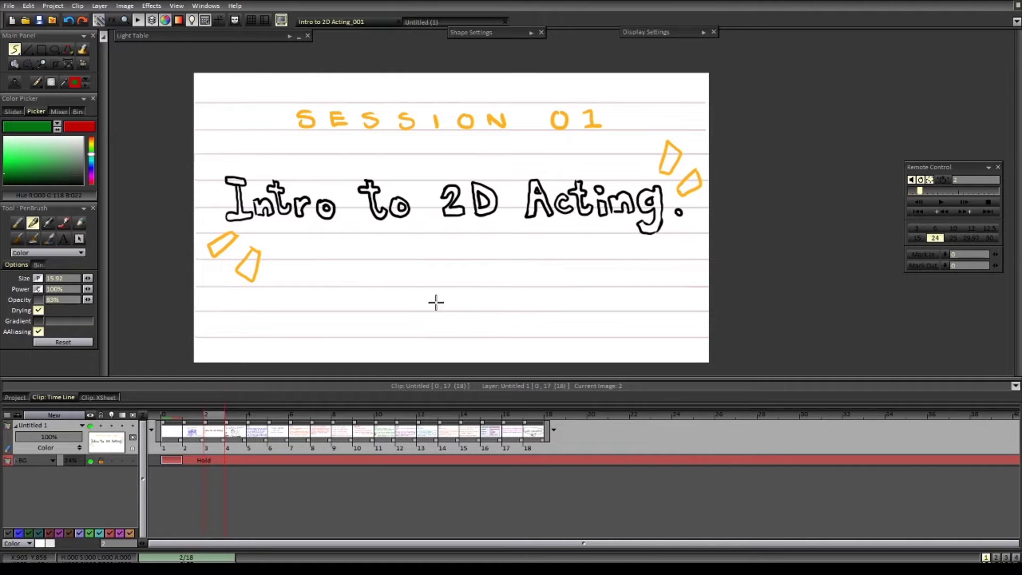
# - Advance two frames to the Step 01 page and make red the active pen colour
pyautogui.press('Right')
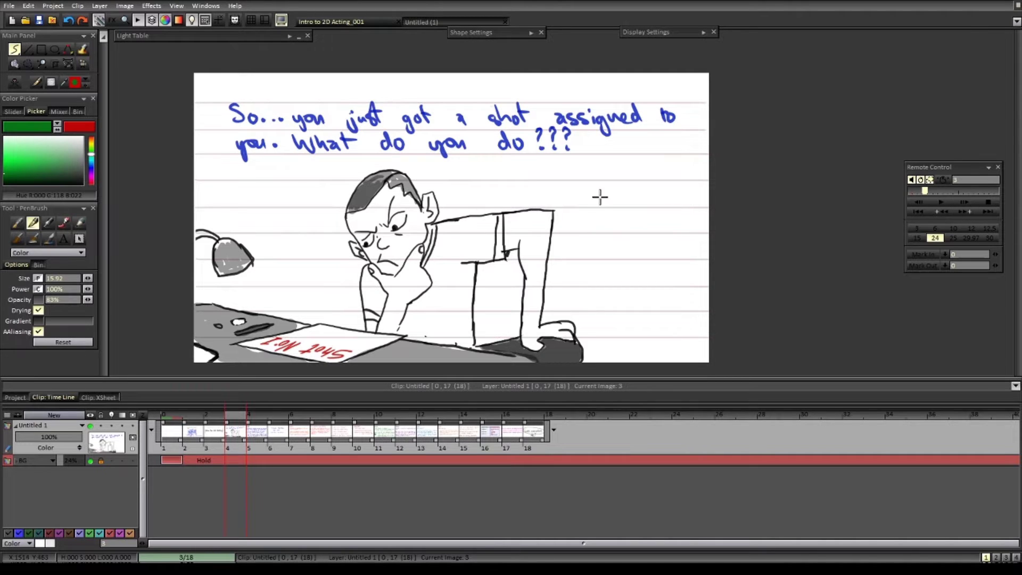
pyautogui.press('Right')
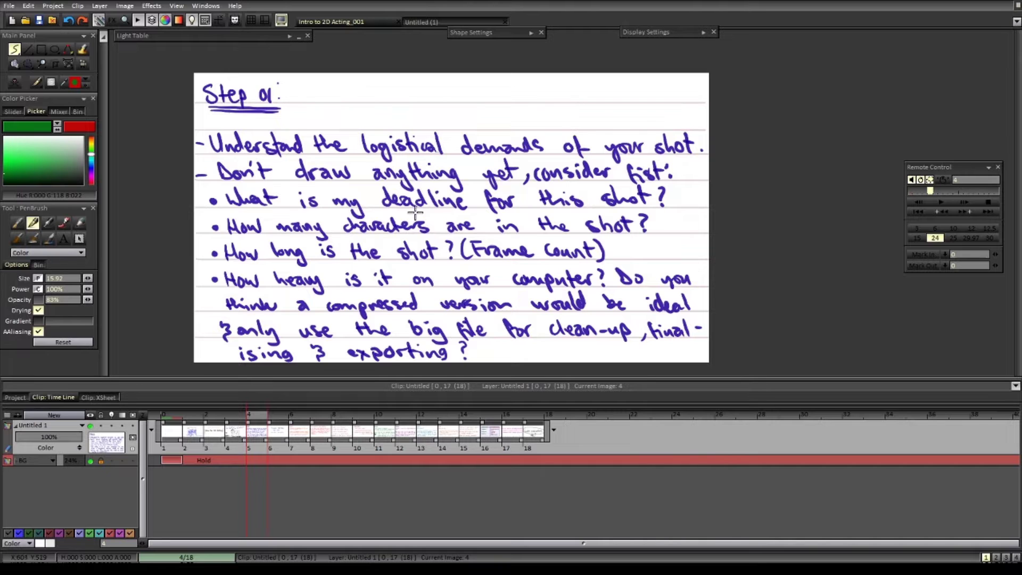
pyautogui.press('x')
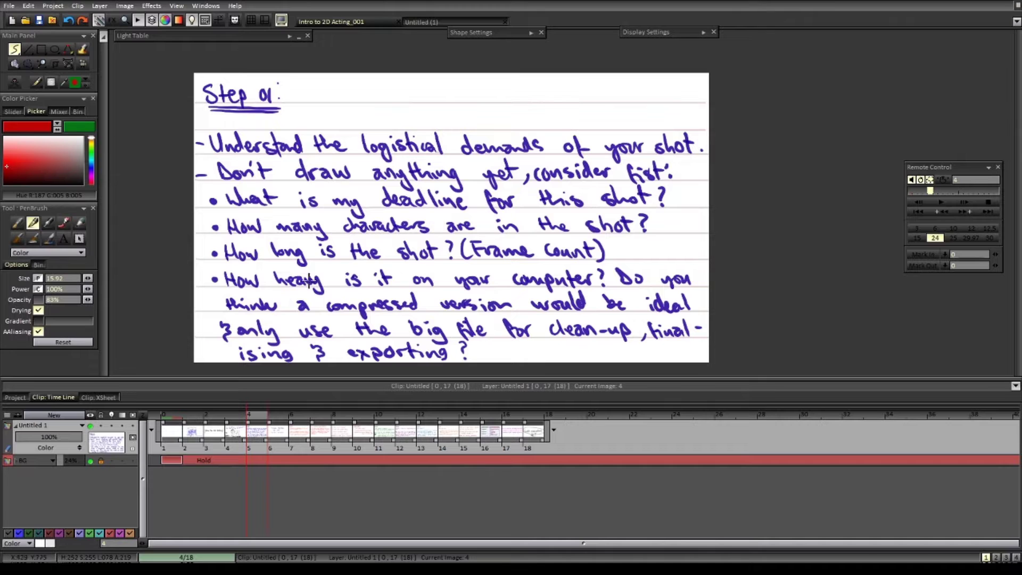
# - Try underlining "(Frame Count)" in red on the Step 01 page, and undo both strokes
pyautogui.moveTo(564, 269); pyautogui.dragTo(574, 270)
pyautogui.moveTo(485, 266); pyautogui.dragTo(598, 269)
pyautogui.hotkey('ctrl', 'z')
pyautogui.hotkey('ctrl', 'z')
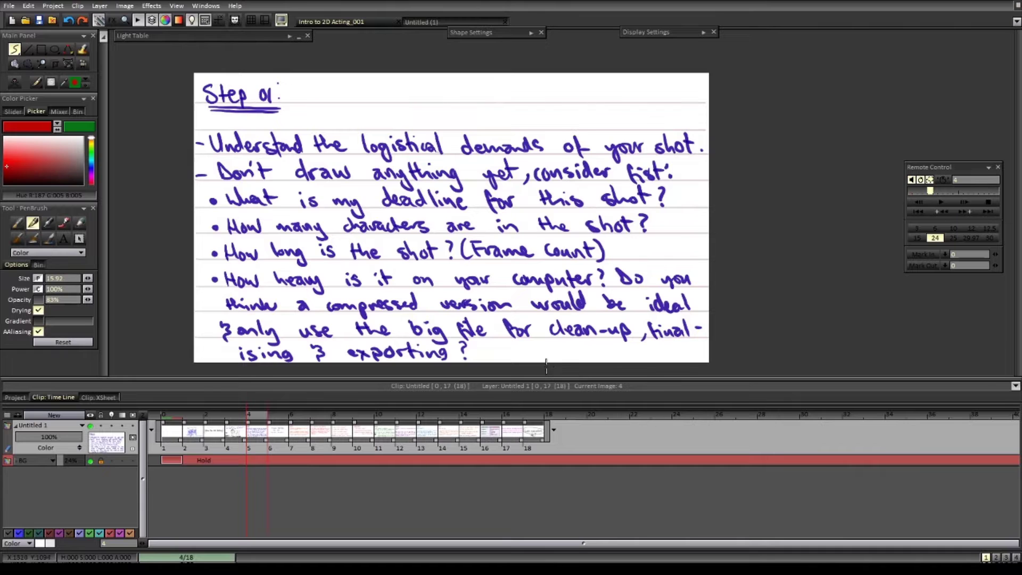
# - Go forward past the "THINK BEFORE YOU ACT" page to the Step 02 page
pyautogui.press('Right')
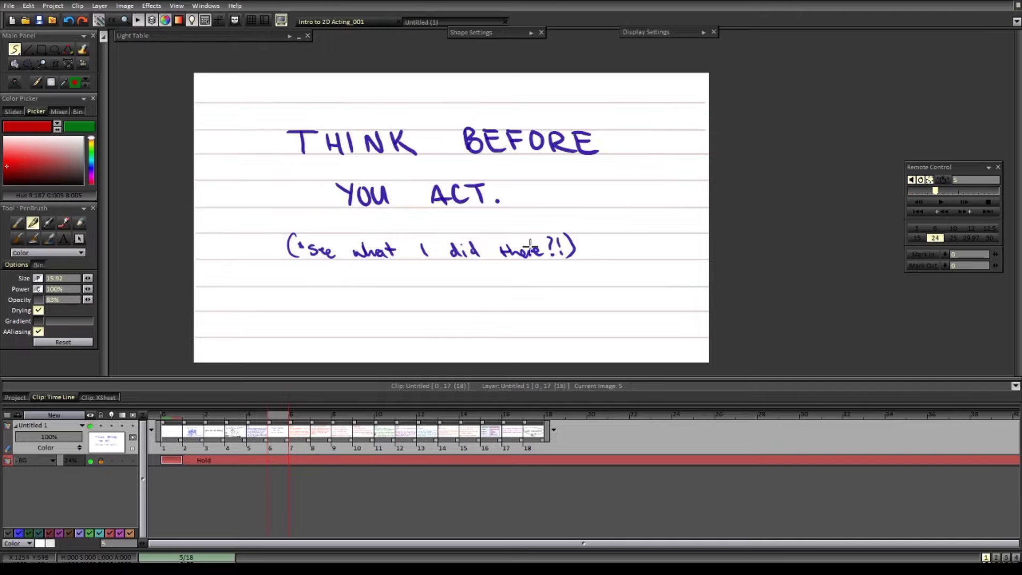
pyautogui.press('Right')
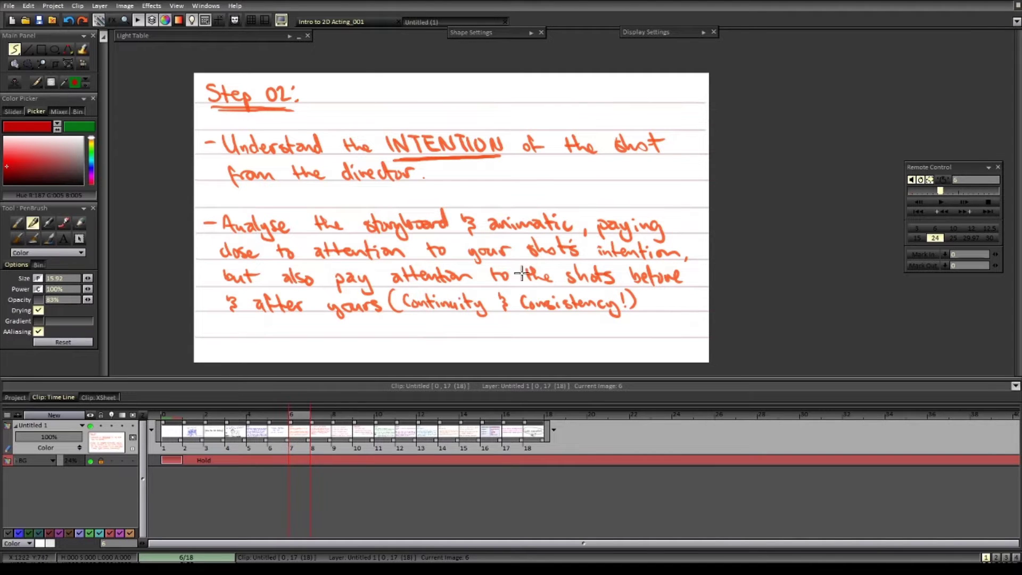
# - Try underlining "(Continuity & Consistency!)" in red on the Step 02 page, undoing each stroke
pyautogui.moveTo(475, 326); pyautogui.dragTo(450, 322)
pyautogui.hotkey('ctrl', 'z')
pyautogui.moveTo(395, 314); pyautogui.dragTo(638, 312)
pyautogui.hotkey('ctrl', 'z')
# - Sketch a green timeline with a dividing tick, a second line beneath it and a short handwritten label below the Step 02 text
pyautogui.press('x')
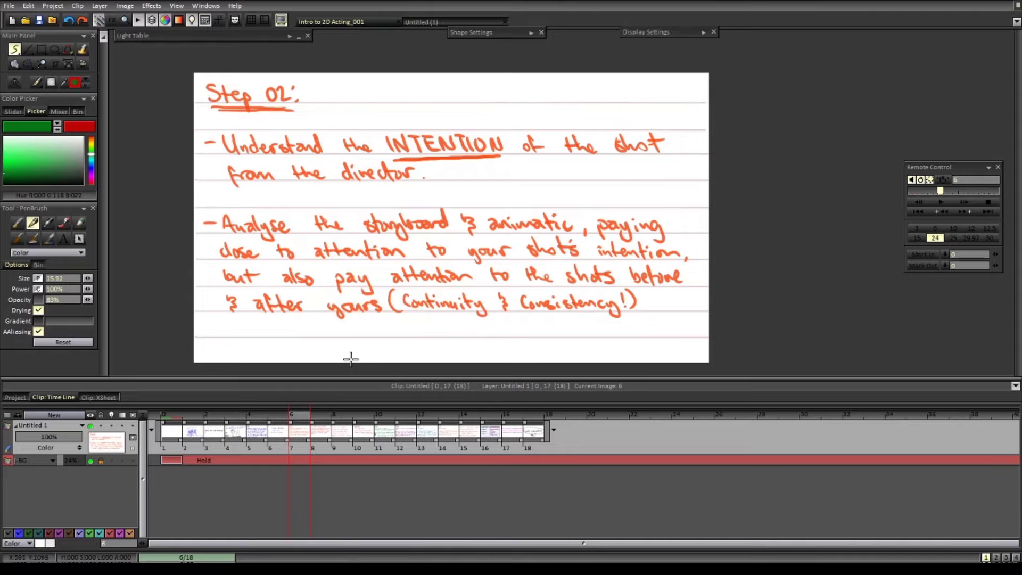
pyautogui.moveTo(292, 336)
pyautogui.mouseDown()
pyautogui.moveTo(552, 338)
pyautogui.moveTo(546, 346)
pyautogui.mouseUp()
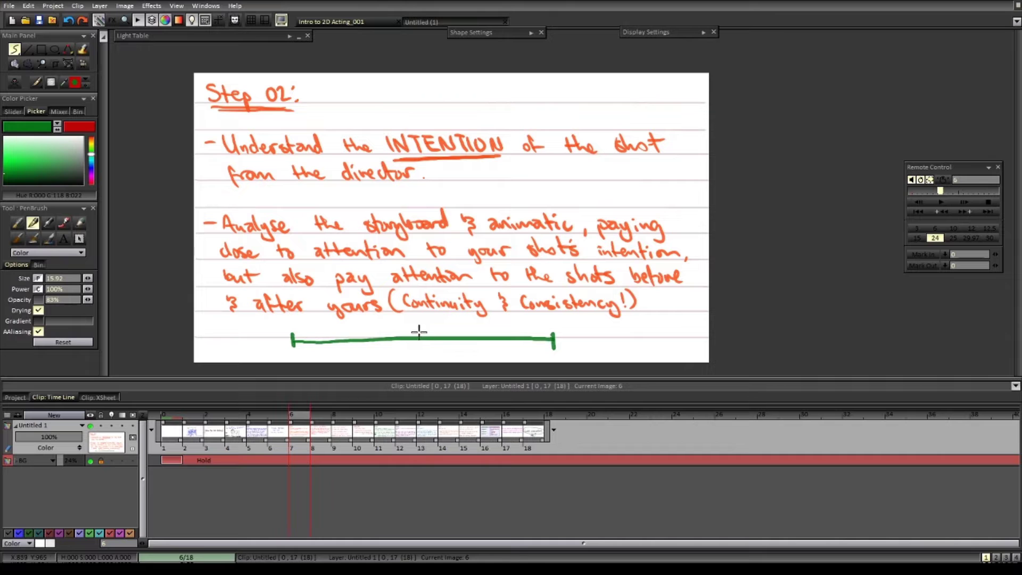
pyautogui.moveTo(417, 329); pyautogui.dragTo(417, 354)
pyautogui.moveTo(298, 353); pyautogui.dragTo(650, 355)
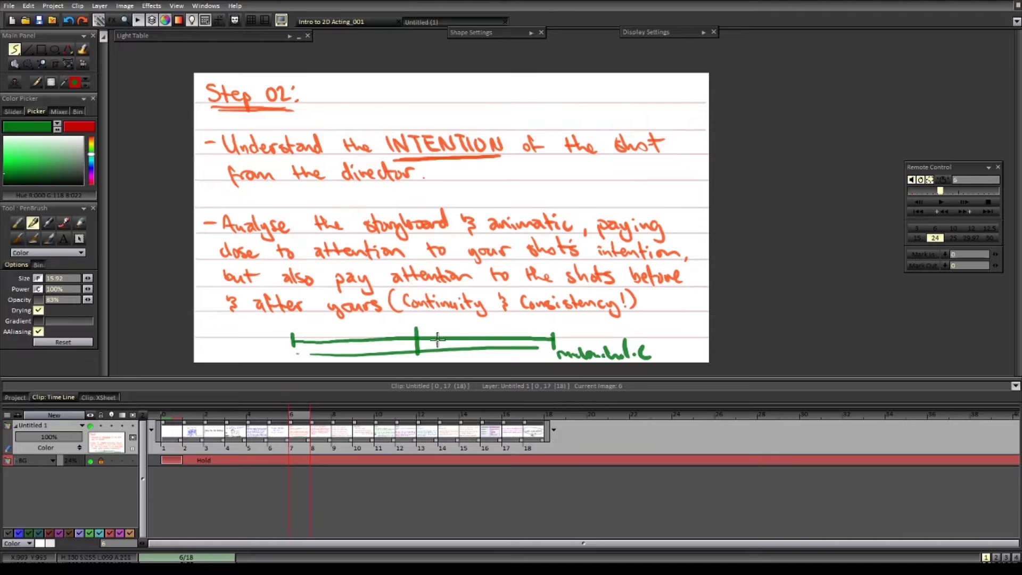
# - Circle the timeline sketch's dividing tick and the whole timeline in red
pyautogui.press('x')
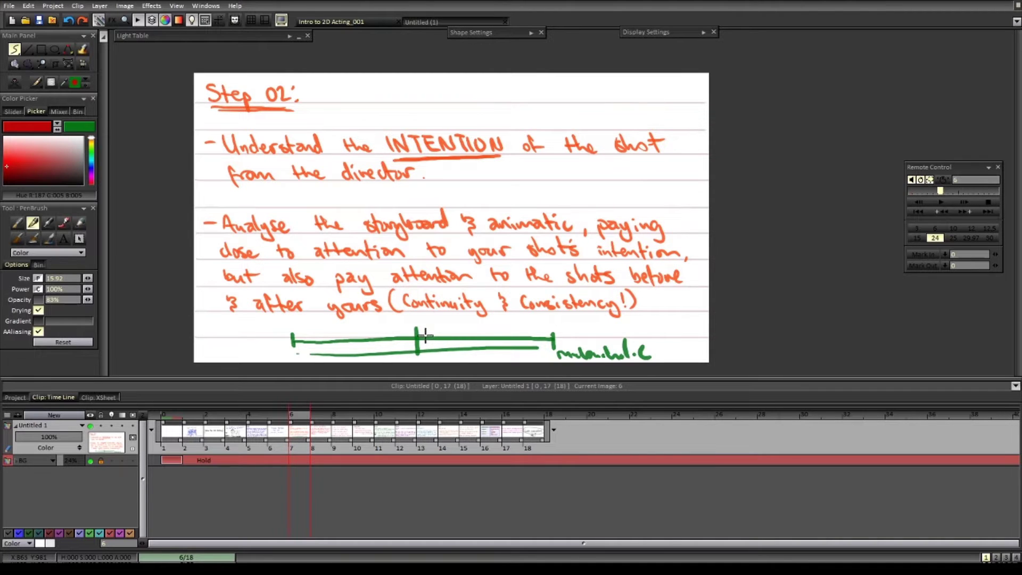
pyautogui.moveTo(426, 321)
pyautogui.mouseDown()
pyautogui.moveTo(401, 345)
pyautogui.moveTo(428, 352)
pyautogui.moveTo(421, 321)
pyautogui.mouseUp()
pyautogui.moveTo(543, 325)
pyautogui.mouseDown()
pyautogui.moveTo(295, 336)
pyautogui.moveTo(482, 362)
pyautogui.moveTo(505, 322)
pyautogui.mouseUp()
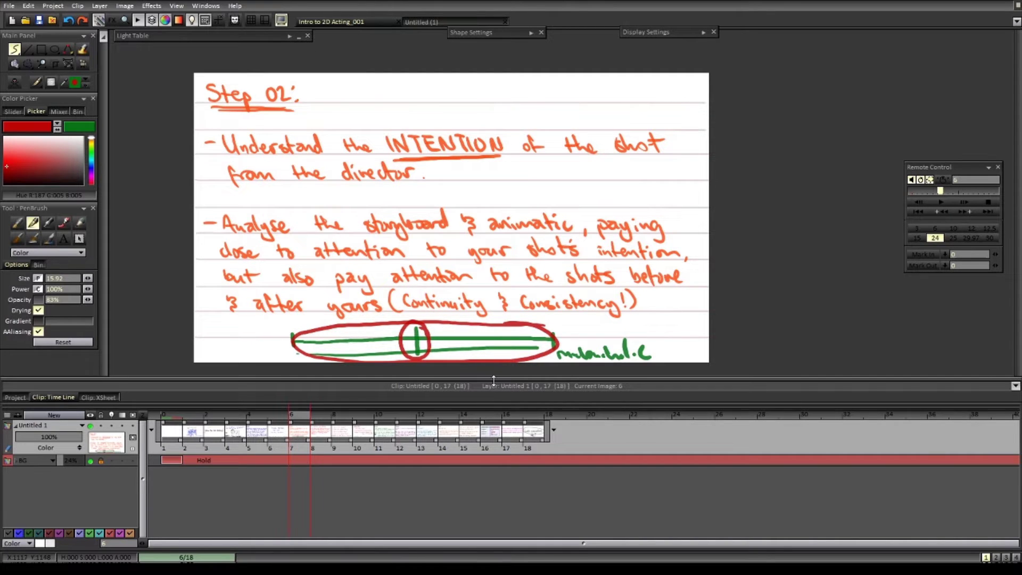
# - Undo all the red circles, the label and the green timeline strokes on the Step 02 page
pyautogui.hotkey('ctrl', 'z')
pyautogui.hotkey('ctrl', 'z')
pyautogui.hotkey('ctrl', 'z')
pyautogui.hotkey('ctrl', 'z')
pyautogui.hotkey('ctrl', 'z')
pyautogui.hotkey('ctrl', 'z')
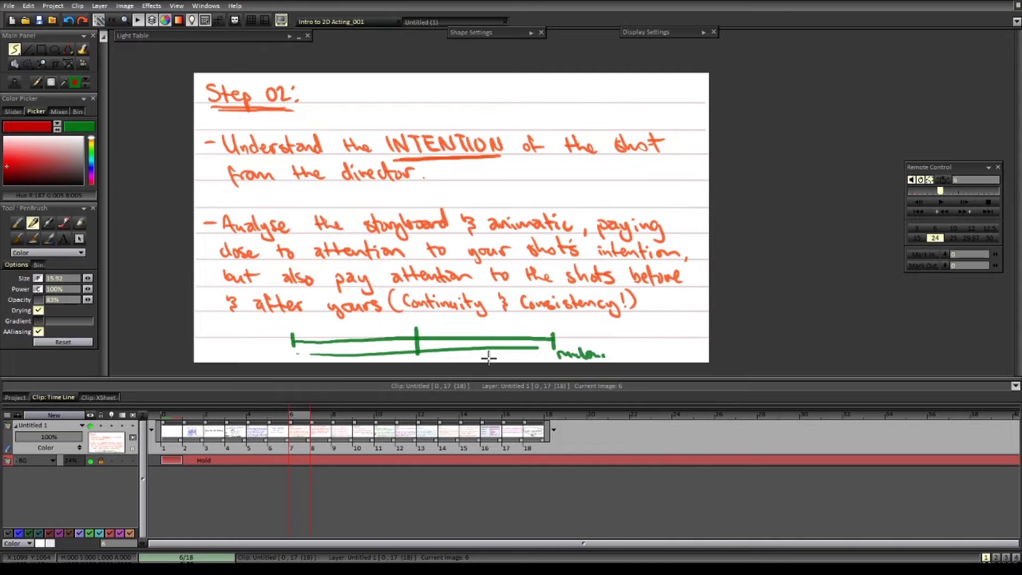
pyautogui.hotkey('ctrl', 'z')
pyautogui.hotkey('ctrl', 'z')
pyautogui.hotkey('ctrl', 'z')
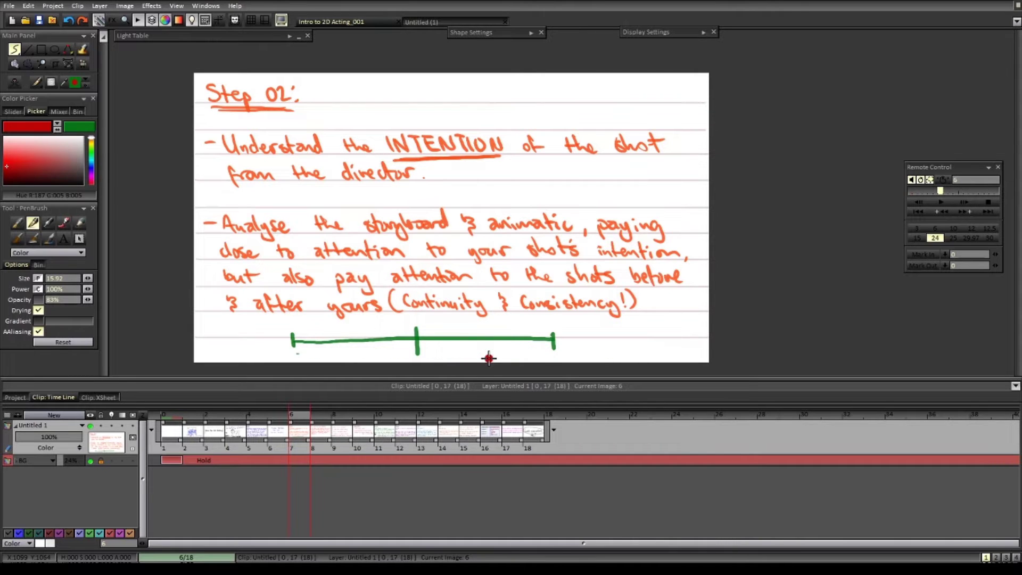
pyautogui.hotkey('ctrl', 'z')
pyautogui.hotkey('ctrl', 'z')
pyautogui.hotkey('ctrl', 'z')
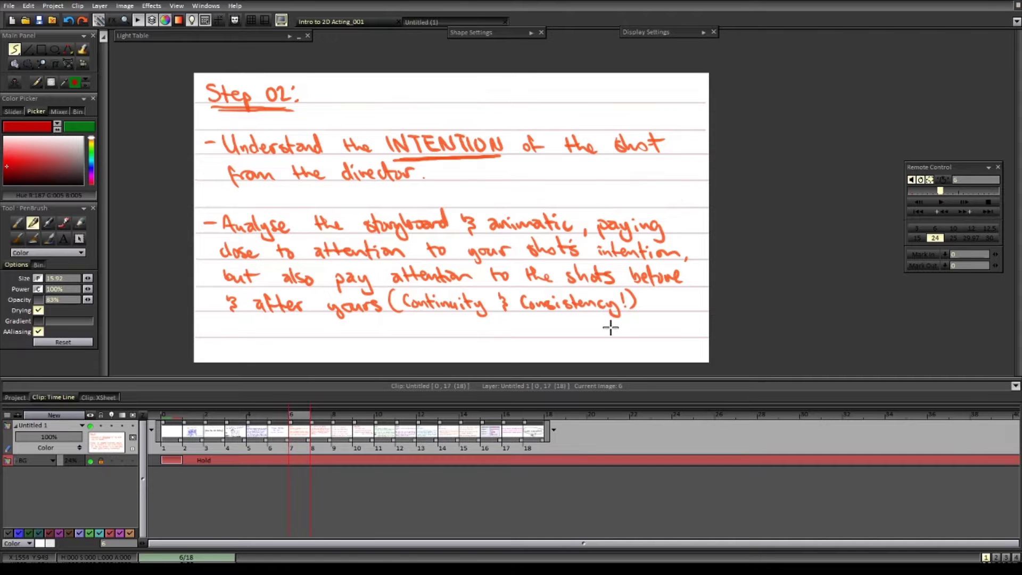
# - Go forward to the page with the four character questions and draw a green check mark after each question
pyautogui.press('Right')
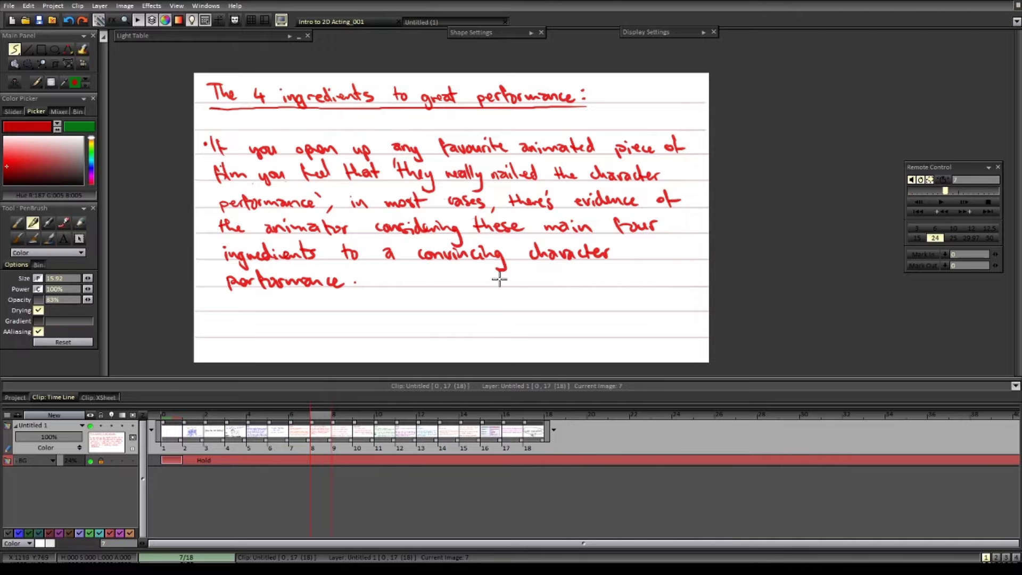
pyautogui.press('Right')
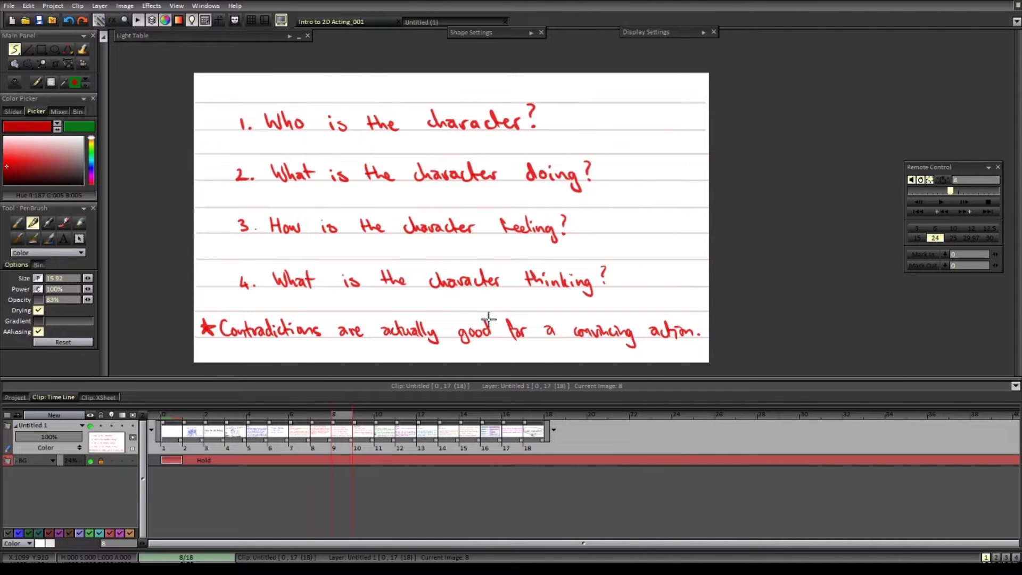
pyautogui.press('x')
pyautogui.moveTo(559, 116); pyautogui.dragTo(585, 107)
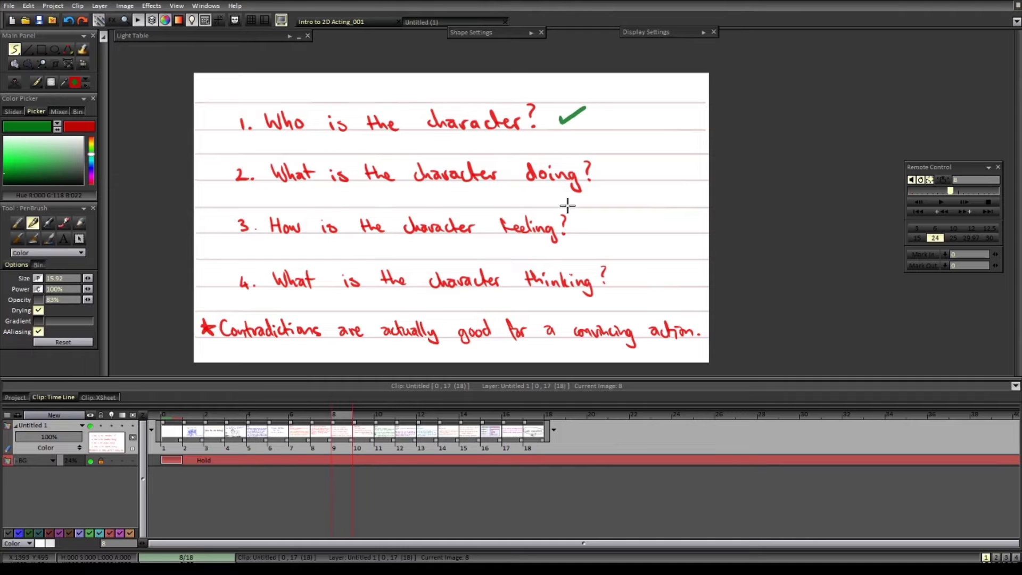
pyautogui.moveTo(608, 173); pyautogui.dragTo(634, 156)
pyautogui.moveTo(589, 221); pyautogui.dragTo(613, 214)
pyautogui.moveTo(621, 275); pyautogui.dragTo(648, 264)
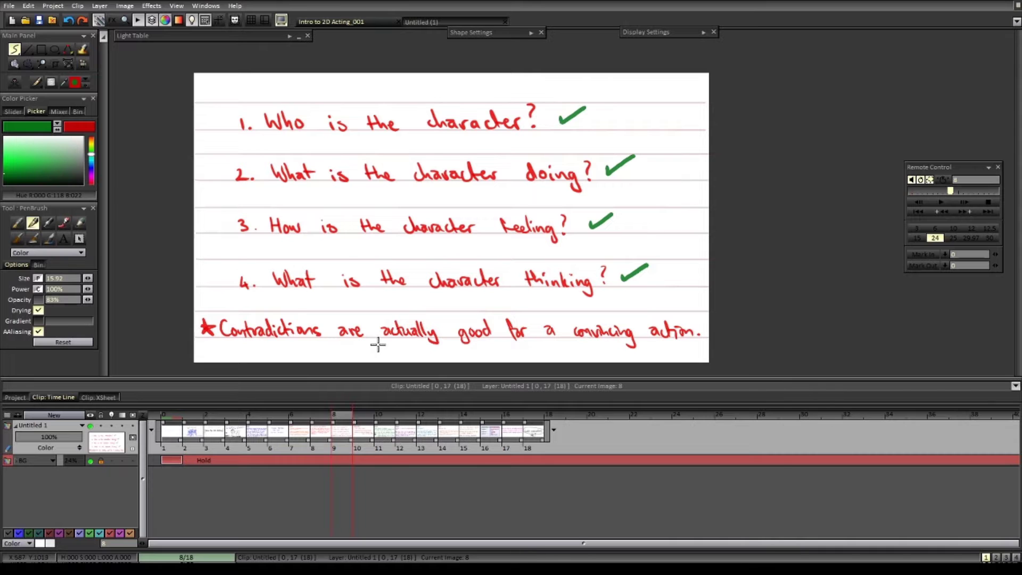
# - Underline the "Contradictions are actually good" note in green, and try an arc linking questions 3 and 4, undoing the arc
pyautogui.moveTo(218, 351); pyautogui.dragTo(666, 349)
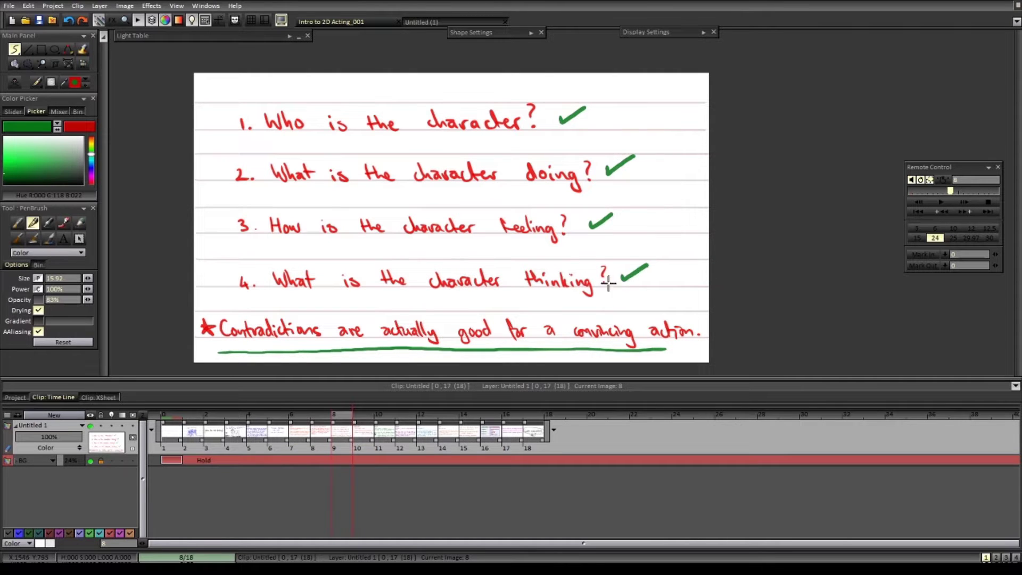
pyautogui.moveTo(629, 221); pyautogui.dragTo(659, 273)
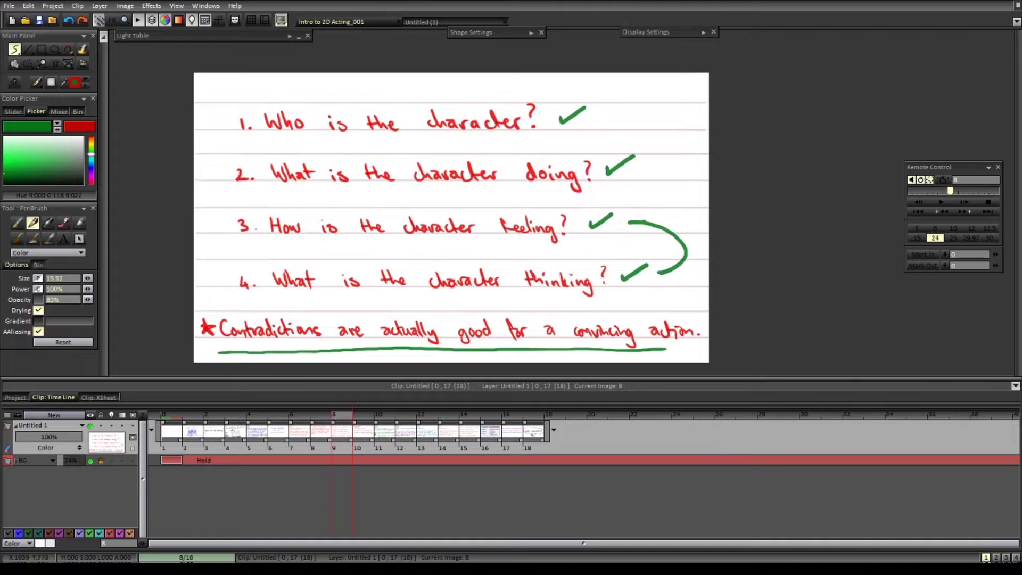
pyautogui.hotkey('ctrl', 'z')
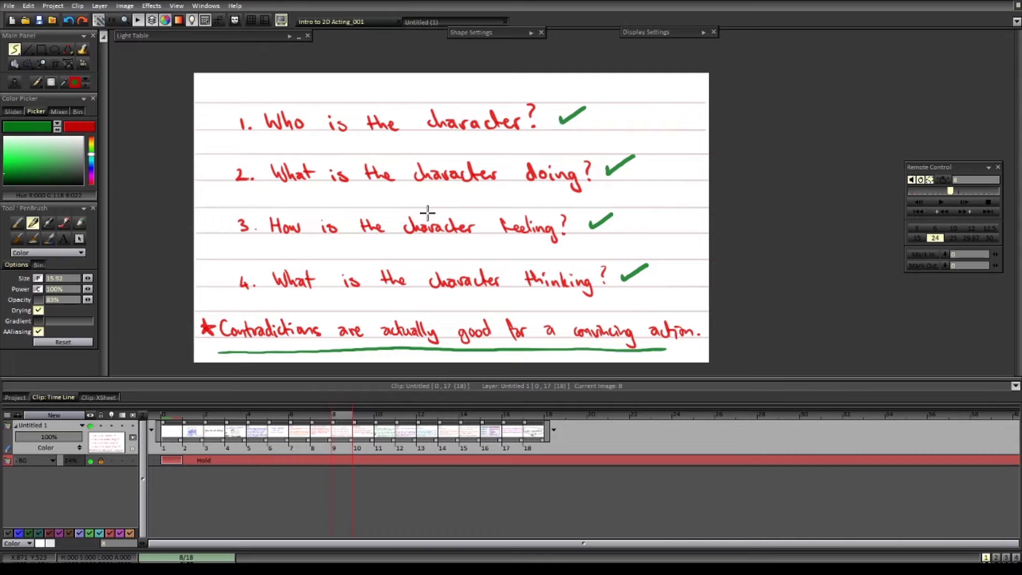
# - Go forward past the Useful Assets page to the Step 03 page, briefly revisiting the four questions
pyautogui.press('Right')
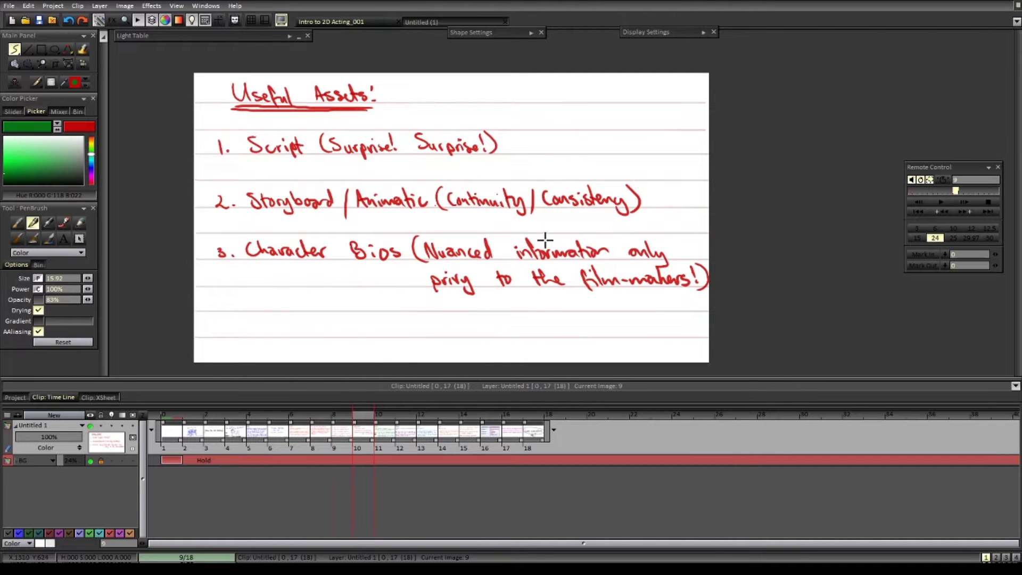
pyautogui.press('Left')
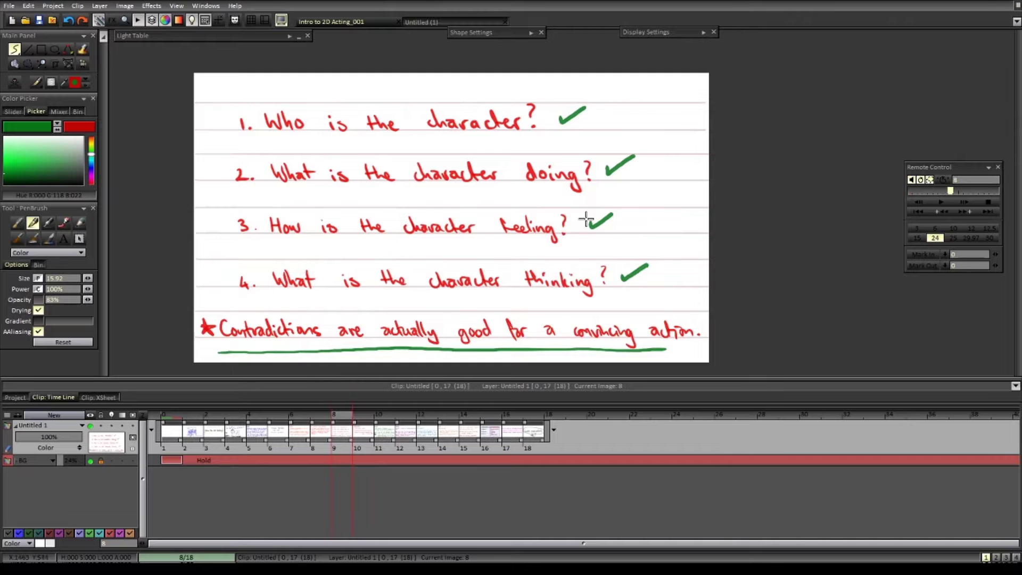
pyautogui.press('Right')
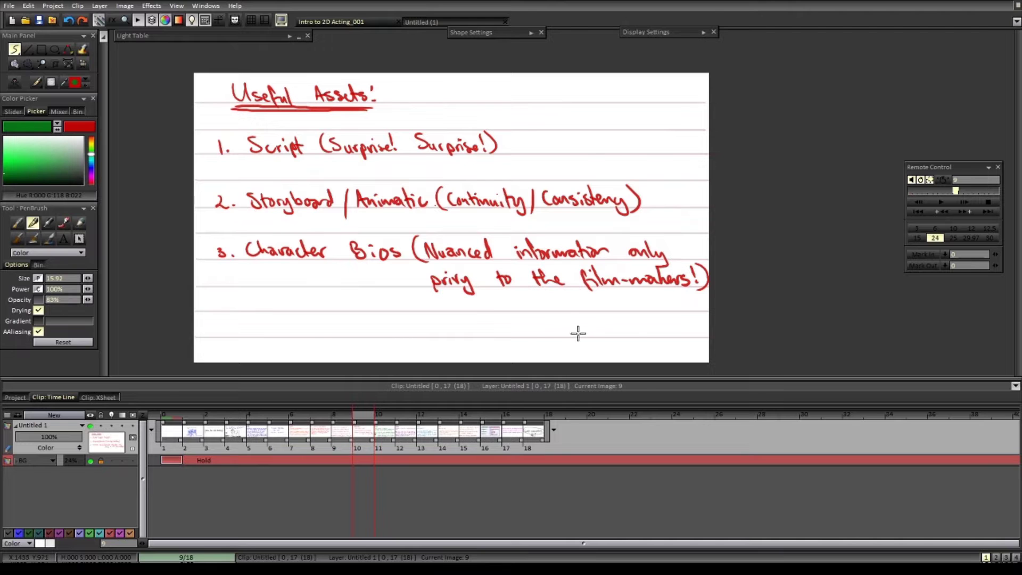
pyautogui.press('Right')
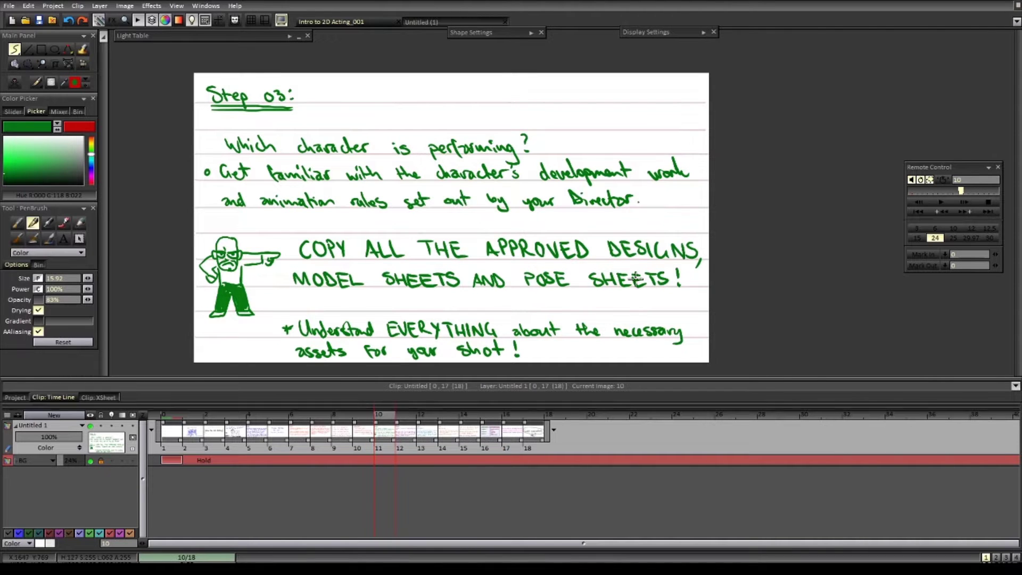
# - Try marking the "COPY ALL THE APPROVED DESIGNS" text in green, undoing each stroke
pyautogui.moveTo(668, 235)
pyautogui.mouseDown()
pyautogui.moveTo(257, 263)
pyautogui.moveTo(570, 291)
pyautogui.mouseUp()
pyautogui.hotkey('ctrl', 'z')
pyautogui.moveTo(638, 228); pyautogui.dragTo(395, 287)
pyautogui.hotkey('ctrl', 'z')
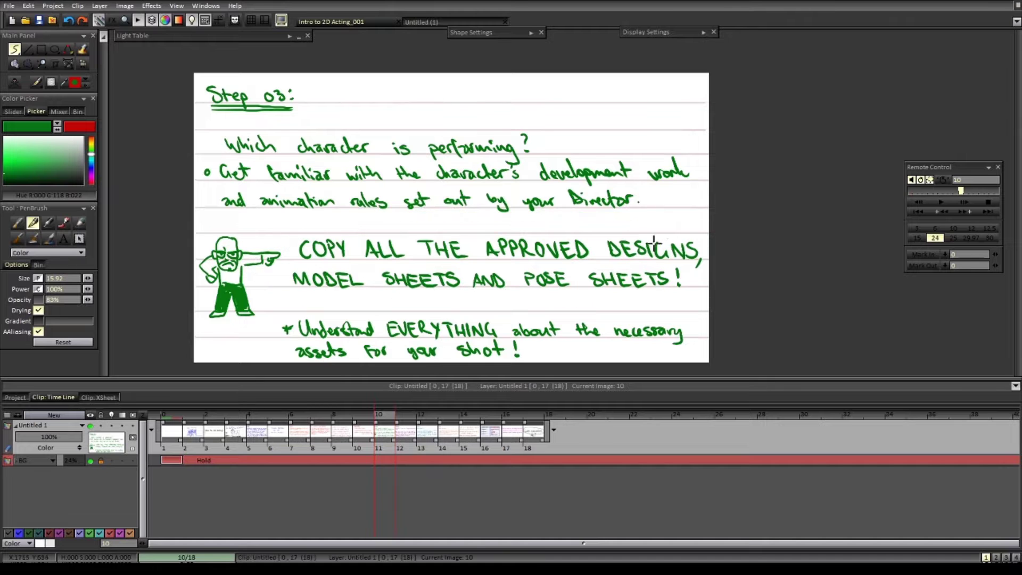
# - Circle the "COPY ALL THE APPROVED DESIGNS, MODEL SHEETS AND POSE SHEETS!" text in red, and try underlining "APPROVED", undoing the underline
pyautogui.press('x')
pyautogui.moveTo(716, 234)
pyautogui.mouseDown()
pyautogui.moveTo(319, 220)
pyautogui.moveTo(725, 263)
pyautogui.moveTo(633, 229)
pyautogui.mouseUp()
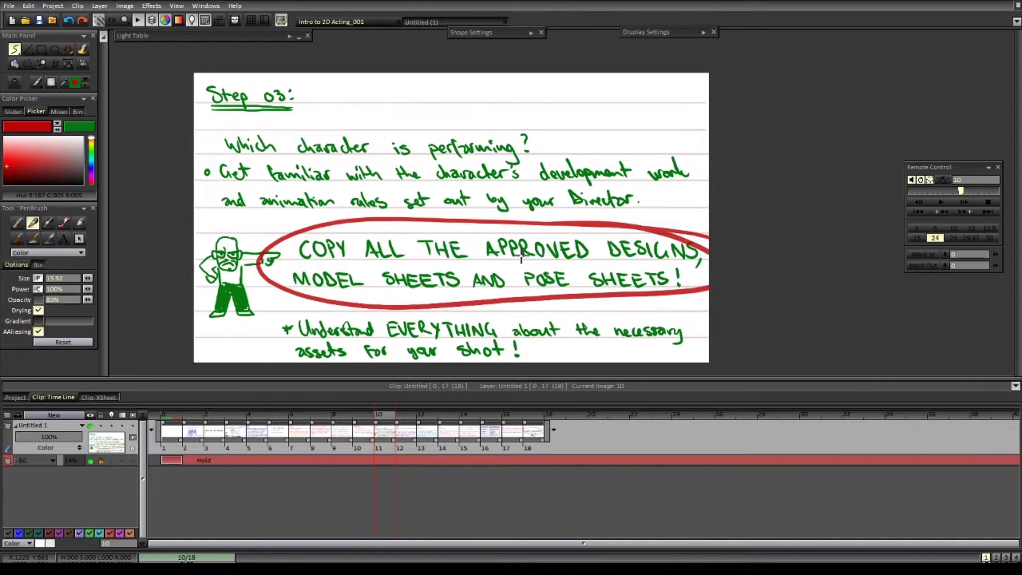
pyautogui.moveTo(488, 264); pyautogui.dragTo(573, 258)
pyautogui.hotkey('ctrl', 'z')
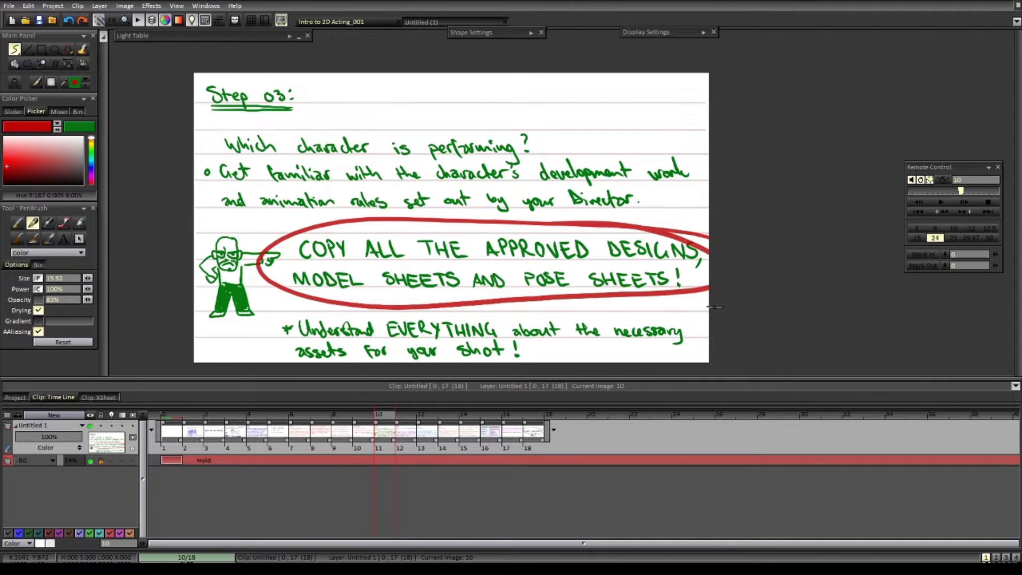
# - Review the Step 03, four questions and Step 02 pages again, and return to the Step 04 page
pyautogui.press('Right')
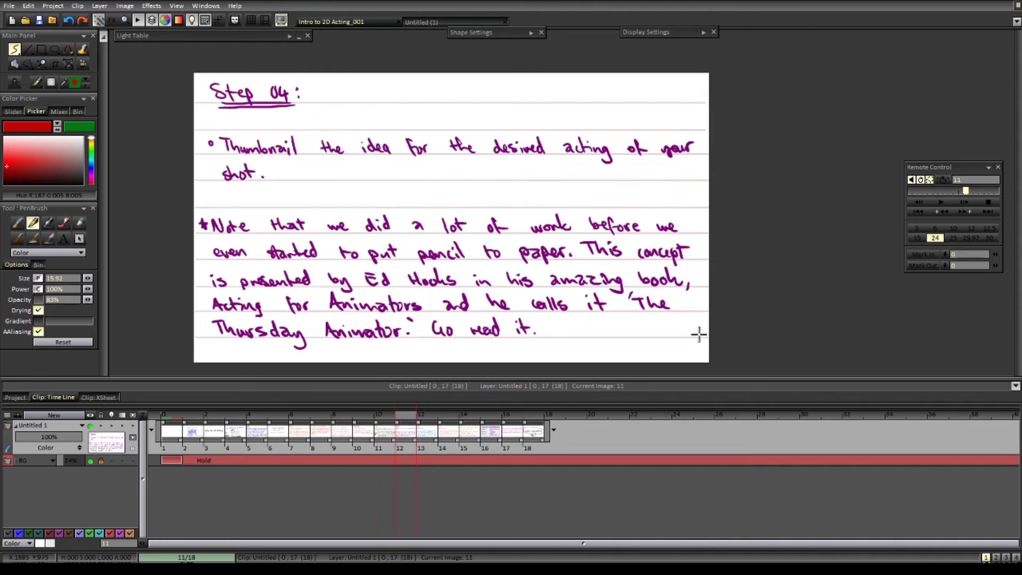
pyautogui.press('Left')
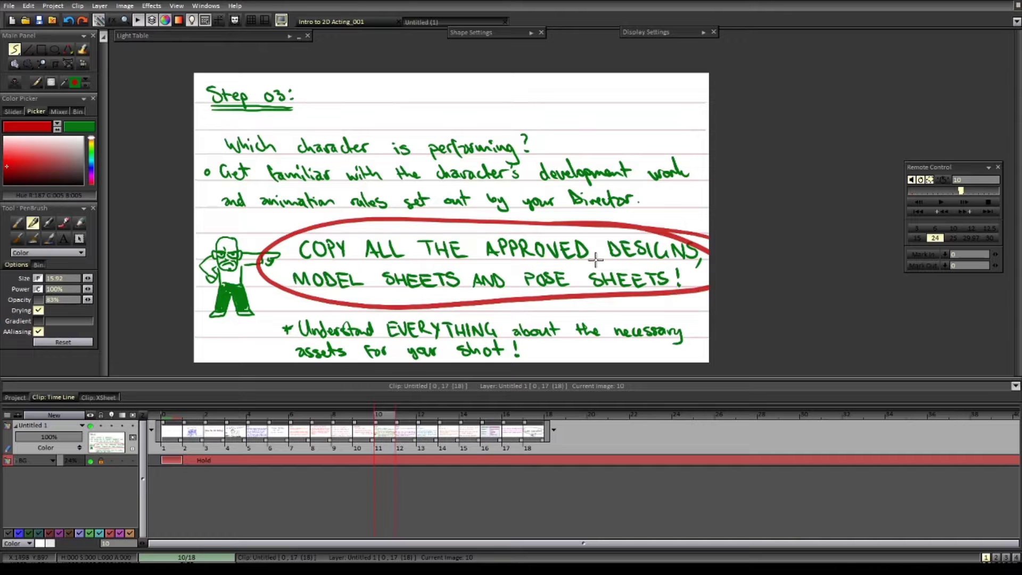
pyautogui.press('Right')
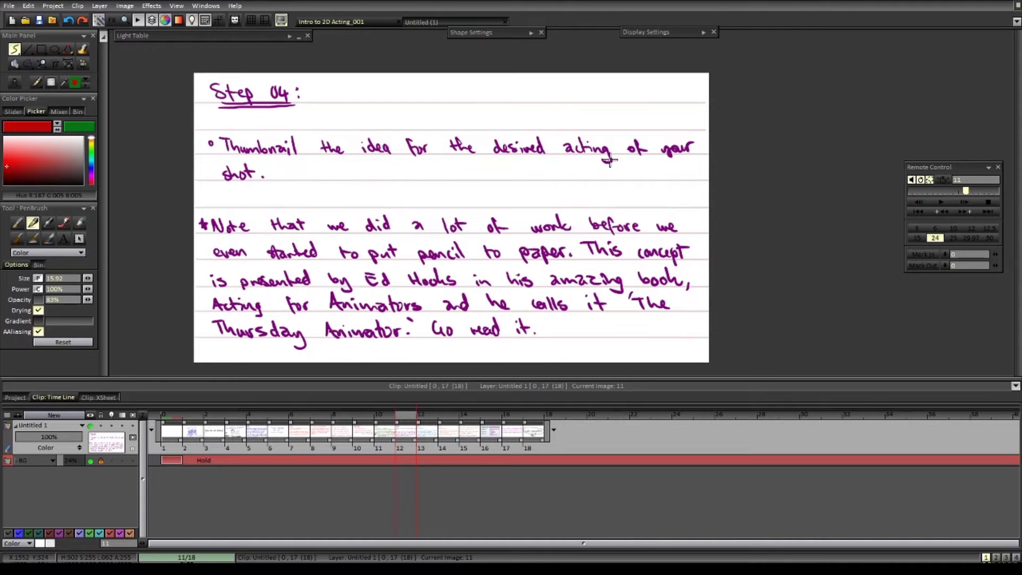
pyautogui.press('Left')
pyautogui.press('Left')
pyautogui.press('Left')
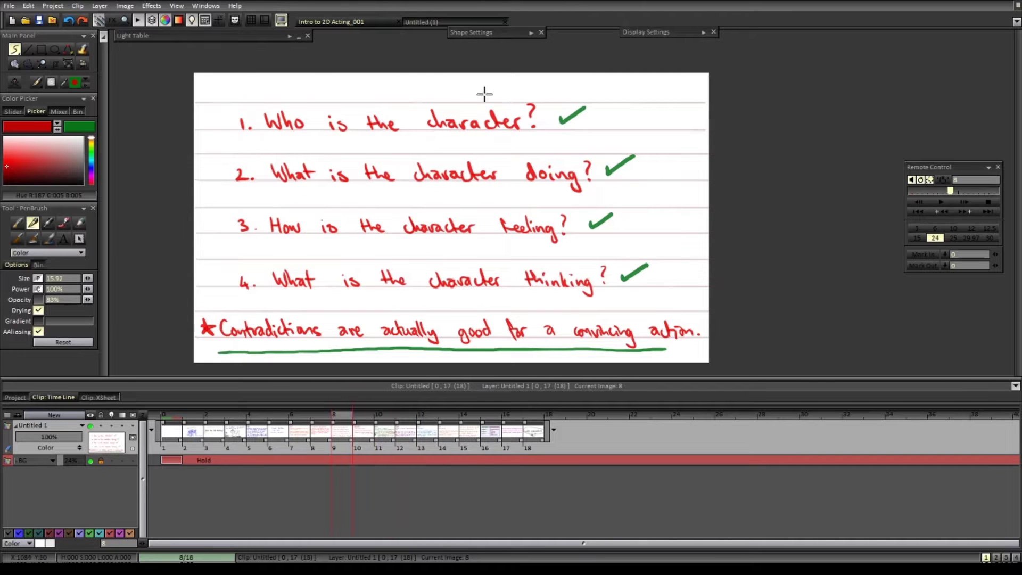
pyautogui.press('Left')
pyautogui.press('Left')
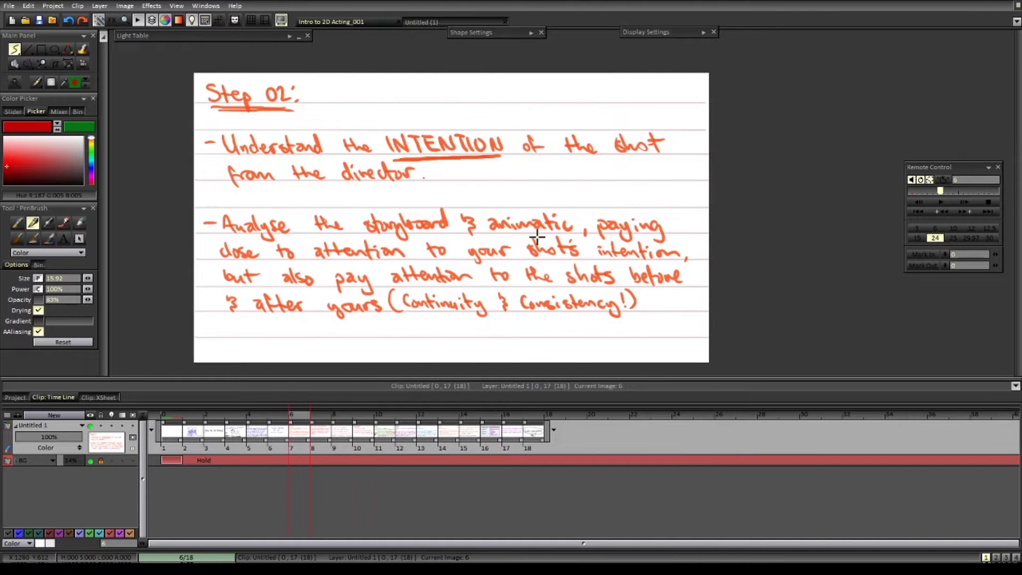
pyautogui.press('Right')
pyautogui.press('Right')
pyautogui.press('Right')
pyautogui.press('Right')
pyautogui.press('Right')
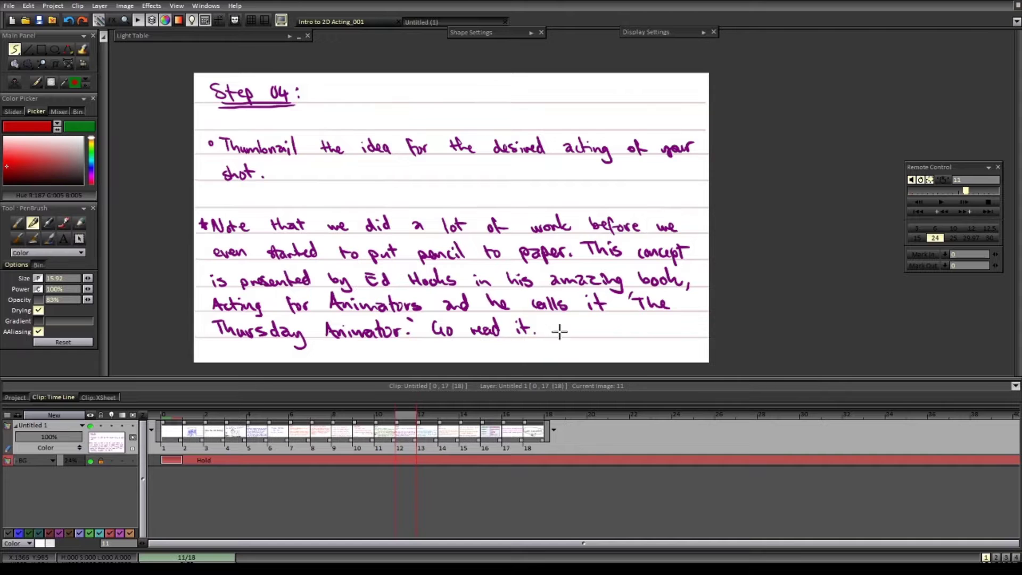
pyautogui.scroll(-1, 557, 335)
pyautogui.moveTo(557, 335)
pyautogui.mouseDown()
pyautogui.moveTo(535, 320)
pyautogui.moveTo(503, 338)
pyautogui.mouseUp()
pyautogui.scroll(1, 501, 324)
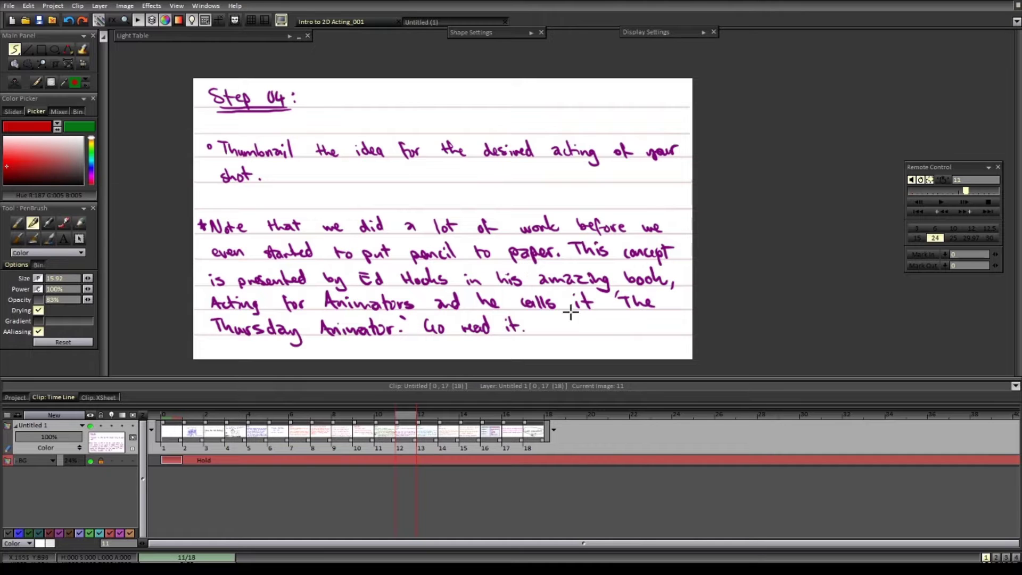
# - Underline "The Thursday Animator" in red on the Step 04 page, then briefly revisit the Useful Assets page and return
pyautogui.moveTo(618, 310); pyautogui.dragTo(655, 308)
pyautogui.moveTo(392, 338); pyautogui.dragTo(212, 345)
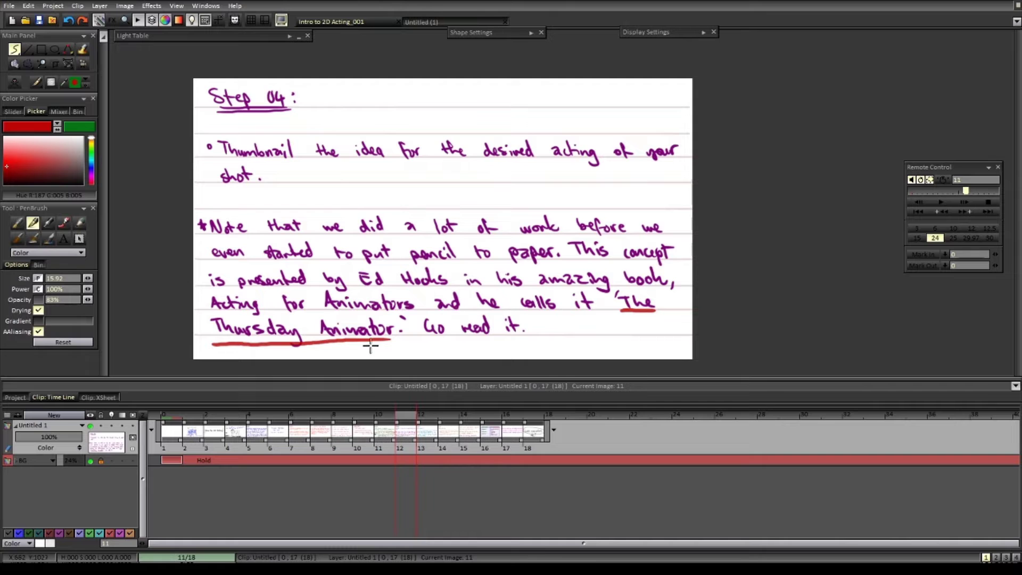
pyautogui.press('Left')
pyautogui.press('Left')
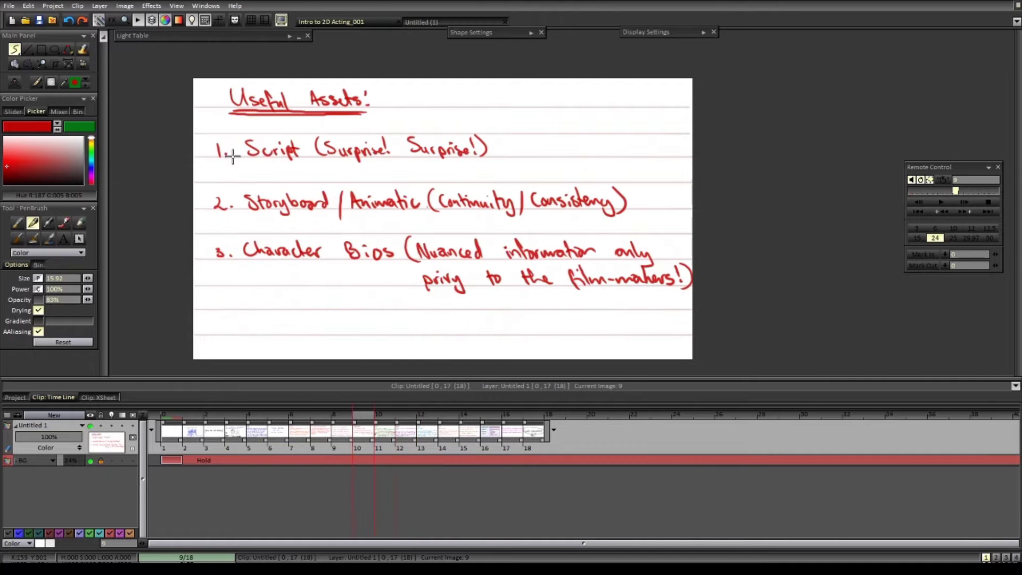
pyautogui.press('Right')
pyautogui.press('Right')
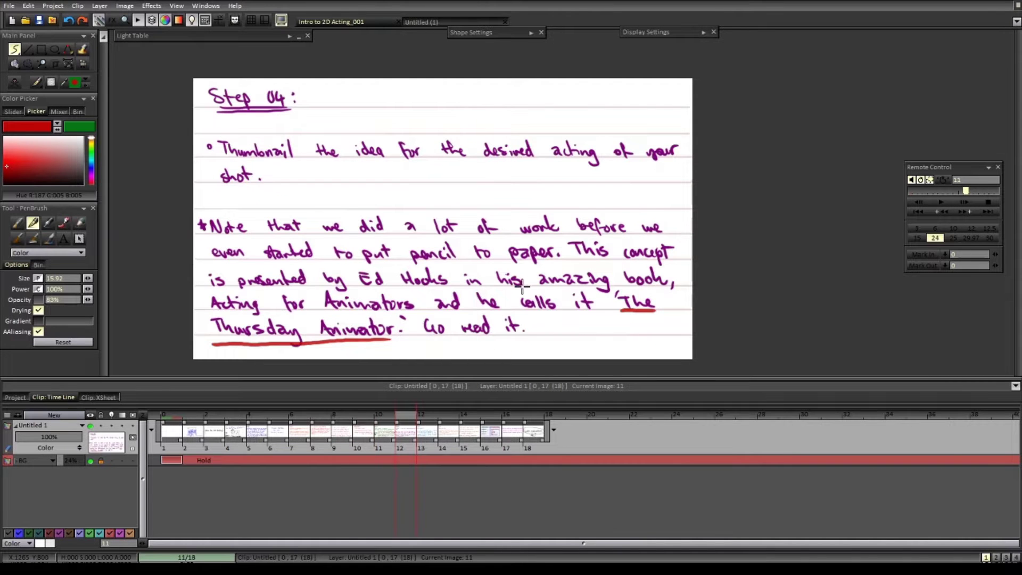
# - Go forward past Step 05 to the Step 06 page and underline "naming convention" and the copy name "C0140_V01(.tvpp)" in red
pyautogui.press('Right')
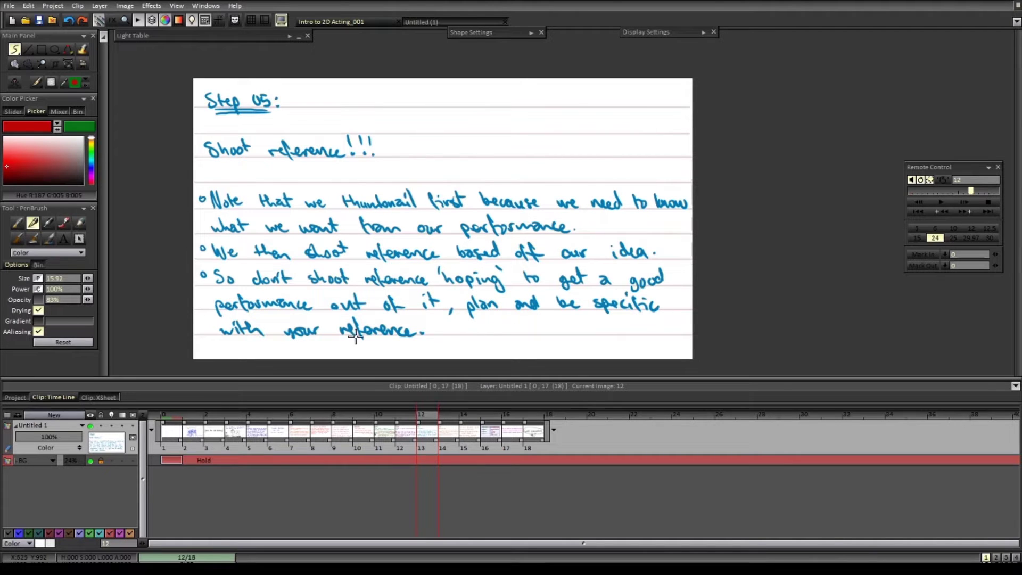
pyautogui.press('Right')
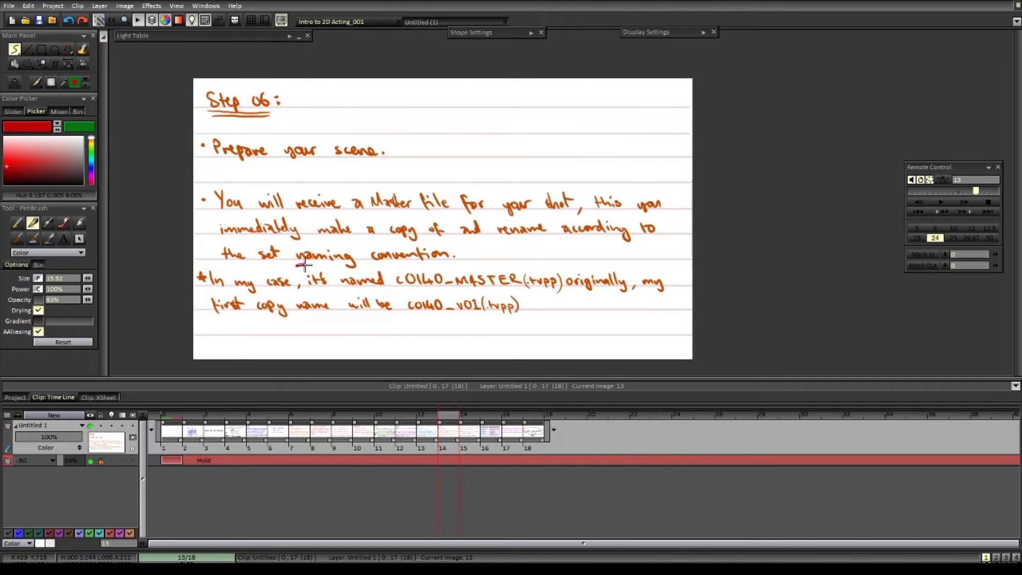
pyautogui.moveTo(296, 263); pyautogui.dragTo(455, 257)
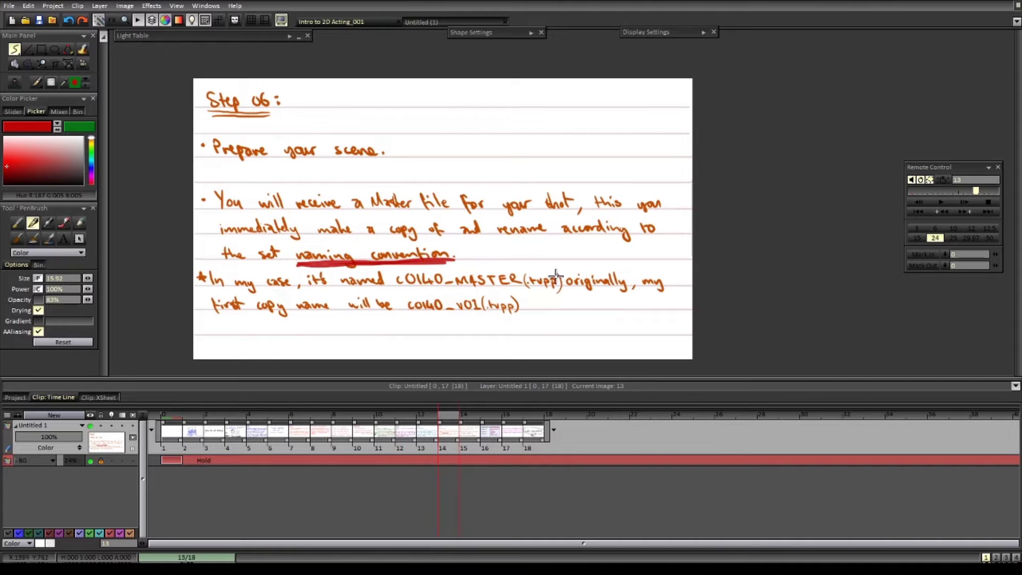
pyautogui.moveTo(553, 268); pyautogui.dragTo(535, 271)
pyautogui.hotkey('ctrl', 'z')
pyautogui.moveTo(527, 319)
pyautogui.mouseDown()
pyautogui.moveTo(409, 321)
pyautogui.moveTo(530, 320)
pyautogui.mouseUp()
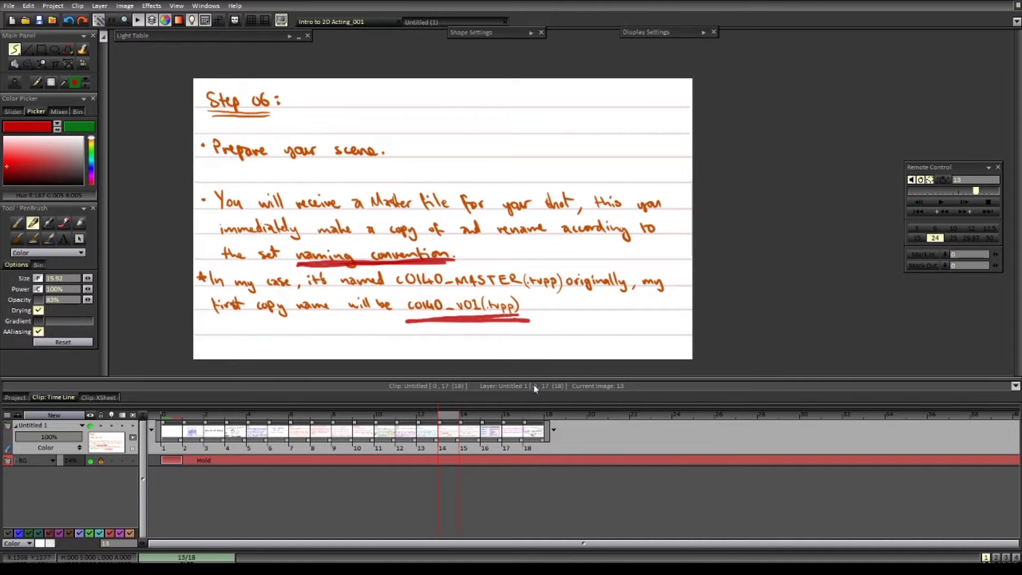
# - Advance to the layout demands page, briefly revisiting Step 06, and underline "PROBE AROUND" in red
pyautogui.press('Right')
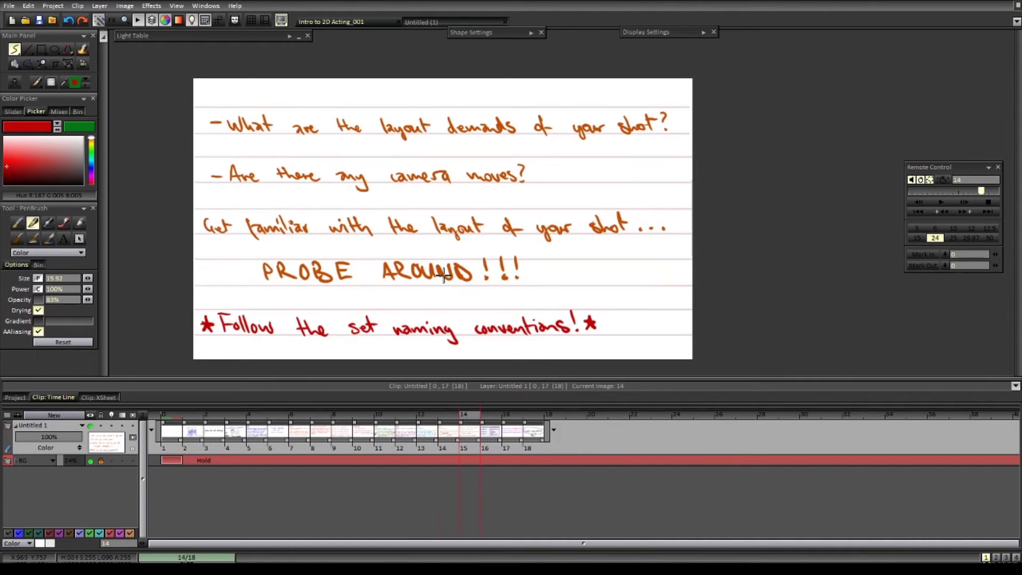
pyautogui.press('Left')
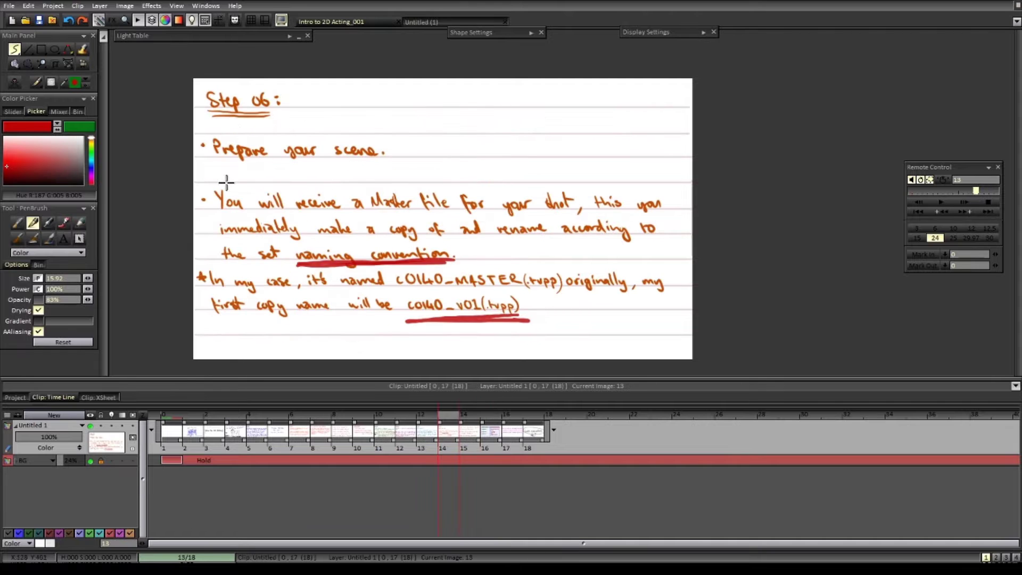
pyautogui.press('Right')
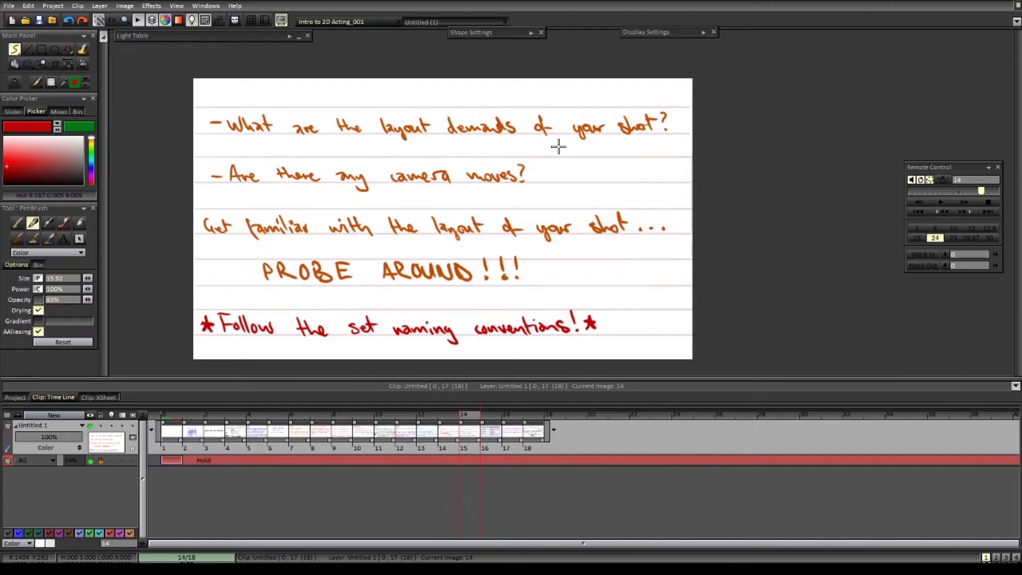
pyautogui.moveTo(498, 288); pyautogui.dragTo(270, 290)
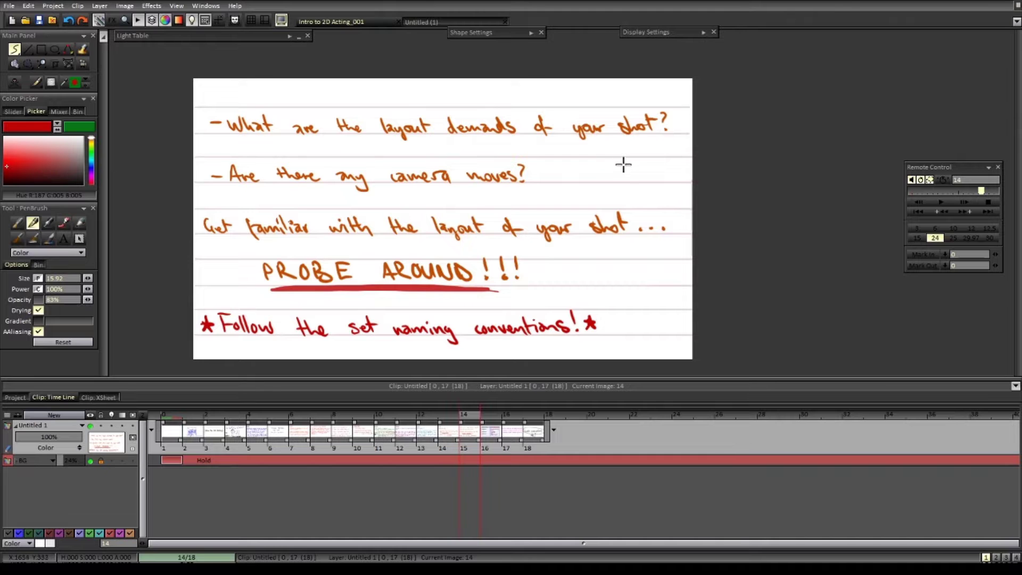
# - Go forward from the layout demands page to the page with the Stage/Level and Treatment/Finish table
pyautogui.moveTo(609, 180); pyautogui.dragTo(577, 195)
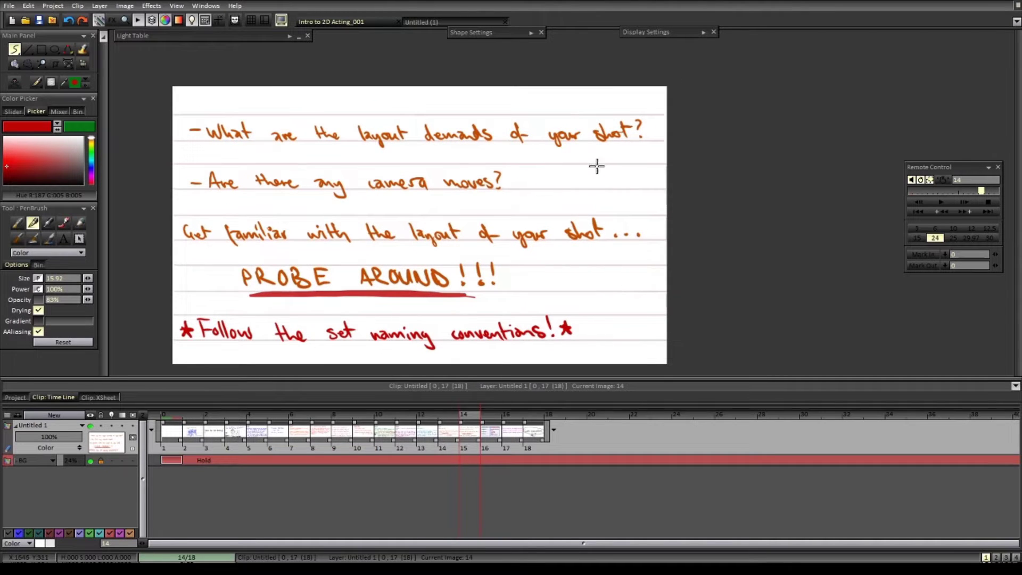
pyautogui.scroll(1, 540, 170)
pyautogui.scroll(-2, 565, 169)
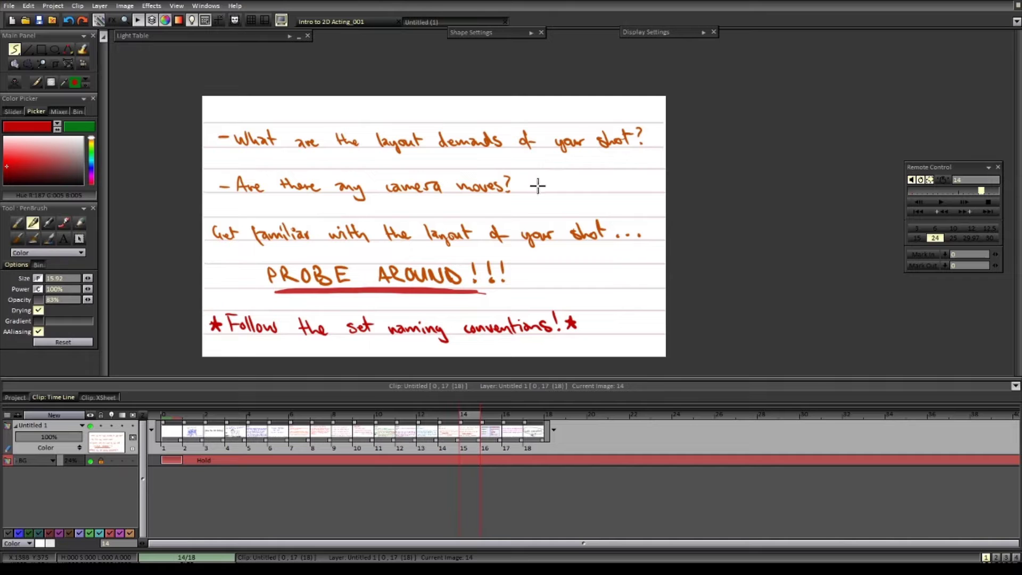
pyautogui.scroll(2, 559, 162)
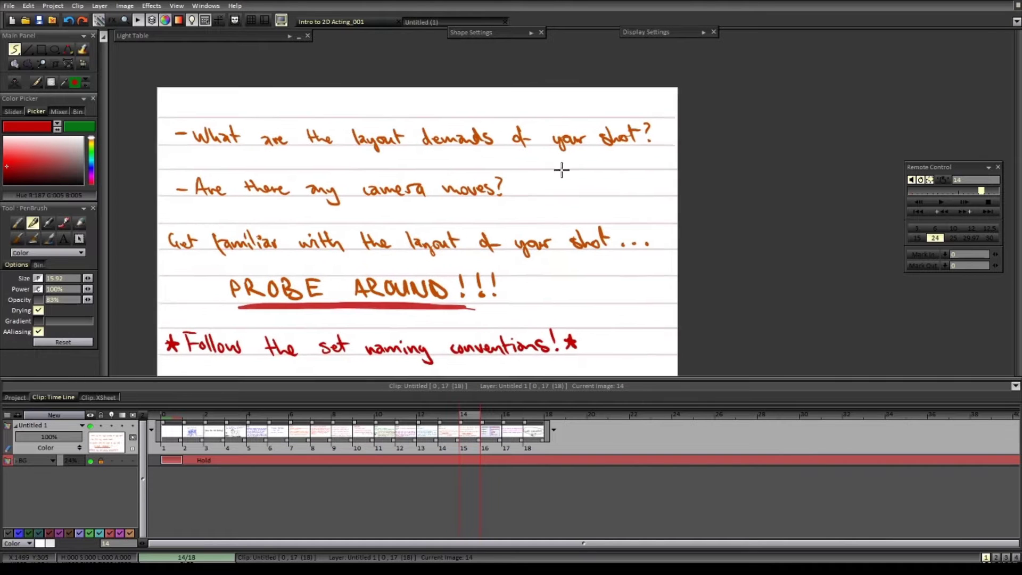
pyautogui.scroll(-1, 567, 170)
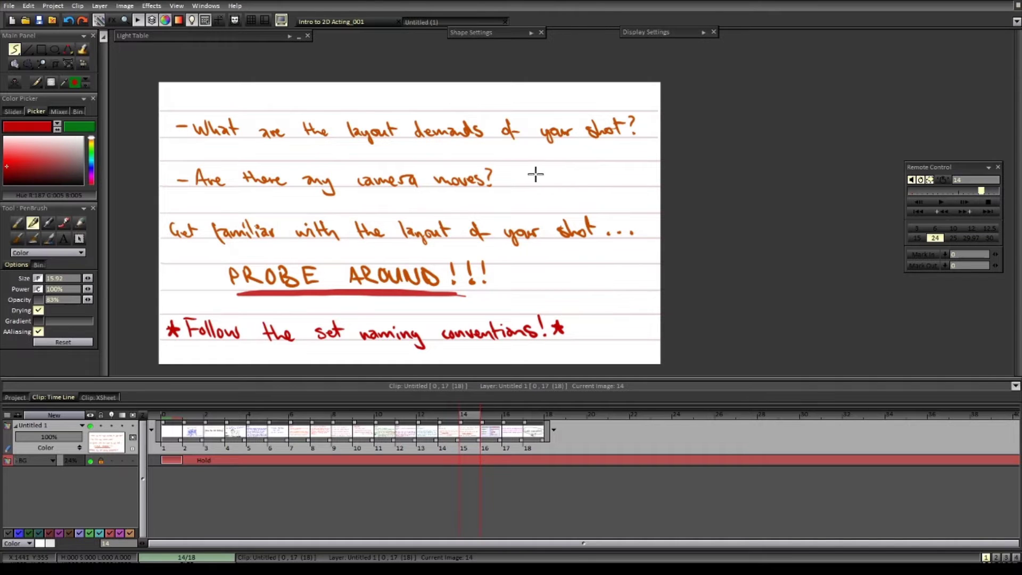
pyautogui.moveTo(534, 172); pyautogui.dragTo(527, 171)
pyautogui.press('Right')
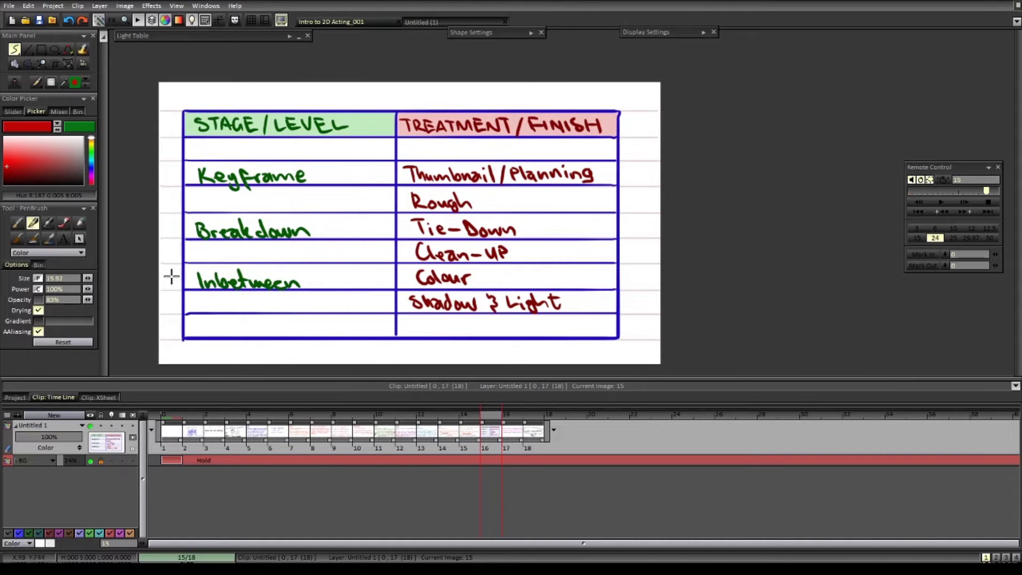
# - Try outlining the STAGE/LEVEL column of the table in red, undoing the outline strokes
pyautogui.moveTo(169, 137); pyautogui.dragTo(170, 101)
pyautogui.moveTo(190, 96); pyautogui.dragTo(375, 99)
pyautogui.moveTo(383, 113); pyautogui.dragTo(380, 334)
pyautogui.moveTo(381, 345); pyautogui.dragTo(215, 352)
pyautogui.hotkey('ctrl', 'z')
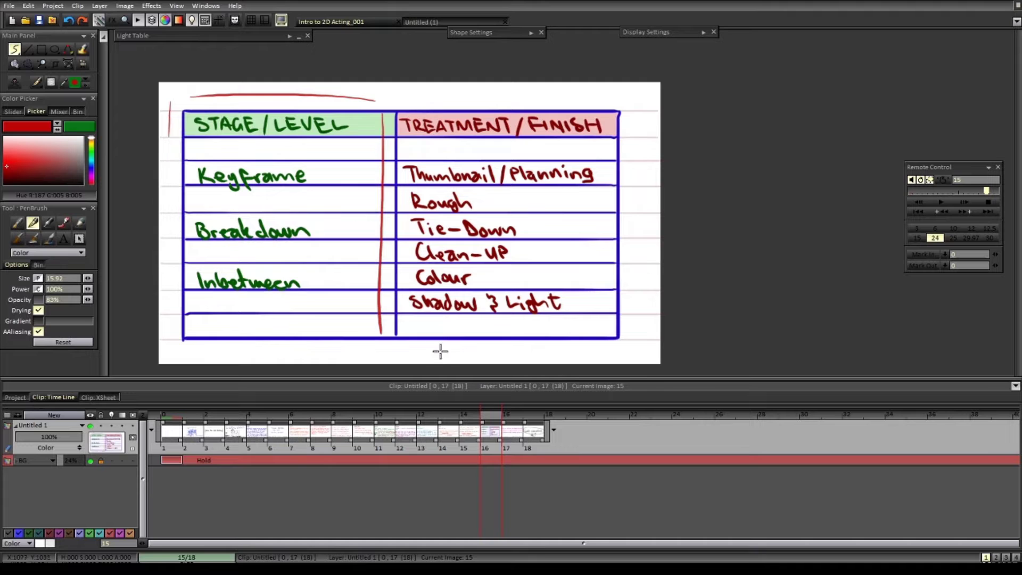
pyautogui.hotkey('ctrl', 'z')
pyautogui.hotkey('ctrl', 'z')
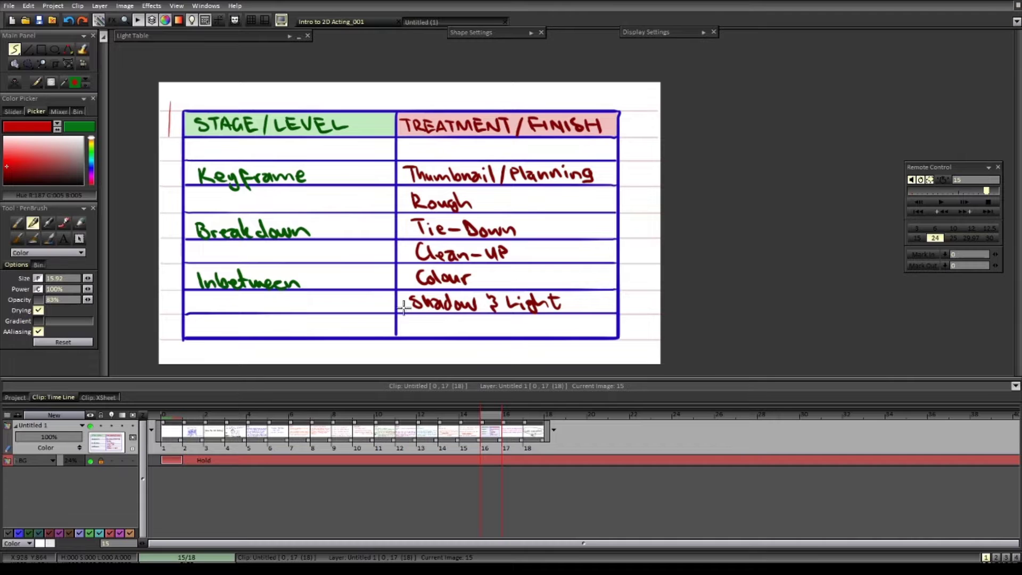
# - Mark Keyframe, Breakdown and Inbetween with short red strokes and each treatment term with a short green stroke
pyautogui.moveTo(314, 168); pyautogui.dragTo(314, 181)
pyautogui.moveTo(316, 222); pyautogui.dragTo(315, 235)
pyautogui.moveTo(315, 273); pyautogui.dragTo(314, 285)
pyautogui.press('x')
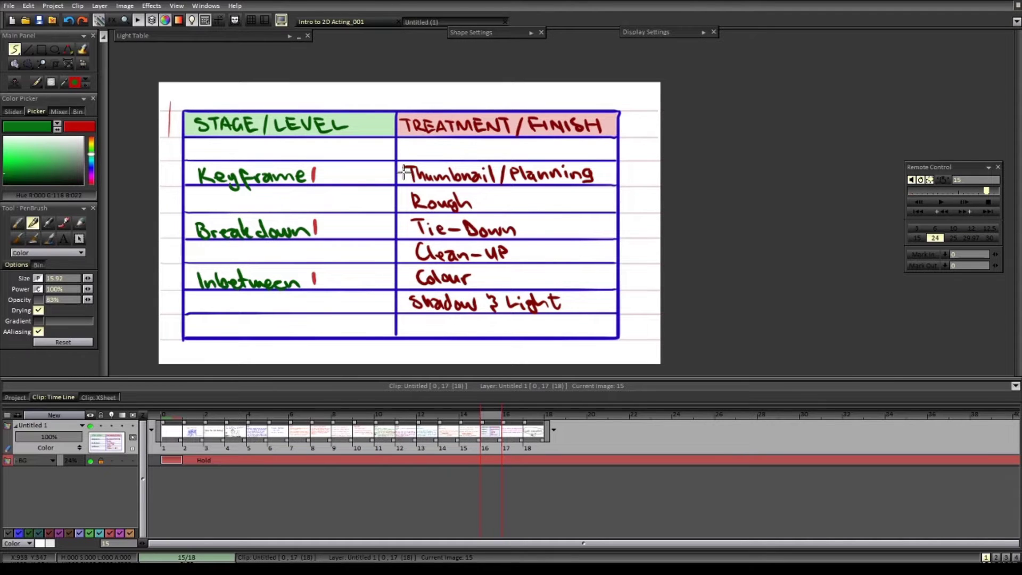
pyautogui.moveTo(403, 168); pyautogui.dragTo(402, 179)
pyautogui.moveTo(403, 195); pyautogui.dragTo(404, 233)
pyautogui.moveTo(405, 250); pyautogui.dragTo(403, 307)
# - Draw green lines linking Keyframe to Shadow & Light, Colour and Clean-Up, Breakdown to Tie-Down, and Inbetween to Rough
pyautogui.moveTo(404, 299)
pyautogui.mouseDown()
pyautogui.moveTo(367, 220)
pyautogui.moveTo(321, 170)
pyautogui.mouseUp()
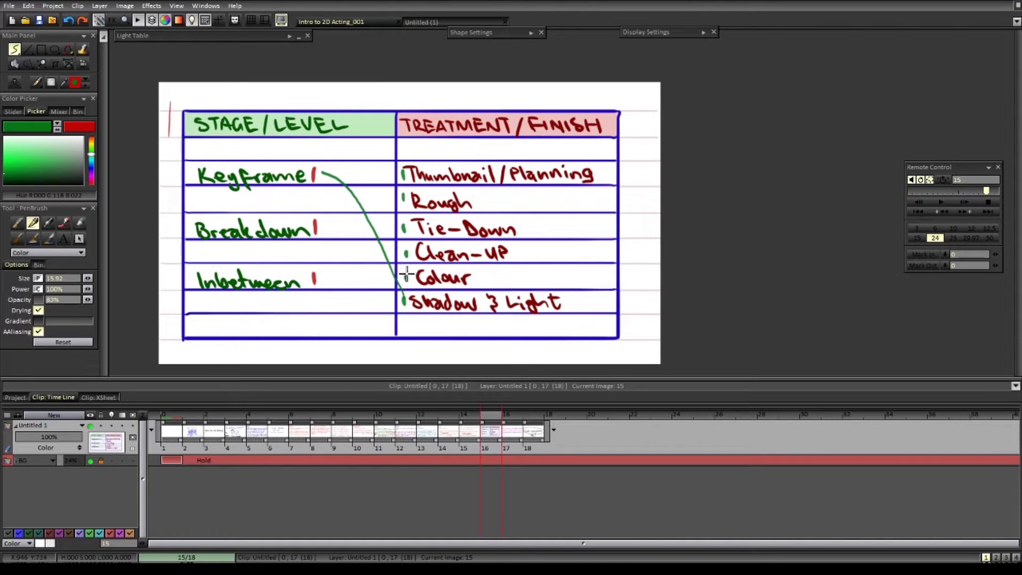
pyautogui.moveTo(406, 274); pyautogui.dragTo(322, 175)
pyautogui.moveTo(400, 251)
pyautogui.mouseDown()
pyautogui.moveTo(369, 198)
pyautogui.moveTo(319, 175)
pyautogui.mouseUp()
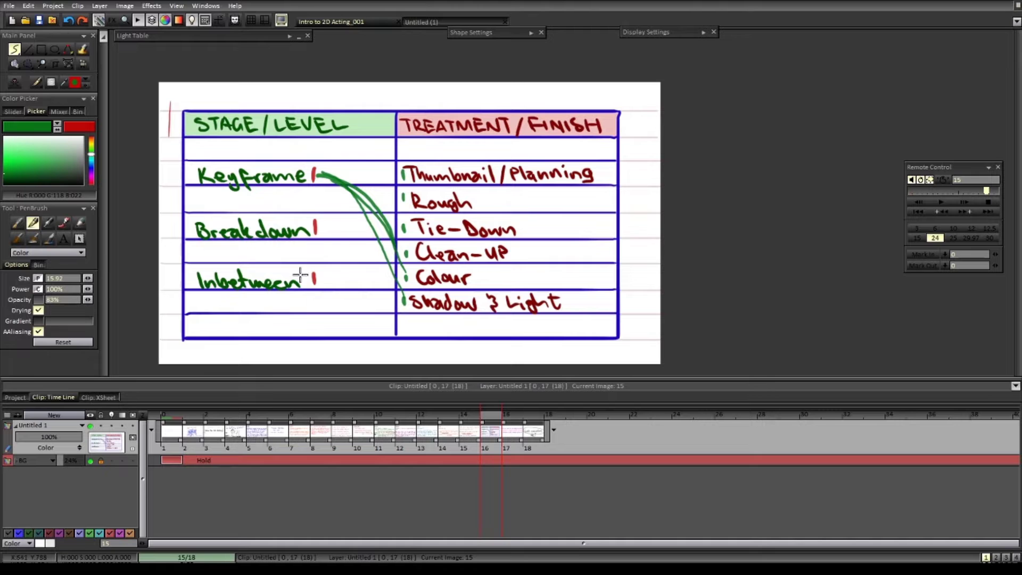
pyautogui.moveTo(396, 228); pyautogui.dragTo(325, 231)
pyautogui.moveTo(327, 279); pyautogui.dragTo(388, 202)
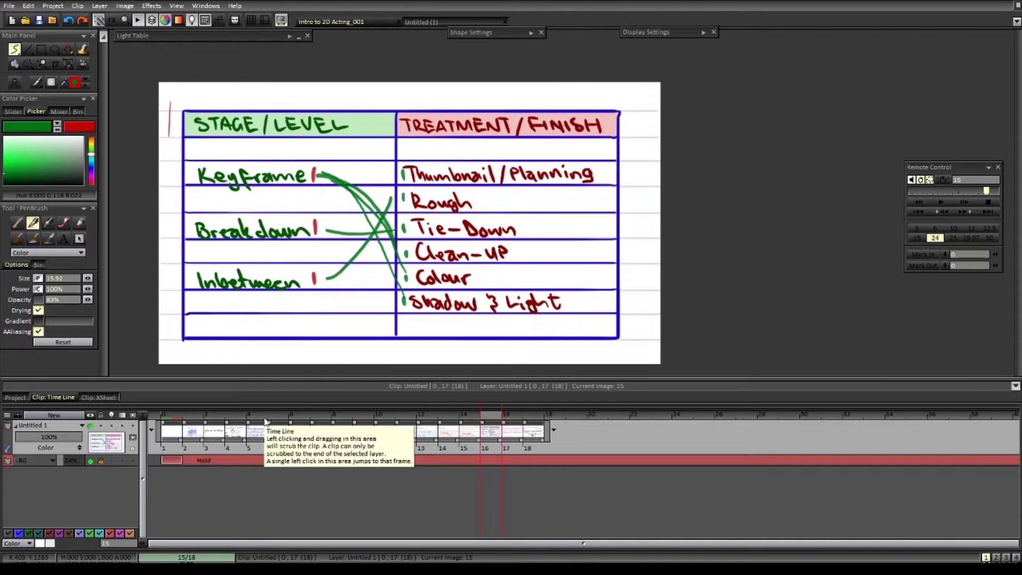
# - Undo all the linking lines and marks drawn on the Stage/Level and Treatment/Finish table
pyautogui.hotkey('ctrl', 'z')
pyautogui.hotkey('ctrl', 'z')
pyautogui.hotkey('ctrl', 'z')
pyautogui.hotkey('ctrl', 'z')
pyautogui.hotkey('ctrl', 'z')
pyautogui.hotkey('ctrl', 'z')
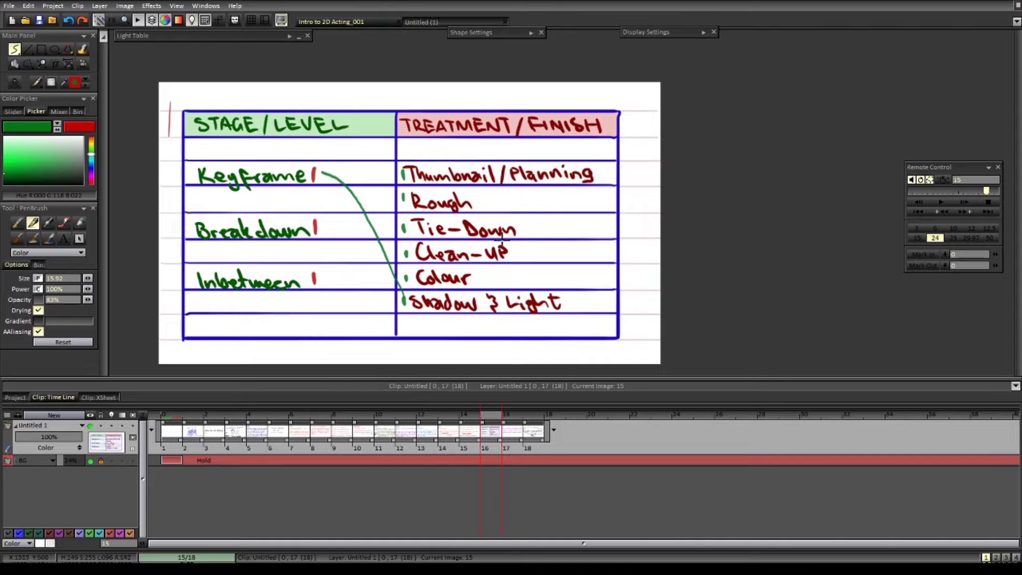
pyautogui.hotkey('ctrl', 'z')
pyautogui.hotkey('ctrl', 'z')
pyautogui.hotkey('ctrl', 'z')
pyautogui.hotkey('ctrl', 'z')
pyautogui.hotkey('ctrl', 'z')
pyautogui.hotkey('ctrl', 'z')
pyautogui.hotkey('ctrl', 'z')
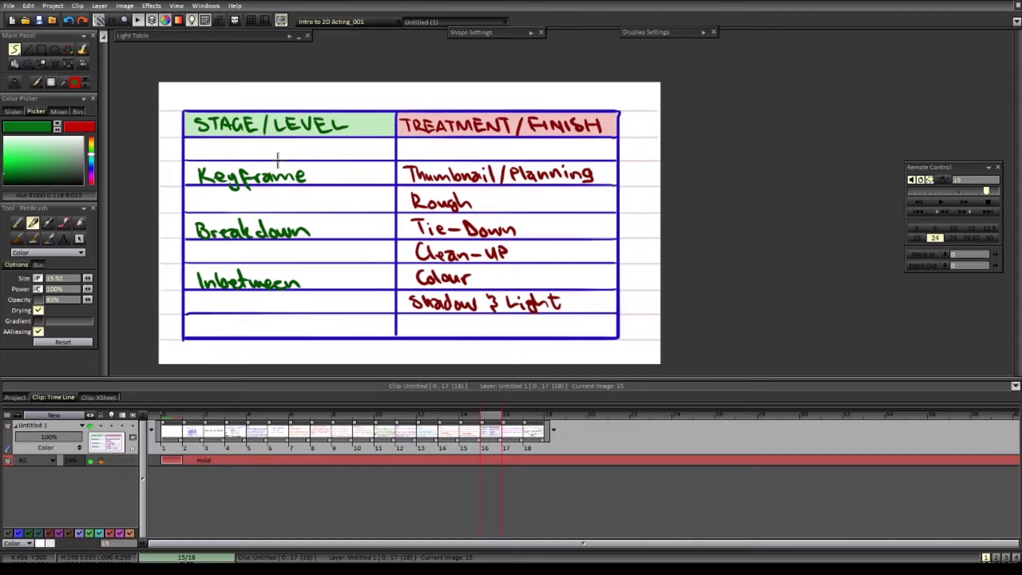
# - Advance to the "Do not confuse the two category of terms!" page, double-underline that sentence in green, and briefly revisit the table page
pyautogui.press('Right')
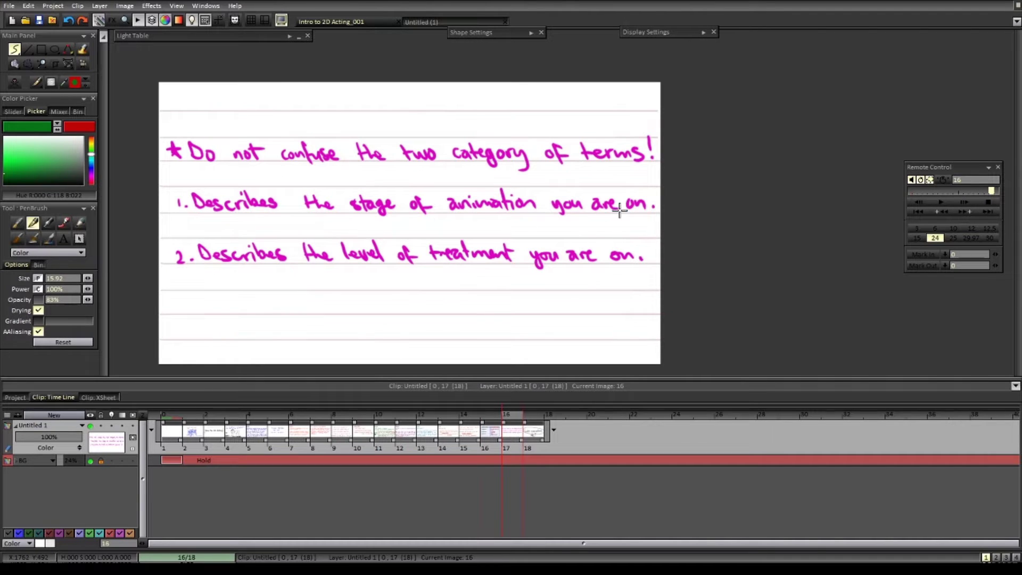
pyautogui.press('Left')
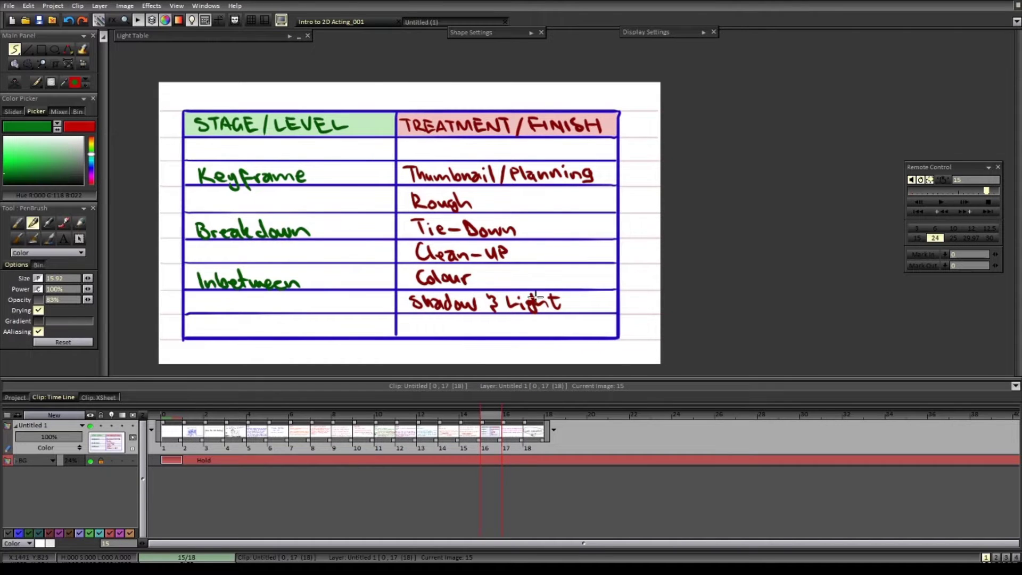
pyautogui.press('Right')
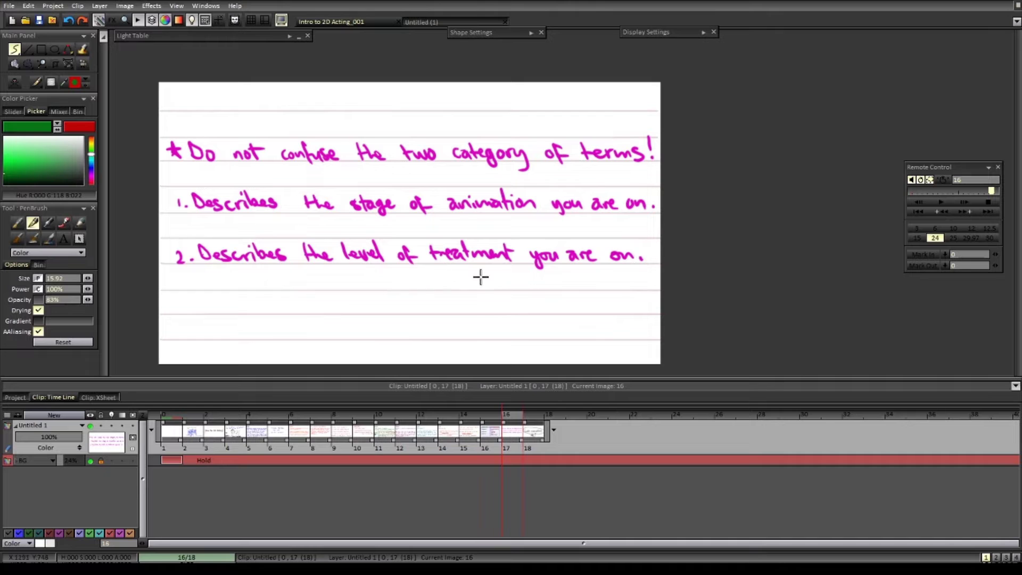
pyautogui.moveTo(604, 171)
pyautogui.mouseDown()
pyautogui.moveTo(364, 165)
pyautogui.moveTo(644, 170)
pyautogui.mouseUp()
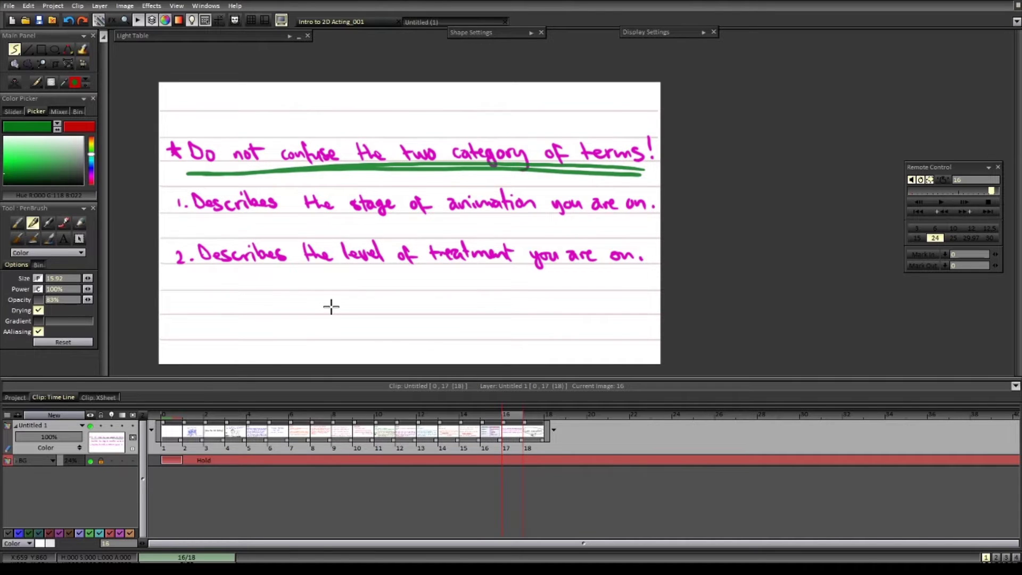
pyautogui.press('Left')
pyautogui.press('Right')
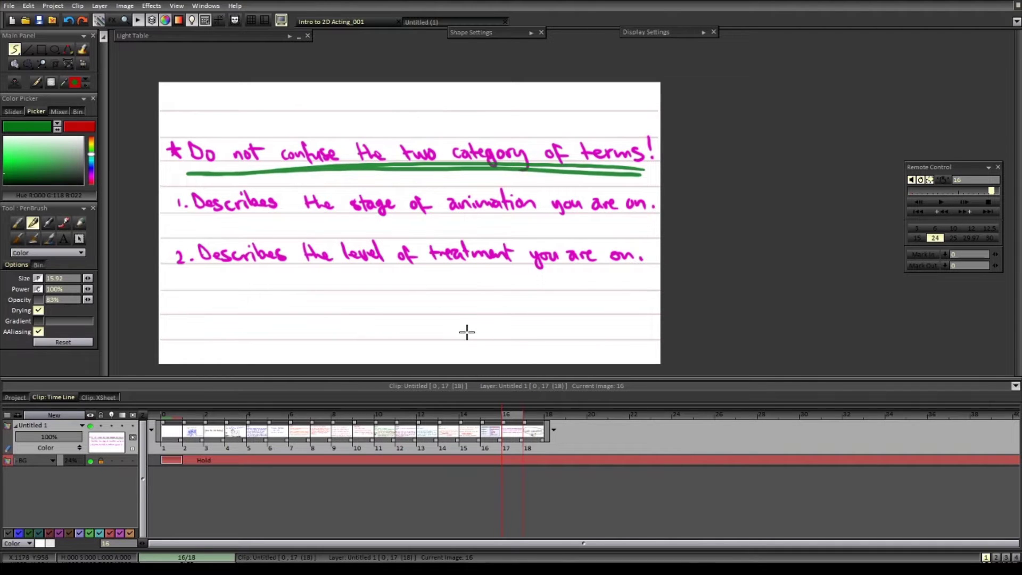
# - Go forward to the closing "Let's animate!" page and look over the drawing
pyautogui.press('Right')
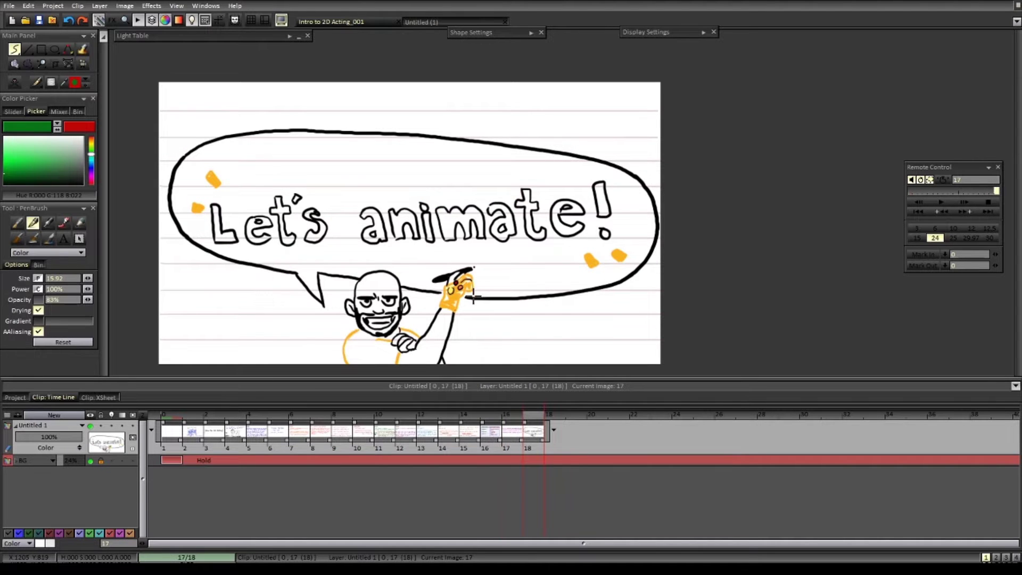
pyautogui.scroll(-2, 514, 272)
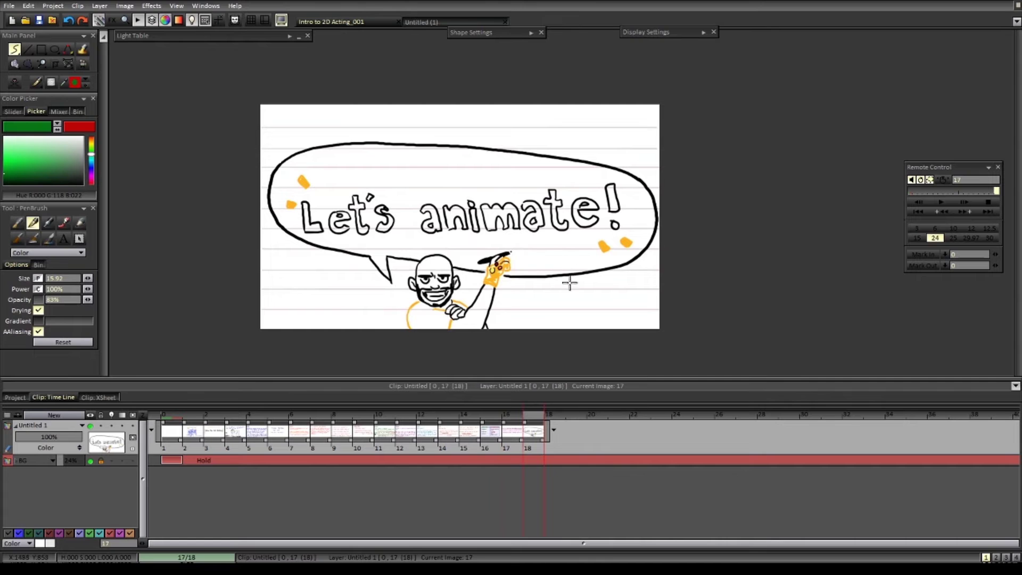
pyautogui.scroll(-1, 515, 269)
pyautogui.scroll(2, 516, 272)
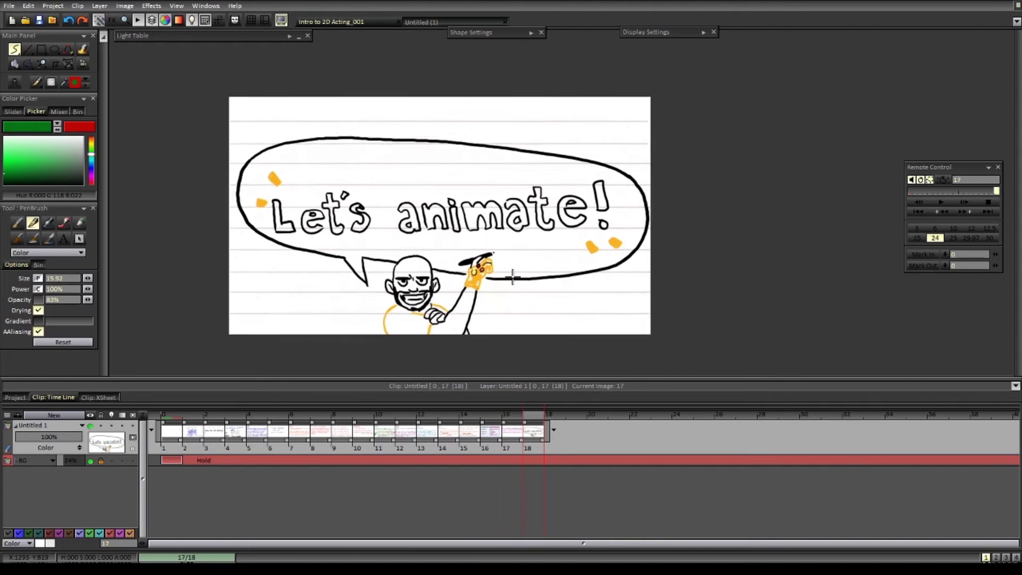
pyautogui.moveTo(515, 293); pyautogui.dragTo(523, 289)
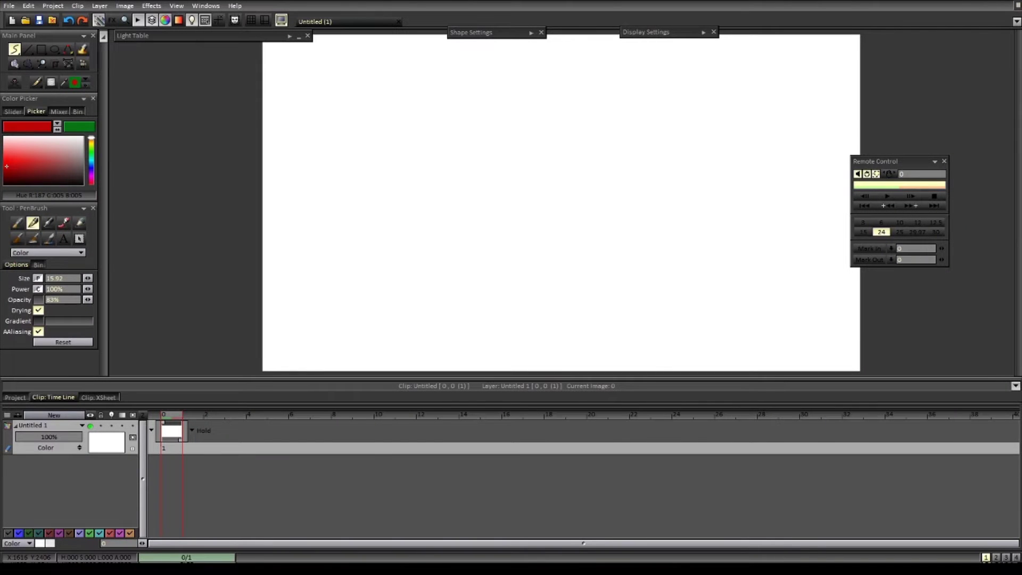
# - Open the c00140_MASTER project from the c00140 folder under Animation_Files
pyautogui.scroll(-3, 383, 184)
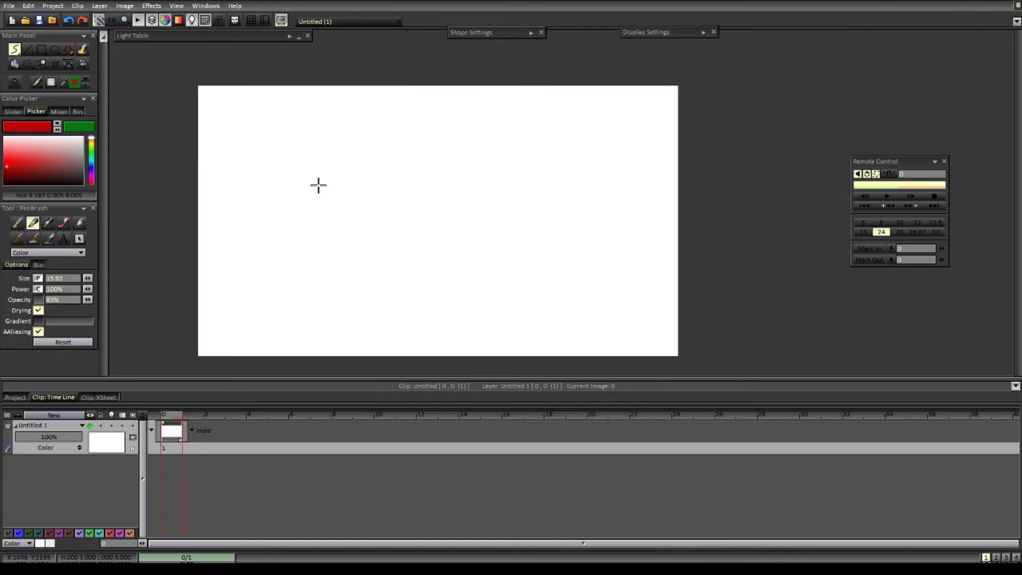
pyautogui.click(9, 6)
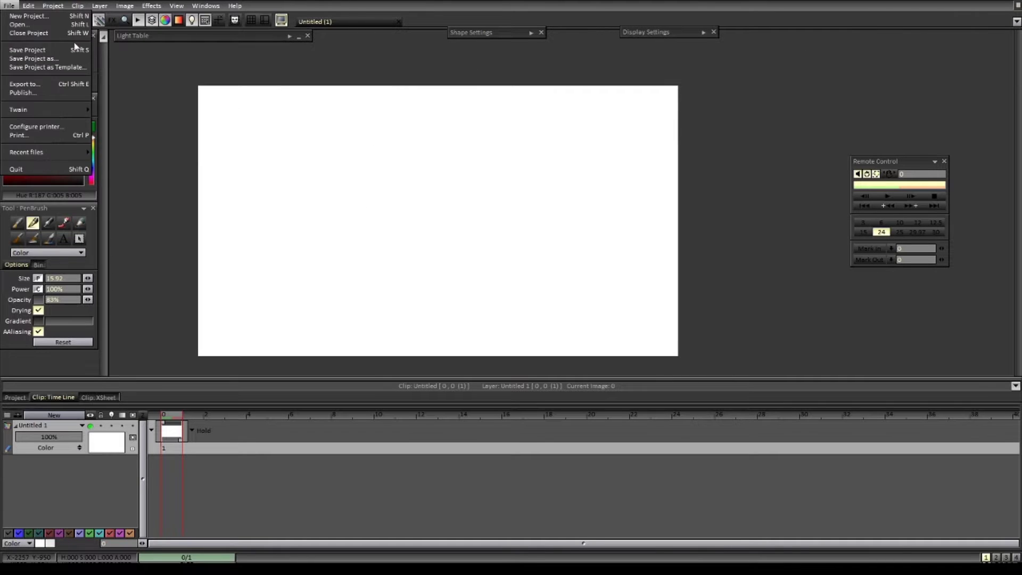
pyautogui.click(125, 81)
pyautogui.click(27, 22)
pyautogui.click(392, 118)
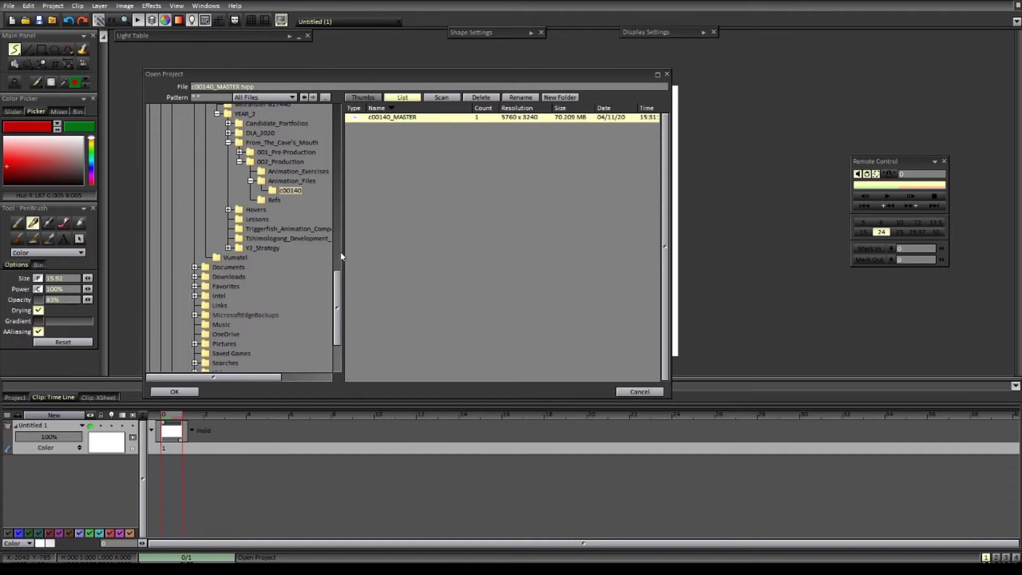
pyautogui.click(186, 394)
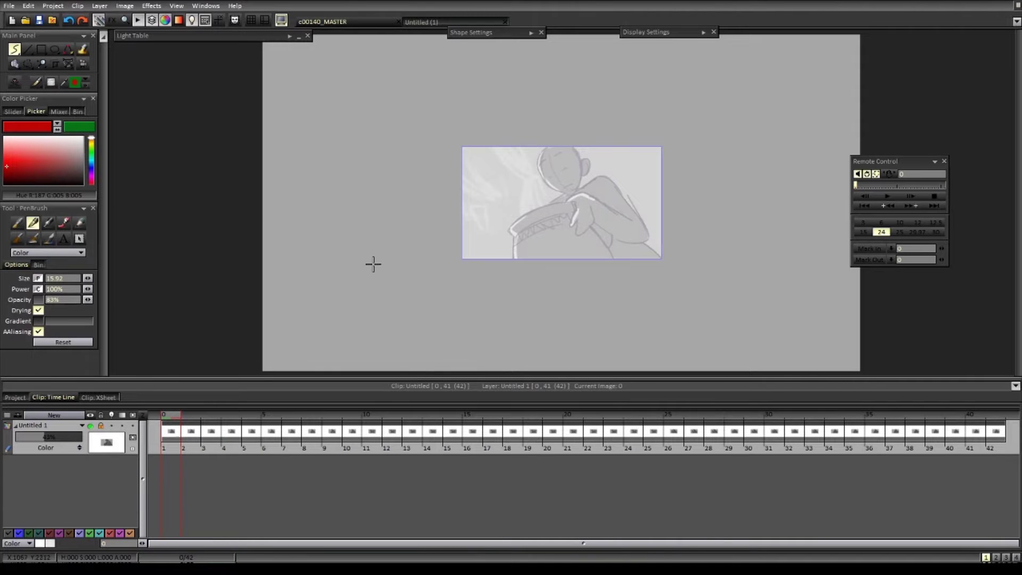
# - Save a copy of the project as c00140_v01 in the same folder
pyautogui.click(9, 5)
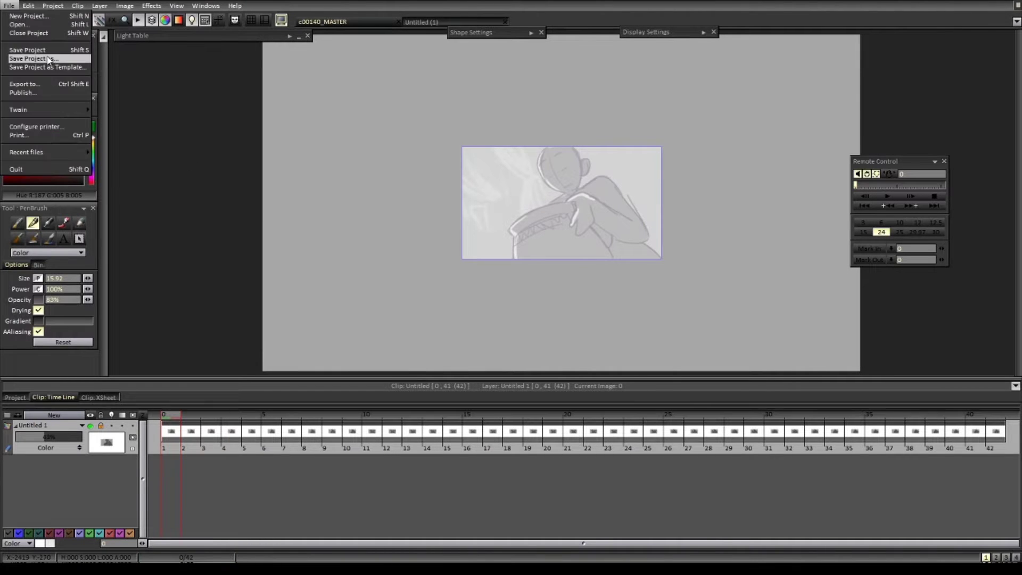
pyautogui.click(49, 59)
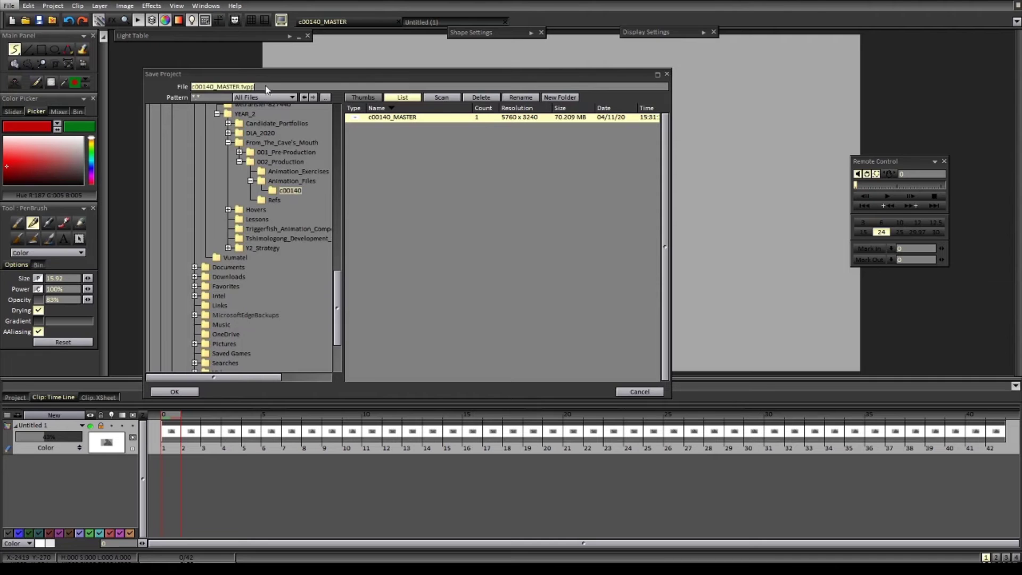
pyautogui.moveTo(255, 88); pyautogui.dragTo(228, 94)
pyautogui.press('BackSpace')
pyautogui.press('BackSpace')
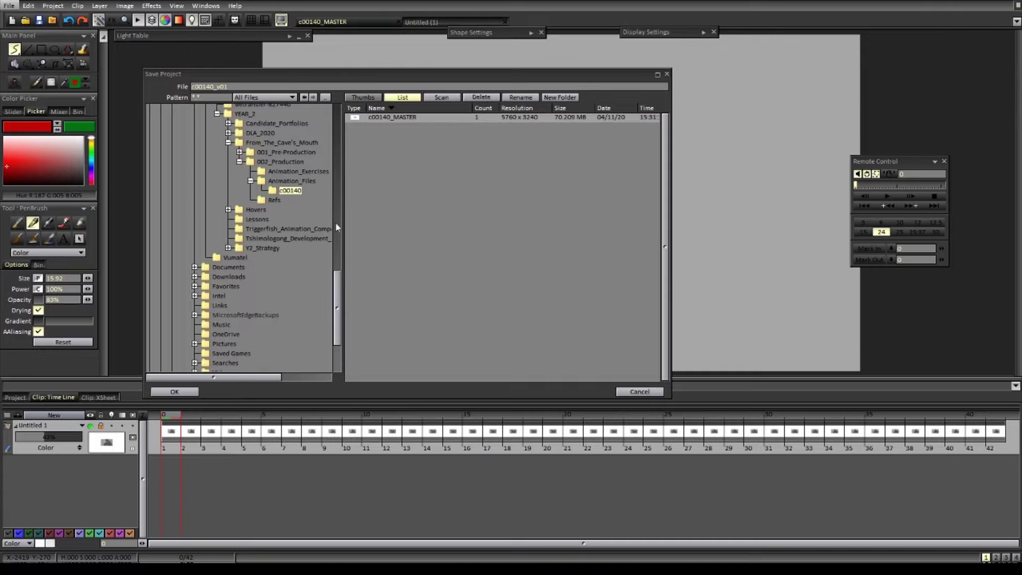
pyautogui.press('Return')
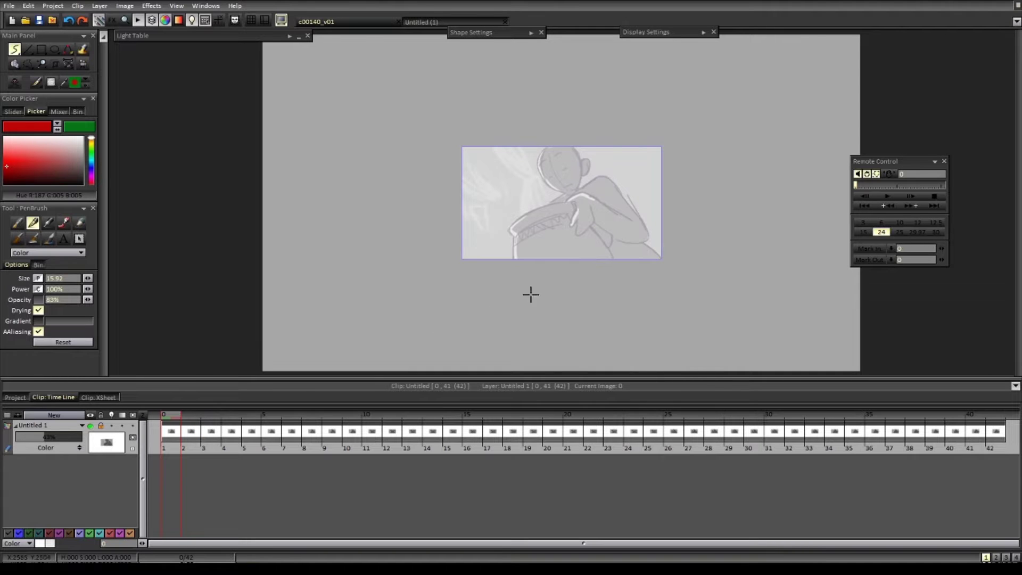
# - Scrub back and forth through the rough reference animation up to its last frame and return to the first frame
pyautogui.moveTo(527, 298); pyautogui.dragTo(492, 301)
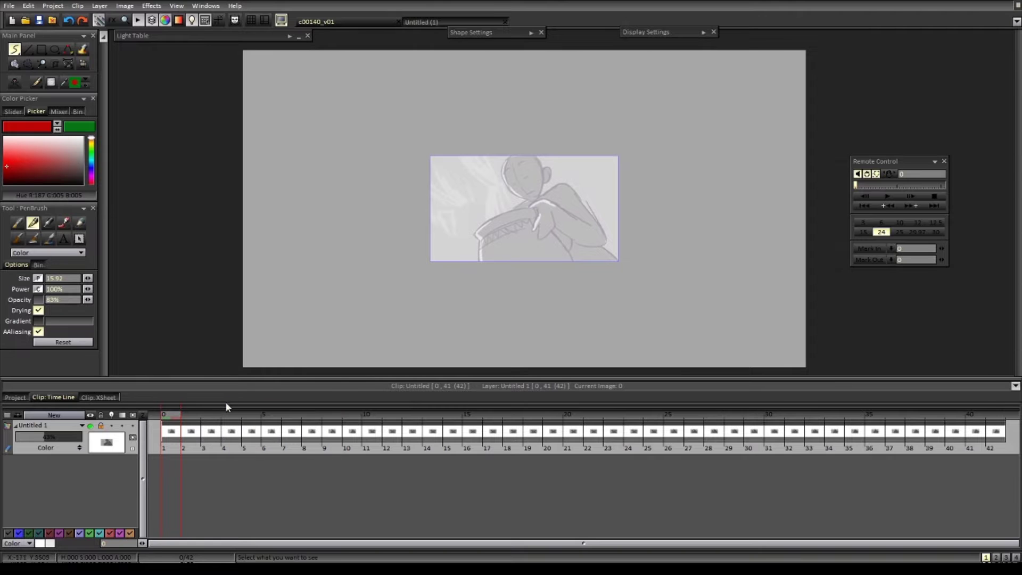
pyautogui.moveTo(183, 421)
pyautogui.mouseDown()
pyautogui.moveTo(501, 407)
pyautogui.moveTo(935, 414)
pyautogui.mouseUp()
pyautogui.moveTo(827, 410)
pyautogui.mouseDown()
pyautogui.moveTo(212, 426)
pyautogui.moveTo(994, 427)
pyautogui.moveTo(417, 428)
pyautogui.mouseUp()
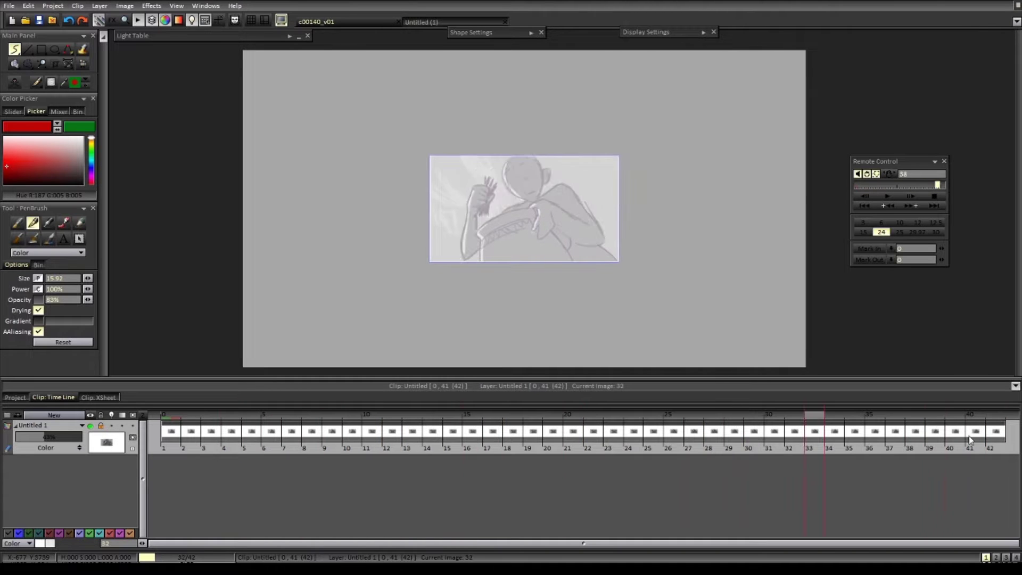
pyautogui.moveTo(234, 444); pyautogui.dragTo(996, 433)
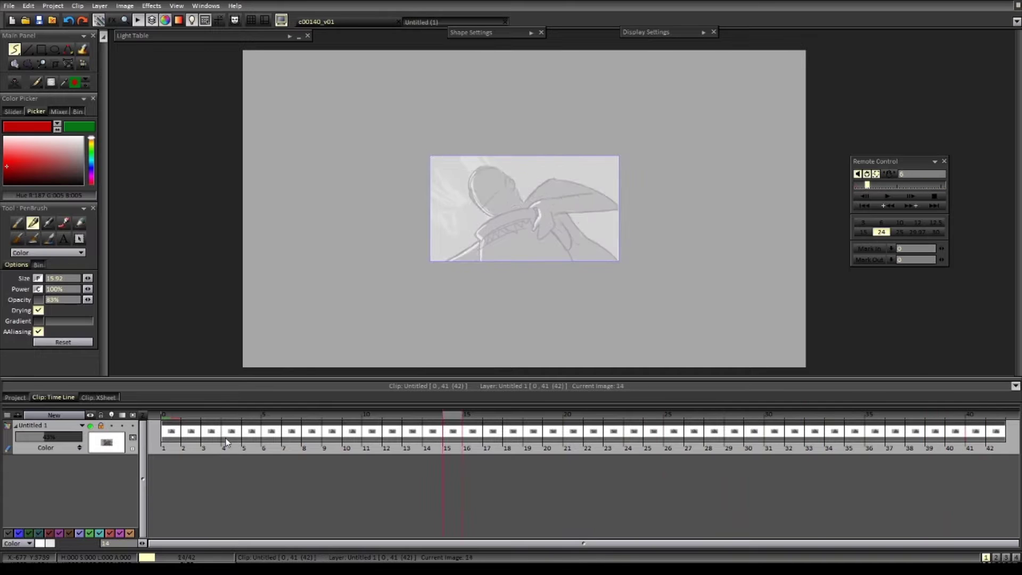
pyautogui.moveTo(926, 446); pyautogui.dragTo(1003, 441)
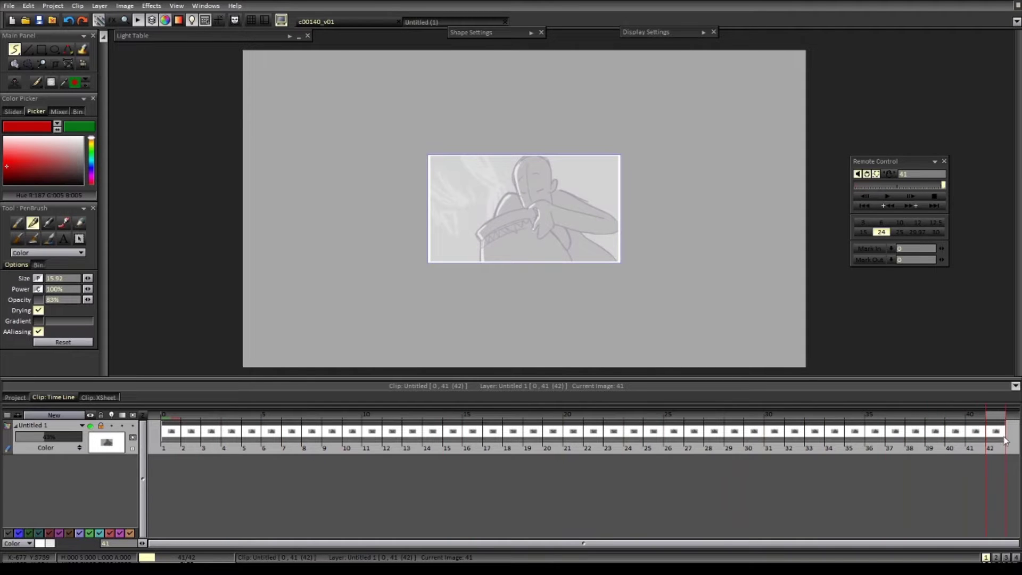
pyautogui.click(172, 424)
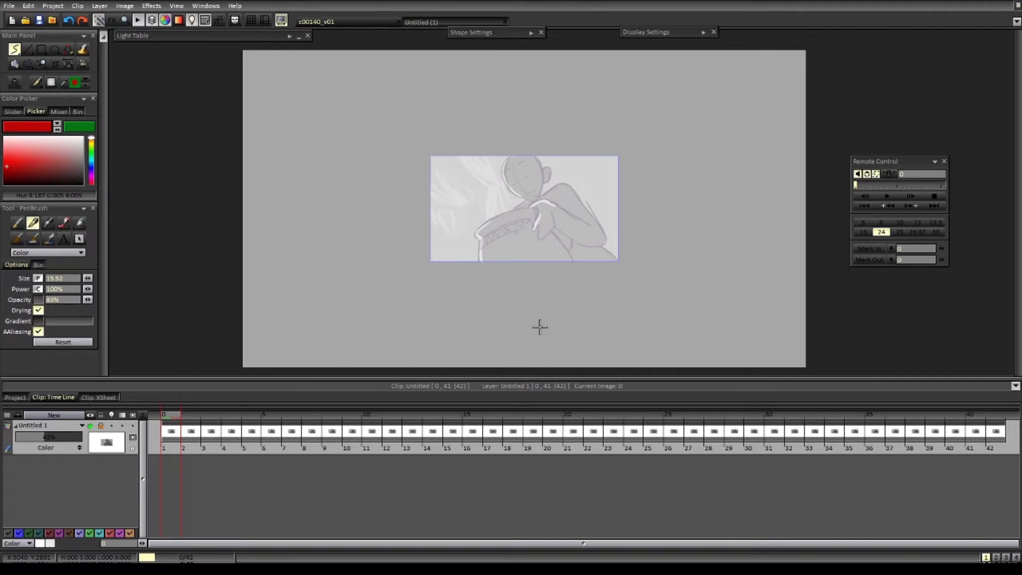
# - Show the camera frame with the Camera tool, return to the brush and save the project
pyautogui.click(82, 63)
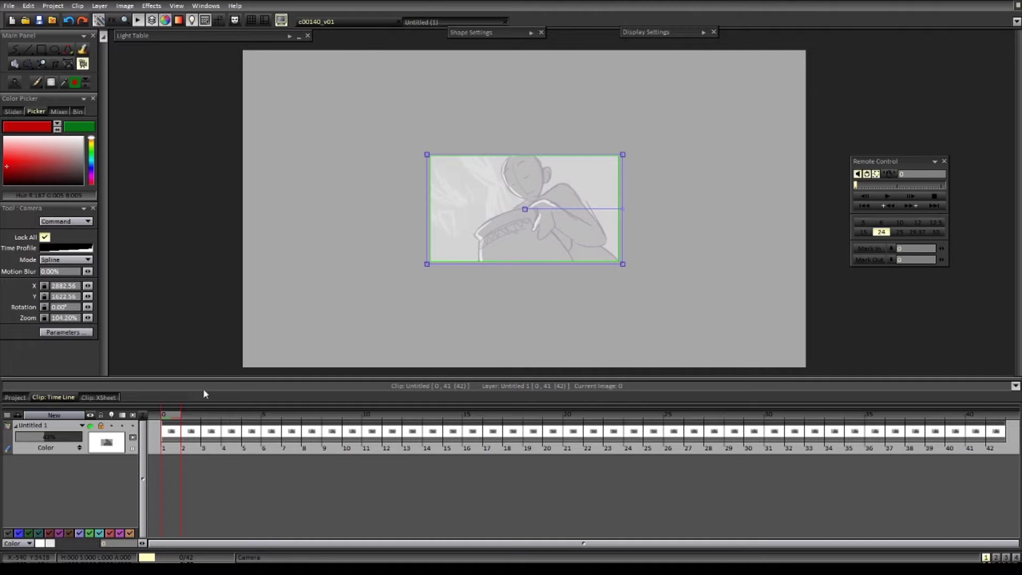
pyautogui.press('b')
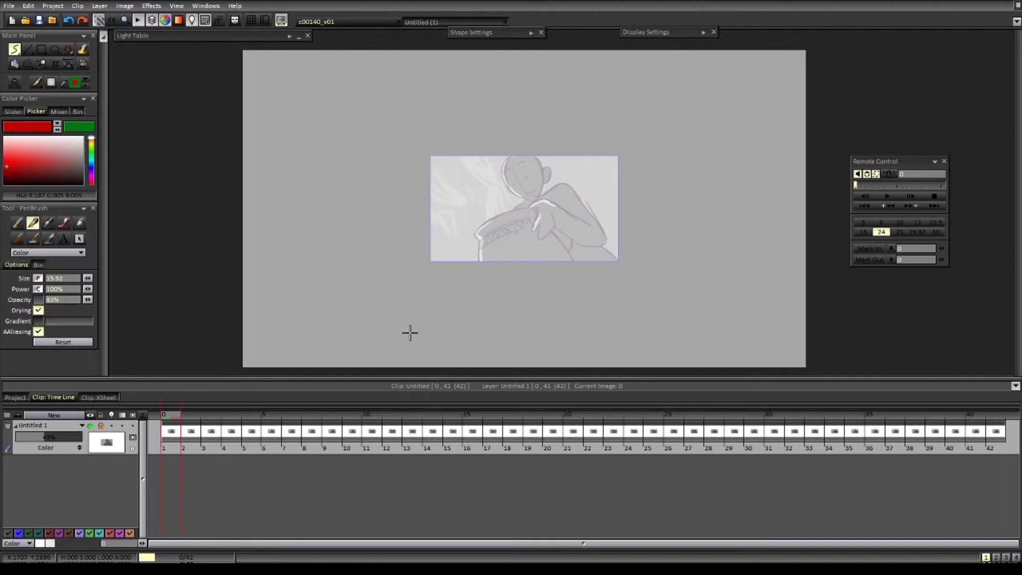
pyautogui.hotkey('ctrl', 's')
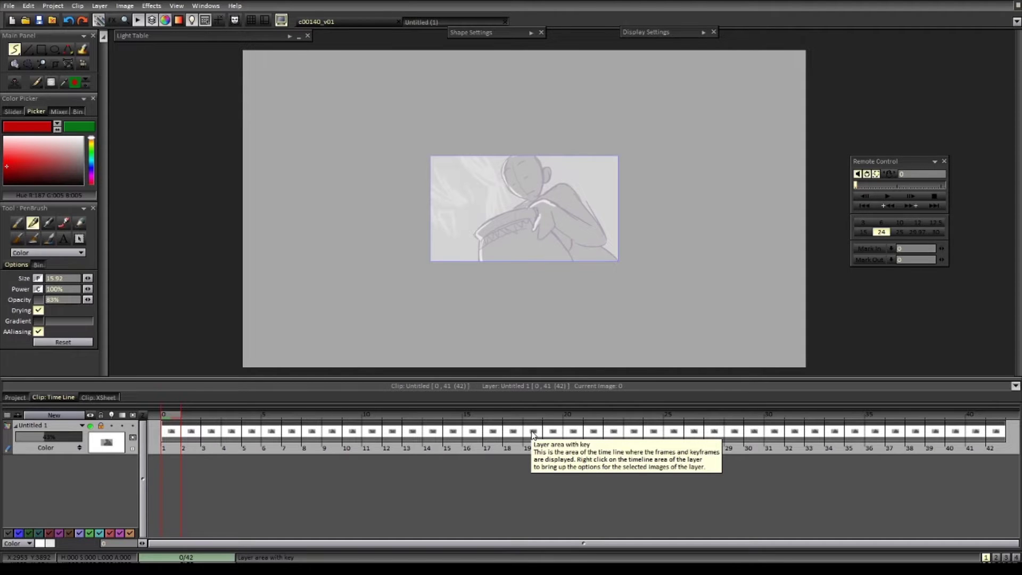
# - Add a new animation layer above the reference layer with the default settings
pyautogui.moveTo(564, 251); pyautogui.dragTo(508, 259)
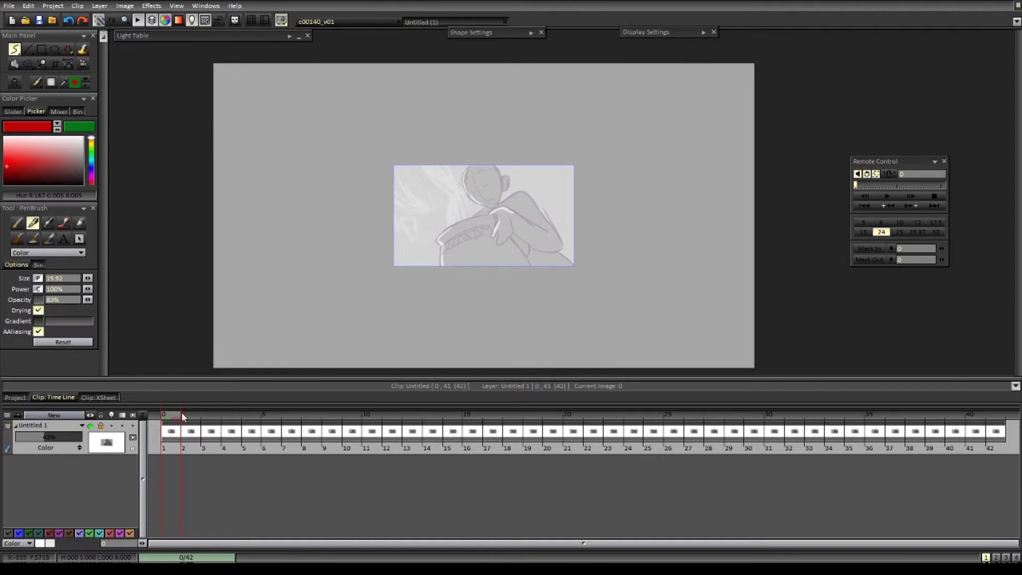
pyautogui.click(53, 414)
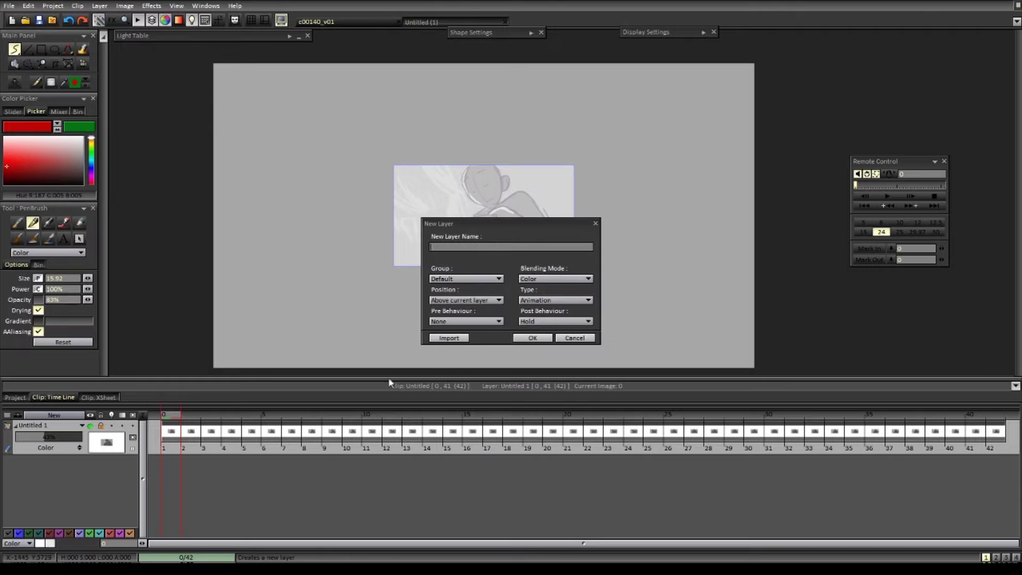
pyautogui.click(528, 339)
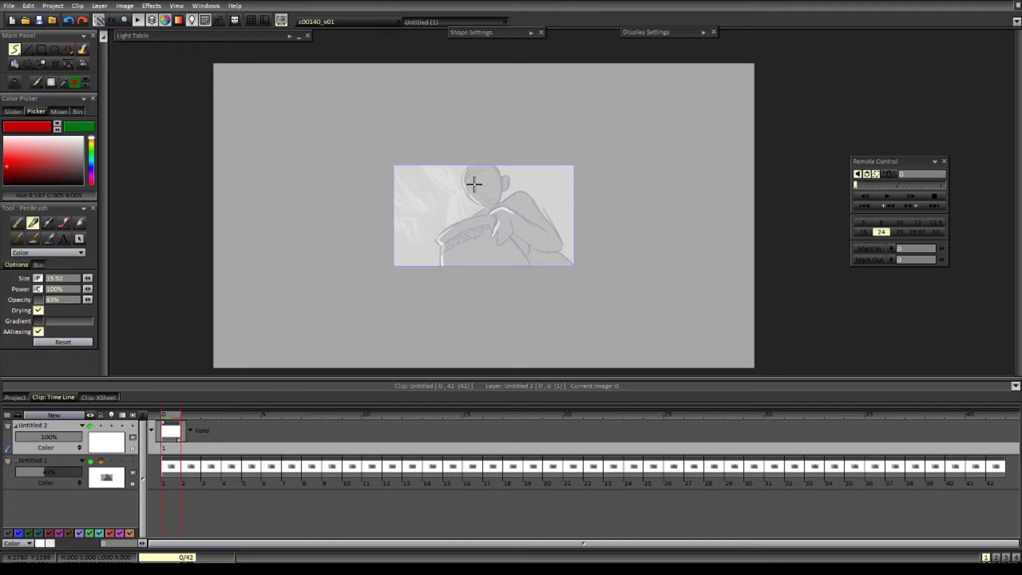
# - Sketch crossing straight and curved green lines over the camera frame and out into the surrounding canvas on the new layer
pyautogui.press('x')
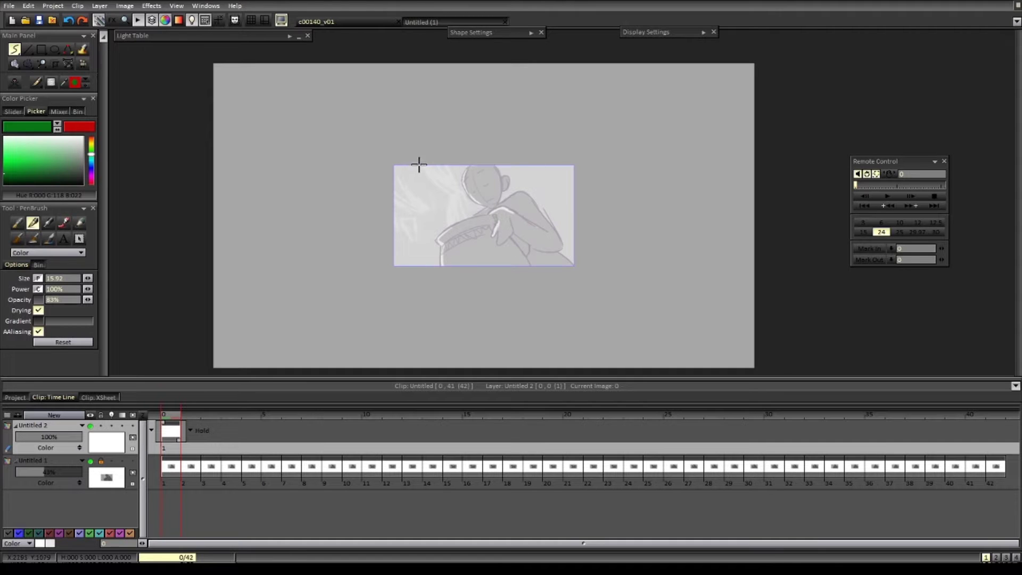
pyautogui.moveTo(422, 166); pyautogui.dragTo(503, 254)
pyautogui.moveTo(384, 177); pyautogui.dragTo(445, 295)
pyautogui.moveTo(474, 140); pyautogui.dragTo(577, 245)
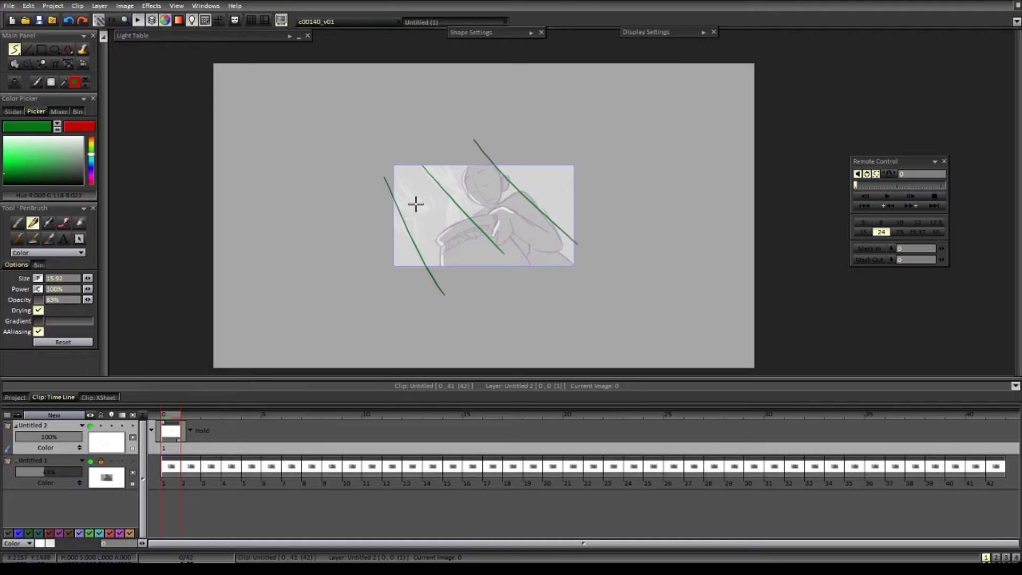
pyautogui.moveTo(401, 192); pyautogui.dragTo(516, 106)
pyautogui.moveTo(388, 240); pyautogui.dragTo(571, 158)
pyautogui.moveTo(433, 279); pyautogui.dragTo(669, 215)
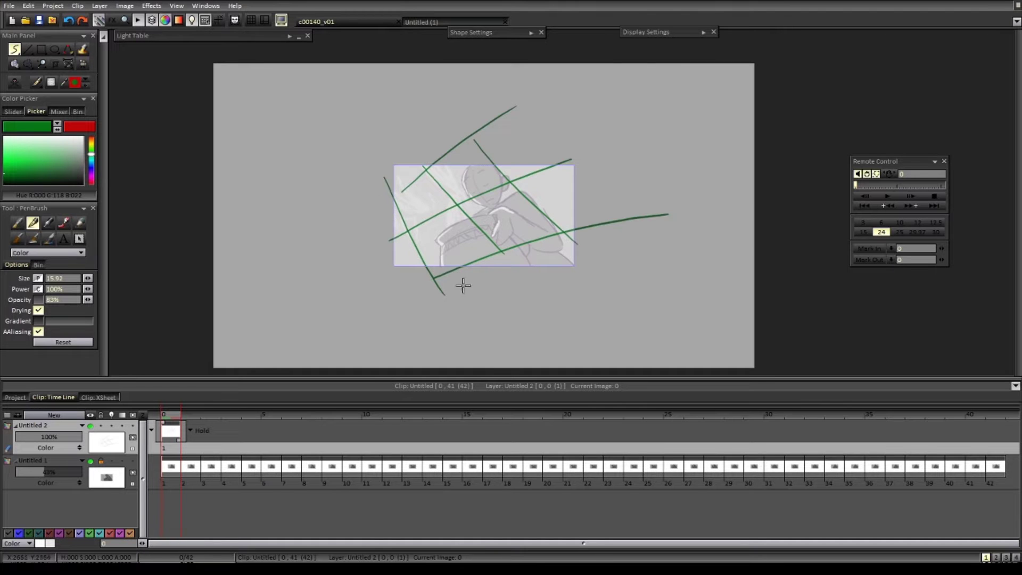
pyautogui.moveTo(435, 317); pyautogui.dragTo(666, 291)
pyautogui.moveTo(406, 302); pyautogui.dragTo(312, 214)
pyautogui.moveTo(344, 285); pyautogui.dragTo(262, 254)
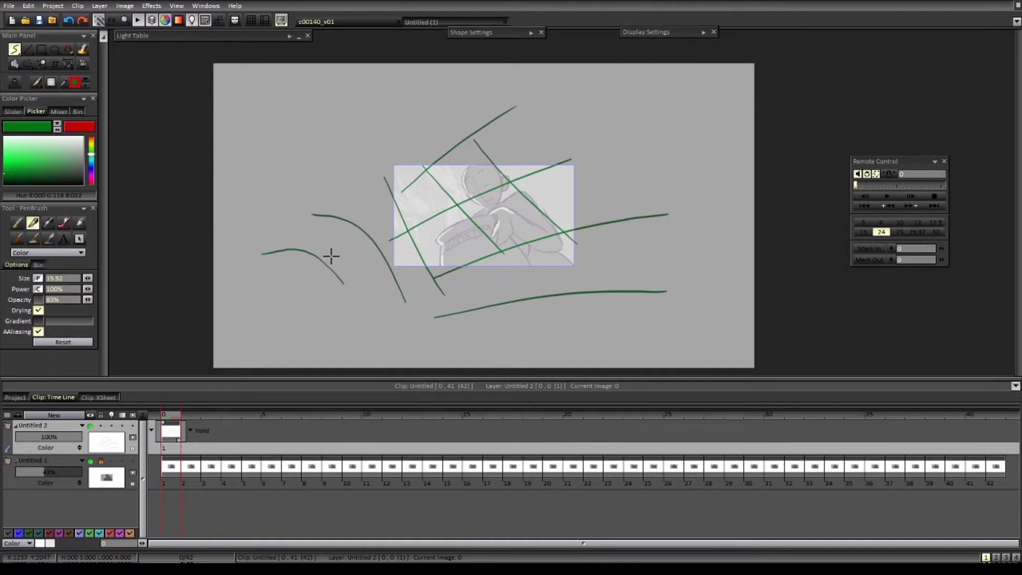
pyautogui.moveTo(332, 256); pyautogui.dragTo(428, 178)
pyautogui.moveTo(311, 239)
pyautogui.mouseDown()
pyautogui.moveTo(346, 171)
pyautogui.moveTo(428, 94)
pyautogui.mouseUp()
pyautogui.moveTo(332, 115); pyautogui.dragTo(319, 141)
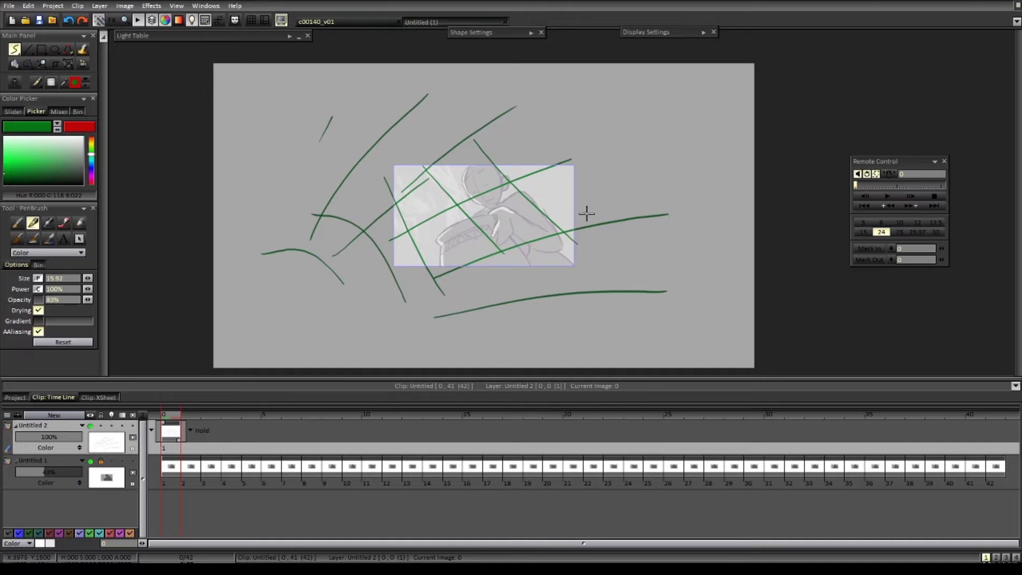
# - Trace the reference figure's head, shoulder and arm in red, and clear all the demonstration strokes from the layer
pyautogui.press('x')
pyautogui.moveTo(485, 161); pyautogui.dragTo(487, 163)
pyautogui.moveTo(484, 213)
pyautogui.mouseDown()
pyautogui.moveTo(538, 201)
pyautogui.moveTo(528, 238)
pyautogui.moveTo(538, 227)
pyautogui.moveTo(496, 219)
pyautogui.moveTo(498, 256)
pyautogui.mouseUp()
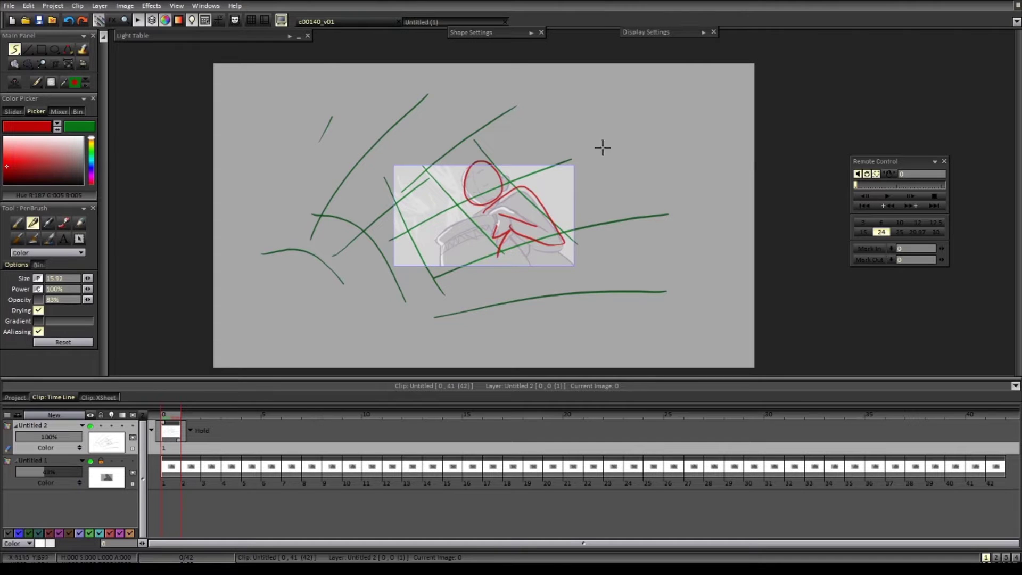
pyautogui.press('BackSpace')
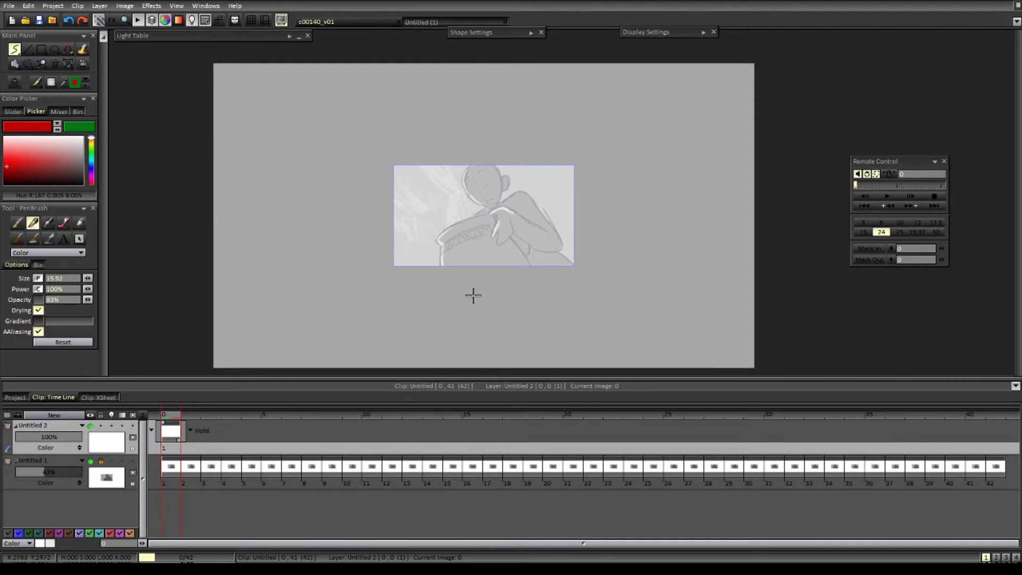
# - Hide the reference layer and sketch a red stepped cliff rising across the camera frame, with contour lines across its face
pyautogui.click(91, 461)
pyautogui.scroll(2, 522, 233)
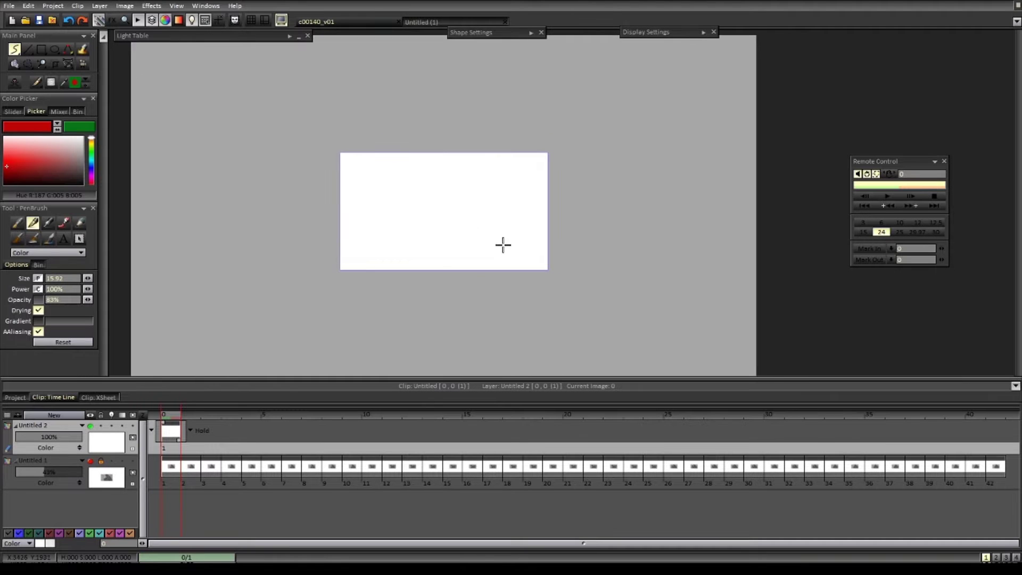
pyautogui.moveTo(346, 275)
pyautogui.mouseDown()
pyautogui.moveTo(405, 263)
pyautogui.moveTo(428, 241)
pyautogui.moveTo(484, 235)
pyautogui.moveTo(495, 188)
pyautogui.moveTo(595, 162)
pyautogui.mouseUp()
pyautogui.moveTo(496, 190)
pyautogui.mouseDown()
pyautogui.moveTo(513, 195)
pyautogui.moveTo(463, 246)
pyautogui.moveTo(366, 280)
pyautogui.moveTo(506, 255)
pyautogui.moveTo(545, 192)
pyautogui.moveTo(588, 176)
pyautogui.moveTo(576, 220)
pyautogui.mouseUp()
pyautogui.moveTo(495, 221); pyautogui.dragTo(560, 258)
pyautogui.moveTo(488, 242); pyautogui.dragTo(523, 289)
pyautogui.moveTo(450, 242); pyautogui.dragTo(477, 282)
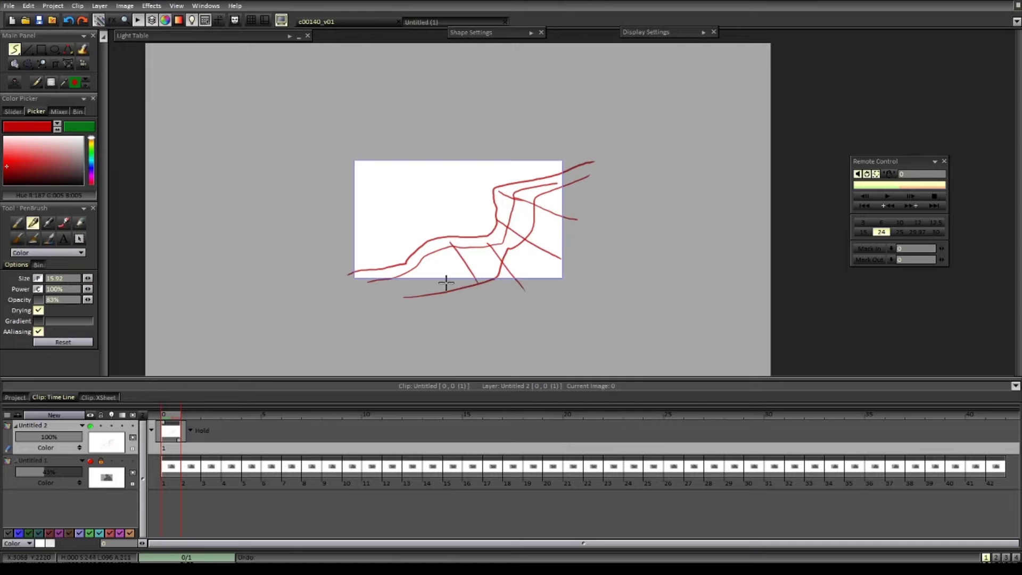
pyautogui.moveTo(422, 252); pyautogui.dragTo(441, 310)
pyautogui.moveTo(534, 183); pyautogui.dragTo(568, 201)
pyautogui.moveTo(563, 176); pyautogui.dragTo(585, 190)
# - Draw three green stick figures on the cliff: one on the lower ledge, one climbing the face and one on top
pyautogui.press('x')
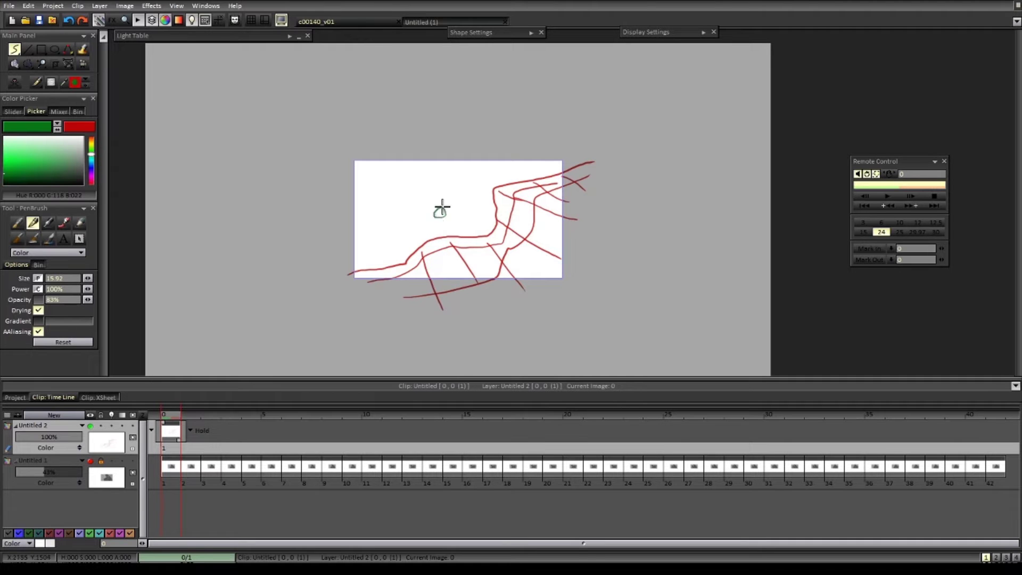
pyautogui.moveTo(442, 208)
pyautogui.mouseDown()
pyautogui.moveTo(437, 233)
pyautogui.moveTo(411, 221)
pyautogui.mouseUp()
pyautogui.moveTo(447, 219); pyautogui.dragTo(453, 240)
pyautogui.moveTo(503, 181)
pyautogui.mouseDown()
pyautogui.moveTo(523, 200)
pyautogui.moveTo(505, 209)
pyautogui.moveTo(499, 231)
pyautogui.moveTo(509, 201)
pyautogui.mouseUp()
pyautogui.moveTo(539, 153); pyautogui.dragTo(539, 158)
pyautogui.moveTo(550, 168); pyautogui.dragTo(550, 175)
pyautogui.moveTo(546, 164)
pyautogui.mouseDown()
pyautogui.moveTo(543, 184)
pyautogui.moveTo(559, 187)
pyautogui.moveTo(547, 178)
pyautogui.mouseUp()
pyautogui.moveTo(547, 178); pyautogui.dragTo(538, 193)
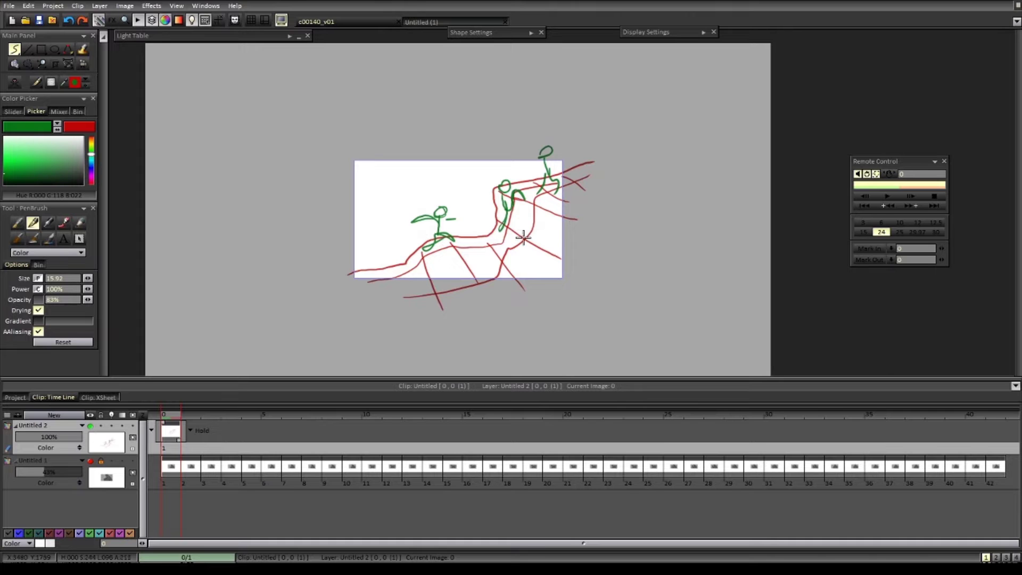
# - Clear the cliff and stick-figure sketch from the new layer
pyautogui.moveTo(523, 236); pyautogui.dragTo(510, 279)
pyautogui.scroll(5, 501, 234)
pyautogui.moveTo(530, 274); pyautogui.dragTo(543, 273)
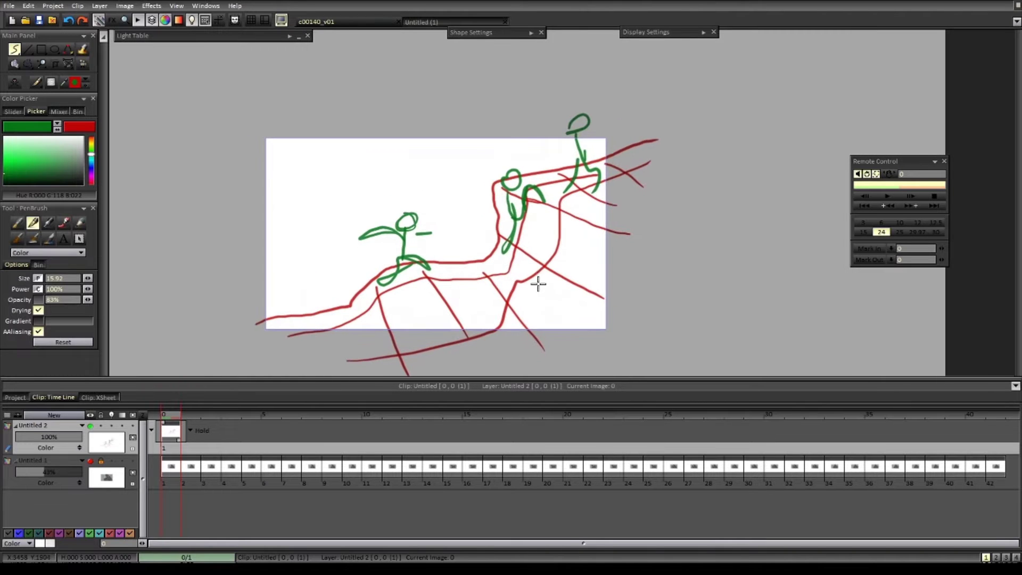
pyautogui.scroll(-1, 536, 288)
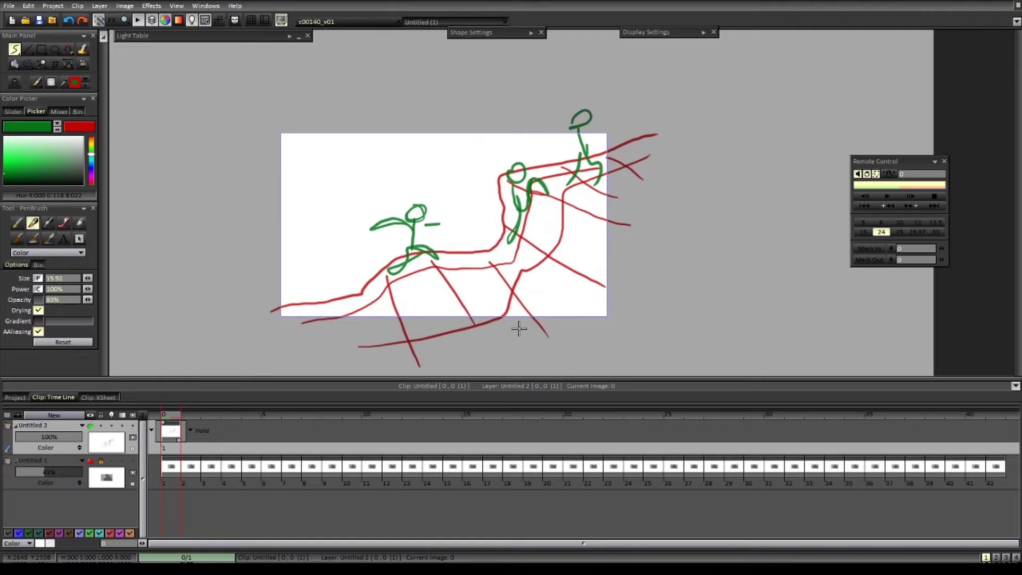
pyautogui.press('Delete')
# - Make the reference layer visible again and save the project
pyautogui.click(90, 461)
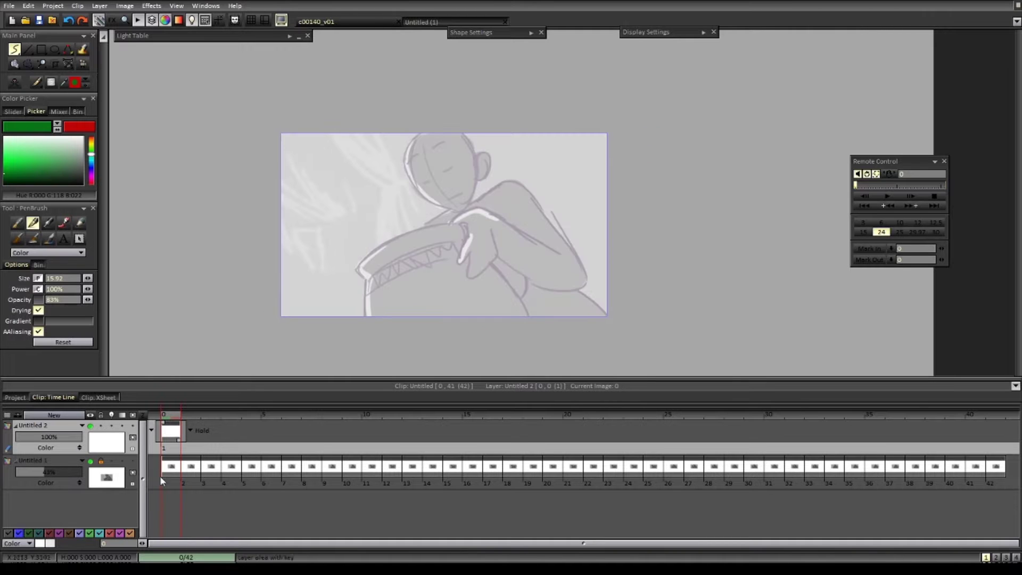
pyautogui.hotkey('ctrl', 's')
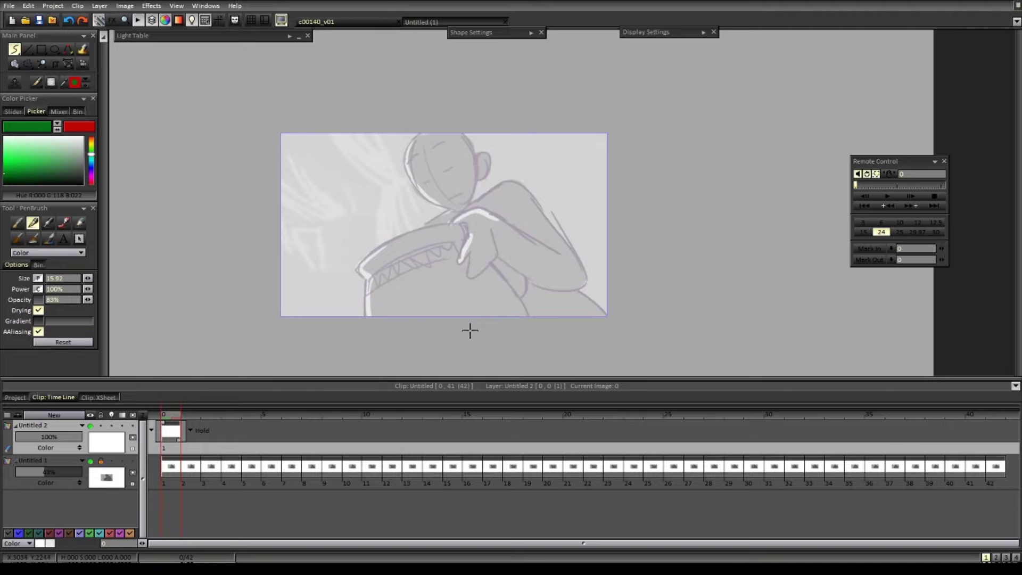
pyautogui.moveTo(470, 330)
pyautogui.mouseDown()
pyautogui.moveTo(457, 320)
pyautogui.moveTo(474, 317)
pyautogui.moveTo(468, 339)
pyautogui.mouseUp()
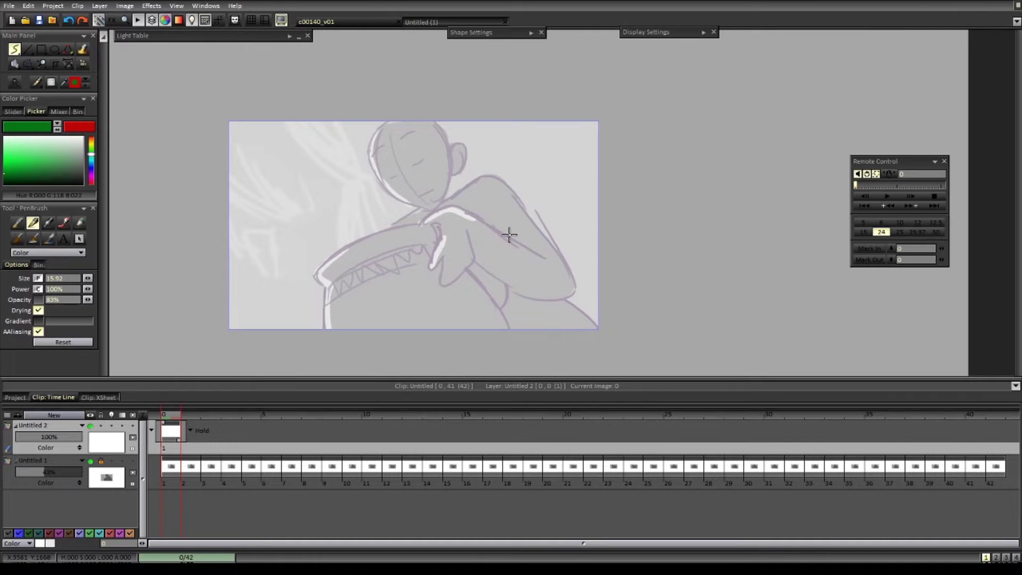
pyautogui.scroll(-1, 512, 244)
pyautogui.moveTo(505, 245); pyautogui.dragTo(500, 251)
pyautogui.scroll(1, 499, 248)
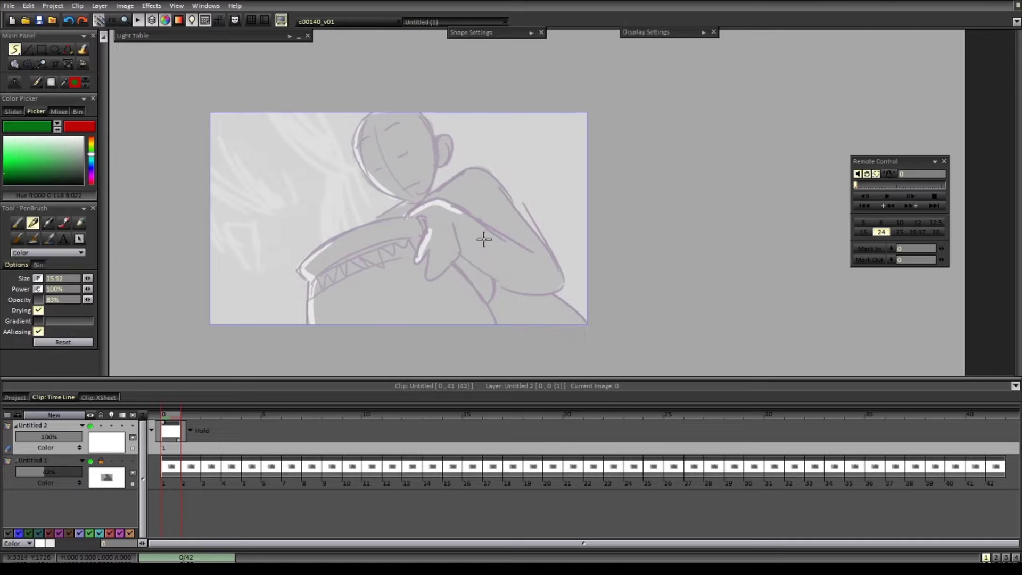
pyautogui.scroll(-1, 475, 254)
pyautogui.moveTo(475, 255); pyautogui.dragTo(481, 270)
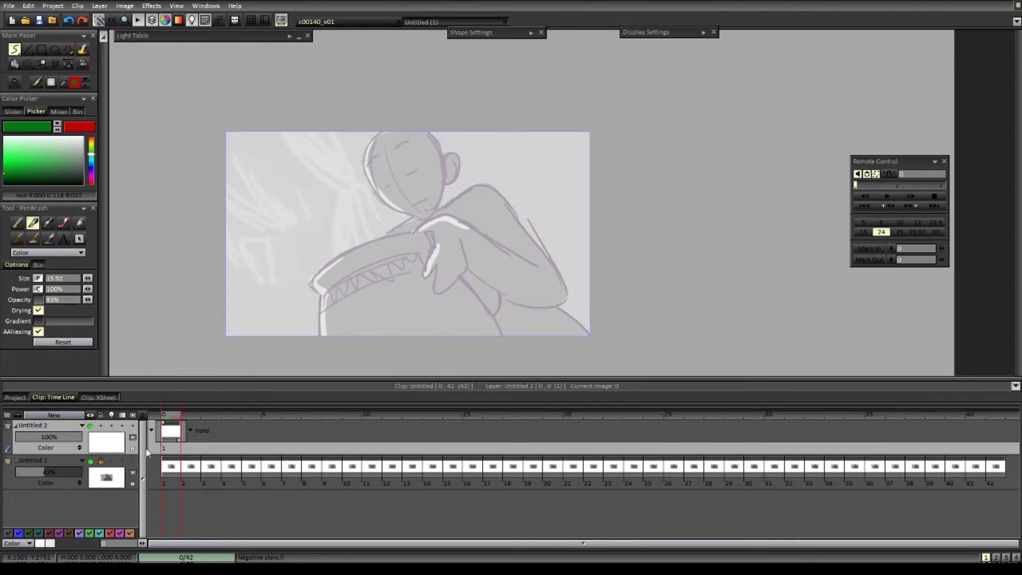
# - Number the key poses on the drawing layer with a green 1 at frame 0, 2 at frame 12 and 3 at frame 27
pyautogui.moveTo(165, 415); pyautogui.dragTo(377, 424)
pyautogui.click(173, 432)
pyautogui.moveTo(260, 301); pyautogui.dragTo(261, 317)
pyautogui.moveTo(282, 415); pyautogui.dragTo(410, 414)
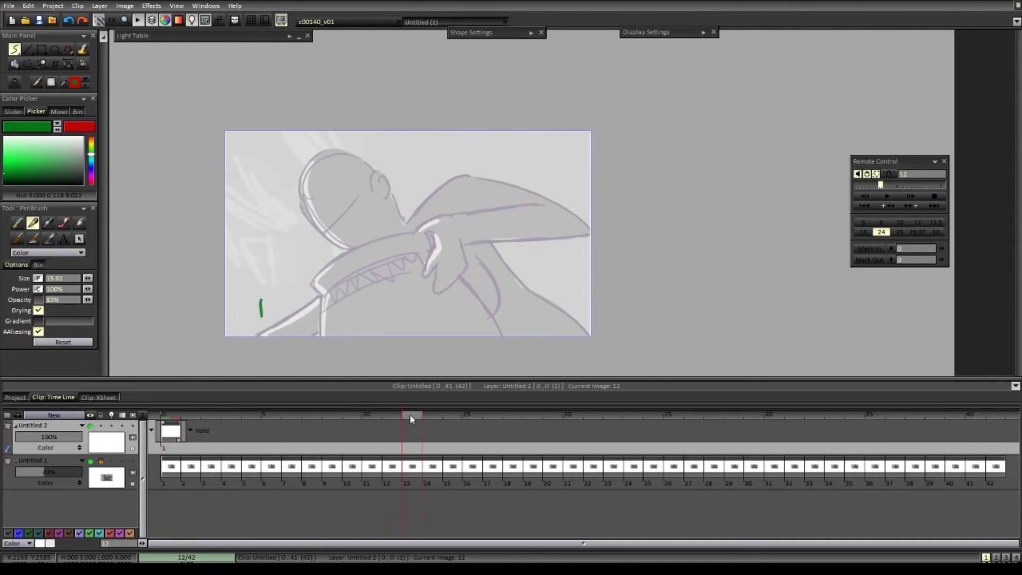
pyautogui.moveTo(413, 293); pyautogui.dragTo(416, 314)
pyautogui.press('Delete')
pyautogui.moveTo(481, 416); pyautogui.dragTo(713, 415)
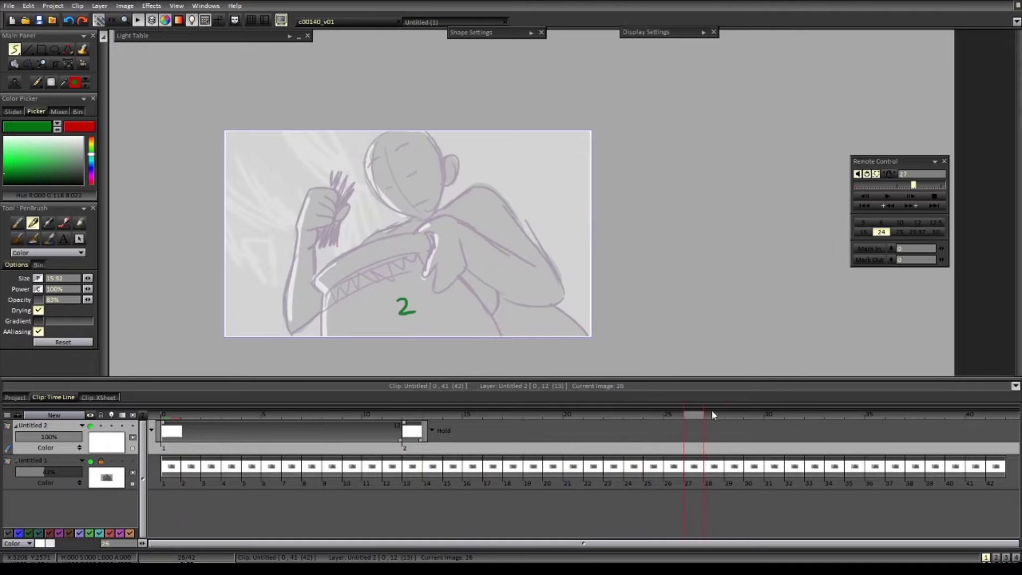
pyautogui.moveTo(489, 208); pyautogui.dragTo(489, 233)
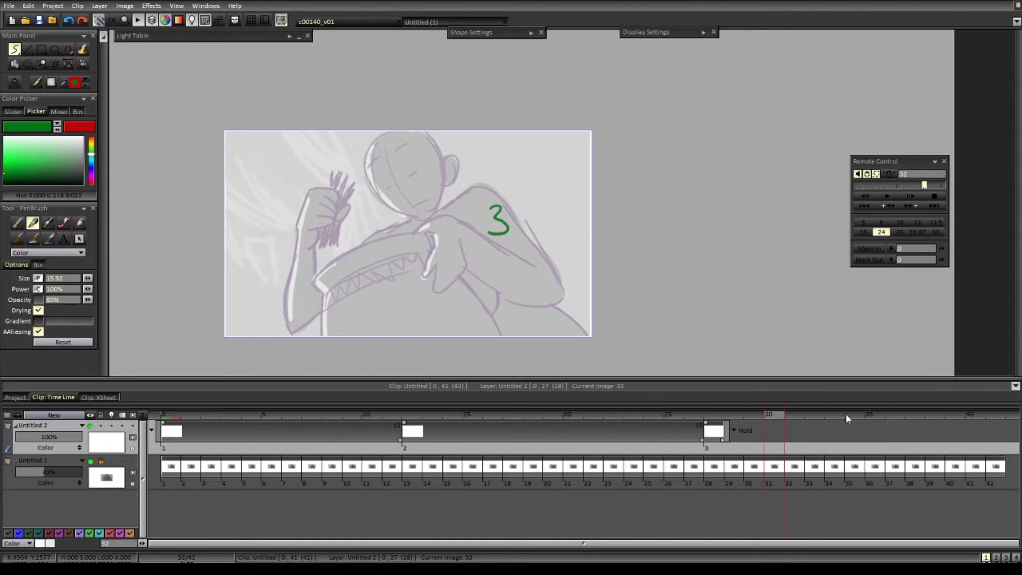
# - Find the fourth pose in the reference and mark it with a green 4 in a new drawing at frame 33
pyautogui.moveTo(845, 414); pyautogui.dragTo(893, 426)
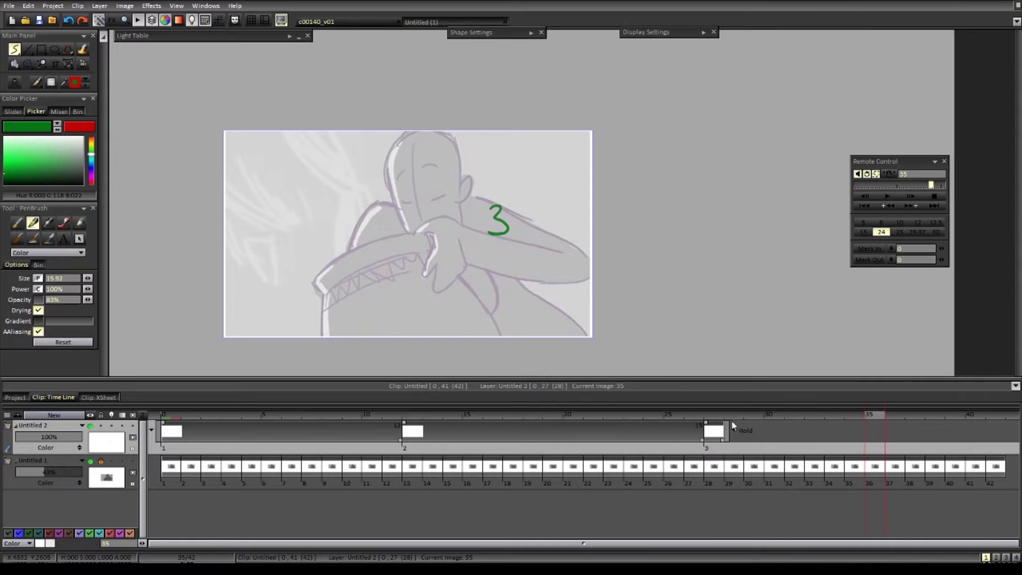
pyautogui.press('Left')
pyautogui.press('Left')
pyautogui.press('Left')
pyautogui.press('Right')
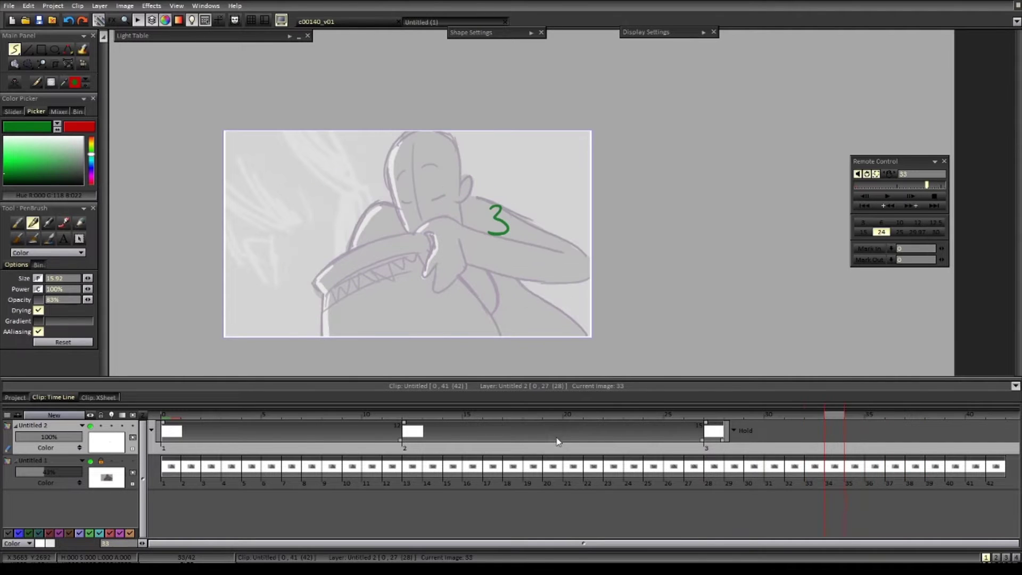
pyautogui.moveTo(525, 246)
pyautogui.mouseDown()
pyautogui.moveTo(545, 260)
pyautogui.moveTo(537, 275)
pyautogui.mouseUp()
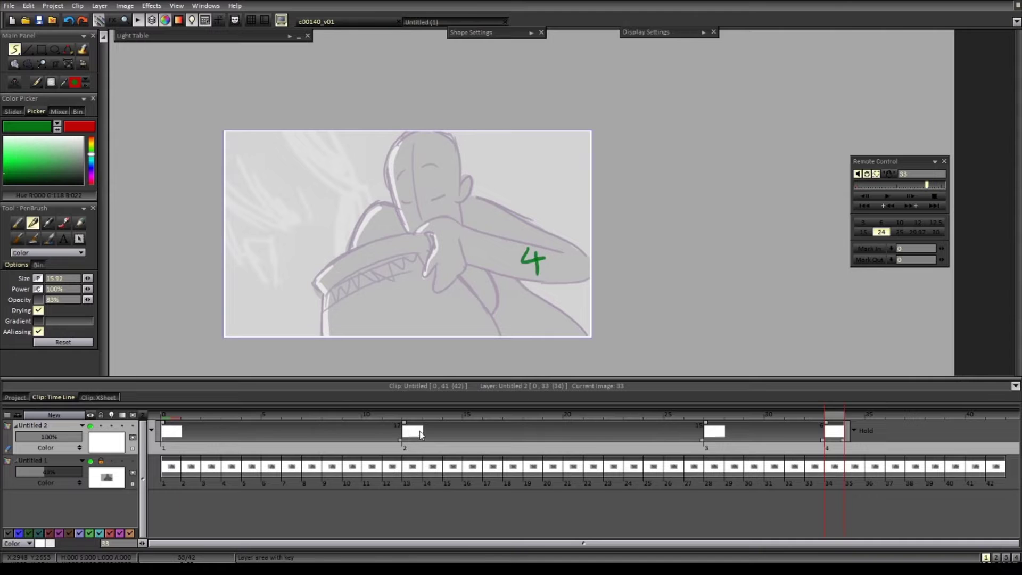
# - Extend the fourth drawing's exposure to the last reference frame, frame 41
pyautogui.press('Right')
pyautogui.press('Right')
pyautogui.press('Right')
pyautogui.press('Right')
pyautogui.press('Right')
pyautogui.press('Right')
pyautogui.press('Right')
pyautogui.press('Right')
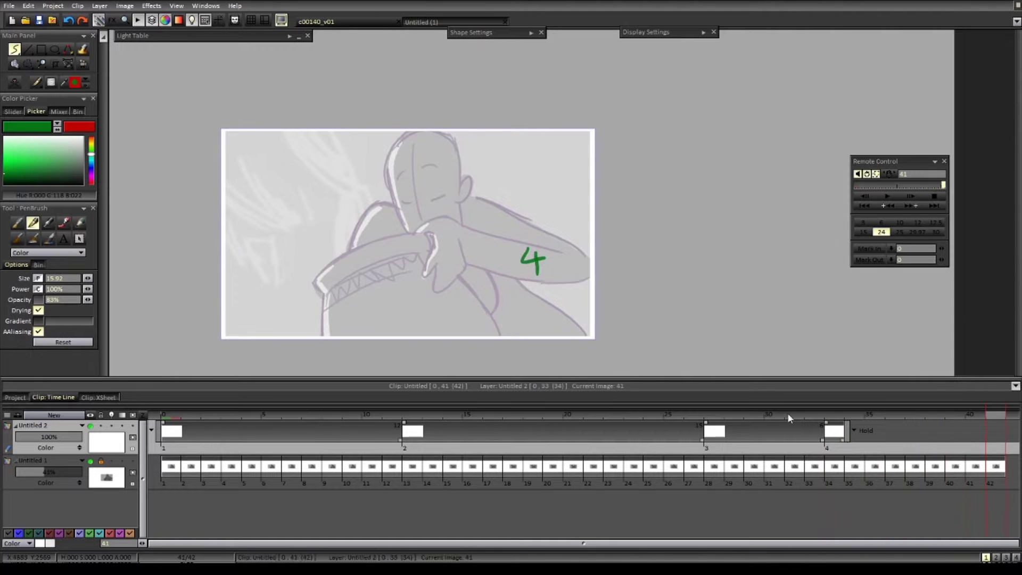
pyautogui.moveTo(847, 440); pyautogui.dragTo(1004, 440)
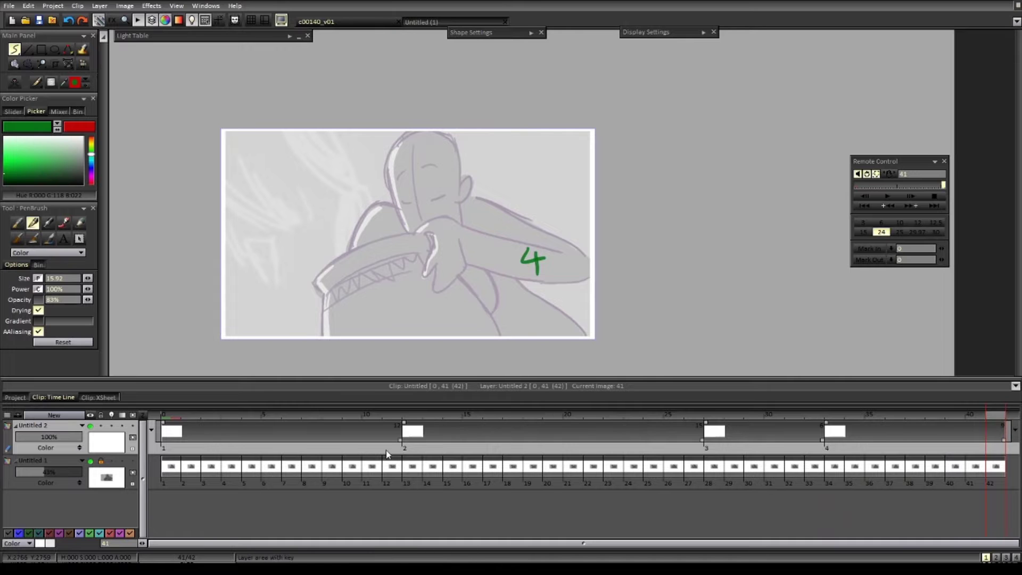
# - Return to the first frame and write a green 4 beside the character's chin
pyautogui.moveTo(411, 415); pyautogui.dragTo(164, 436)
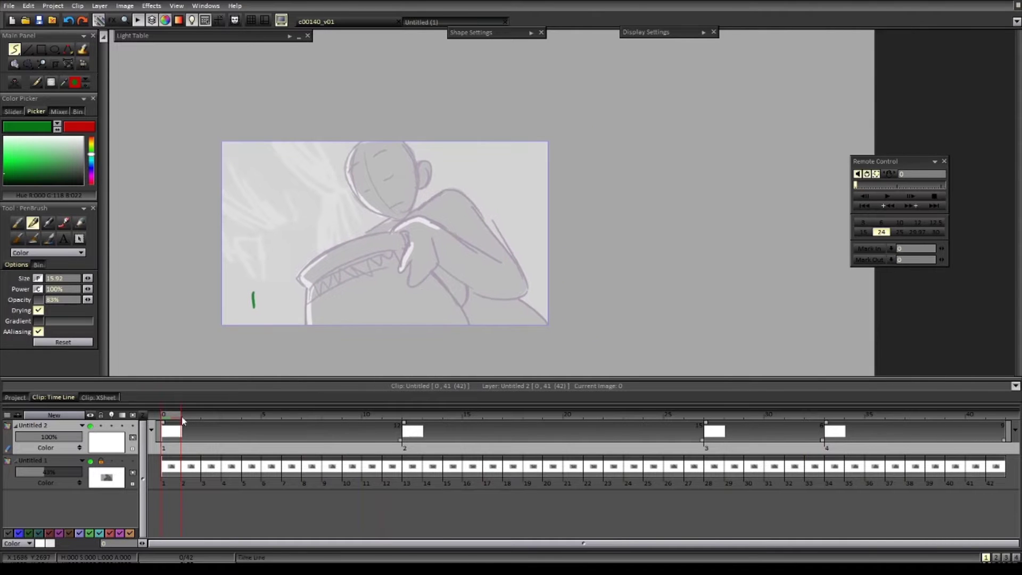
pyautogui.moveTo(181, 416); pyautogui.dragTo(163, 467)
pyautogui.moveTo(355, 194)
pyautogui.mouseDown()
pyautogui.moveTo(375, 213)
pyautogui.moveTo(366, 230)
pyautogui.mouseUp()
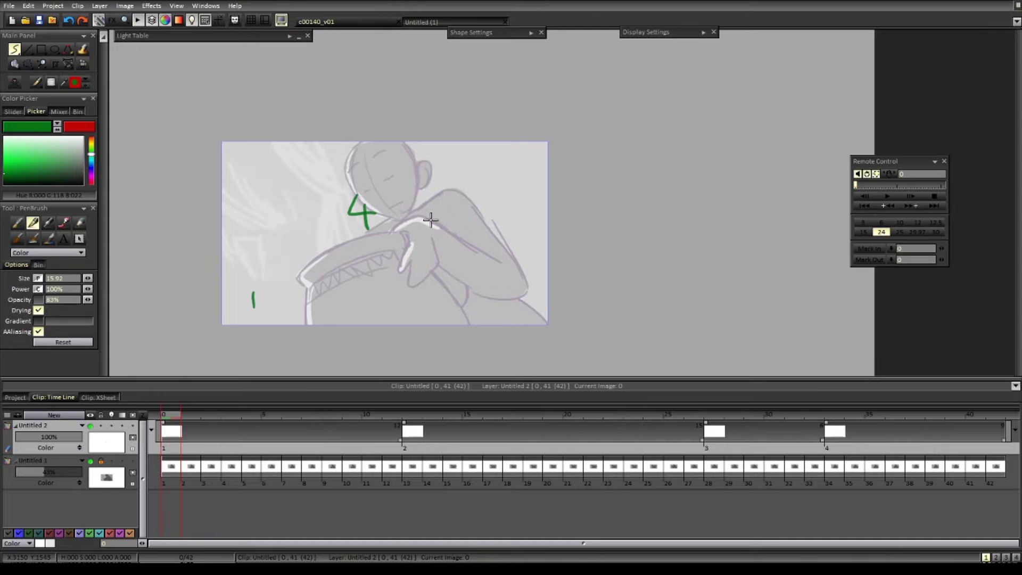
# - Reset the drawing layer to a single blank frame with no hold after it
pyautogui.moveTo(179, 452); pyautogui.dragTo(987, 450)
pyautogui.press('Delete')
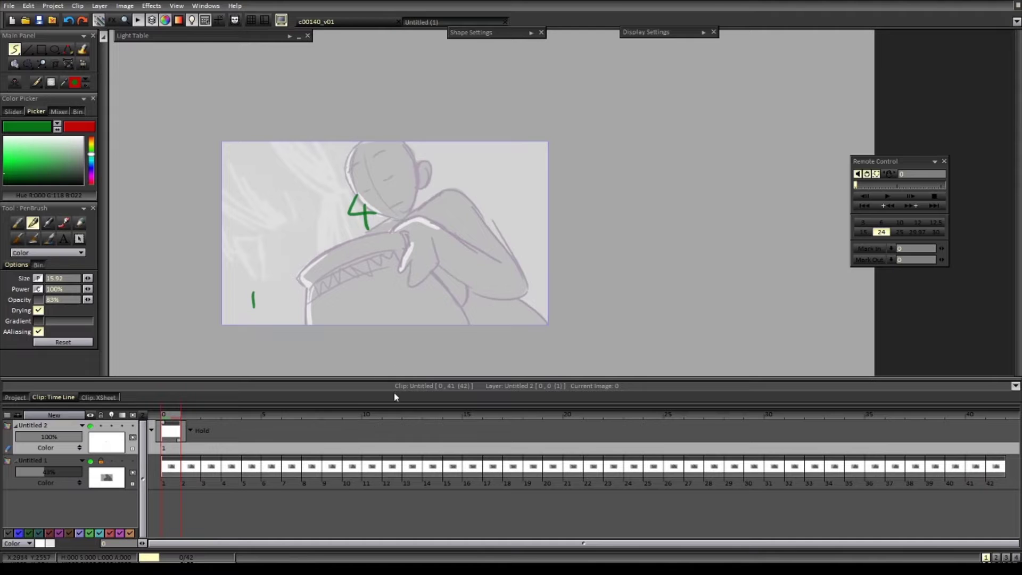
pyautogui.click(190, 430)
pyautogui.click(218, 451)
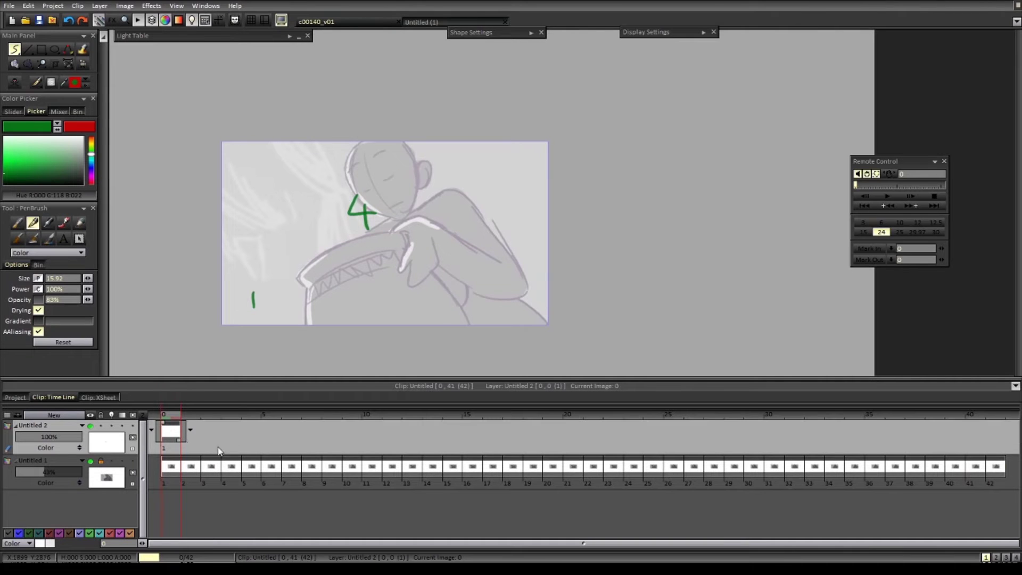
pyautogui.press('BackSpace')
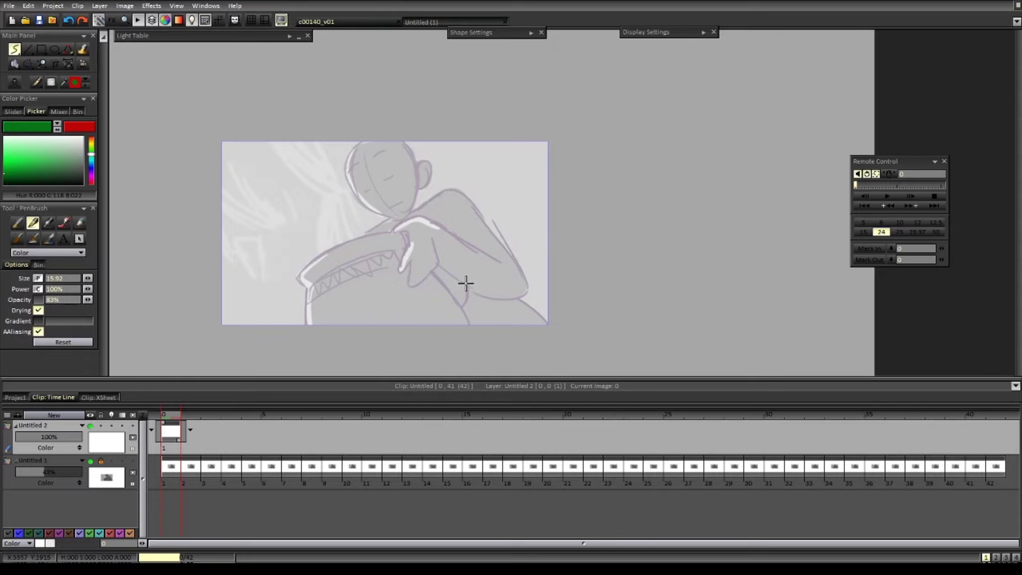
# - Hide the reference layer and extend the drawing layer's blank frame to a 10-frame exposure
pyautogui.moveTo(482, 281); pyautogui.dragTo(473, 290)
pyautogui.moveTo(473, 290); pyautogui.dragTo(481, 310)
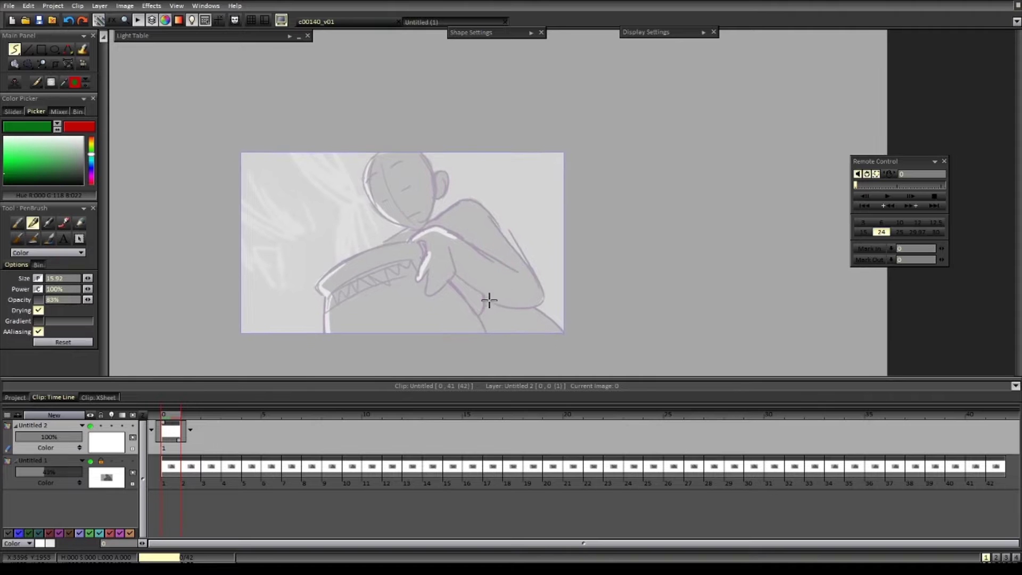
pyautogui.click(91, 462)
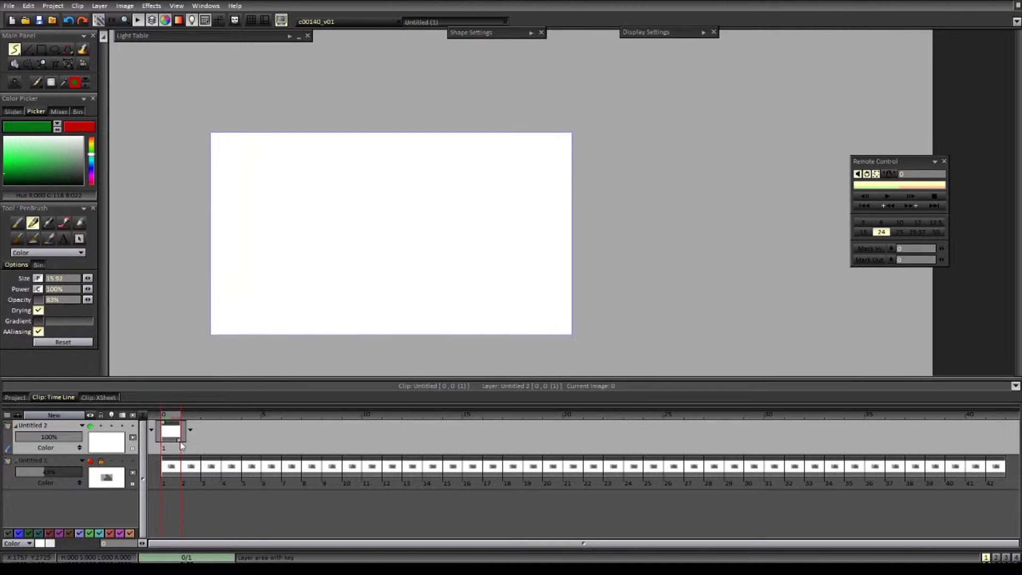
pyautogui.moveTo(180, 440); pyautogui.dragTo(365, 440)
pyautogui.moveTo(448, 260); pyautogui.dragTo(500, 269)
pyautogui.moveTo(361, 164); pyautogui.dragTo(359, 139)
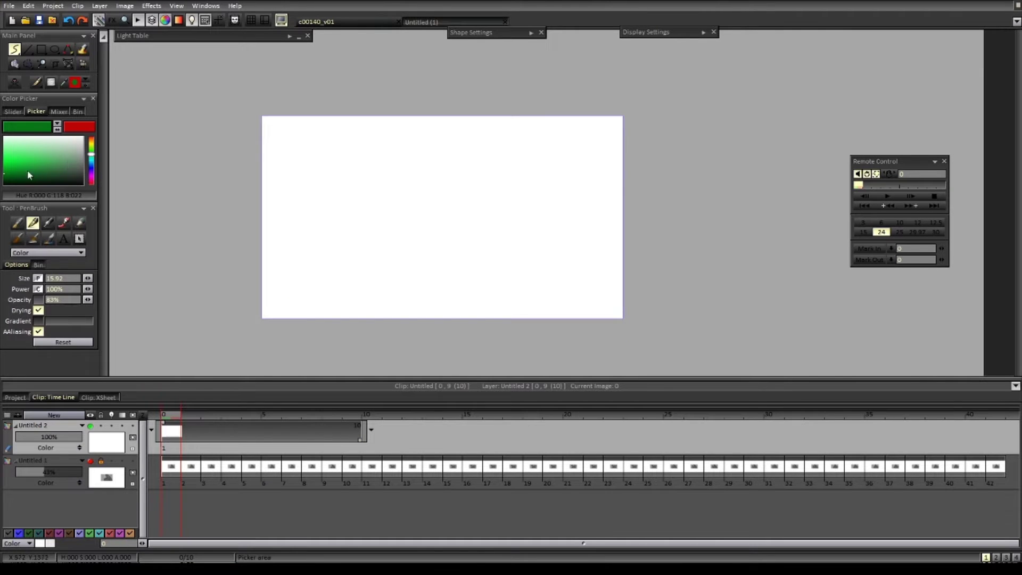
# - Choose a darker green and draw two vertical lines dividing the blank frame into three columns
pyautogui.click(5, 180)
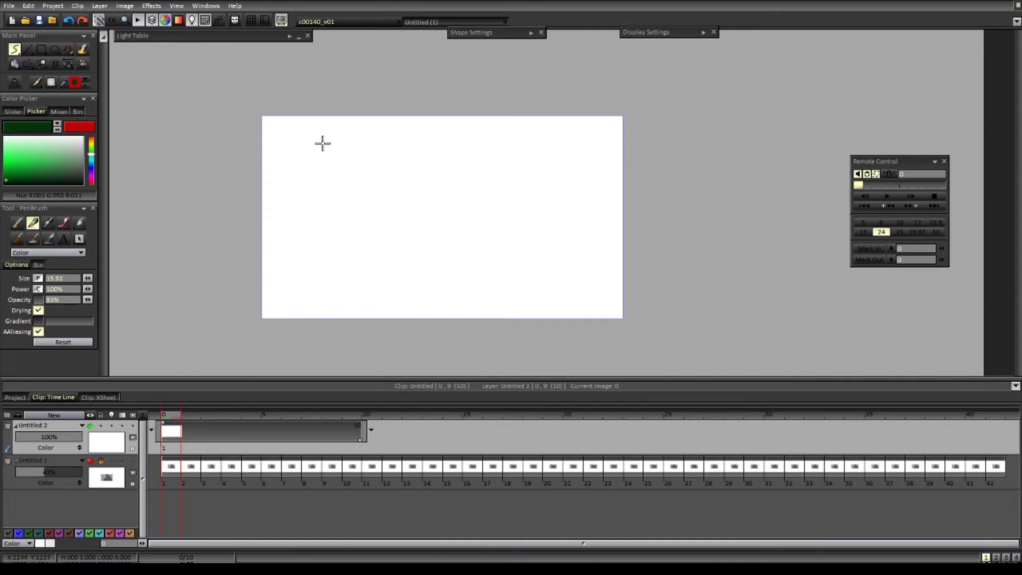
pyautogui.moveTo(358, 105); pyautogui.dragTo(366, 340)
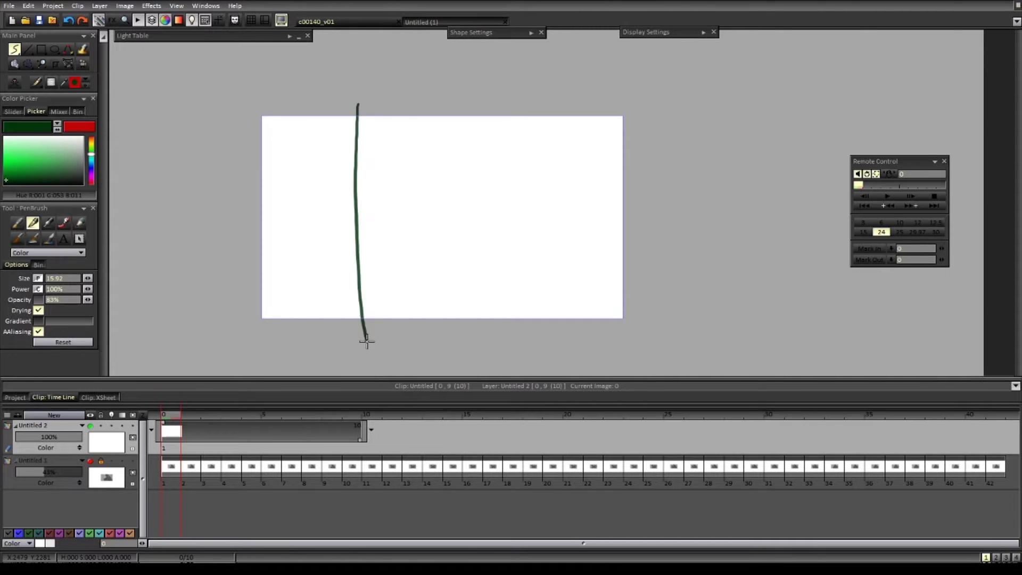
pyautogui.hotkey('ctrl', 'z')
pyautogui.moveTo(377, 98); pyautogui.dragTo(381, 346)
pyautogui.moveTo(509, 105); pyautogui.dragTo(516, 321)
pyautogui.moveTo(261, 178)
pyautogui.mouseDown()
pyautogui.moveTo(433, 167)
pyautogui.moveTo(620, 176)
pyautogui.mouseUp()
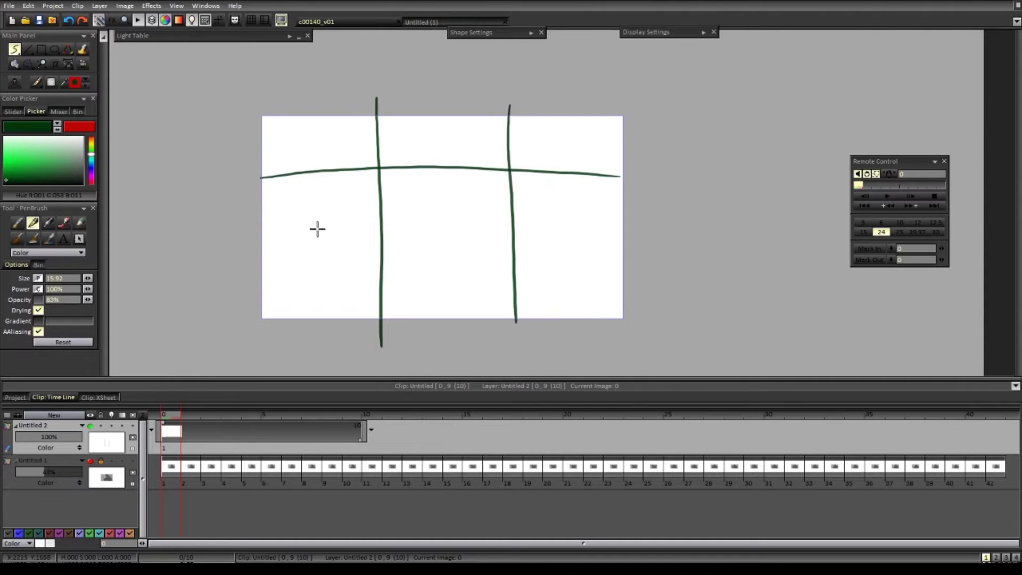
pyautogui.moveTo(262, 251); pyautogui.dragTo(659, 252)
pyautogui.hotkey('ctrl', 'z')
pyautogui.hotkey('ctrl', 'z')
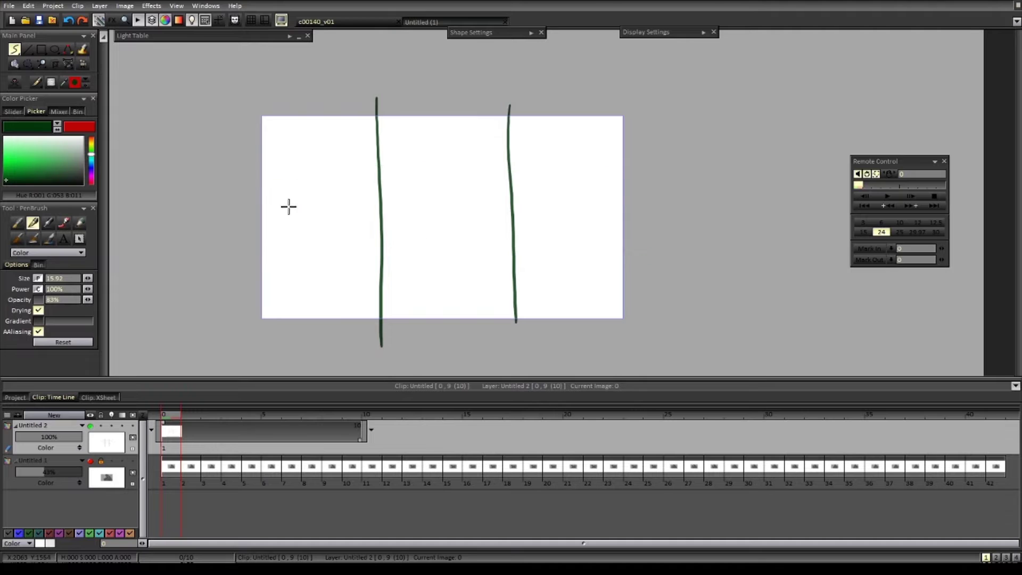
# - Draw two straight horizontal lines to complete a three-by-three thumbnail grid, and outline the frame's border
pyautogui.moveTo(259, 188); pyautogui.dragTo(619, 187)
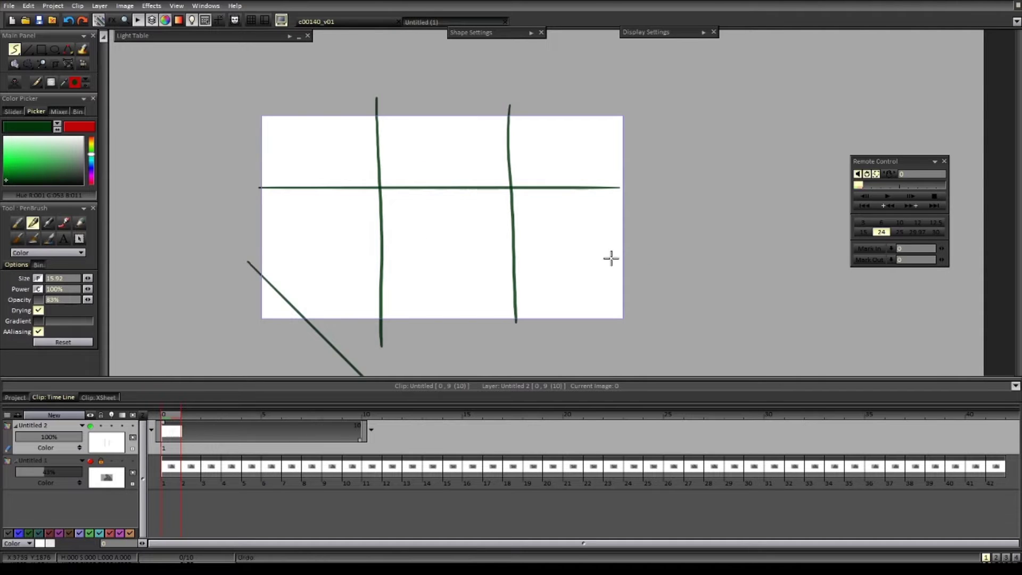
pyautogui.moveTo(254, 250); pyautogui.dragTo(644, 255)
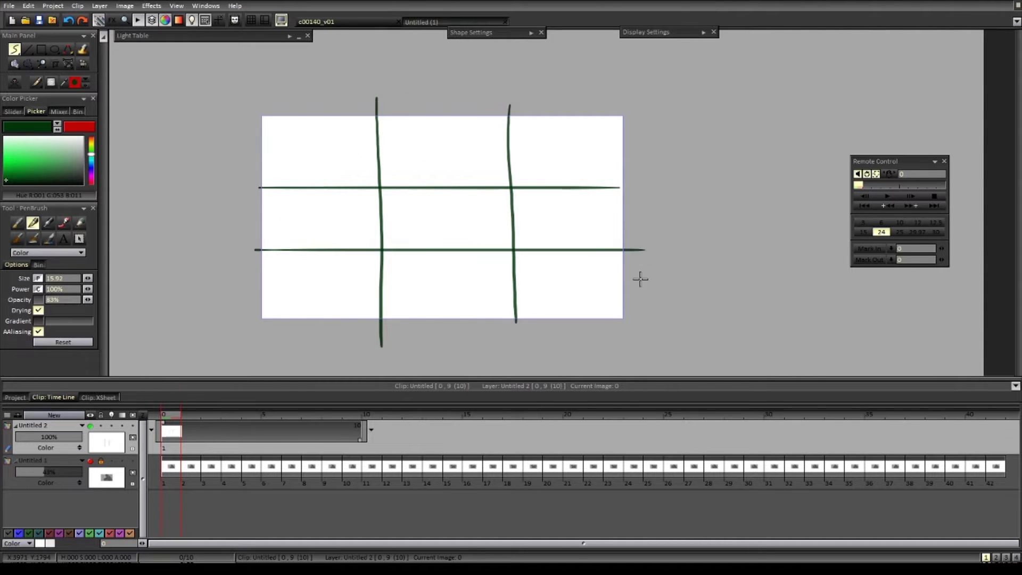
pyautogui.moveTo(258, 111)
pyautogui.mouseDown()
pyautogui.moveTo(465, 108)
pyautogui.moveTo(630, 120)
pyautogui.moveTo(630, 325)
pyautogui.moveTo(262, 331)
pyautogui.mouseUp()
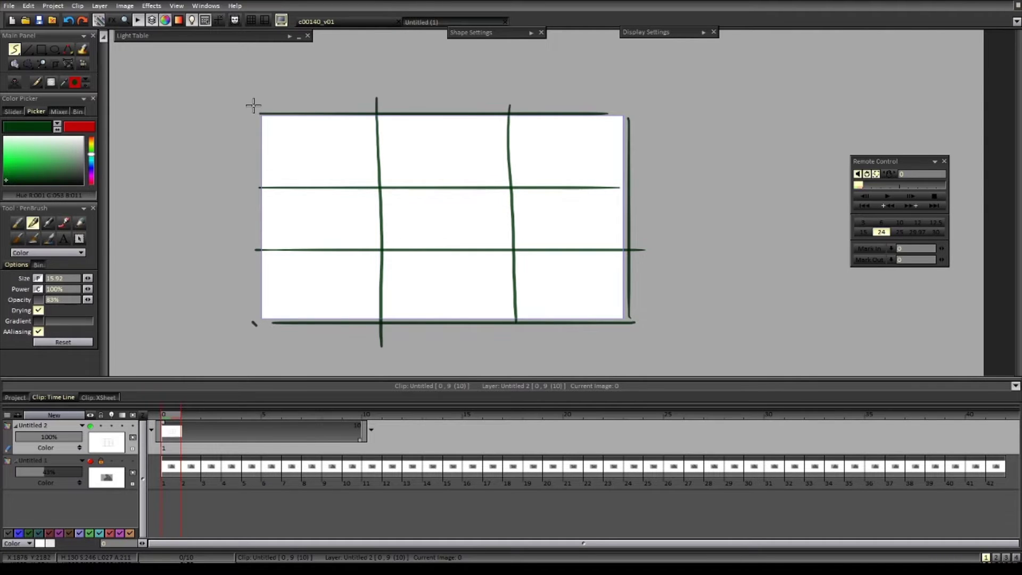
pyautogui.moveTo(257, 112); pyautogui.dragTo(258, 322)
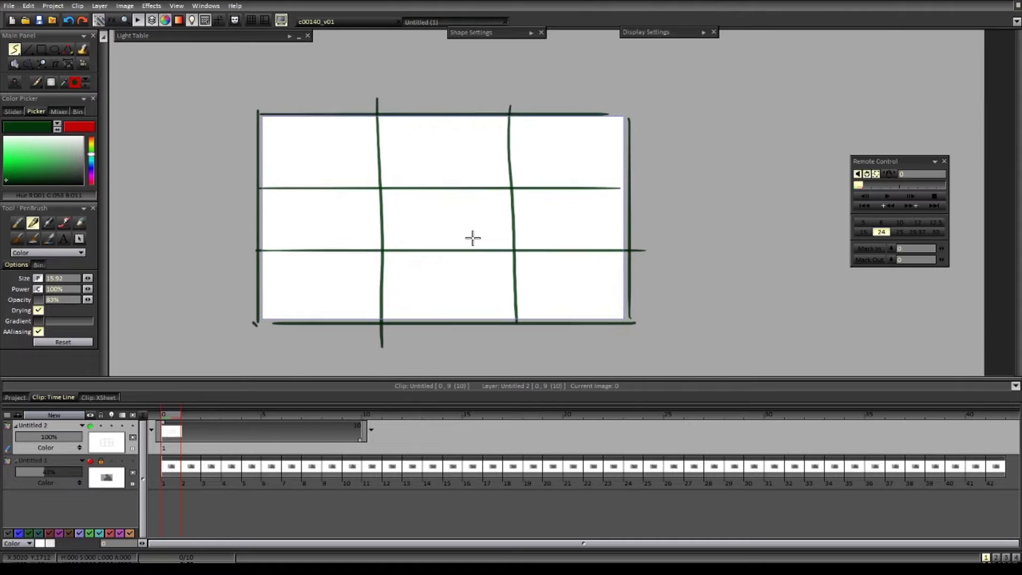
# - Make the reference layer visible again beneath the thumbnail grid
pyautogui.moveTo(472, 237); pyautogui.dragTo(490, 242)
pyautogui.moveTo(422, 194); pyautogui.dragTo(428, 192)
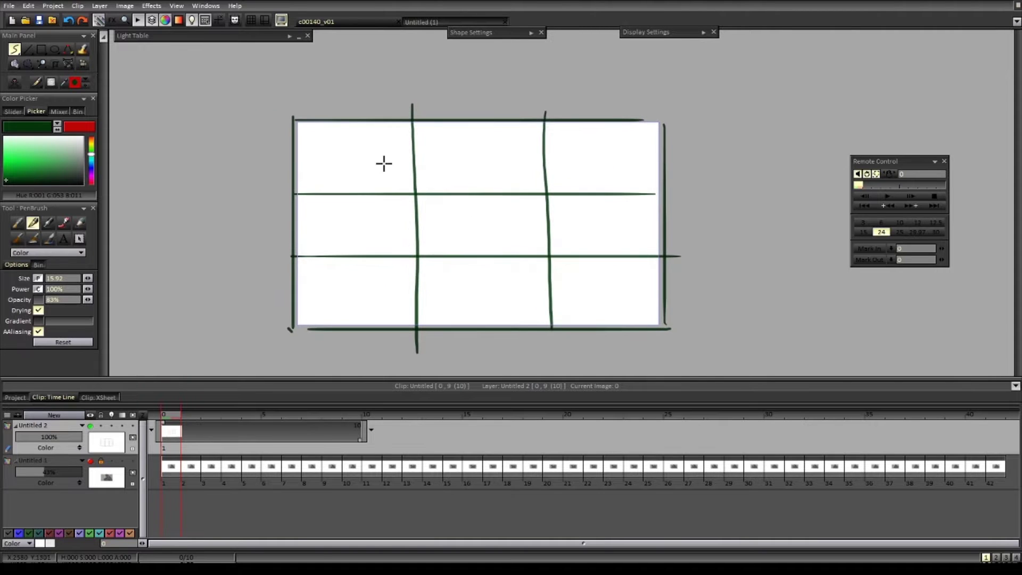
pyautogui.click(90, 461)
pyautogui.click(91, 460)
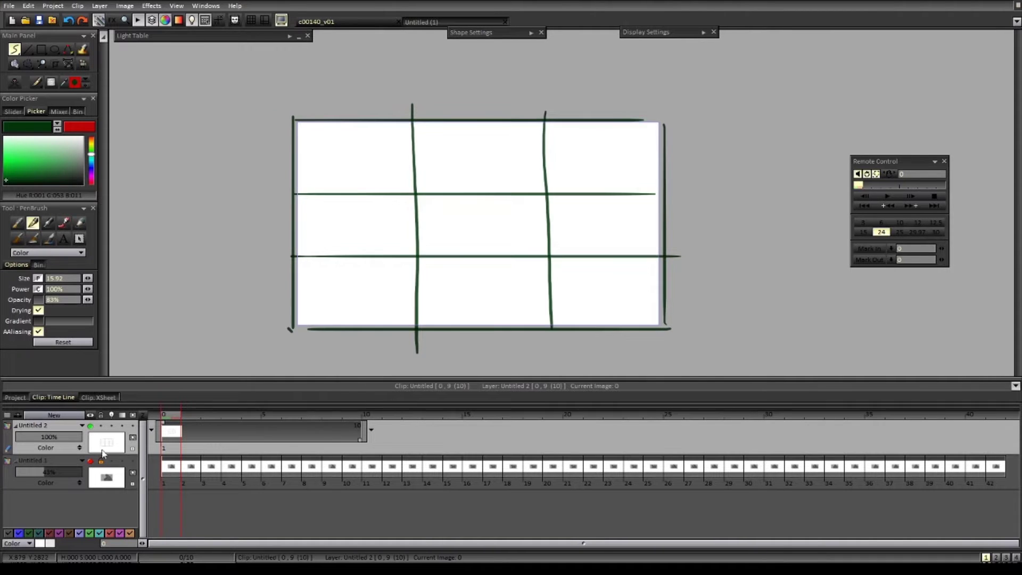
pyautogui.click(90, 461)
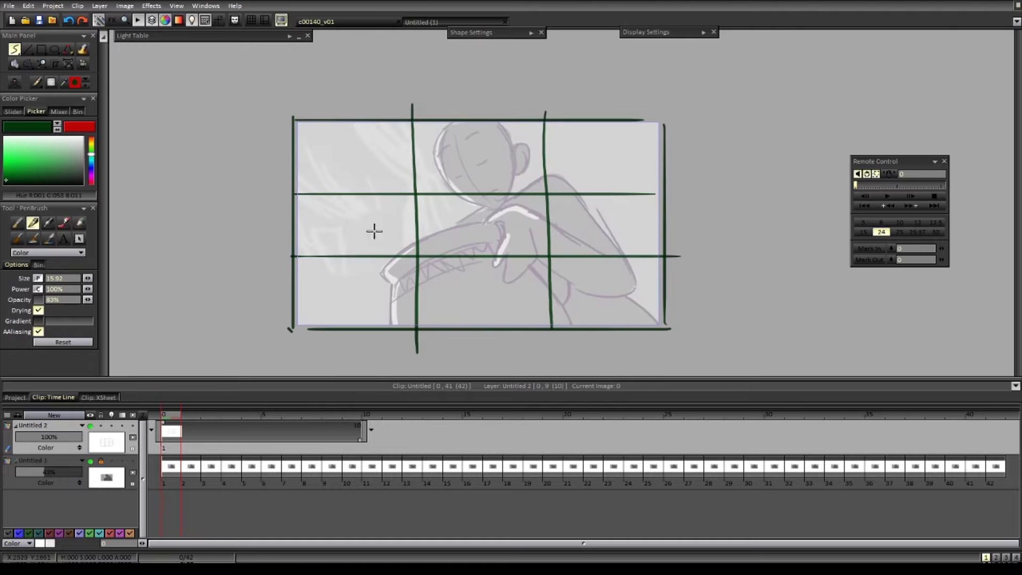
# - Sketch a small thumbnail of the leaning character in the grid's top-left cell and hide the reference layer
pyautogui.moveTo(336, 176)
pyautogui.mouseDown()
pyautogui.moveTo(366, 160)
pyautogui.moveTo(388, 189)
pyautogui.mouseUp()
pyautogui.moveTo(339, 130)
pyautogui.mouseDown()
pyautogui.moveTo(380, 138)
pyautogui.moveTo(400, 170)
pyautogui.mouseUp()
pyautogui.hotkey('ctrl', 'z')
pyautogui.moveTo(357, 141)
pyautogui.mouseDown()
pyautogui.moveTo(371, 139)
pyautogui.moveTo(368, 166)
pyautogui.mouseUp()
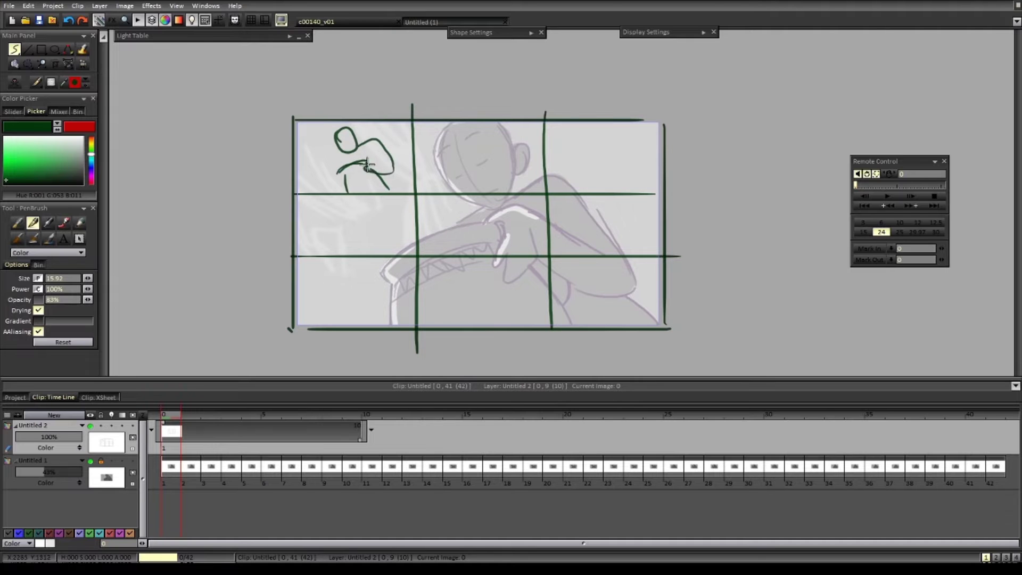
pyautogui.click(90, 461)
pyautogui.moveTo(341, 174)
pyautogui.mouseDown()
pyautogui.moveTo(345, 184)
pyautogui.moveTo(345, 166)
pyautogui.mouseUp()
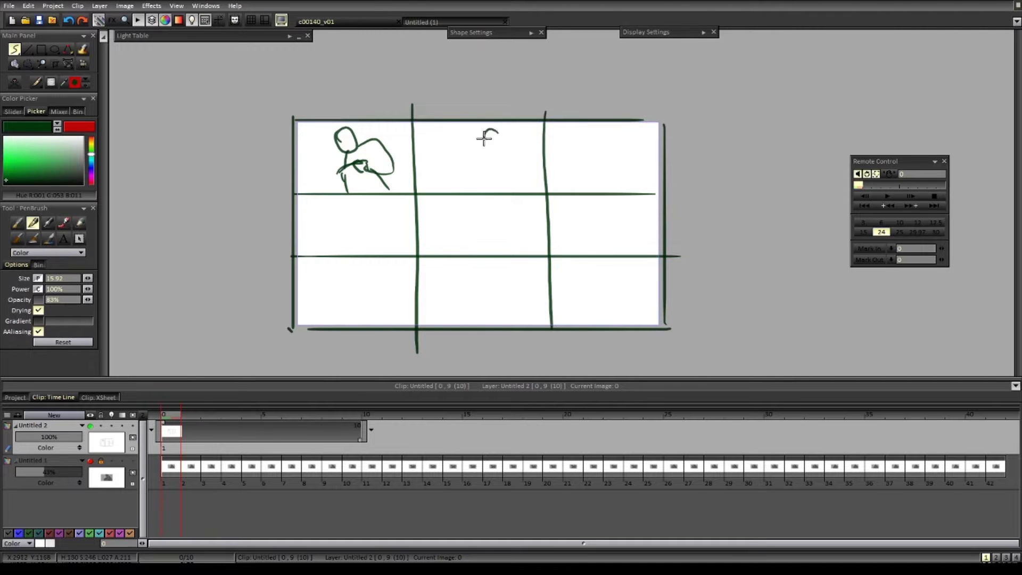
# - Draw a round head with a short line leading to a dot beside it in the top-middle cell
pyautogui.moveTo(487, 132)
pyautogui.mouseDown()
pyautogui.moveTo(462, 147)
pyautogui.moveTo(427, 145)
pyautogui.moveTo(456, 147)
pyautogui.mouseUp()
pyautogui.hotkey('ctrl', 'z')
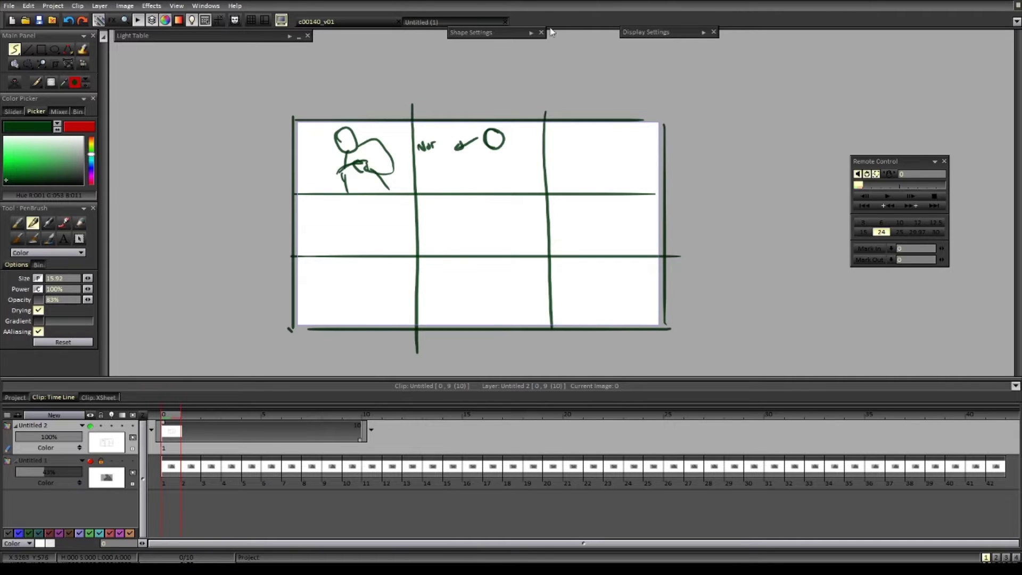
# - Turn off line smoothing in the shape settings
pyautogui.click(530, 33)
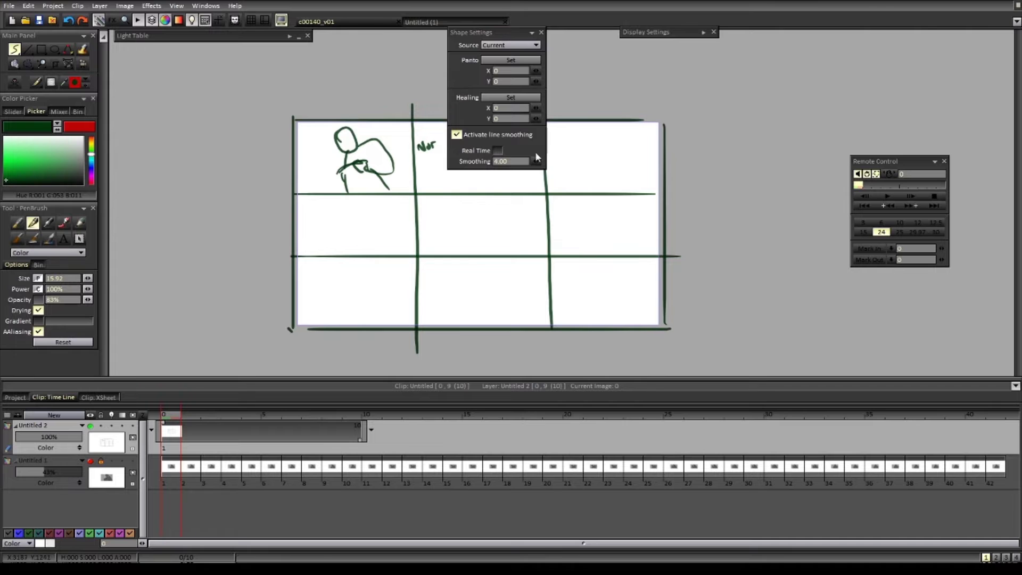
pyautogui.click(456, 134)
pyautogui.click(531, 33)
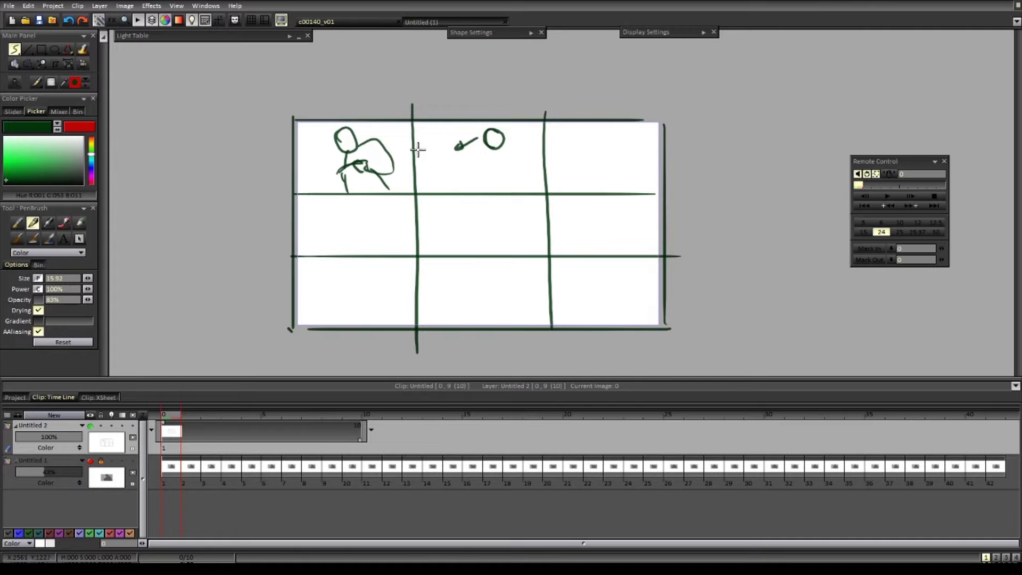
# - Write "Notices" beside the head in the top-middle cell and sketch the figure's shoulders, arms and torso
pyautogui.moveTo(417, 152); pyautogui.dragTo(459, 139)
pyautogui.moveTo(469, 174)
pyautogui.mouseDown()
pyautogui.moveTo(495, 165)
pyautogui.moveTo(496, 176)
pyautogui.moveTo(517, 179)
pyautogui.mouseUp()
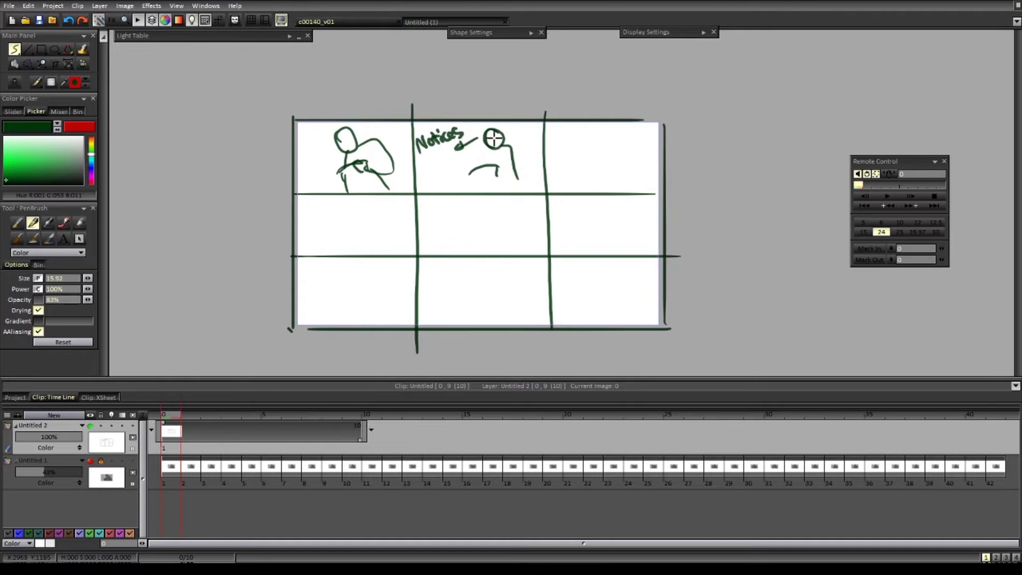
pyautogui.moveTo(490, 148)
pyautogui.mouseDown()
pyautogui.moveTo(482, 168)
pyautogui.moveTo(502, 166)
pyautogui.moveTo(499, 179)
pyautogui.moveTo(502, 170)
pyautogui.moveTo(491, 180)
pyautogui.moveTo(513, 161)
pyautogui.moveTo(522, 189)
pyautogui.mouseUp()
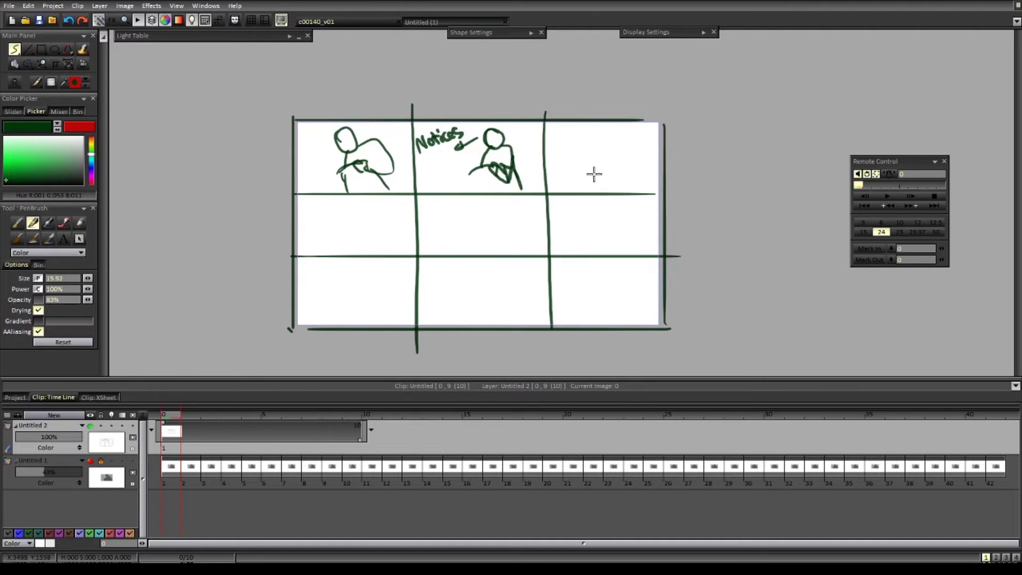
# - Sketch a glancing figure with an arrow and the note "Quick decision" in the top-right cell, plus a hunched figure in the middle-left cell
pyautogui.moveTo(576, 127)
pyautogui.mouseDown()
pyautogui.moveTo(569, 139)
pyautogui.moveTo(577, 126)
pyautogui.moveTo(618, 150)
pyautogui.moveTo(563, 169)
pyautogui.moveTo(608, 190)
pyautogui.moveTo(562, 198)
pyautogui.mouseUp()
pyautogui.moveTo(582, 165)
pyautogui.mouseDown()
pyautogui.moveTo(600, 174)
pyautogui.moveTo(585, 147)
pyautogui.moveTo(606, 178)
pyautogui.moveTo(574, 149)
pyautogui.moveTo(563, 176)
pyautogui.mouseUp()
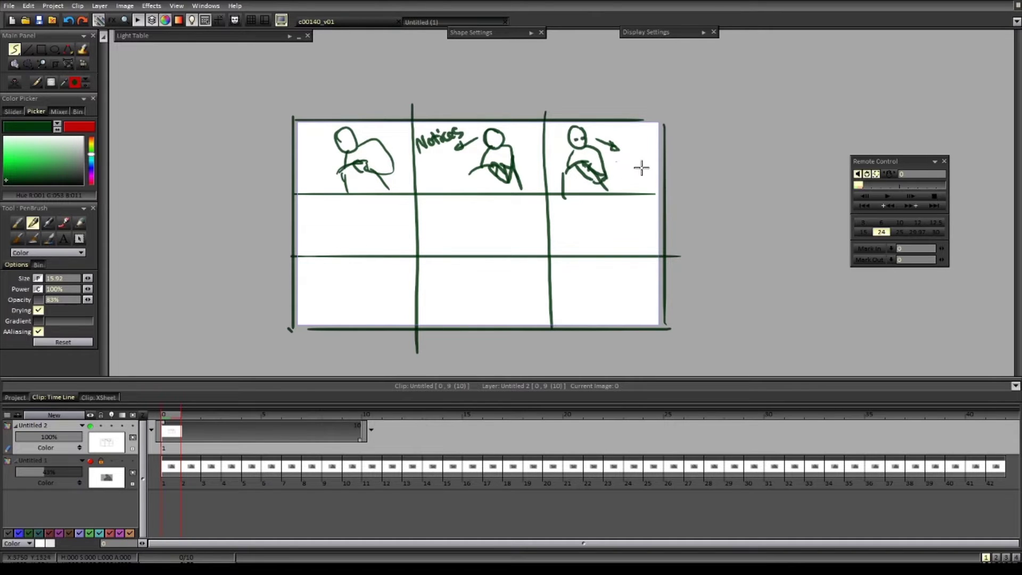
pyautogui.moveTo(621, 159)
pyautogui.mouseDown()
pyautogui.moveTo(656, 163)
pyautogui.moveTo(663, 174)
pyautogui.moveTo(627, 188)
pyautogui.moveTo(658, 187)
pyautogui.mouseUp()
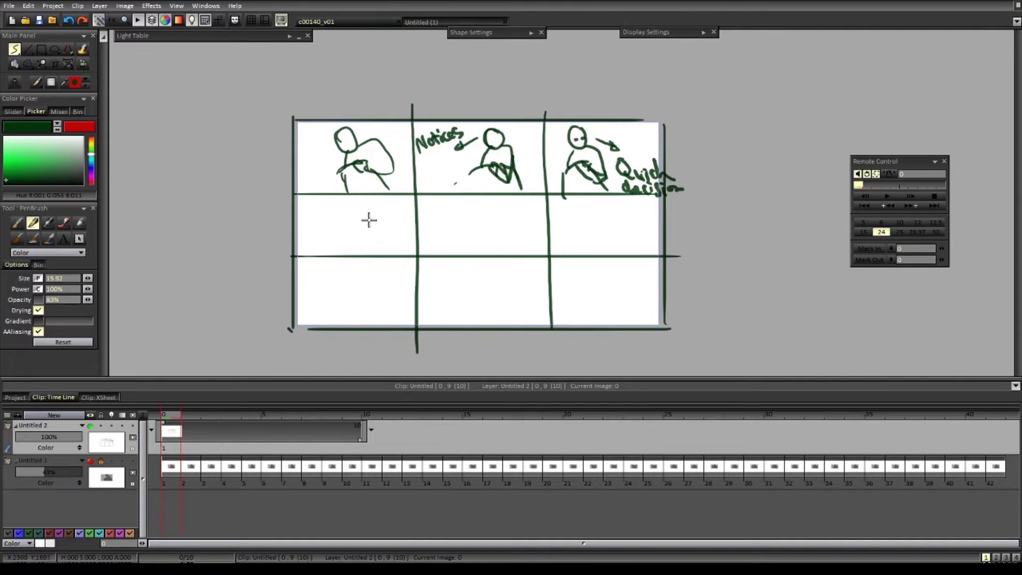
pyautogui.moveTo(345, 208)
pyautogui.mouseDown()
pyautogui.moveTo(367, 233)
pyautogui.moveTo(315, 234)
pyautogui.moveTo(345, 236)
pyautogui.moveTo(327, 257)
pyautogui.moveTo(306, 254)
pyautogui.mouseUp()
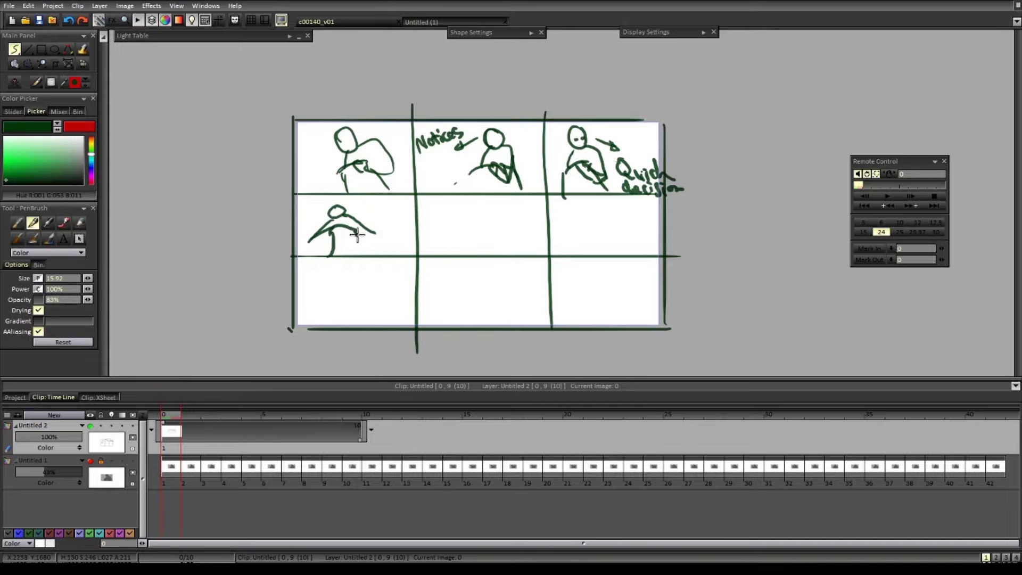
pyautogui.moveTo(357, 234)
pyautogui.mouseDown()
pyautogui.moveTo(336, 226)
pyautogui.moveTo(374, 248)
pyautogui.mouseUp()
# - Sketch a figure raising a hand to its mouth in the centre cell and label it "Blows"
pyautogui.moveTo(470, 201)
pyautogui.mouseDown()
pyautogui.moveTo(489, 220)
pyautogui.moveTo(450, 218)
pyautogui.mouseUp()
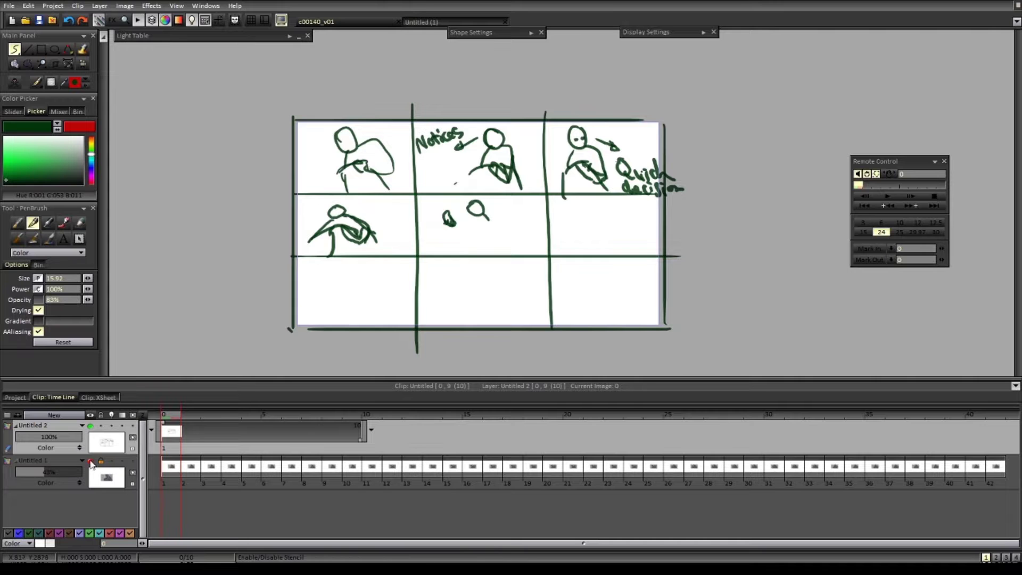
pyautogui.click(398, 420)
pyautogui.moveTo(404, 423)
pyautogui.mouseDown()
pyautogui.moveTo(786, 415)
pyautogui.moveTo(146, 433)
pyautogui.mouseUp()
pyautogui.moveTo(457, 229)
pyautogui.mouseDown()
pyautogui.moveTo(479, 226)
pyautogui.moveTo(499, 248)
pyautogui.mouseUp()
pyautogui.moveTo(492, 228); pyautogui.dragTo(474, 229)
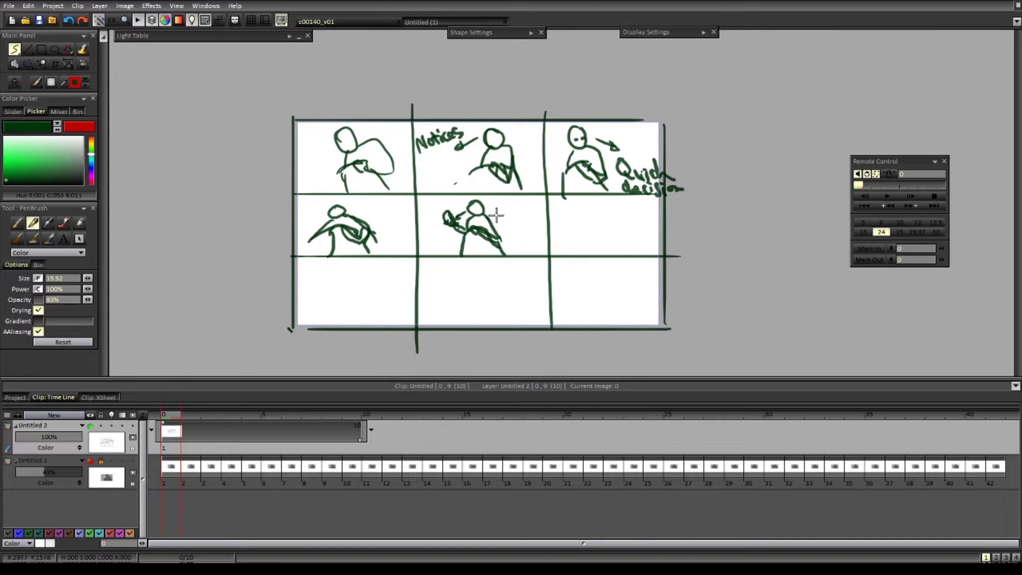
pyautogui.moveTo(495, 206); pyautogui.dragTo(530, 205)
# - Retouch the eyes in the top-right thumbnail and erase the end of the leg line crossing into the cell below
pyautogui.moveTo(574, 138); pyautogui.dragTo(578, 139)
pyautogui.moveTo(582, 139); pyautogui.dragTo(585, 139)
pyautogui.press('e')
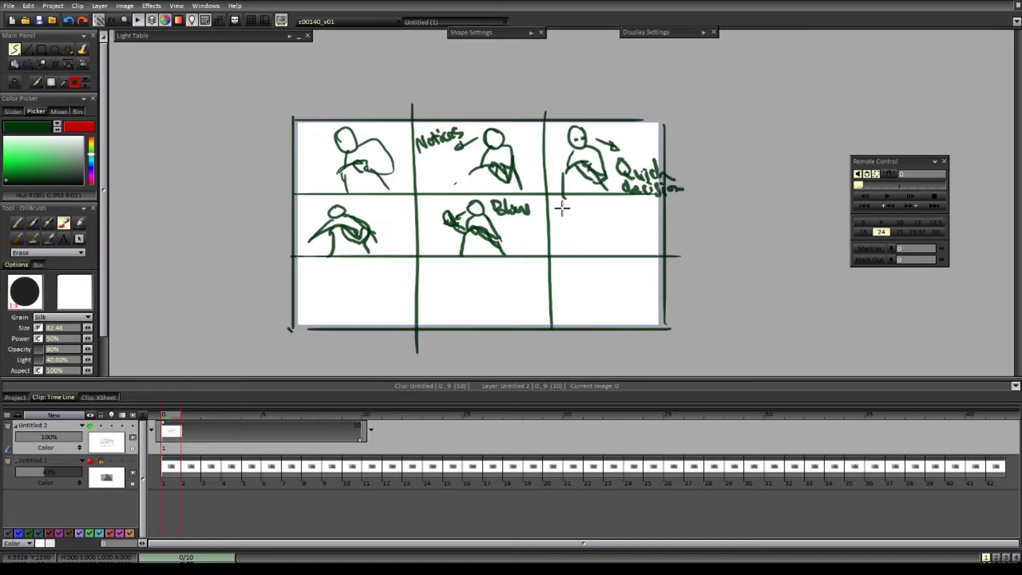
pyautogui.press('e')
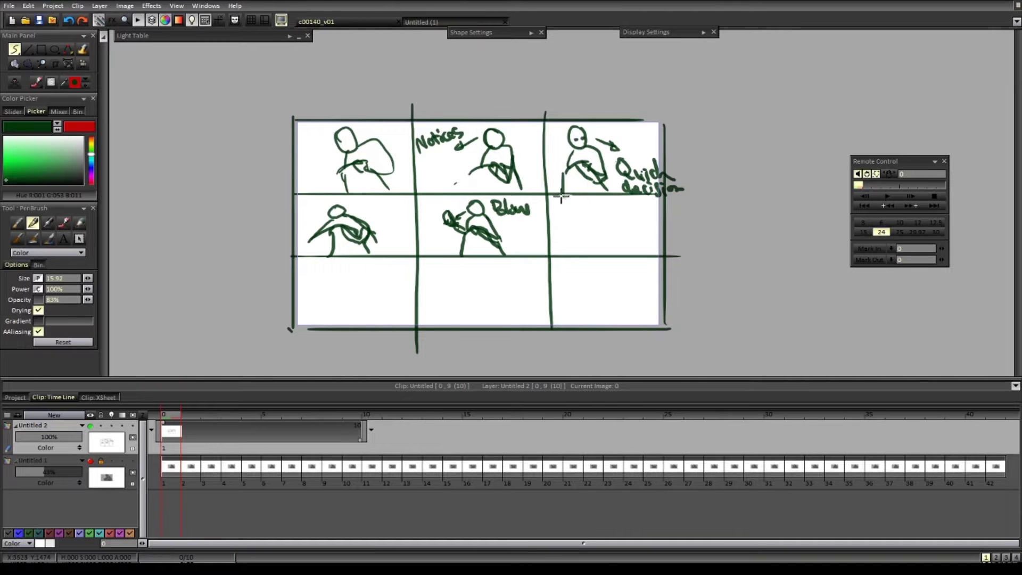
# - Sketch a seated figure with head, bent arms, torso and legs in the middle-right cell
pyautogui.moveTo(618, 212)
pyautogui.mouseDown()
pyautogui.moveTo(589, 223)
pyautogui.moveTo(611, 221)
pyautogui.moveTo(607, 240)
pyautogui.moveTo(603, 226)
pyautogui.moveTo(587, 251)
pyautogui.mouseUp()
pyautogui.moveTo(610, 241)
pyautogui.mouseDown()
pyautogui.moveTo(582, 237)
pyautogui.moveTo(579, 254)
pyautogui.moveTo(588, 230)
pyautogui.moveTo(583, 244)
pyautogui.moveTo(602, 235)
pyautogui.moveTo(595, 219)
pyautogui.moveTo(583, 235)
pyautogui.moveTo(589, 220)
pyautogui.moveTo(584, 229)
pyautogui.moveTo(601, 252)
pyautogui.moveTo(570, 256)
pyautogui.moveTo(595, 257)
pyautogui.mouseUp()
pyautogui.press('e')
pyautogui.press('b')
pyautogui.moveTo(600, 216); pyautogui.dragTo(589, 232)
pyautogui.moveTo(600, 233)
pyautogui.mouseDown()
pyautogui.moveTo(586, 232)
pyautogui.moveTo(579, 254)
pyautogui.mouseUp()
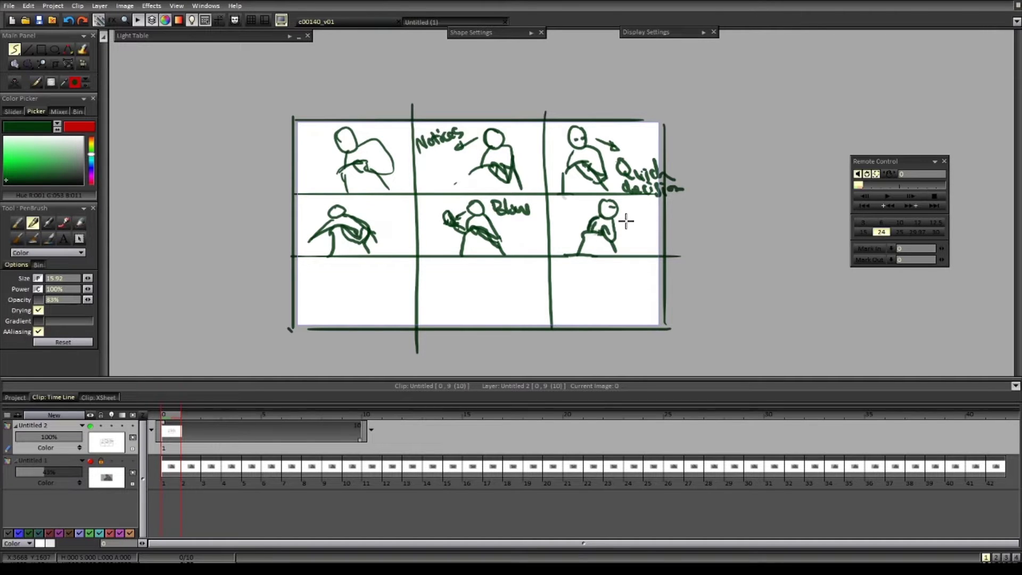
# - Write "Blinks away" beside the middle-right figure and start a head, arm and gaze arrow in the bottom-left cell
pyautogui.moveTo(625, 208); pyautogui.dragTo(631, 223)
pyautogui.moveTo(636, 207); pyautogui.dragTo(660, 224)
pyautogui.moveTo(625, 229)
pyautogui.mouseDown()
pyautogui.moveTo(629, 238)
pyautogui.moveTo(650, 233)
pyautogui.mouseUp()
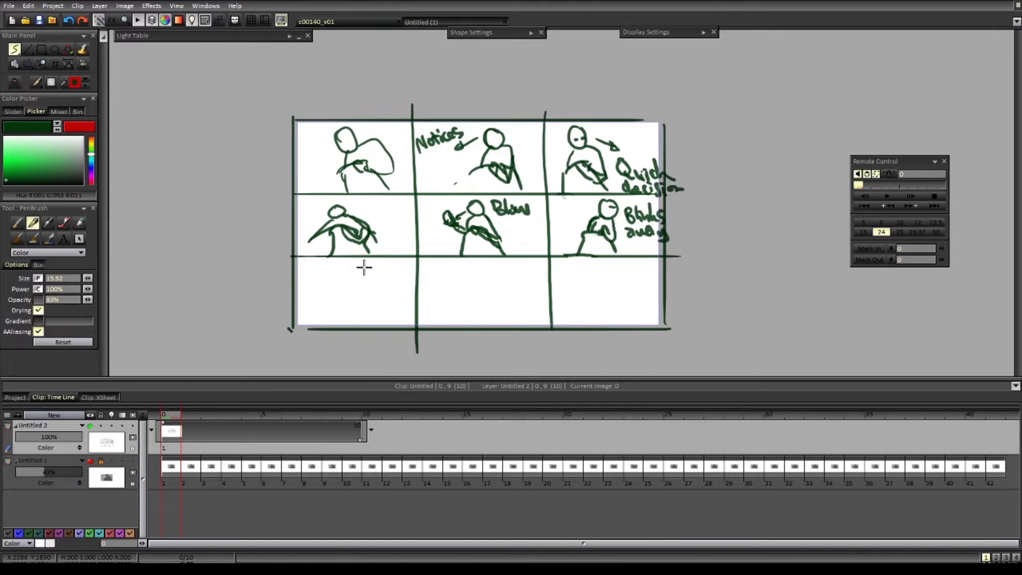
pyautogui.moveTo(365, 267)
pyautogui.mouseDown()
pyautogui.moveTo(372, 282)
pyautogui.moveTo(356, 275)
pyautogui.moveTo(388, 288)
pyautogui.moveTo(362, 303)
pyautogui.moveTo(356, 292)
pyautogui.mouseUp()
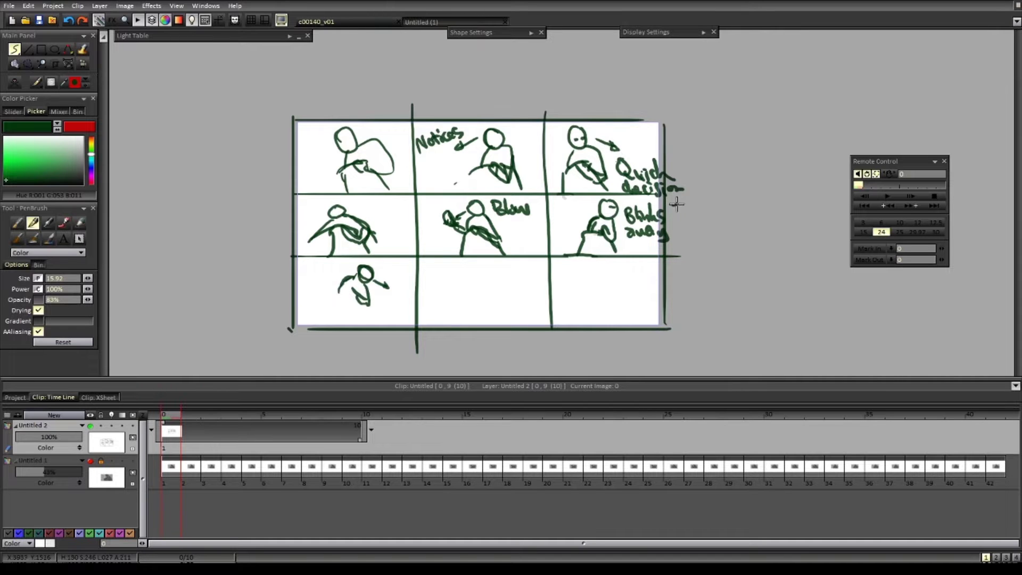
pyautogui.moveTo(671, 204)
pyautogui.mouseDown()
pyautogui.moveTo(649, 134)
pyautogui.moveTo(644, 144)
pyautogui.mouseUp()
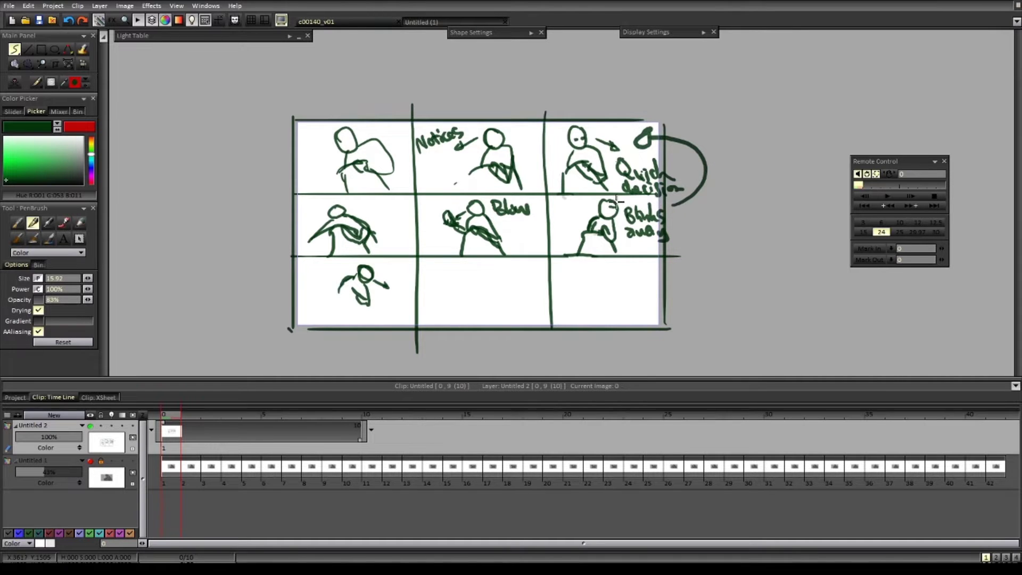
pyautogui.hotkey('ctrl', 'z')
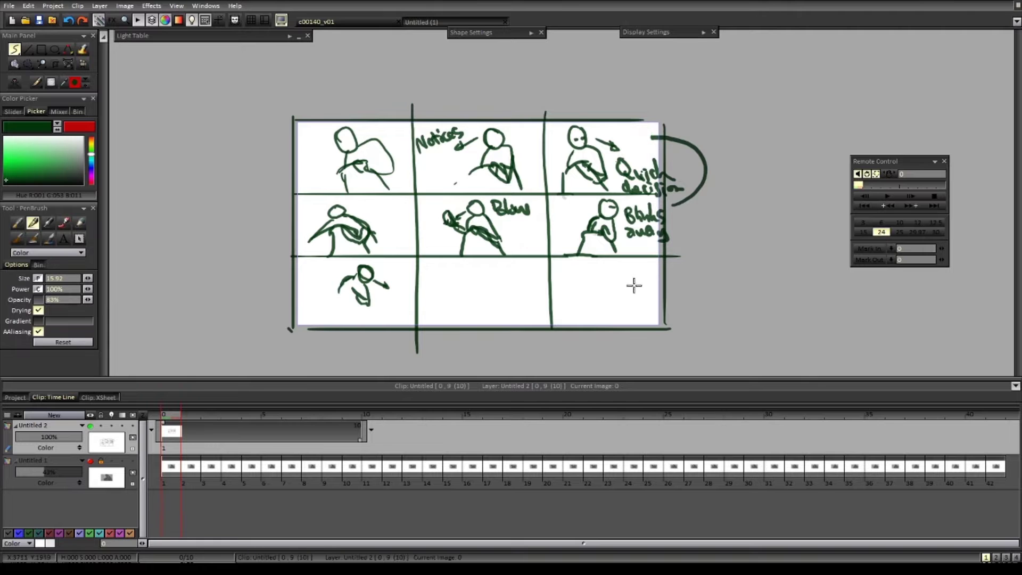
pyautogui.hotkey('ctrl', 'z')
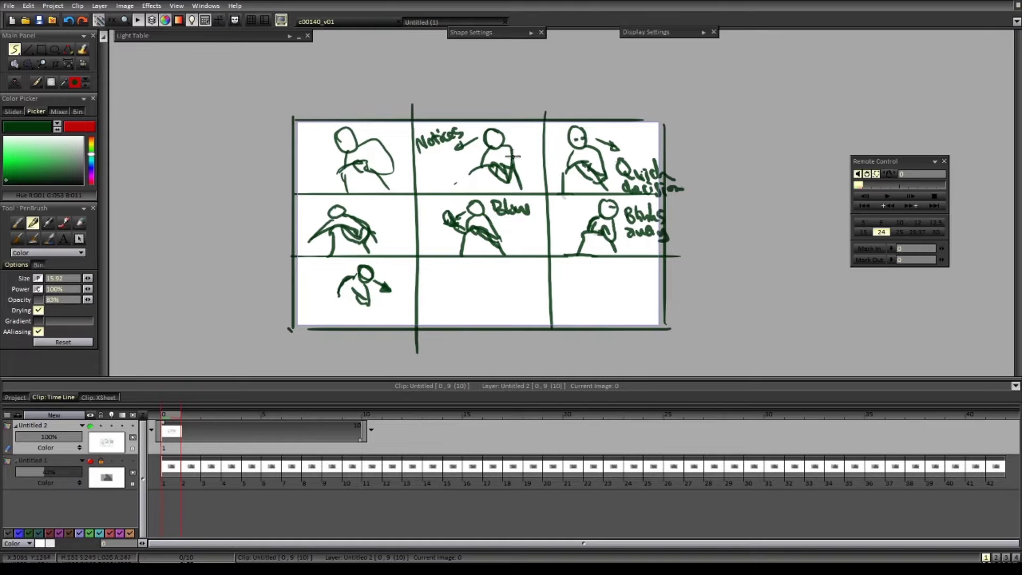
pyautogui.moveTo(527, 153)
pyautogui.mouseDown()
pyautogui.moveTo(565, 147)
pyautogui.moveTo(556, 143)
pyautogui.mouseUp()
pyautogui.moveTo(386, 298)
pyautogui.mouseDown()
pyautogui.moveTo(452, 306)
pyautogui.moveTo(704, 225)
pyautogui.moveTo(634, 145)
pyautogui.mouseUp()
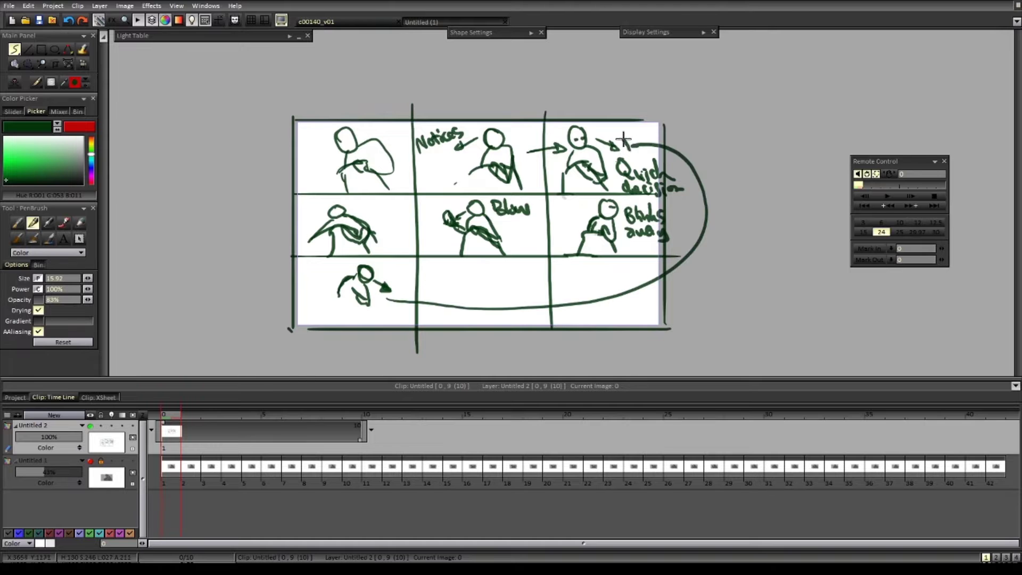
pyautogui.hotkey('ctrl', 'z')
pyautogui.hotkey('ctrl', 'z')
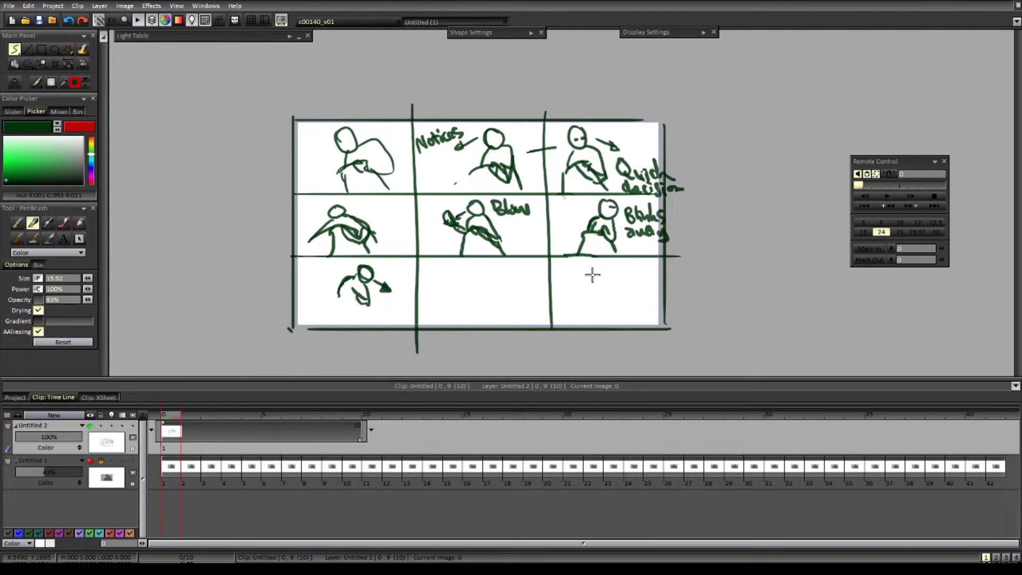
pyautogui.hotkey('ctrl', 'z')
# - Save the project and complete the bottom-left thumbnail with the note "Something else" and the figure's body and legs
pyautogui.hotkey('ctrl', 's')
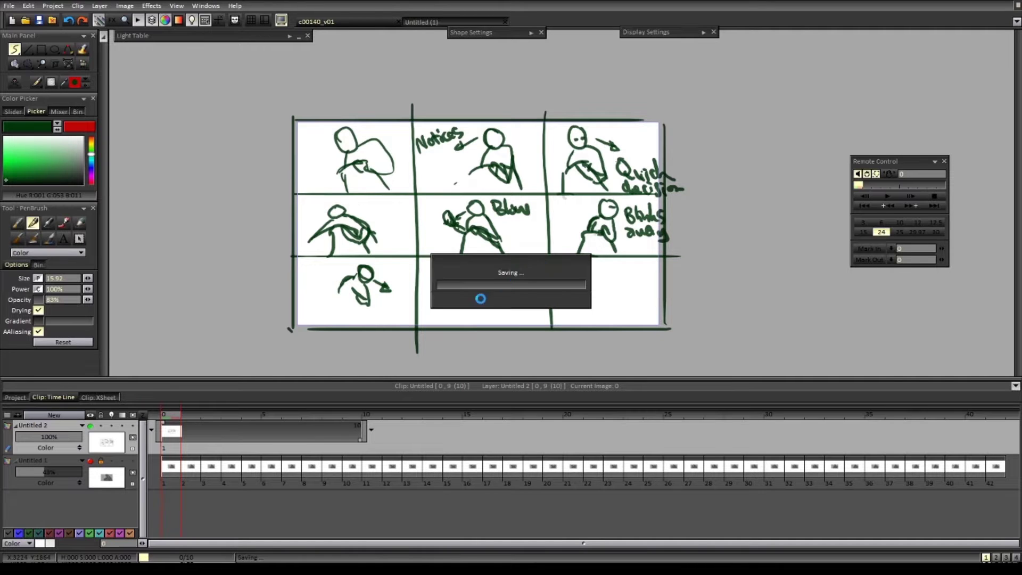
pyautogui.moveTo(397, 299)
pyautogui.mouseDown()
pyautogui.moveTo(431, 306)
pyautogui.moveTo(434, 291)
pyautogui.moveTo(463, 304)
pyautogui.moveTo(438, 317)
pyautogui.moveTo(459, 321)
pyautogui.mouseUp()
pyautogui.moveTo(359, 302)
pyautogui.mouseDown()
pyautogui.moveTo(336, 303)
pyautogui.moveTo(379, 324)
pyautogui.mouseUp()
pyautogui.moveTo(346, 277)
pyautogui.mouseDown()
pyautogui.moveTo(329, 310)
pyautogui.moveTo(357, 324)
pyautogui.mouseUp()
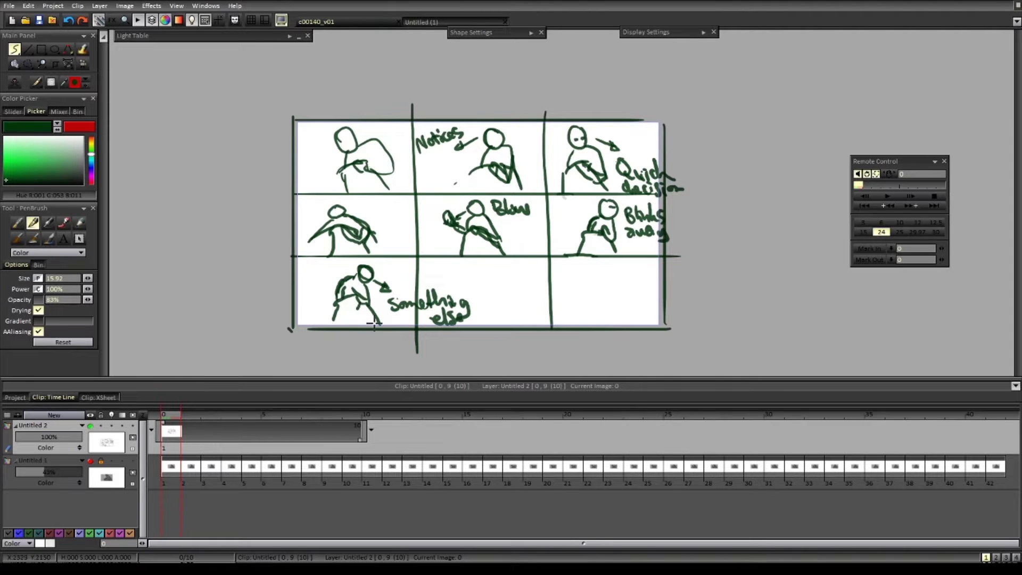
# - Sketch a figure in the bottom-middle cell with a gaze arrow pointing back toward "Something else"
pyautogui.moveTo(487, 273)
pyautogui.mouseDown()
pyautogui.moveTo(497, 288)
pyautogui.moveTo(467, 290)
pyautogui.moveTo(508, 290)
pyautogui.moveTo(494, 323)
pyautogui.moveTo(525, 319)
pyautogui.mouseUp()
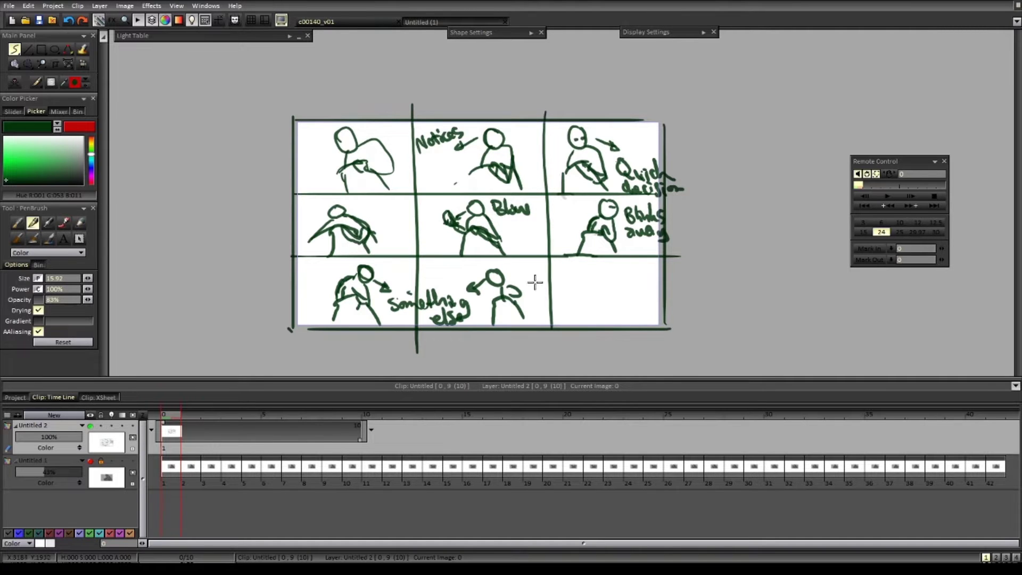
pyautogui.moveTo(559, 294)
pyautogui.mouseDown()
pyautogui.moveTo(541, 292)
pyautogui.moveTo(517, 314)
pyautogui.moveTo(595, 321)
pyautogui.mouseUp()
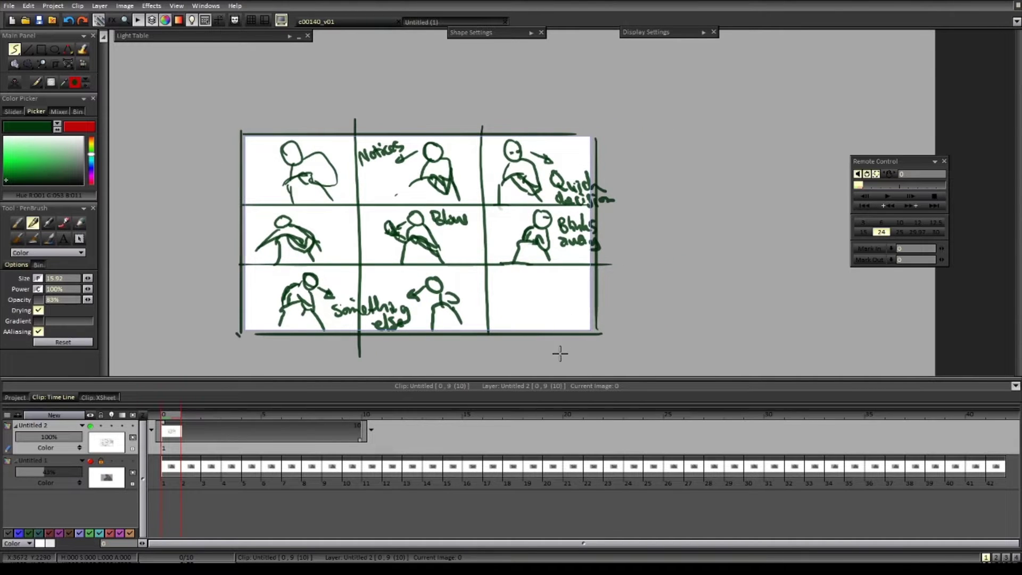
# - Set the thumbnail layer Untitled 2 to Hold beyond its last frame so it spans the whole clip
pyautogui.click(352, 424)
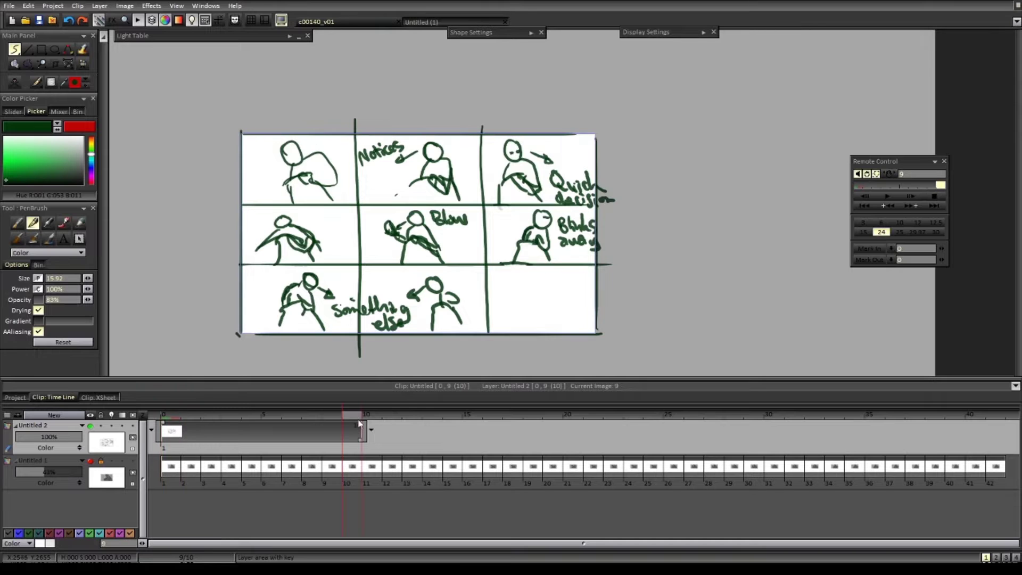
pyautogui.click(1000, 423)
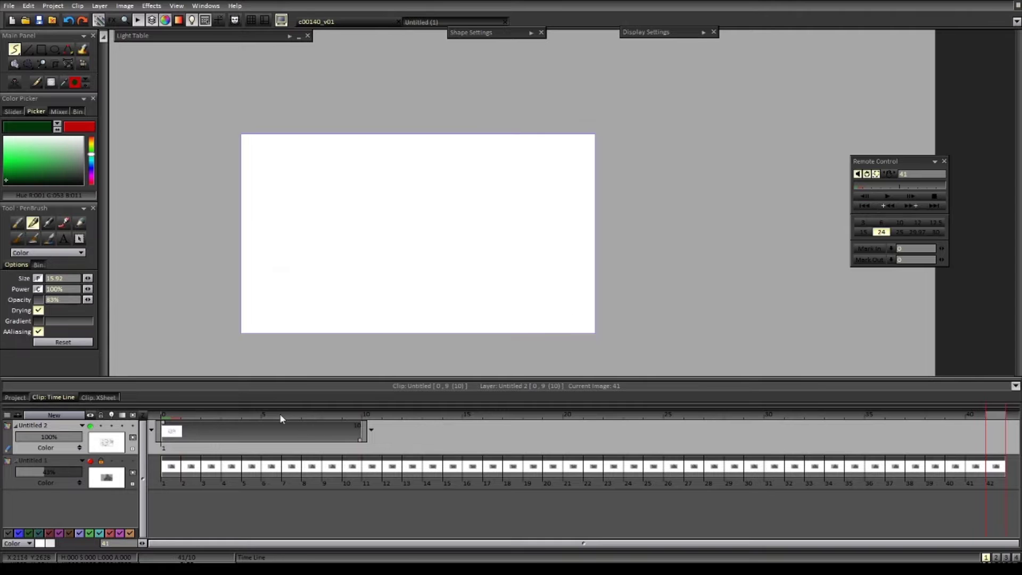
pyautogui.moveTo(280, 417)
pyautogui.mouseDown()
pyautogui.moveTo(164, 423)
pyautogui.moveTo(338, 434)
pyautogui.moveTo(164, 426)
pyautogui.moveTo(445, 418)
pyautogui.moveTo(358, 444)
pyautogui.moveTo(452, 416)
pyautogui.moveTo(739, 415)
pyautogui.mouseUp()
pyautogui.click(371, 429)
pyautogui.click(388, 457)
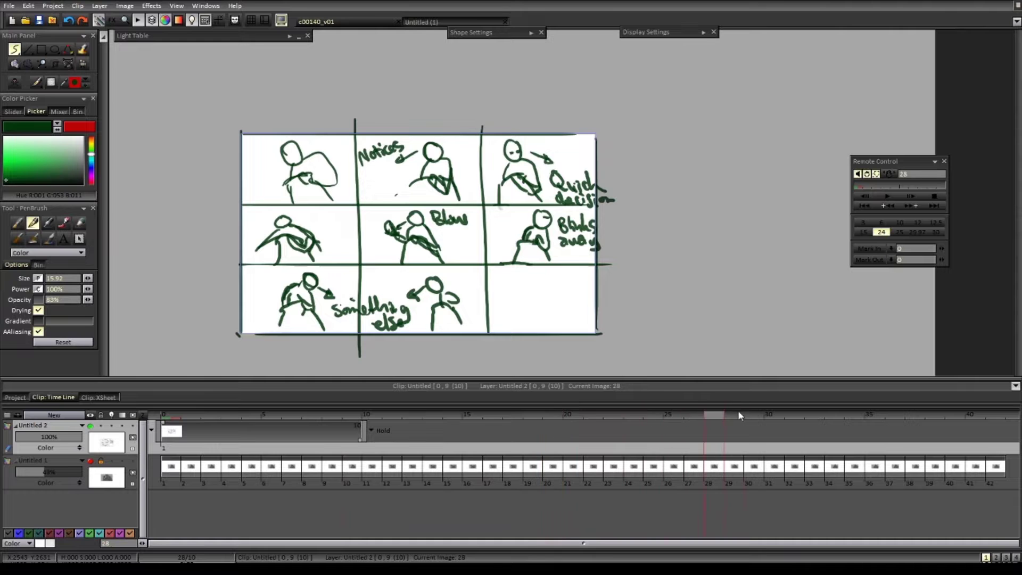
# - Show the rough reference layer, scrub through its frames against the thumbnails, and return to the first frame
pyautogui.moveTo(211, 417)
pyautogui.mouseDown()
pyautogui.moveTo(871, 417)
pyautogui.moveTo(372, 425)
pyautogui.mouseUp()
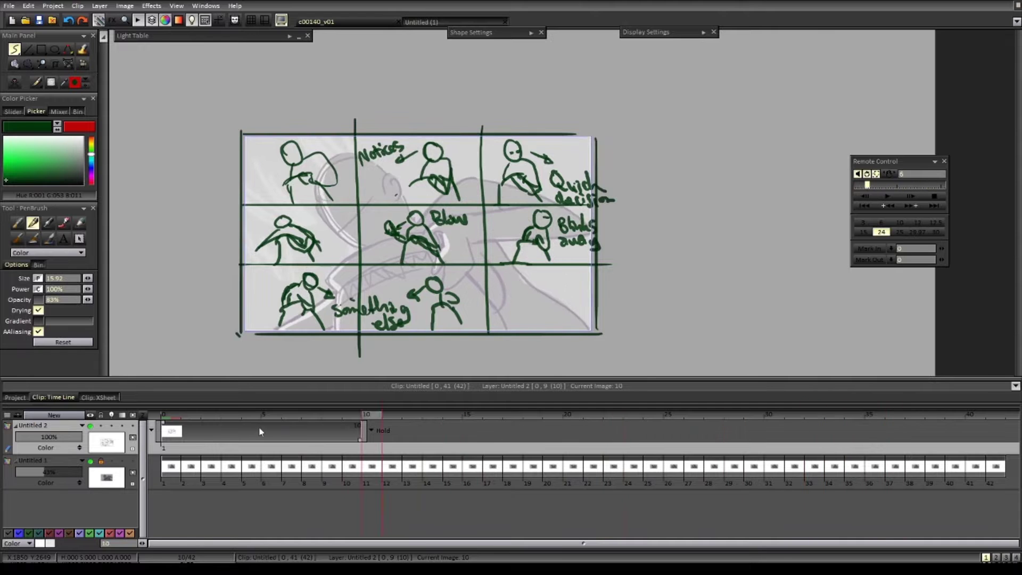
pyautogui.moveTo(259, 428)
pyautogui.mouseDown()
pyautogui.moveTo(187, 430)
pyautogui.moveTo(240, 443)
pyautogui.moveTo(755, 424)
pyautogui.moveTo(971, 433)
pyautogui.moveTo(184, 420)
pyautogui.moveTo(377, 426)
pyautogui.mouseUp()
pyautogui.moveTo(482, 438)
pyautogui.mouseDown()
pyautogui.moveTo(854, 429)
pyautogui.moveTo(684, 420)
pyautogui.mouseUp()
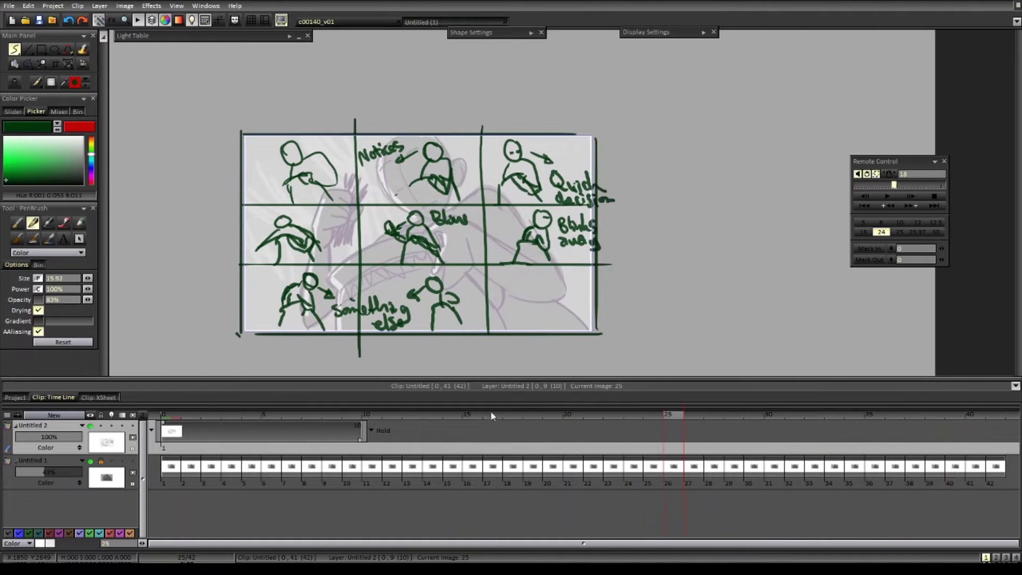
pyautogui.moveTo(491, 416)
pyautogui.mouseDown()
pyautogui.moveTo(288, 425)
pyautogui.moveTo(493, 448)
pyautogui.moveTo(911, 442)
pyautogui.moveTo(323, 450)
pyautogui.moveTo(455, 457)
pyautogui.mouseUp()
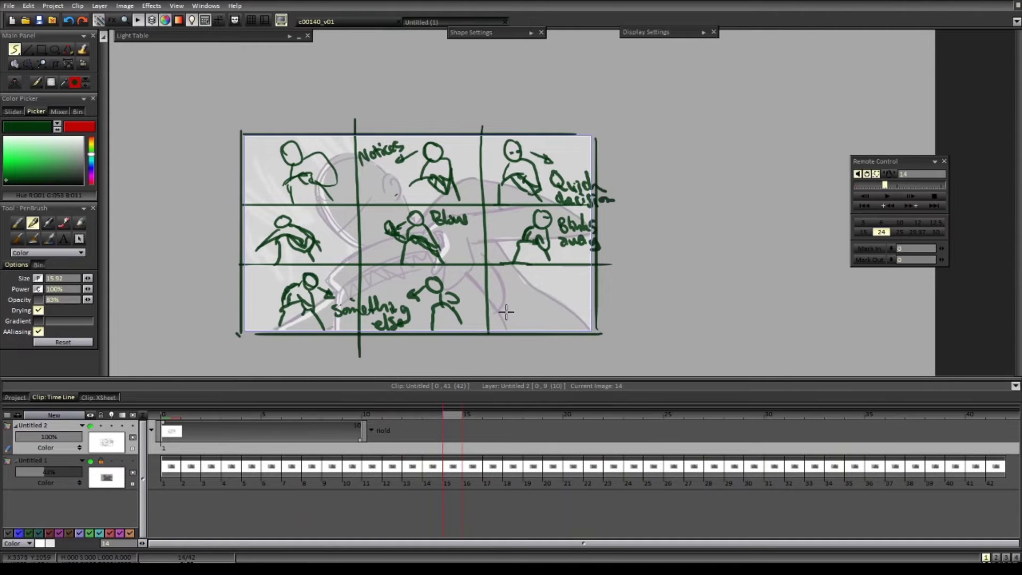
pyautogui.moveTo(269, 419)
pyautogui.mouseDown()
pyautogui.moveTo(988, 422)
pyautogui.moveTo(611, 414)
pyautogui.mouseUp()
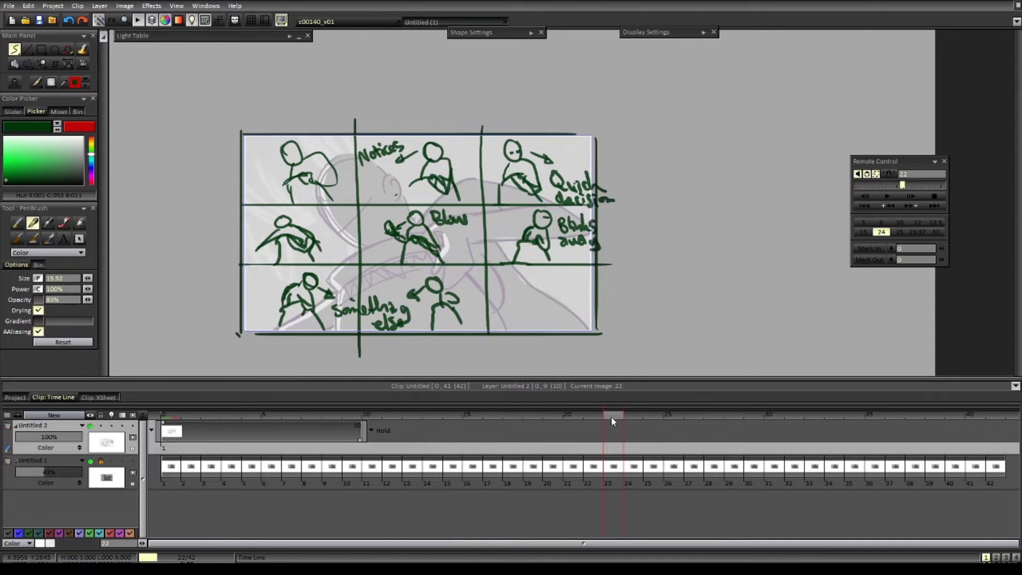
pyautogui.moveTo(611, 417); pyautogui.dragTo(242, 418)
pyautogui.click(164, 433)
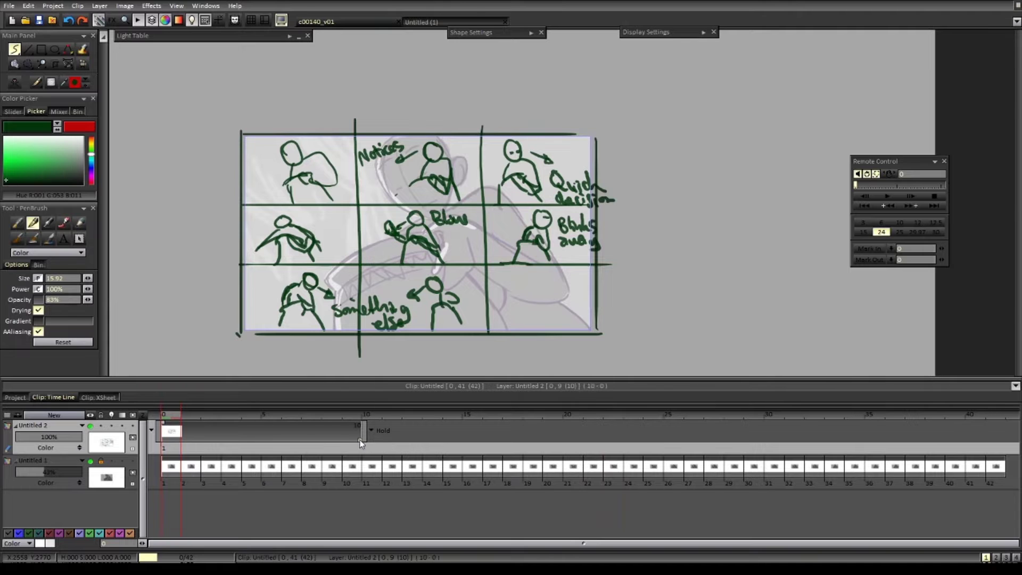
# - Save the project and shorten the thumbnail layer Untitled 2 to a single frame
pyautogui.hotkey('ctrl', 's')
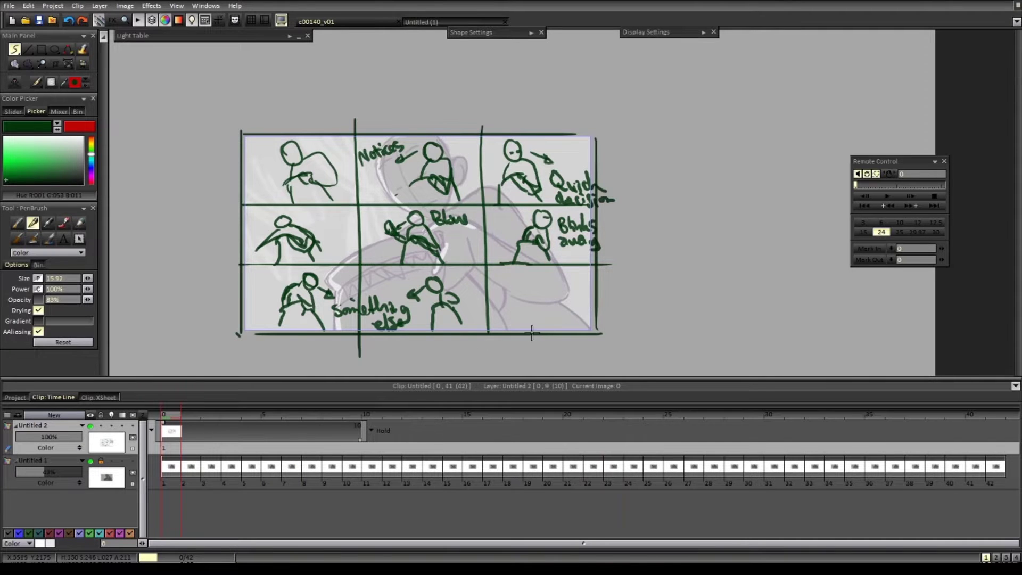
pyautogui.scroll(-2, 531, 333)
pyautogui.scroll(3, 500, 337)
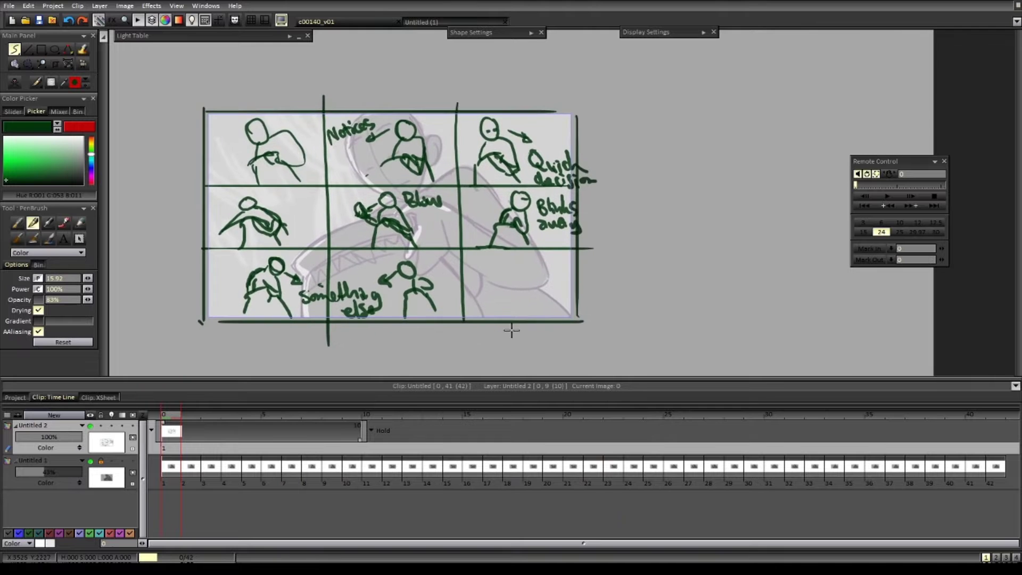
pyautogui.moveTo(512, 330); pyautogui.dragTo(500, 353)
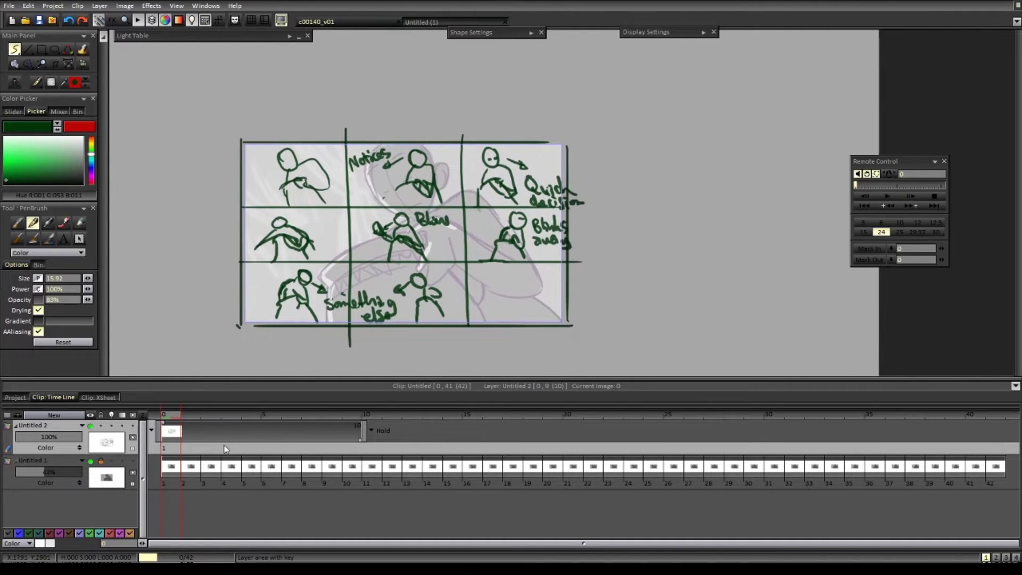
pyautogui.moveTo(363, 432); pyautogui.dragTo(184, 432)
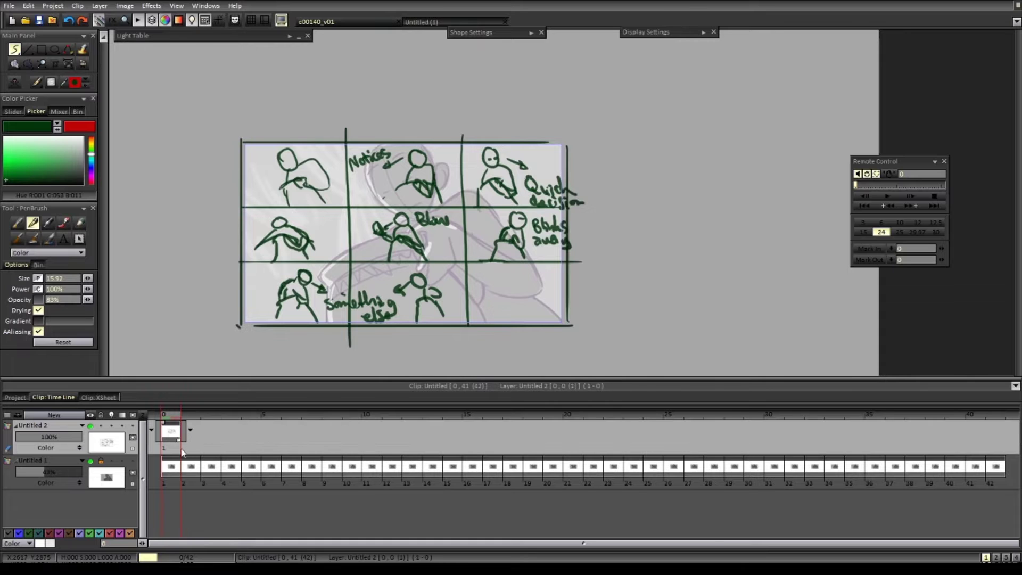
# - Hide the thumbnail layer Untitled 2 and collapse both layers in the timeline
pyautogui.click(90, 426)
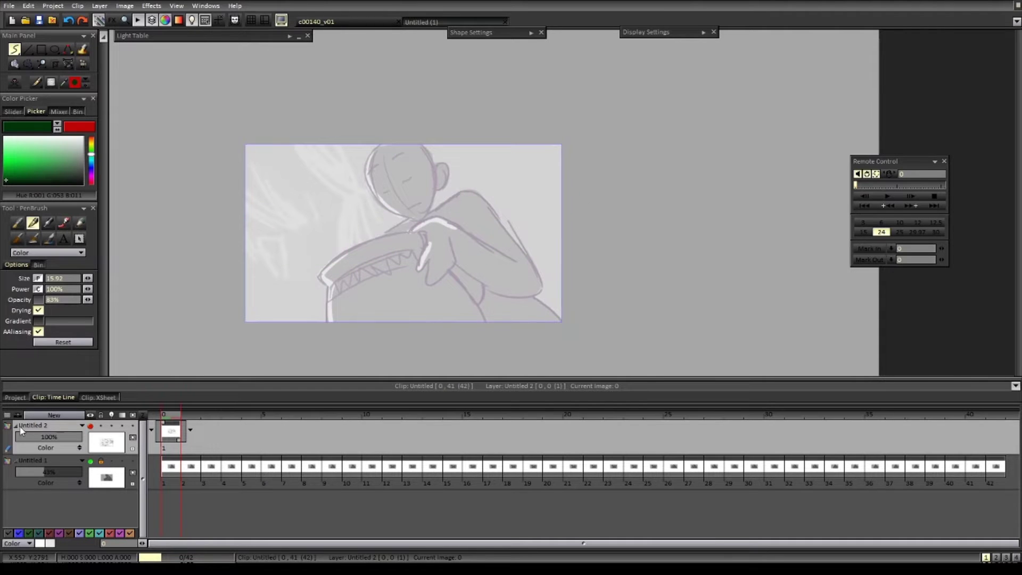
pyautogui.click(17, 426)
pyautogui.click(16, 437)
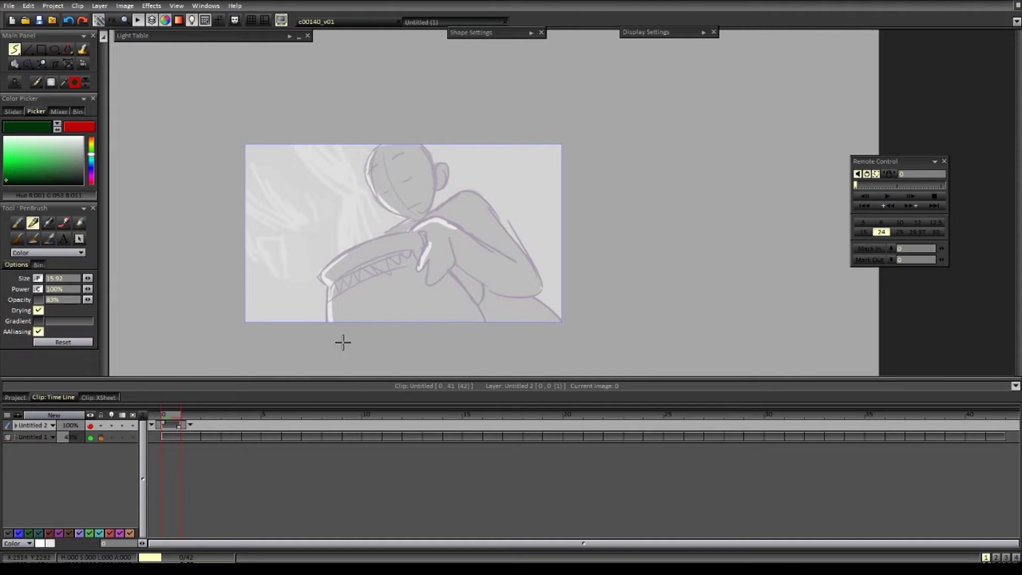
# - Scrub through the rough reference animation and return to the first frame
pyautogui.scroll(-2, 482, 317)
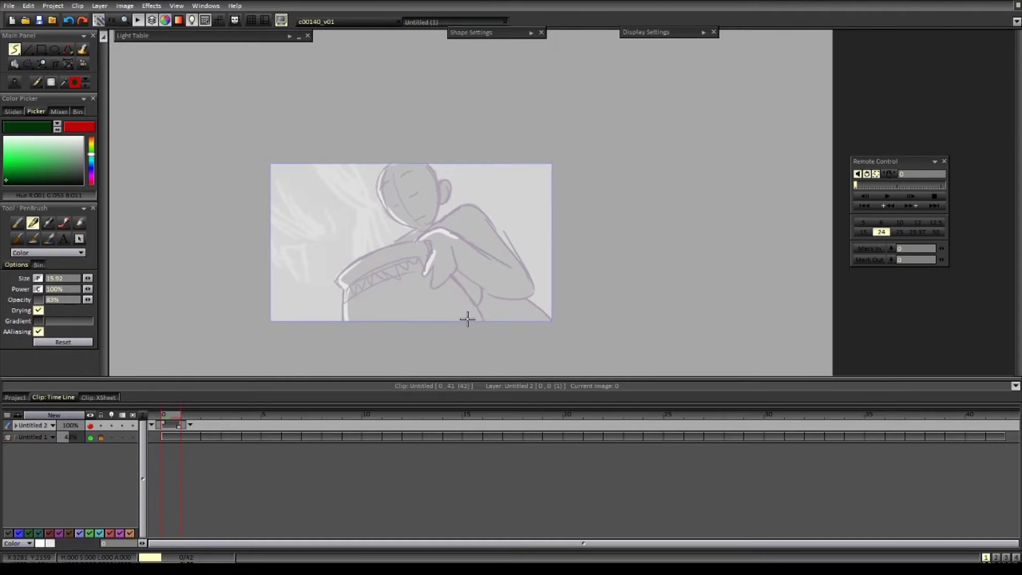
pyautogui.scroll(2, 474, 319)
pyautogui.scroll(-1, 463, 330)
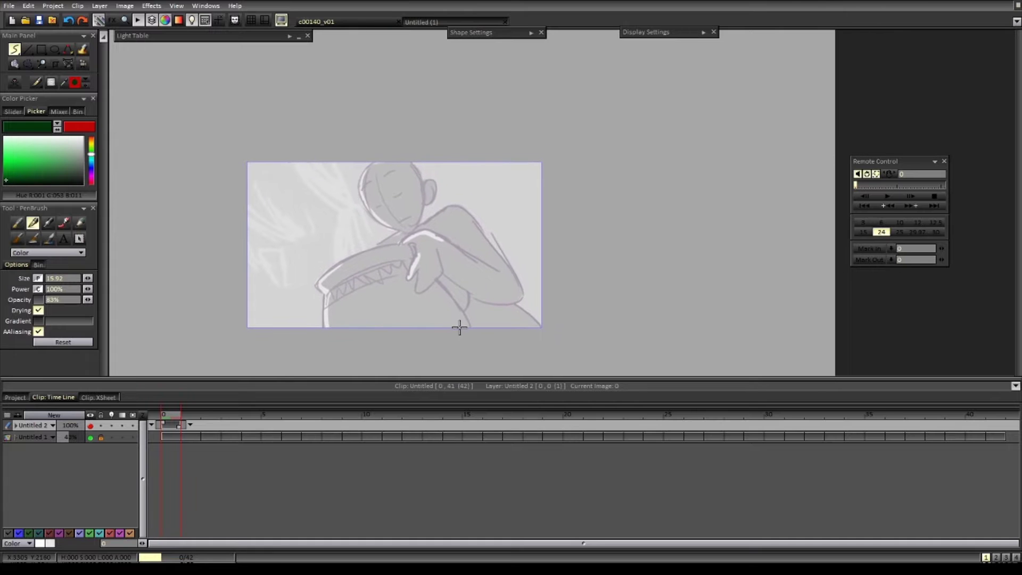
pyautogui.scroll(-2, 458, 327)
pyautogui.moveTo(453, 330); pyautogui.dragTo(456, 325)
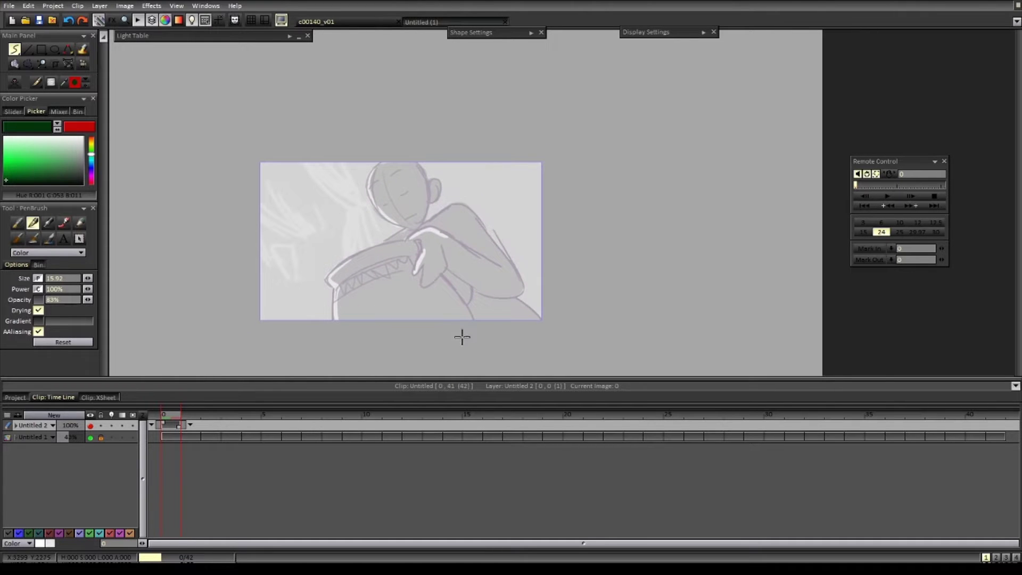
pyautogui.moveTo(180, 414); pyautogui.dragTo(412, 413)
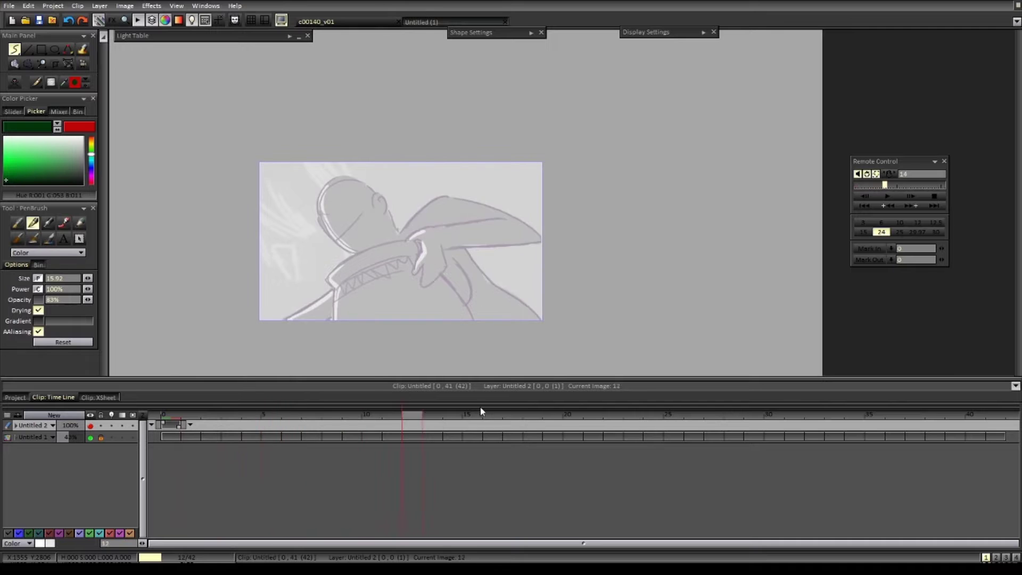
pyautogui.moveTo(480, 406); pyautogui.dragTo(163, 438)
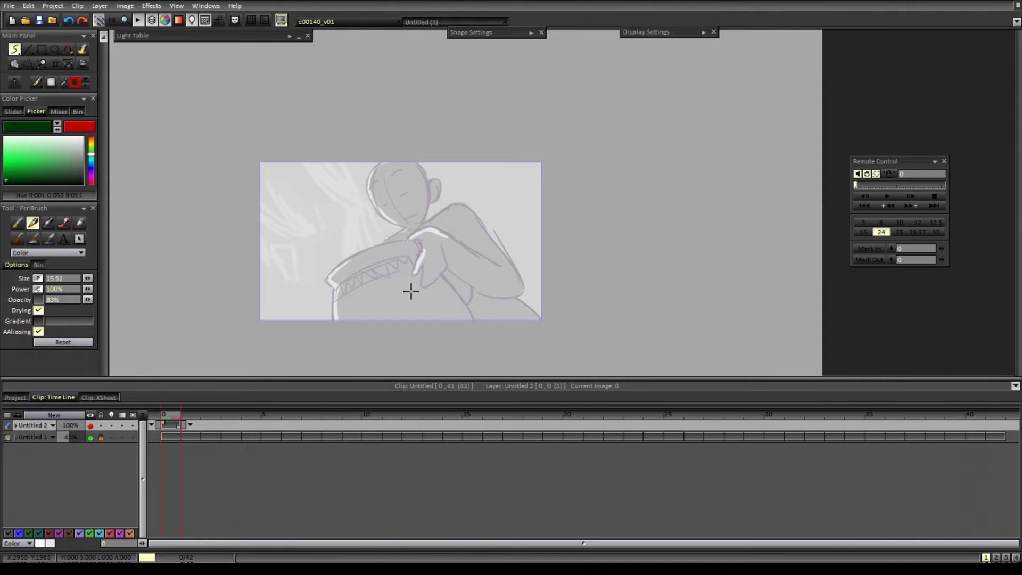
# - Lower the opacity of the rough reference layer Untitled 1, check it across the frames, and return to the first frame
pyautogui.moveTo(411, 291)
pyautogui.mouseDown()
pyautogui.moveTo(385, 303)
pyautogui.moveTo(410, 279)
pyautogui.moveTo(390, 272)
pyautogui.mouseUp()
pyautogui.scroll(1, 407, 276)
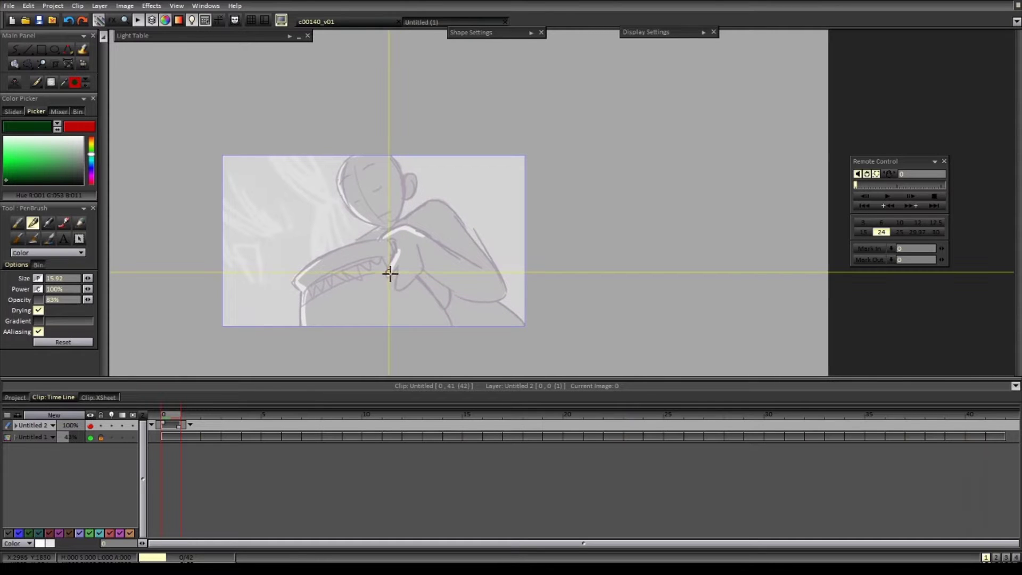
pyautogui.click(68, 437)
pyautogui.moveTo(67, 437); pyautogui.dragTo(64, 437)
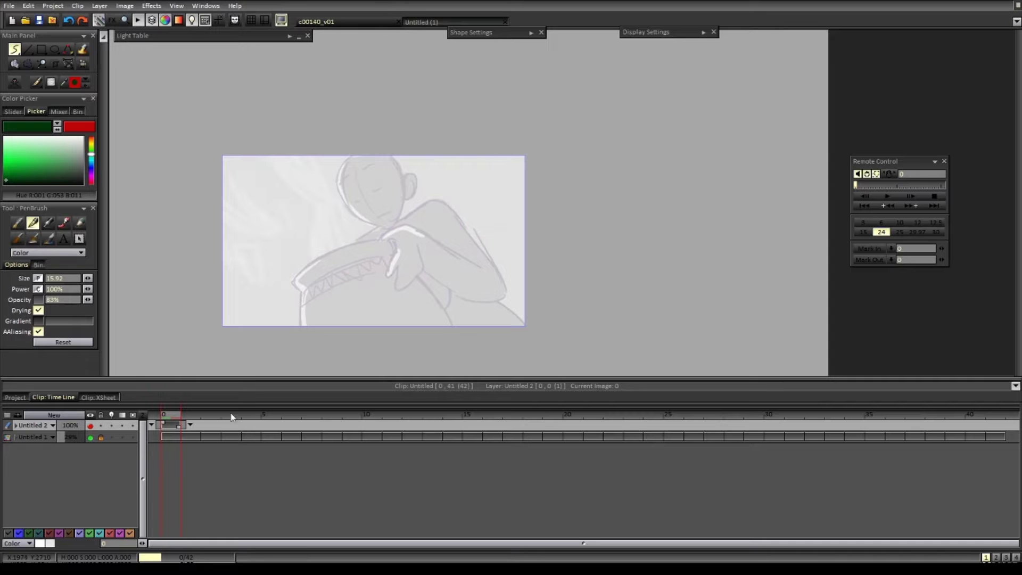
pyautogui.moveTo(180, 413); pyautogui.dragTo(625, 407)
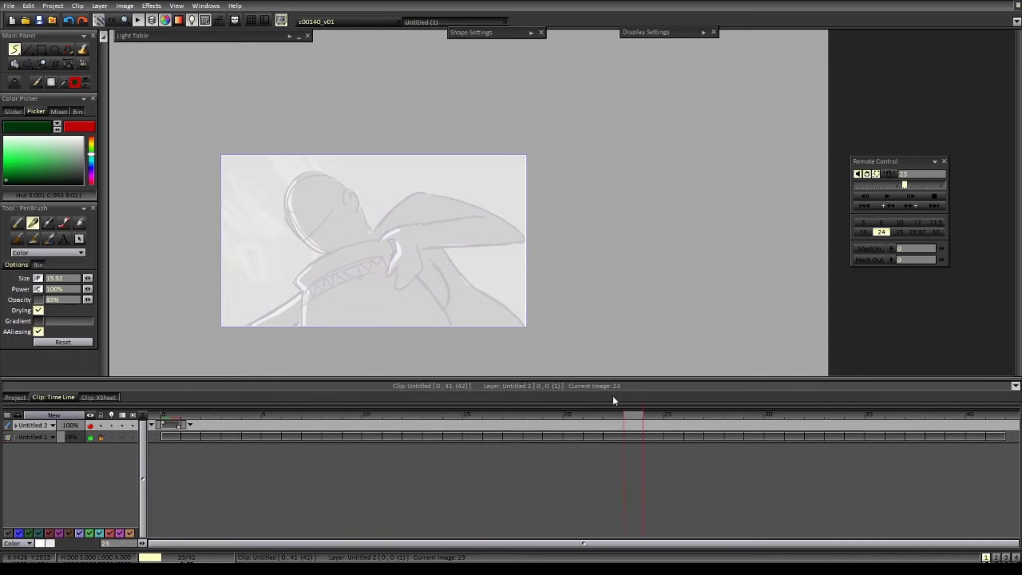
pyautogui.press('Home')
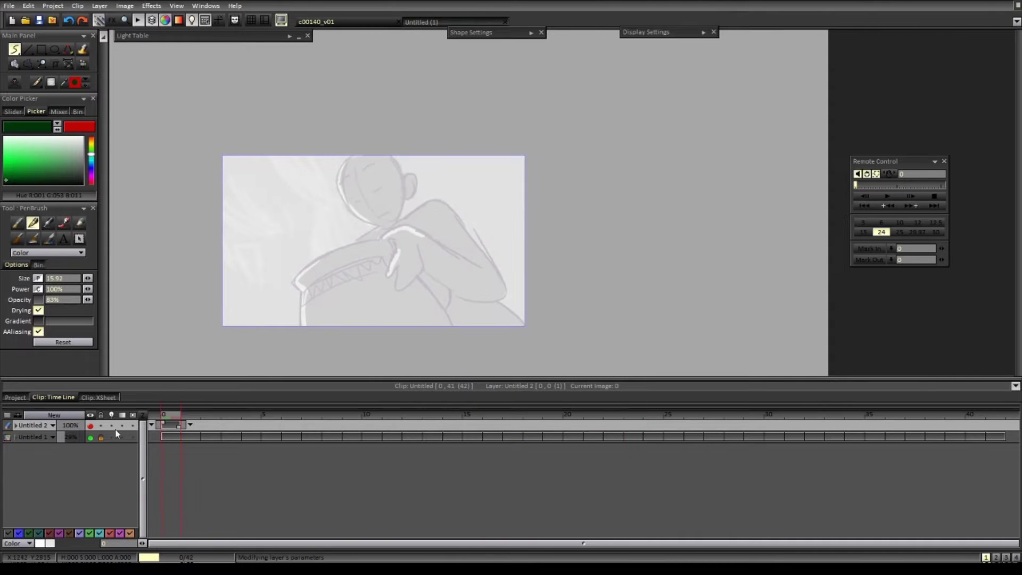
# - Add a new animation layer above the thumbnail layer and extend its first drawing across the whole clip to frame 41
pyautogui.click(80, 415)
pyautogui.click(527, 338)
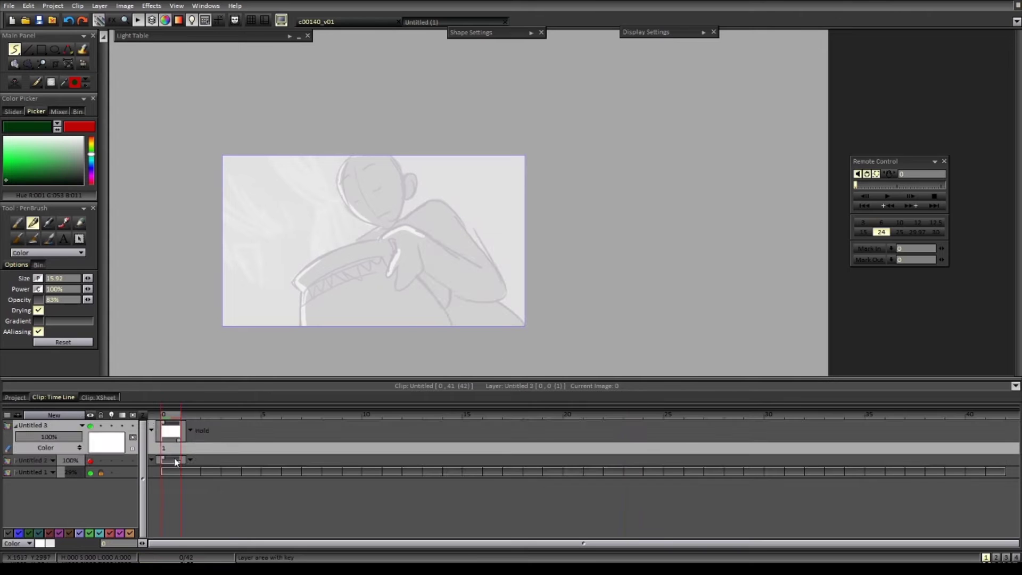
pyautogui.moveTo(180, 443)
pyautogui.mouseDown()
pyautogui.moveTo(330, 438)
pyautogui.moveTo(994, 462)
pyautogui.mouseUp()
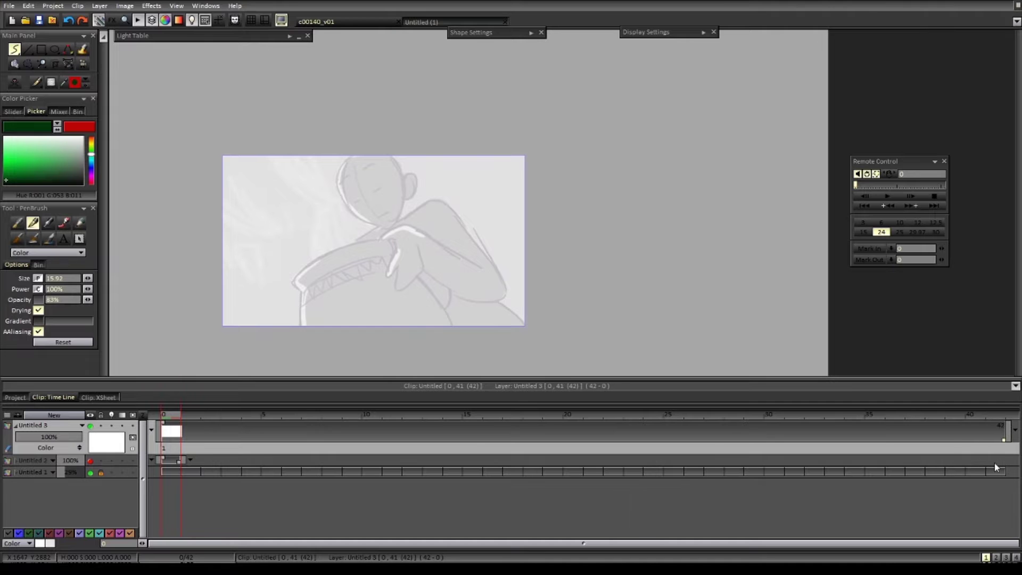
# - Switch to the Oil brush in Erase mode and create a blank second drawing at frame 10 of layer Untitled 3
pyautogui.press('e')
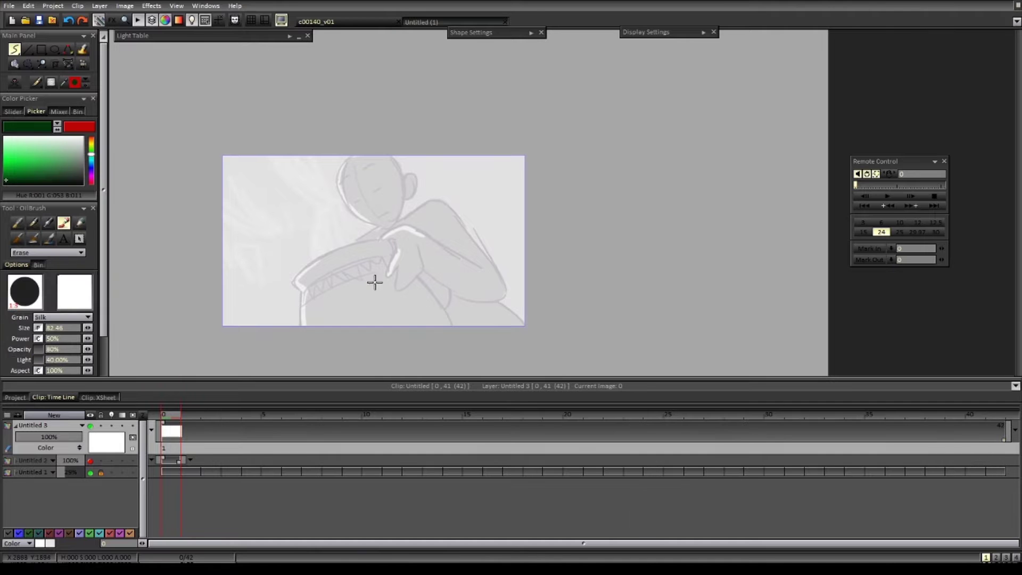
pyautogui.click(289, 416)
pyautogui.press('Right')
pyautogui.press('Right')
pyautogui.press('Right')
pyautogui.press('Right')
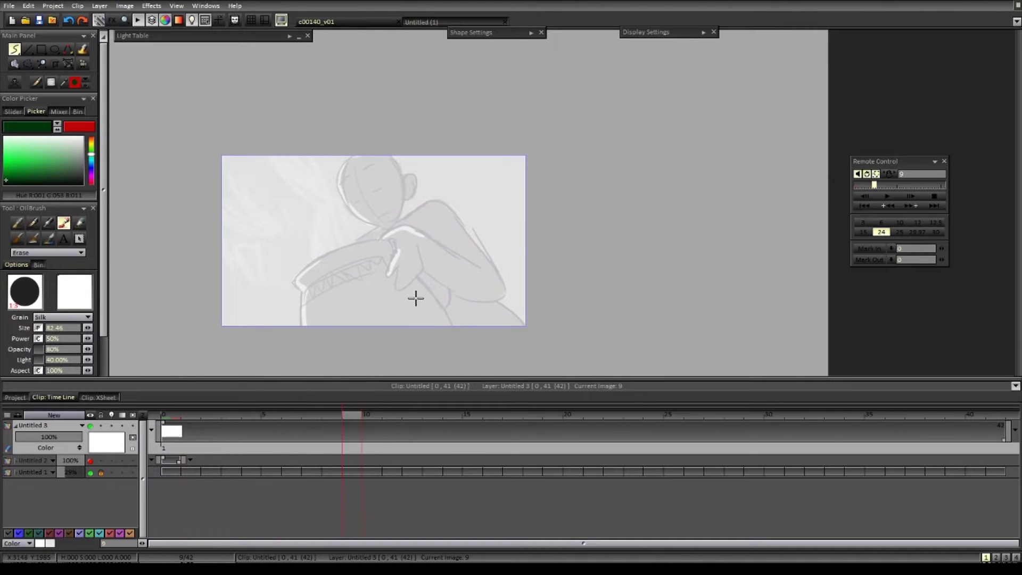
pyautogui.click(418, 299)
# - Create a blank third drawing at frame 25 of layer Untitled 3, where the reference pose changes again
pyautogui.press('Right')
pyautogui.press('Right')
pyautogui.press('Right')
pyautogui.press('Right')
pyautogui.press('Right')
pyautogui.press('Right')
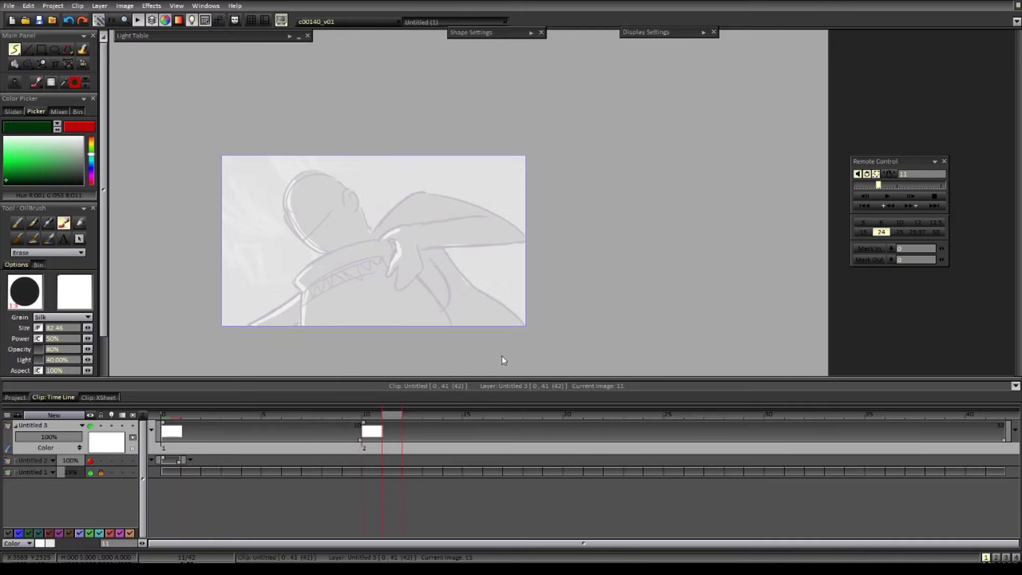
pyautogui.press('Right')
pyautogui.press('Right')
pyautogui.press('Right')
pyautogui.press('Right')
pyautogui.press('Right')
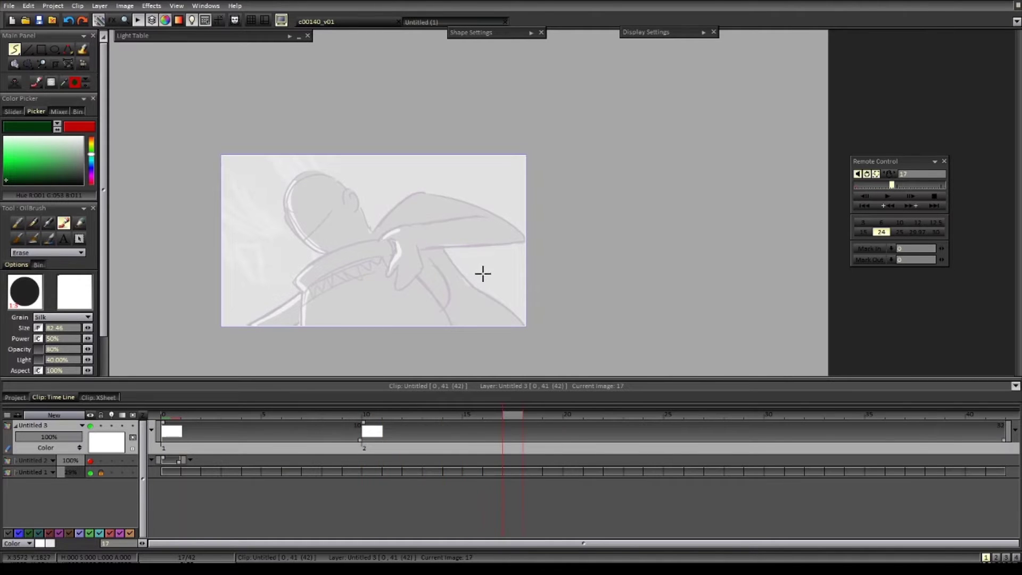
pyautogui.press('Right')
pyautogui.press('Right')
pyautogui.press('Right')
pyautogui.press('Right')
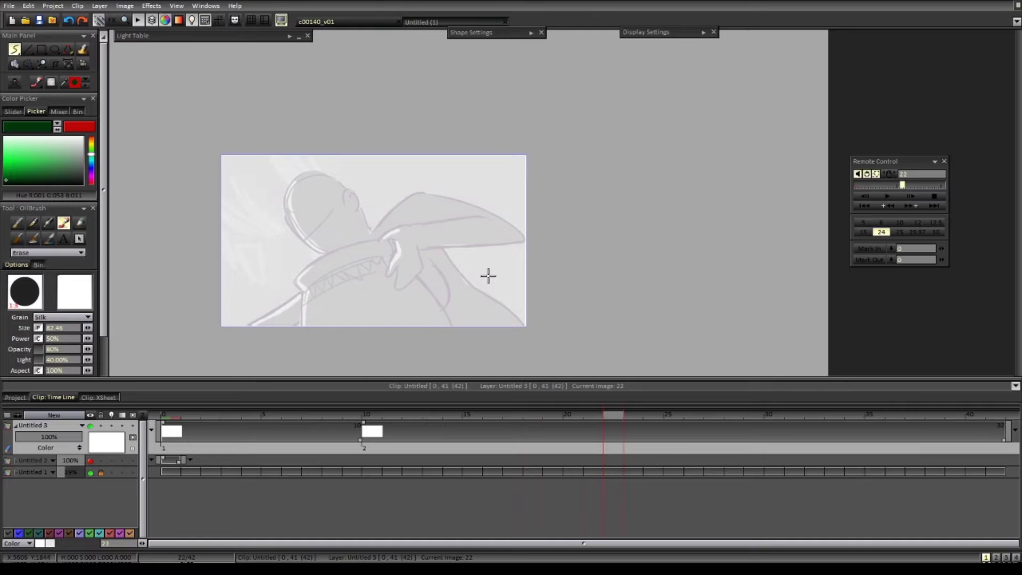
pyautogui.click(491, 275)
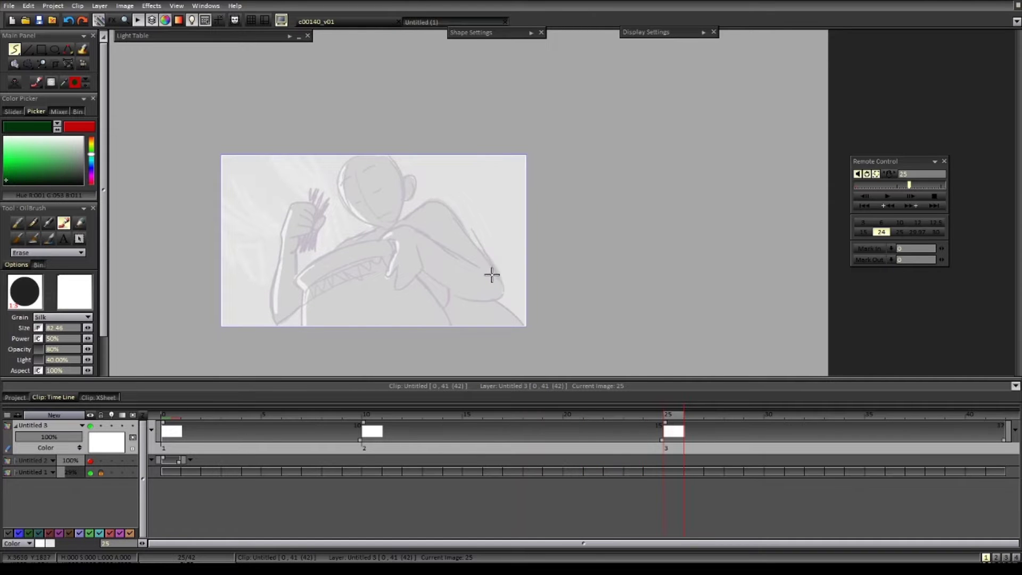
# - Create a blank fourth drawing at frame 33 of layer Untitled 3 for the final reference pose
pyautogui.press('Right')
pyautogui.press('Right')
pyautogui.press('Right')
pyautogui.press('Right')
pyautogui.press('Right')
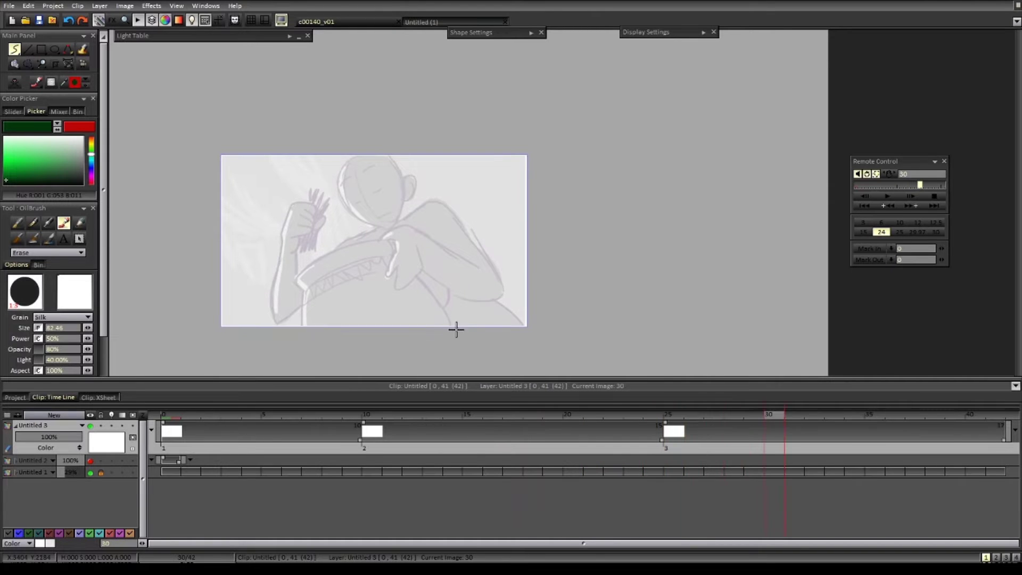
pyautogui.press('Right')
pyautogui.press('Right')
pyautogui.press('Right')
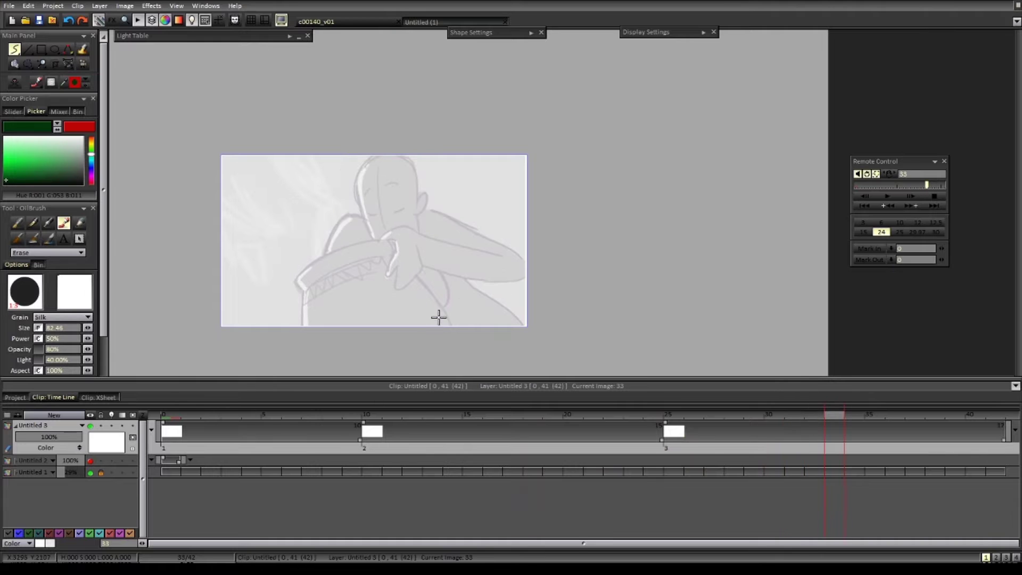
pyautogui.click(438, 316)
# - Step through the remaining frames to check for further pose changes and return to frame 0
pyautogui.press('Right')
pyautogui.press('Right')
pyautogui.press('Right')
pyautogui.press('Right')
pyautogui.press('Right')
pyautogui.press('Right')
pyautogui.press('Right')
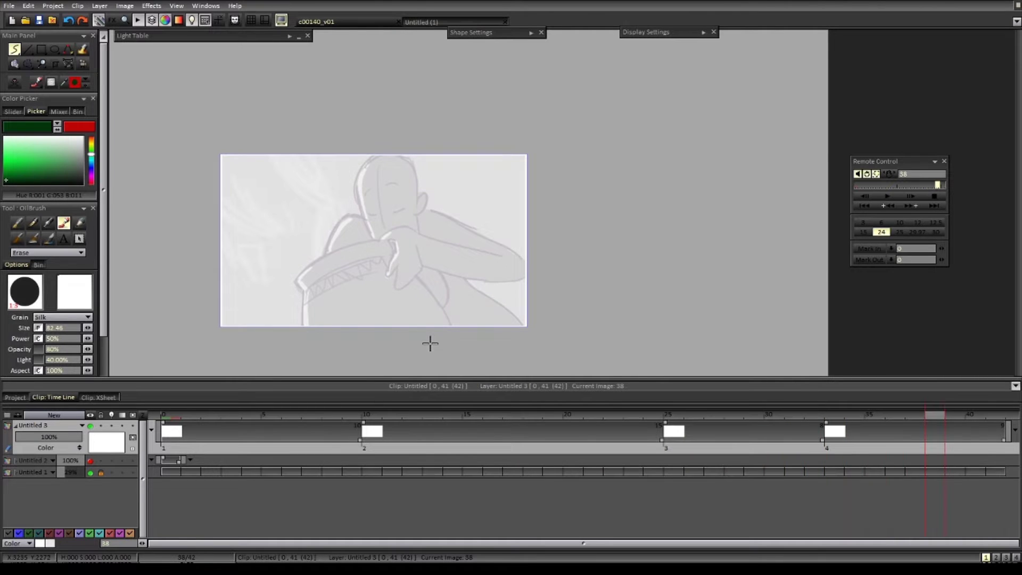
pyautogui.press('Right')
pyautogui.press('Right')
pyautogui.click(167, 414)
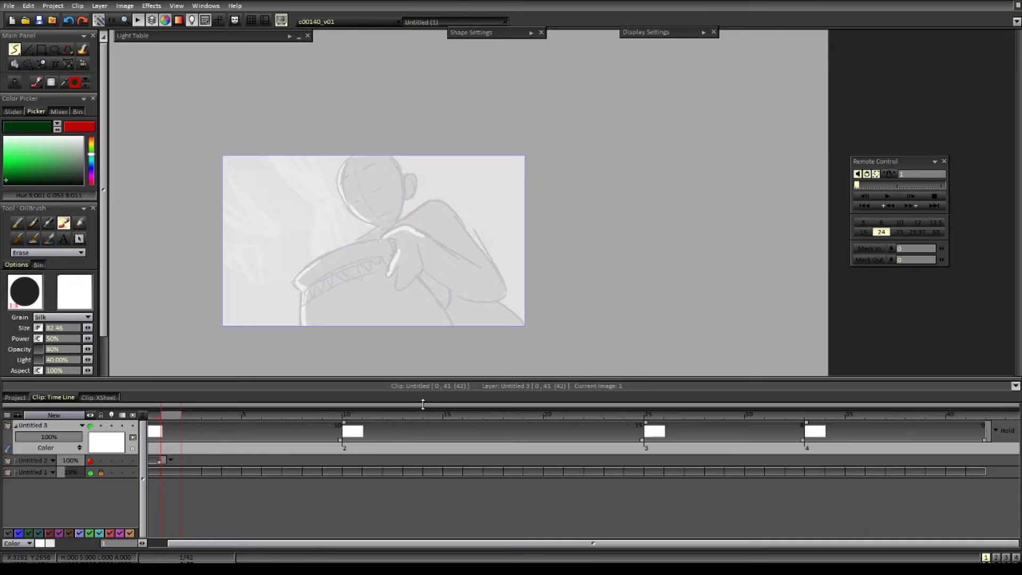
pyautogui.press('Left')
pyautogui.press('Left')
pyautogui.press('Left')
pyautogui.press('Left')
pyautogui.press('Right')
pyautogui.press('Right')
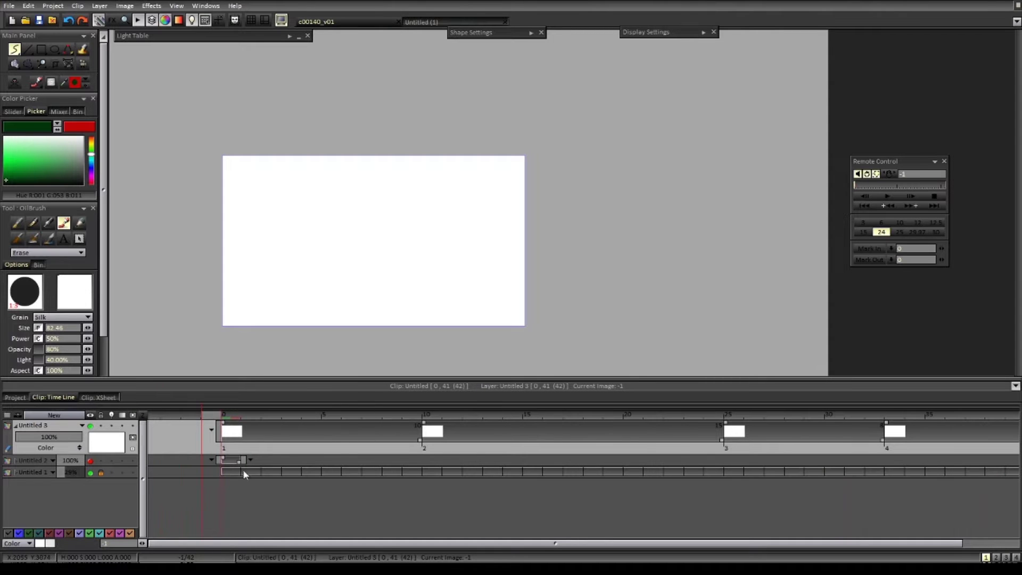
pyautogui.press('Right')
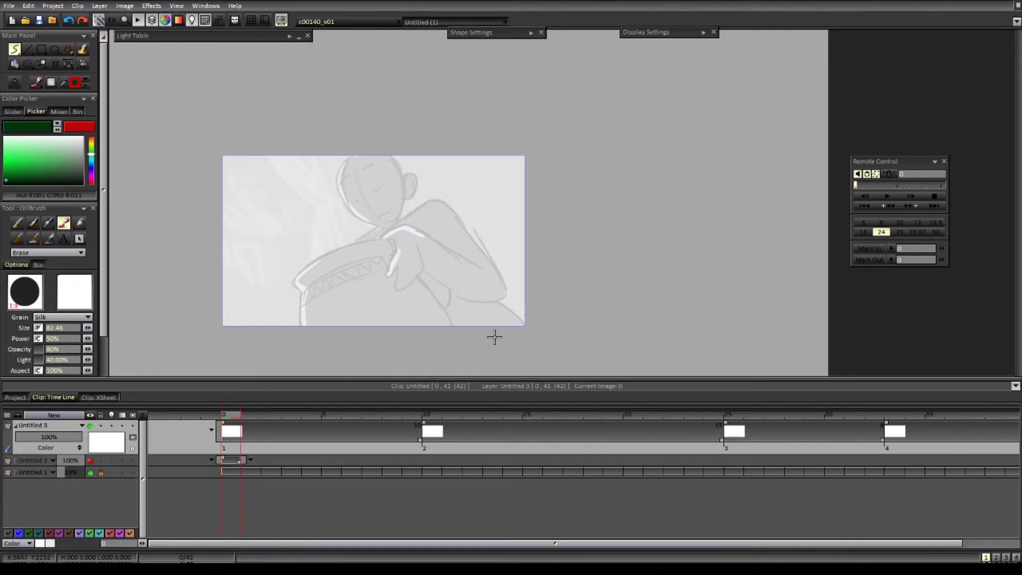
# - Examine the keyboard shortcuts for Layer Go Left and Go Right, previous and next instance, Pen and Oil Paint, and close the settings without changes
pyautogui.hotkey('ctrl', 'k')
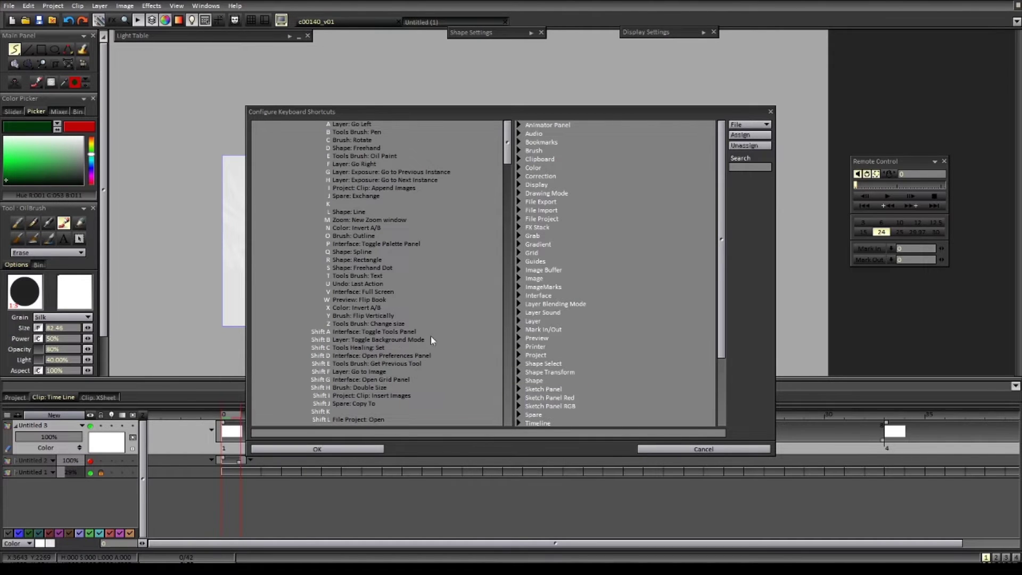
pyautogui.press('a')
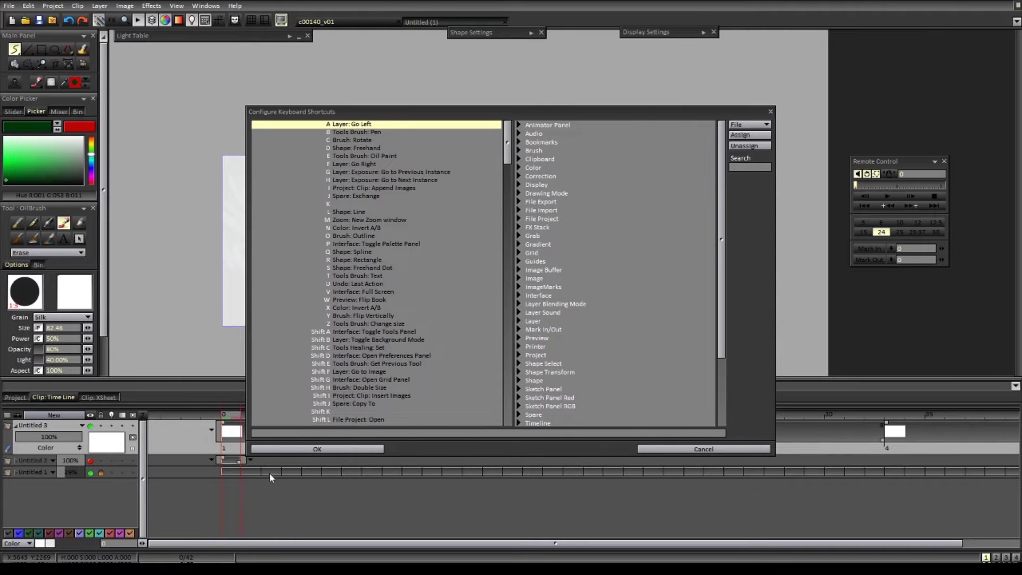
pyautogui.press('f')
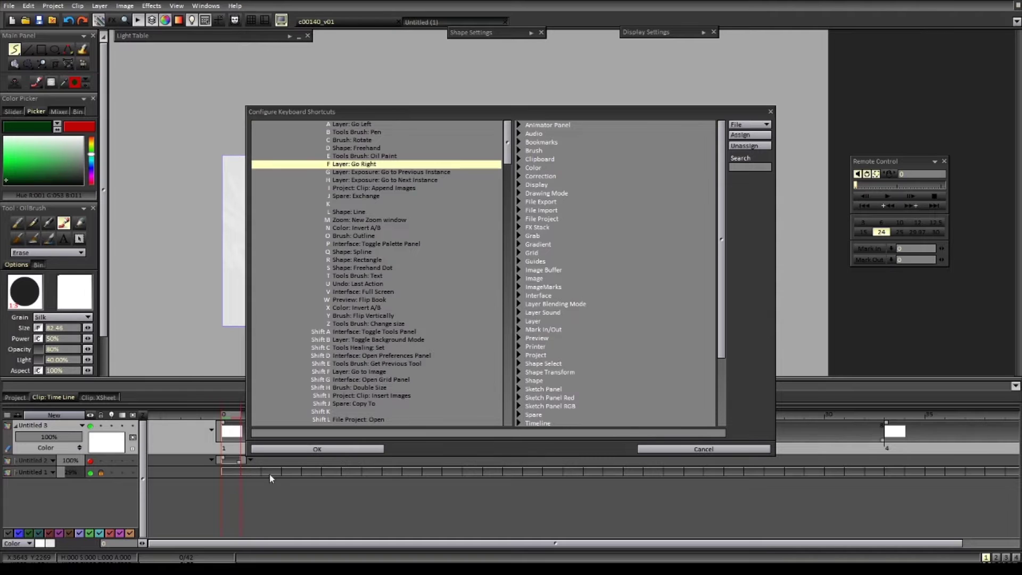
pyautogui.press('g')
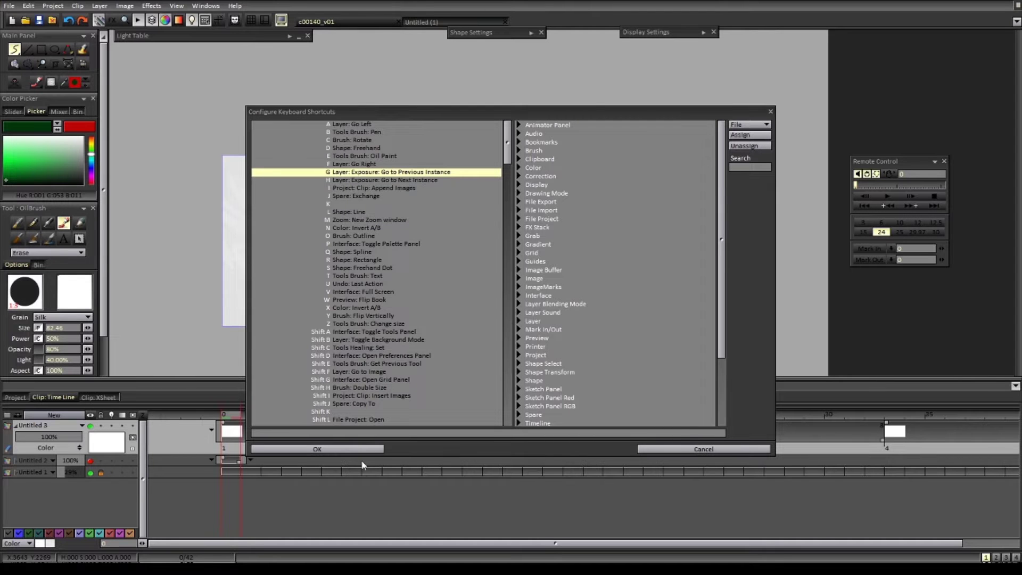
pyautogui.moveTo(436, 114); pyautogui.dragTo(658, 80)
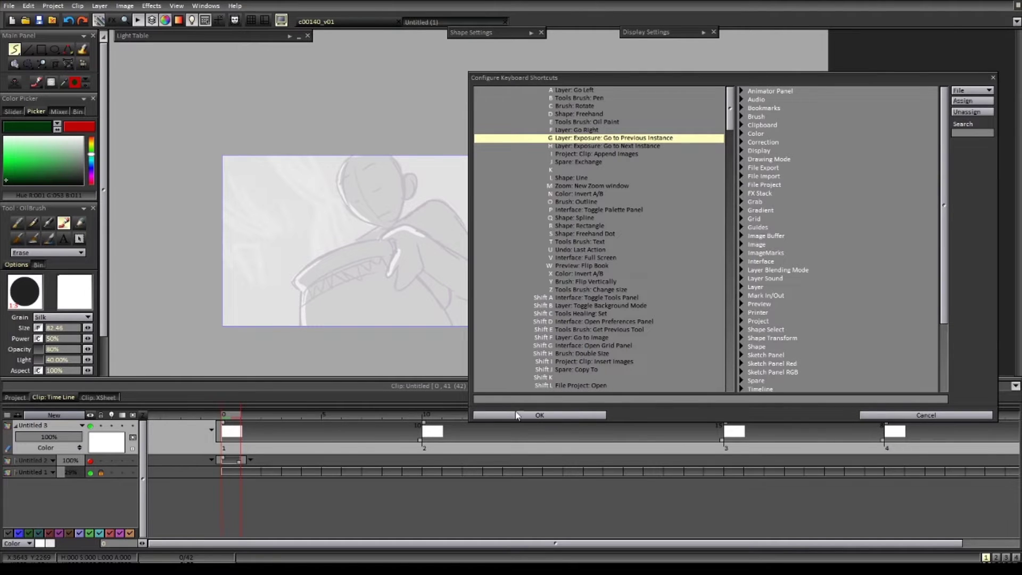
pyautogui.press('Down')
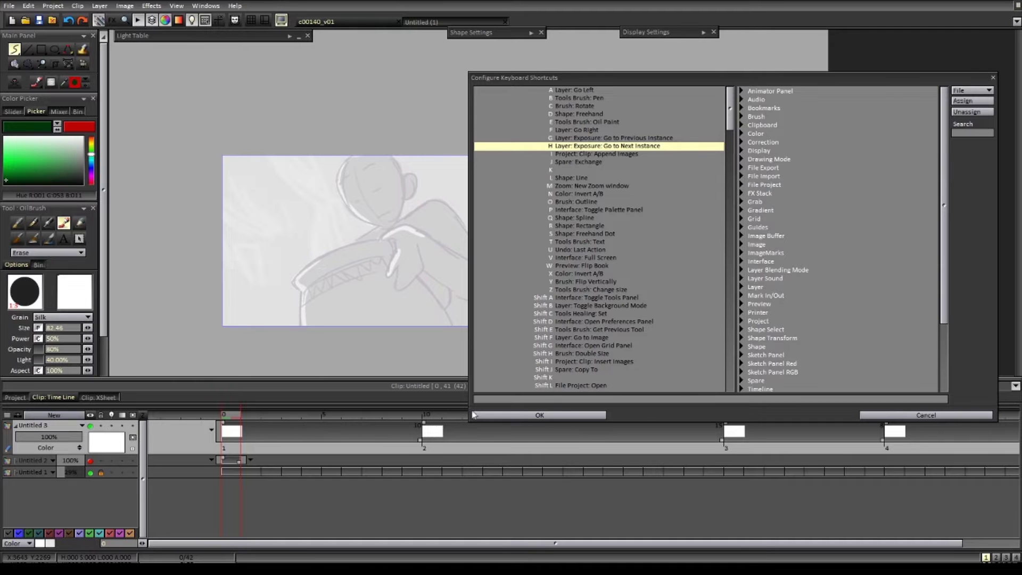
pyautogui.moveTo(769, 78); pyautogui.dragTo(517, 45)
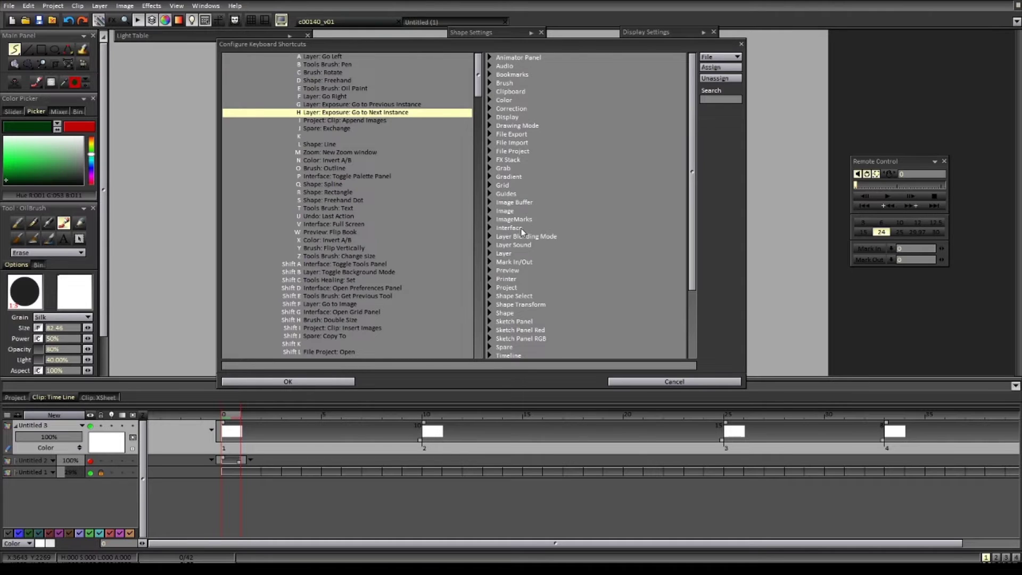
pyautogui.press('b')
pyautogui.press('e')
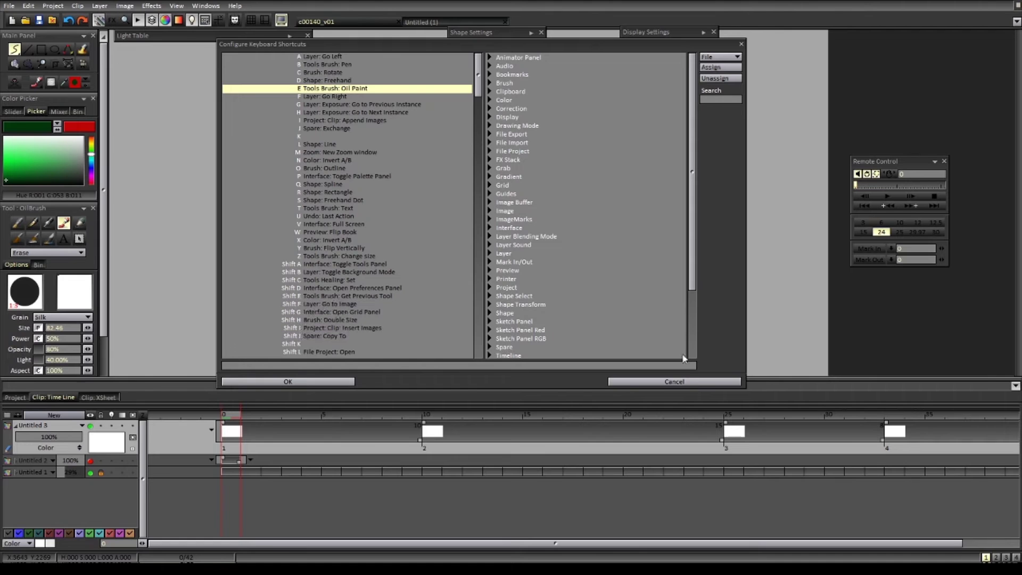
pyautogui.click(683, 381)
# - Switch to the PenBrush, try a stroke along the head's edge, undo it, and set the drawing colour to a brighter green
pyautogui.scroll(-2, 534, 314)
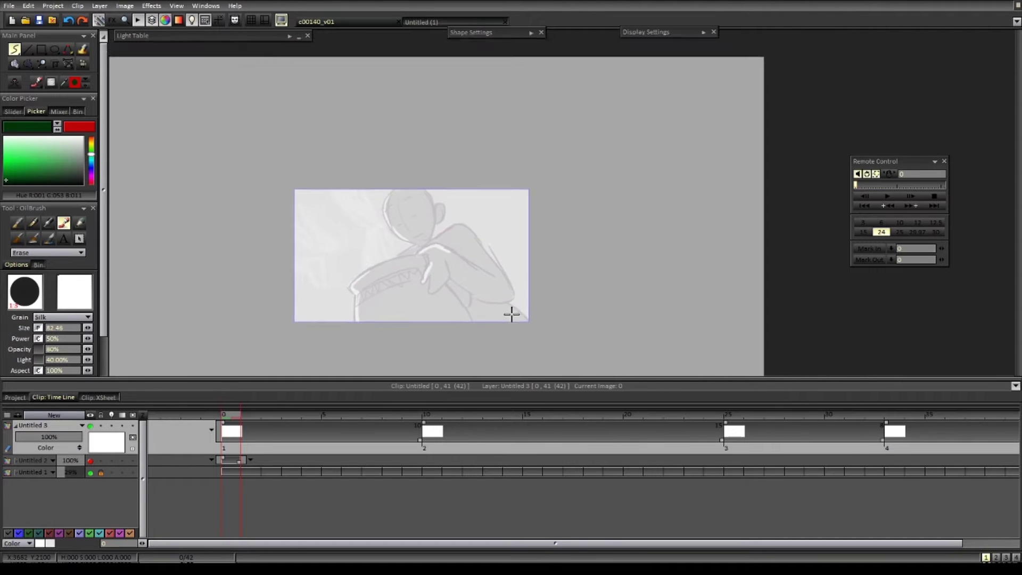
pyautogui.moveTo(511, 313)
pyautogui.mouseDown()
pyautogui.moveTo(542, 295)
pyautogui.moveTo(494, 277)
pyautogui.mouseUp()
pyautogui.scroll(1, 493, 273)
pyautogui.scroll(1, 515, 264)
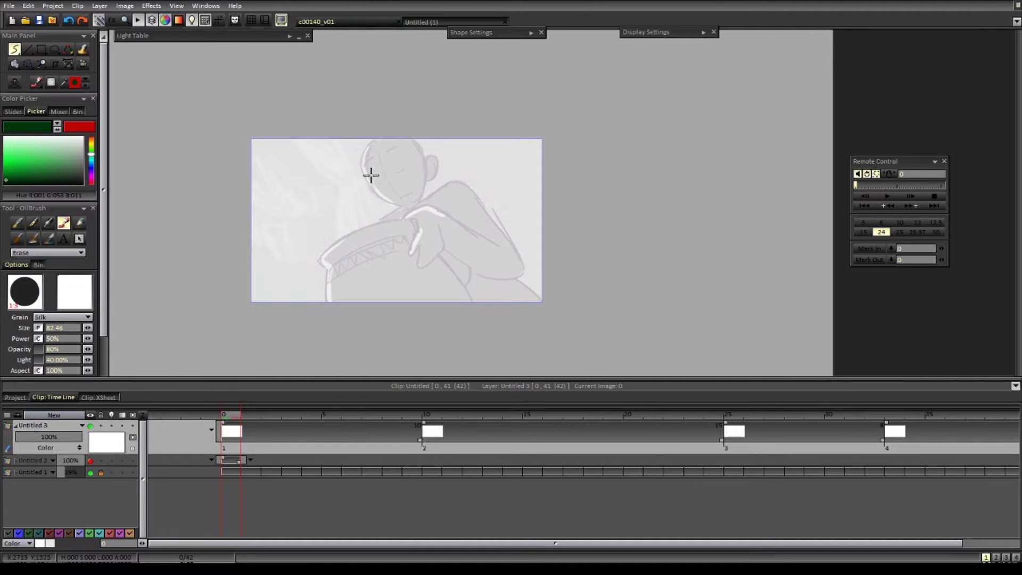
pyautogui.press('b')
pyautogui.moveTo(362, 162); pyautogui.dragTo(385, 204)
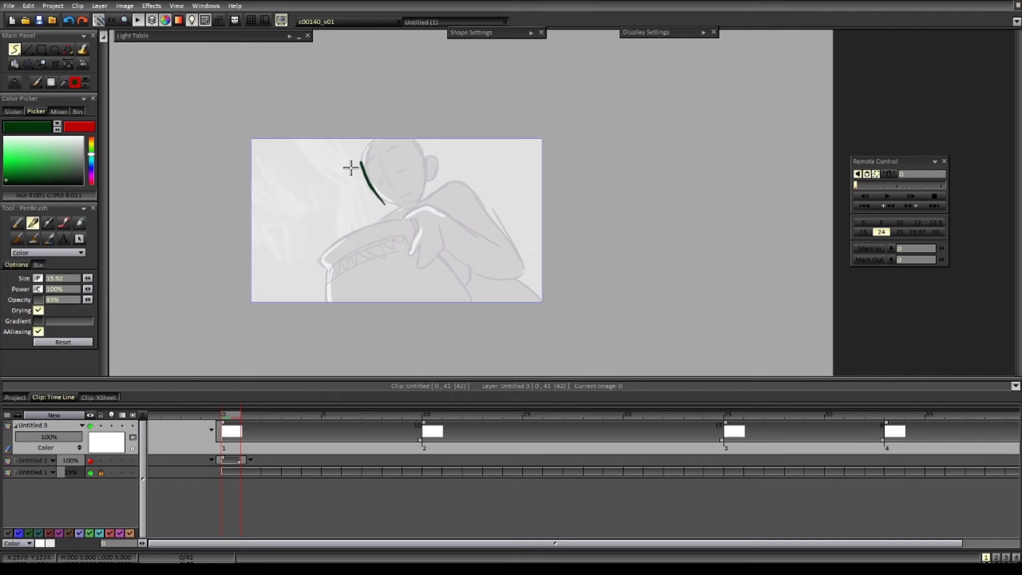
pyautogui.hotkey('ctrl', 'z')
pyautogui.click(4, 166)
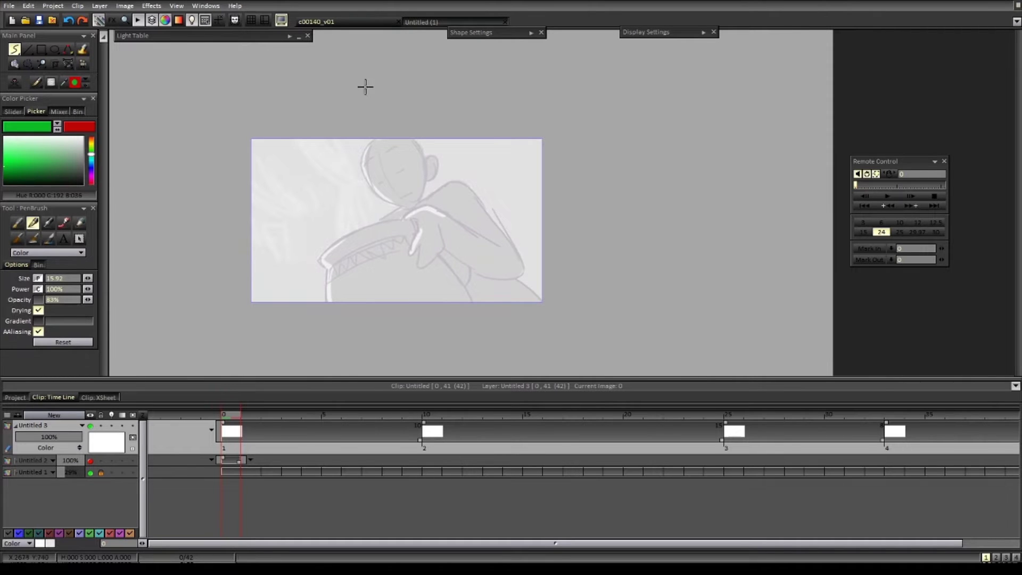
# - Try a stroke along the head's upper edge, undo it, and set the drawing colour to a darker green
pyautogui.moveTo(376, 137); pyautogui.dragTo(360, 170)
pyautogui.click(5, 172)
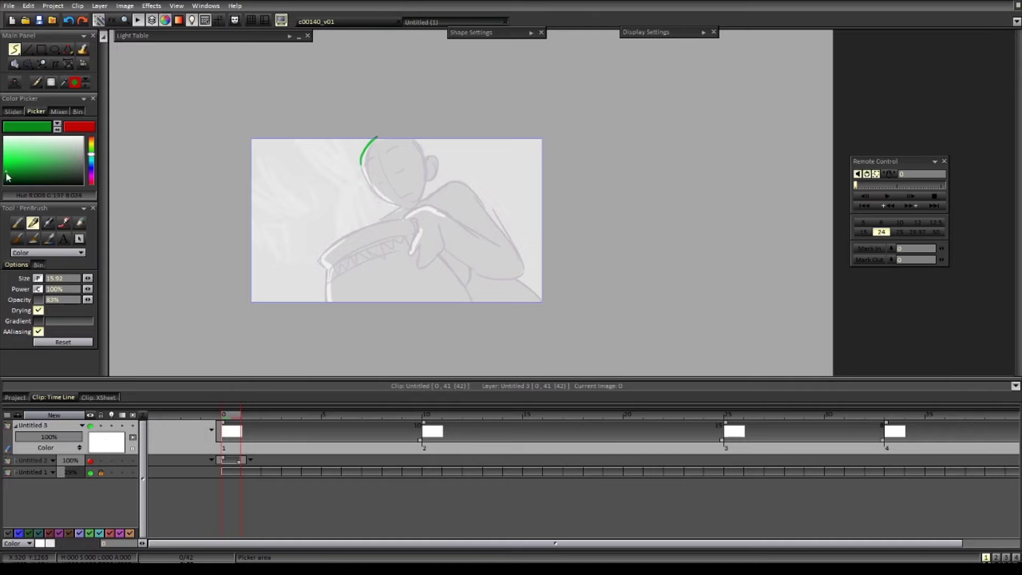
pyautogui.hotkey('ctrl', 'z')
# - Trace the head, face centre line, ear, shoulder, bent arm and lower body of the reference pose on frame 0 in green
pyautogui.moveTo(385, 202)
pyautogui.mouseDown()
pyautogui.moveTo(367, 186)
pyautogui.moveTo(362, 149)
pyautogui.moveTo(385, 134)
pyautogui.moveTo(418, 210)
pyautogui.mouseUp()
pyautogui.moveTo(379, 154); pyautogui.dragTo(412, 207)
pyautogui.moveTo(429, 155)
pyautogui.mouseDown()
pyautogui.moveTo(431, 181)
pyautogui.moveTo(457, 183)
pyautogui.moveTo(497, 223)
pyautogui.moveTo(519, 267)
pyautogui.mouseUp()
pyautogui.moveTo(497, 248)
pyautogui.mouseDown()
pyautogui.moveTo(425, 205)
pyautogui.moveTo(409, 212)
pyautogui.moveTo(417, 266)
pyautogui.moveTo(443, 248)
pyautogui.moveTo(439, 231)
pyautogui.moveTo(478, 270)
pyautogui.moveTo(524, 274)
pyautogui.moveTo(548, 304)
pyautogui.mouseUp()
pyautogui.moveTo(472, 270); pyautogui.dragTo(474, 311)
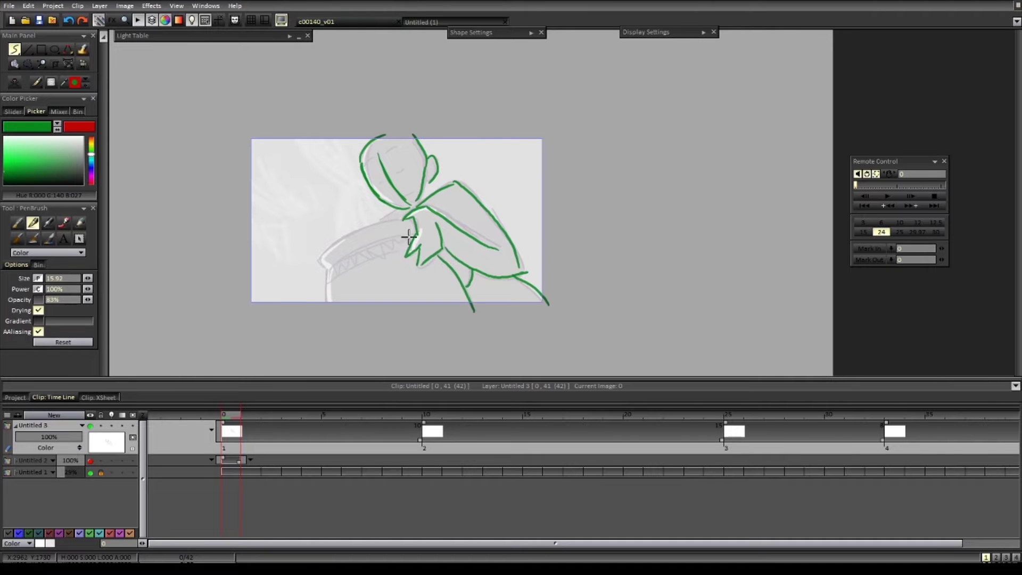
# - Complete the frame 0 drawing with the curved band in front of the body, the hand, the cross face guidelines and the neck
pyautogui.moveTo(418, 234)
pyautogui.mouseDown()
pyautogui.moveTo(370, 239)
pyautogui.moveTo(325, 273)
pyautogui.mouseUp()
pyautogui.moveTo(408, 223)
pyautogui.mouseDown()
pyautogui.moveTo(328, 244)
pyautogui.moveTo(326, 316)
pyautogui.moveTo(423, 254)
pyautogui.mouseUp()
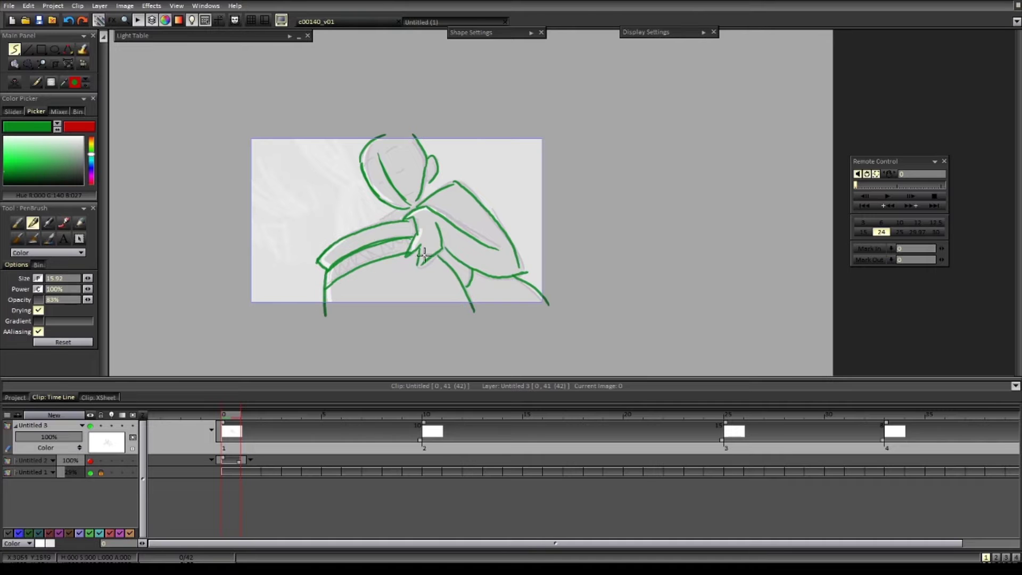
pyautogui.moveTo(375, 184); pyautogui.dragTo(419, 158)
pyautogui.moveTo(395, 203)
pyautogui.mouseDown()
pyautogui.moveTo(414, 191)
pyautogui.moveTo(382, 224)
pyautogui.mouseUp()
# - Go to the second drawing at frame 10 and trace the curved band, diagonal arm, lowered head, ear and raised shoulder
pyautogui.press('Right')
pyautogui.press('Right')
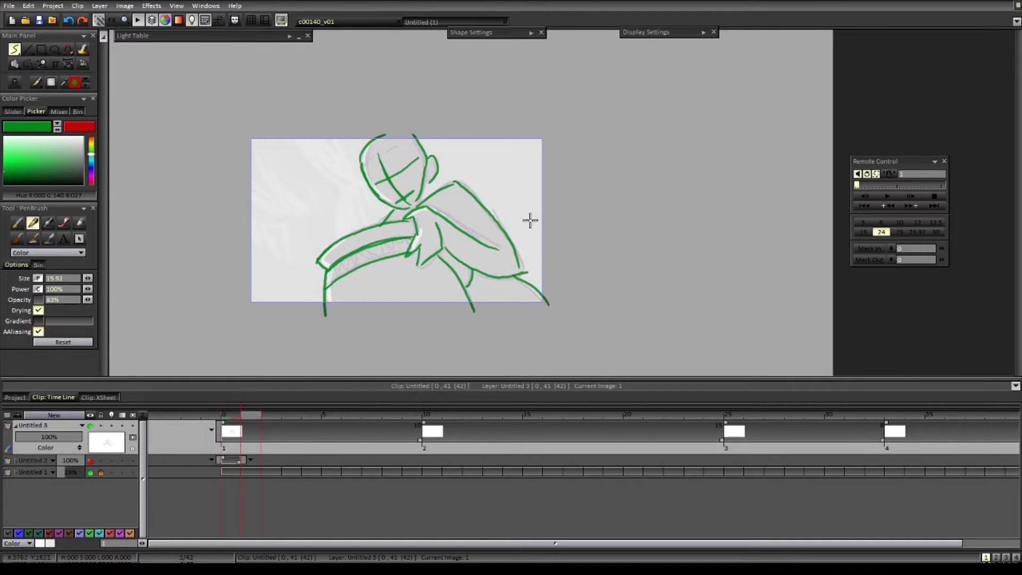
pyautogui.hotkey('ctrl', 'Right')
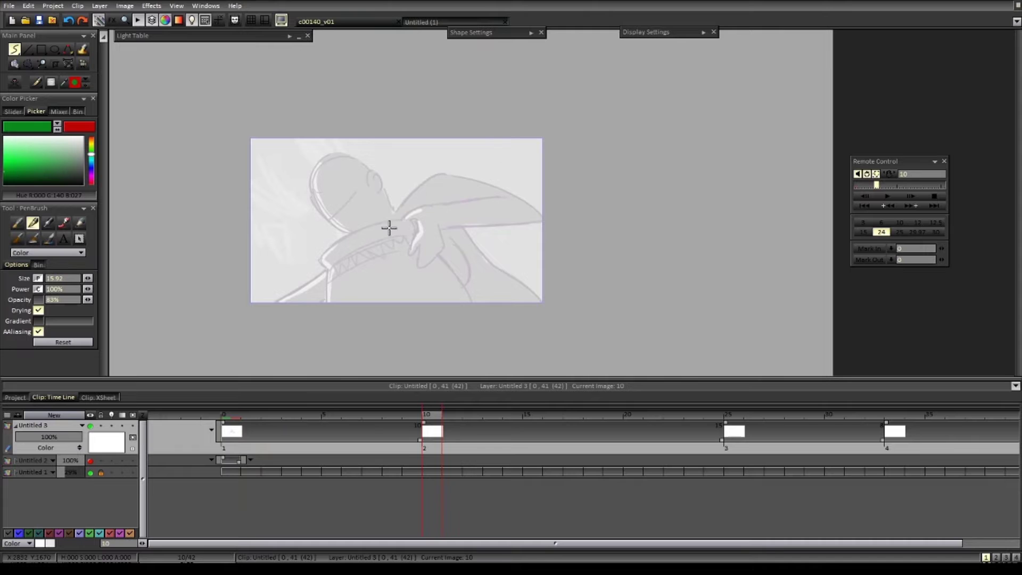
pyautogui.moveTo(320, 261)
pyautogui.mouseDown()
pyautogui.moveTo(415, 223)
pyautogui.moveTo(419, 232)
pyautogui.moveTo(333, 282)
pyautogui.moveTo(324, 307)
pyautogui.moveTo(273, 305)
pyautogui.mouseUp()
pyautogui.moveTo(346, 231)
pyautogui.mouseDown()
pyautogui.moveTo(316, 211)
pyautogui.moveTo(317, 168)
pyautogui.moveTo(346, 152)
pyautogui.moveTo(368, 174)
pyautogui.mouseUp()
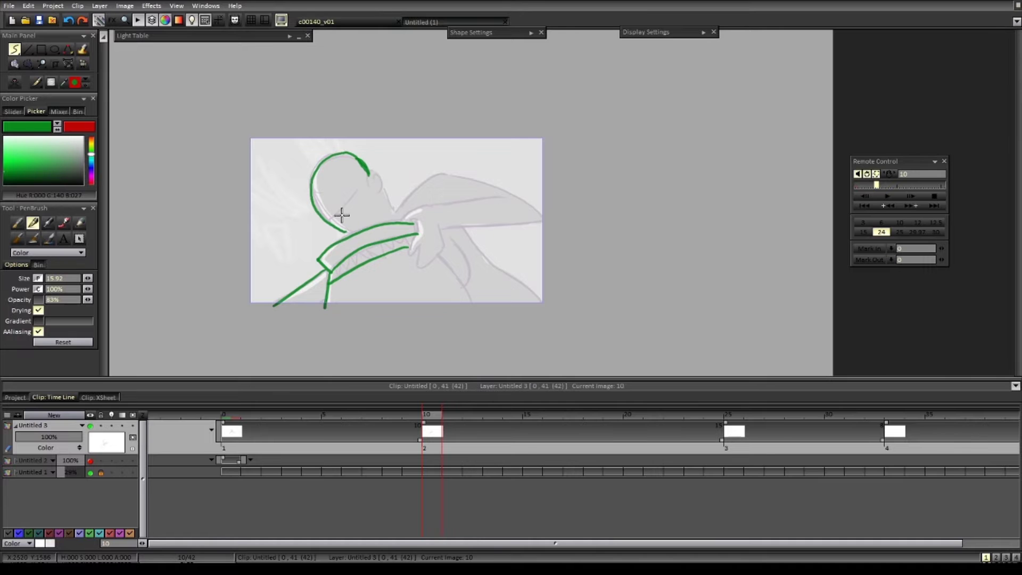
pyautogui.moveTo(328, 220)
pyautogui.mouseDown()
pyautogui.moveTo(358, 193)
pyautogui.moveTo(353, 230)
pyautogui.mouseUp()
pyautogui.moveTo(370, 184)
pyautogui.mouseDown()
pyautogui.moveTo(383, 175)
pyautogui.moveTo(380, 191)
pyautogui.moveTo(418, 260)
pyautogui.moveTo(434, 218)
pyautogui.moveTo(418, 209)
pyautogui.moveTo(506, 199)
pyautogui.mouseUp()
# - Compare the frame 10 drawing with its neighbour and trace its remaining arm, hand and lower body
pyautogui.press('Left')
pyautogui.press('Right')
pyautogui.press('Left')
pyautogui.press('Right')
pyautogui.moveTo(397, 211)
pyautogui.mouseDown()
pyautogui.moveTo(435, 175)
pyautogui.moveTo(508, 189)
pyautogui.moveTo(546, 223)
pyautogui.moveTo(437, 228)
pyautogui.moveTo(469, 235)
pyautogui.moveTo(481, 260)
pyautogui.moveTo(547, 296)
pyautogui.mouseUp()
pyautogui.moveTo(461, 241)
pyautogui.mouseDown()
pyautogui.moveTo(438, 256)
pyautogui.moveTo(472, 308)
pyautogui.mouseUp()
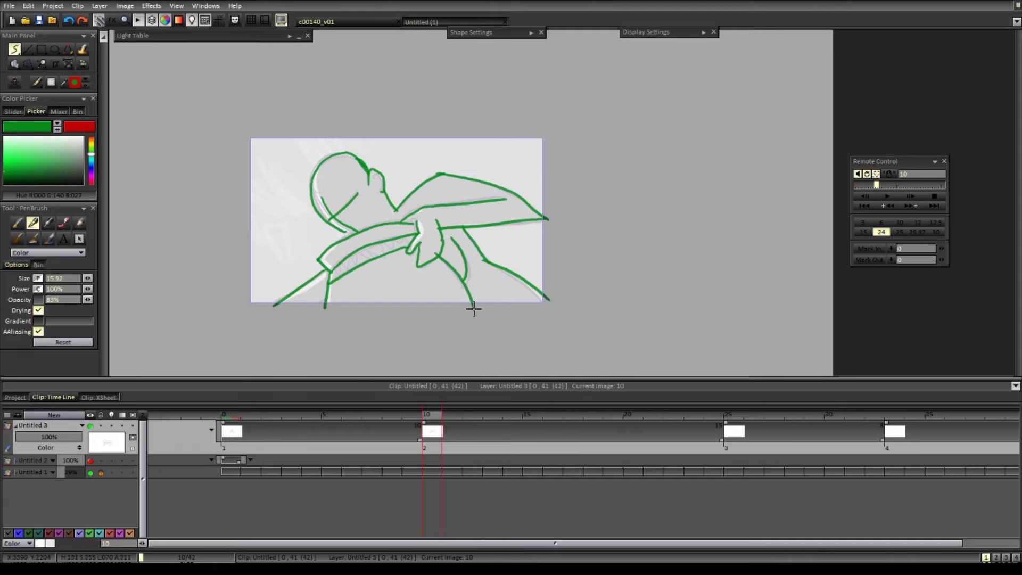
# - Go to the third drawing at frame 25 and trace the raised fist and forearm, the gripping hand and the curved band's edges
pyautogui.press('Home')
pyautogui.hotkey('ctrl', 'Right')
pyautogui.hotkey('ctrl', 'Right')
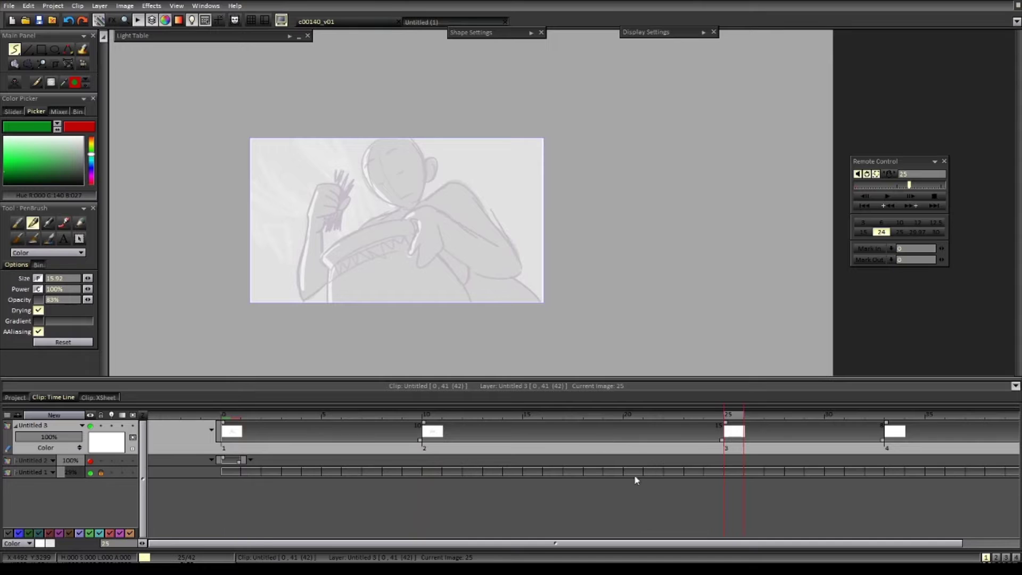
pyautogui.moveTo(629, 476); pyautogui.dragTo(435, 495)
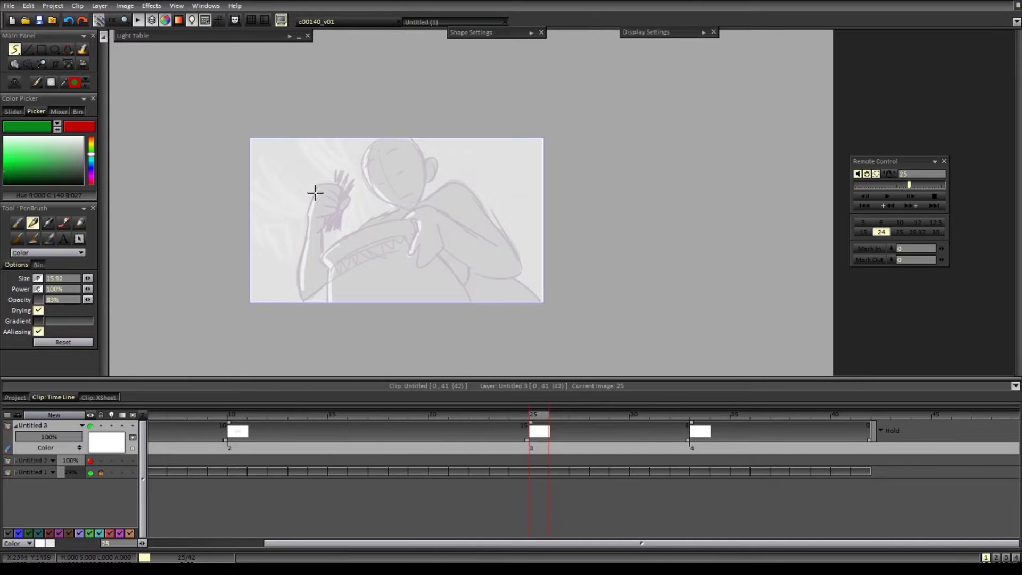
pyautogui.moveTo(313, 196)
pyautogui.mouseDown()
pyautogui.moveTo(339, 189)
pyautogui.moveTo(337, 211)
pyautogui.moveTo(318, 216)
pyautogui.mouseUp()
pyautogui.moveTo(321, 205); pyautogui.dragTo(337, 204)
pyautogui.moveTo(328, 188)
pyautogui.mouseDown()
pyautogui.moveTo(344, 212)
pyautogui.moveTo(303, 228)
pyautogui.moveTo(323, 251)
pyautogui.moveTo(296, 293)
pyautogui.moveTo(410, 221)
pyautogui.moveTo(401, 217)
pyautogui.moveTo(433, 208)
pyautogui.moveTo(500, 249)
pyautogui.mouseUp()
pyautogui.moveTo(435, 223)
pyautogui.mouseDown()
pyautogui.moveTo(419, 263)
pyautogui.moveTo(404, 240)
pyautogui.moveTo(384, 255)
pyautogui.mouseUp()
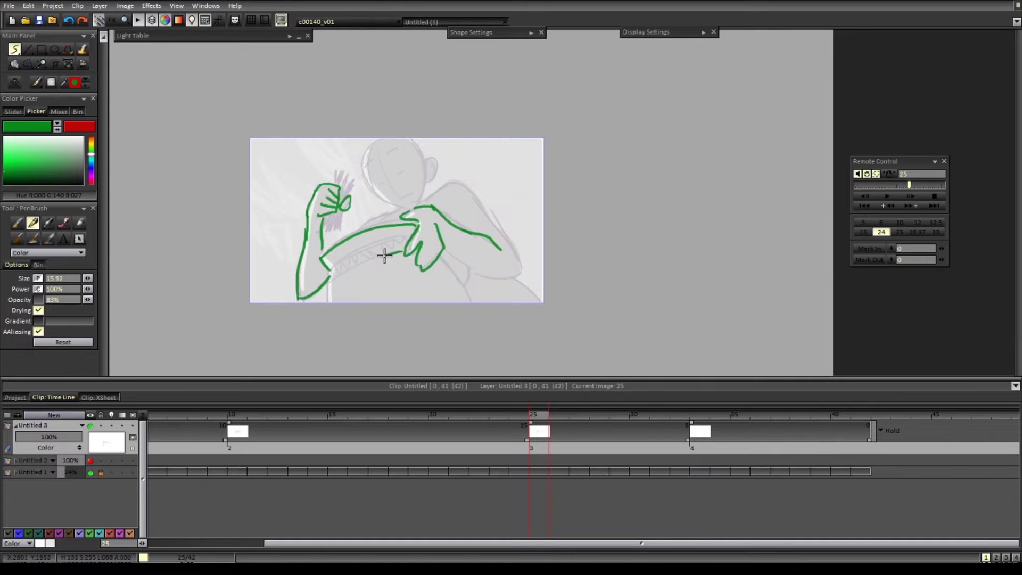
# - Finish the frame 25 drawing with the torso sides, shoulder and elbow, head outline and face guidelines
pyautogui.moveTo(330, 274)
pyautogui.mouseDown()
pyautogui.moveTo(395, 242)
pyautogui.moveTo(326, 321)
pyautogui.mouseUp()
pyautogui.moveTo(439, 250); pyautogui.dragTo(473, 313)
pyautogui.moveTo(467, 266)
pyautogui.mouseDown()
pyautogui.moveTo(468, 285)
pyautogui.moveTo(544, 307)
pyautogui.mouseUp()
pyautogui.moveTo(460, 183)
pyautogui.mouseDown()
pyautogui.moveTo(513, 267)
pyautogui.moveTo(441, 245)
pyautogui.moveTo(486, 262)
pyautogui.mouseUp()
pyautogui.moveTo(422, 201)
pyautogui.mouseDown()
pyautogui.moveTo(469, 191)
pyautogui.moveTo(370, 218)
pyautogui.moveTo(419, 201)
pyautogui.moveTo(402, 130)
pyautogui.moveTo(355, 159)
pyautogui.moveTo(375, 197)
pyautogui.moveTo(419, 212)
pyautogui.mouseUp()
pyautogui.moveTo(410, 202); pyautogui.dragTo(374, 145)
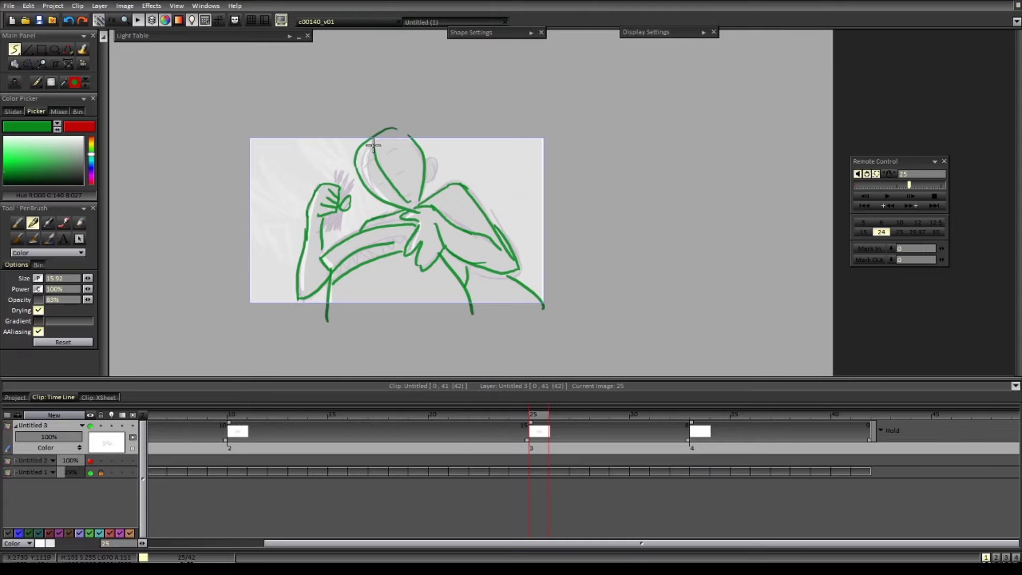
pyautogui.moveTo(370, 187)
pyautogui.mouseDown()
pyautogui.moveTo(407, 166)
pyautogui.moveTo(397, 151)
pyautogui.mouseUp()
pyautogui.moveTo(398, 204); pyautogui.dragTo(424, 184)
# - Check the frame 10 drawing, then trace the head, ear, face guidelines and far shoulder on the fourth drawing at frame 33
pyautogui.hotkey('ctrl', 'Left')
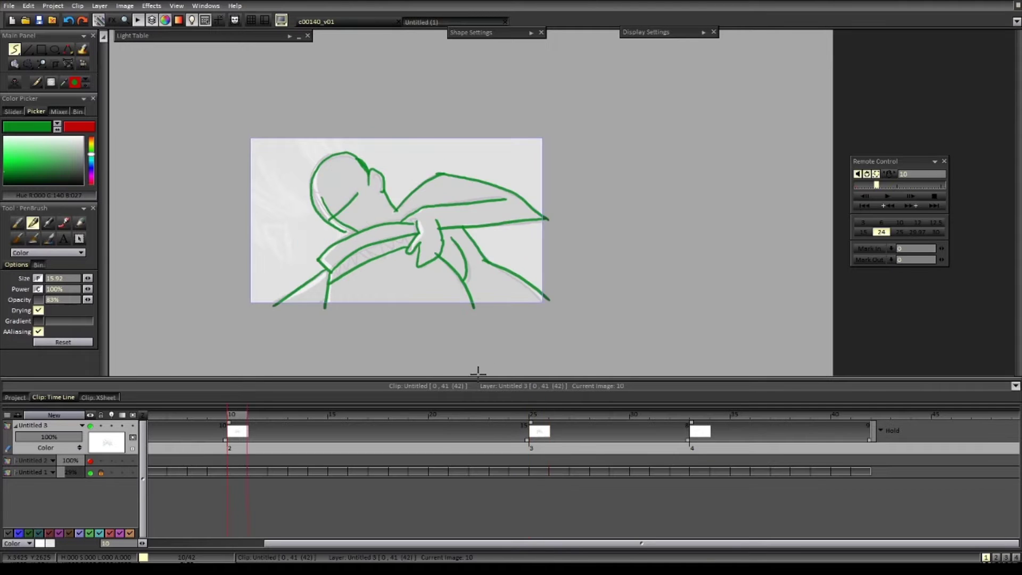
pyautogui.hotkey('ctrl', 'Right')
pyautogui.hotkey('ctrl', 'Right')
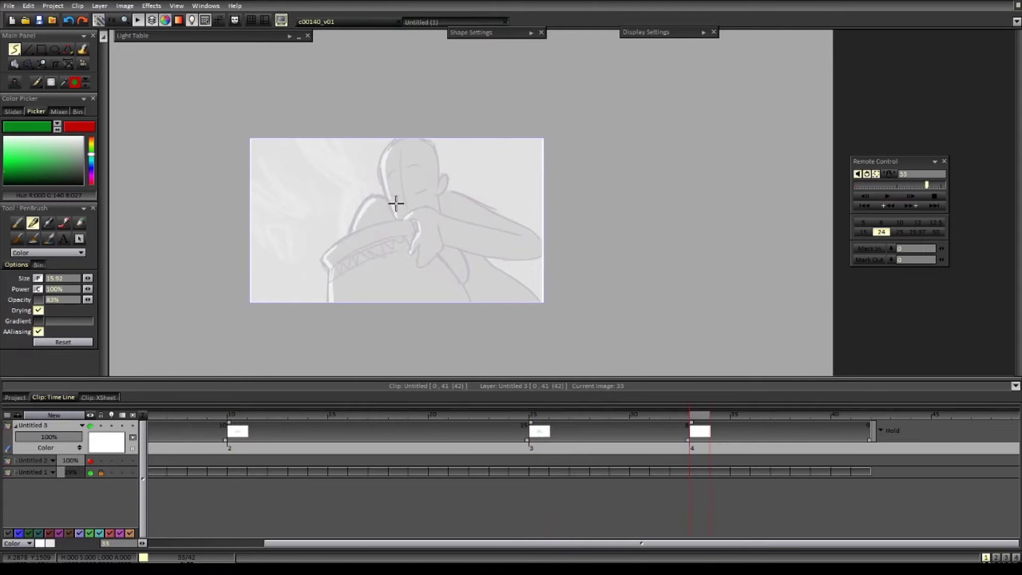
pyautogui.moveTo(394, 214)
pyautogui.mouseDown()
pyautogui.moveTo(380, 167)
pyautogui.moveTo(419, 136)
pyautogui.moveTo(433, 148)
pyautogui.moveTo(437, 189)
pyautogui.moveTo(443, 169)
pyautogui.moveTo(437, 210)
pyautogui.mouseUp()
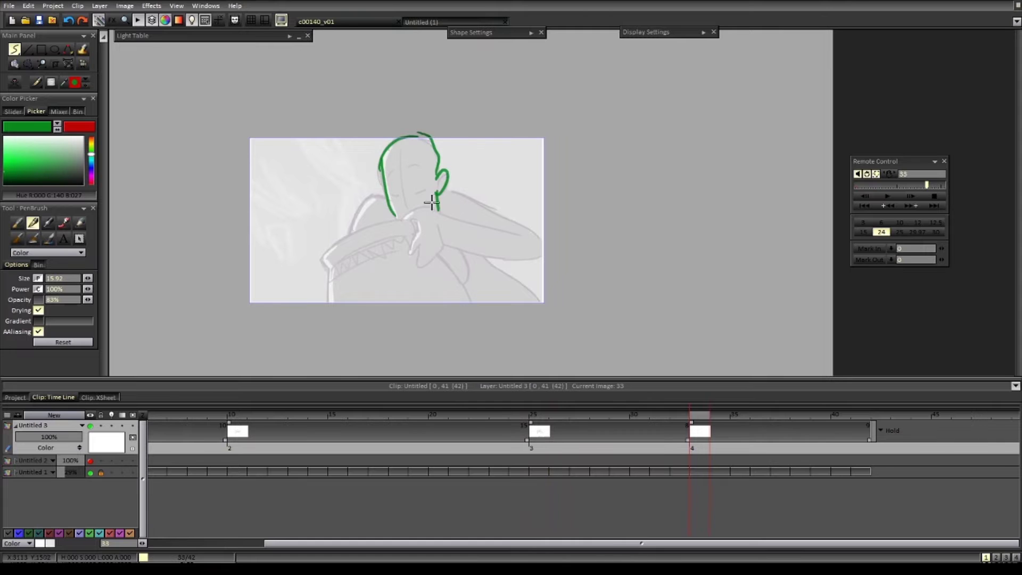
pyautogui.moveTo(403, 152); pyautogui.dragTo(404, 213)
pyautogui.moveTo(386, 170)
pyautogui.mouseDown()
pyautogui.moveTo(401, 168)
pyautogui.moveTo(418, 197)
pyautogui.moveTo(349, 237)
pyautogui.mouseUp()
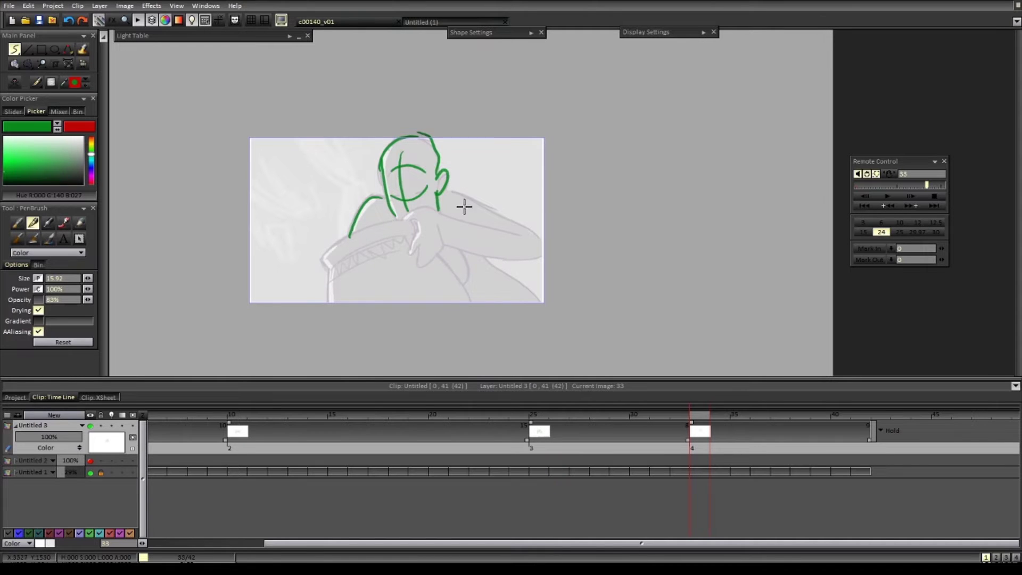
# - Complete the frame 33 drawing with the near shoulder, arm, hand, lower body and curved band
pyautogui.moveTo(442, 189)
pyautogui.mouseDown()
pyautogui.moveTo(526, 225)
pyautogui.moveTo(554, 255)
pyautogui.mouseUp()
pyautogui.moveTo(542, 257); pyautogui.dragTo(442, 247)
pyautogui.moveTo(436, 227)
pyautogui.mouseDown()
pyautogui.moveTo(433, 255)
pyautogui.moveTo(406, 255)
pyautogui.moveTo(423, 223)
pyautogui.moveTo(442, 215)
pyautogui.moveTo(522, 237)
pyautogui.moveTo(555, 314)
pyautogui.mouseUp()
pyautogui.moveTo(441, 250); pyautogui.dragTo(467, 308)
pyautogui.moveTo(412, 239)
pyautogui.mouseDown()
pyautogui.moveTo(330, 275)
pyautogui.moveTo(317, 254)
pyautogui.moveTo(324, 318)
pyautogui.mouseUp()
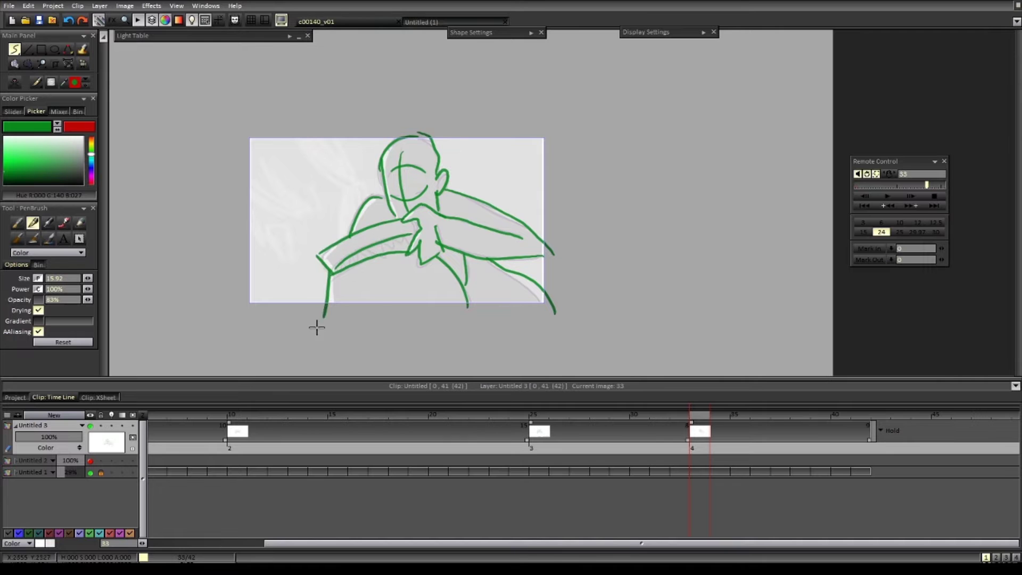
# - Flip through the key drawings and hide the reference layer Untitled 1 to view the green poses alone
pyautogui.press('Left')
pyautogui.press('Left')
pyautogui.press('Left')
pyautogui.press('Right')
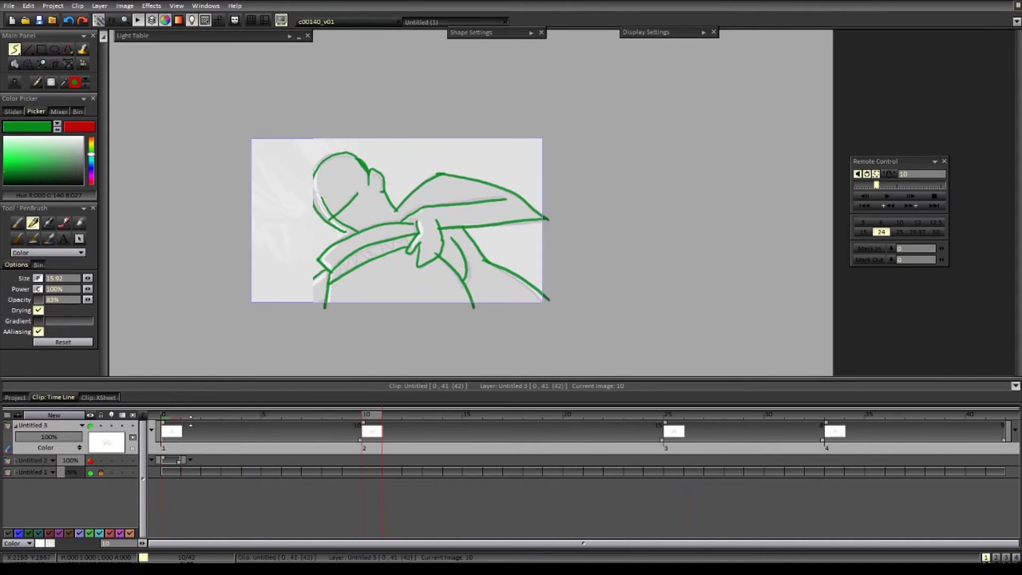
pyautogui.click(91, 473)
pyautogui.click(90, 473)
pyautogui.press('Left')
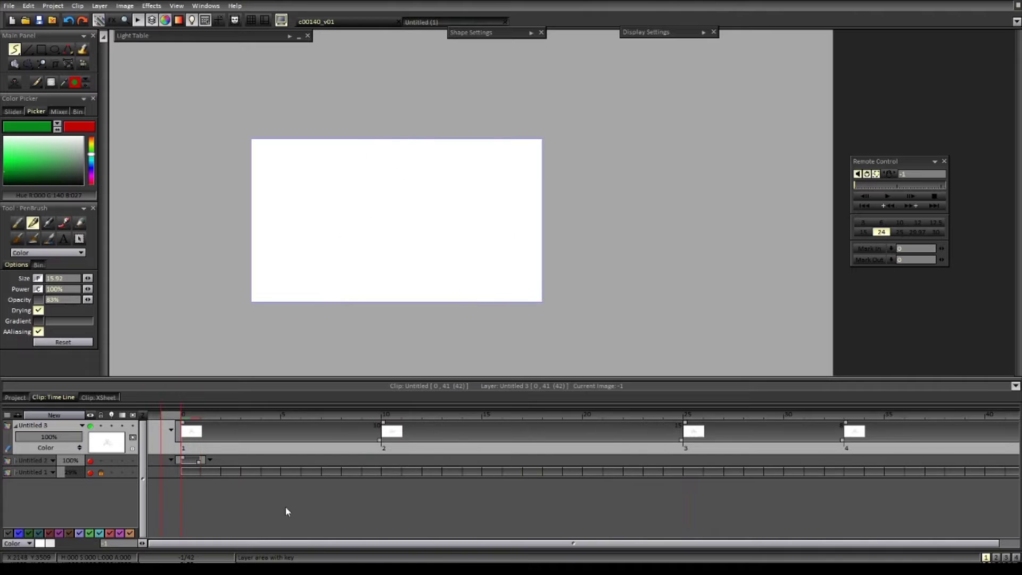
pyautogui.press('Right')
pyautogui.press('Right')
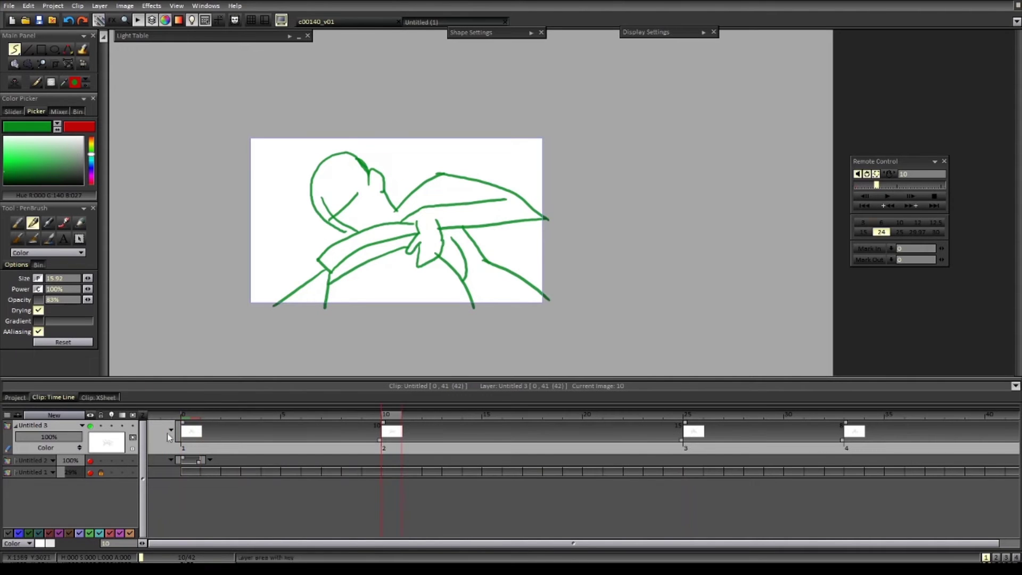
# - Create a new animation layer named GREY and flood-fill its drawing with neutral grey
pyautogui.click(53, 415)
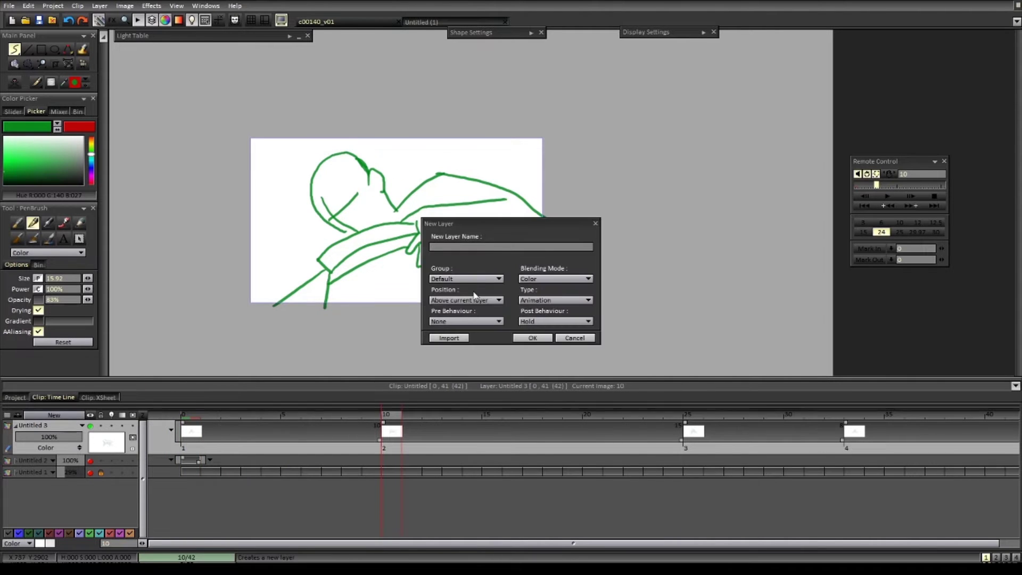
pyautogui.press('Return')
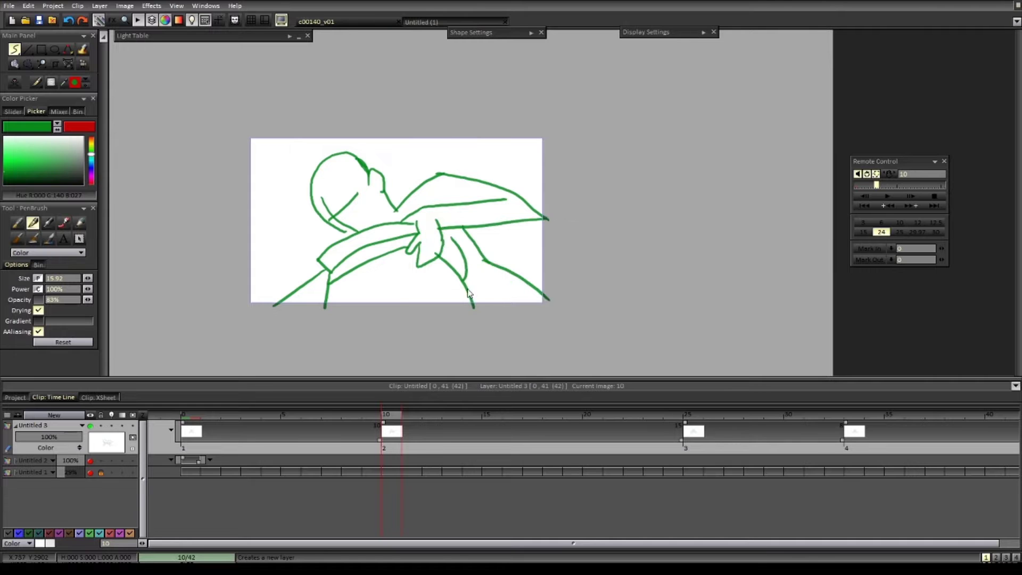
pyautogui.click(82, 49)
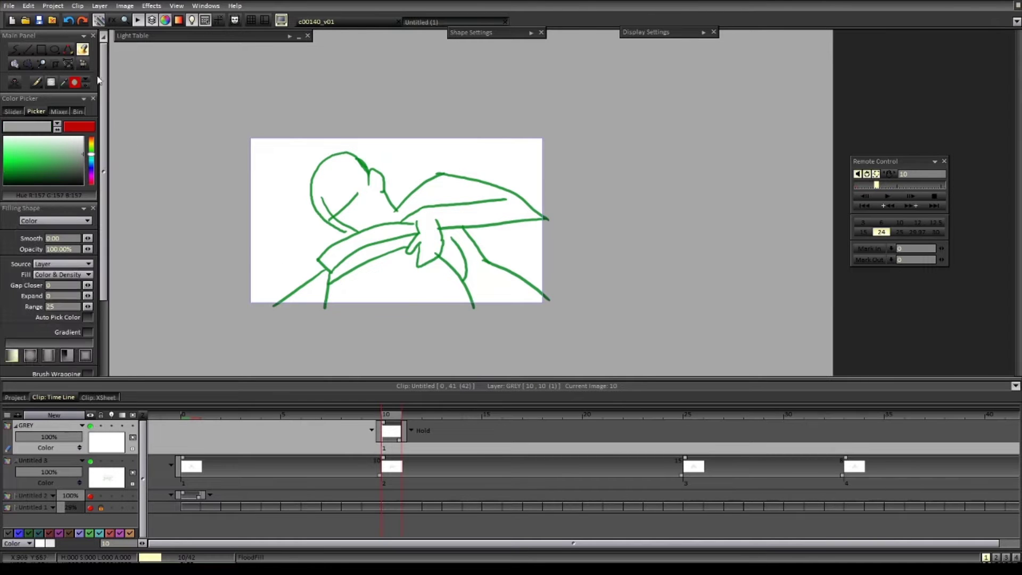
pyautogui.click(363, 321)
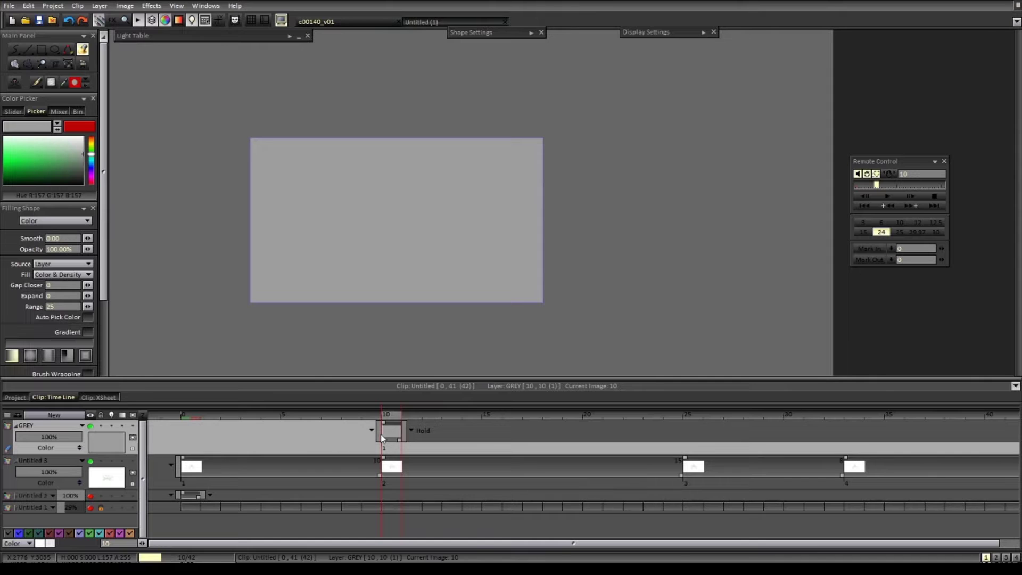
# - Shift the GREY layer's single drawing to frame 0 and place the layer beneath all the others
pyautogui.moveTo(379, 440); pyautogui.dragTo(173, 442)
pyautogui.click(525, 329)
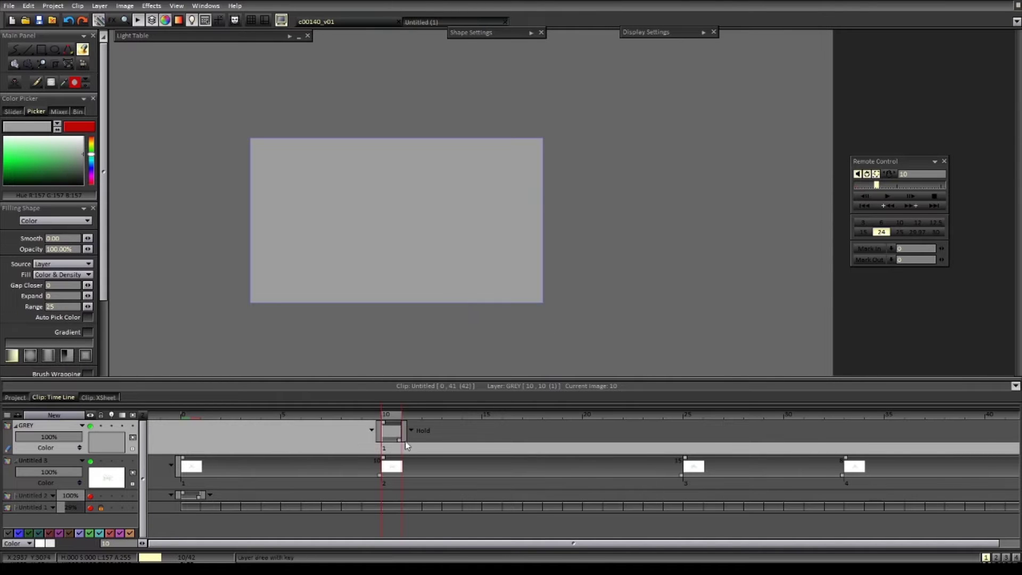
pyautogui.moveTo(404, 442); pyautogui.dragTo(204, 442)
pyautogui.moveTo(32, 425); pyautogui.dragTo(116, 516)
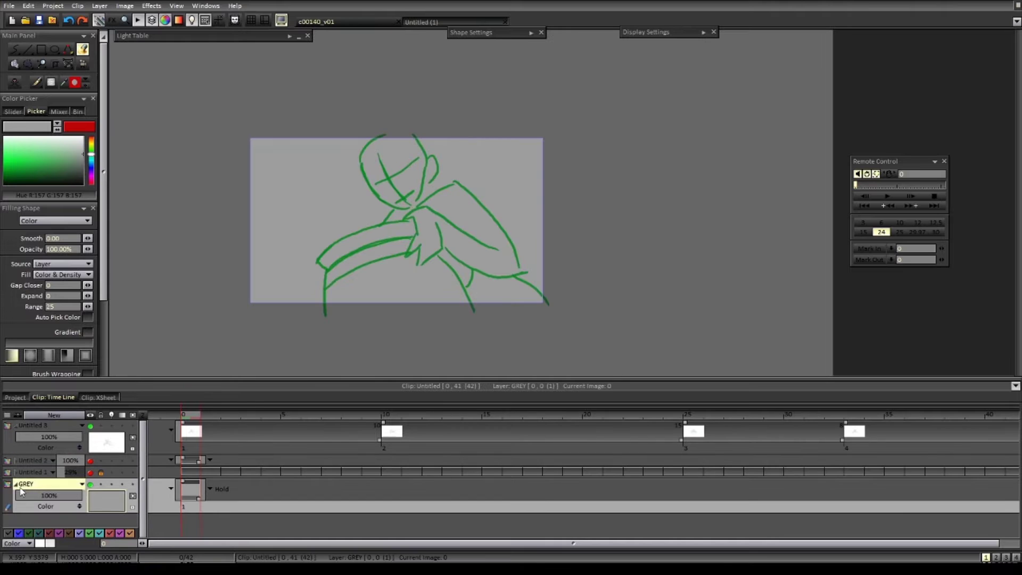
# - Collapse the GREY layer and assign it to the Orange colour group
pyautogui.click(16, 484)
pyautogui.click(8, 484)
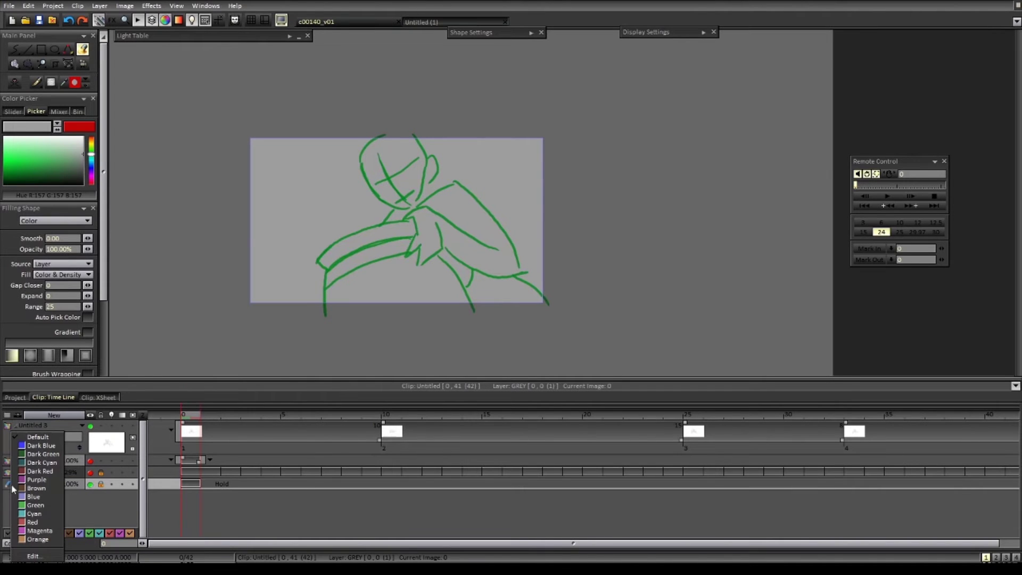
pyautogui.click(43, 539)
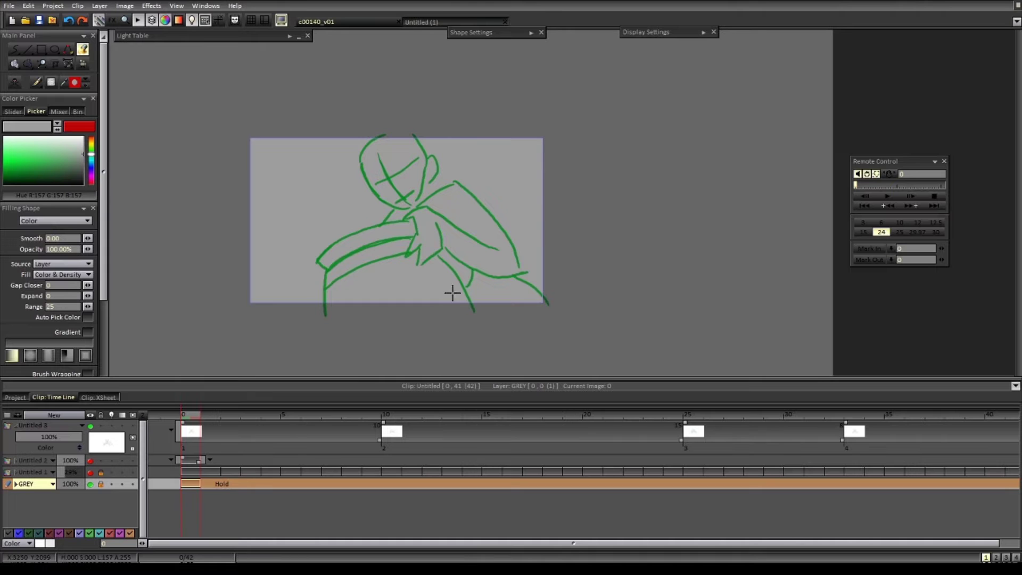
# - Lower the GREY layer's opacity to 55% and lock the layer
pyautogui.click(72, 485)
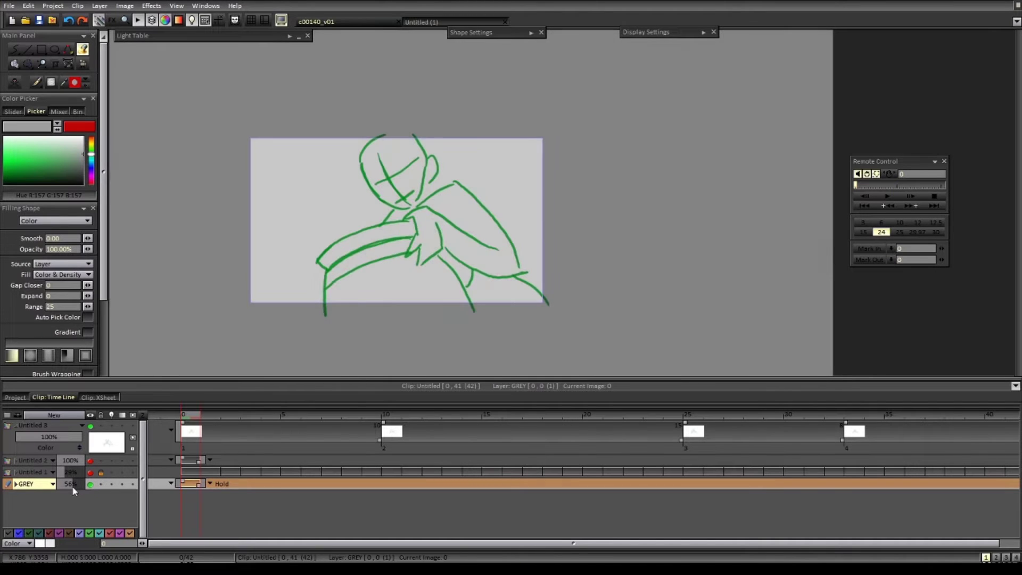
pyautogui.click(90, 484)
pyautogui.click(90, 484)
pyautogui.click(101, 485)
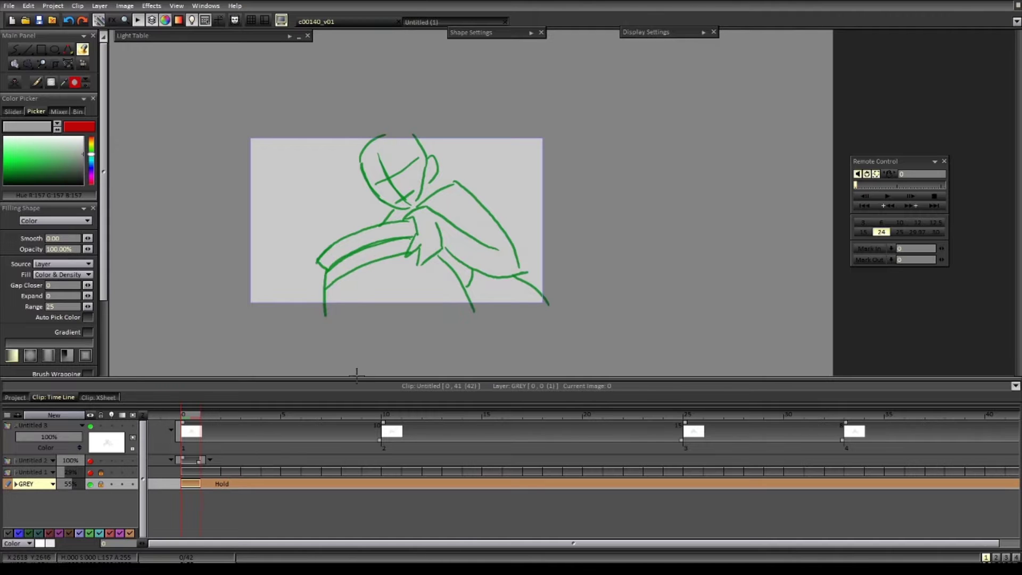
# - Return to layer Untitled 3 with a dark green PenBrush, undoing a stray fill, and retrace the hand's edge on frame 0
pyautogui.click(43, 425)
pyautogui.moveTo(54, 164); pyautogui.dragTo(3, 179)
pyautogui.click(450, 257)
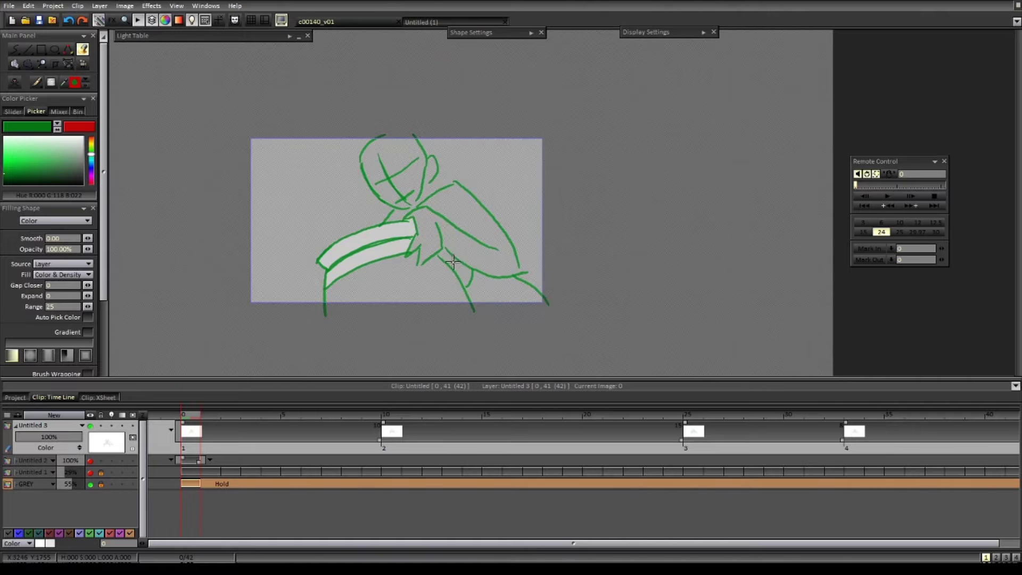
pyautogui.hotkey('ctrl', 'z')
pyautogui.press('d')
pyautogui.moveTo(443, 230); pyautogui.dragTo(443, 266)
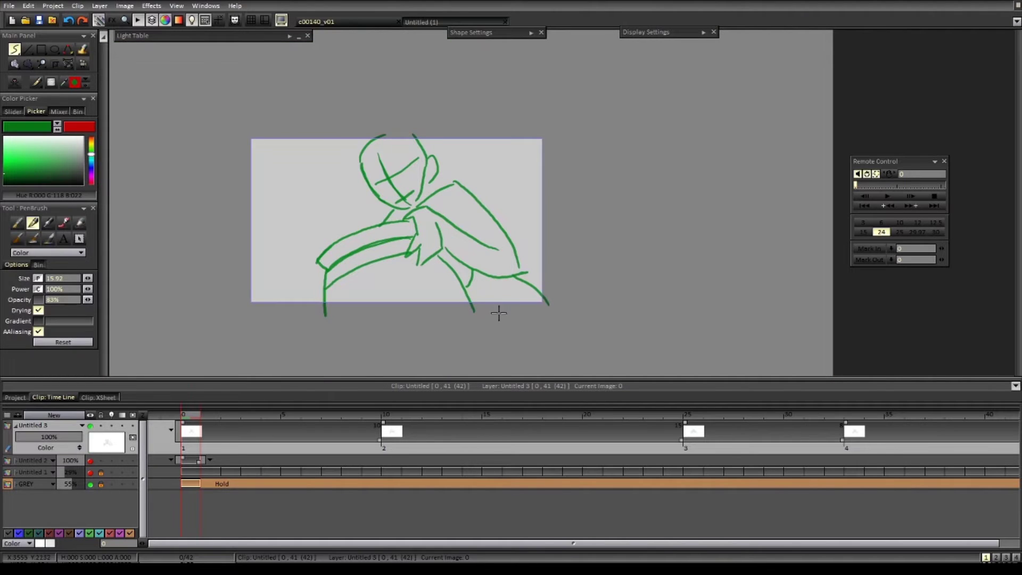
# - Step around frame 0 and toggle the visibility of layers Untitled 2 and Untitled 1 to check what they contain
pyautogui.press('Right')
pyautogui.press('Left')
pyautogui.press('Left')
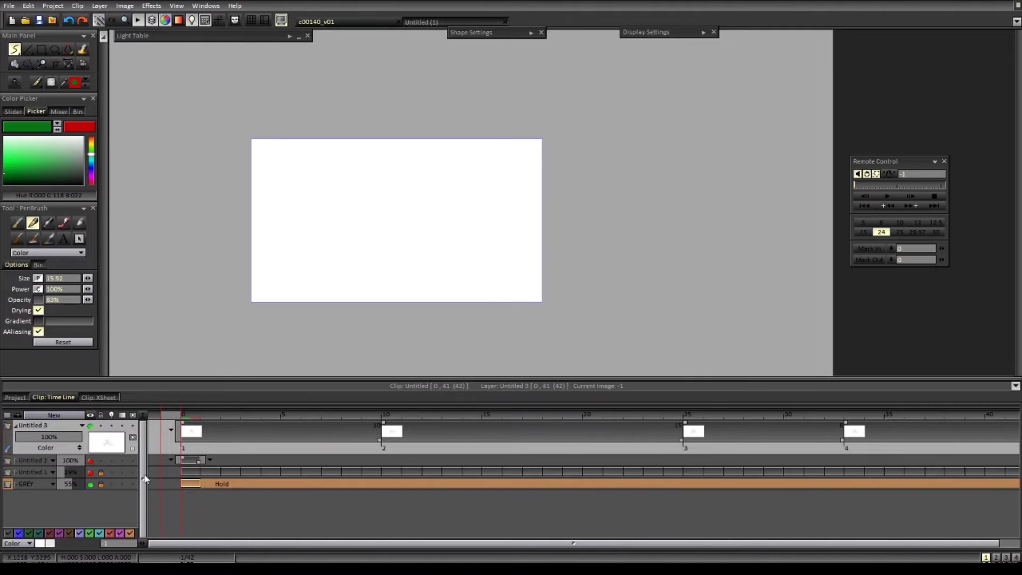
pyautogui.click(91, 461)
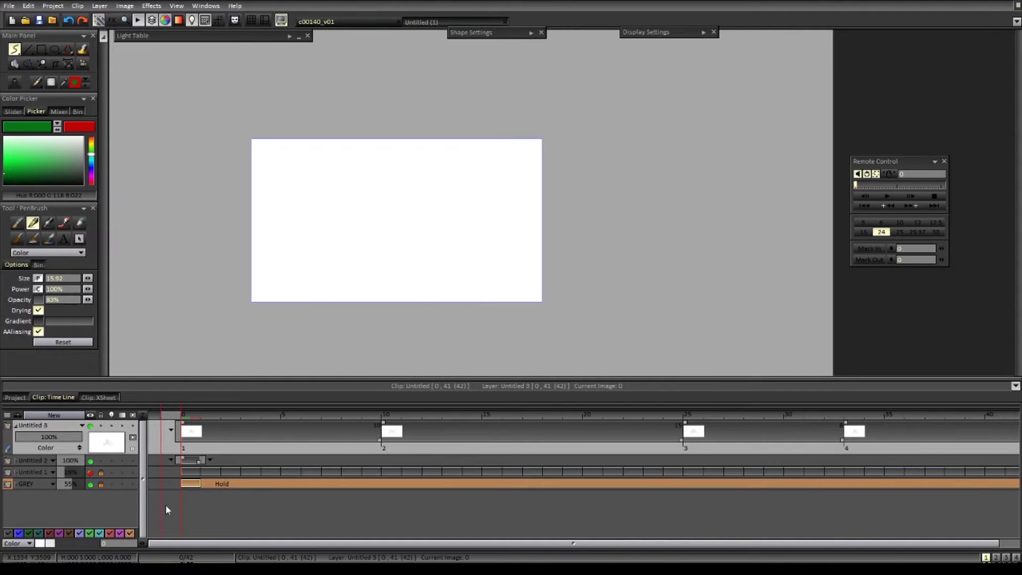
pyautogui.press('Right')
pyautogui.click(91, 461)
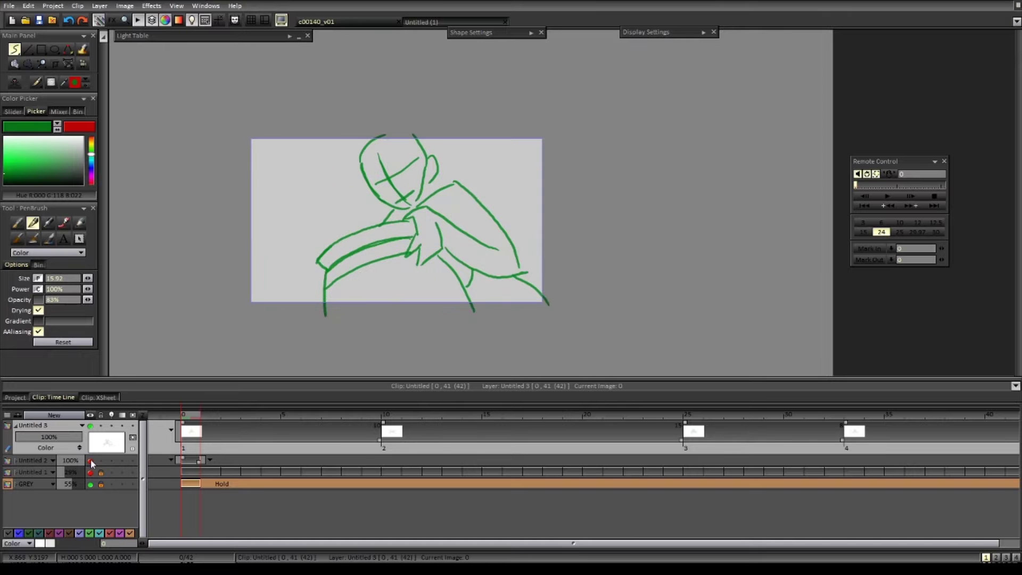
pyautogui.click(90, 472)
pyautogui.click(90, 473)
# - Delete the layer Untitled 1 from the timeline
pyautogui.rightClick(51, 474)
pyautogui.moveTo(80, 454)
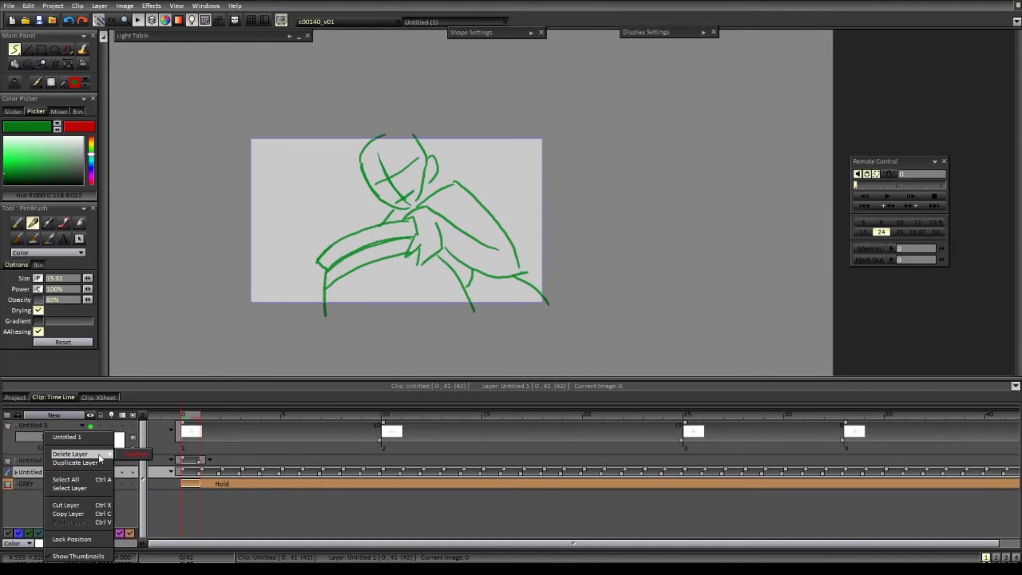
pyautogui.click(140, 456)
pyautogui.press('Left')
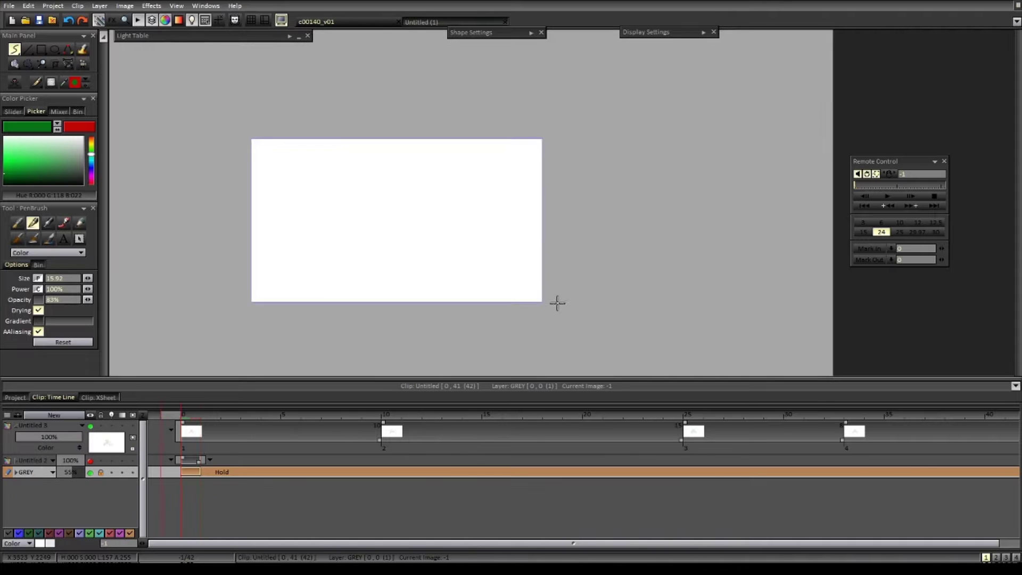
pyautogui.press('Right')
# - Set layer Untitled 3's behaviour after its final frame to None
pyautogui.click(105, 442)
pyautogui.hotkey('ctrl', 'Right')
pyautogui.hotkey('ctrl', 'Right')
pyautogui.hotkey('ctrl', 'Right')
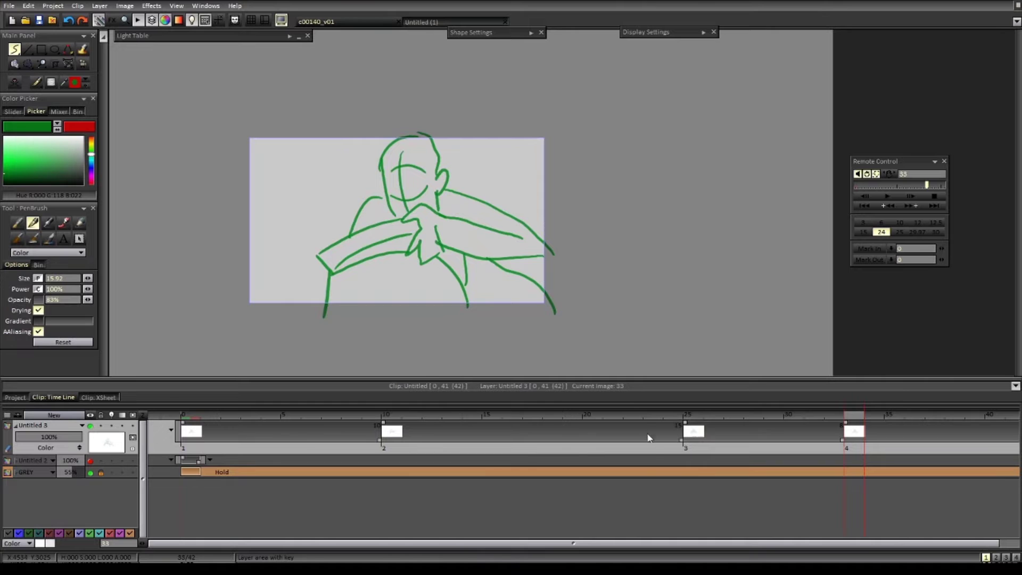
pyautogui.scroll(-4, 648, 438)
pyautogui.click(716, 430)
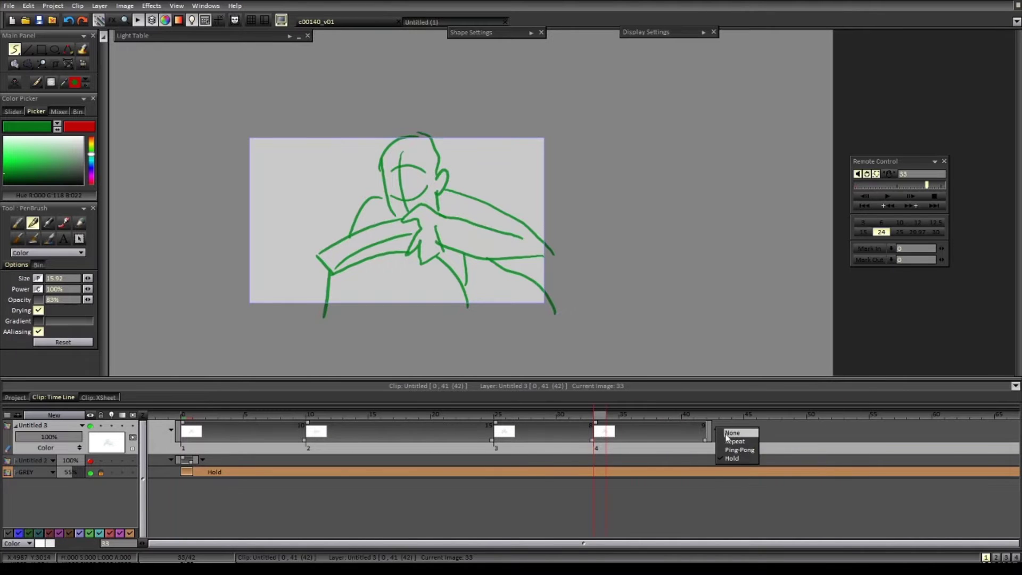
pyautogui.click(728, 433)
# - Flip repeatedly through the four key poses on Untitled 3 to examine their flow, scrubbing to the final frame
pyautogui.press('Left')
pyautogui.press('Left')
pyautogui.press('Left')
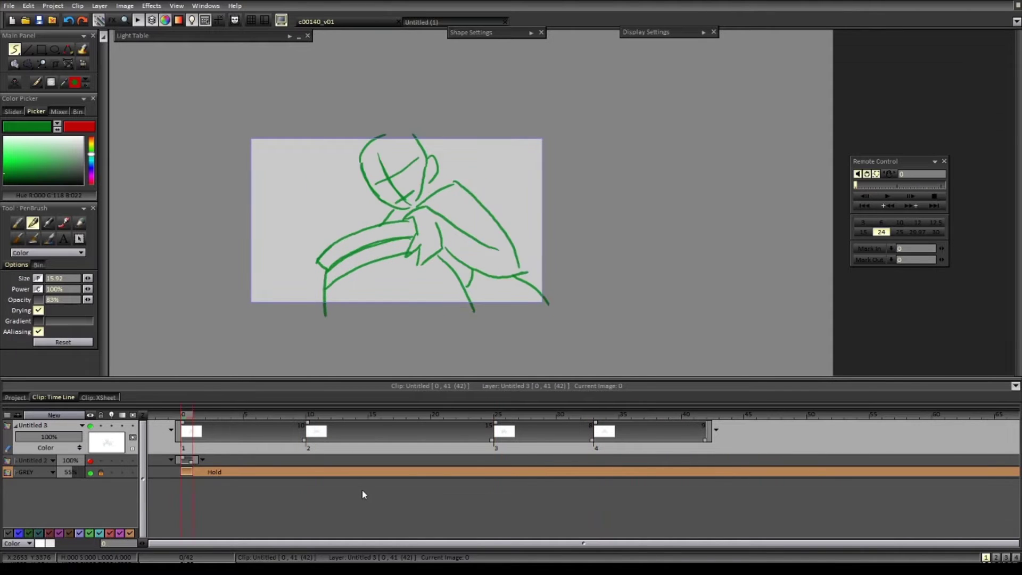
pyautogui.press('Right')
pyautogui.press('Right')
pyautogui.press('Right')
pyautogui.press('Left')
pyautogui.press('Left')
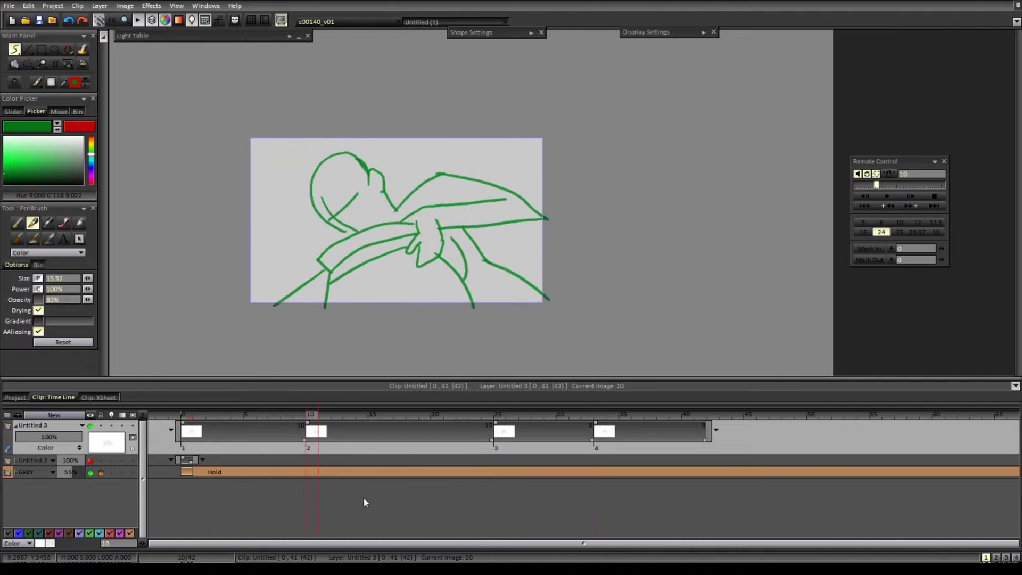
pyautogui.press('Left')
pyautogui.press('Right')
pyautogui.press('Right')
pyautogui.press('Right')
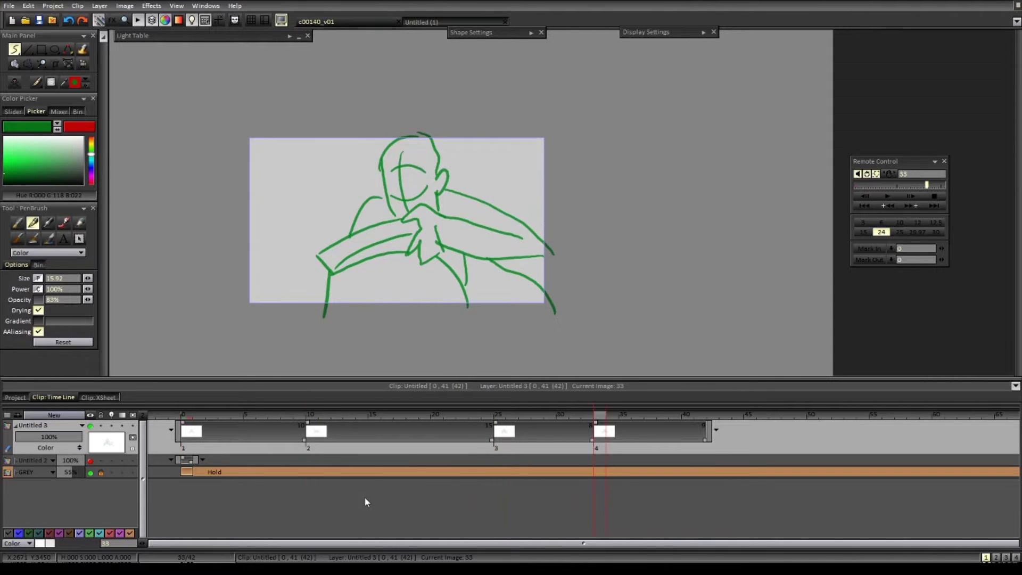
pyautogui.press('Left')
pyautogui.press('Left')
pyautogui.press('Left')
pyautogui.press('Right')
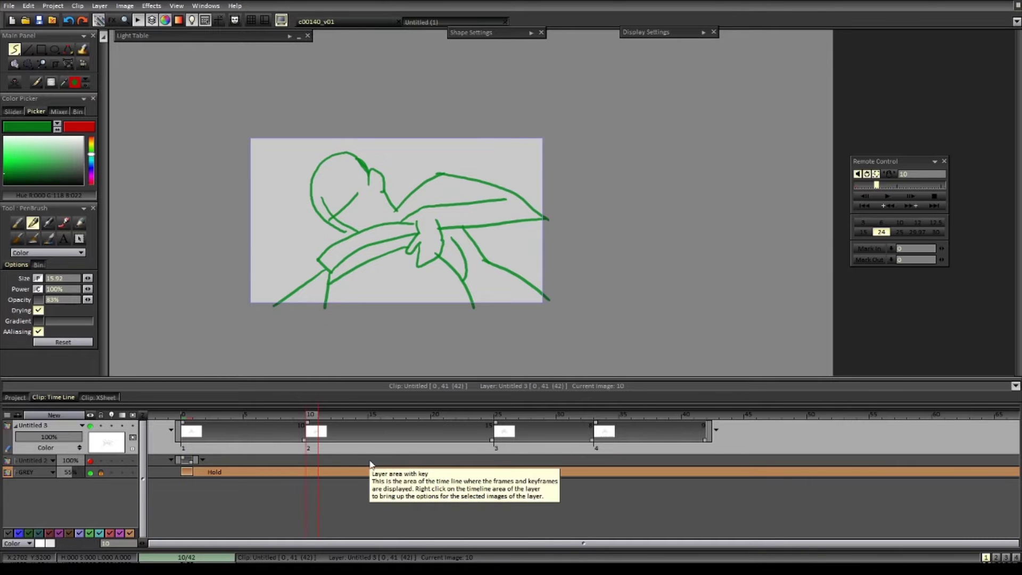
pyautogui.press('Left')
pyautogui.press('Right')
pyautogui.press('Right')
pyautogui.press('Right')
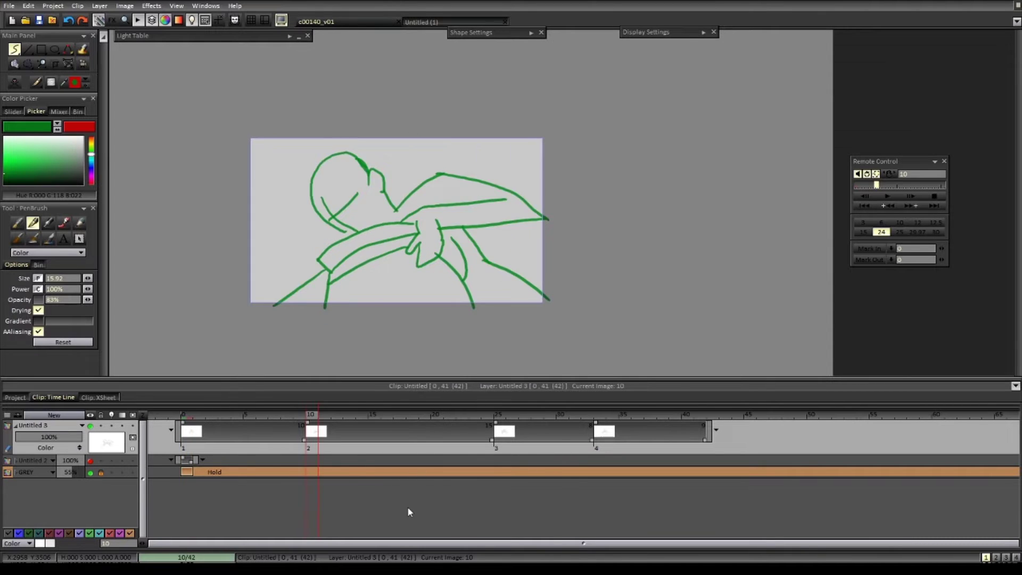
pyautogui.press('Left')
pyautogui.press('Left')
pyautogui.press('Left')
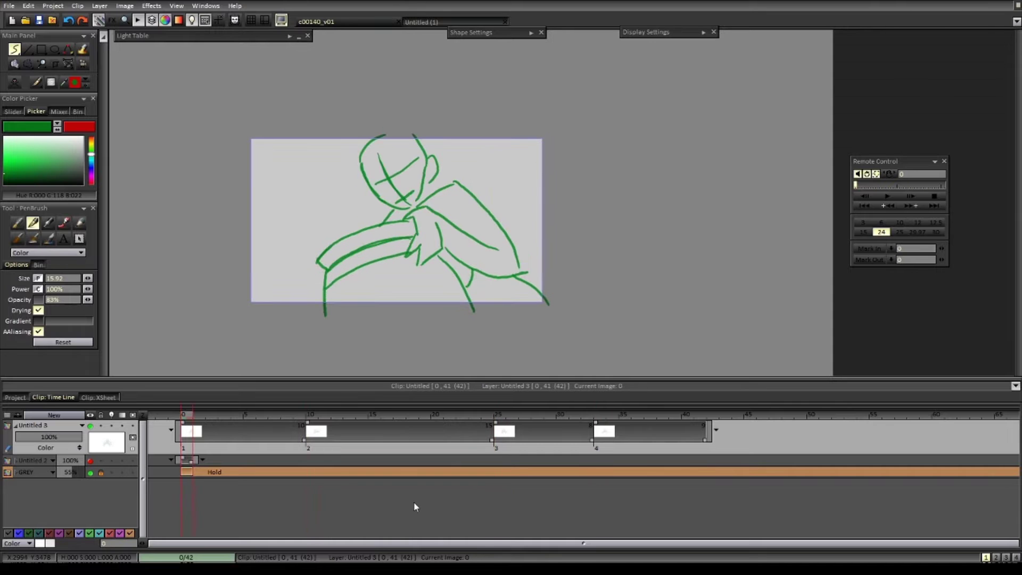
pyautogui.moveTo(420, 415); pyautogui.dragTo(695, 415)
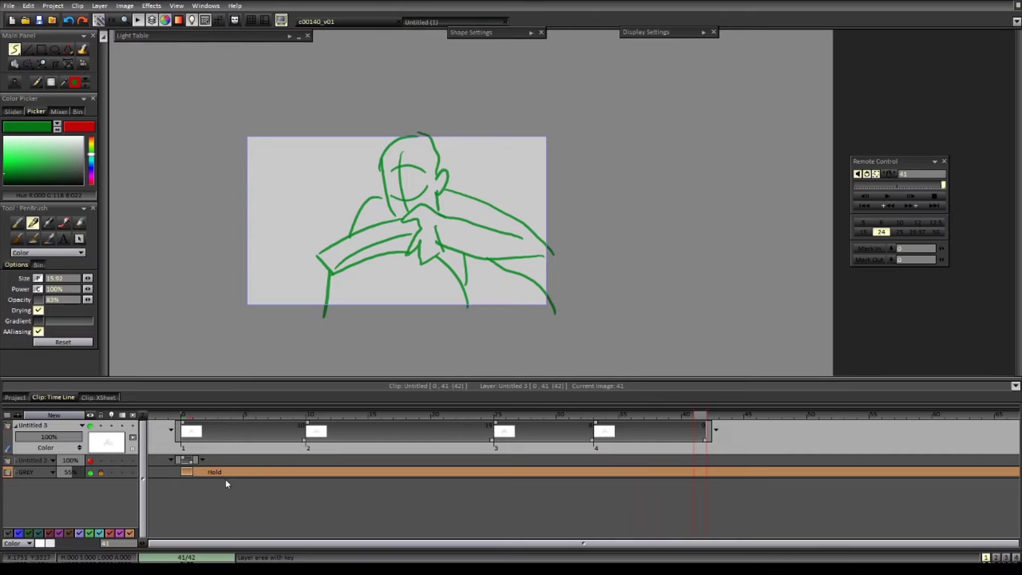
# - Show layer Untitled 2 on frame 0 and copy its whole thumbnail grid as a custom brush with Cut Brush
pyautogui.click(90, 461)
pyautogui.click(193, 414)
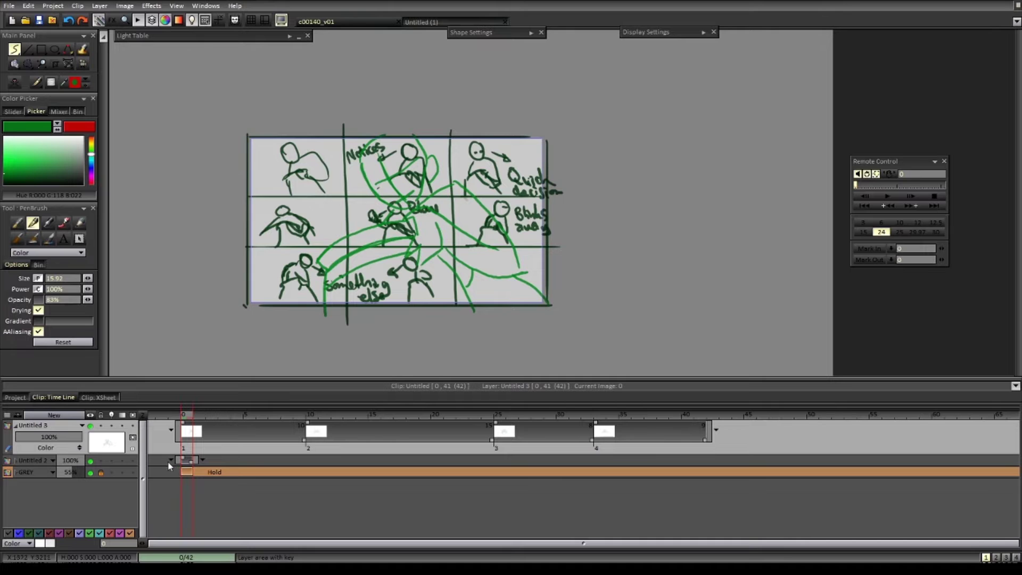
pyautogui.click(51, 463)
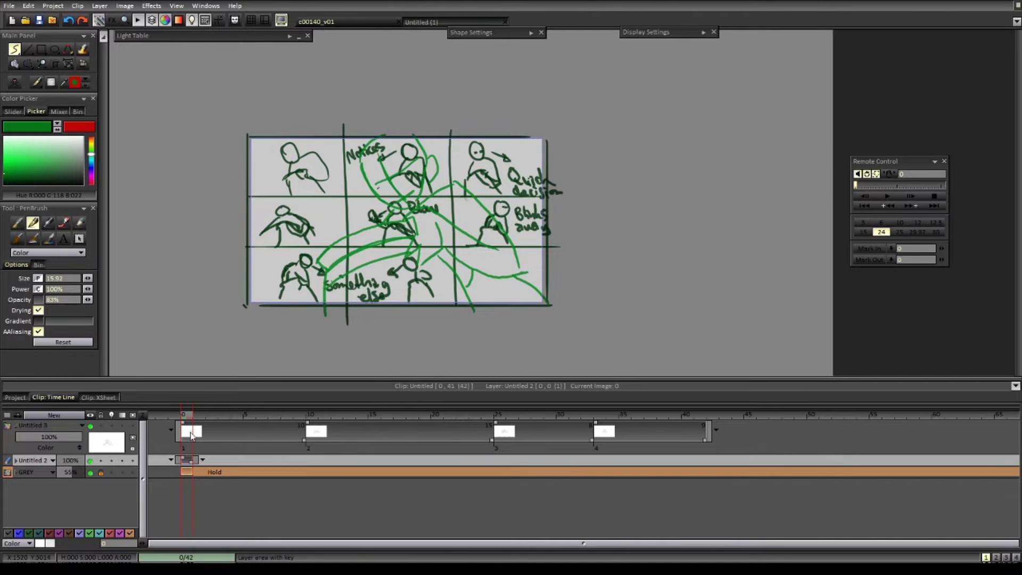
pyautogui.click(16, 64)
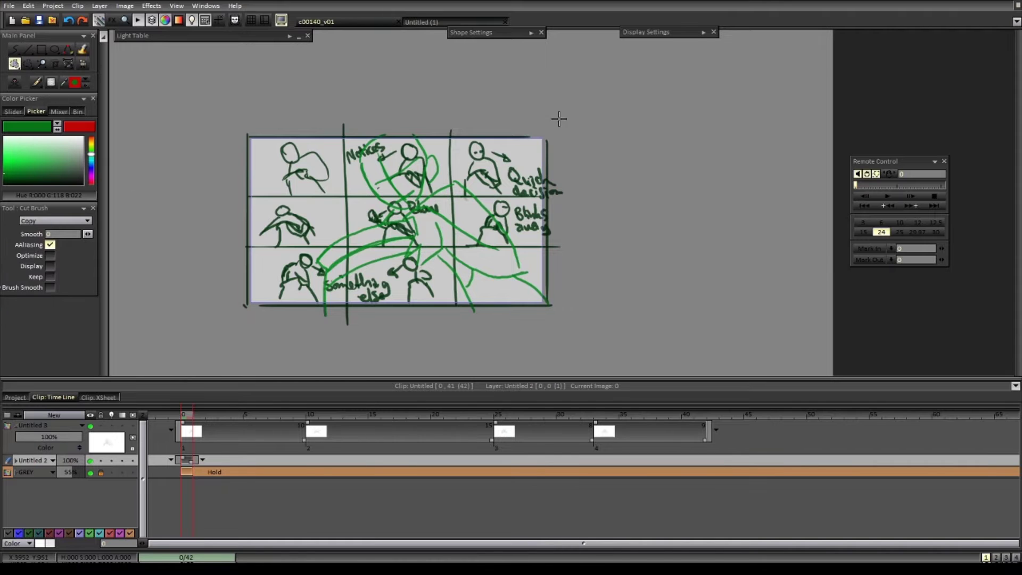
pyautogui.moveTo(558, 118)
pyautogui.mouseDown()
pyautogui.moveTo(318, 95)
pyautogui.moveTo(204, 197)
pyautogui.moveTo(341, 333)
pyautogui.moveTo(574, 309)
pyautogui.moveTo(586, 141)
pyautogui.moveTo(526, 115)
pyautogui.moveTo(553, 117)
pyautogui.mouseUp()
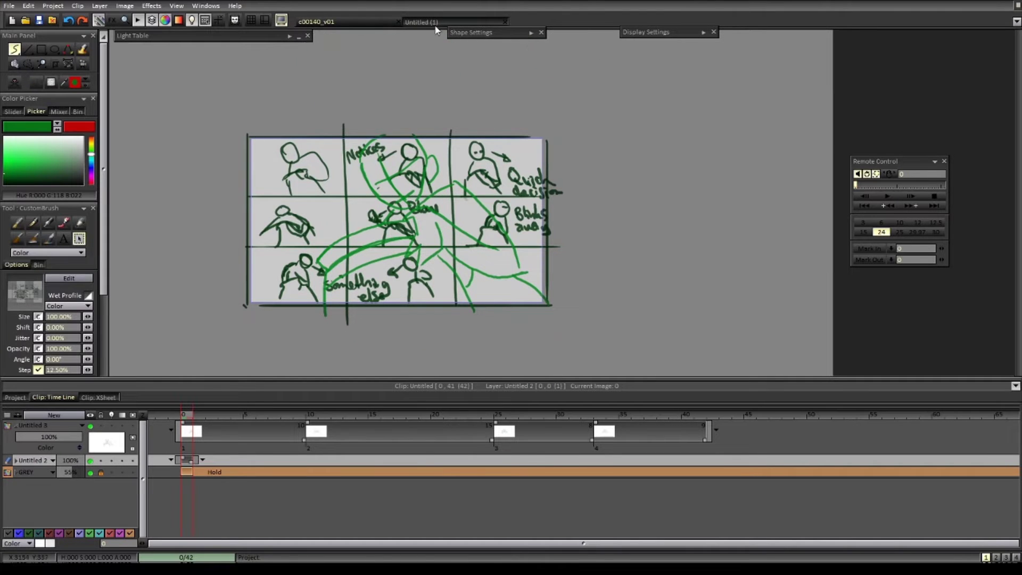
# - Stamp the thumbnail grid into project Untitled (1), enlarge it with Transform to fill most of the canvas, and return to c00140_v01
pyautogui.click(429, 23)
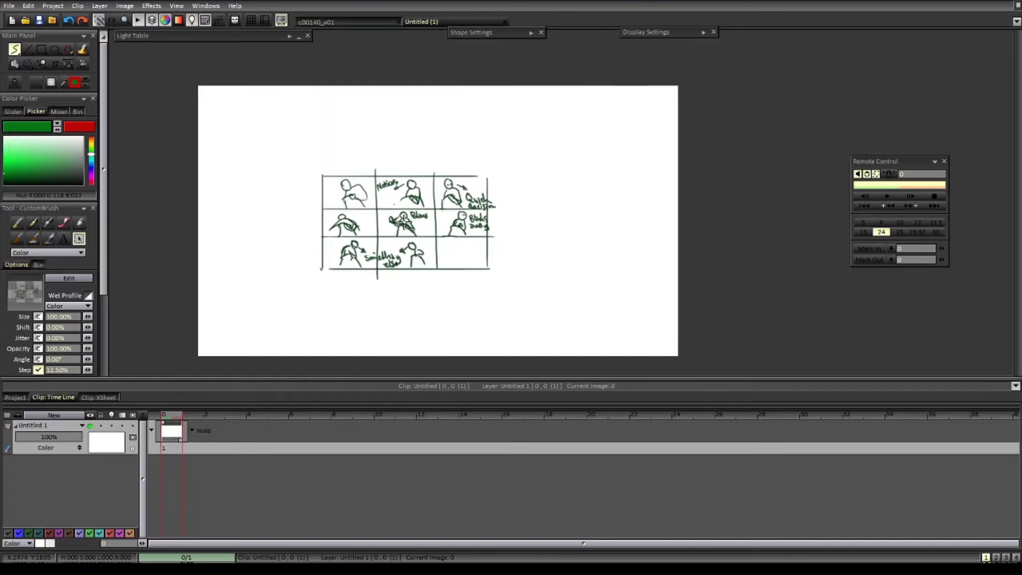
pyautogui.hotkey('ctrl', 't')
pyautogui.moveTo(496, 284); pyautogui.dragTo(585, 322)
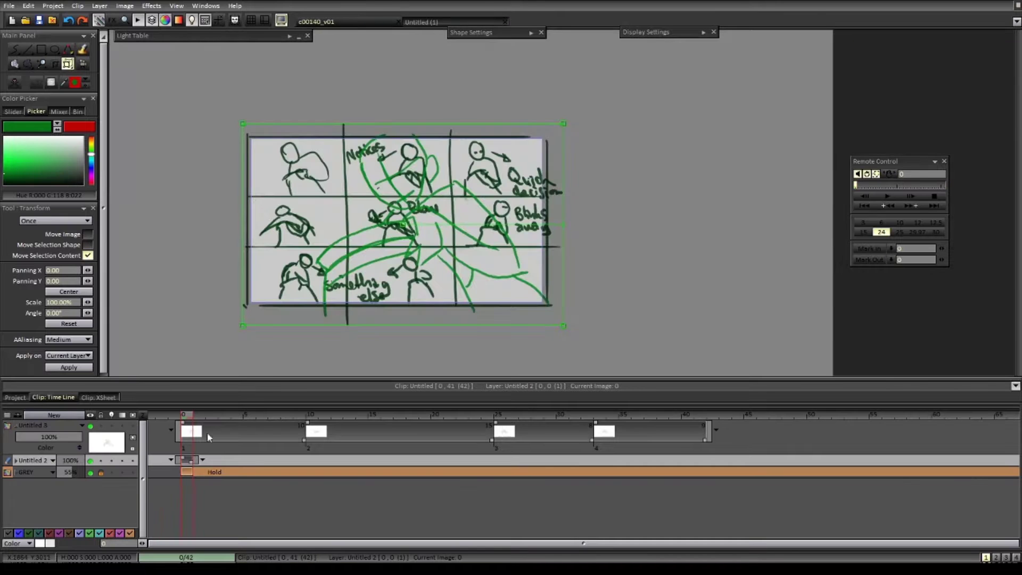
pyautogui.press('Escape')
# - Delete the layer Untitled 2 and lower the GREY layer's opacity to 27%
pyautogui.click(53, 460)
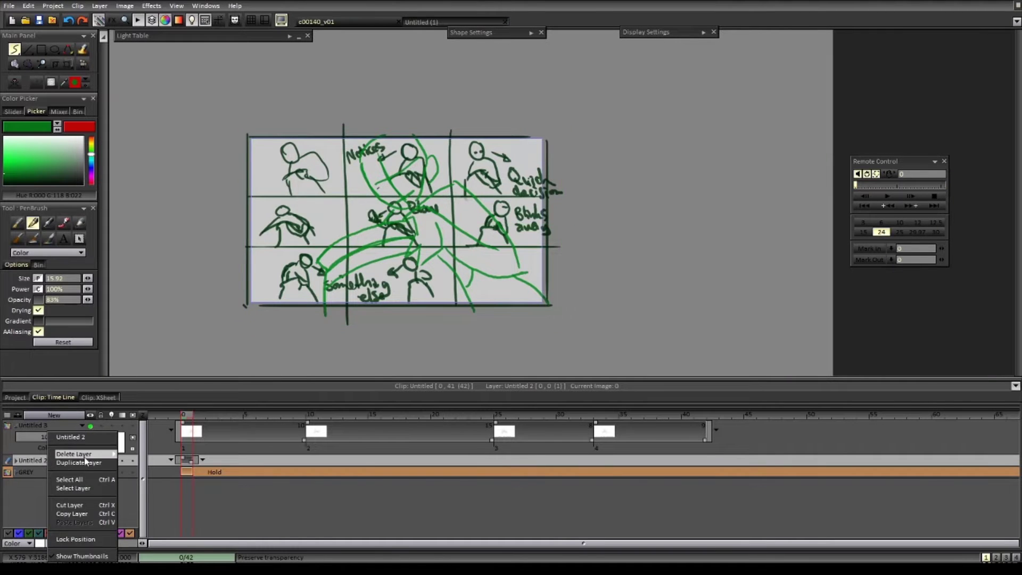
pyautogui.moveTo(102, 455)
pyautogui.click(140, 454)
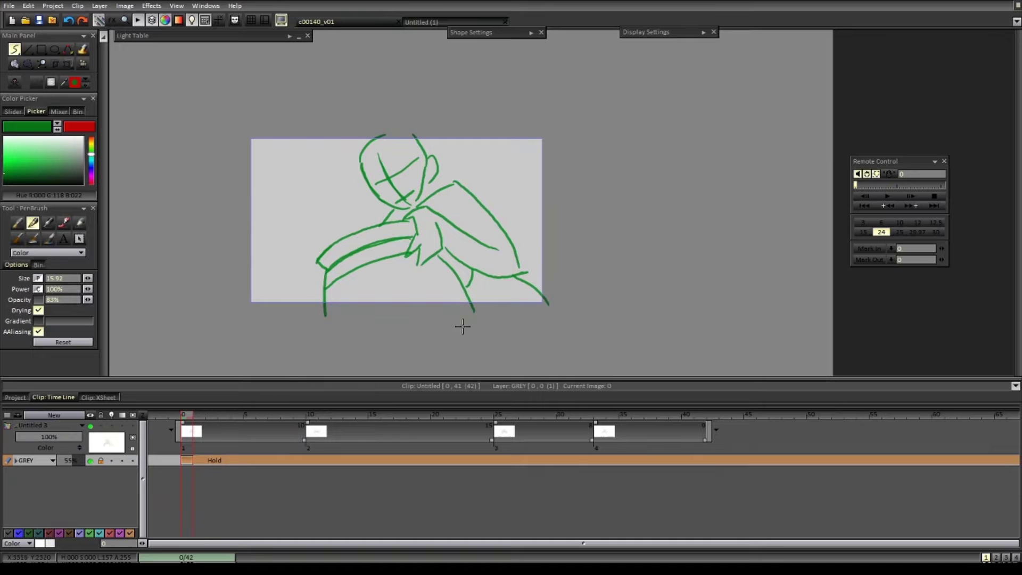
pyautogui.moveTo(72, 461); pyautogui.dragTo(64, 463)
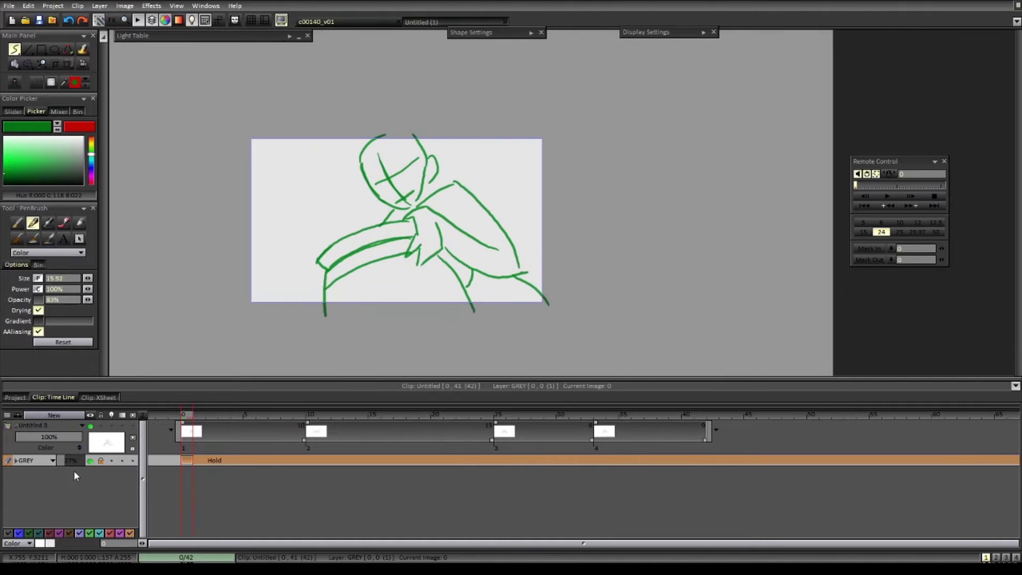
# - Play the key-pose animation in a loop to review its timing, and stop playback
pyautogui.moveTo(475, 284); pyautogui.dragTo(526, 285)
pyautogui.press('Right')
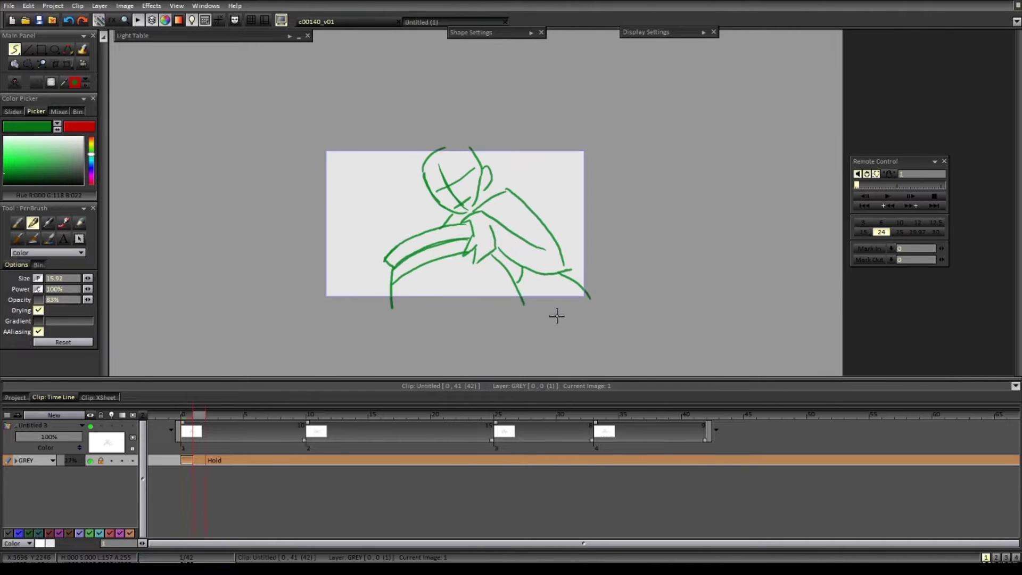
pyautogui.press('Left')
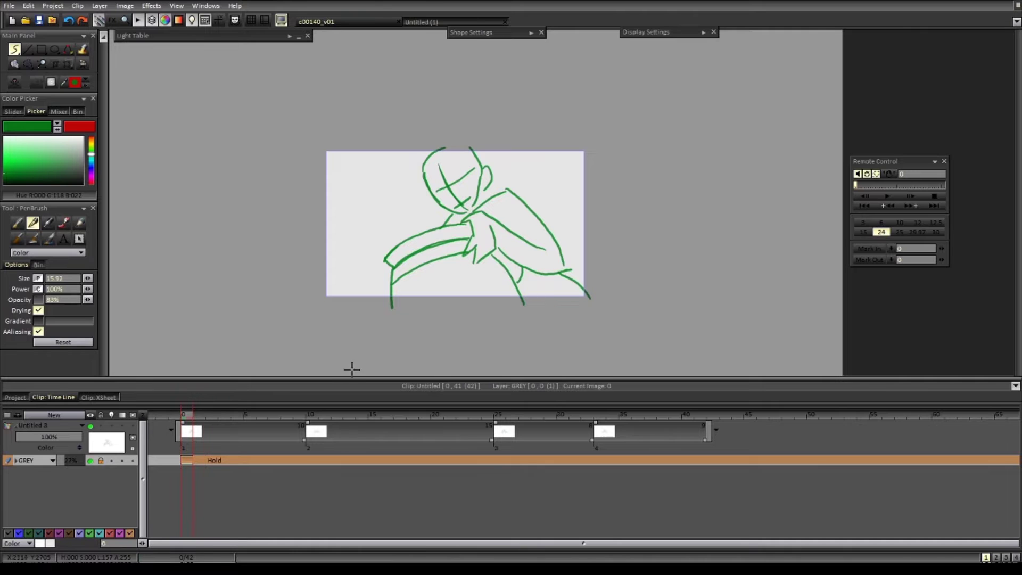
pyautogui.moveTo(464, 305); pyautogui.dragTo(421, 314)
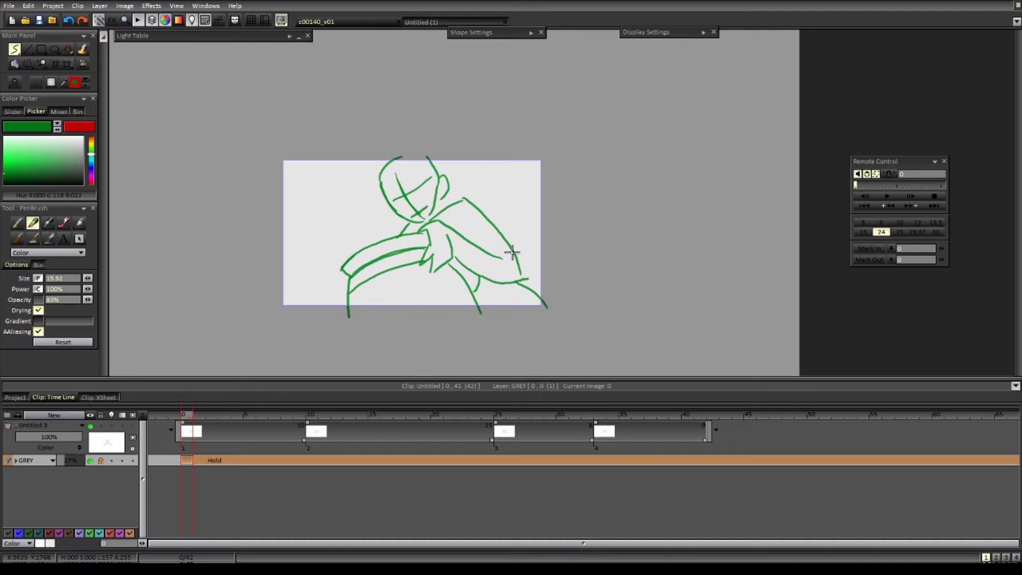
pyautogui.scroll(2, 513, 263)
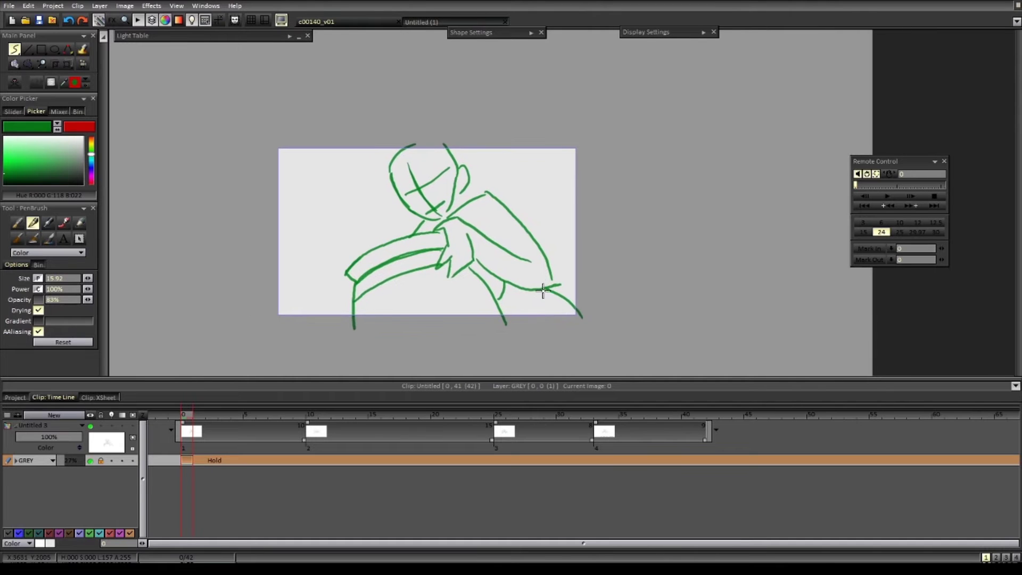
pyautogui.scroll(-1, 537, 298)
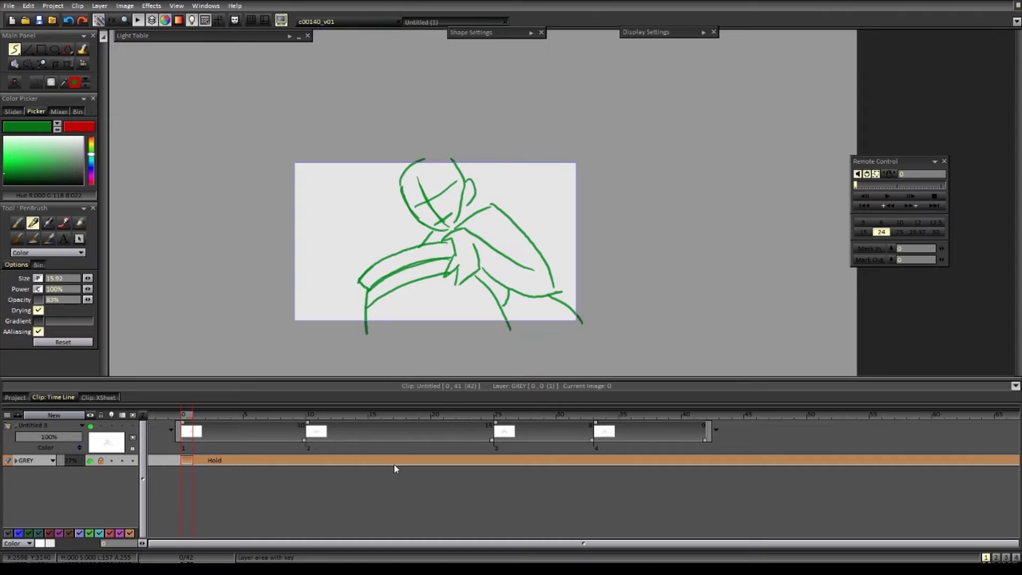
pyautogui.click(887, 196)
pyautogui.press('*')
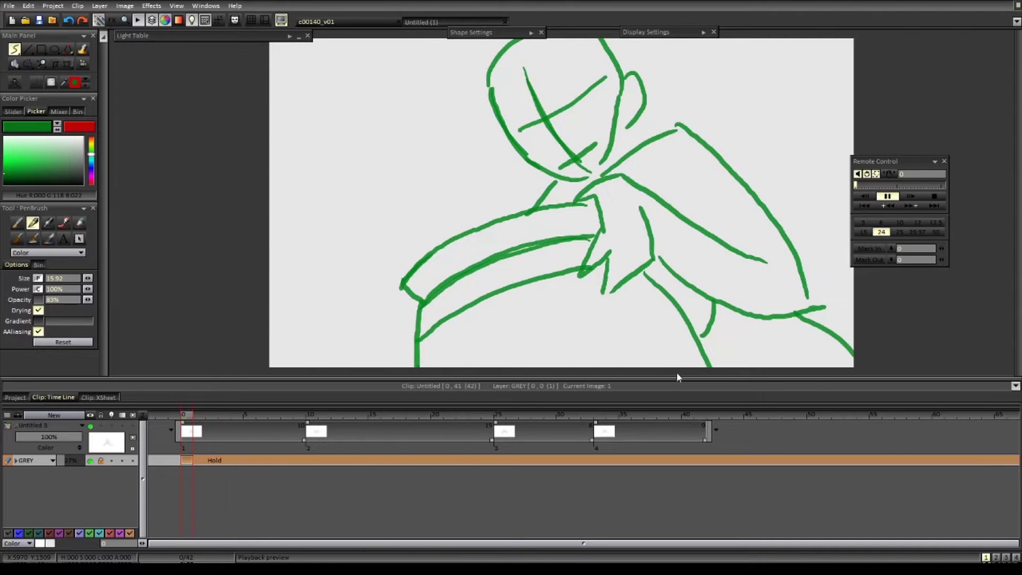
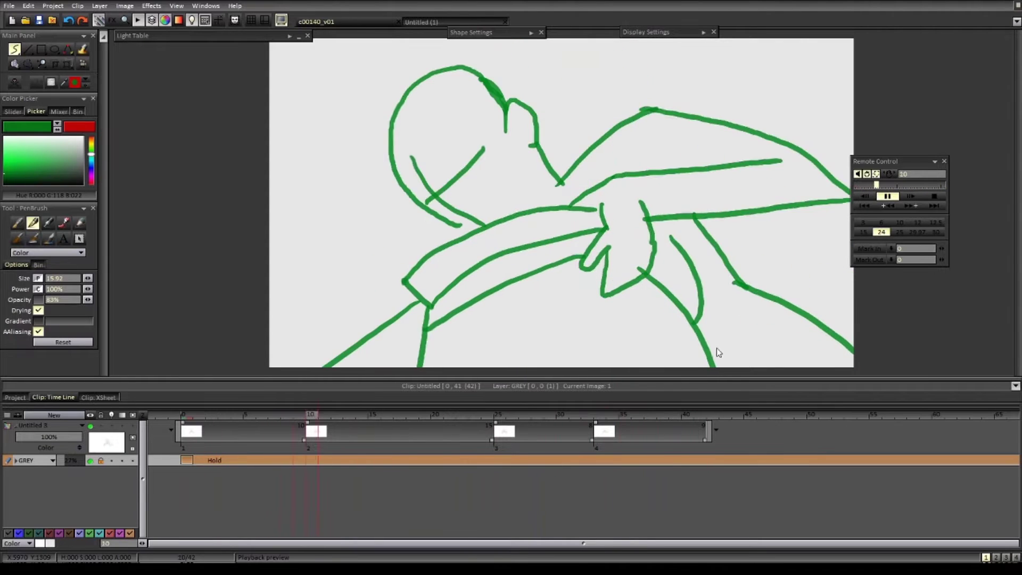
pyautogui.press('Return')
# - Return to frame 0 and lower layer Untitled 3's opacity to 18%
pyautogui.moveTo(540, 416); pyautogui.dragTo(180, 416)
pyautogui.moveTo(63, 439); pyautogui.dragTo(28, 438)
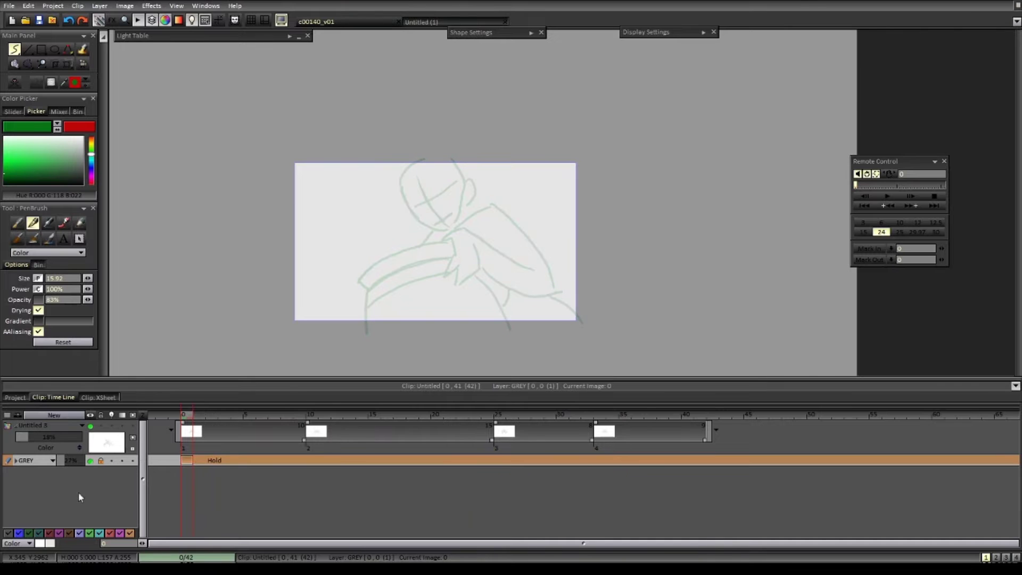
# - Add a new layer above Untitled 3 and swap the drawing colour to red
pyautogui.click(74, 415)
pyautogui.click(541, 339)
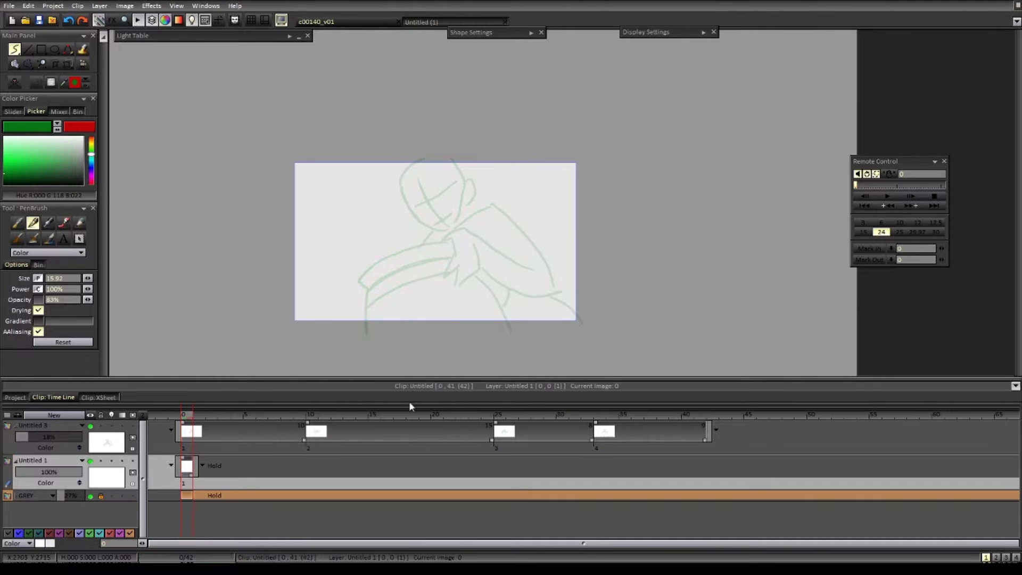
pyautogui.press('x')
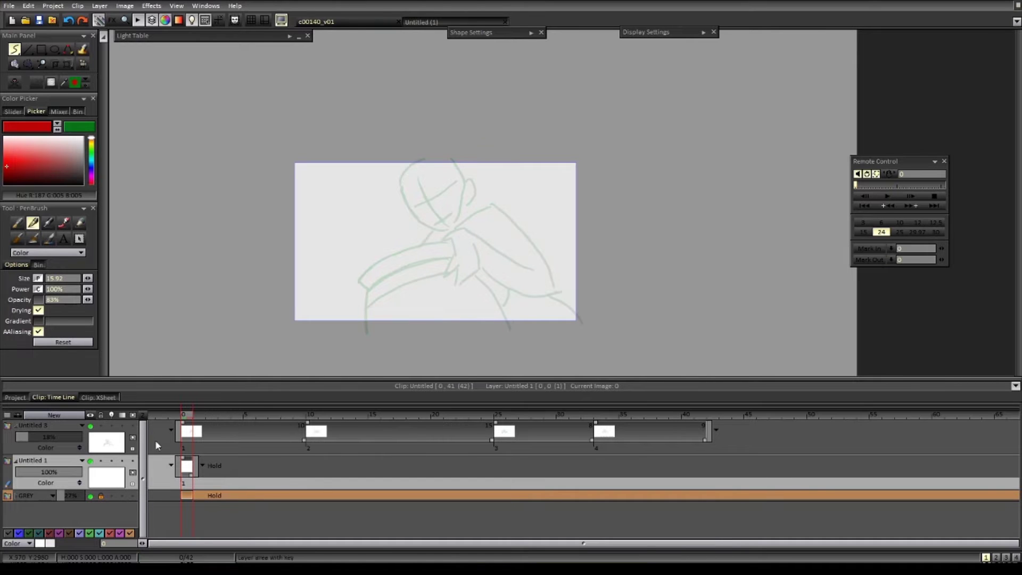
pyautogui.moveTo(113, 476); pyautogui.dragTo(114, 430)
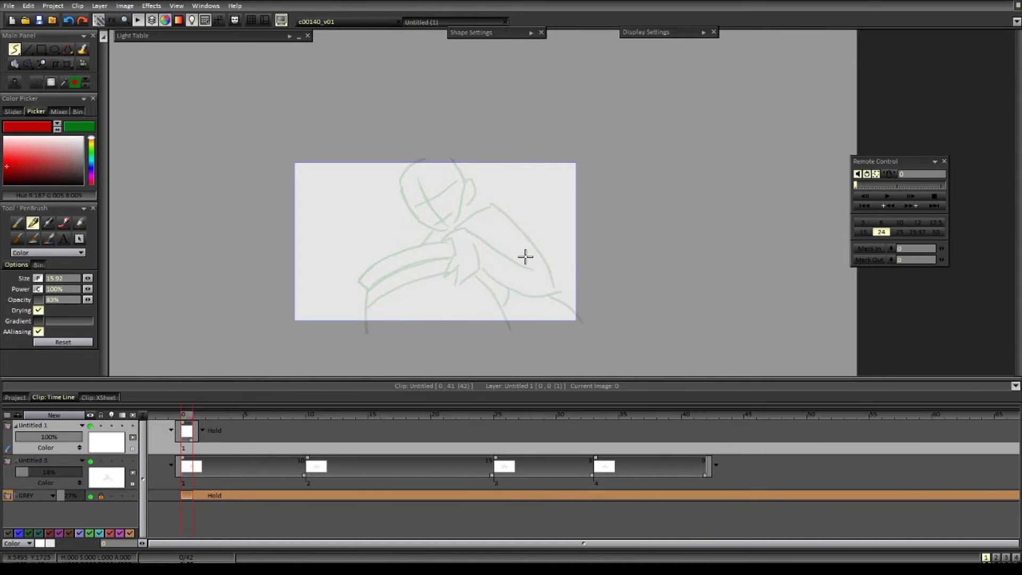
# - Review the thumbnail sheet in project Untitled (1), return to c00140_v01 and select layer Untitled 3
pyautogui.moveTo(519, 290); pyautogui.dragTo(474, 297)
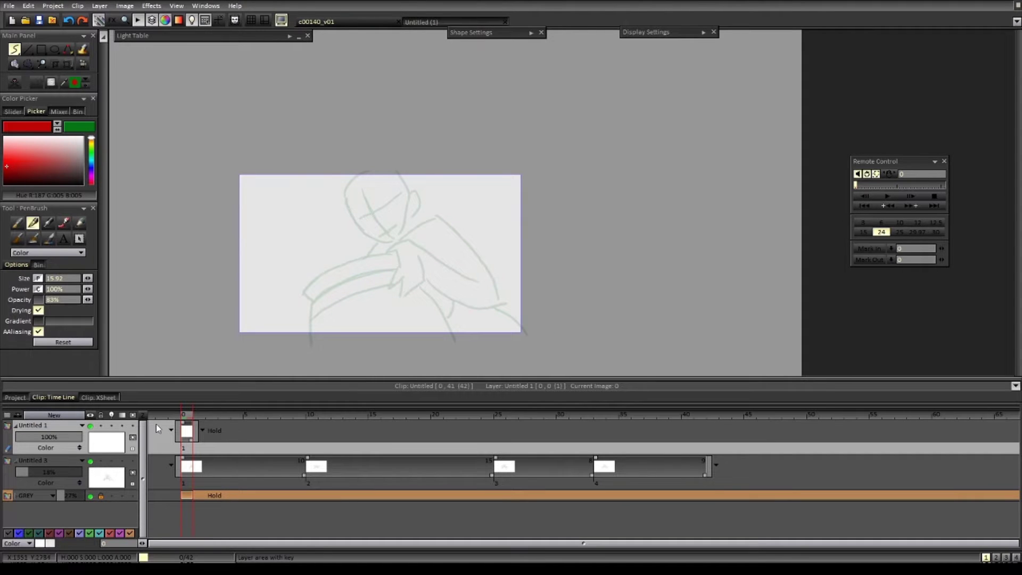
pyautogui.click(432, 22)
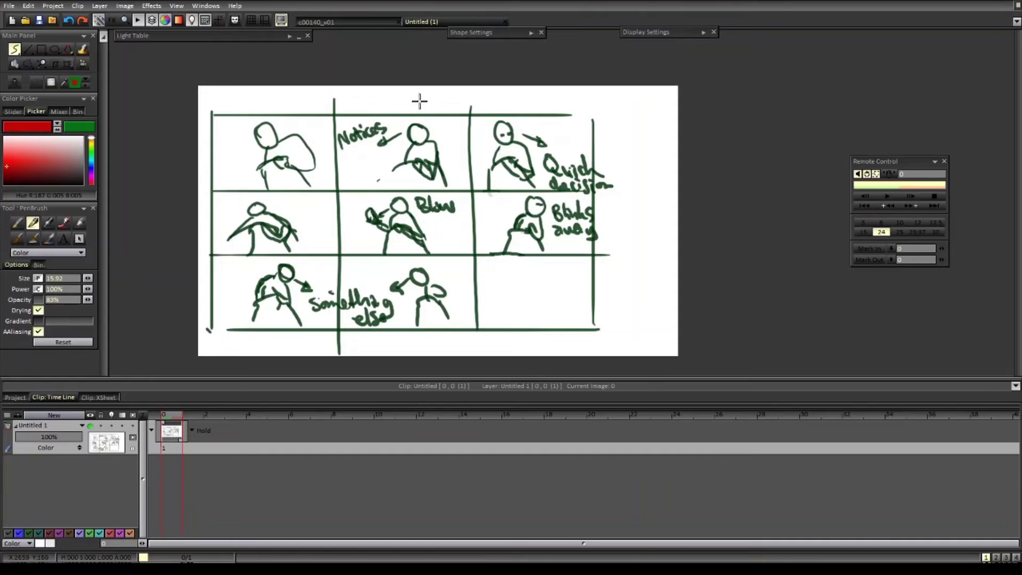
pyautogui.click(363, 21)
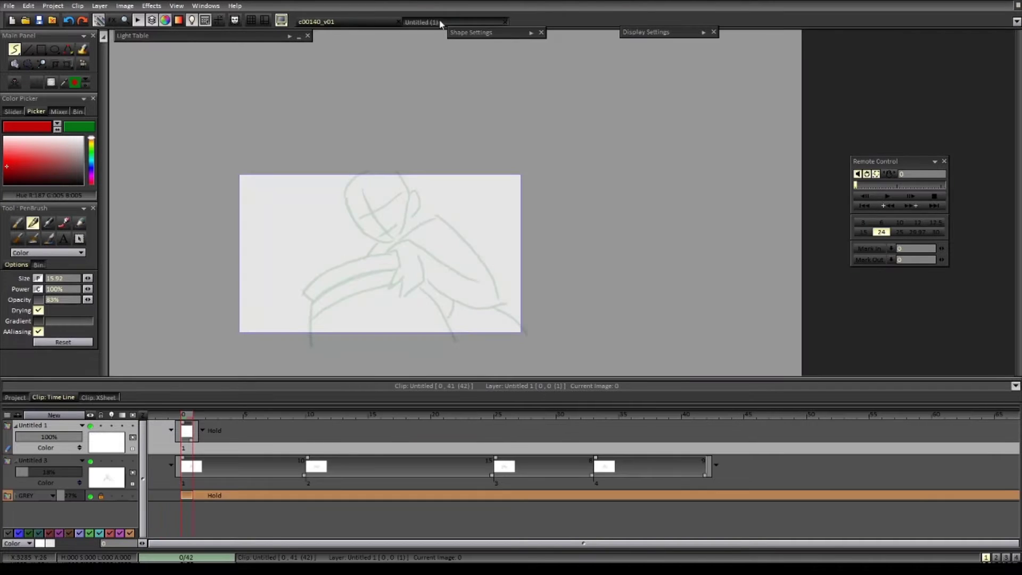
pyautogui.click(112, 482)
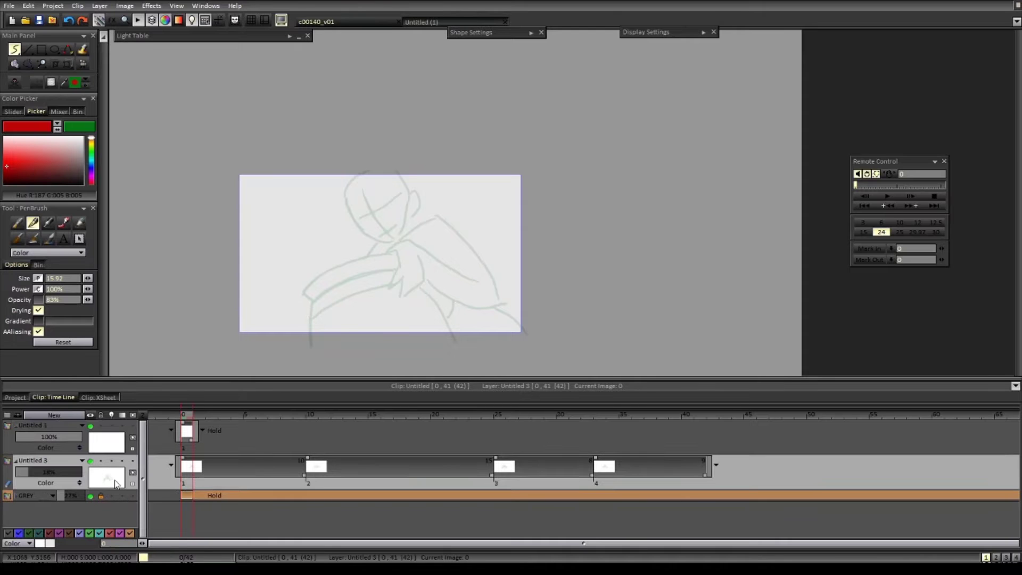
# - Select layer Untitled 1 and remove the hold that follows its frame-0 drawing
pyautogui.click(111, 441)
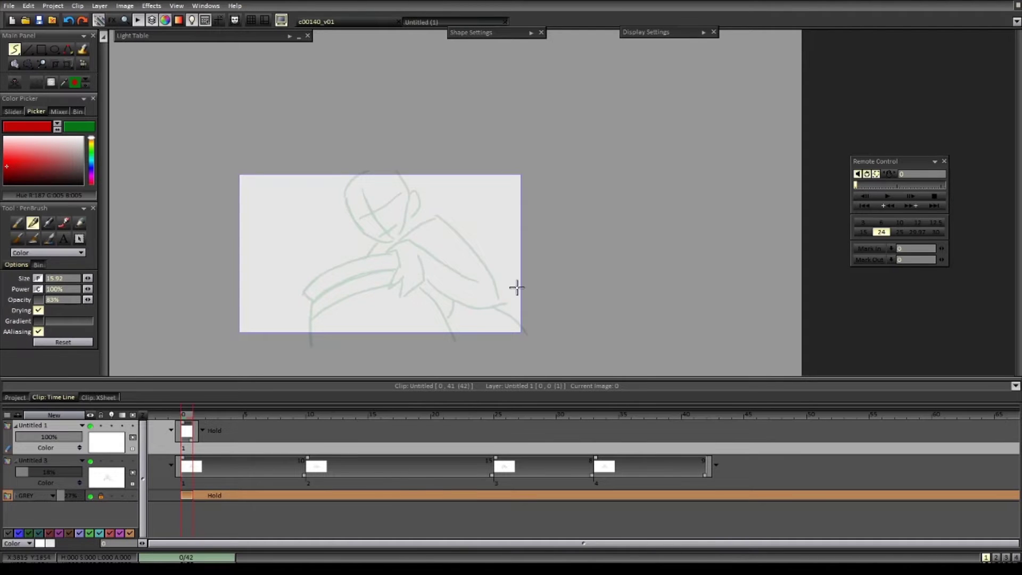
pyautogui.click(210, 431)
pyautogui.click(212, 430)
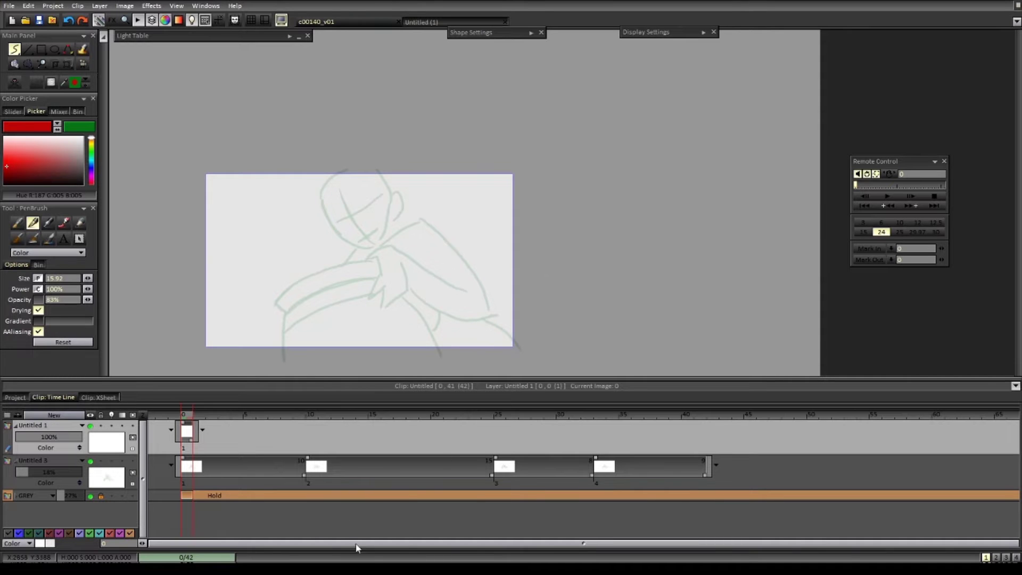
# - Compare the thumbnail sheet in project Untitled (1) with the first key pose, and return to c00140_v01
pyautogui.click(409, 22)
pyautogui.click(378, 21)
pyautogui.click(418, 21)
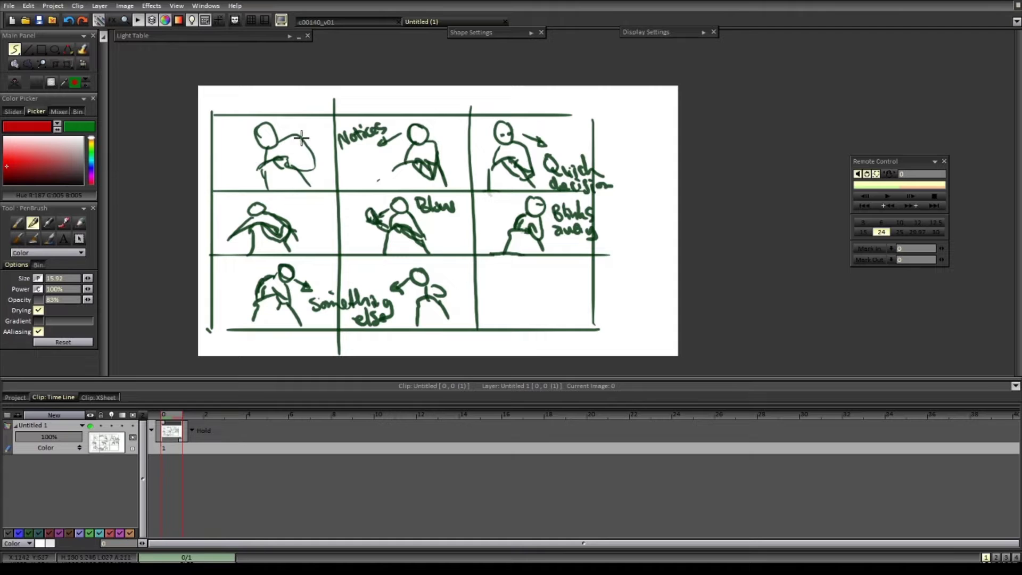
pyautogui.click(364, 21)
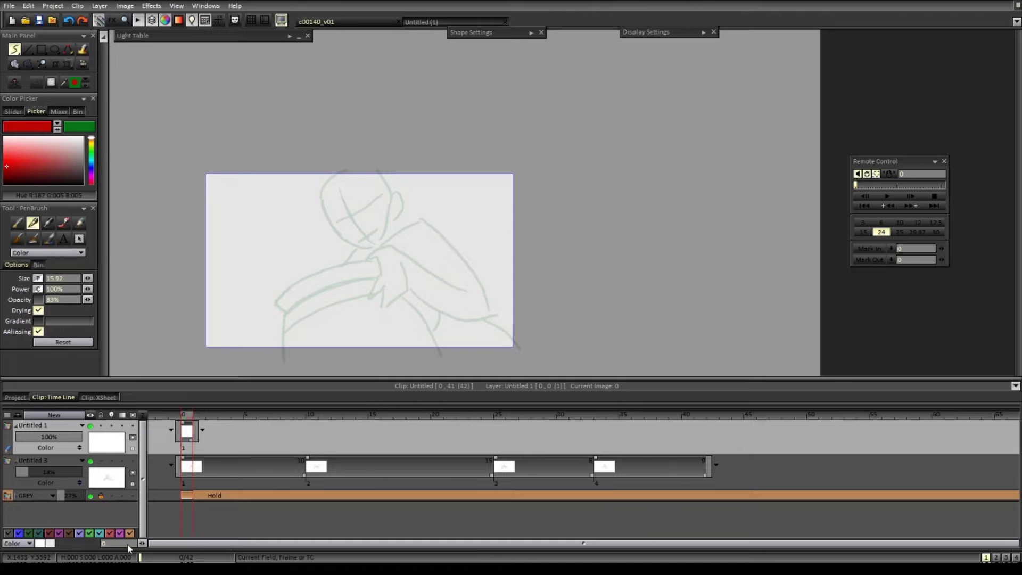
pyautogui.click(441, 24)
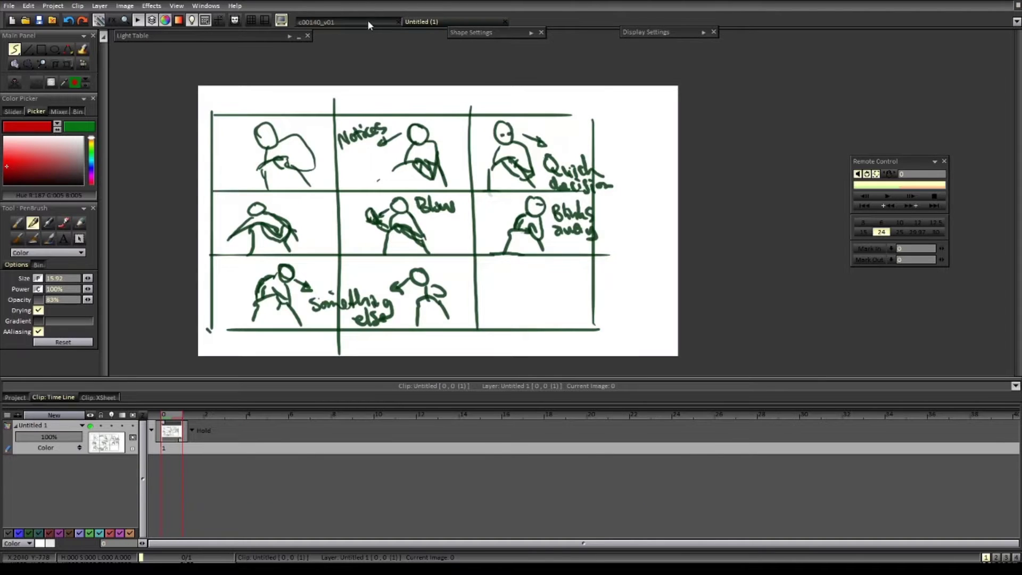
pyautogui.click(367, 21)
# - Try out red strokes for the jaw, side of the head and a raised ear over the first pose, and clear the layer
pyautogui.moveTo(392, 207)
pyautogui.mouseDown()
pyautogui.moveTo(309, 228)
pyautogui.moveTo(298, 204)
pyautogui.moveTo(312, 232)
pyautogui.mouseUp()
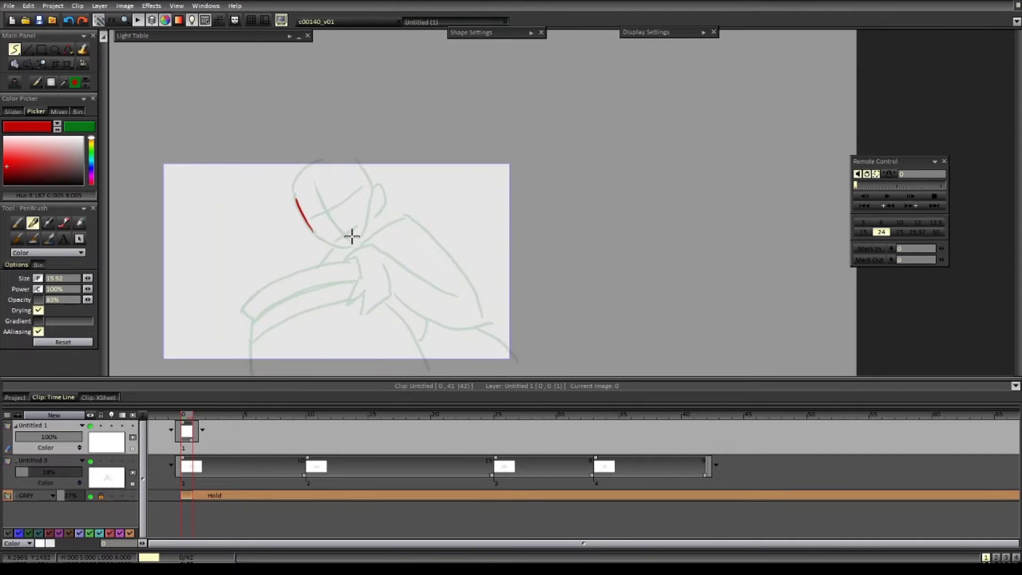
pyautogui.moveTo(475, 223)
pyautogui.mouseDown()
pyautogui.moveTo(480, 170)
pyautogui.moveTo(485, 187)
pyautogui.mouseUp()
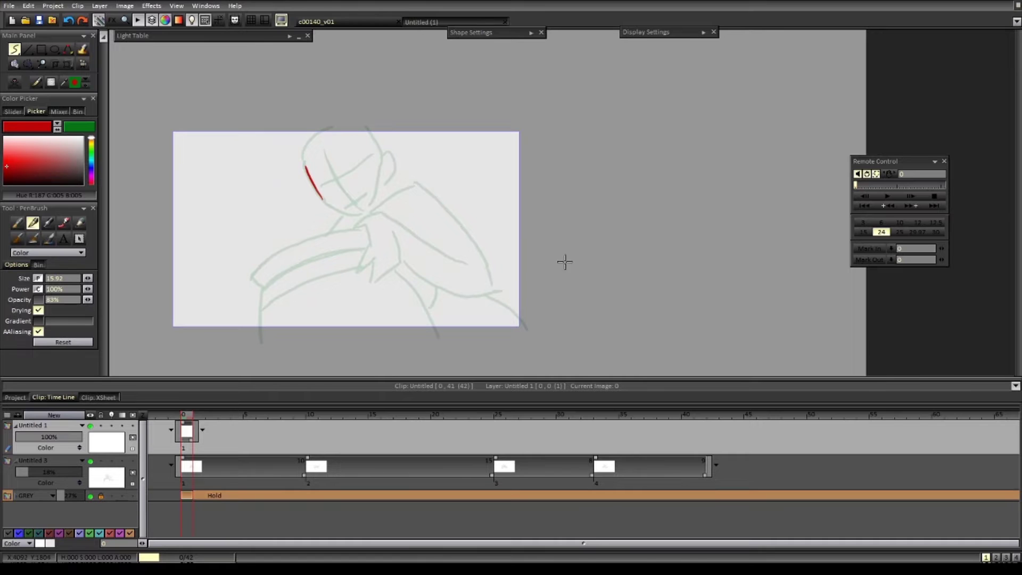
pyautogui.moveTo(305, 166)
pyautogui.mouseDown()
pyautogui.moveTo(304, 143)
pyautogui.moveTo(376, 149)
pyautogui.moveTo(374, 202)
pyautogui.moveTo(331, 201)
pyautogui.moveTo(319, 186)
pyautogui.mouseUp()
pyautogui.press('e')
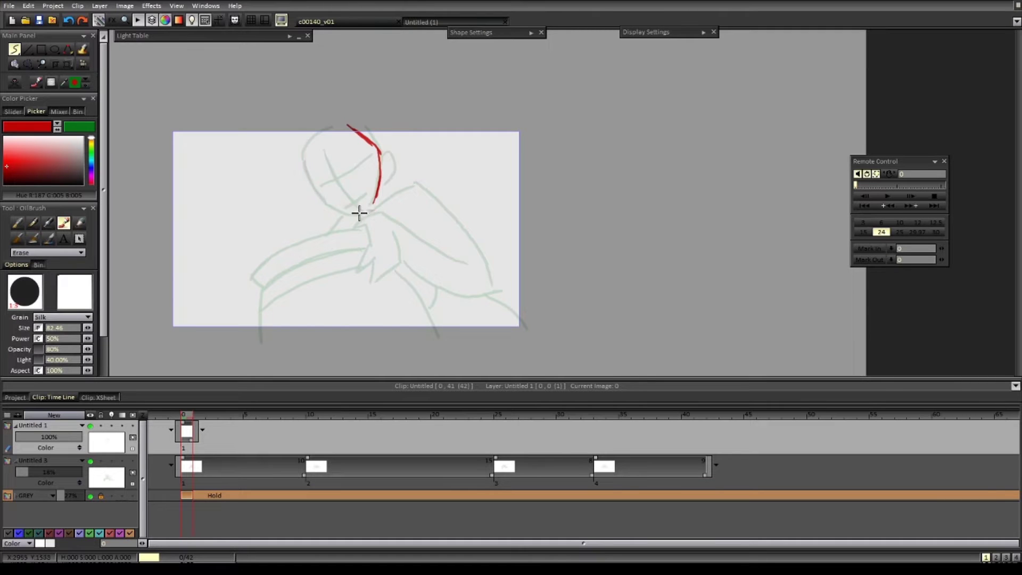
pyautogui.press('e')
pyautogui.moveTo(303, 145)
pyautogui.mouseDown()
pyautogui.moveTo(316, 195)
pyautogui.moveTo(368, 213)
pyautogui.mouseUp()
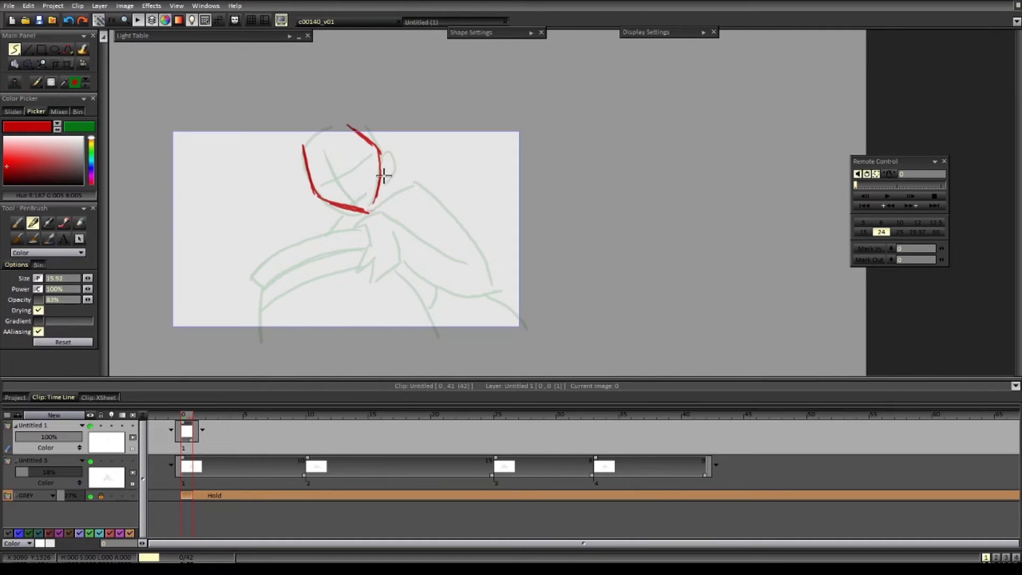
pyautogui.moveTo(378, 129); pyautogui.dragTo(373, 156)
pyautogui.scroll(-1, 406, 217)
pyautogui.moveTo(407, 218); pyautogui.dragTo(424, 240)
pyautogui.scroll(1, 424, 233)
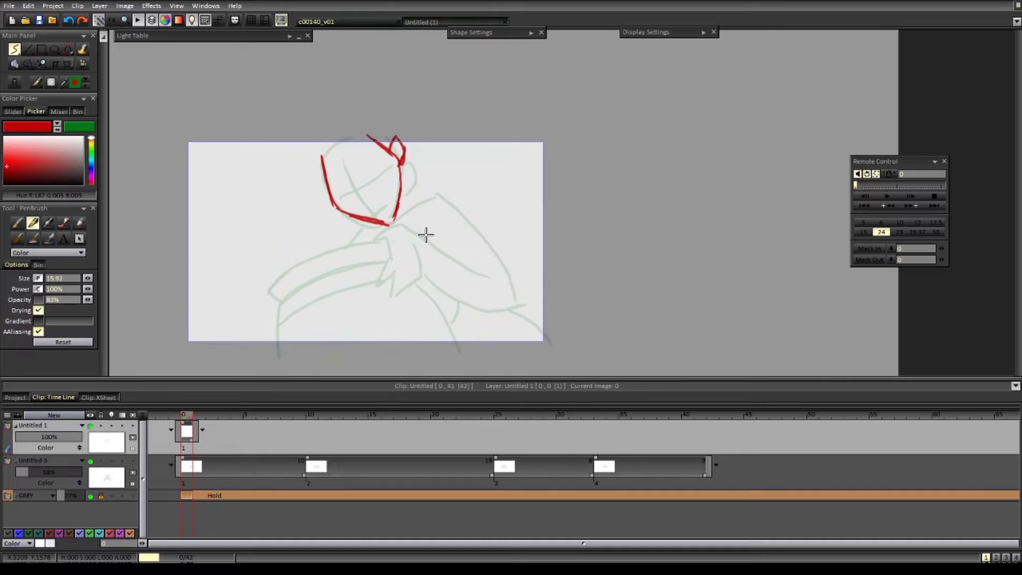
pyautogui.press('BackSpace')
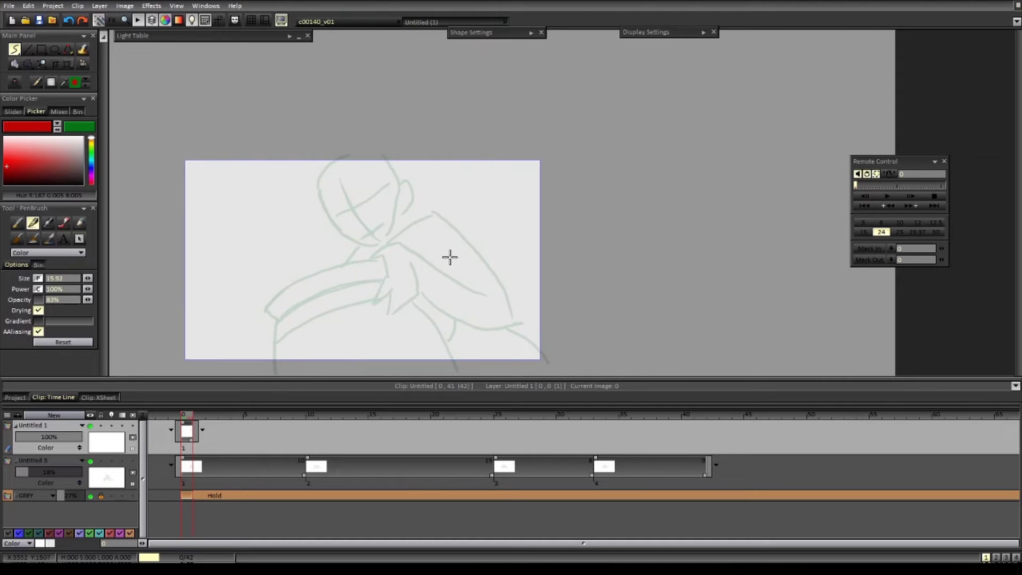
# - Draw three rising diagonal lines across the camera frame, and undo all three
pyautogui.scroll(-3, 399, 278)
pyautogui.moveTo(289, 261); pyautogui.dragTo(402, 121)
pyautogui.moveTo(297, 281); pyautogui.dragTo(498, 185)
pyautogui.moveTo(375, 308); pyautogui.dragTo(538, 259)
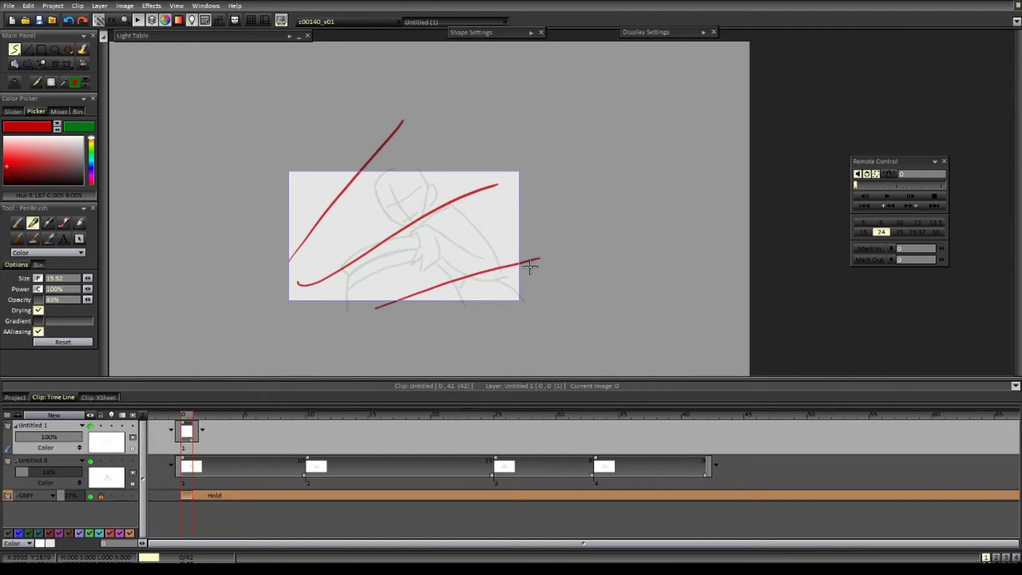
pyautogui.hotkey('ctrl', 'z')
pyautogui.hotkey('ctrl', 'z')
pyautogui.hotkey('ctrl', 'z')
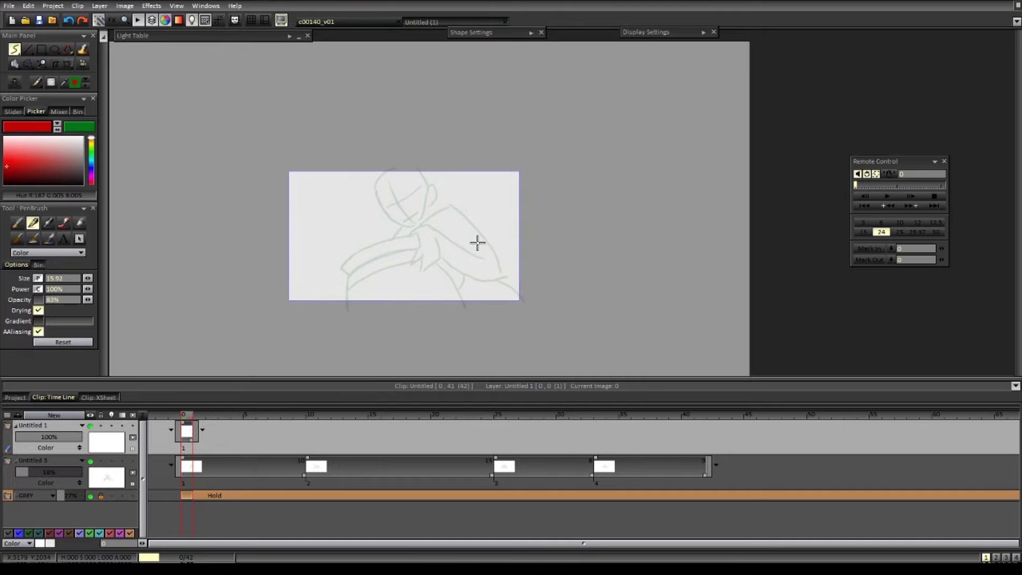
# - Roughly sketch the jaw line and facial features in red over the head, and clear the layer
pyautogui.scroll(2, 414, 190)
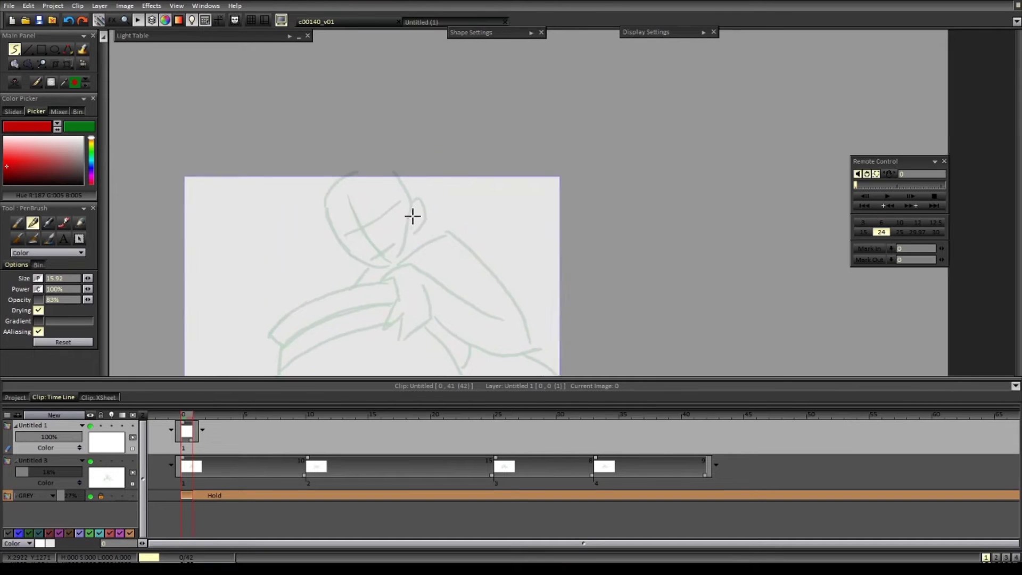
pyautogui.moveTo(305, 189)
pyautogui.mouseDown()
pyautogui.moveTo(326, 249)
pyautogui.moveTo(370, 270)
pyautogui.mouseUp()
pyautogui.moveTo(322, 234)
pyautogui.mouseDown()
pyautogui.moveTo(362, 216)
pyautogui.moveTo(355, 242)
pyautogui.mouseUp()
pyautogui.moveTo(367, 252); pyautogui.dragTo(357, 261)
pyautogui.press('BackSpace')
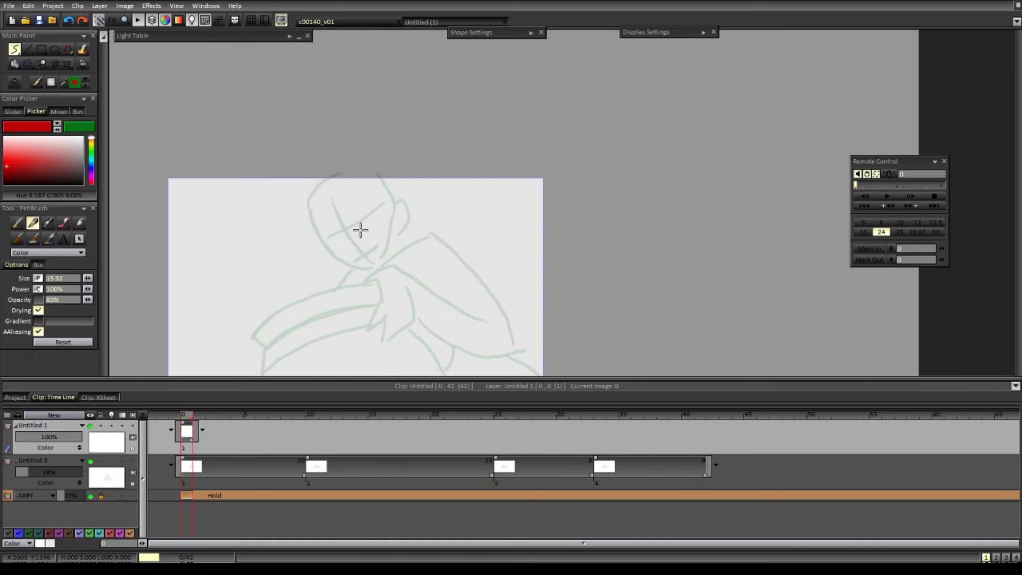
# - Sketch a face over the head in red with jaw, closed eyes, smile and ears, and clear the layer
pyautogui.moveTo(303, 204)
pyautogui.mouseDown()
pyautogui.moveTo(319, 246)
pyautogui.moveTo(362, 267)
pyautogui.mouseUp()
pyautogui.moveTo(319, 235)
pyautogui.mouseDown()
pyautogui.moveTo(333, 258)
pyautogui.moveTo(348, 237)
pyautogui.mouseUp()
pyautogui.moveTo(362, 224)
pyautogui.mouseDown()
pyautogui.moveTo(373, 214)
pyautogui.moveTo(359, 259)
pyautogui.mouseUp()
pyautogui.moveTo(376, 178); pyautogui.dragTo(392, 199)
pyautogui.moveTo(392, 208); pyautogui.dragTo(383, 263)
pyautogui.moveTo(388, 190); pyautogui.dragTo(400, 212)
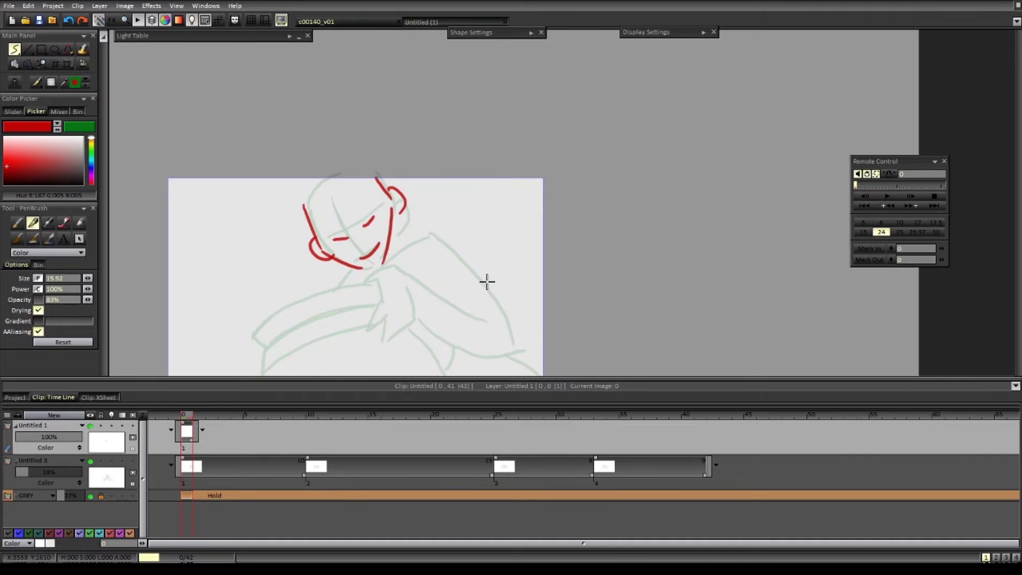
pyautogui.scroll(-3, 486, 281)
pyautogui.press('BackSpace')
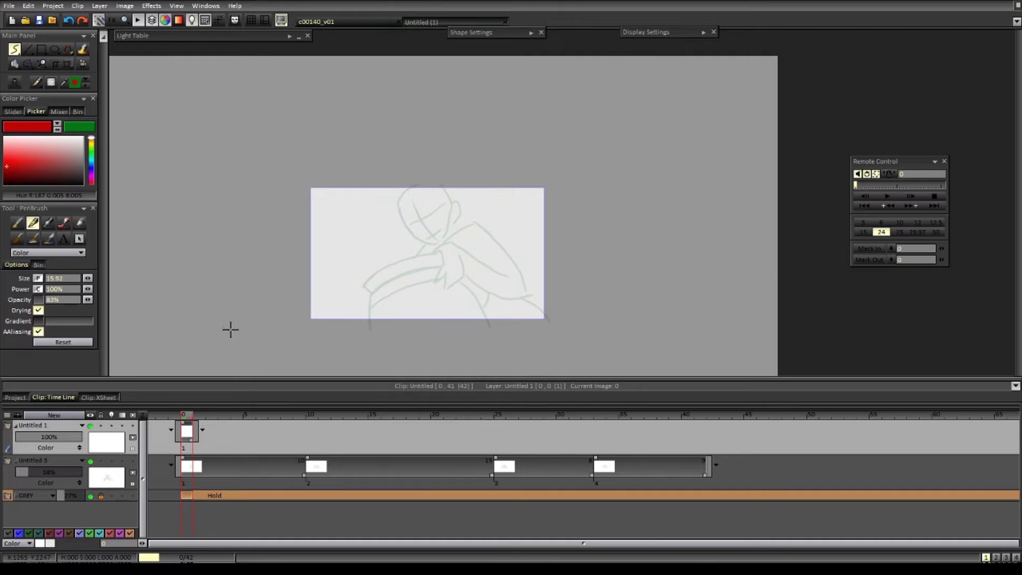
# - Draw long red lines crossing the camera frame in several directions over the pose, and clear the layer
pyautogui.moveTo(245, 320); pyautogui.dragTo(496, 171)
pyautogui.moveTo(279, 330)
pyautogui.mouseDown()
pyautogui.moveTo(456, 278)
pyautogui.moveTo(619, 248)
pyautogui.mouseUp()
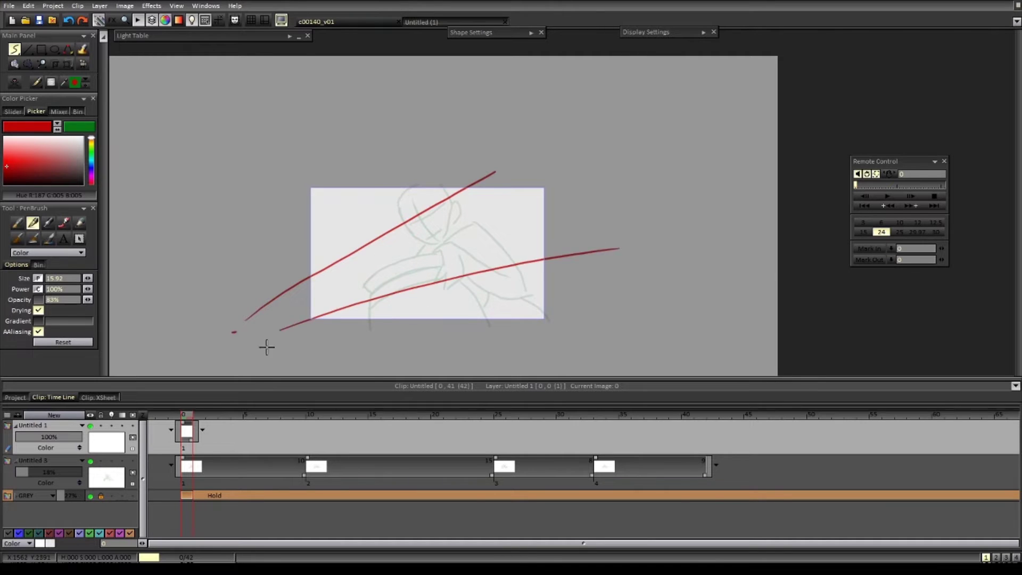
pyautogui.moveTo(290, 347); pyautogui.dragTo(611, 319)
pyautogui.moveTo(217, 311)
pyautogui.mouseDown()
pyautogui.moveTo(427, 87)
pyautogui.moveTo(378, 340)
pyautogui.moveTo(416, 346)
pyautogui.mouseUp()
pyautogui.moveTo(534, 338); pyautogui.dragTo(236, 215)
pyautogui.moveTo(589, 293); pyautogui.dragTo(345, 104)
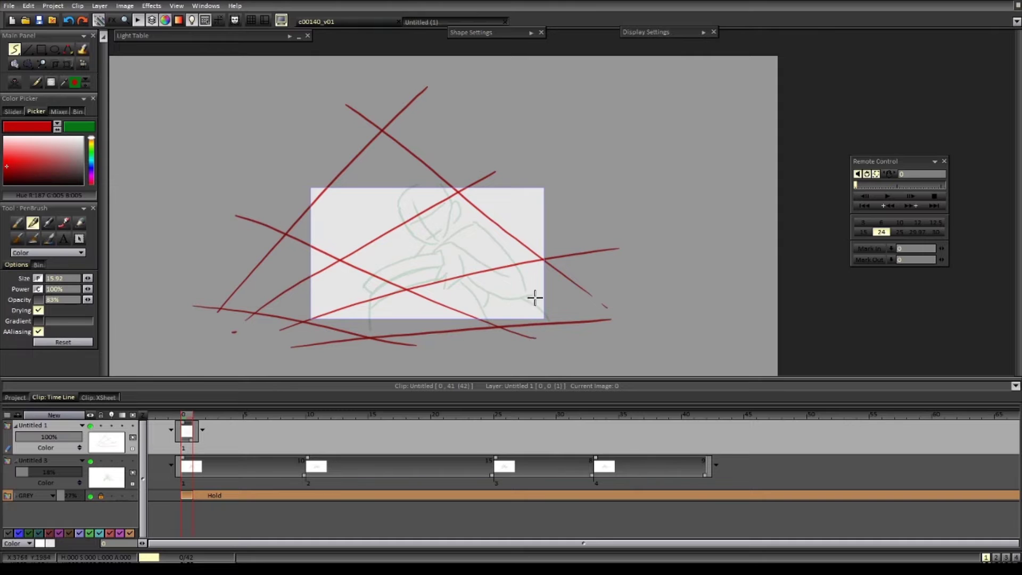
pyautogui.press('BackSpace')
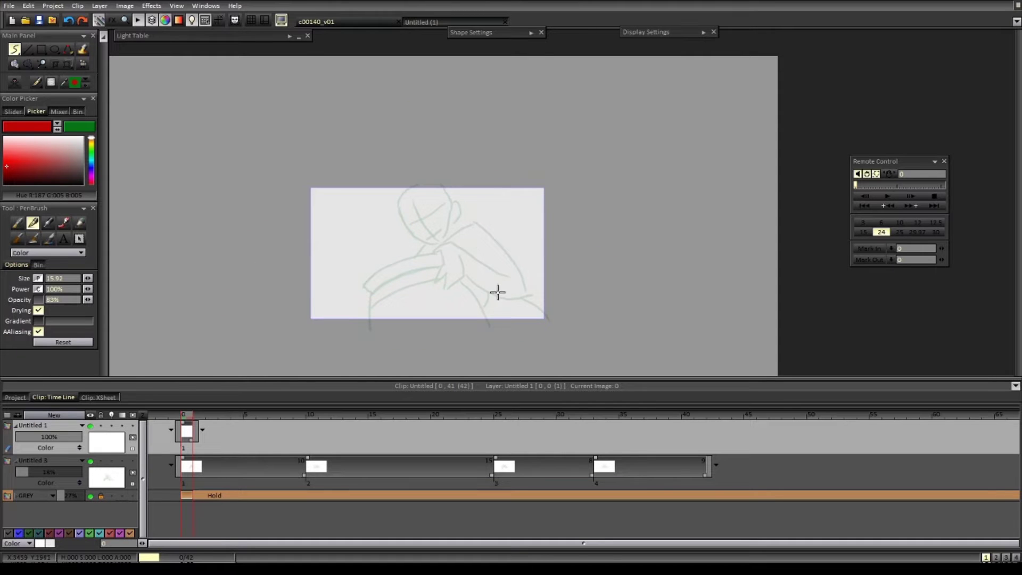
# - Import the BG_Snap image from the Refs folder as a new project
pyautogui.scroll(-2, 497, 292)
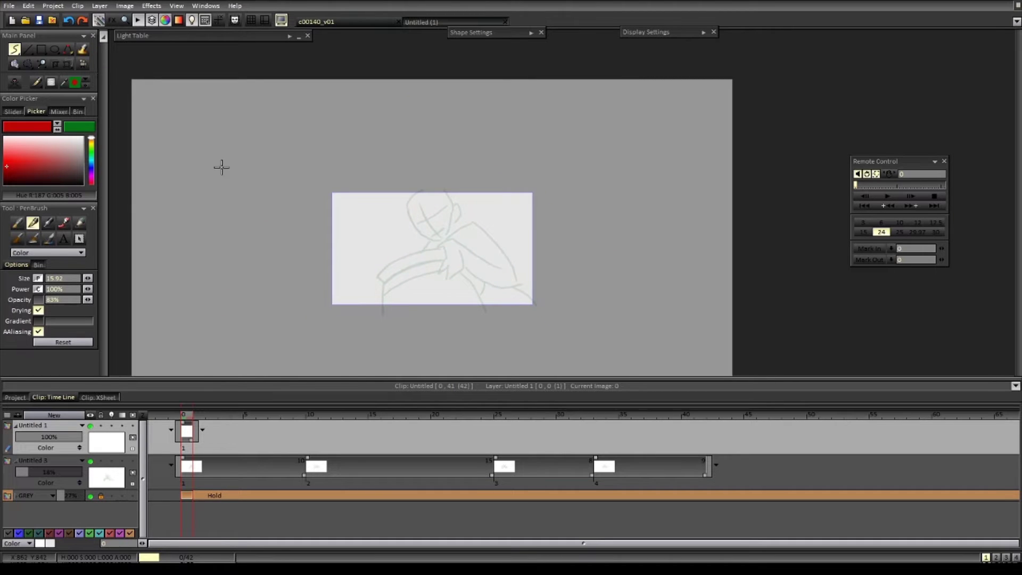
pyautogui.hotkey('ctrl', 'o')
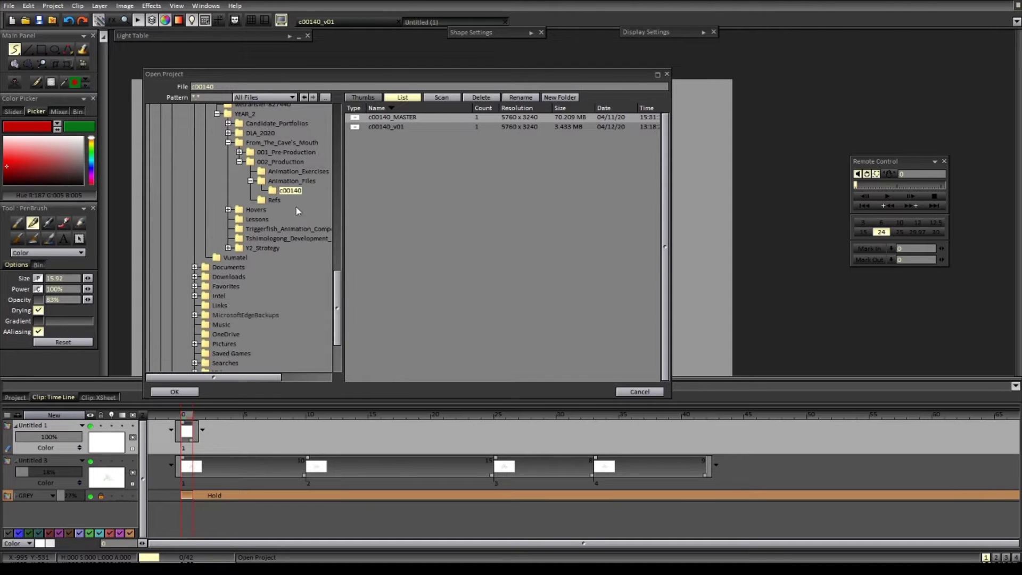
pyautogui.click(274, 200)
pyautogui.click(391, 128)
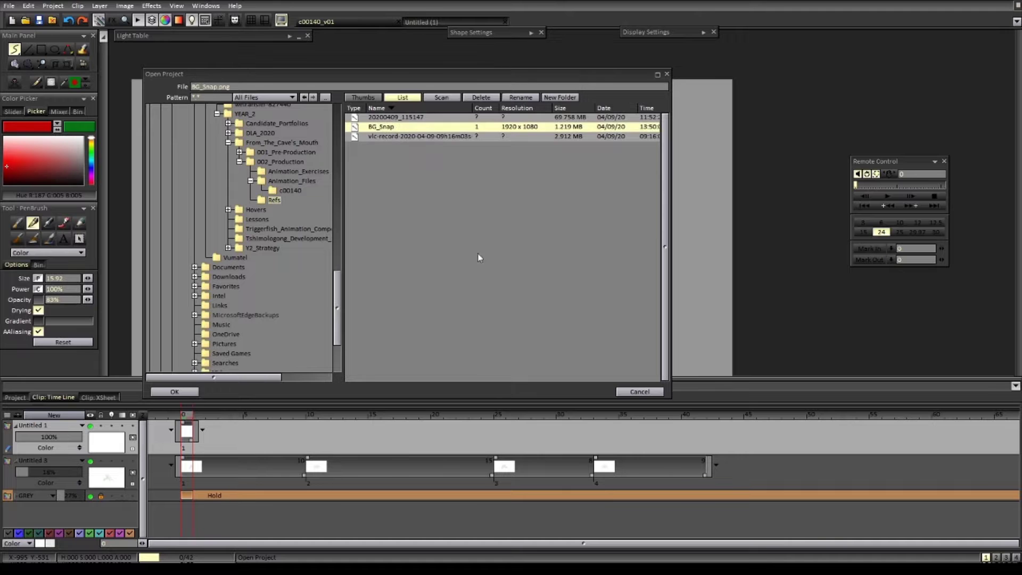
pyautogui.click(175, 392)
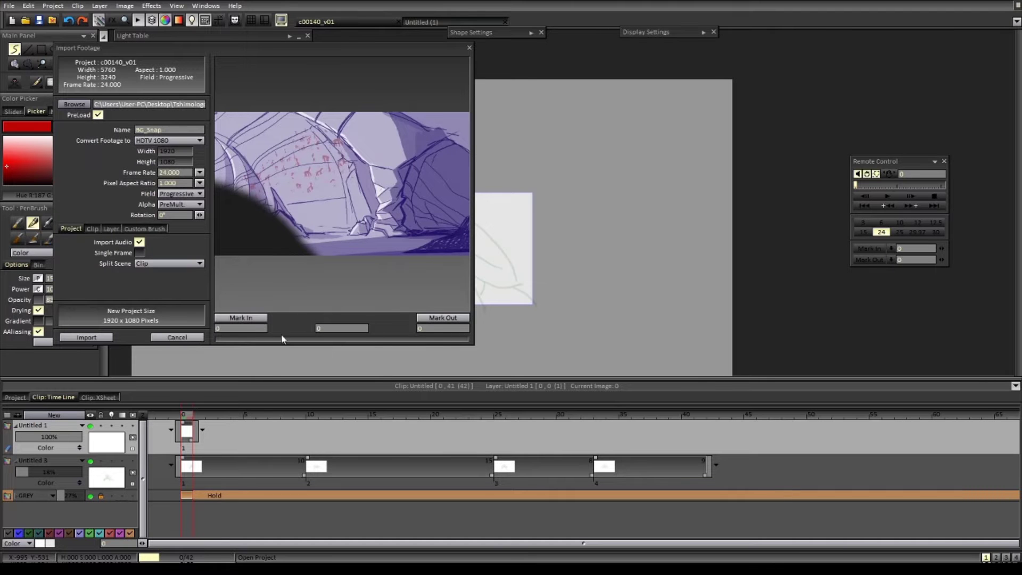
pyautogui.click(103, 339)
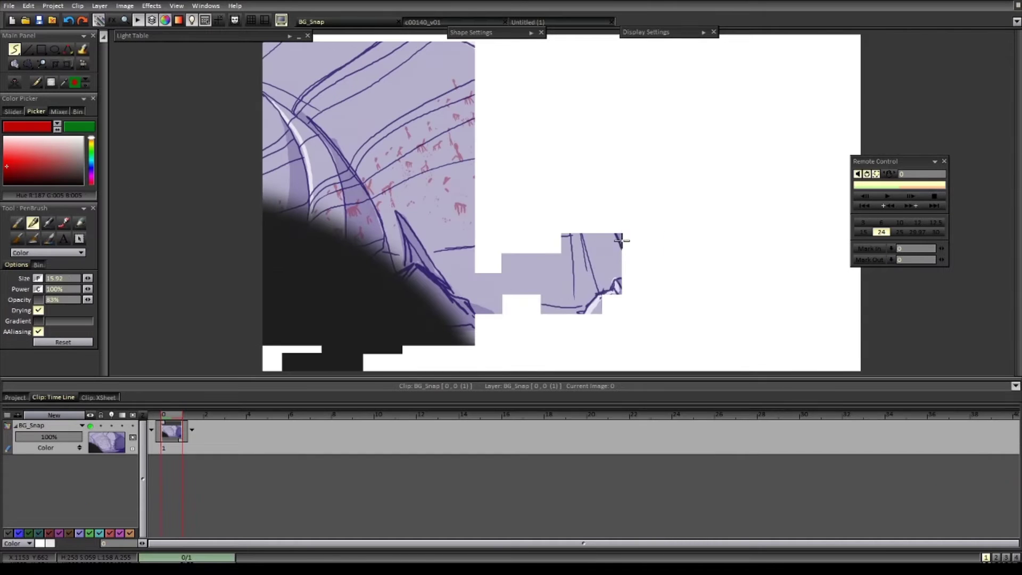
# - Copy the cave background image in BG_Snap and return to project c00140_v01
pyautogui.scroll(2, 566, 286)
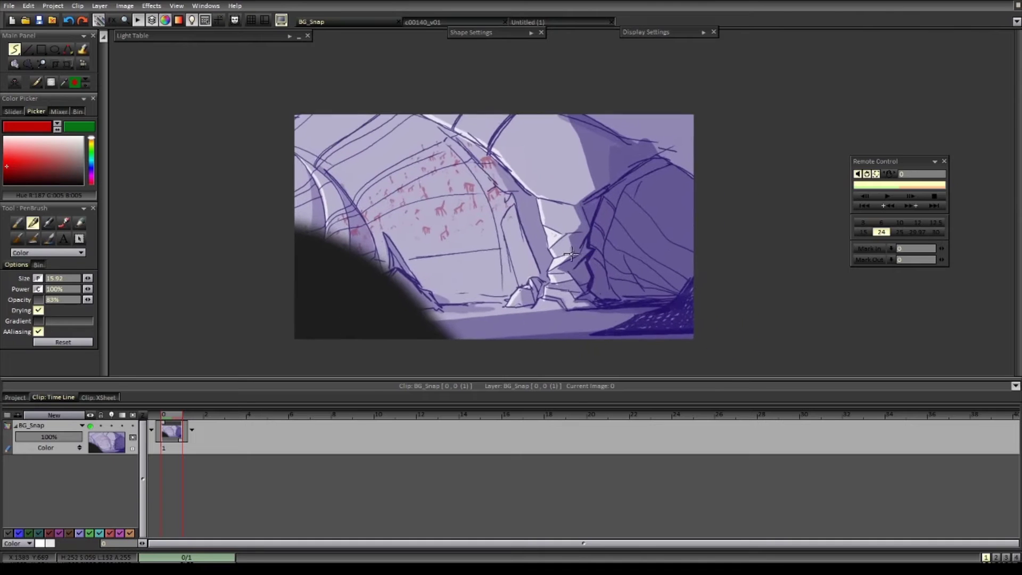
pyautogui.moveTo(547, 274); pyautogui.dragTo(545, 276)
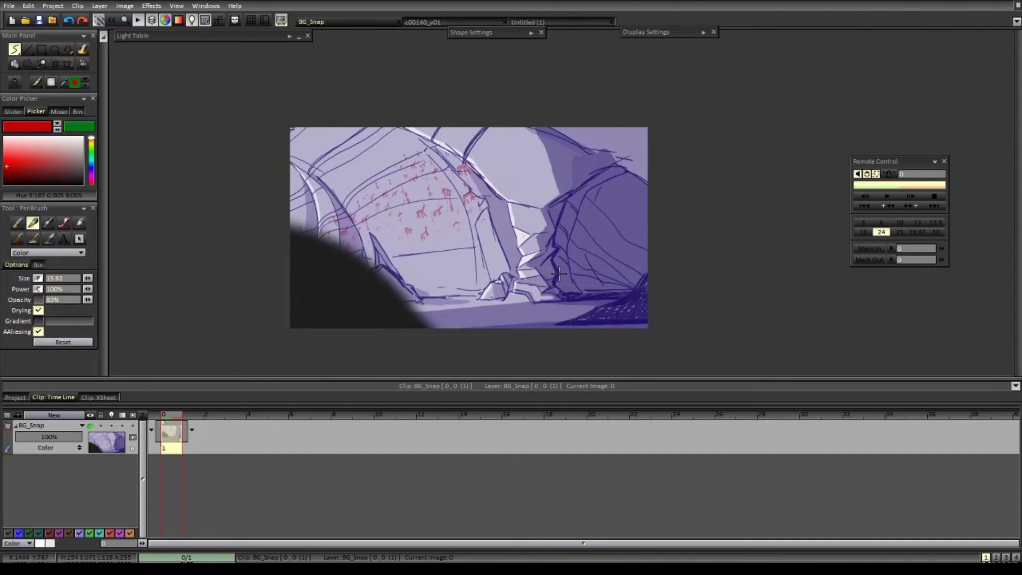
pyautogui.click(436, 22)
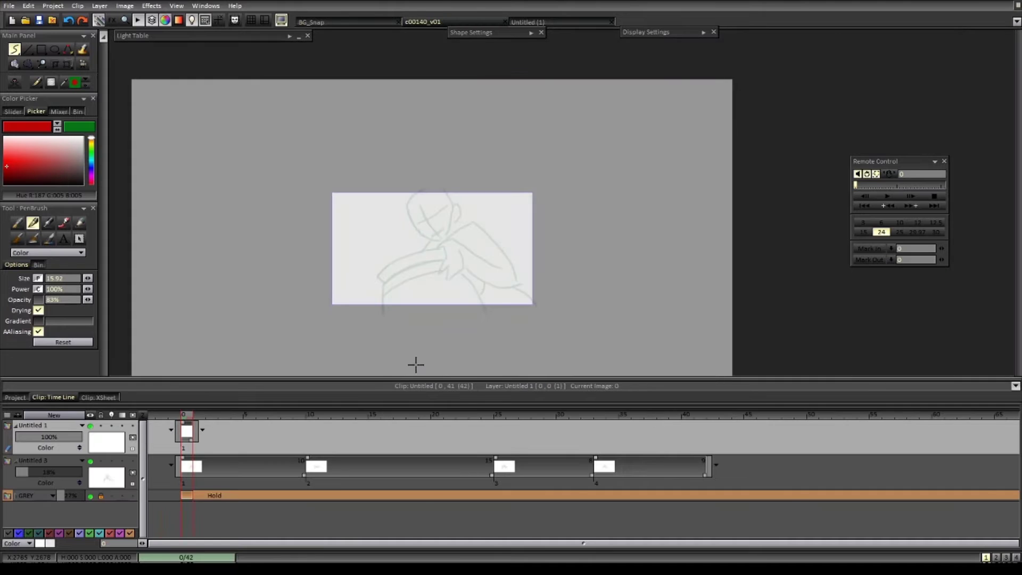
# - Add a static image layer above Untitled 1 and paste the cave background into it
pyautogui.click(72, 415)
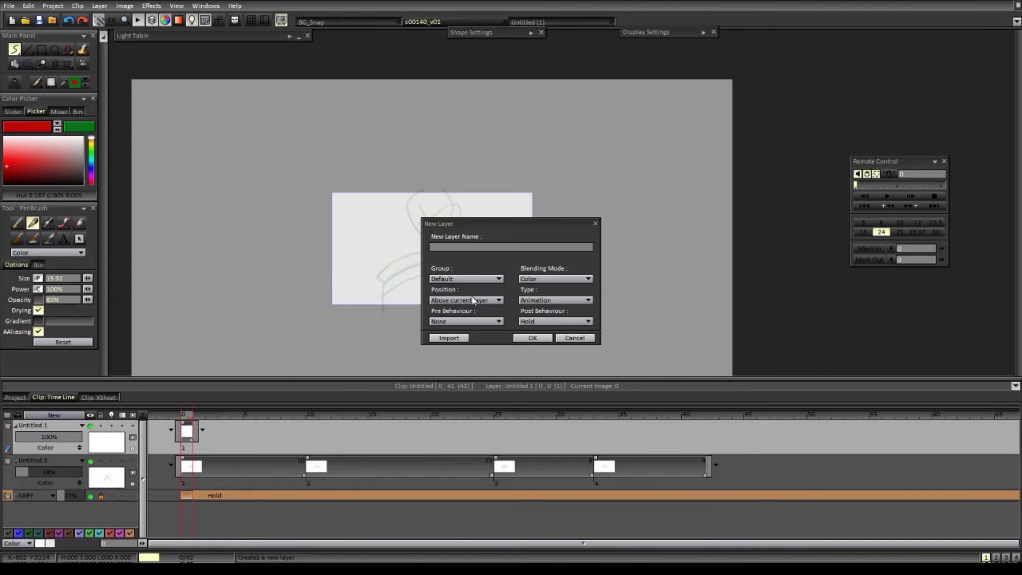
pyautogui.click(590, 306)
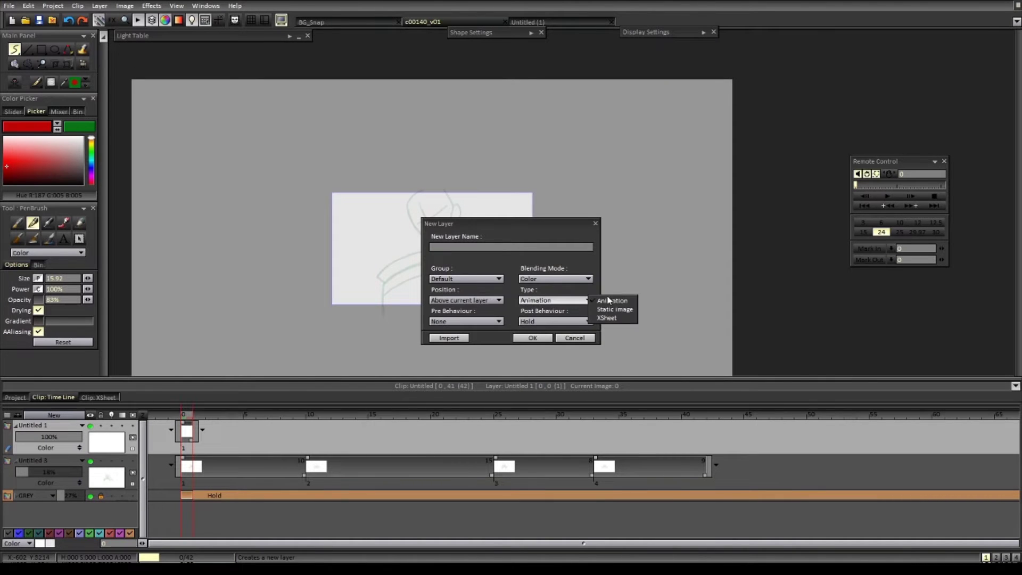
pyautogui.click(617, 307)
pyautogui.click(550, 338)
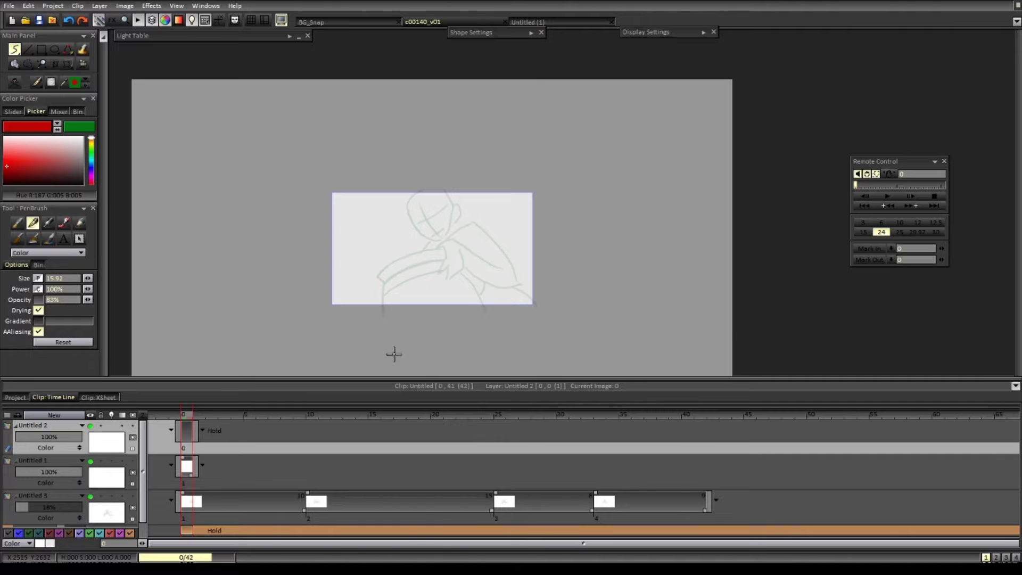
pyautogui.hotkey('ctrl', 'v')
# - Scale the pasted cave background down from its corner to slightly larger than the camera frame, and apply the transform
pyautogui.scroll(-3, 531, 323)
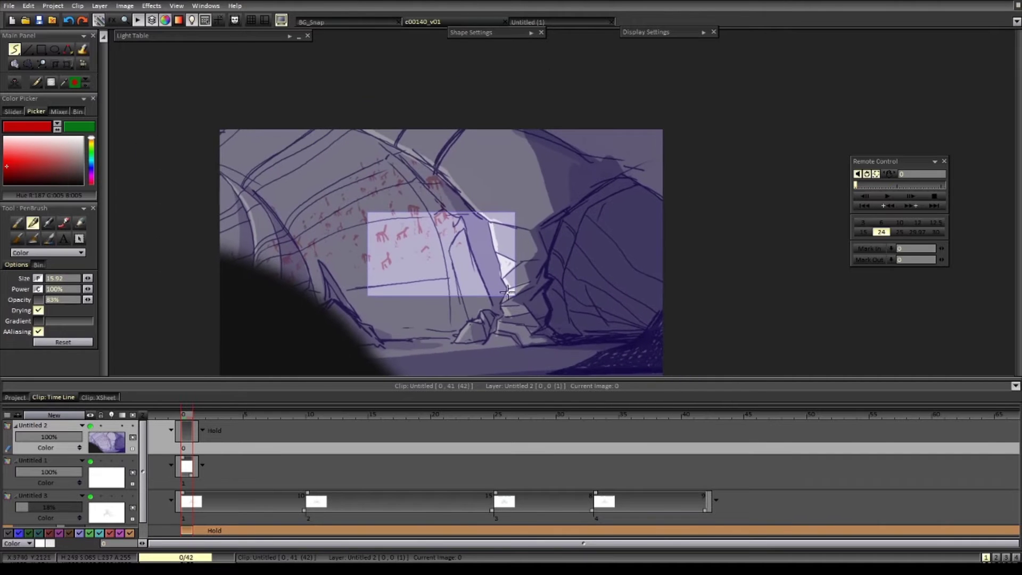
pyautogui.hotkey('ctrl', 't')
pyautogui.moveTo(662, 129); pyautogui.dragTo(521, 209)
pyautogui.press('Return')
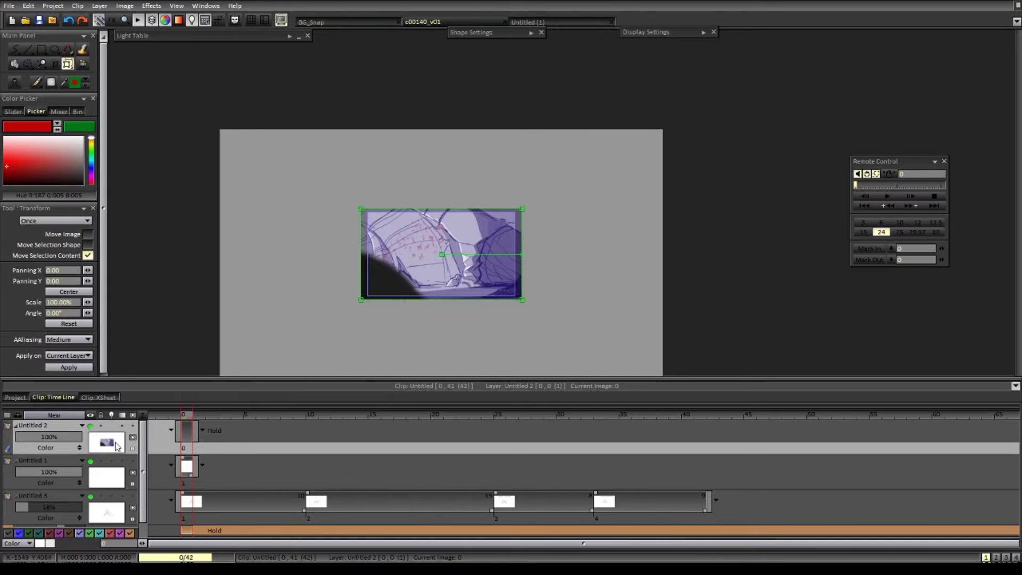
# - Move layer Untitled 2 below Untitled 3, set their opacities to 27% and 100% respectively, and select layer Untitled 1
pyautogui.moveTo(116, 445); pyautogui.dragTo(112, 524)
pyautogui.moveTo(143, 486); pyautogui.dragTo(143, 501)
pyautogui.moveTo(67, 493)
pyautogui.mouseDown()
pyautogui.moveTo(35, 494)
pyautogui.moveTo(109, 460)
pyautogui.mouseUp()
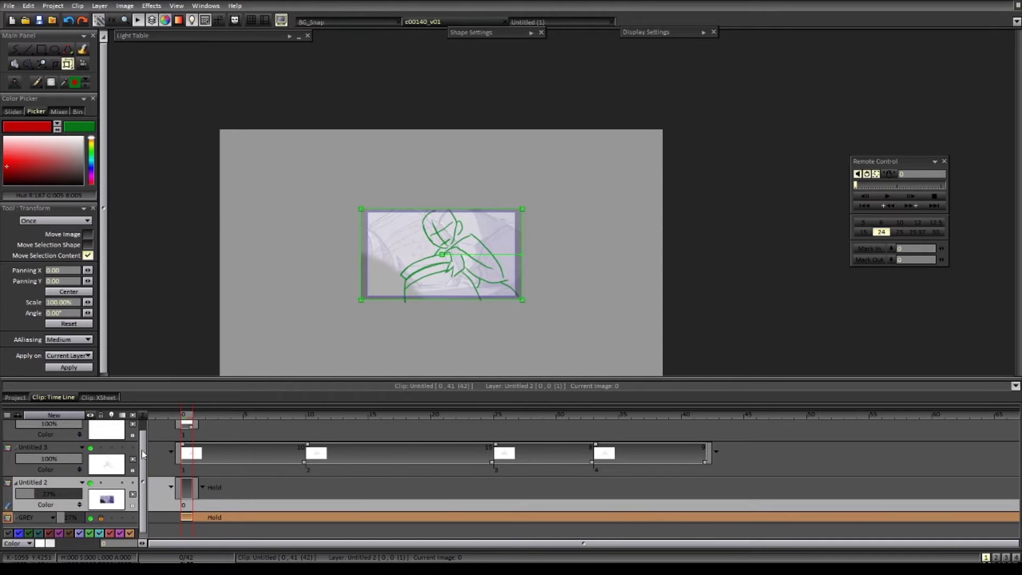
pyautogui.scroll(1, 142, 449)
pyautogui.click(111, 451)
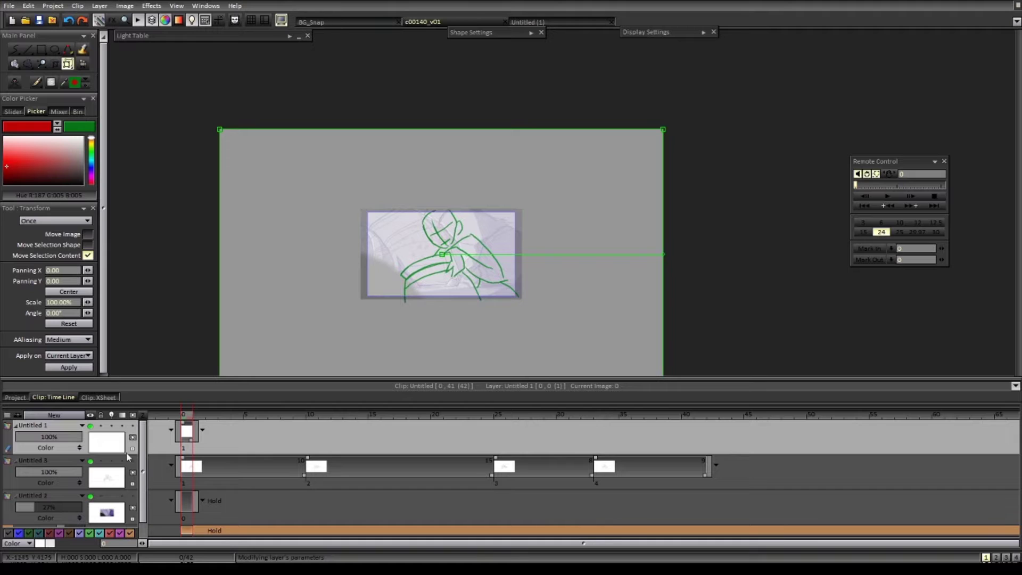
# - Delete layer Untitled 1 and return to the freehand drawing tool
pyautogui.rightClick(114, 443)
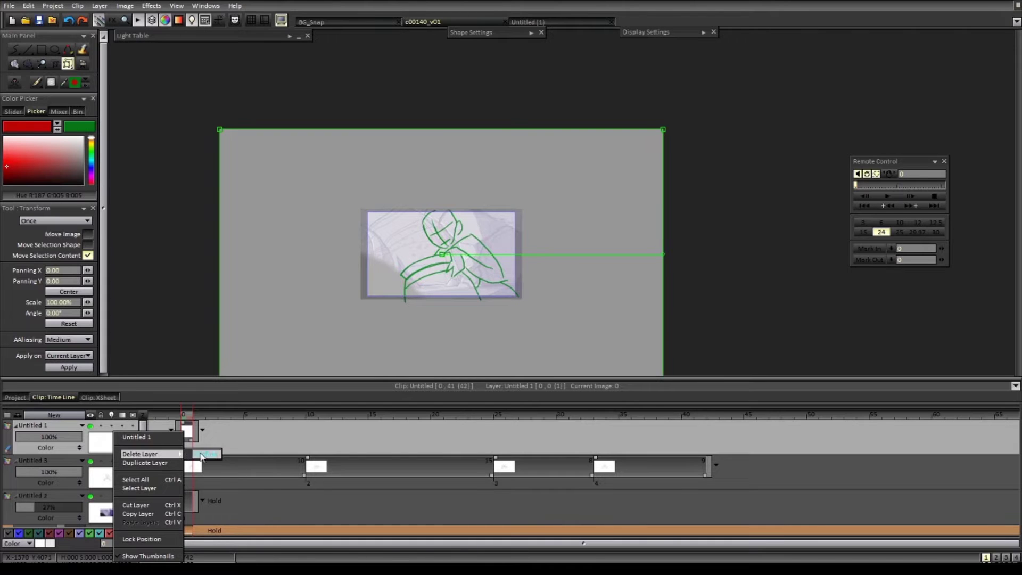
pyautogui.click(197, 455)
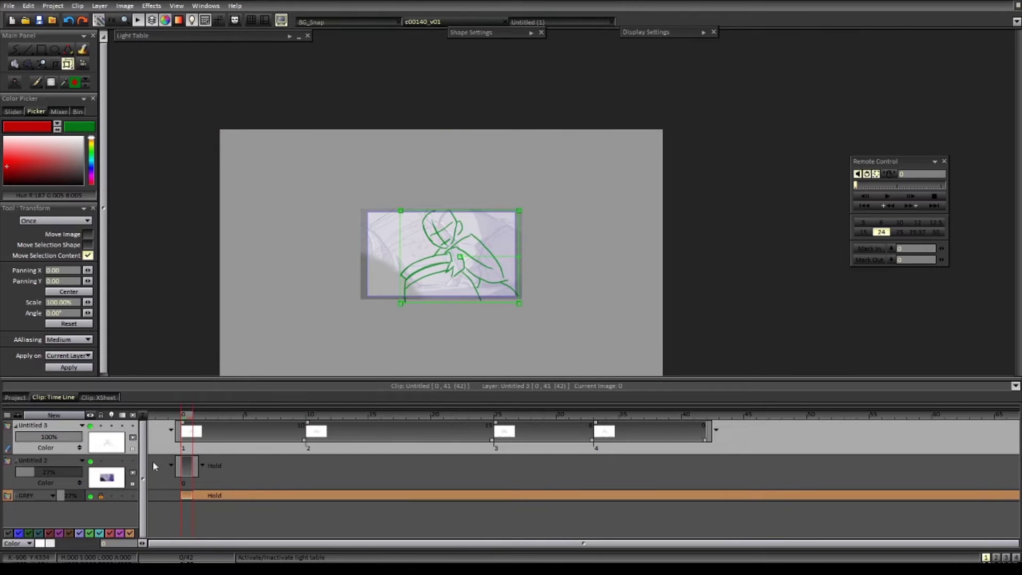
pyautogui.scroll(3, 462, 260)
pyautogui.press('d')
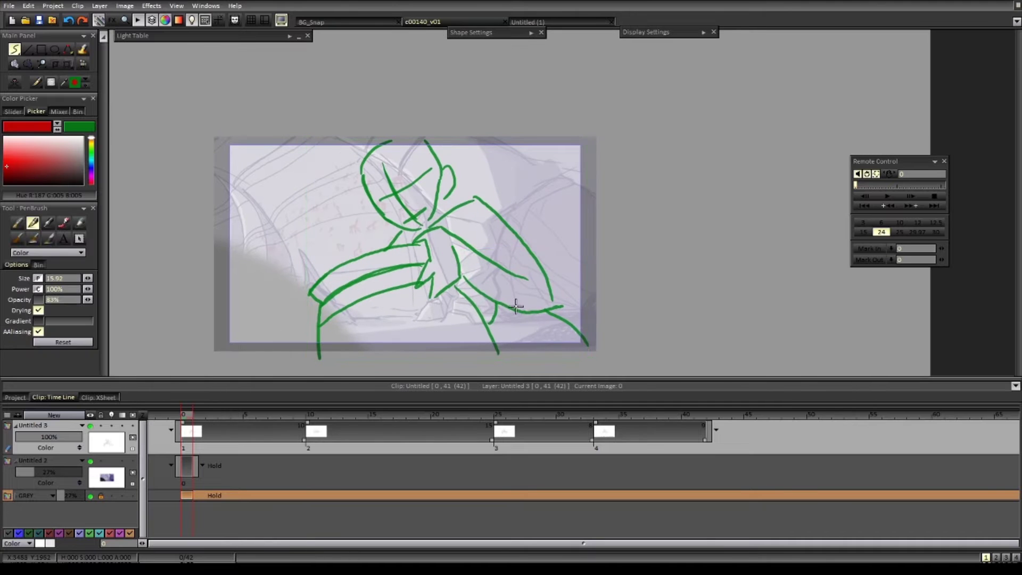
# - Play back the clip to check the green key poses against the cave background
pyautogui.click(887, 196)
pyautogui.scroll(3, 592, 316)
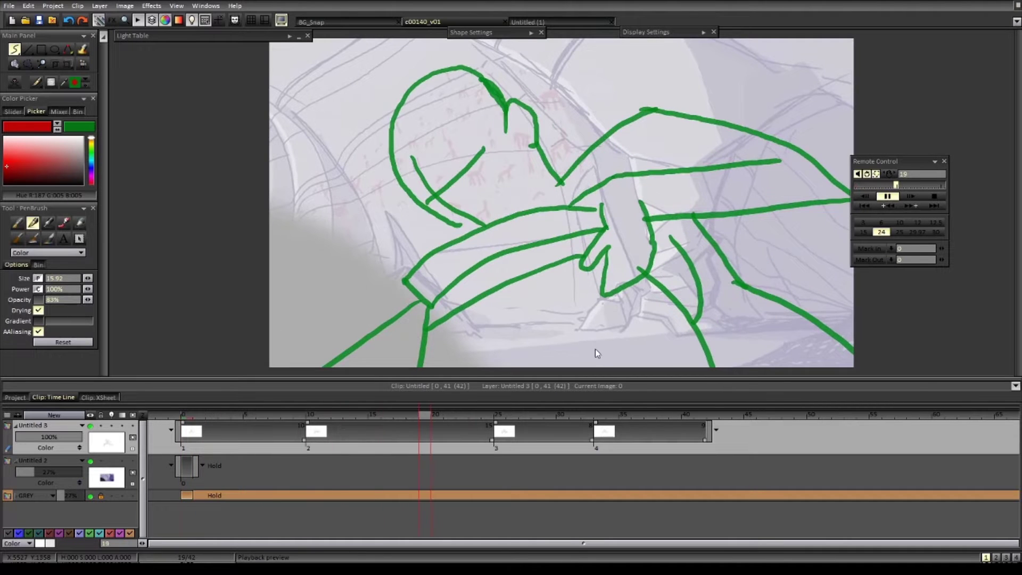
pyautogui.click(887, 195)
pyautogui.scroll(-5, 525, 310)
pyautogui.scroll(-2, 525, 310)
pyautogui.moveTo(524, 309); pyautogui.dragTo(536, 300)
# - Enlarge the cave background on layer Untitled 2 to 171.44%, offset it by 552.91 in X and 328.43 in Y, and apply the transform
pyautogui.click(85, 479)
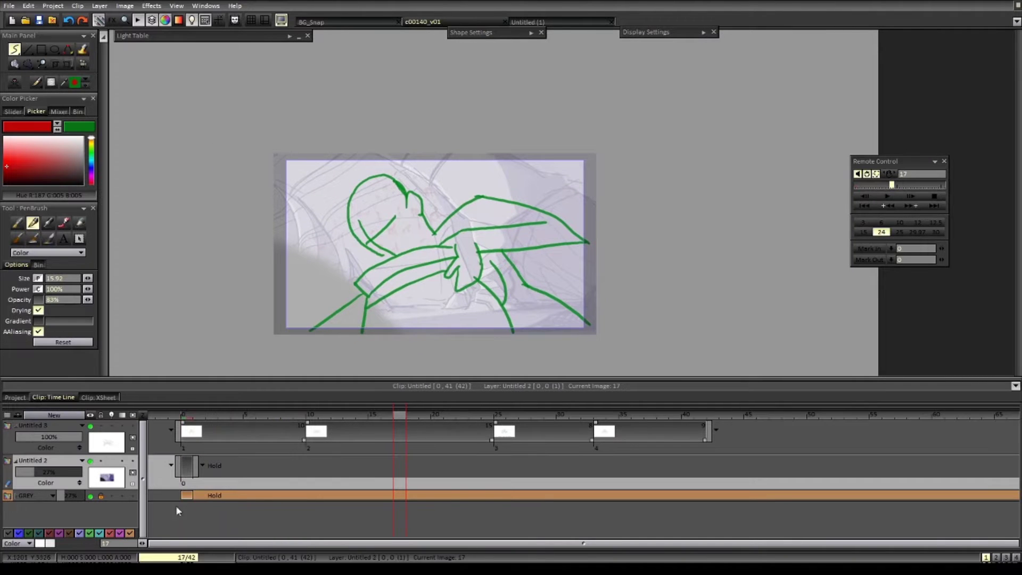
pyautogui.hotkey('ctrl', 't')
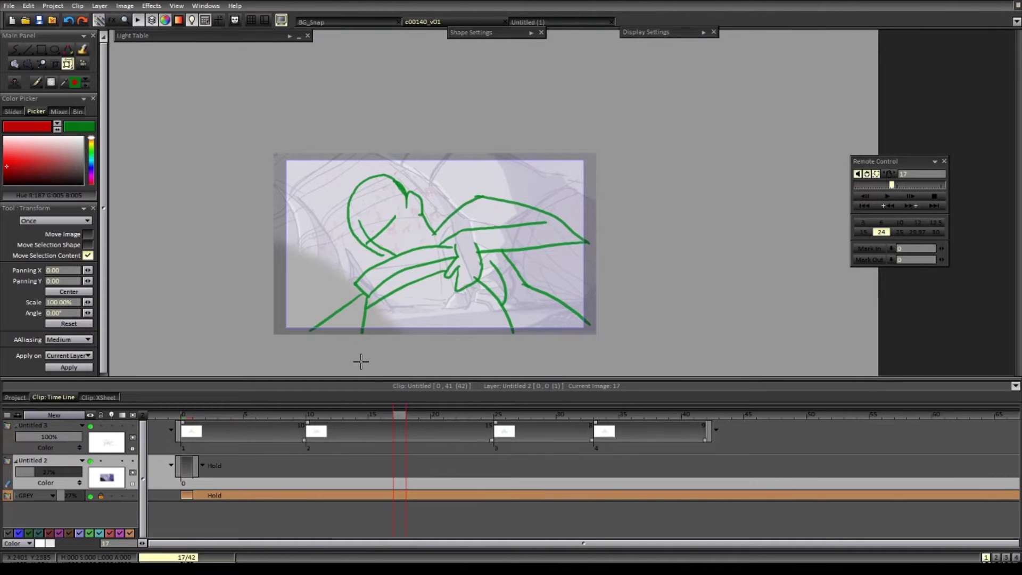
pyautogui.click(183, 485)
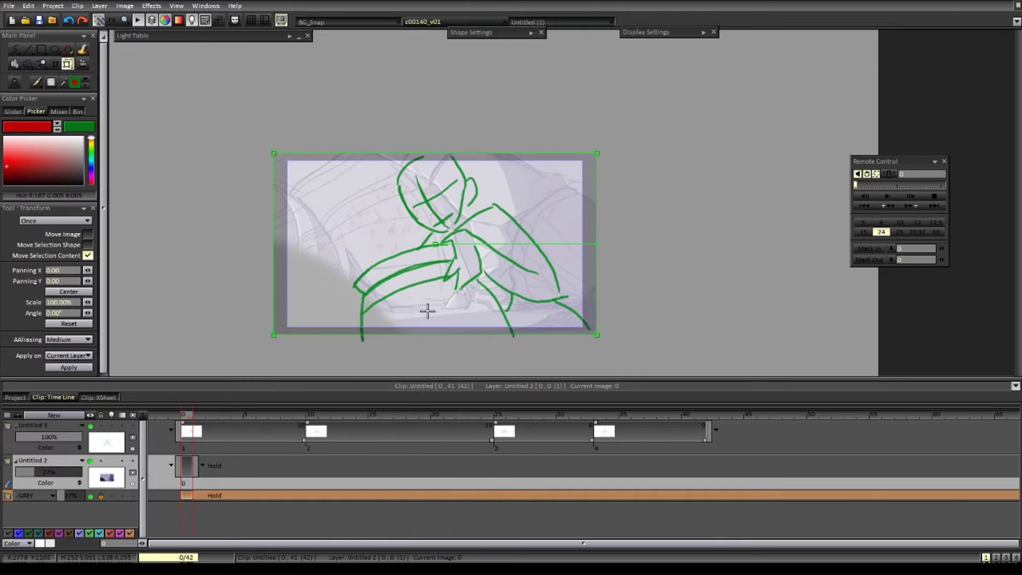
pyautogui.moveTo(598, 330)
pyautogui.mouseDown()
pyautogui.moveTo(620, 349)
pyautogui.moveTo(566, 319)
pyautogui.moveTo(621, 313)
pyautogui.moveTo(577, 303)
pyautogui.moveTo(539, 274)
pyautogui.moveTo(637, 297)
pyautogui.moveTo(665, 321)
pyautogui.mouseUp()
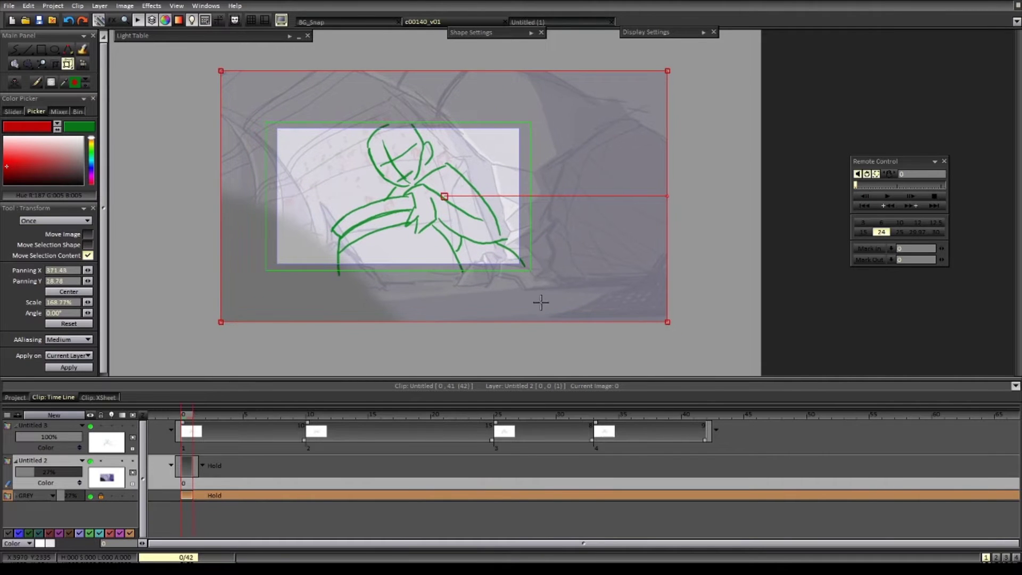
pyautogui.moveTo(540, 299); pyautogui.dragTo(559, 324)
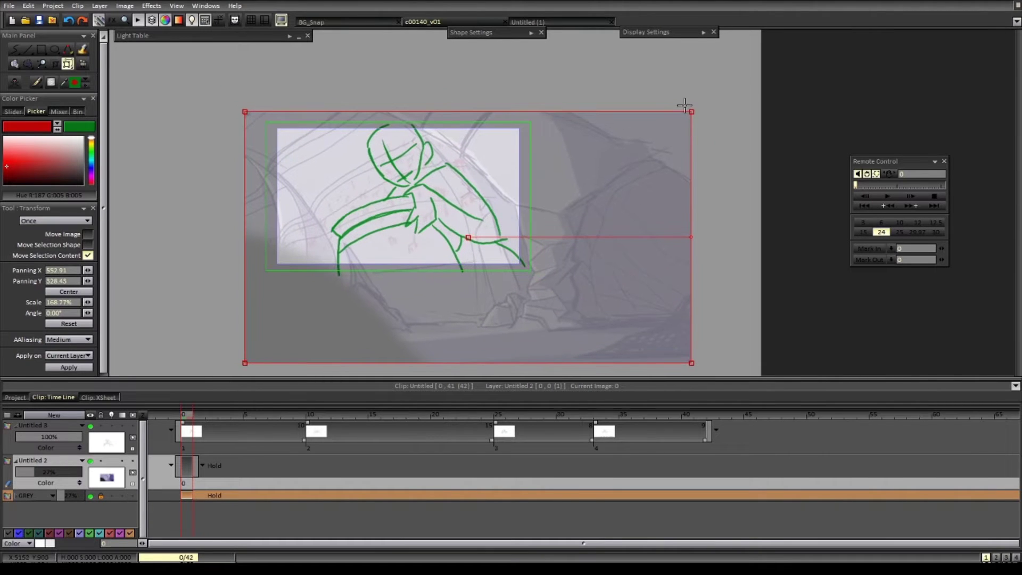
pyautogui.moveTo(692, 112); pyautogui.dragTo(696, 109)
pyautogui.press('Return')
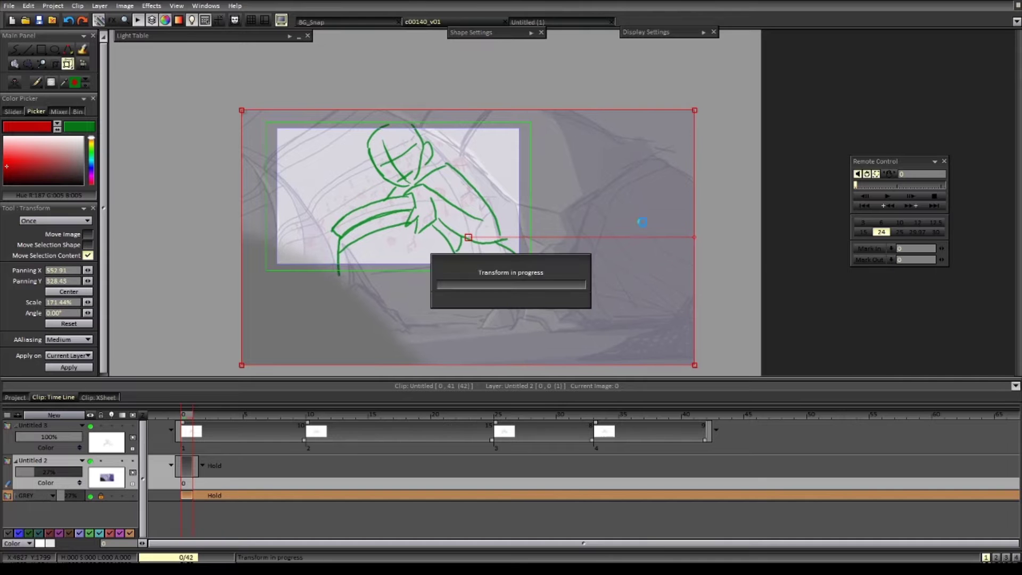
# - Play back the clip to check the poses against the enlarged background
pyautogui.click(887, 196)
pyautogui.scroll(3, 630, 330)
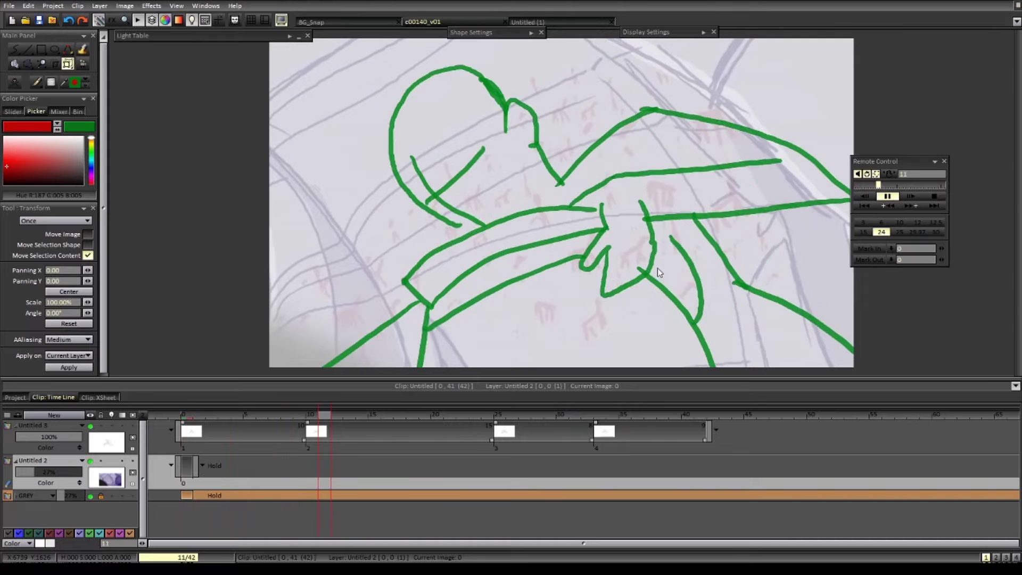
pyautogui.press('Return')
pyautogui.scroll(-3, 568, 326)
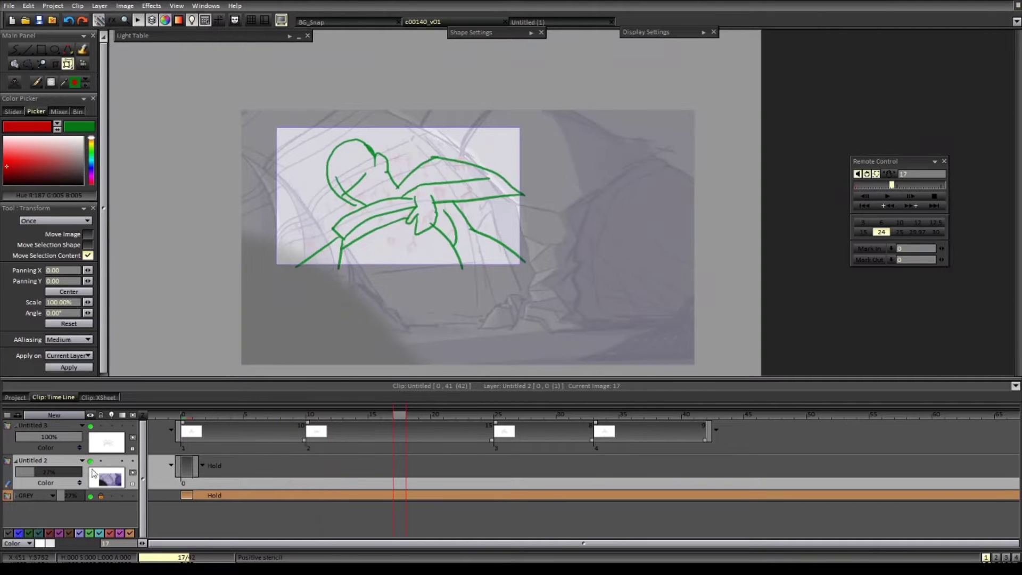
# - Rename layer Untitled 2 as BG and assign it to the Blue colour group
pyautogui.click(69, 471)
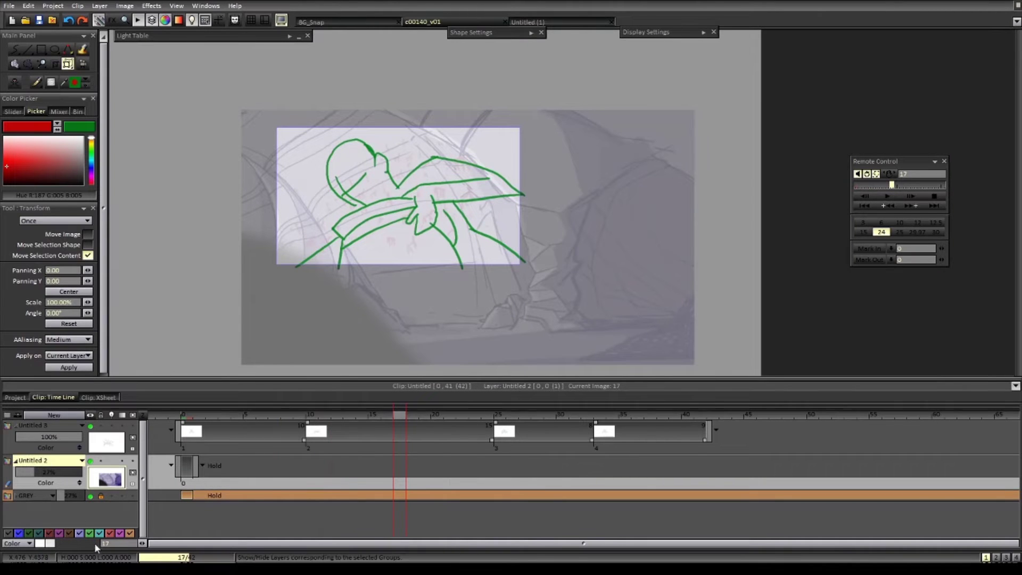
pyautogui.doubleClick(42, 462)
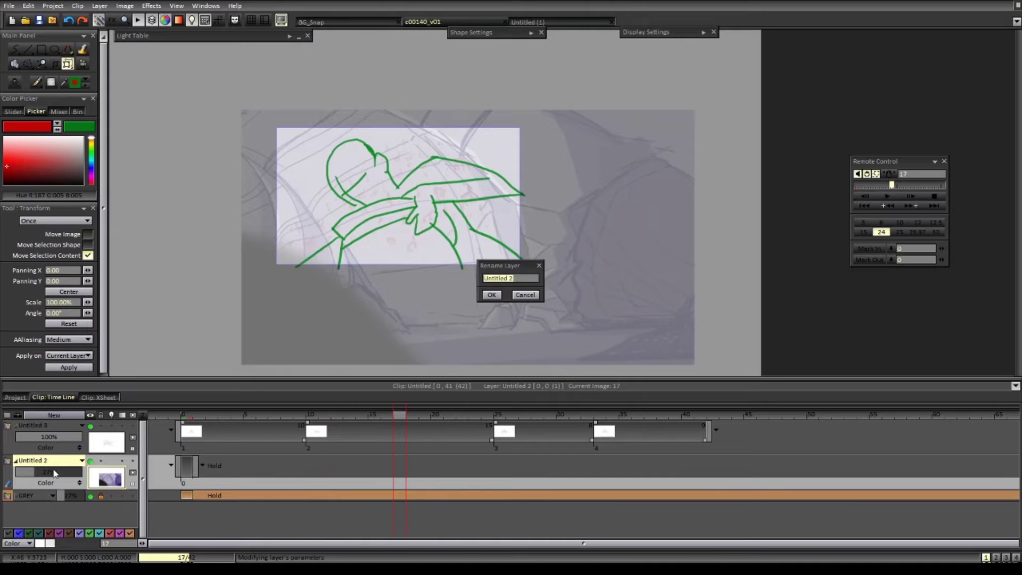
pyautogui.write('BG')
pyautogui.press('Return')
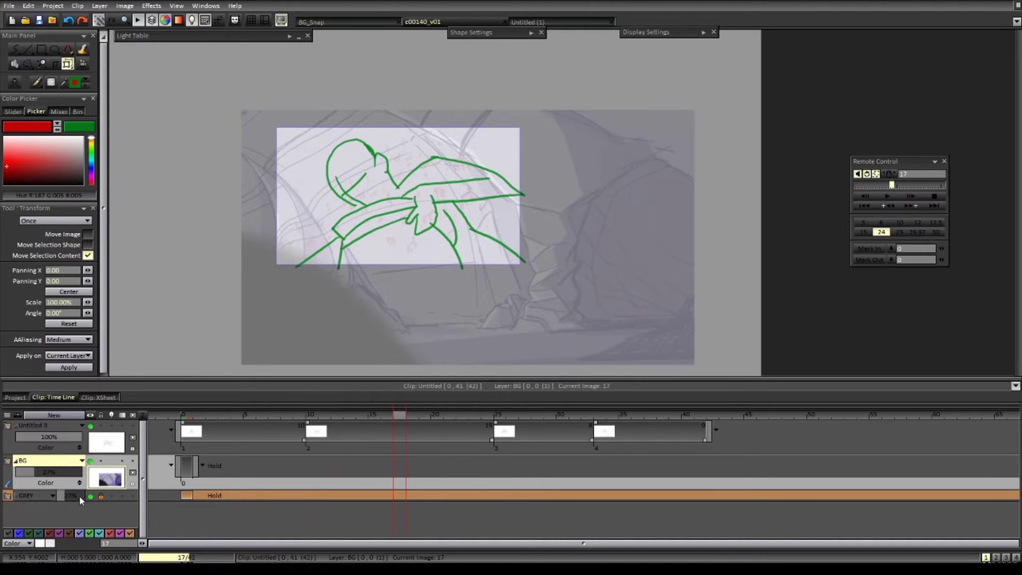
pyautogui.click(11, 470)
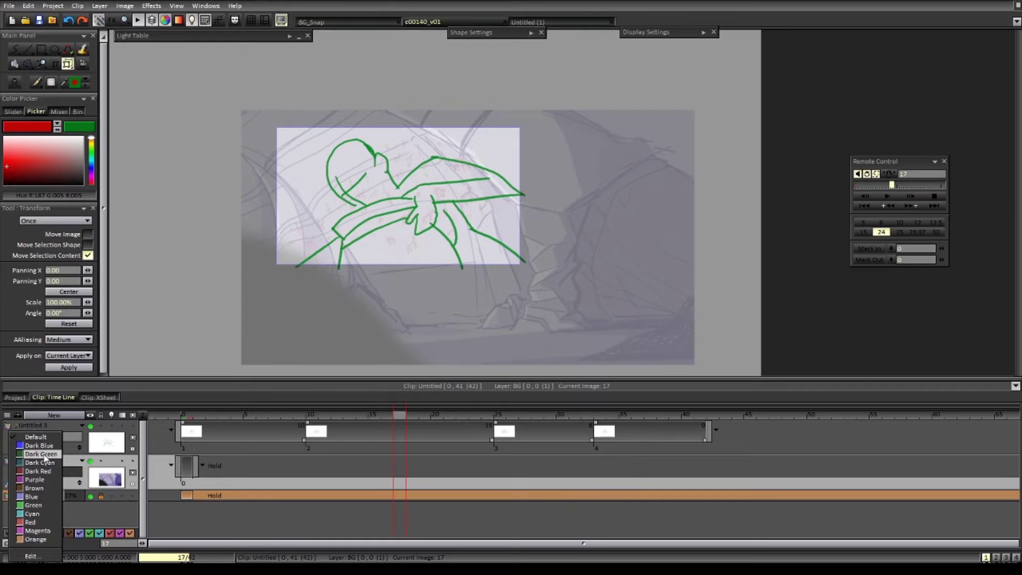
pyautogui.click(32, 497)
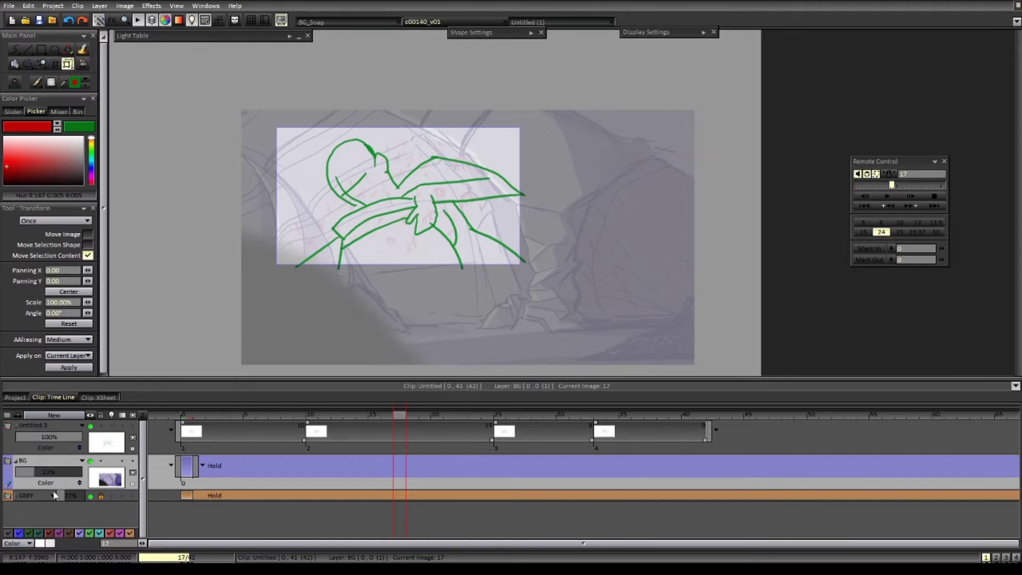
# - Collapse and lock the BG layer, and select layer Untitled 3 at frame 0
pyautogui.click(31, 463)
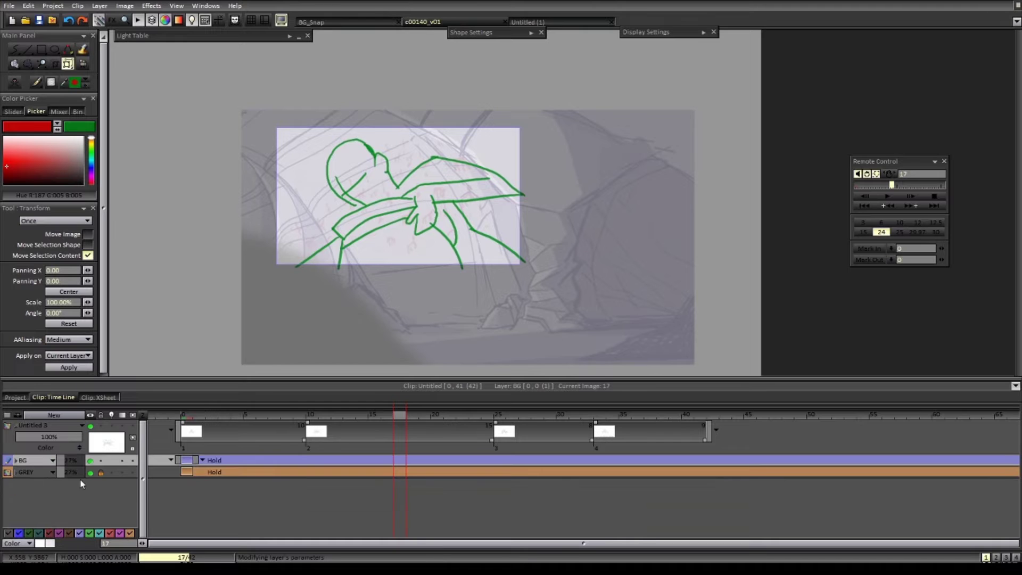
pyautogui.click(100, 470)
pyautogui.click(214, 445)
pyautogui.click(186, 426)
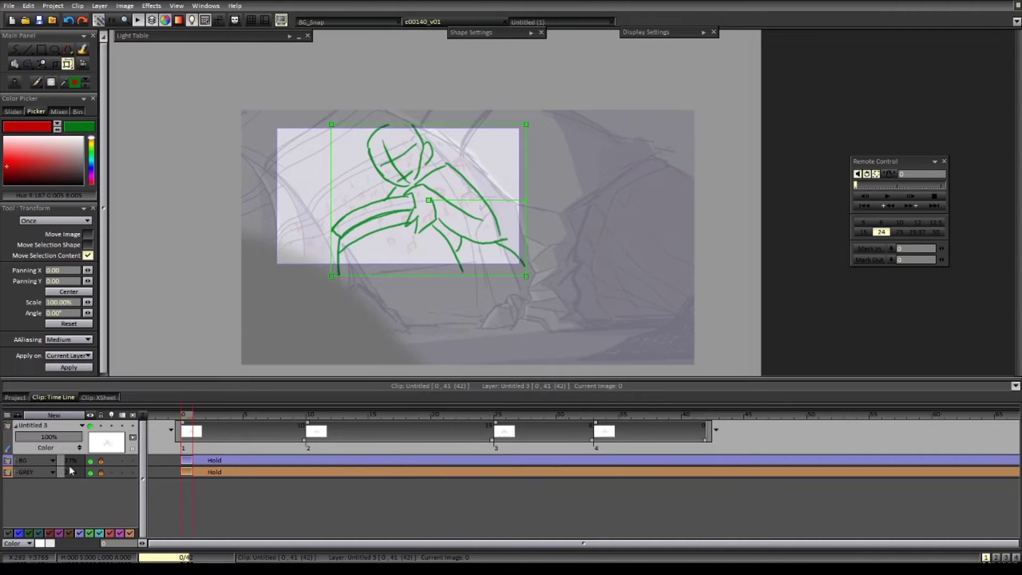
# - Lower the opacity of layer BG to about 13% and layer GREY to 24%
pyautogui.moveTo(63, 466); pyautogui.dragTo(62, 467)
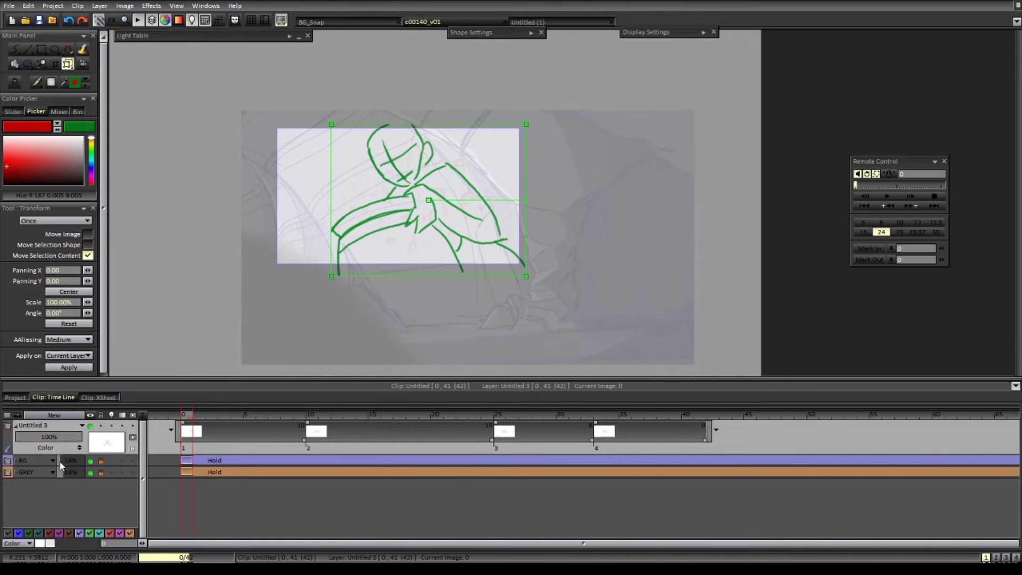
pyautogui.press('Escape')
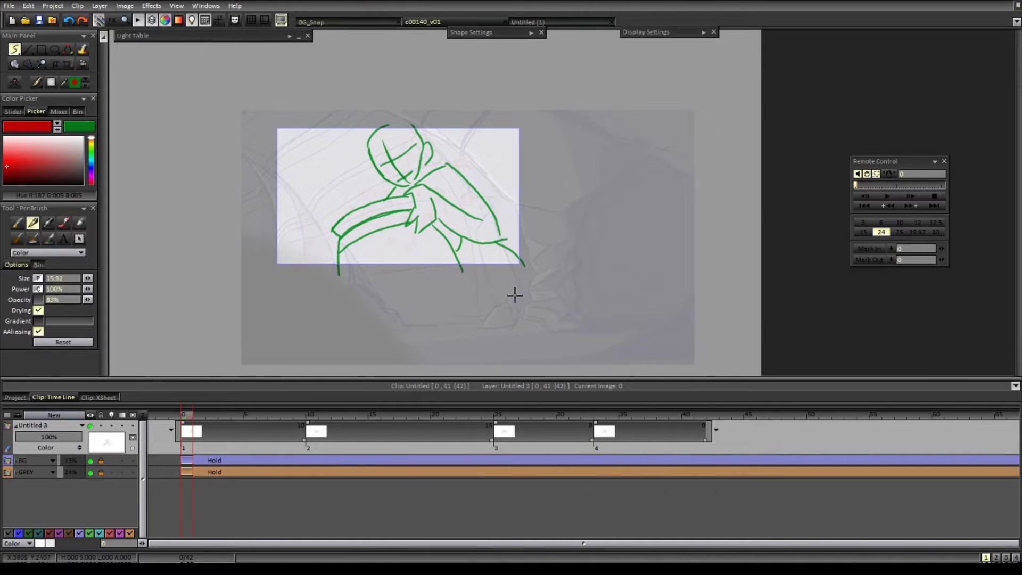
pyautogui.moveTo(499, 325); pyautogui.dragTo(505, 348)
# - Scrub through the key poses over the faded background and return to frame 0
pyautogui.moveTo(241, 420); pyautogui.dragTo(399, 415)
pyautogui.click(176, 418)
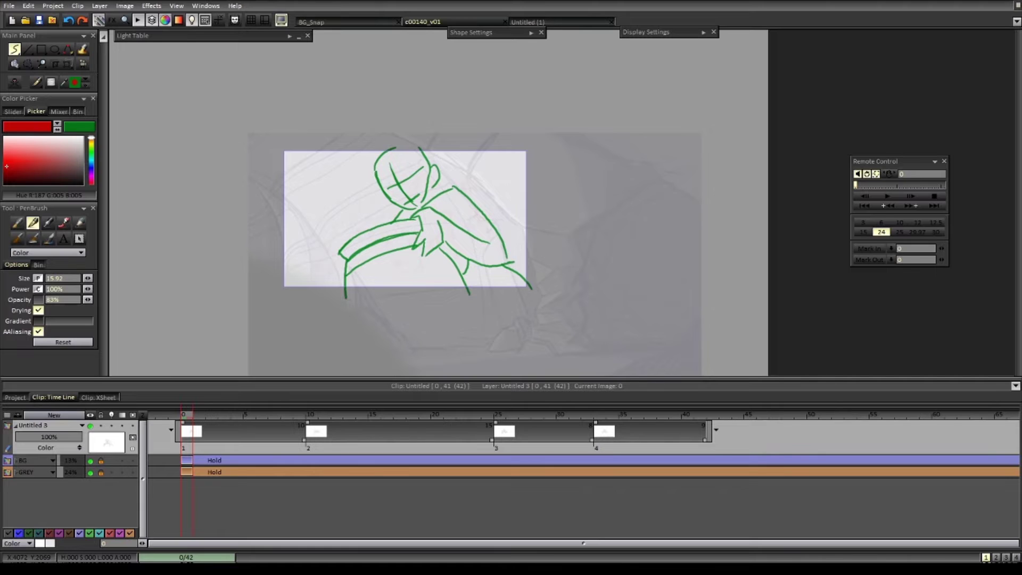
pyautogui.moveTo(510, 185)
pyautogui.mouseDown()
pyautogui.moveTo(506, 203)
pyautogui.moveTo(531, 194)
pyautogui.mouseUp()
pyautogui.hotkey('ctrl', 'z')
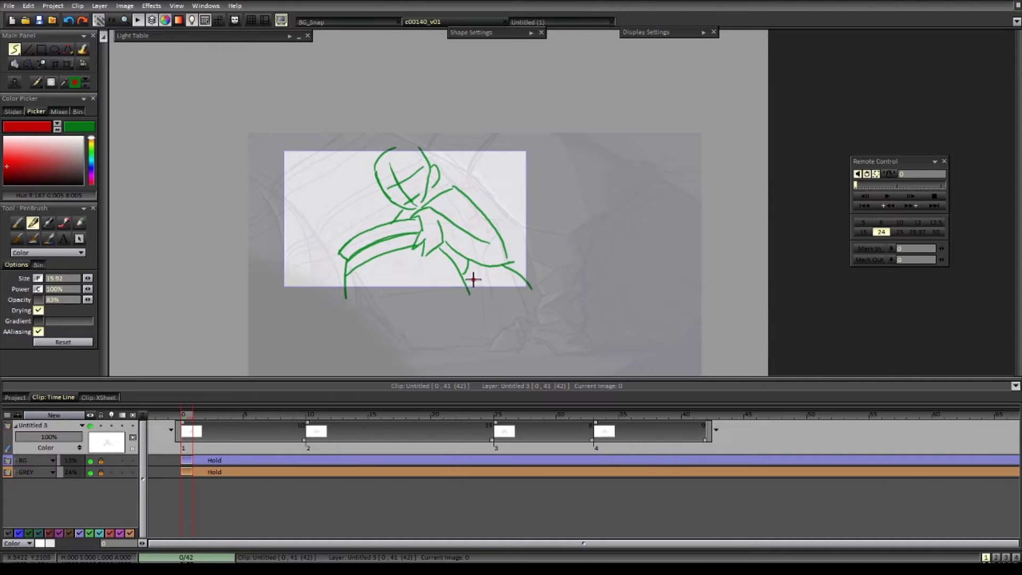
# - Fade layer Untitled 3 and add a static image layer in the Default group above it
pyautogui.moveTo(78, 436); pyautogui.dragTo(49, 441)
pyautogui.click(53, 414)
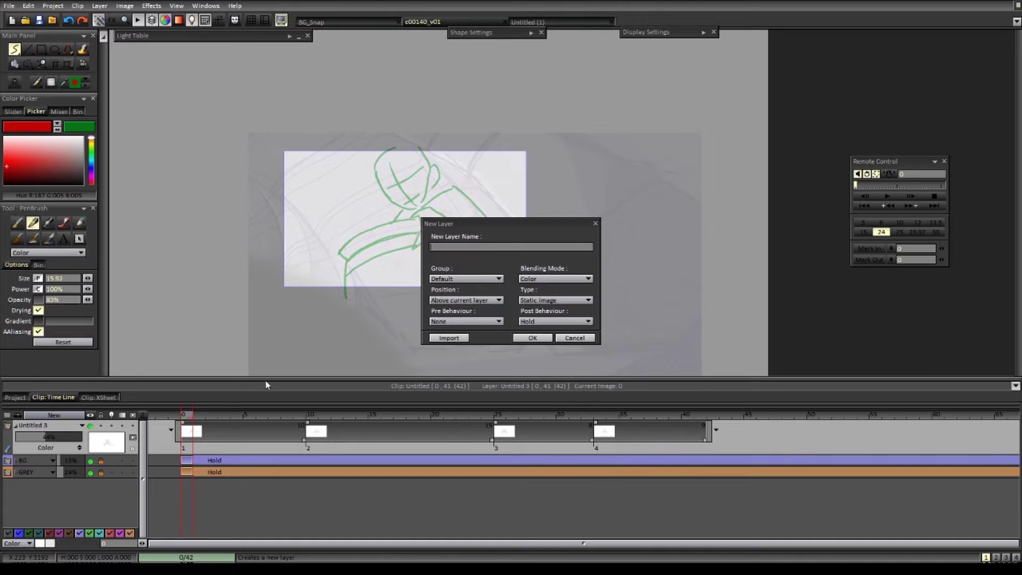
pyautogui.click(534, 339)
pyautogui.moveTo(399, 213)
pyautogui.mouseDown()
pyautogui.moveTo(387, 234)
pyautogui.moveTo(412, 231)
pyautogui.mouseUp()
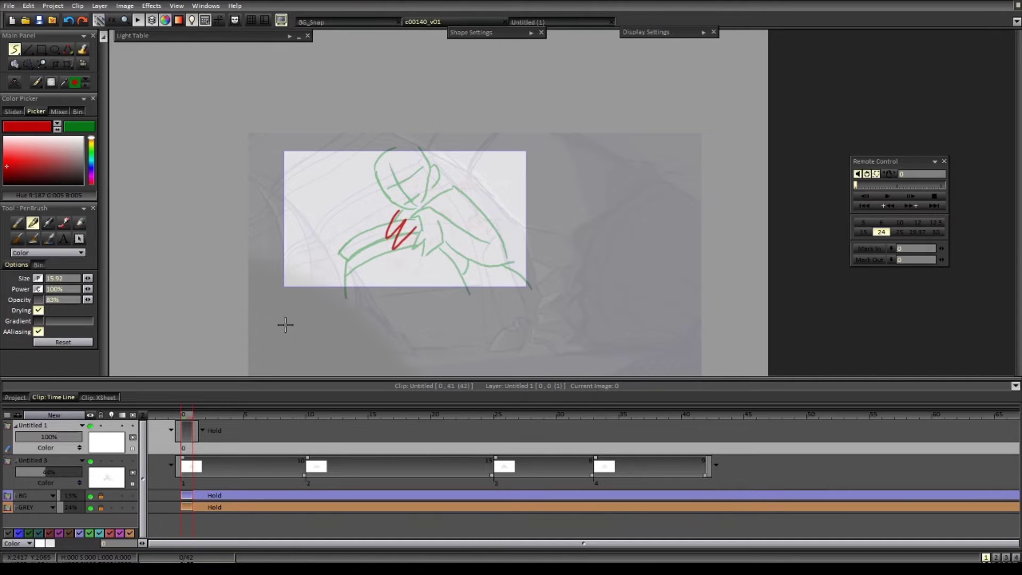
pyautogui.hotkey('ctrl', 'z')
# - Set the opacity of layer Untitled 3 to 25%
pyautogui.moveTo(48, 471); pyautogui.dragTo(33, 478)
pyautogui.moveTo(367, 256)
pyautogui.mouseDown()
pyautogui.moveTo(428, 243)
pyautogui.moveTo(340, 250)
pyautogui.mouseUp()
pyautogui.hotkey('ctrl', 'z')
pyautogui.moveTo(395, 270); pyautogui.dragTo(392, 247)
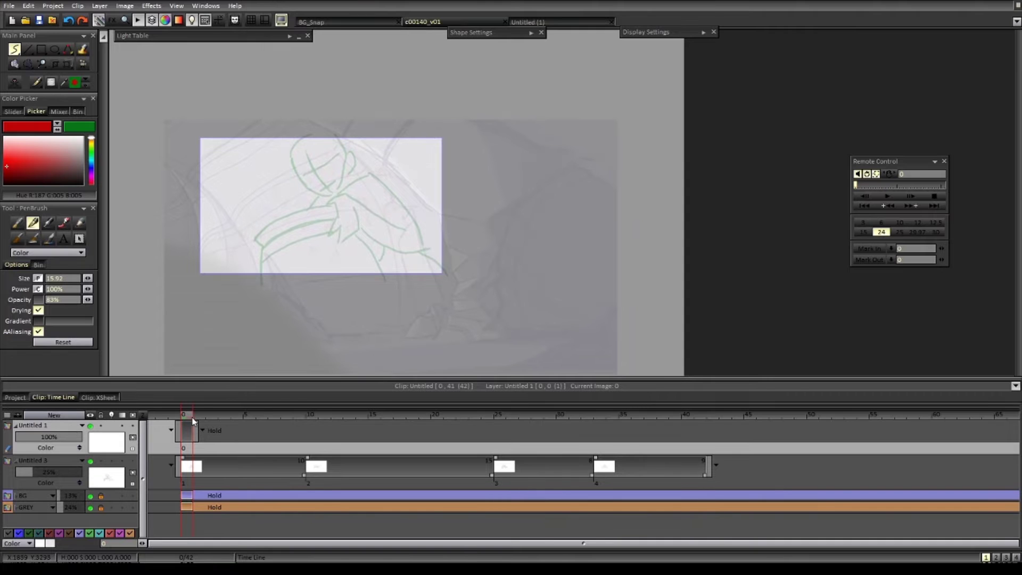
# - Scrub the timeline to compare the faded key poses, returning to frame 0
pyautogui.click(239, 420)
pyautogui.moveTo(211, 424)
pyautogui.mouseDown()
pyautogui.moveTo(186, 425)
pyautogui.moveTo(332, 423)
pyautogui.mouseUp()
pyautogui.moveTo(397, 425)
pyautogui.mouseDown()
pyautogui.moveTo(531, 426)
pyautogui.moveTo(362, 428)
pyautogui.moveTo(179, 448)
pyautogui.moveTo(710, 455)
pyautogui.moveTo(662, 457)
pyautogui.mouseUp()
pyautogui.moveTo(465, 463)
pyautogui.mouseDown()
pyautogui.moveTo(194, 450)
pyautogui.moveTo(181, 471)
pyautogui.moveTo(241, 472)
pyautogui.mouseUp()
pyautogui.moveTo(323, 485)
pyautogui.mouseDown()
pyautogui.moveTo(359, 487)
pyautogui.moveTo(187, 495)
pyautogui.moveTo(636, 507)
pyautogui.moveTo(179, 513)
pyautogui.moveTo(519, 526)
pyautogui.moveTo(625, 516)
pyautogui.moveTo(169, 515)
pyautogui.moveTo(321, 518)
pyautogui.mouseUp()
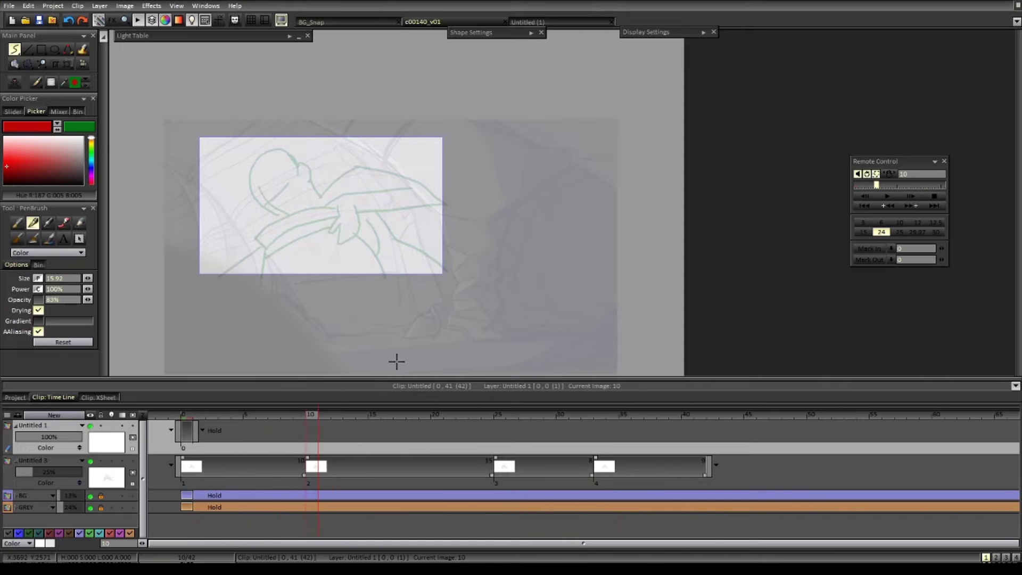
pyautogui.moveTo(309, 415); pyautogui.dragTo(182, 417)
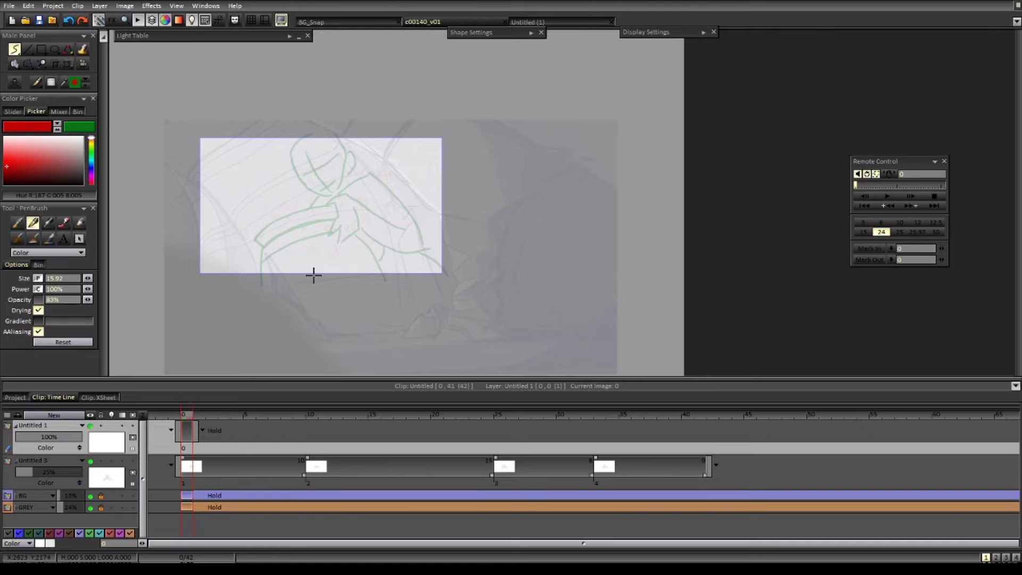
pyautogui.scroll(1, 368, 219)
pyautogui.moveTo(377, 237); pyautogui.dragTo(370, 269)
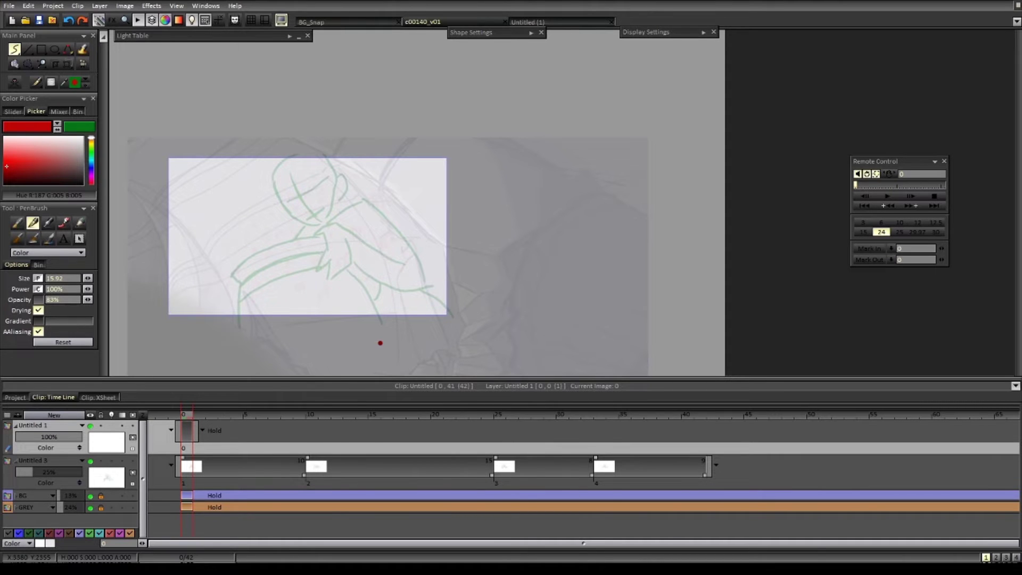
pyautogui.press('Return')
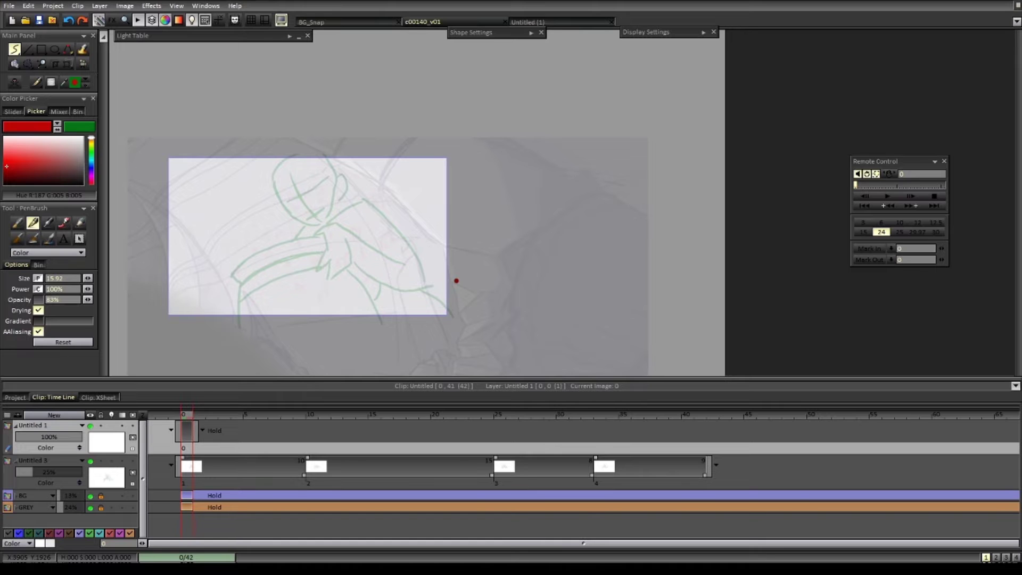
pyautogui.moveTo(456, 247)
pyautogui.mouseDown()
pyautogui.moveTo(337, 302)
pyautogui.moveTo(430, 255)
pyautogui.moveTo(411, 285)
pyautogui.moveTo(492, 265)
pyautogui.moveTo(472, 265)
pyautogui.mouseUp()
pyautogui.hotkey('ctrl', 'z')
pyautogui.moveTo(448, 259); pyautogui.dragTo(433, 257)
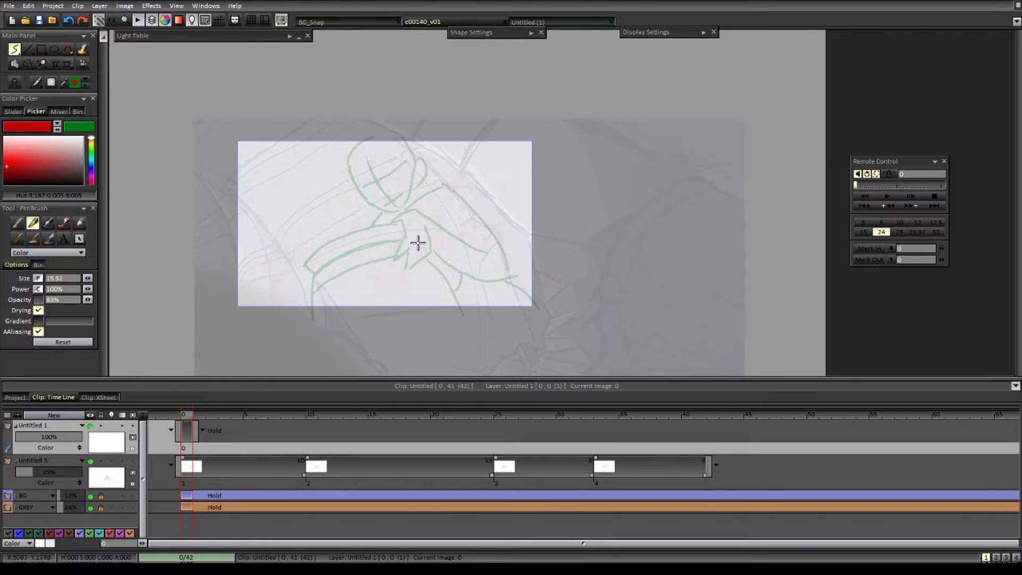
# - Set the post behaviour of layer Untitled 1 to None instead of Hold
pyautogui.click(203, 431)
pyautogui.click(223, 432)
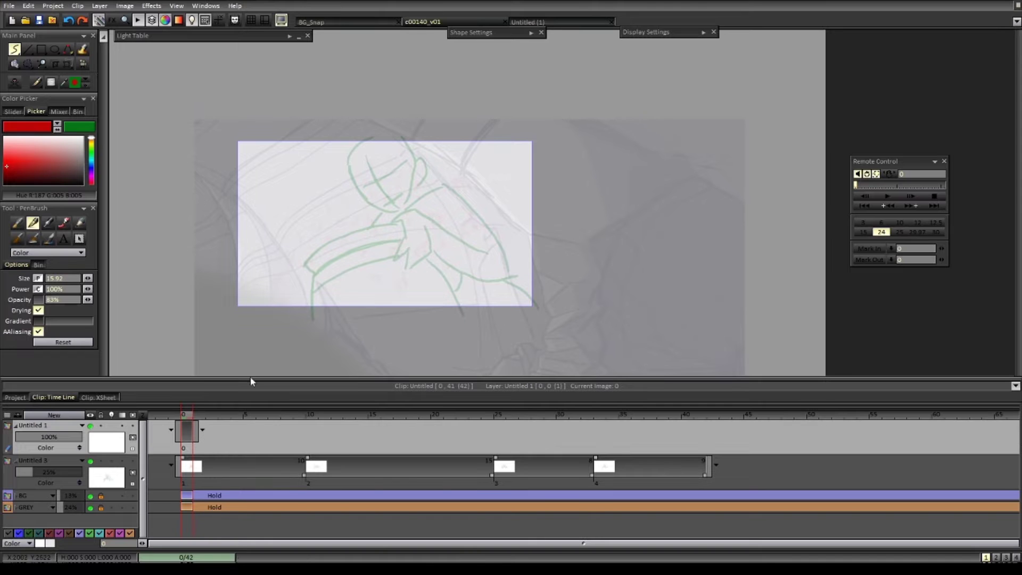
pyautogui.moveTo(411, 249); pyautogui.dragTo(380, 257)
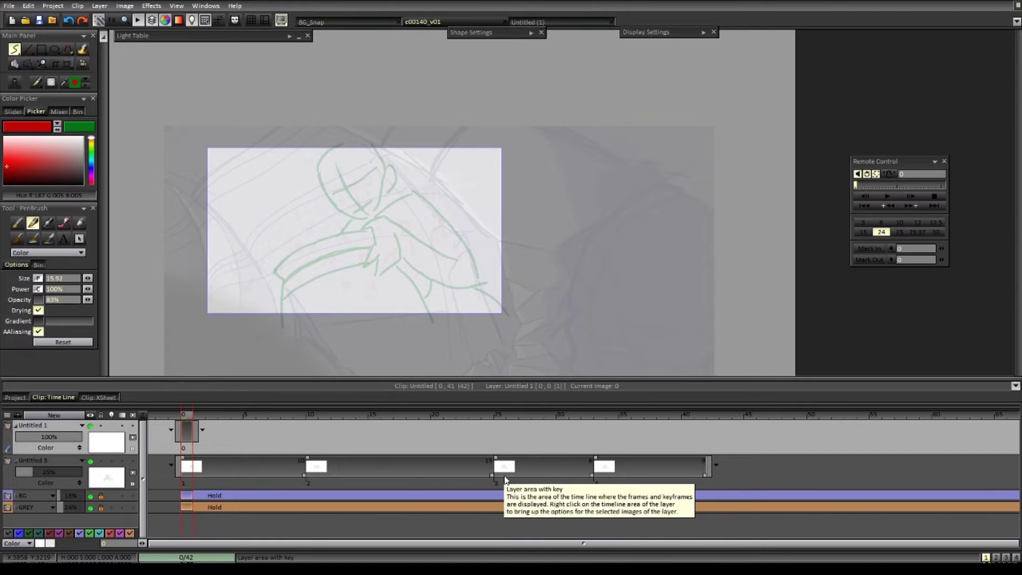
pyautogui.moveTo(380, 214); pyautogui.dragTo(361, 237)
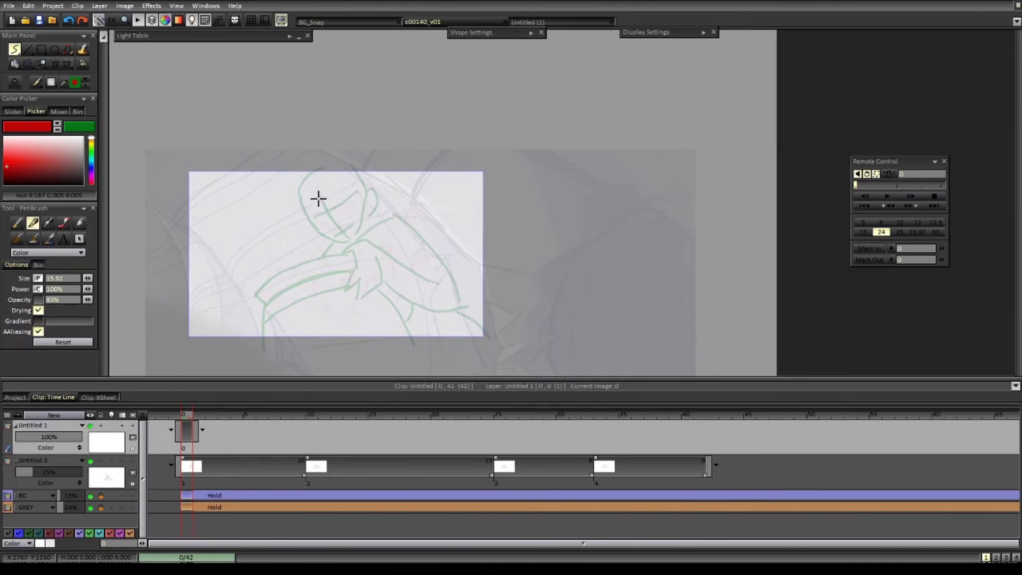
# - Sketch the outline of the character's head in red over the faded first key pose at frame 0
pyautogui.moveTo(300, 190)
pyautogui.mouseDown()
pyautogui.moveTo(309, 227)
pyautogui.moveTo(342, 242)
pyautogui.mouseUp()
pyautogui.hotkey('ctrl', 'z')
pyautogui.moveTo(298, 185); pyautogui.dragTo(342, 240)
pyautogui.hotkey('ctrl', 'z')
pyautogui.moveTo(298, 187)
pyautogui.mouseDown()
pyautogui.moveTo(311, 229)
pyautogui.moveTo(347, 246)
pyautogui.moveTo(310, 226)
pyautogui.moveTo(345, 241)
pyautogui.mouseUp()
pyautogui.hotkey('ctrl', 'z')
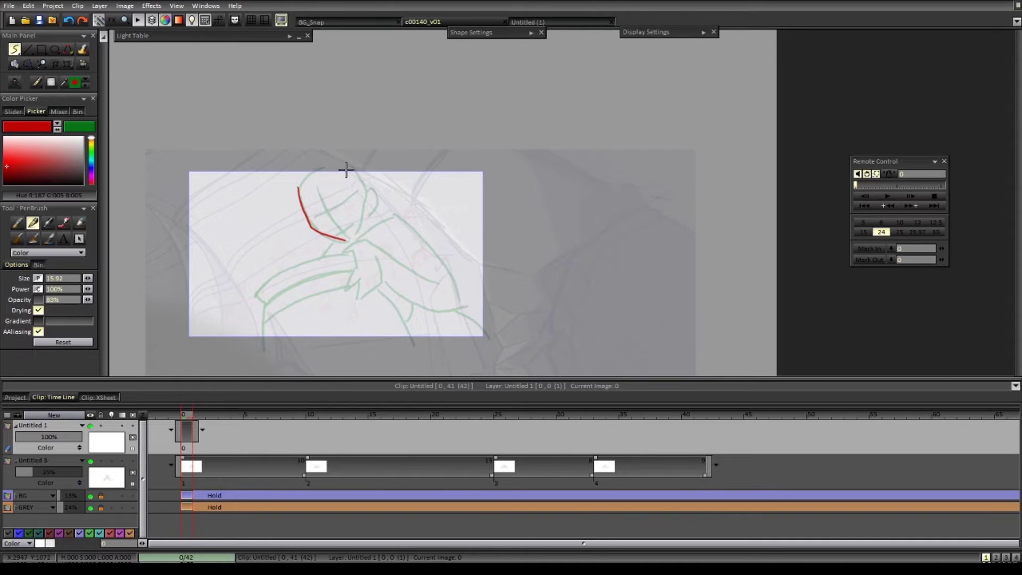
pyautogui.moveTo(347, 169)
pyautogui.mouseDown()
pyautogui.moveTo(365, 187)
pyautogui.moveTo(360, 230)
pyautogui.mouseUp()
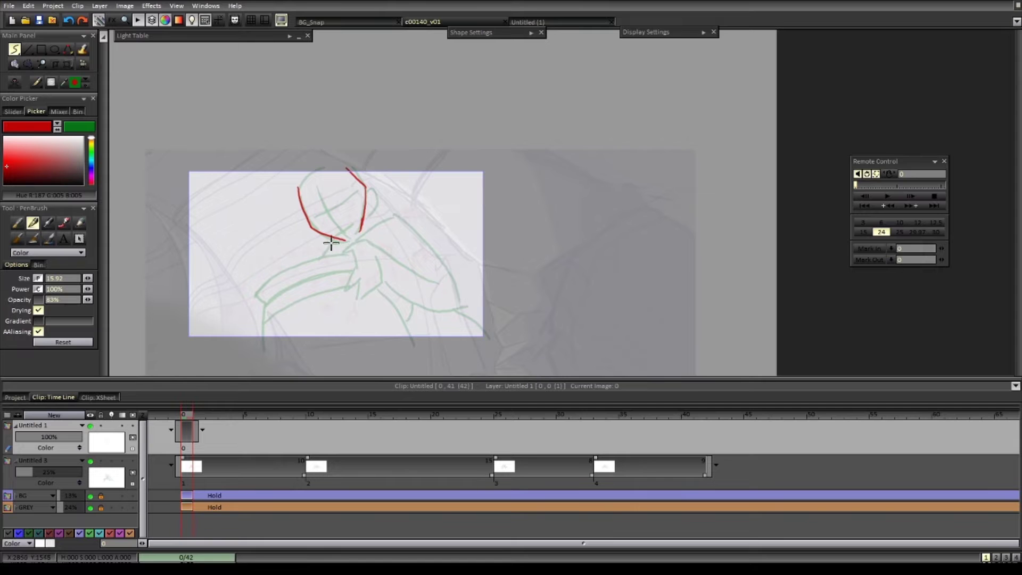
pyautogui.moveTo(358, 224); pyautogui.dragTo(347, 237)
# - Sketch the raised shoulder, back, neck and upper arm in red over the faded first key pose
pyautogui.moveTo(367, 219)
pyautogui.mouseDown()
pyautogui.moveTo(395, 215)
pyautogui.moveTo(377, 202)
pyautogui.moveTo(442, 252)
pyautogui.mouseUp()
pyautogui.moveTo(364, 219); pyautogui.dragTo(395, 197)
pyautogui.moveTo(389, 202); pyautogui.dragTo(452, 272)
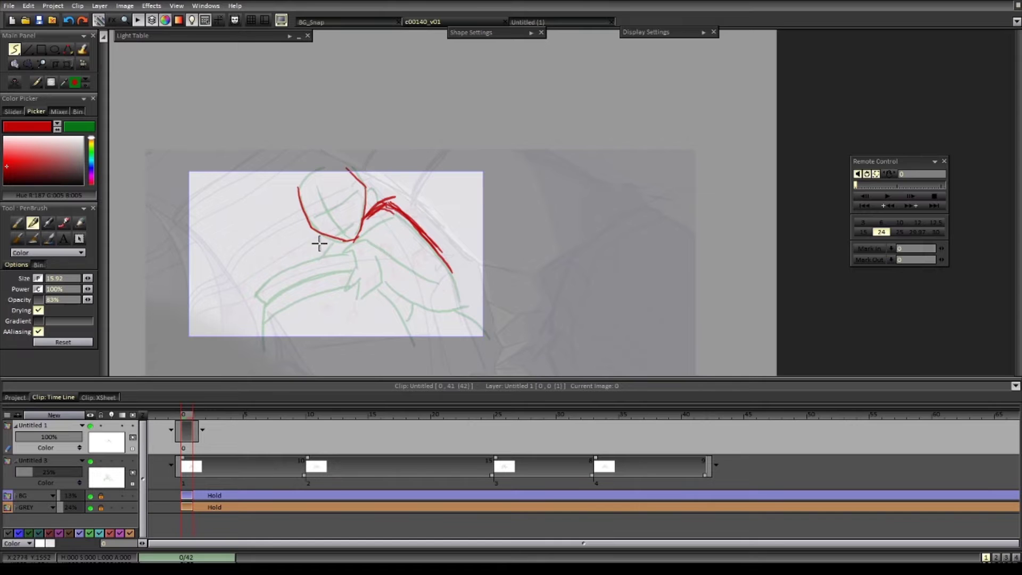
pyautogui.moveTo(324, 234); pyautogui.dragTo(313, 254)
pyautogui.moveTo(448, 262); pyautogui.dragTo(461, 309)
pyautogui.moveTo(374, 245); pyautogui.dragTo(429, 273)
pyautogui.moveTo(383, 250); pyautogui.dragTo(407, 268)
# - Extend layer Untitled 1 to frame 6 and check the pose thumbnails in the Untitled (1) clip, returning to c00140_v01
pyautogui.press('Right')
pyautogui.press('Right')
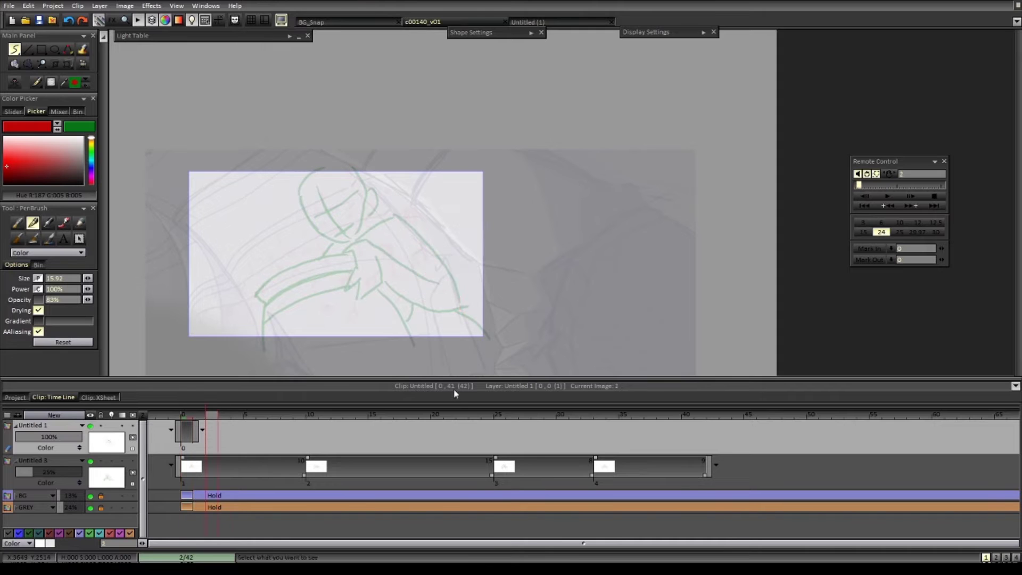
pyautogui.press('Right')
pyautogui.press('Right')
pyautogui.press('Right')
pyautogui.press('Right')
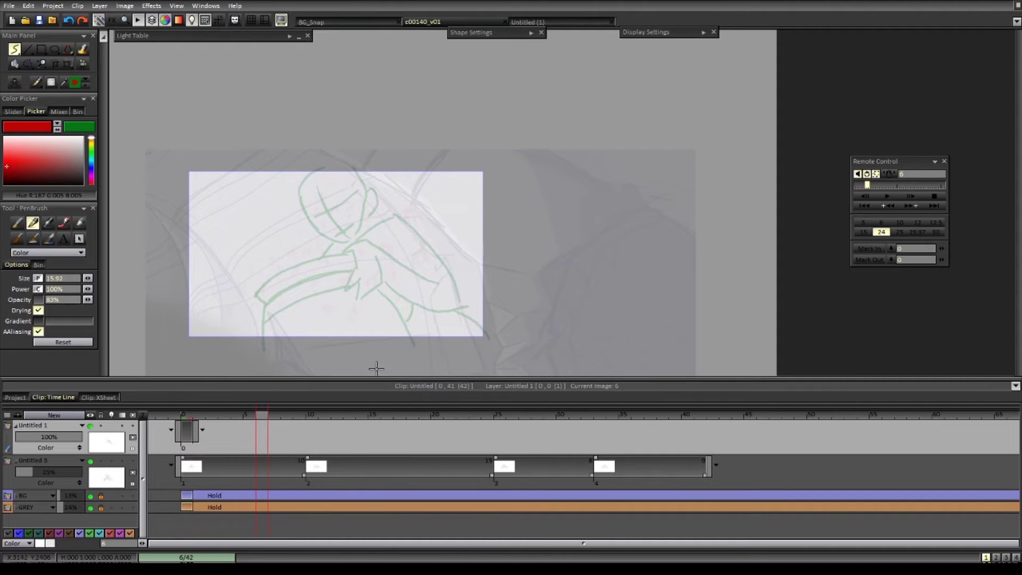
pyautogui.press('Insert')
pyautogui.click(536, 22)
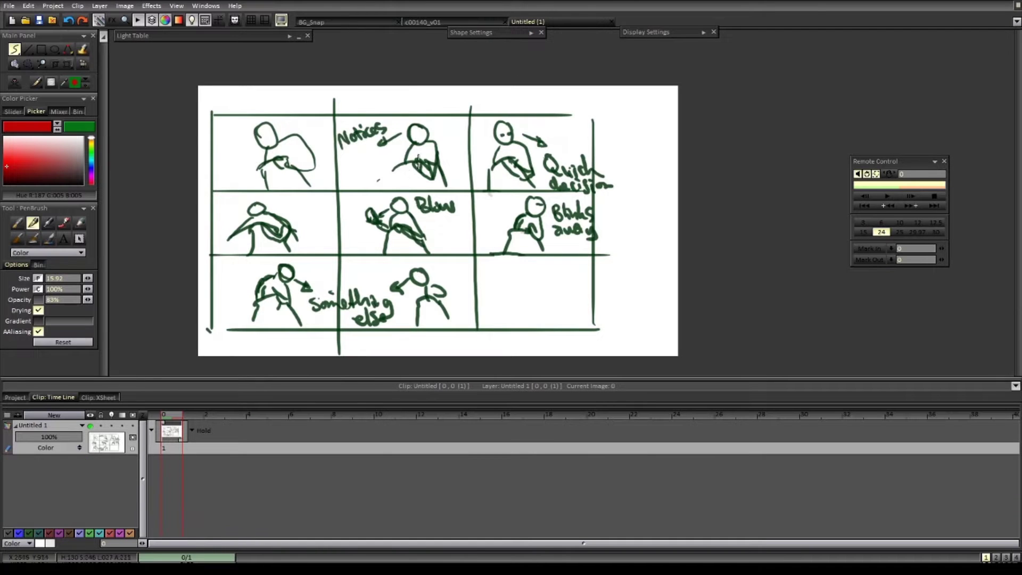
pyautogui.click(413, 22)
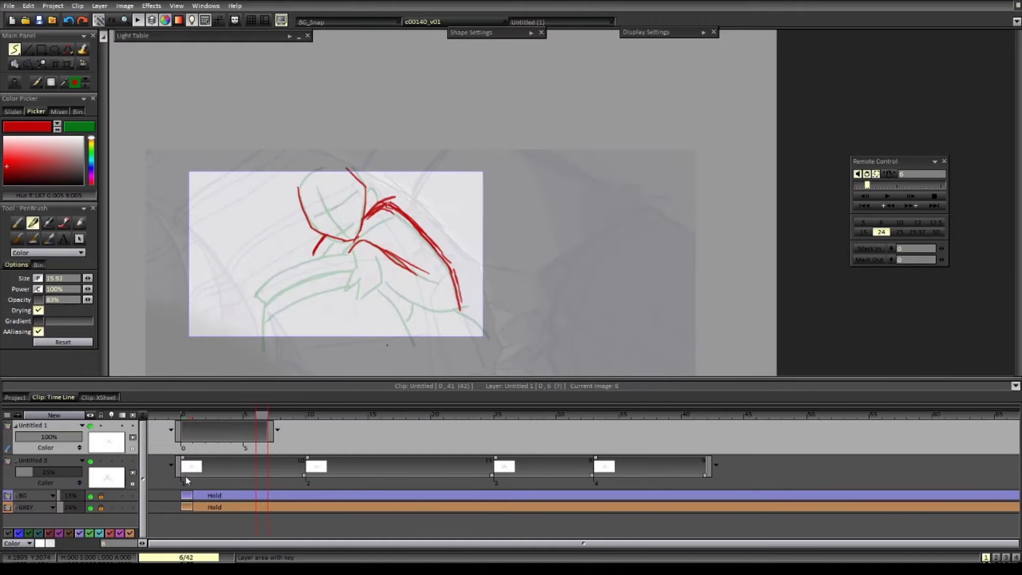
pyautogui.press('Delete')
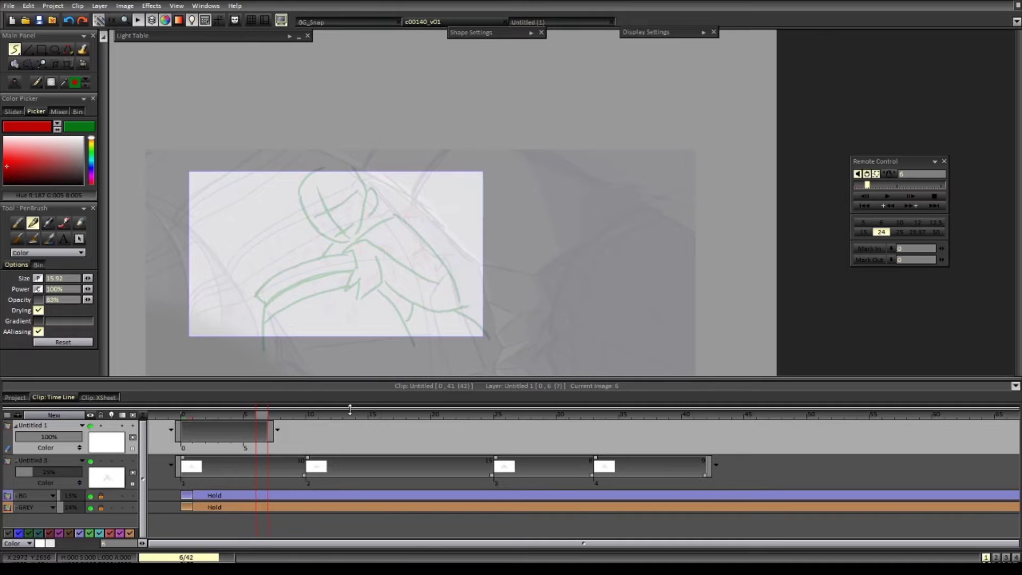
pyautogui.hotkey('ctrl', 'z')
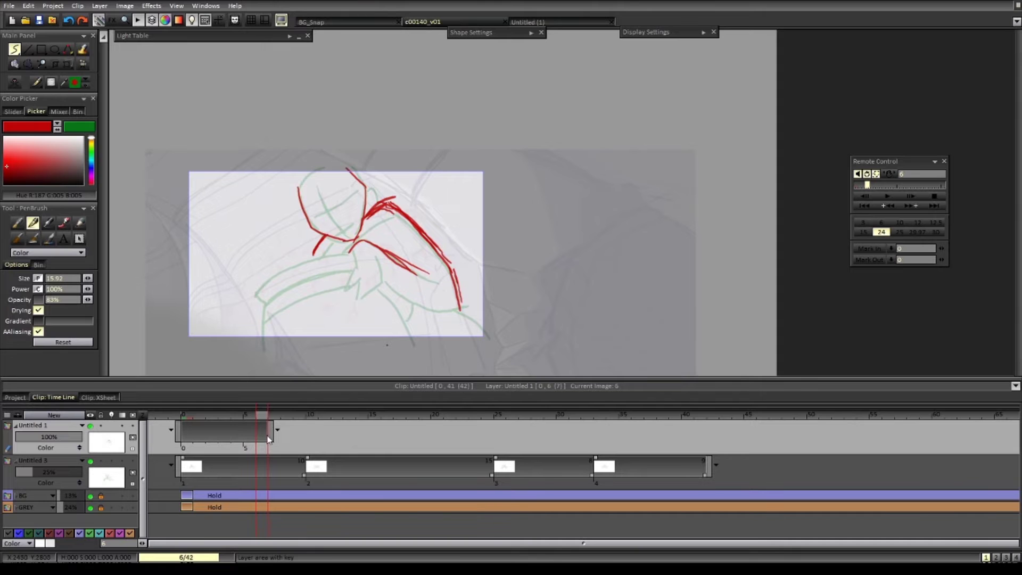
pyautogui.scroll(2, 318, 445)
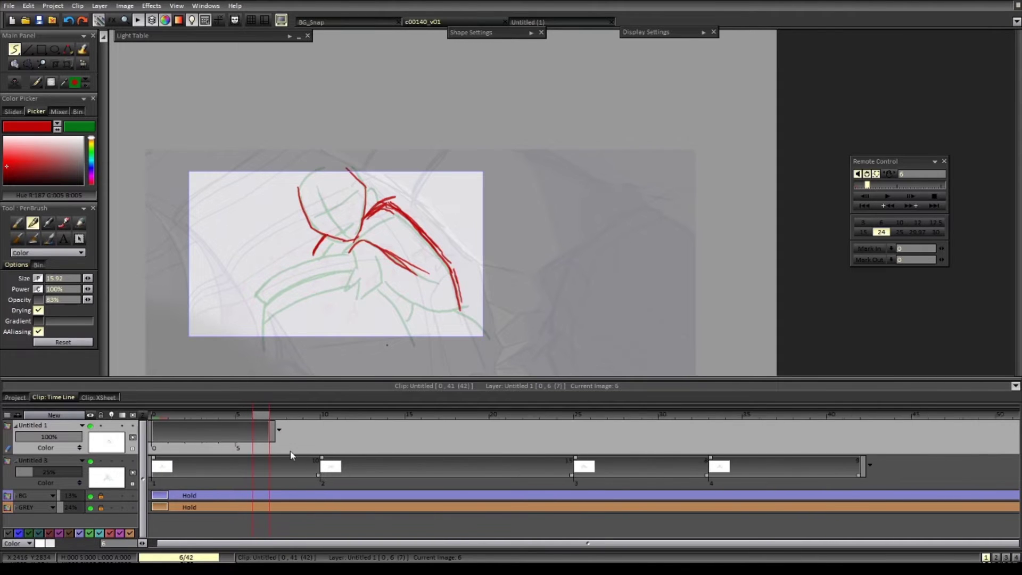
pyautogui.click(90, 426)
pyautogui.click(91, 426)
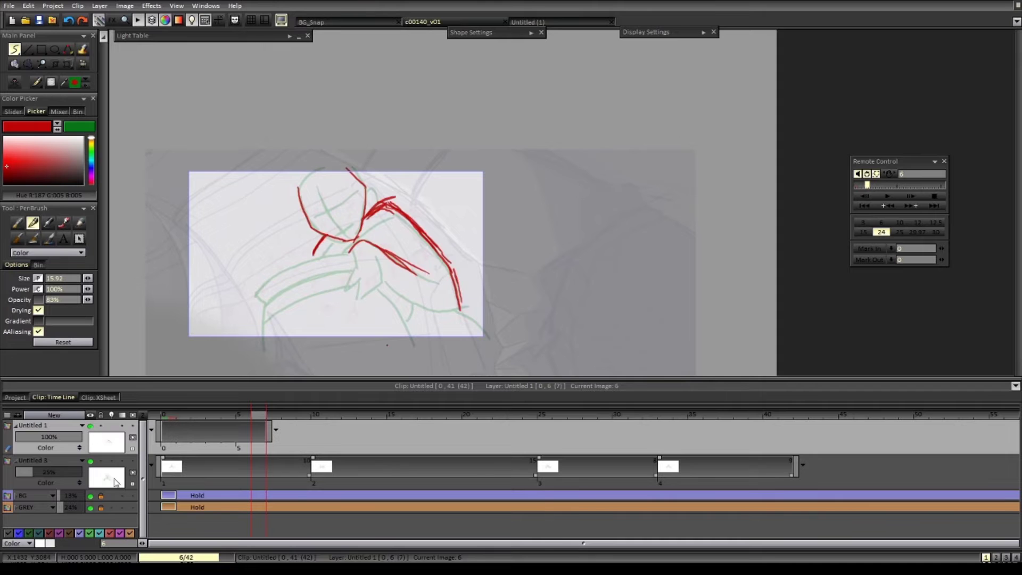
pyautogui.scroll(2, 286, 455)
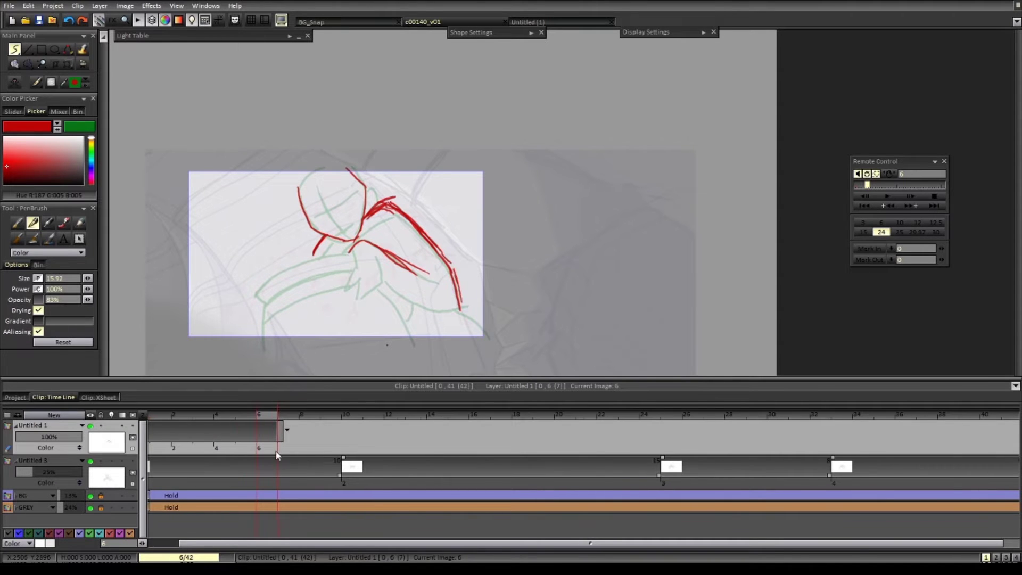
pyautogui.scroll(-2, 276, 455)
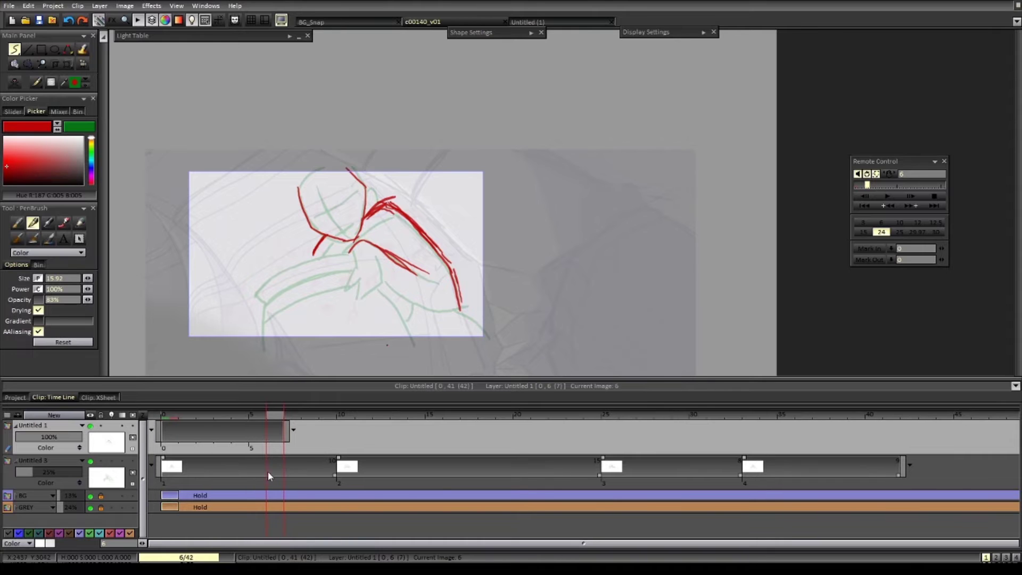
# - Delete layer Untitled 1 from the c00140_v01 clip
pyautogui.rightClick(118, 432)
pyautogui.moveTo(155, 454)
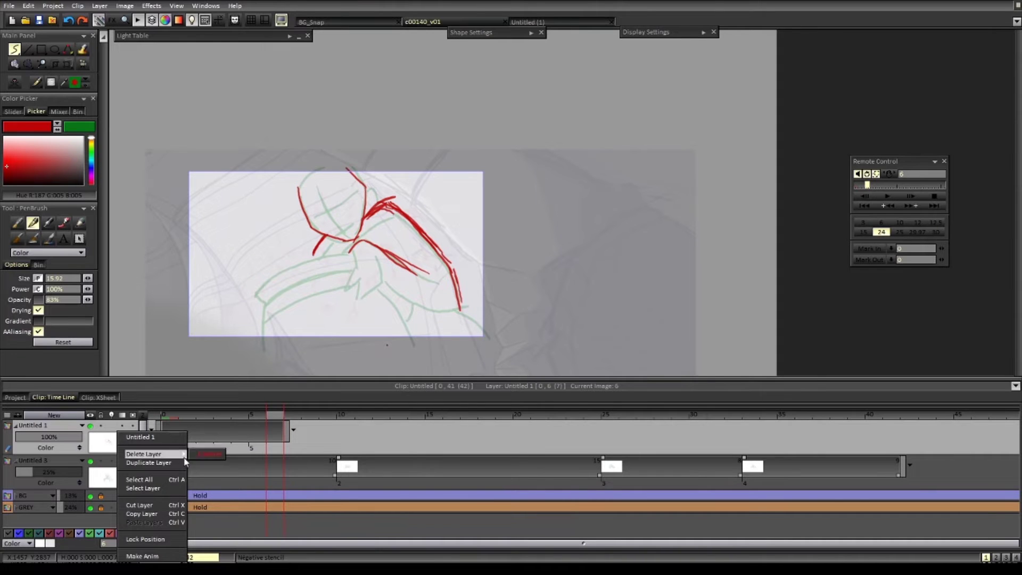
pyautogui.click(207, 454)
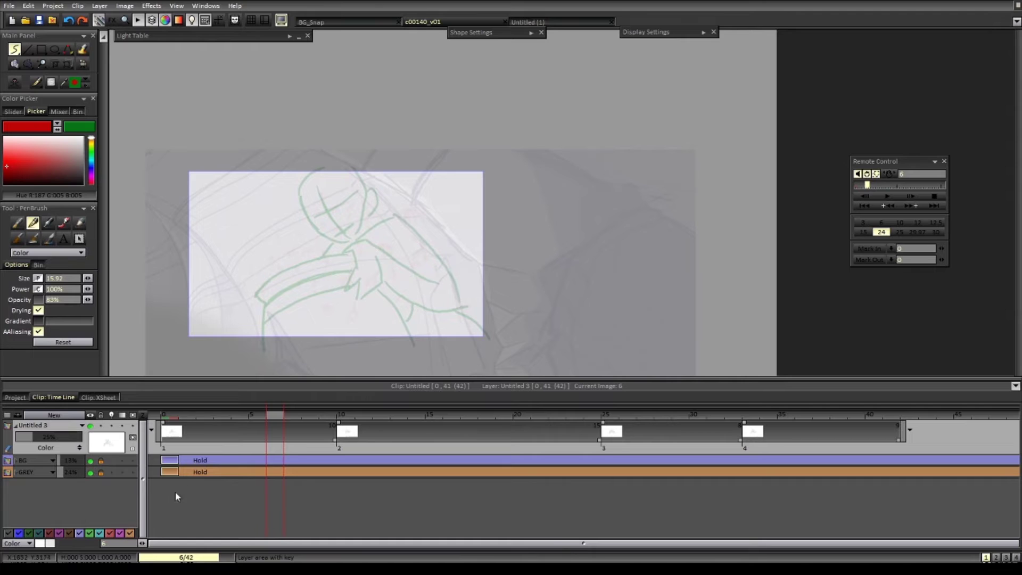
# - Add an Animation type layer in the Default group above layer Untitled 3, starting at frame 0
pyautogui.click(171, 415)
pyautogui.click(75, 415)
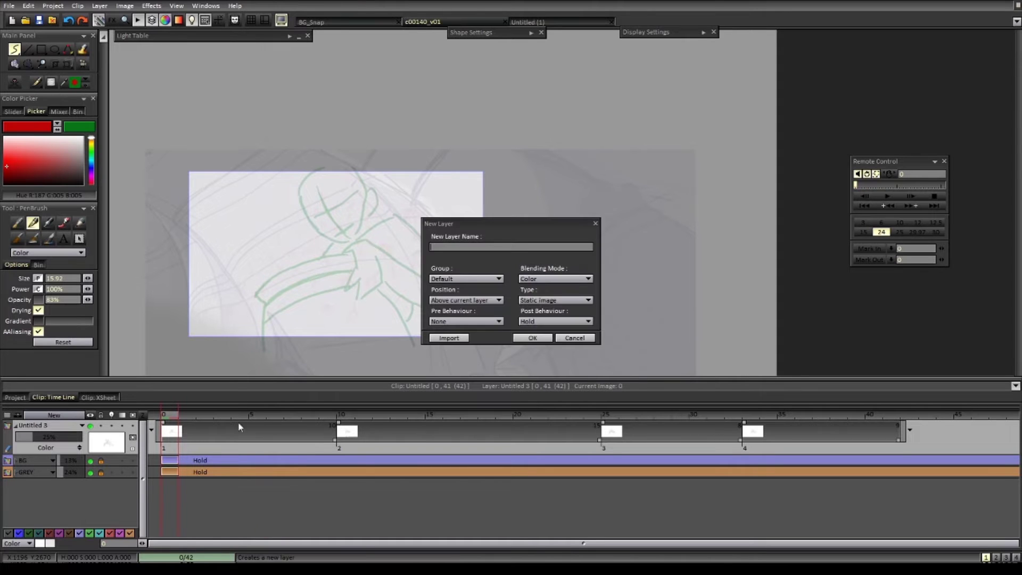
pyautogui.click(558, 301)
pyautogui.click(553, 310)
pyautogui.click(529, 339)
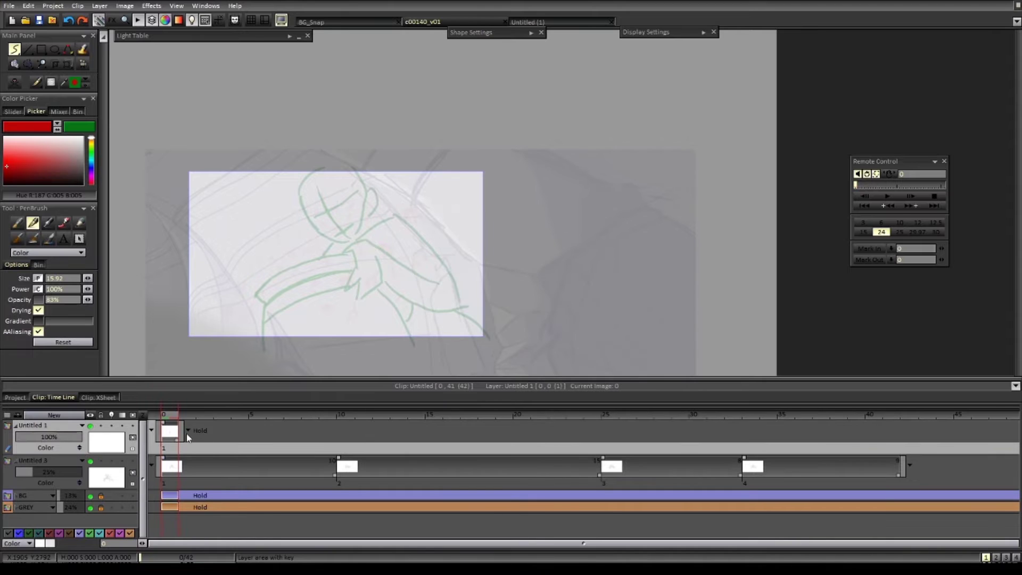
# - Set the new animation layer's post behaviour to None and lengthen its first drawing to two frames
pyautogui.click(188, 429)
pyautogui.click(205, 446)
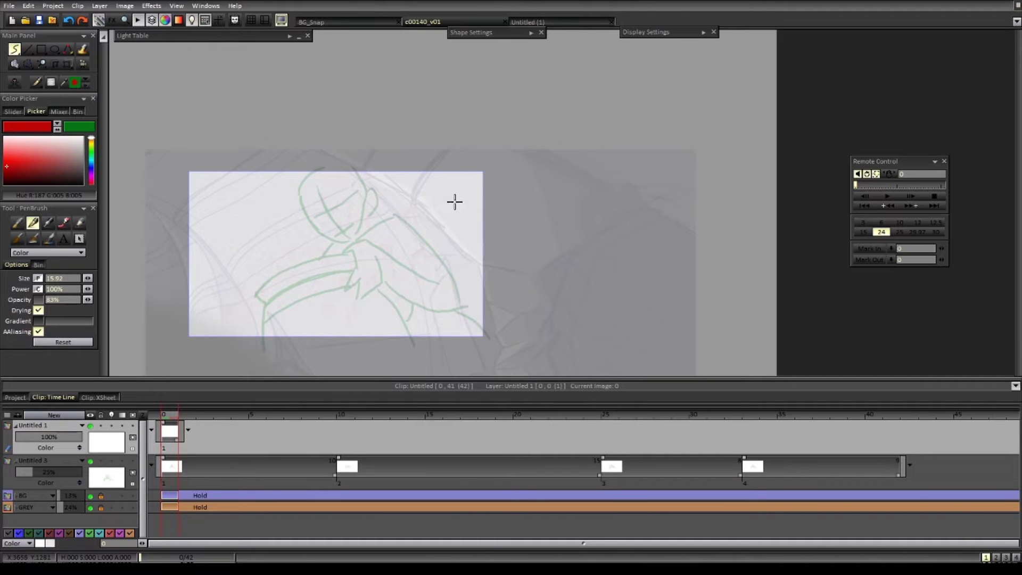
pyautogui.moveTo(177, 440); pyautogui.dragTo(197, 441)
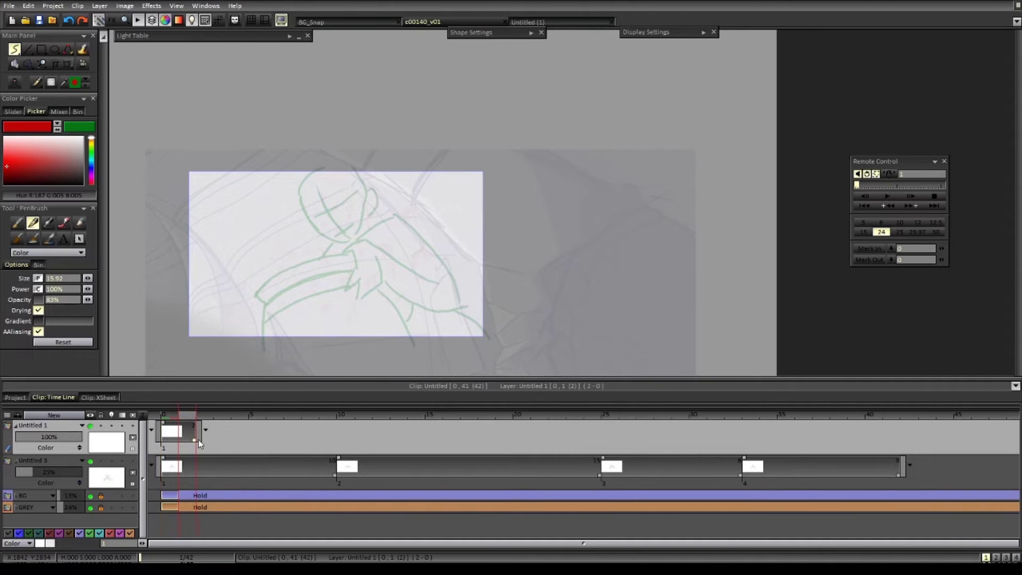
pyautogui.click(79, 416)
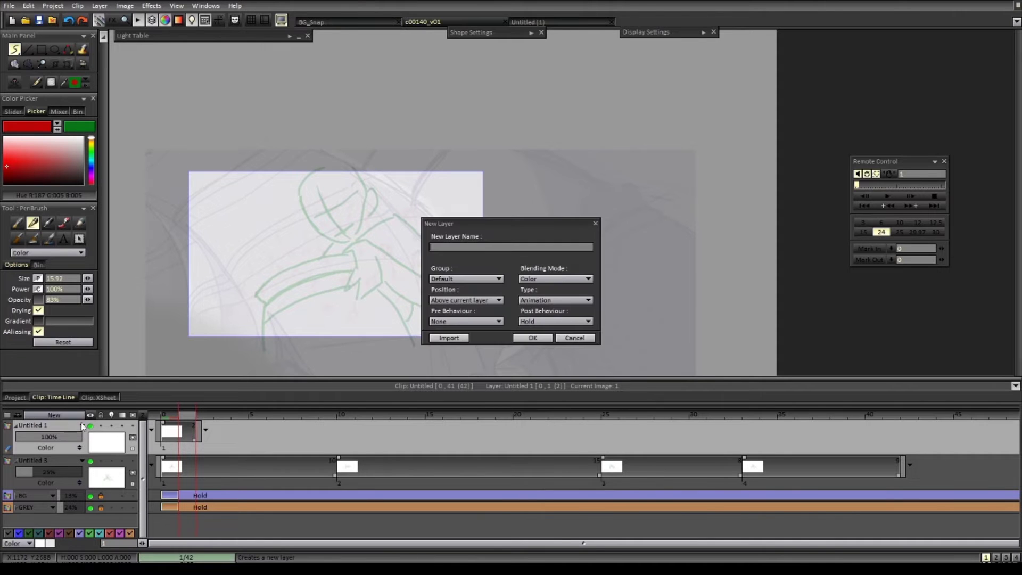
pyautogui.click(588, 300)
pyautogui.click(615, 311)
pyautogui.click(532, 338)
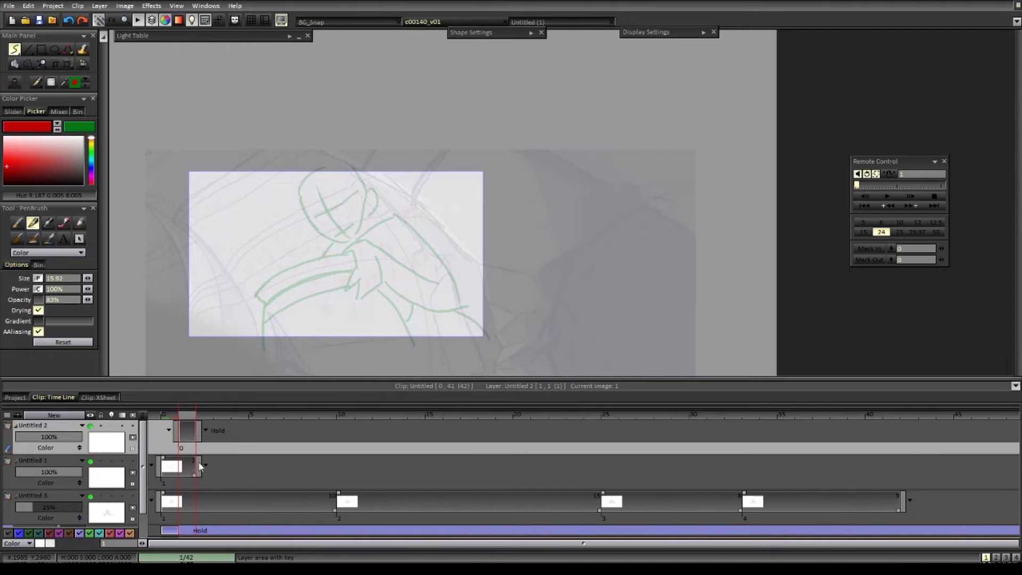
pyautogui.moveTo(252, 473); pyautogui.dragTo(207, 492)
pyautogui.scroll(-1, 136, 488)
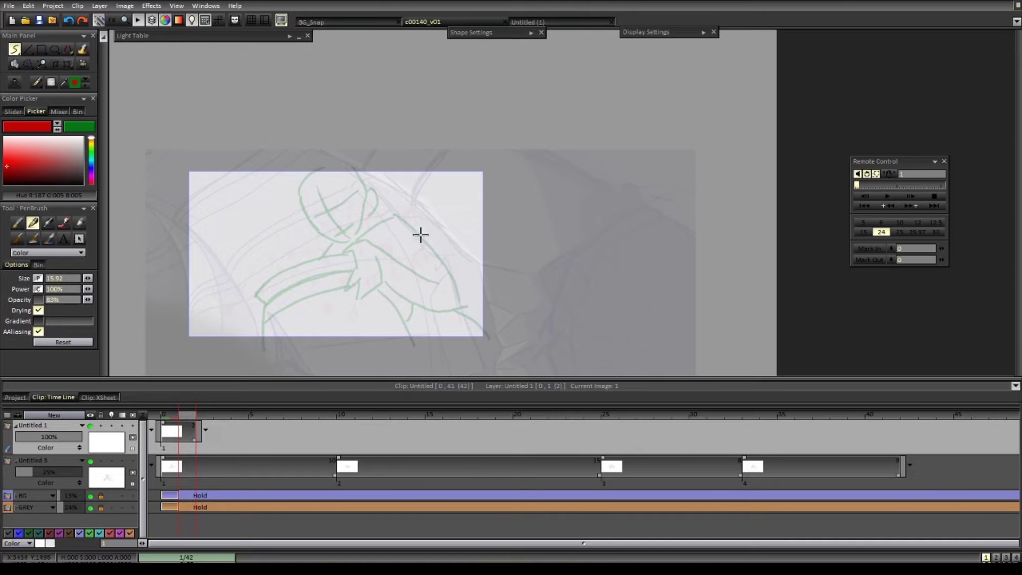
# - Review the pose thumbnails in the Untitled (1) clip, returning to c00140_v01
pyautogui.click(541, 21)
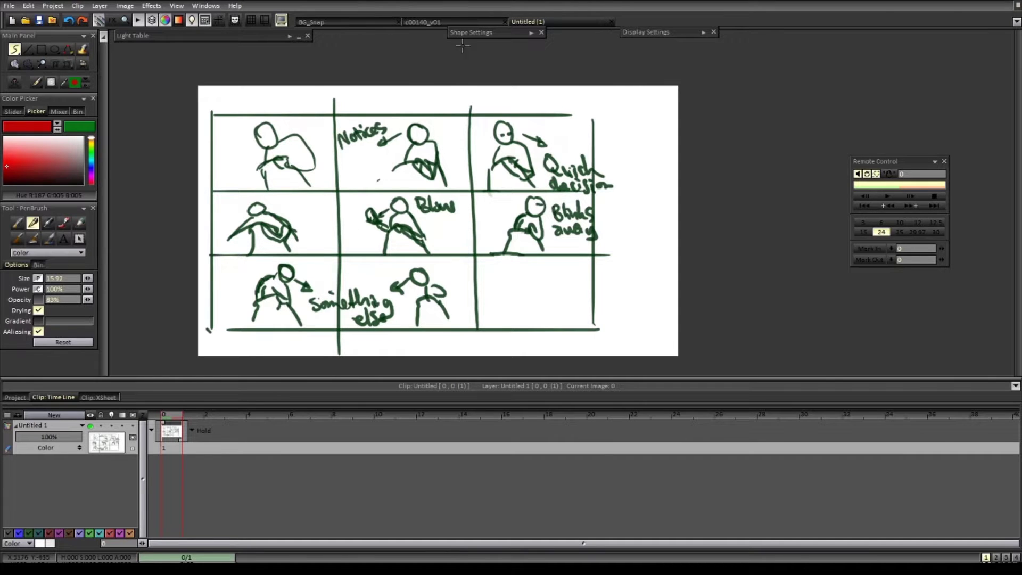
pyautogui.click(414, 23)
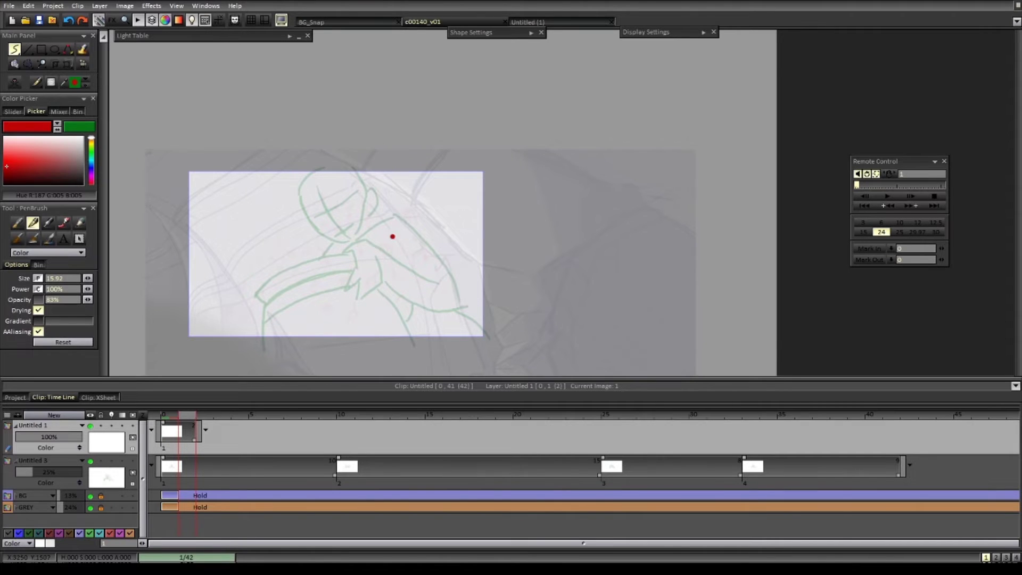
pyautogui.moveTo(383, 242); pyautogui.dragTo(410, 219)
pyautogui.hotkey('ctrl', 'z')
# - Draw the character's shoulder, back, bent arm and hands in red at frame 0, adjusting the faded key pose
pyautogui.press('Left')
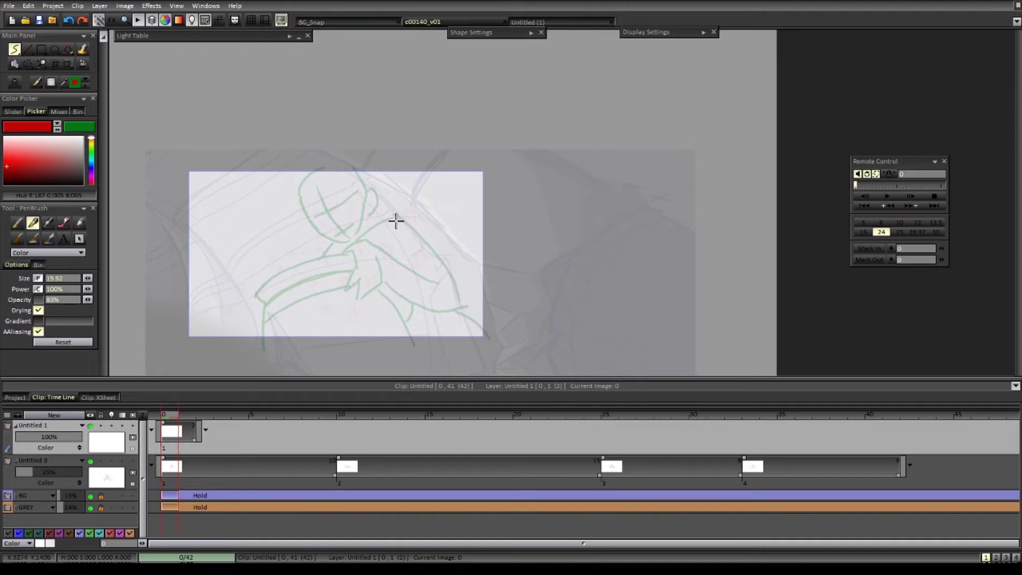
pyautogui.moveTo(331, 243); pyautogui.dragTo(321, 256)
pyautogui.moveTo(375, 208)
pyautogui.mouseDown()
pyautogui.moveTo(406, 214)
pyautogui.moveTo(429, 242)
pyautogui.moveTo(489, 340)
pyautogui.mouseUp()
pyautogui.moveTo(434, 260)
pyautogui.mouseDown()
pyautogui.moveTo(453, 305)
pyautogui.moveTo(404, 305)
pyautogui.mouseUp()
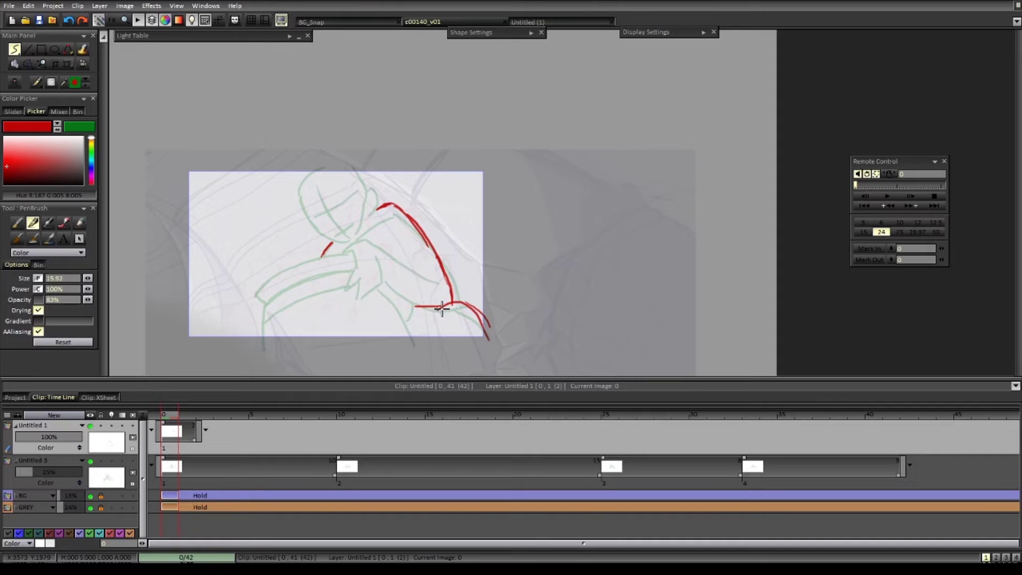
pyautogui.hotkey('ctrl', 'z')
pyautogui.moveTo(437, 307)
pyautogui.mouseDown()
pyautogui.moveTo(388, 287)
pyautogui.moveTo(408, 267)
pyautogui.moveTo(383, 252)
pyautogui.moveTo(391, 274)
pyautogui.moveTo(382, 290)
pyautogui.moveTo(362, 302)
pyautogui.mouseUp()
pyautogui.moveTo(355, 266)
pyautogui.mouseDown()
pyautogui.moveTo(360, 289)
pyautogui.moveTo(354, 252)
pyautogui.moveTo(362, 242)
pyautogui.moveTo(390, 262)
pyautogui.mouseUp()
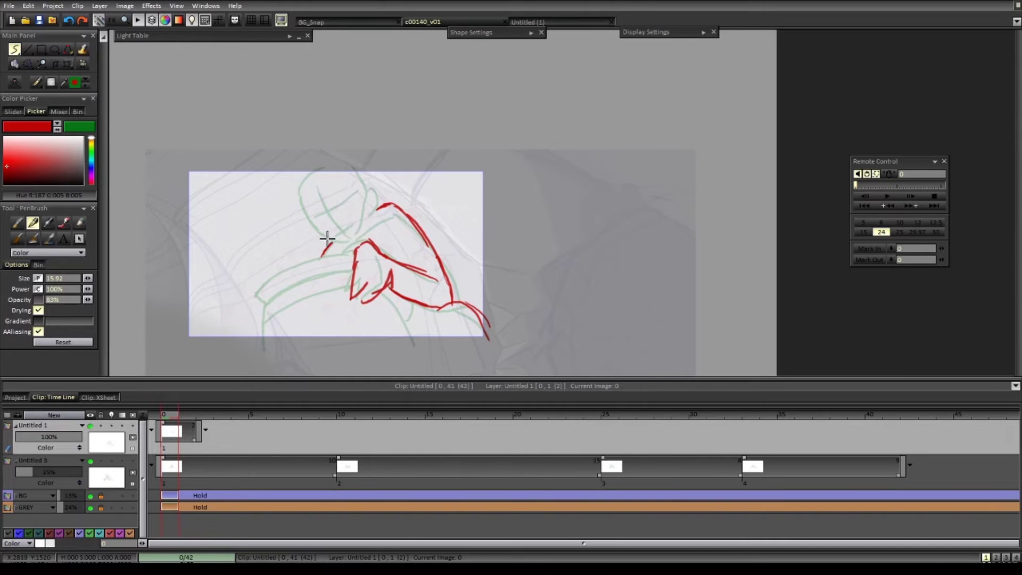
# - Draw the neck, the other forearm, the sleeve edge and the lower body lines of the frame 0 pose
pyautogui.moveTo(327, 238); pyautogui.dragTo(317, 265)
pyautogui.moveTo(355, 269)
pyautogui.mouseDown()
pyautogui.moveTo(314, 265)
pyautogui.moveTo(248, 315)
pyautogui.moveTo(261, 318)
pyautogui.moveTo(260, 353)
pyautogui.moveTo(290, 295)
pyautogui.moveTo(352, 283)
pyautogui.mouseUp()
pyautogui.moveTo(352, 288); pyautogui.dragTo(265, 321)
pyautogui.moveTo(264, 320)
pyautogui.mouseDown()
pyautogui.moveTo(352, 289)
pyautogui.moveTo(426, 349)
pyautogui.mouseUp()
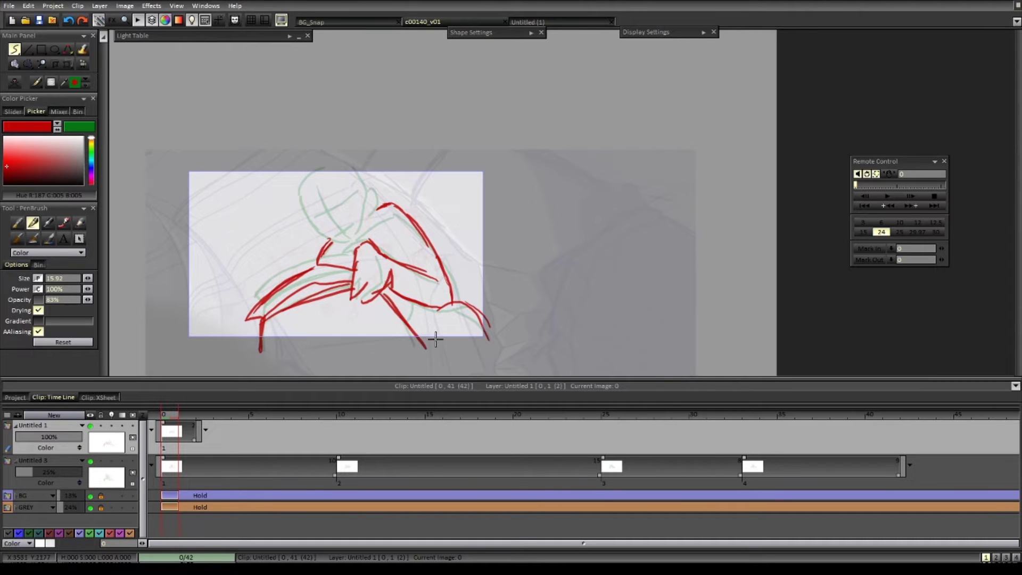
pyautogui.hotkey('ctrl', 'z')
pyautogui.hotkey('ctrl', 'z')
pyautogui.moveTo(382, 293); pyautogui.dragTo(423, 350)
pyautogui.hotkey('ctrl', 'z')
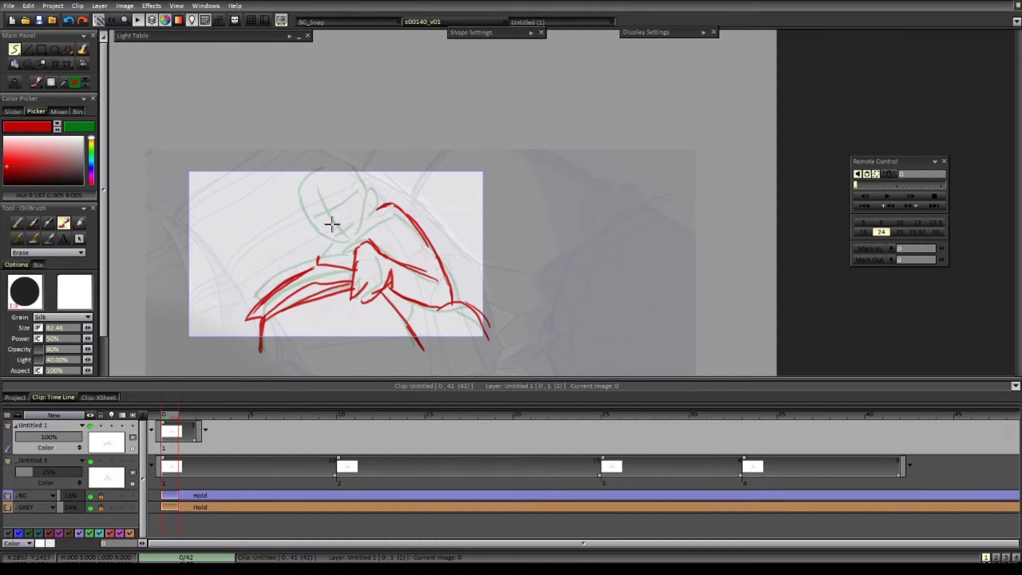
# - Draw the head above the neck with crossing centre and eye guidelines on the face
pyautogui.moveTo(318, 264)
pyautogui.mouseDown()
pyautogui.moveTo(313, 175)
pyautogui.moveTo(354, 169)
pyautogui.moveTo(368, 208)
pyautogui.moveTo(327, 244)
pyautogui.moveTo(306, 181)
pyautogui.moveTo(302, 210)
pyautogui.moveTo(356, 167)
pyautogui.moveTo(346, 244)
pyautogui.mouseUp()
pyautogui.hotkey('ctrl', 'z')
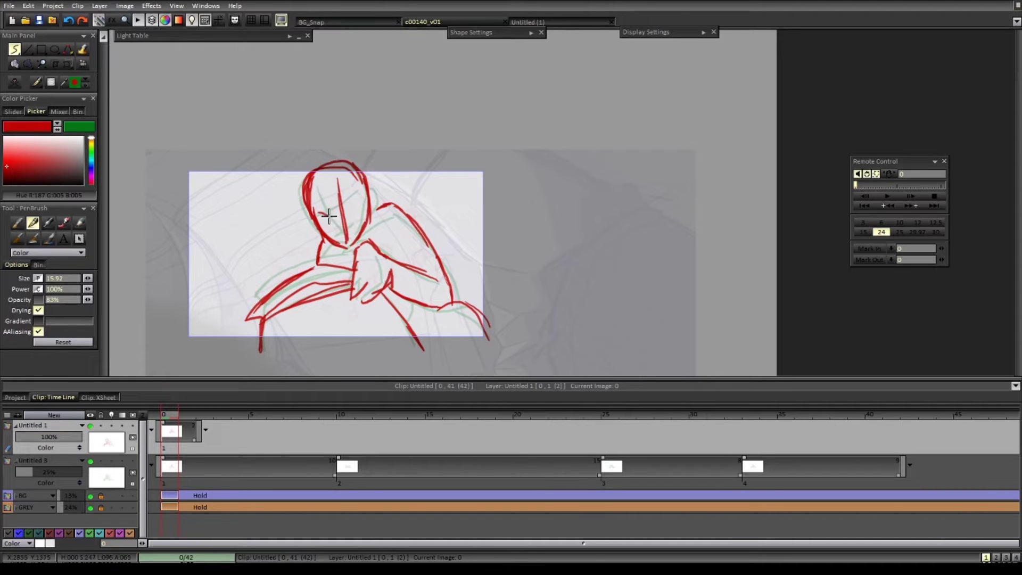
pyautogui.moveTo(320, 212); pyautogui.dragTo(368, 196)
# - Add the far shoulder line below the head at frame 0 and erase the old neck line
pyautogui.press('Right')
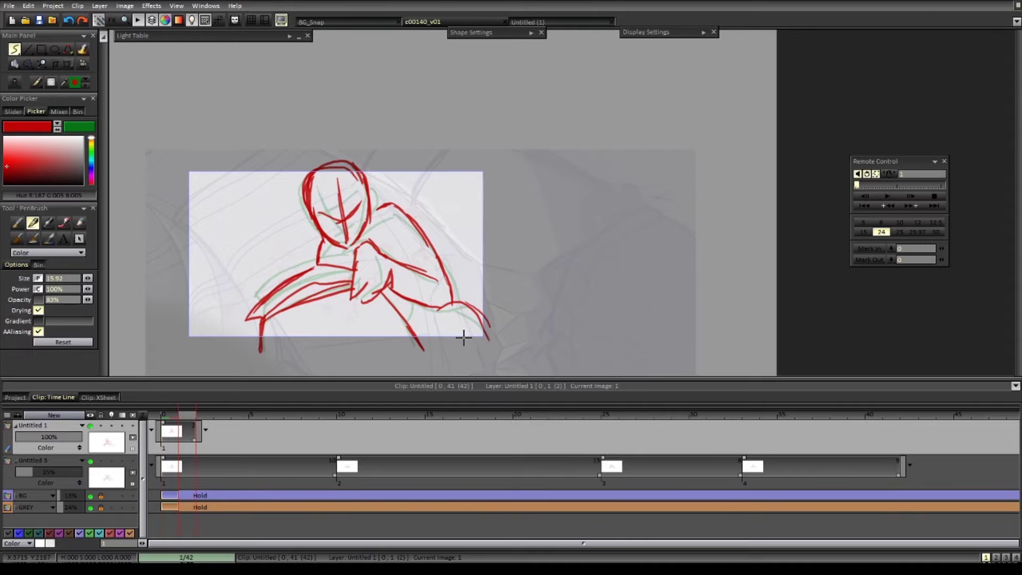
pyautogui.press('Right')
pyautogui.press('Left')
pyautogui.press('Left')
pyautogui.press('Right')
pyautogui.press('Left')
pyautogui.press('e')
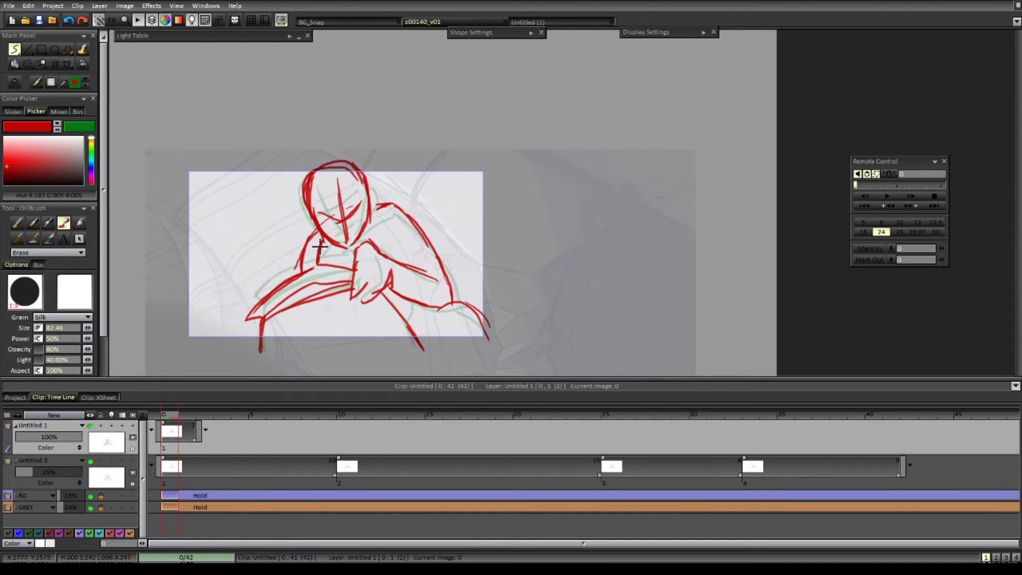
pyautogui.press('e')
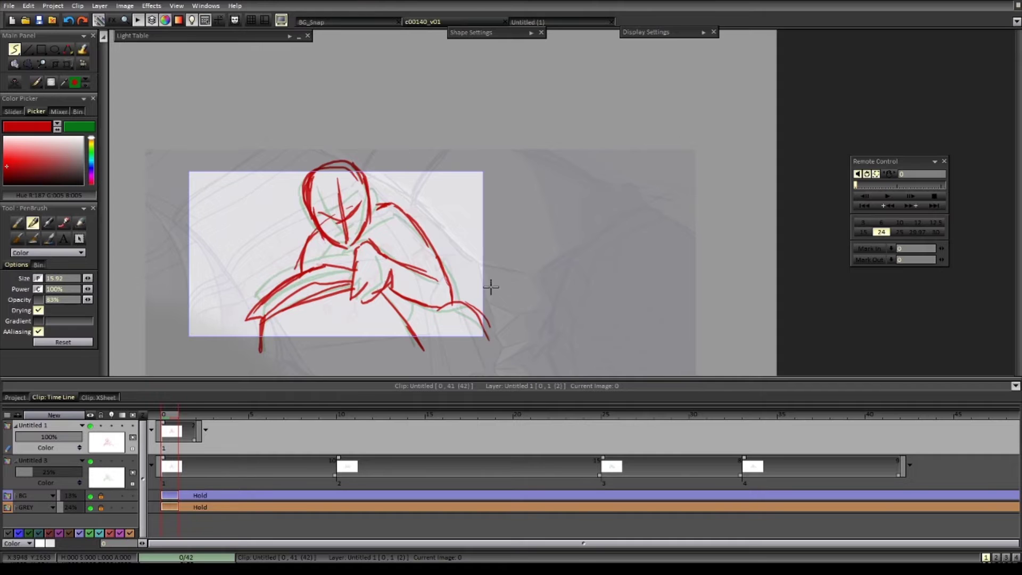
# - Check the thumbnail page for the next pose and start a blank drawing at frame 5 of the Untitled 1 layer
pyautogui.press('Right')
pyautogui.press('Right')
pyautogui.press('Right')
pyautogui.press('Right')
pyautogui.press('Right')
pyautogui.press('Right')
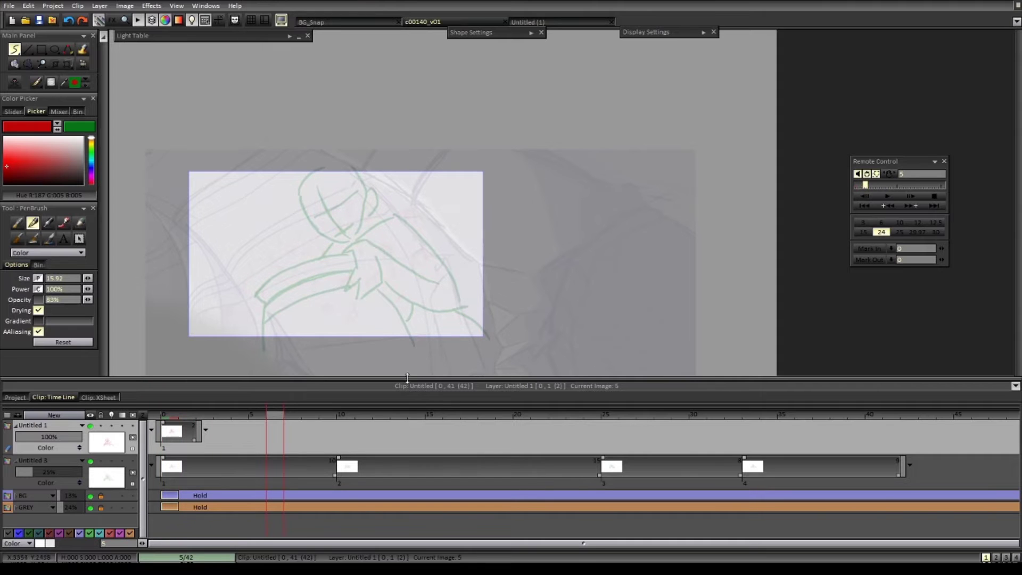
pyautogui.click(527, 22)
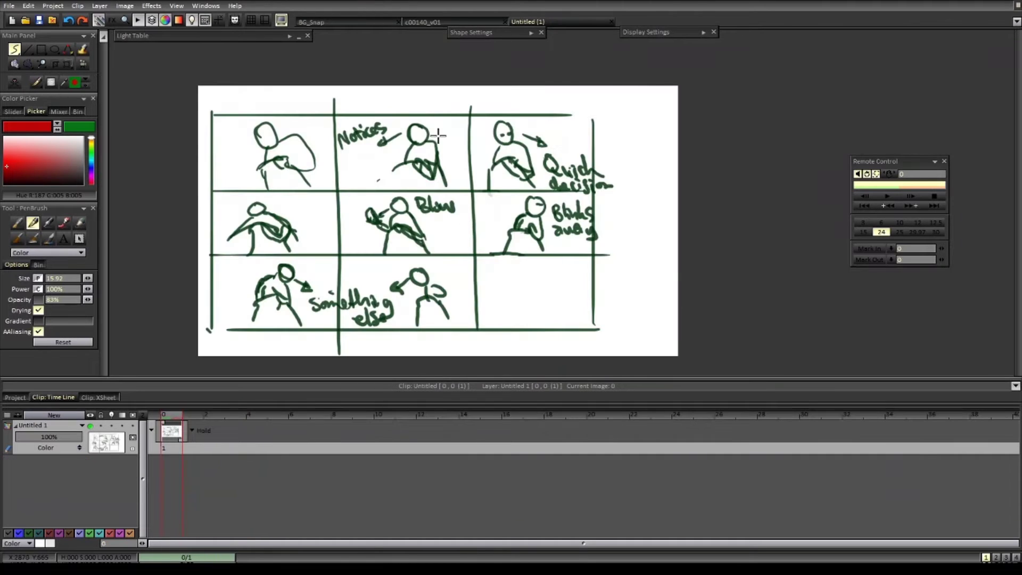
pyautogui.click(434, 22)
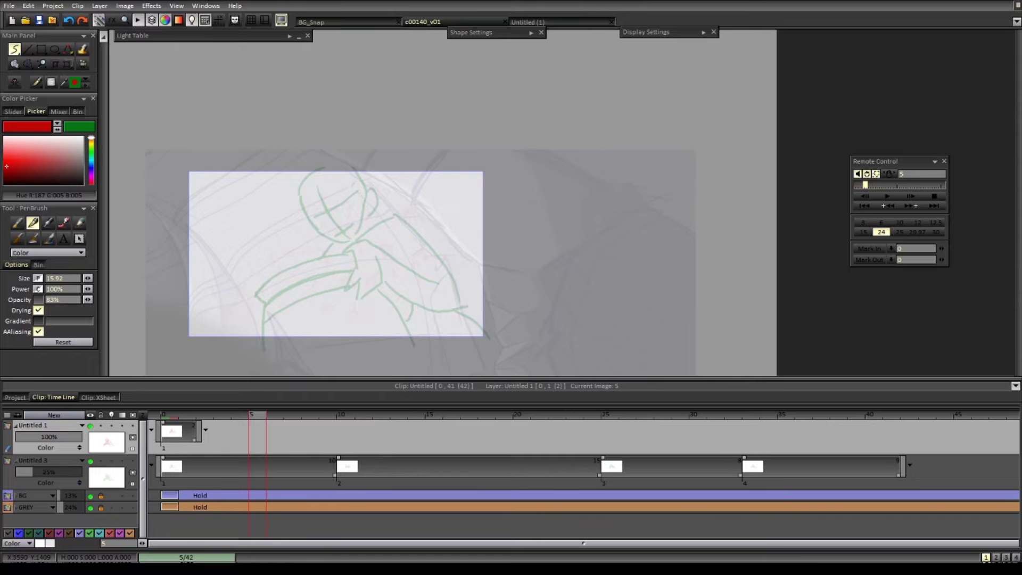
pyautogui.moveTo(337, 196); pyautogui.dragTo(338, 223)
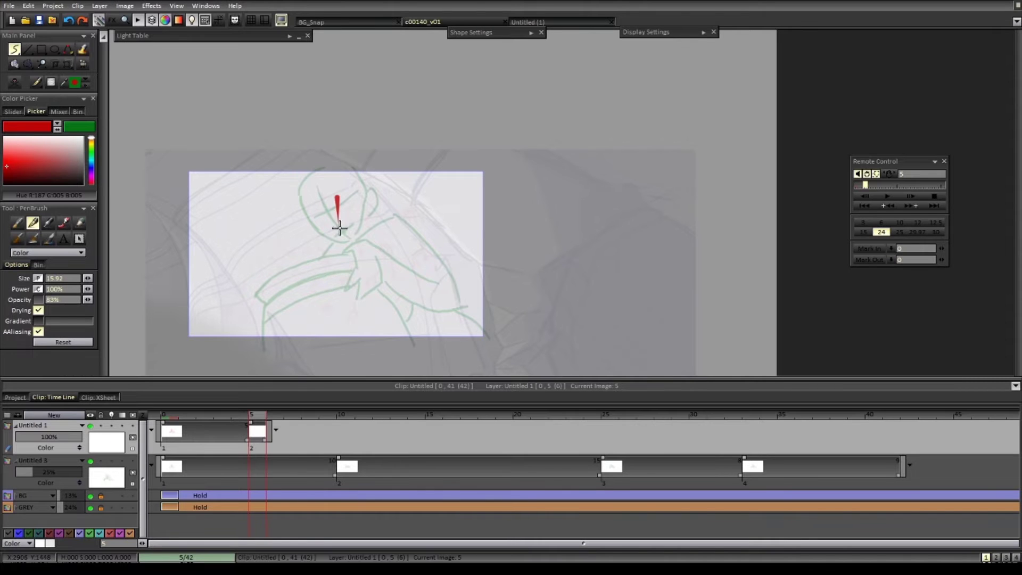
pyautogui.hotkey('ctrl', 'z')
pyautogui.press('Left')
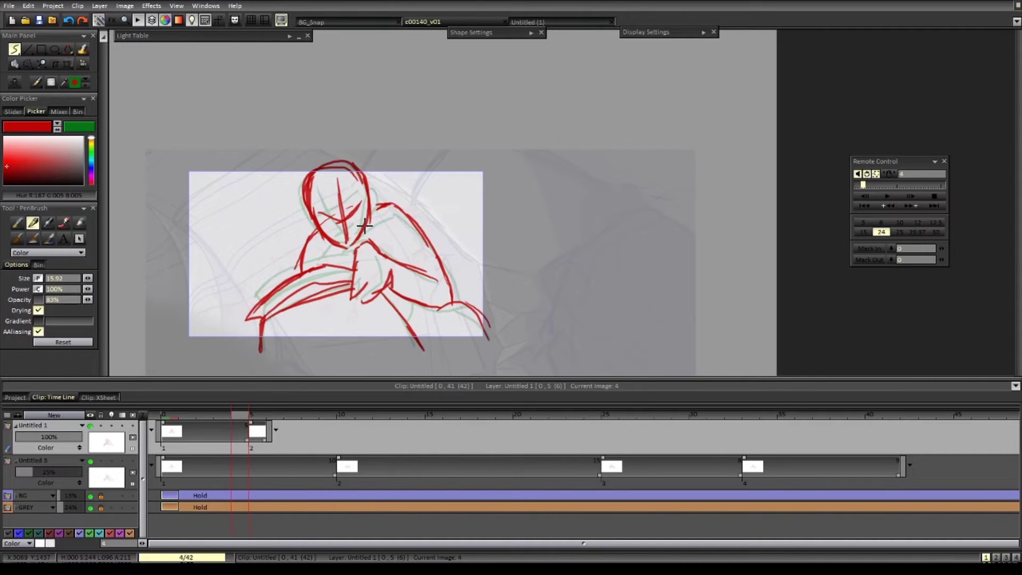
pyautogui.press('Right')
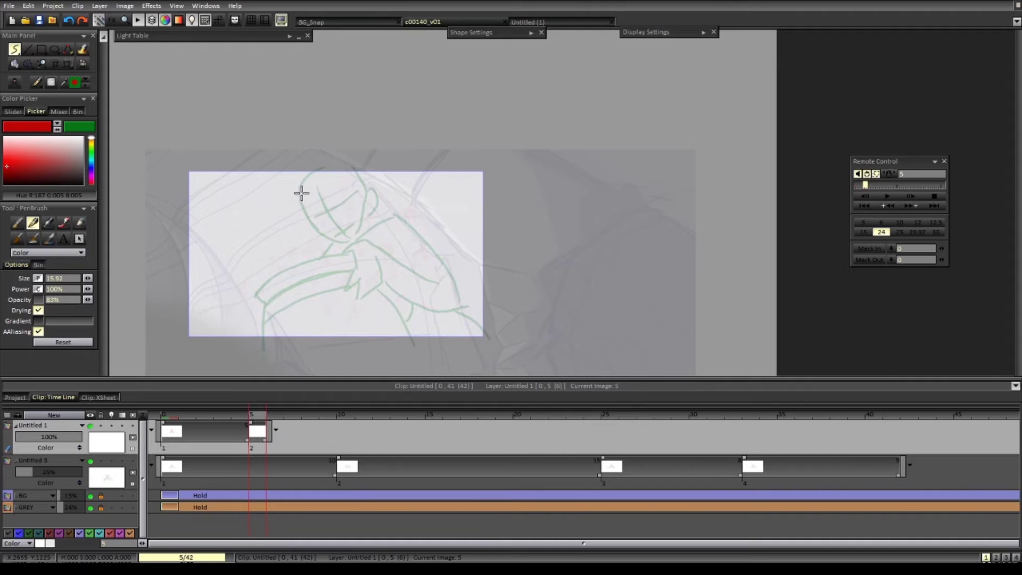
# - Draw the turned head in red at frame 5, with a round skull, jaw lines and curved facial guidelines
pyautogui.moveTo(311, 169)
pyautogui.mouseDown()
pyautogui.moveTo(304, 214)
pyautogui.moveTo(332, 238)
pyautogui.mouseUp()
pyautogui.moveTo(304, 177)
pyautogui.mouseDown()
pyautogui.moveTo(331, 159)
pyautogui.moveTo(319, 165)
pyautogui.moveTo(346, 170)
pyautogui.moveTo(344, 157)
pyautogui.moveTo(373, 226)
pyautogui.mouseUp()
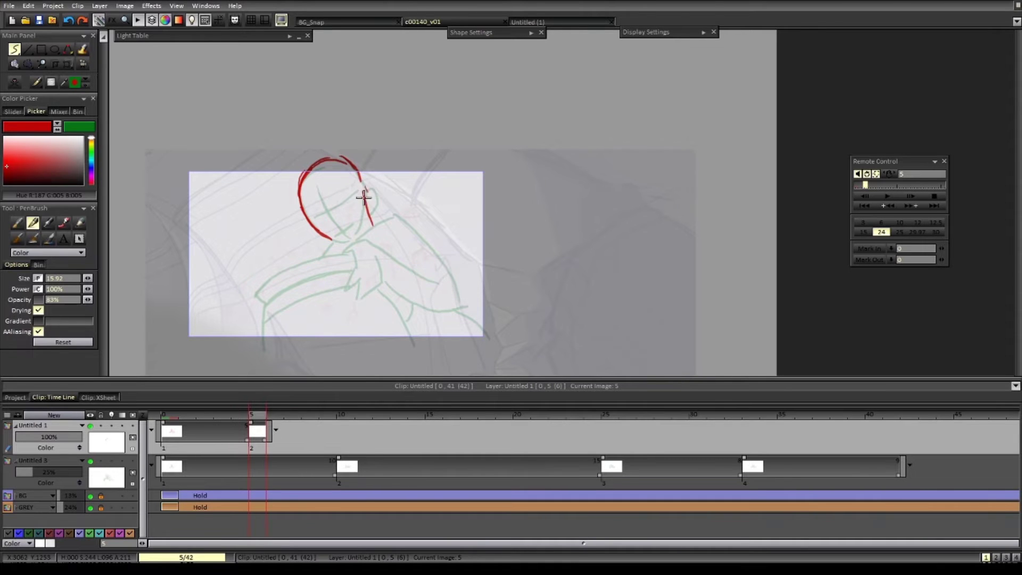
pyautogui.moveTo(364, 190); pyautogui.dragTo(348, 234)
pyautogui.moveTo(303, 210)
pyautogui.mouseDown()
pyautogui.moveTo(334, 189)
pyautogui.moveTo(314, 210)
pyautogui.moveTo(334, 233)
pyautogui.moveTo(314, 226)
pyautogui.mouseUp()
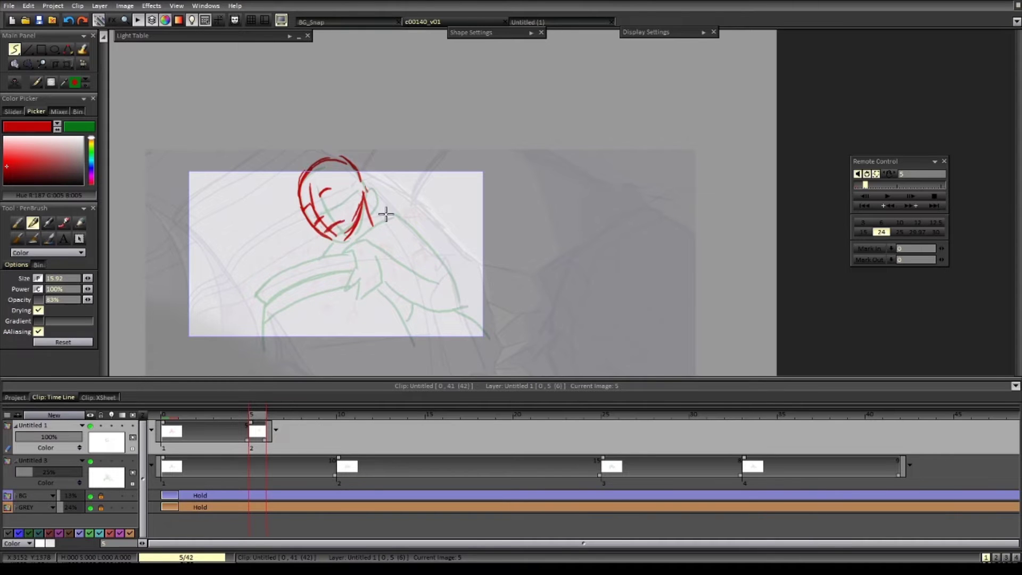
# - Compare the frame 5 head with the previous pose, extend the curved guideline across the face and draw the slanted far shoulder line
pyautogui.press('Left')
pyautogui.press('Right')
pyautogui.press('Left')
pyautogui.press('Right')
pyautogui.press('Left')
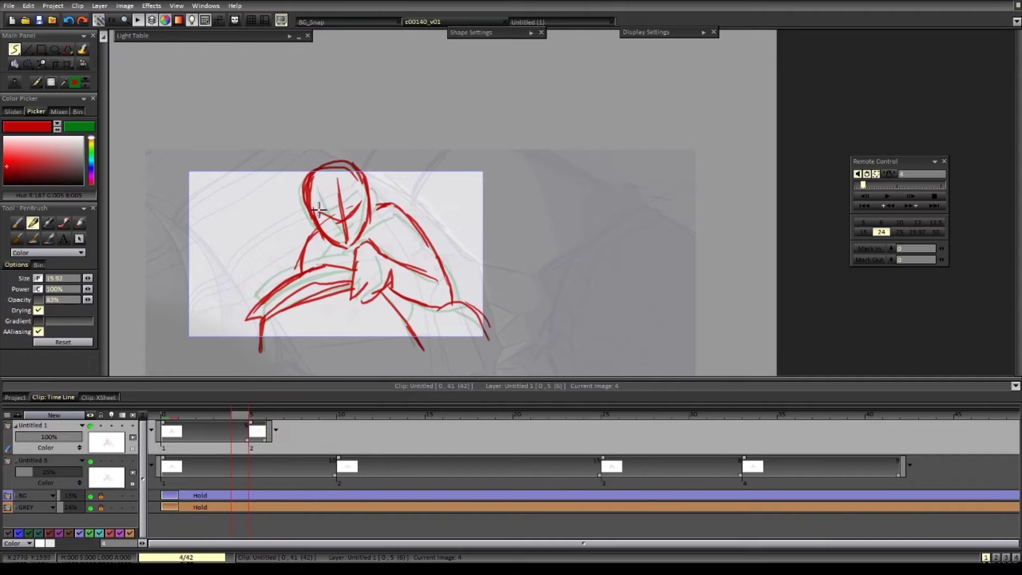
pyautogui.press('Right')
pyautogui.moveTo(305, 211)
pyautogui.mouseDown()
pyautogui.moveTo(354, 188)
pyautogui.moveTo(322, 222)
pyautogui.moveTo(342, 204)
pyautogui.mouseUp()
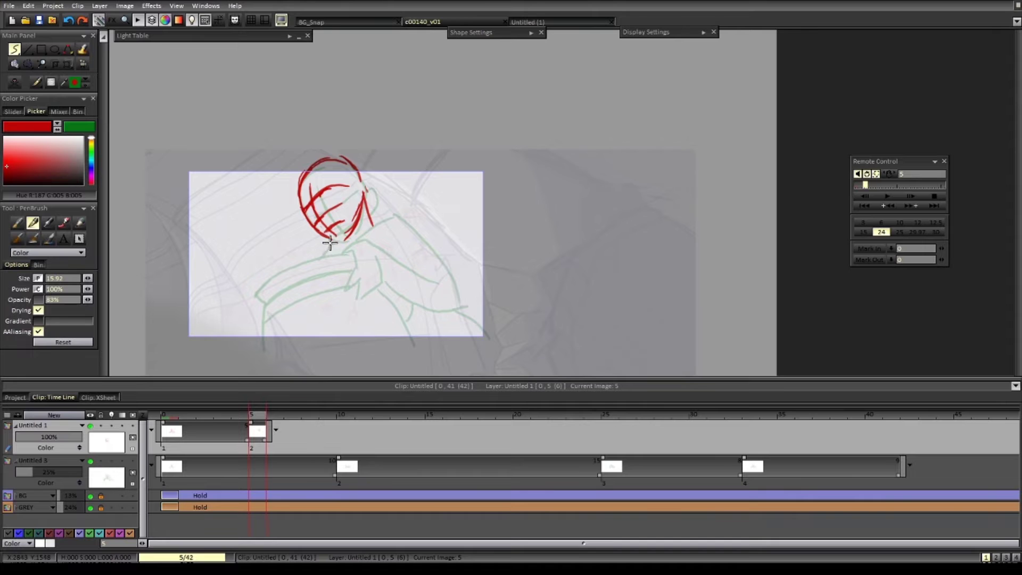
pyautogui.moveTo(335, 241); pyautogui.dragTo(299, 264)
# - Transform the frame 5 sketch, shrinking the head slightly and shifting it left, then return to the brush
pyautogui.press('Left')
pyautogui.press('Right')
pyautogui.hotkey('ctrl', 't')
pyautogui.moveTo(374, 265); pyautogui.dragTo(340, 224)
pyautogui.press('Return')
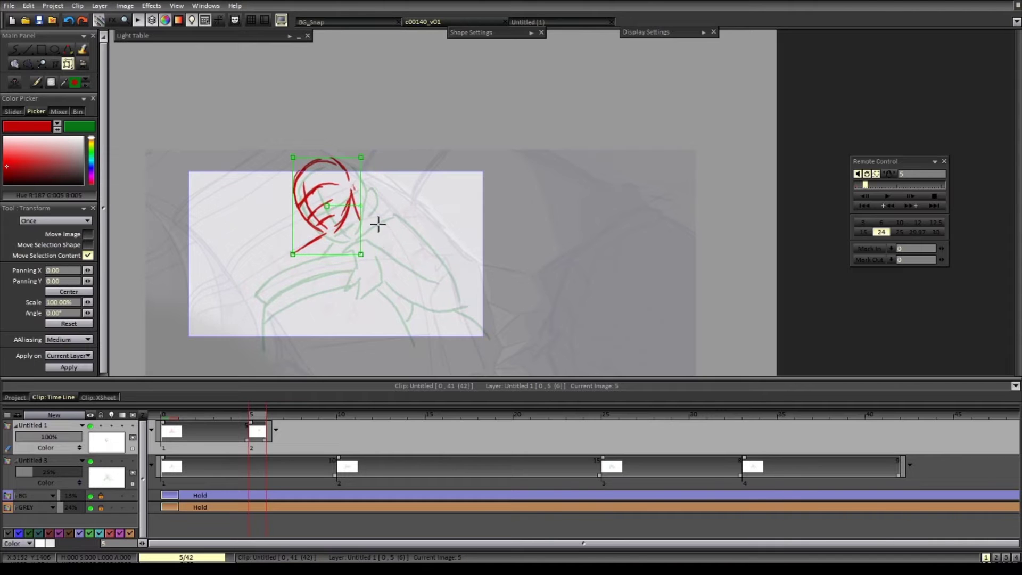
pyautogui.hotkey('ctrl', 'd')
pyautogui.press('b')
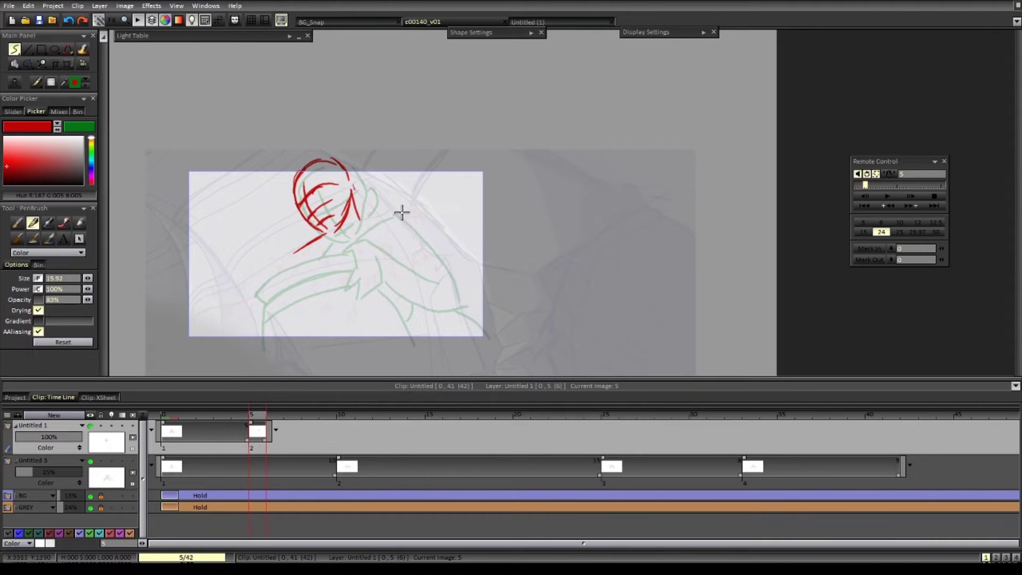
# - Draw the near shoulder line running from the back of the neck at frame 5
pyautogui.press('Left')
pyautogui.press('Right')
pyautogui.moveTo(361, 219); pyautogui.dragTo(397, 220)
# - Flip between frames 4 and 5 to compare the shoulder and head placement of the two poses
pyautogui.press('Left')
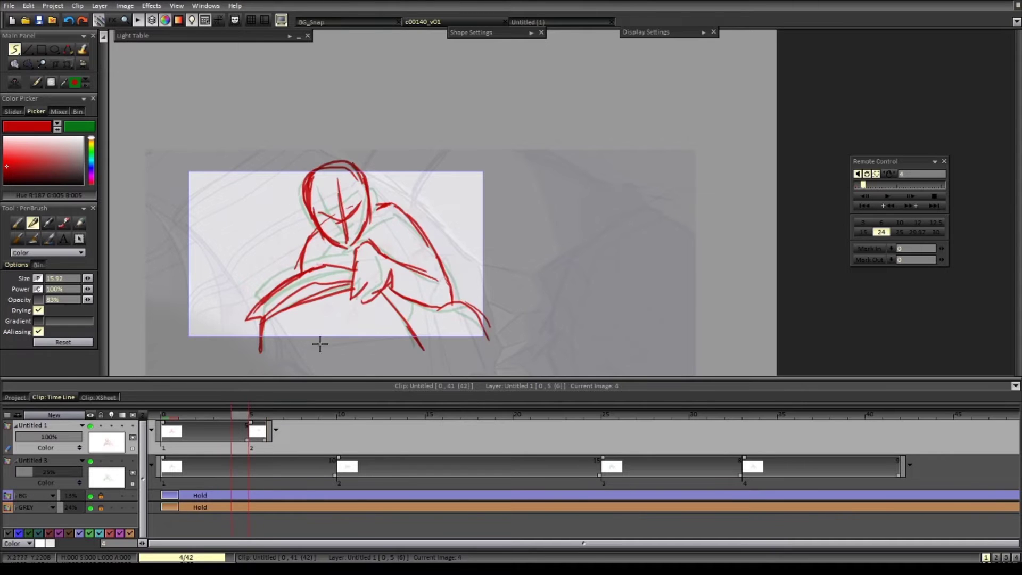
pyautogui.press('Right')
pyautogui.press('Left')
pyautogui.press('Right')
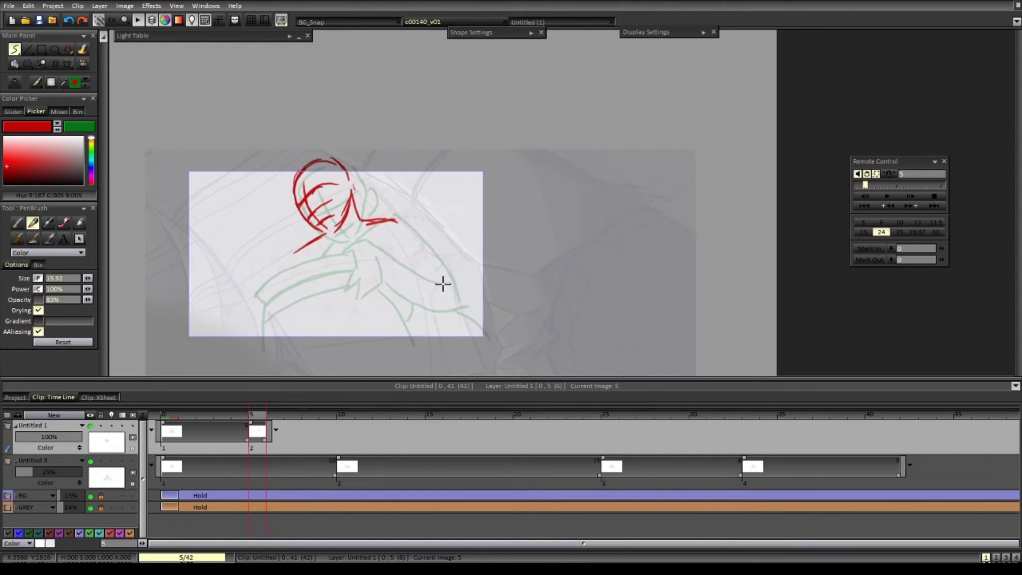
pyautogui.press('Left')
pyautogui.press('Right')
pyautogui.press('Left')
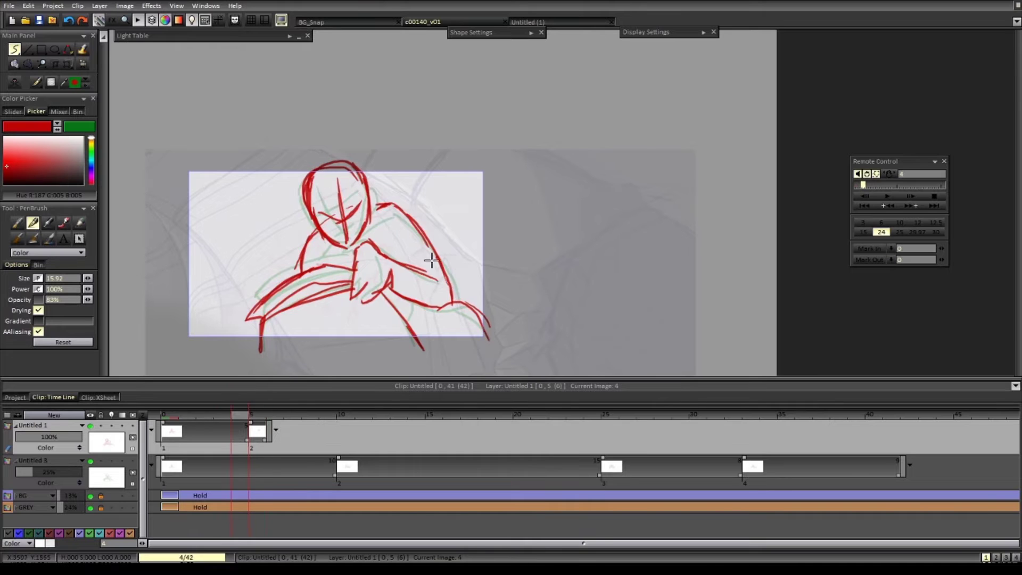
pyautogui.press('Right')
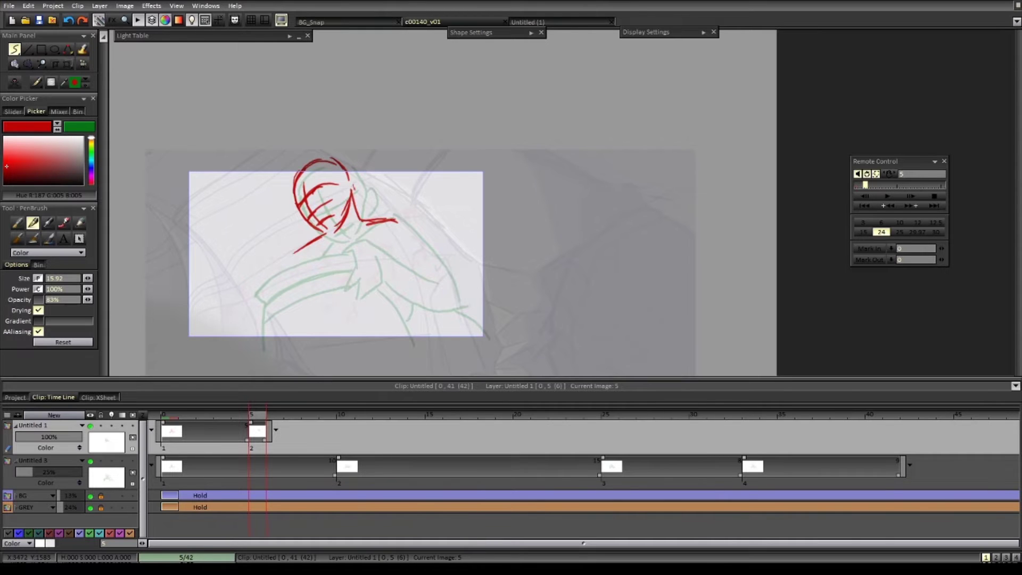
pyautogui.moveTo(405, 231); pyautogui.dragTo(444, 274)
pyautogui.press('Left')
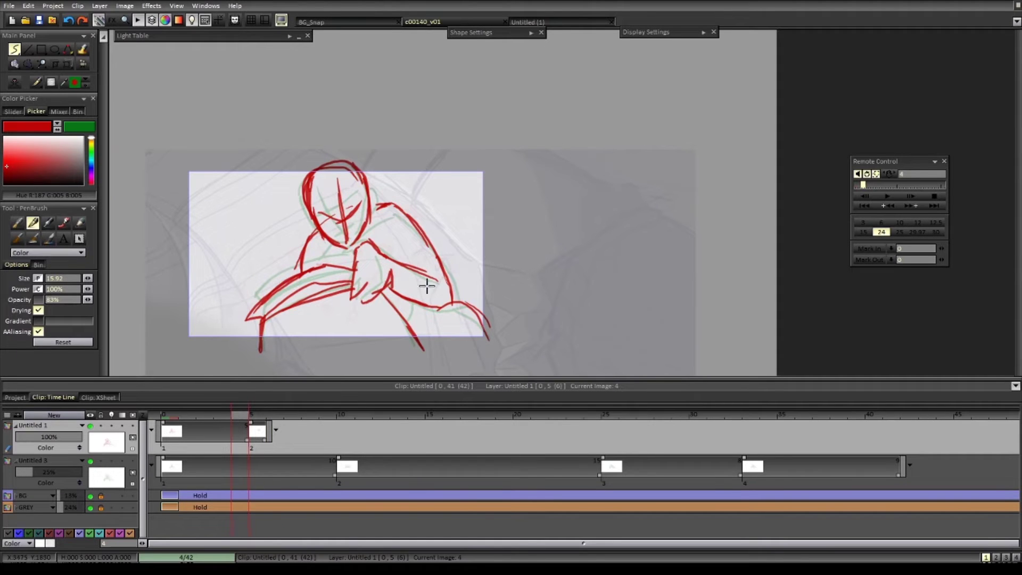
pyautogui.moveTo(253, 165)
pyautogui.mouseDown()
pyautogui.moveTo(301, 229)
pyautogui.moveTo(292, 207)
pyautogui.mouseUp()
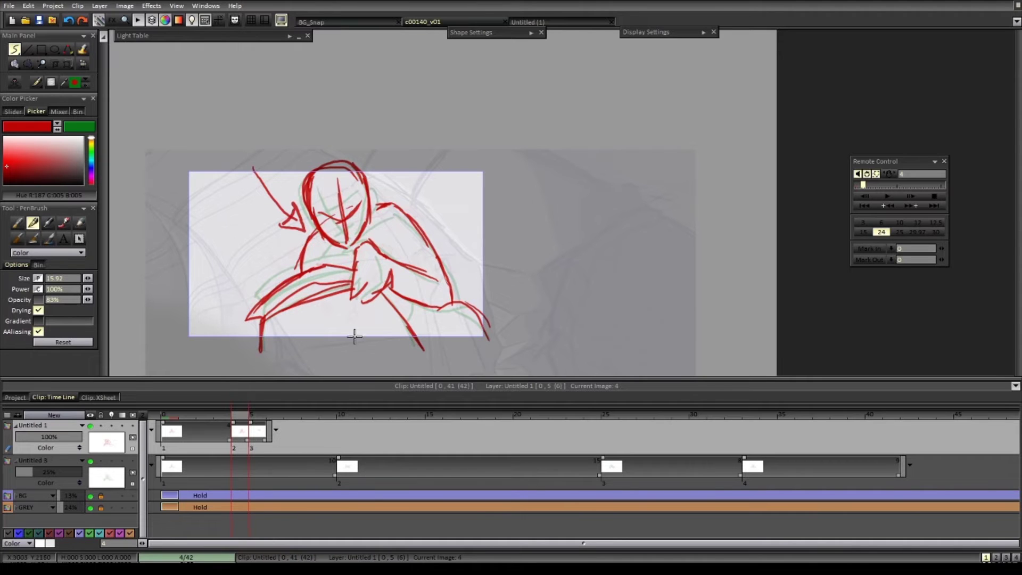
pyautogui.hotkey('ctrl', 'z')
pyautogui.hotkey('ctrl', 'z')
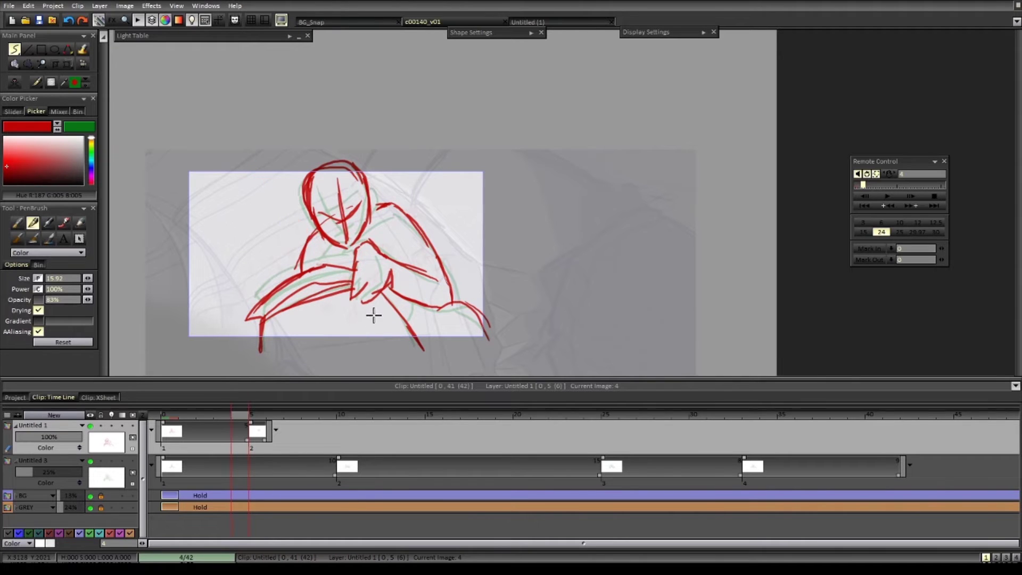
pyautogui.press('Right')
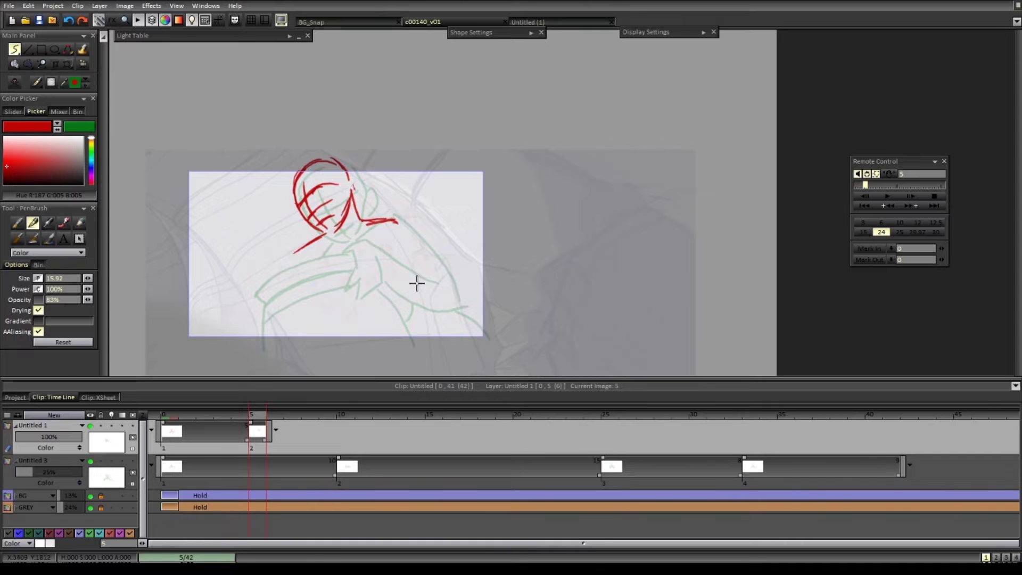
# - Sketch the rough hand in red on frame 5, using the drawing on frame 4 as a comparison
pyautogui.press('Left')
pyautogui.press('Right')
pyautogui.moveTo(406, 259)
pyautogui.mouseDown()
pyautogui.moveTo(384, 280)
pyautogui.moveTo(383, 301)
pyautogui.moveTo(419, 289)
pyautogui.moveTo(413, 269)
pyautogui.moveTo(413, 295)
pyautogui.mouseUp()
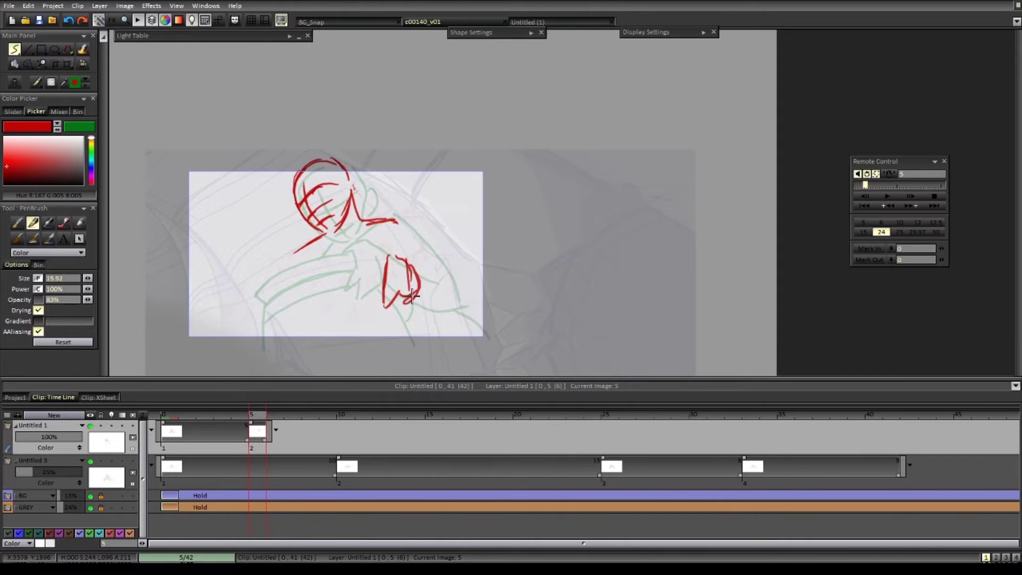
pyautogui.press('Left')
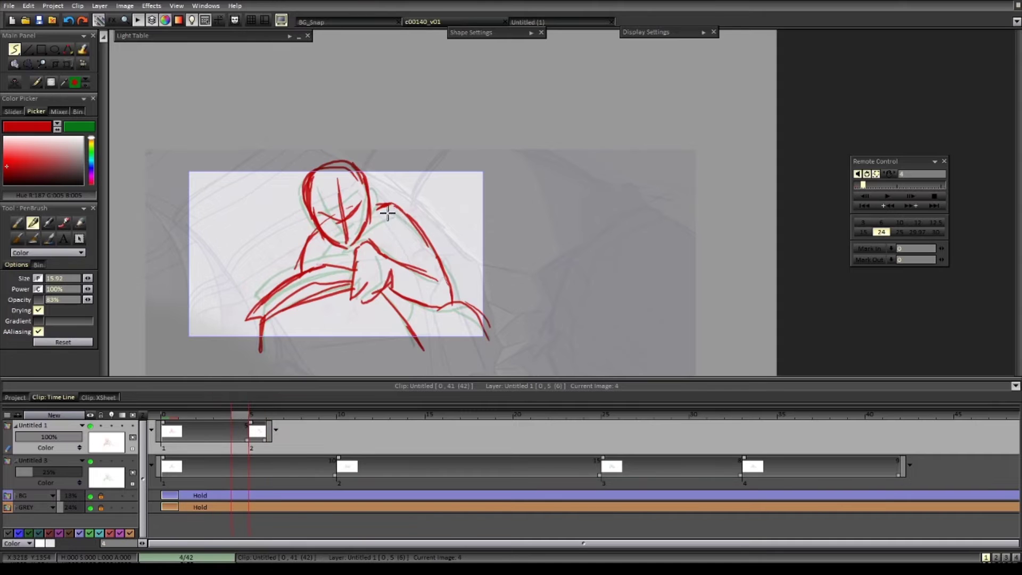
# - Draw the shoulder and bent arm on frame 5 from the neck past the elbow, flipping against frame 4
pyautogui.press('Right')
pyautogui.moveTo(364, 218)
pyautogui.mouseDown()
pyautogui.moveTo(401, 228)
pyautogui.moveTo(497, 342)
pyautogui.mouseUp()
pyautogui.press('Left')
pyautogui.press('Right')
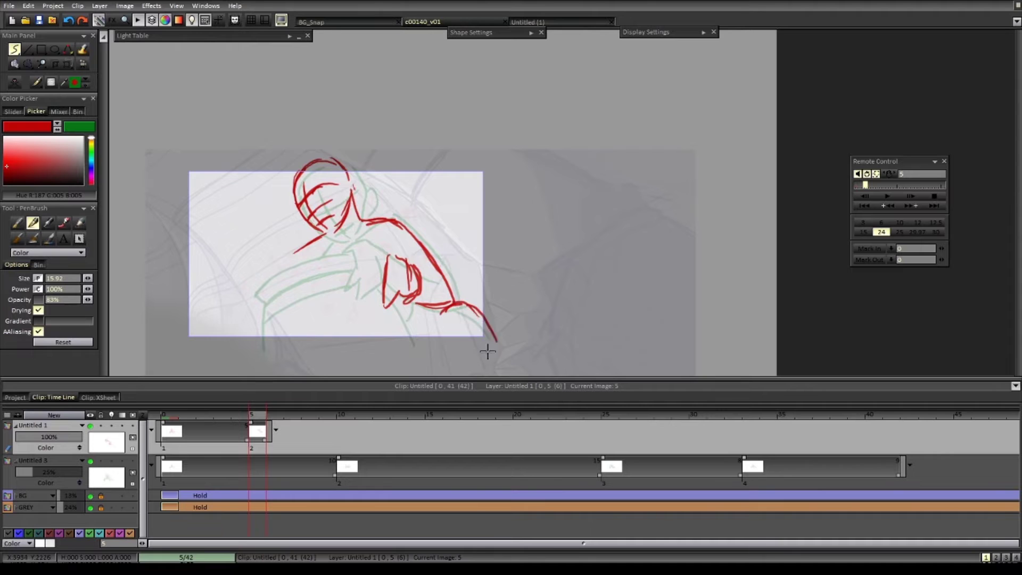
pyautogui.press('Left')
pyautogui.press('Right')
pyautogui.press('Left')
pyautogui.press('Right')
pyautogui.press('Left')
pyautogui.press('Right')
# - Erase the rough hand's messy lines on frame 5 and redraw it with a boxier shape joined to the forearm
pyautogui.press('e')
pyautogui.moveTo(416, 270); pyautogui.dragTo(417, 305)
pyautogui.press('b')
pyautogui.moveTo(398, 294)
pyautogui.mouseDown()
pyautogui.moveTo(428, 280)
pyautogui.moveTo(389, 257)
pyautogui.mouseUp()
pyautogui.moveTo(432, 290); pyautogui.dragTo(422, 305)
pyautogui.press('Left')
pyautogui.press('Right')
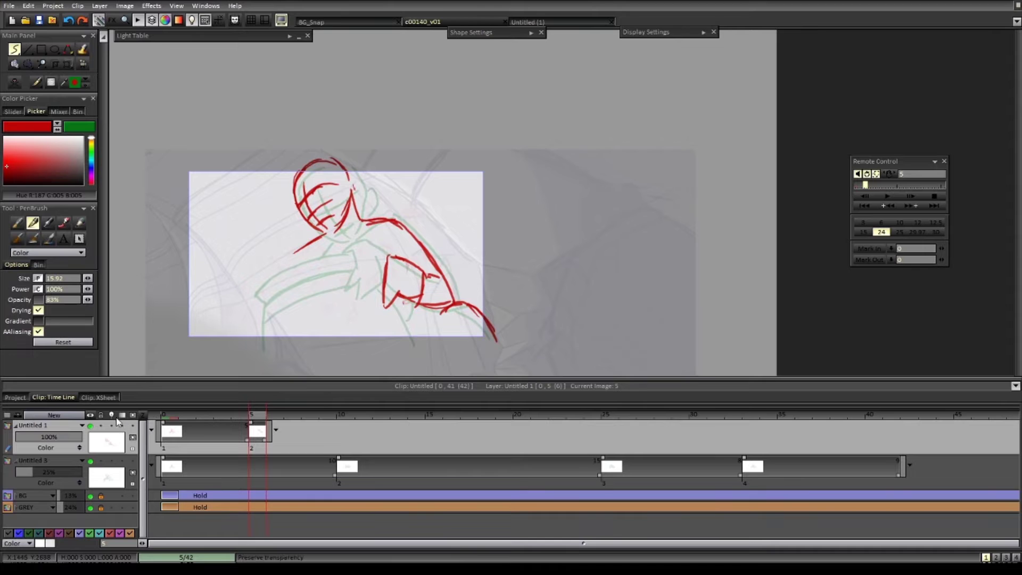
pyautogui.press('Left')
pyautogui.press('Right')
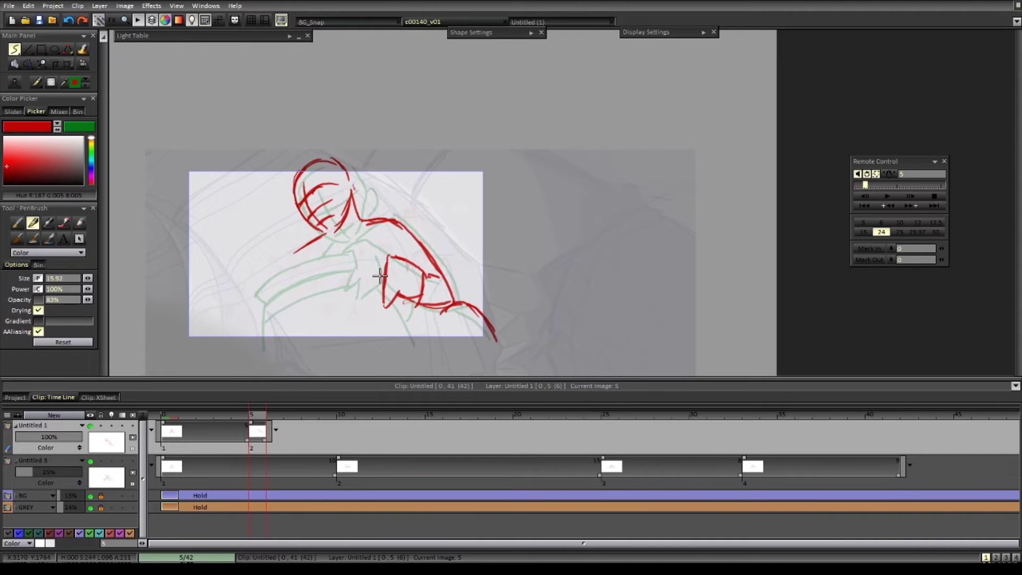
# - Sketch the long curved limb extending from the hand and the diagonal line beneath the hand on frame 5
pyautogui.moveTo(384, 275)
pyautogui.mouseDown()
pyautogui.moveTo(302, 300)
pyautogui.moveTo(257, 328)
pyautogui.mouseUp()
pyautogui.moveTo(241, 340)
pyautogui.mouseDown()
pyautogui.moveTo(314, 289)
pyautogui.moveTo(374, 276)
pyautogui.moveTo(438, 346)
pyautogui.mouseUp()
pyautogui.moveTo(387, 301)
pyautogui.mouseDown()
pyautogui.moveTo(314, 320)
pyautogui.moveTo(270, 352)
pyautogui.mouseUp()
pyautogui.moveTo(290, 351)
pyautogui.mouseDown()
pyautogui.moveTo(369, 312)
pyautogui.moveTo(328, 321)
pyautogui.mouseUp()
pyautogui.press('Left')
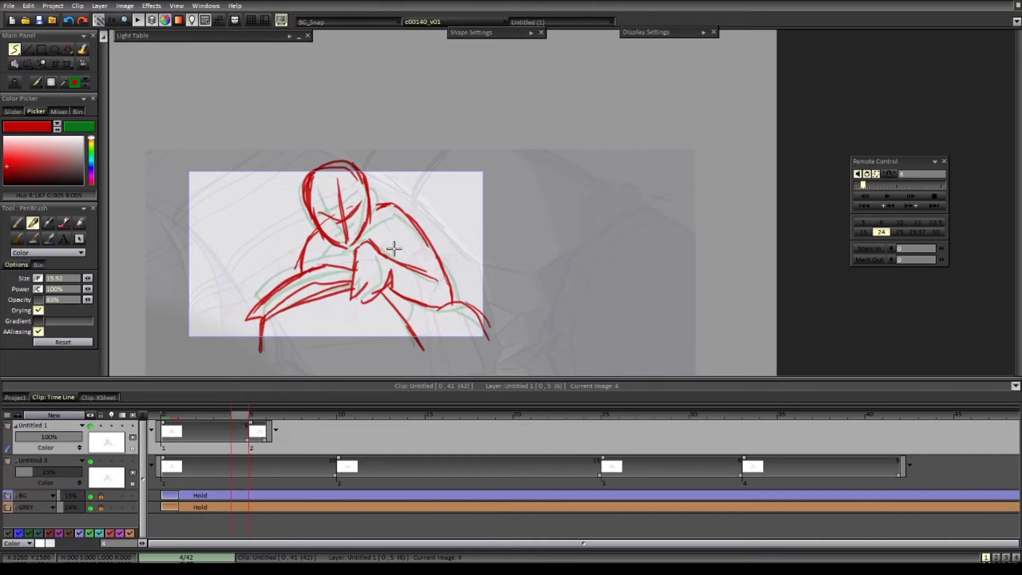
# - Add the outer and inner side lines of the torso below the head on frame 5, checking against frame 4
pyautogui.press('Right')
pyautogui.moveTo(304, 256)
pyautogui.mouseDown()
pyautogui.moveTo(325, 235)
pyautogui.moveTo(295, 285)
pyautogui.moveTo(303, 292)
pyautogui.mouseUp()
pyautogui.press('Left')
pyautogui.press('Right')
pyautogui.moveTo(322, 249); pyautogui.dragTo(319, 283)
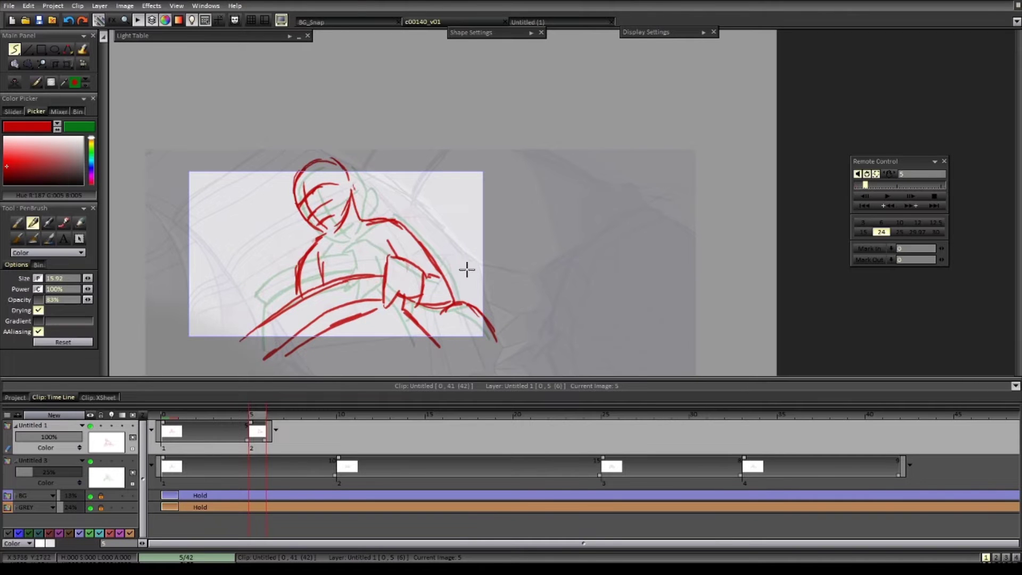
pyautogui.press('Left')
pyautogui.press('Right')
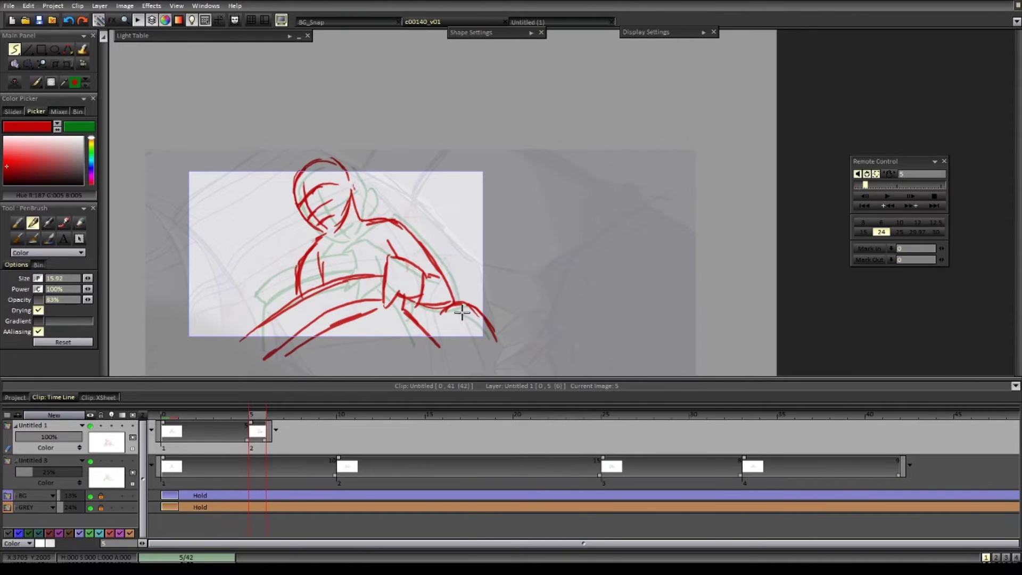
# - Review the thumbnail storyboard in the Untitled (1) project and return to c00140_v01
pyautogui.click(548, 22)
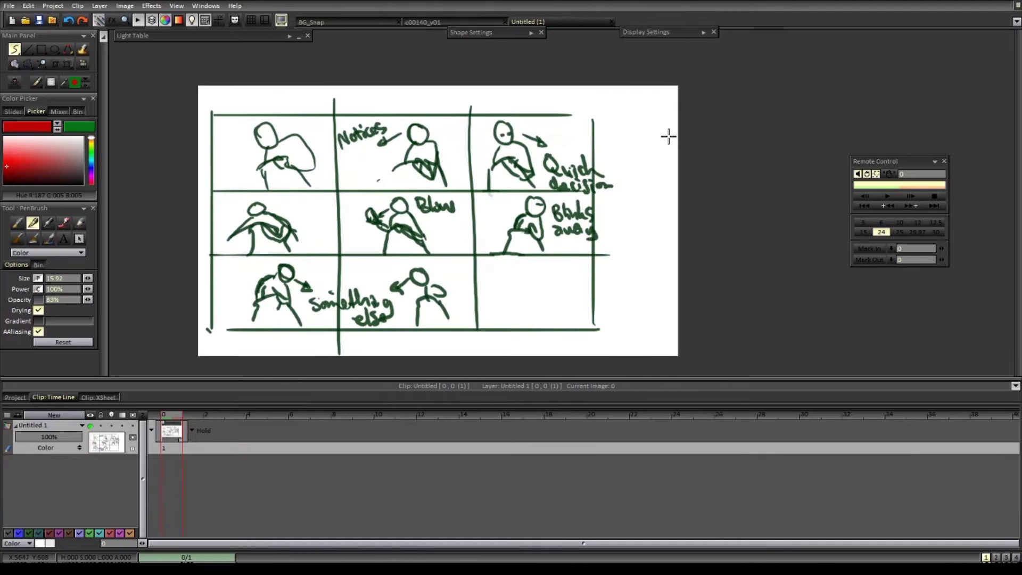
pyautogui.click(423, 23)
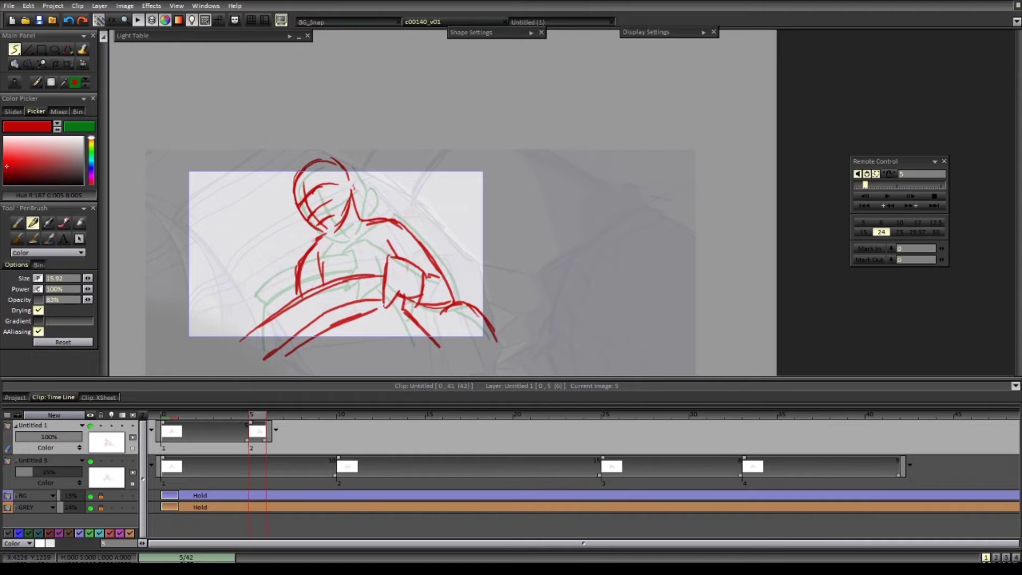
pyautogui.moveTo(438, 257); pyautogui.dragTo(465, 228)
pyautogui.hotkey('ctrl', 'z')
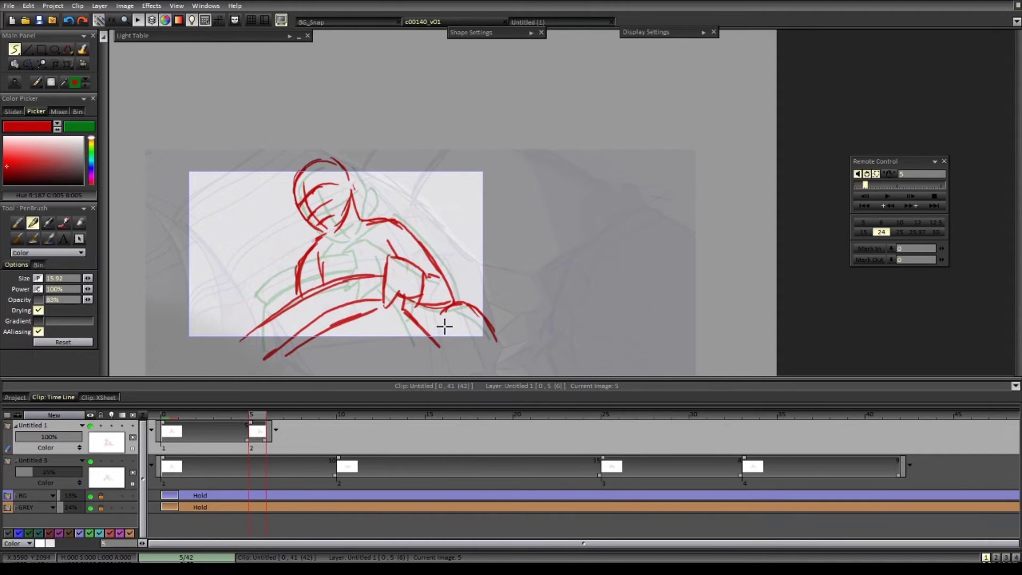
# - Extend the second drawing of layer Untitled 1 and start a blank third drawing at frame 10
pyautogui.press('Right')
pyautogui.press('Right')
pyautogui.press('Right')
pyautogui.press('Right')
pyautogui.press('Right')
pyautogui.moveTo(264, 440); pyautogui.dragTo(348, 443)
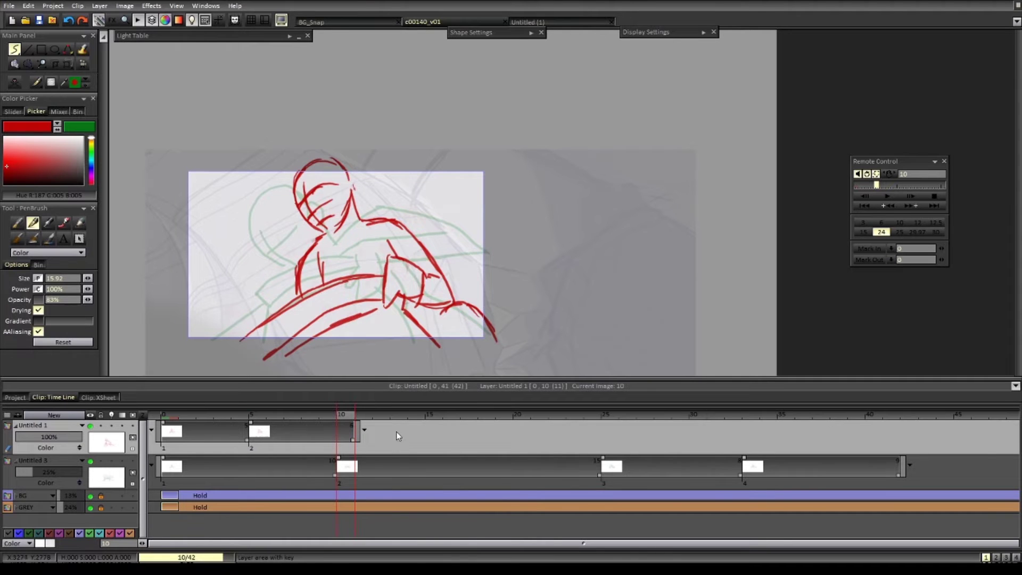
pyautogui.press('BackSpace')
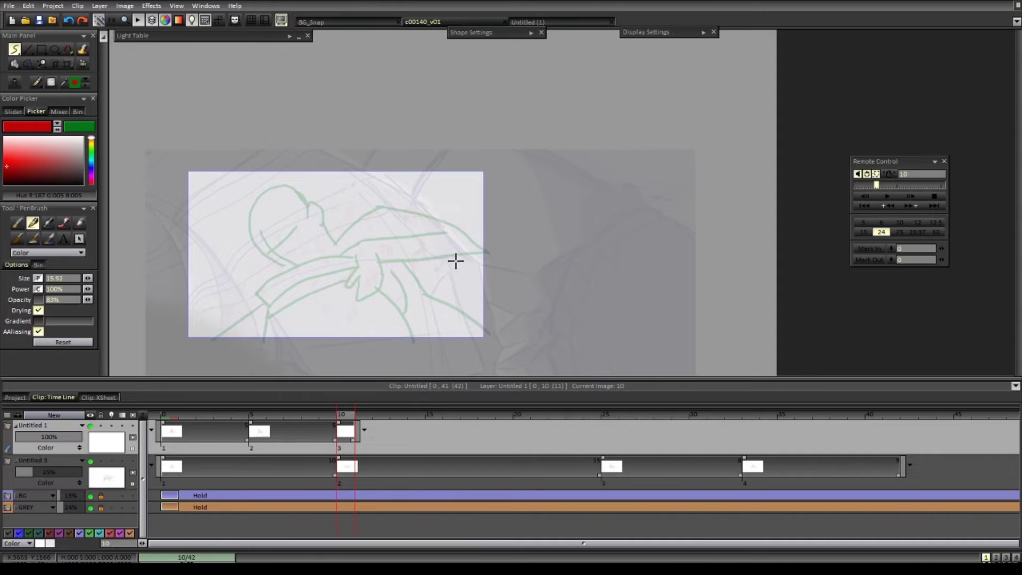
# - Sketch the raised head as an oval on frame 10, comparing its position with the previous drawing
pyautogui.press('Left')
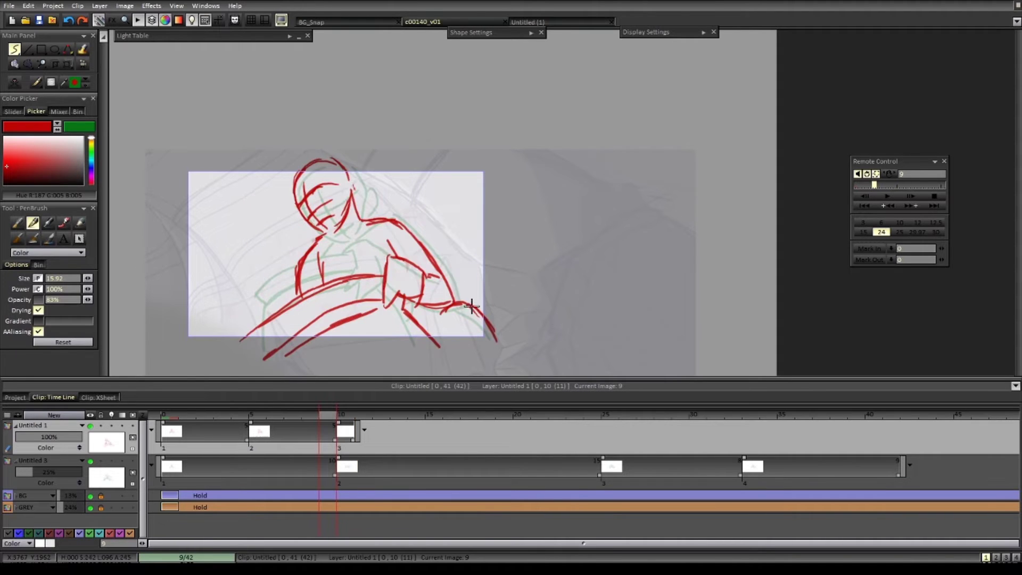
pyautogui.press('Right')
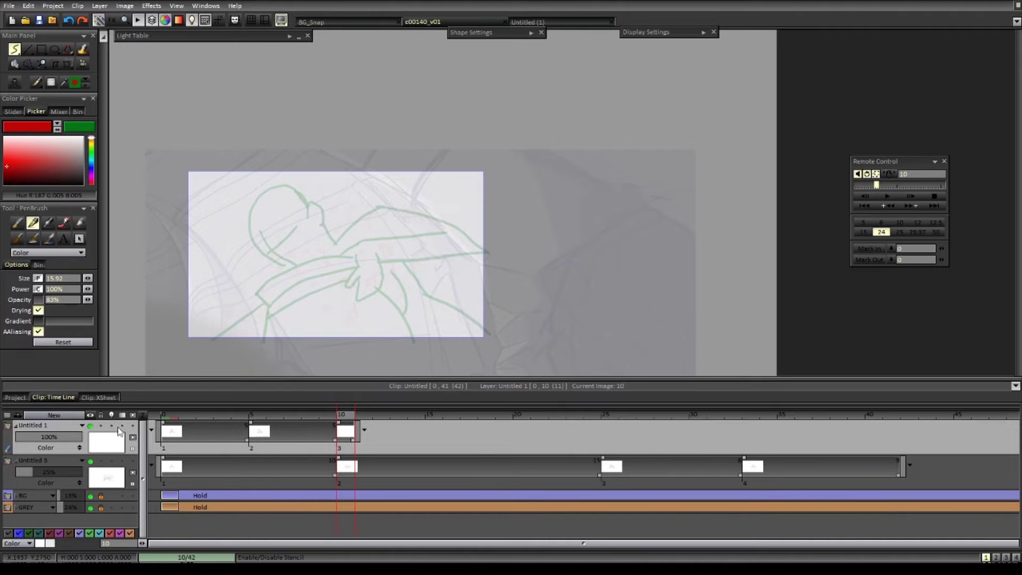
pyautogui.press('Left')
pyautogui.press('Right')
pyautogui.moveTo(365, 204)
pyautogui.mouseDown()
pyautogui.moveTo(351, 223)
pyautogui.moveTo(365, 200)
pyautogui.moveTo(354, 215)
pyautogui.moveTo(320, 181)
pyautogui.moveTo(323, 205)
pyautogui.moveTo(341, 159)
pyautogui.moveTo(367, 200)
pyautogui.moveTo(326, 155)
pyautogui.moveTo(324, 192)
pyautogui.moveTo(353, 217)
pyautogui.mouseUp()
pyautogui.press('Left')
pyautogui.press('Right')
pyautogui.press('Left')
pyautogui.press('Right')
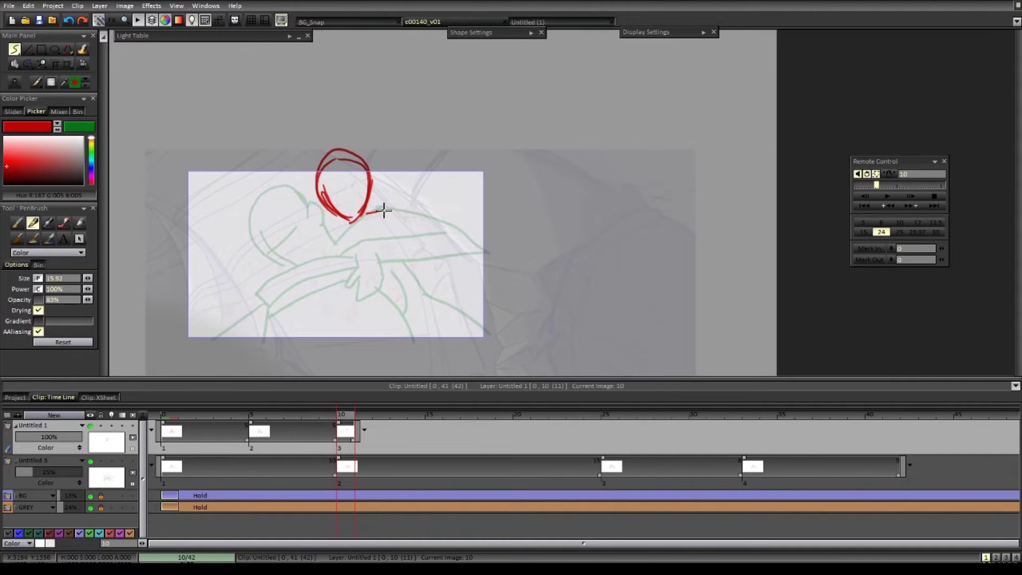
# - Sketch the boxy hand on frame 10, matching its placement against the previous drawing
pyautogui.press('Left')
pyautogui.press('Right')
pyautogui.moveTo(382, 289)
pyautogui.mouseDown()
pyautogui.moveTo(395, 265)
pyautogui.moveTo(425, 277)
pyautogui.moveTo(395, 301)
pyautogui.mouseUp()
pyautogui.press('Left')
pyautogui.press('Right')
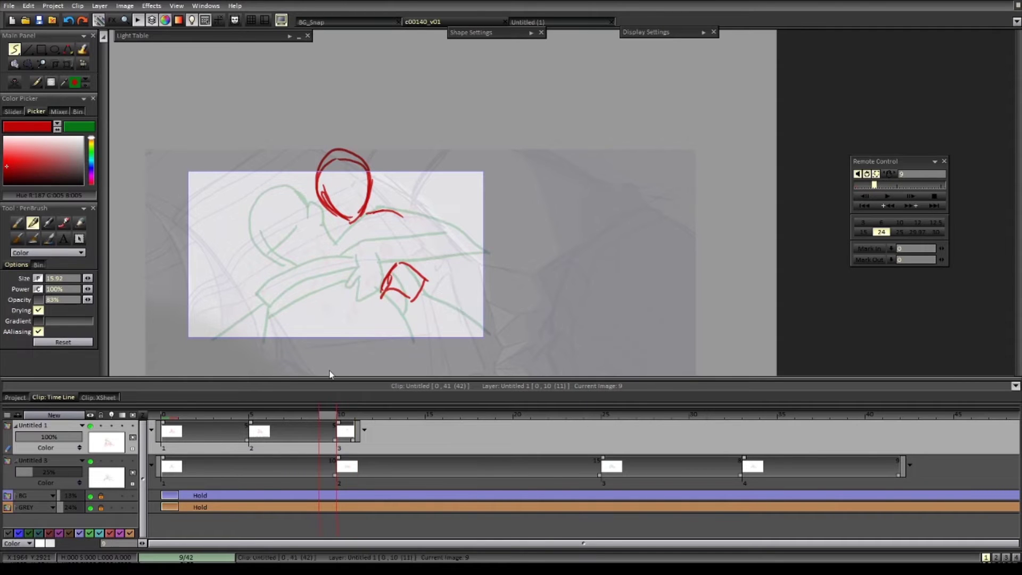
# - Draw the shoulder and upper arm on frame 10, flatten the shoulder line, and add the curve below the elbow
pyautogui.moveTo(398, 212)
pyautogui.mouseDown()
pyautogui.moveTo(429, 251)
pyautogui.moveTo(389, 212)
pyautogui.moveTo(404, 217)
pyautogui.moveTo(437, 281)
pyautogui.mouseUp()
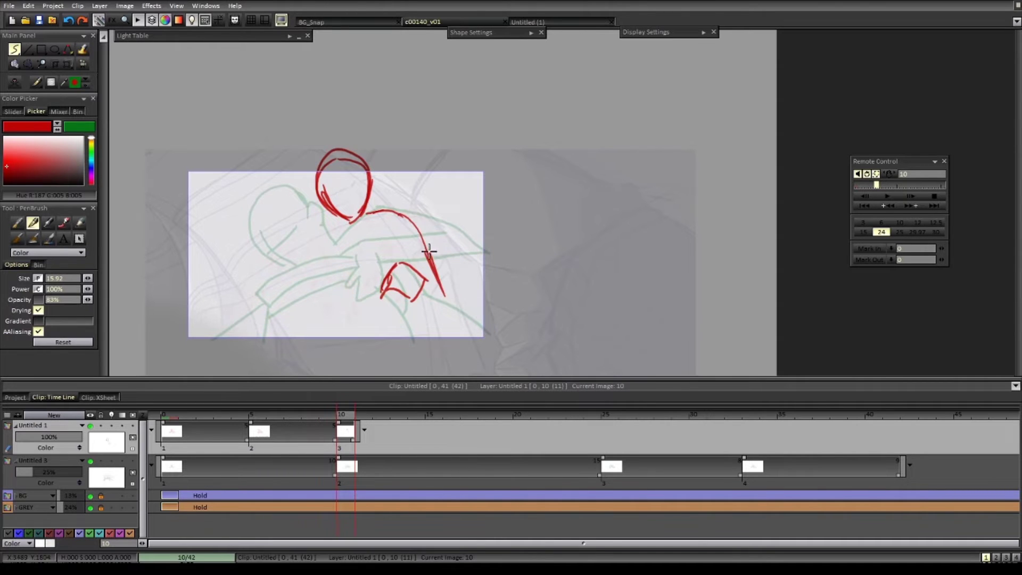
pyautogui.press('e')
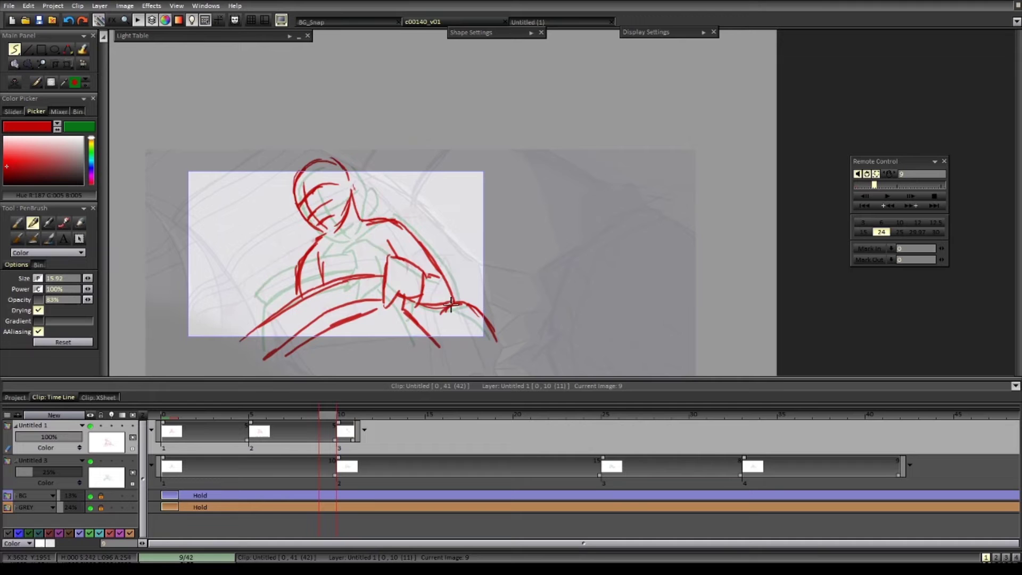
pyautogui.press('Right')
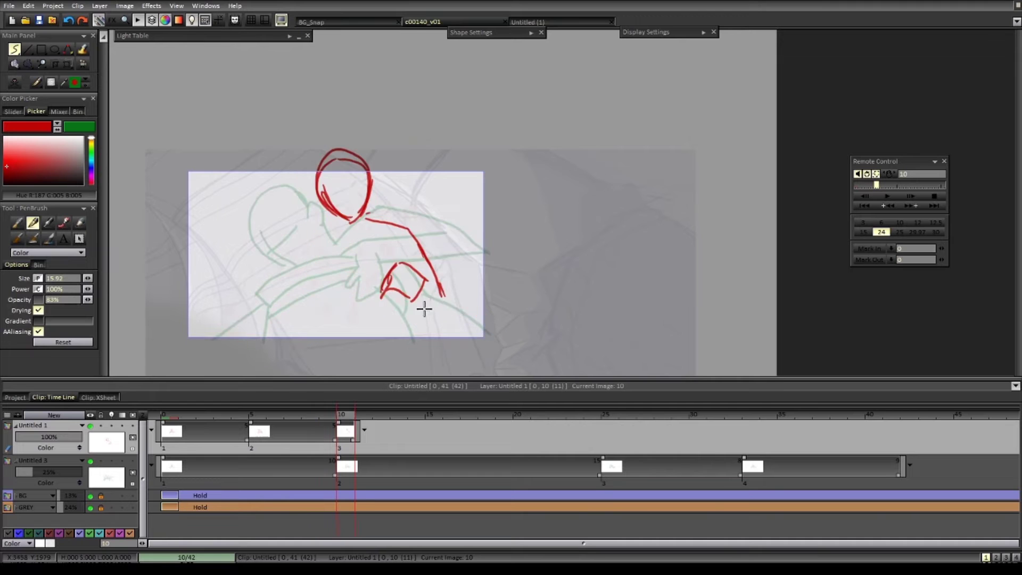
pyautogui.moveTo(422, 306)
pyautogui.mouseDown()
pyautogui.moveTo(471, 305)
pyautogui.moveTo(475, 342)
pyautogui.mouseUp()
pyautogui.press('Left')
pyautogui.press('Right')
# - Draw the curved limb beside the hand and the torso's side lines below the neck on frame 10
pyautogui.moveTo(378, 282)
pyautogui.mouseDown()
pyautogui.moveTo(268, 324)
pyautogui.moveTo(345, 287)
pyautogui.mouseUp()
pyautogui.press('Left')
pyautogui.press('Right')
pyautogui.moveTo(349, 219); pyautogui.dragTo(322, 282)
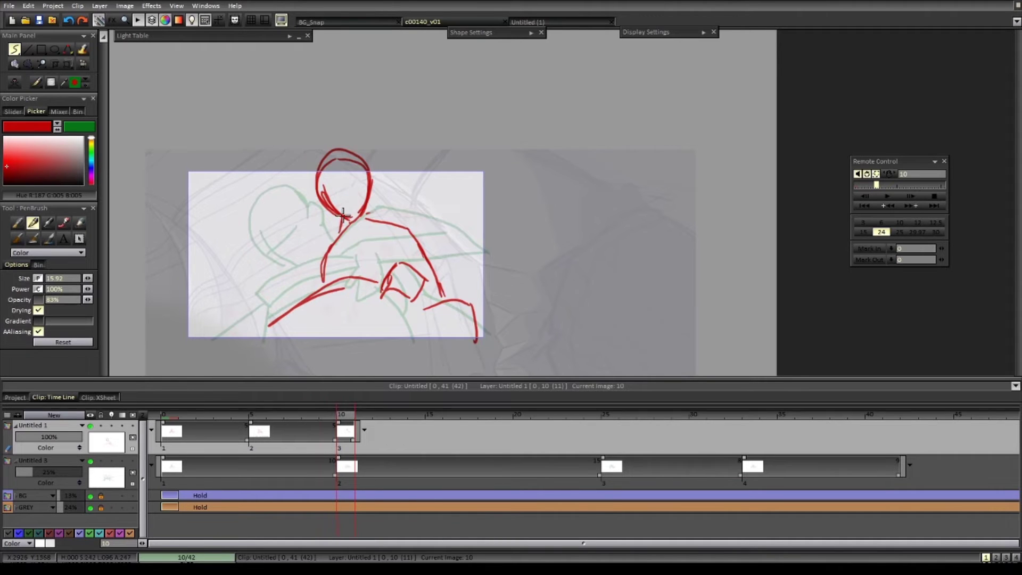
pyautogui.press('Left')
pyautogui.press('Right')
pyautogui.moveTo(343, 223)
pyautogui.mouseDown()
pyautogui.moveTo(316, 267)
pyautogui.moveTo(315, 295)
pyautogui.mouseUp()
pyautogui.press('Left')
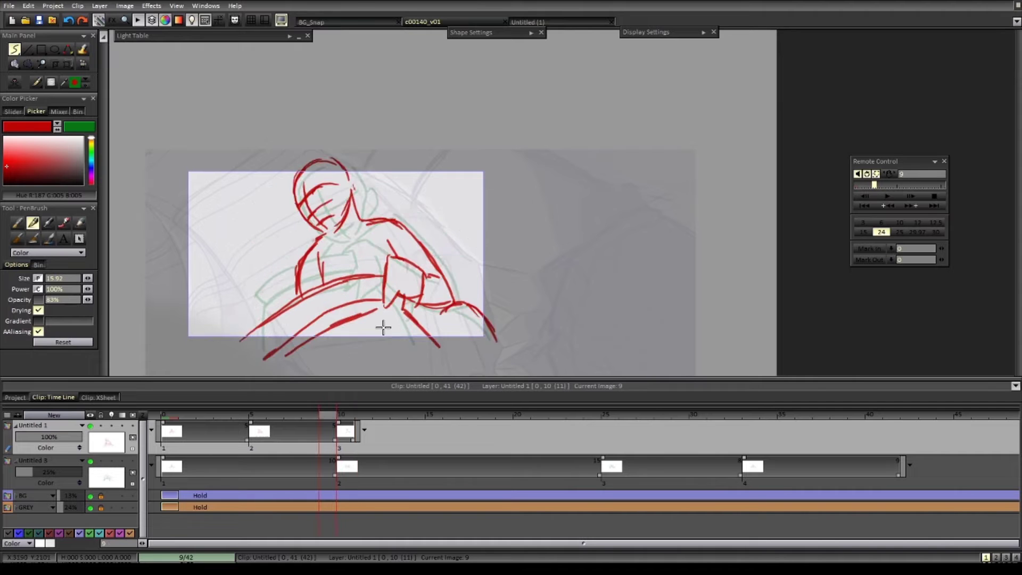
# - Reinforce the upper arm on frame 10 with a second line from shoulder to elbow
pyautogui.press('Right')
pyautogui.moveTo(411, 230); pyautogui.dragTo(452, 309)
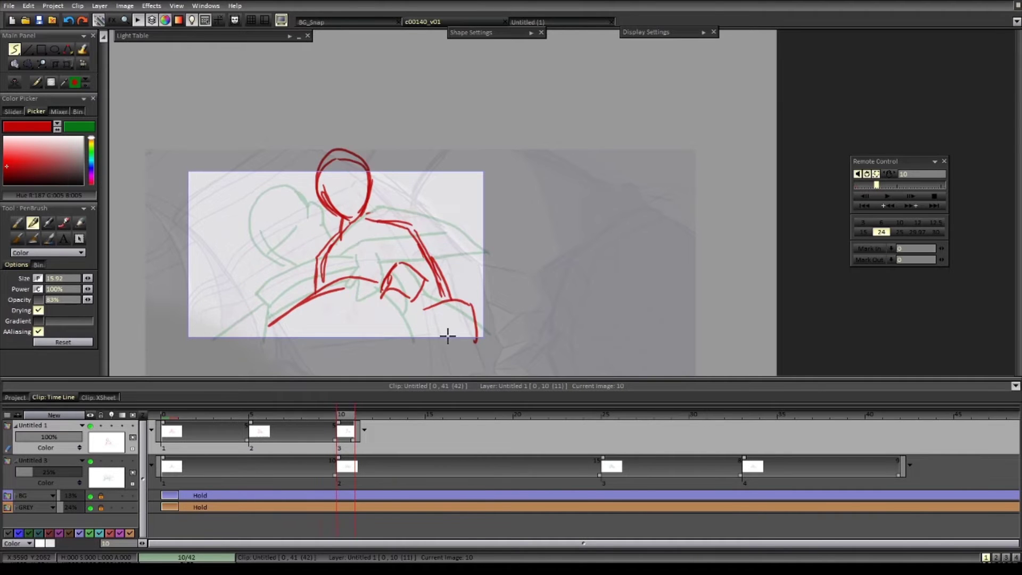
pyautogui.press('Left')
pyautogui.press('Right')
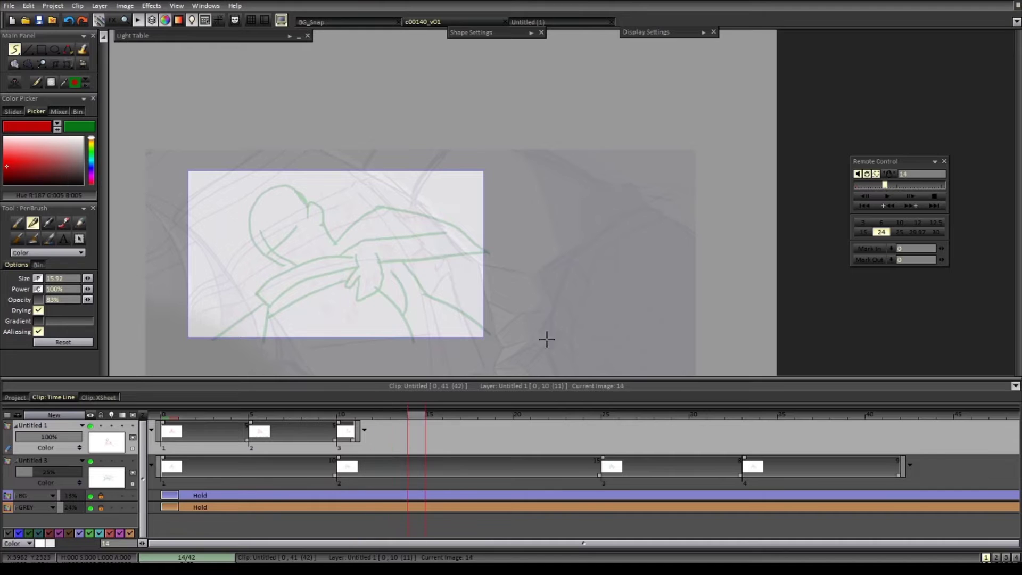
# - Extend the third drawing through frame 14 and start a blank fourth drawing at frame 15
pyautogui.press('Insert')
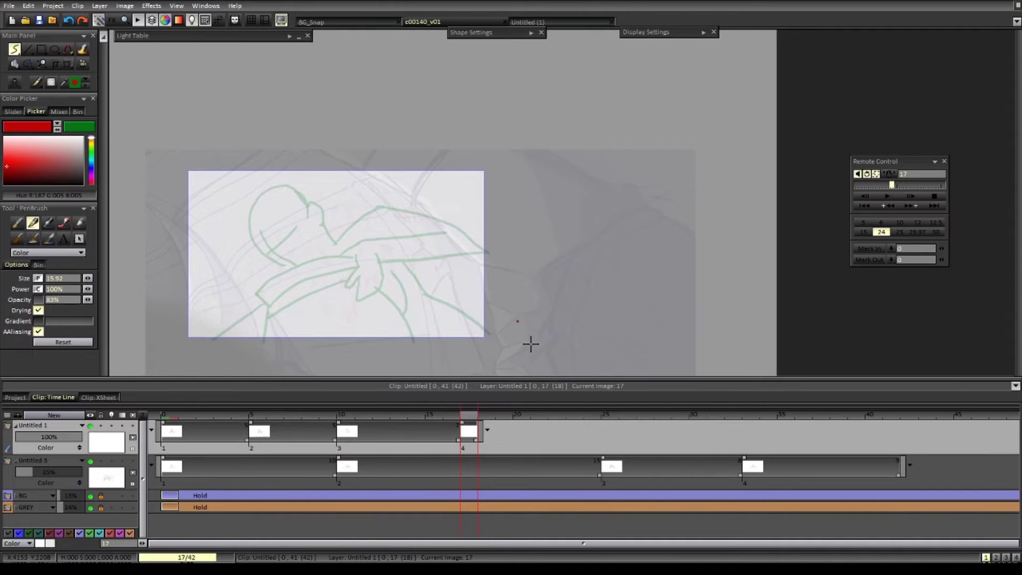
pyautogui.press('Delete')
pyautogui.press('Delete')
pyautogui.hotkey('ctrl', 'z')
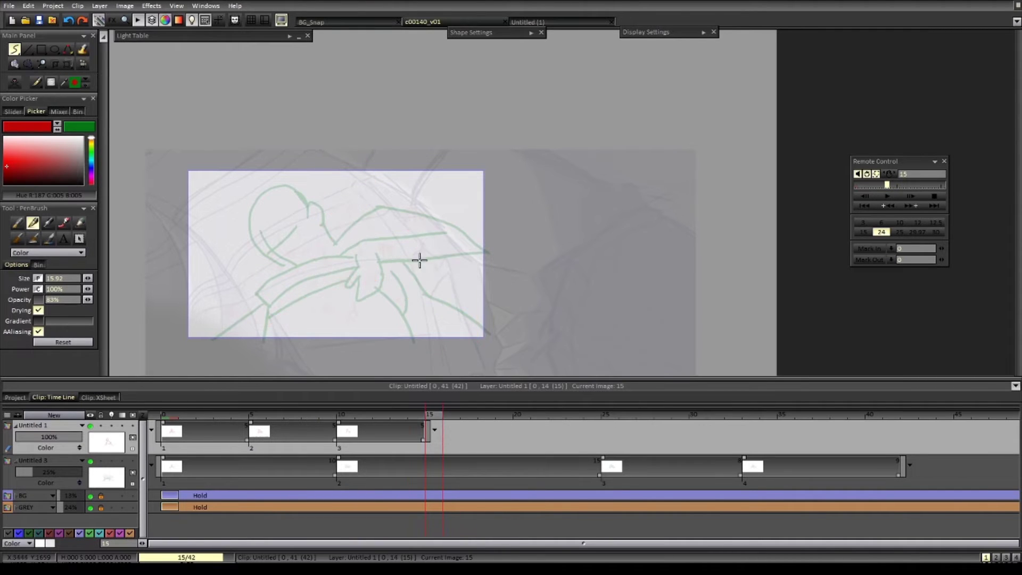
pyautogui.moveTo(248, 228); pyautogui.dragTo(264, 193)
pyautogui.moveTo(247, 230); pyautogui.dragTo(266, 186)
pyautogui.hotkey('ctrl', 'z')
pyautogui.hotkey('ctrl', 'z')
pyautogui.press('Left')
pyautogui.press('Right')
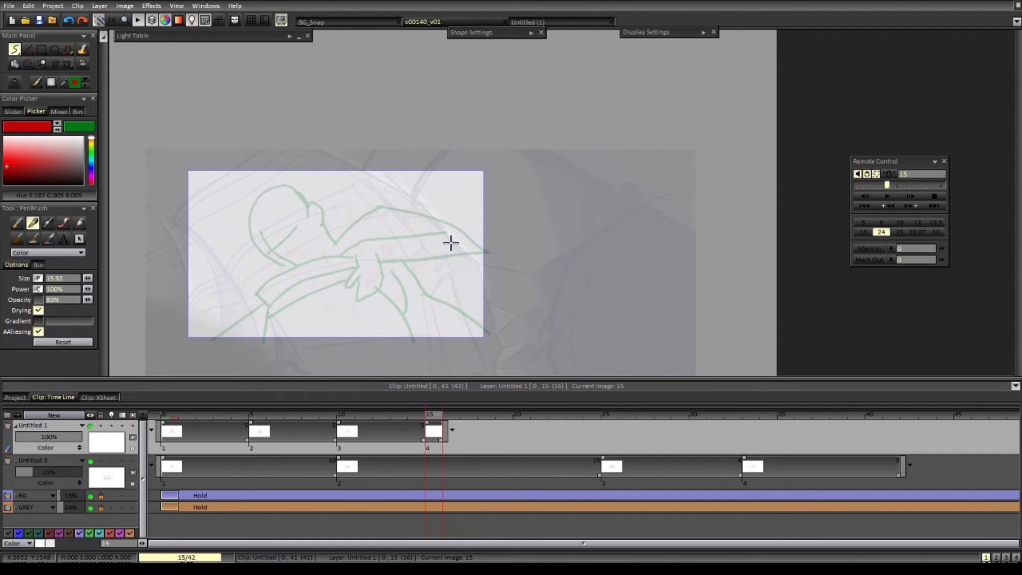
# - Trace the lowered head, ear and neck and the upper line of the reaching arm on frame 15
pyautogui.moveTo(250, 236)
pyautogui.mouseDown()
pyautogui.moveTo(260, 198)
pyautogui.moveTo(250, 212)
pyautogui.moveTo(273, 188)
pyautogui.moveTo(306, 201)
pyautogui.moveTo(306, 212)
pyautogui.moveTo(319, 200)
pyautogui.moveTo(332, 218)
pyautogui.moveTo(297, 232)
pyautogui.moveTo(254, 217)
pyautogui.moveTo(253, 242)
pyautogui.moveTo(277, 279)
pyautogui.moveTo(314, 261)
pyautogui.moveTo(361, 261)
pyautogui.mouseUp()
pyautogui.press('Left')
pyautogui.press('Right')
# - Sketch a boxy shape on frame 15 below the figure, outside the camera frame
pyautogui.scroll(-2, 373, 282)
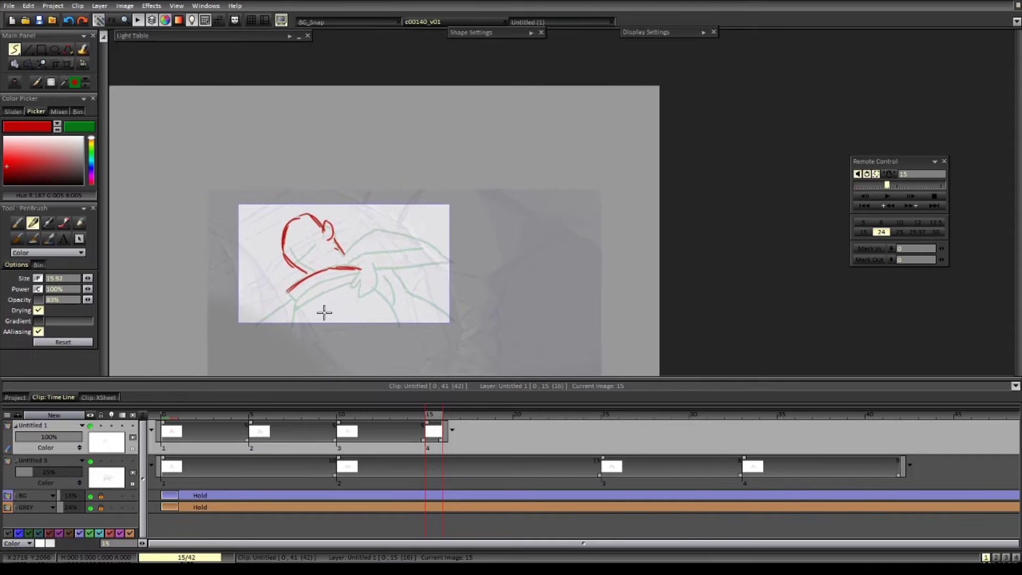
pyautogui.scroll(-3, 324, 312)
pyautogui.moveTo(417, 244); pyautogui.dragTo(473, 252)
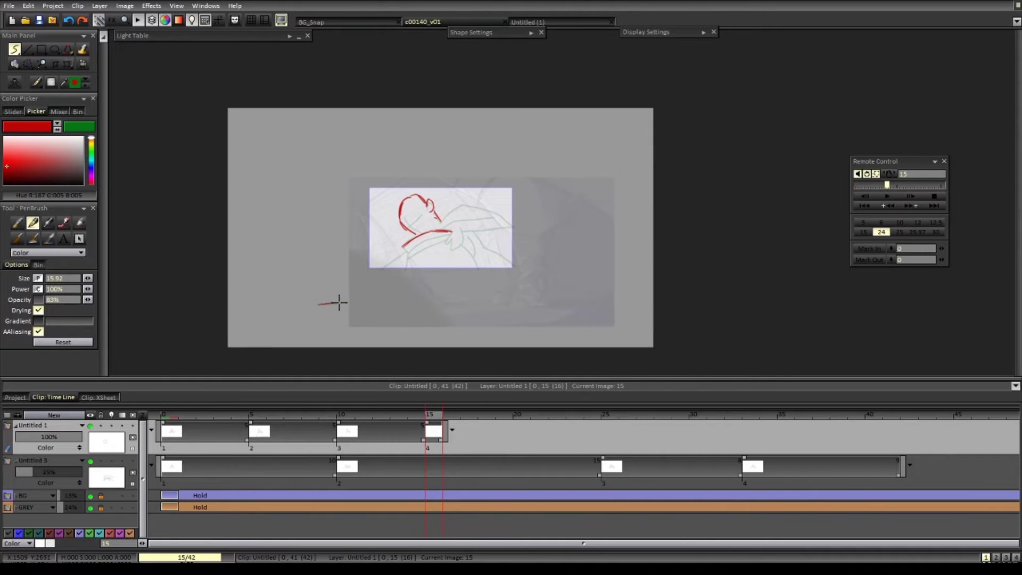
pyautogui.moveTo(367, 315); pyautogui.dragTo(315, 312)
pyautogui.scroll(2, 425, 237)
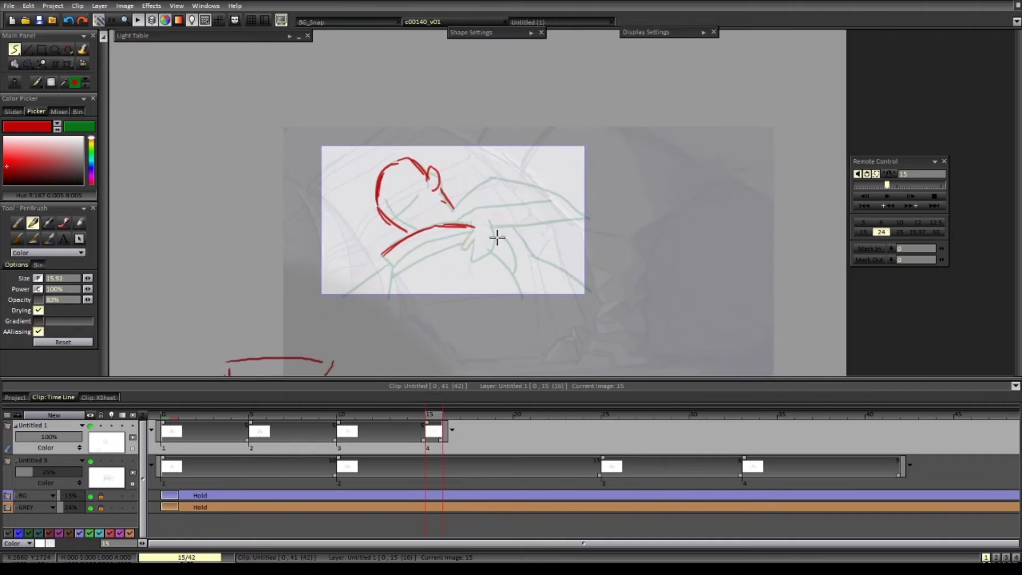
# - Draw the long limb on frame 15 reaching down from the figure to the boxy shape outside the camera frame
pyautogui.moveTo(423, 193)
pyautogui.mouseDown()
pyautogui.moveTo(351, 240)
pyautogui.moveTo(309, 287)
pyautogui.mouseUp()
pyautogui.moveTo(414, 219)
pyautogui.mouseDown()
pyautogui.moveTo(347, 286)
pyautogui.moveTo(404, 238)
pyautogui.moveTo(355, 290)
pyautogui.moveTo(263, 300)
pyautogui.mouseUp()
pyautogui.scroll(-2, 468, 241)
pyautogui.moveTo(440, 256); pyautogui.dragTo(315, 295)
pyautogui.scroll(2, 397, 264)
pyautogui.scroll(2, 397, 264)
pyautogui.moveTo(404, 256); pyautogui.dragTo(417, 296)
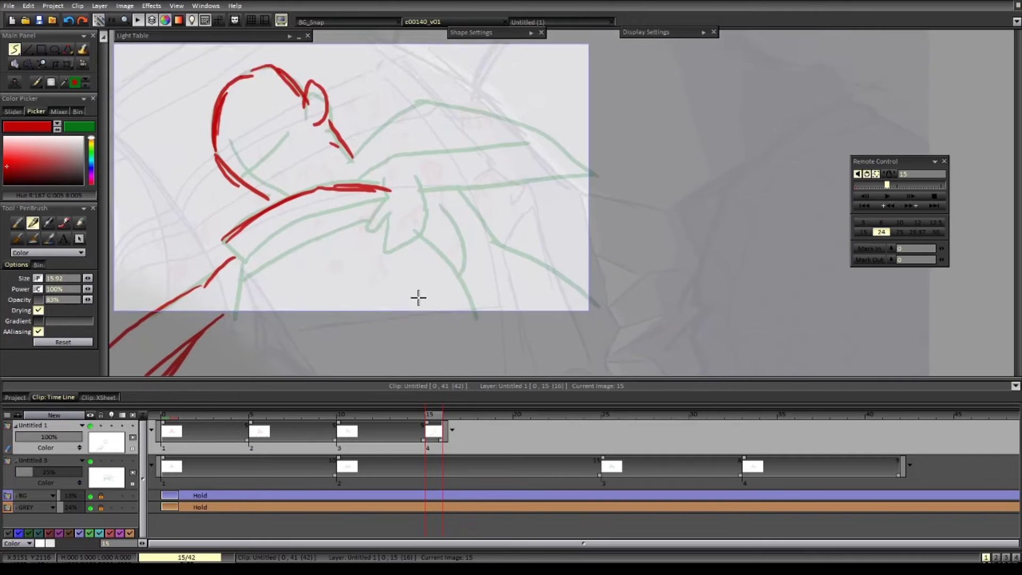
pyautogui.scroll(-2, 407, 296)
pyautogui.scroll(-2, 399, 266)
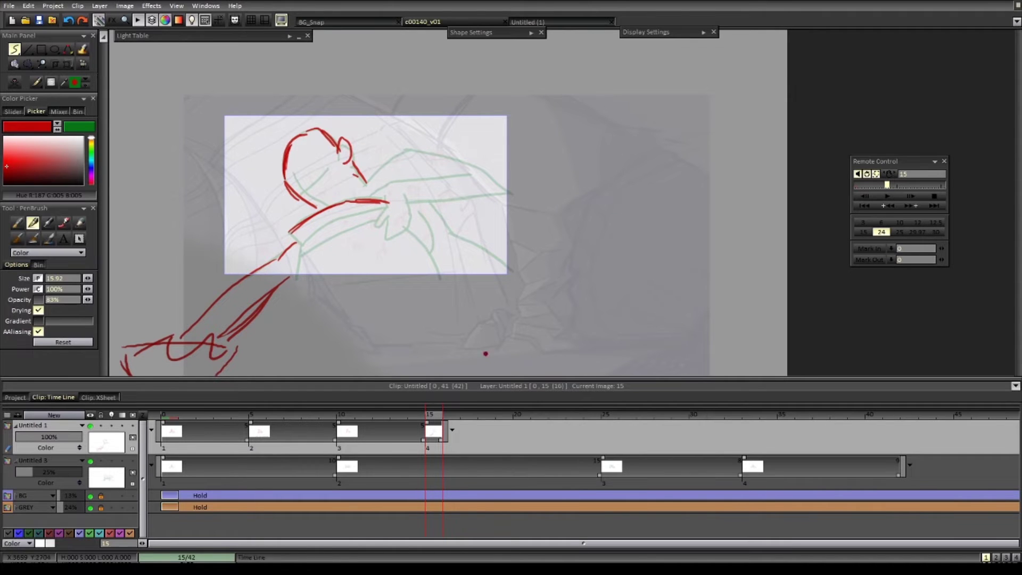
# - Remove the stray mark and sketch the rounded hand on frame 15, comparing it with frame 14
pyautogui.moveTo(434, 208)
pyautogui.mouseDown()
pyautogui.moveTo(409, 237)
pyautogui.moveTo(418, 287)
pyautogui.moveTo(407, 274)
pyautogui.moveTo(426, 287)
pyautogui.mouseUp()
pyautogui.hotkey('ctrl', 'z')
pyautogui.hotkey('ctrl', 'z')
pyautogui.press('Left')
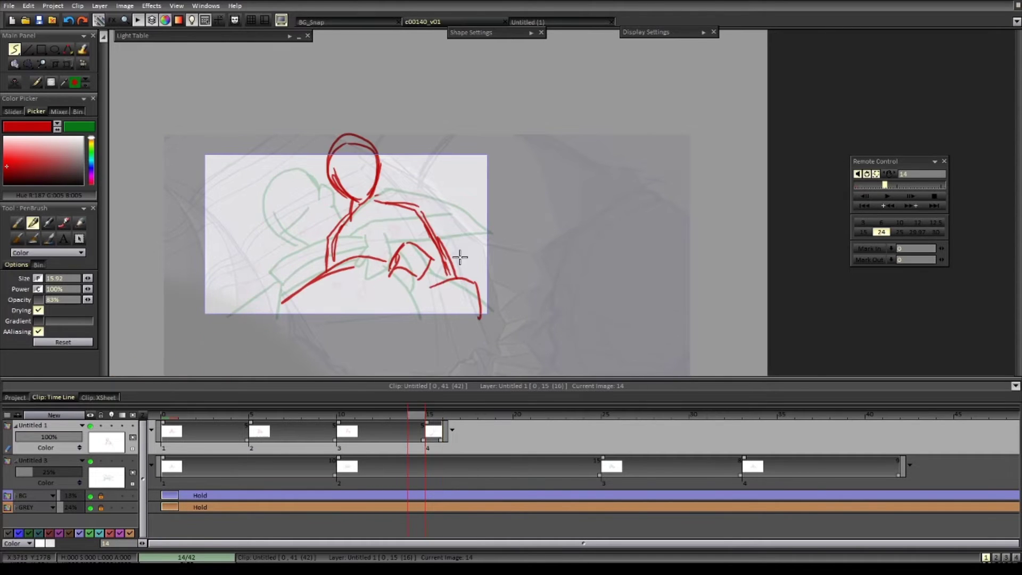
pyautogui.press('Right')
pyautogui.moveTo(378, 246)
pyautogui.mouseDown()
pyautogui.moveTo(397, 265)
pyautogui.moveTo(416, 260)
pyautogui.moveTo(421, 276)
pyautogui.moveTo(393, 253)
pyautogui.mouseUp()
pyautogui.press('Left')
pyautogui.press('Right')
# - Draw the raised shoulder and back line from the neck on frame 15, comparing it with the previous drawing
pyautogui.moveTo(346, 219)
pyautogui.mouseDown()
pyautogui.moveTo(390, 192)
pyautogui.moveTo(456, 208)
pyautogui.mouseUp()
pyautogui.press('Left')
pyautogui.press('Right')
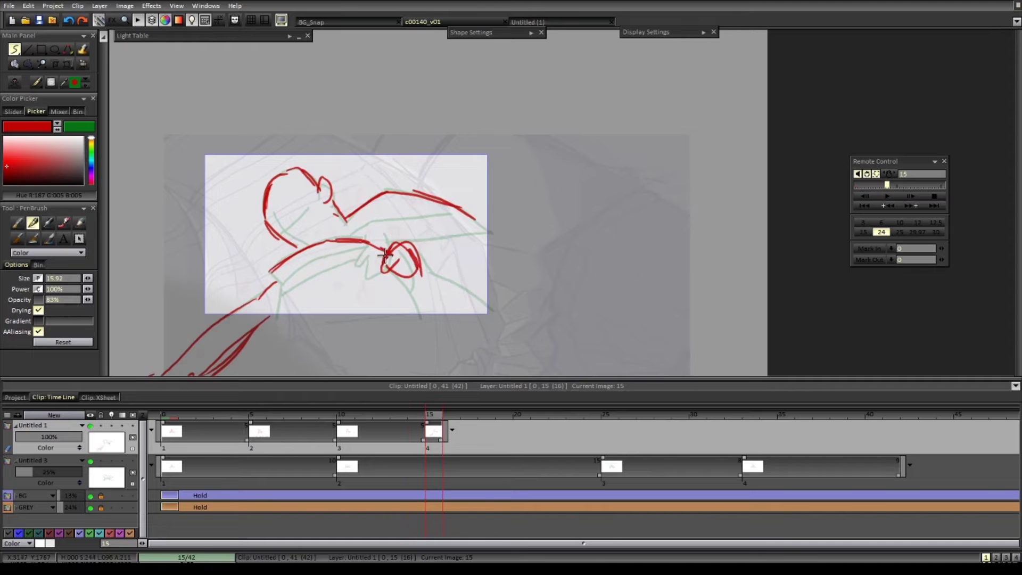
pyautogui.press('Left')
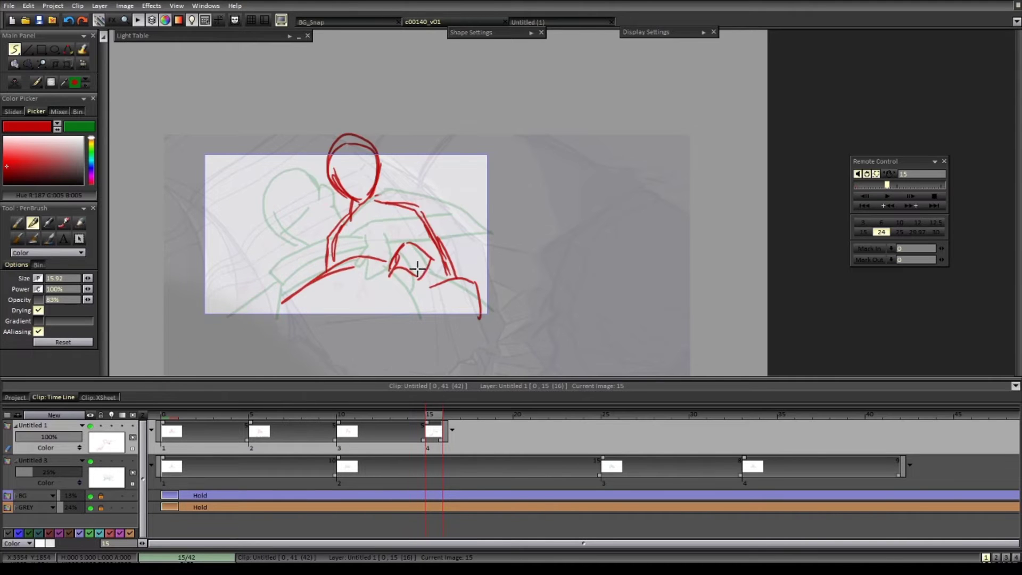
# - Clean up the hand and draw the sleeve's elbow edge on frame 15, comparing it with frame 14
pyautogui.press('Right')
pyautogui.press('e')
pyautogui.moveTo(417, 261)
pyautogui.mouseDown()
pyautogui.moveTo(396, 269)
pyautogui.moveTo(397, 246)
pyautogui.moveTo(403, 275)
pyautogui.moveTo(420, 274)
pyautogui.moveTo(423, 249)
pyautogui.moveTo(389, 267)
pyautogui.moveTo(399, 281)
pyautogui.moveTo(420, 266)
pyautogui.moveTo(423, 285)
pyautogui.moveTo(404, 250)
pyautogui.moveTo(426, 262)
pyautogui.moveTo(401, 271)
pyautogui.moveTo(404, 282)
pyautogui.moveTo(414, 267)
pyautogui.moveTo(388, 251)
pyautogui.mouseUp()
pyautogui.press('Left')
pyautogui.press('Right')
pyautogui.press('e')
pyautogui.moveTo(274, 270)
pyautogui.mouseDown()
pyautogui.moveTo(292, 296)
pyautogui.moveTo(362, 282)
pyautogui.moveTo(305, 293)
pyautogui.moveTo(280, 331)
pyautogui.mouseUp()
pyautogui.press('Left')
pyautogui.press('Right')
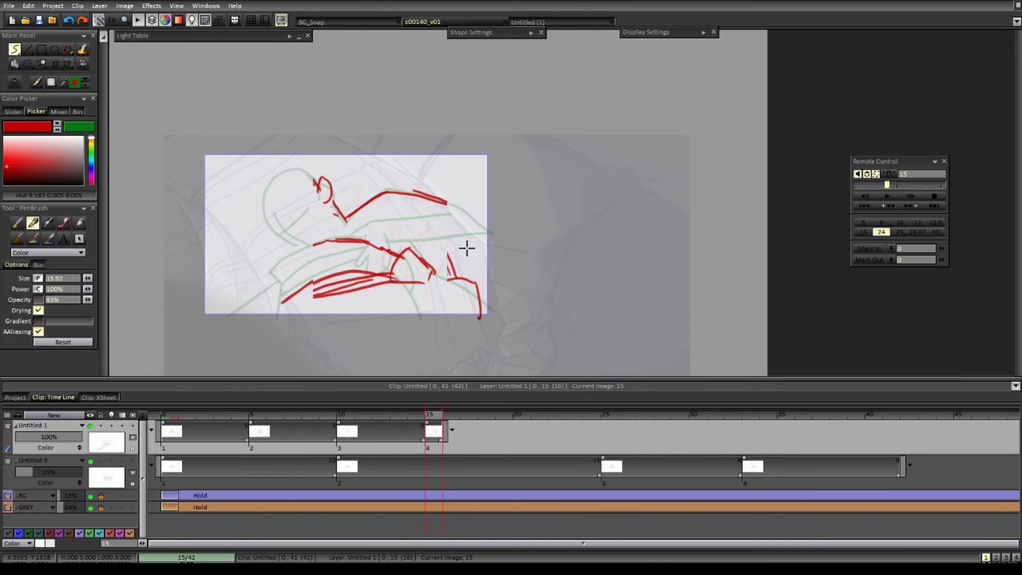
# - Draw the upper arm from the shoulder down to the elbow and the forearm back to the hand on frame 15
pyautogui.moveTo(436, 208); pyautogui.dragTo(470, 246)
pyautogui.moveTo(430, 202)
pyautogui.mouseDown()
pyautogui.moveTo(472, 250)
pyautogui.moveTo(437, 203)
pyautogui.moveTo(475, 232)
pyautogui.moveTo(481, 255)
pyautogui.moveTo(465, 217)
pyautogui.moveTo(437, 194)
pyautogui.moveTo(400, 190)
pyautogui.moveTo(466, 235)
pyautogui.mouseUp()
pyautogui.press('e')
pyautogui.press('e')
pyautogui.moveTo(388, 191)
pyautogui.mouseDown()
pyautogui.moveTo(455, 224)
pyautogui.moveTo(411, 196)
pyautogui.moveTo(495, 248)
pyautogui.moveTo(471, 262)
pyautogui.moveTo(435, 245)
pyautogui.moveTo(462, 239)
pyautogui.mouseUp()
pyautogui.moveTo(421, 260); pyautogui.dragTo(463, 236)
pyautogui.press('Left')
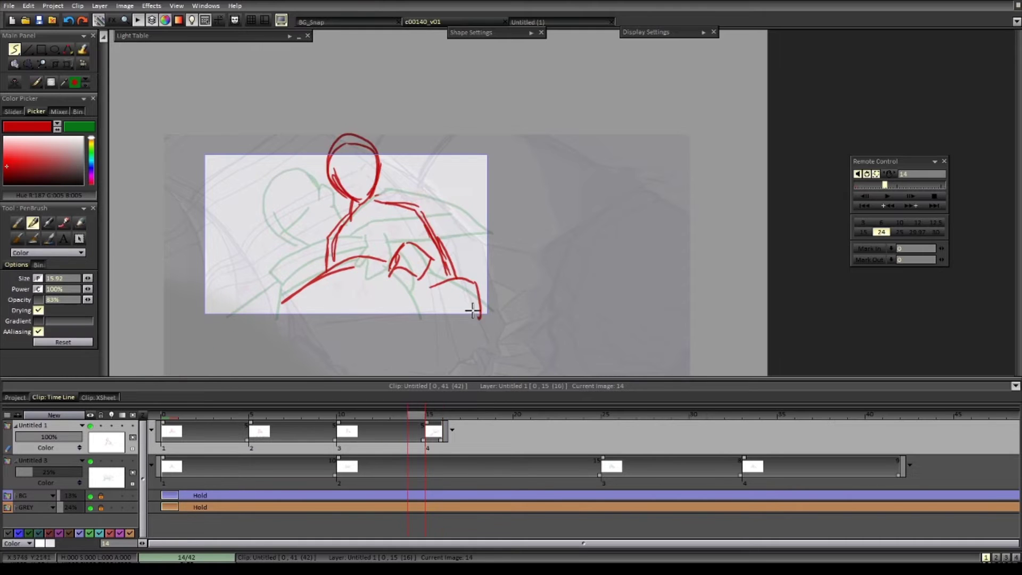
# - Draw the leg line running past the camera frame and the curved face line inside the head on frame 15, comparing with frame 14
pyautogui.press('Right')
pyautogui.moveTo(436, 286)
pyautogui.mouseDown()
pyautogui.moveTo(486, 273)
pyautogui.moveTo(527, 300)
pyautogui.mouseUp()
pyautogui.press('Left')
pyautogui.press('Right')
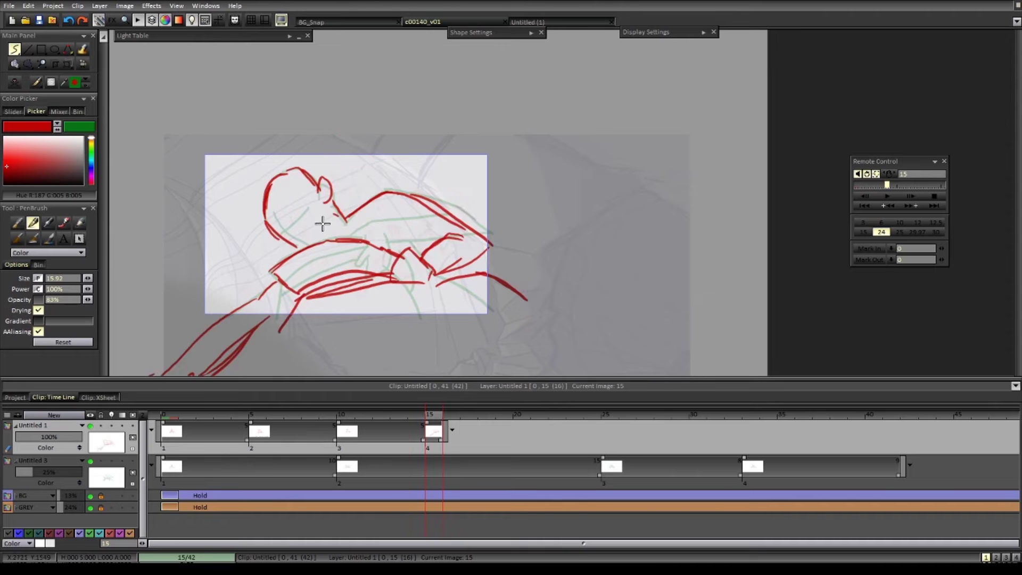
pyautogui.moveTo(272, 206)
pyautogui.mouseDown()
pyautogui.moveTo(312, 247)
pyautogui.moveTo(307, 215)
pyautogui.mouseUp()
pyautogui.press('Left')
pyautogui.press('Right')
pyautogui.press('Left')
pyautogui.press('Right')
# - Check the thumbnail storyboard in Untitled (1), start a new drawing at frame 20 on the Untitled 1 layer, and undo the trial stroke
pyautogui.press('Right')
pyautogui.press('Right')
pyautogui.press('Right')
pyautogui.press('Right')
pyautogui.press('Right')
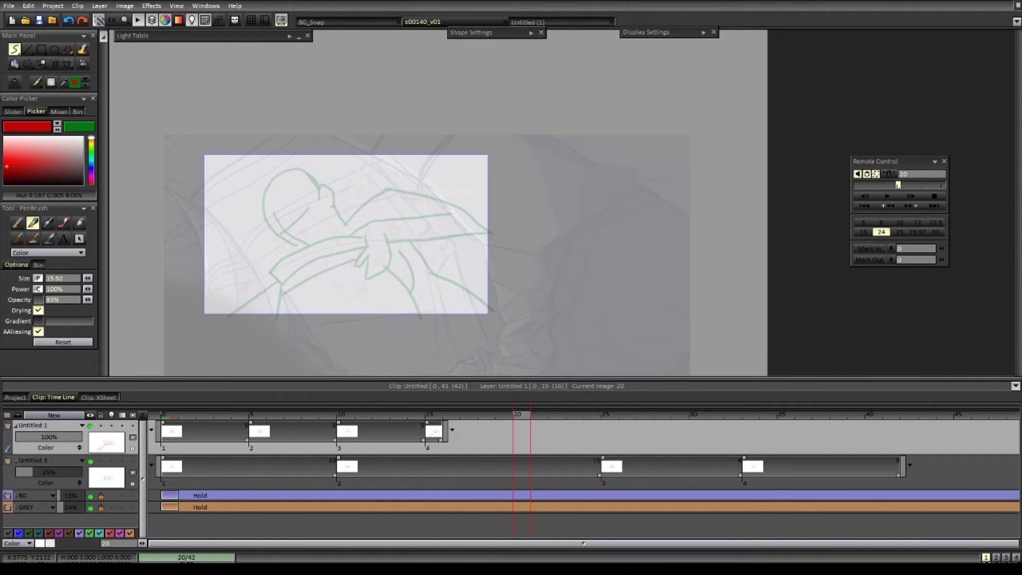
pyautogui.click(556, 22)
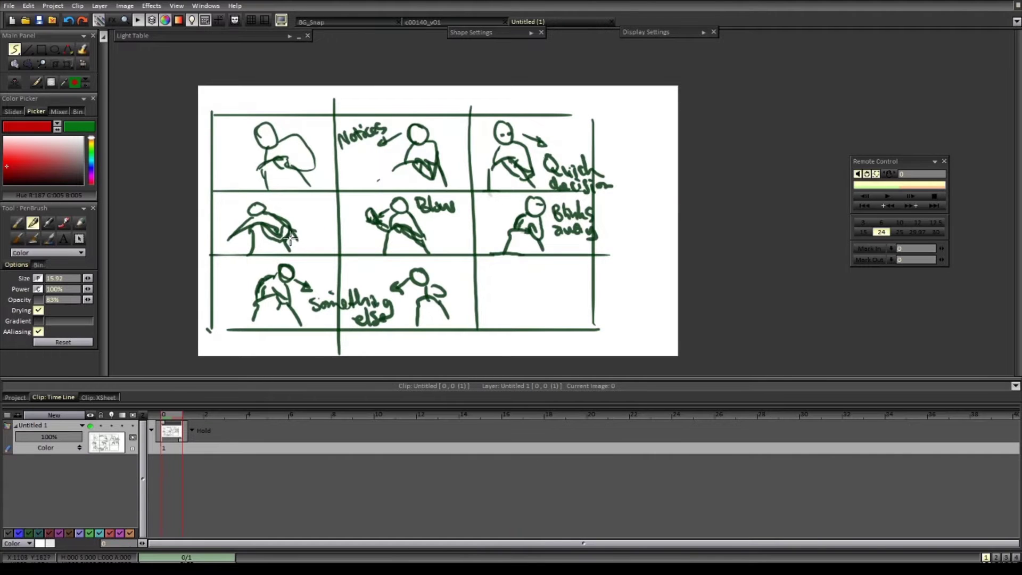
pyautogui.click(430, 22)
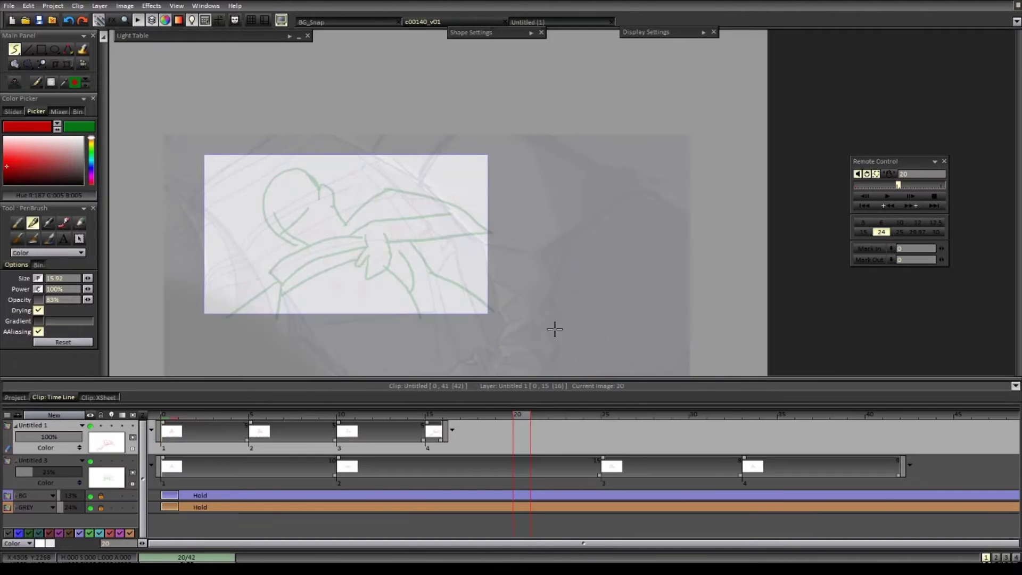
pyautogui.moveTo(383, 203); pyautogui.dragTo(385, 269)
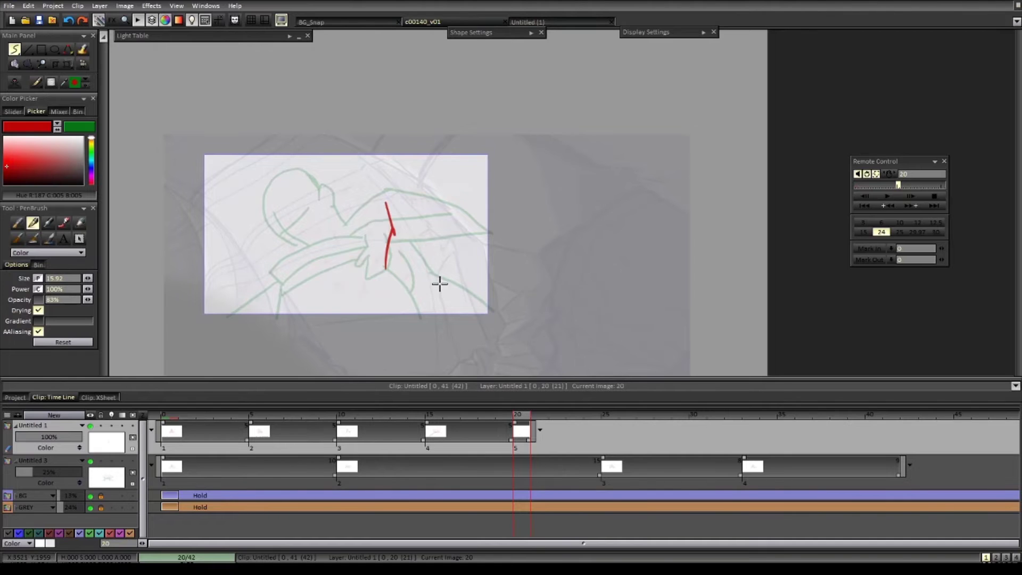
pyautogui.hotkey('ctrl', 'z')
# - Hide the green reference sketch layer and turn on the light table for the Untitled 1 layer at frame 20
pyautogui.press('Left')
pyautogui.press('Left')
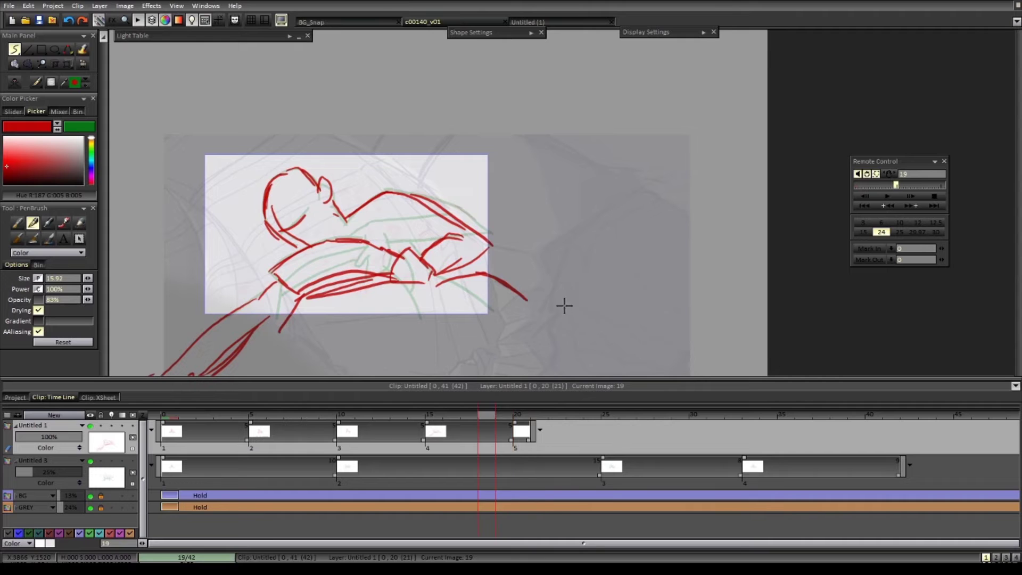
pyautogui.press('Right')
pyautogui.press('Right')
pyautogui.moveTo(414, 229); pyautogui.dragTo(431, 212)
pyautogui.click(91, 460)
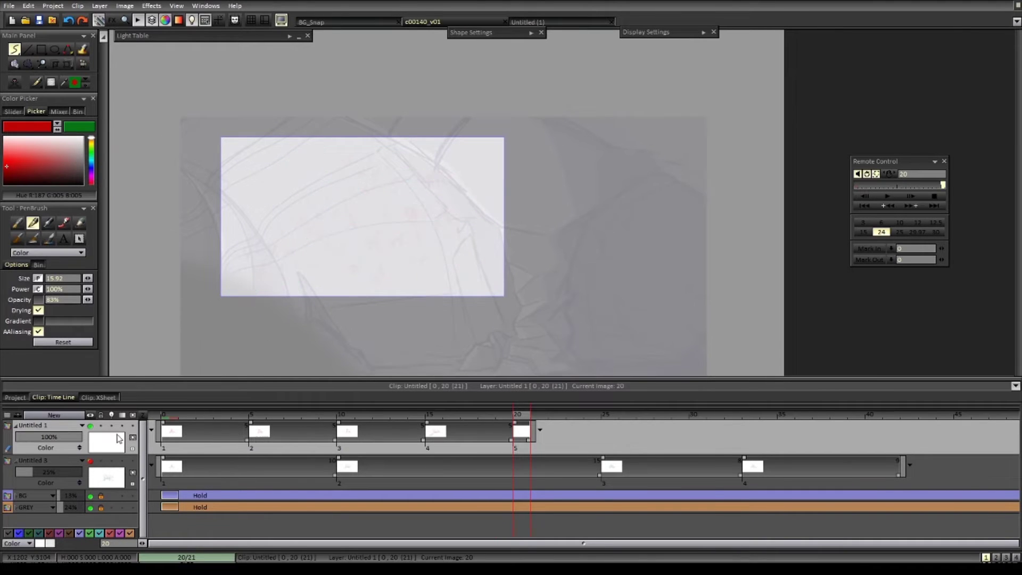
pyautogui.click(111, 425)
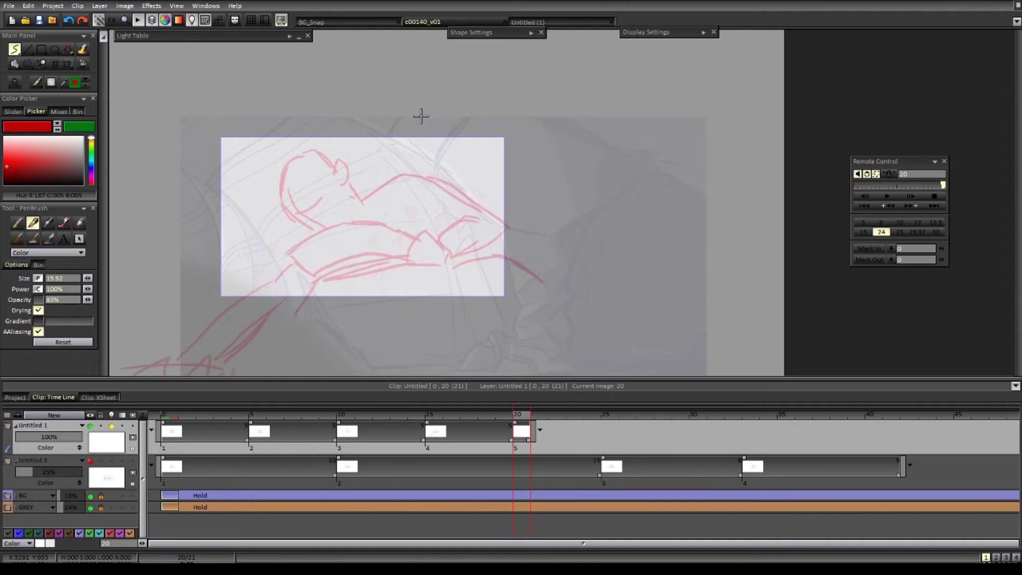
# - Sketch the lowered head with its face and the hand raised below the chin on frame 20
pyautogui.moveTo(308, 144)
pyautogui.mouseDown()
pyautogui.moveTo(282, 184)
pyautogui.moveTo(300, 143)
pyautogui.moveTo(339, 149)
pyautogui.moveTo(329, 137)
pyautogui.moveTo(342, 158)
pyautogui.mouseUp()
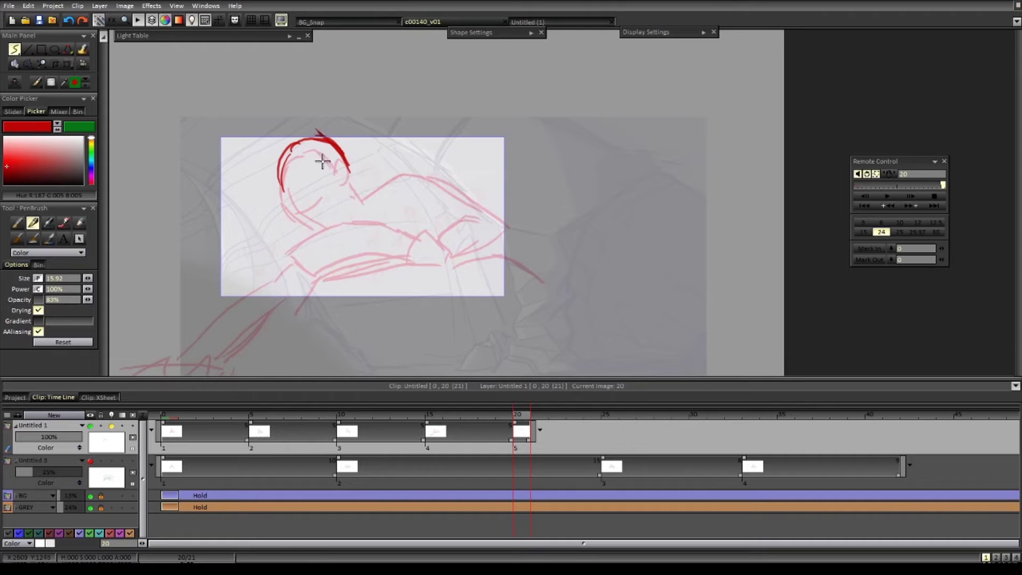
pyautogui.moveTo(285, 186)
pyautogui.mouseDown()
pyautogui.moveTo(319, 175)
pyautogui.moveTo(311, 212)
pyautogui.mouseUp()
pyautogui.moveTo(282, 197)
pyautogui.mouseDown()
pyautogui.moveTo(319, 226)
pyautogui.moveTo(333, 221)
pyautogui.moveTo(342, 189)
pyautogui.moveTo(415, 172)
pyautogui.moveTo(369, 201)
pyautogui.mouseUp()
pyautogui.moveTo(272, 246)
pyautogui.mouseDown()
pyautogui.moveTo(308, 255)
pyautogui.moveTo(286, 257)
pyautogui.moveTo(276, 227)
pyautogui.moveTo(266, 254)
pyautogui.moveTo(312, 250)
pyautogui.moveTo(303, 275)
pyautogui.moveTo(275, 259)
pyautogui.moveTo(277, 292)
pyautogui.moveTo(306, 263)
pyautogui.mouseUp()
pyautogui.moveTo(298, 275); pyautogui.dragTo(282, 314)
pyautogui.press('Left')
pyautogui.press('Right')
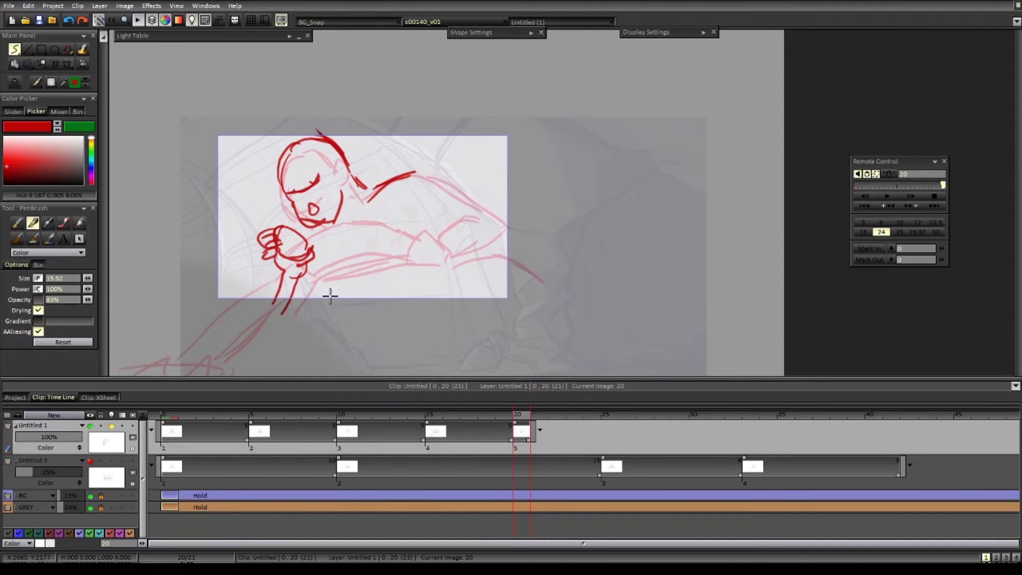
# - Erase the stray lines beside the raised wrist and draw the cuff and upper edge of the forearm on frame 20
pyautogui.press('e')
pyautogui.moveTo(314, 259)
pyautogui.mouseDown()
pyautogui.moveTo(304, 252)
pyautogui.moveTo(324, 262)
pyautogui.moveTo(312, 260)
pyautogui.mouseUp()
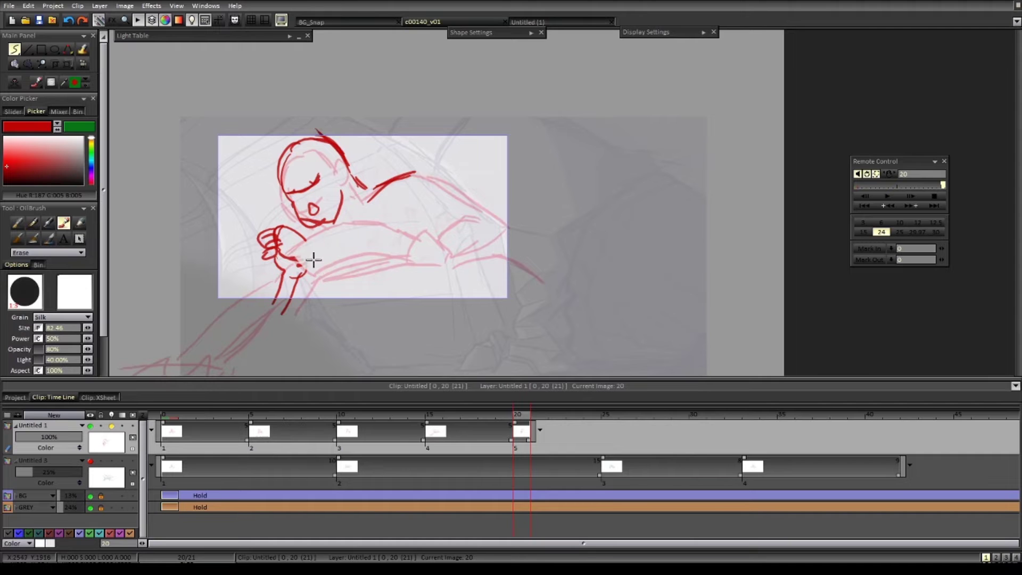
pyautogui.press('b')
pyautogui.moveTo(296, 320); pyautogui.dragTo(325, 270)
pyautogui.moveTo(321, 282)
pyautogui.mouseDown()
pyautogui.moveTo(292, 256)
pyautogui.moveTo(373, 223)
pyautogui.moveTo(324, 233)
pyautogui.moveTo(425, 240)
pyautogui.mouseUp()
pyautogui.press('Left')
pyautogui.press('Right')
# - Draw the back, bent far arm, resting hand, lower forearm edge and leg line on frame 20 over the previous pose
pyautogui.moveTo(429, 177)
pyautogui.mouseDown()
pyautogui.moveTo(482, 207)
pyautogui.moveTo(433, 177)
pyautogui.moveTo(510, 227)
pyautogui.mouseUp()
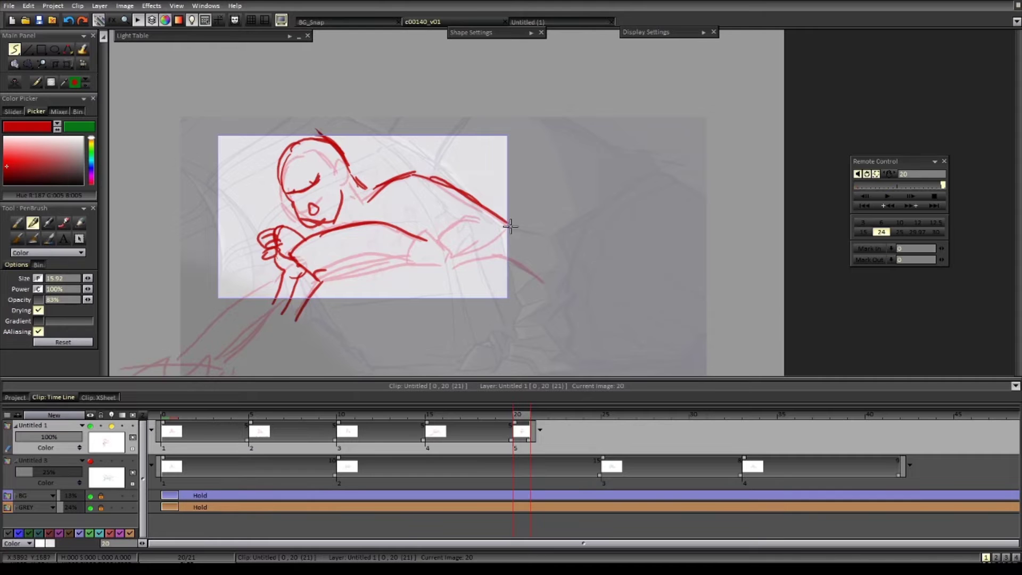
pyautogui.moveTo(429, 231)
pyautogui.mouseDown()
pyautogui.moveTo(409, 253)
pyautogui.moveTo(445, 248)
pyautogui.moveTo(449, 260)
pyautogui.moveTo(423, 262)
pyautogui.moveTo(458, 221)
pyautogui.moveTo(495, 226)
pyautogui.moveTo(450, 260)
pyautogui.mouseUp()
pyautogui.moveTo(511, 231); pyautogui.dragTo(452, 262)
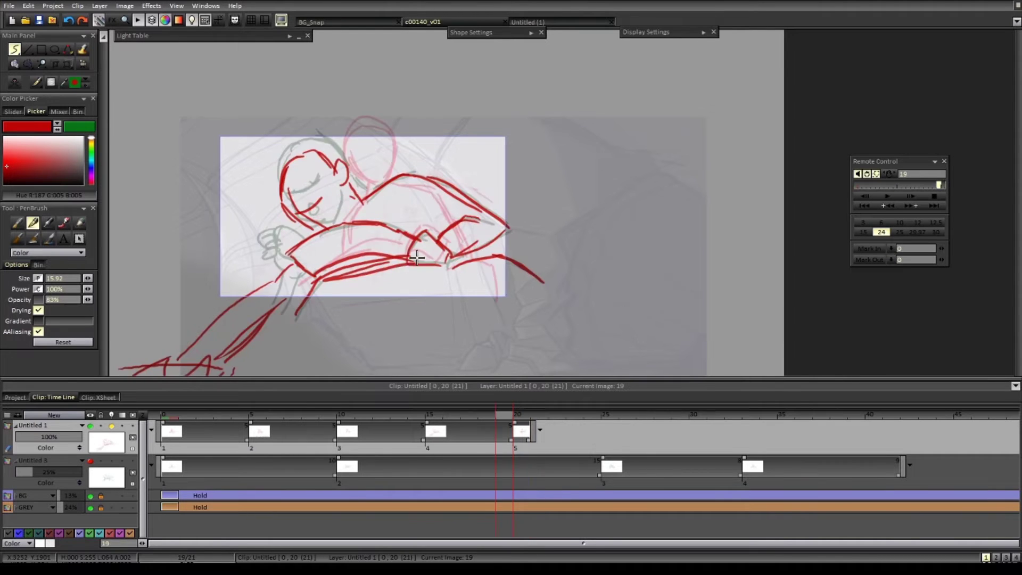
pyautogui.moveTo(380, 254)
pyautogui.mouseDown()
pyautogui.moveTo(329, 277)
pyautogui.moveTo(502, 254)
pyautogui.moveTo(542, 282)
pyautogui.mouseUp()
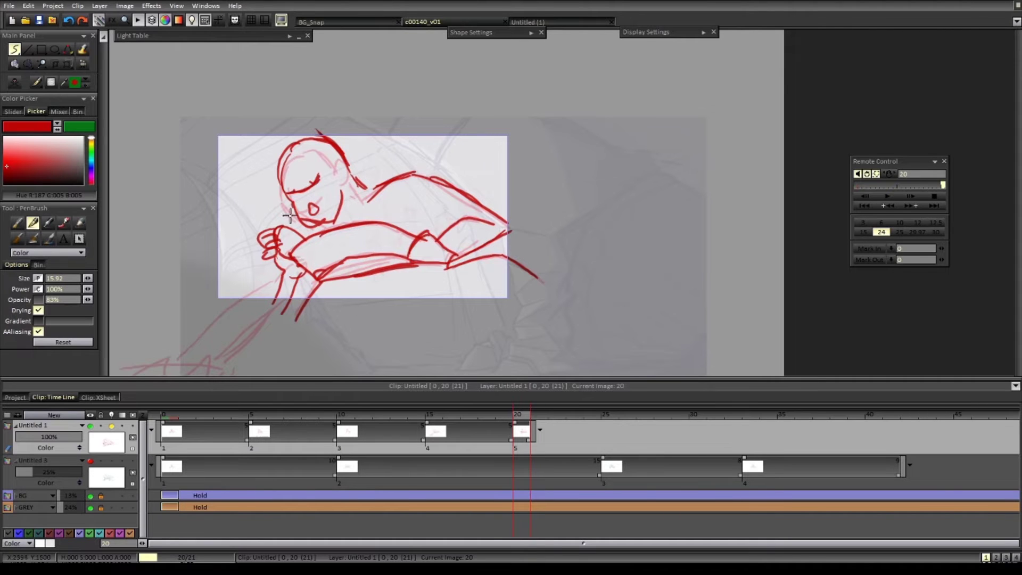
# - Sketch the rounded shape in the raised hand and strengthen the neck and shoulder lines on frame 20
pyautogui.moveTo(307, 268); pyautogui.dragTo(292, 233)
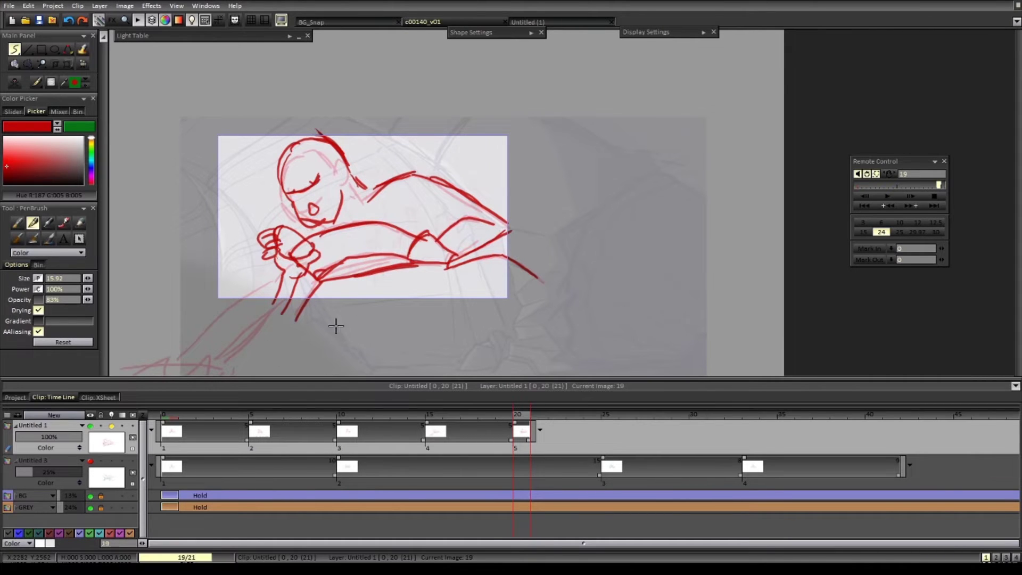
pyautogui.moveTo(343, 208)
pyautogui.mouseDown()
pyautogui.moveTo(346, 222)
pyautogui.moveTo(376, 194)
pyautogui.moveTo(334, 229)
pyautogui.mouseUp()
pyautogui.moveTo(374, 186); pyautogui.dragTo(414, 173)
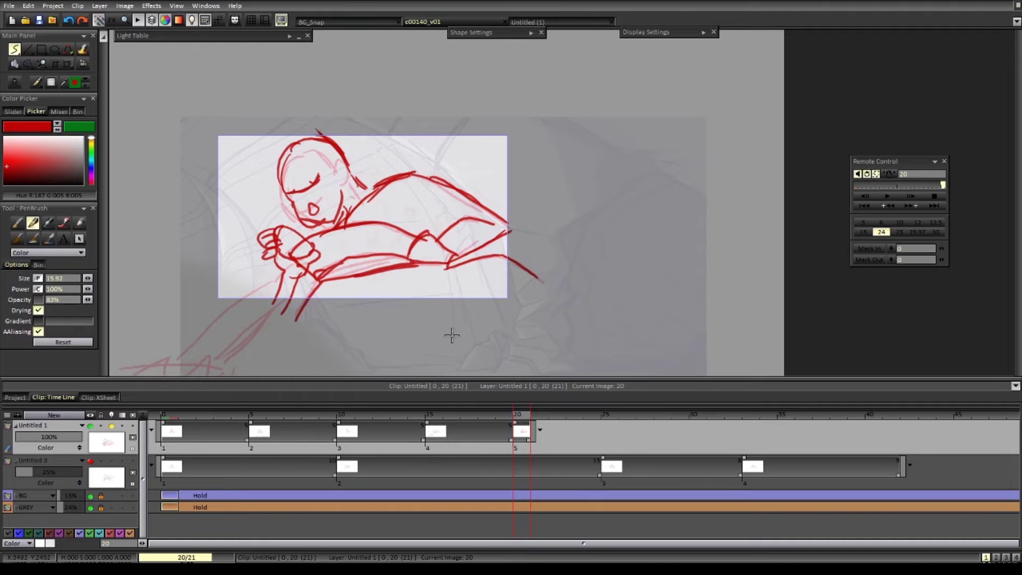
# - Check the next pose in the thumbnail storyboard and start a new drawing at frame 24 of c00140_v01
pyautogui.click(551, 22)
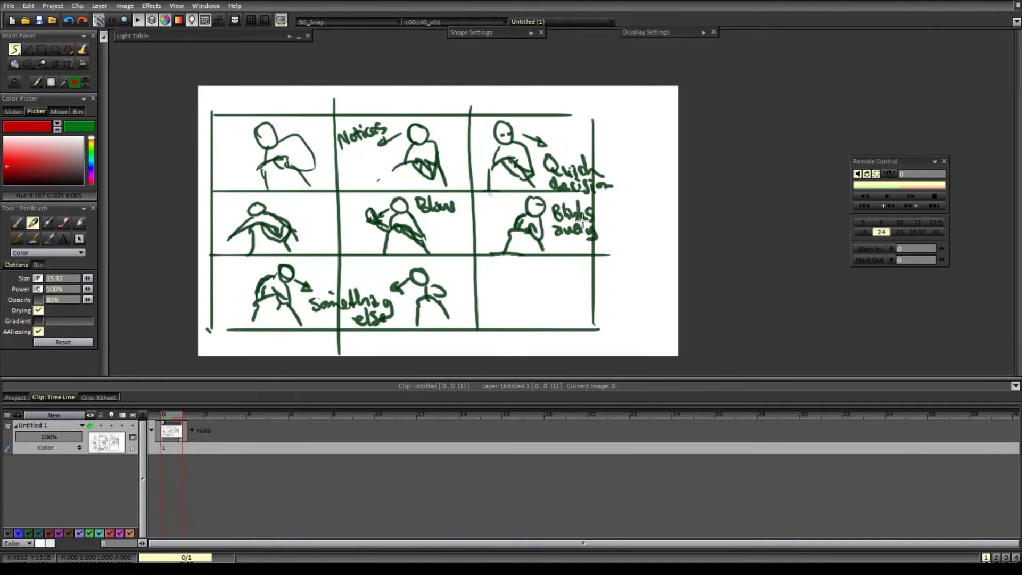
pyautogui.click(423, 22)
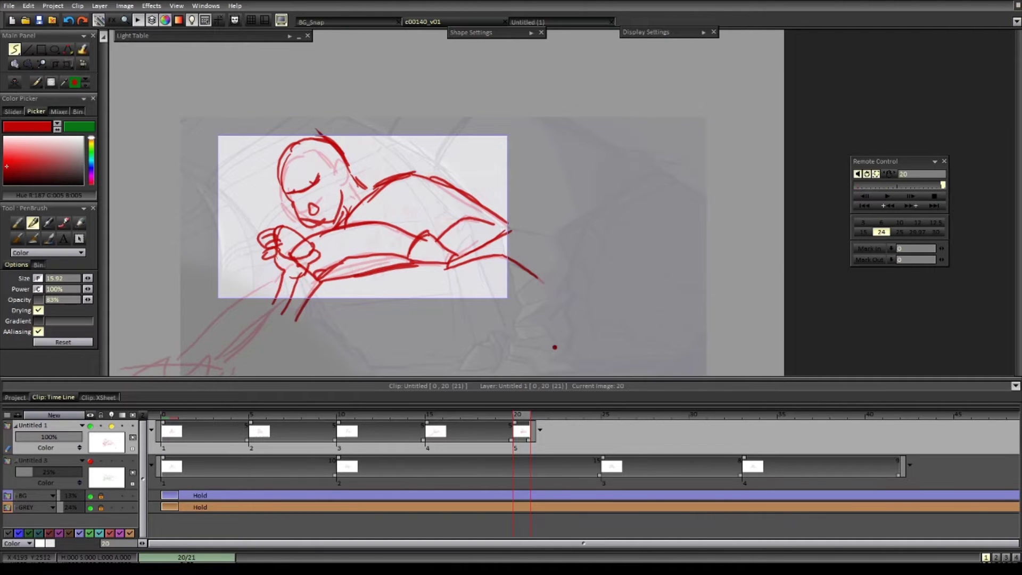
pyautogui.click(592, 416)
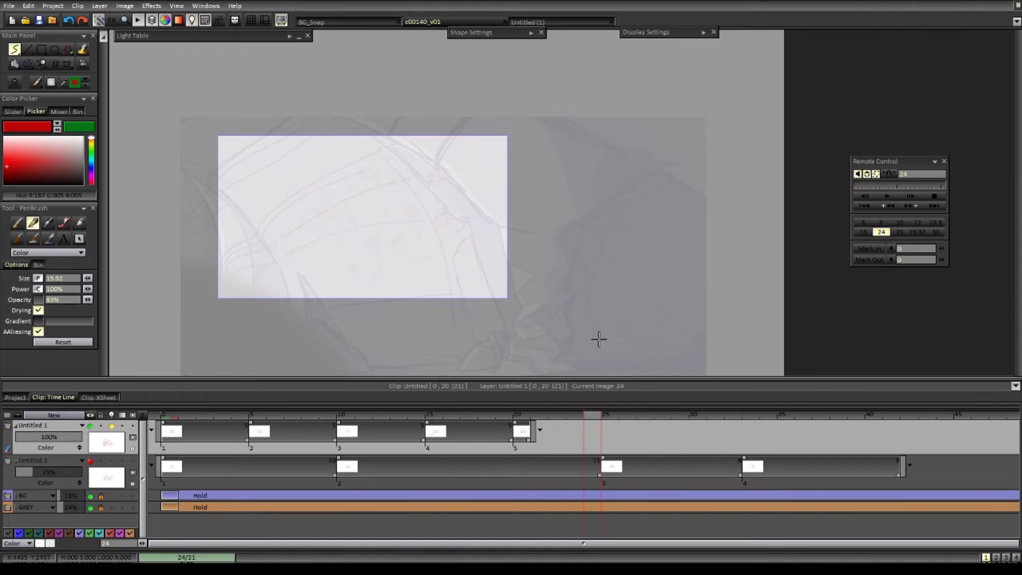
pyautogui.click(582, 331)
pyautogui.scroll(-1, 592, 326)
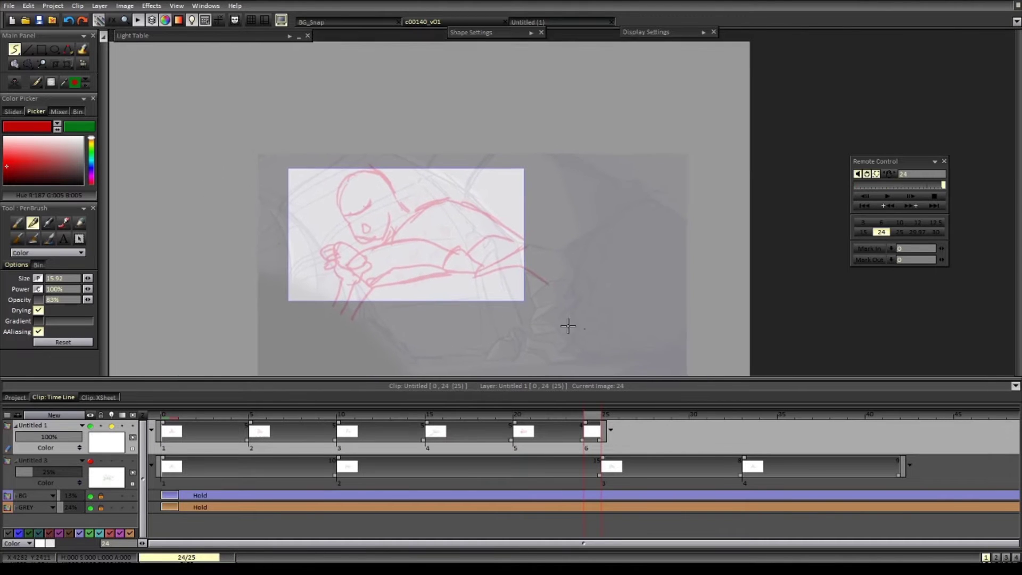
pyautogui.moveTo(606, 315); pyautogui.dragTo(582, 295)
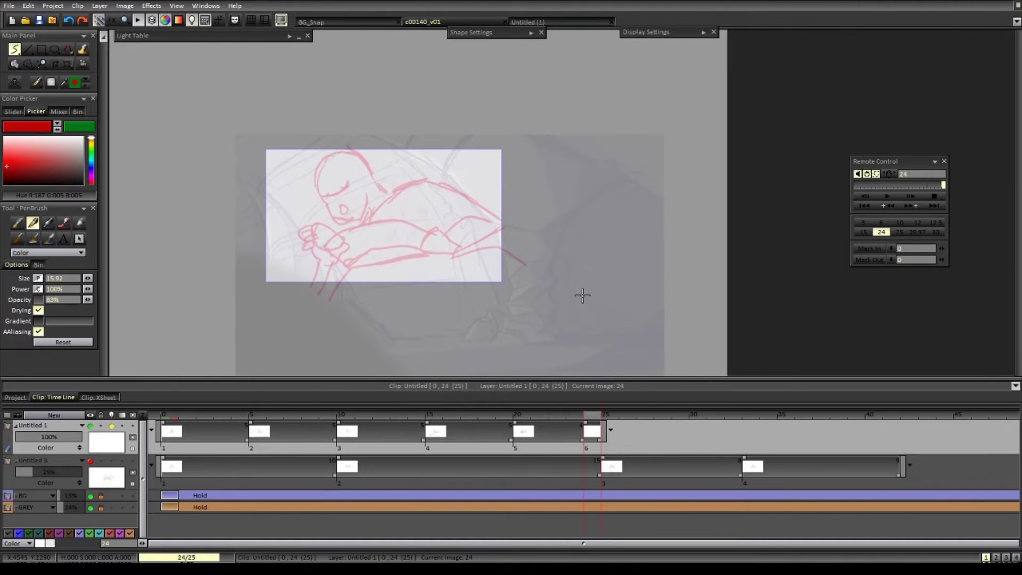
# - Turn off the Untitled 1 light table and copy the frame 10 pose to frame 24, stepping through the key drawings
pyautogui.click(111, 426)
pyautogui.click(266, 442)
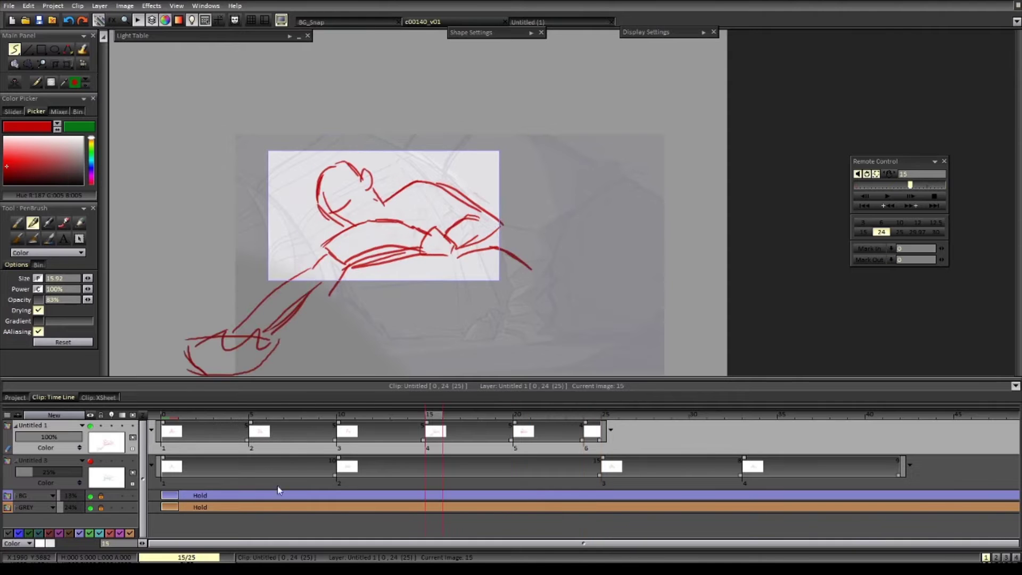
pyautogui.hotkey('ctrl', 'Right')
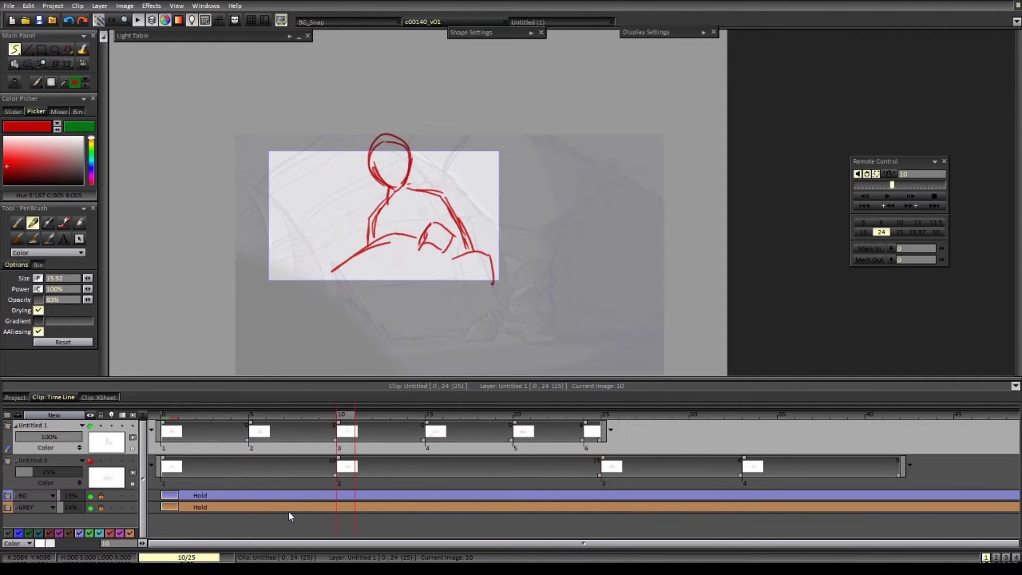
pyautogui.hotkey('ctrl', 'Left')
pyautogui.hotkey('ctrl', 'Left')
pyautogui.hotkey('ctrl', 'Right')
pyautogui.hotkey('ctrl', 'Right')
pyautogui.hotkey('ctrl', 'Right')
pyautogui.hotkey('ctrl', 'Right')
pyautogui.hotkey('ctrl', 'Right')
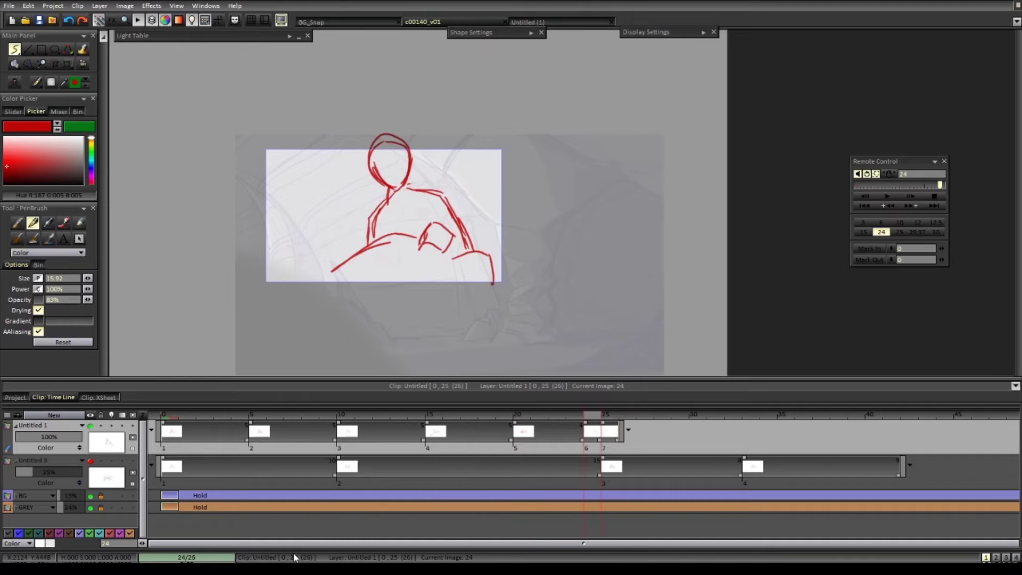
# - Review the frames around the frame 20 pose and place the copied frame 10 pose at frame 25
pyautogui.click(567, 417)
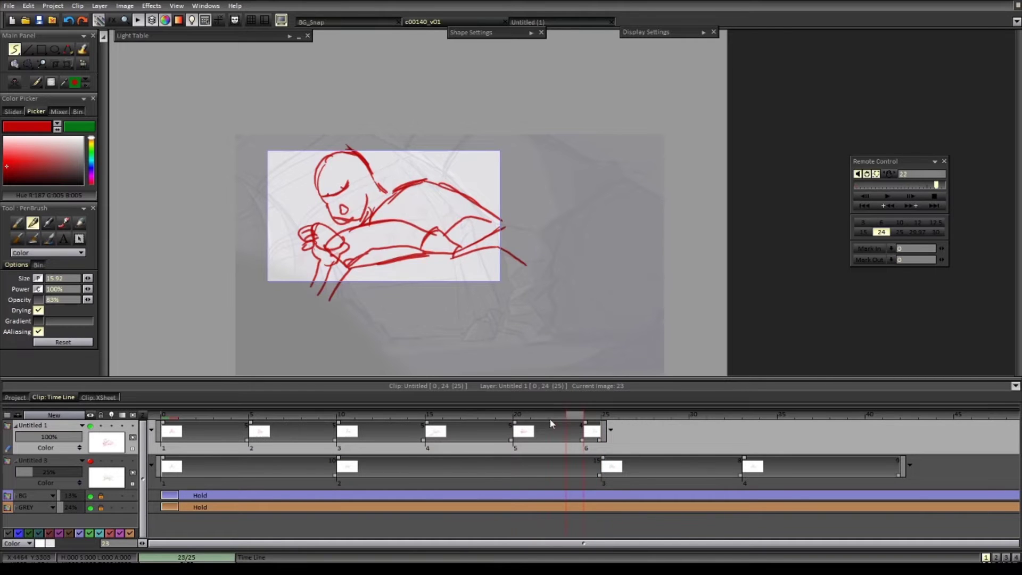
pyautogui.moveTo(550, 420); pyautogui.dragTo(598, 437)
pyautogui.moveTo(515, 437)
pyautogui.mouseDown()
pyautogui.moveTo(237, 457)
pyautogui.moveTo(260, 447)
pyautogui.moveTo(618, 442)
pyautogui.mouseUp()
pyautogui.press('Right')
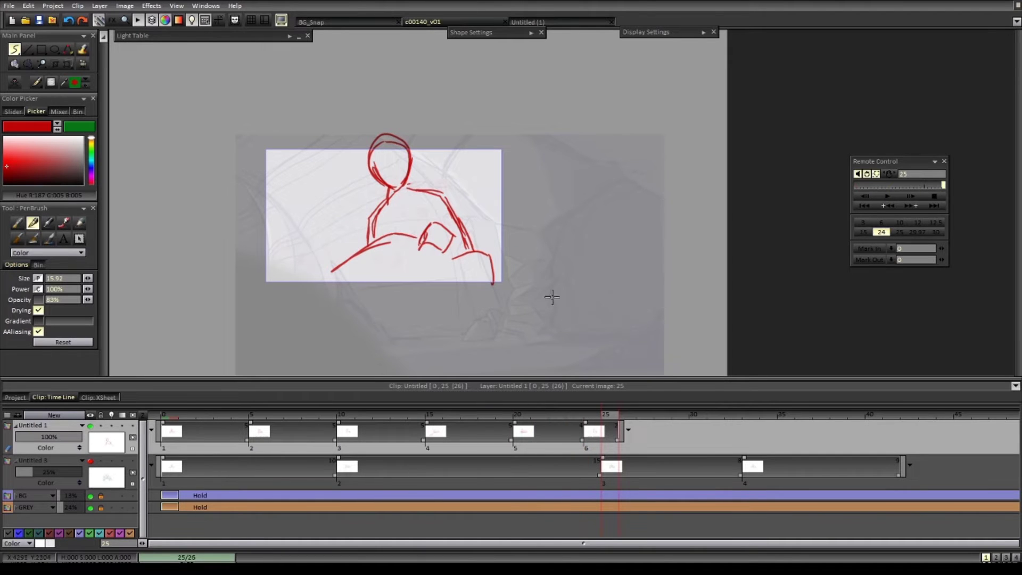
# - Draw a diagonal stroke beside the figure outside the camera frame on frame 25, and clear the drawing on frame 24
pyautogui.moveTo(528, 319); pyautogui.dragTo(571, 248)
pyautogui.hotkey('ctrl', 'z')
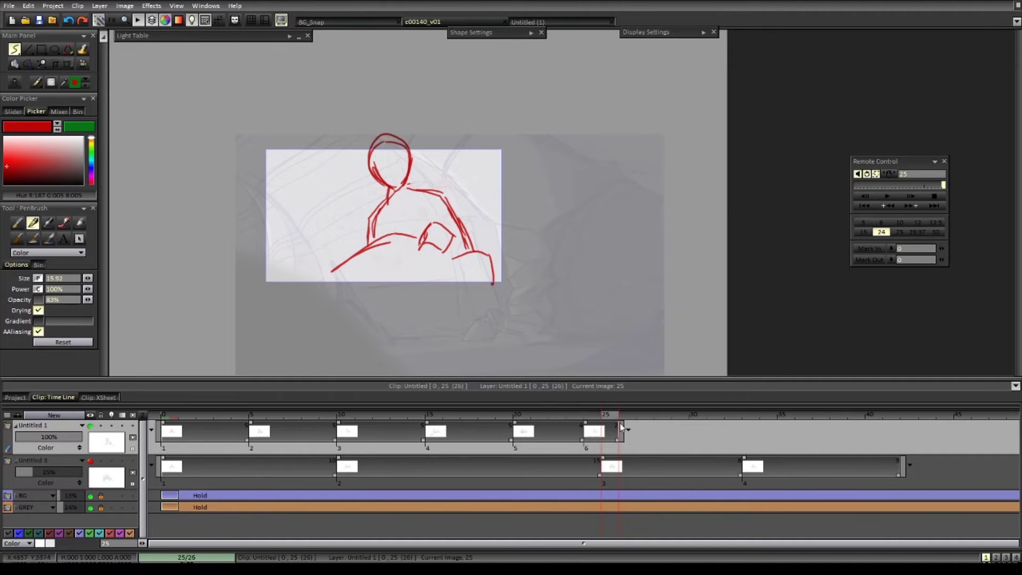
pyautogui.moveTo(554, 295); pyautogui.dragTo(616, 223)
pyautogui.click(602, 439)
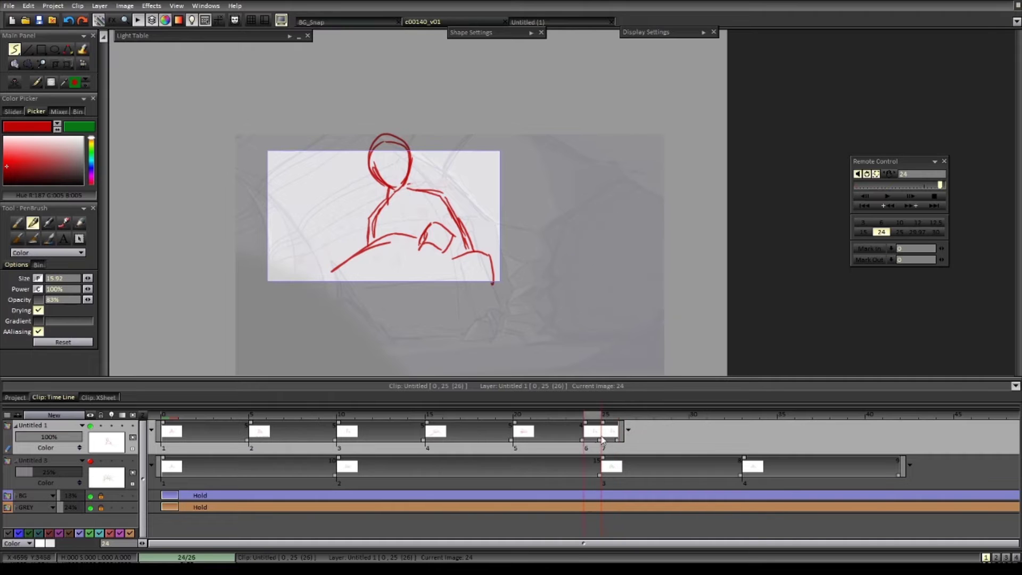
pyautogui.press('Delete')
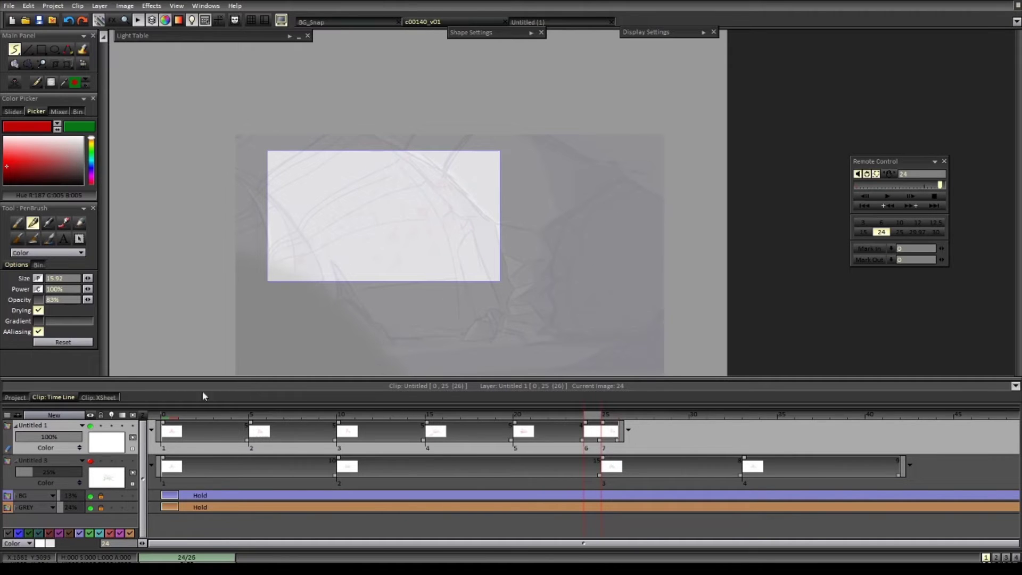
# - Turn on the light table at frame 24, show only the next drawing, and lower that drawing's overlay opacity
pyautogui.click(111, 425)
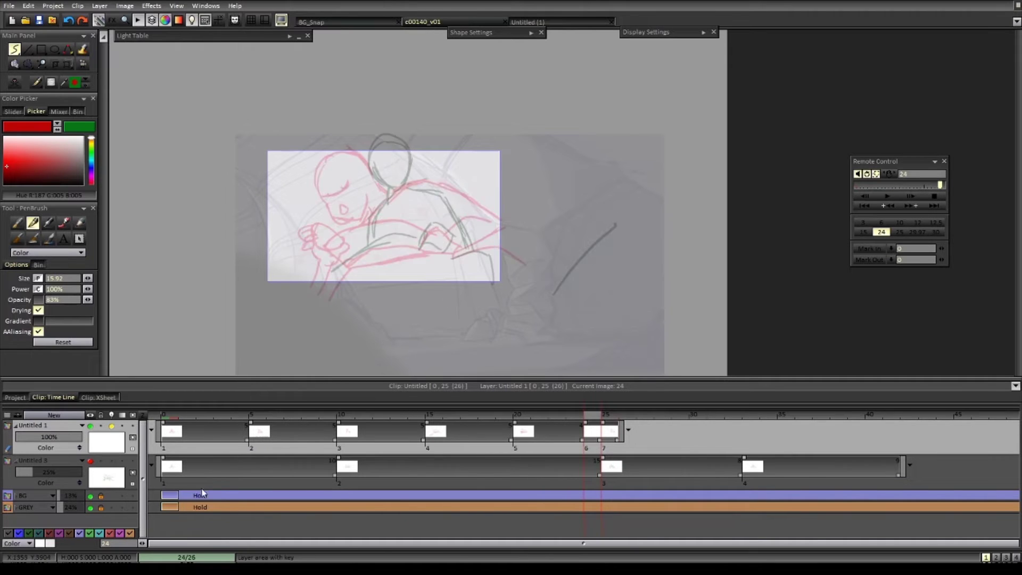
pyautogui.click(289, 35)
pyautogui.click(224, 59)
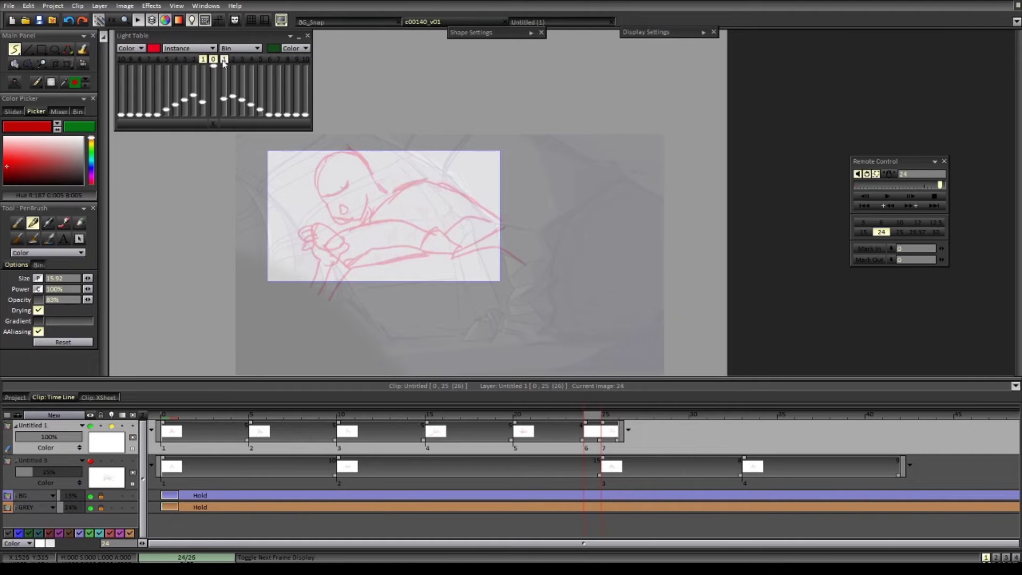
pyautogui.click(203, 59)
pyautogui.moveTo(495, 286); pyautogui.dragTo(489, 307)
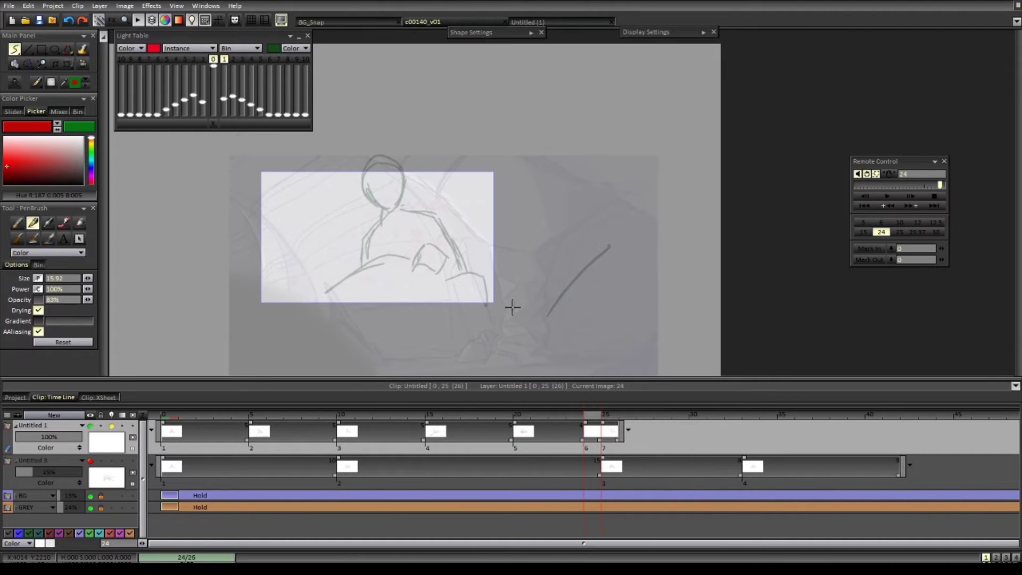
pyautogui.moveTo(223, 98); pyautogui.dragTo(223, 111)
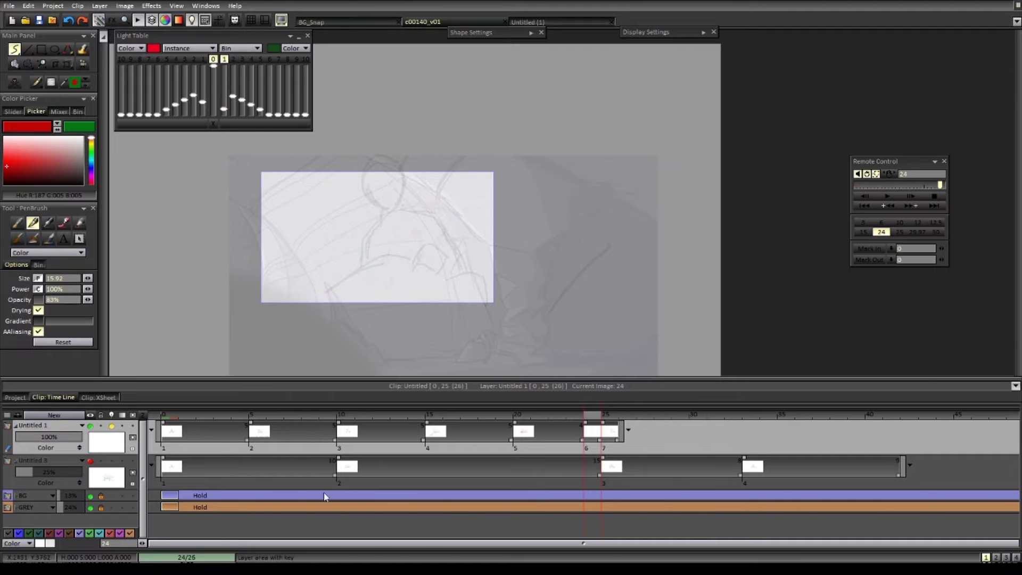
# - Sketch a red pose with the head upright and both hands apart on frame 24, comparing it with the frame 23 drawing
pyautogui.press('Left')
pyautogui.press('Right')
pyautogui.press('Left')
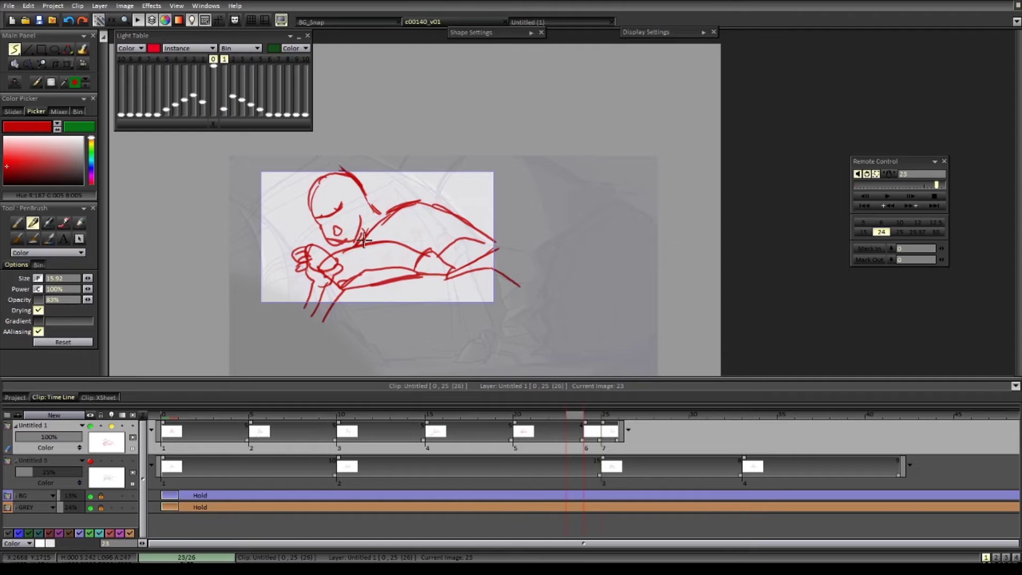
pyautogui.press('Right')
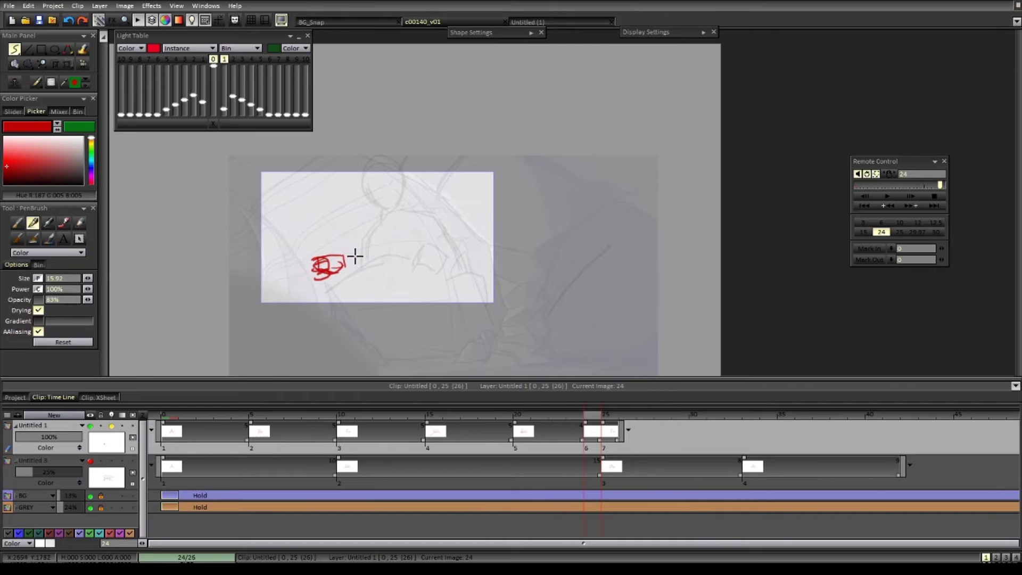
pyautogui.press('Left')
pyautogui.press('Right')
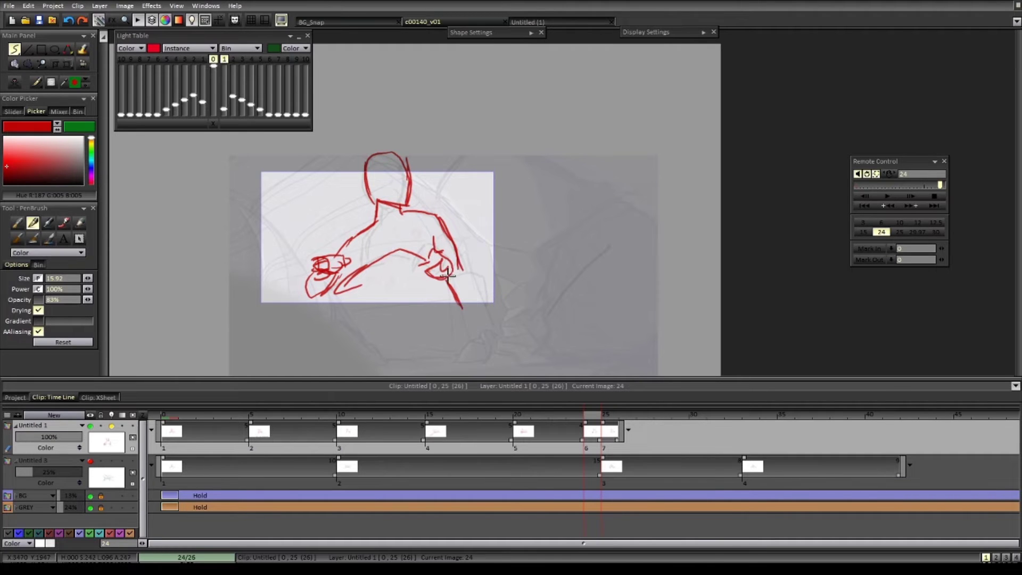
pyautogui.press('Left')
pyautogui.press('Right')
# - Delete the copied pose at frame 25 on the Untitled 1 layer and flip between the frame 23 and 24 drawings
pyautogui.press('Right')
pyautogui.press('Delete')
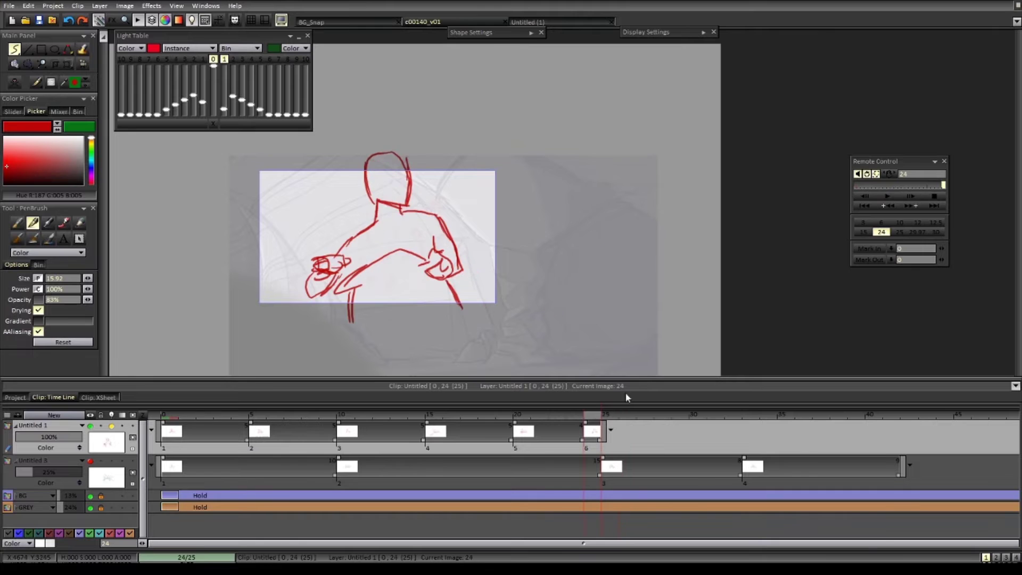
pyautogui.press('Left')
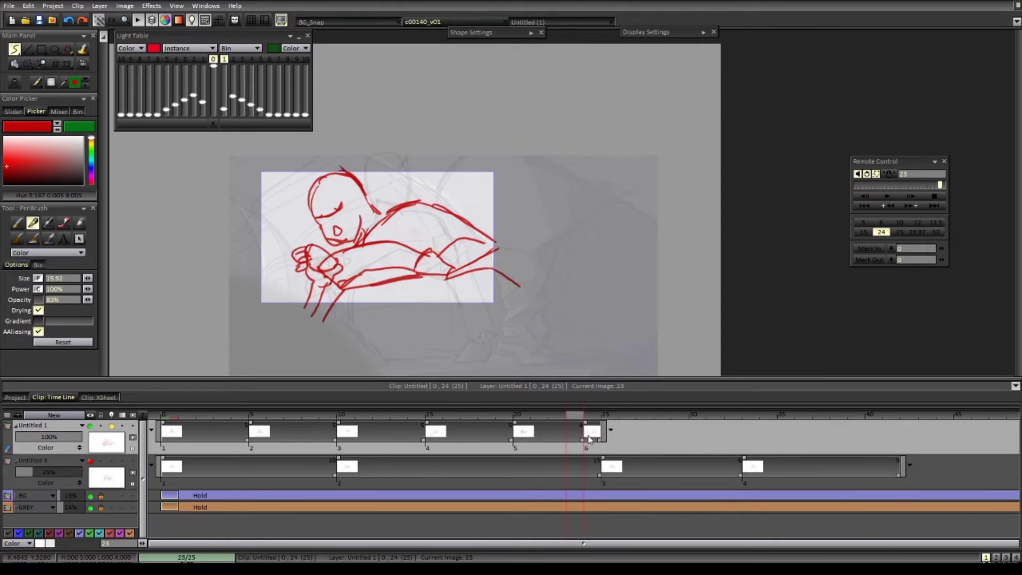
pyautogui.press('Right')
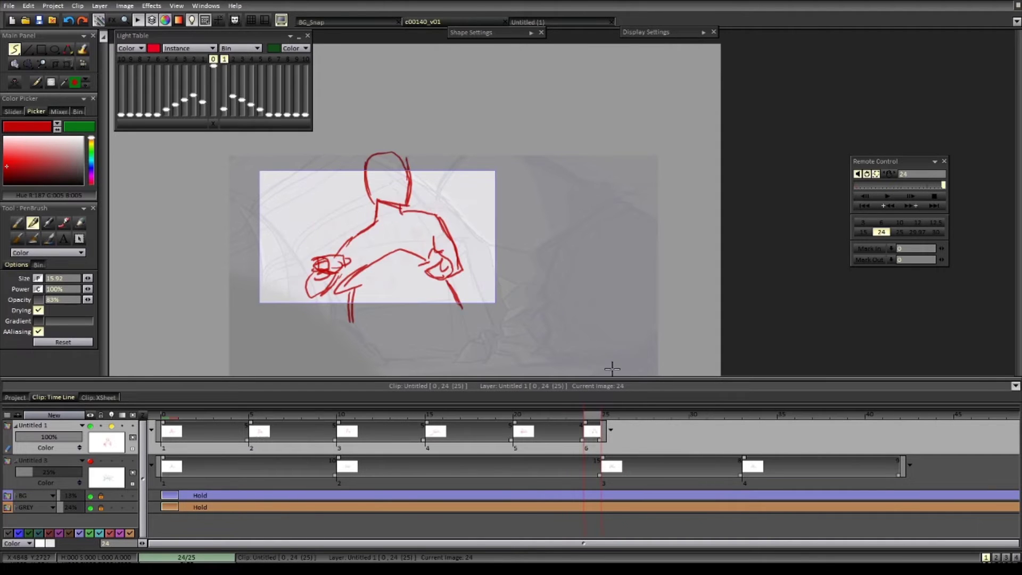
pyautogui.press('Right')
pyautogui.press('Left')
pyautogui.press('Left')
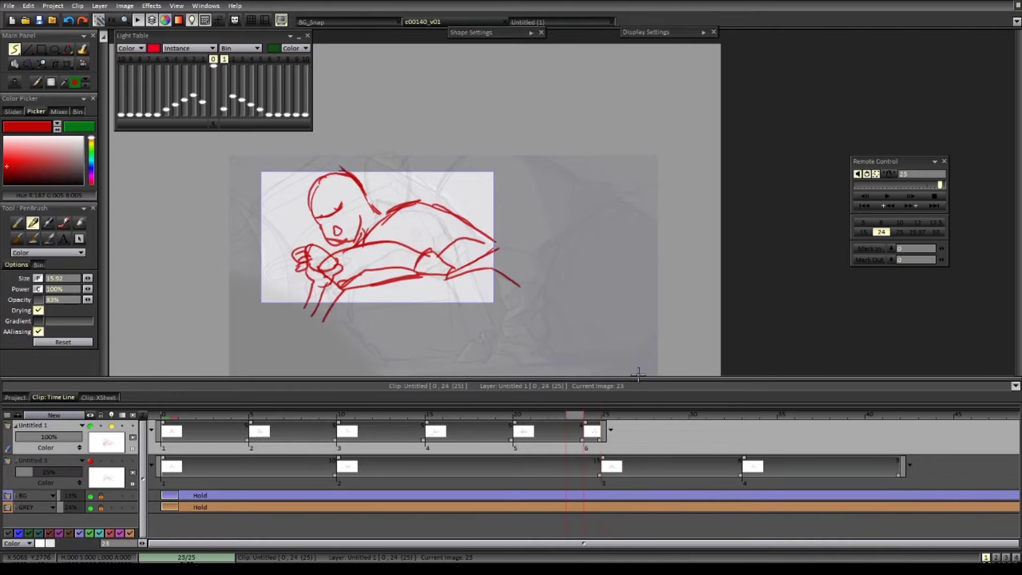
pyautogui.press('Right')
pyautogui.press('Right')
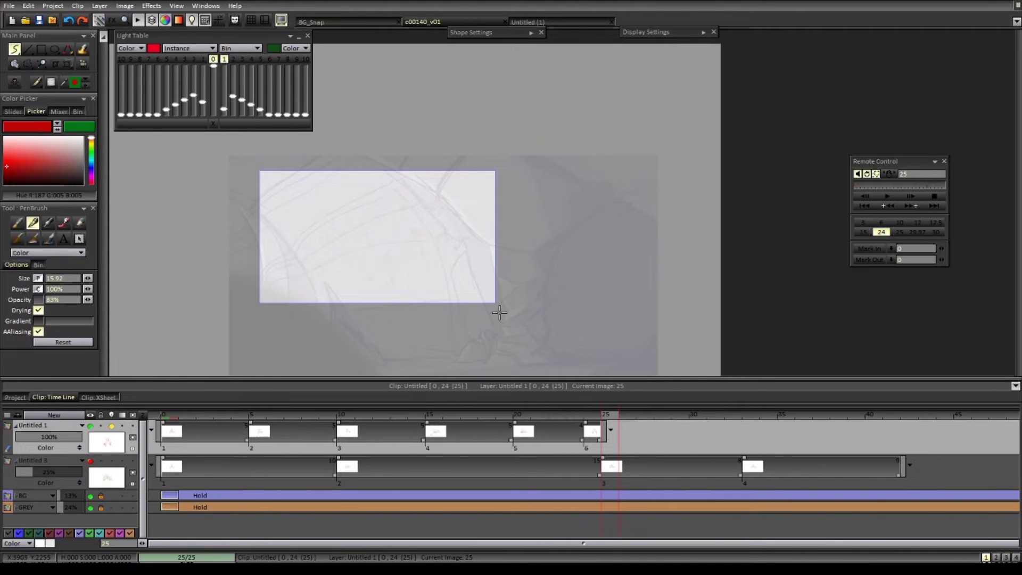
# - Circle the first figure in the storyboard's bottom row in red and return to the c00140_v01 clip
pyautogui.click(553, 22)
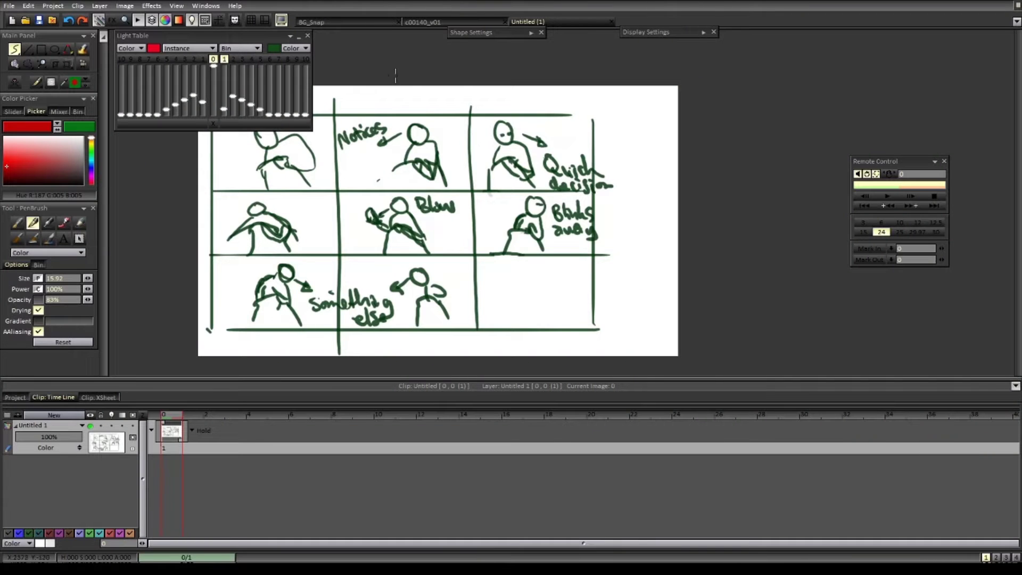
pyautogui.moveTo(291, 260); pyautogui.dragTo(296, 261)
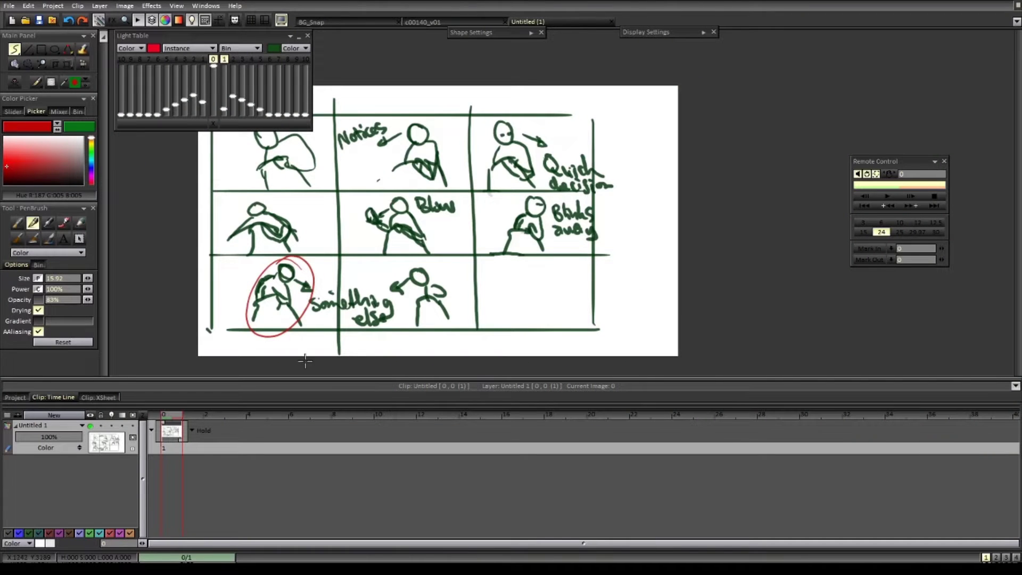
pyautogui.click(423, 23)
# - Shift the frame 24 drawing to frame 25 and place a copy of the frame 4 pose at frame 30
pyautogui.moveTo(598, 426)
pyautogui.mouseDown()
pyautogui.moveTo(310, 430)
pyautogui.moveTo(244, 442)
pyautogui.mouseUp()
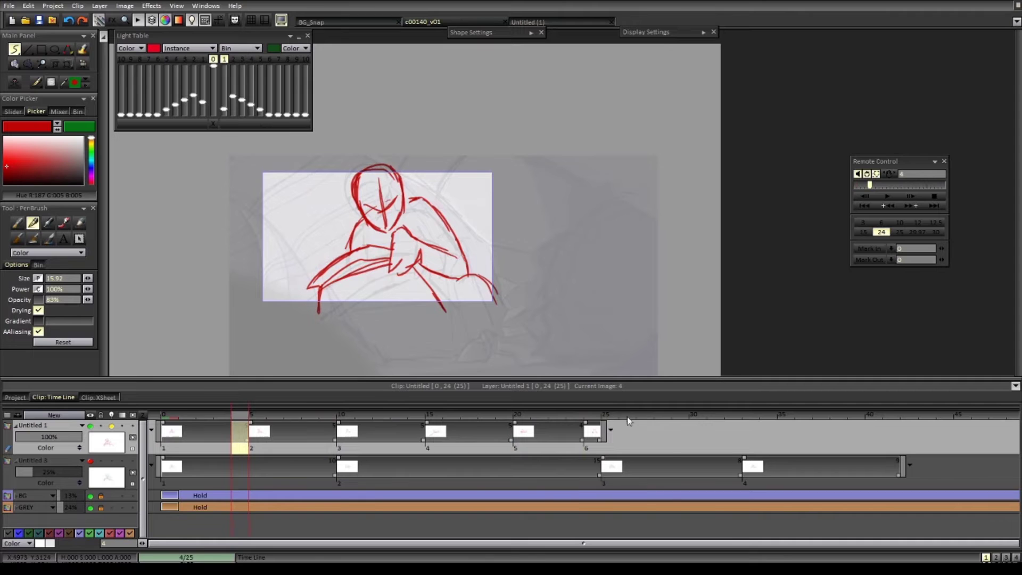
pyautogui.click(662, 420)
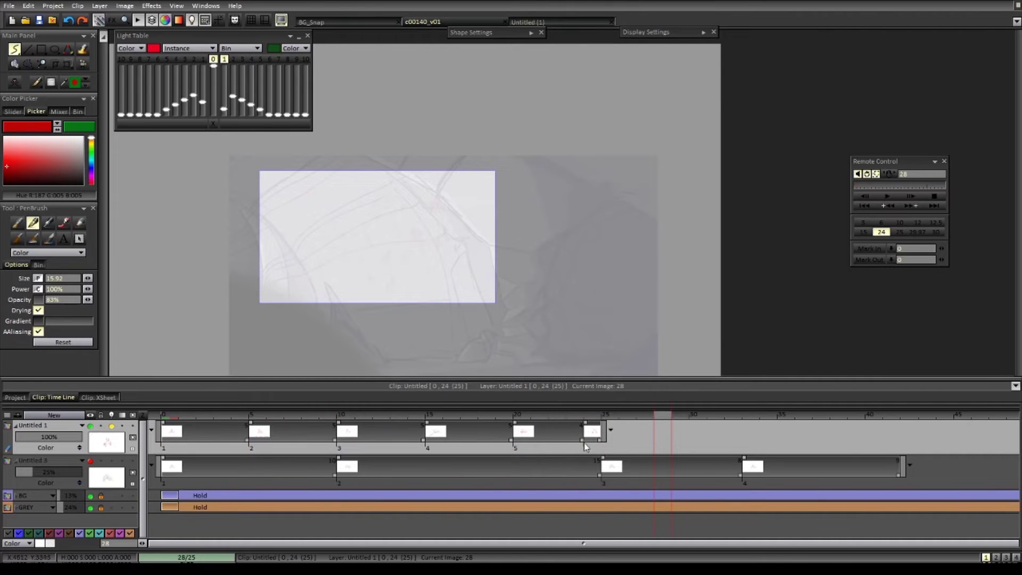
pyautogui.moveTo(583, 441); pyautogui.dragTo(596, 442)
pyautogui.click(675, 414)
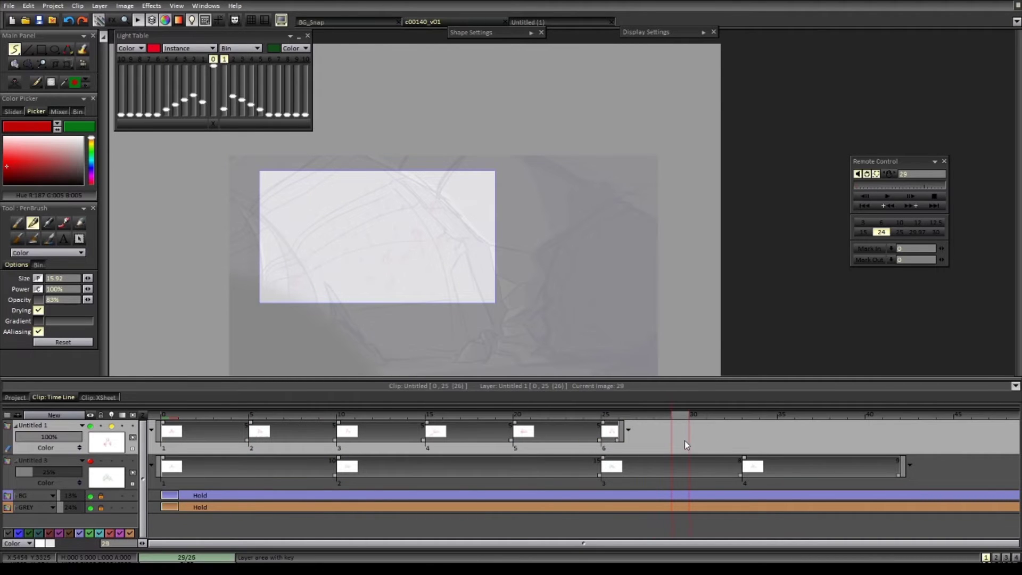
pyautogui.press('Right')
pyautogui.hotkey('ctrl', 'v')
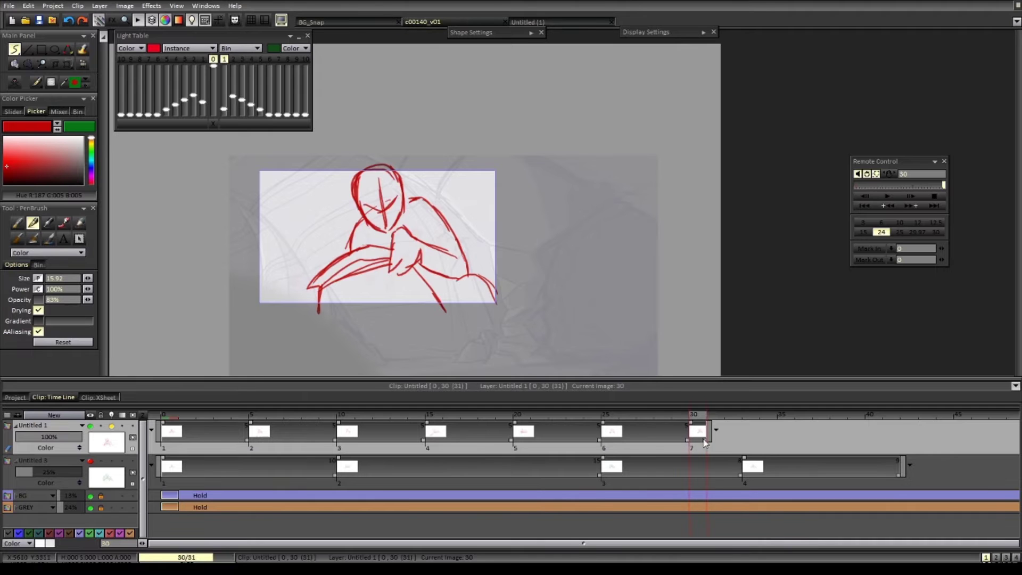
# - Extend the last Untitled 1 drawing through frame 41, and play back and scrub the animation
pyautogui.moveTo(704, 443); pyautogui.dragTo(892, 441)
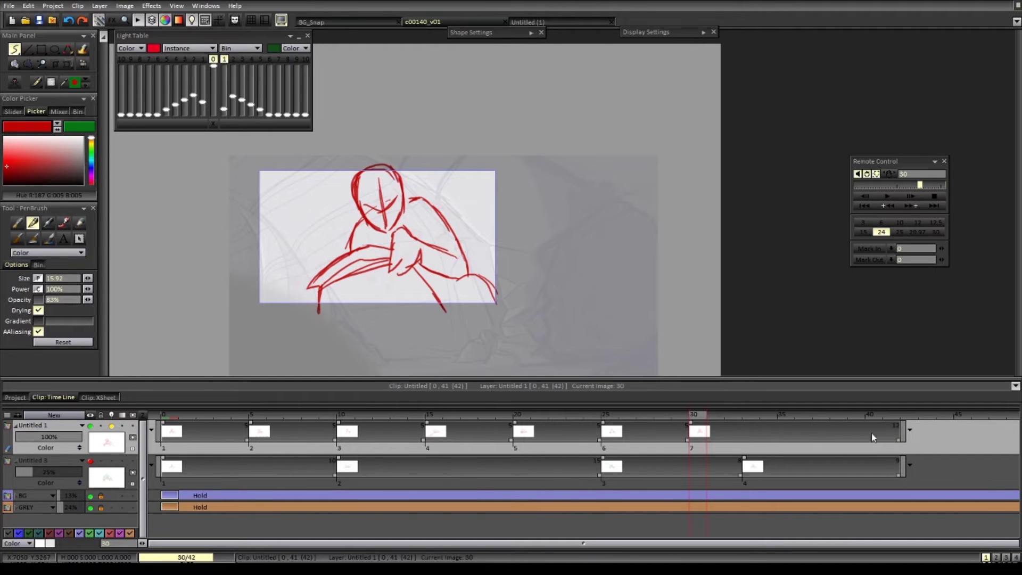
pyautogui.press('Return')
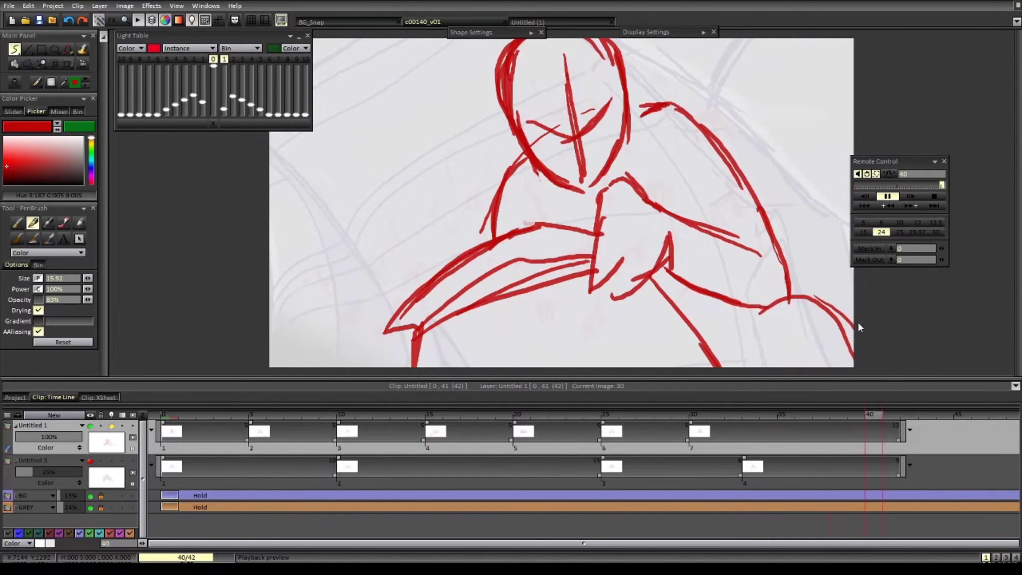
pyautogui.press('Return')
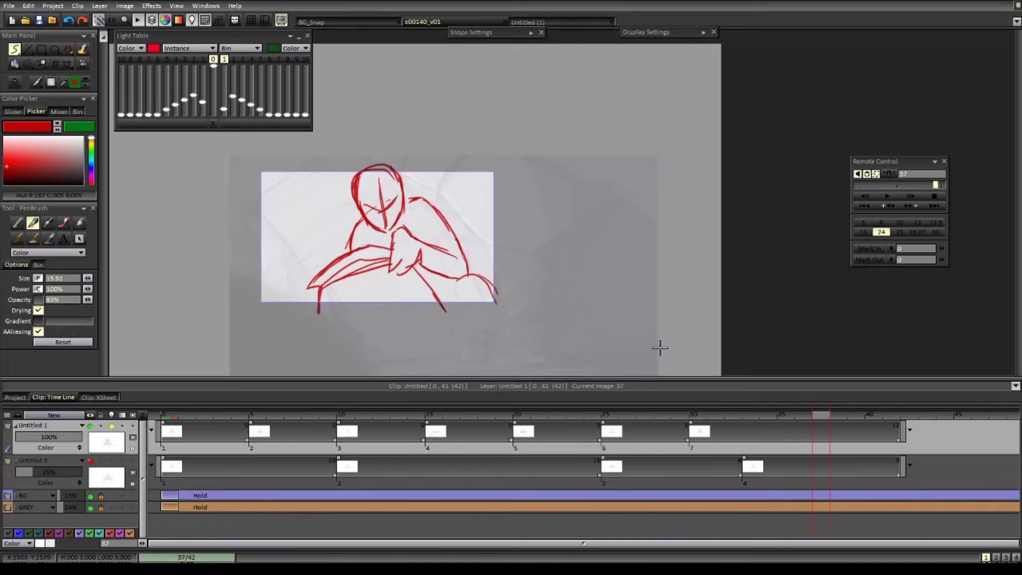
pyautogui.moveTo(826, 418)
pyautogui.mouseDown()
pyautogui.moveTo(683, 432)
pyautogui.moveTo(699, 436)
pyautogui.mouseUp()
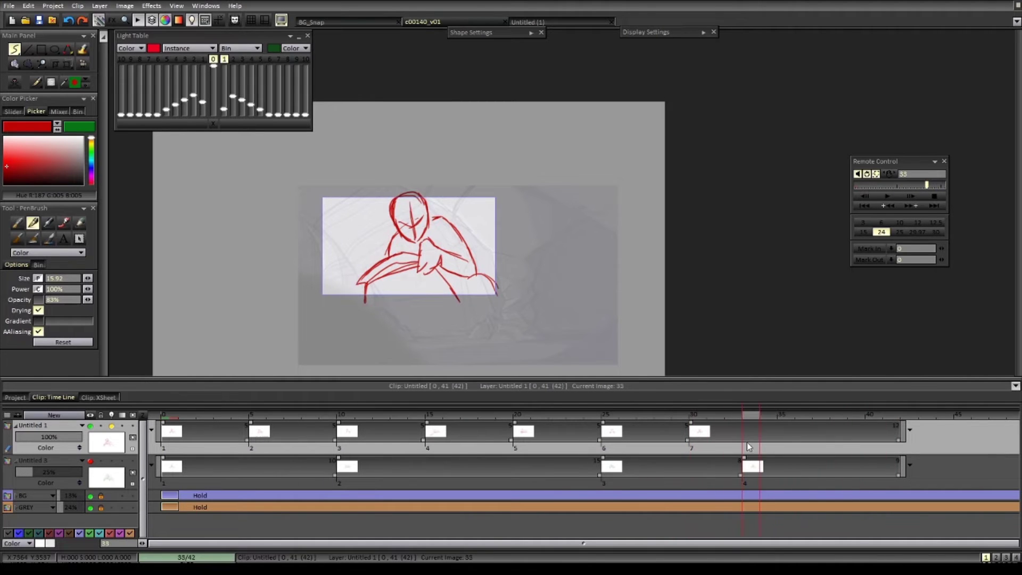
pyautogui.moveTo(758, 448); pyautogui.dragTo(775, 444)
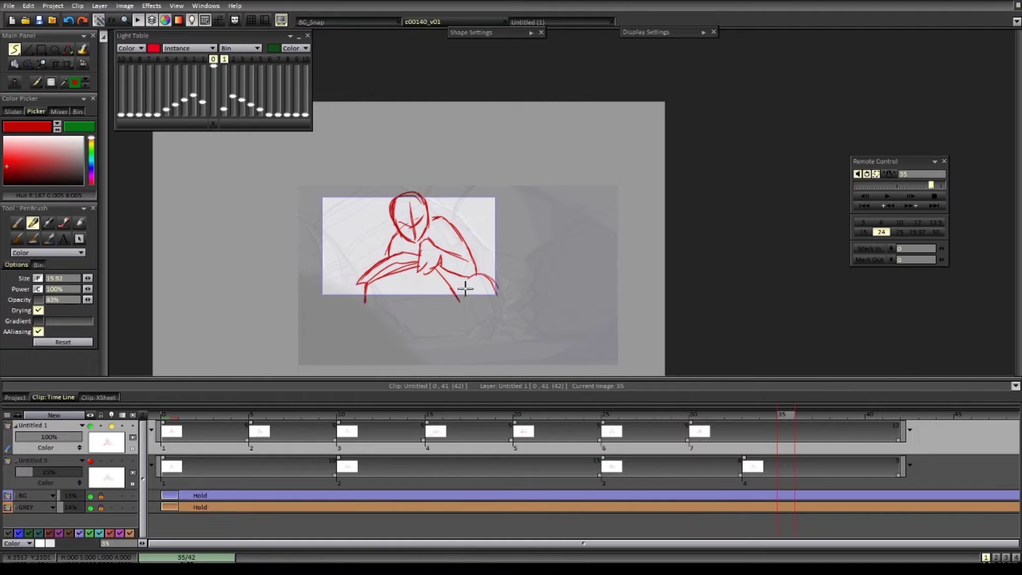
# - Retime the Untitled 1 drawings after the first so they start at frames 7, 14, 21, 28, 34 and 39
pyautogui.moveTo(689, 444)
pyautogui.mouseDown()
pyautogui.moveTo(851, 443)
pyautogui.moveTo(822, 450)
pyautogui.mouseUp()
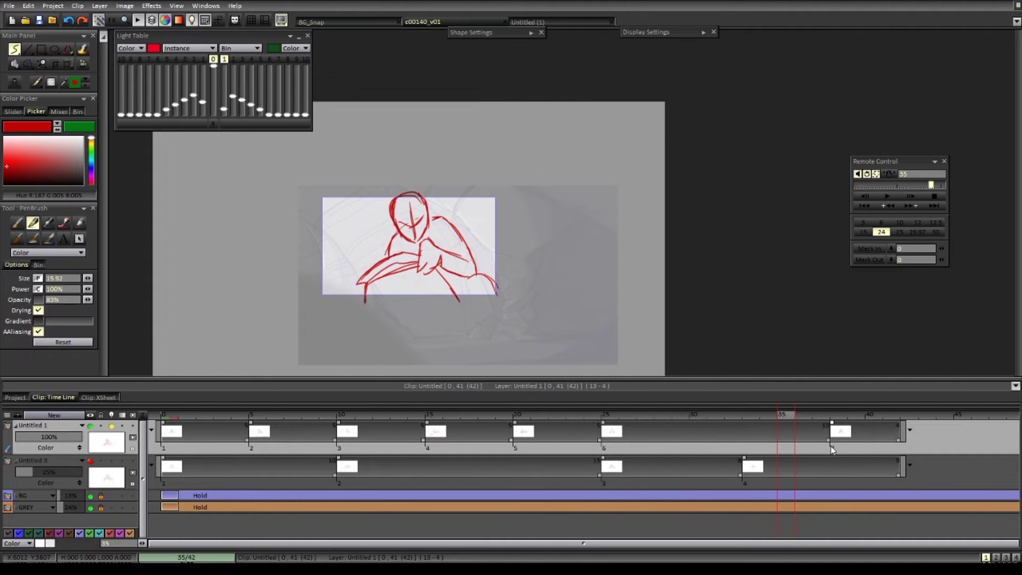
pyautogui.moveTo(602, 445); pyautogui.dragTo(745, 444)
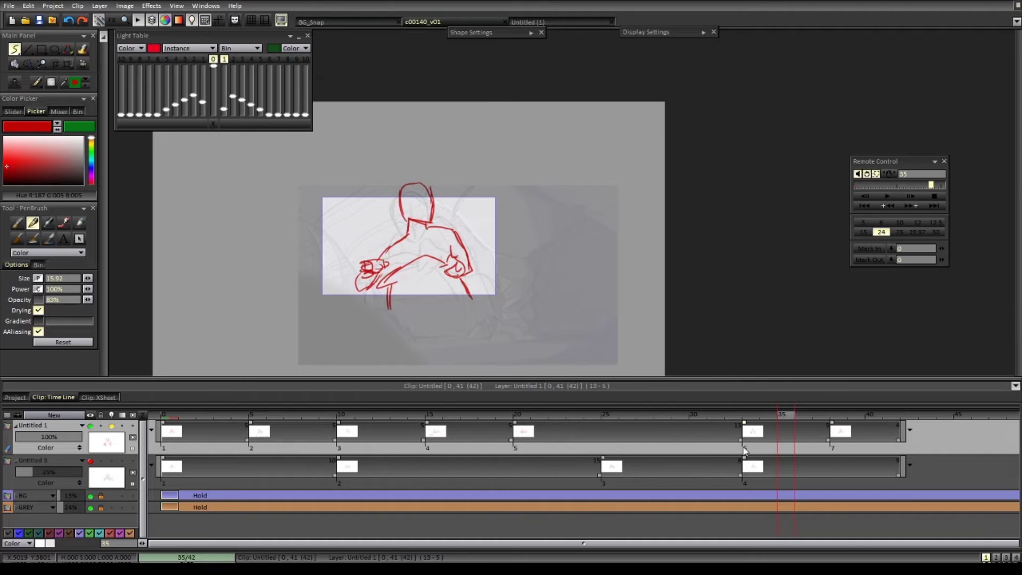
pyautogui.moveTo(514, 445); pyautogui.dragTo(639, 450)
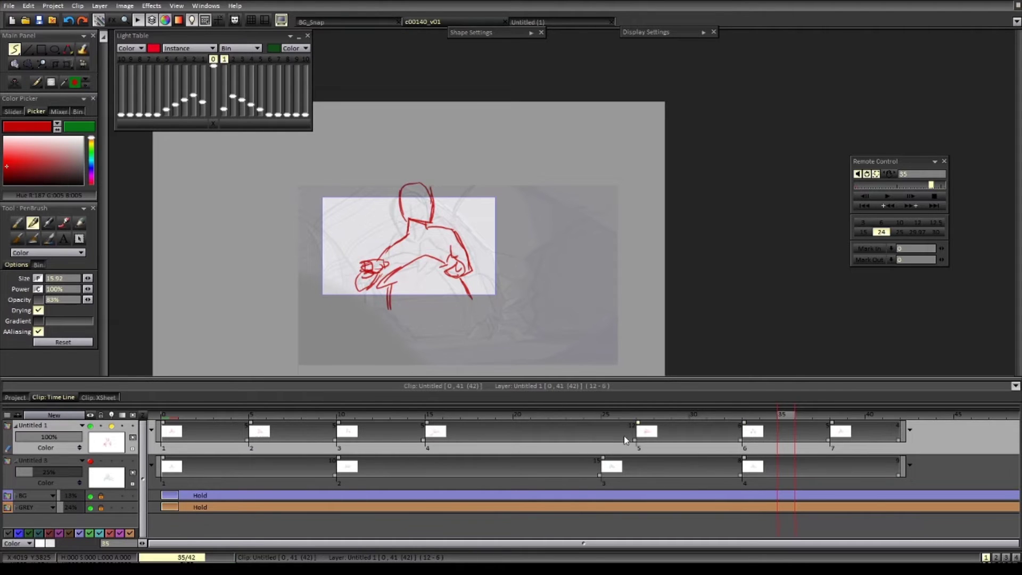
pyautogui.moveTo(425, 444); pyautogui.dragTo(513, 444)
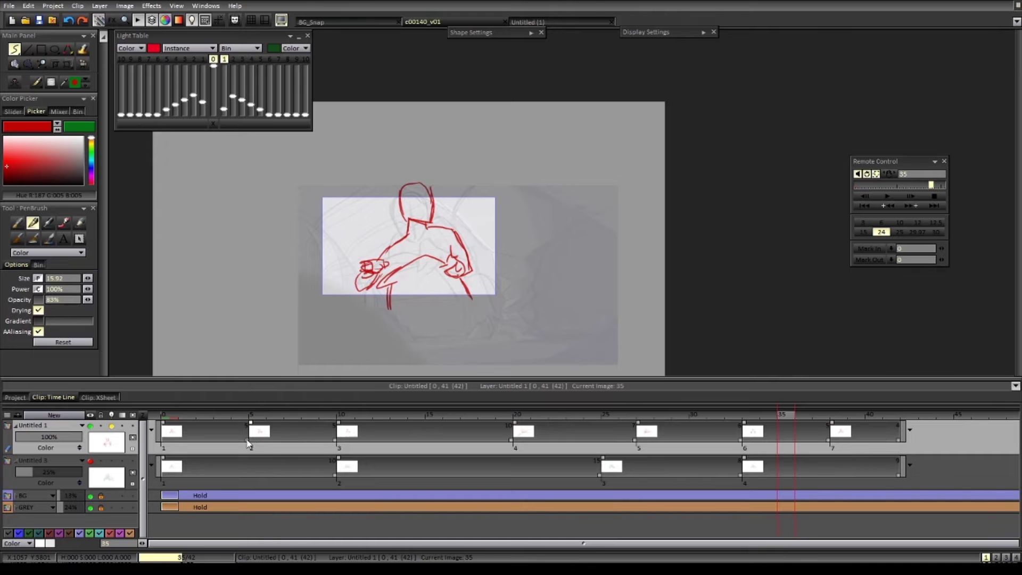
pyautogui.moveTo(248, 443); pyautogui.dragTo(408, 442)
pyautogui.moveTo(513, 442); pyautogui.dragTo(532, 442)
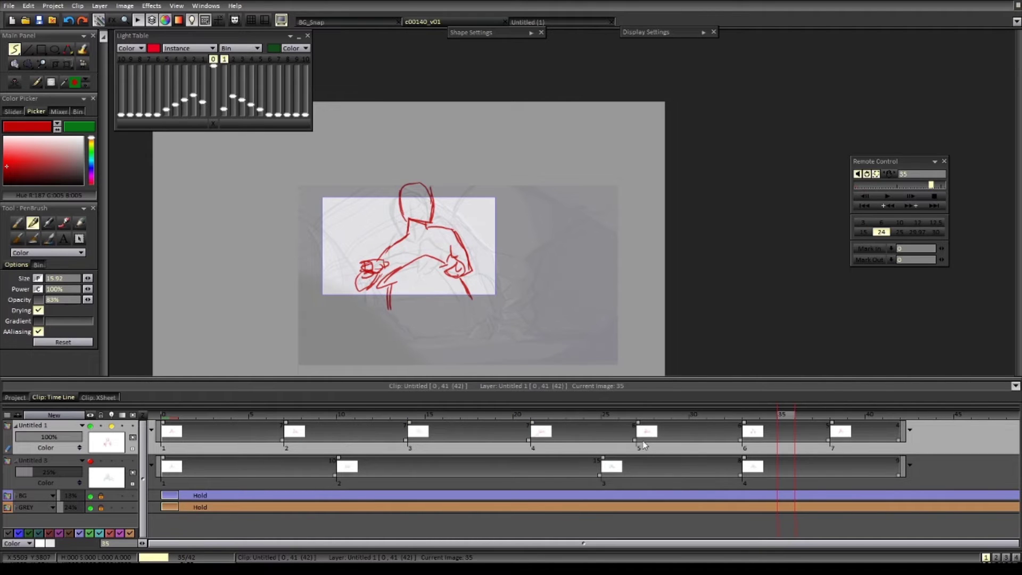
pyautogui.moveTo(643, 445); pyautogui.dragTo(650, 440)
pyautogui.moveTo(743, 440); pyautogui.dragTo(761, 440)
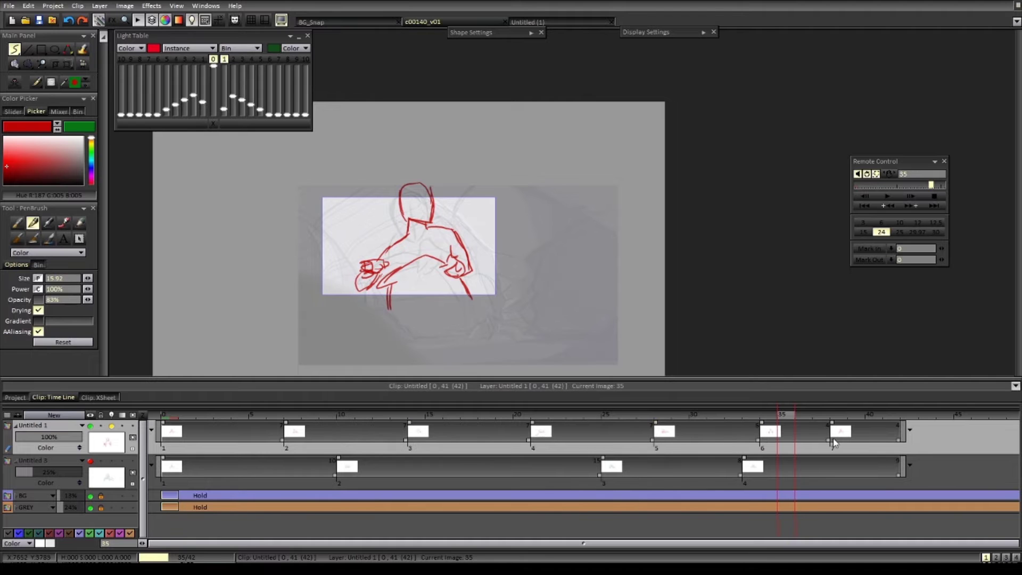
pyautogui.moveTo(831, 441); pyautogui.dragTo(850, 441)
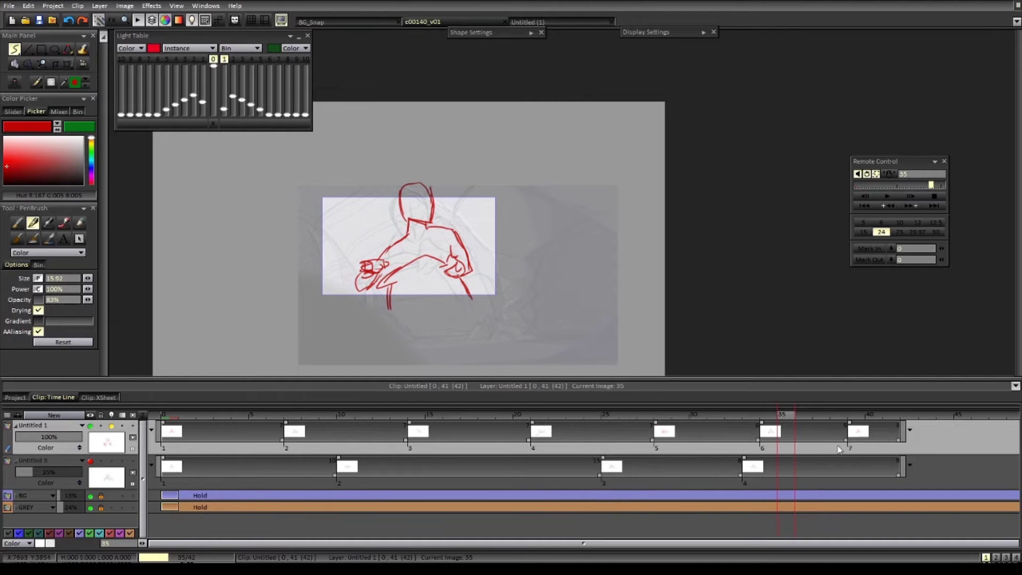
# - Play back the retimed poses and step backwards through the Untitled 1 drawings to check their spacing
pyautogui.click(886, 197)
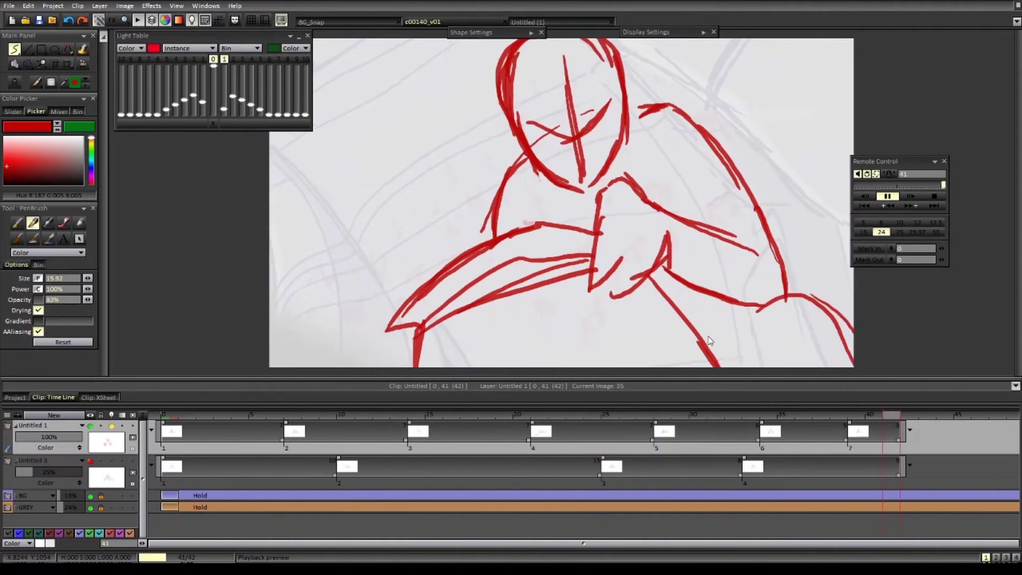
pyautogui.press('Return')
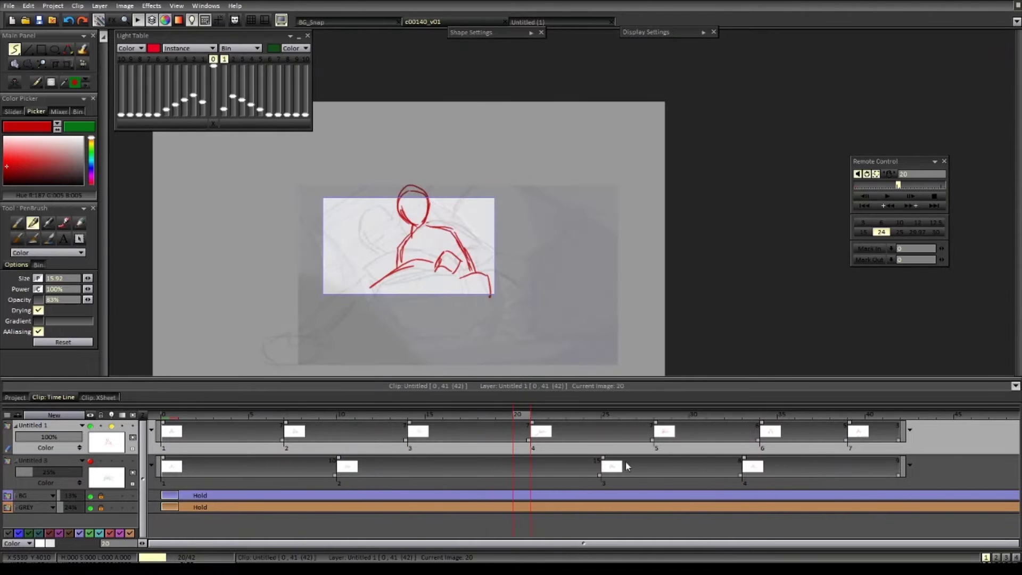
pyautogui.scroll(-1, 625, 462)
pyautogui.moveTo(598, 462); pyautogui.dragTo(549, 461)
pyautogui.moveTo(688, 415); pyautogui.dragTo(701, 414)
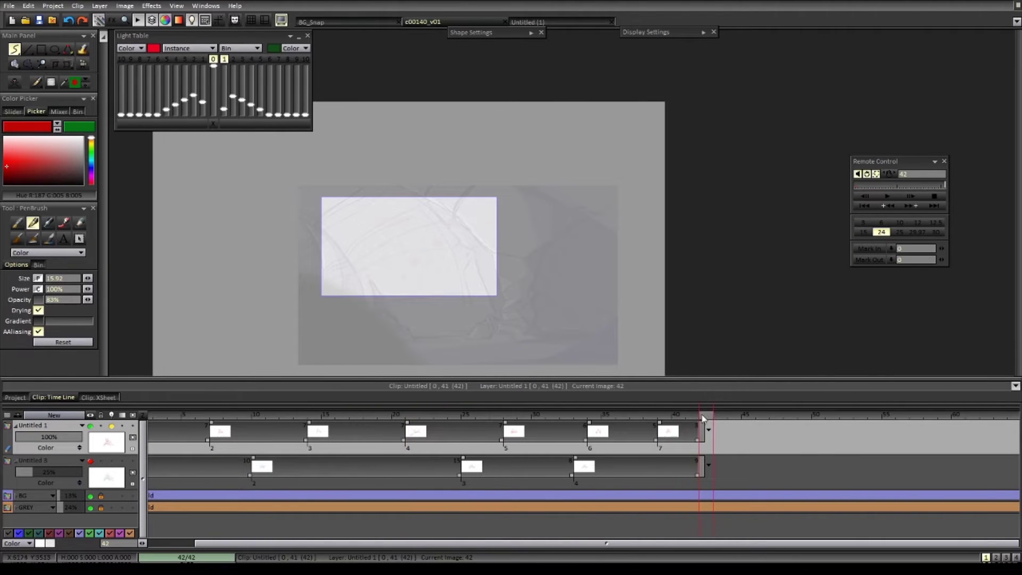
pyautogui.press('Left')
pyautogui.press('Left')
pyautogui.press('Left')
pyautogui.press('Left')
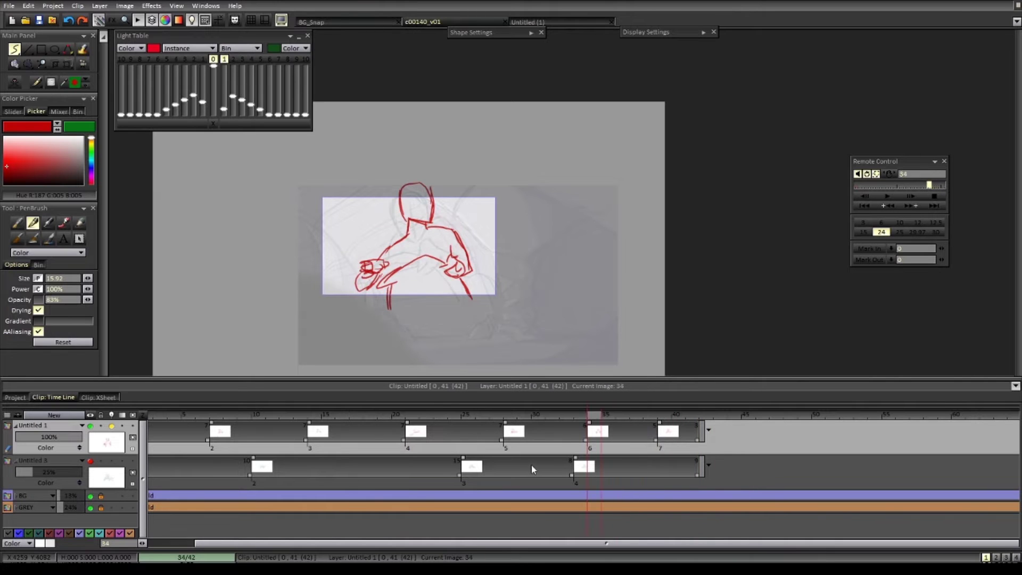
pyautogui.press('Left')
pyautogui.press('Left')
pyautogui.press('Left')
pyautogui.press('Left')
pyautogui.moveTo(506, 417)
pyautogui.mouseDown()
pyautogui.moveTo(448, 427)
pyautogui.moveTo(709, 436)
pyautogui.moveTo(668, 426)
pyautogui.moveTo(623, 428)
pyautogui.moveTo(689, 429)
pyautogui.moveTo(288, 448)
pyautogui.moveTo(290, 459)
pyautogui.moveTo(295, 448)
pyautogui.moveTo(436, 461)
pyautogui.mouseUp()
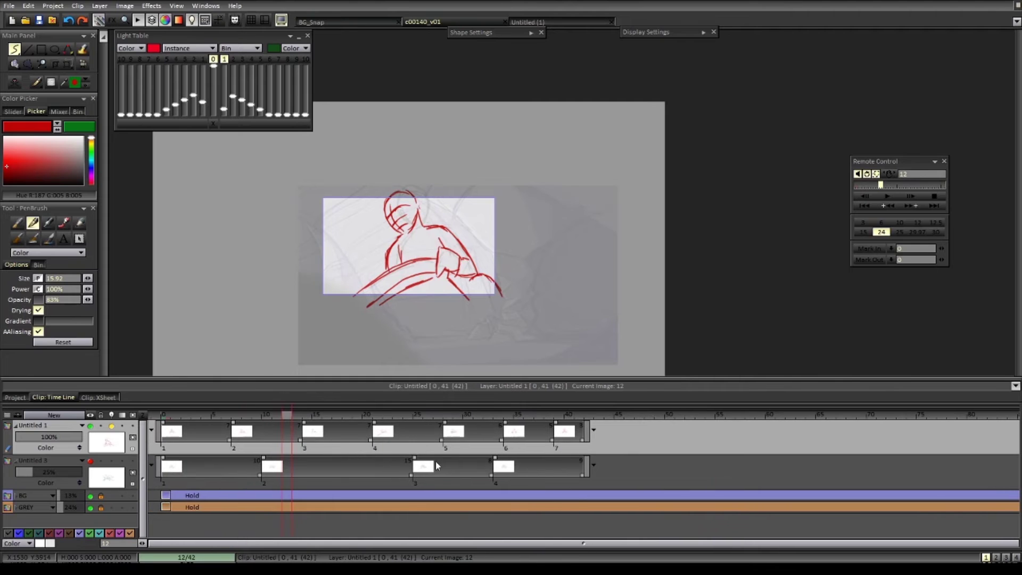
# - Scale all the drawings on the Untitled 1 layer to 79.16% and pan them by -53.85, 59.84
pyautogui.doubleClick(167, 449)
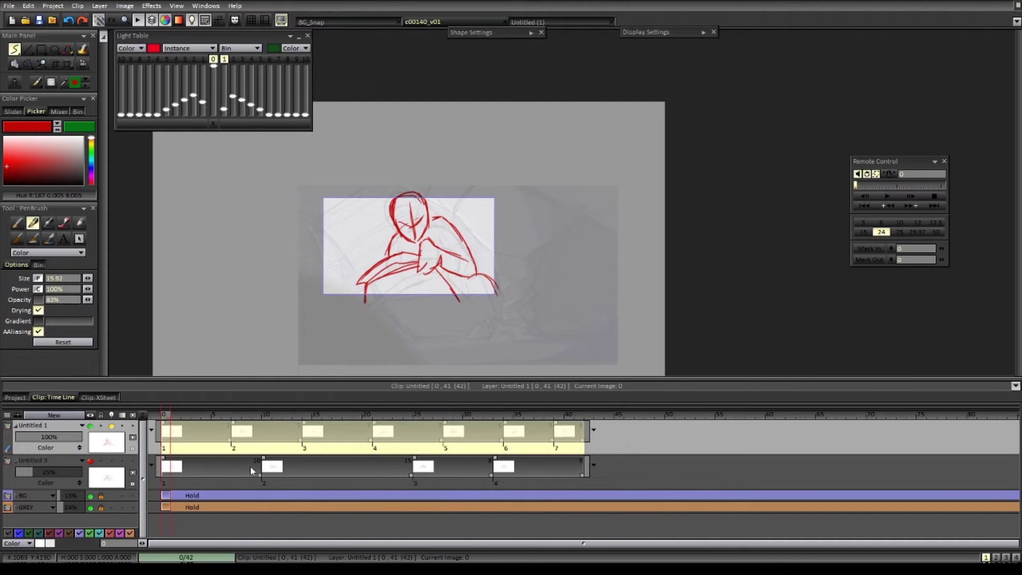
pyautogui.hotkey('ctrl', 't')
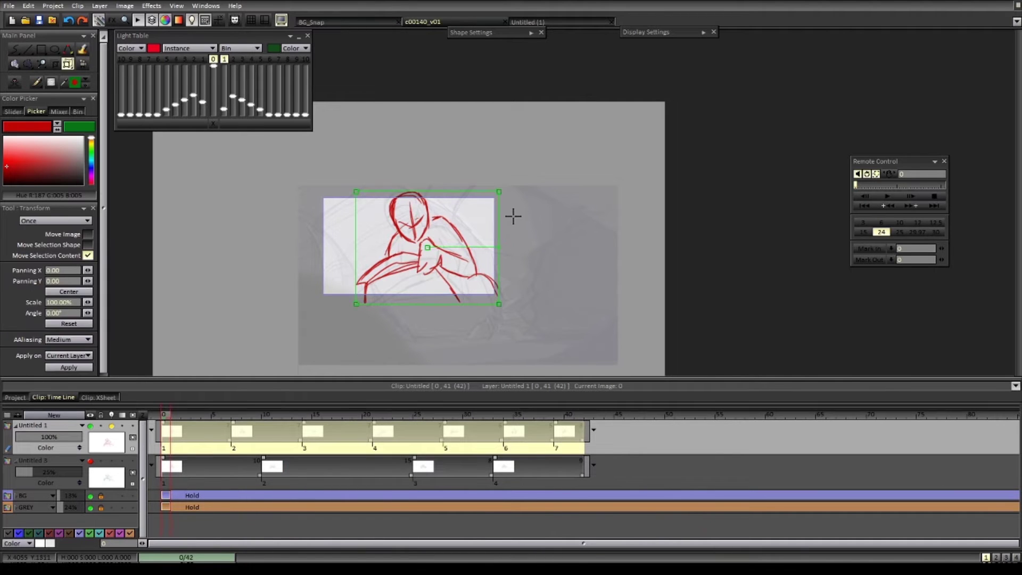
pyautogui.moveTo(500, 191); pyautogui.dragTo(483, 203)
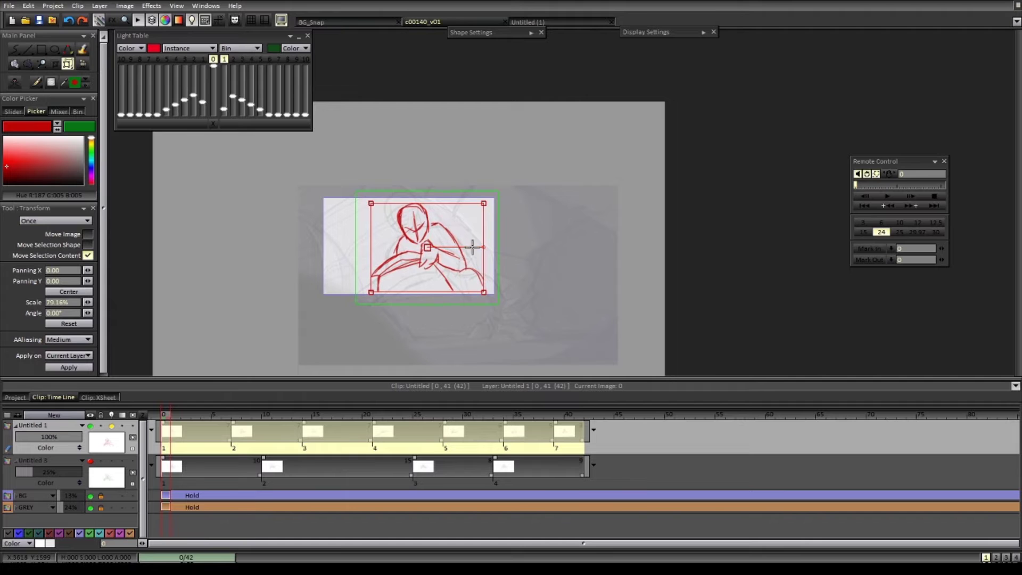
pyautogui.moveTo(439, 267); pyautogui.dragTo(435, 273)
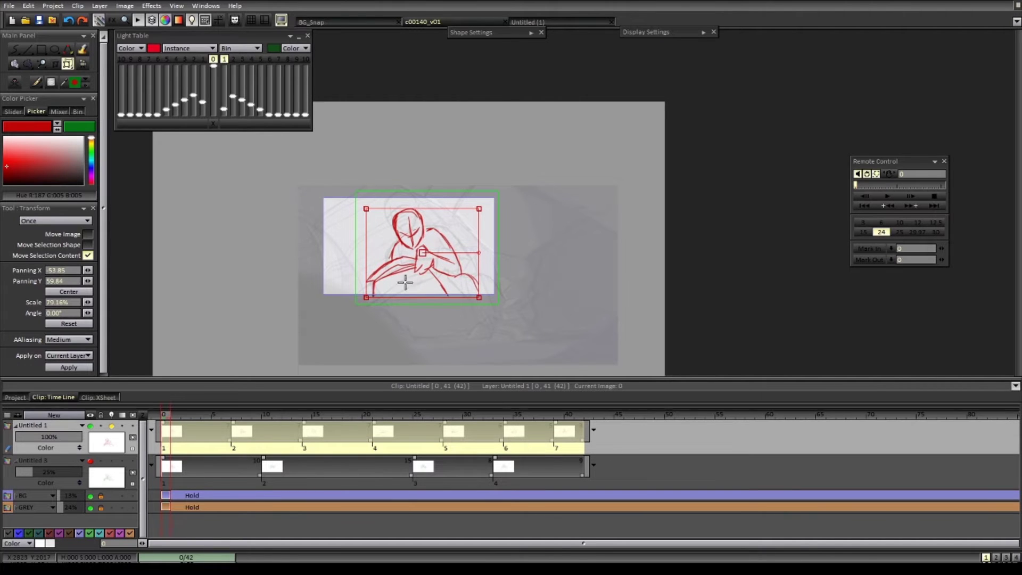
pyautogui.press('Return')
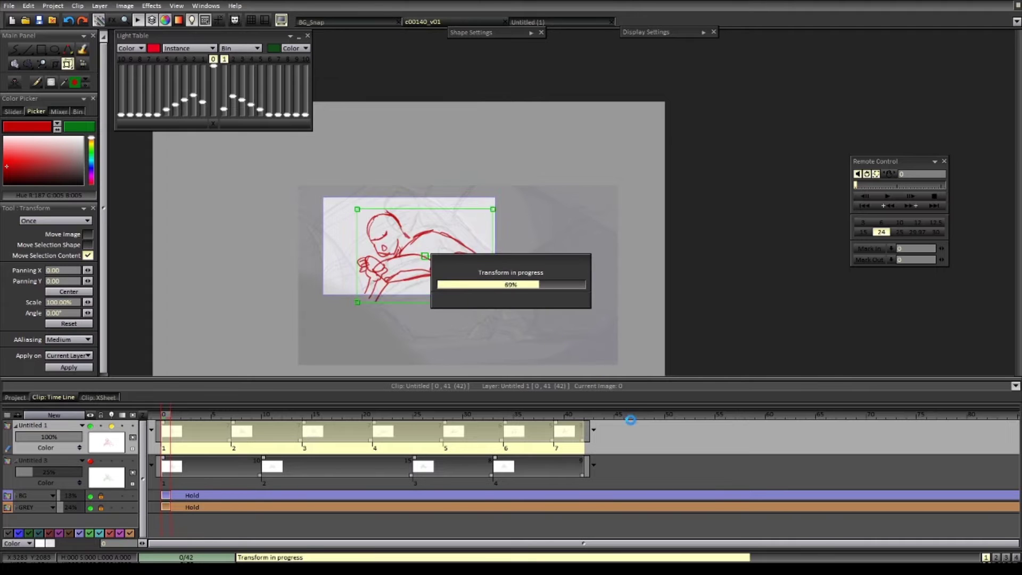
# - Play back the rescaled poses, return to frame 21 and save the project
pyautogui.click(887, 197)
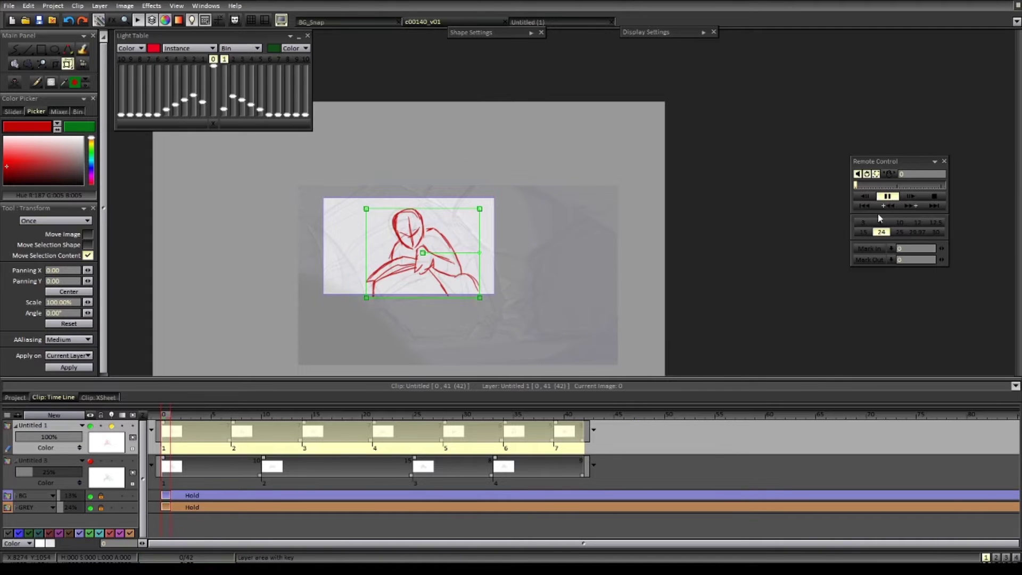
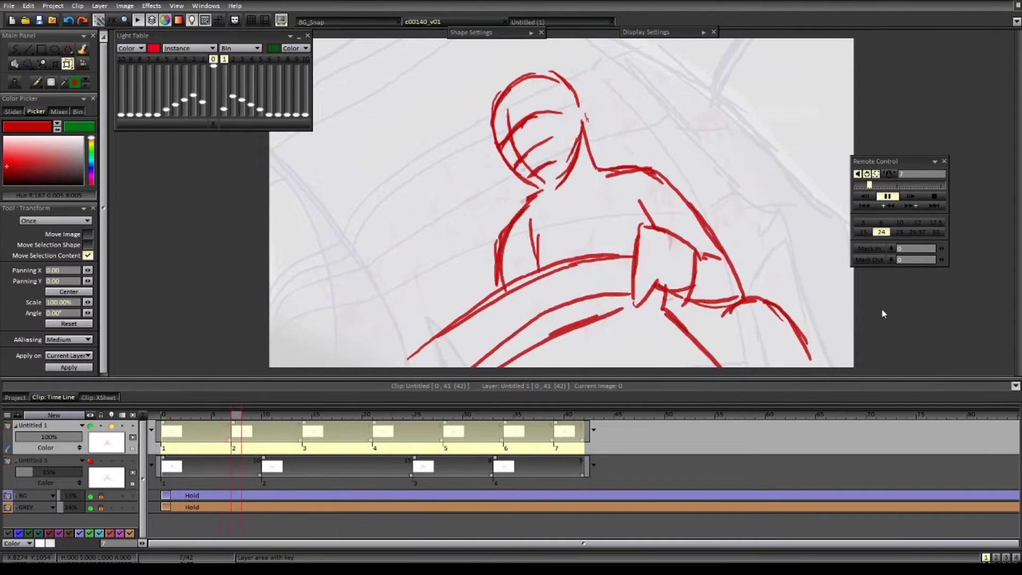
pyautogui.click(420, 436)
pyautogui.hotkey('ctrl', 's')
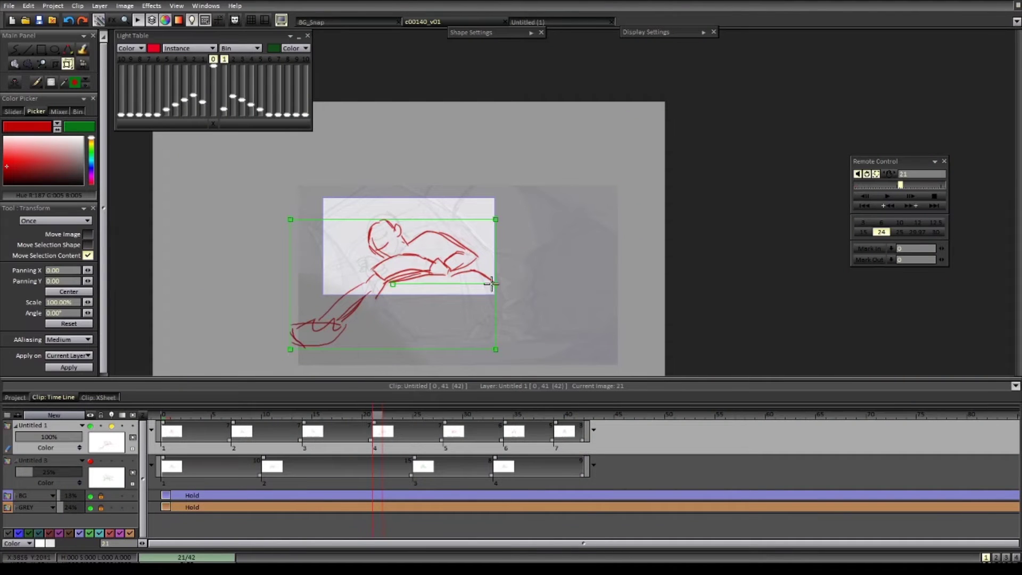
pyautogui.press('b')
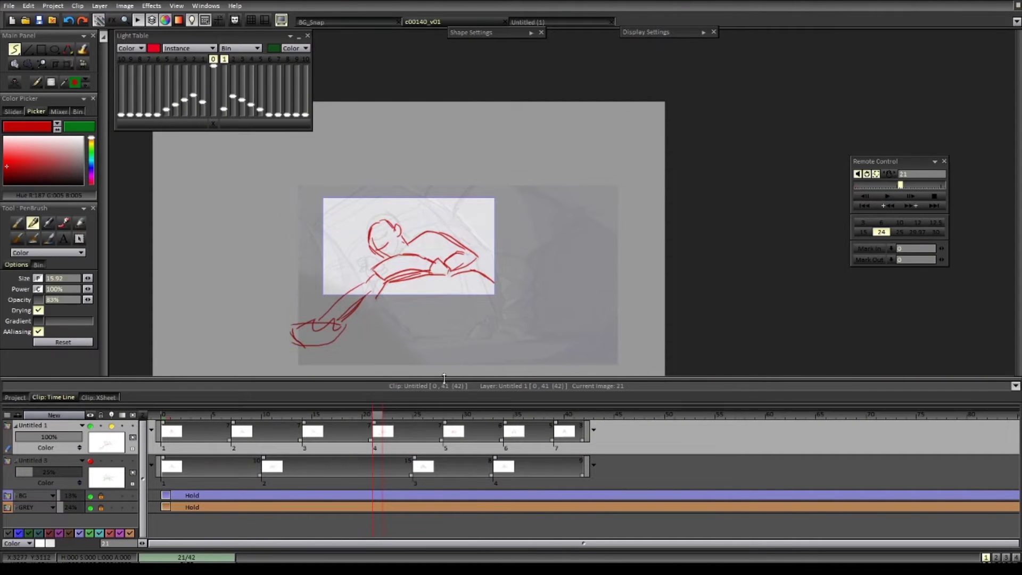
# - Scrub through the timeline between frames 2 and 37 to compare the rescaled poses
pyautogui.moveTo(376, 422); pyautogui.dragTo(183, 420)
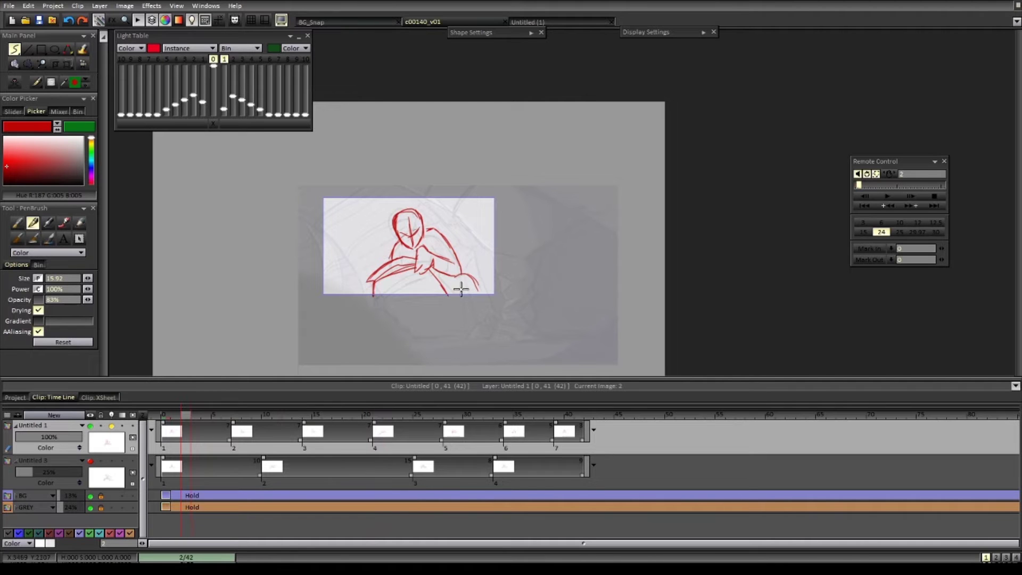
pyautogui.moveTo(212, 418); pyautogui.dragTo(534, 420)
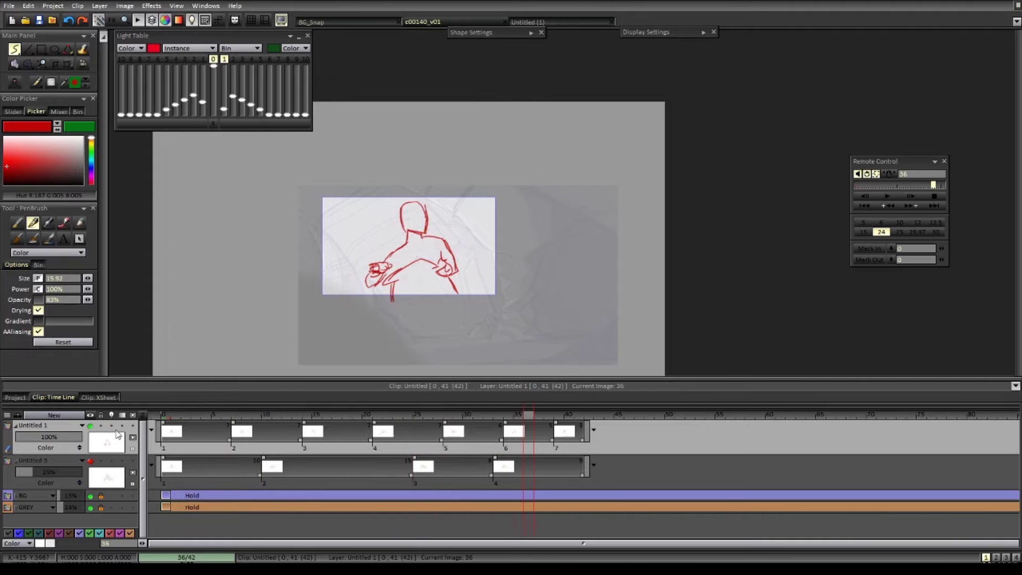
pyautogui.moveTo(221, 417)
pyautogui.mouseDown()
pyautogui.moveTo(165, 421)
pyautogui.moveTo(582, 420)
pyautogui.moveTo(206, 418)
pyautogui.mouseUp()
pyautogui.moveTo(302, 414); pyautogui.dragTo(539, 417)
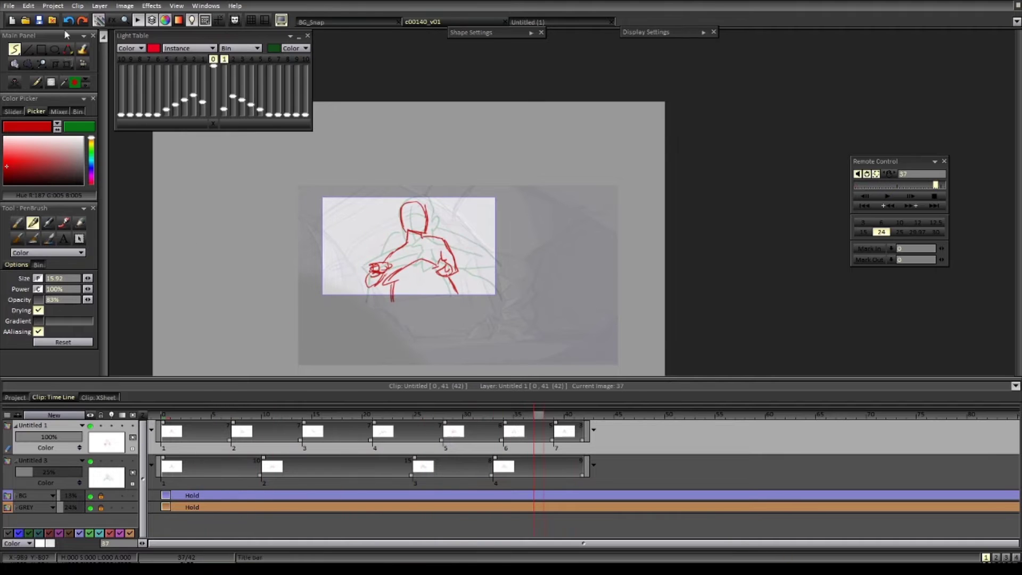
# - Save the project as a new version named c00140_v02
pyautogui.click(28, 5)
pyautogui.click(9, 5)
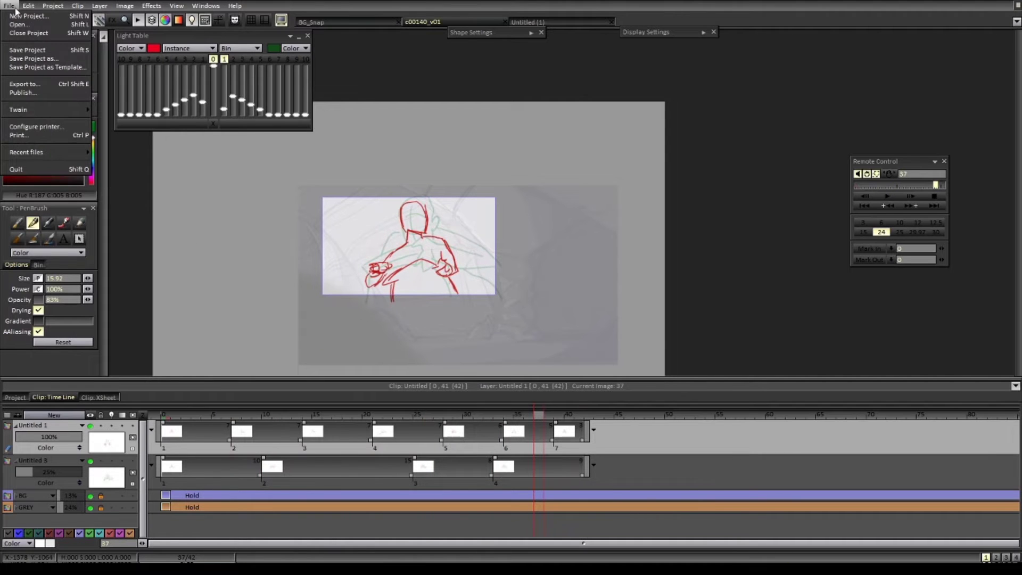
pyautogui.click(53, 61)
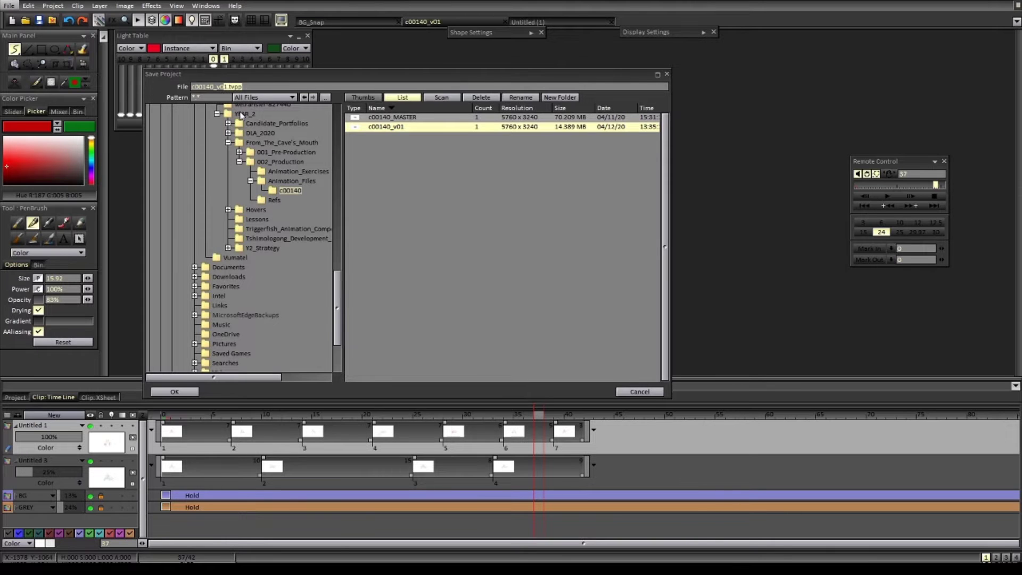
pyautogui.write('2')
pyautogui.press('Return')
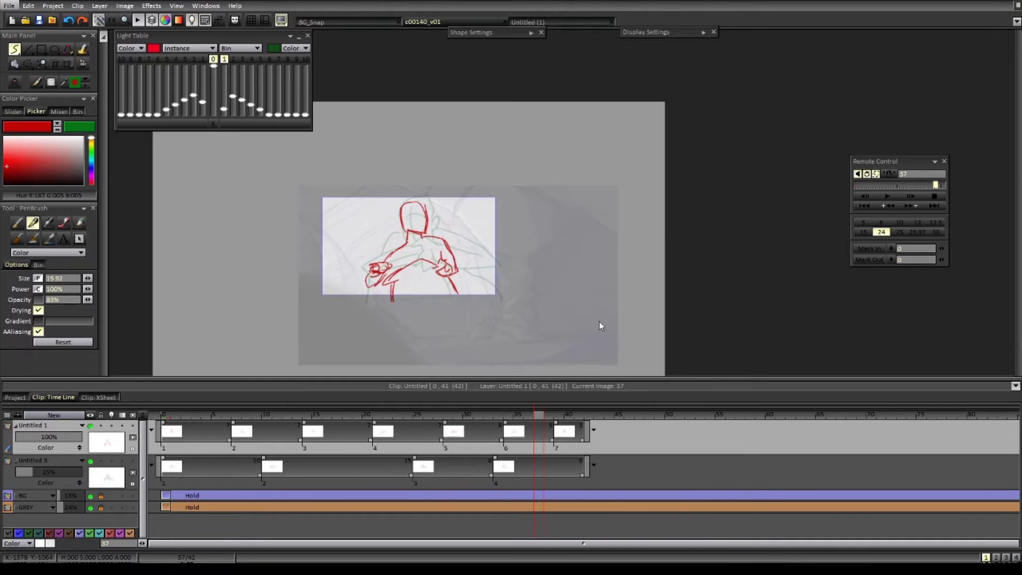
# - Delete the Untitled 3 layer and save the project
pyautogui.click(116, 480)
pyautogui.rightClick(116, 480)
pyautogui.click(186, 456)
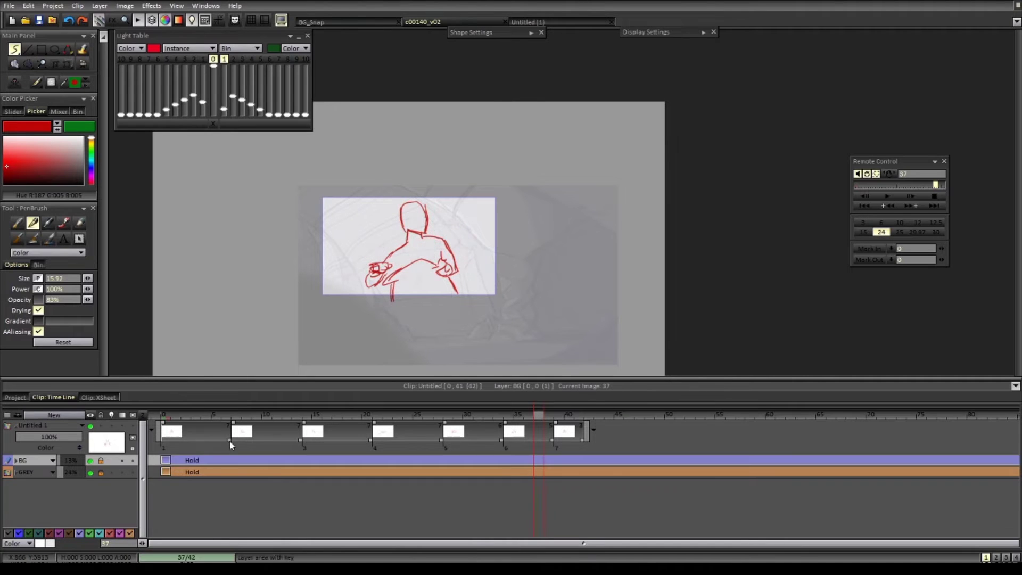
pyautogui.moveTo(473, 301)
pyautogui.mouseDown()
pyautogui.moveTo(438, 318)
pyautogui.moveTo(468, 300)
pyautogui.mouseUp()
pyautogui.hotkey('ctrl', 's')
pyautogui.moveTo(460, 303); pyautogui.dragTo(449, 308)
# - Step backwards through the frames of the cleaned-up clip and play back the animation to judge its timing
pyautogui.press('Left')
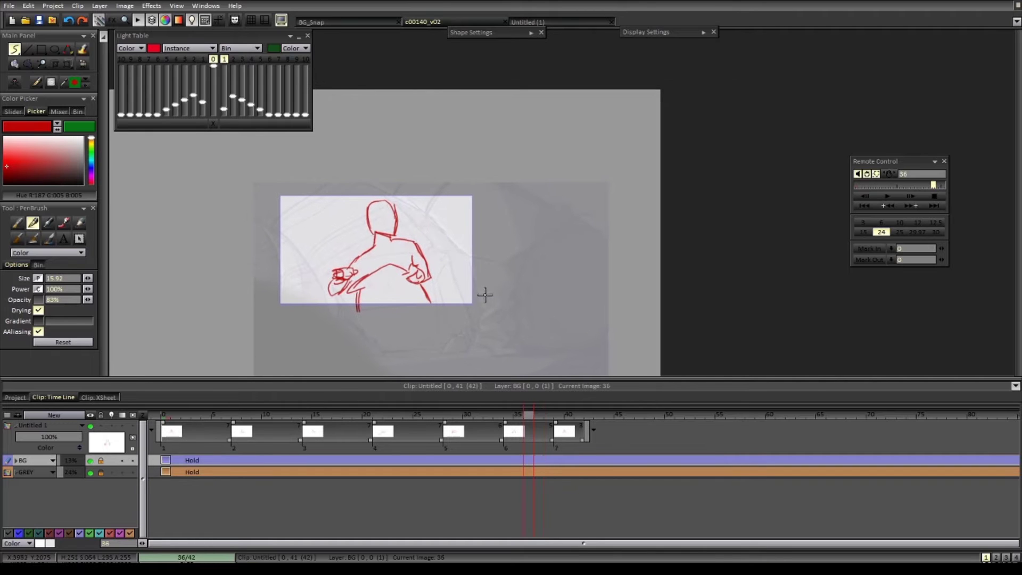
pyautogui.press('Left')
pyautogui.press('Left')
pyautogui.press('Left')
pyautogui.press('Left')
pyautogui.press('Left')
pyautogui.press('Left')
pyautogui.press('Left')
pyautogui.press('Left')
pyautogui.press('Left')
pyautogui.press('Left')
pyautogui.press('Left')
pyautogui.press('Left')
pyautogui.press('Left')
pyautogui.press('Left')
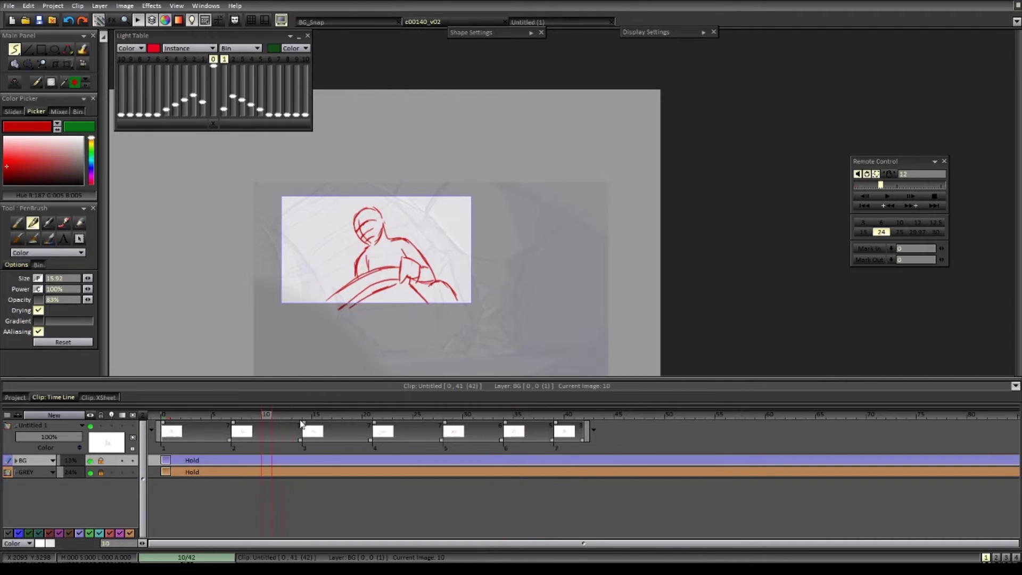
pyautogui.click(888, 197)
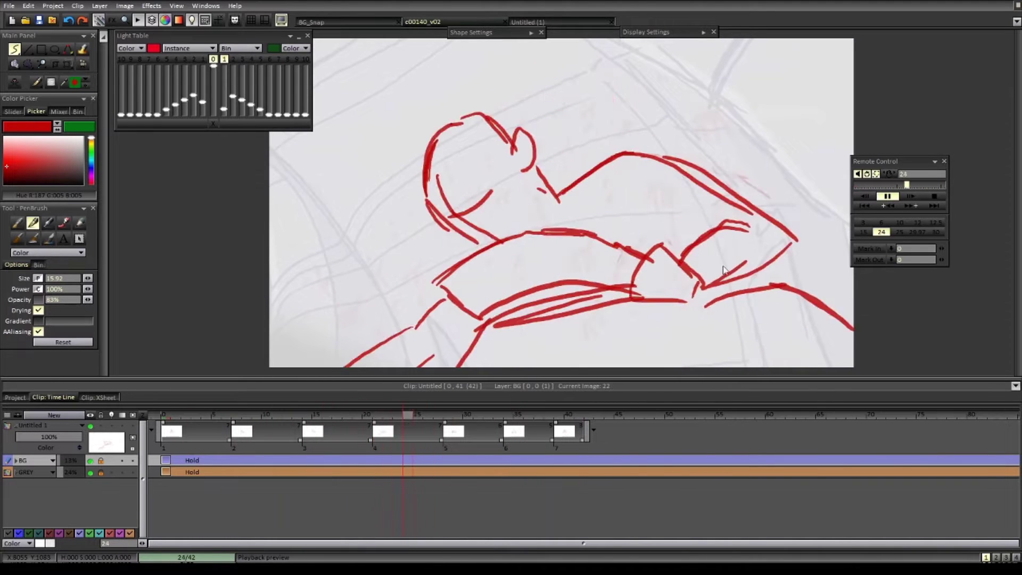
pyautogui.press('Return')
# - Lengthen the first three Untitled 1 drawings so the second starts at frame 12, the third at 24 and the fourth at 32
pyautogui.moveTo(414, 417); pyautogui.dragTo(276, 442)
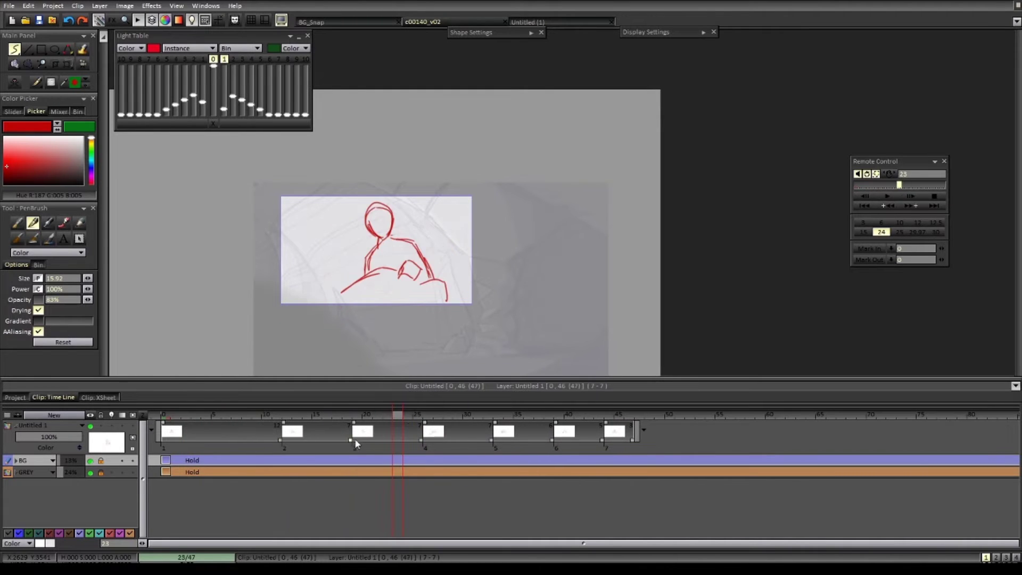
pyautogui.moveTo(352, 440); pyautogui.dragTo(404, 446)
pyautogui.moveTo(472, 440)
pyautogui.mouseDown()
pyautogui.moveTo(498, 442)
pyautogui.moveTo(481, 442)
pyautogui.mouseUp()
pyautogui.press('Right')
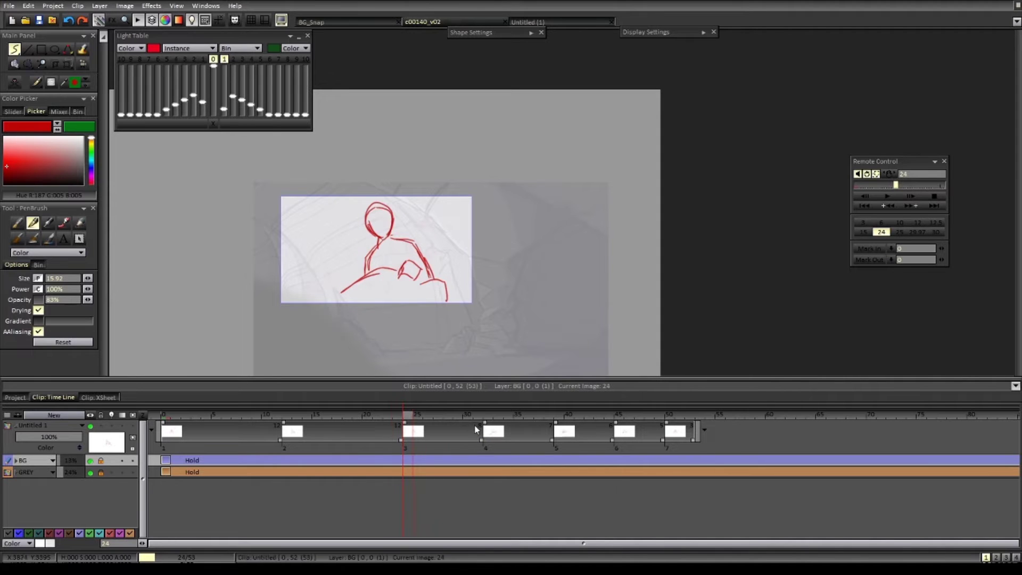
pyautogui.press('Right')
pyautogui.press('Left')
pyautogui.press('Up')
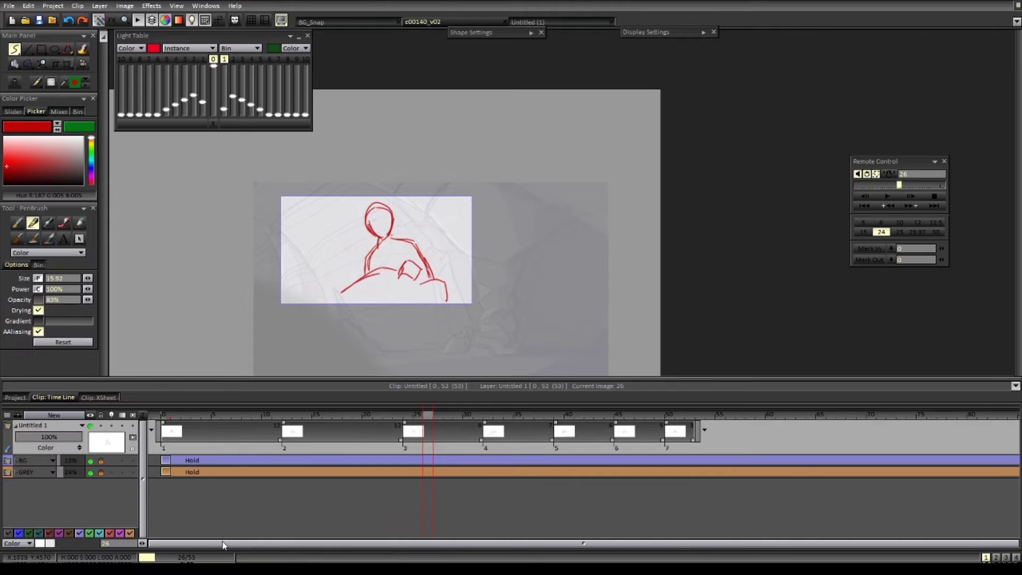
# - Retime the Untitled 1 drawings so the fifth starts at frame 42 and the seventh at frame 56, extending the layer through frame 60
pyautogui.hotkey('ctrl', 'Right')
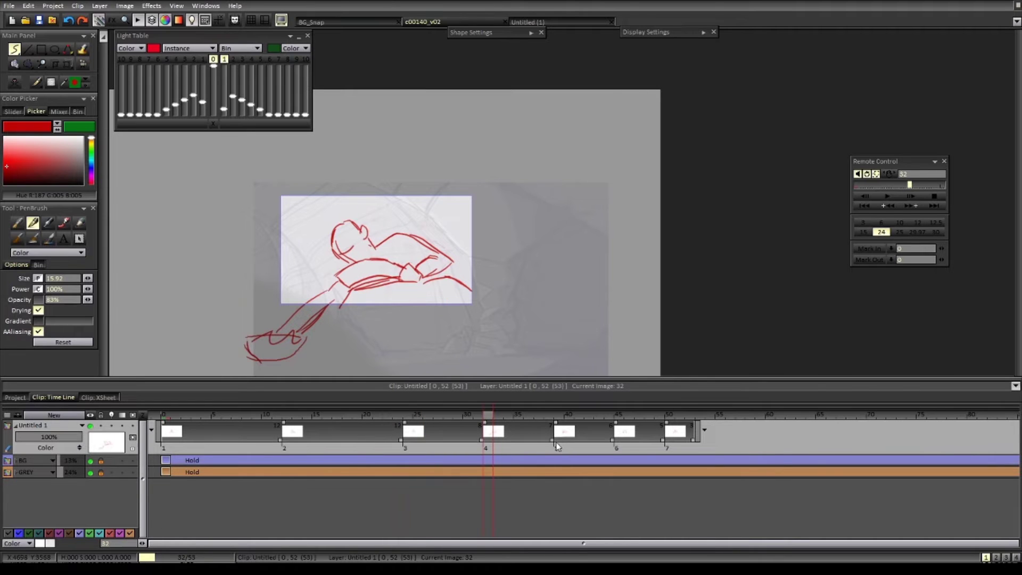
pyautogui.moveTo(553, 441); pyautogui.dragTo(581, 441)
pyautogui.hotkey('shift', 'Right')
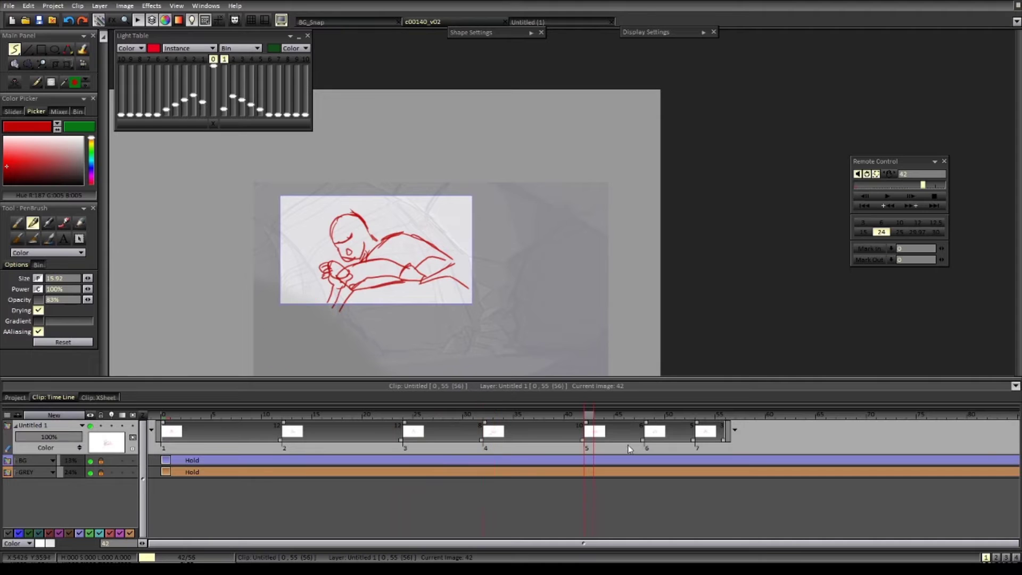
pyautogui.hotkey('shift', 'Right')
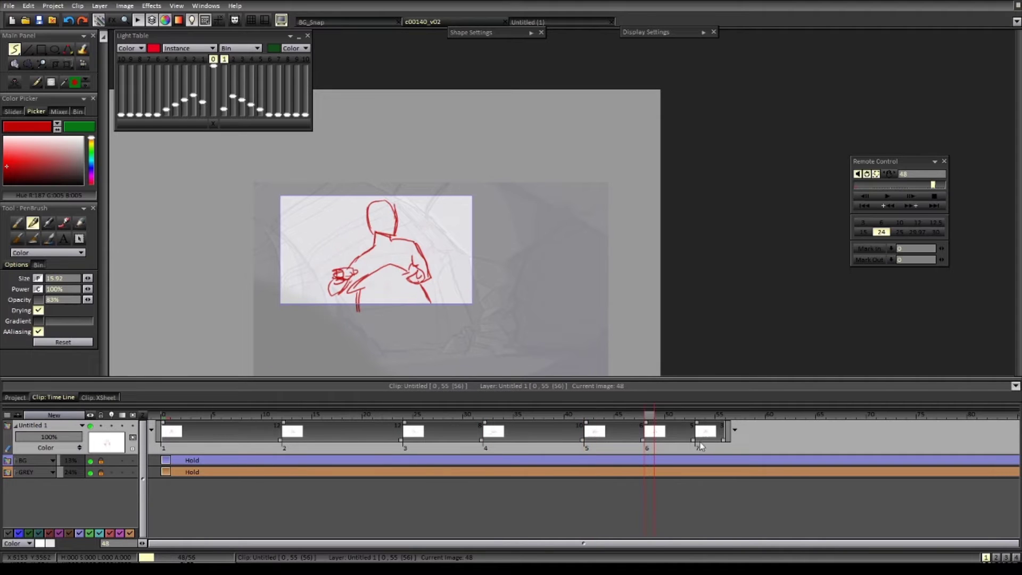
pyautogui.moveTo(693, 441); pyautogui.dragTo(775, 442)
pyautogui.hotkey('shift', 'Right')
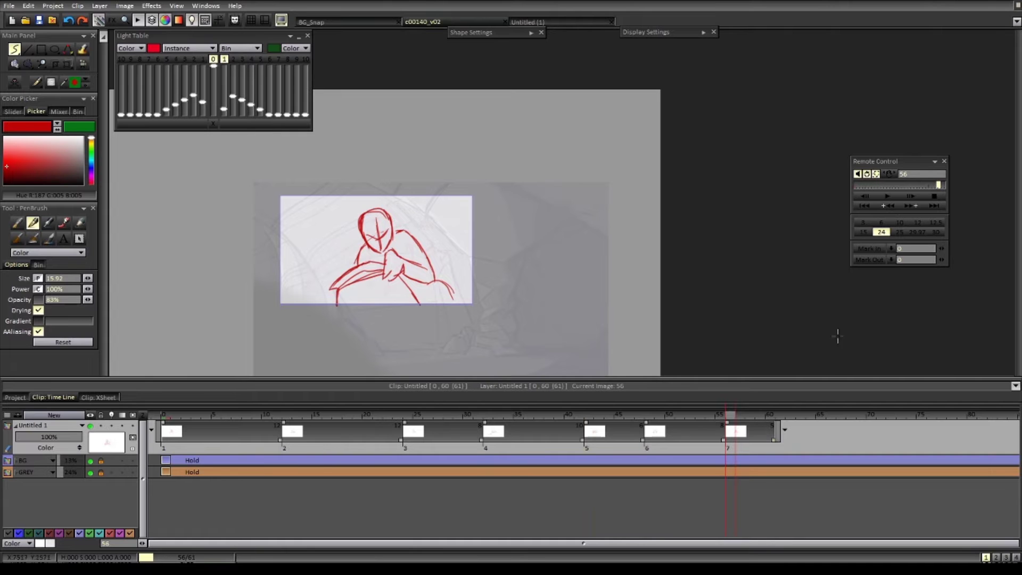
# - Play back the retimed animation, and undo the handwritten 19 added at frame 60
pyautogui.click(886, 197)
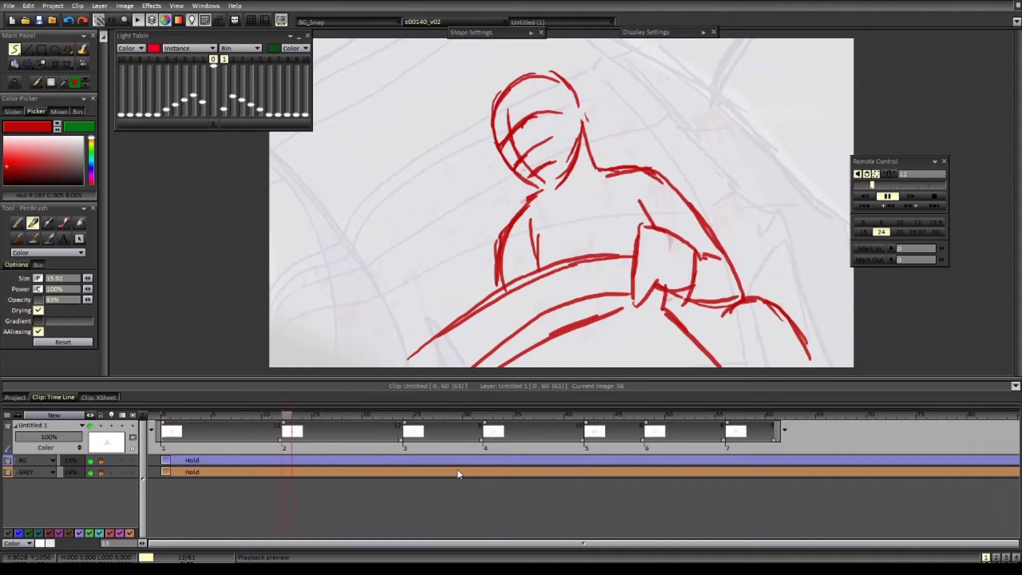
pyautogui.press('Return')
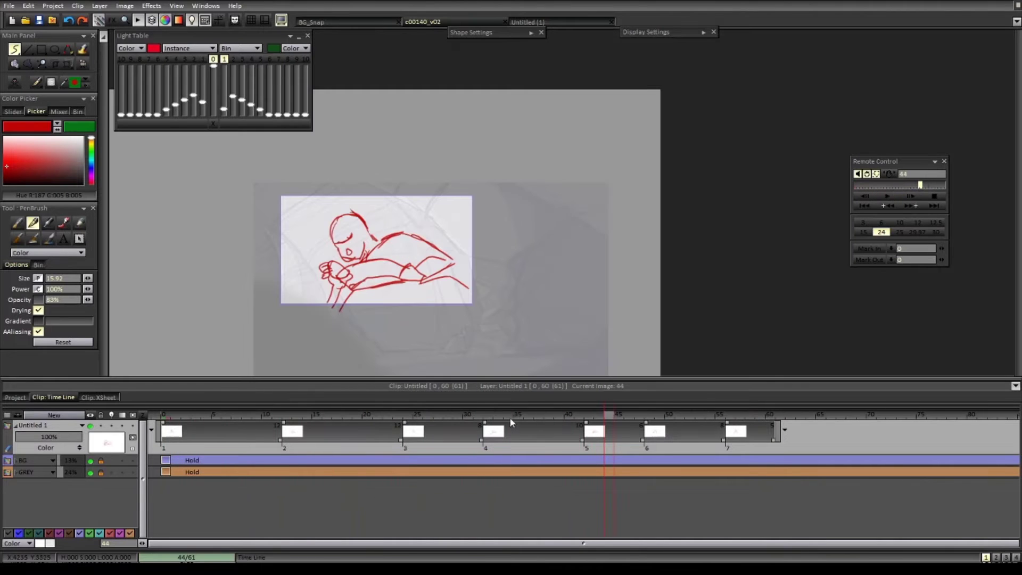
pyautogui.moveTo(511, 417); pyautogui.dragTo(772, 423)
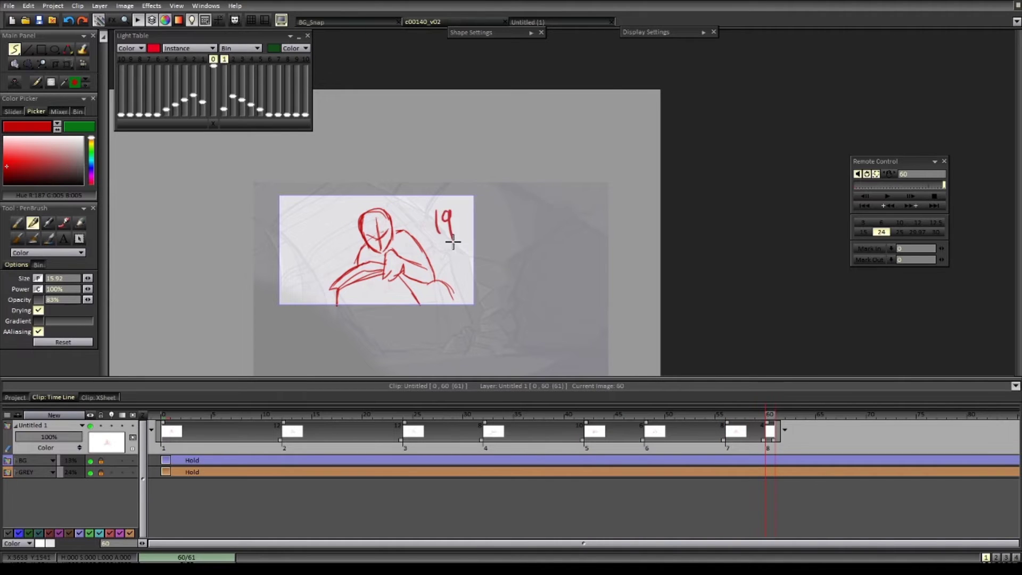
pyautogui.hotkey('ctrl', 'z')
# - Scrub back and forth through the retimed poses down to frame 11 to review their spacing
pyautogui.moveTo(728, 416); pyautogui.dragTo(619, 432)
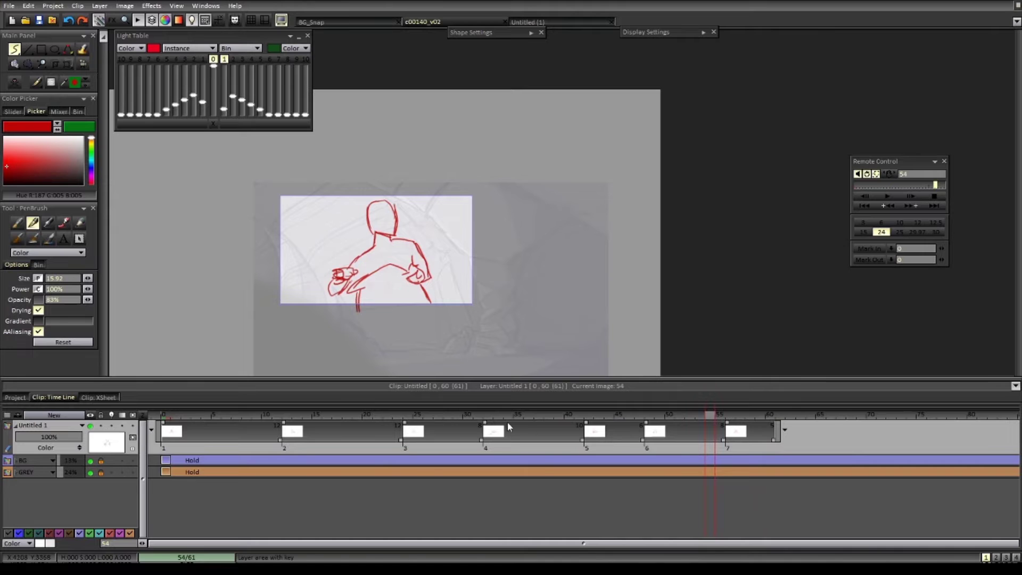
pyautogui.moveTo(506, 421)
pyautogui.mouseDown()
pyautogui.moveTo(475, 426)
pyautogui.moveTo(620, 431)
pyautogui.moveTo(343, 447)
pyautogui.moveTo(449, 453)
pyautogui.mouseUp()
pyautogui.moveTo(377, 457)
pyautogui.mouseDown()
pyautogui.moveTo(263, 464)
pyautogui.moveTo(514, 483)
pyautogui.mouseUp()
pyautogui.moveTo(447, 473); pyautogui.dragTo(376, 481)
pyautogui.moveTo(287, 483); pyautogui.dragTo(277, 485)
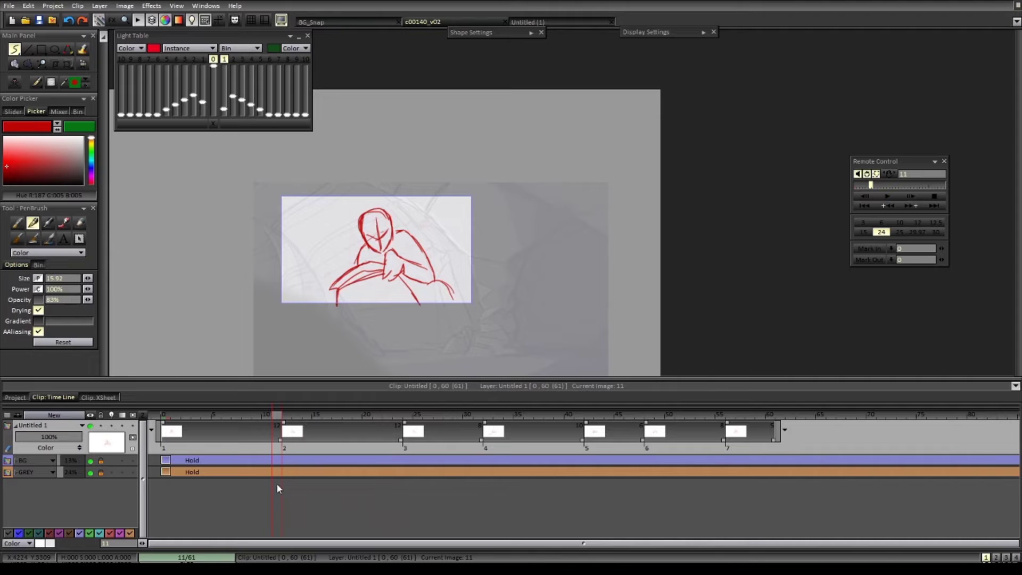
# - Draw facial guidelines on the head of the frame 24 pose and sketch an angular bent arm extending from its shoulder
pyautogui.click(421, 440)
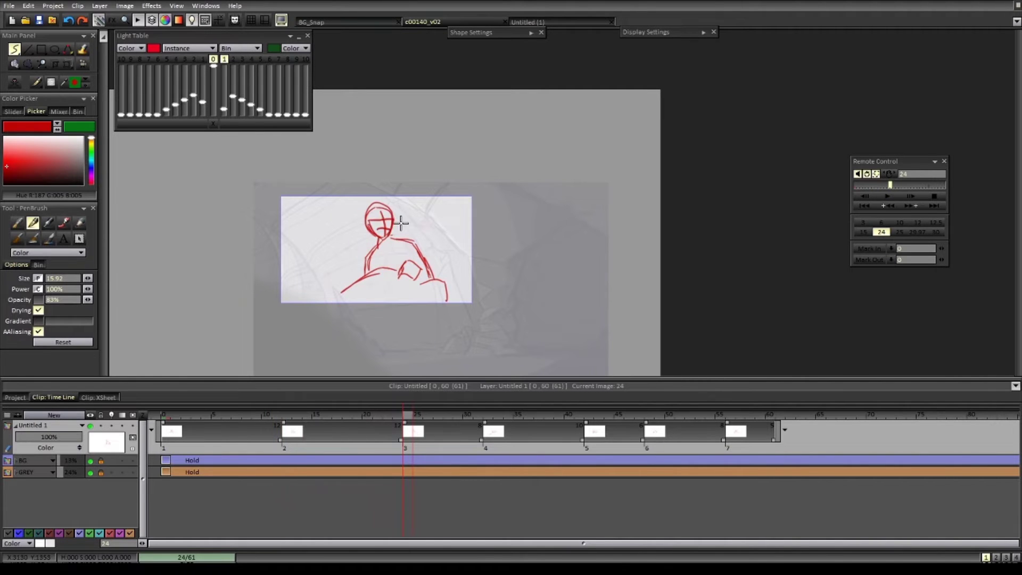
pyautogui.moveTo(405, 229); pyautogui.dragTo(446, 256)
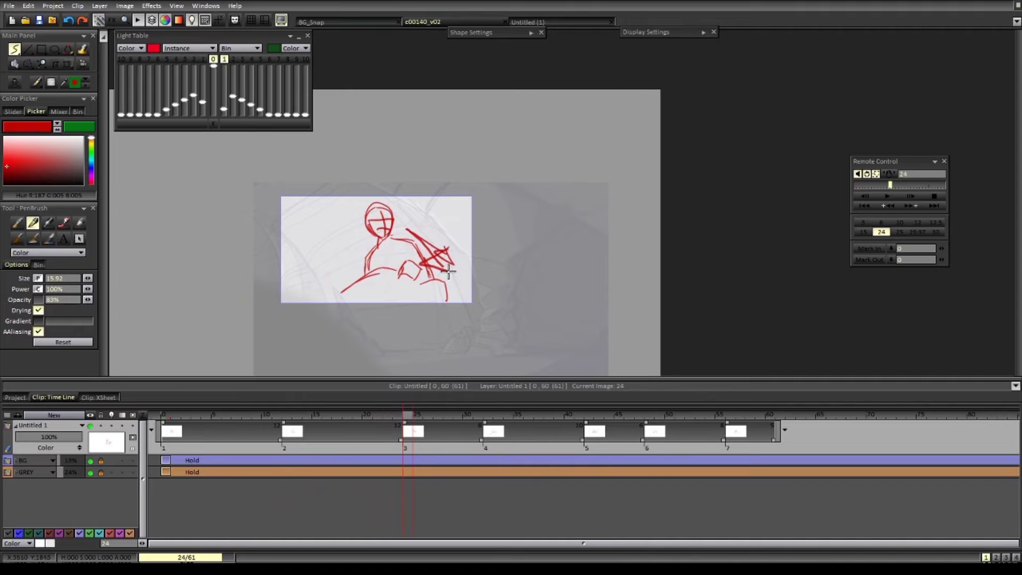
pyautogui.hotkey('ctrl', 'z')
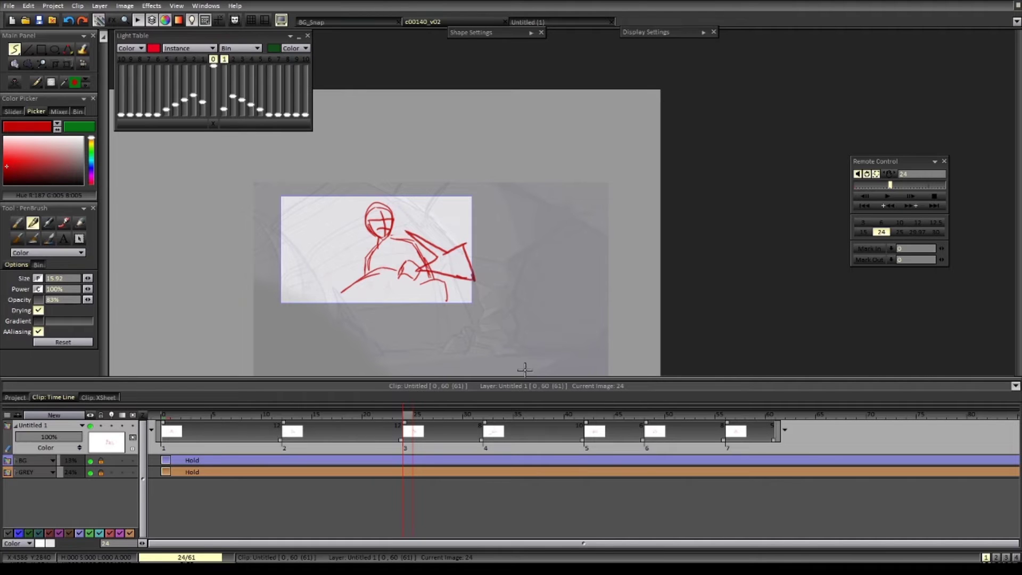
pyautogui.press('Left')
pyautogui.press('Right')
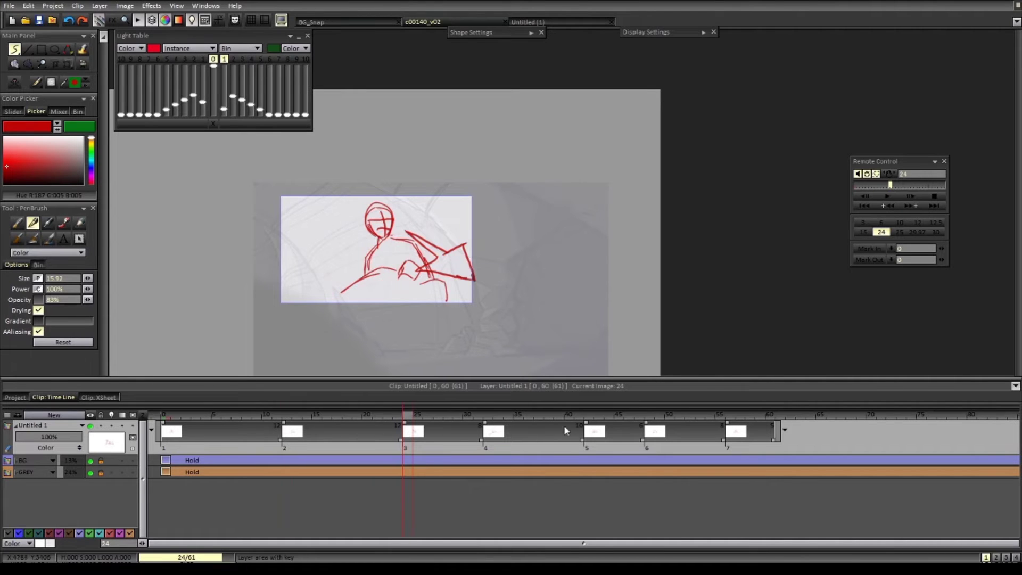
# - Copy the angular-arm pose held on frames 24 to 31 and insert it at frame 12, ahead of the second drawing
pyautogui.press('Left')
pyautogui.click(483, 448)
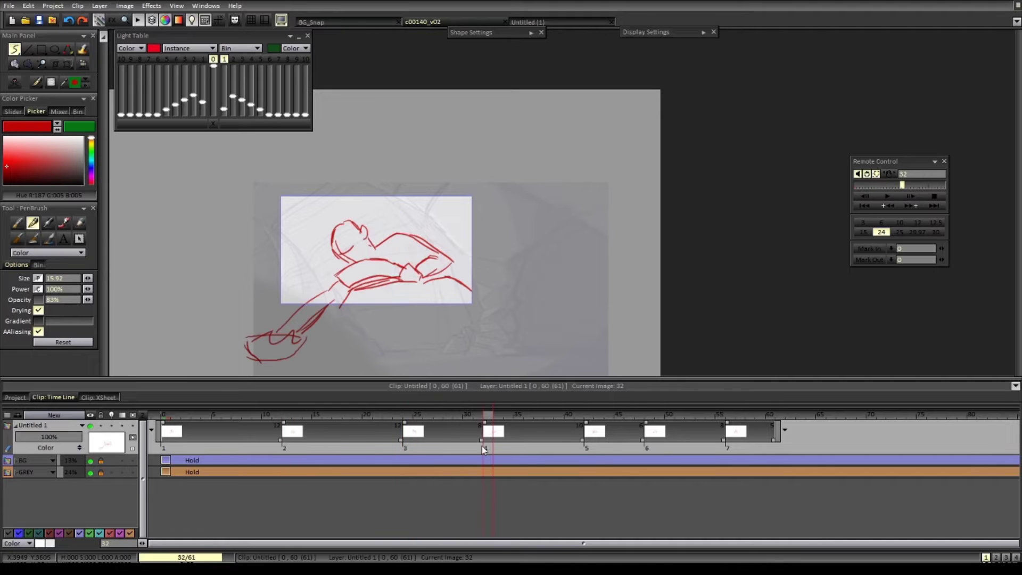
pyautogui.click(431, 450)
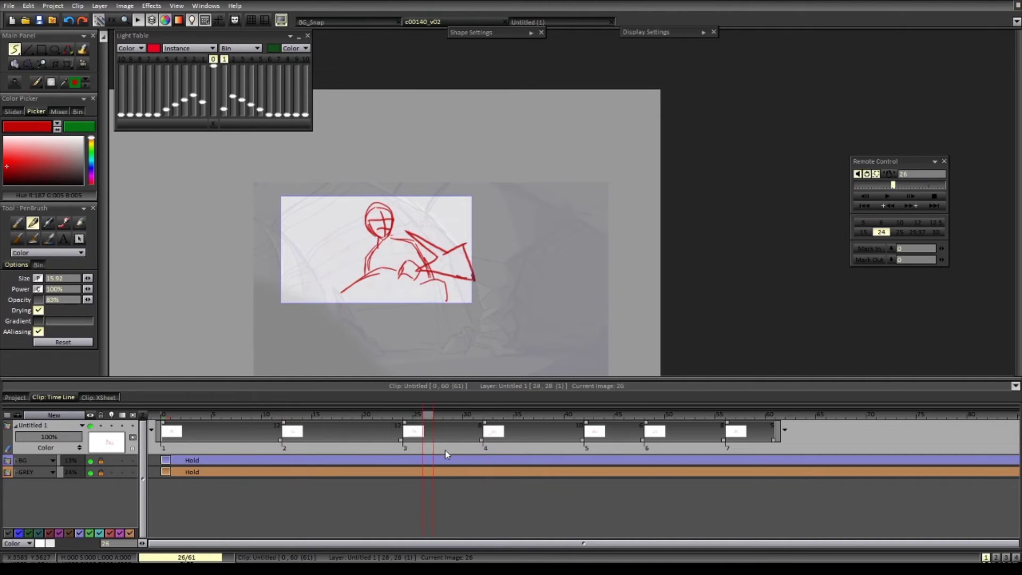
pyautogui.click(475, 454)
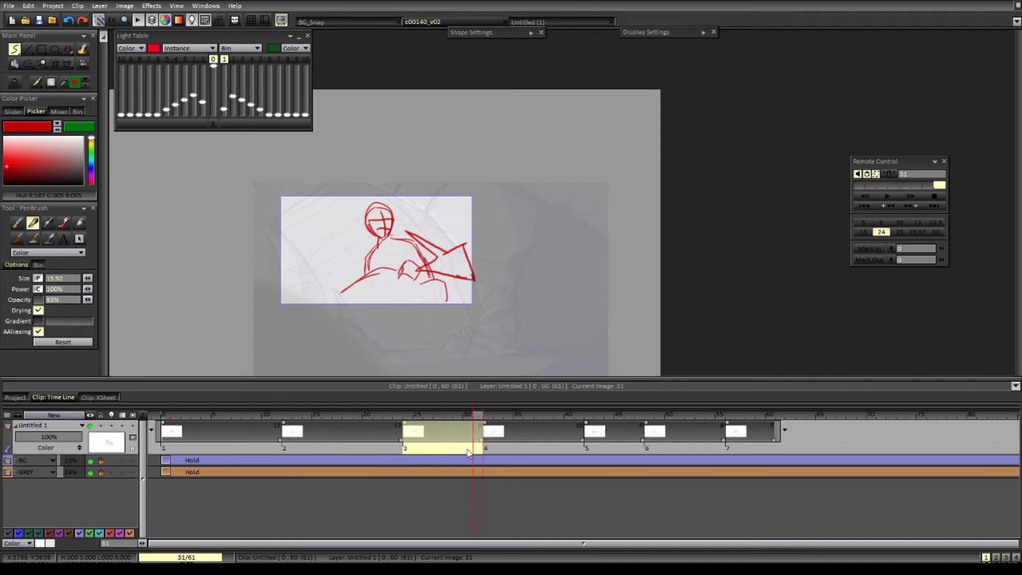
pyautogui.moveTo(280, 441); pyautogui.dragTo(290, 442)
pyautogui.hotkey('ctrl', 'z')
pyautogui.hotkey('ctrl', 'z')
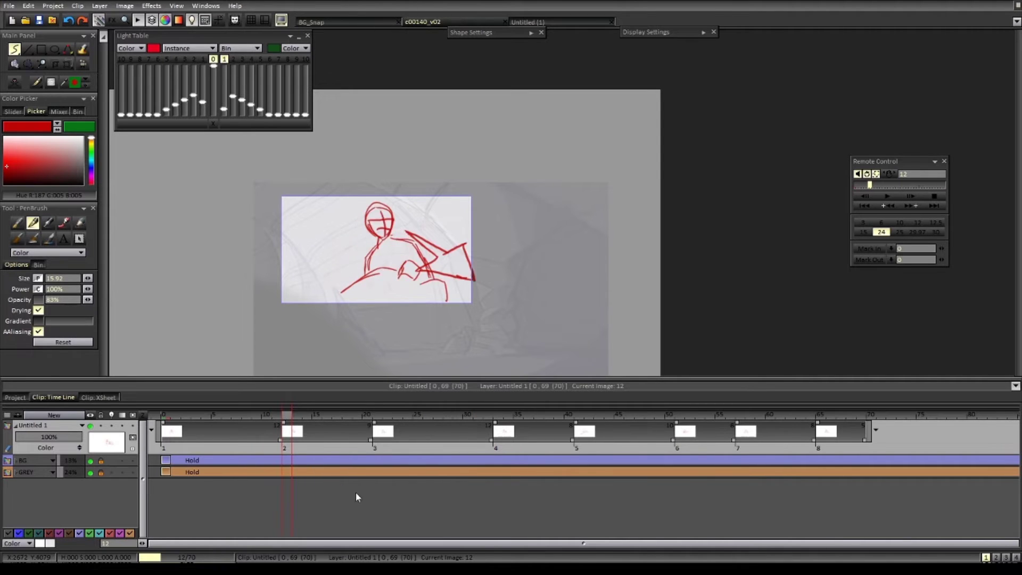
# - Delete the duplicate angular-arm pose held on frames 33 to 40 of the Untitled 1 layer
pyautogui.press('Right')
pyautogui.press('Right')
pyautogui.moveTo(386, 425); pyautogui.dragTo(508, 429)
pyautogui.moveTo(563, 452); pyautogui.dragTo(517, 454)
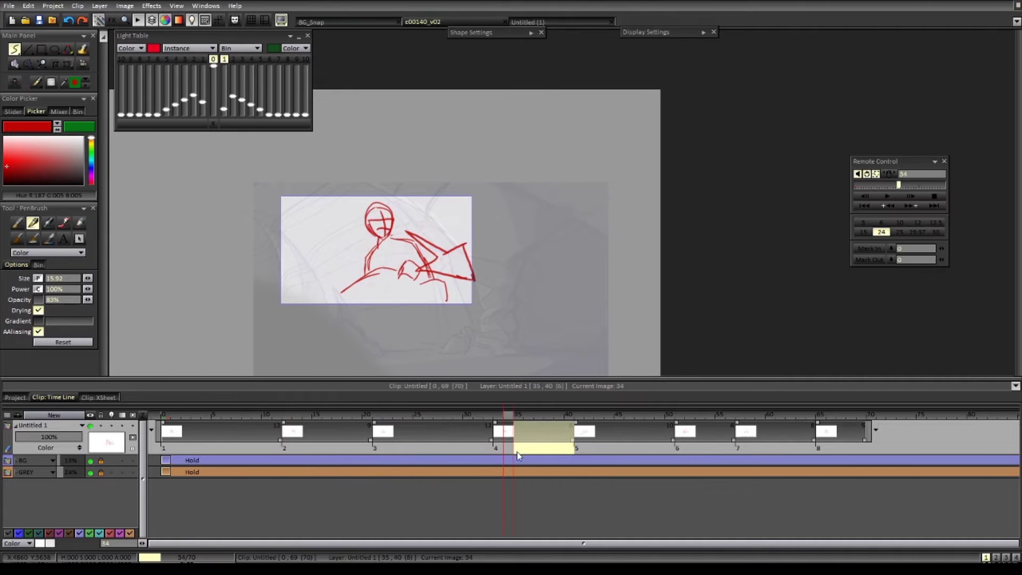
pyautogui.press('Delete')
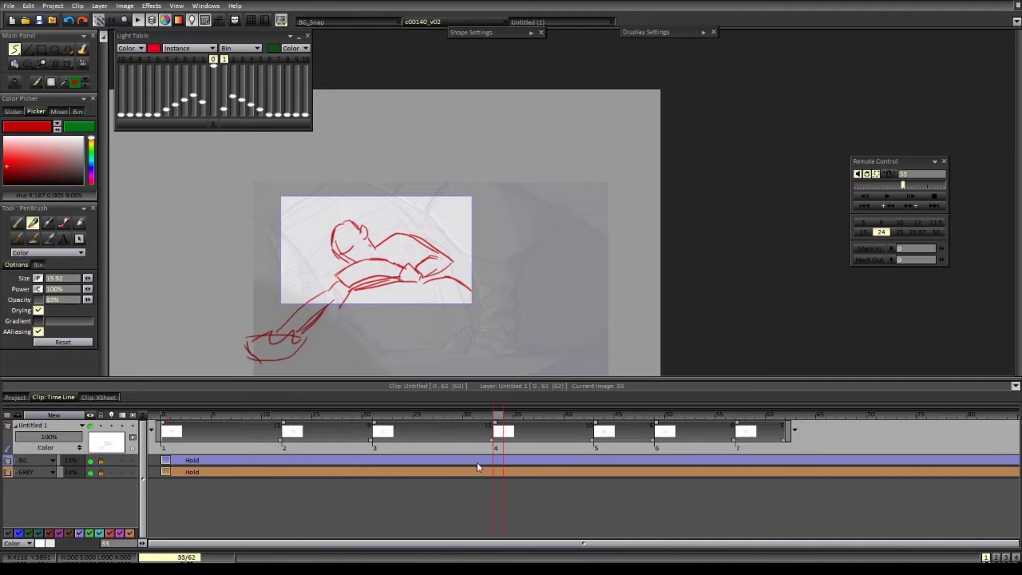
# - Play back the reordered poses to check their timing
pyautogui.click(403, 414)
pyautogui.moveTo(325, 429); pyautogui.dragTo(318, 429)
pyautogui.click(889, 196)
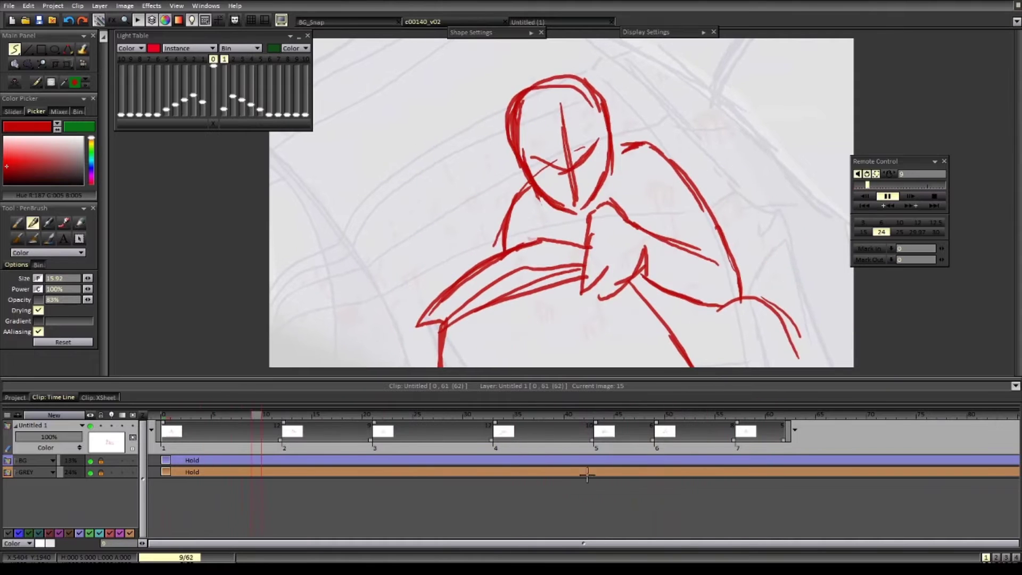
pyautogui.press('Return')
# - Extend the sixth drawing's hold so the seventh starts at frame 61, and play back the animation
pyautogui.moveTo(502, 417); pyautogui.dragTo(667, 427)
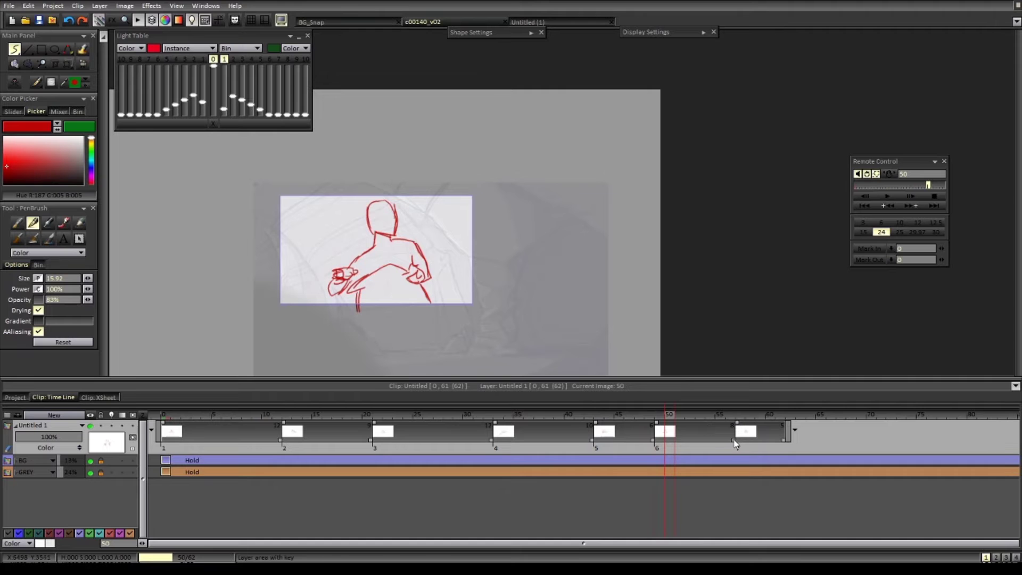
pyautogui.moveTo(733, 442); pyautogui.dragTo(753, 445)
pyautogui.click(886, 198)
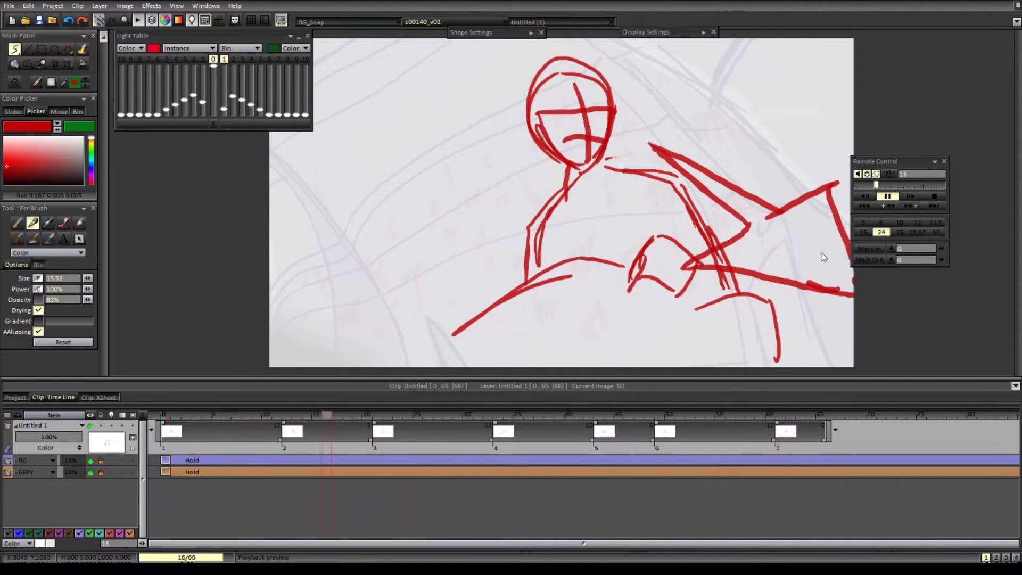
pyautogui.press('Return')
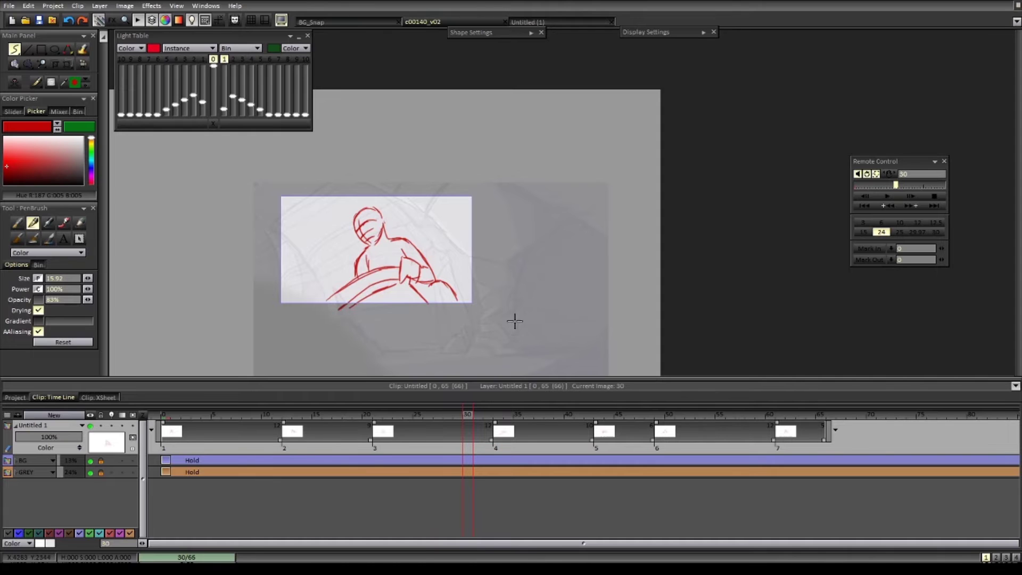
pyautogui.moveTo(504, 297)
pyautogui.mouseDown()
pyautogui.moveTo(488, 321)
pyautogui.moveTo(508, 316)
pyautogui.mouseUp()
pyautogui.hotkey('ctrl', 'z')
# - Close the open end of the curved shape in the frame 21 pose and erase its overshooting lines
pyautogui.scroll(-2, 504, 324)
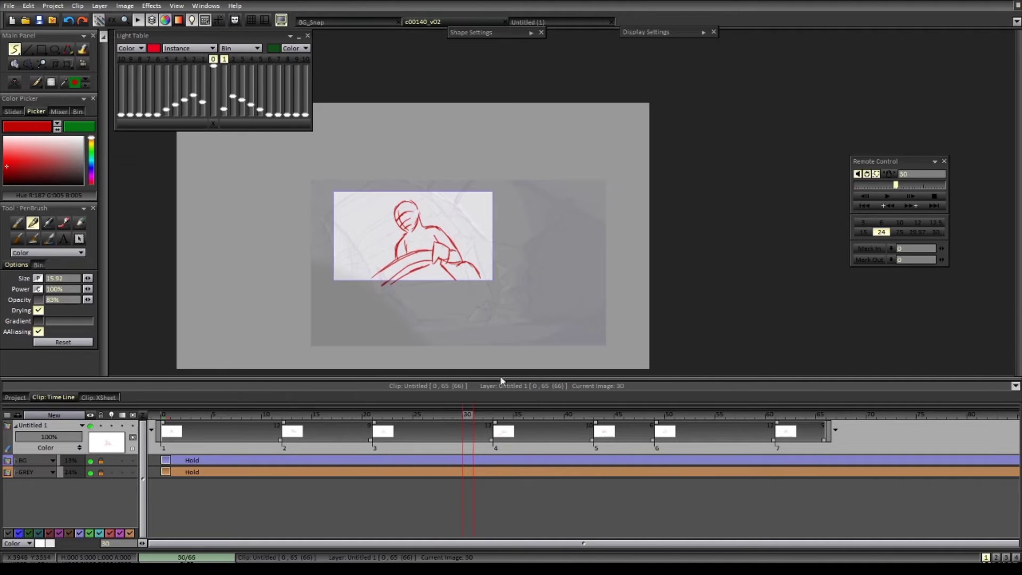
pyautogui.moveTo(459, 416)
pyautogui.mouseDown()
pyautogui.moveTo(362, 422)
pyautogui.moveTo(640, 441)
pyautogui.moveTo(266, 423)
pyautogui.moveTo(382, 436)
pyautogui.moveTo(832, 429)
pyautogui.moveTo(496, 433)
pyautogui.moveTo(256, 451)
pyautogui.moveTo(544, 467)
pyautogui.moveTo(802, 455)
pyautogui.moveTo(443, 449)
pyautogui.moveTo(169, 475)
pyautogui.moveTo(418, 472)
pyautogui.moveTo(378, 471)
pyautogui.mouseUp()
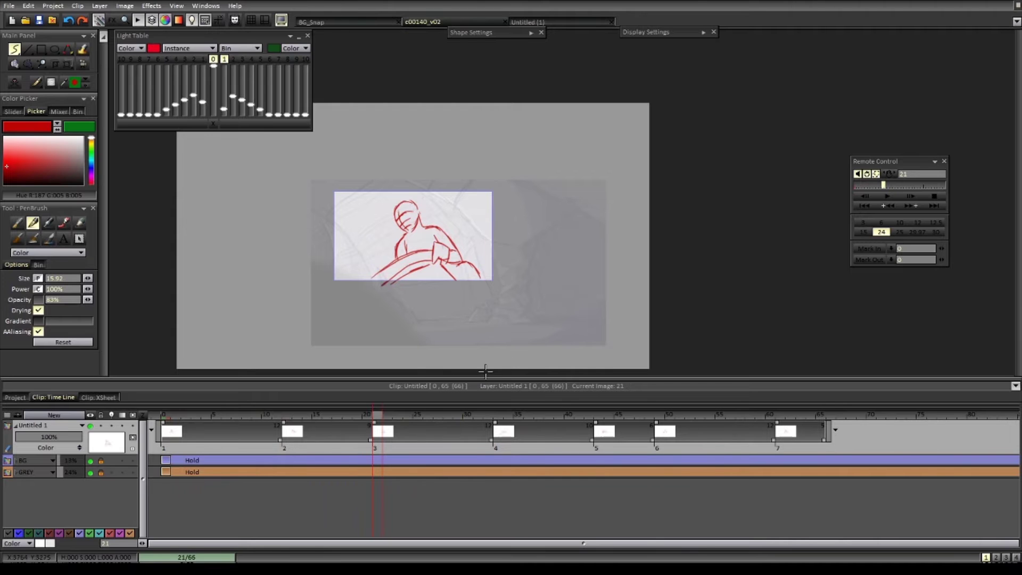
pyautogui.scroll(3, 452, 323)
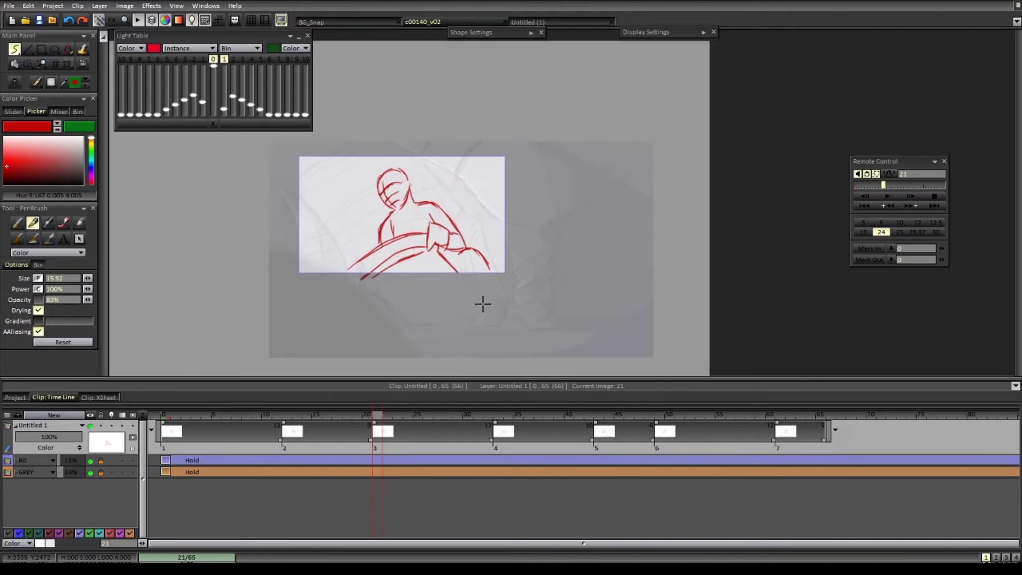
pyautogui.press('e')
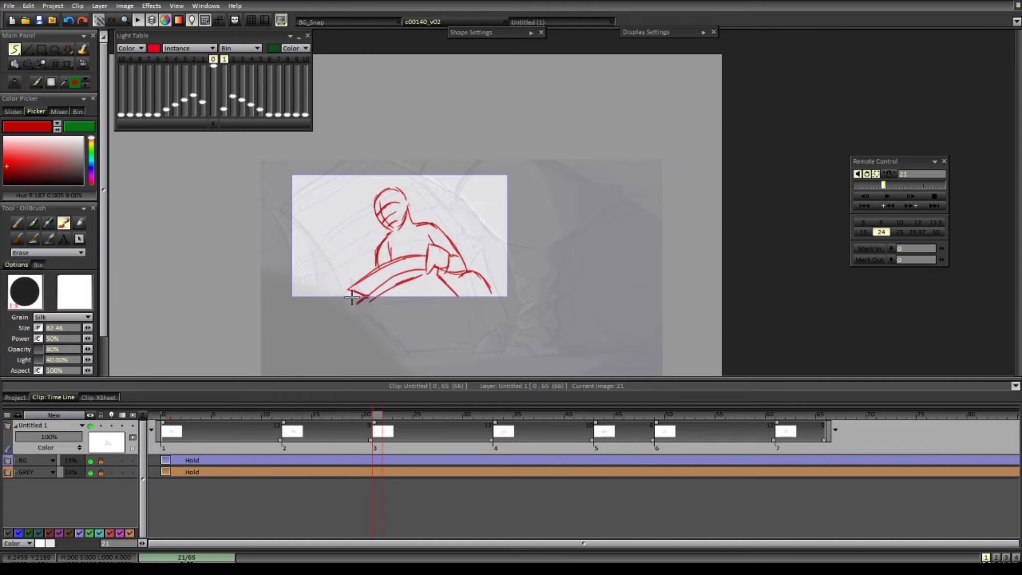
pyautogui.press('e')
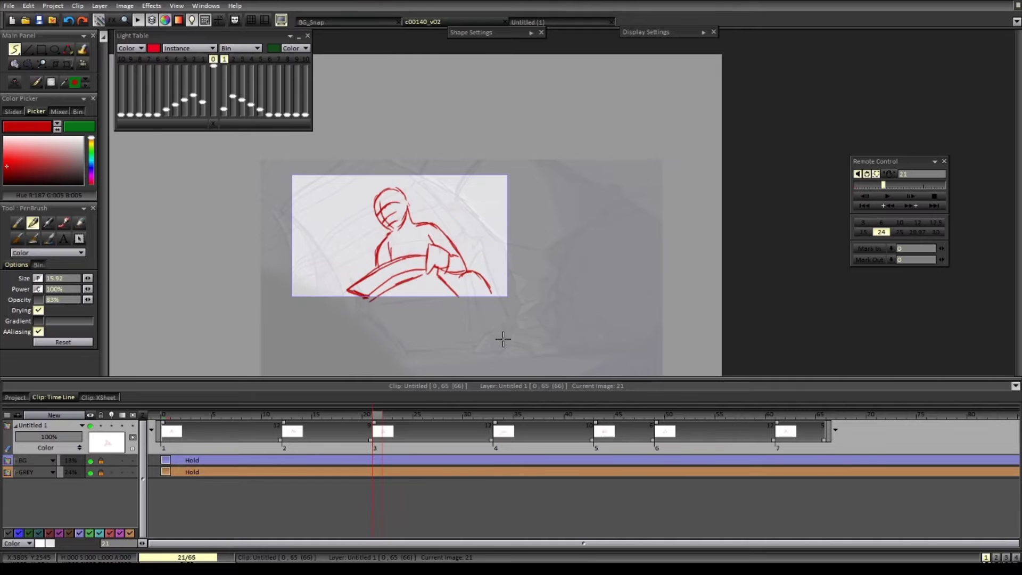
# - Add a bookmark at frame 41 on the timeline
pyautogui.scroll(-2, 501, 337)
pyautogui.scroll(1, 515, 330)
pyautogui.moveTo(515, 330); pyautogui.dragTo(501, 345)
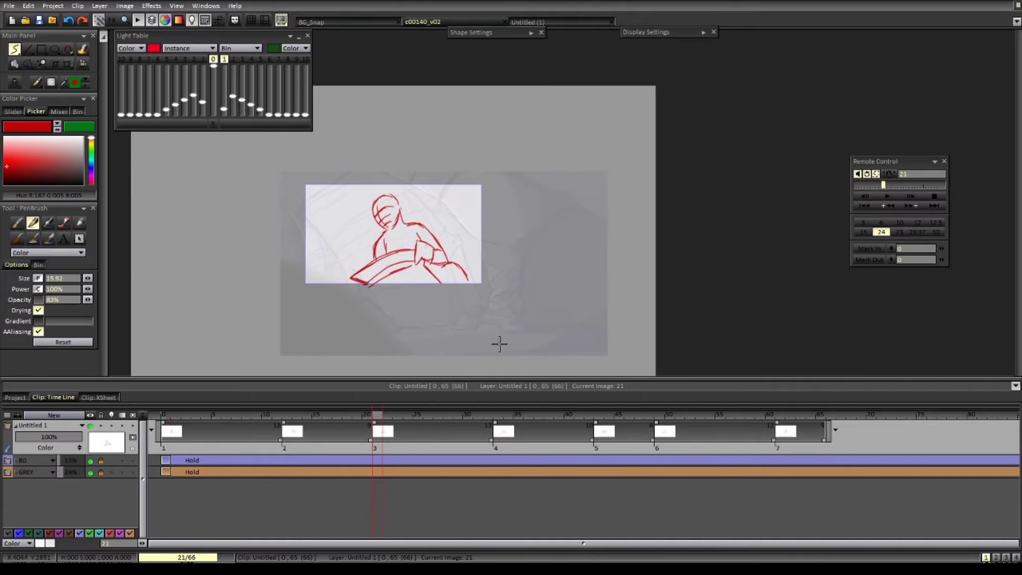
pyautogui.press('Left')
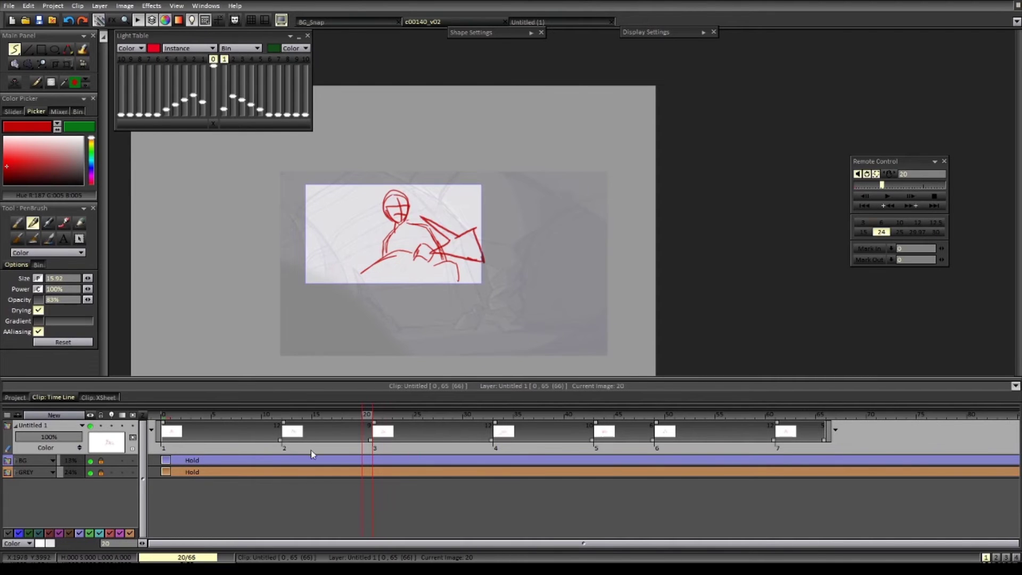
pyautogui.press('Right')
pyautogui.click(580, 416)
pyautogui.rightClick(583, 421)
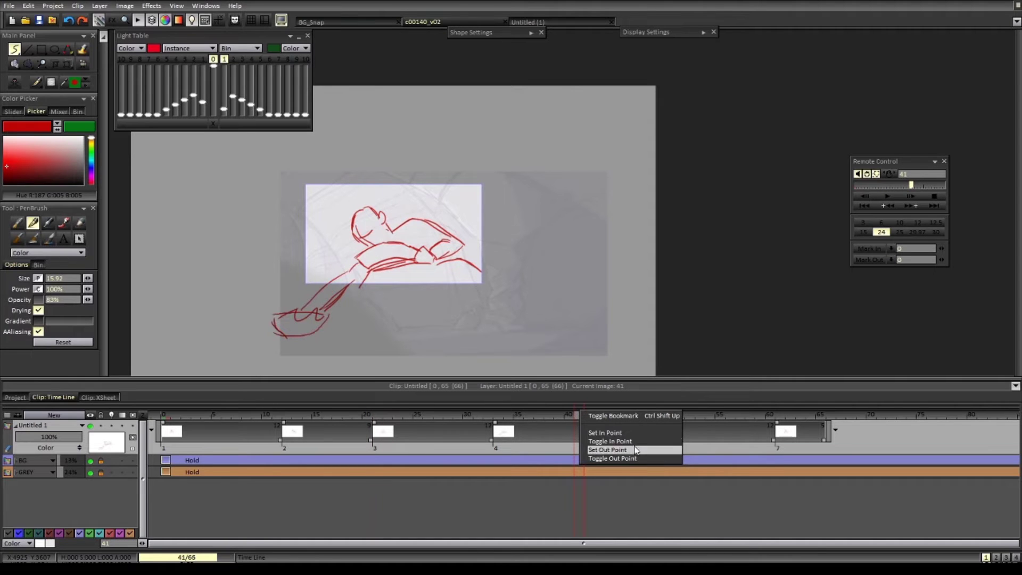
pyautogui.click(612, 416)
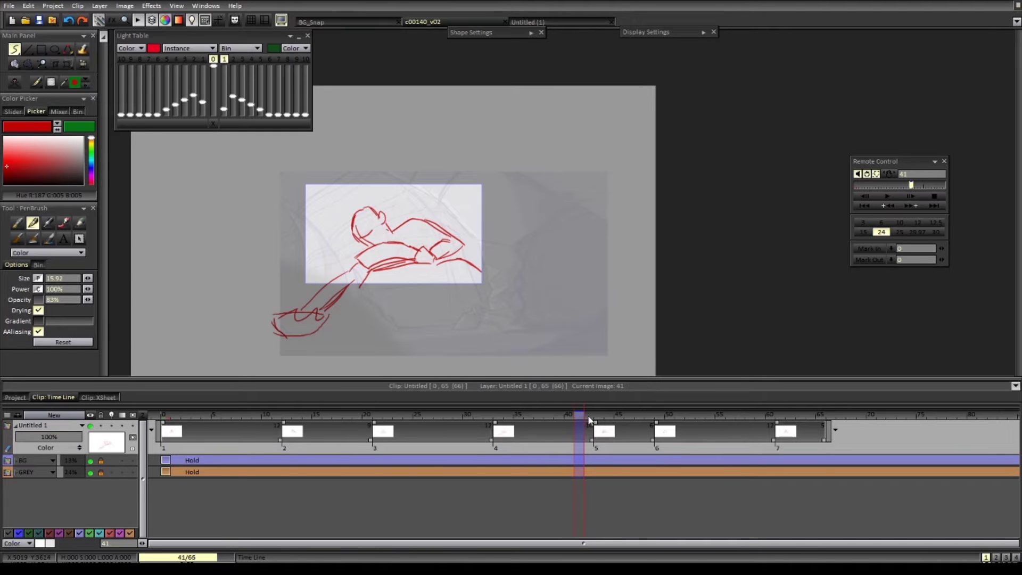
# - Scrub through the poses on both sides of the bookmark to review the timing
pyautogui.moveTo(590, 421)
pyautogui.mouseDown()
pyautogui.moveTo(833, 422)
pyautogui.moveTo(591, 424)
pyautogui.moveTo(629, 424)
pyautogui.mouseUp()
pyautogui.moveTo(701, 439)
pyautogui.mouseDown()
pyautogui.moveTo(734, 438)
pyautogui.moveTo(595, 406)
pyautogui.moveTo(564, 420)
pyautogui.moveTo(649, 424)
pyautogui.moveTo(238, 449)
pyautogui.moveTo(527, 466)
pyautogui.moveTo(252, 472)
pyautogui.moveTo(583, 454)
pyautogui.mouseUp()
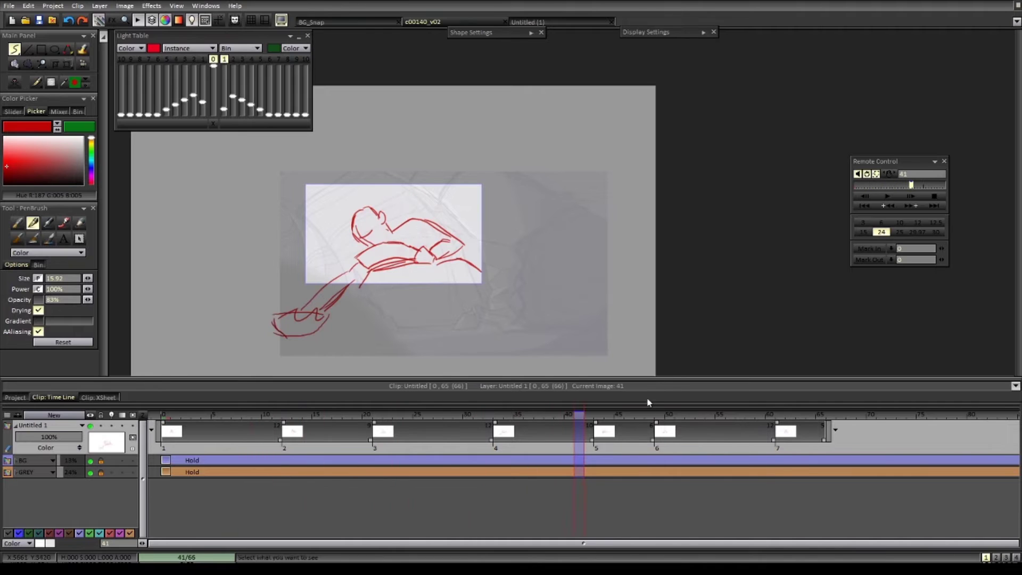
pyautogui.moveTo(601, 414); pyautogui.dragTo(811, 417)
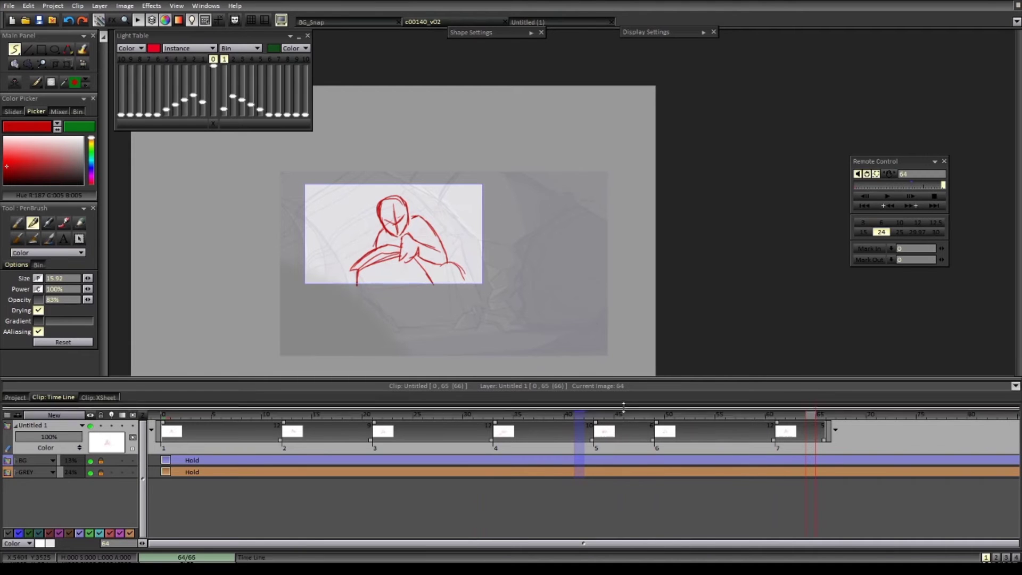
pyautogui.moveTo(594, 419)
pyautogui.mouseDown()
pyautogui.moveTo(471, 417)
pyautogui.moveTo(526, 419)
pyautogui.mouseUp()
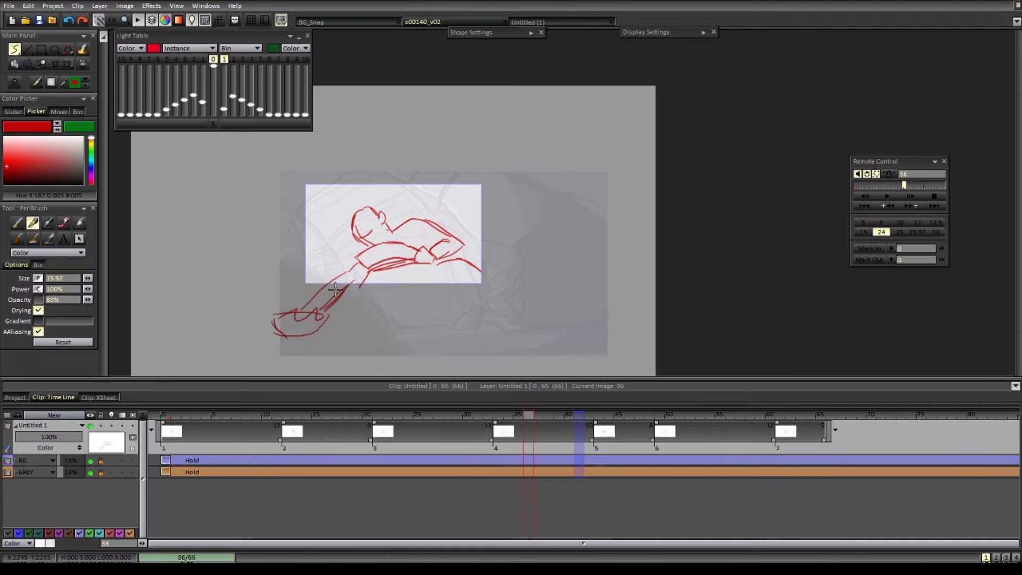
# - Extend the two lower body lines of the frame 33 pose past the bottom edge of the camera frame
pyautogui.scroll(-2, 395, 323)
pyautogui.moveTo(367, 366); pyautogui.dragTo(360, 345)
pyautogui.hotkey('shift', 'Left')
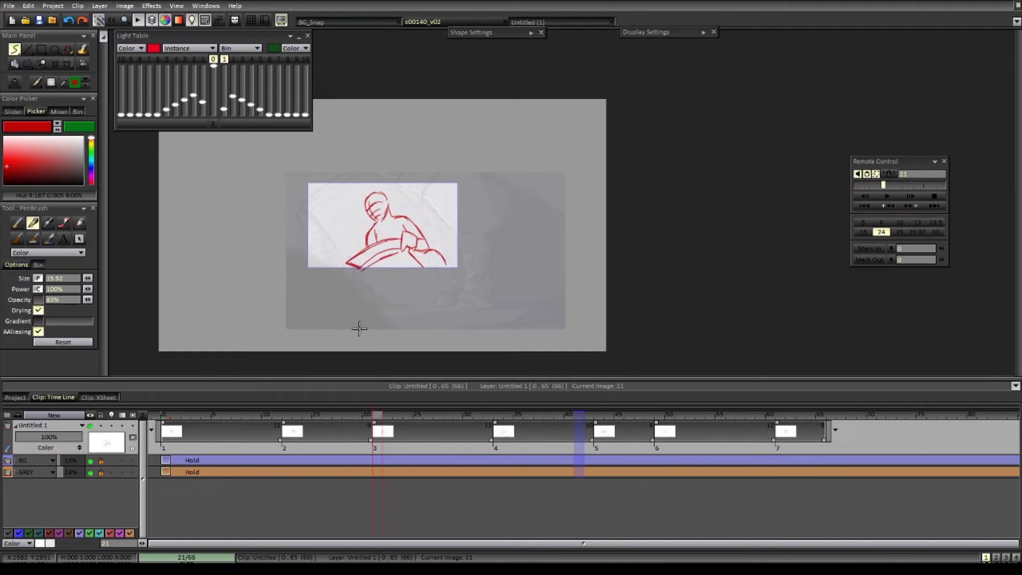
pyautogui.hotkey('shift', 'Right')
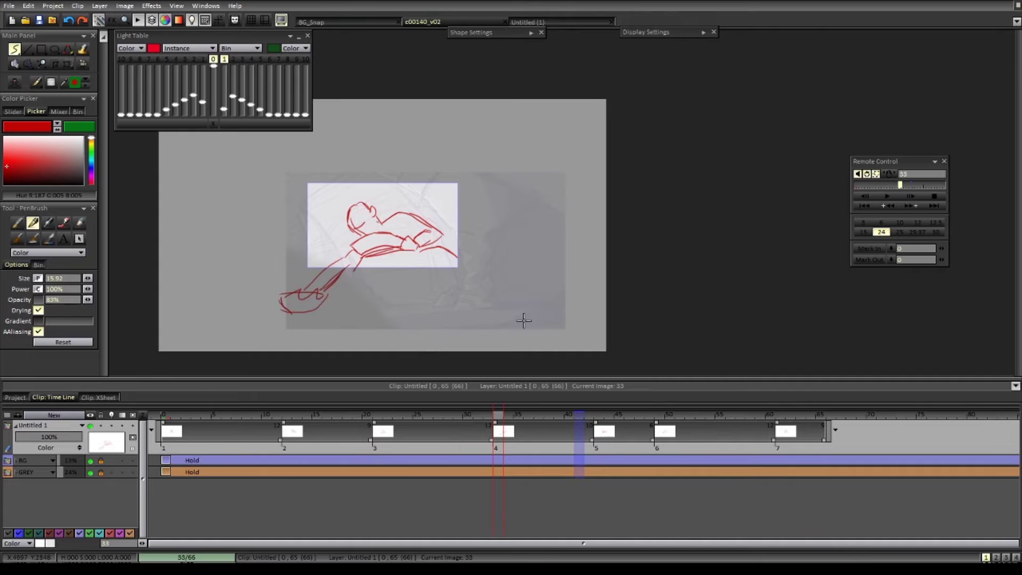
pyautogui.moveTo(458, 256); pyautogui.dragTo(472, 271)
pyautogui.moveTo(360, 264); pyautogui.dragTo(348, 288)
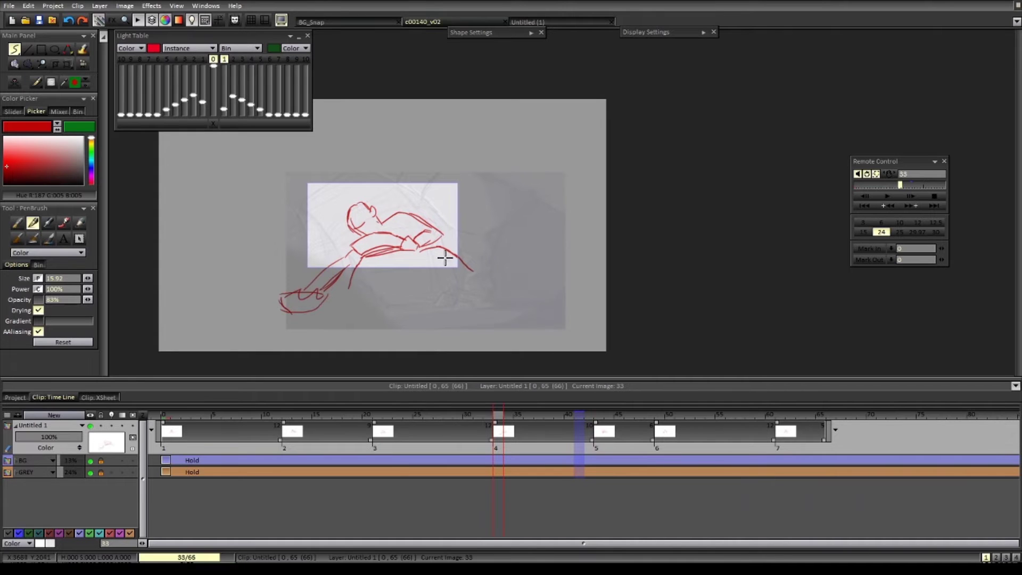
pyautogui.moveTo(464, 186)
pyautogui.mouseDown()
pyautogui.moveTo(465, 273)
pyautogui.moveTo(308, 278)
pyautogui.moveTo(298, 176)
pyautogui.mouseUp()
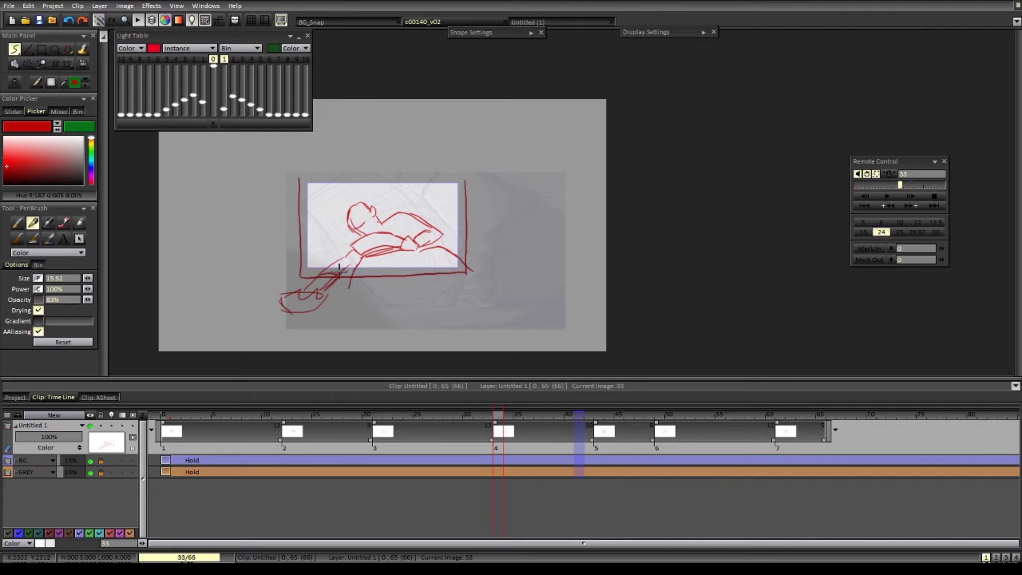
pyautogui.hotkey('ctrl', 'z')
pyautogui.hotkey('ctrl', 'z')
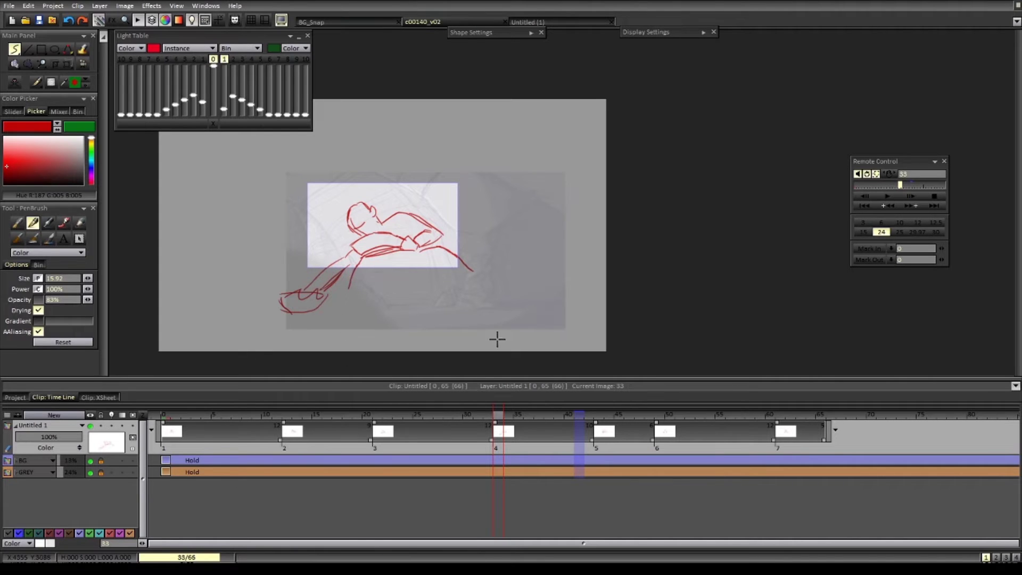
# - Extend both lower body lines of the frame 21 pose below the camera frame
pyautogui.hotkey('ctrl', 'Left')
pyautogui.hotkey('ctrl', 'Left')
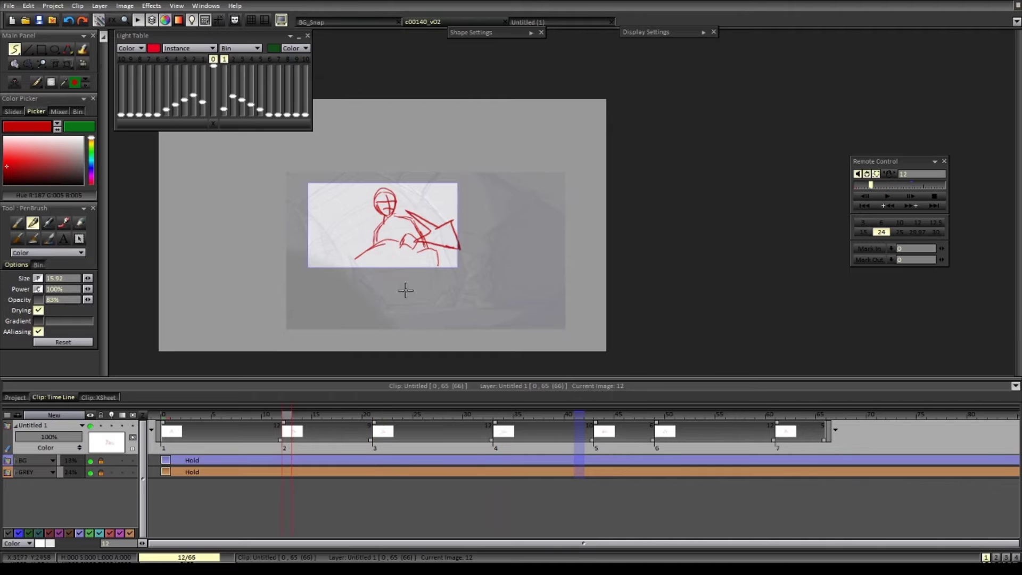
pyautogui.hotkey('ctrl', 'Right')
pyautogui.moveTo(444, 258); pyautogui.dragTo(452, 278)
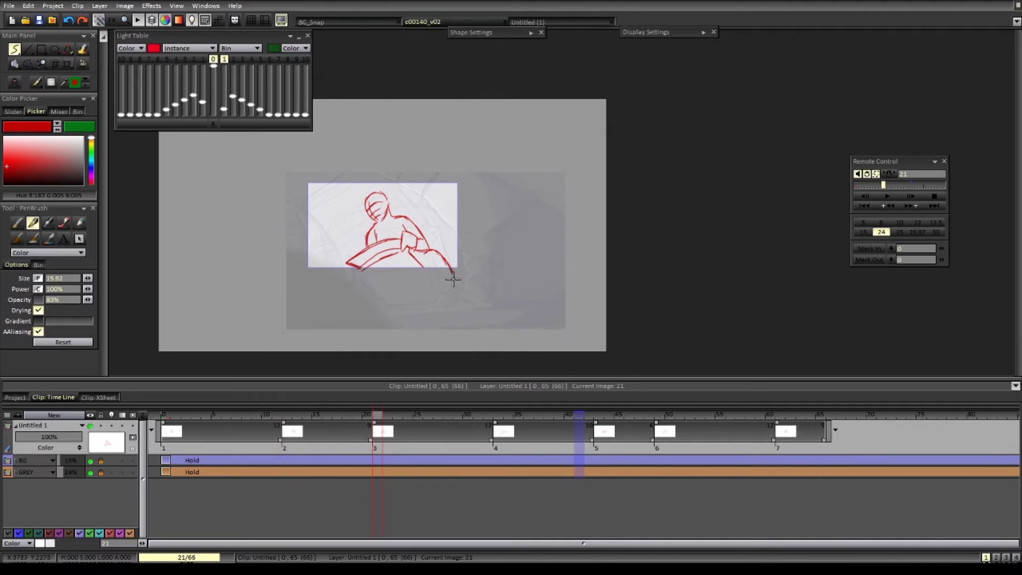
pyautogui.moveTo(364, 270); pyautogui.dragTo(355, 291)
pyautogui.hotkey('ctrl', 'Left')
pyautogui.hotkey('ctrl', 'shift', 'z')
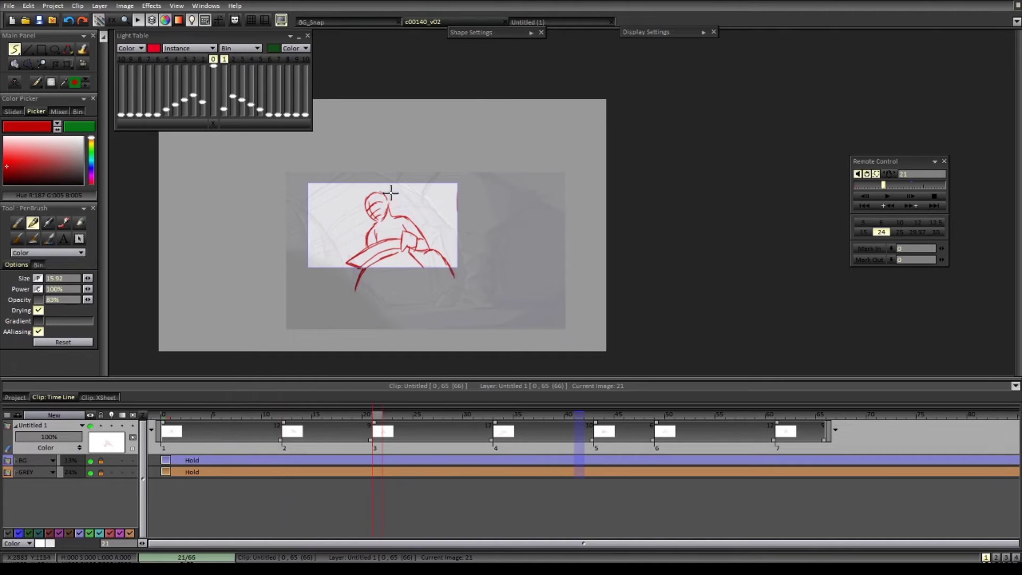
# - Extend the lower body lines of the frame 12 pose on Untitled 1 past the bottom edge of the camera frame
pyautogui.hotkey('ctrl', 'Left')
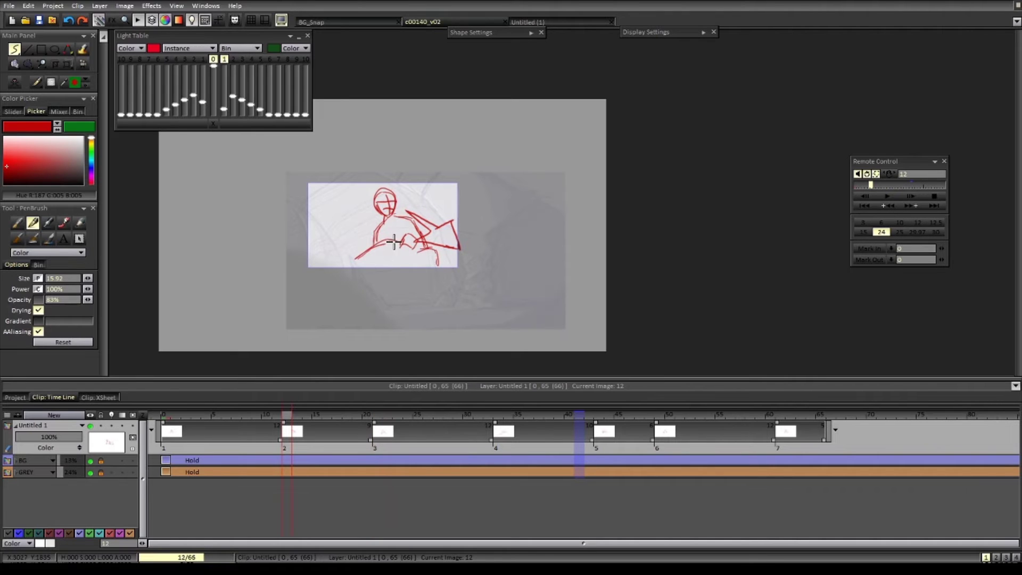
pyautogui.press('Home')
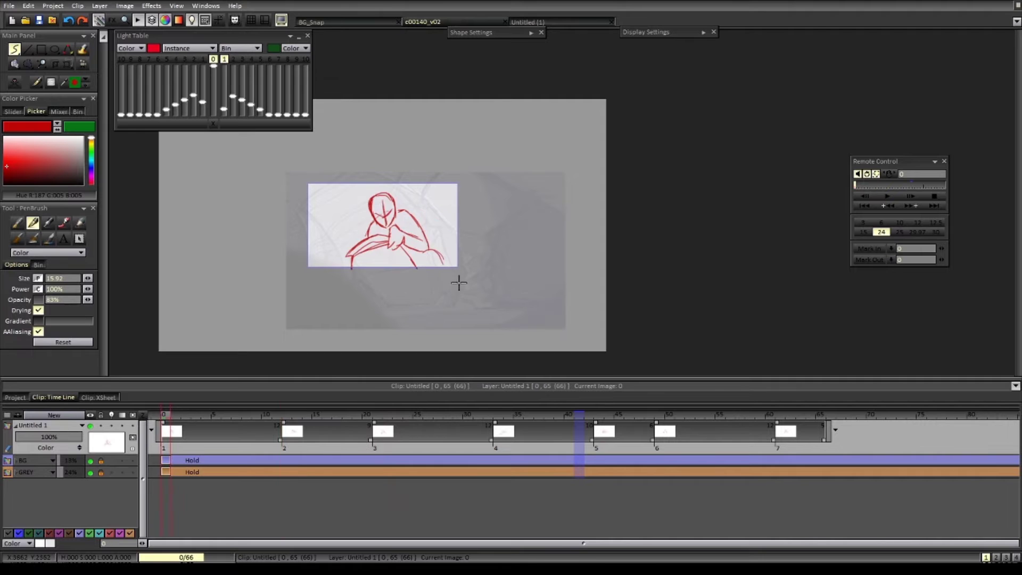
pyautogui.hotkey('ctrl', 'Left')
pyautogui.hotkey('ctrl', 'Right')
pyautogui.hotkey('ctrl', 'Right')
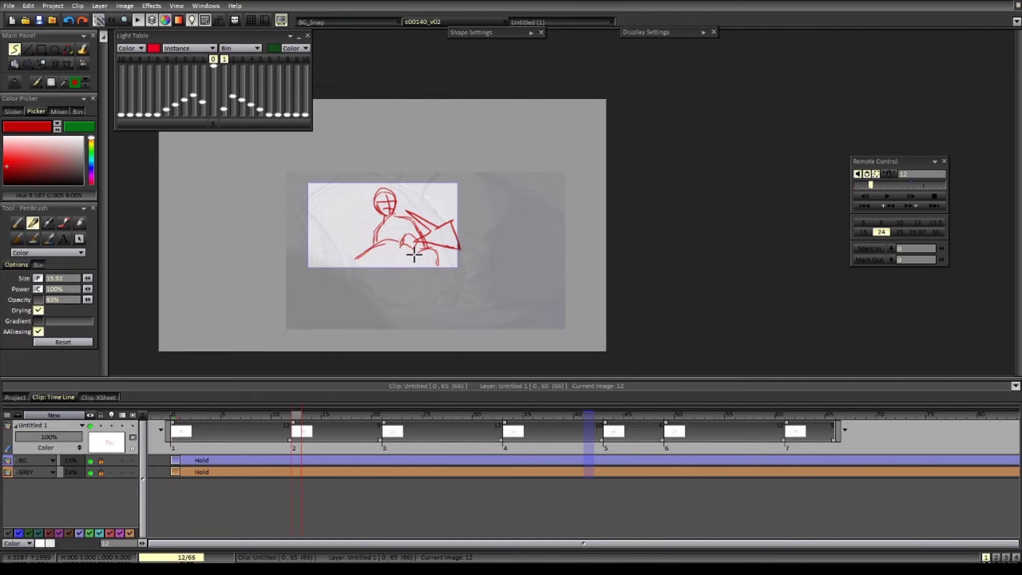
pyautogui.moveTo(368, 252); pyautogui.dragTo(329, 281)
pyautogui.moveTo(438, 266)
pyautogui.mouseDown()
pyautogui.moveTo(413, 272)
pyautogui.moveTo(582, 254)
pyautogui.mouseUp()
pyautogui.moveTo(478, 259); pyautogui.dragTo(486, 269)
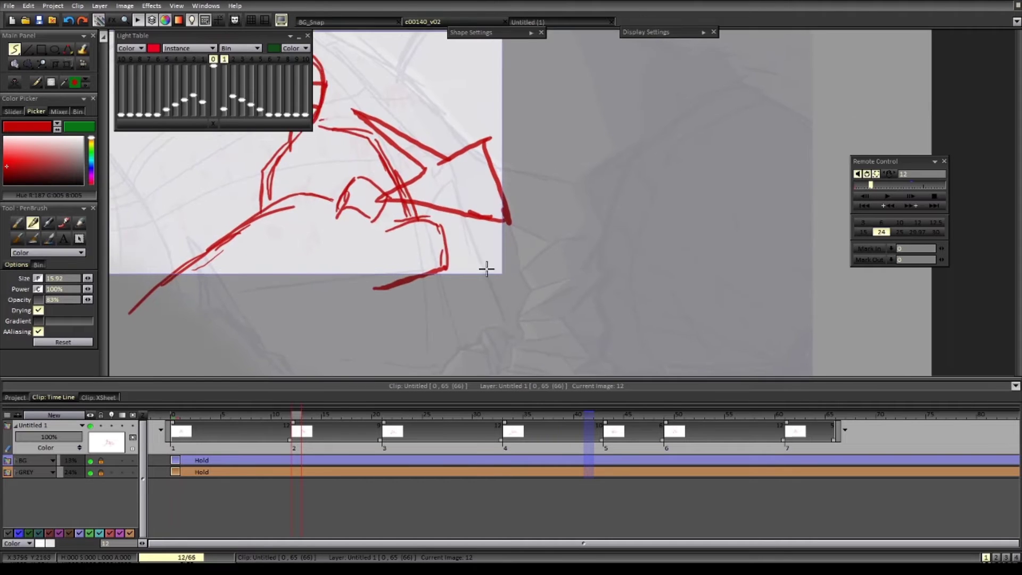
pyautogui.scroll(2, 484, 266)
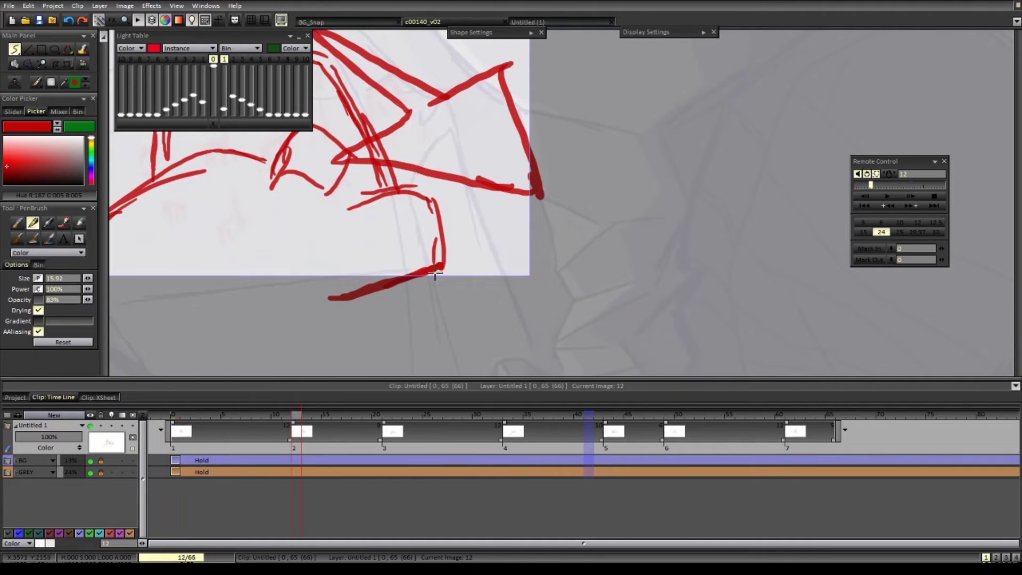
pyautogui.scroll(-6, 425, 308)
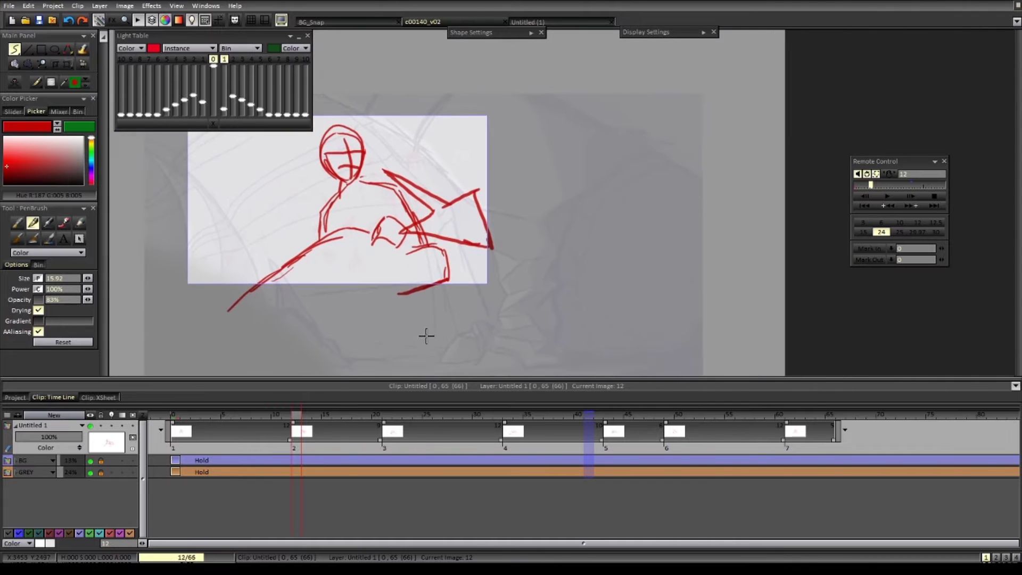
# - Flip between the poses at frames 0, 12 and 21 to compare their extended lines
pyautogui.press('Home')
pyautogui.hotkey('ctrl', 'Right')
pyautogui.hotkey('ctrl', 'Left')
pyautogui.hotkey('ctrl', 'Right')
pyautogui.moveTo(536, 295)
pyautogui.mouseDown()
pyautogui.moveTo(504, 303)
pyautogui.moveTo(535, 328)
pyautogui.mouseUp()
pyautogui.hotkey('ctrl', 'Left')
pyautogui.hotkey('ctrl', 'Right')
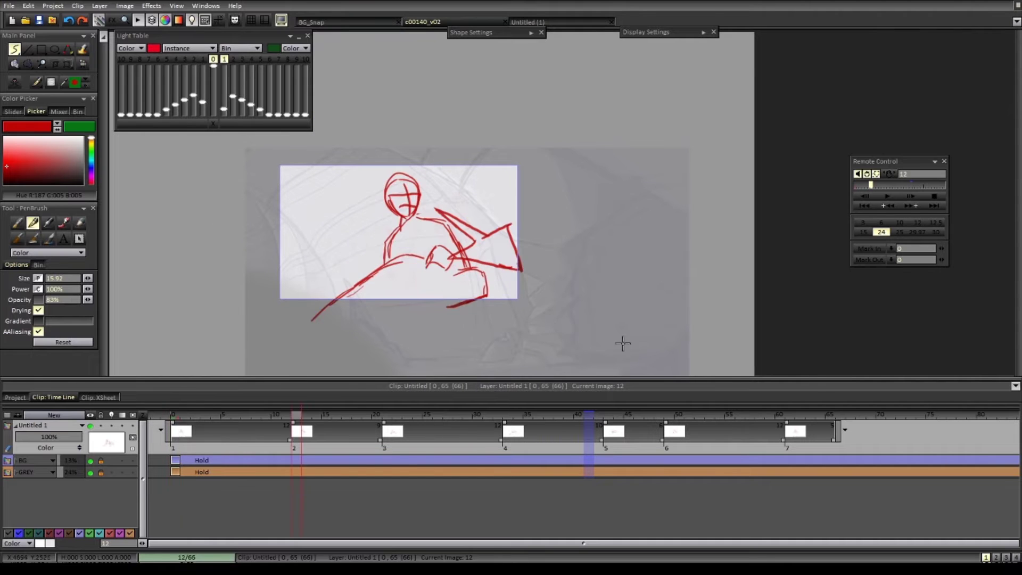
pyautogui.press('pagedown')
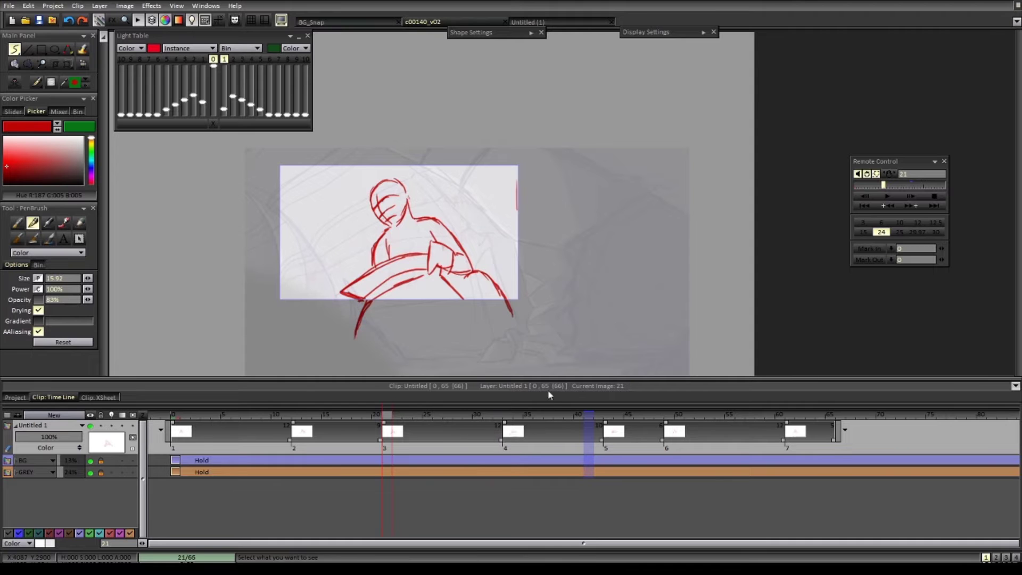
pyautogui.scroll(-2, 512, 451)
pyautogui.scroll(-3, 512, 453)
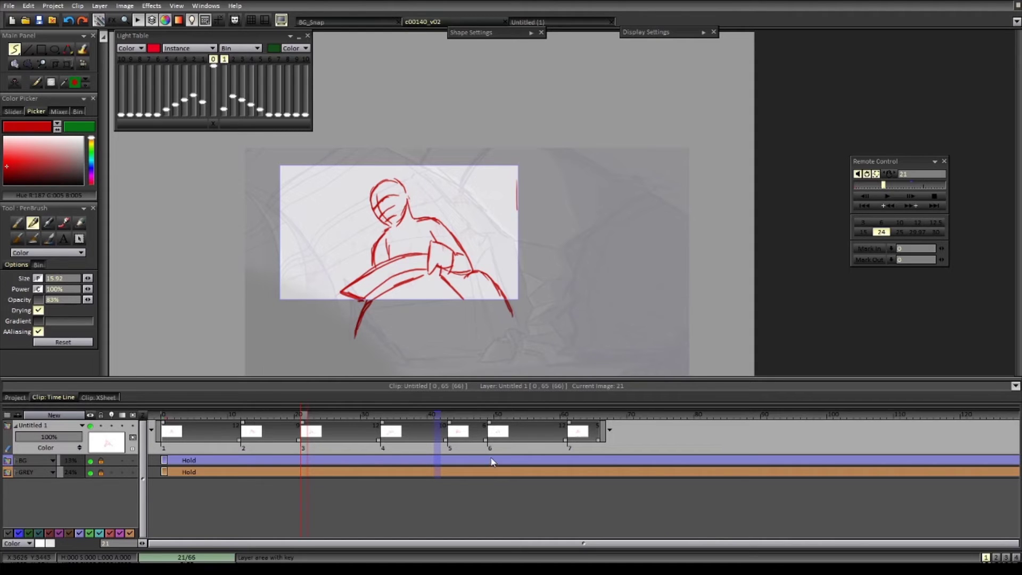
pyautogui.scroll(-1, 482, 452)
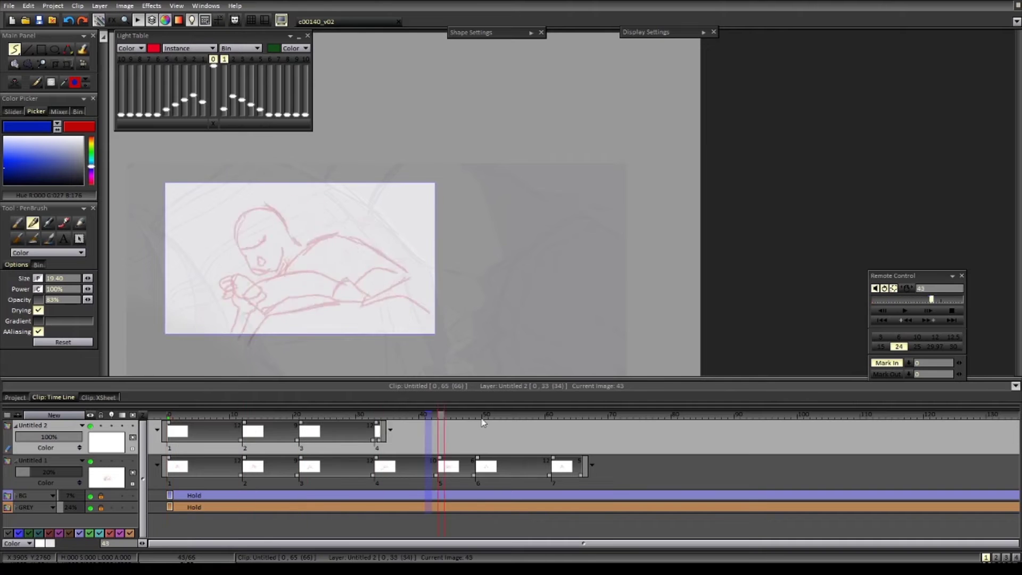
# - Finish matching the blank keys on Untitled 2 to the Untitled 1 timing, and play back the clip
pyautogui.moveTo(460, 341); pyautogui.dragTo(496, 332)
pyautogui.moveTo(394, 312); pyautogui.dragTo(423, 331)
pyautogui.press('Home')
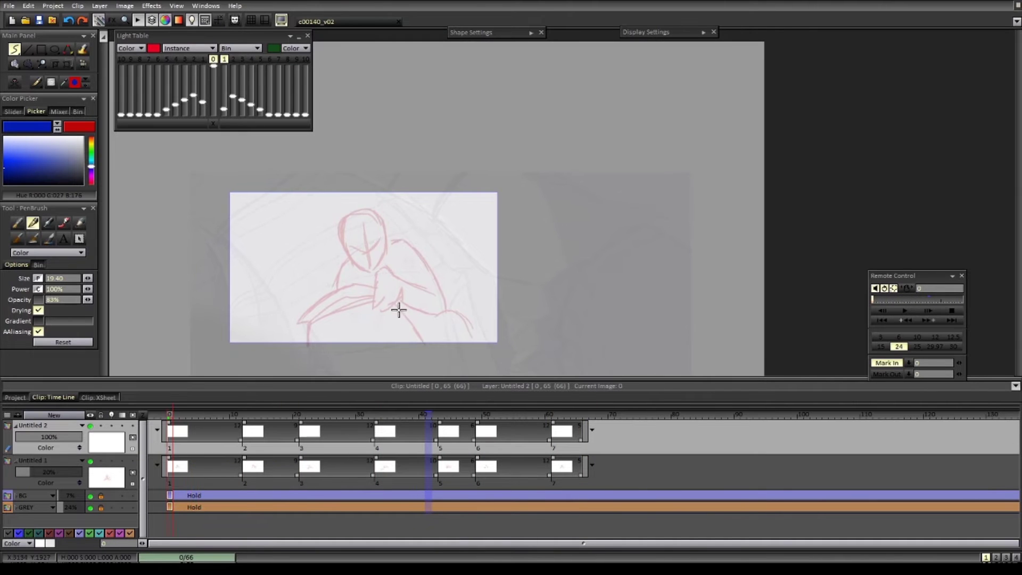
pyautogui.moveTo(389, 288)
pyautogui.mouseDown()
pyautogui.moveTo(418, 279)
pyautogui.moveTo(424, 264)
pyautogui.mouseUp()
pyautogui.hotkey('ctrl', 'z')
pyautogui.press('Return')
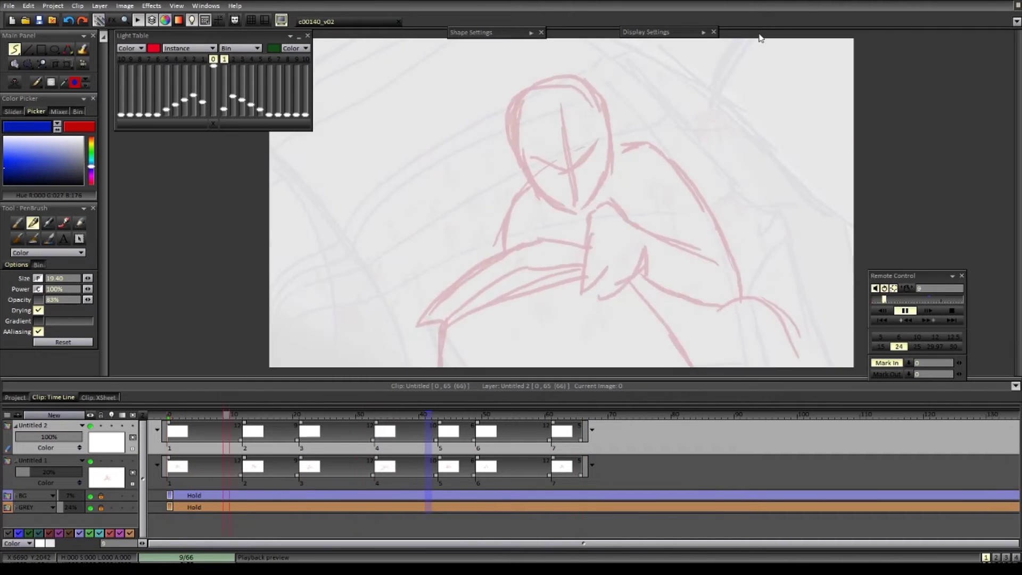
pyautogui.press('Return')
# - Try a blue drawing of the frame 0 pose on Untitled 2, with hair, folded arms and legs over the red rough
pyautogui.moveTo(343, 211); pyautogui.dragTo(371, 260)
pyautogui.moveTo(391, 229); pyautogui.dragTo(373, 260)
pyautogui.moveTo(349, 211); pyautogui.dragTo(370, 201)
pyautogui.moveTo(371, 202); pyautogui.dragTo(391, 229)
pyautogui.moveTo(343, 212)
pyautogui.mouseDown()
pyautogui.moveTo(339, 196)
pyautogui.moveTo(345, 246)
pyautogui.mouseUp()
pyautogui.moveTo(384, 214); pyautogui.dragTo(392, 228)
pyautogui.moveTo(341, 198)
pyautogui.mouseDown()
pyautogui.moveTo(336, 274)
pyautogui.moveTo(296, 324)
pyautogui.mouseUp()
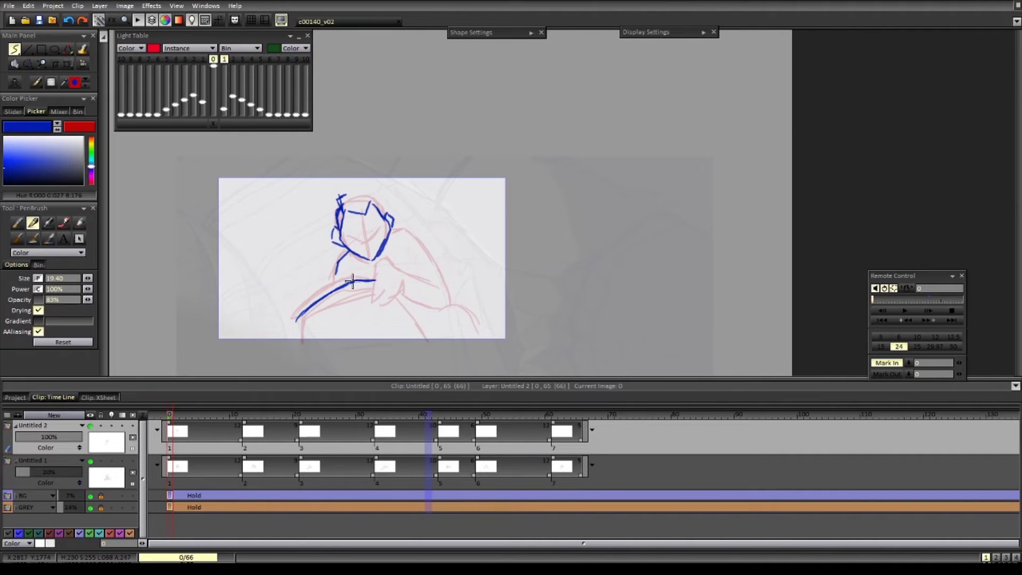
pyautogui.moveTo(372, 292); pyautogui.dragTo(301, 341)
pyautogui.moveTo(397, 297); pyautogui.dragTo(437, 345)
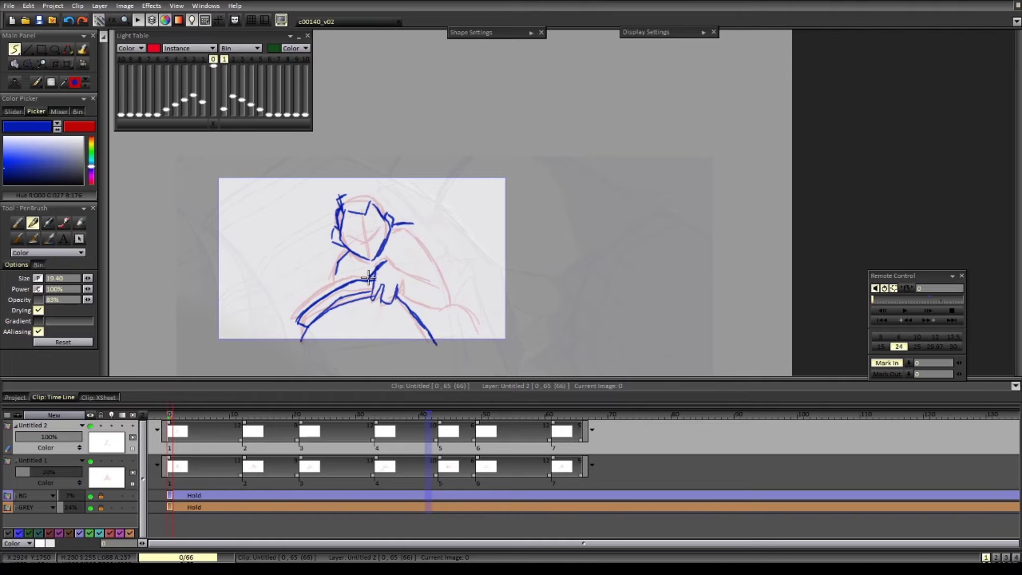
pyautogui.moveTo(409, 245); pyautogui.dragTo(419, 270)
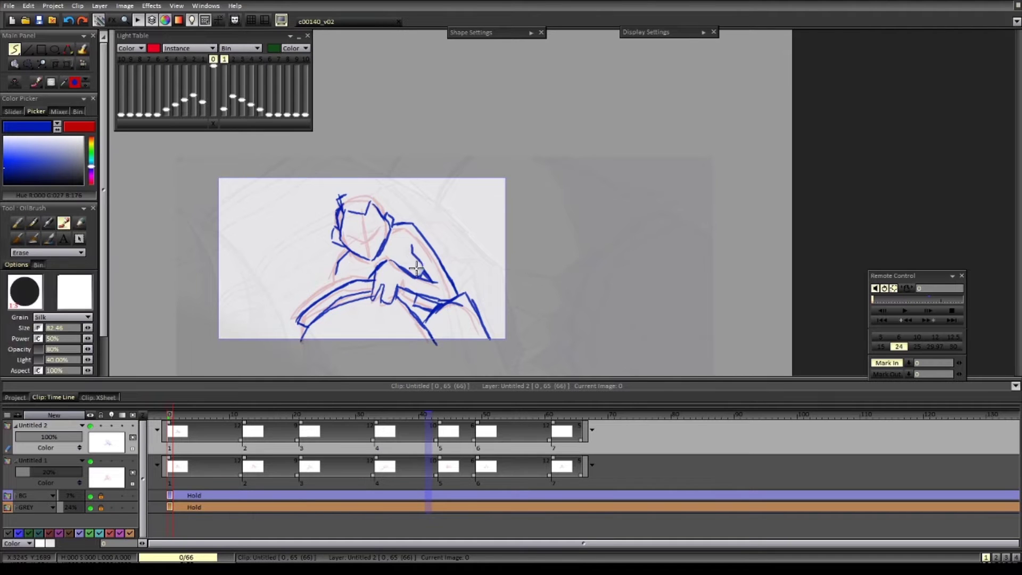
pyautogui.moveTo(342, 201)
pyautogui.mouseDown()
pyautogui.moveTo(368, 188)
pyautogui.moveTo(376, 205)
pyautogui.mouseUp()
# - Turn on the light table for Untitled 2 with only the previous drawing shown, and compare frames 0 and 12
pyautogui.press('Right')
pyautogui.press('l')
pyautogui.click(224, 59)
pyautogui.click(204, 60)
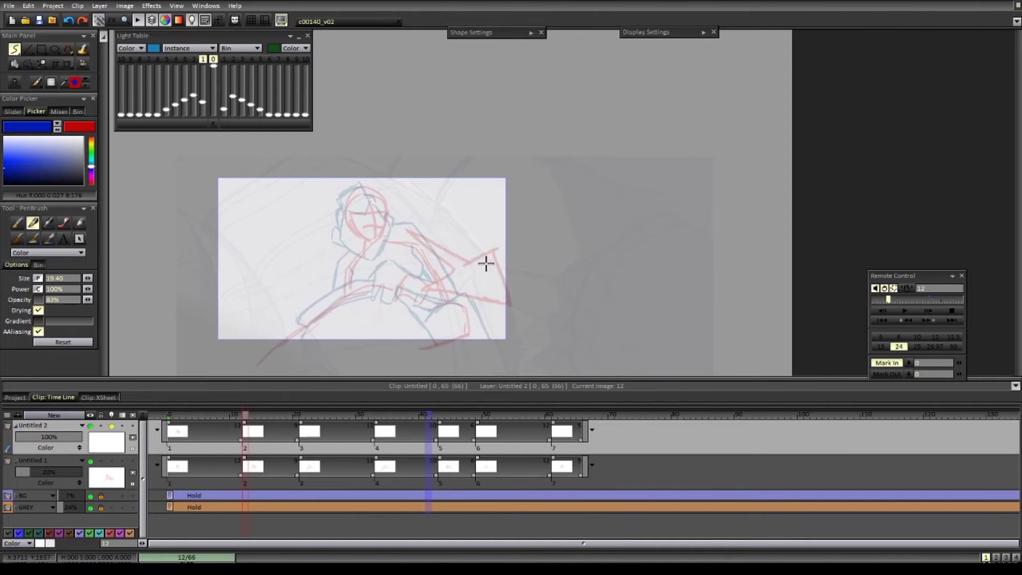
pyautogui.press('Left')
pyautogui.press('Right')
pyautogui.press('Left')
pyautogui.press('Right')
pyautogui.press('Left')
pyautogui.press('Right')
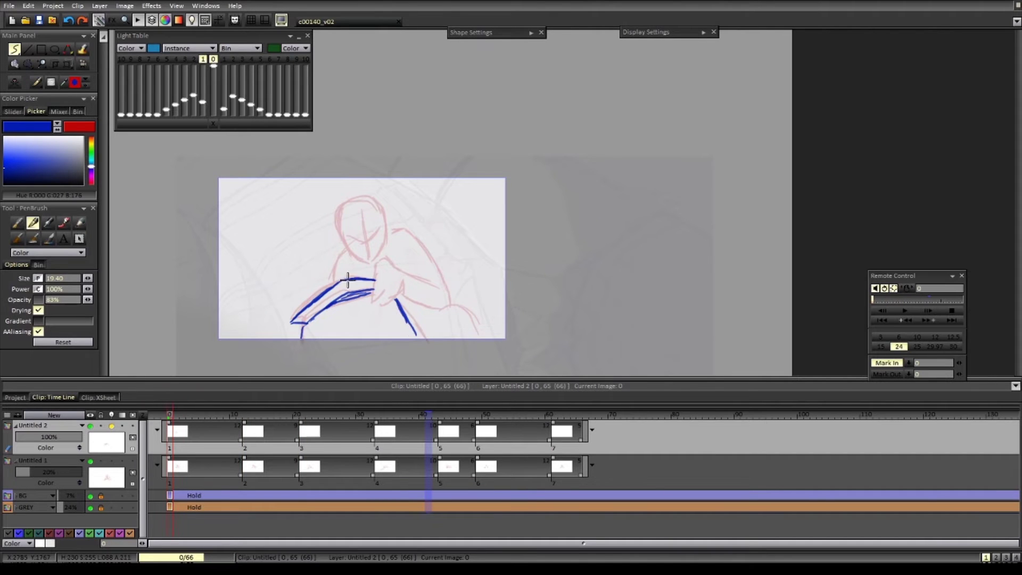
# - Redraw the frame 0 pose on Untitled 2 in blue, with a simplified head, face guidelines, shoulder and folded arms
pyautogui.moveTo(347, 279); pyautogui.dragTo(333, 284)
pyautogui.press('e')
pyautogui.press('b')
pyautogui.moveTo(355, 199); pyautogui.dragTo(363, 258)
pyautogui.moveTo(368, 199); pyautogui.dragTo(373, 262)
pyautogui.moveTo(362, 212); pyautogui.dragTo(368, 249)
pyautogui.moveTo(349, 236); pyautogui.dragTo(356, 241)
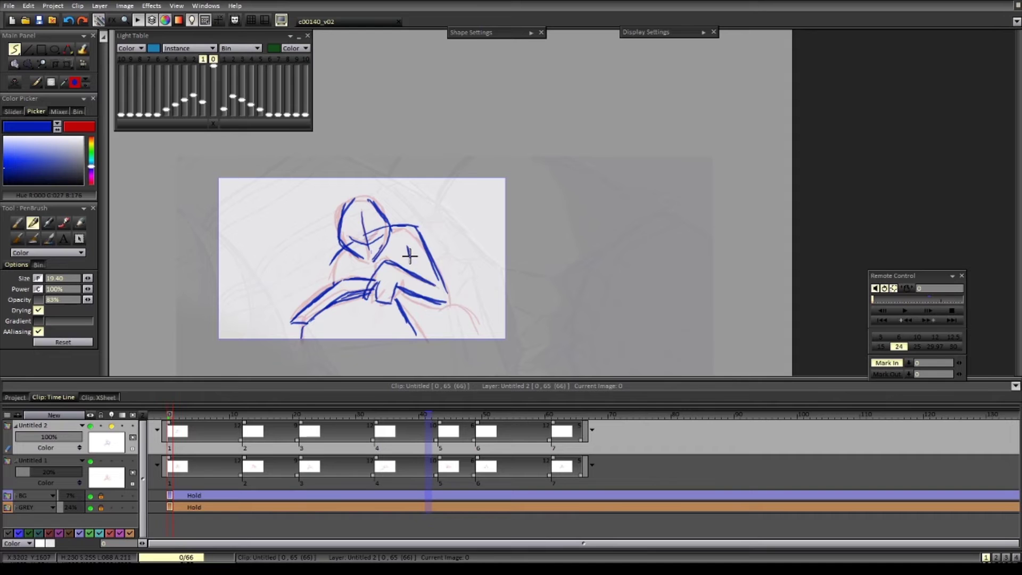
# - Draw the head, neck and shoulders of the frame 12 pose in blue on Untitled 2, flipping against frame 0
pyautogui.press('Right')
pyautogui.moveTo(367, 184); pyautogui.dragTo(343, 208)
pyautogui.moveTo(371, 185); pyautogui.dragTo(375, 238)
pyautogui.press('Left')
pyautogui.press('Right')
pyautogui.moveTo(375, 190)
pyautogui.mouseDown()
pyautogui.moveTo(379, 235)
pyautogui.moveTo(363, 250)
pyautogui.mouseUp()
pyautogui.press('Left')
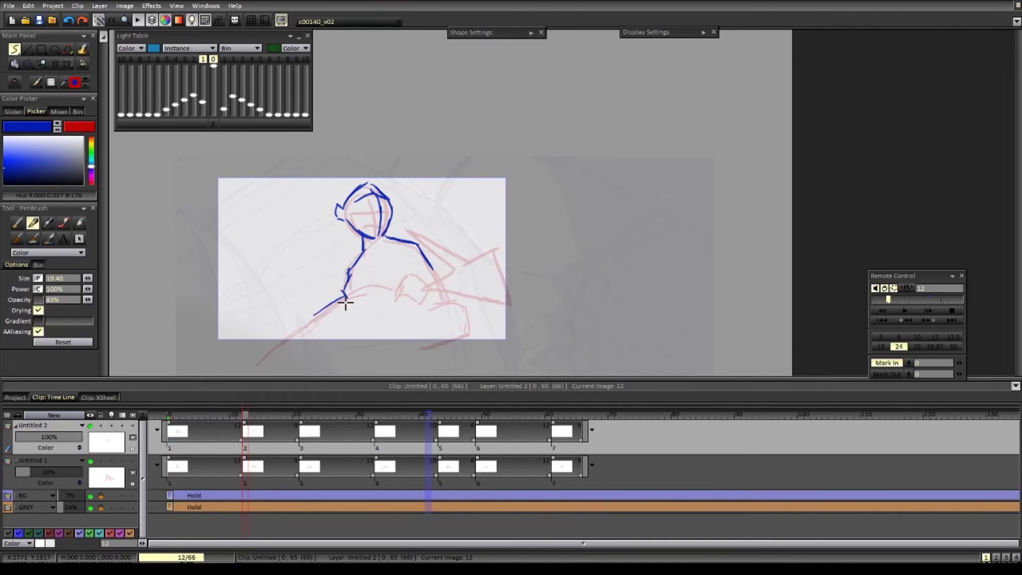
pyautogui.hotkey('ctrl', 'z')
pyautogui.press('l')
# - Draw the forearms, hand, outer arm and legs of the frame 12 pose in blue
pyautogui.moveTo(377, 299)
pyautogui.mouseDown()
pyautogui.moveTo(399, 282)
pyautogui.moveTo(396, 293)
pyautogui.mouseUp()
pyautogui.press('e')
pyautogui.press('b')
pyautogui.moveTo(396, 292); pyautogui.dragTo(410, 312)
pyautogui.moveTo(425, 257); pyautogui.dragTo(451, 290)
pyautogui.moveTo(447, 301)
pyautogui.mouseDown()
pyautogui.moveTo(296, 304)
pyautogui.moveTo(298, 339)
pyautogui.mouseUp()
pyautogui.press('Left')
pyautogui.press('Right')
pyautogui.moveTo(406, 311); pyautogui.dragTo(417, 343)
pyautogui.moveTo(460, 301); pyautogui.dragTo(485, 348)
# - Draw the head, near arm and shoulder line of the frame 21 pose in blue over the red rough
pyautogui.press('Right')
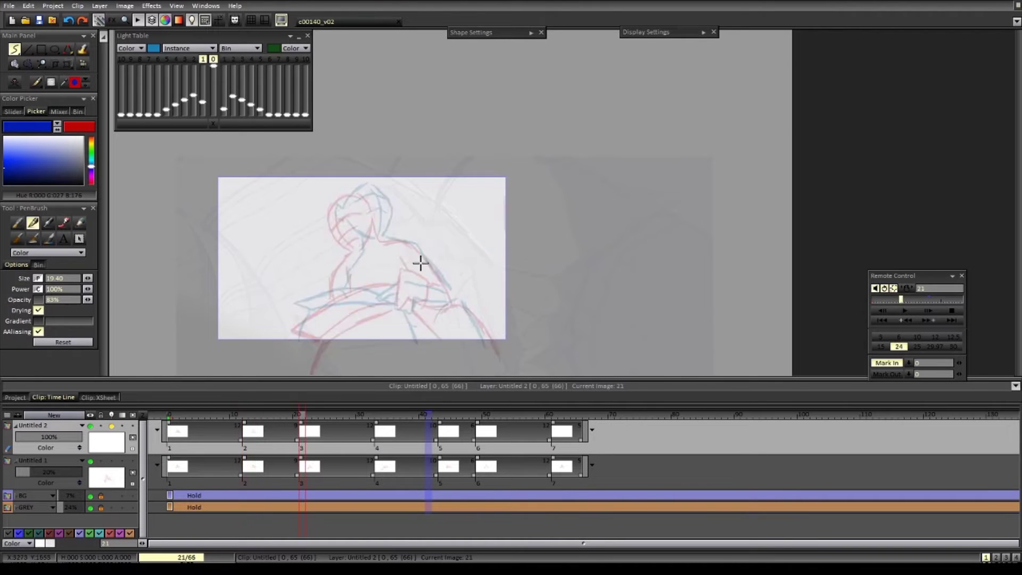
pyautogui.press('Left')
pyautogui.moveTo(420, 262)
pyautogui.mouseDown()
pyautogui.moveTo(420, 278)
pyautogui.moveTo(354, 310)
pyautogui.moveTo(391, 306)
pyautogui.moveTo(327, 325)
pyautogui.mouseUp()
pyautogui.press('Right')
pyautogui.hotkey('ctrl', 'z')
pyautogui.moveTo(332, 235); pyautogui.dragTo(365, 228)
pyautogui.press('e')
pyautogui.moveTo(335, 211)
pyautogui.mouseDown()
pyautogui.moveTo(369, 220)
pyautogui.moveTo(338, 305)
pyautogui.mouseUp()
pyautogui.press('b')
pyautogui.moveTo(370, 237); pyautogui.dragTo(415, 259)
# - Draw the outer arm, legs and resting forearm of the frame 21 pose in blue, comparing it with frame 12
pyautogui.press('e')
pyautogui.moveTo(413, 259); pyautogui.dragTo(491, 356)
pyautogui.press('e')
pyautogui.press('Left')
pyautogui.press('Right')
pyautogui.moveTo(404, 323)
pyautogui.mouseDown()
pyautogui.moveTo(379, 288)
pyautogui.moveTo(396, 330)
pyautogui.mouseUp()
pyautogui.press('e')
pyautogui.moveTo(392, 272)
pyautogui.mouseDown()
pyautogui.moveTo(424, 262)
pyautogui.moveTo(312, 278)
pyautogui.moveTo(303, 333)
pyautogui.mouseUp()
# - Draw the leaning head, shoulders and folded arm with its hand for the frame 33 pose in blue
pyautogui.press('Right')
pyautogui.press('Left')
pyautogui.press('Right')
pyautogui.press('e')
pyautogui.press('e')
pyautogui.moveTo(346, 201)
pyautogui.mouseDown()
pyautogui.moveTo(326, 247)
pyautogui.moveTo(336, 190)
pyautogui.moveTo(360, 211)
pyautogui.moveTo(410, 197)
pyautogui.mouseUp()
pyautogui.press('e')
pyautogui.press('e')
pyautogui.moveTo(393, 270); pyautogui.dragTo(411, 275)
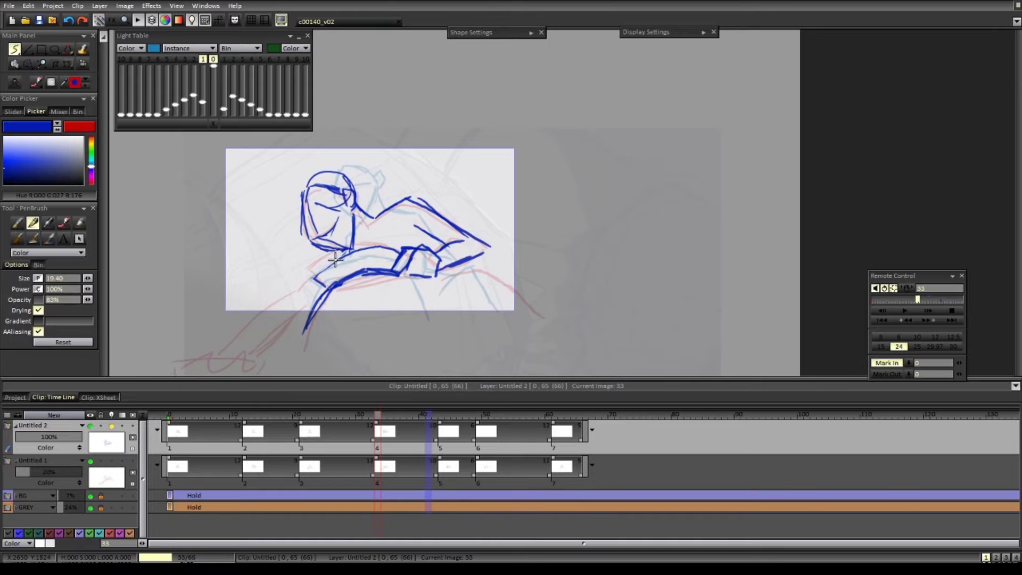
# - Draw the reaching arm and the legs of the frame 33 pose past the bottom edge of the camera frame
pyautogui.moveTo(227, 347); pyautogui.dragTo(355, 291)
pyautogui.scroll(-1, 435, 325)
pyautogui.moveTo(420, 249); pyautogui.dragTo(442, 303)
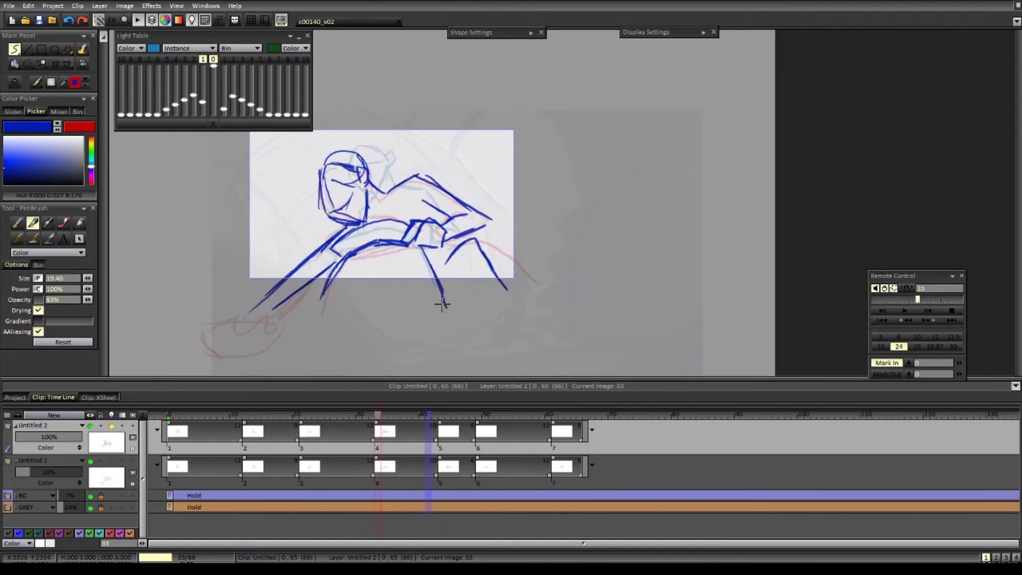
# - Draw the head and raised forearm of the frame 43 pose in blue, flipping against the frame 33 drawing
pyautogui.press('Right')
pyautogui.moveTo(343, 214); pyautogui.dragTo(366, 199)
pyautogui.hotkey('ctrl', 'z')
pyautogui.moveTo(310, 156); pyautogui.dragTo(322, 201)
pyautogui.moveTo(323, 202); pyautogui.dragTo(366, 213)
pyautogui.moveTo(370, 178)
pyautogui.mouseDown()
pyautogui.moveTo(366, 213)
pyautogui.moveTo(399, 222)
pyautogui.mouseUp()
pyautogui.press('Left')
pyautogui.press('e')
pyautogui.press('e')
pyautogui.moveTo(321, 252); pyautogui.dragTo(405, 235)
pyautogui.press('Right')
pyautogui.moveTo(308, 224)
pyautogui.mouseDown()
pyautogui.moveTo(333, 243)
pyautogui.moveTo(290, 288)
pyautogui.mouseUp()
# - Draw the shoulders, bent outer arm, resting forearm and leg of the frame 43 pose in blue
pyautogui.press('Left')
pyautogui.moveTo(328, 255)
pyautogui.mouseDown()
pyautogui.moveTo(304, 294)
pyautogui.moveTo(406, 235)
pyautogui.mouseUp()
pyautogui.press('Right')
pyautogui.moveTo(480, 239); pyautogui.dragTo(500, 278)
pyautogui.moveTo(430, 200); pyautogui.dragTo(453, 222)
pyautogui.press('Left')
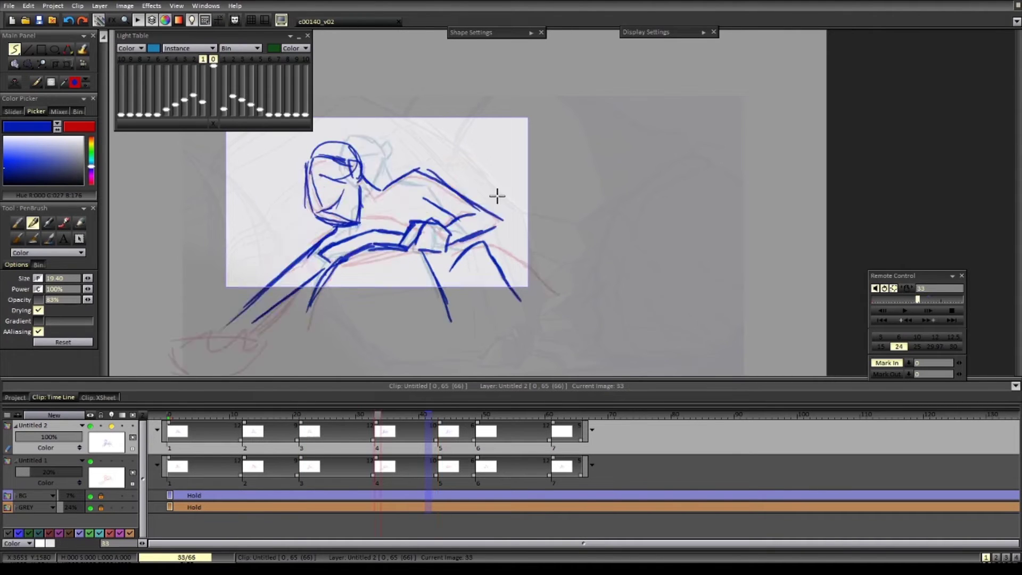
pyautogui.press('Right')
pyautogui.moveTo(371, 173); pyautogui.dragTo(432, 181)
pyautogui.moveTo(432, 181); pyautogui.dragTo(496, 237)
pyautogui.moveTo(441, 230); pyautogui.dragTo(469, 226)
pyautogui.moveTo(448, 246); pyautogui.dragTo(469, 246)
pyautogui.moveTo(338, 264); pyautogui.dragTo(401, 249)
# - Flip through the remaining keys up to frame 61 and play back the blue poses to check the motion
pyautogui.press('Left')
pyautogui.press('Right')
pyautogui.scroll(-1, 438, 306)
pyautogui.press('Right')
pyautogui.press('Right')
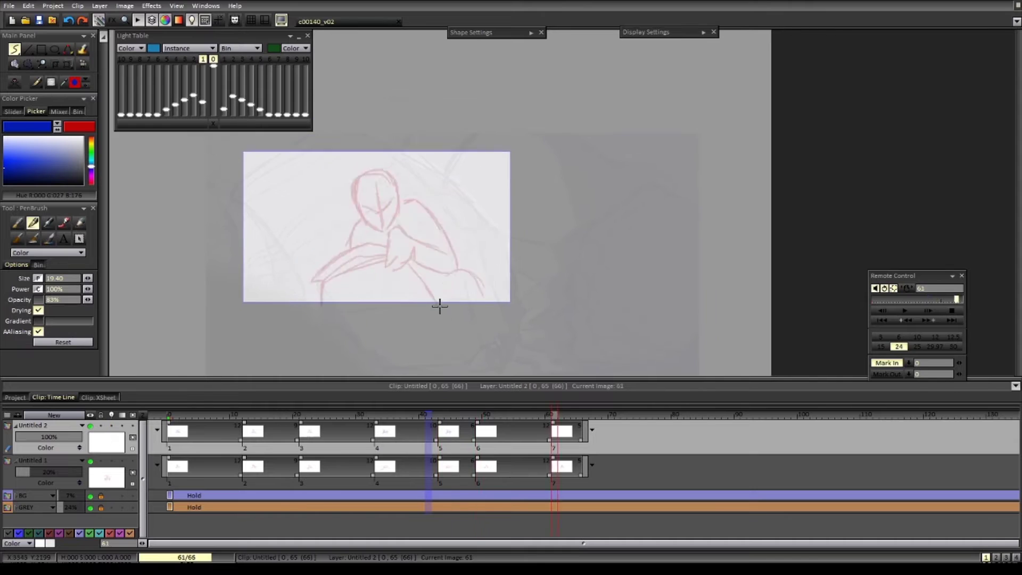
pyautogui.press('Left')
pyautogui.press('Left')
pyautogui.press('Return')
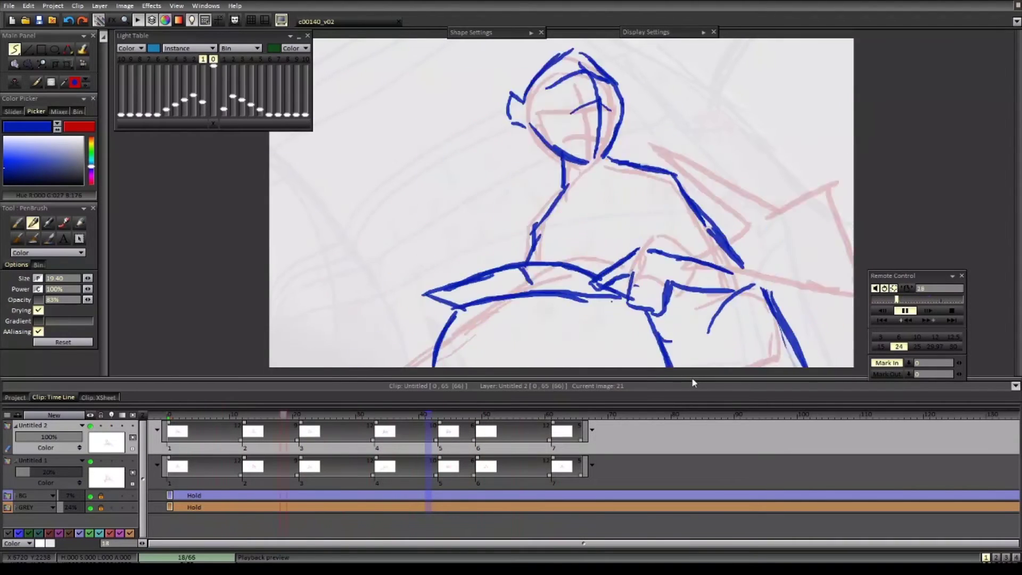
pyautogui.press('Return')
# - Draw the resting forearm with its hand and start the raised hand of the frame 49 pose in blue
pyautogui.press('Right')
pyautogui.scroll(1, 432, 266)
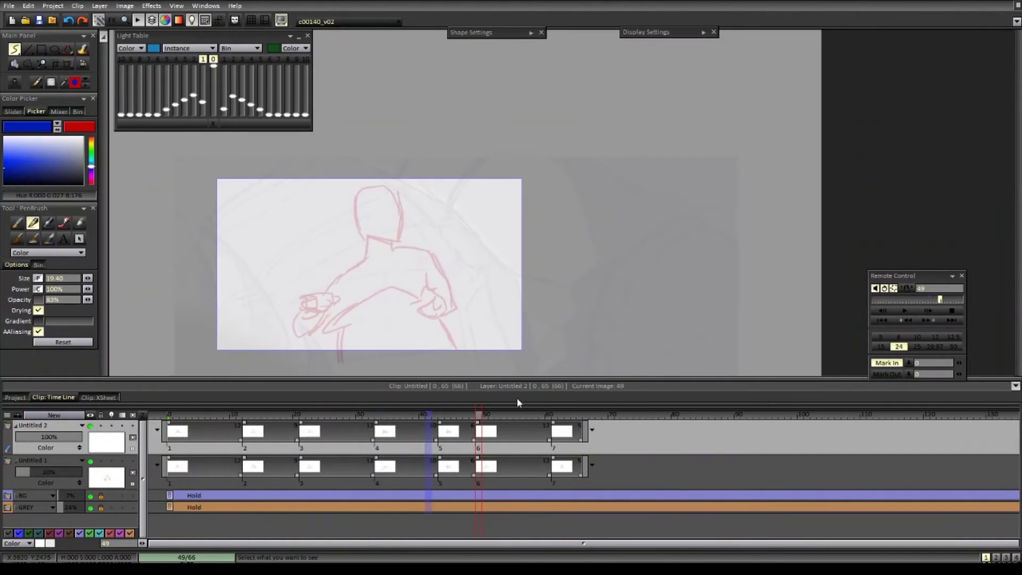
pyautogui.moveTo(383, 298); pyautogui.dragTo(405, 282)
pyautogui.scroll(3, 367, 319)
pyautogui.moveTo(466, 263); pyautogui.dragTo(503, 235)
pyautogui.moveTo(503, 236); pyautogui.dragTo(509, 280)
pyautogui.moveTo(454, 256)
pyautogui.mouseDown()
pyautogui.moveTo(488, 238)
pyautogui.moveTo(316, 344)
pyautogui.mouseUp()
pyautogui.scroll(-1, 392, 273)
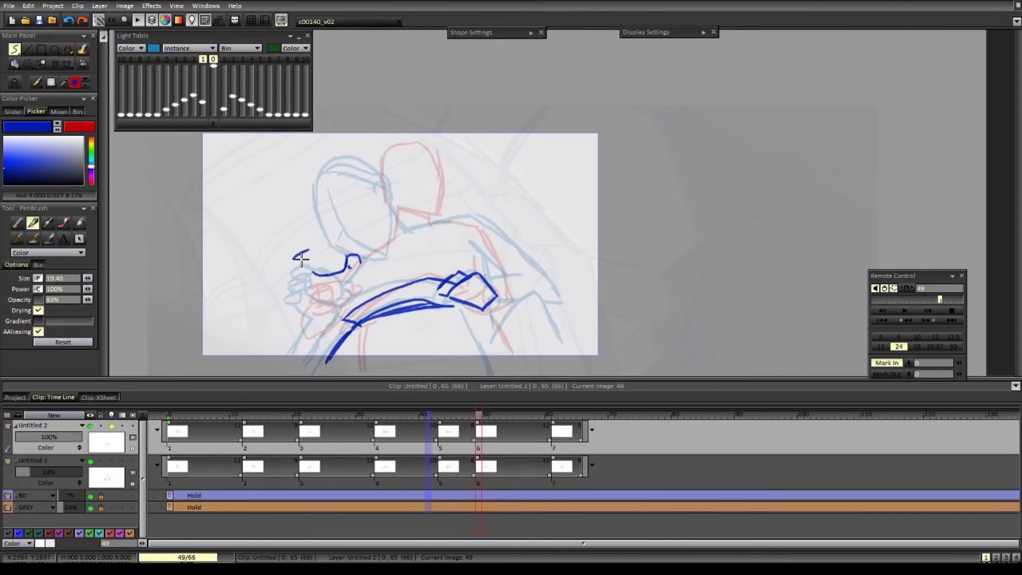
# - Draw the head, shoulders, bent outer arm and legs of the frame 49 pose in blue
pyautogui.moveTo(419, 204); pyautogui.dragTo(433, 159)
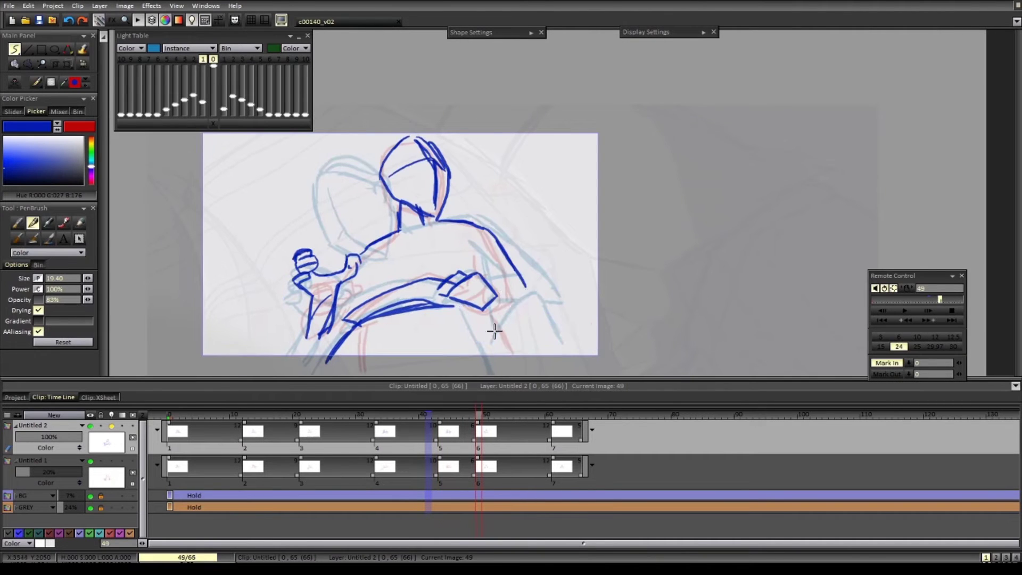
pyautogui.moveTo(494, 331); pyautogui.dragTo(466, 279)
pyautogui.moveTo(433, 255); pyautogui.dragTo(459, 309)
pyautogui.moveTo(508, 234); pyautogui.dragTo(543, 303)
pyautogui.moveTo(505, 234); pyautogui.dragTo(460, 291)
pyautogui.moveTo(454, 257); pyautogui.dragTo(481, 256)
pyautogui.moveTo(461, 235); pyautogui.dragTo(479, 237)
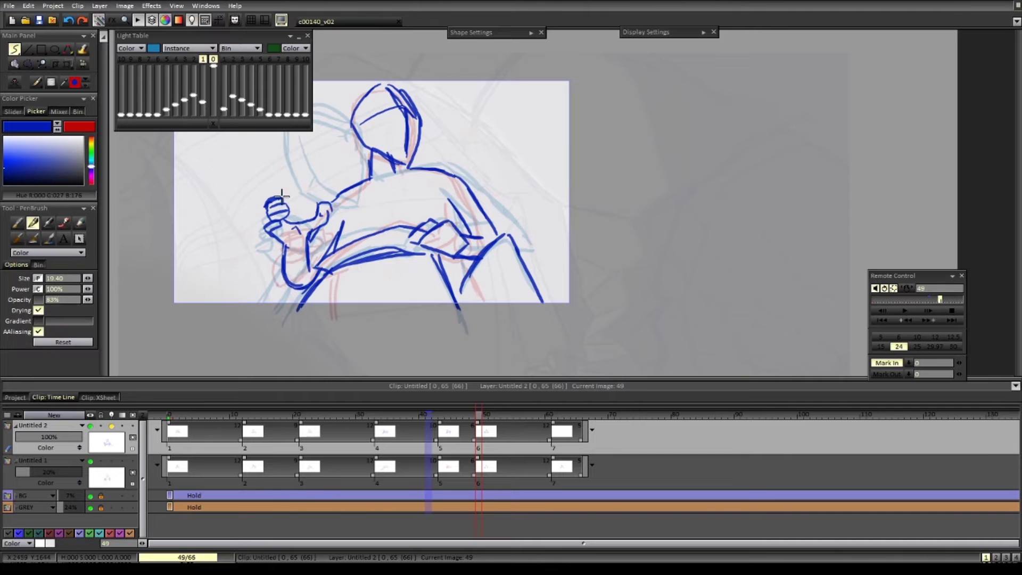
# - Copy the frame 0 drawing to frame 62 on Untitled 2, and switch the light table from the previous to the next drawing
pyautogui.click(241, 425)
pyautogui.click(556, 426)
pyautogui.click(203, 59)
pyautogui.click(224, 59)
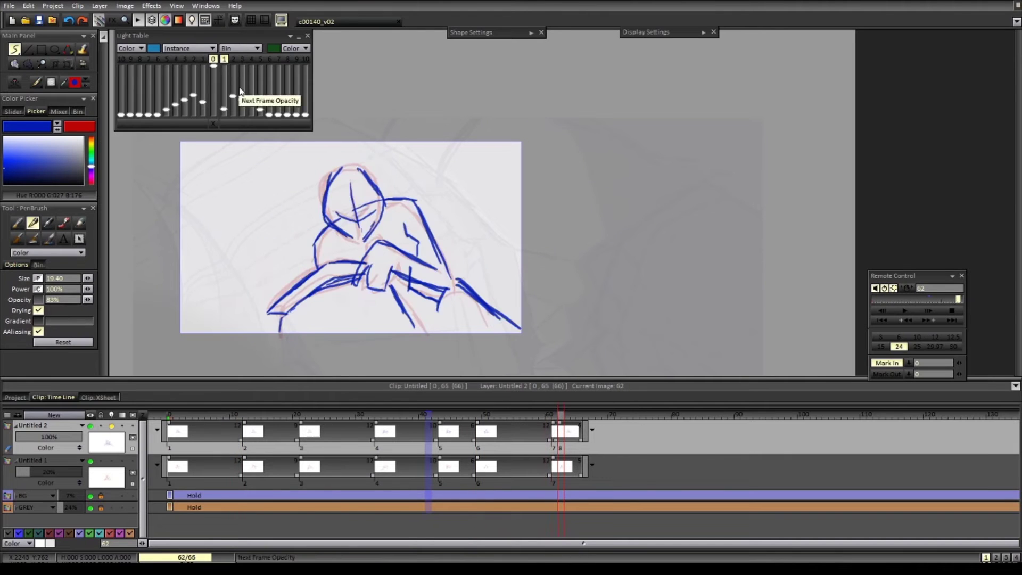
pyautogui.press('Left')
pyautogui.press('Left')
pyautogui.press('Right')
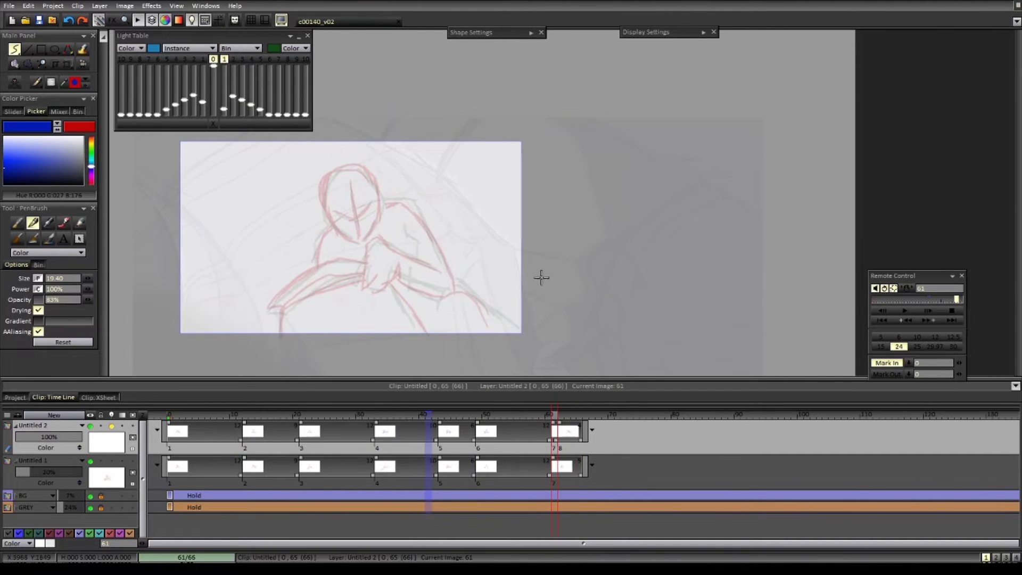
# - Draw the head and face guide of the frame 61 pose in blue, comparing it with the neighbouring drawing
pyautogui.moveTo(224, 109); pyautogui.dragTo(223, 101)
pyautogui.scroll(1, 345, 267)
pyautogui.moveTo(345, 266); pyautogui.dragTo(401, 258)
pyautogui.moveTo(419, 158); pyautogui.dragTo(424, 221)
pyautogui.hotkey('ctrl', 'z')
pyautogui.press('Left')
pyautogui.press('Right')
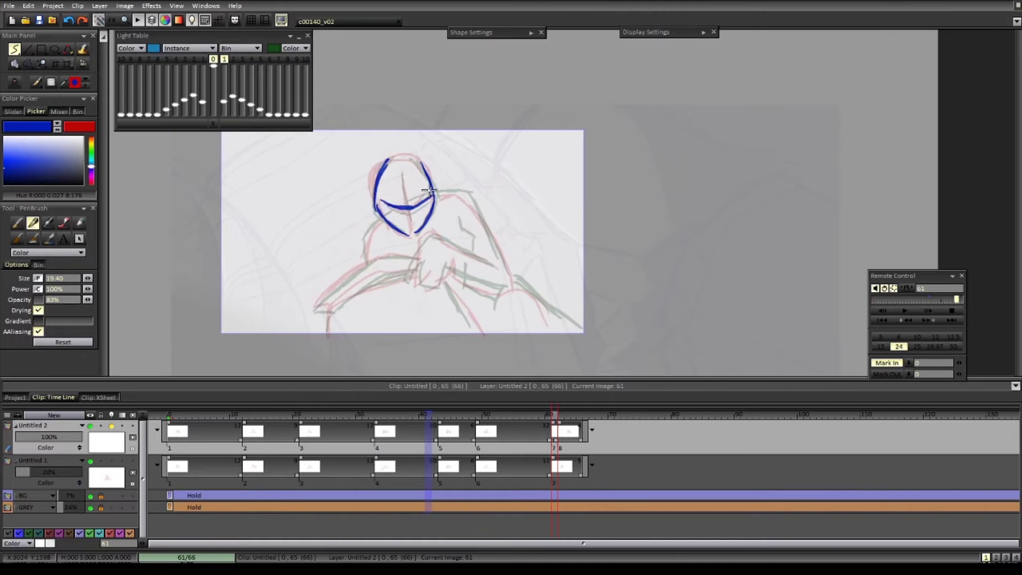
# - Draw the resting forearm, hands and legs of the frame 61 pose in blue
pyautogui.moveTo(516, 285); pyautogui.dragTo(564, 318)
pyautogui.moveTo(430, 229); pyautogui.dragTo(329, 282)
pyautogui.moveTo(342, 285); pyautogui.dragTo(342, 308)
pyautogui.scroll(-1, 397, 229)
# - Remove the reference copy at frame 62 on Untitled 2, save the project and play back the blue poses
pyautogui.hotkey('ctrl', 's')
pyautogui.press('Right')
pyautogui.hotkey('ctrl', 's')
pyautogui.press('Return')
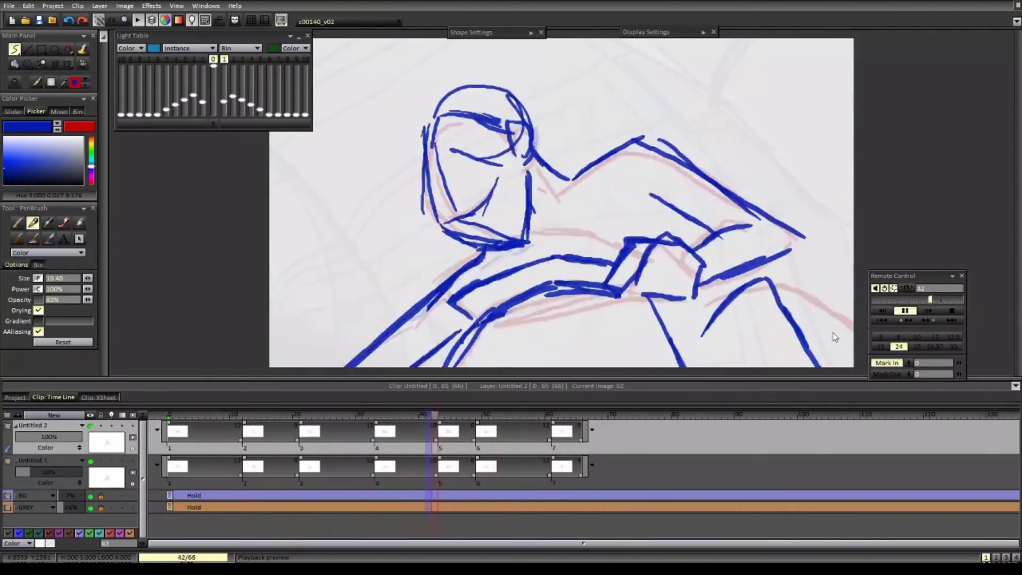
# - Save the project as c00140_v03 and review the blue poses at full opacity without the red rough layer
pyautogui.click(9, 6)
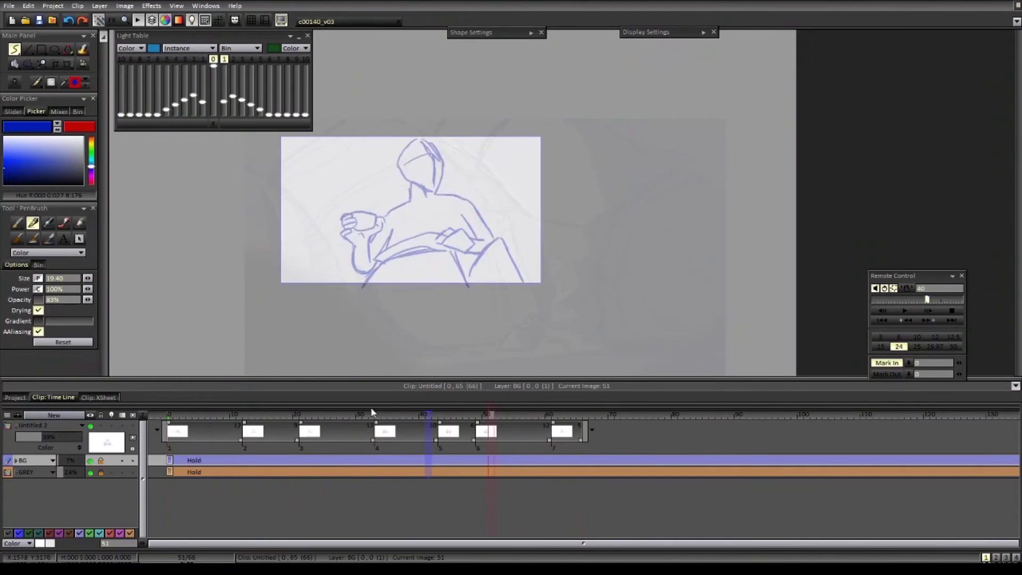
pyautogui.moveTo(372, 412); pyautogui.dragTo(245, 414)
pyautogui.click(81, 437)
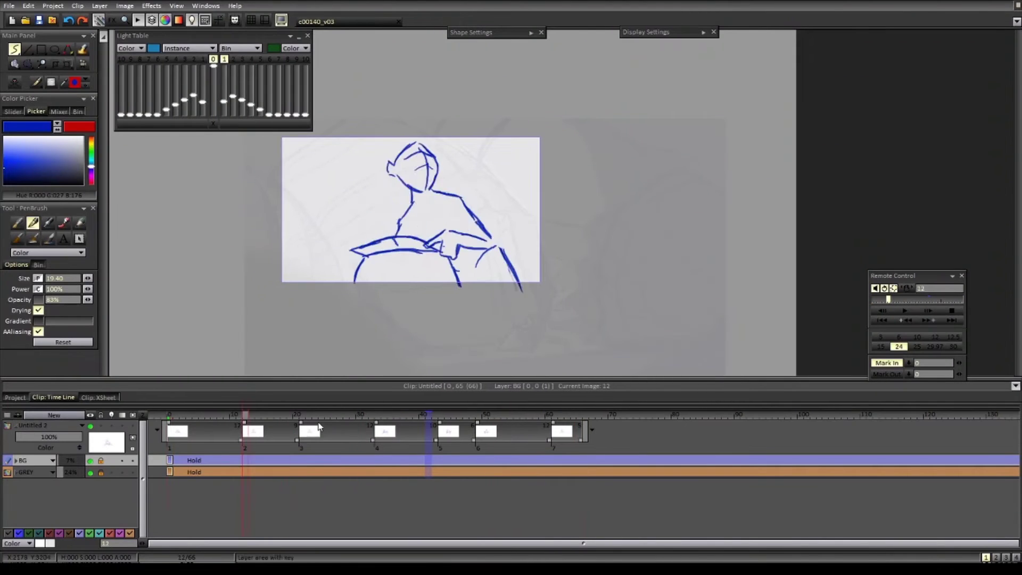
pyautogui.click(321, 430)
pyautogui.click(555, 432)
pyautogui.press('Return')
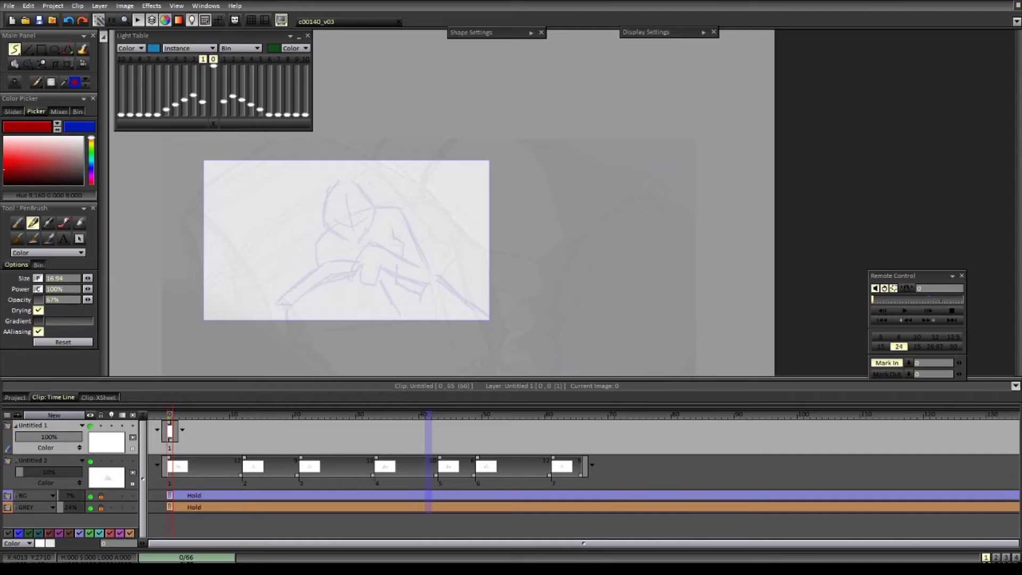
# - Draw the hand, bent arm, shoulders and head of the frame 0 pose in red on a new Untitled 1 layer
pyautogui.click(290, 414)
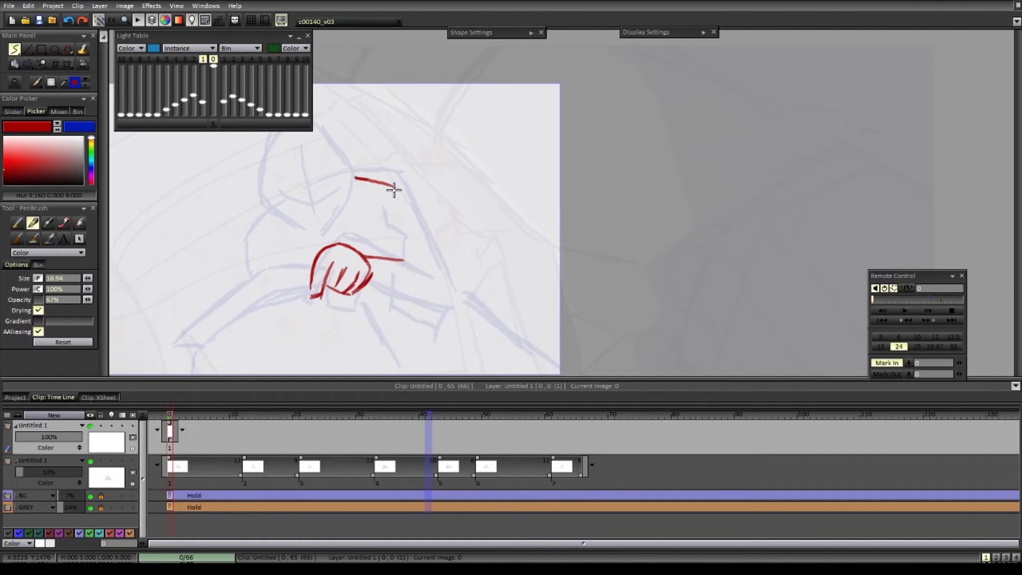
pyautogui.moveTo(384, 206); pyautogui.dragTo(404, 260)
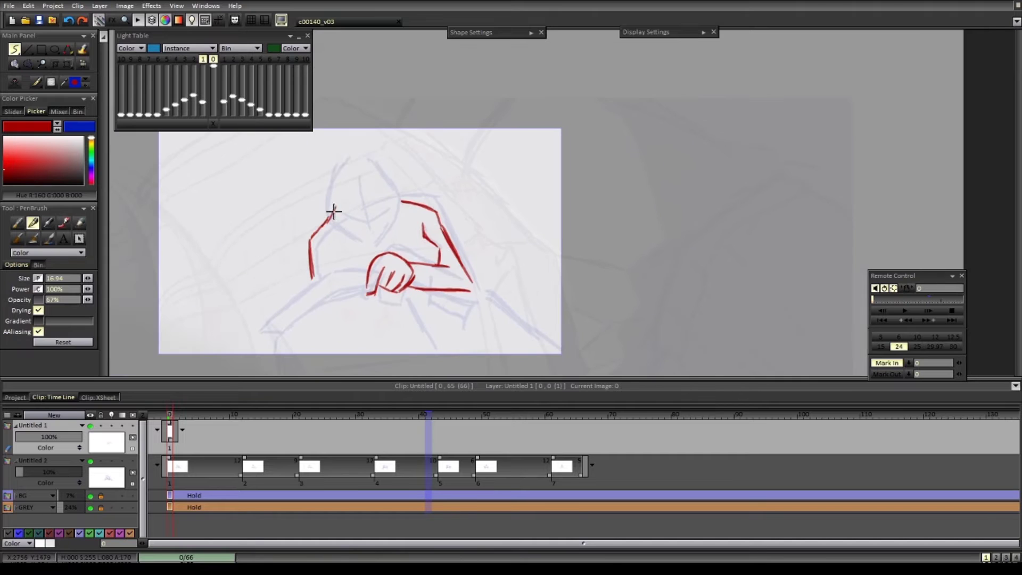
pyautogui.moveTo(340, 177); pyautogui.dragTo(339, 186)
pyautogui.moveTo(392, 227)
pyautogui.mouseDown()
pyautogui.moveTo(395, 216)
pyautogui.moveTo(413, 218)
pyautogui.mouseUp()
pyautogui.press('n')
pyautogui.moveTo(437, 213); pyautogui.dragTo(419, 210)
# - Draw the legs, chest lines, top of the head and resting forearm of the frame 0 pose in red
pyautogui.moveTo(365, 160)
pyautogui.mouseDown()
pyautogui.moveTo(372, 239)
pyautogui.moveTo(468, 287)
pyautogui.moveTo(451, 315)
pyautogui.moveTo(464, 332)
pyautogui.mouseUp()
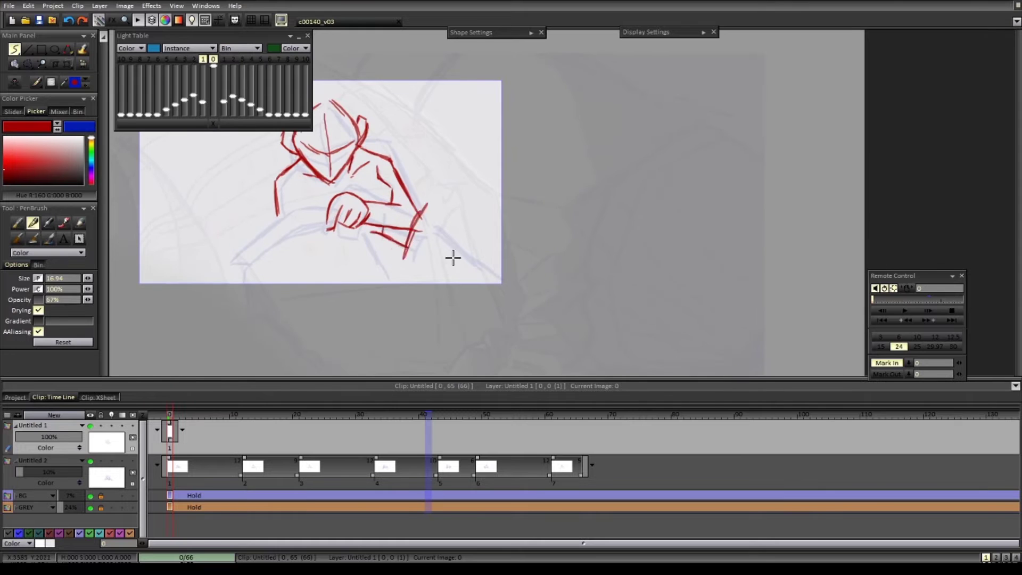
pyautogui.moveTo(399, 292); pyautogui.dragTo(421, 302)
pyautogui.moveTo(333, 231); pyautogui.dragTo(335, 246)
pyautogui.moveTo(344, 166); pyautogui.dragTo(340, 189)
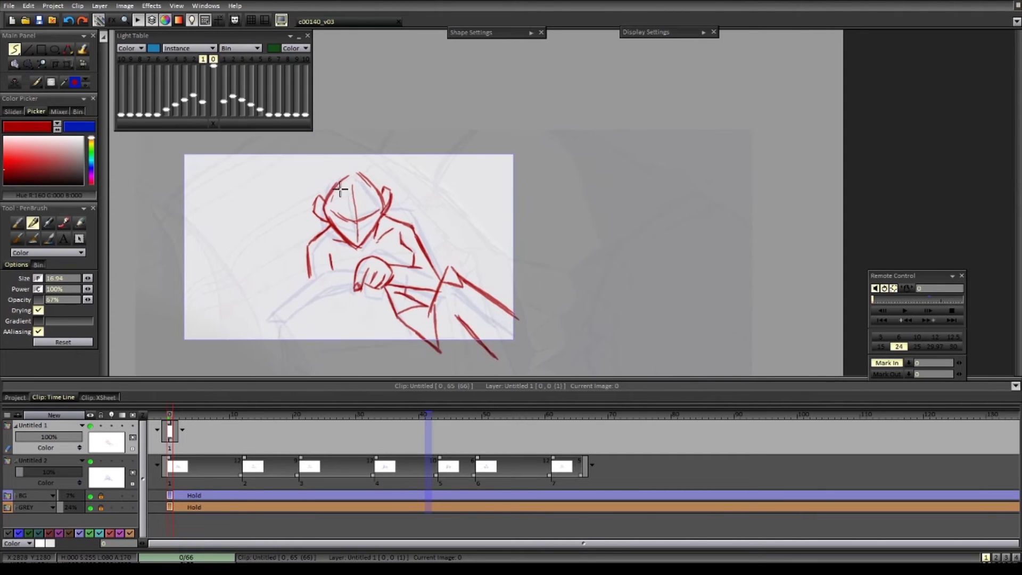
pyautogui.moveTo(246, 336)
pyautogui.mouseDown()
pyautogui.moveTo(328, 259)
pyautogui.moveTo(383, 295)
pyautogui.mouseUp()
pyautogui.scroll(-2, 392, 257)
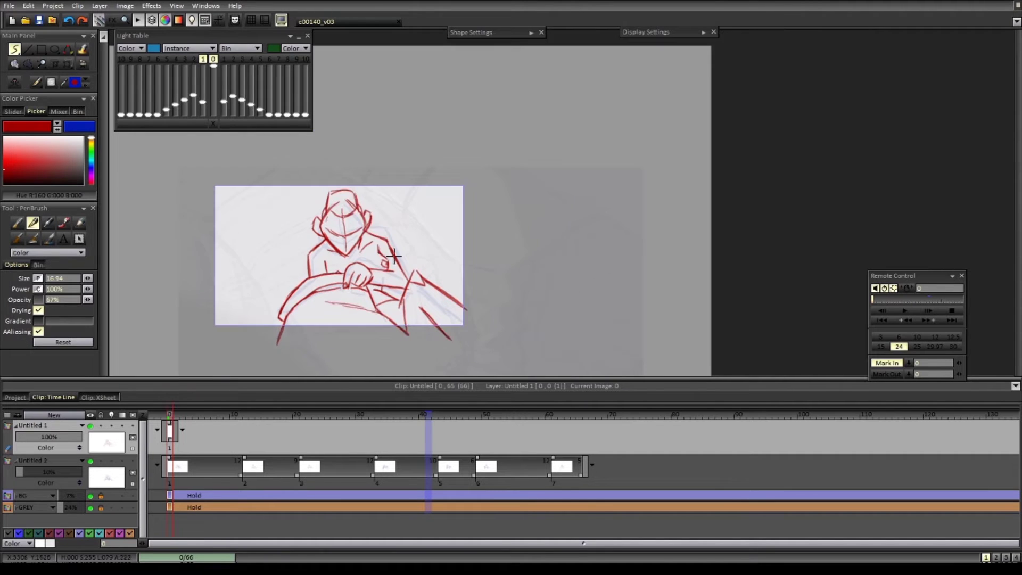
# - Select the shoulder and bent arm area of the frame 0 pose and adjust it with a transform
pyautogui.scroll(3, 392, 257)
pyautogui.press('s')
pyautogui.moveTo(367, 231); pyautogui.dragTo(384, 270)
pyautogui.hotkey('ctrl', 't')
pyautogui.hotkey('ctrl', 'd')
pyautogui.press('b')
pyautogui.scroll(-3, 379, 261)
# - Clean up the bent arm of the frame 0 pose by erasing stray lines and redrawing them in red
pyautogui.press('e')
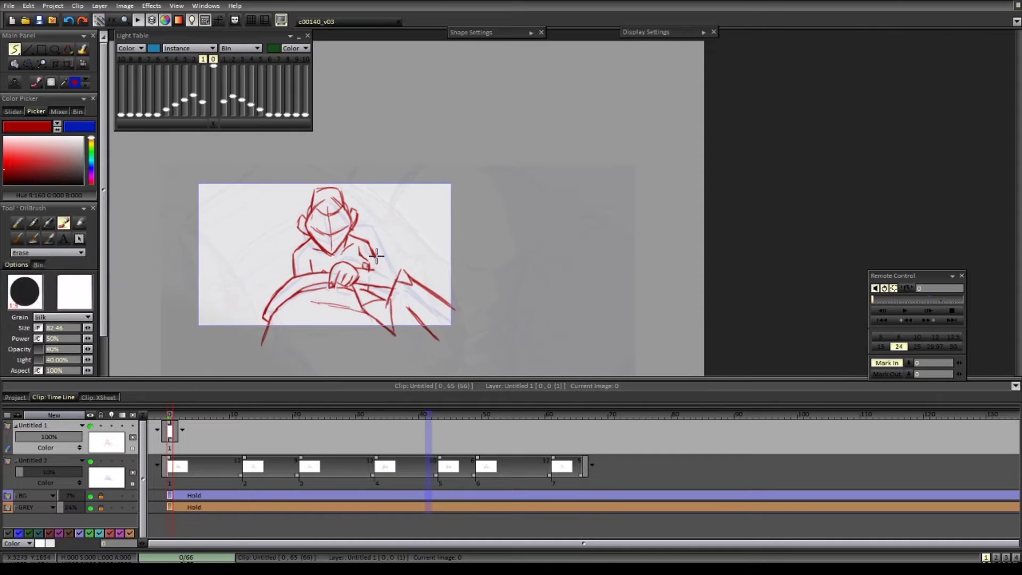
pyautogui.press('b')
pyautogui.press('e')
pyautogui.press('b')
pyautogui.scroll(1, 389, 293)
pyautogui.press('e')
pyautogui.press('b')
pyautogui.scroll(-1, 342, 254)
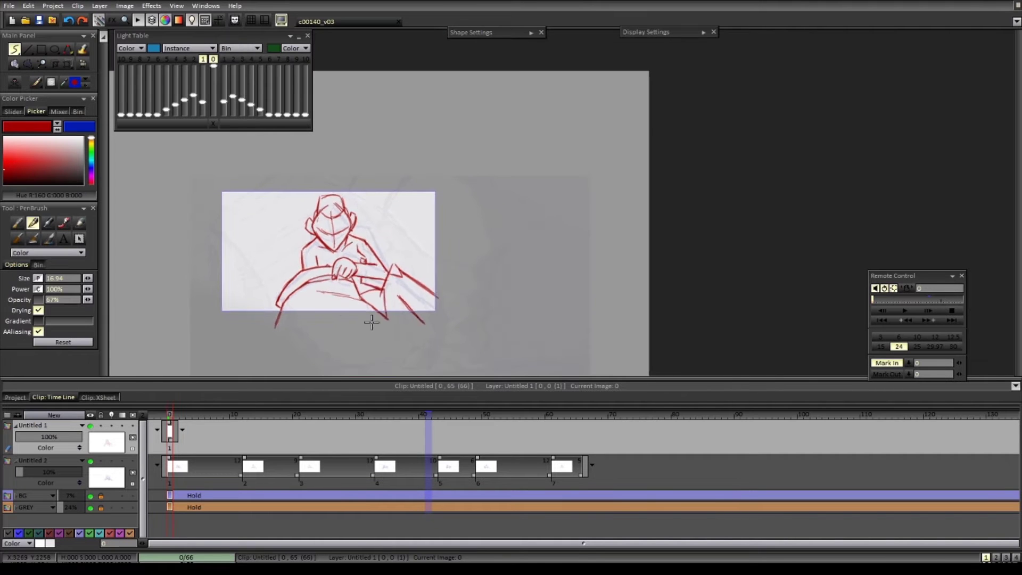
# - Paste the frame 0 drawing at frame 12 on Untitled 1 and erase its lines to make room for the new pose
pyautogui.click(245, 415)
pyautogui.hotkey('ctrl', 'v')
pyautogui.press('e')
pyautogui.moveTo(341, 234)
pyautogui.mouseDown()
pyautogui.moveTo(319, 219)
pyautogui.moveTo(398, 304)
pyautogui.moveTo(330, 290)
pyautogui.mouseUp()
pyautogui.press('b')
pyautogui.scroll(2, 392, 276)
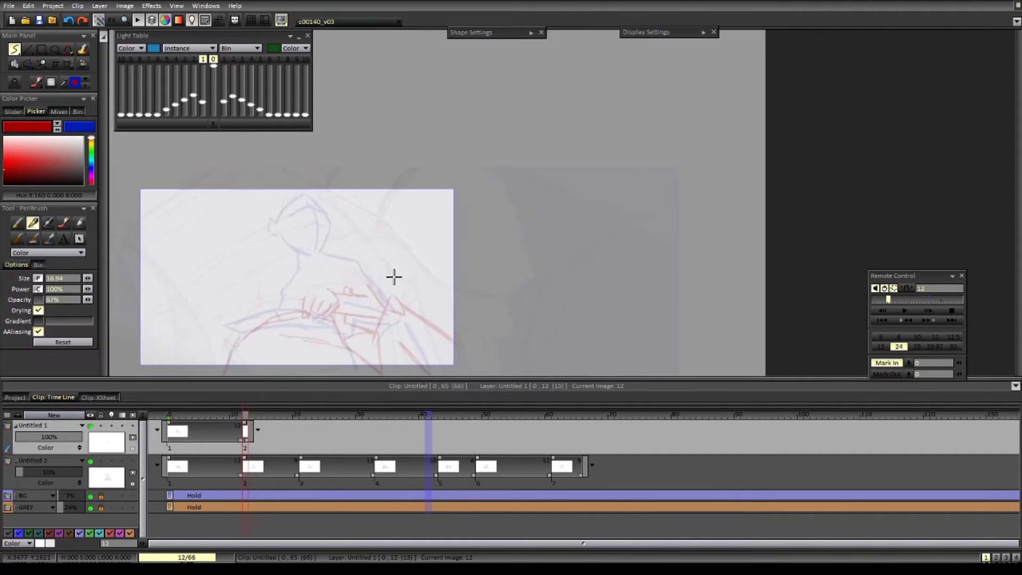
pyautogui.press('Left')
pyautogui.scroll(-1, 424, 334)
pyautogui.press('Right')
pyautogui.scroll(1, 424, 276)
pyautogui.press('Left')
pyautogui.press('Right')
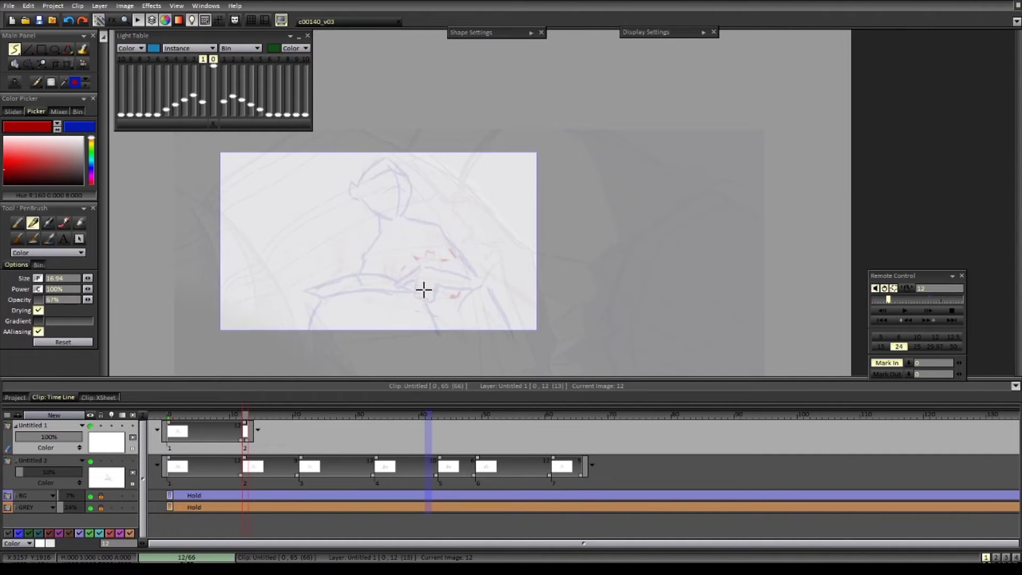
# - Draw the bent outer arm, shoulder line, neck and outer leg of the frame 12 pose in red
pyautogui.moveTo(432, 280); pyautogui.dragTo(461, 274)
pyautogui.moveTo(407, 219)
pyautogui.mouseDown()
pyautogui.moveTo(428, 215)
pyautogui.moveTo(483, 278)
pyautogui.mouseUp()
pyautogui.moveTo(439, 299); pyautogui.dragTo(473, 293)
pyautogui.moveTo(507, 333); pyautogui.dragTo(516, 342)
pyautogui.moveTo(380, 217)
pyautogui.mouseDown()
pyautogui.moveTo(363, 276)
pyautogui.moveTo(417, 217)
pyautogui.mouseUp()
pyautogui.moveTo(415, 222); pyautogui.dragTo(381, 241)
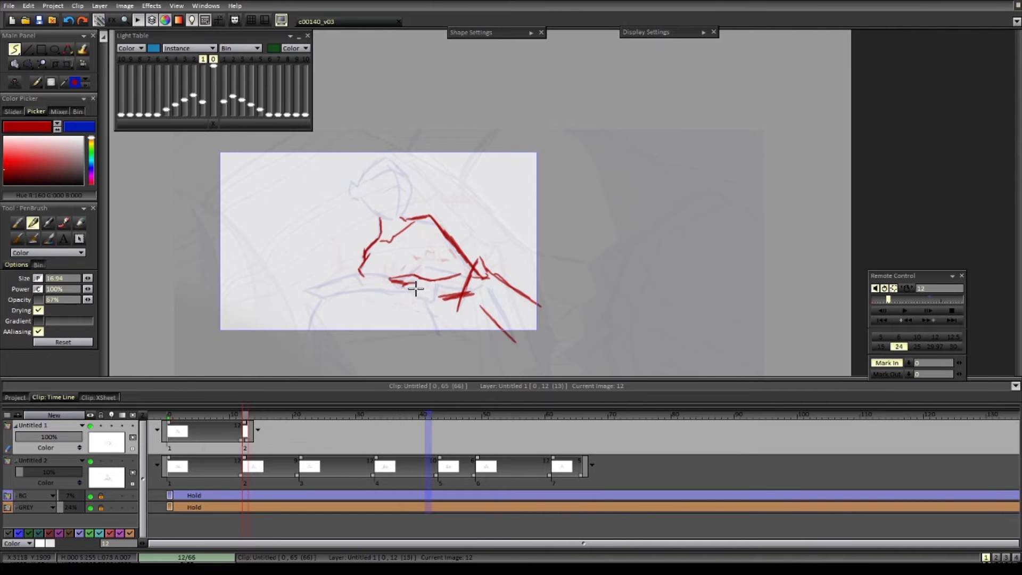
# - Draw the inner leg and resting forearm of the frame 12 pose in red, flipping against frame 0
pyautogui.moveTo(419, 305); pyautogui.dragTo(465, 335)
pyautogui.press('Left')
pyautogui.press('Right')
pyautogui.moveTo(302, 343)
pyautogui.mouseDown()
pyautogui.moveTo(308, 327)
pyautogui.moveTo(410, 298)
pyautogui.mouseUp()
pyautogui.press('Left')
pyautogui.press('Right')
pyautogui.moveTo(311, 324)
pyautogui.mouseDown()
pyautogui.moveTo(299, 307)
pyautogui.moveTo(379, 294)
pyautogui.mouseUp()
pyautogui.moveTo(379, 293); pyautogui.dragTo(415, 310)
pyautogui.press('Left')
pyautogui.press('Right')
# - Draw the chest lines, head and face guide of the frame 12 pose in red and compare it with frame 0
pyautogui.moveTo(359, 265); pyautogui.dragTo(362, 276)
pyautogui.moveTo(367, 257)
pyautogui.mouseDown()
pyautogui.moveTo(363, 276)
pyautogui.moveTo(412, 275)
pyautogui.mouseUp()
pyautogui.moveTo(423, 244); pyautogui.dragTo(430, 275)
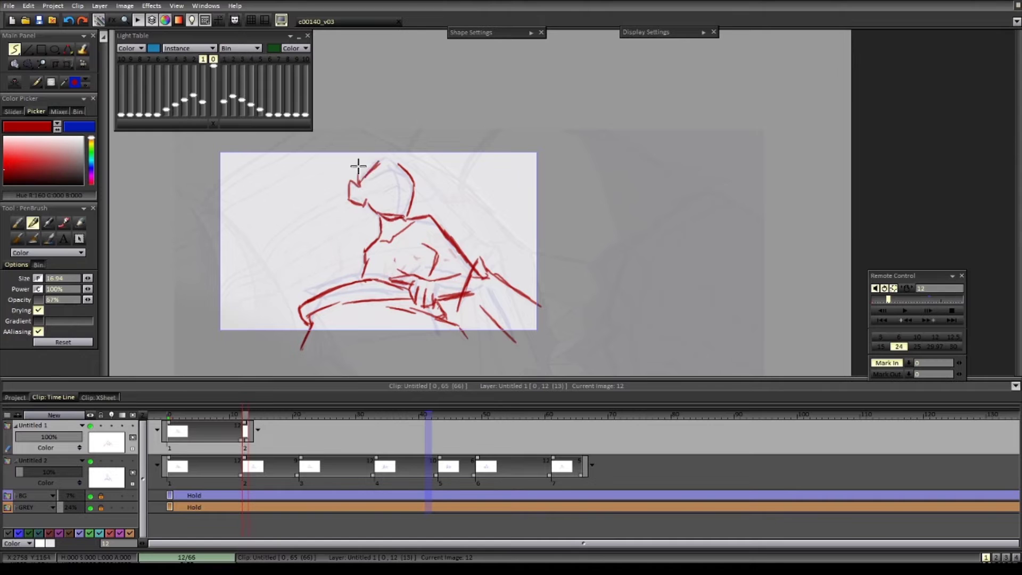
pyautogui.moveTo(402, 177); pyautogui.dragTo(393, 193)
pyautogui.press('Left')
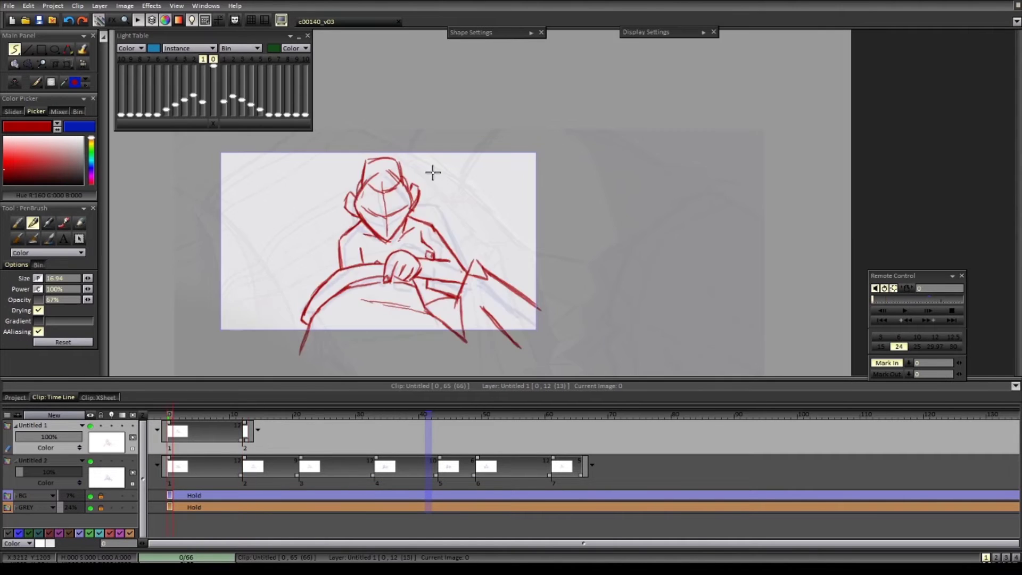
pyautogui.press('Right')
# - Fade the frame 12 head with the eraser and redraw the ear and head outline in red
pyautogui.scroll(-2, 417, 213)
pyautogui.press('e')
pyautogui.moveTo(373, 167)
pyautogui.mouseDown()
pyautogui.moveTo(407, 213)
pyautogui.moveTo(392, 218)
pyautogui.mouseUp()
pyautogui.scroll(3, 458, 154)
pyautogui.hotkey('ctrl', 'z')
pyautogui.press('b')
pyautogui.moveTo(337, 200); pyautogui.dragTo(322, 212)
pyautogui.moveTo(337, 214); pyautogui.dragTo(324, 189)
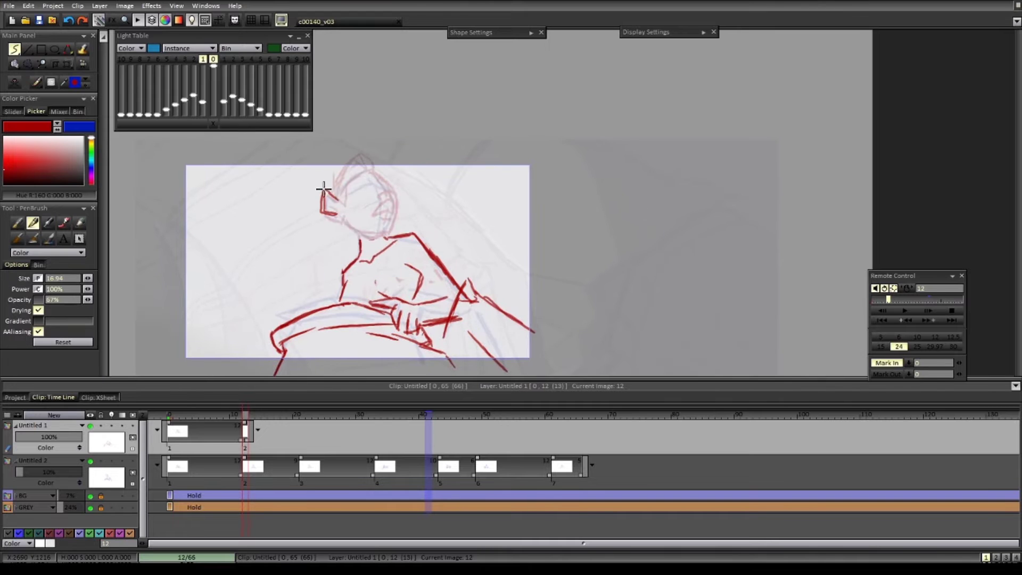
pyautogui.press('Left')
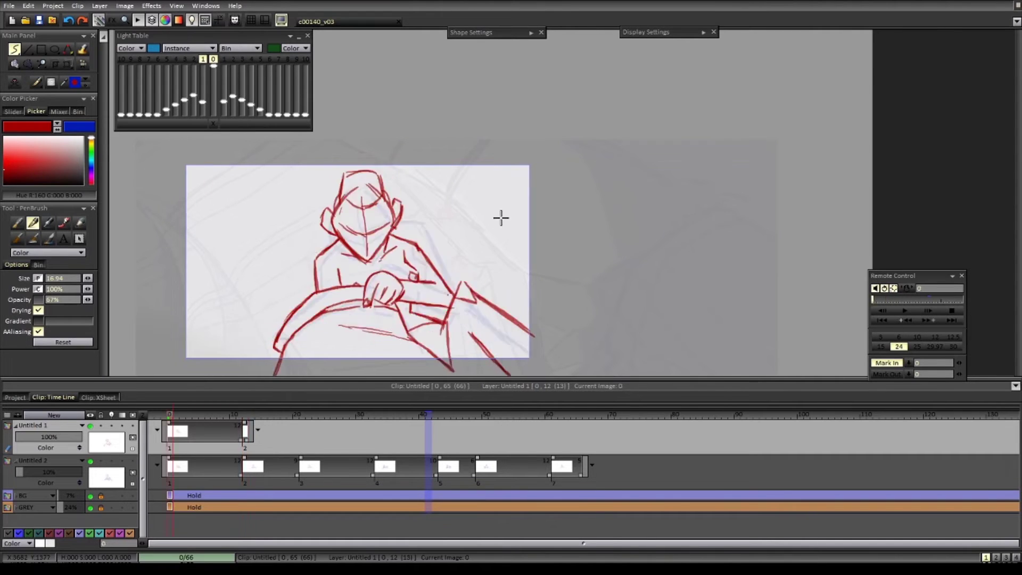
pyautogui.press('Right')
# - Select the head of the frame 12 pose and reposition it with a transform
pyautogui.scroll(3, 397, 213)
pyautogui.scroll(-3, 383, 213)
pyautogui.click(28, 64)
pyautogui.moveTo(401, 217); pyautogui.dragTo(403, 226)
pyautogui.hotkey('ctrl', 't')
pyautogui.moveTo(383, 230); pyautogui.dragTo(385, 237)
pyautogui.press('Return')
pyautogui.hotkey('ctrl', 'd')
pyautogui.press('b')
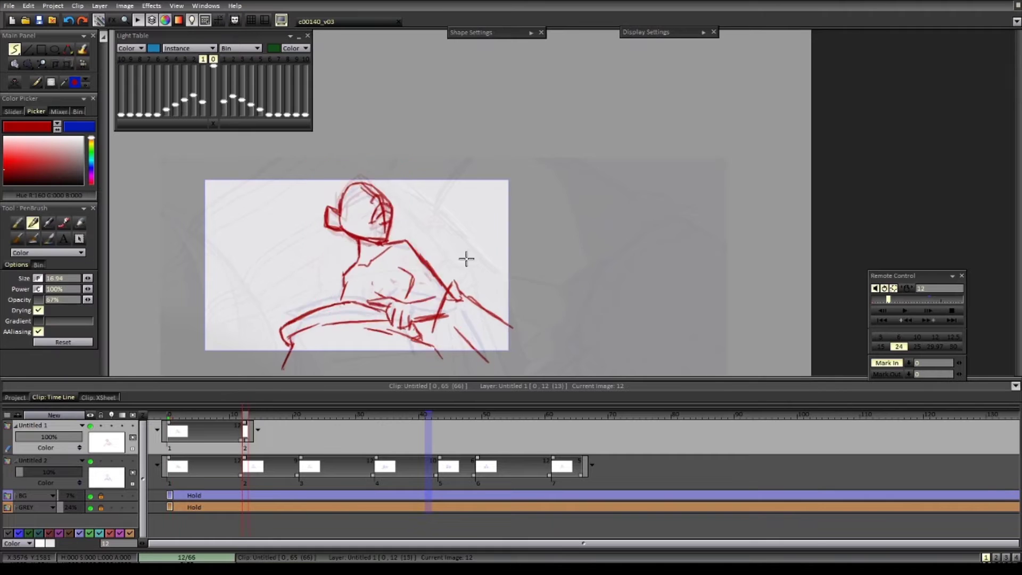
# - Erase stray lines on the frame 12 pose and redraw the contour below its head in red
pyautogui.scroll(-2, 465, 258)
pyautogui.press('e')
pyautogui.press('b')
pyautogui.press('Right')
pyautogui.press('Left')
pyautogui.moveTo(312, 211); pyautogui.dragTo(321, 244)
# - Start the frame 21 pose on Untitled 1 in red with its head, neck, shoulder and bent outer arm
pyautogui.press('Right')
pyautogui.press('Right')
pyautogui.press('Right')
pyautogui.press('Right')
pyautogui.press('Right')
pyautogui.press('Right')
pyautogui.press('Right')
pyautogui.press('Right')
pyautogui.press('Right')
pyautogui.moveTo(328, 245)
pyautogui.mouseDown()
pyautogui.moveTo(339, 219)
pyautogui.moveTo(323, 271)
pyautogui.mouseUp()
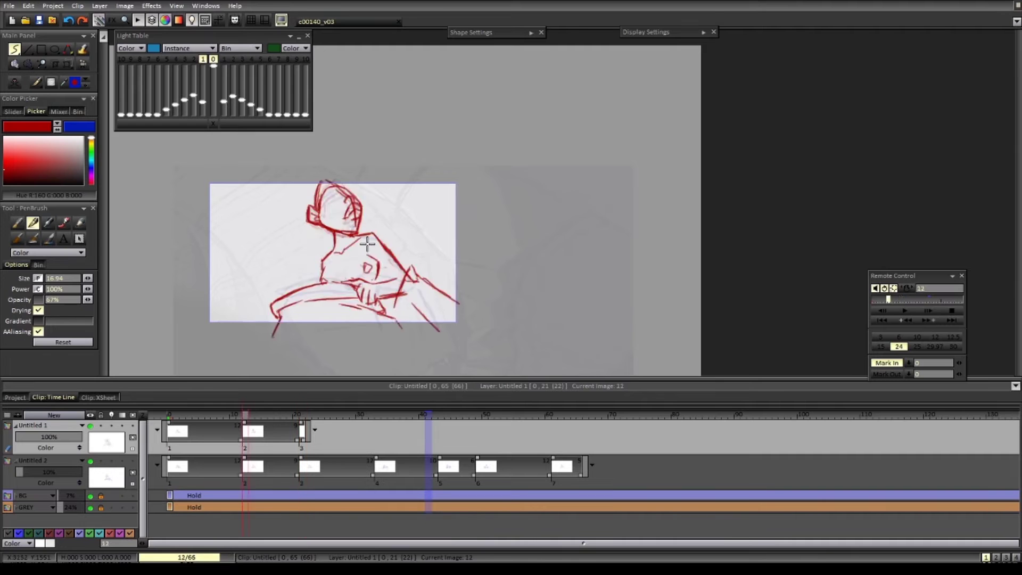
pyautogui.moveTo(342, 219); pyautogui.dragTo(400, 260)
pyautogui.press('Left')
pyautogui.press('Left')
pyautogui.press('Right')
pyautogui.press('Right')
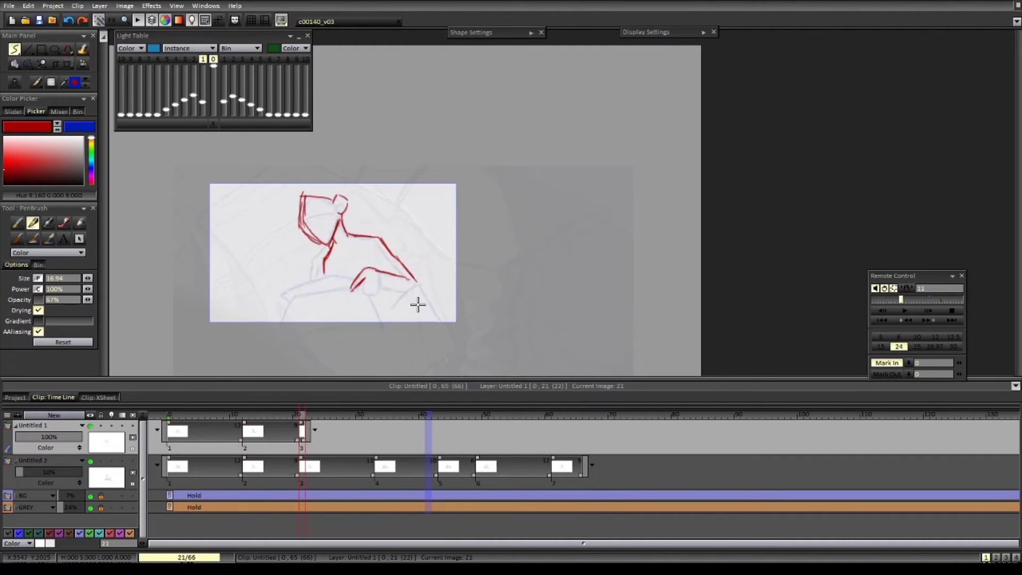
# - Add a new drawing at frame 33 on Untitled 1, and show the previous drawing on the light table at frame 21
pyautogui.press('Right')
pyautogui.press('Right')
pyautogui.press('Right')
pyautogui.press('Right')
pyautogui.press('Right')
pyautogui.press('Right')
pyautogui.press('Right')
pyautogui.press('Right')
pyautogui.press('Right')
pyautogui.press('Right')
pyautogui.press('Right')
pyautogui.press('Right')
pyautogui.press('Left')
pyautogui.press('Left')
pyautogui.press('Left')
pyautogui.press('Right')
pyautogui.press('Right')
pyautogui.press('Left')
pyautogui.press('Right')
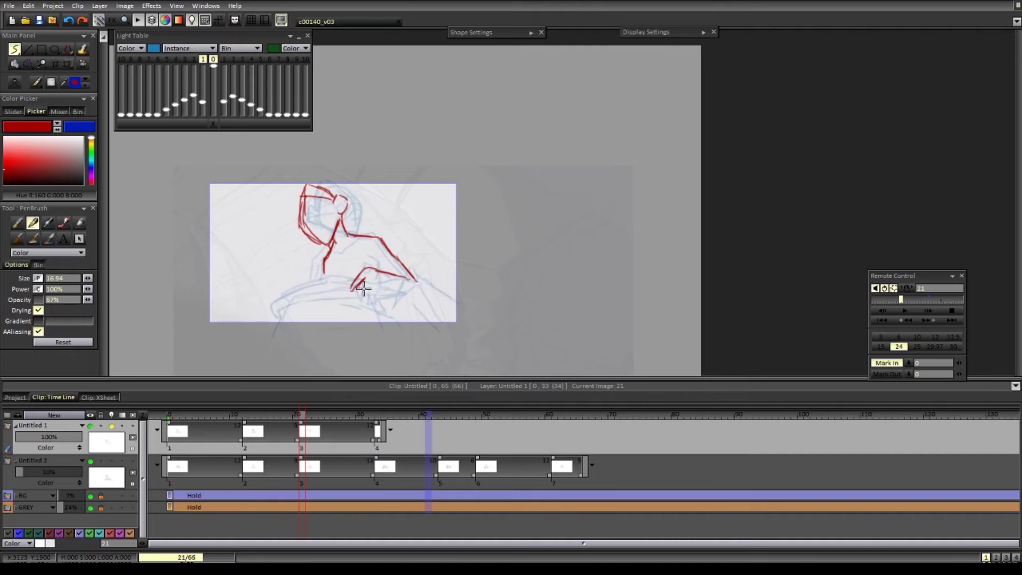
# - Draw the resting forearm, inner leg and elbow edge of the frame 21 pose in red
pyautogui.moveTo(317, 301); pyautogui.dragTo(359, 298)
pyautogui.moveTo(272, 307); pyautogui.dragTo(280, 319)
pyautogui.moveTo(280, 310); pyautogui.dragTo(273, 331)
pyautogui.moveTo(352, 307); pyautogui.dragTo(378, 319)
pyautogui.moveTo(411, 273); pyautogui.dragTo(394, 310)
# - Draw the fingers and torso lines of the frame 21 pose in red, and turn off the light table
pyautogui.scroll(1, 381, 302)
pyautogui.moveTo(326, 298); pyautogui.dragTo(325, 312)
pyautogui.moveTo(334, 297); pyautogui.dragTo(336, 312)
pyautogui.moveTo(342, 309); pyautogui.dragTo(365, 312)
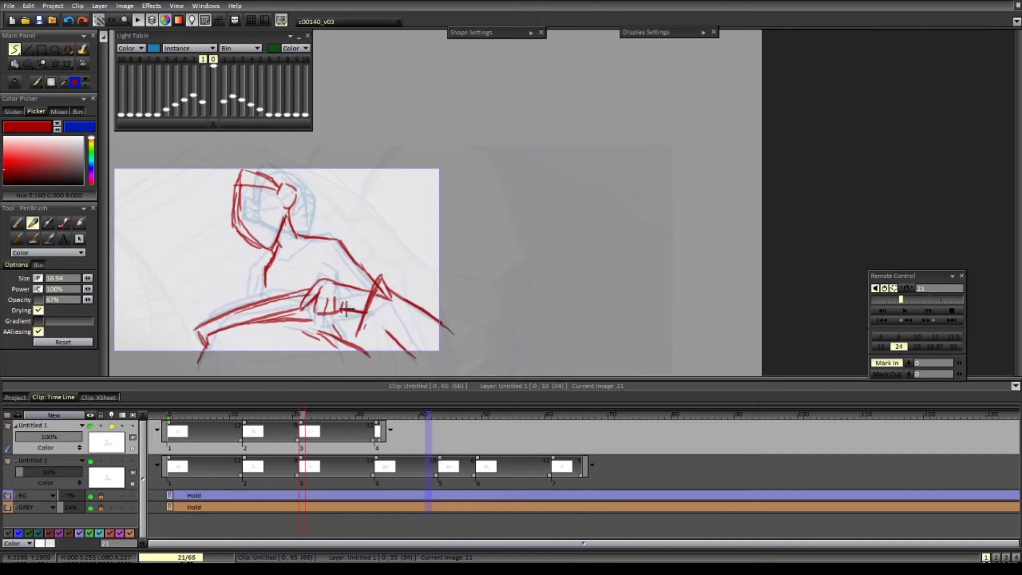
pyautogui.press('l')
pyautogui.moveTo(267, 274); pyautogui.dragTo(260, 298)
pyautogui.moveTo(311, 239)
pyautogui.mouseDown()
pyautogui.moveTo(288, 260)
pyautogui.moveTo(338, 280)
pyautogui.moveTo(379, 328)
pyautogui.mouseUp()
pyautogui.scroll(-2, 272, 279)
# - Start the frame 33 pose on Untitled 1 in red with its head, neck, shoulder and bent outer arm
pyautogui.press('Right')
pyautogui.moveTo(312, 311); pyautogui.dragTo(353, 355)
pyautogui.moveTo(336, 291); pyautogui.dragTo(360, 300)
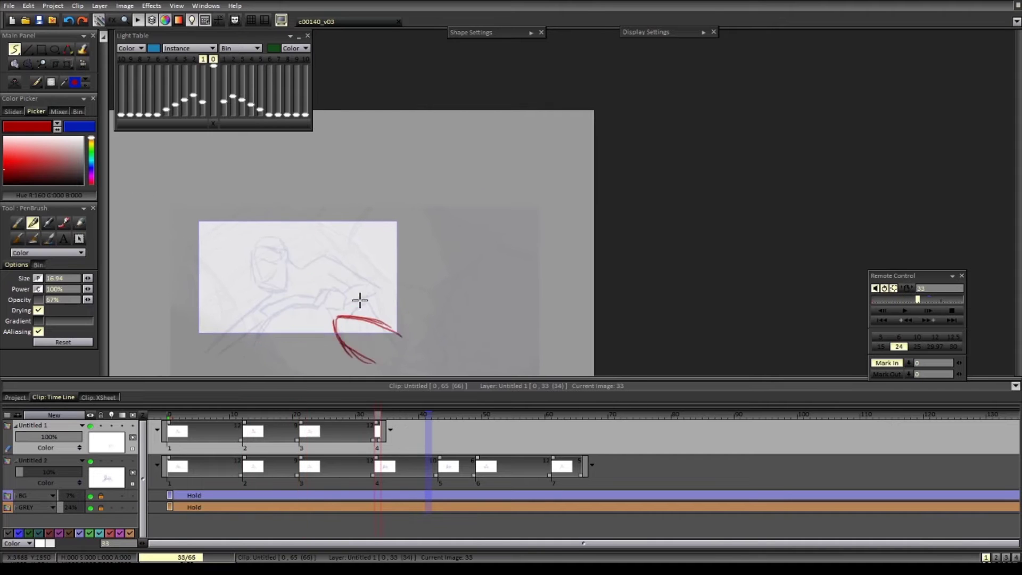
pyautogui.scroll(2, 360, 300)
pyautogui.moveTo(327, 246); pyautogui.dragTo(386, 251)
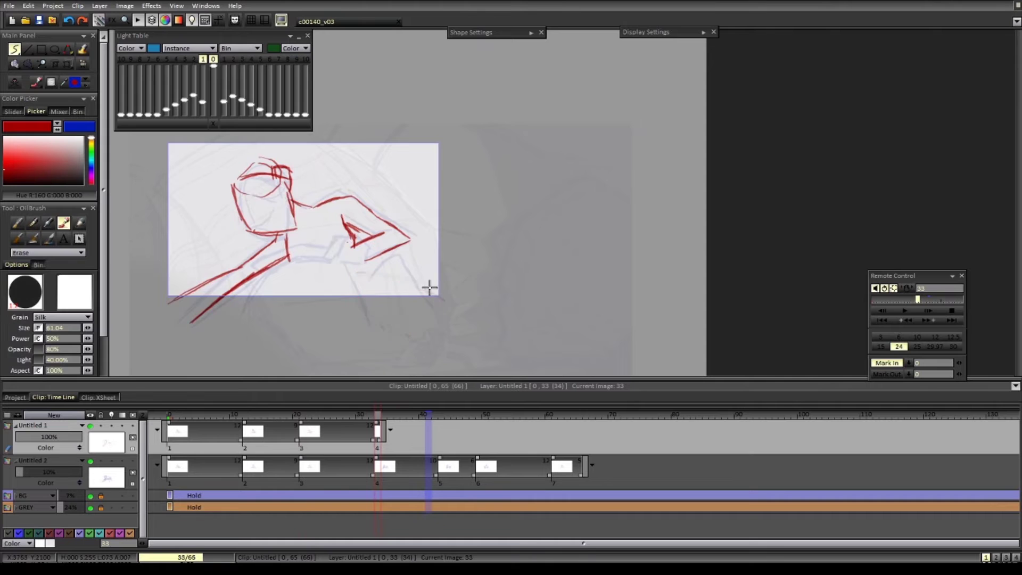
# - Draw the elbow and leg lines of the frame 33 pose in red, and compare it with the frame 21 pose
pyautogui.moveTo(384, 263); pyautogui.dragTo(415, 244)
pyautogui.moveTo(372, 281)
pyautogui.mouseDown()
pyautogui.moveTo(394, 254)
pyautogui.moveTo(373, 281)
pyautogui.mouseUp()
pyautogui.hotkey('ctrl', 'z')
pyautogui.hotkey('ctrl', 'z')
pyautogui.press('n')
pyautogui.press('n')
pyautogui.moveTo(401, 244); pyautogui.dragTo(452, 283)
pyautogui.moveTo(395, 275); pyautogui.dragTo(428, 311)
pyautogui.moveTo(387, 247)
pyautogui.mouseDown()
pyautogui.moveTo(404, 253)
pyautogui.moveTo(325, 256)
pyautogui.moveTo(361, 290)
pyautogui.mouseUp()
pyautogui.press('Left')
pyautogui.press('Right')
# - Add new drawings at frames 43 and 49 on Untitled 1
pyautogui.click(440, 414)
pyautogui.press('Left')
pyautogui.press('Right')
pyautogui.press('Insert')
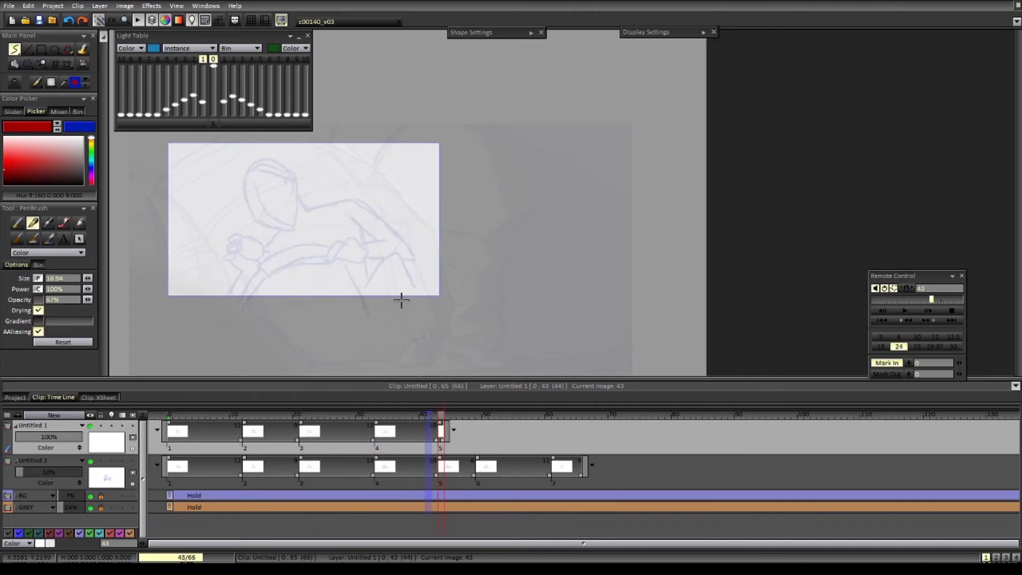
pyautogui.click(478, 414)
pyautogui.press('Insert')
# - Draw the head, ear and neck of the frame 49 pose in red
pyautogui.scroll(1, 347, 197)
pyautogui.moveTo(296, 182); pyautogui.dragTo(307, 199)
pyautogui.moveTo(305, 166)
pyautogui.mouseDown()
pyautogui.moveTo(297, 176)
pyautogui.moveTo(358, 204)
pyautogui.mouseUp()
pyautogui.press('n')
pyautogui.press('n')
pyautogui.moveTo(285, 187); pyautogui.dragTo(251, 205)
pyautogui.press('n')
pyautogui.press('n')
# - Draw the shoulders and upper arms of the frame 49 pose in red, and compare it with the previous drawing
pyautogui.moveTo(322, 183)
pyautogui.mouseDown()
pyautogui.moveTo(361, 206)
pyautogui.moveTo(397, 287)
pyautogui.mouseUp()
pyautogui.press('n')
pyautogui.press('n')
pyautogui.press('Left')
pyautogui.scroll(-1, 385, 269)
pyautogui.press('Right')
pyautogui.scroll(2, 385, 269)
pyautogui.press('n')
# - Draw the raised hand, forearms and gripping hand of the frame 49 pose in red
pyautogui.moveTo(382, 227); pyautogui.dragTo(417, 209)
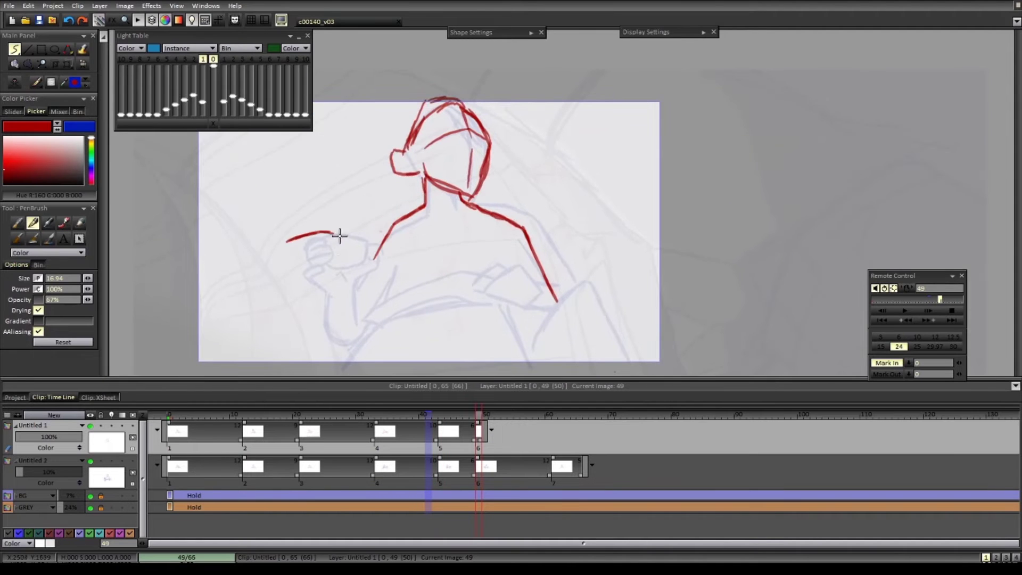
pyautogui.moveTo(283, 281); pyautogui.dragTo(316, 294)
pyautogui.press('n')
pyautogui.press('n')
pyautogui.moveTo(347, 234)
pyautogui.mouseDown()
pyautogui.moveTo(335, 273)
pyautogui.moveTo(347, 307)
pyautogui.moveTo(354, 284)
pyautogui.moveTo(409, 277)
pyautogui.moveTo(431, 288)
pyautogui.mouseUp()
pyautogui.press('n')
pyautogui.press('n')
pyautogui.scroll(-1, 337, 323)
pyautogui.scroll(-1, 338, 323)
pyautogui.press('n')
pyautogui.press('n')
pyautogui.press('n')
pyautogui.press('n')
pyautogui.press('n')
pyautogui.hotkey('ctrl', 'z')
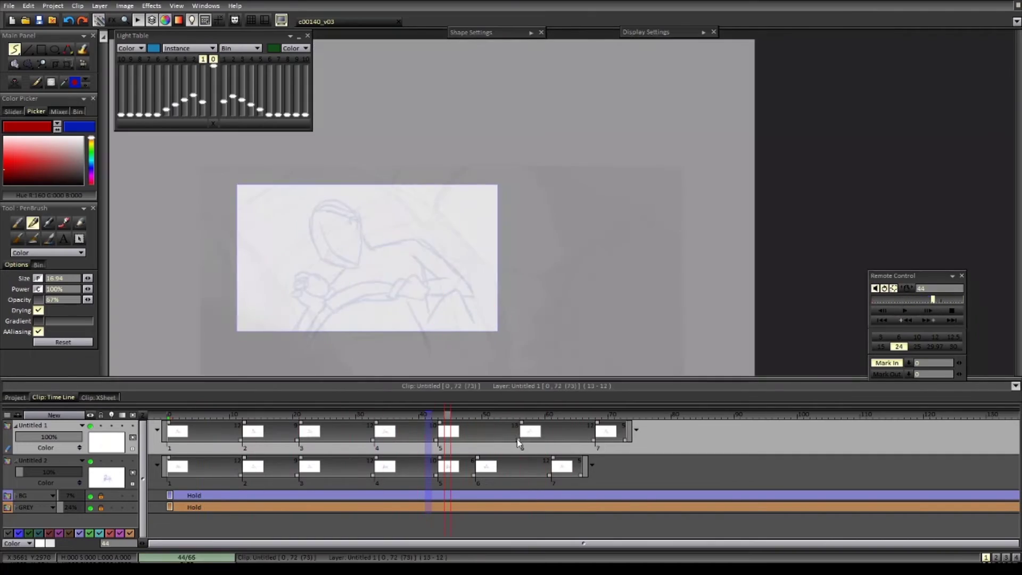
# - Retime drawing 6 to start at frame 57 on both Untitled 1 and Untitled 2, and play the animation
pyautogui.moveTo(517, 441); pyautogui.dragTo(524, 441)
pyautogui.moveTo(474, 475); pyautogui.dragTo(525, 475)
pyautogui.press('Return')
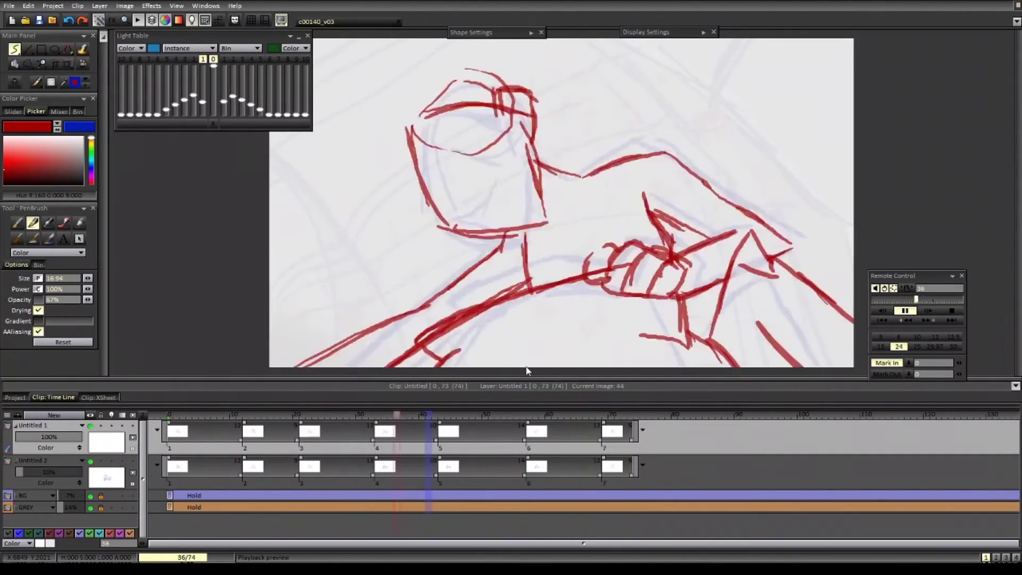
# - Touch up the resting forearm of the frame 33 pose, and draw the head outline of the frame 43 pose in red
pyautogui.click(380, 438)
pyautogui.scroll(1, 404, 255)
pyautogui.moveTo(358, 296); pyautogui.dragTo(441, 273)
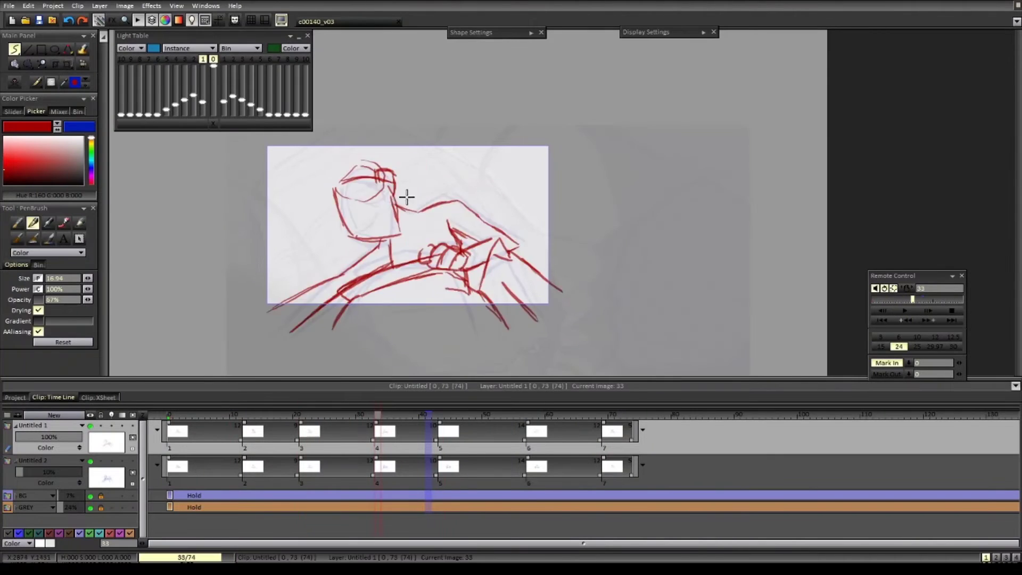
pyautogui.press('Right')
pyautogui.moveTo(347, 175); pyautogui.dragTo(353, 219)
pyautogui.moveTo(351, 218); pyautogui.dragTo(397, 235)
pyautogui.moveTo(395, 177); pyautogui.dragTo(401, 231)
pyautogui.moveTo(357, 179); pyautogui.dragTo(395, 169)
# - Refine the jaw line of the frame 33 pose in red, comparing it with the frame 43 pose
pyautogui.press('Left')
pyautogui.moveTo(340, 198); pyautogui.dragTo(359, 229)
pyautogui.press('Right')
pyautogui.press('Left')
pyautogui.scroll(1, 463, 219)
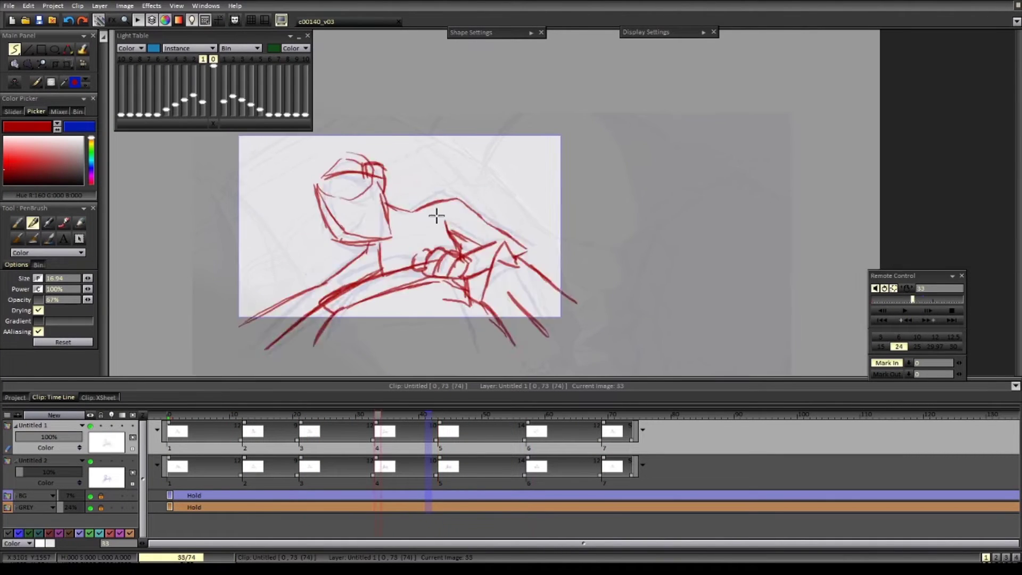
# - Draw the ear, shoulder, outer arm and gripping hand of the frame 43 pose in red
pyautogui.press('Right')
pyautogui.moveTo(438, 215); pyautogui.dragTo(409, 196)
pyautogui.moveTo(368, 179); pyautogui.dragTo(381, 193)
pyautogui.moveTo(417, 235); pyautogui.dragTo(405, 246)
pyautogui.moveTo(381, 193); pyautogui.dragTo(432, 194)
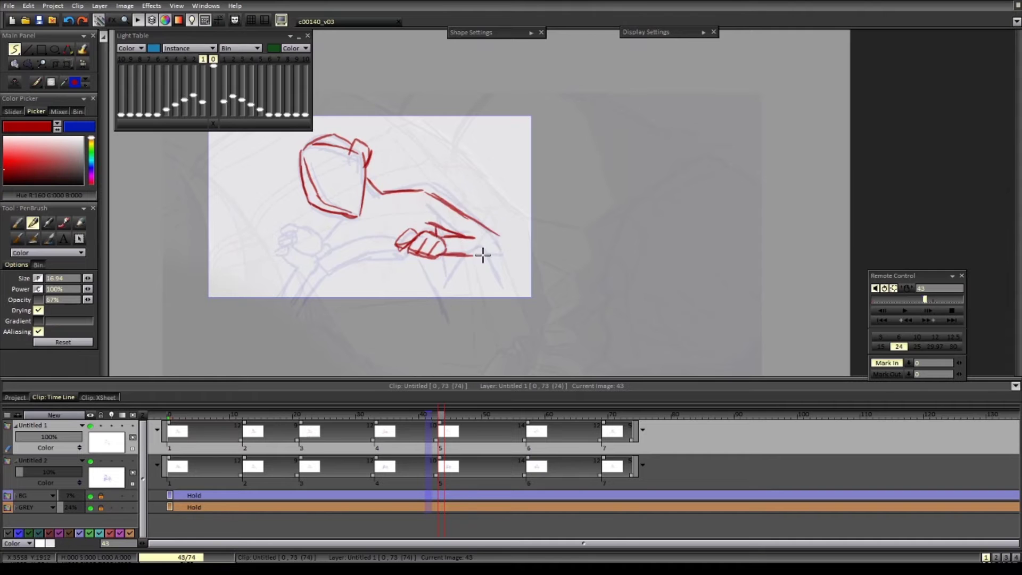
# - Draw the elbow, knee and leg lines of the frame 43 pose in red, and compare it with the frame 33 pose
pyautogui.moveTo(486, 257); pyautogui.dragTo(514, 255)
pyautogui.moveTo(499, 234); pyautogui.dragTo(514, 252)
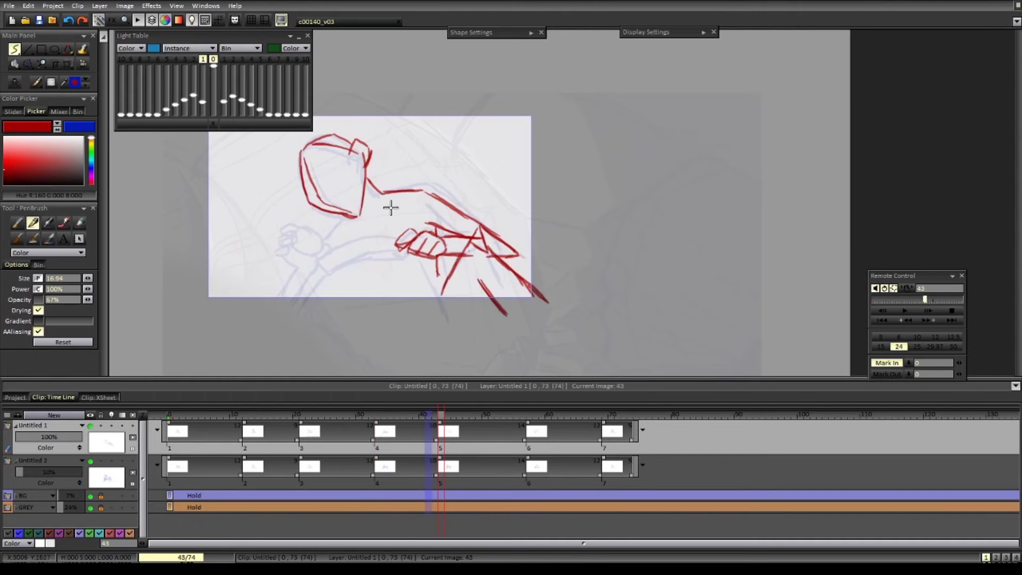
pyautogui.press('Left')
pyautogui.press('e')
pyautogui.press('Right')
# - Draw the resting forearm, raised arm and hand holding the object in the frame 43 pose in red
pyautogui.moveTo(300, 301); pyautogui.dragTo(298, 308)
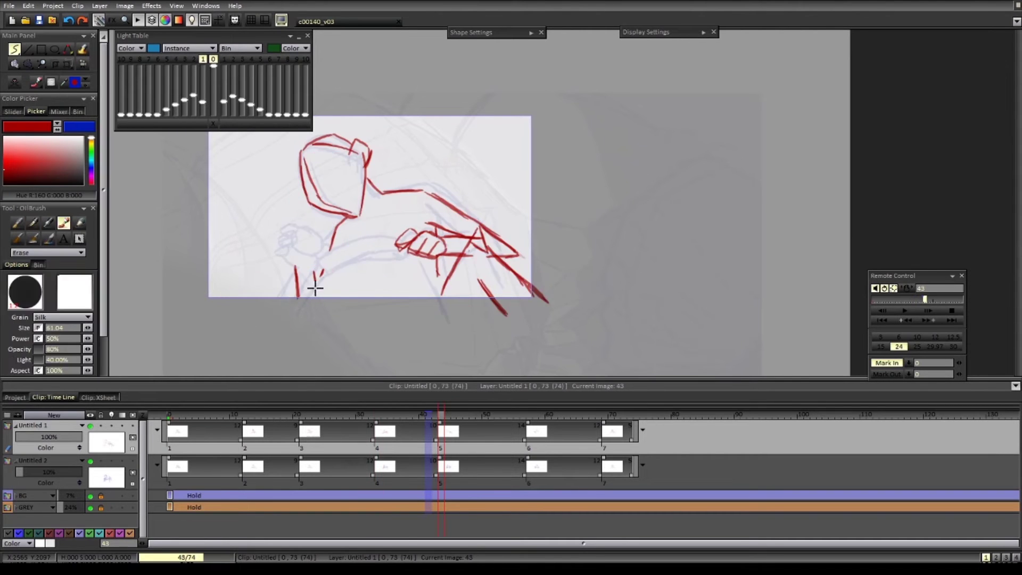
pyautogui.moveTo(313, 264); pyautogui.dragTo(396, 239)
pyautogui.moveTo(415, 257); pyautogui.dragTo(291, 306)
pyautogui.press('Left')
pyautogui.press('Right')
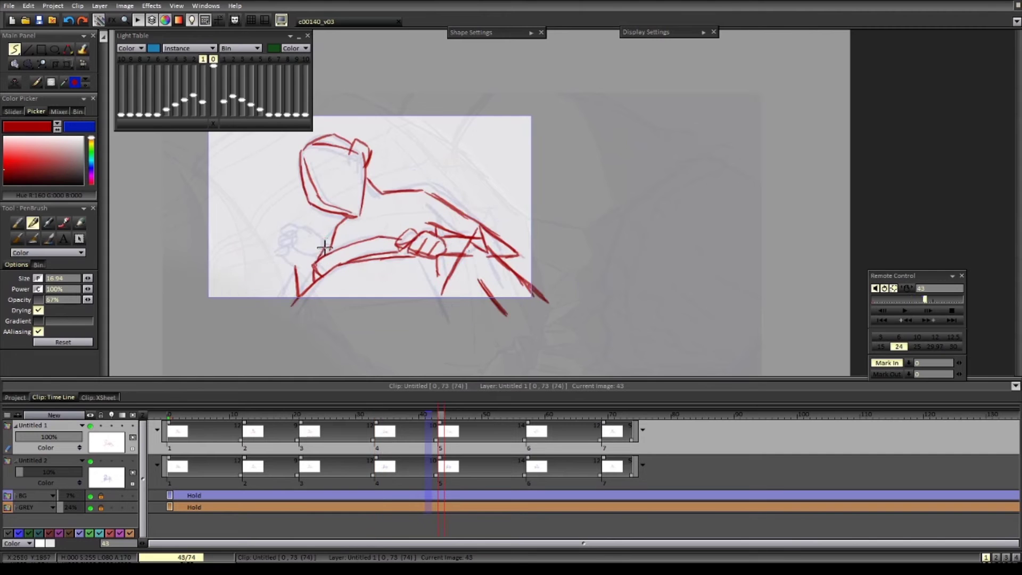
pyautogui.moveTo(288, 233); pyautogui.dragTo(314, 240)
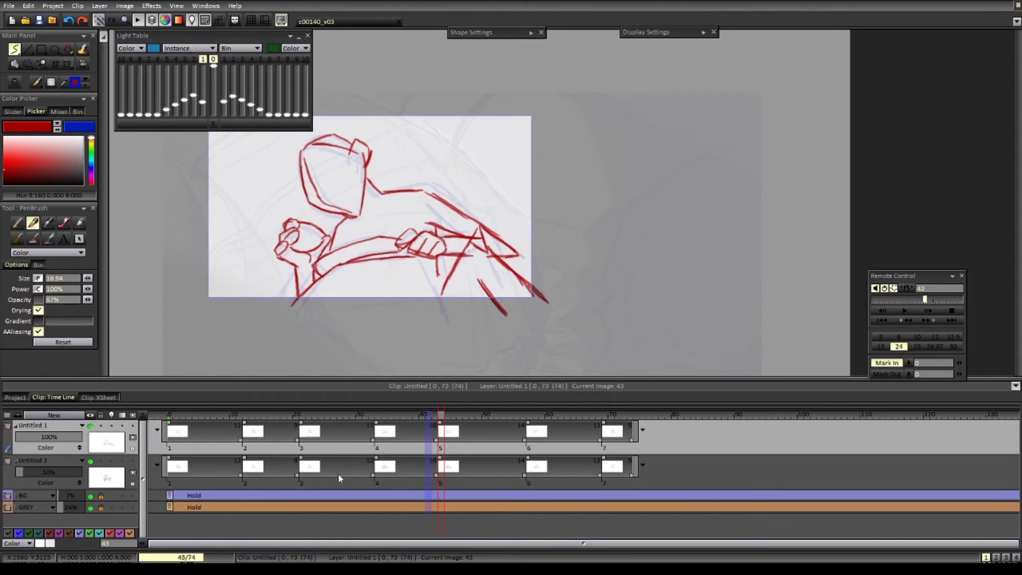
# - Clean up the gripping hand and resting forearm of the frame 57 pose by erasing and redrawing in red
pyautogui.press('Right')
pyautogui.press('e')
pyautogui.moveTo(430, 228); pyautogui.dragTo(448, 237)
pyautogui.press('e')
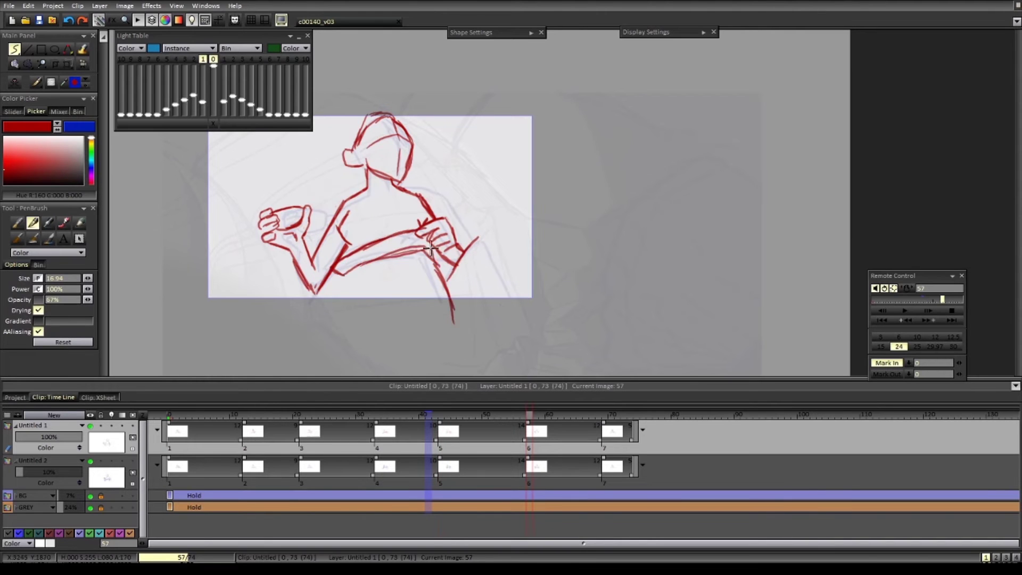
pyautogui.press('e')
pyautogui.press('e')
pyautogui.moveTo(319, 290); pyautogui.dragTo(367, 263)
# - Hide the Untitled 2 layer and play back the red poses
pyautogui.press('Left')
pyautogui.press('Left')
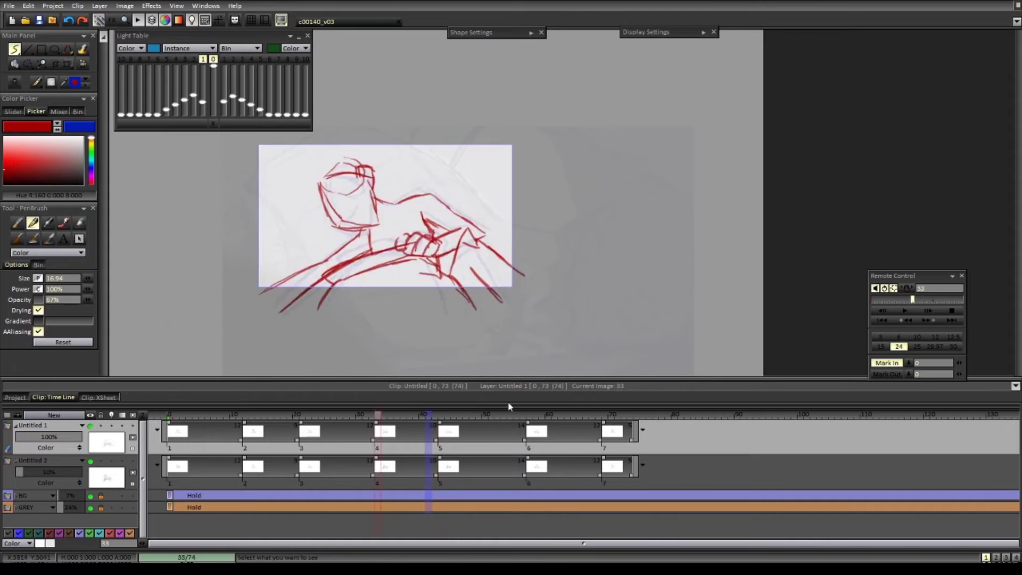
pyautogui.press('e')
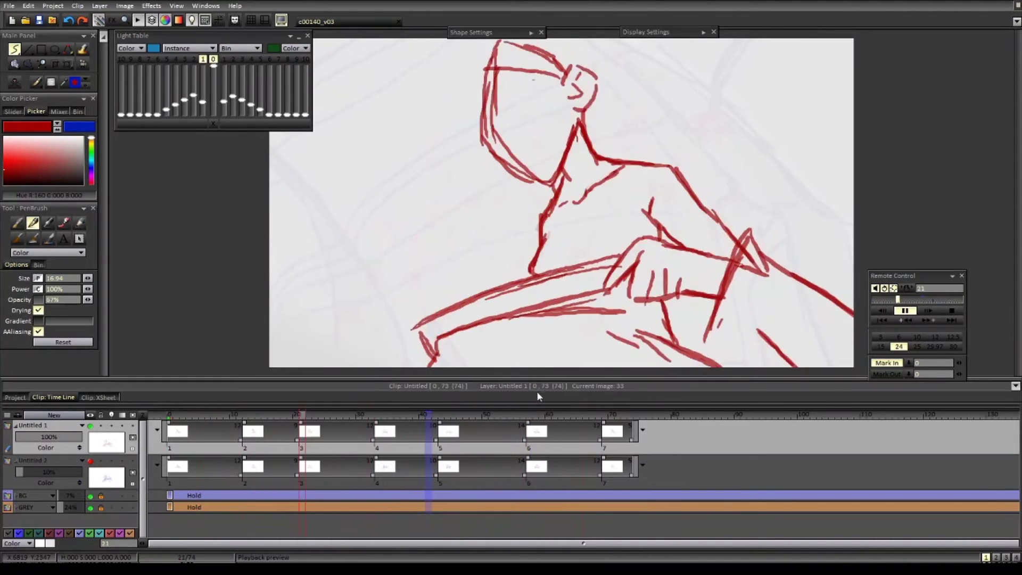
pyautogui.press('Return')
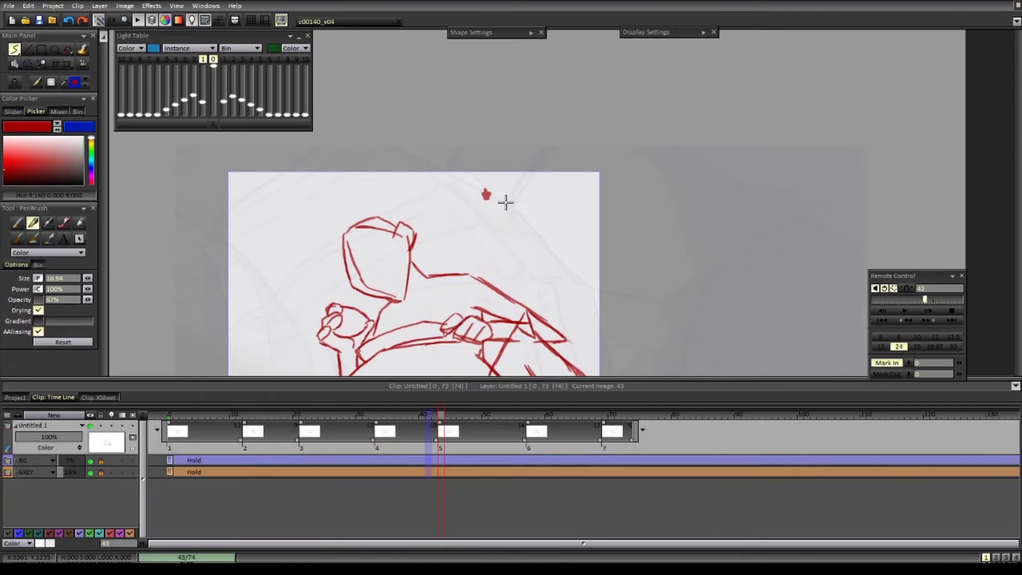
# - Handwrite the notes "Anticipate" on the frame 43 drawing and "Soften Reaction" on the frame 57 drawing, and play the animation
pyautogui.moveTo(506, 201)
pyautogui.mouseDown()
pyautogui.moveTo(527, 193)
pyautogui.moveTo(561, 210)
pyautogui.mouseUp()
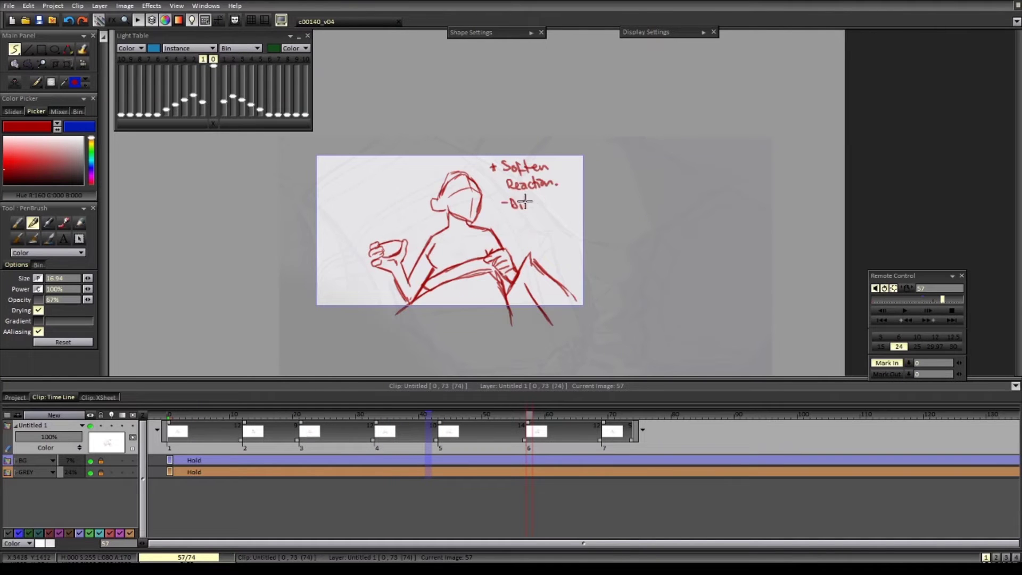
pyautogui.click(904, 310)
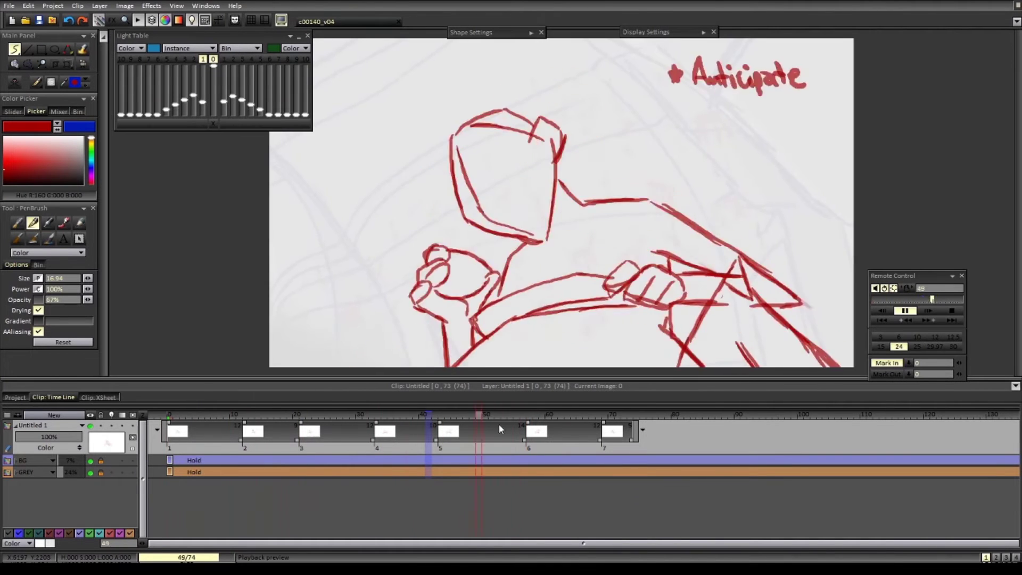
# - Duplicate the frame 43 drawing at frame 50, erase its upper body, and show the previous pose on the light table
pyautogui.moveTo(435, 424); pyautogui.dragTo(501, 436)
pyautogui.press('e')
pyautogui.moveTo(445, 209)
pyautogui.mouseDown()
pyautogui.moveTo(504, 237)
pyautogui.moveTo(502, 196)
pyautogui.mouseUp()
pyautogui.press('b')
pyautogui.press('l')
pyautogui.scroll(1, 502, 213)
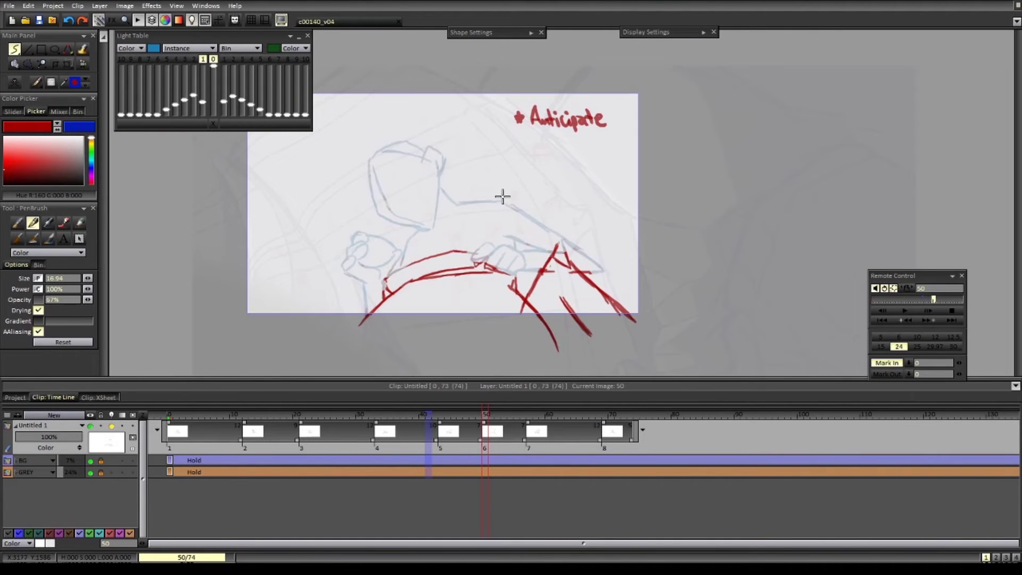
# - Draw the head, neck and shoulder of the frame 50 pose in red, with another copy of the base drawing at frame 55
pyautogui.moveTo(421, 146); pyautogui.dragTo(436, 145)
pyautogui.moveTo(441, 161); pyautogui.dragTo(444, 211)
pyautogui.hotkey('ctrl', 'Left')
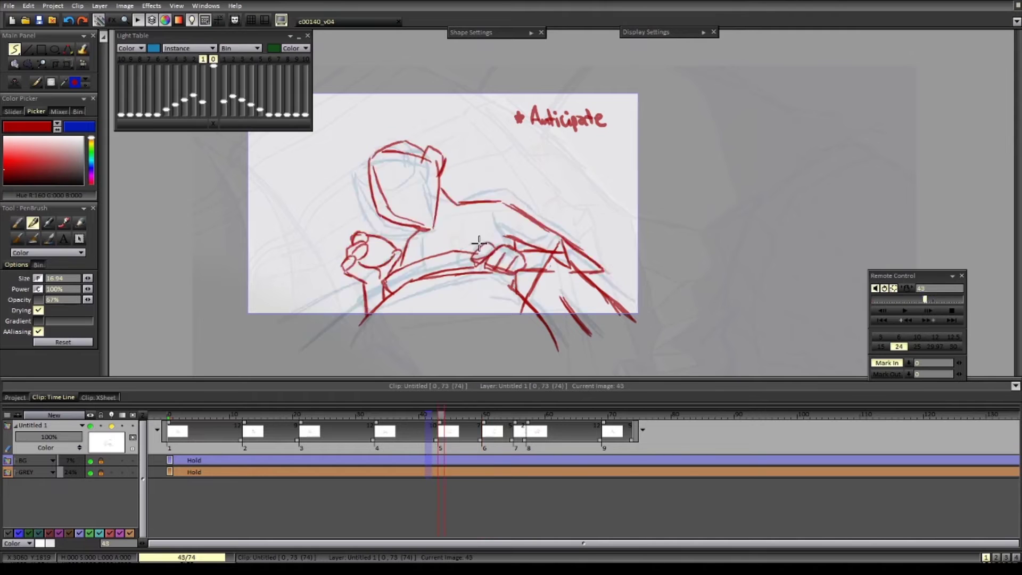
pyautogui.hotkey('ctrl', 'Right')
pyautogui.moveTo(370, 159); pyautogui.dragTo(435, 221)
pyautogui.moveTo(434, 160); pyautogui.dragTo(460, 195)
pyautogui.moveTo(494, 200)
pyautogui.mouseDown()
pyautogui.moveTo(458, 181)
pyautogui.moveTo(514, 232)
pyautogui.moveTo(478, 232)
pyautogui.mouseUp()
# - Draw the outer arm, gripping hand and chest lines of the frame 50 pose in red, erasing stray lines
pyautogui.press('e')
pyautogui.press('b')
pyautogui.press('e')
pyautogui.moveTo(365, 239)
pyautogui.mouseDown()
pyautogui.moveTo(372, 210)
pyautogui.moveTo(380, 240)
pyautogui.mouseUp()
pyautogui.press('b')
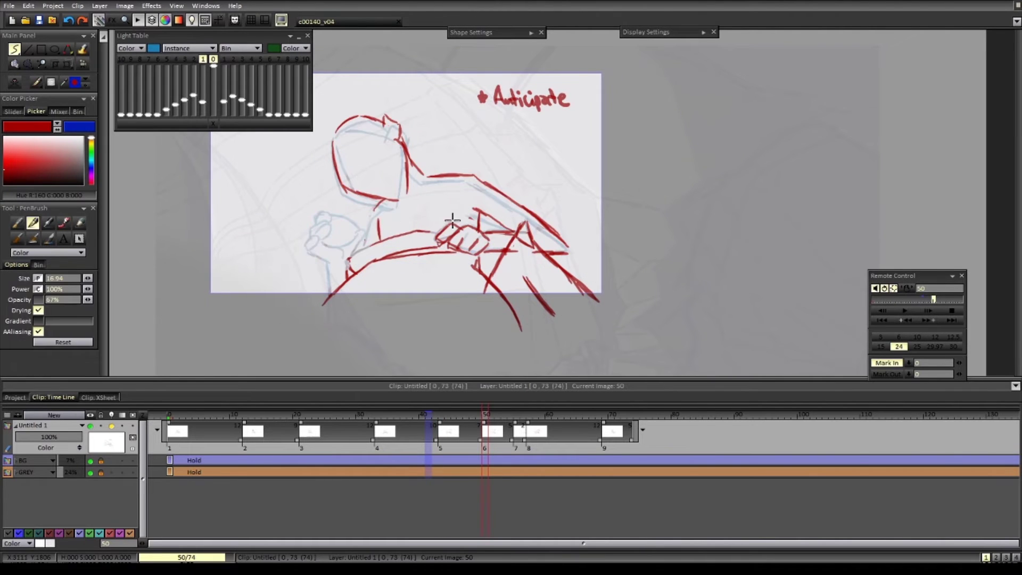
pyautogui.moveTo(390, 192); pyautogui.dragTo(419, 201)
# - Redraw the raised hand holding the object in the frame 50 pose in red
pyautogui.press('e')
pyautogui.moveTo(346, 259); pyautogui.dragTo(336, 231)
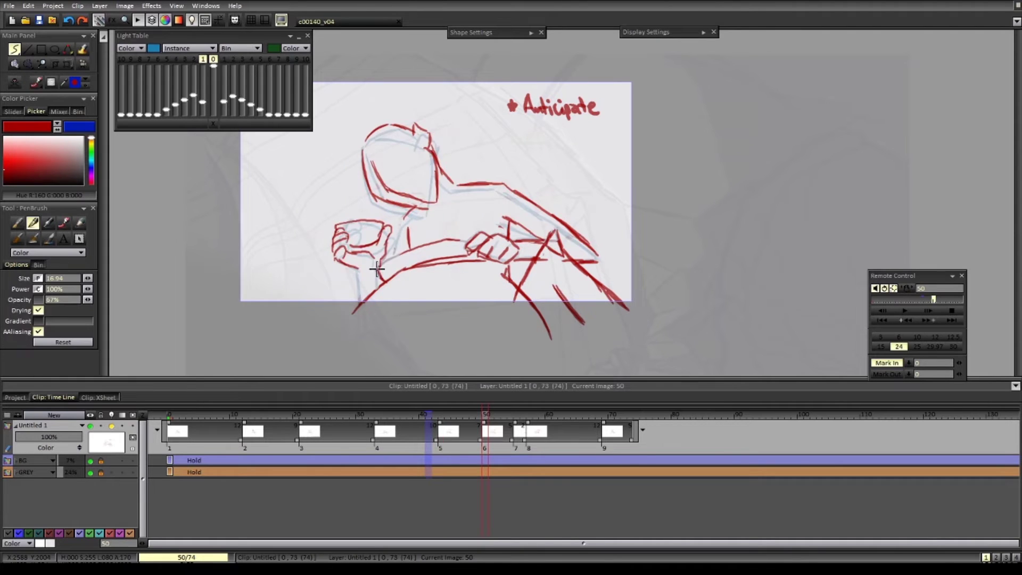
pyautogui.press('b')
# - Draw the raised hand, wrist and head of the frame 55 pose in red
pyautogui.press('Right')
pyautogui.moveTo(432, 187); pyautogui.dragTo(420, 201)
pyautogui.moveTo(313, 211); pyautogui.dragTo(345, 281)
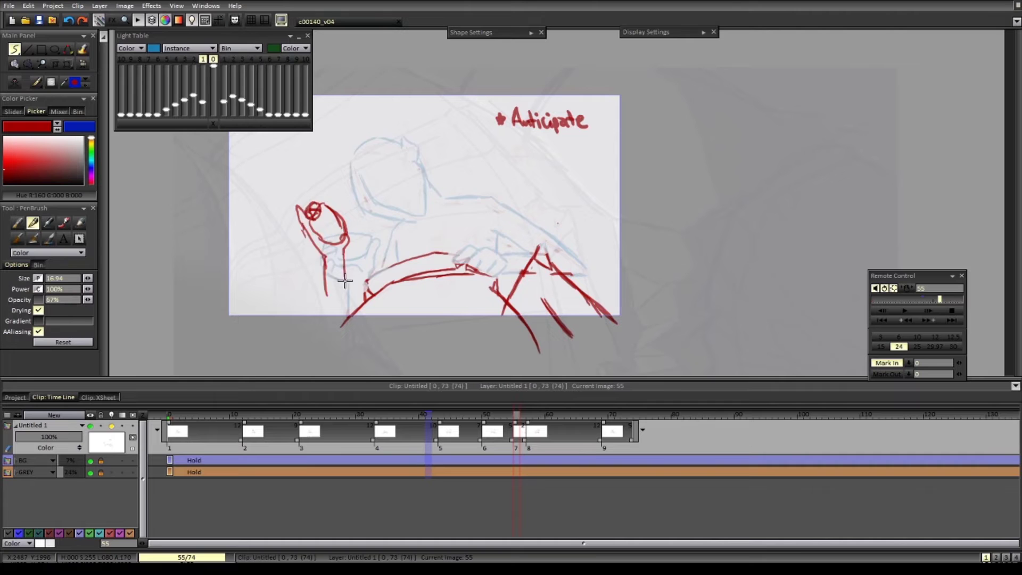
pyautogui.click(28, 64)
pyautogui.moveTo(373, 135); pyautogui.dragTo(368, 137)
pyautogui.click(67, 63)
pyautogui.moveTo(372, 196)
pyautogui.mouseDown()
pyautogui.moveTo(368, 182)
pyautogui.moveTo(429, 195)
pyautogui.mouseUp()
# - Draw the gripping hand, shoulder and outer arm of the frame 55 pose in red, and erase its old leg lines
pyautogui.press('b')
pyautogui.moveTo(453, 247); pyautogui.dragTo(493, 263)
pyautogui.moveTo(419, 193); pyautogui.dragTo(466, 191)
pyautogui.moveTo(467, 192)
pyautogui.mouseDown()
pyautogui.moveTo(531, 232)
pyautogui.moveTo(488, 255)
pyautogui.mouseUp()
pyautogui.press('e')
pyautogui.moveTo(542, 247)
pyautogui.mouseDown()
pyautogui.moveTo(611, 315)
pyautogui.moveTo(605, 331)
pyautogui.moveTo(633, 338)
pyautogui.mouseUp()
pyautogui.press('b')
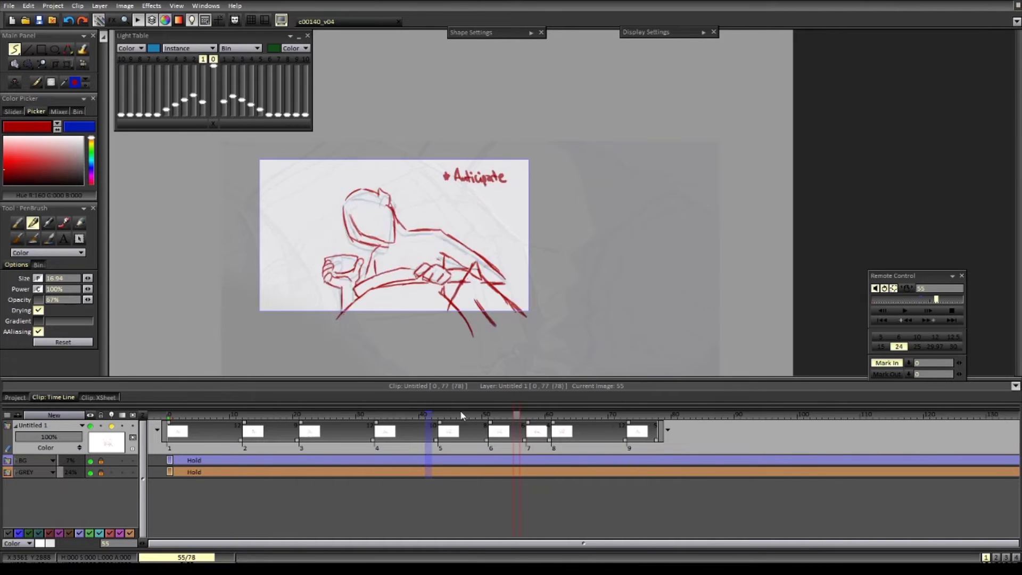
# - Turn off the light table and step through the red poses from frame 21 onward to check the motion
pyautogui.moveTo(461, 413); pyautogui.dragTo(302, 414)
pyautogui.press('l')
pyautogui.press('Right')
pyautogui.press('Right')
pyautogui.press('Right')
pyautogui.press('Right')
pyautogui.press('Left')
pyautogui.press('Right')
pyautogui.press('n')
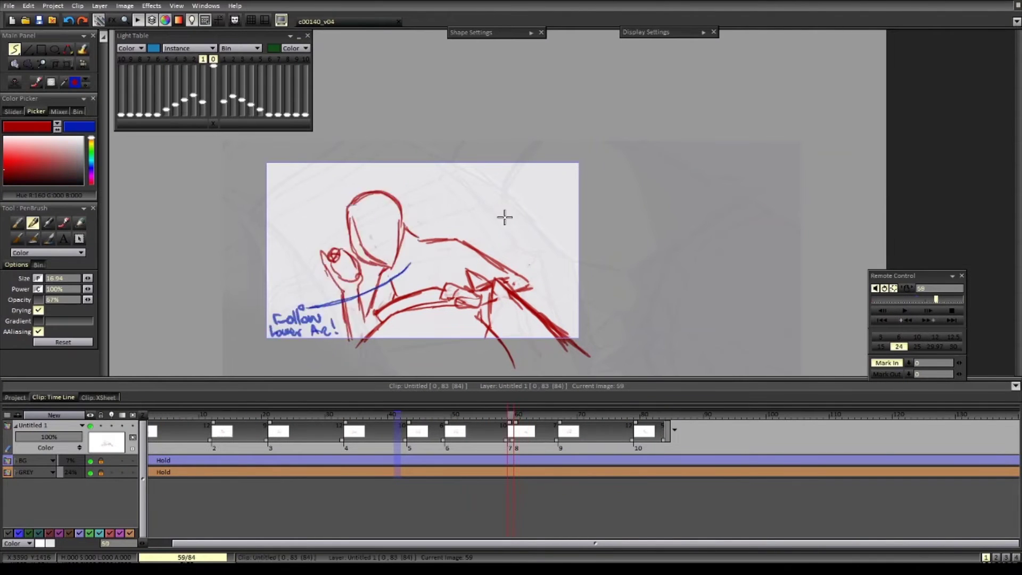
# - Remove the drawing at frame 59 so the lowered-head pose starts there, and compare it with the neighbouring poses
pyautogui.press('Right')
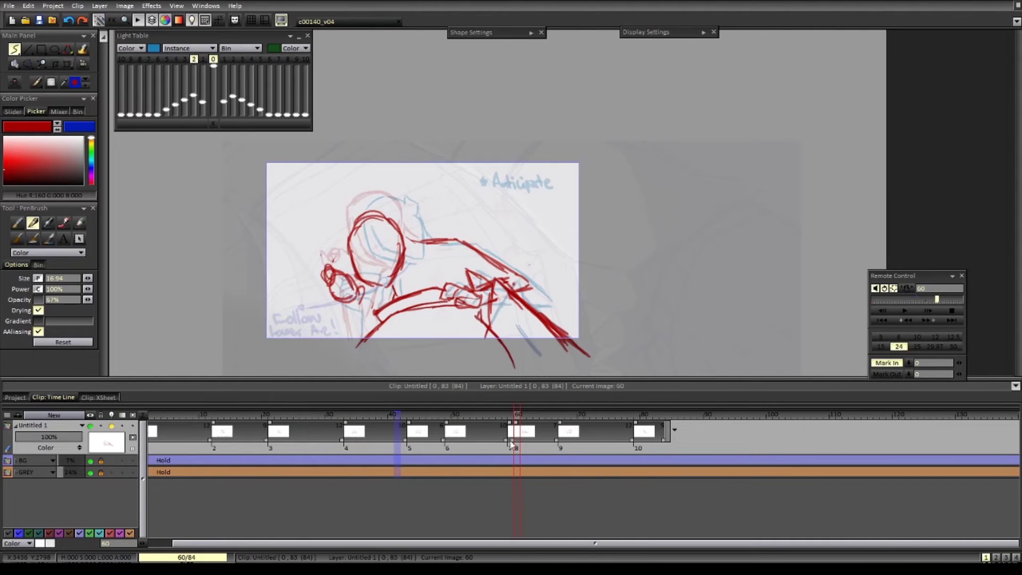
pyautogui.press('Left')
pyautogui.hotkey('ctrl', 'Left')
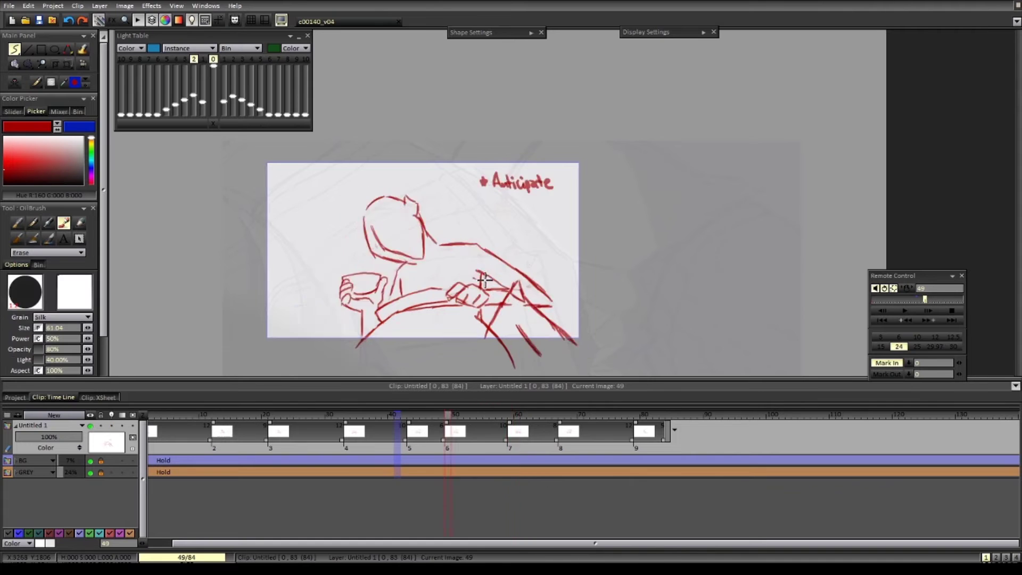
pyautogui.hotkey('ctrl', 'Right')
pyautogui.hotkey('ctrl', 'Left')
pyautogui.hotkey('ctrl', 'Right')
pyautogui.hotkey('ctrl', 'Right')
pyautogui.hotkey('ctrl', 'Left')
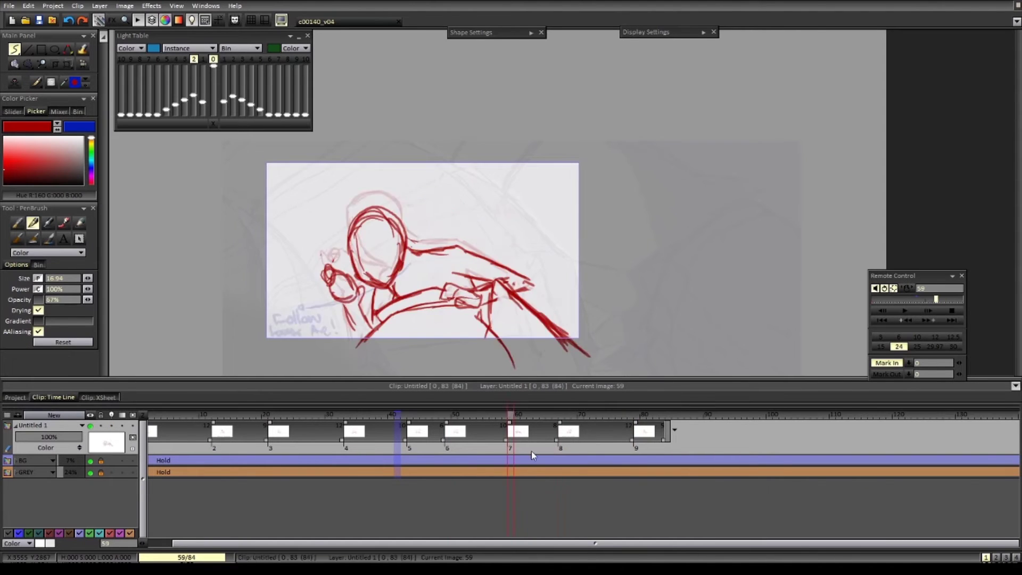
# - Delete the drawing spanning frames 12 to 20 on Untitled 1, and play back the shortened animation
pyautogui.press('Return')
pyautogui.click(247, 413)
pyautogui.moveTo(215, 439); pyautogui.dragTo(262, 462)
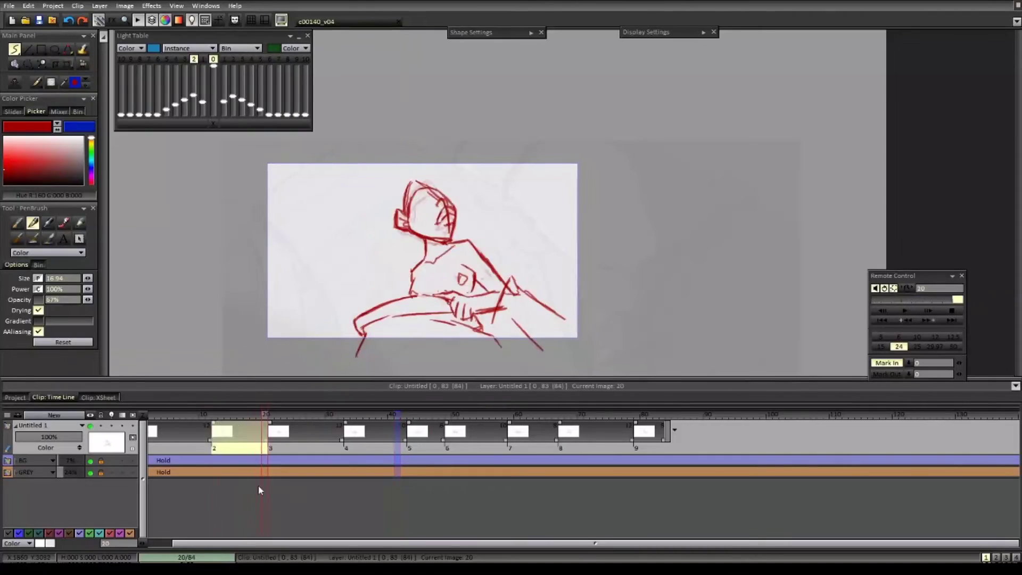
pyautogui.press('Delete')
pyautogui.press('Return')
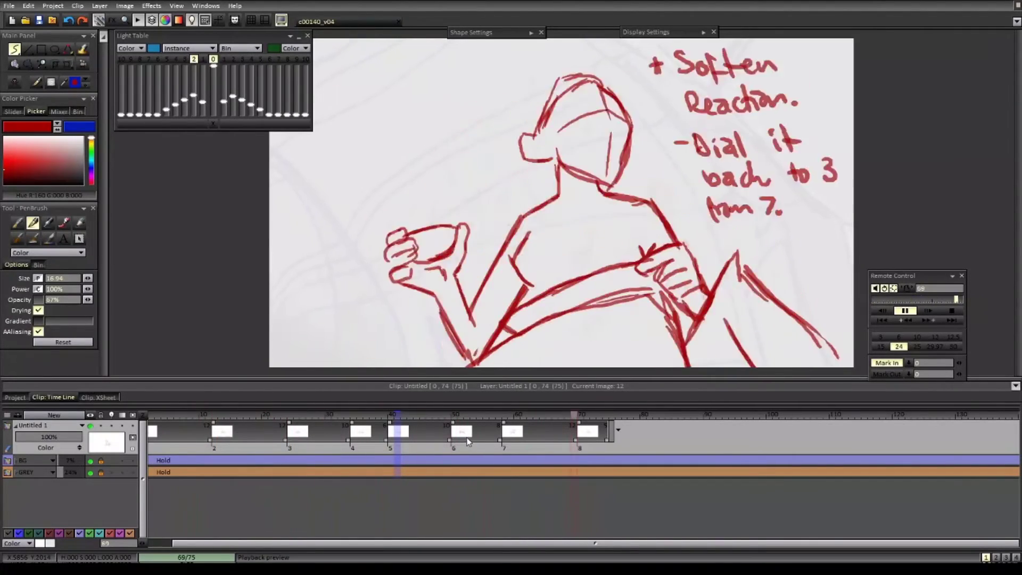
# - Scrub through the animation, return to the first frame, and show only the nearest previous drawing on the light table
pyautogui.moveTo(219, 415); pyautogui.dragTo(593, 413)
pyautogui.scroll(-3, 229, 425)
pyautogui.click(163, 414)
pyautogui.moveTo(197, 466); pyautogui.dragTo(162, 479)
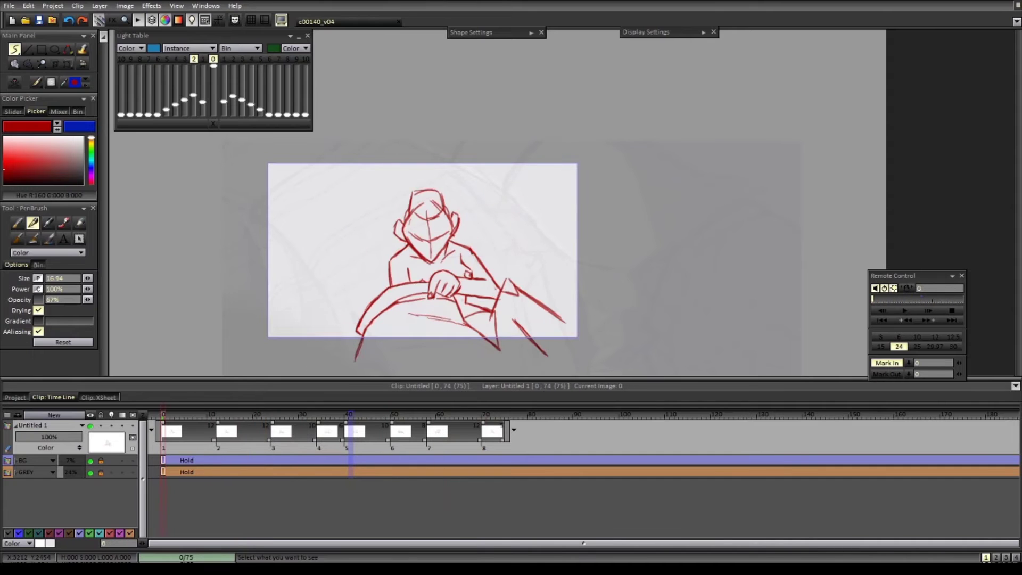
pyautogui.click(202, 59)
# - Write the blue notes "Breathe in" under "Anticipate" on the frame 40 pose and "Breathe Out" on the frame 50 pose
pyautogui.press('n')
pyautogui.scroll(-1, 458, 330)
pyautogui.scroll(1, 449, 246)
pyautogui.hotkey('ctrl', 'Right')
pyautogui.hotkey('ctrl', 'Right')
pyautogui.hotkey('ctrl', 'Right')
pyautogui.hotkey('ctrl', 'Right')
pyautogui.moveTo(418, 225); pyautogui.dragTo(426, 224)
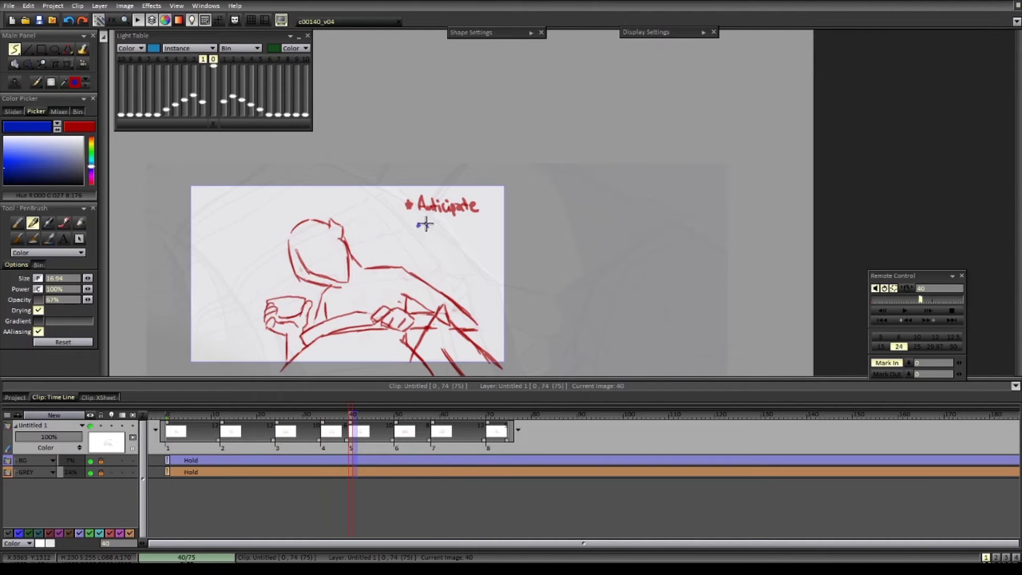
pyautogui.hotkey('ctrl', 'Right')
pyautogui.hotkey('ctrl', 'Right')
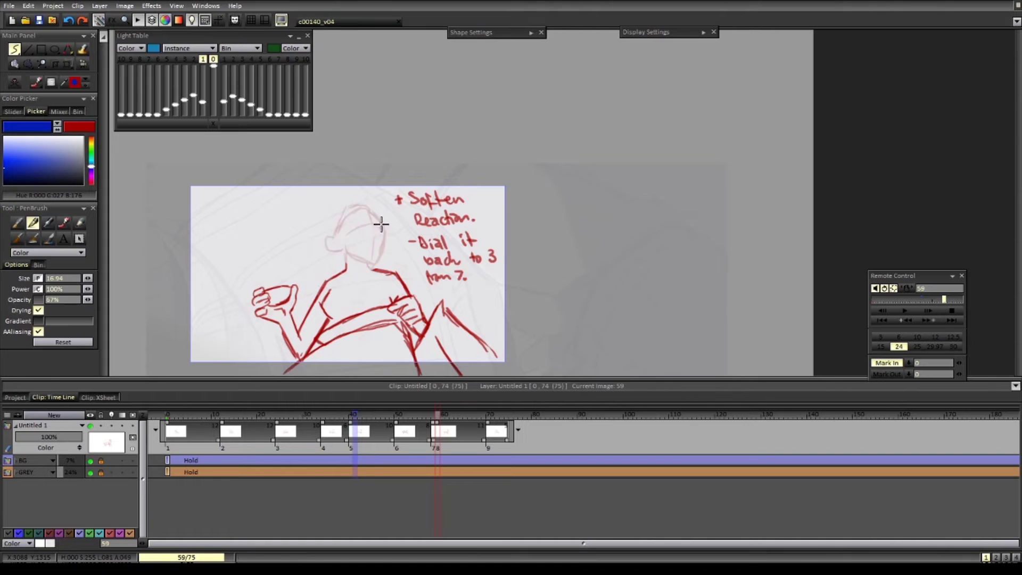
# - Redraw the turned head in red on the frame 59 pose, and compare it with the frame 50 and 70 poses
pyautogui.press('x')
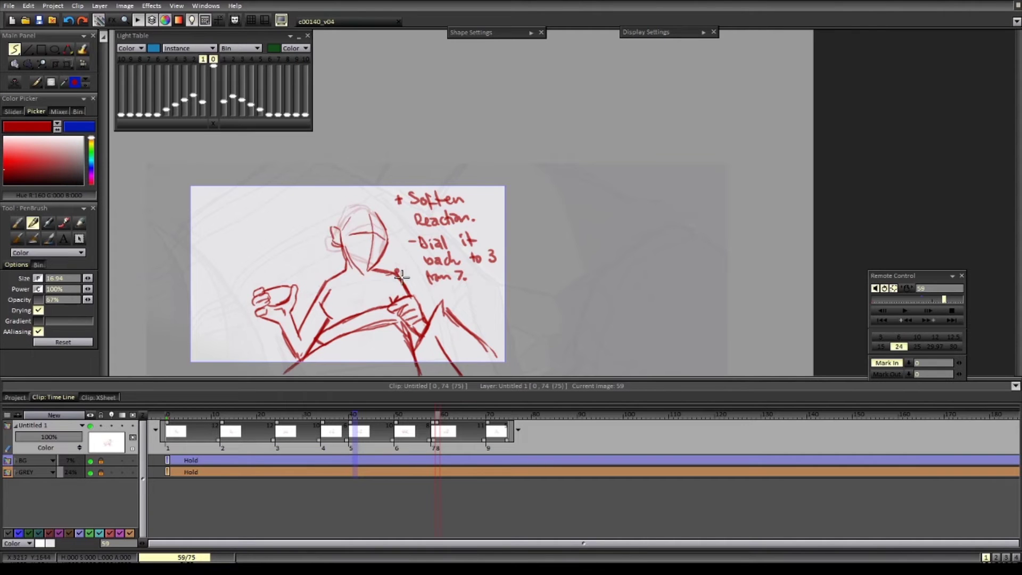
pyautogui.moveTo(339, 230); pyautogui.dragTo(352, 208)
pyautogui.moveTo(354, 207); pyautogui.dragTo(380, 214)
pyautogui.moveTo(342, 230); pyautogui.dragTo(369, 209)
pyautogui.moveTo(346, 257); pyautogui.dragTo(369, 271)
pyautogui.hotkey('ctrl', 'Left')
pyautogui.hotkey('ctrl', 'Right')
pyautogui.hotkey('ctrl', 'Left')
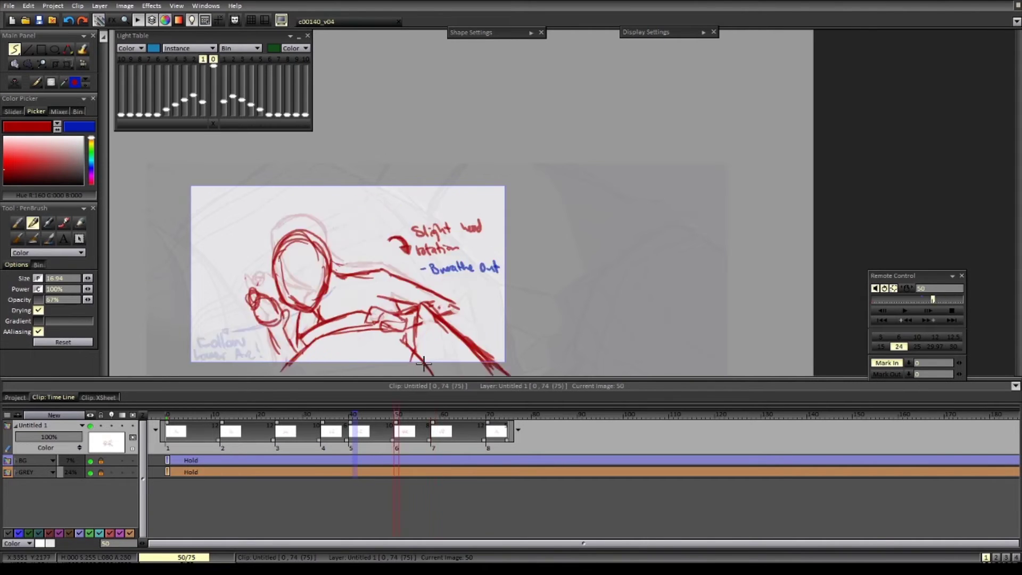
pyautogui.hotkey('ctrl', 'Right')
pyautogui.hotkey('ctrl', 'Right')
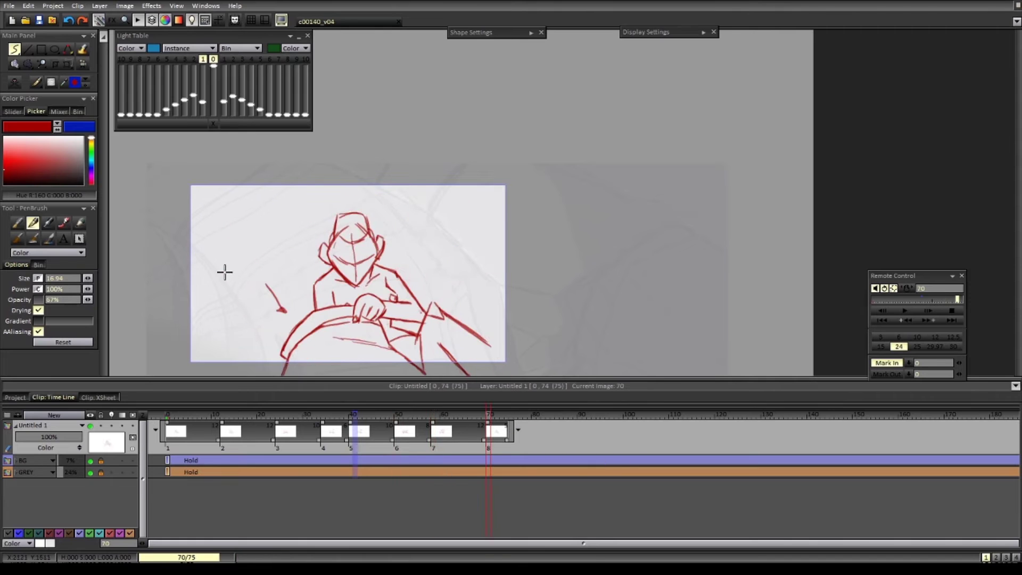
# - Add red hair and hairline strokes to the heads of the key poses from frame 12 to frame 50
pyautogui.press('Home')
pyautogui.hotkey('ctrl', 'Right')
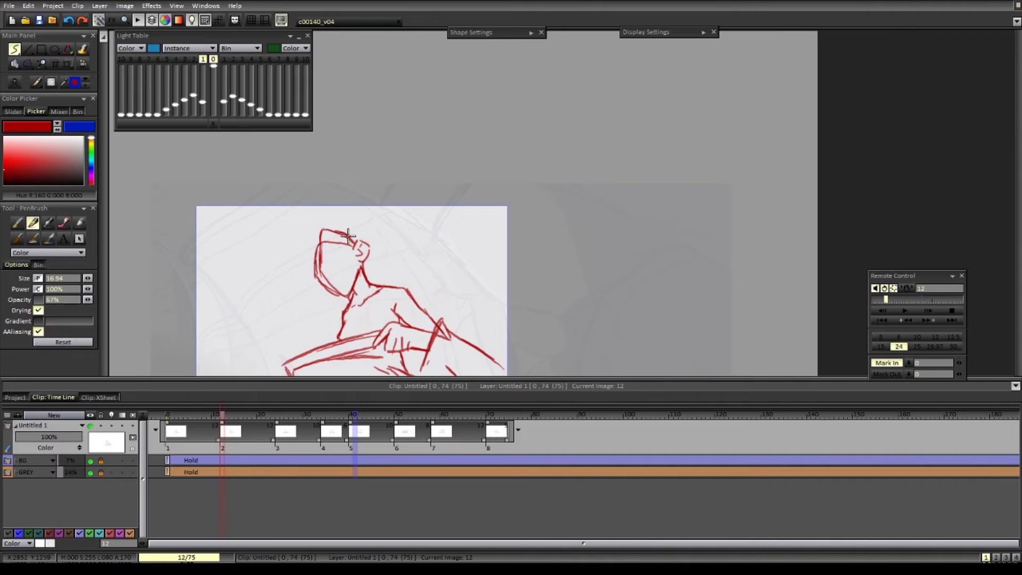
pyautogui.hotkey('ctrl', 'Right')
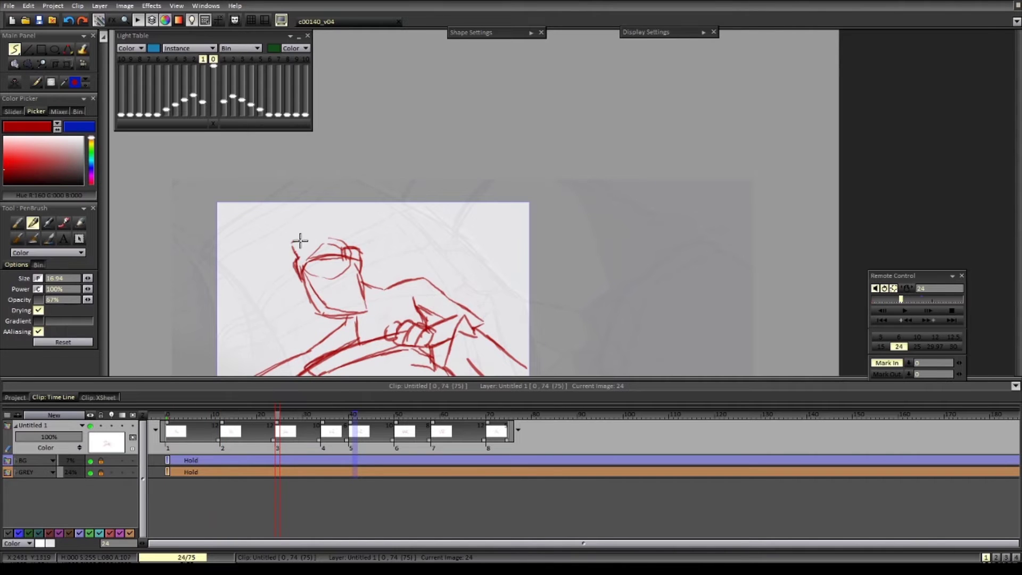
pyautogui.hotkey('ctrl', 'Right')
pyautogui.hotkey('ctrl', 'Right')
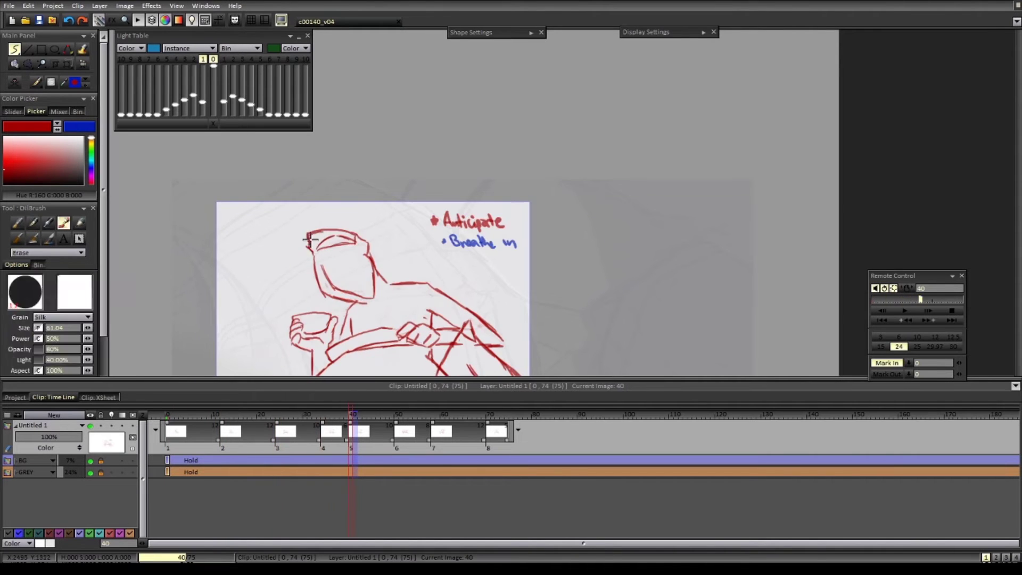
pyautogui.hotkey('ctrl', 'Right')
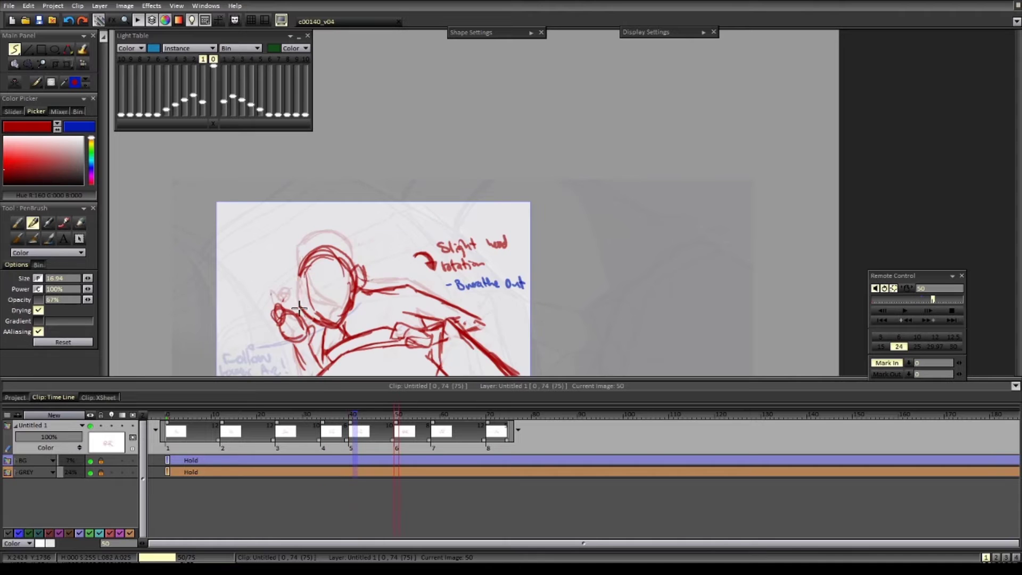
# - Draw hair on the frame 58 head, and write the numbered red notes "delay hand" and "shake twice" above the raised hand
pyautogui.hotkey('ctrl', 'Right')
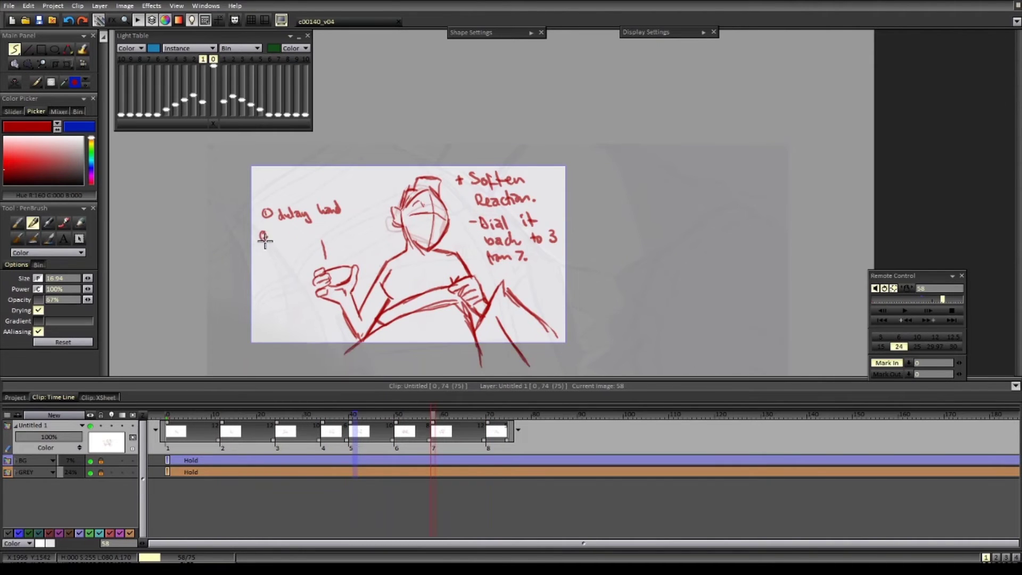
pyautogui.hotkey('ctrl', 'Left')
pyautogui.hotkey('ctrl', 'Left')
pyautogui.hotkey('ctrl', 'Right')
pyautogui.hotkey('ctrl', 'Right')
pyautogui.hotkey('ctrl', 'Right')
# - Play back the poses, and delete the first two drawings on Untitled 1 covering frames 0 to 23
pyautogui.press('Return')
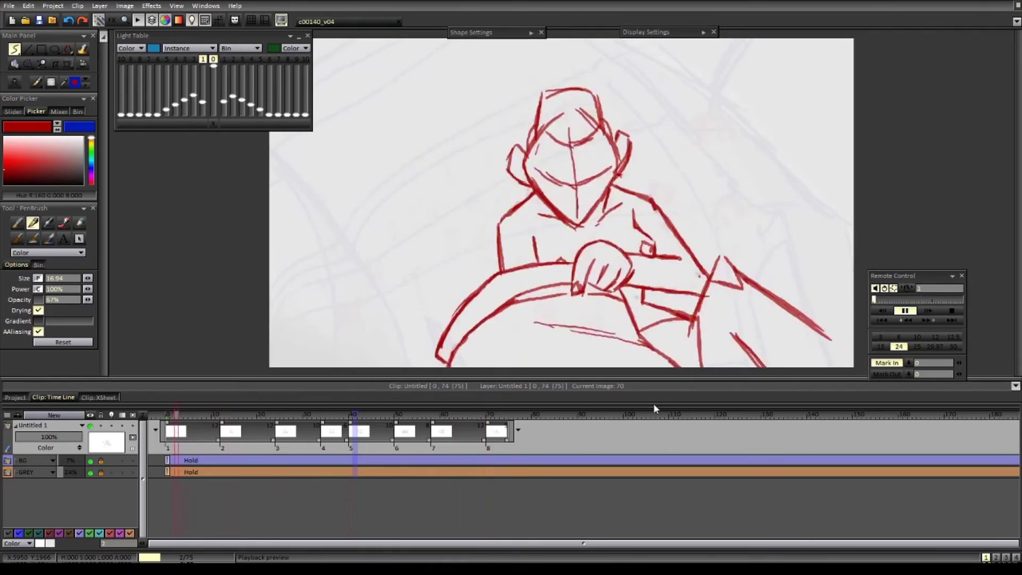
pyautogui.press('Return')
pyautogui.press('Return')
pyautogui.moveTo(208, 415); pyautogui.dragTo(201, 432)
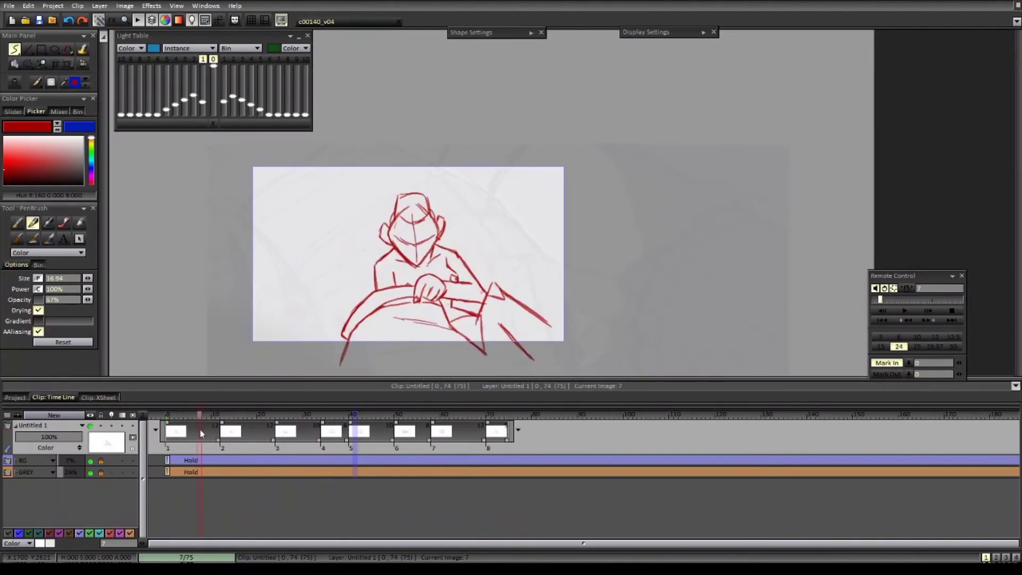
pyautogui.click(192, 448)
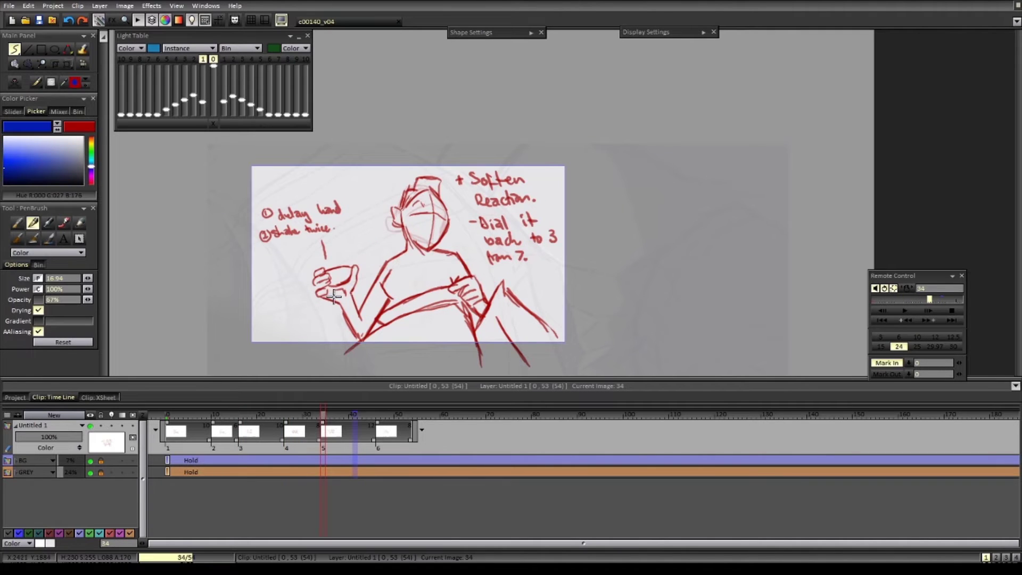
# - Draw a blue timing arc with tick marks below the raised hand on frame 34, and play back the animation
pyautogui.moveTo(334, 295); pyautogui.dragTo(324, 315)
pyautogui.moveTo(327, 304); pyautogui.dragTo(334, 309)
pyautogui.moveTo(323, 313); pyautogui.dragTo(328, 317)
pyautogui.press('Left')
pyautogui.press('Right')
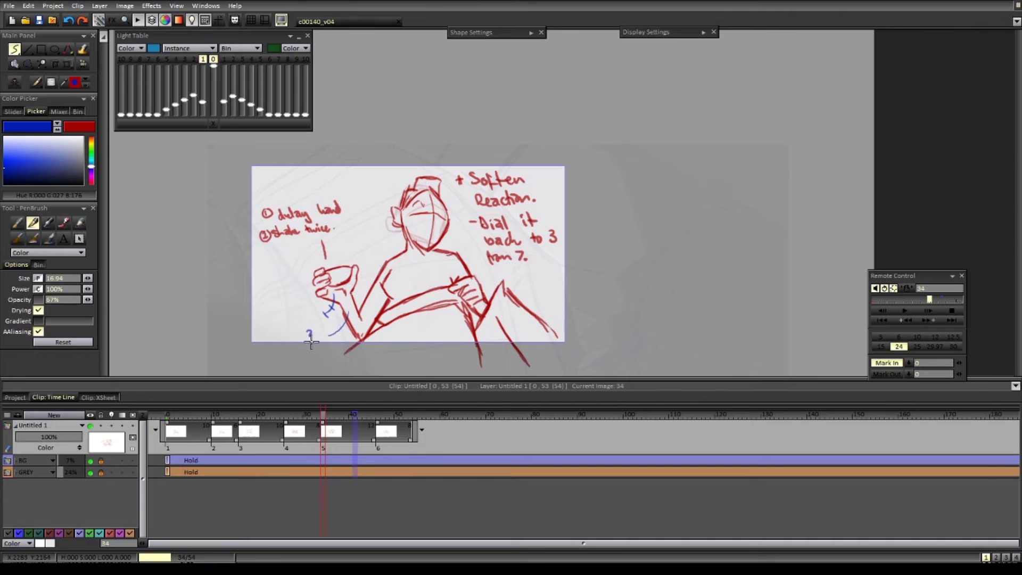
pyautogui.click(464, 415)
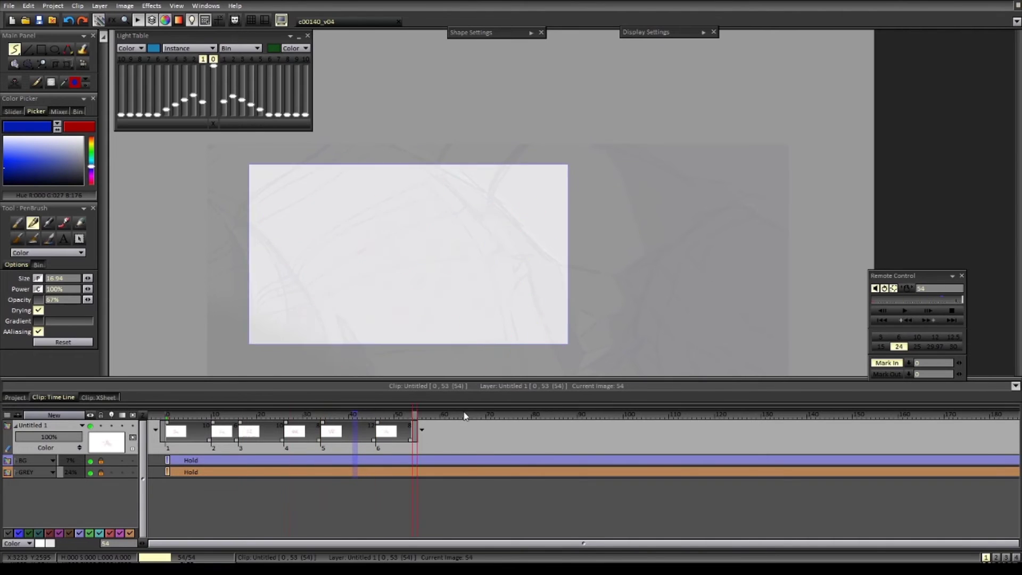
pyautogui.press('Return')
pyautogui.click(219, 416)
# - Lower the opacity of Untitled 1 to 17%, and create a new animation layer above it with drawings at matching frames
pyautogui.click(169, 417)
pyautogui.moveTo(75, 437); pyautogui.dragTo(32, 437)
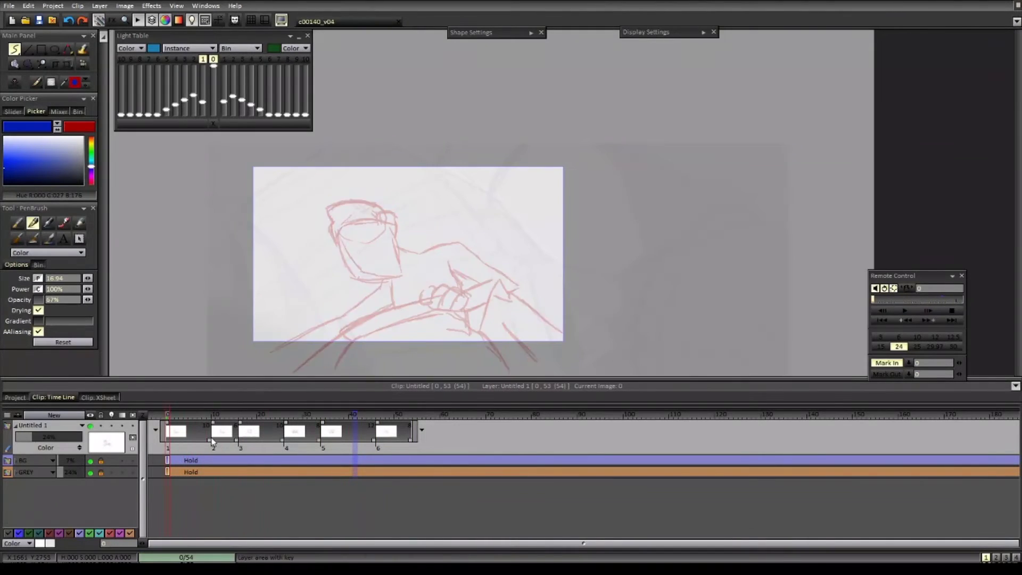
pyautogui.press('Right')
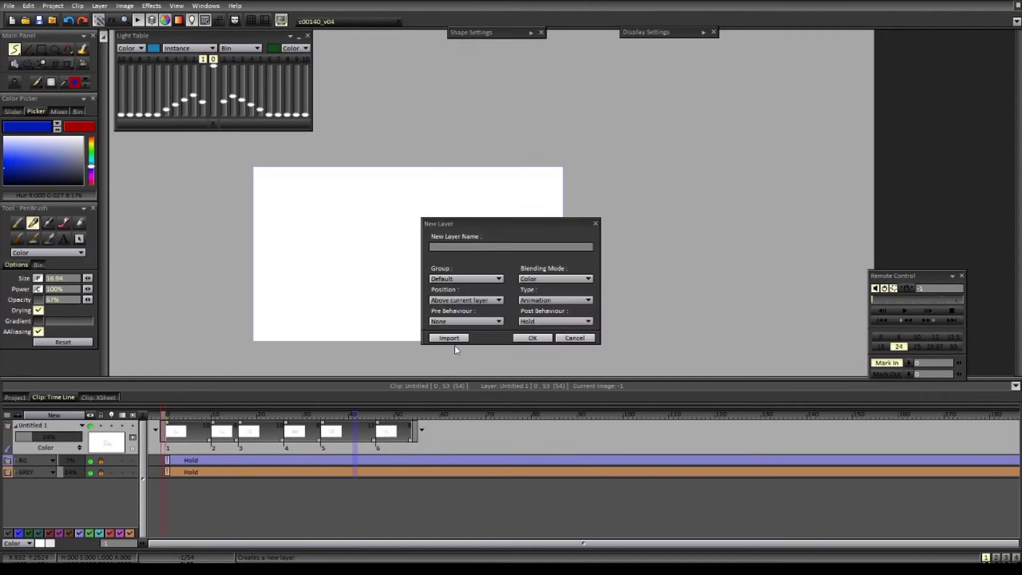
pyautogui.press('Return')
pyautogui.moveTo(172, 442); pyautogui.dragTo(181, 441)
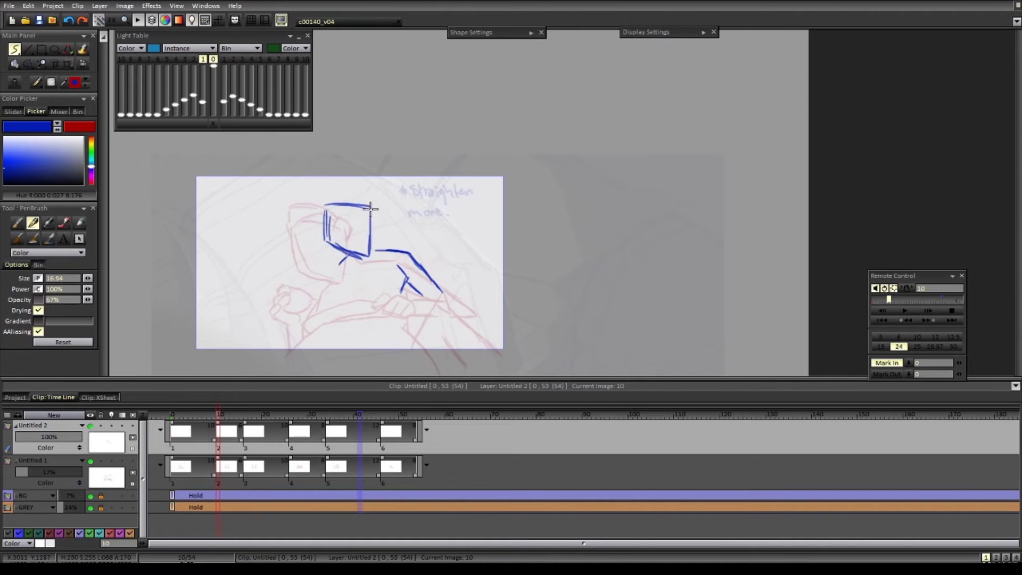
# - Draw the head, hair and raised fist in blue on frame 10 of Untitled 2, and scale down and shift the fist
pyautogui.moveTo(371, 208); pyautogui.dragTo(314, 197)
pyautogui.moveTo(285, 288); pyautogui.dragTo(277, 319)
pyautogui.moveTo(319, 280); pyautogui.dragTo(338, 325)
pyautogui.hotkey('ctrl', 't')
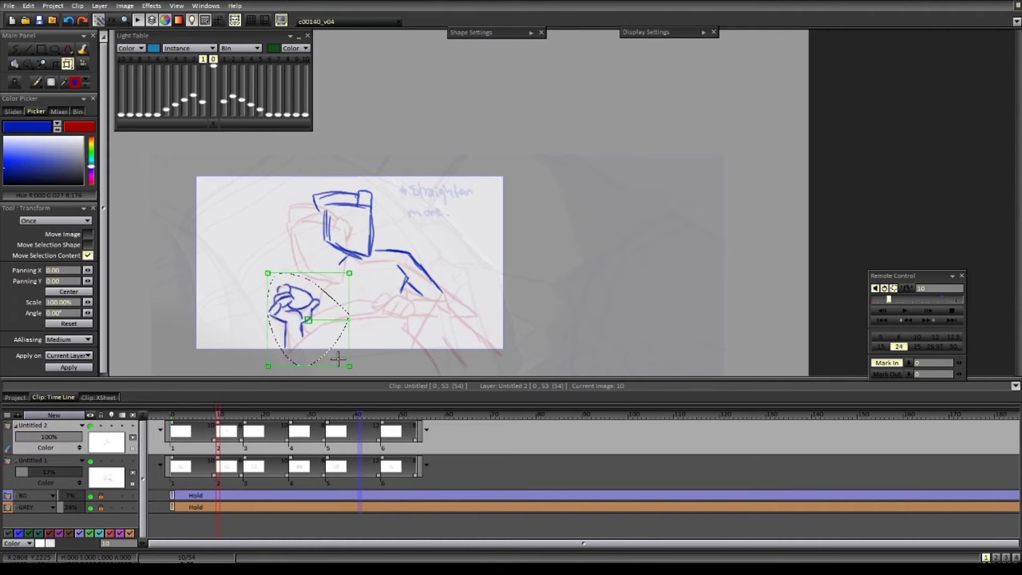
pyautogui.moveTo(349, 364); pyautogui.dragTo(336, 348)
pyautogui.moveTo(299, 320)
pyautogui.mouseDown()
pyautogui.moveTo(313, 292)
pyautogui.moveTo(311, 306)
pyautogui.mouseUp()
pyautogui.press('Return')
# - Draw the neck, shoulders and both arms of the frame 10 pose in blue
pyautogui.moveTo(311, 286); pyautogui.dragTo(309, 315)
pyautogui.moveTo(339, 267); pyautogui.dragTo(296, 336)
pyautogui.moveTo(309, 332); pyautogui.dragTo(301, 341)
pyautogui.moveTo(327, 284); pyautogui.dragTo(330, 307)
pyautogui.moveTo(372, 229)
pyautogui.mouseDown()
pyautogui.moveTo(376, 250)
pyautogui.moveTo(432, 279)
pyautogui.moveTo(453, 313)
pyautogui.mouseUp()
pyautogui.moveTo(410, 258); pyautogui.dragTo(455, 315)
# - Draw the head, shoulder line and cup-shaped hand in blue on frame 16, and move the hand higher
pyautogui.hotkey('ctrl', 'Right')
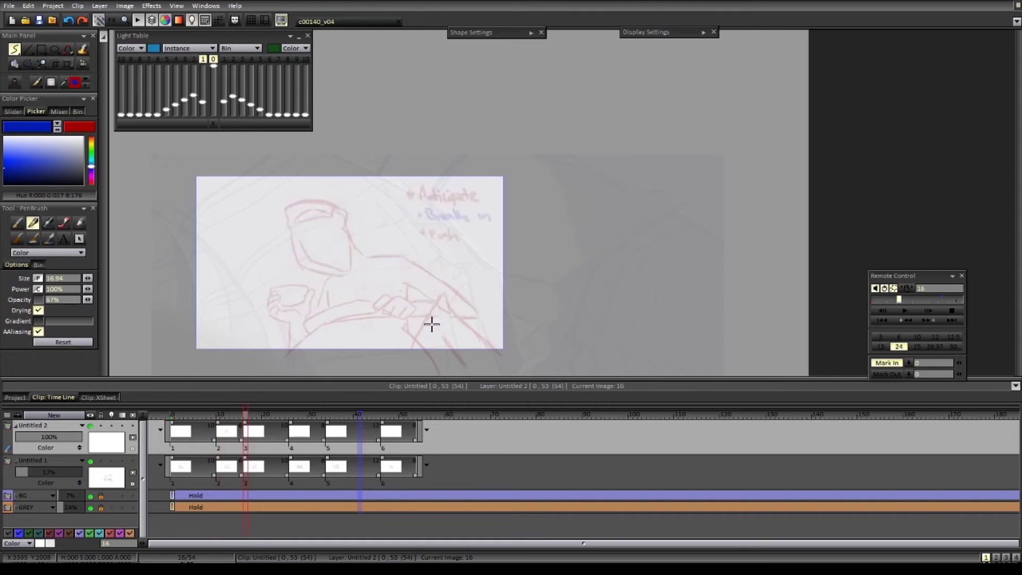
pyautogui.moveTo(324, 207); pyautogui.dragTo(327, 232)
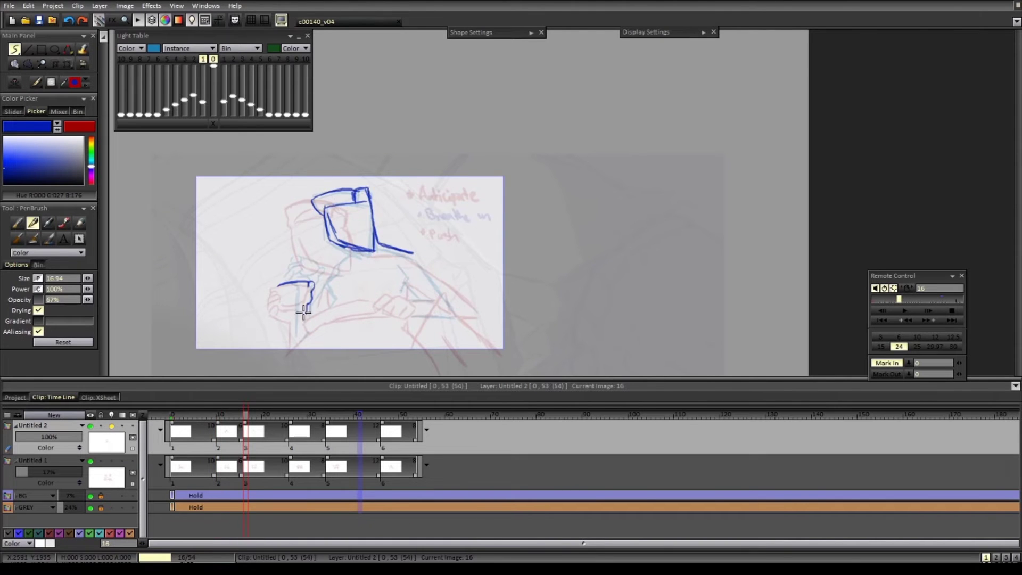
pyautogui.press('s')
pyautogui.hotkey('ctrl', 't')
pyautogui.moveTo(319, 288)
pyautogui.mouseDown()
pyautogui.moveTo(321, 296)
pyautogui.moveTo(306, 285)
pyautogui.mouseUp()
pyautogui.press('Return')
# - Draw the head with hair and ear, neck and gripping hand in blue on frame 0, and play back the poses
pyautogui.click(172, 414)
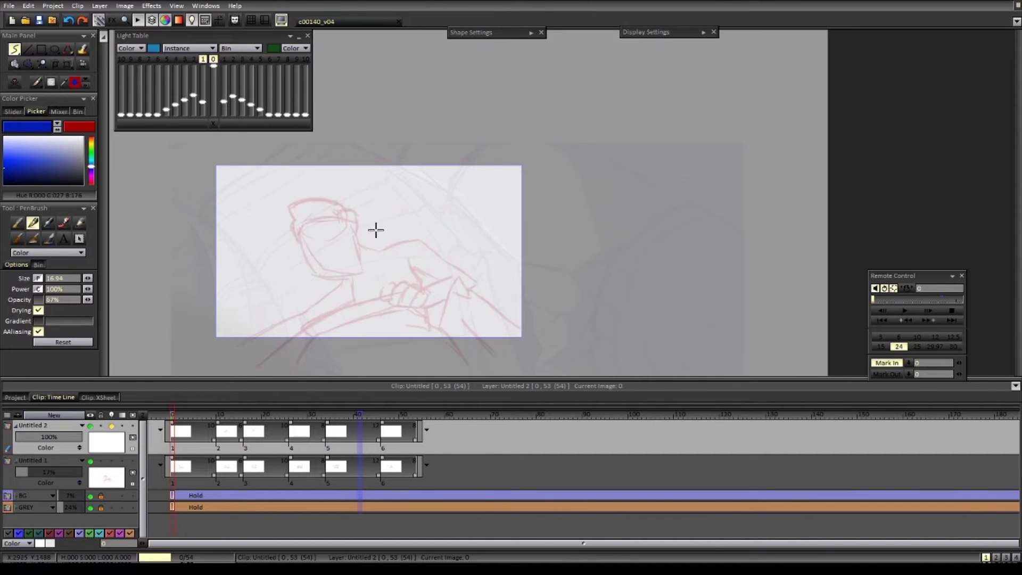
pyautogui.moveTo(362, 220)
pyautogui.mouseDown()
pyautogui.moveTo(322, 279)
pyautogui.moveTo(357, 276)
pyautogui.moveTo(302, 234)
pyautogui.mouseUp()
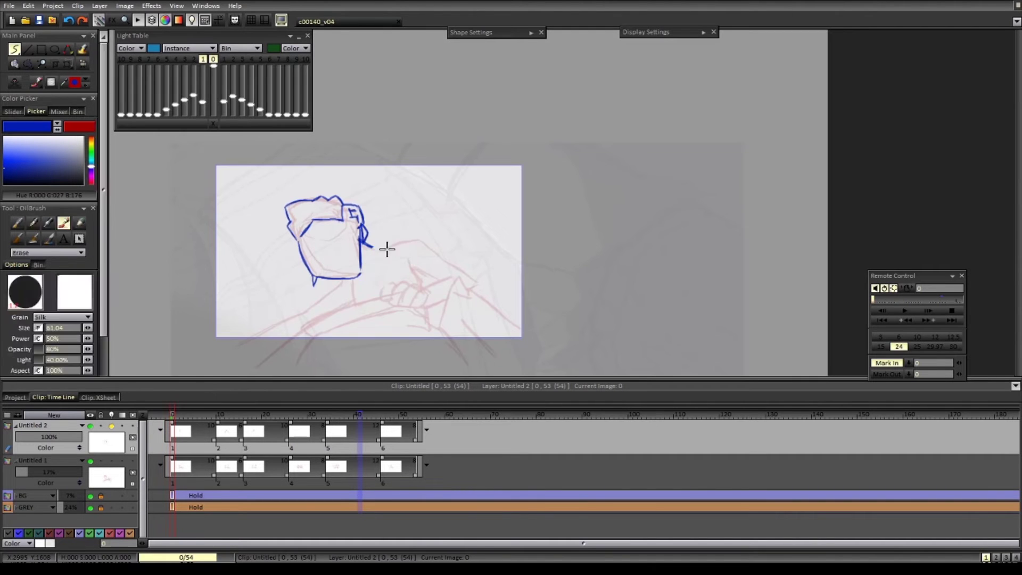
pyautogui.moveTo(364, 245); pyautogui.dragTo(420, 238)
pyautogui.moveTo(299, 306); pyautogui.dragTo(328, 282)
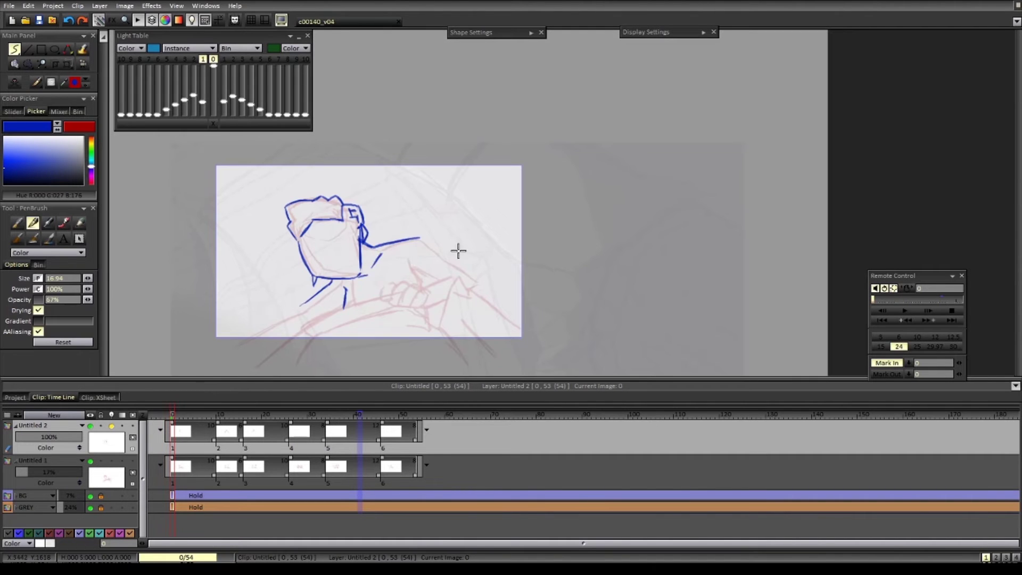
pyautogui.moveTo(417, 287); pyautogui.dragTo(428, 296)
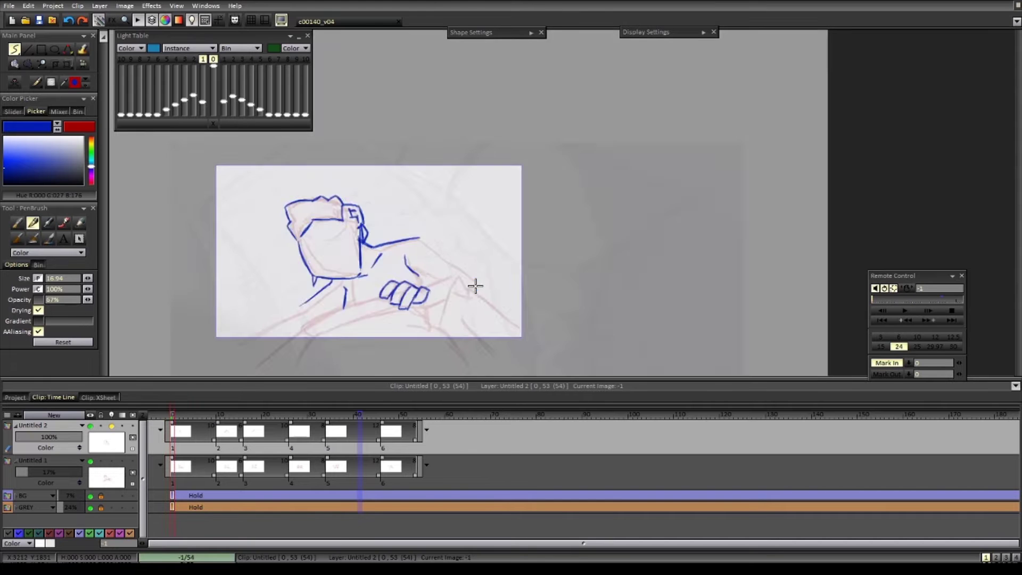
pyautogui.press('Return')
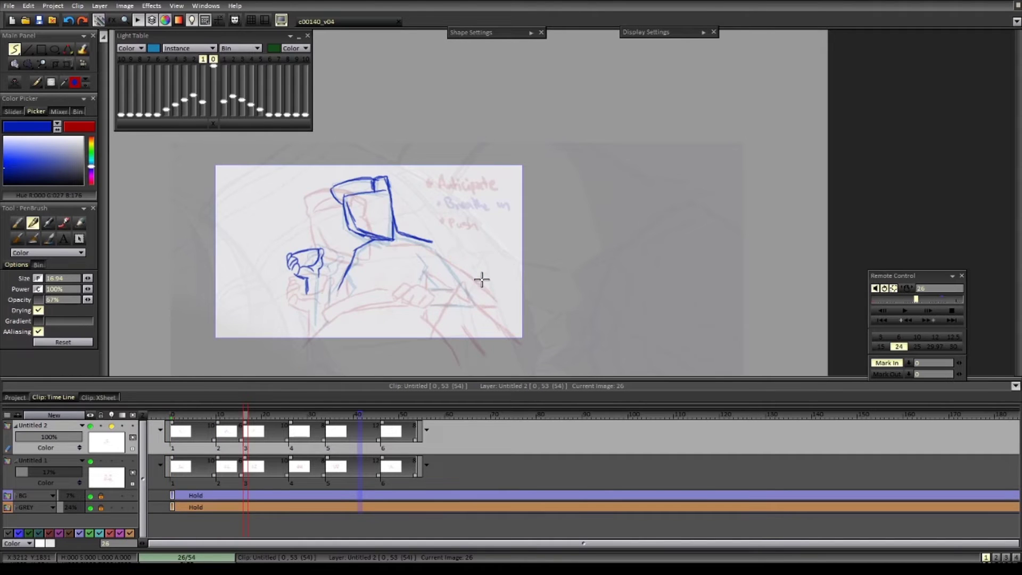
# - Complete the frame 0 pose in blue with the steering wheel, arms, legs and facial features
pyautogui.moveTo(307, 241); pyautogui.dragTo(321, 265)
pyautogui.moveTo(307, 327); pyautogui.dragTo(318, 300)
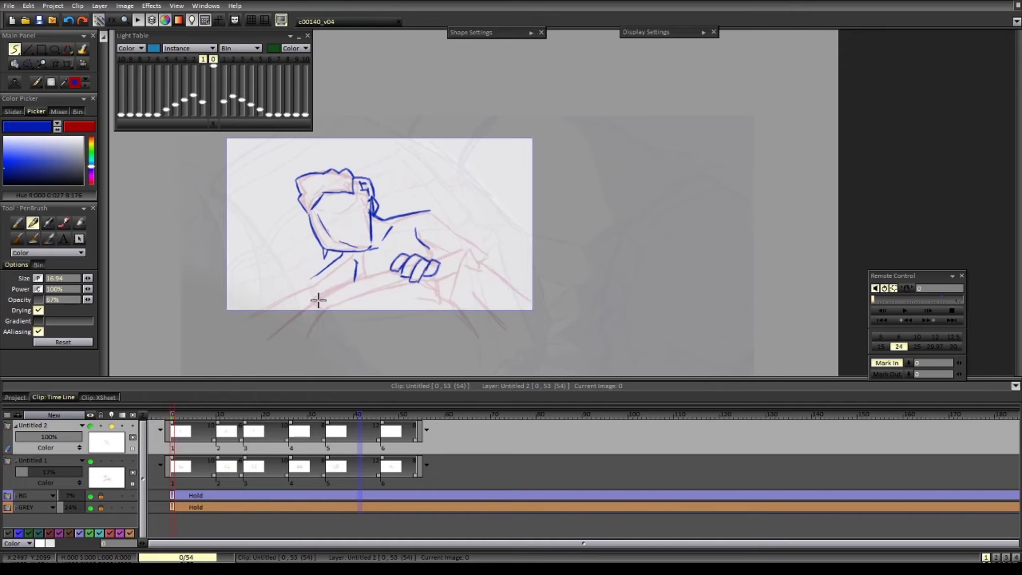
pyautogui.moveTo(450, 229); pyautogui.dragTo(444, 283)
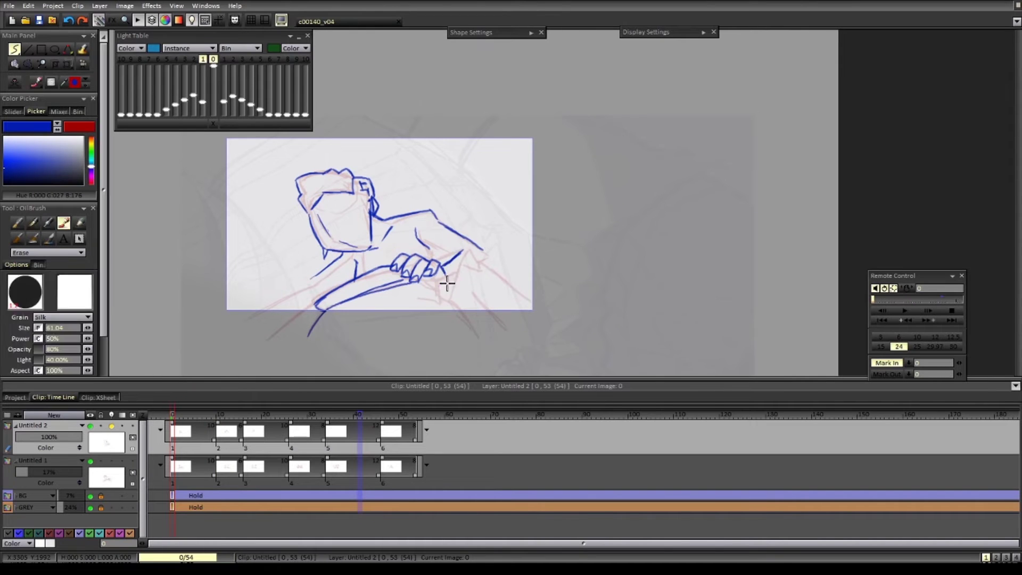
pyautogui.moveTo(427, 242); pyautogui.dragTo(433, 248)
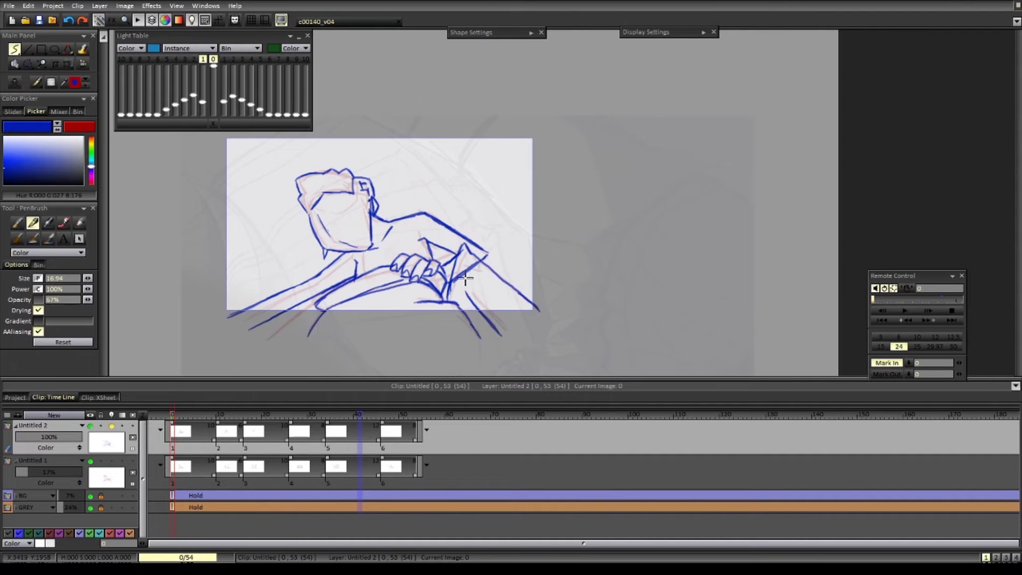
pyautogui.moveTo(382, 276); pyautogui.dragTo(368, 313)
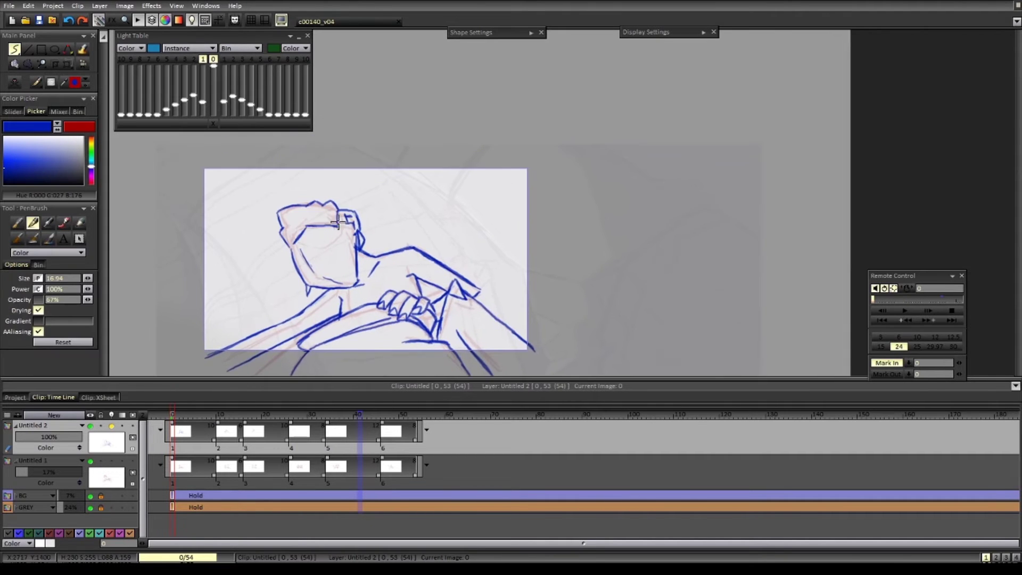
pyautogui.moveTo(339, 226); pyautogui.dragTo(303, 239)
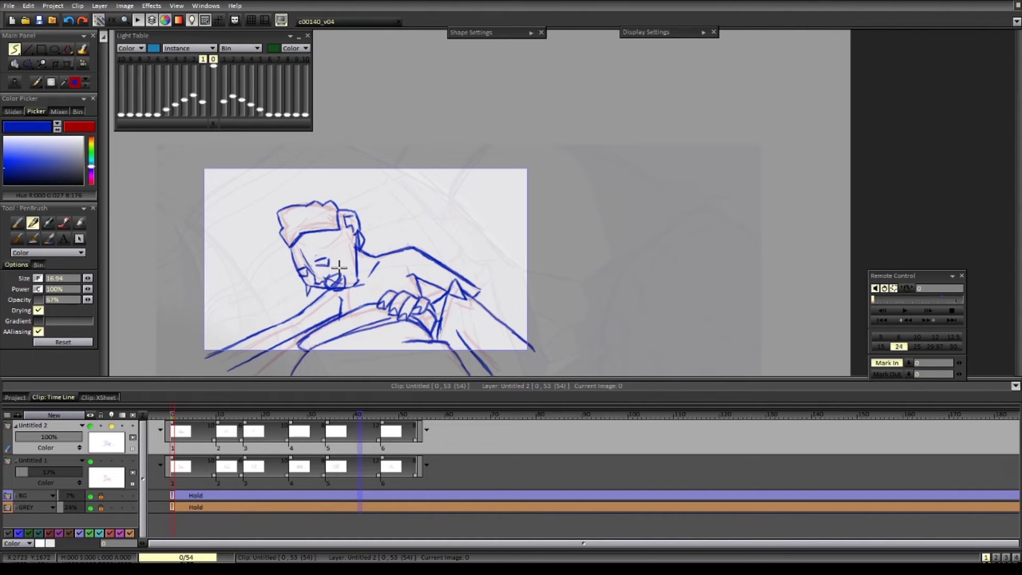
# - Add the chest curve, gripping hand, steering wheel and legs in blue to the frame 10 pose, comparing it with the preceding pose
pyautogui.scroll(-1, 420, 250)
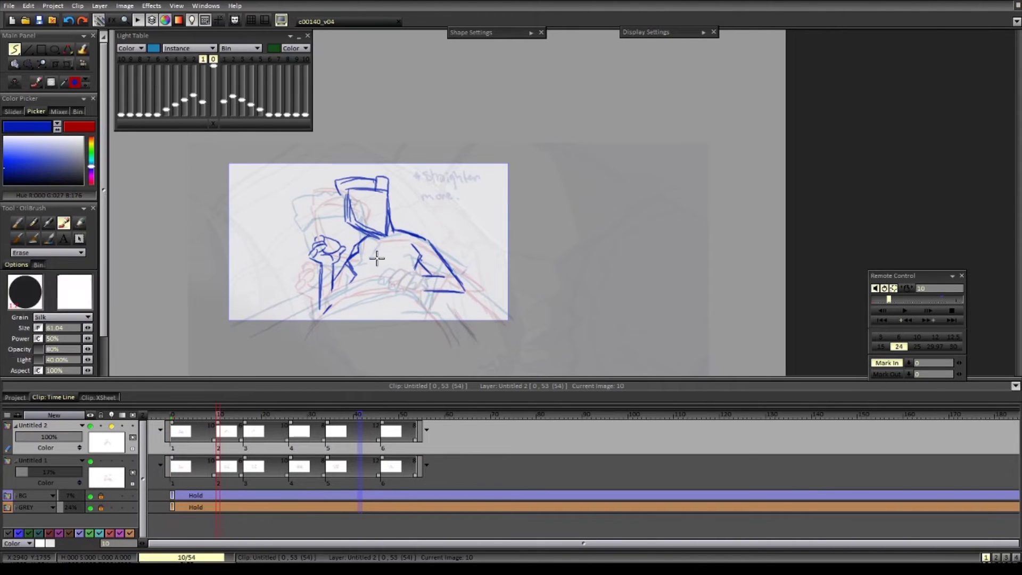
pyautogui.press('b')
pyautogui.moveTo(382, 249); pyautogui.dragTo(382, 274)
pyautogui.moveTo(383, 278); pyautogui.dragTo(323, 311)
pyautogui.press('Left')
pyautogui.press('Right')
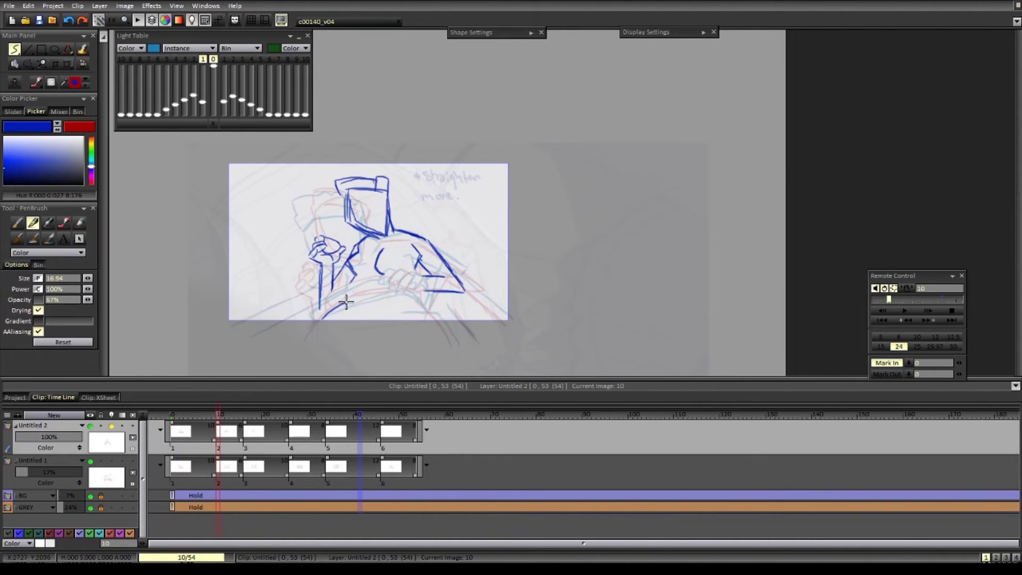
pyautogui.press('Left')
pyautogui.press('Right')
pyautogui.moveTo(405, 294)
pyautogui.mouseDown()
pyautogui.moveTo(322, 317)
pyautogui.moveTo(460, 345)
pyautogui.mouseUp()
pyautogui.moveTo(324, 318); pyautogui.dragTo(299, 346)
pyautogui.moveTo(414, 277); pyautogui.dragTo(457, 306)
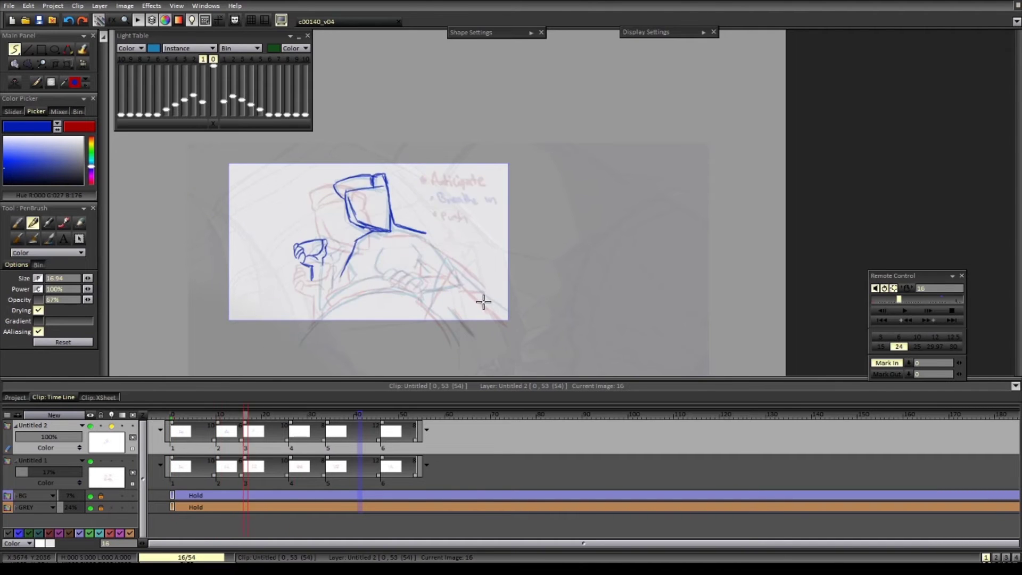
# - Draw the frame 26 pose in blue with legs, head, hair, ear, shoulder line, arms and the cup-holding hand
pyautogui.press('Right')
pyautogui.moveTo(429, 315); pyautogui.dragTo(448, 274)
pyautogui.moveTo(446, 271); pyautogui.dragTo(515, 314)
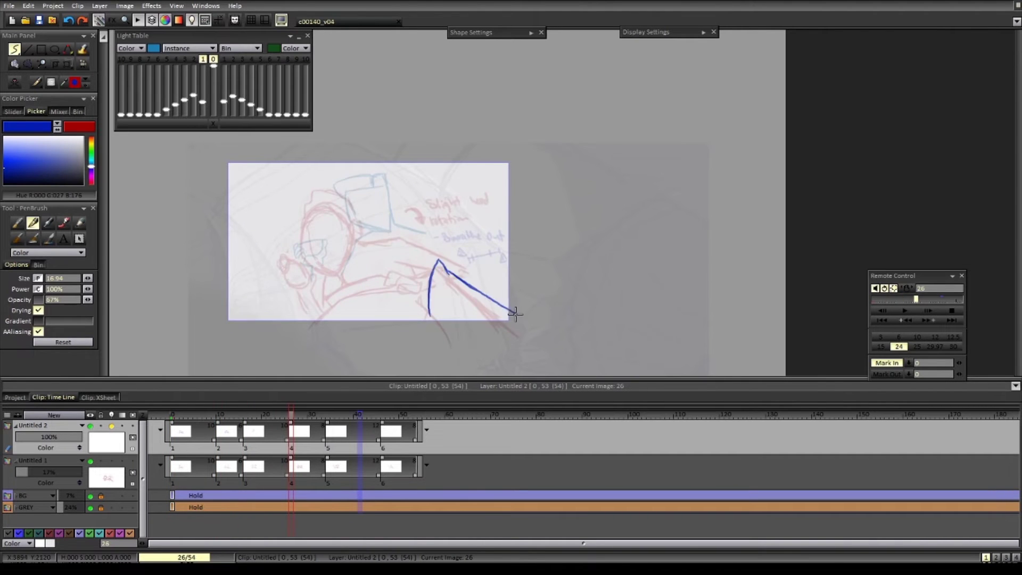
pyautogui.moveTo(303, 222); pyautogui.dragTo(303, 260)
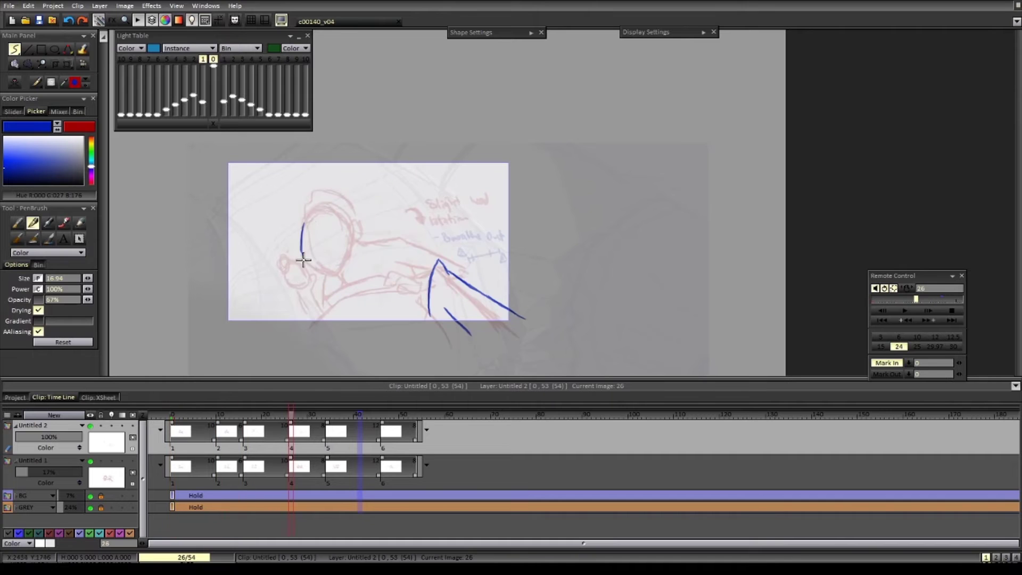
pyautogui.moveTo(301, 219); pyautogui.dragTo(352, 223)
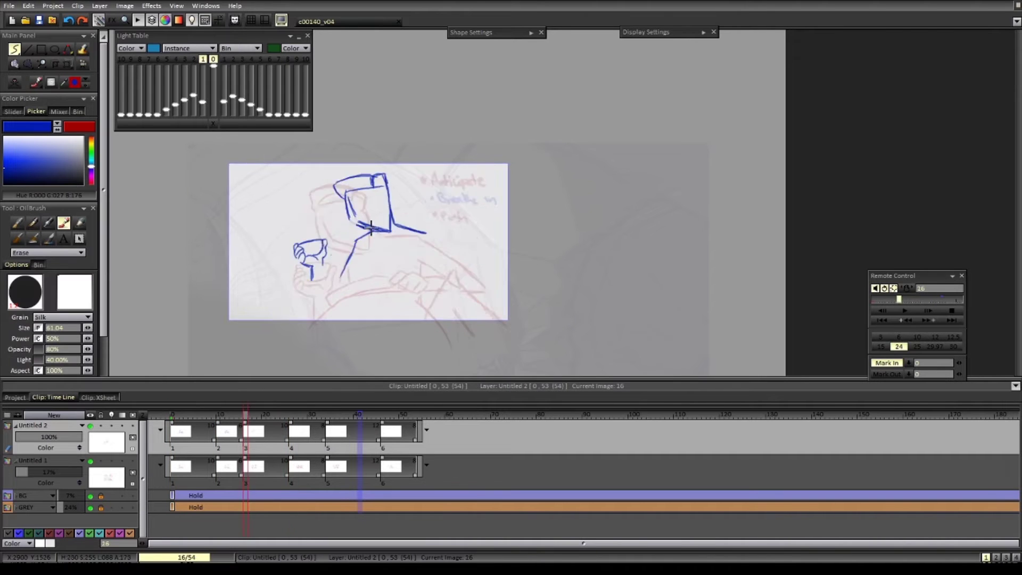
pyautogui.moveTo(346, 259); pyautogui.dragTo(383, 231)
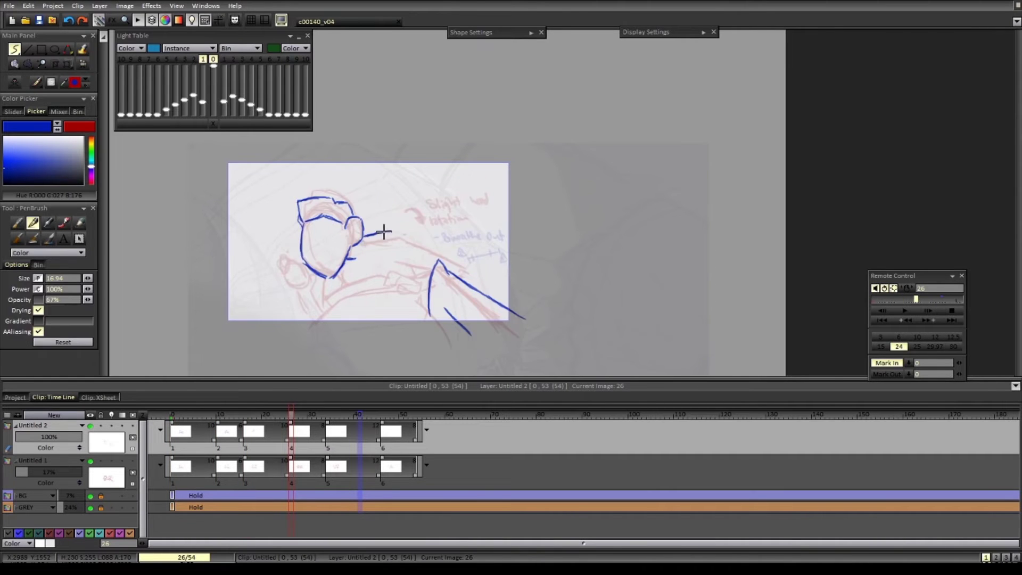
pyautogui.moveTo(310, 293); pyautogui.dragTo(323, 319)
pyautogui.moveTo(446, 278); pyautogui.dragTo(475, 264)
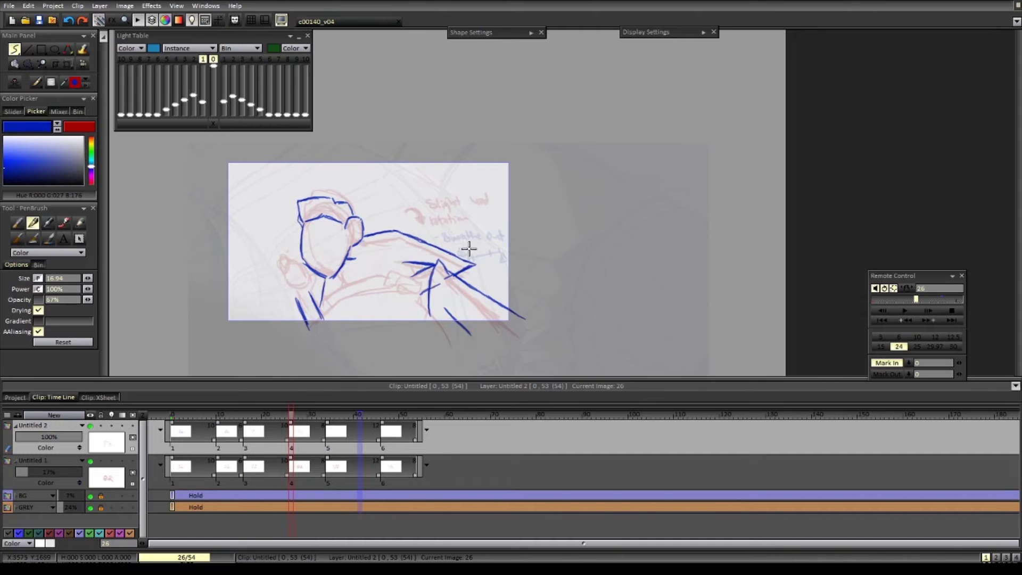
pyautogui.moveTo(274, 271); pyautogui.dragTo(291, 291)
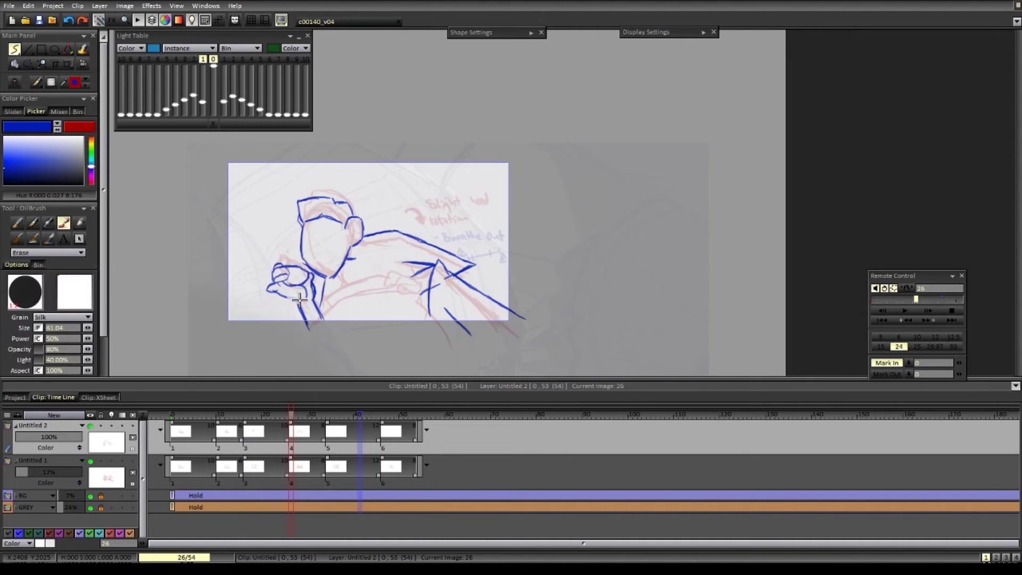
# - Draw the head with hair and ear, neck, shoulders, chest and raised arm in blue on frame 34
pyautogui.press('Right')
pyautogui.press('Left')
pyautogui.press('Right')
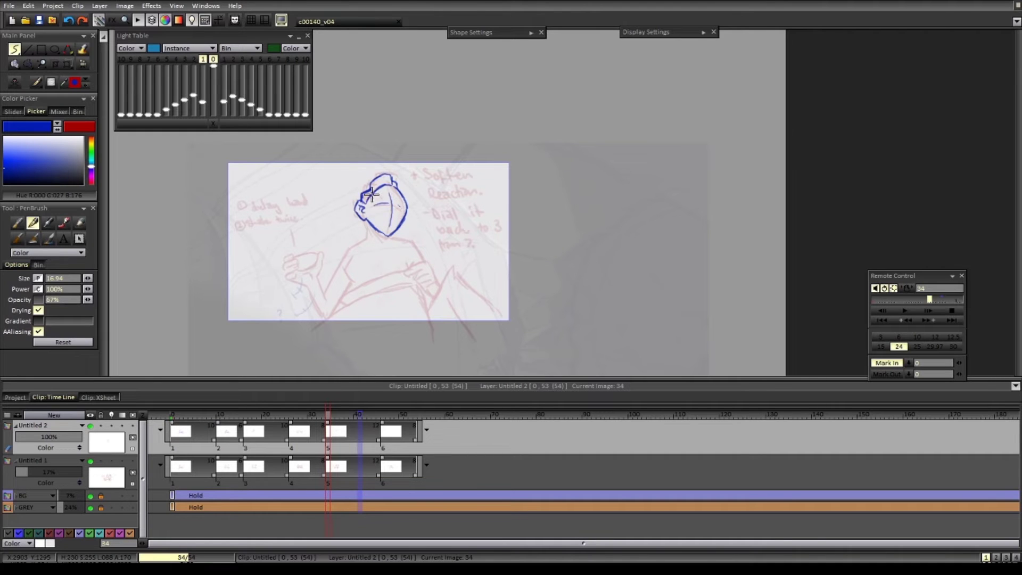
pyautogui.moveTo(371, 192); pyautogui.dragTo(394, 186)
pyautogui.moveTo(366, 222)
pyautogui.mouseDown()
pyautogui.moveTo(369, 190)
pyautogui.moveTo(343, 215)
pyautogui.mouseUp()
pyautogui.moveTo(391, 204); pyautogui.dragTo(418, 211)
pyautogui.moveTo(343, 215); pyautogui.dragTo(328, 261)
pyautogui.moveTo(338, 278); pyautogui.dragTo(353, 243)
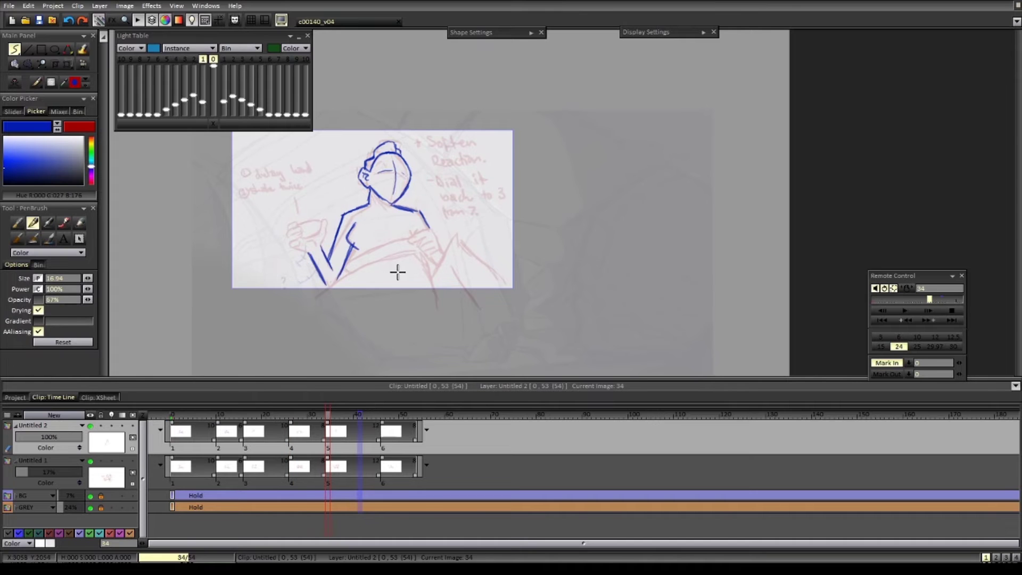
# - Compare the blue poses up to frame 34 by flipping back and forth between them
pyautogui.hotkey('ctrl', 'Left')
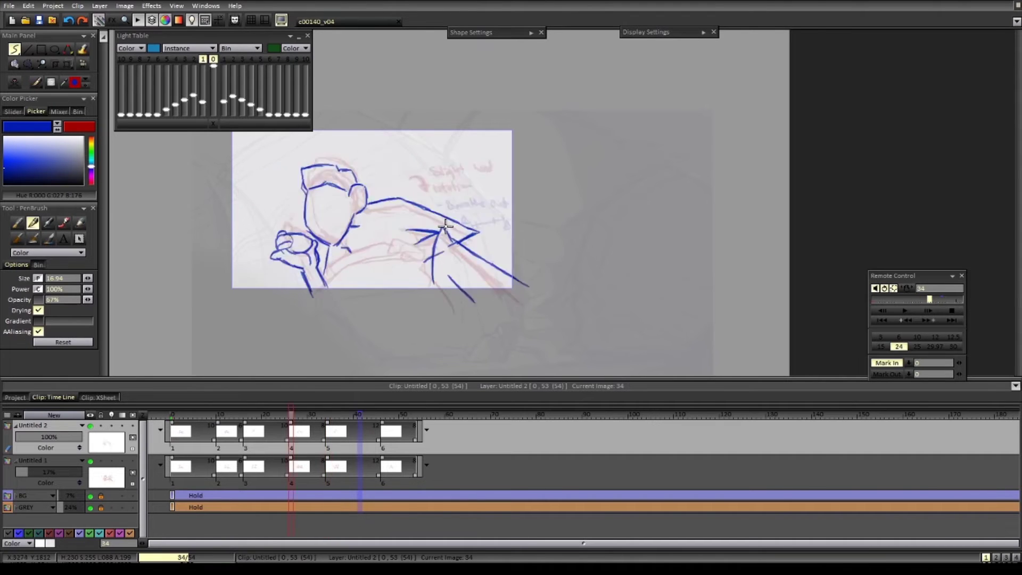
pyautogui.hotkey('ctrl', 'Right')
pyautogui.hotkey('ctrl', 'Left')
pyautogui.hotkey('ctrl', 'Left')
pyautogui.hotkey('ctrl', 'Left')
pyautogui.hotkey('ctrl', 'Right')
pyautogui.hotkey('ctrl', 'Right')
pyautogui.hotkey('ctrl', 'Right')
pyautogui.hotkey('ctrl', 'Left')
pyautogui.hotkey('ctrl', 'Left')
pyautogui.hotkey('ctrl', 'Left')
pyautogui.press('e')
pyautogui.press('b')
pyautogui.hotkey('ctrl', 'Right')
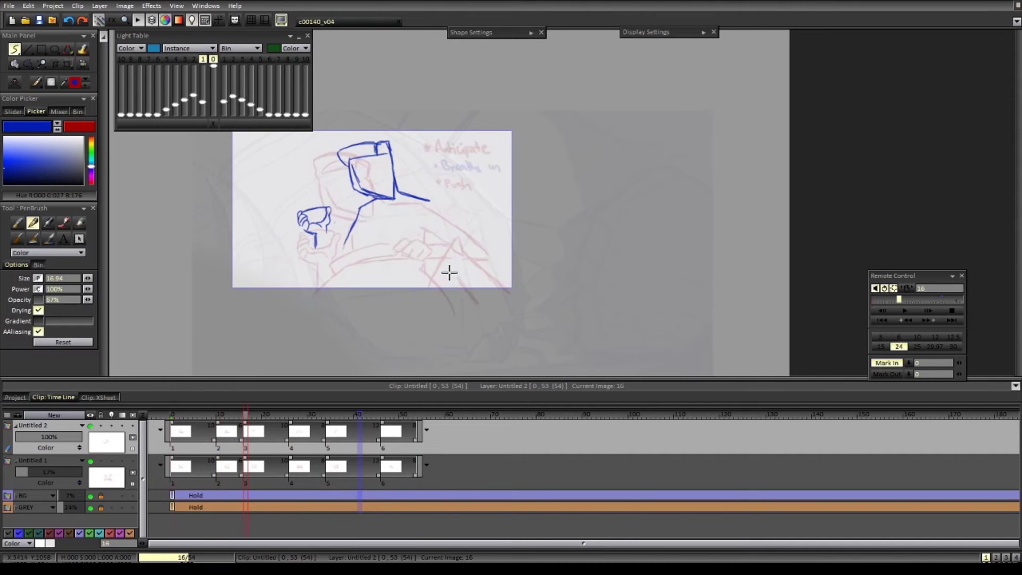
# - Add the chest curve, shoulders, raised arm and a curved motion arrow beside the cup hand to the blue frame 16 pose
pyautogui.press('e')
pyautogui.press('e')
pyautogui.press('Right')
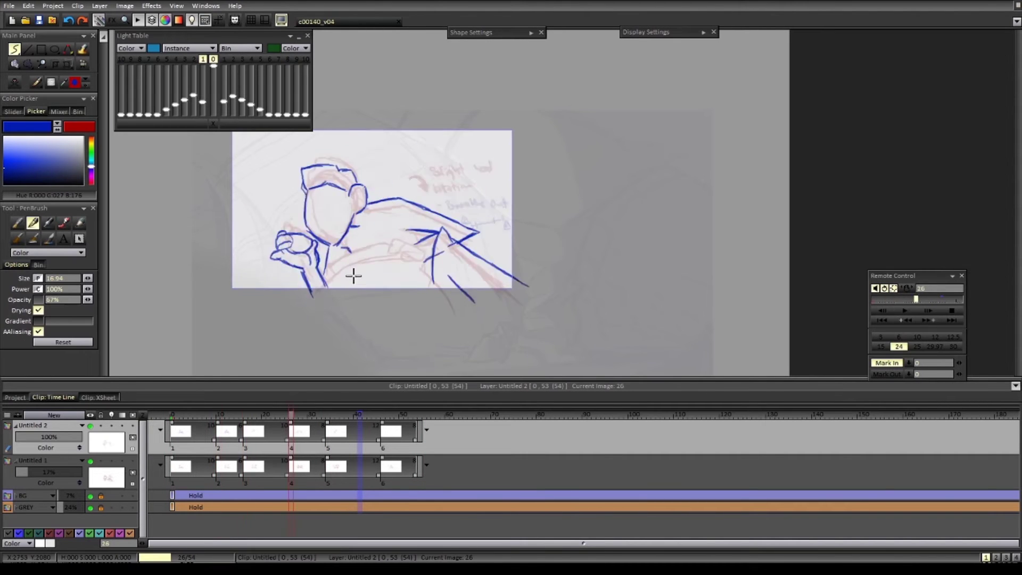
pyautogui.press('Left')
pyautogui.press('Right')
pyautogui.press('Left')
pyautogui.press('Right')
pyautogui.press('Left')
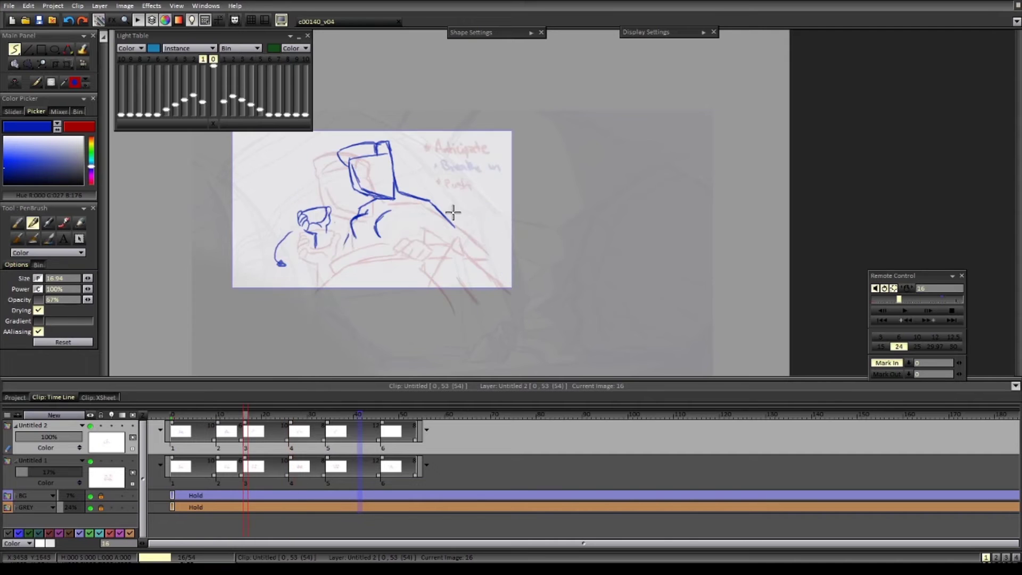
pyautogui.press('e')
pyautogui.moveTo(319, 271)
pyautogui.mouseDown()
pyautogui.moveTo(324, 251)
pyautogui.moveTo(336, 261)
pyautogui.mouseUp()
pyautogui.press('e')
# - Add the steering wheel, gripping hand and legs in blue on frame 16, with the preceding pose ghosted for reference
pyautogui.press('Left')
pyautogui.press('Right')
pyautogui.press('l')
pyautogui.moveTo(448, 247); pyautogui.dragTo(391, 245)
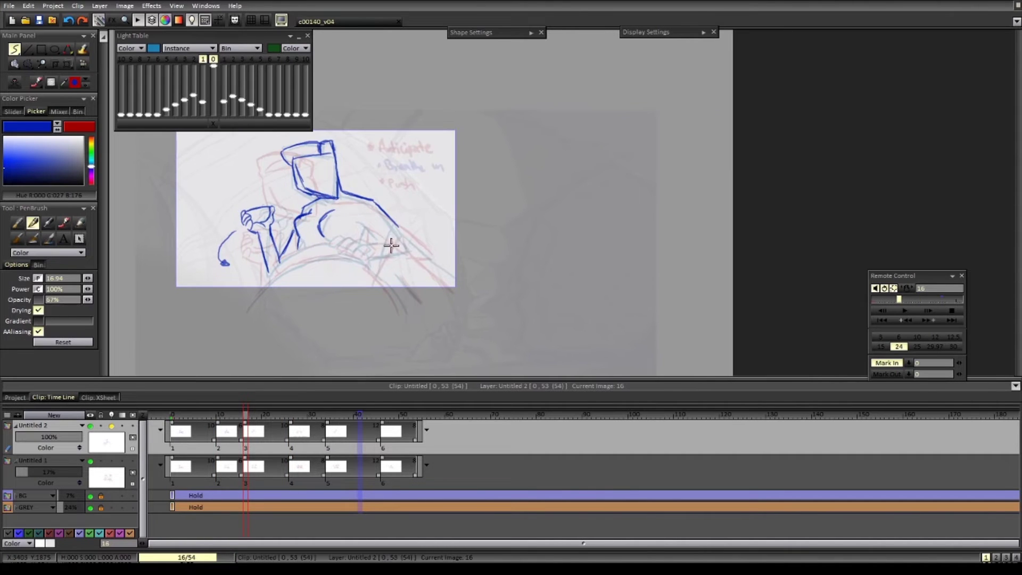
pyautogui.moveTo(251, 308); pyautogui.dragTo(407, 316)
pyautogui.moveTo(392, 222)
pyautogui.mouseDown()
pyautogui.moveTo(381, 209)
pyautogui.moveTo(387, 236)
pyautogui.mouseUp()
pyautogui.moveTo(366, 228); pyautogui.dragTo(378, 254)
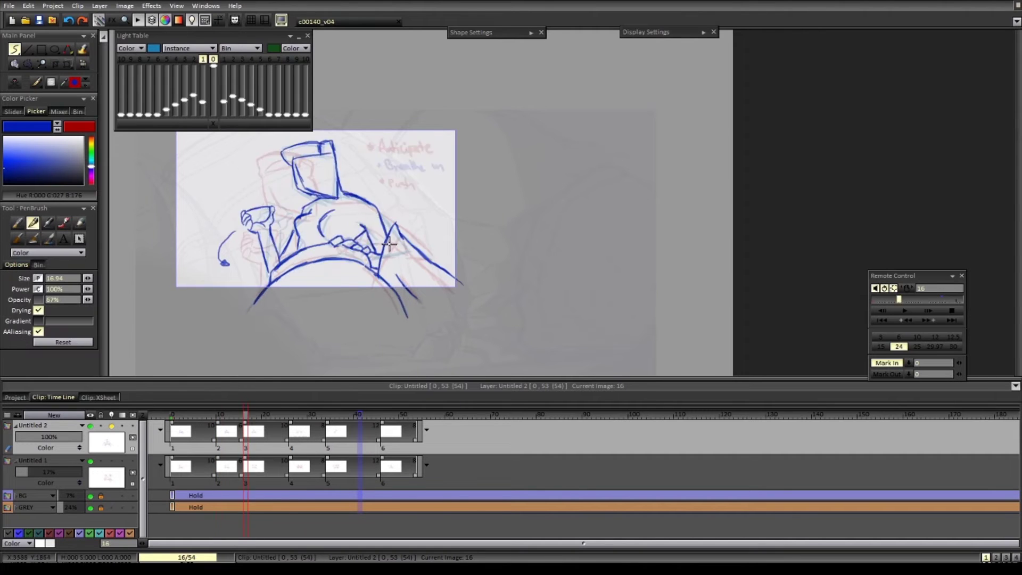
# - Add the steering wheel, gripping hand and a small motion arc at the cup hand to the blue frame 26 pose
pyautogui.press('Right')
pyautogui.moveTo(426, 216); pyautogui.dragTo(453, 186)
pyautogui.press('Left')
pyautogui.press('Right')
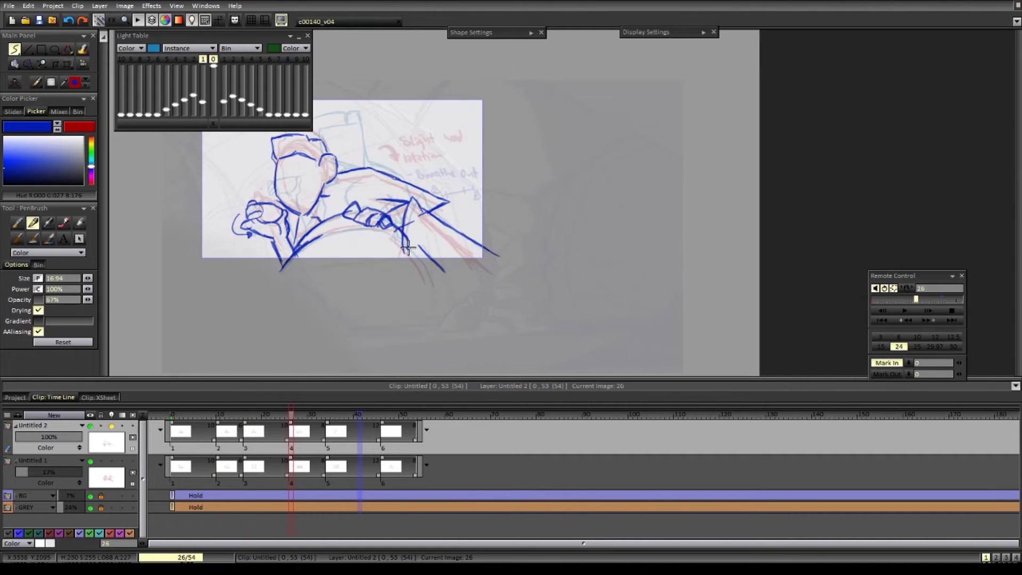
# - Complete the frame 34 pose in blue with hands, wheel, legs and Delay notes, and draw the full head-down pose on frame 46
pyautogui.press('Right')
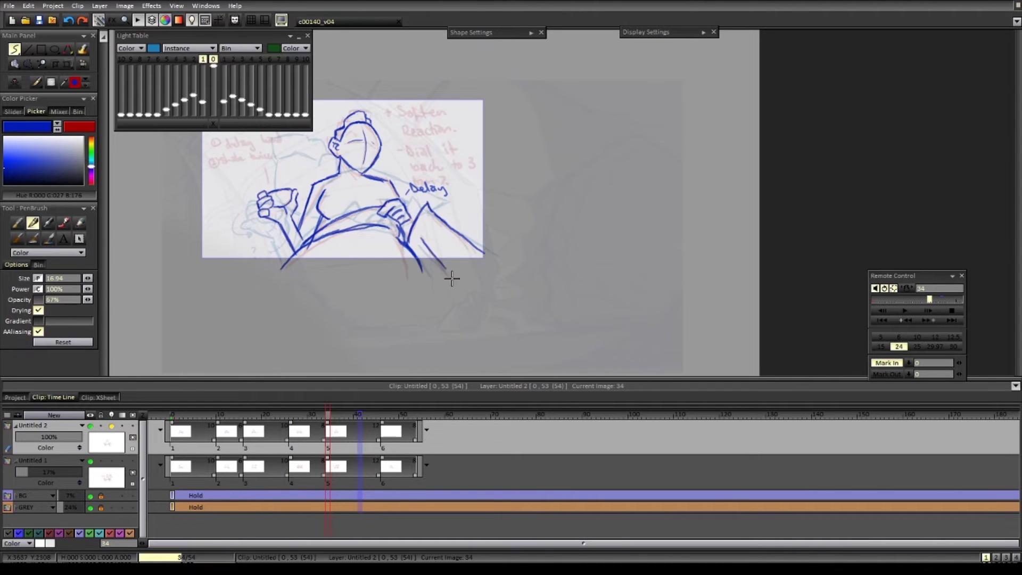
pyautogui.press('Right')
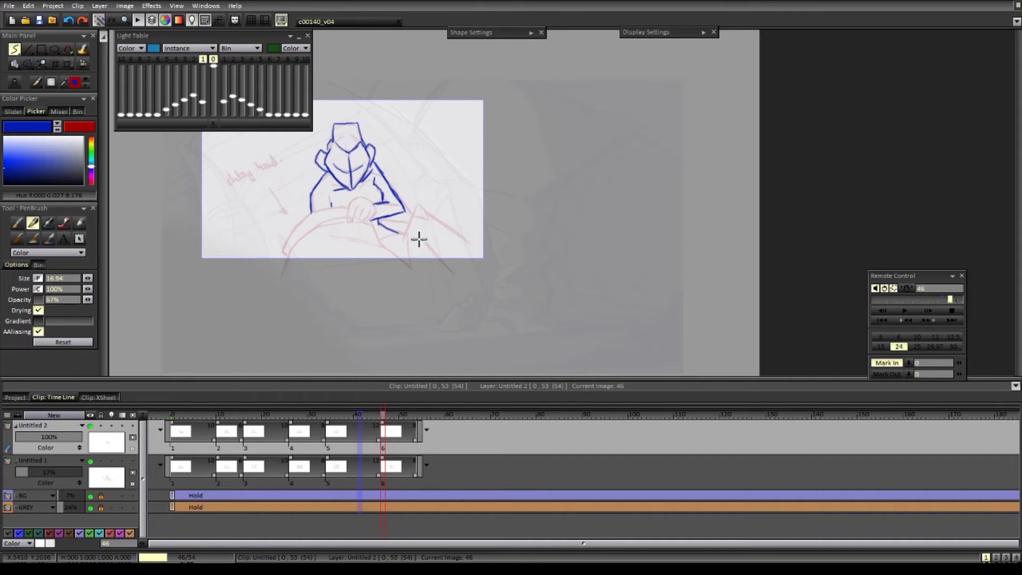
pyautogui.moveTo(407, 245)
pyautogui.mouseDown()
pyautogui.moveTo(423, 199)
pyautogui.moveTo(477, 246)
pyautogui.mouseUp()
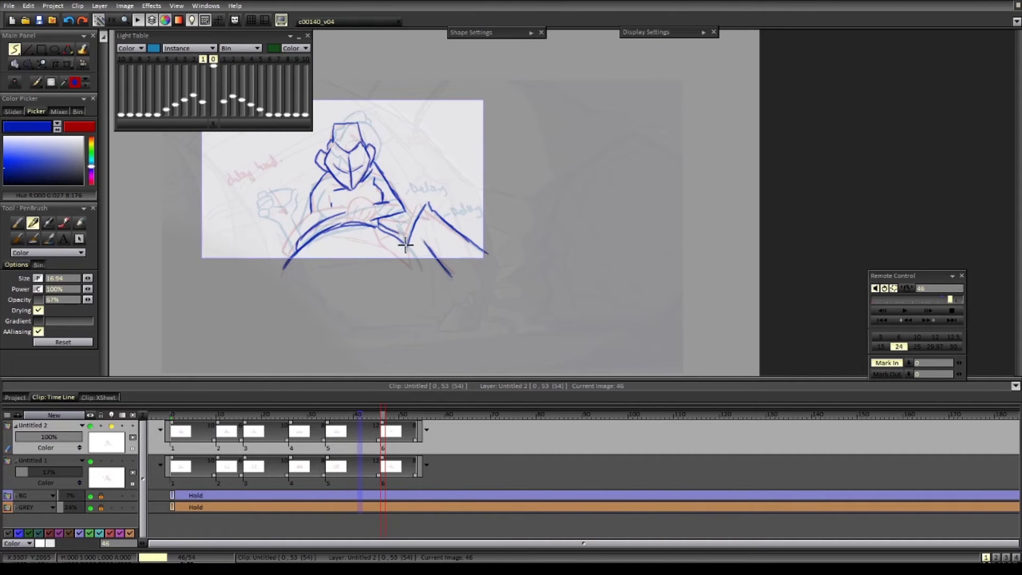
pyautogui.moveTo(364, 209); pyautogui.dragTo(358, 218)
pyautogui.moveTo(371, 212); pyautogui.dragTo(366, 219)
# - Collapse the Light Table and save the project as c00140_v05
pyautogui.press('Left')
pyautogui.press('Left')
pyautogui.press('Left')
pyautogui.press('Left')
pyautogui.click(290, 36)
pyautogui.hotkey('ctrl', 's')
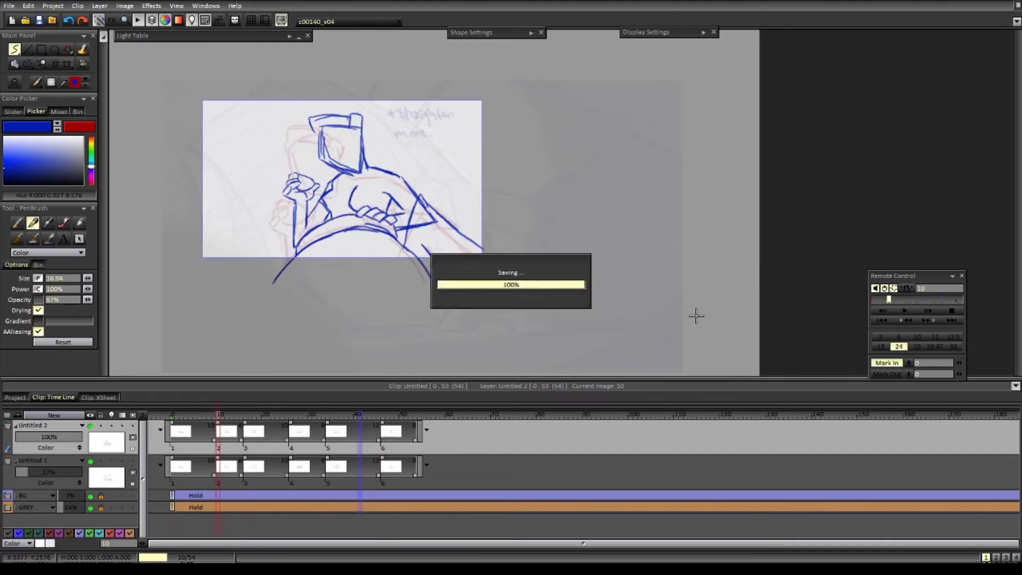
pyautogui.press('Return')
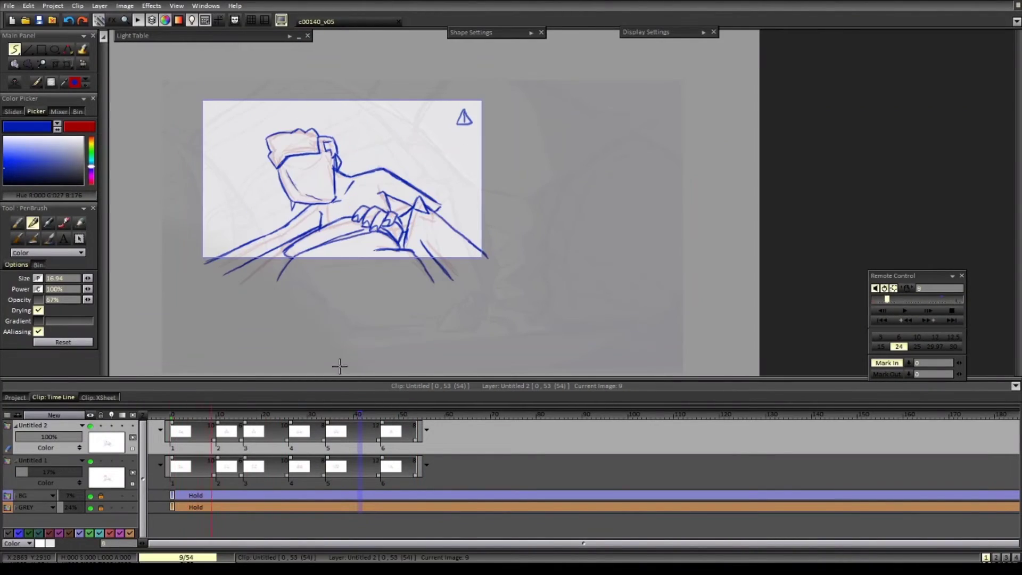
# - Review the sequence of blue poses by flipping through them in both directions
pyautogui.hotkey('ctrl', 'Right')
pyautogui.hotkey('ctrl', 'Right')
pyautogui.hotkey('ctrl', 'Left')
pyautogui.hotkey('ctrl', 'Left')
pyautogui.hotkey('ctrl', 'Right')
pyautogui.hotkey('ctrl', 'Right')
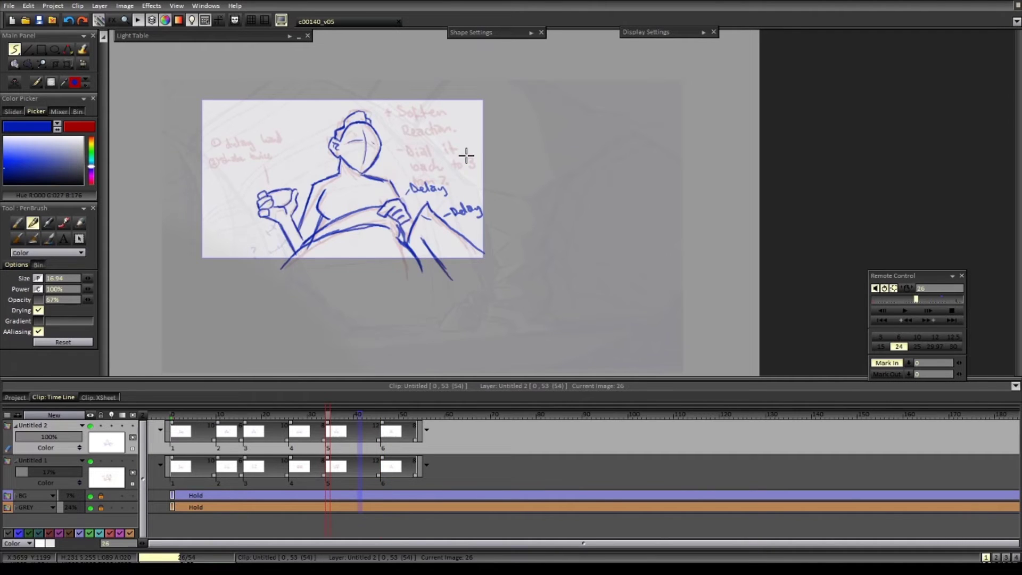
pyautogui.press('Left')
pyautogui.press('Left')
pyautogui.press('Left')
pyautogui.press('Left')
pyautogui.press('Left')
pyautogui.press('Left')
pyautogui.press('Left')
pyautogui.press('Left')
pyautogui.press('Left')
pyautogui.press('Left')
pyautogui.press('Left')
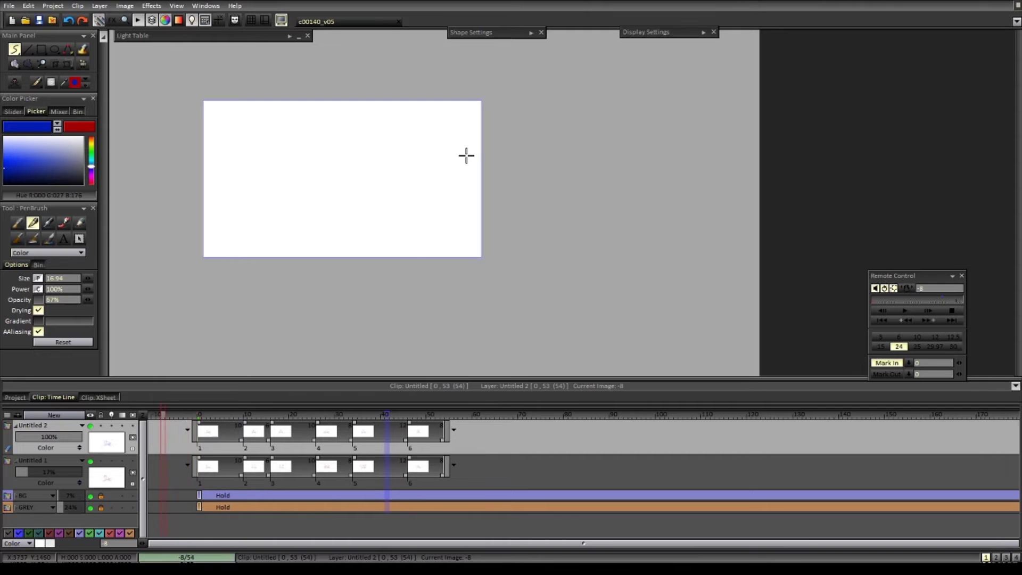
# - Label the blue key poses with triangle-enclosed drawing numbers, including 6, 9, 14 and 19
pyautogui.press('Right')
pyautogui.press('Right')
pyautogui.press('Right')
pyautogui.press('Right')
pyautogui.press('Right')
pyautogui.press('Right')
pyautogui.press('Left')
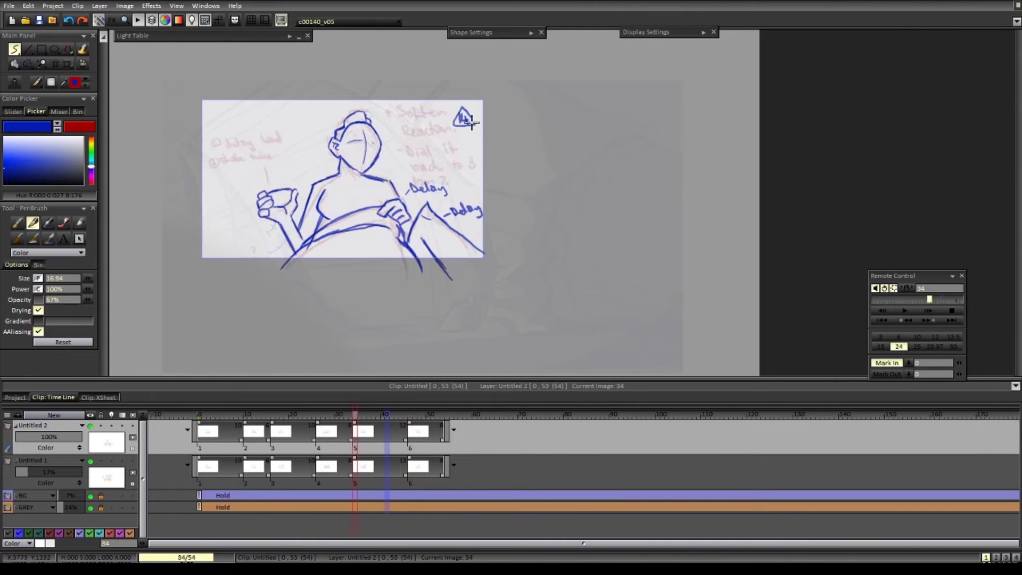
pyautogui.press('Right')
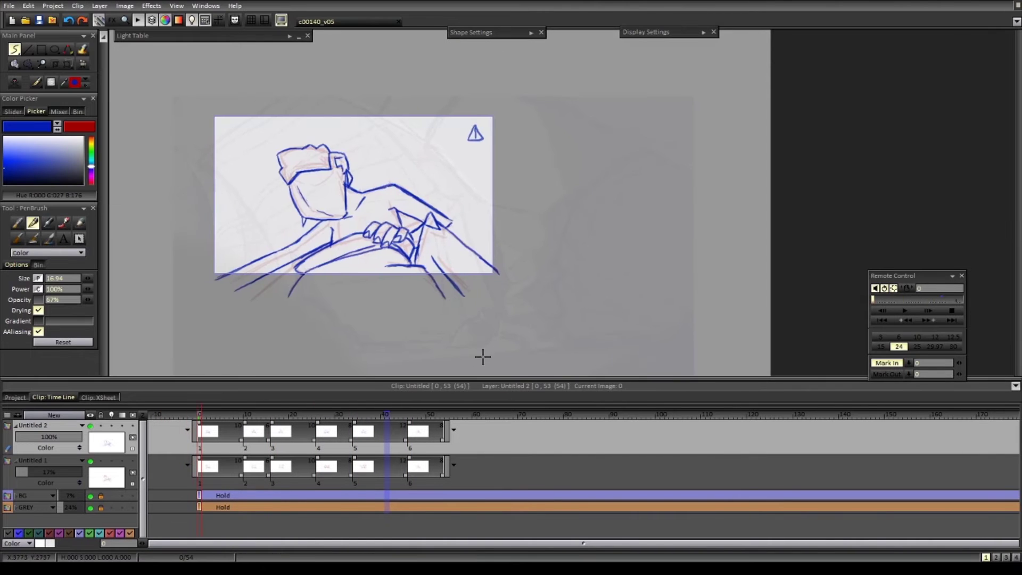
# - Try an in-between on frame 22 by redrawing the cup hand lower on a copy of pose 6, and delete that drawing
pyautogui.press('Right')
pyautogui.moveTo(373, 370); pyautogui.dragTo(378, 376)
pyautogui.press('Left')
pyautogui.click(301, 416)
pyautogui.press('e')
pyautogui.moveTo(269, 257); pyautogui.dragTo(297, 203)
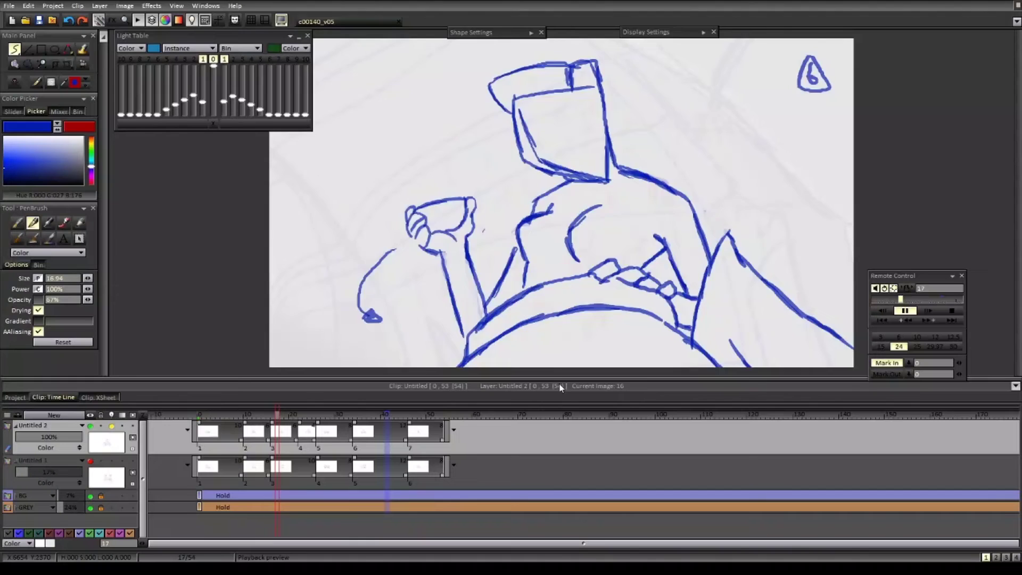
pyautogui.click(301, 431)
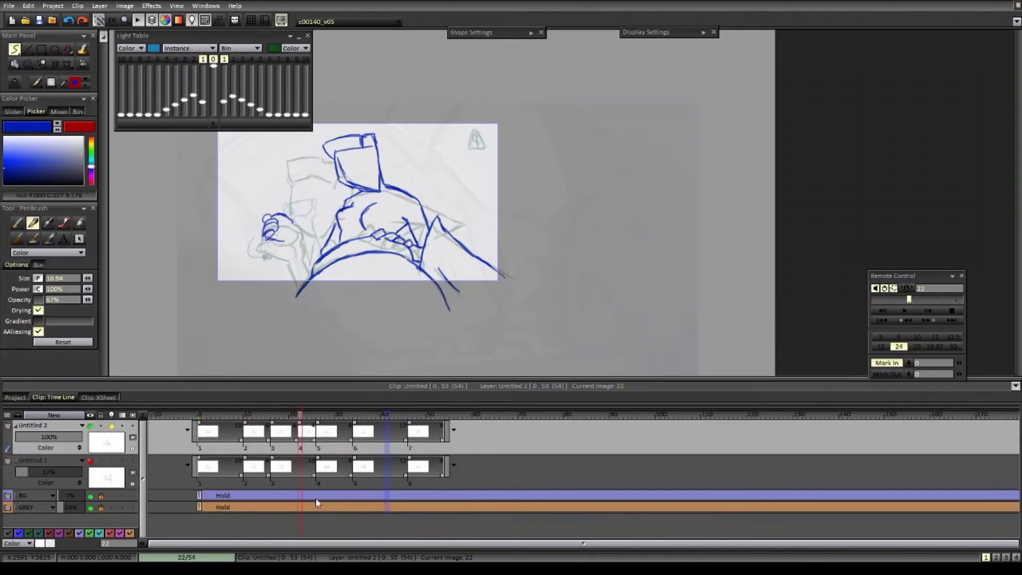
pyautogui.press('Delete')
# - Insert an extra copy of pose 9 on Untitled 2 ahead of pose 14, and check it against the neighbouring poses
pyautogui.press('Right')
pyautogui.press('Right')
pyautogui.press('Right')
pyautogui.press('Left')
pyautogui.press('Left')
pyautogui.press('Right')
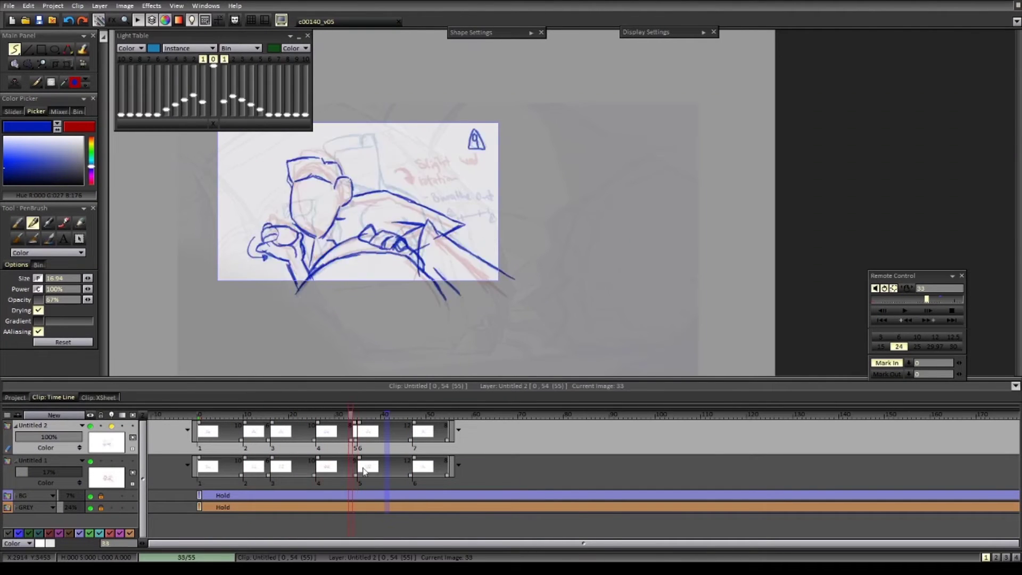
pyautogui.press('Right')
pyautogui.press('Right')
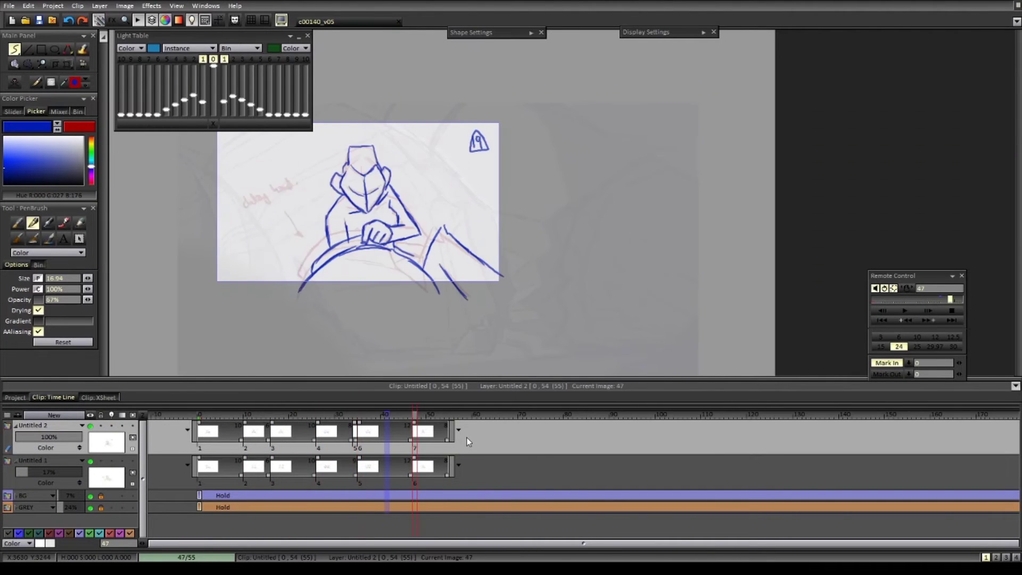
pyautogui.press('Left')
# - Erase and redraw the face and hair on the frame 31 copy of pose 9, and select the head for transforming
pyautogui.moveTo(244, 162); pyautogui.dragTo(248, 166)
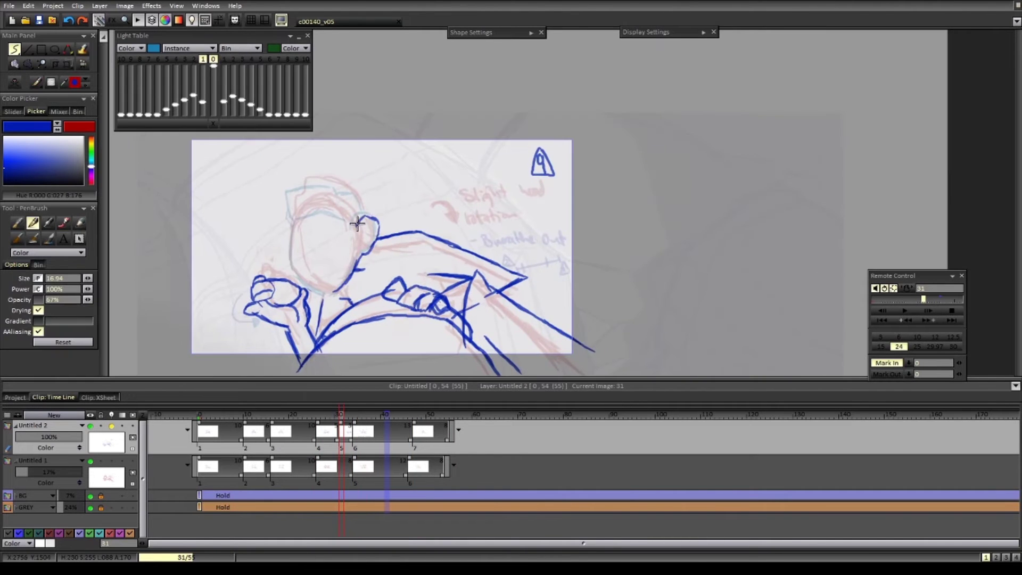
pyautogui.moveTo(367, 159); pyautogui.dragTo(388, 222)
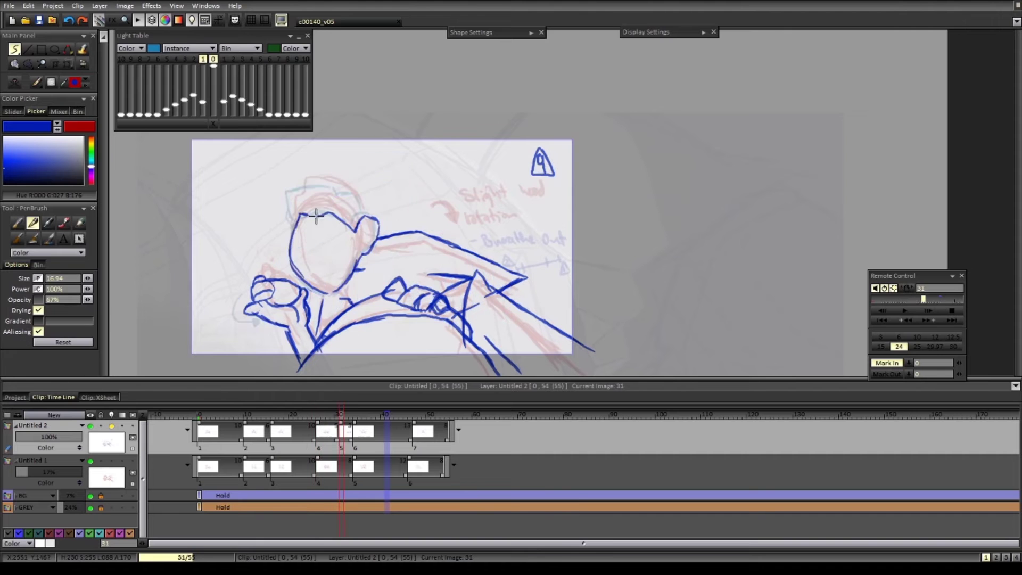
pyautogui.moveTo(321, 288); pyautogui.dragTo(307, 270)
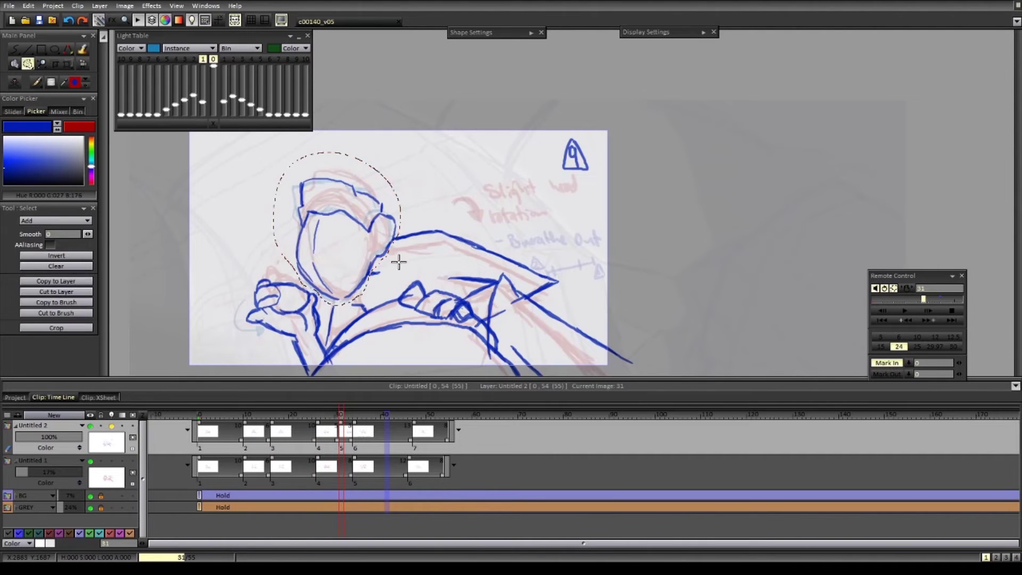
pyautogui.hotkey('ctrl', 't')
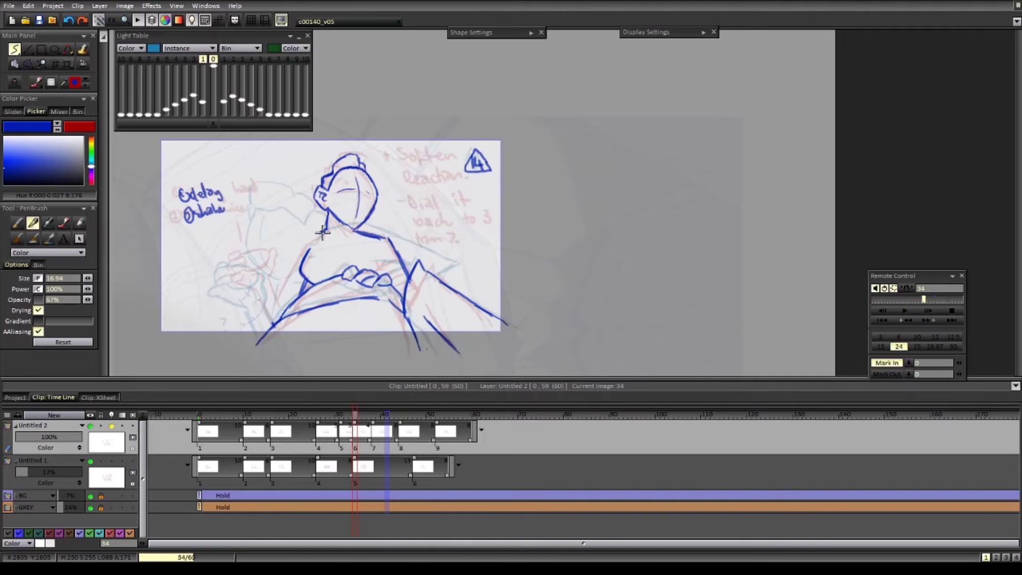
# - Draw the shoulder, arm and raised cup hand on the frame 34 copy of pose 14
pyautogui.moveTo(303, 255); pyautogui.dragTo(277, 312)
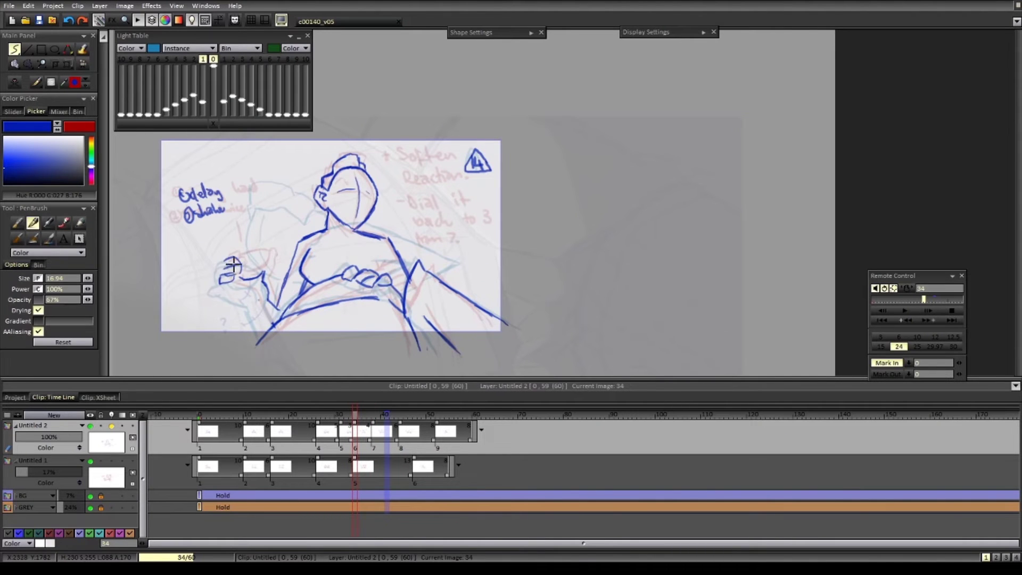
pyautogui.moveTo(219, 267); pyautogui.dragTo(241, 270)
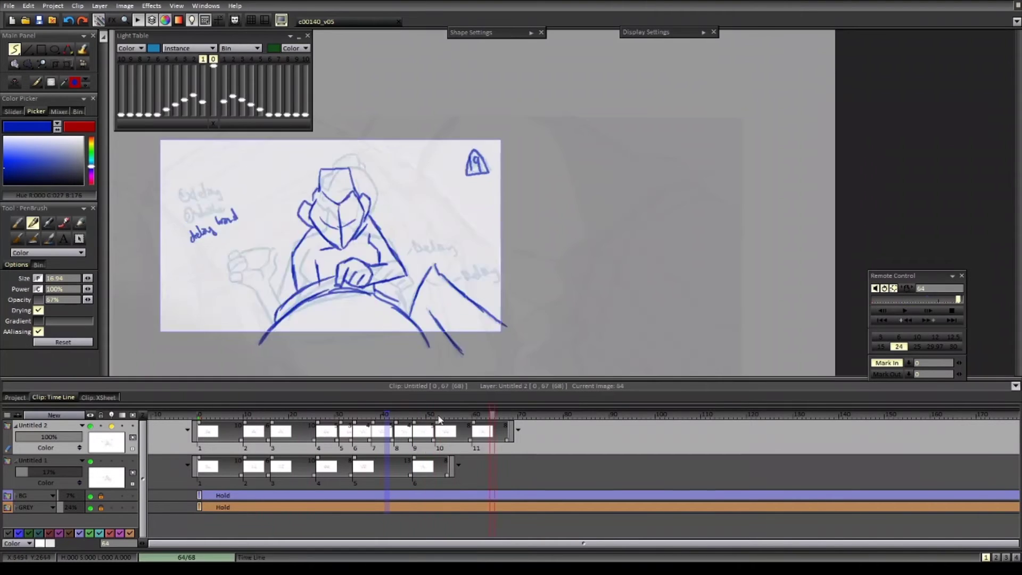
# - Redraw the arm with the cup hand lowered in front of the belly on the frame 54 copy of pose 14, and play it back
pyautogui.click(441, 431)
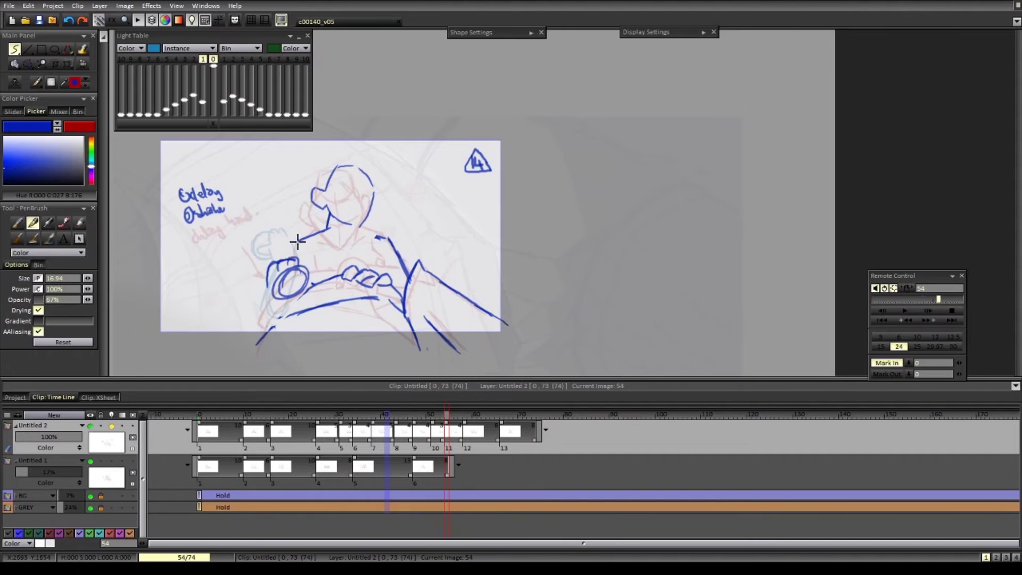
pyautogui.moveTo(298, 241); pyautogui.dragTo(279, 261)
pyautogui.moveTo(304, 273); pyautogui.dragTo(274, 295)
pyautogui.press('Return')
# - Clear the frame 35 drawing and sketch only the cup hand and arm there as an in-between, flipping against its neighbours
pyautogui.moveTo(345, 418)
pyautogui.mouseDown()
pyautogui.moveTo(452, 418)
pyautogui.moveTo(342, 418)
pyautogui.moveTo(356, 440)
pyautogui.moveTo(392, 440)
pyautogui.mouseUp()
pyautogui.moveTo(290, 285); pyautogui.dragTo(229, 271)
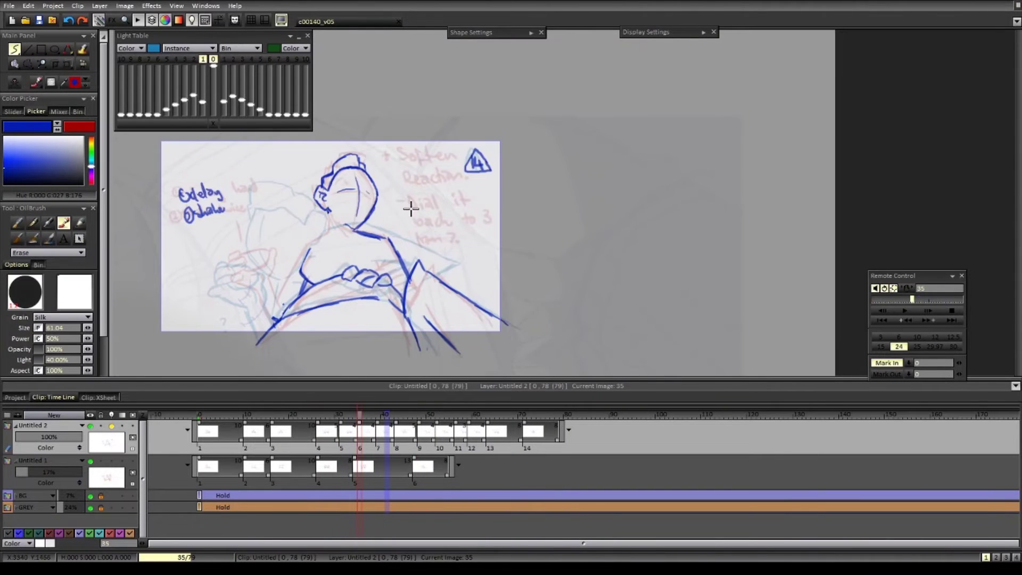
pyautogui.press('BackSpace')
pyautogui.press('Left')
pyautogui.press('Right')
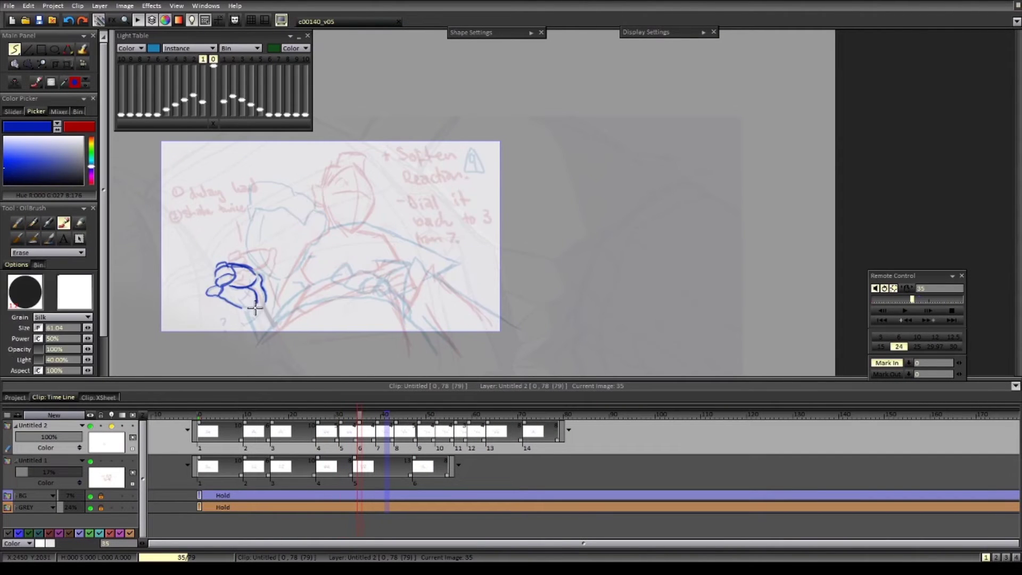
pyautogui.press('Left')
pyautogui.press('Right')
pyautogui.moveTo(301, 260); pyautogui.dragTo(282, 300)
pyautogui.press('Left')
pyautogui.press('Right')
pyautogui.press('Right')
# - Adjust the exposure around frame 39, replace that pose 14 copy with a sketch of the low arm and cup hand, and preview it
pyautogui.moveTo(383, 440); pyautogui.dragTo(388, 440)
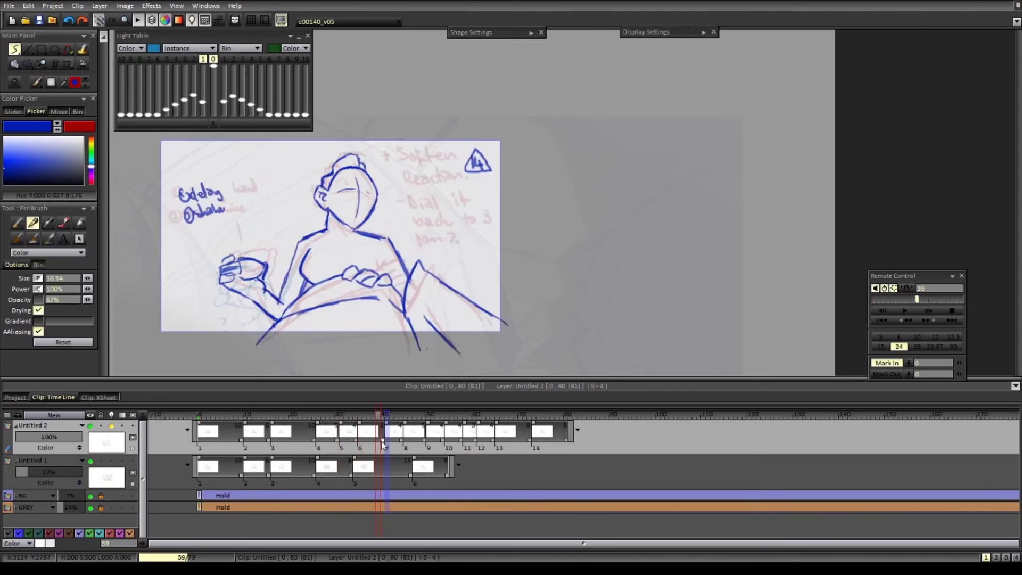
pyautogui.press('BackSpace')
pyautogui.moveTo(299, 256); pyautogui.dragTo(258, 313)
pyautogui.press('Right')
pyautogui.press('Right')
pyautogui.press('Return')
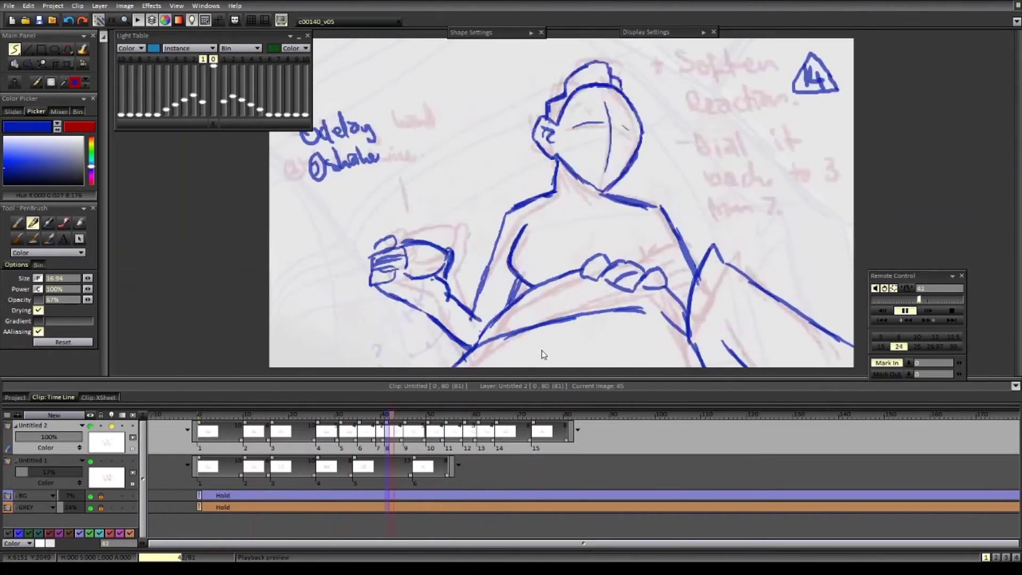
pyautogui.press('Return')
# - Flip through the pose 14 drawings on Untitled 2 and play back the shot to check the cup movement
pyautogui.press('Left')
pyautogui.press('Left')
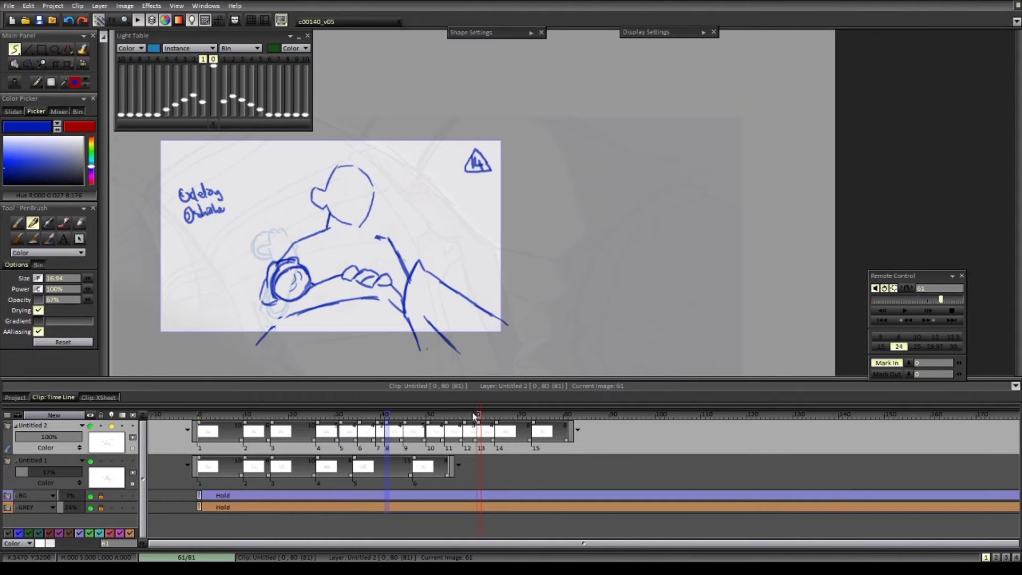
pyautogui.press('Left')
pyautogui.press('Left')
pyautogui.press('Left')
pyautogui.press('Right')
pyautogui.press('Right')
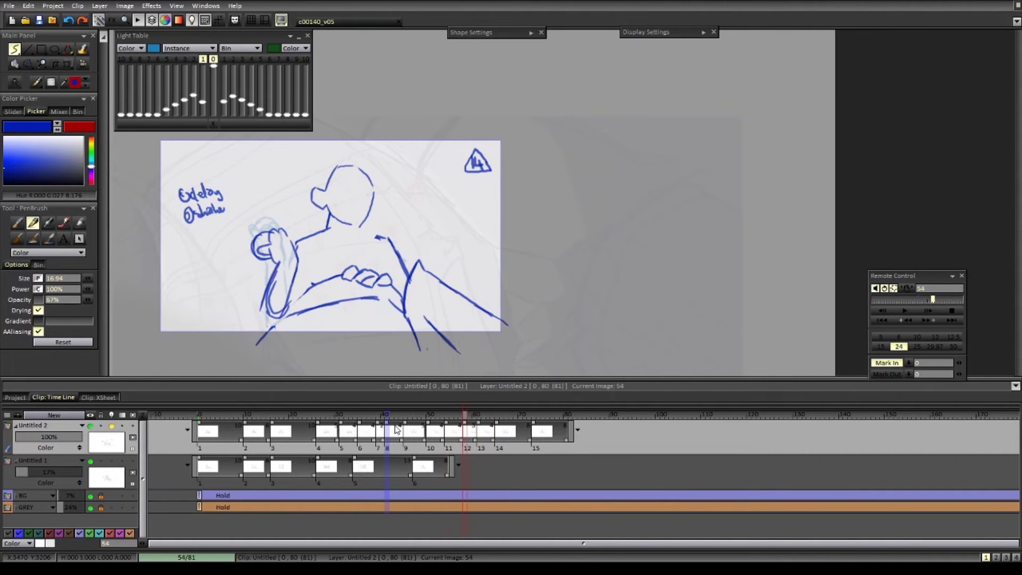
pyautogui.click(393, 416)
pyautogui.press('Return')
# - Erase the head and neck-to-shoulder lines from the pose 14 copies around frame 58 and the drawing following it
pyautogui.moveTo(477, 416)
pyautogui.mouseDown()
pyautogui.moveTo(429, 418)
pyautogui.moveTo(489, 423)
pyautogui.mouseUp()
pyautogui.press('Left')
pyautogui.press('Left')
pyautogui.press('e')
pyautogui.moveTo(346, 170)
pyautogui.mouseDown()
pyautogui.moveTo(292, 262)
pyautogui.moveTo(377, 185)
pyautogui.mouseUp()
pyautogui.press('Right')
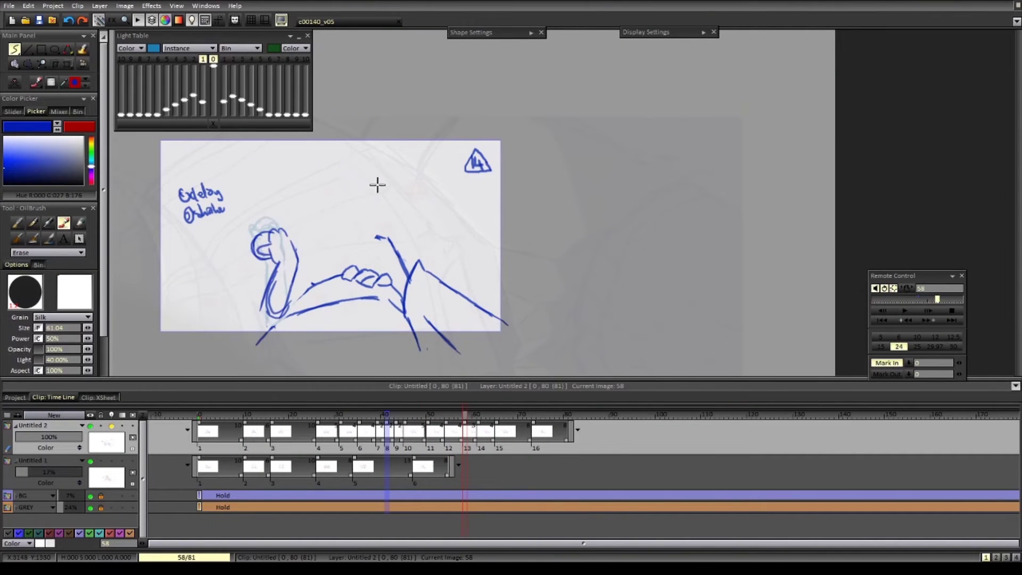
pyautogui.press('Right')
pyautogui.moveTo(326, 213)
pyautogui.mouseDown()
pyautogui.moveTo(351, 148)
pyautogui.moveTo(373, 229)
pyautogui.mouseUp()
# - Flip through the pose 14 copies back to frame 43 and forward again to compare the cup hand's positions
pyautogui.press('Left')
pyautogui.press('Left')
pyautogui.press('Left')
pyautogui.press('Left')
pyautogui.press('Left')
pyautogui.press('Left')
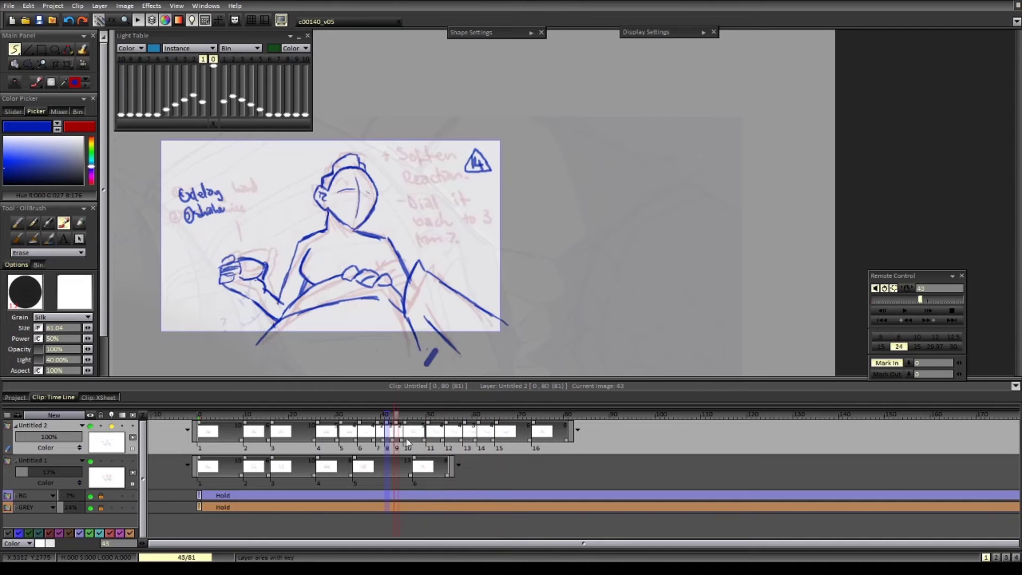
pyautogui.press('b')
pyautogui.press('Right')
pyautogui.press('Right')
pyautogui.press('Right')
pyautogui.press('Right')
pyautogui.press('Right')
pyautogui.press('Right')
pyautogui.press('Right')
pyautogui.press('Left')
pyautogui.press('Left')
# - Draw a low, outstretched cup hand and forearm on the frame 63 copy, extend its exposure and erase the old hand
pyautogui.moveTo(283, 308)
pyautogui.mouseDown()
pyautogui.moveTo(259, 318)
pyautogui.moveTo(213, 301)
pyautogui.moveTo(234, 279)
pyautogui.moveTo(246, 305)
pyautogui.mouseUp()
pyautogui.moveTo(488, 440); pyautogui.dragTo(497, 440)
pyautogui.press('e')
pyautogui.moveTo(289, 260); pyautogui.dragTo(267, 299)
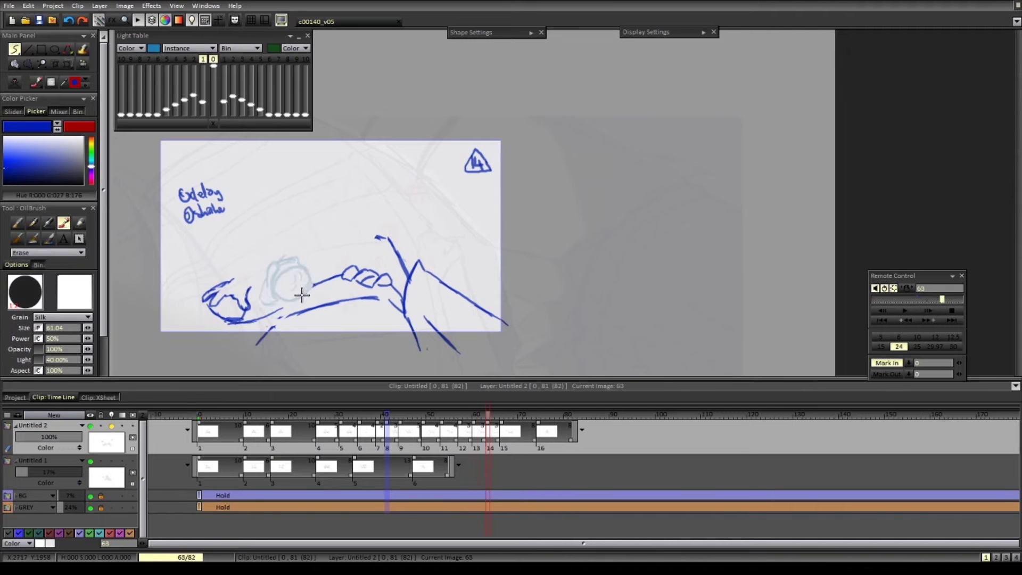
pyautogui.press('Right')
pyautogui.press('Right')
pyautogui.press('b')
# - Step back through the drawings to frame 31 and play back the shot to review the hand timing
pyautogui.press('Left')
pyautogui.press('Left')
pyautogui.press('Left')
pyautogui.press('Left')
pyautogui.press('Left')
pyautogui.press('Left')
pyautogui.press('Left')
pyautogui.press('Left')
pyautogui.press('Left')
pyautogui.press('Left')
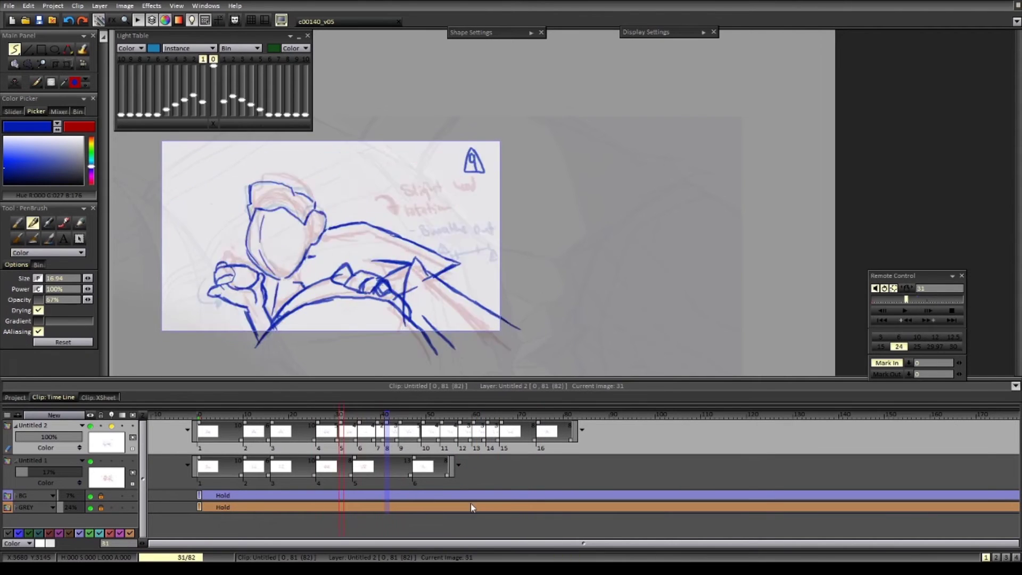
pyautogui.click(906, 311)
pyautogui.scroll(3, 268, 291)
pyautogui.scroll(-3, 269, 292)
pyautogui.click(906, 312)
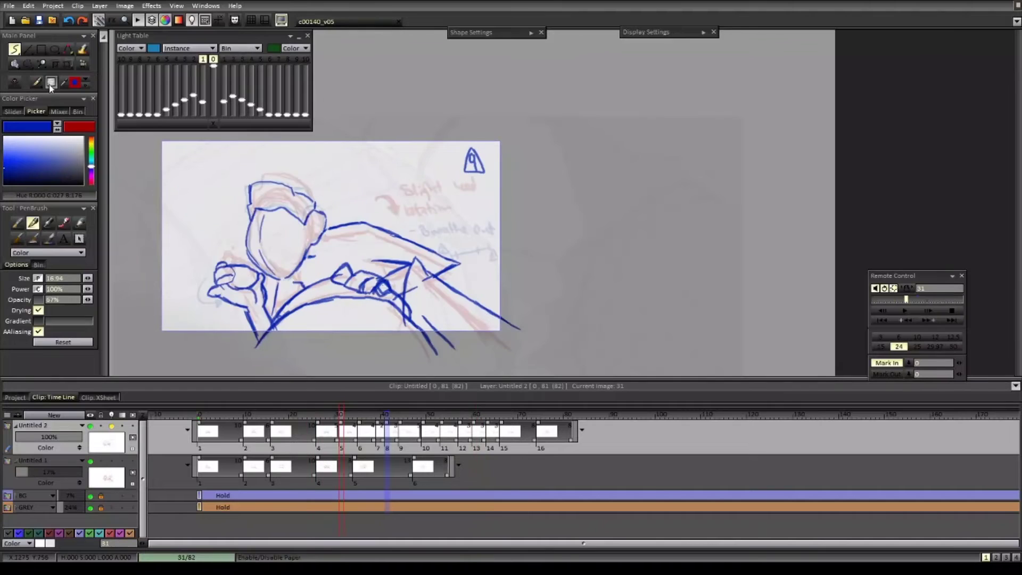
# - Select the cup hand and forearm on the frame 26 drawing of pose 9 and rotate them
pyautogui.scroll(2, 270, 306)
pyautogui.press('s')
pyautogui.moveTo(268, 292); pyautogui.dragTo(264, 272)
pyautogui.hotkey('ctrl', 't')
pyautogui.moveTo(274, 228); pyautogui.dragTo(297, 264)
pyautogui.press('Return')
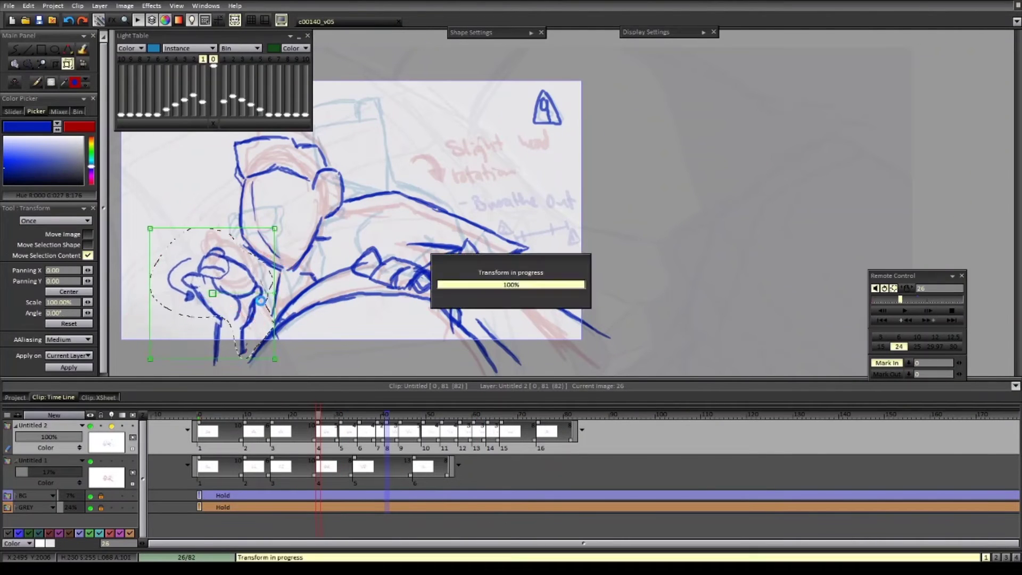
# - Select the cup hand and forearm on the frame 31 copy of pose 9, rotate them about -27° and reposition them
pyautogui.press('Right')
pyautogui.press('s')
pyautogui.moveTo(269, 312); pyautogui.dragTo(260, 342)
pyautogui.hotkey('ctrl', 't')
pyautogui.moveTo(277, 234); pyautogui.dragTo(299, 266)
pyautogui.moveTo(268, 319); pyautogui.dragTo(257, 326)
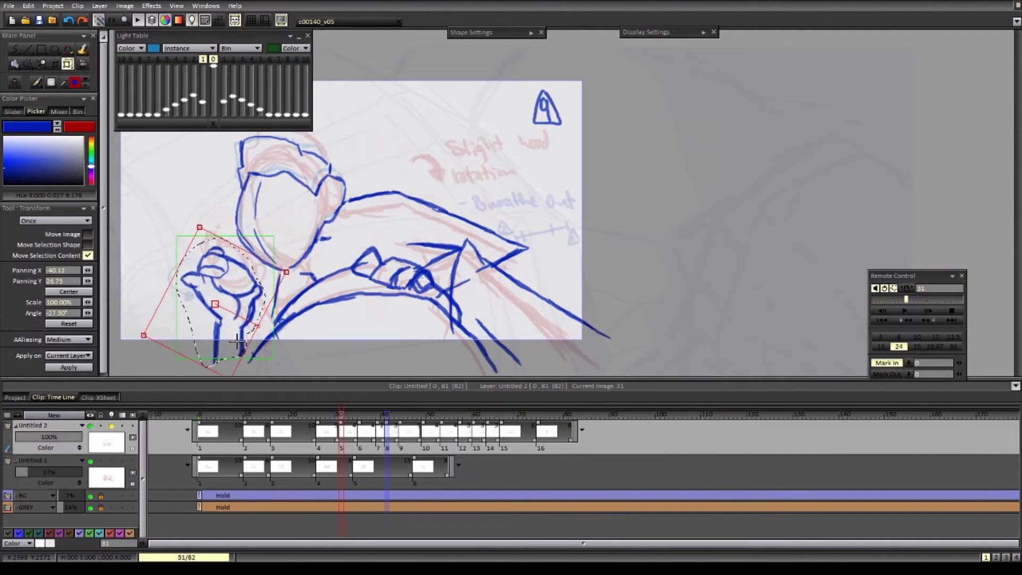
pyautogui.press('Return')
# - Clean up the forearm lines below the rotated cup hand on frame 26, flipping against the neighbouring drawings
pyautogui.press('b')
pyautogui.scroll(-2, 288, 347)
pyautogui.press('Right')
pyautogui.press('Right')
pyautogui.press('Right')
pyautogui.press('Left')
pyautogui.press('Left')
pyautogui.press('Left')
pyautogui.press('Left')
pyautogui.press('e')
pyautogui.press('b')
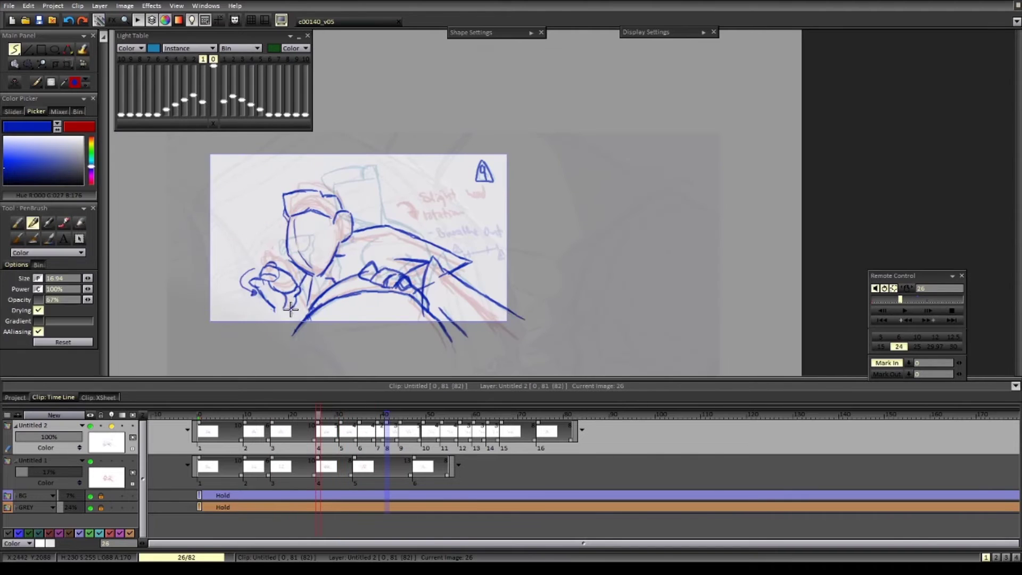
# - Erase and redraw the forearm lines below the rotated cup hand on frame 31
pyautogui.press('Right')
pyautogui.press('e')
pyautogui.moveTo(273, 308); pyautogui.dragTo(299, 313)
pyautogui.scroll(2, 299, 312)
pyautogui.press('b')
pyautogui.scroll(-2, 390, 265)
# - Play back the blue pass with the Untitled 1 layer hidden to review the cup hand's motion
pyautogui.moveTo(359, 414); pyautogui.dragTo(466, 413)
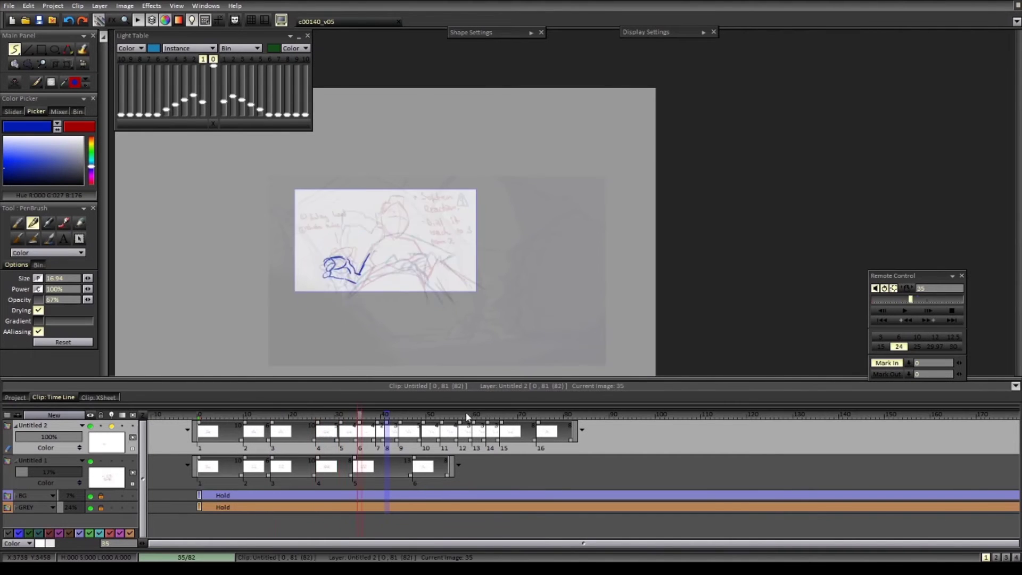
pyautogui.click(905, 310)
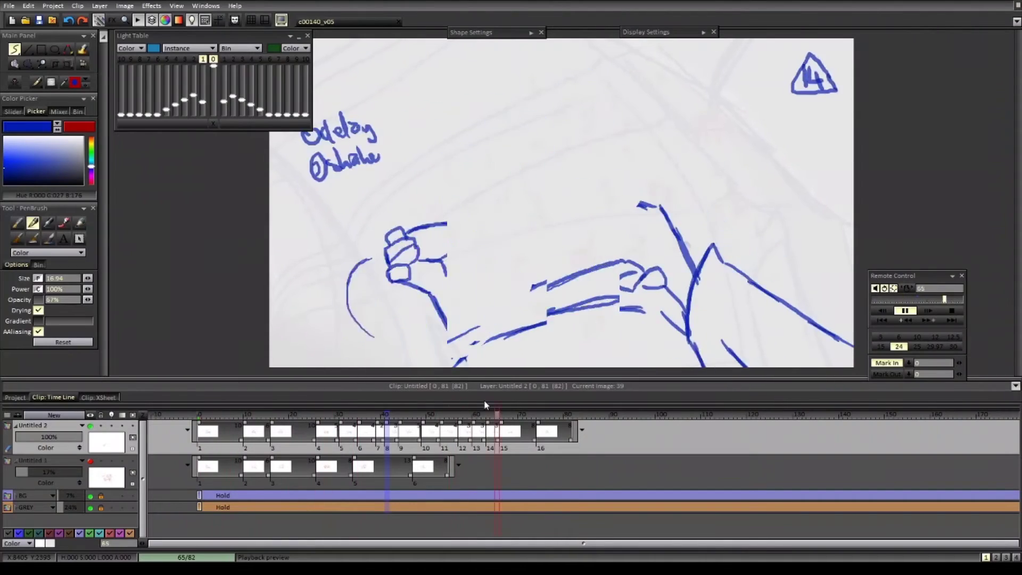
pyautogui.press('Return')
# - Nudge the arm sketch on frame 39 upward, erase and redraw its cup hand and forearm, and play back the result
pyautogui.scroll(2, 319, 288)
pyautogui.hotkey('ctrl', 't')
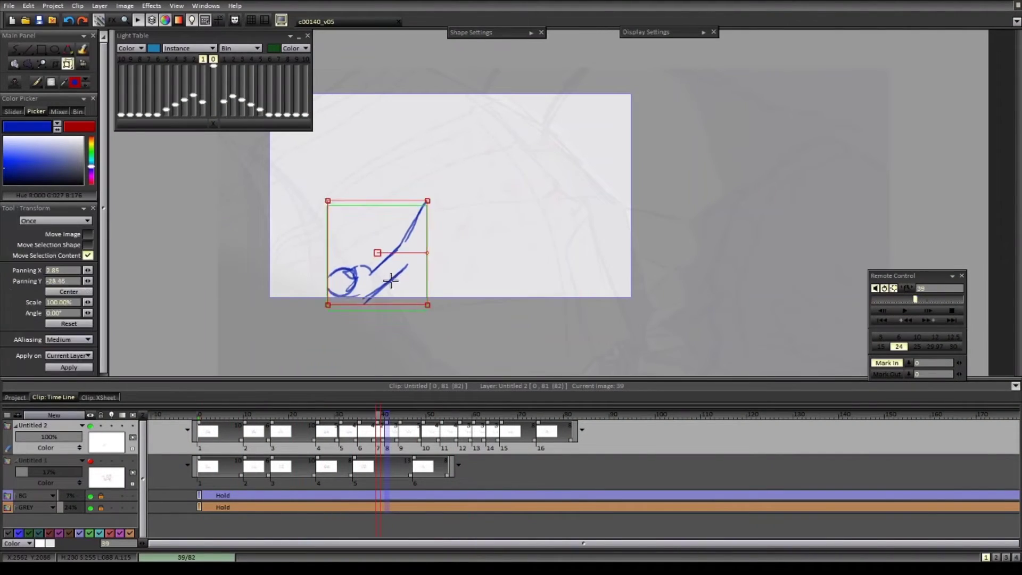
pyautogui.press('e')
pyautogui.moveTo(348, 275); pyautogui.dragTo(321, 287)
pyautogui.press('b')
pyautogui.press('e')
pyautogui.moveTo(407, 266); pyautogui.dragTo(373, 294)
pyautogui.press('b')
pyautogui.moveTo(326, 299); pyautogui.dragTo(373, 298)
pyautogui.press('Return')
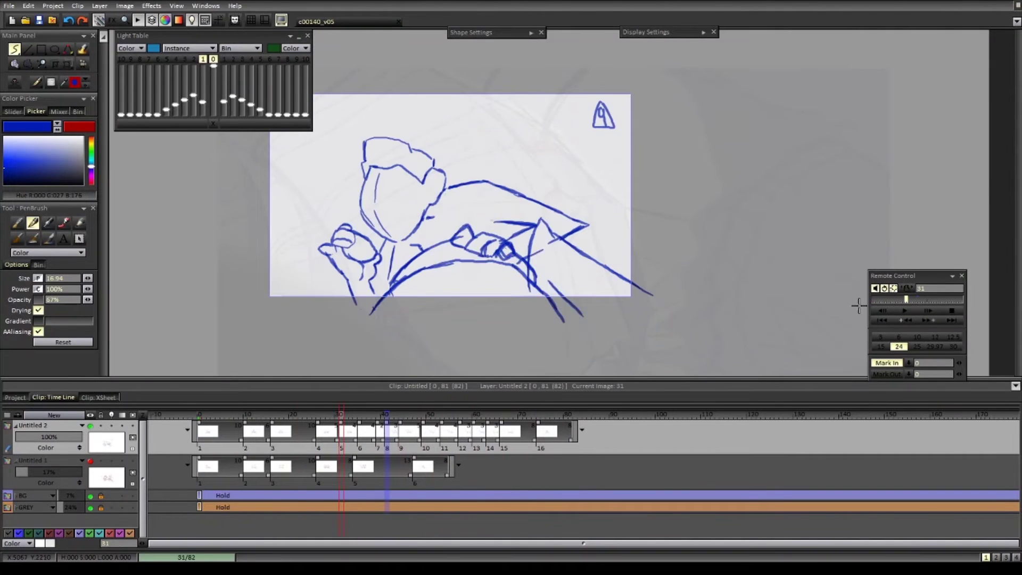
pyautogui.press('Return')
# - Sketch the torso contour on the frame 39 in-between and flip it against the antic pose on frame 35
pyautogui.press('Right')
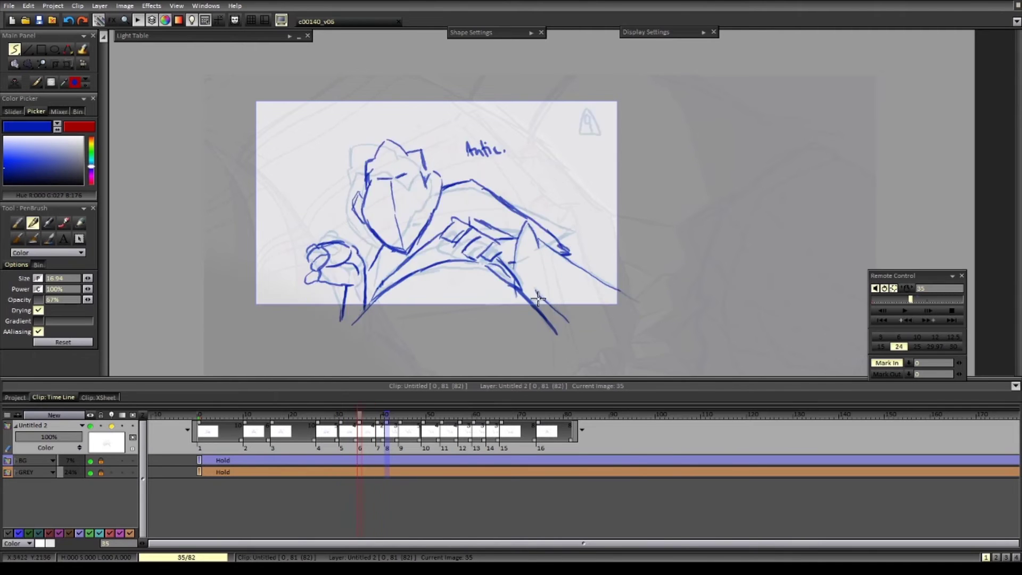
pyautogui.press('Right')
pyautogui.moveTo(396, 272); pyautogui.dragTo(413, 238)
pyautogui.press('Left')
pyautogui.press('Left')
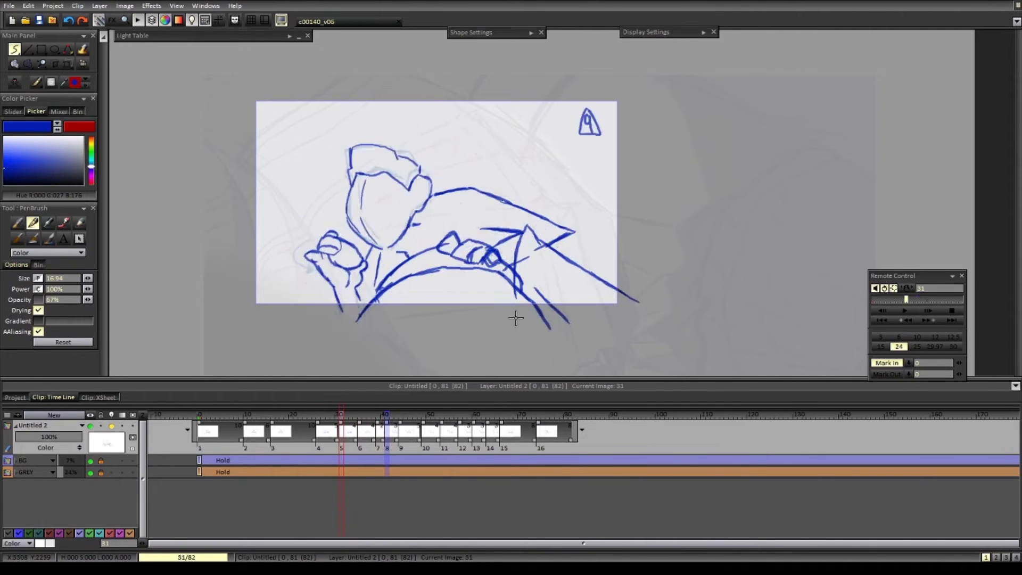
pyautogui.press('Right')
pyautogui.press('Right')
pyautogui.press('Left')
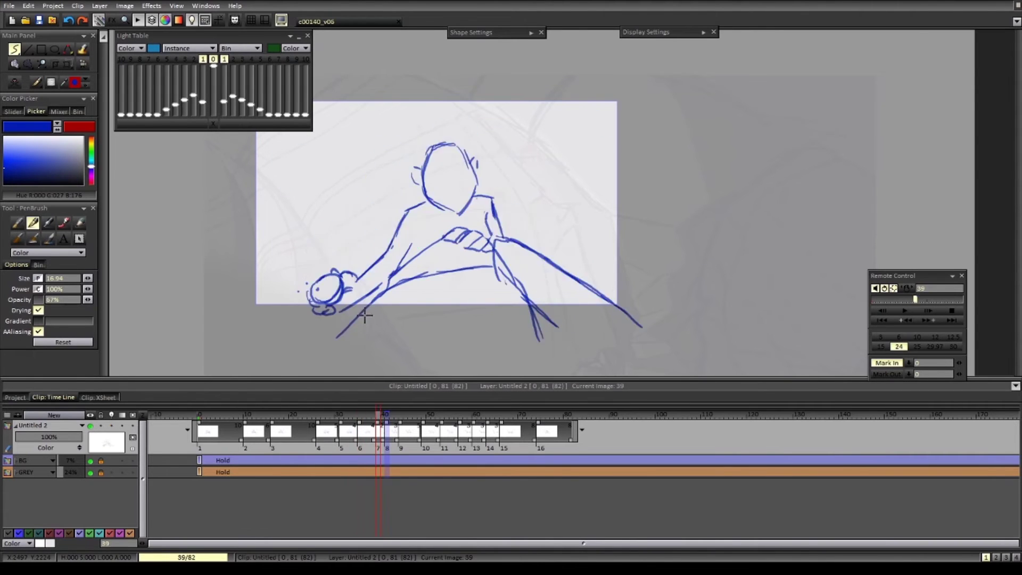
# - Erase the cup hand on frame 39 and redraw it higher with the light table showing the neighbouring drawings
pyautogui.press('e')
pyautogui.moveTo(346, 274); pyautogui.dragTo(341, 307)
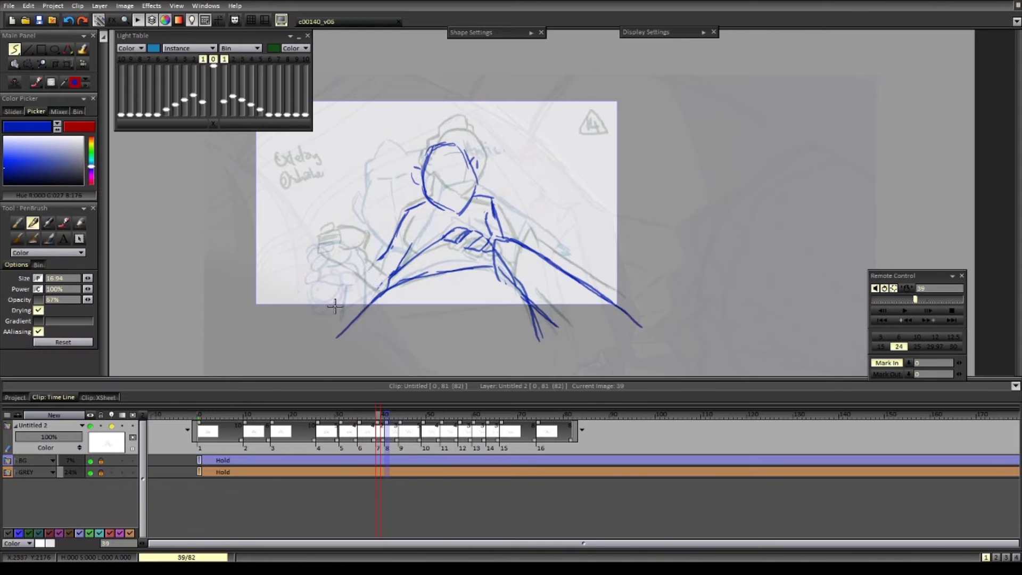
pyautogui.press('Left')
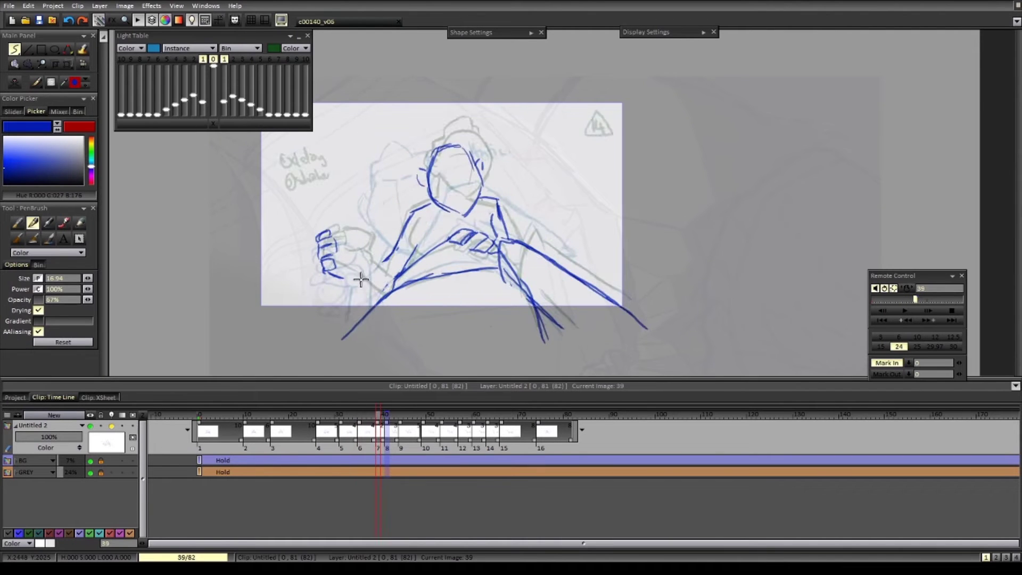
pyautogui.press('Left')
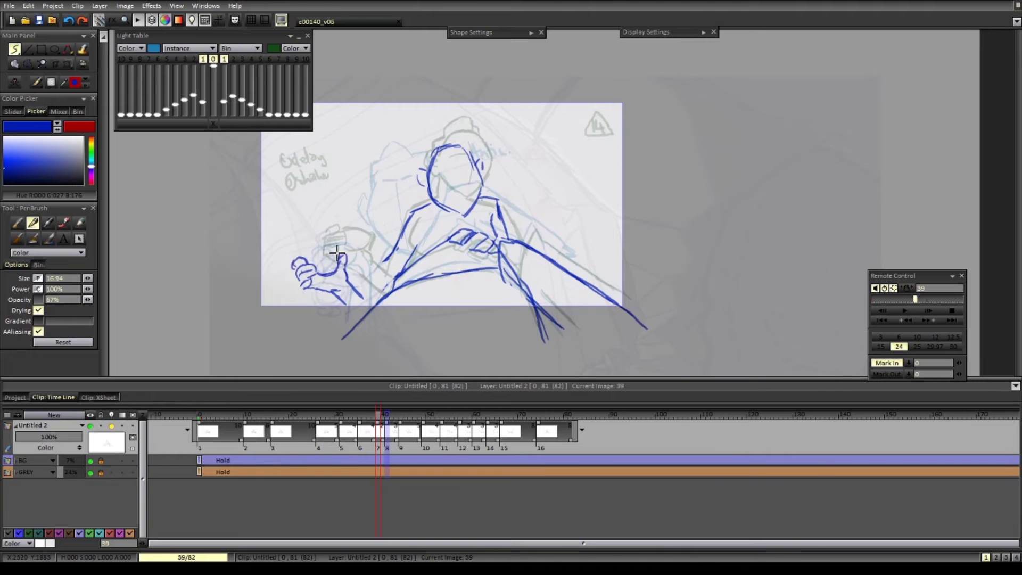
# - Erase the raised cup hand on the frame 41 copy of pose 14 and draw a lower, outstretched hand and forearm
pyautogui.press('Right')
pyautogui.press('Right')
pyautogui.moveTo(461, 315); pyautogui.dragTo(435, 319)
pyautogui.moveTo(320, 240); pyautogui.dragTo(343, 279)
pyautogui.moveTo(265, 260)
pyautogui.mouseDown()
pyautogui.moveTo(289, 260)
pyautogui.moveTo(351, 305)
pyautogui.mouseUp()
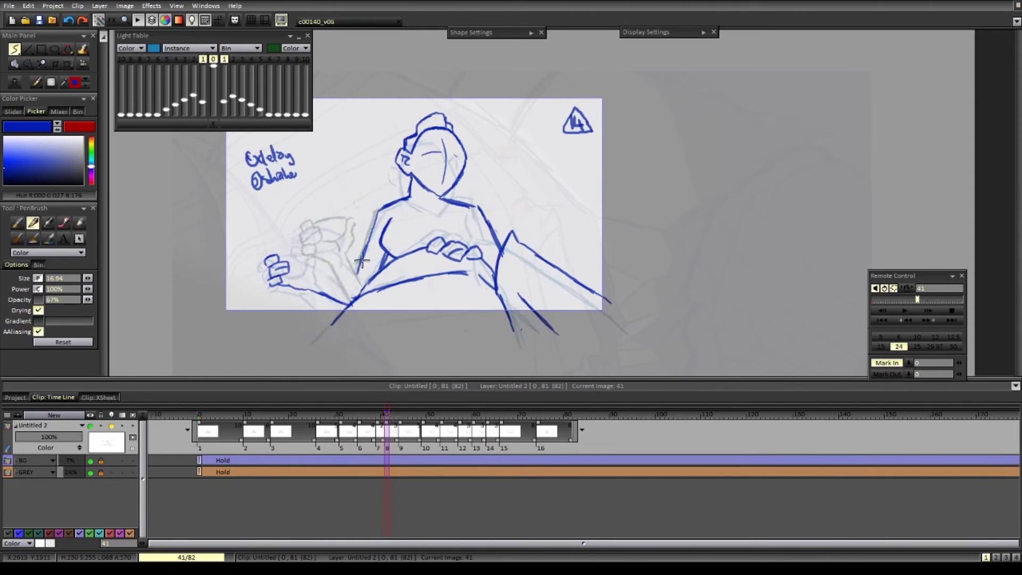
# - Complete the frame 41 arm's upper contour and the cup, checking it against the frame 39 drawing
pyautogui.moveTo(361, 260); pyautogui.dragTo(352, 289)
pyautogui.moveTo(353, 289); pyautogui.dragTo(340, 287)
pyautogui.press('e')
pyautogui.press('Left')
pyautogui.press('Right')
pyautogui.moveTo(309, 252); pyautogui.dragTo(298, 275)
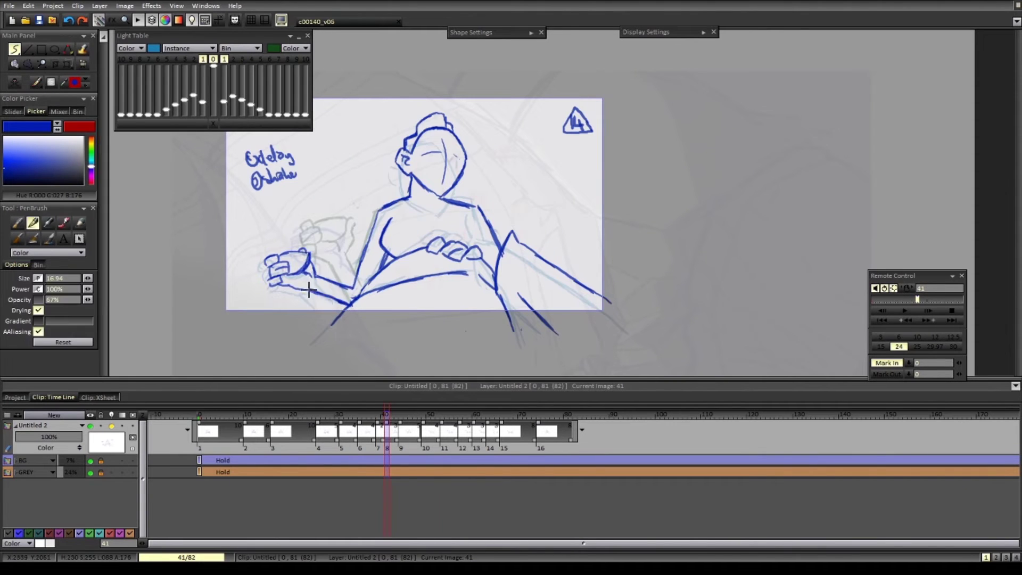
# - Play back the shot and step through the drawings up to frame 49 to examine the hand's arc
pyautogui.click(905, 311)
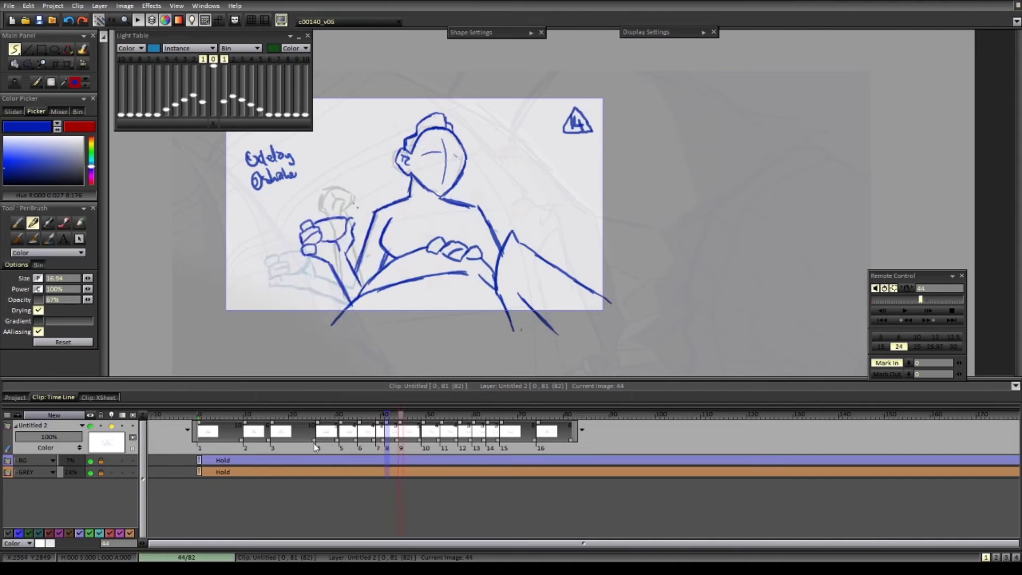
pyautogui.click(904, 311)
pyautogui.click(906, 312)
pyautogui.press('Right')
pyautogui.press('Right')
pyautogui.press('Right')
pyautogui.press('Right')
pyautogui.press('Right')
pyautogui.press('Right')
pyautogui.press('Right')
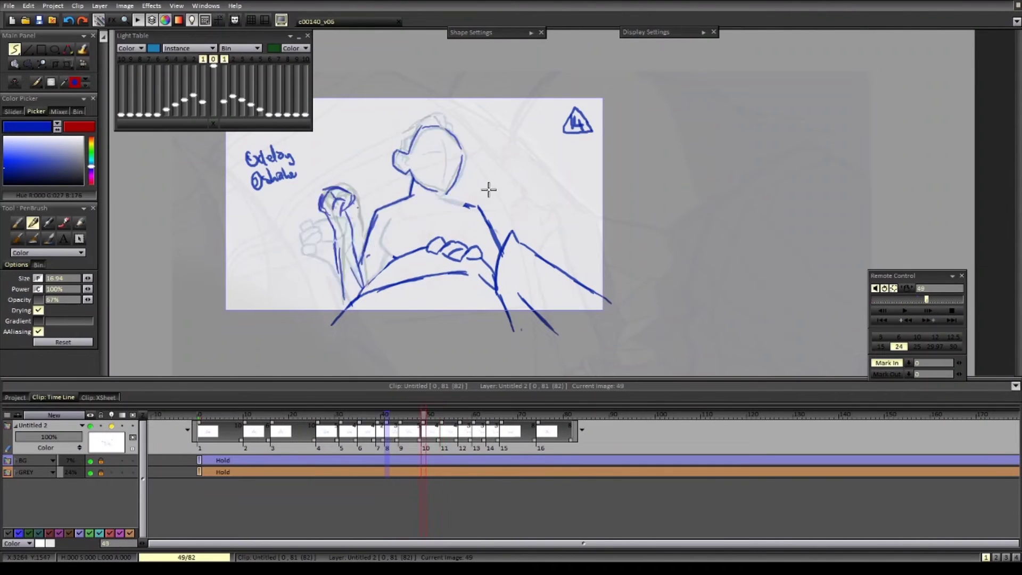
# - Draw the missing neck-to-shoulder lines on the pose 14 copies at frames 49 and 57, and play back the shot
pyautogui.moveTo(441, 190); pyautogui.dragTo(473, 206)
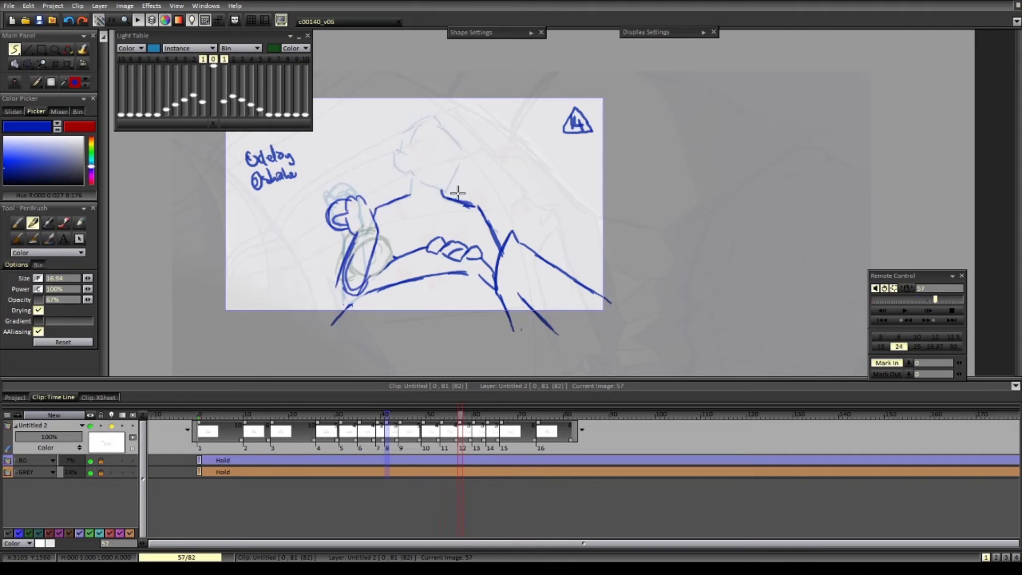
pyautogui.press('Right')
pyautogui.press('Right')
pyautogui.press('Return')
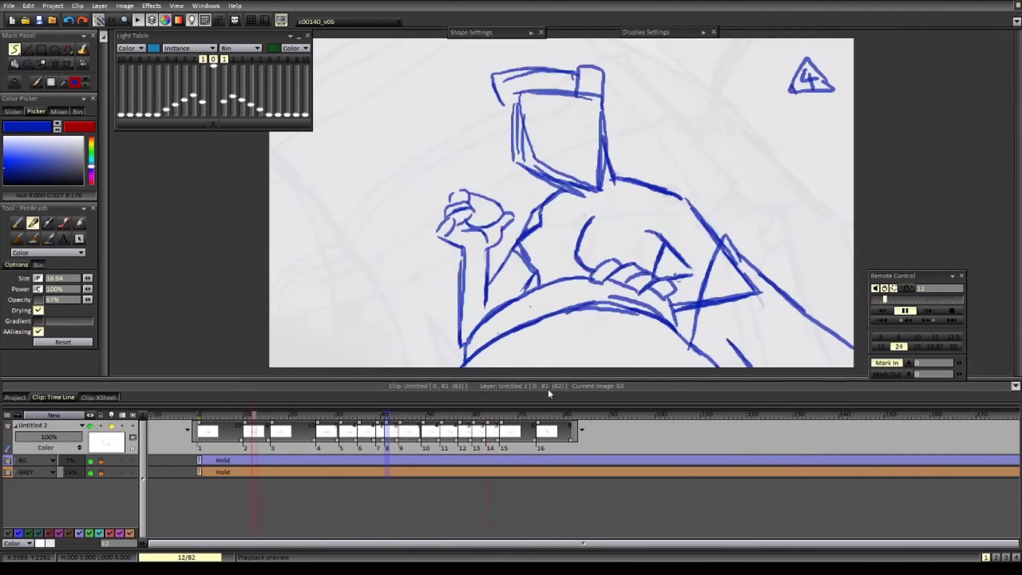
# - Add a new layer named CAMERA_001 above the Untitled 2 layer
pyautogui.click(893, 288)
pyautogui.press('Return')
pyautogui.click(59, 417)
pyautogui.press('Return')
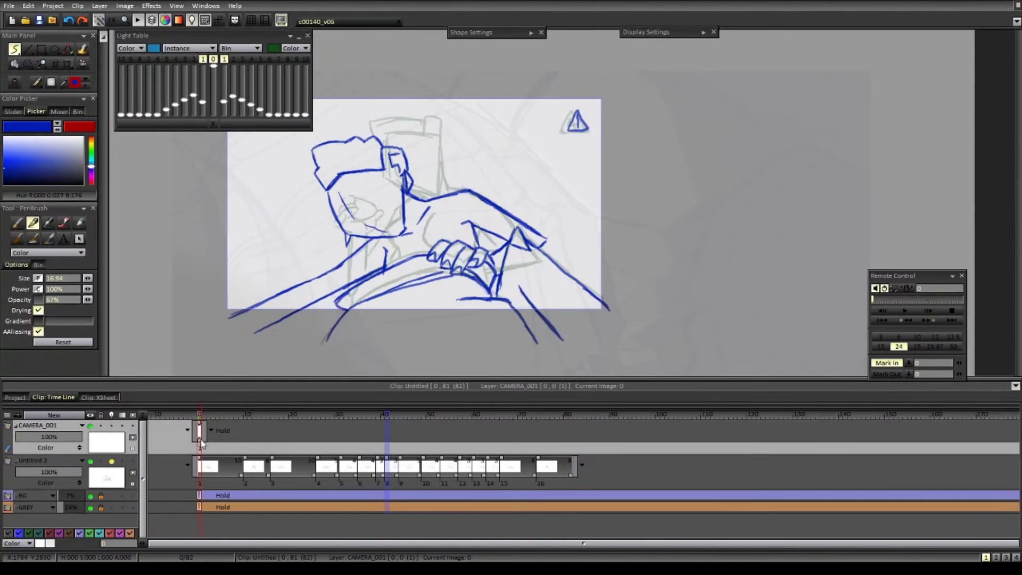
pyautogui.moveTo(348, 251); pyautogui.dragTo(351, 250)
pyautogui.hotkey('ctrl', 'z')
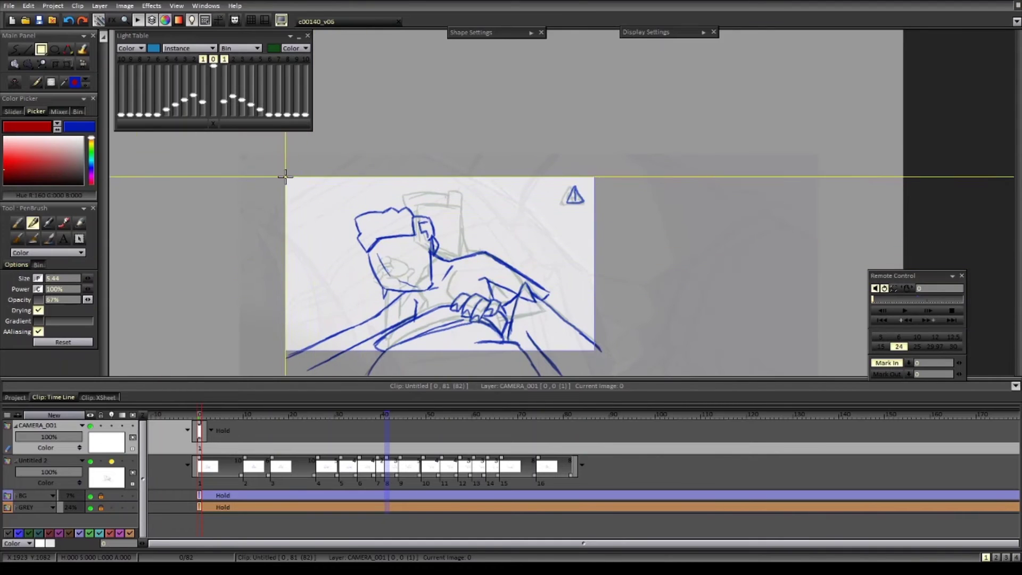
# - Draw a thin red rectangle along the edges of the camera frame on the CAMERA_001 layer
pyautogui.moveTo(286, 176); pyautogui.dragTo(595, 351)
pyautogui.hotkey('ctrl', 't')
pyautogui.moveTo(88, 281); pyautogui.dragTo(86, 280)
pyautogui.press('Return')
# - Collapse the CAMERA_001 layer, colour-code it red, lock it and lower its opacity to 56%
pyautogui.click(16, 425)
pyautogui.click(8, 425)
pyautogui.click(28, 512)
pyautogui.moveTo(84, 426); pyautogui.dragTo(72, 426)
pyautogui.click(101, 426)
pyautogui.moveTo(637, 311); pyautogui.dragTo(592, 290)
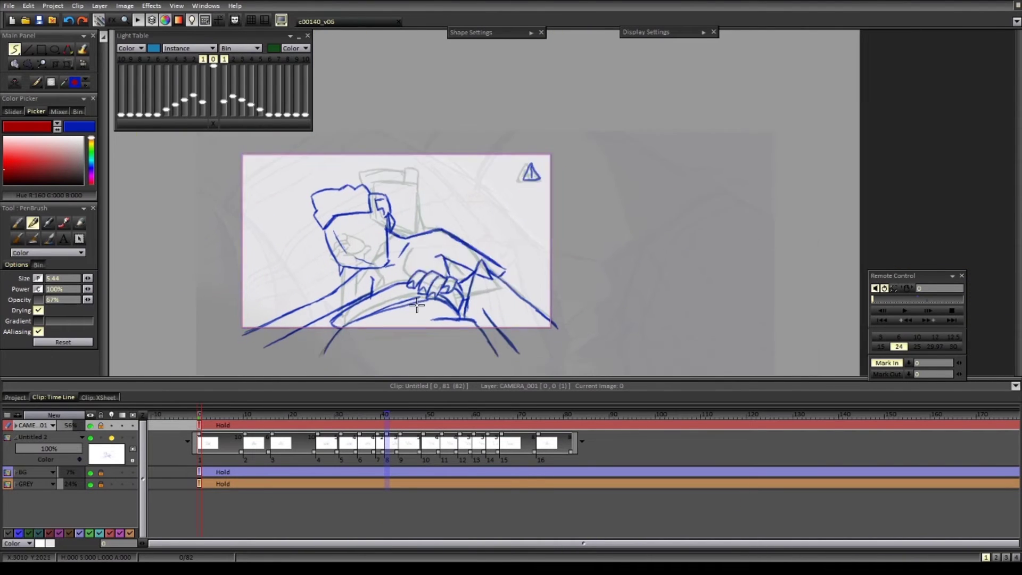
# - Play back the shot inside the red camera frame and step through the drawings up to frame 66
pyautogui.press('Return')
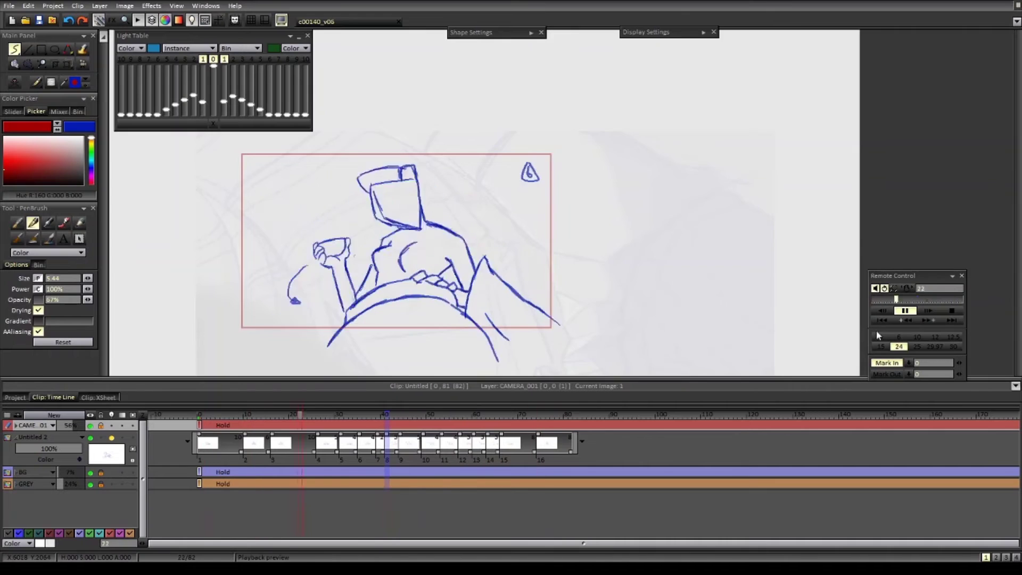
pyautogui.click(904, 311)
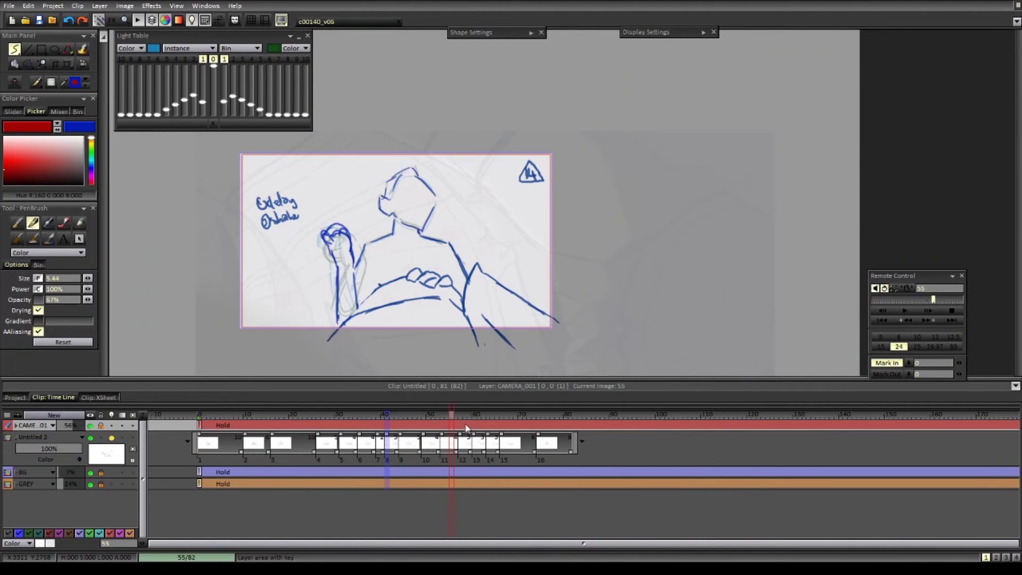
pyautogui.click(461, 441)
pyautogui.press('Right')
pyautogui.press('Right')
pyautogui.press('Right')
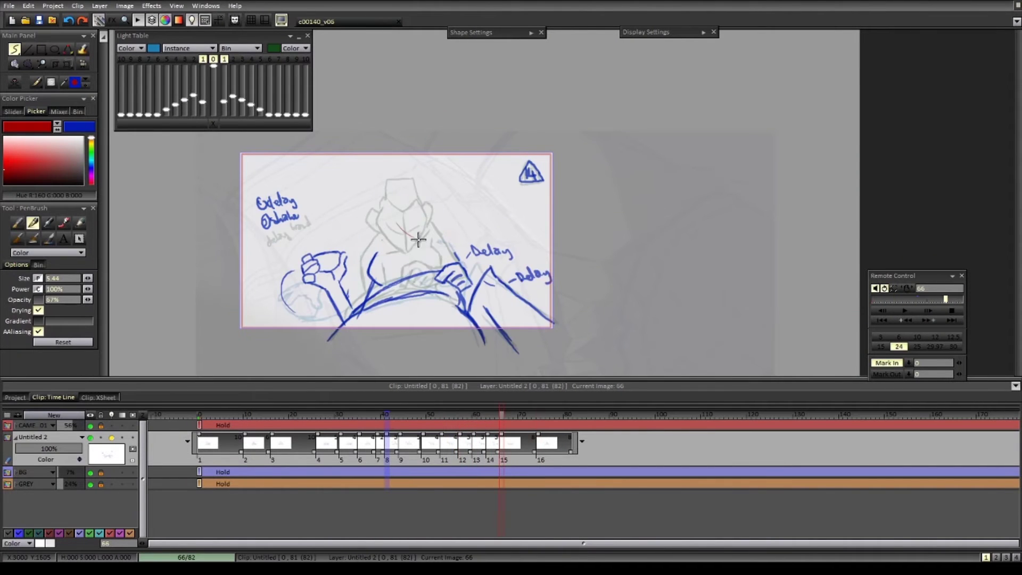
# - Draw the missing head, neck and shoulders in blue on the pose 14 copies at frames 60 and 63, including frame 63's outstretched arm
pyautogui.press('x')
pyautogui.press('Return')
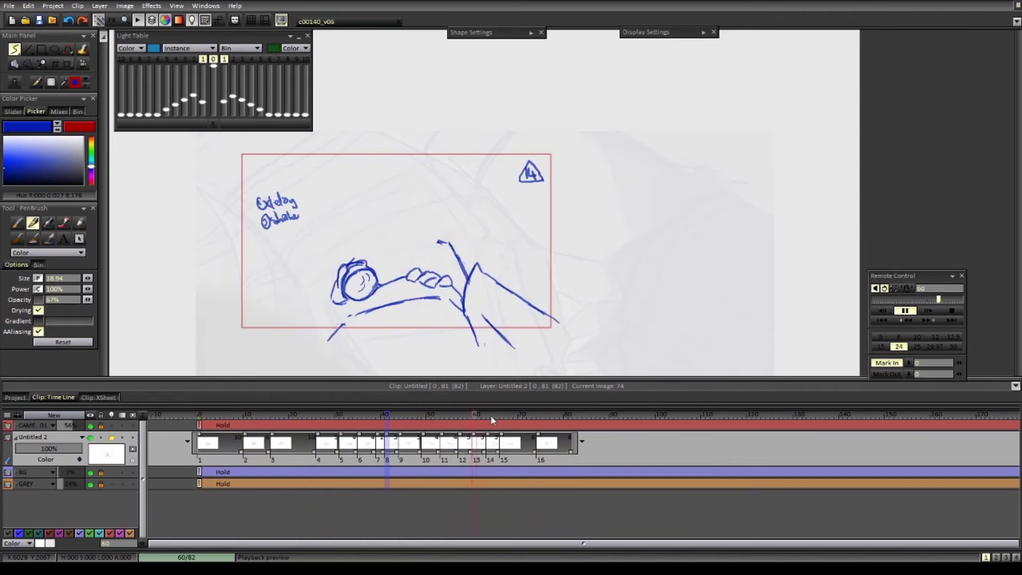
pyautogui.press('Return')
pyautogui.press('Right')
pyautogui.press('Right')
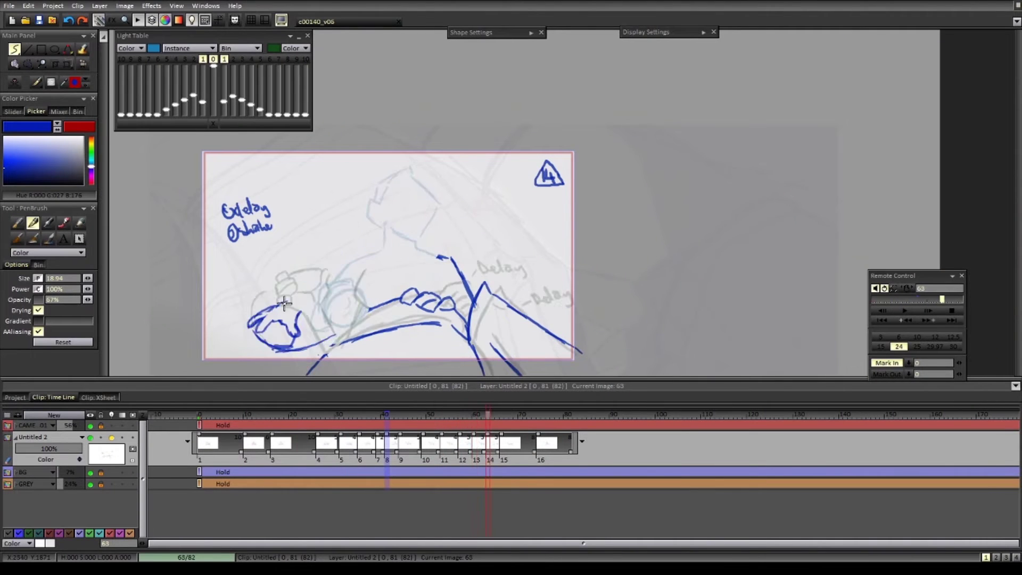
pyautogui.scroll(-1, 422, 213)
pyautogui.press('s')
pyautogui.hotkey('ctrl', 't')
pyautogui.moveTo(373, 283); pyautogui.dragTo(371, 259)
pyautogui.moveTo(351, 293); pyautogui.dragTo(342, 299)
pyautogui.press('Return')
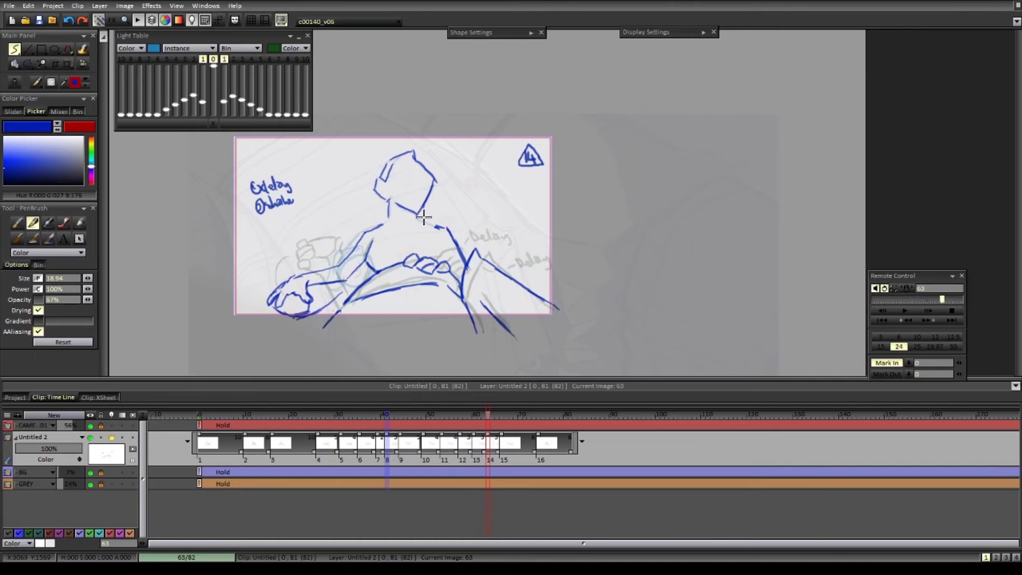
pyautogui.press('Right')
pyautogui.press('Left')
pyautogui.press('Right')
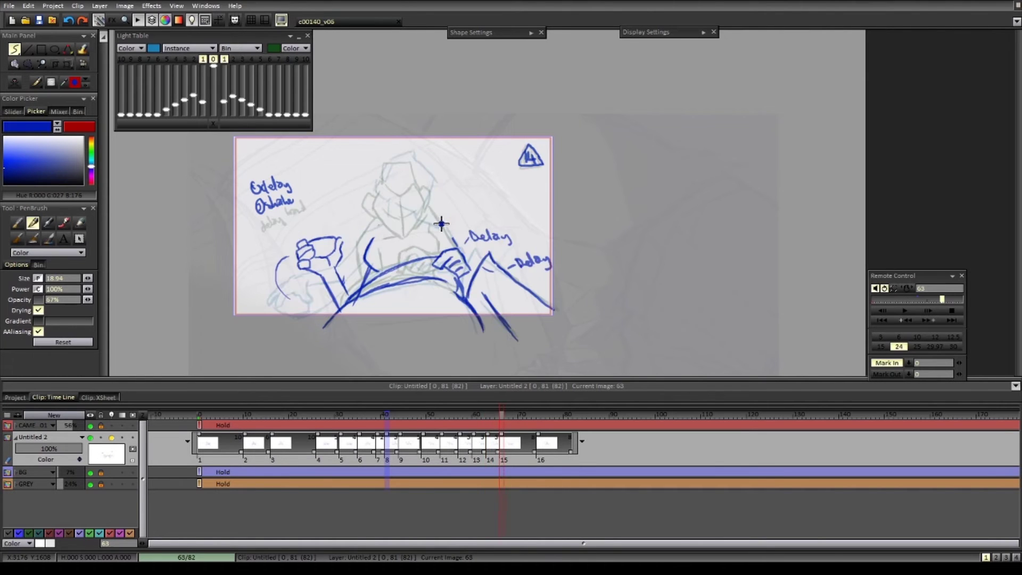
pyautogui.press('Left')
pyautogui.press('Right')
pyautogui.scroll(1, 387, 184)
pyautogui.moveTo(466, 189); pyautogui.dragTo(462, 218)
pyautogui.moveTo(456, 181); pyautogui.dragTo(448, 210)
pyautogui.hotkey('ctrl', 'z')
pyautogui.hotkey('ctrl', 'z')
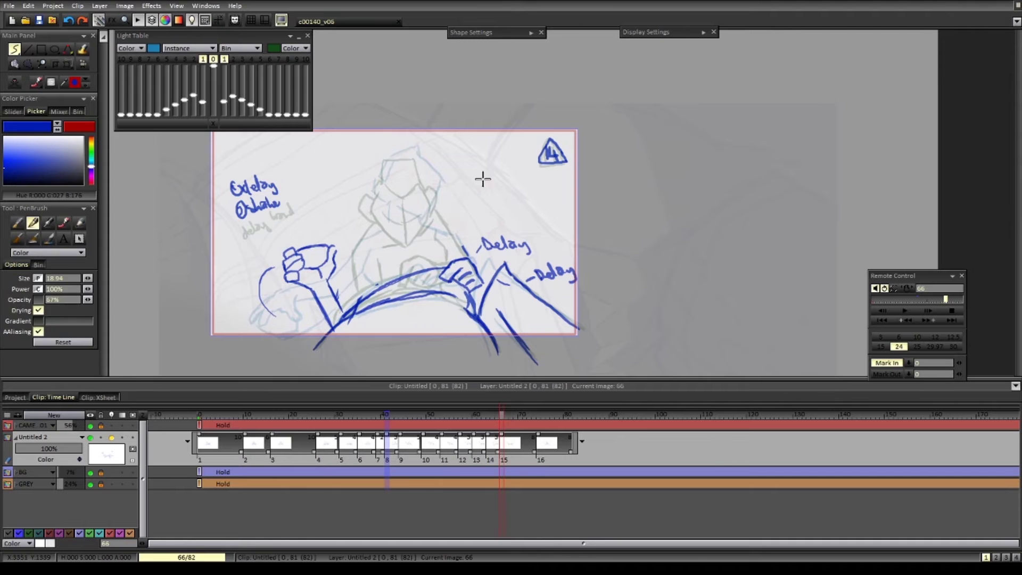
# - Move the cup hand on the frame 66 drawing up and outward, and clear its old forearm and the handwritten notes beside it
pyautogui.click(28, 64)
pyautogui.click(79, 89)
pyautogui.moveTo(341, 235); pyautogui.dragTo(346, 239)
pyautogui.hotkey('ctrl', 't')
pyautogui.moveTo(329, 285); pyautogui.dragTo(309, 264)
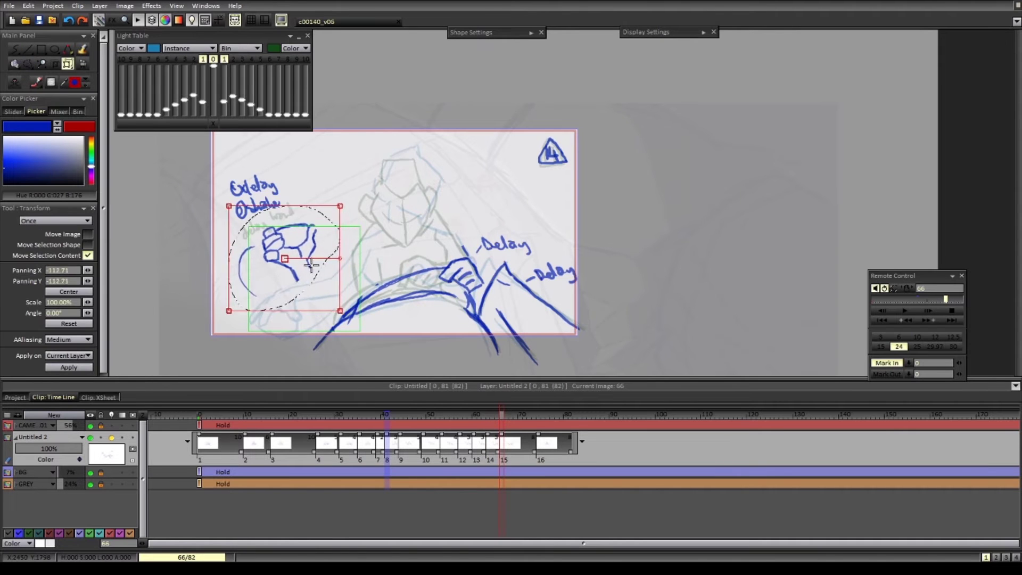
pyautogui.press('Return')
pyautogui.press('Left')
pyautogui.press('Right')
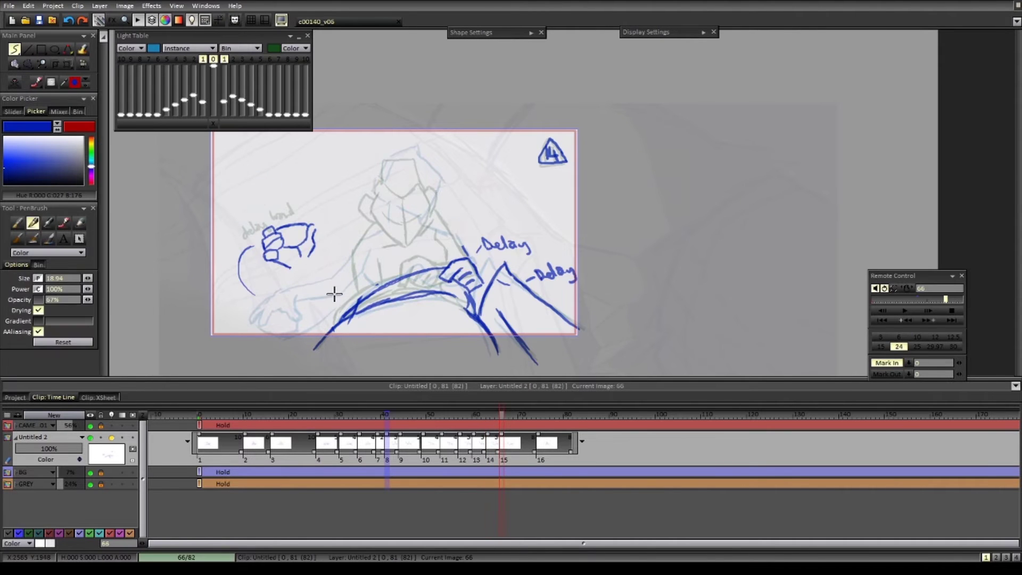
# - Draw the head, shoulders and bent arm reaching to the cup hand on the frame 66 drawing
pyautogui.moveTo(436, 183); pyautogui.dragTo(394, 216)
pyautogui.moveTo(407, 160)
pyautogui.mouseDown()
pyautogui.moveTo(435, 175)
pyautogui.moveTo(434, 225)
pyautogui.mouseUp()
pyautogui.moveTo(389, 173); pyautogui.dragTo(426, 216)
pyautogui.moveTo(388, 215)
pyautogui.mouseDown()
pyautogui.moveTo(433, 226)
pyautogui.moveTo(482, 281)
pyautogui.mouseUp()
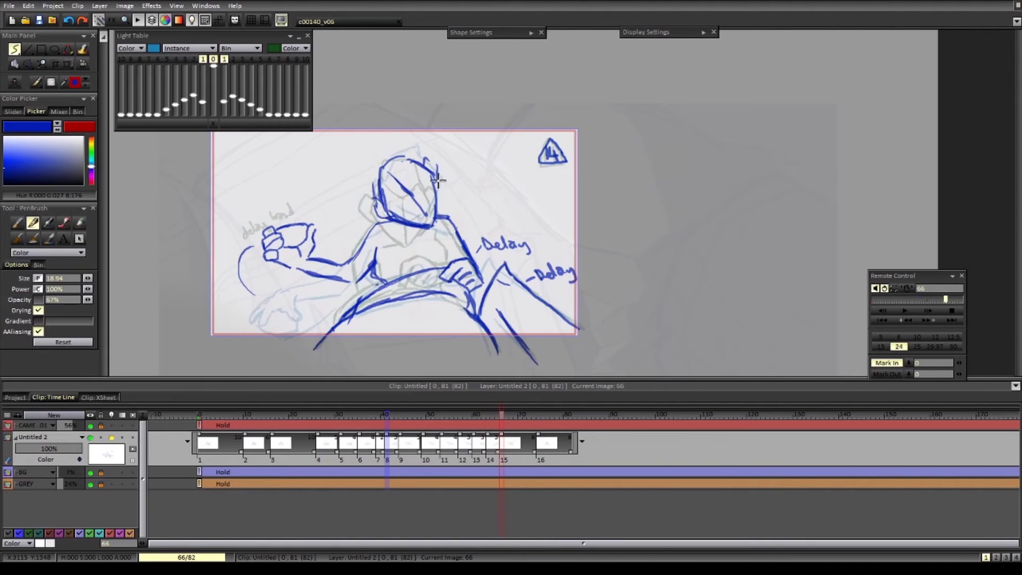
# - Erase the handwritten delay and shake notes from the pose 14 copies, including the one at frame 57
pyautogui.press('Left')
pyautogui.press('Left')
pyautogui.press('Left')
pyautogui.press('Left')
pyautogui.press('Left')
pyautogui.press('Left')
pyautogui.press('Left')
pyautogui.press('e')
pyautogui.press('Right')
pyautogui.press('Right')
pyautogui.press('Right')
pyautogui.press('Right')
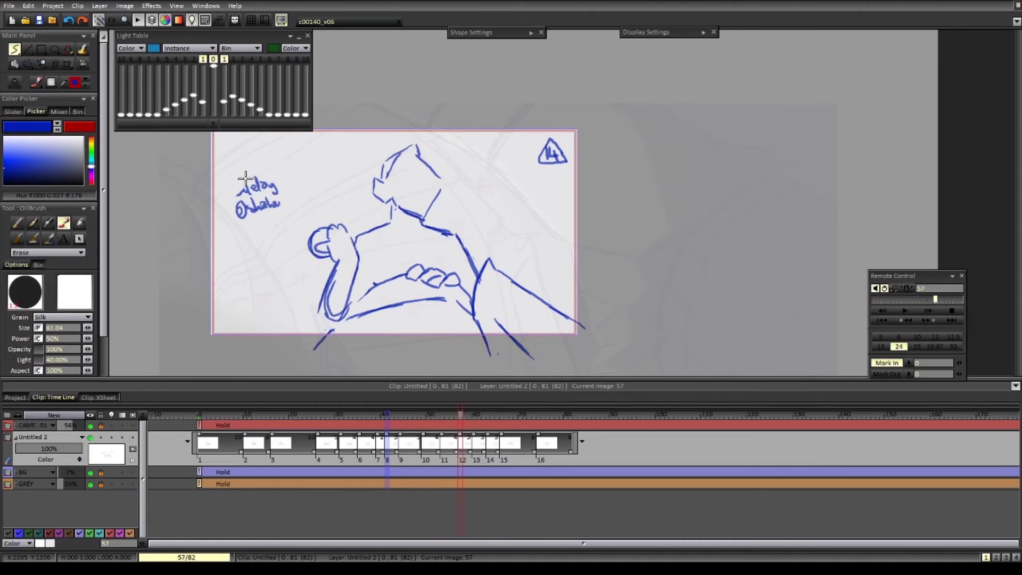
pyautogui.press('Right')
pyautogui.press('Right')
pyautogui.press('Right')
pyautogui.press('Right')
pyautogui.press('Right')
pyautogui.press('Right')
pyautogui.press('Right')
# - Insert a blank drawing at frame 70 with the light table on, and play back the shot
pyautogui.click(540, 218)
pyautogui.click(111, 437)
pyautogui.press('b')
pyautogui.scroll(-1, 463, 288)
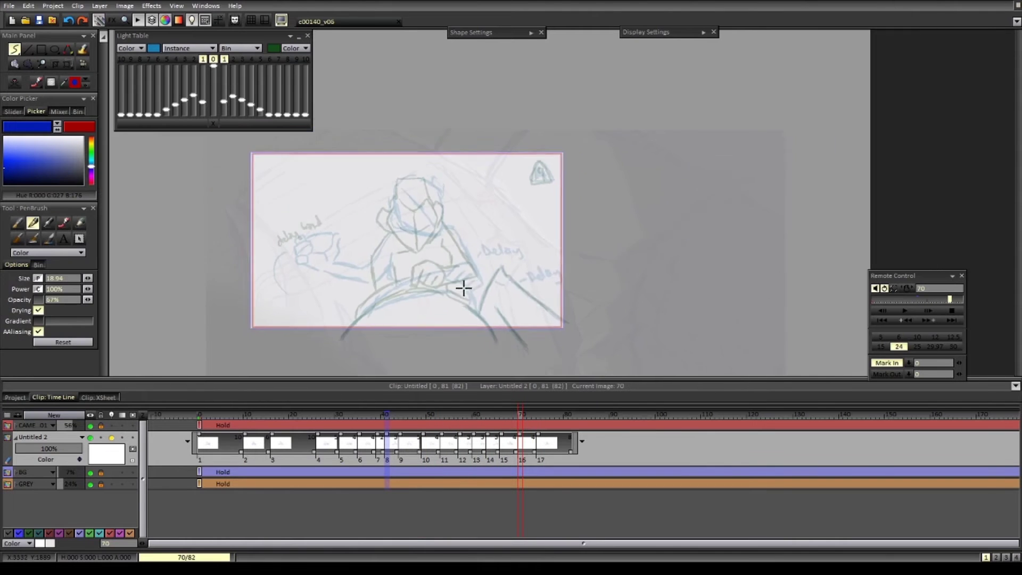
pyautogui.scroll(1, 649, 296)
pyautogui.press('Left')
pyautogui.press('Return')
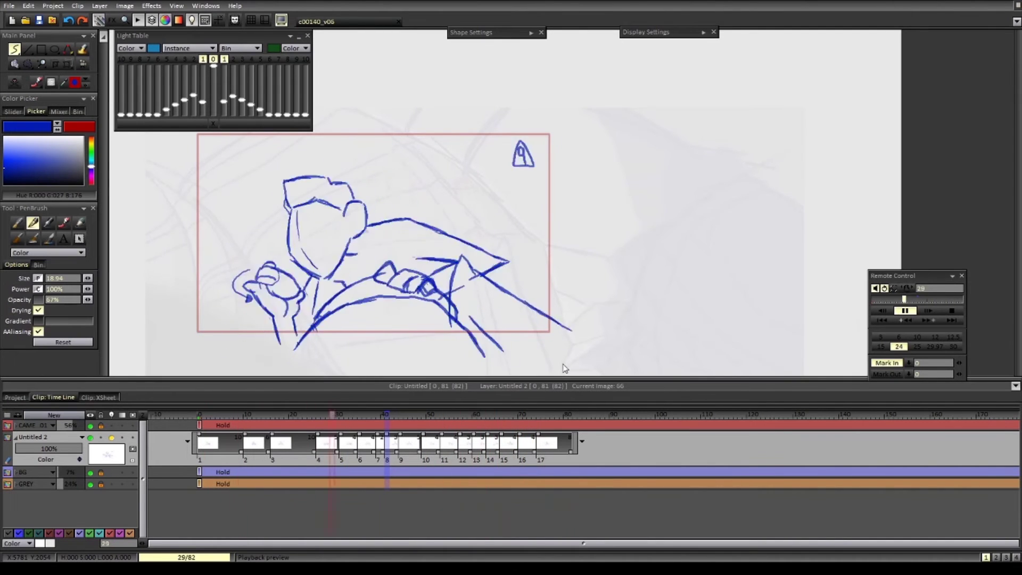
pyautogui.press('Return')
# - Sketch the raised, bent cup arm and its hand on the blank frame 70 drawing
pyautogui.press('Right')
pyautogui.scroll(1, 465, 299)
pyautogui.moveTo(344, 229); pyautogui.dragTo(314, 223)
pyautogui.moveTo(307, 222); pyautogui.dragTo(294, 278)
pyautogui.moveTo(288, 288); pyautogui.dragTo(313, 277)
pyautogui.moveTo(295, 291); pyautogui.dragTo(325, 275)
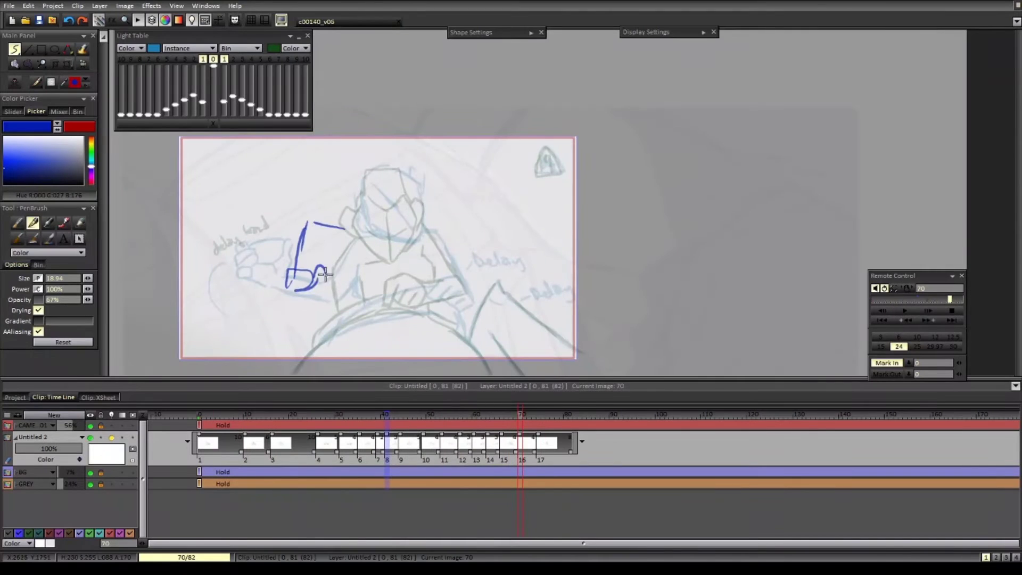
# - Select the cup arm sketch on frame 70 and move it higher beside the head
pyautogui.click(29, 64)
pyautogui.moveTo(359, 237); pyautogui.dragTo(352, 212)
pyautogui.hotkey('ctrl', 't')
pyautogui.moveTo(329, 295)
pyautogui.mouseDown()
pyautogui.moveTo(324, 258)
pyautogui.moveTo(365, 289)
pyautogui.mouseUp()
pyautogui.press('Return')
# - Complete the frame 70 pose with the head, face guidelines, ears, torso, resting hand, arched lines and foreground leg
pyautogui.press('b')
pyautogui.moveTo(383, 304)
pyautogui.mouseDown()
pyautogui.moveTo(424, 286)
pyautogui.moveTo(420, 309)
pyautogui.mouseUp()
pyautogui.moveTo(427, 293); pyautogui.dragTo(459, 317)
pyautogui.moveTo(344, 295); pyautogui.dragTo(294, 348)
pyautogui.moveTo(454, 285); pyautogui.dragTo(511, 350)
pyautogui.moveTo(477, 303); pyautogui.dragTo(509, 248)
pyautogui.moveTo(511, 253); pyautogui.dragTo(597, 320)
pyautogui.moveTo(505, 298); pyautogui.dragTo(546, 364)
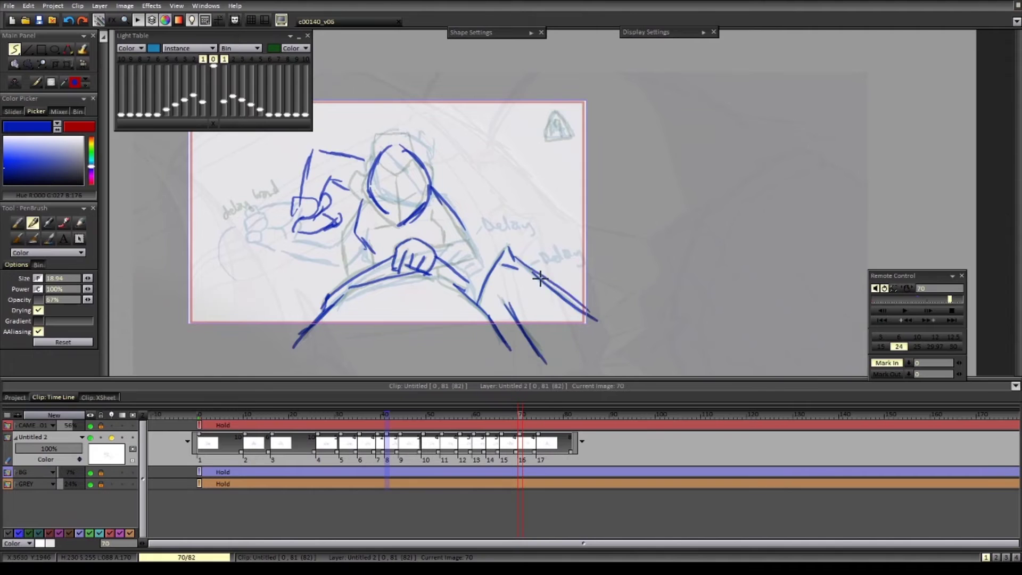
pyautogui.moveTo(398, 164); pyautogui.dragTo(402, 219)
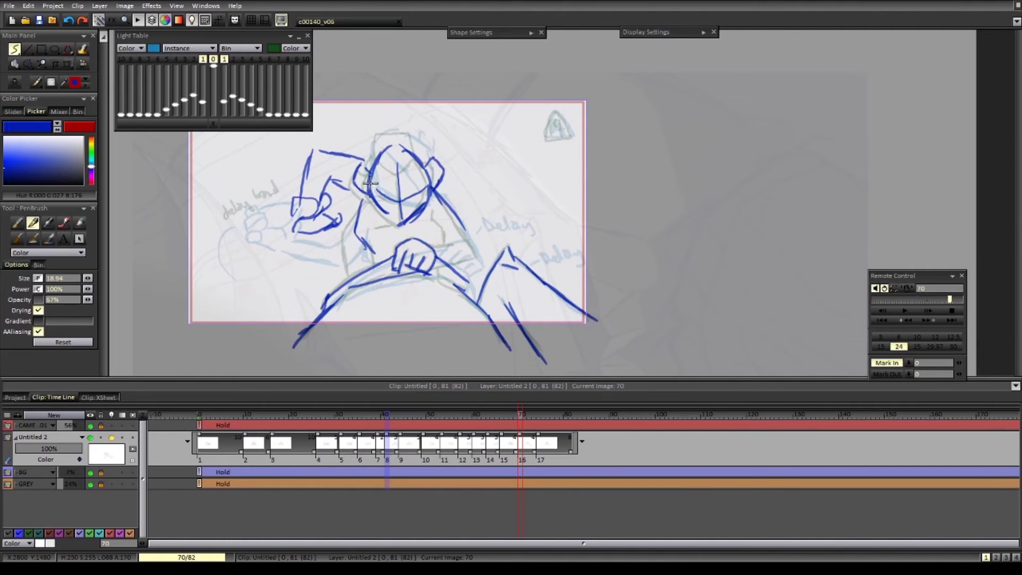
# - Play back the shot and insert a blank drawing at frame 74, pushing pose 19 to frame 78
pyautogui.press('Return')
pyautogui.press('Return')
pyautogui.press('Return')
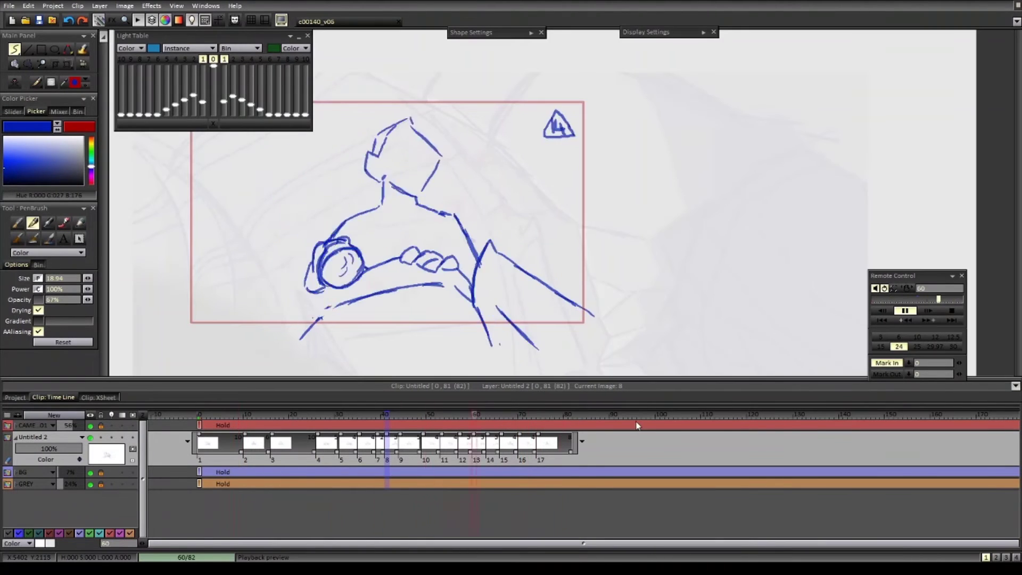
pyautogui.click(579, 415)
pyautogui.click(540, 415)
pyautogui.press('Return')
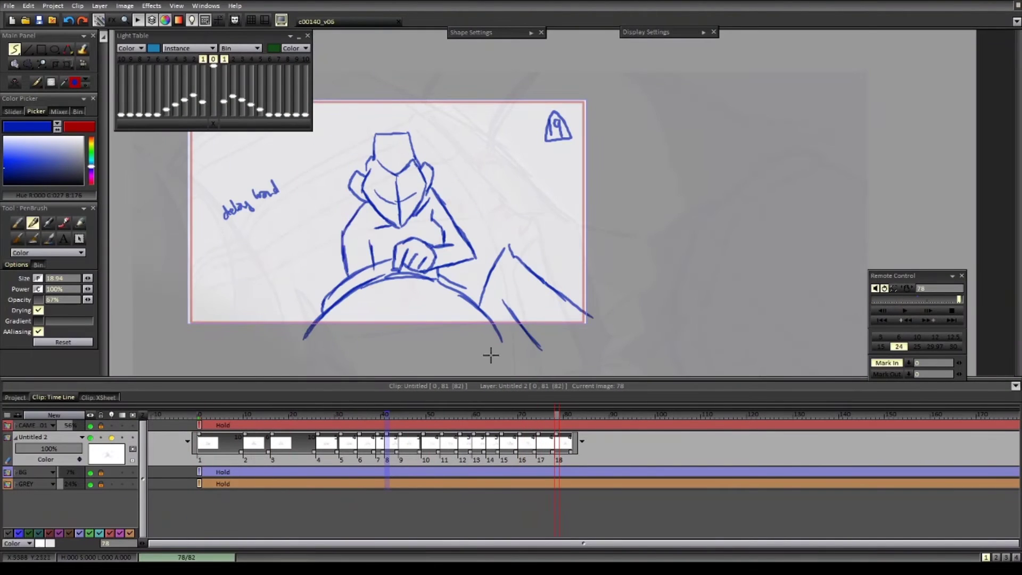
# - Redraw the shoulder and upper-arm lines further outward on the pose 19 drawing at frame 78
pyautogui.moveTo(366, 202)
pyautogui.mouseDown()
pyautogui.moveTo(340, 233)
pyautogui.moveTo(374, 267)
pyautogui.mouseUp()
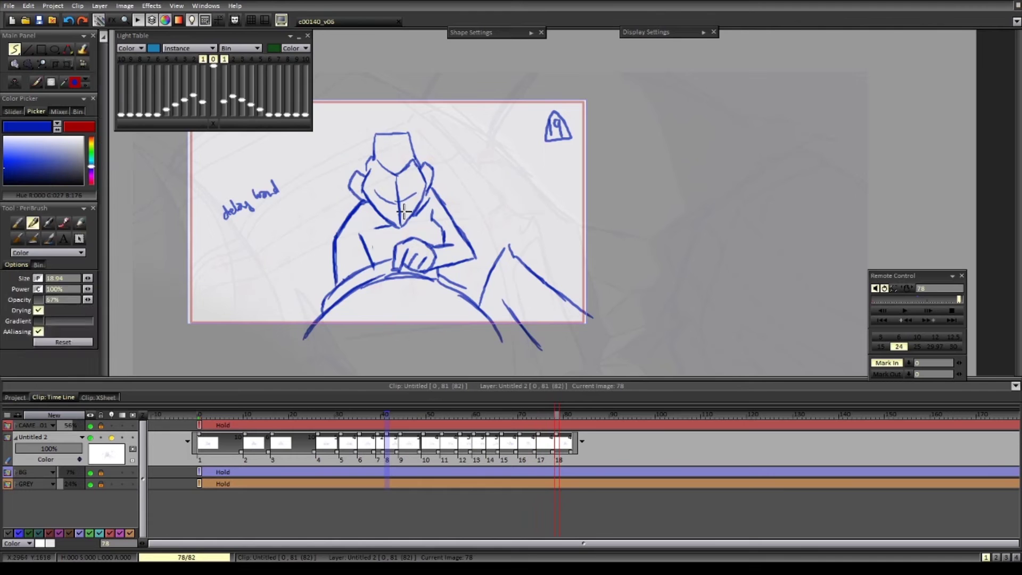
pyautogui.moveTo(337, 234); pyautogui.dragTo(345, 278)
pyautogui.moveTo(364, 202); pyautogui.dragTo(338, 259)
# - Draw the head and face guidelines on the blank frame 74 drawing, comparing them with the neighbouring drawings
pyautogui.press('Left')
pyautogui.press('Left')
pyautogui.press('Right')
pyautogui.moveTo(386, 152)
pyautogui.mouseDown()
pyautogui.moveTo(391, 222)
pyautogui.moveTo(402, 225)
pyautogui.mouseUp()
pyautogui.press('Left')
pyautogui.press('Right')
# - Draw the shoulders, the lowered arm with the cup hand and the opposite arm on the frame 74 drawing
pyautogui.moveTo(366, 176); pyautogui.dragTo(324, 215)
pyautogui.moveTo(330, 241); pyautogui.dragTo(344, 285)
pyautogui.moveTo(333, 269); pyautogui.dragTo(363, 260)
pyautogui.moveTo(433, 188); pyautogui.dragTo(472, 249)
pyautogui.press('Left')
pyautogui.press('Right')
pyautogui.moveTo(358, 190); pyautogui.dragTo(325, 215)
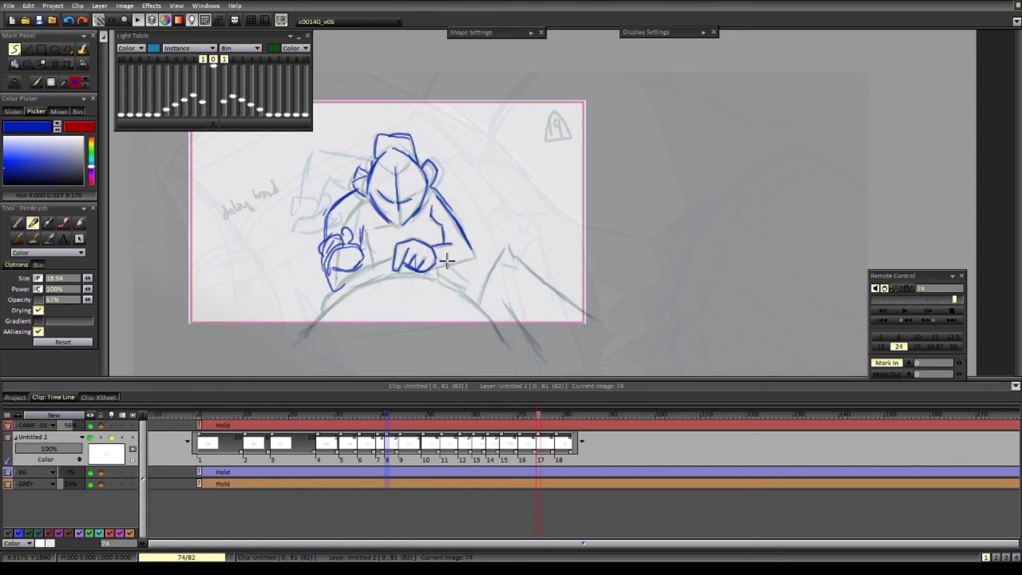
# - Step backward through the drawings from frame 74 to examine the cup hand's motion across the shot
pyautogui.press('Left')
pyautogui.press('Left')
pyautogui.press('Left')
pyautogui.press('Left')
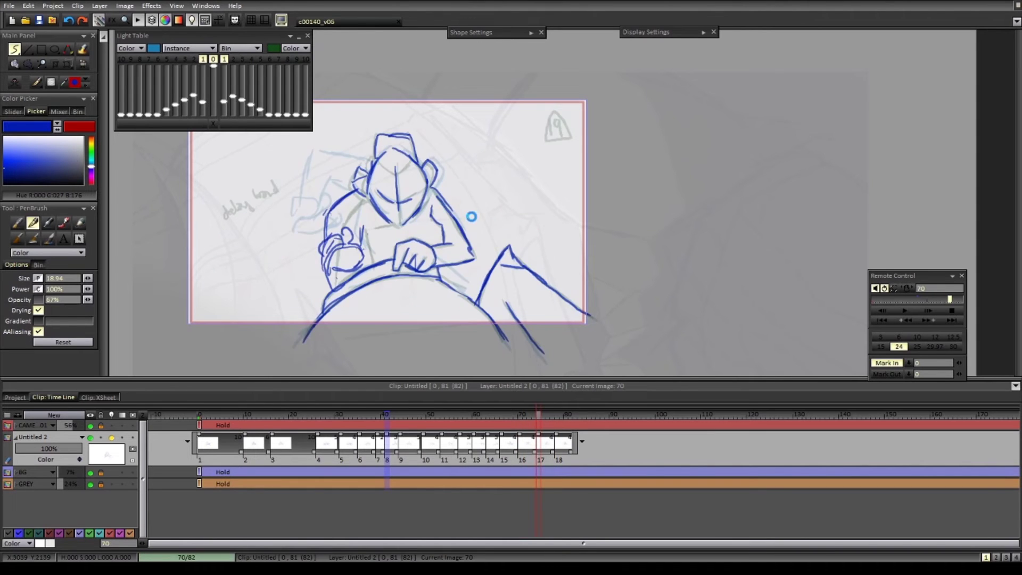
pyautogui.press('Left')
pyautogui.press('Left')
pyautogui.press('Left')
pyautogui.press('Left')
pyautogui.press('Left')
pyautogui.press('Left')
pyautogui.press('Left')
pyautogui.press('Left')
pyautogui.press('Left')
pyautogui.press('Left')
pyautogui.press('Left')
pyautogui.press('Left')
pyautogui.press('Left')
pyautogui.press('Left')
pyautogui.press('Left')
pyautogui.press('Left')
pyautogui.press('Left')
pyautogui.press('Left')
pyautogui.press('Left')
pyautogui.press('Left')
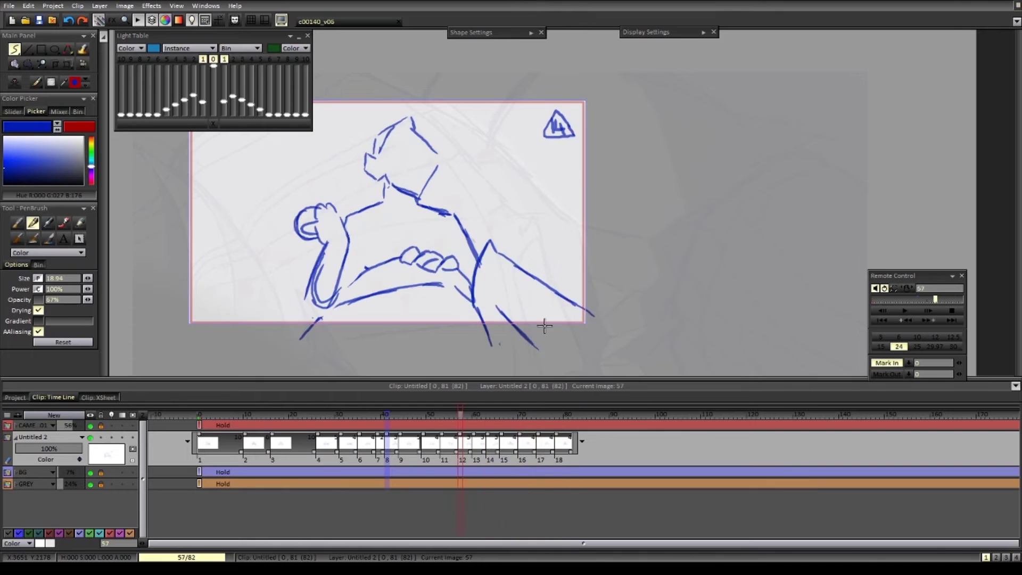
# - Step through the drawings back from frame 57 to 31 and forward to 66, and play the shot to check the arm motion
pyautogui.press('Left')
pyautogui.press('Left')
pyautogui.press('Left')
pyautogui.press('Left')
pyautogui.press('Left')
pyautogui.press('Left')
pyautogui.press('Left')
pyautogui.press('Left')
pyautogui.press('Left')
pyautogui.press('Left')
pyautogui.press('Left')
pyautogui.press('Left')
pyautogui.press('Left')
pyautogui.press('Left')
pyautogui.press('Left')
pyautogui.press('Left')
pyautogui.press('Left')
pyautogui.press('Left')
pyautogui.press('Left')
pyautogui.press('Left')
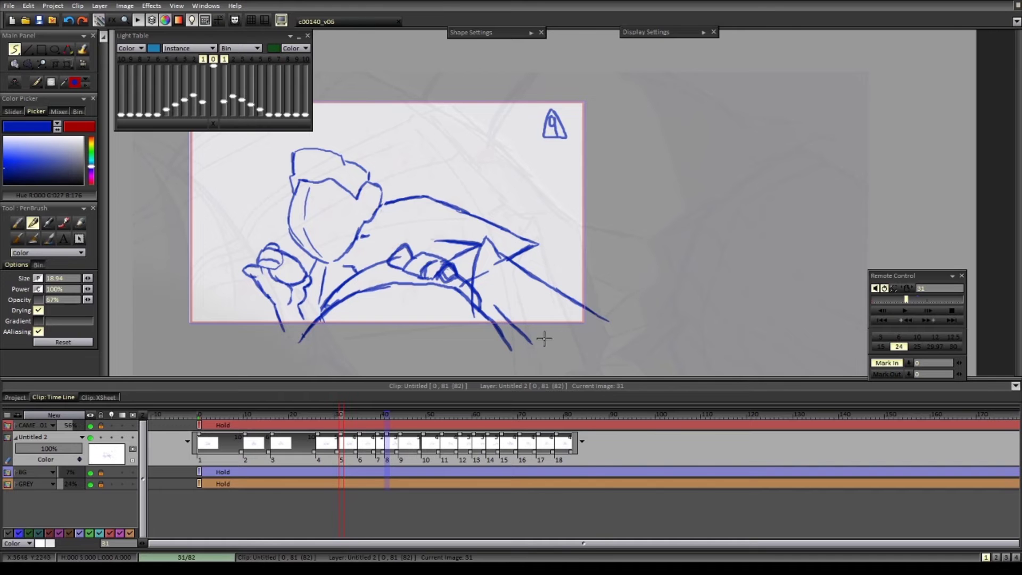
pyautogui.press('Left')
pyautogui.press('Right')
pyautogui.press('Right')
pyautogui.press('Right')
pyautogui.press('Right')
pyautogui.press('Right')
pyautogui.press('Right')
pyautogui.press('Right')
pyautogui.press('Right')
pyautogui.press('Right')
pyautogui.press('Right')
pyautogui.press('Right')
pyautogui.press('Right')
pyautogui.press('Right')
pyautogui.press('Right')
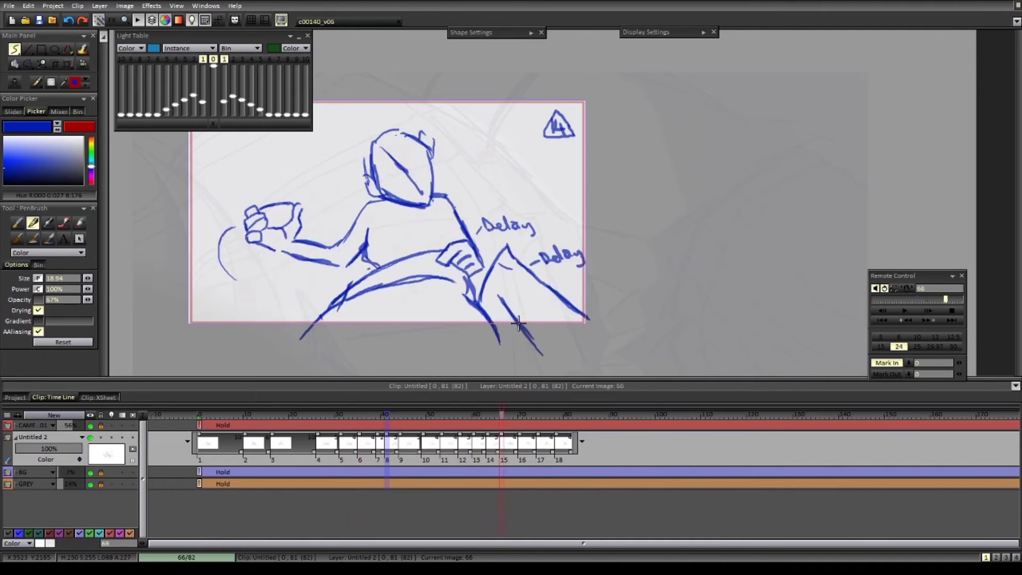
pyautogui.press('Return')
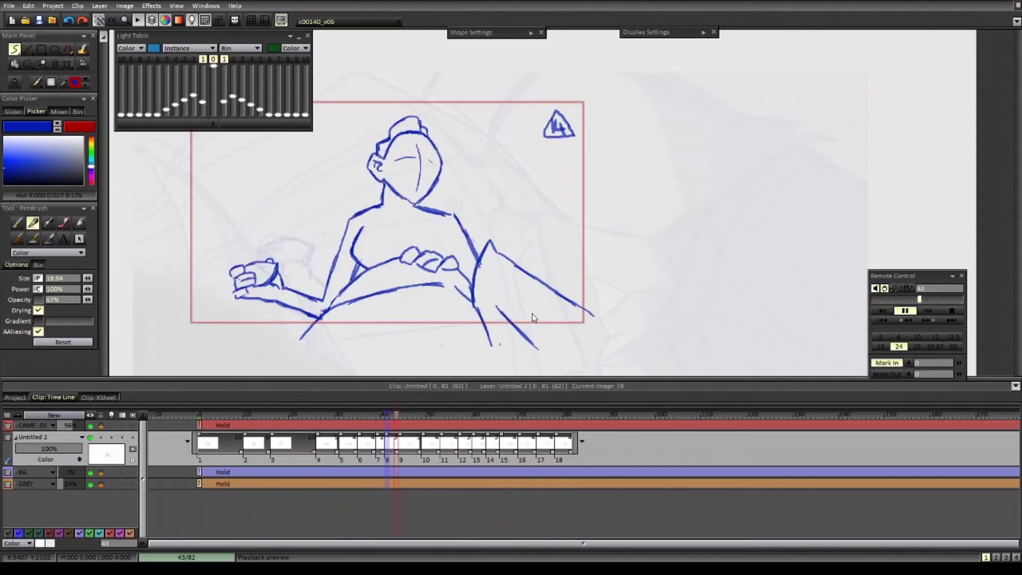
pyautogui.press('Return')
# - Turn off the light table's next-drawing overlay and reposition the selected linework around the head on a drawing shortly after frame 57
pyautogui.click(224, 59)
pyautogui.press('Right')
pyautogui.press('Right')
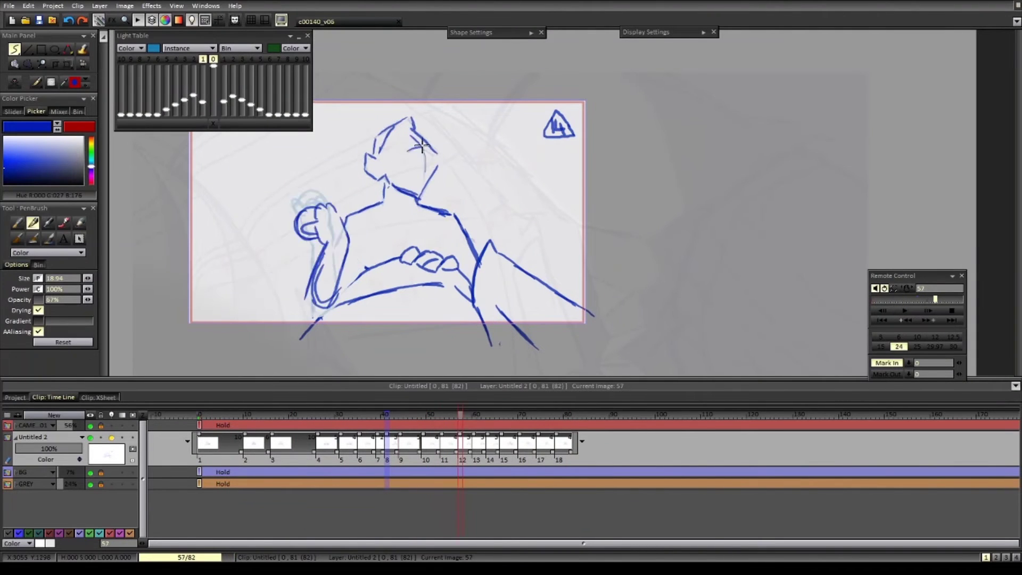
pyautogui.press('Right')
pyautogui.press('Right')
pyautogui.press('Right')
pyautogui.press('s')
pyautogui.moveTo(446, 189); pyautogui.dragTo(432, 190)
pyautogui.hotkey('ctrl', 't')
pyautogui.moveTo(450, 219)
pyautogui.mouseDown()
pyautogui.moveTo(423, 190)
pyautogui.moveTo(472, 245)
pyautogui.mouseUp()
pyautogui.press('Return')
pyautogui.hotkey('ctrl', 'd')
pyautogui.press('Left')
pyautogui.press('Right')
pyautogui.press('Right')
pyautogui.press('Left')
# - Tidy the adjusted drawing with the eraser and brush, and turn off the light table on Untitled 2
pyautogui.press('e')
pyautogui.press('b')
pyautogui.press('e')
pyautogui.press('b')
pyautogui.press('Right')
pyautogui.click(111, 437)
pyautogui.press('Left')
pyautogui.press('Left')
pyautogui.press('Left')
pyautogui.press('Left')
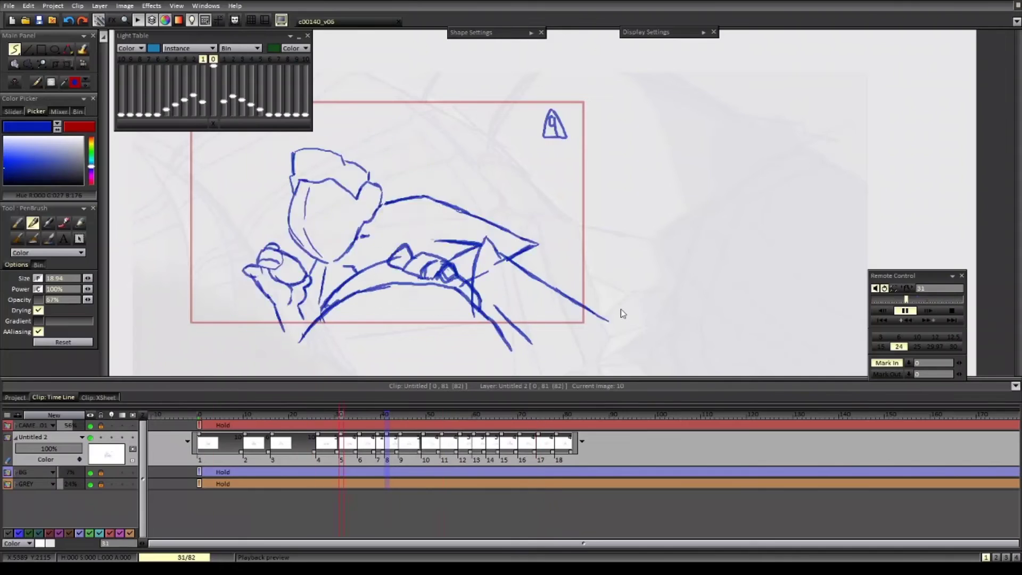
# - Play the whole shot several times to review the timing of the revised key poses
pyautogui.press('Return')
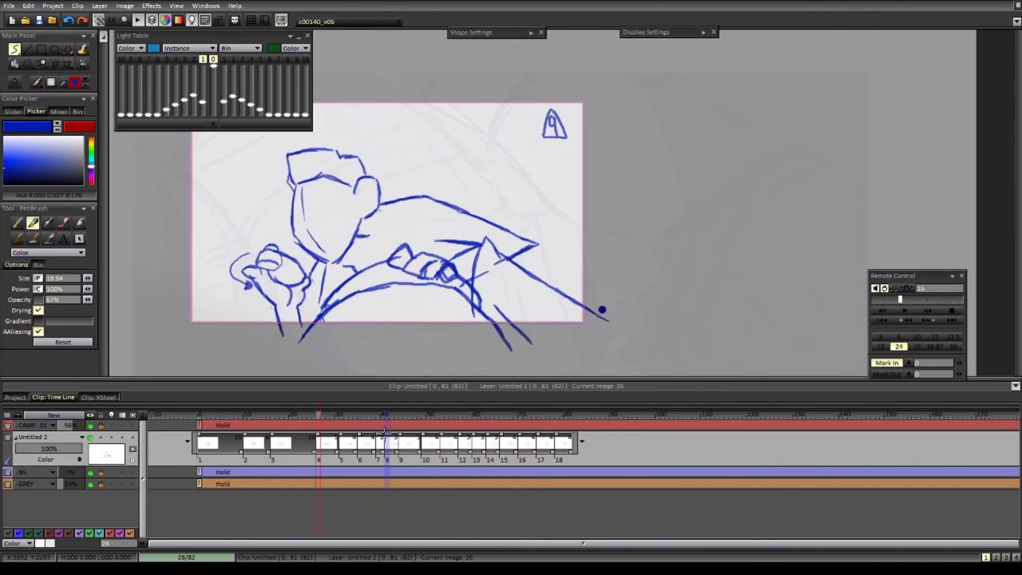
pyautogui.press('Return')
pyautogui.press('Return')
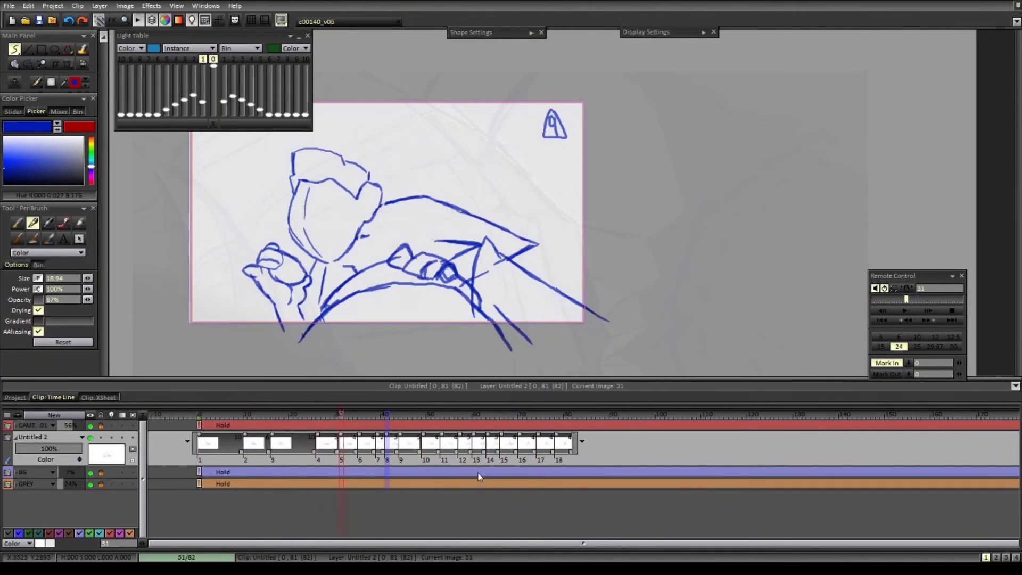
pyautogui.press('Return')
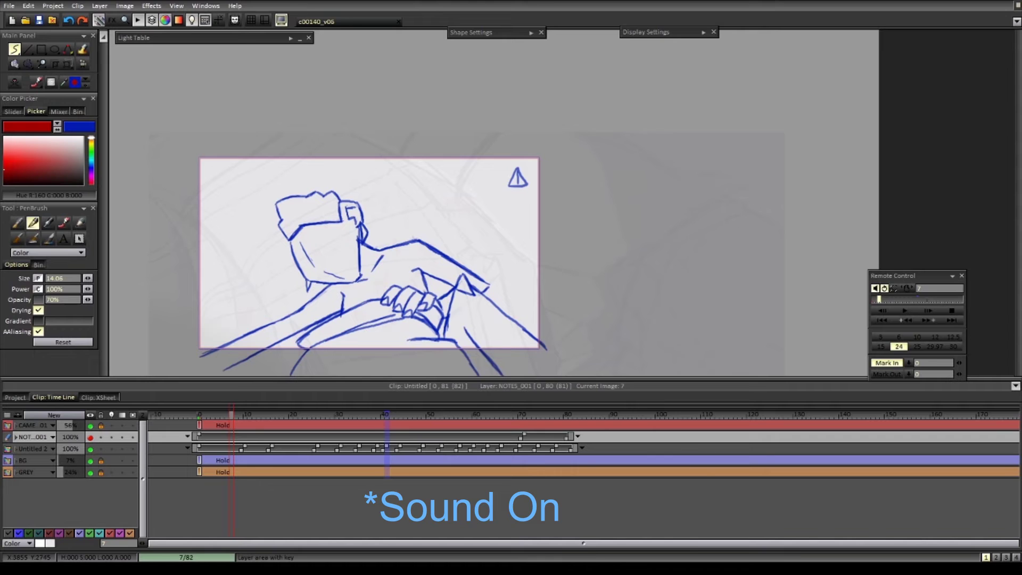
pyautogui.click(905, 310)
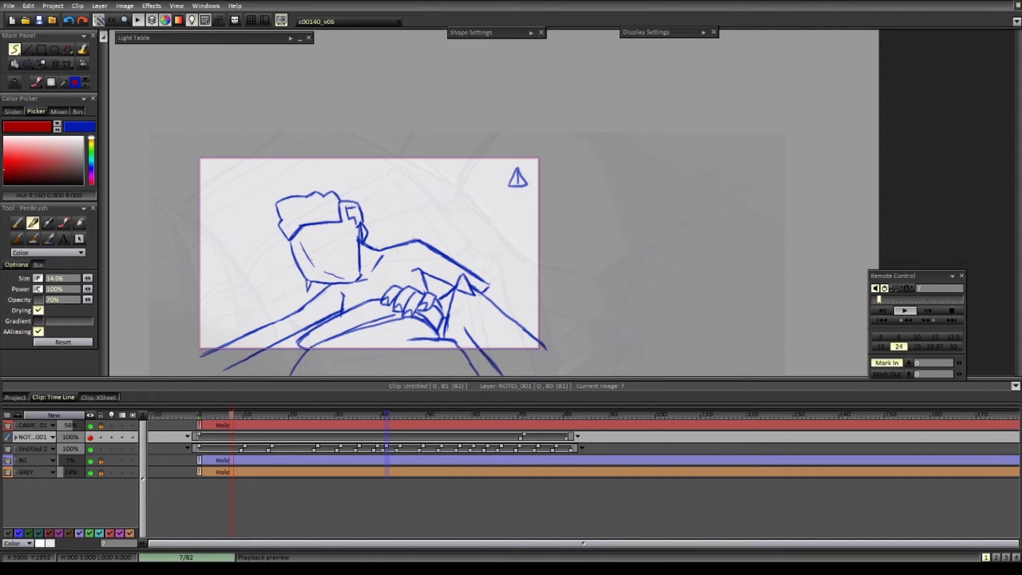
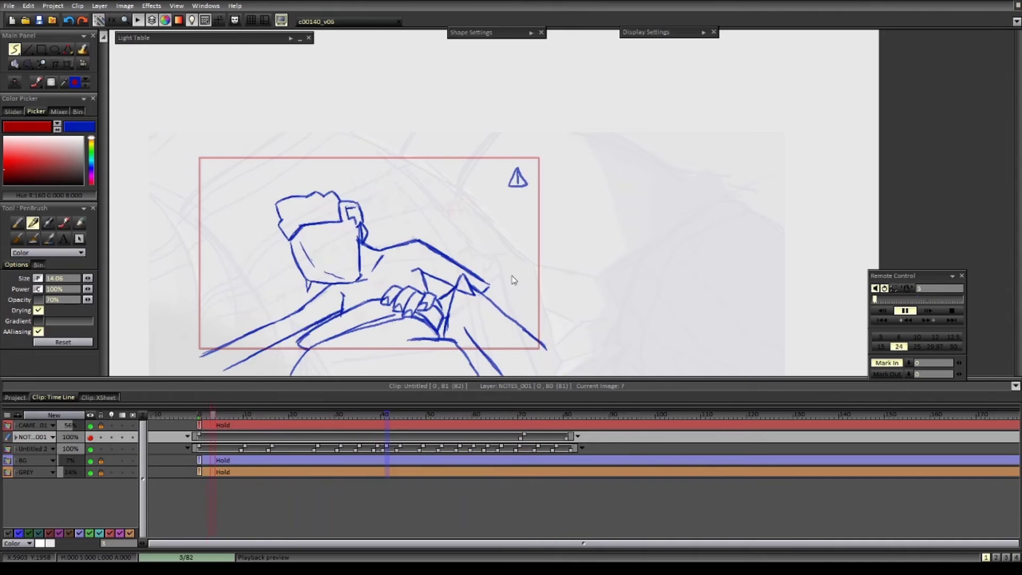
pyautogui.press('Return')
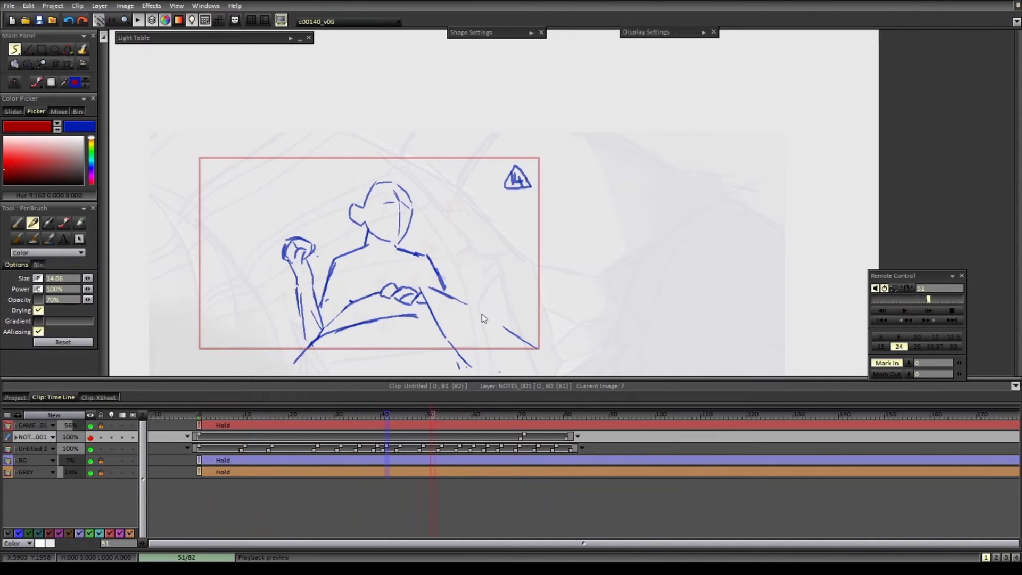
# - Return to frame 0, show the NOTES_001 layer and hide Untitled 2 to read the written next steps
pyautogui.moveTo(300, 415); pyautogui.dragTo(198, 417)
pyautogui.click(91, 437)
pyautogui.click(90, 449)
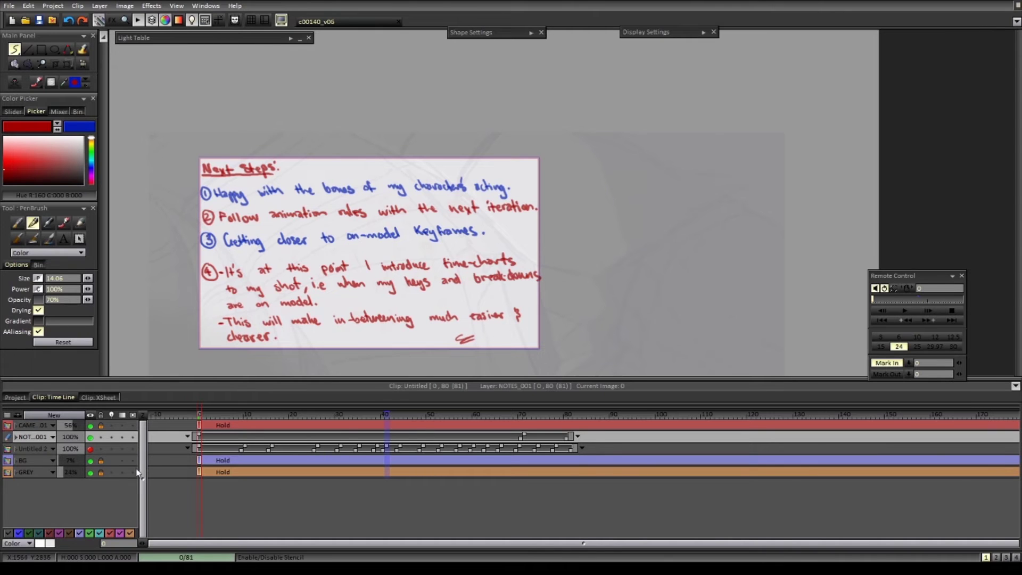
# - Hide the NOTES_001 layer, make Untitled 2 visible again and save the project
pyautogui.click(90, 437)
pyautogui.click(90, 448)
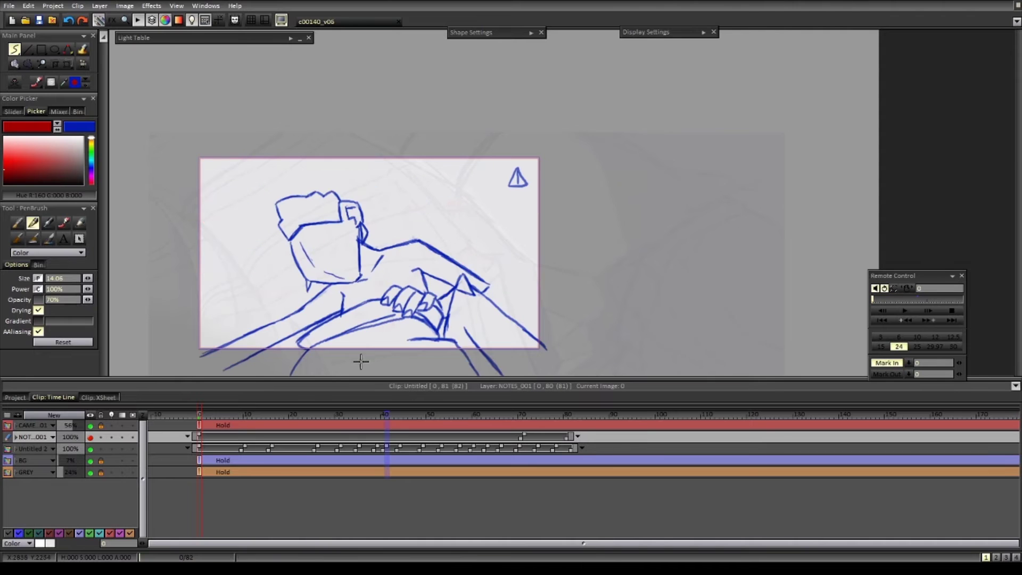
pyautogui.hotkey('ctrl', 's')
# - Play the shot and scrub the timeline between frames 0 and 42 to examine the key poses and their spacing
pyautogui.click(907, 313)
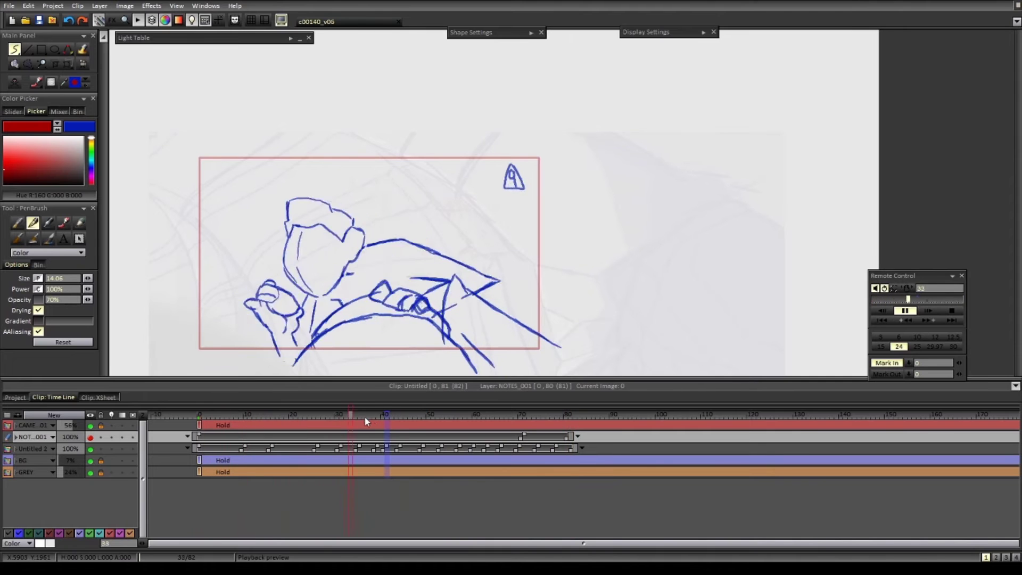
pyautogui.moveTo(337, 416)
pyautogui.mouseDown()
pyautogui.moveTo(199, 419)
pyautogui.moveTo(345, 424)
pyautogui.moveTo(417, 450)
pyautogui.moveTo(351, 448)
pyautogui.moveTo(180, 415)
pyautogui.mouseUp()
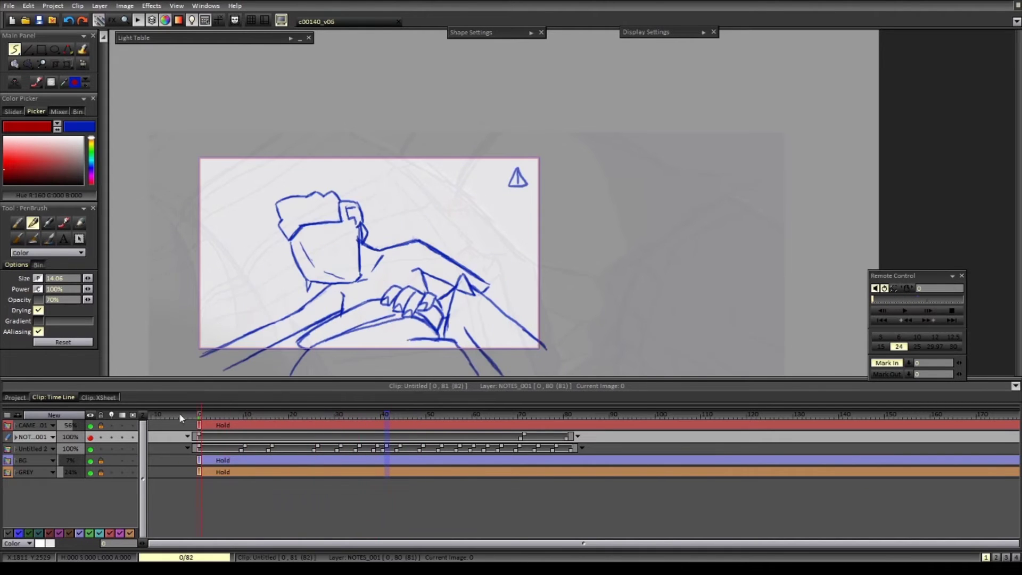
pyautogui.moveTo(338, 424)
pyautogui.mouseDown()
pyautogui.moveTo(388, 425)
pyautogui.moveTo(212, 420)
pyautogui.moveTo(200, 428)
pyautogui.moveTo(262, 423)
pyautogui.moveTo(326, 439)
pyautogui.moveTo(190, 446)
pyautogui.moveTo(378, 420)
pyautogui.moveTo(282, 421)
pyautogui.mouseUp()
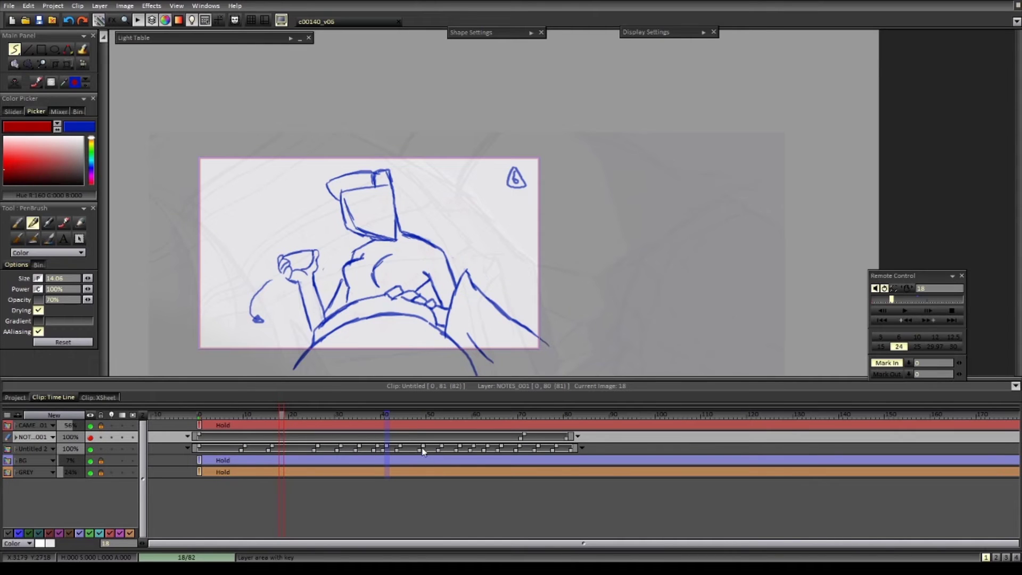
pyautogui.moveTo(283, 417)
pyautogui.mouseDown()
pyautogui.moveTo(189, 420)
pyautogui.moveTo(367, 429)
pyautogui.moveTo(441, 445)
pyautogui.moveTo(565, 439)
pyautogui.moveTo(407, 426)
pyautogui.moveTo(193, 447)
pyautogui.mouseUp()
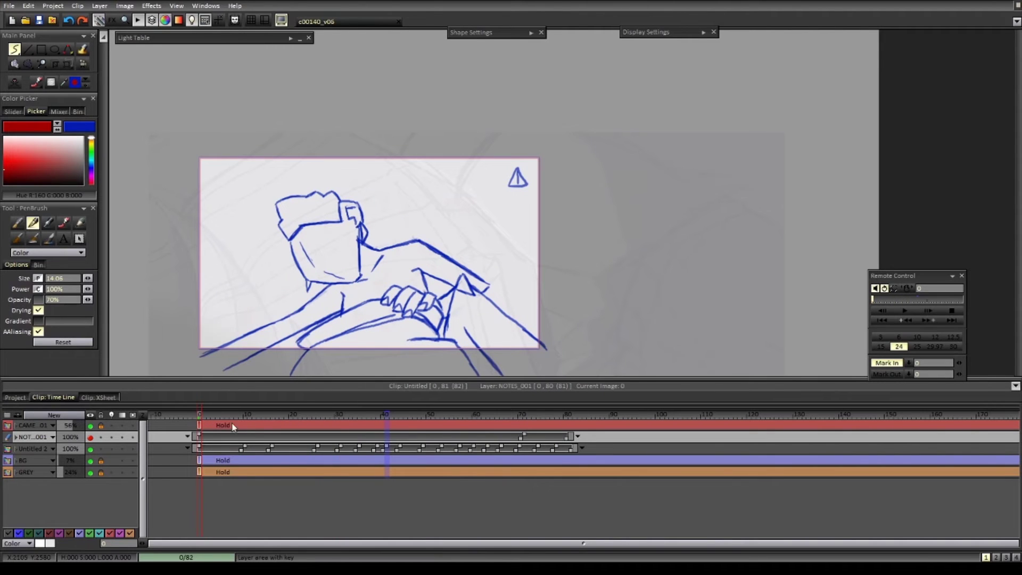
pyautogui.moveTo(210, 414)
pyautogui.mouseDown()
pyautogui.moveTo(390, 423)
pyautogui.moveTo(196, 418)
pyautogui.moveTo(251, 431)
pyautogui.moveTo(537, 435)
pyautogui.moveTo(325, 440)
pyautogui.moveTo(468, 453)
pyautogui.moveTo(390, 449)
pyautogui.mouseUp()
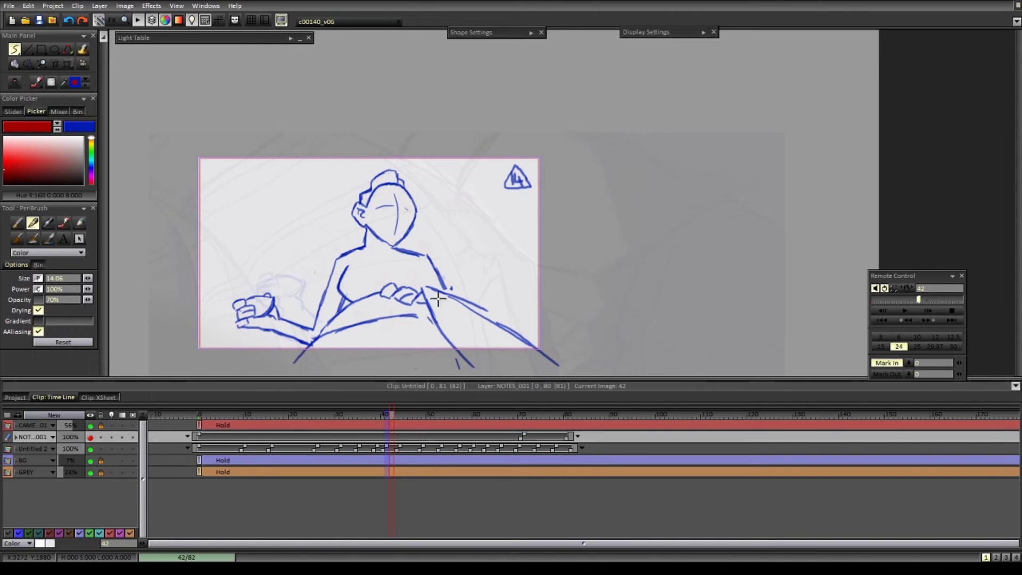
# - Make Untitled 2 the active layer with the eraser ready and step back from frame 43 to the drawing at frame 35
pyautogui.press('e')
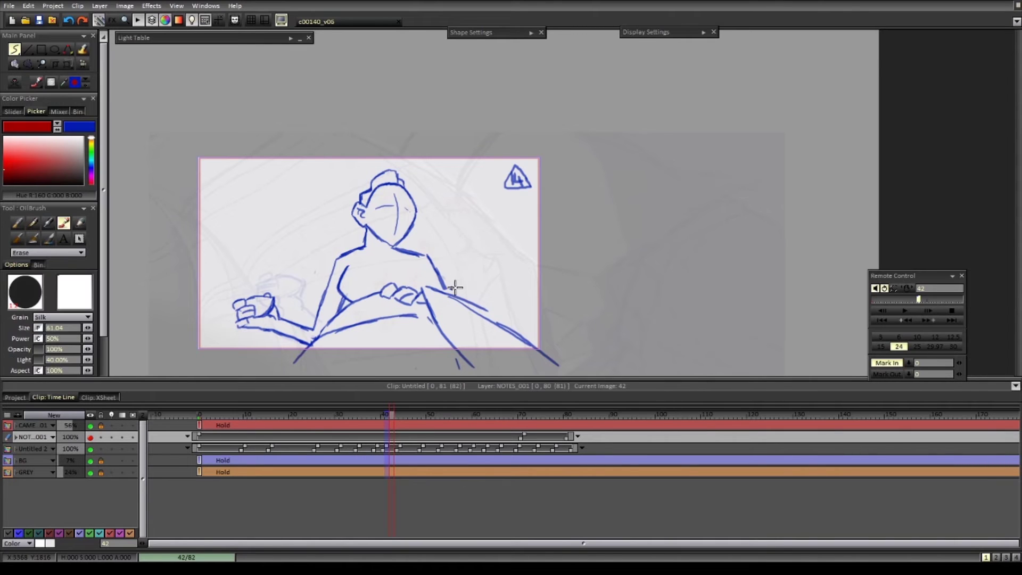
pyautogui.click(44, 447)
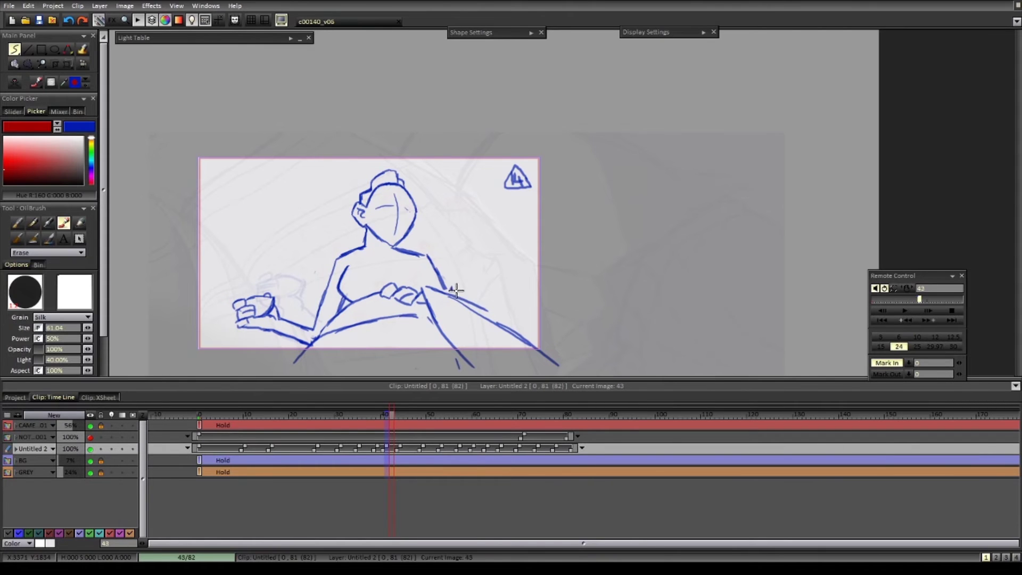
pyautogui.press('Left')
pyautogui.press('Left')
pyautogui.press('Left')
pyautogui.press('Left')
pyautogui.press('Left')
pyautogui.press('Left')
pyautogui.press('Left')
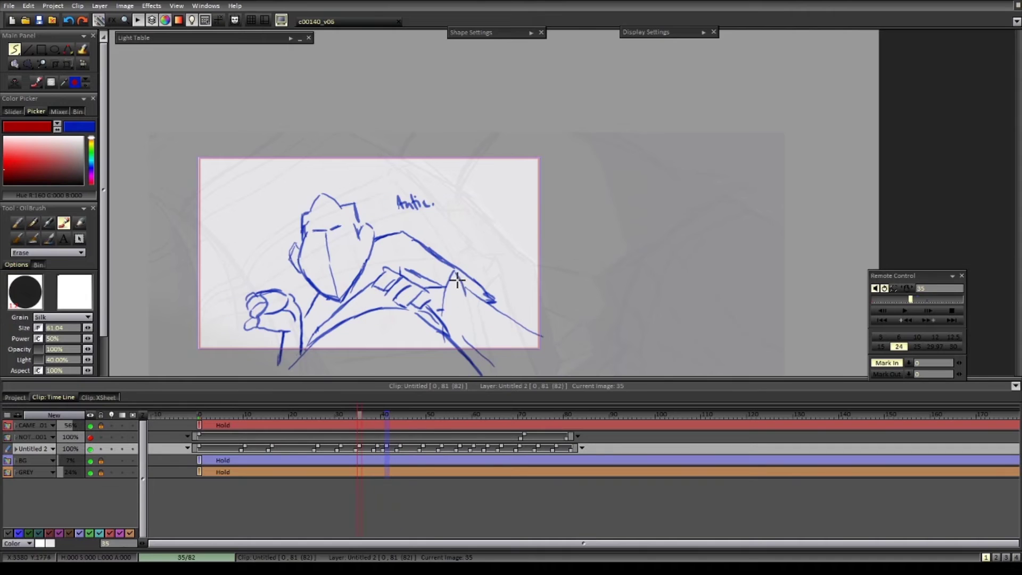
# - Step through the rough drawings from frame 35 past frame 63 to examine how the arm and head poses progress
pyautogui.press('Right')
pyautogui.press('Right')
pyautogui.press('Right')
pyautogui.press('Right')
pyautogui.press('Right')
pyautogui.press('Right')
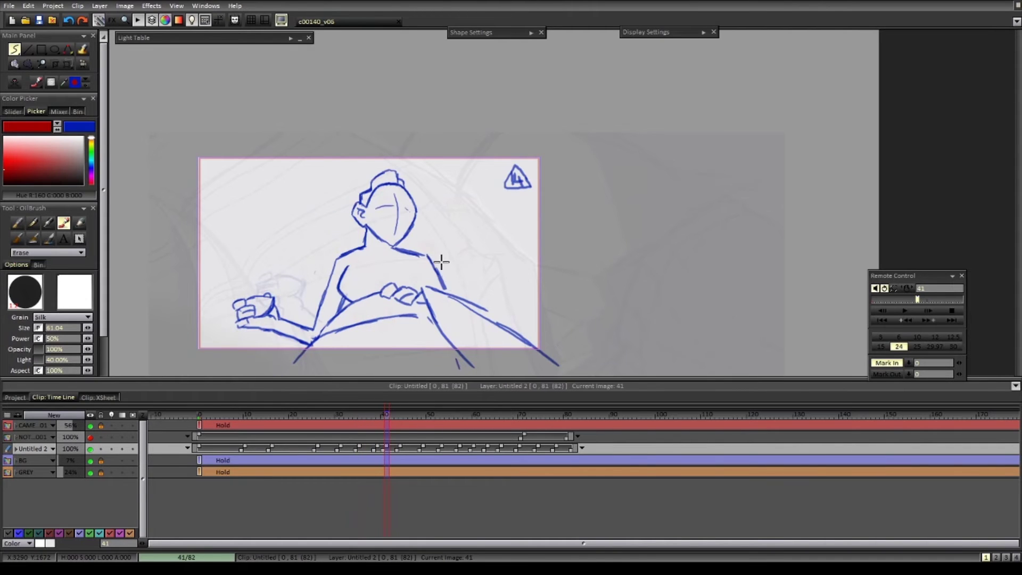
pyautogui.press('b')
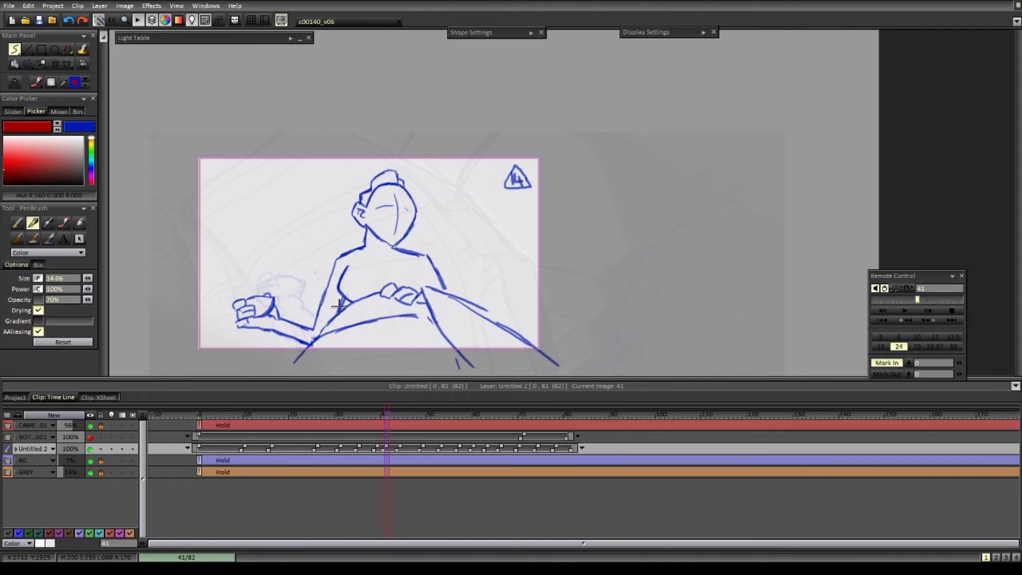
pyautogui.press('Right')
pyautogui.press('Right')
pyautogui.press('Right')
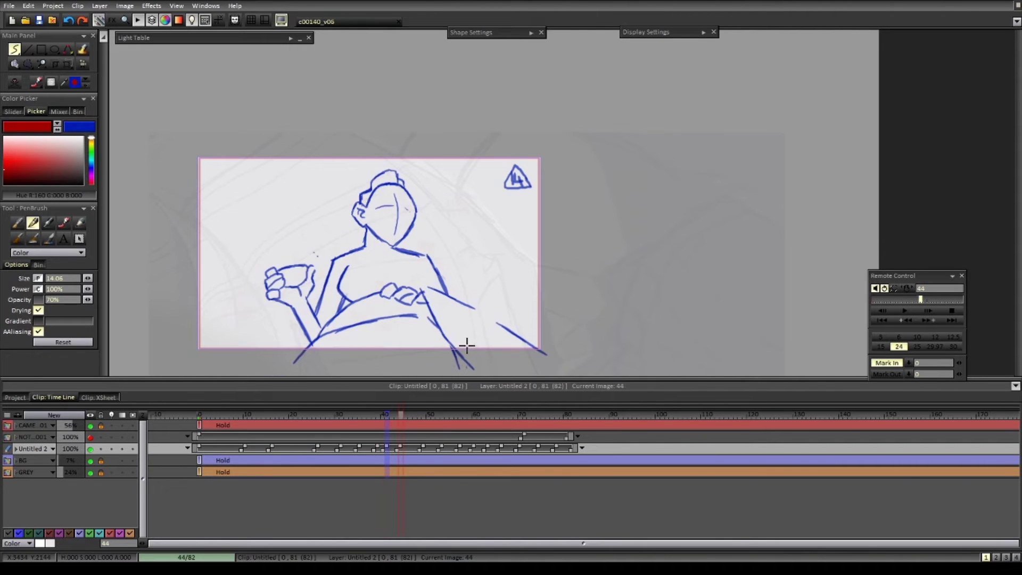
pyautogui.press('Right')
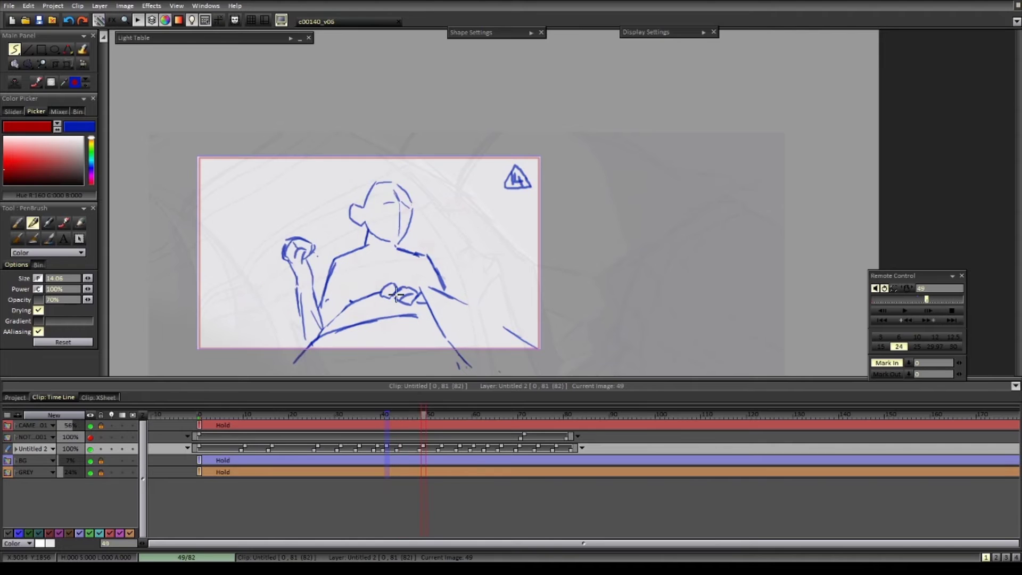
pyautogui.press('Right')
pyautogui.press('Right')
pyautogui.press('Right')
pyautogui.press('Right')
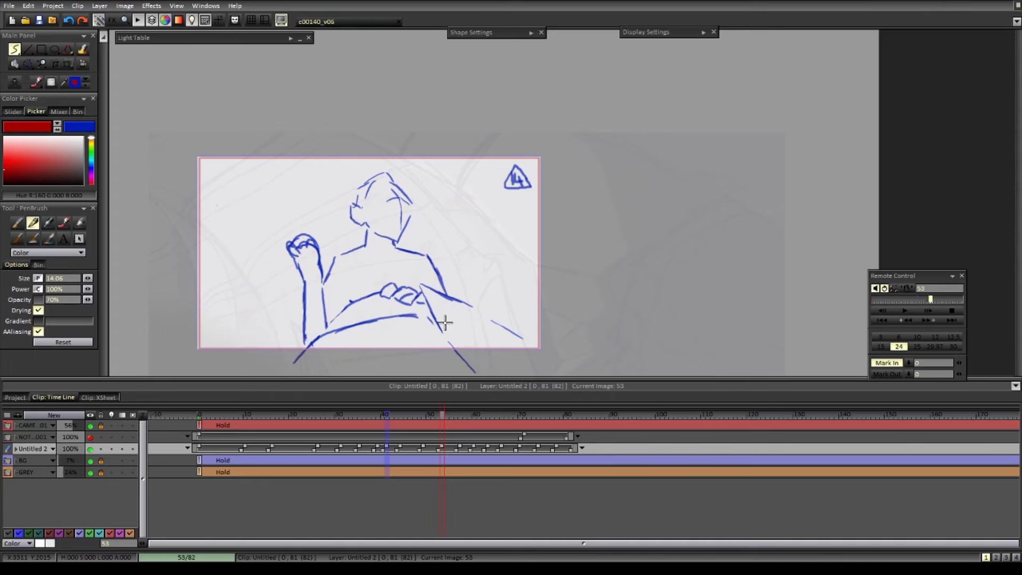
pyautogui.press('Right')
pyautogui.press('Right')
pyautogui.press('Right')
pyautogui.press('Right')
pyautogui.press('Right')
pyautogui.press('Right')
pyautogui.press('Right')
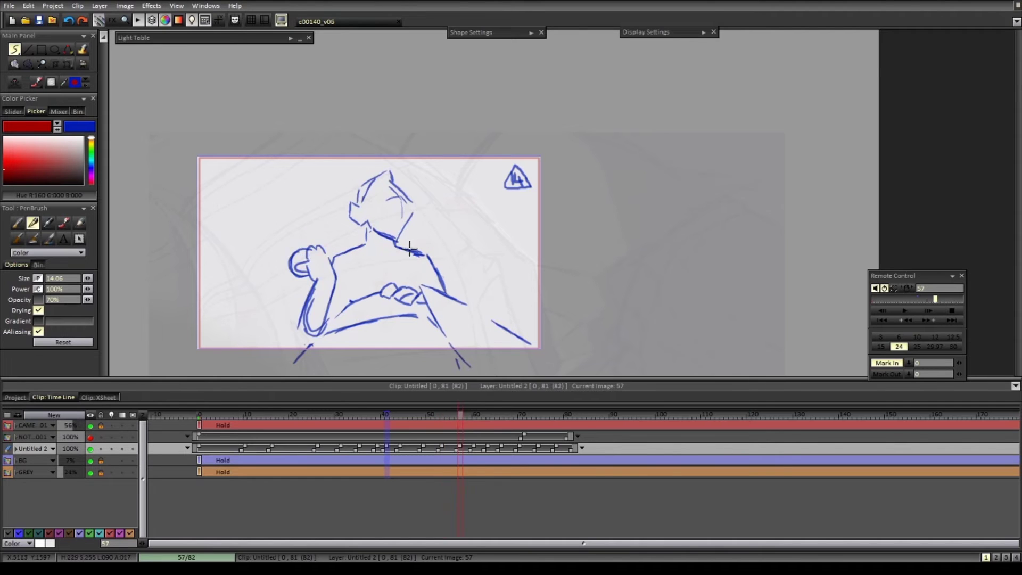
pyautogui.press('Right')
pyautogui.press('Right')
pyautogui.press('Right')
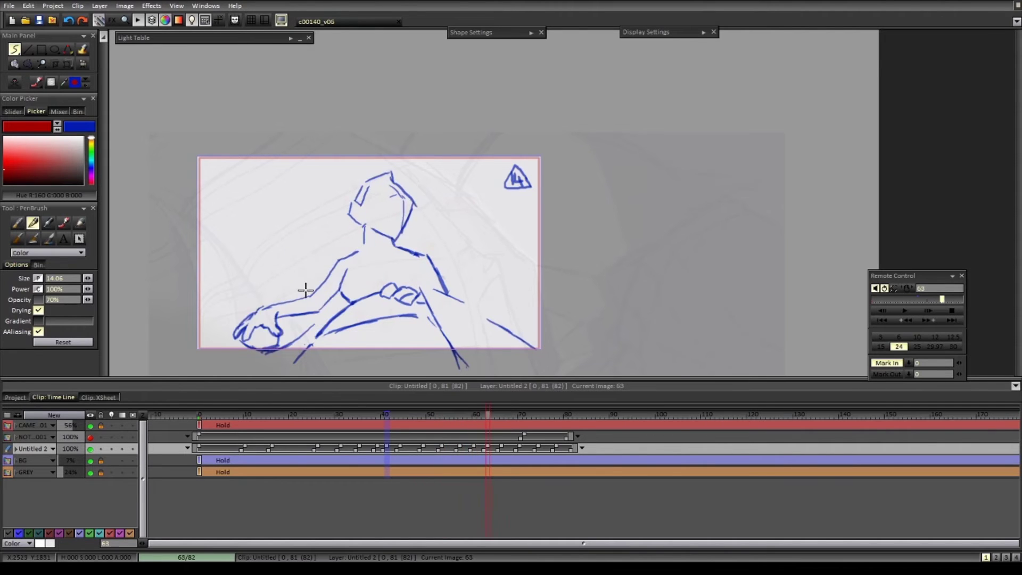
pyautogui.press('Right')
pyautogui.press('Right')
pyautogui.press('Right')
# - Flip back and forth between frames 53 and 63 to check the arc of the swinging arm and hand
pyautogui.press('Left')
pyautogui.press('Left')
pyautogui.press('Left')
pyautogui.press('Left')
pyautogui.press('Left')
pyautogui.press('Left')
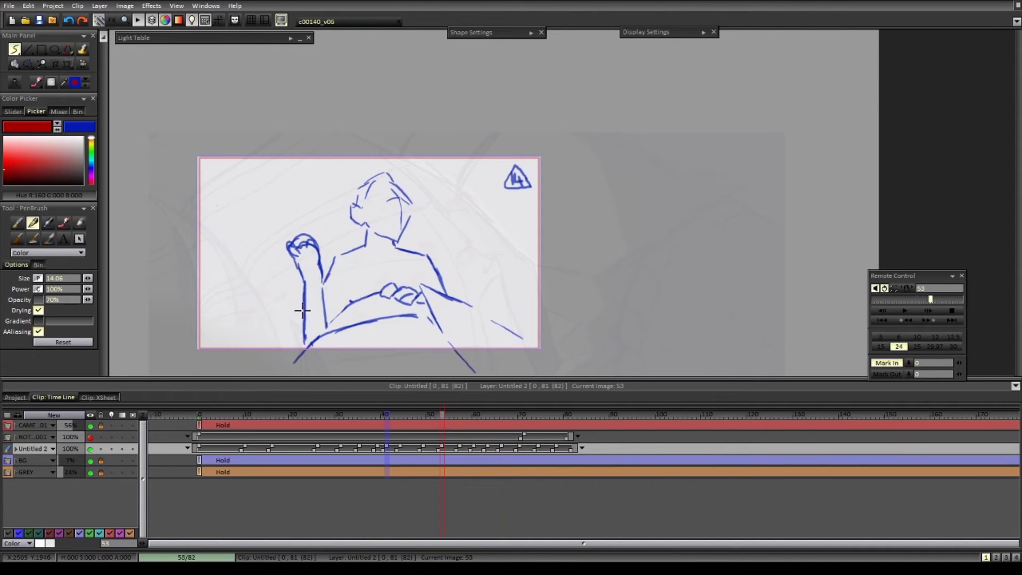
pyautogui.press('Right')
pyautogui.press('Right')
pyautogui.press('Right')
pyautogui.press('Right')
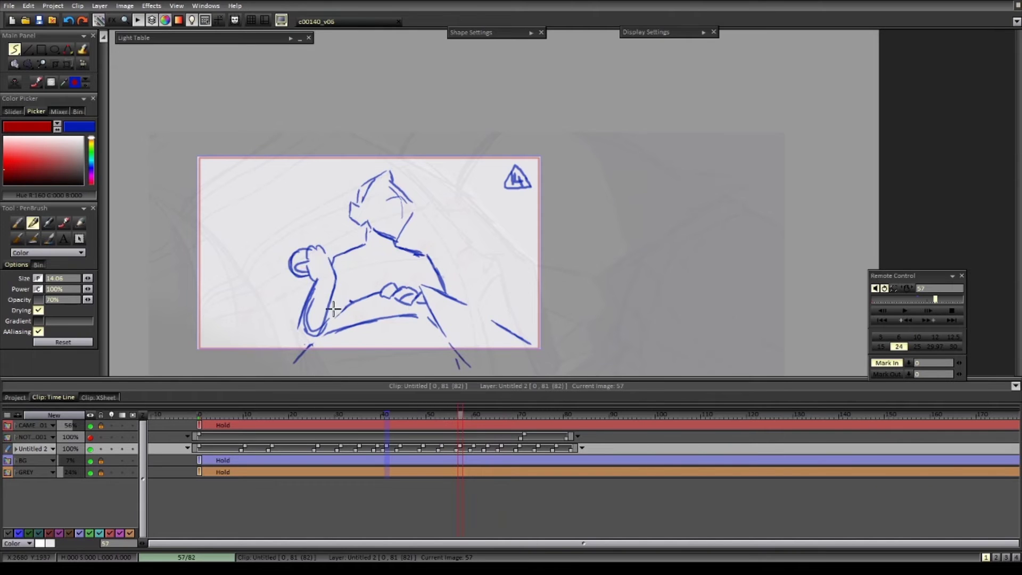
pyautogui.press('Right')
pyautogui.press('Right')
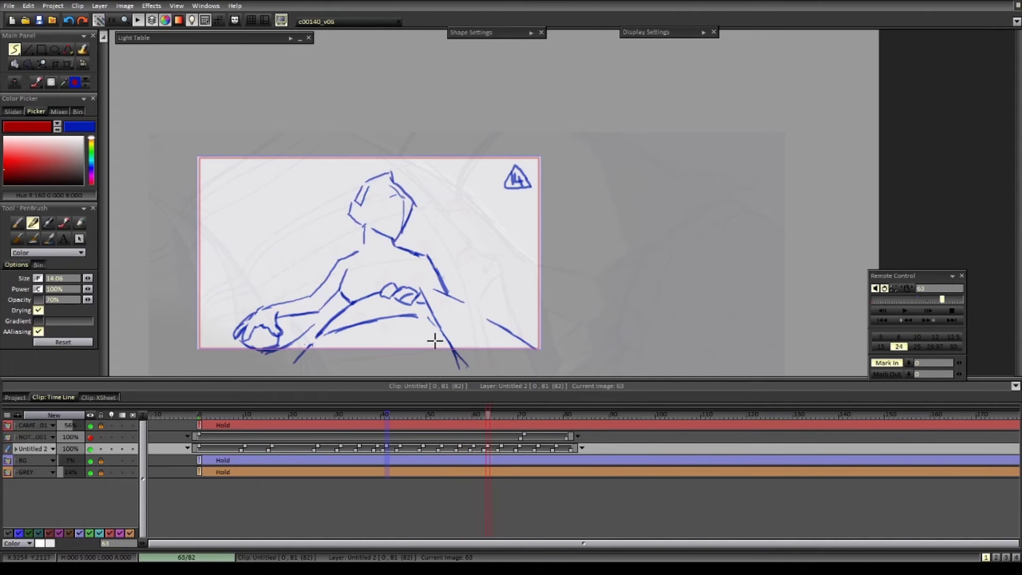
pyautogui.press('Right')
pyautogui.press('Left')
pyautogui.press('Left')
pyautogui.press('Left')
pyautogui.press('Left')
pyautogui.press('Left')
pyautogui.press('Left')
pyautogui.press('Left')
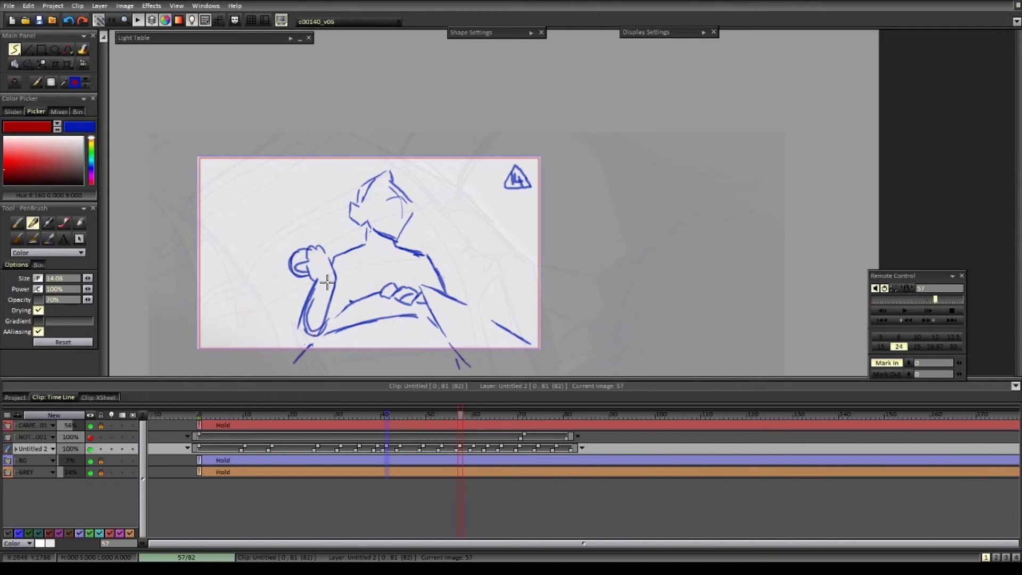
pyautogui.click(327, 279)
pyautogui.press('Right')
pyautogui.press('Right')
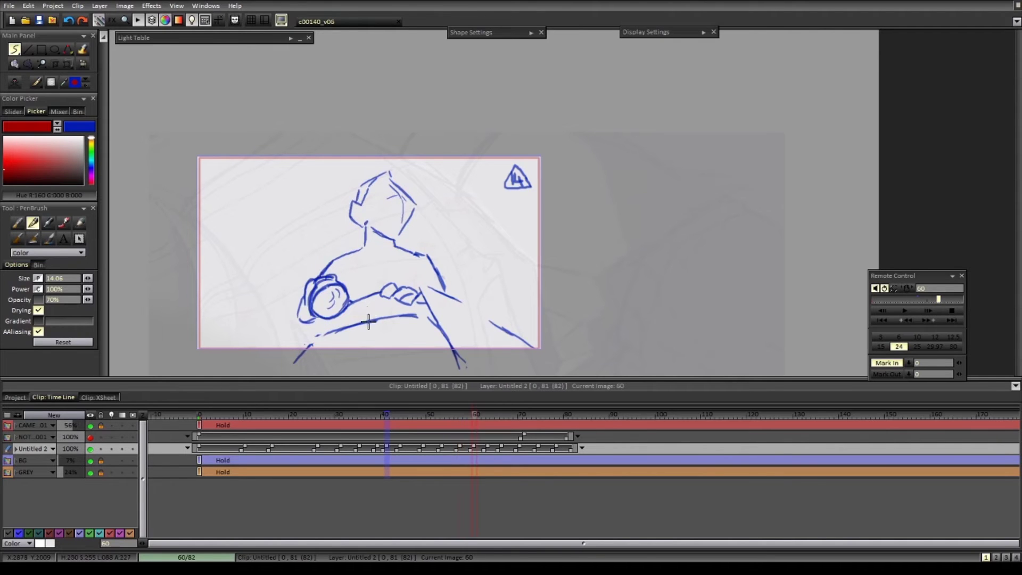
# - Flip through the roughs between frames 60 and 78 to examine the body's movement around the frame 70 pose
pyautogui.press('Right')
pyautogui.press('Right')
pyautogui.press('Right')
pyautogui.press('Right')
pyautogui.press('Right')
pyautogui.press('Right')
pyautogui.press('Right')
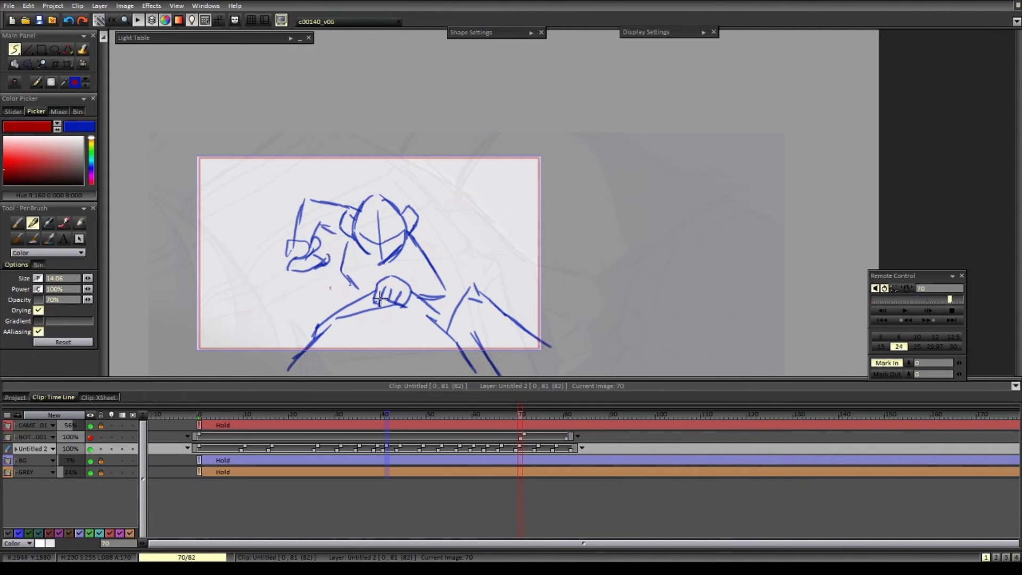
pyautogui.press('Left')
pyautogui.press('Right')
pyautogui.press('Left')
pyautogui.press('Right')
pyautogui.press('Right')
pyautogui.press('Right')
pyautogui.press('Right')
pyautogui.press('Left')
pyautogui.press('Left')
pyautogui.press('Left')
pyautogui.press('Left')
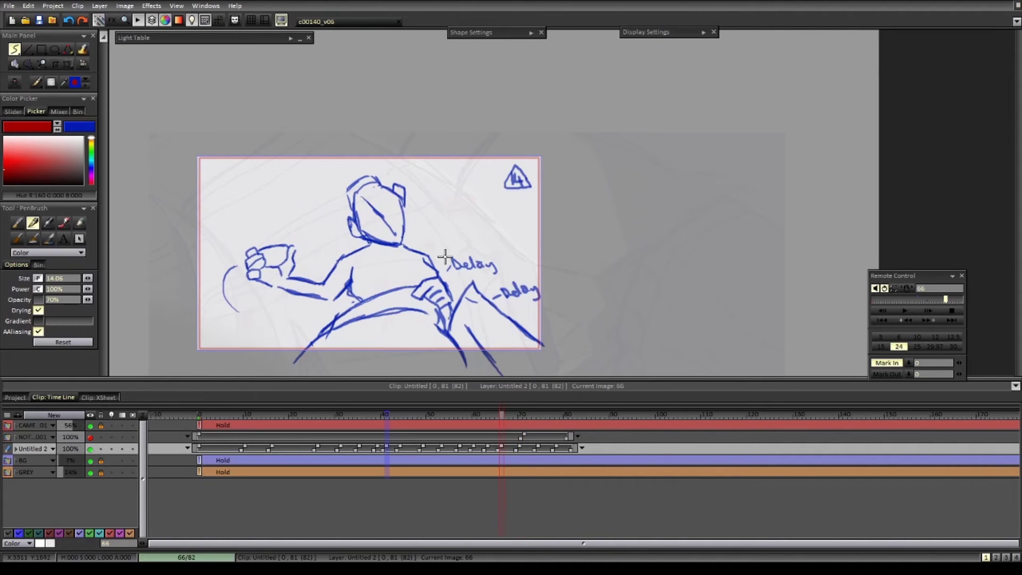
# - Flip repeatedly between the frame 66 pose with the delay notes and the frame 74 pose to study the transition
pyautogui.press('Right')
pyautogui.press('Left')
pyautogui.press('Right')
pyautogui.press('Right')
pyautogui.press('Right')
pyautogui.press('Right')
pyautogui.press('Left')
pyautogui.press('Left')
pyautogui.press('Left')
pyautogui.press('Left')
pyautogui.press('Left')
pyautogui.press('Right')
pyautogui.press('Left')
pyautogui.press('Right')
pyautogui.press('Right')
pyautogui.press('Left')
pyautogui.press('Right')
pyautogui.press('Right')
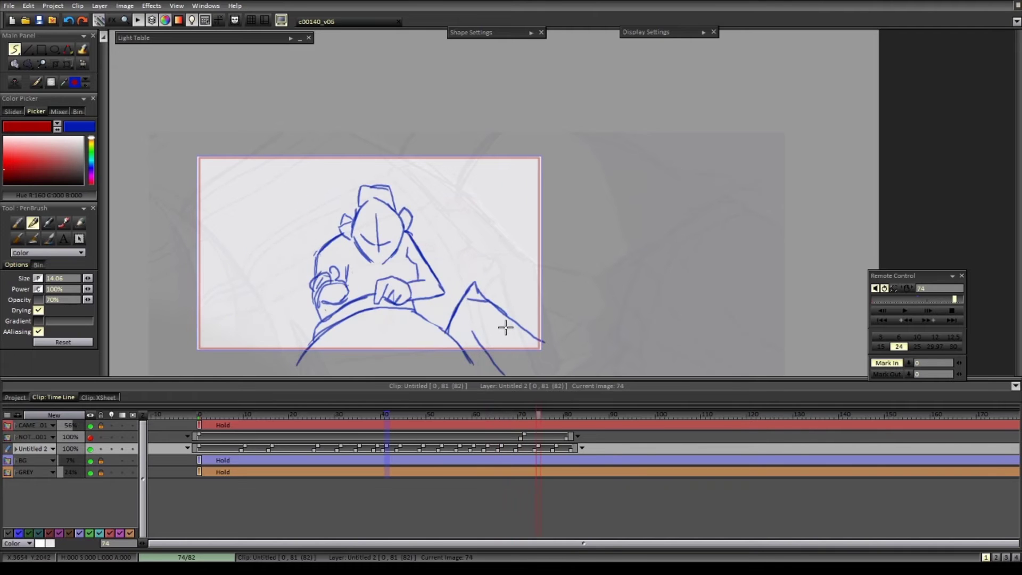
# - Compare the final leaning poses around frames 70 to 78 to check how the character settles
pyautogui.press('Right')
pyautogui.press('Left')
pyautogui.press('Left')
pyautogui.press('Right')
pyautogui.press('Right')
pyautogui.press('Left')
pyautogui.press('Left')
pyautogui.press('Right')
pyautogui.press('Right')
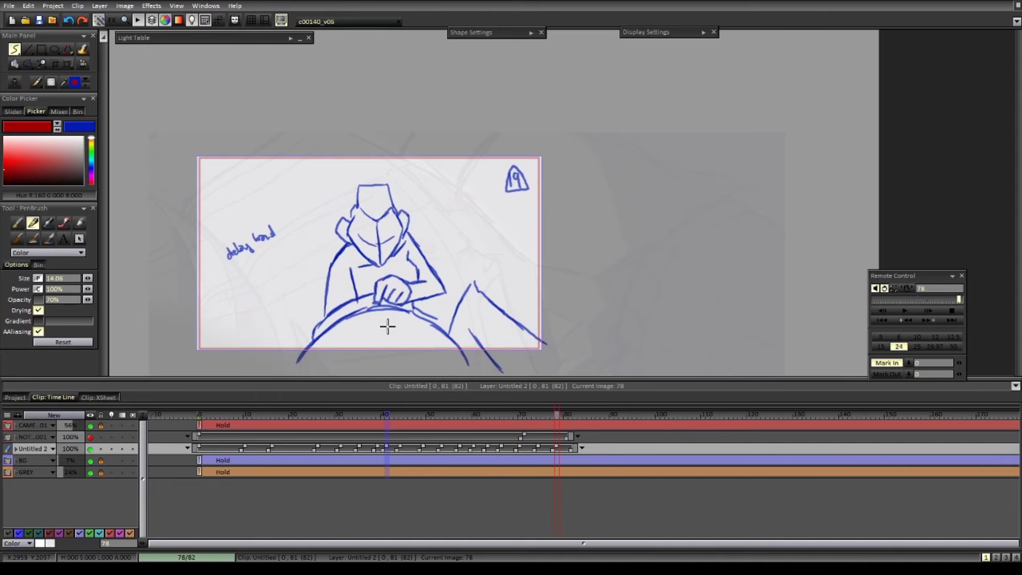
# - Compare the poses at frames 63 and 66, and play back the whole animation to review its timing
pyautogui.press('Left')
pyautogui.press('Left')
pyautogui.press('Left')
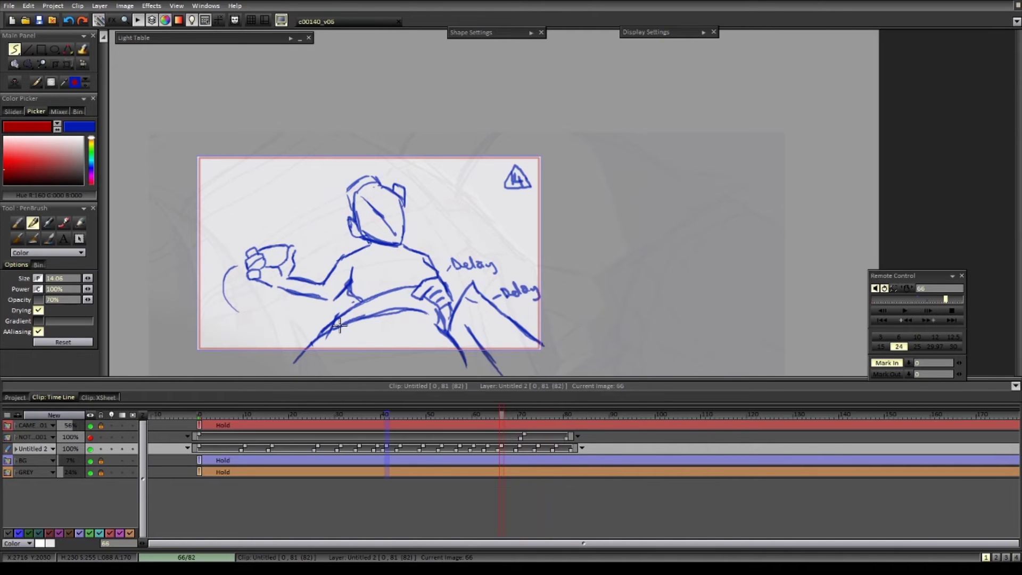
pyautogui.press('Left')
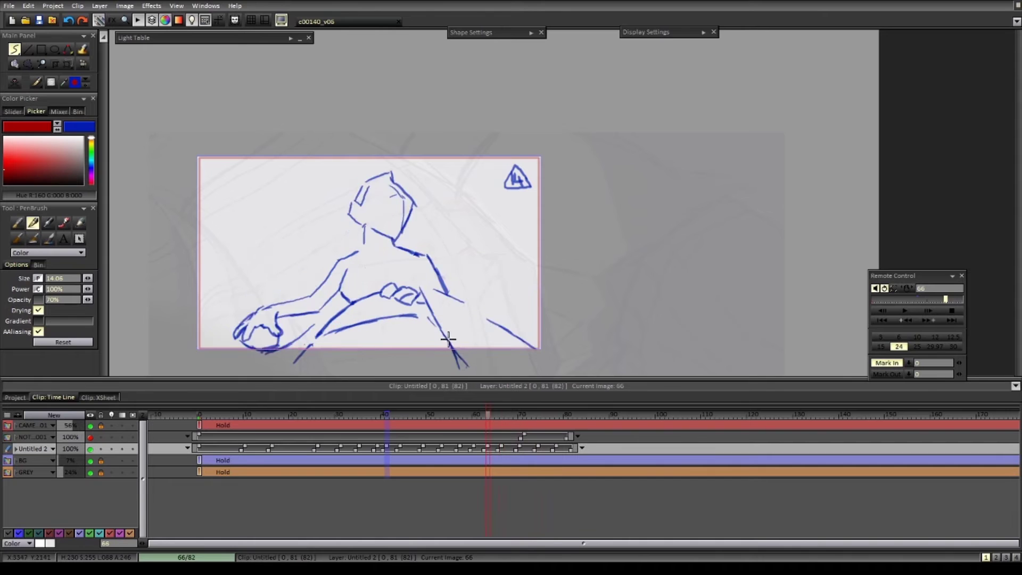
pyautogui.press('Right')
pyautogui.press('Left')
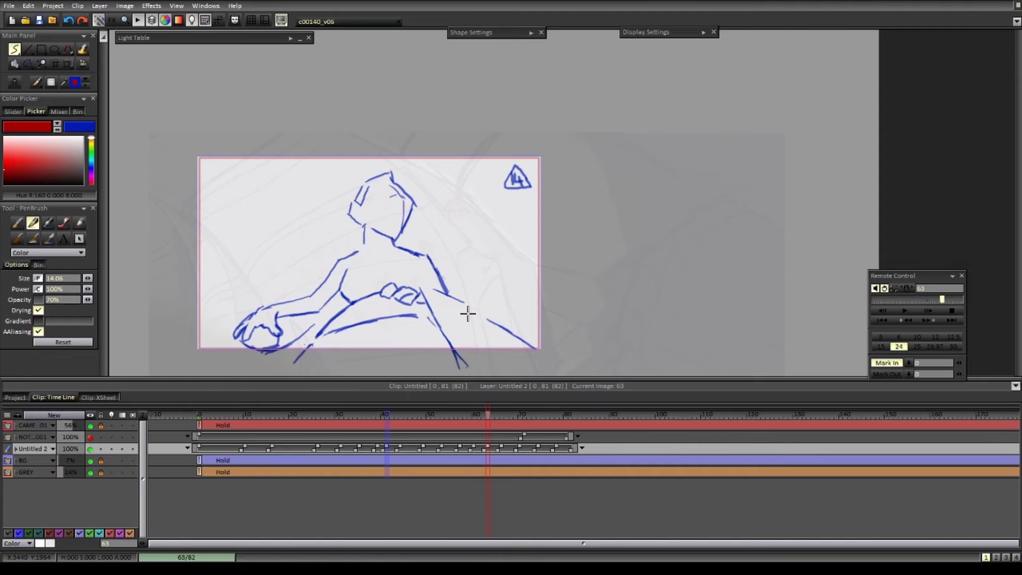
pyautogui.click(905, 311)
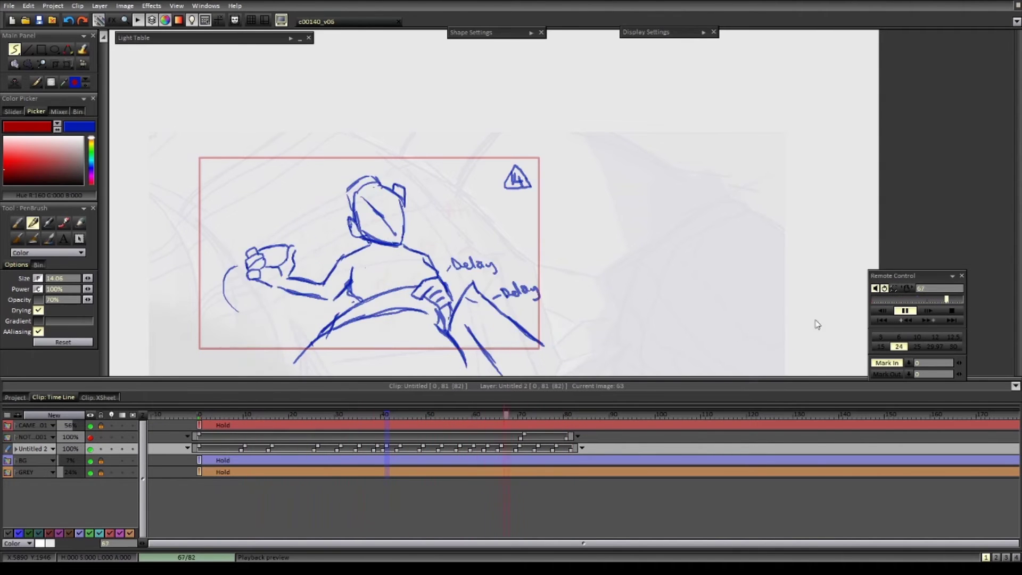
pyautogui.click(907, 320)
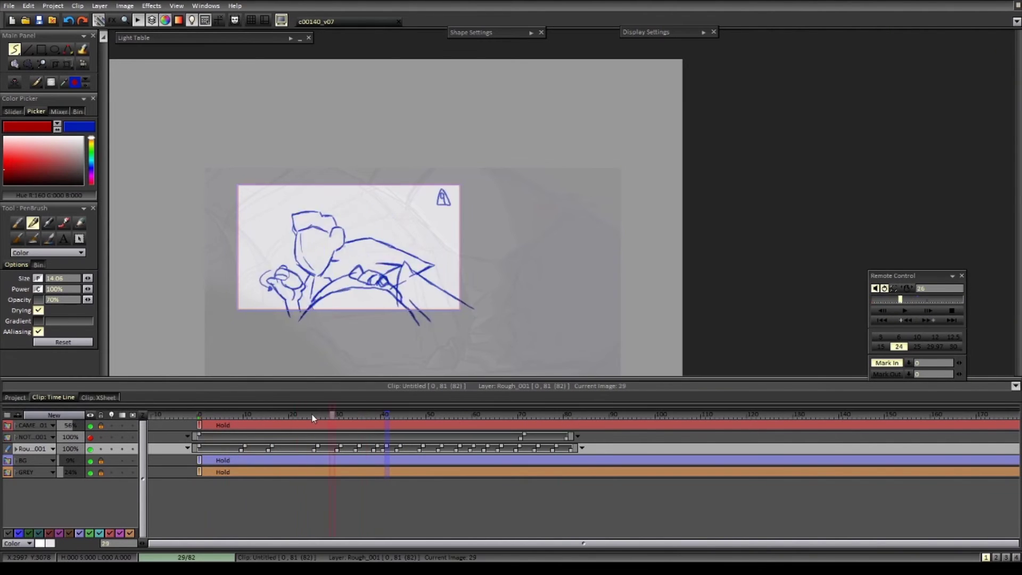
# - At frame 0, lower the Rough_001 layer's opacity to about 33% and create a layer named Persp_001 above it
pyautogui.moveTo(313, 418); pyautogui.dragTo(199, 417)
pyautogui.moveTo(80, 449); pyautogui.dragTo(66, 449)
pyautogui.click(54, 415)
# - Draw straight red perspective lines on Persp_001, fanning out from a vanishing point above the camera frame
pyautogui.press('v')
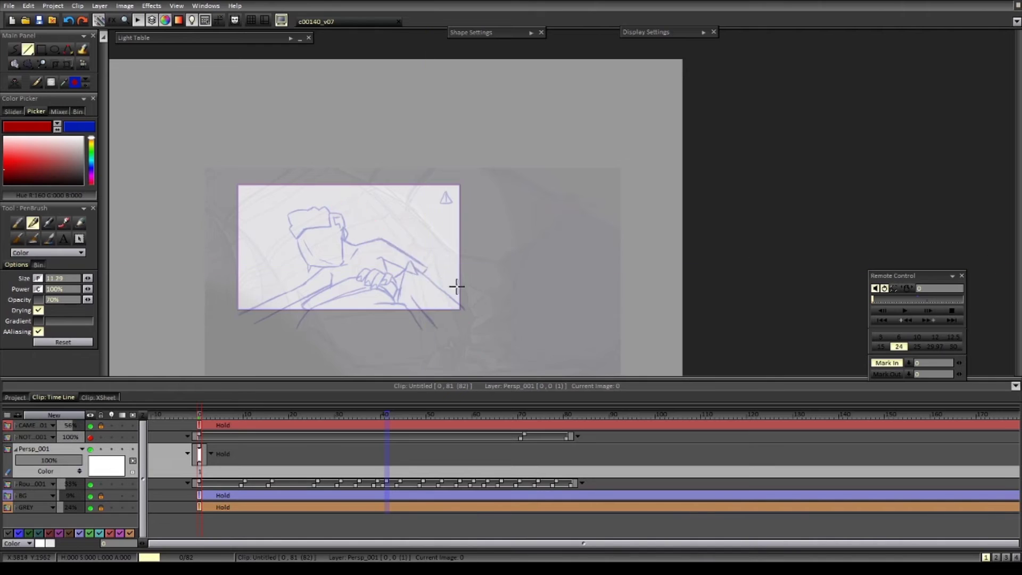
pyautogui.scroll(-1, 453, 277)
pyautogui.moveTo(320, 154)
pyautogui.mouseDown()
pyautogui.moveTo(431, 245)
pyautogui.moveTo(497, 322)
pyautogui.mouseUp()
pyautogui.moveTo(318, 153); pyautogui.dragTo(254, 337)
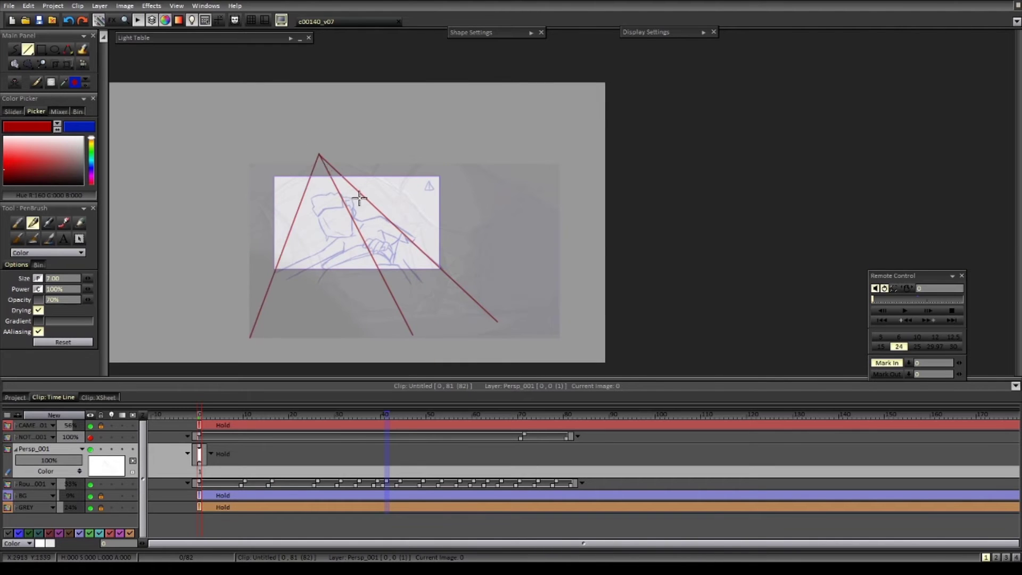
pyautogui.moveTo(354, 341); pyautogui.dragTo(360, 339)
pyautogui.moveTo(304, 340); pyautogui.dragTo(569, 253)
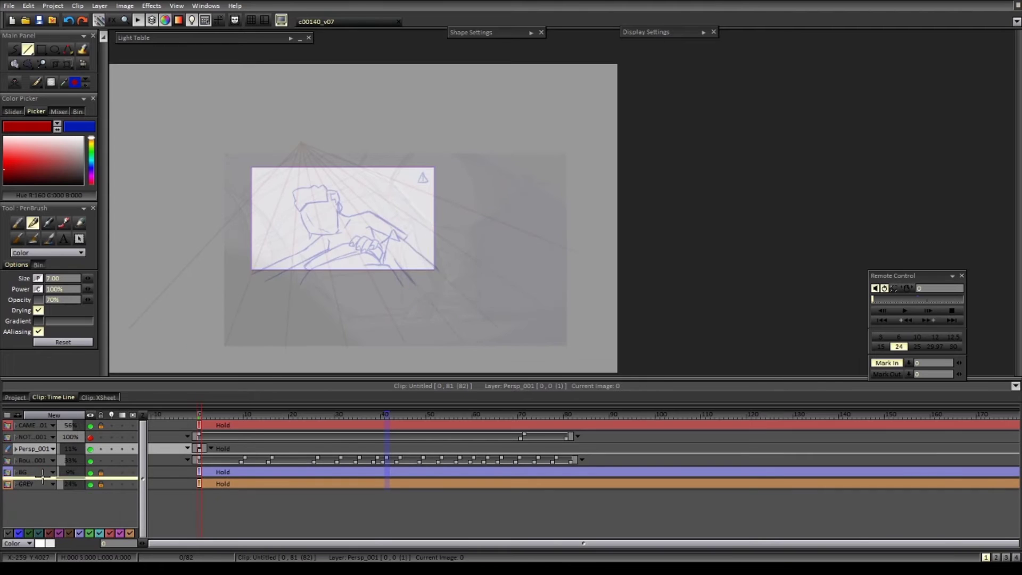
# - Move the Persp_001 layer beneath Rough_001 and hide the Rough_001 layer
pyautogui.moveTo(43, 475); pyautogui.dragTo(42, 467)
pyautogui.click(33, 449)
pyautogui.click(90, 449)
# - Create two new animation layers above Rough_001, named Rough_002 and Charts_001
pyautogui.click(54, 415)
pyautogui.write('Rough_002')
pyautogui.press('Return')
pyautogui.click(33, 484)
pyautogui.click(53, 415)
pyautogui.write('Charts_0')
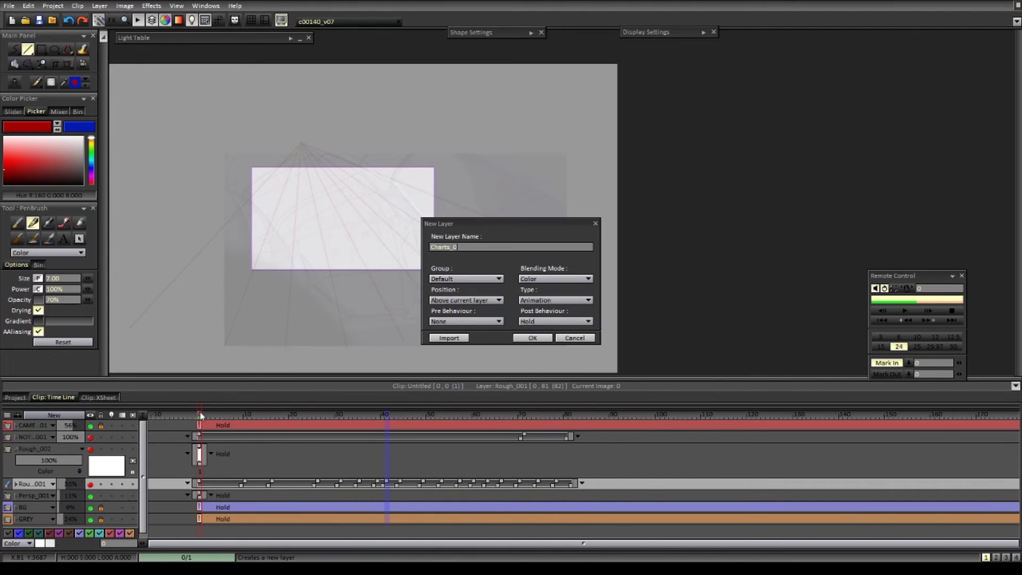
pyautogui.write('01')
pyautogui.press('Return')
# - Assign the blue layer colour to Charts_001 and extend its first drawing to frame 80
pyautogui.click(16, 448)
pyautogui.click(8, 461)
pyautogui.click(59, 479)
pyautogui.press('n')
pyautogui.moveTo(344, 218); pyautogui.dragTo(366, 232)
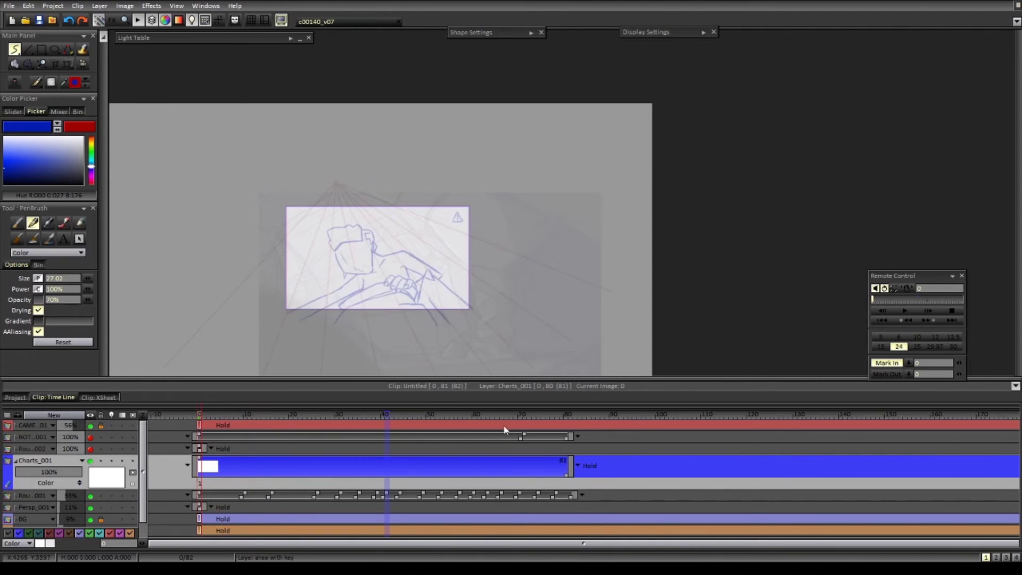
# - Split the Charts_001 drawing into new blank drawings starting at frames 15 and 27, matching the rough key poses
pyautogui.moveTo(266, 414); pyautogui.dragTo(190, 433)
pyautogui.moveTo(200, 426)
pyautogui.mouseDown()
pyautogui.moveTo(346, 425)
pyautogui.moveTo(254, 445)
pyautogui.moveTo(268, 445)
pyautogui.mouseUp()
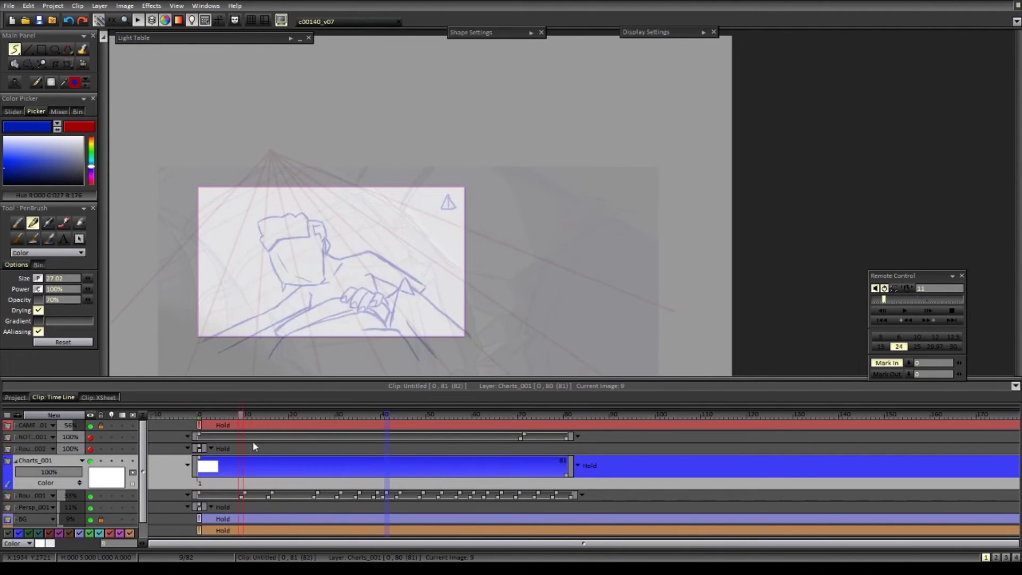
pyautogui.press('e')
pyautogui.press('Right')
pyautogui.press('Right')
pyautogui.press('Right')
pyautogui.press('Right')
pyautogui.press('Right')
pyautogui.press('Right')
pyautogui.press('Right')
pyautogui.press('Right')
pyautogui.press('Right')
pyautogui.press('Right')
pyautogui.press('Right')
pyautogui.press('Right')
pyautogui.press('Right')
pyautogui.press('Right')
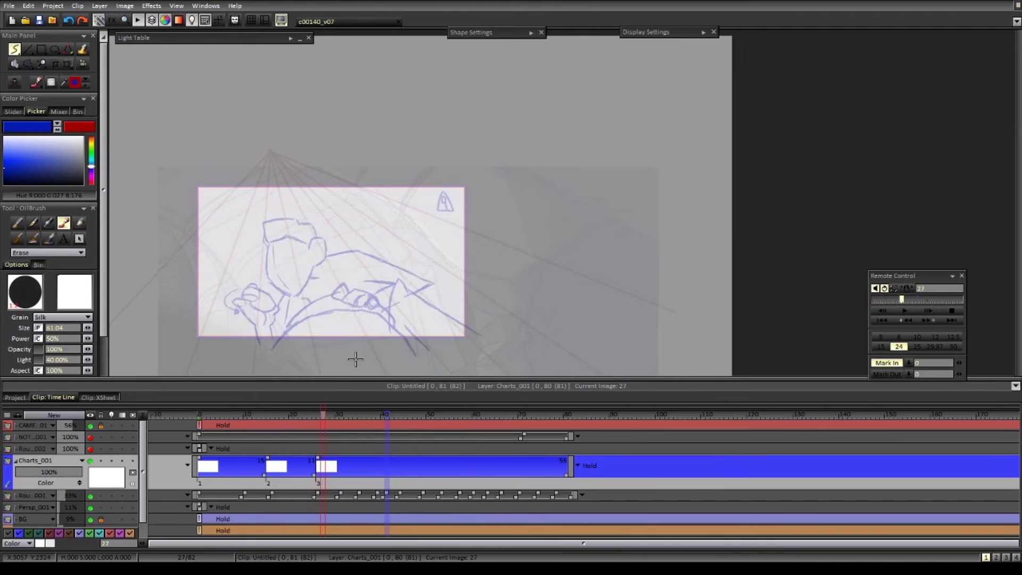
pyautogui.hotkey('ctrl', 'z')
pyautogui.click(390, 335)
# - Split Charts_001 at frames 35 and 39 so the anticipation pose and the following key each get a blank drawing
pyautogui.press('Right')
pyautogui.press('Right')
pyautogui.press('Right')
pyautogui.press('Right')
pyautogui.press('Right')
pyautogui.press('Right')
pyautogui.press('Right')
pyautogui.press('Right')
pyautogui.click(387, 334)
pyautogui.press('Right')
pyautogui.press('Right')
pyautogui.press('Right')
pyautogui.press('Right')
pyautogui.click(387, 339)
pyautogui.press('Right')
pyautogui.press('Right')
pyautogui.press('Left')
pyautogui.press('Left')
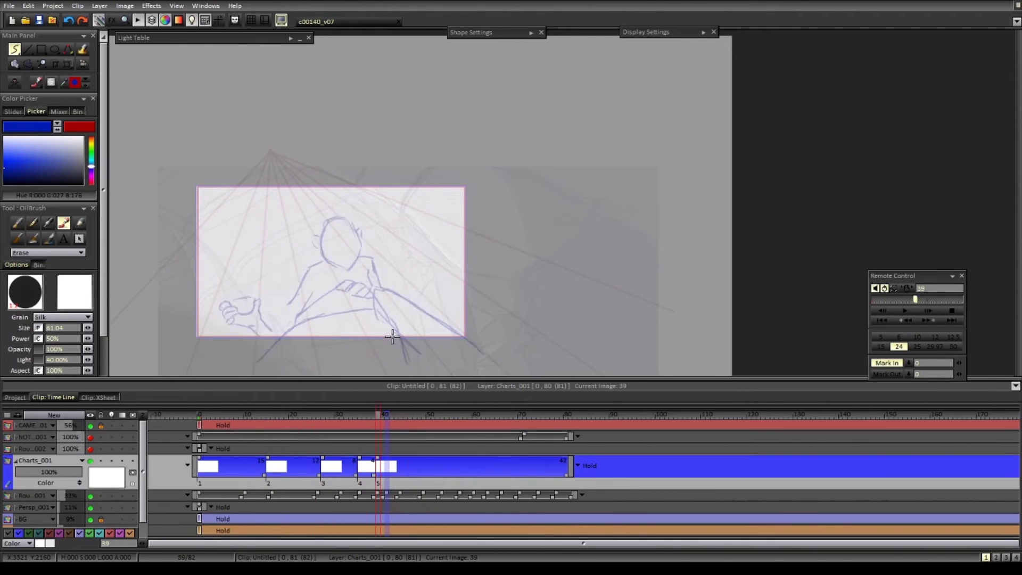
# - Review the rough poses after frame 39 and start a new blank Charts_001 drawing at frame 52
pyautogui.press('Right')
pyautogui.press('Right')
pyautogui.press('Right')
pyautogui.press('Right')
pyautogui.press('Right')
pyautogui.press('Right')
pyautogui.press('Right')
pyautogui.press('Right')
pyautogui.press('Right')
pyautogui.press('Right')
pyautogui.press('Right')
pyautogui.press('Right')
pyautogui.press('Right')
pyautogui.press('Right')
pyautogui.press('Right')
pyautogui.press('Right')
pyautogui.press('Right')
pyautogui.press('Left')
pyautogui.press('Left')
pyautogui.press('Left')
pyautogui.press('Left')
pyautogui.click(409, 310)
# - Split the last part of Charts_001 into two further blank drawings starting at about frames 67 and 70
pyautogui.press('Right')
pyautogui.press('Right')
pyautogui.press('Right')
pyautogui.press('Right')
pyautogui.press('Right')
pyautogui.press('Right')
pyautogui.press('Right')
pyautogui.press('Right')
pyautogui.press('Right')
pyautogui.press('Right')
pyautogui.press('Right')
pyautogui.press('Right')
pyautogui.press('Right')
pyautogui.press('Right')
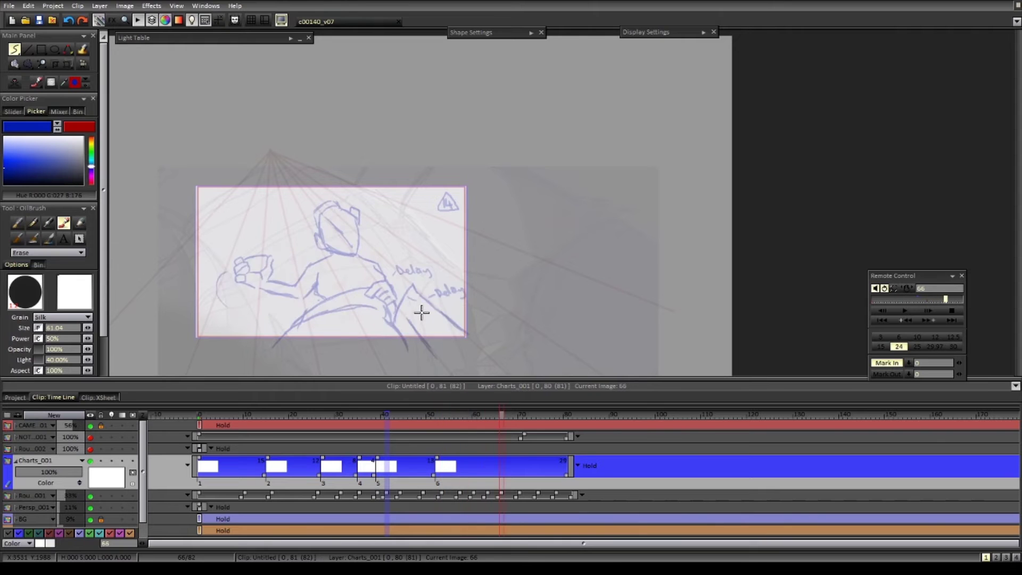
pyautogui.press('Right')
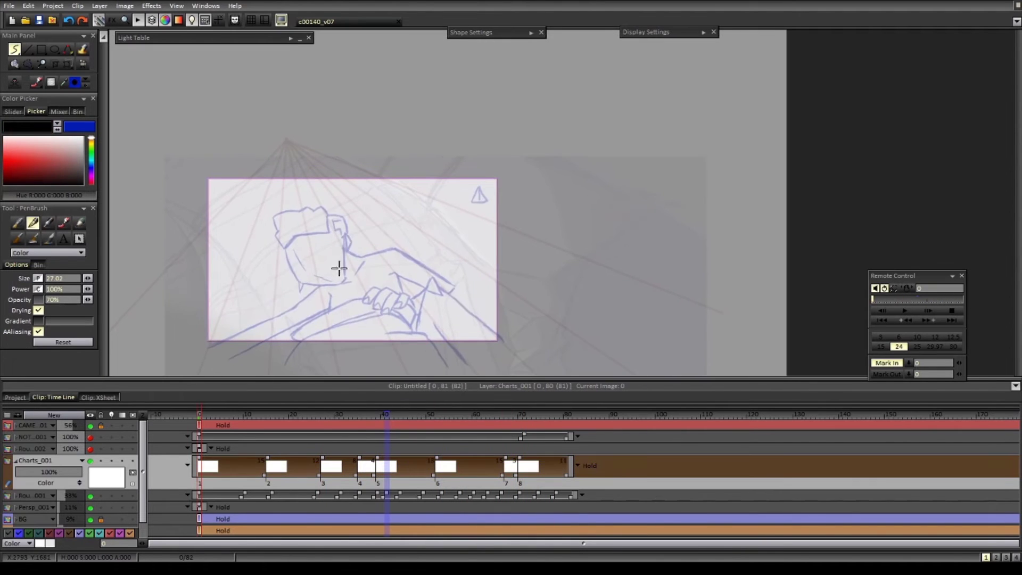
# - Draw a black vertical timing chart running from 1 to 15 beside the character on the first Charts_001 drawing
pyautogui.moveTo(339, 268); pyautogui.dragTo(350, 280)
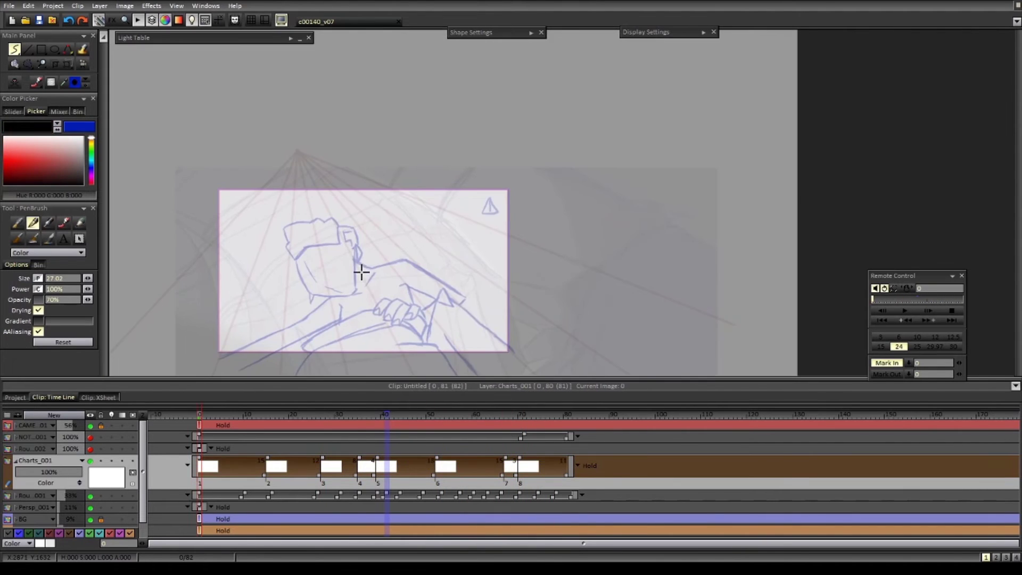
pyautogui.moveTo(257, 158); pyautogui.dragTo(264, 167)
pyautogui.moveTo(258, 160); pyautogui.dragTo(259, 165)
pyautogui.press('Right')
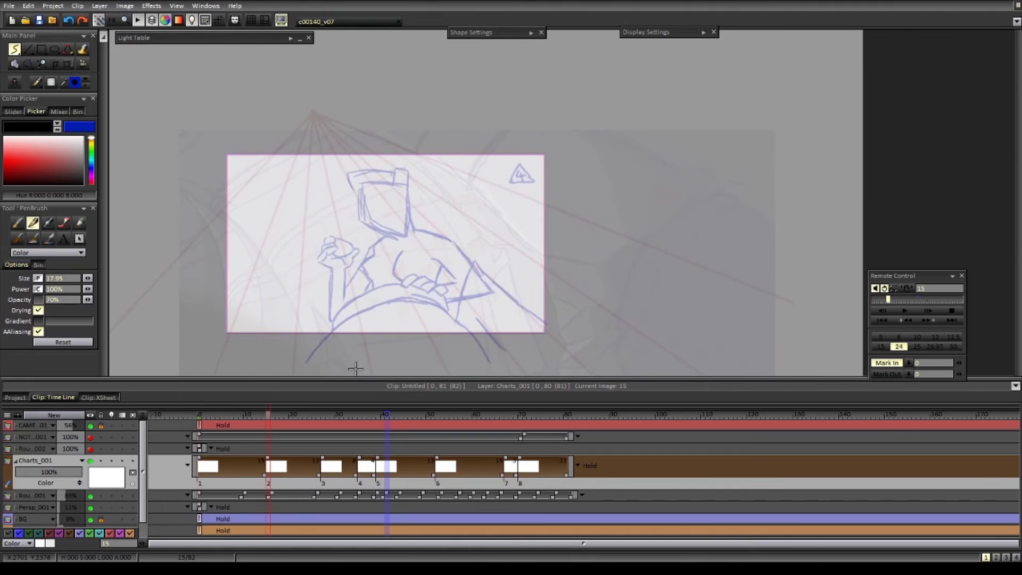
pyautogui.press('Left')
pyautogui.moveTo(261, 218); pyautogui.dragTo(270, 235)
pyautogui.moveTo(264, 226); pyautogui.dragTo(261, 233)
pyautogui.moveTo(200, 414)
pyautogui.mouseDown()
pyautogui.moveTo(253, 414)
pyautogui.moveTo(200, 415)
pyautogui.mouseUp()
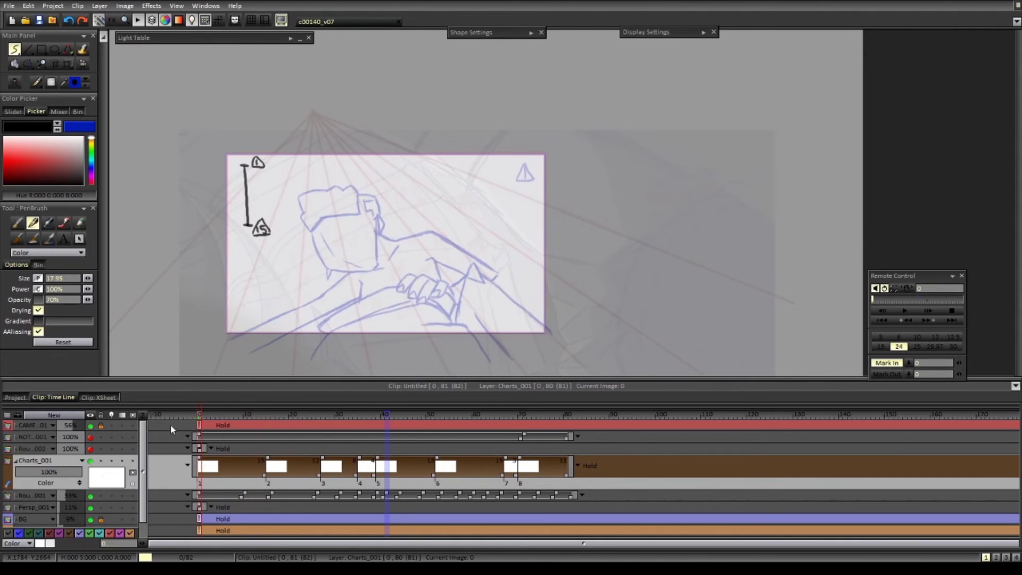
# - Add spacing ticks and notes to the first frame's timing chart and label it "Torso"
pyautogui.moveTo(244, 213)
pyautogui.mouseDown()
pyautogui.moveTo(253, 213)
pyautogui.moveTo(241, 217)
pyautogui.mouseUp()
pyautogui.hotkey('ctrl', 'z')
pyautogui.moveTo(235, 459); pyautogui.dragTo(200, 459)
pyautogui.moveTo(202, 415); pyautogui.dragTo(240, 420)
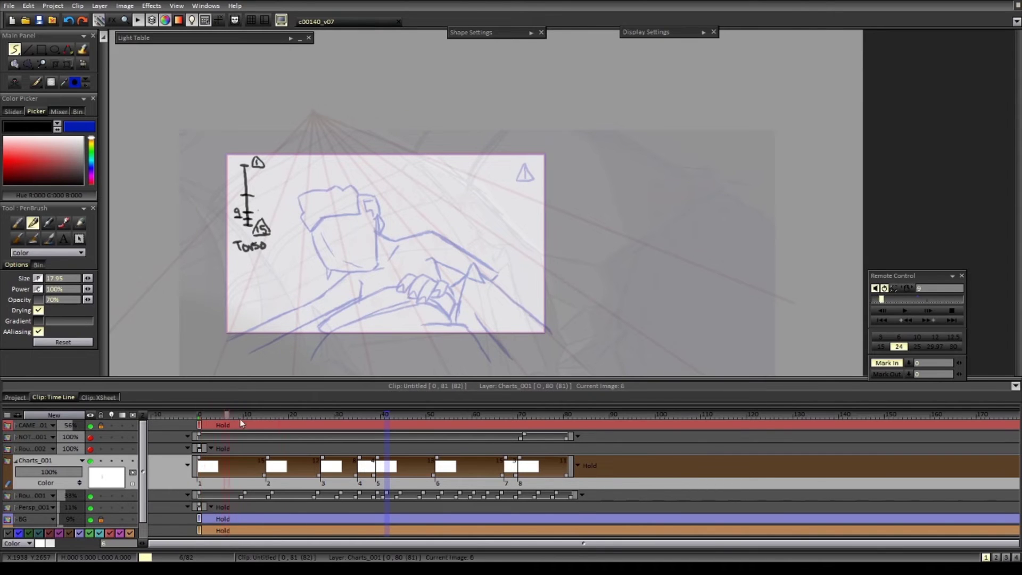
pyautogui.hotkey('ctrl', 'z')
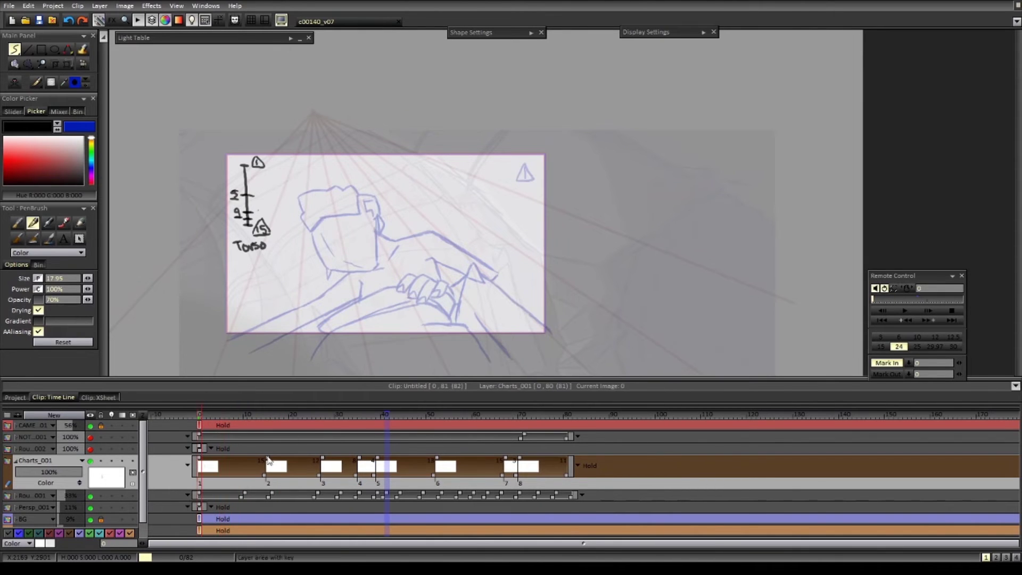
pyautogui.hotkey('ctrl', 'z')
pyautogui.hotkey('ctrl', 'z')
pyautogui.hotkey('ctrl', 'z')
# - Draw the small "To" and "Fro" arm timing charts below the Torso chart on the first drawing
pyautogui.moveTo(270, 263); pyautogui.dragTo(274, 299)
pyautogui.moveTo(266, 263); pyautogui.dragTo(272, 263)
pyautogui.moveTo(270, 299); pyautogui.dragTo(277, 299)
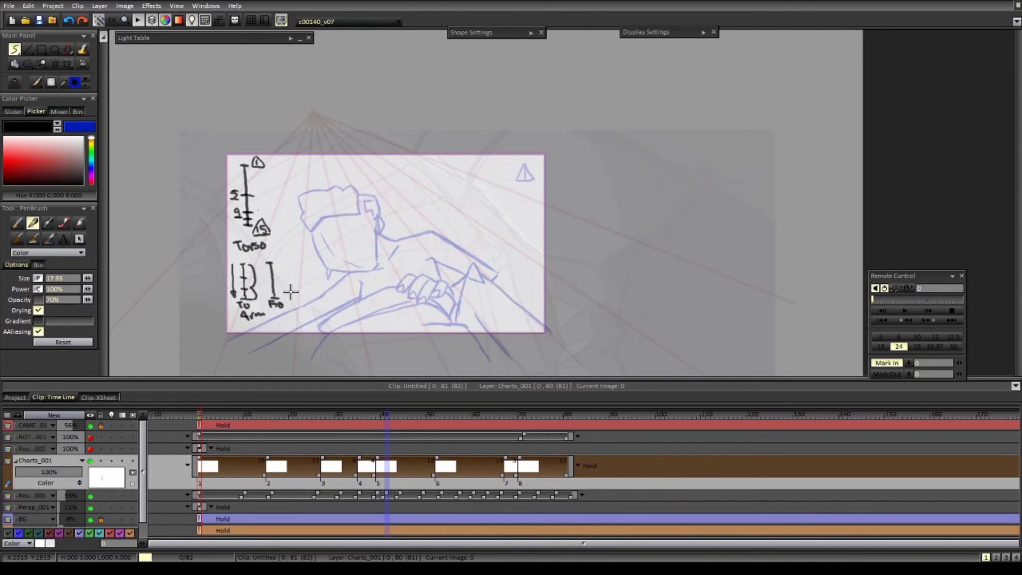
pyautogui.moveTo(384, 329)
pyautogui.mouseDown()
pyautogui.moveTo(395, 342)
pyautogui.moveTo(355, 310)
pyautogui.mouseUp()
# - Draw a vertical timing chart with numbered ends on the frame 15 drawing and label it "Arm"
pyautogui.press('Right')
pyautogui.moveTo(207, 142); pyautogui.dragTo(214, 142)
pyautogui.moveTo(211, 142); pyautogui.dragTo(219, 179)
pyautogui.press('Right')
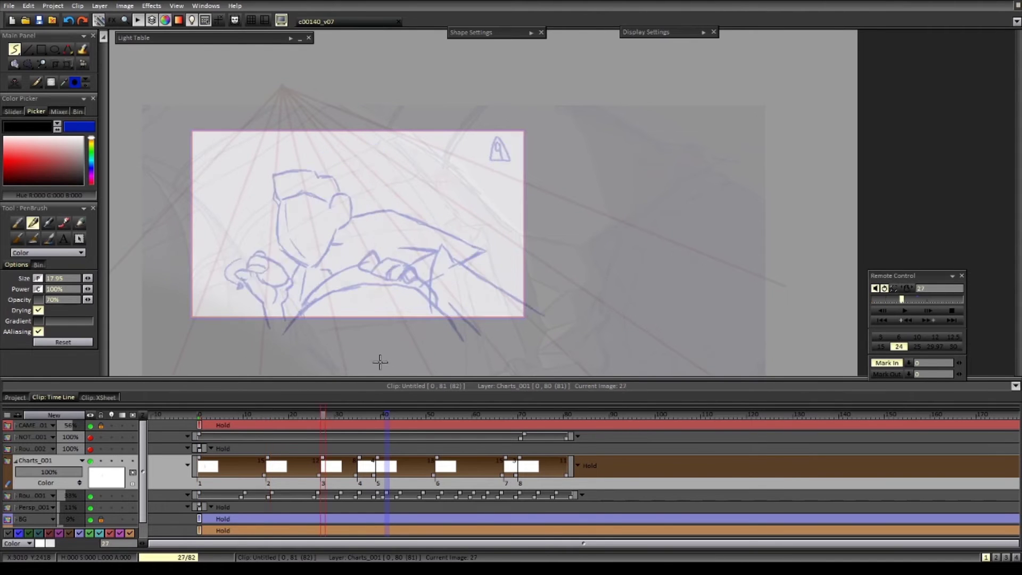
pyautogui.press('Left')
pyautogui.press('Left')
pyautogui.press('Right')
pyautogui.moveTo(317, 415); pyautogui.dragTo(339, 419)
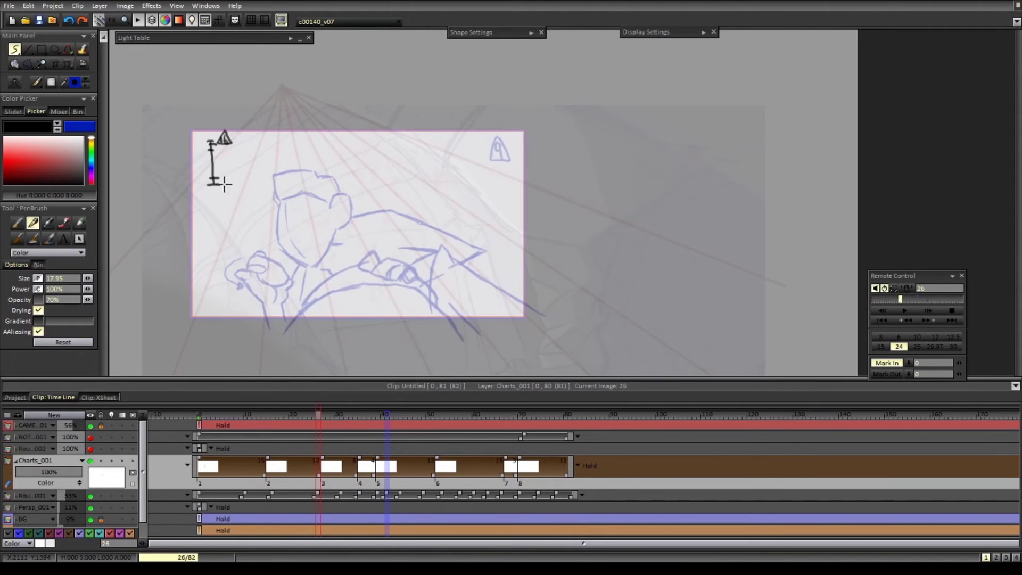
pyautogui.moveTo(228, 177); pyautogui.dragTo(229, 178)
pyautogui.moveTo(224, 184); pyautogui.dragTo(229, 190)
pyautogui.moveTo(232, 182); pyautogui.dragTo(231, 189)
pyautogui.press('Right')
pyautogui.press('Left')
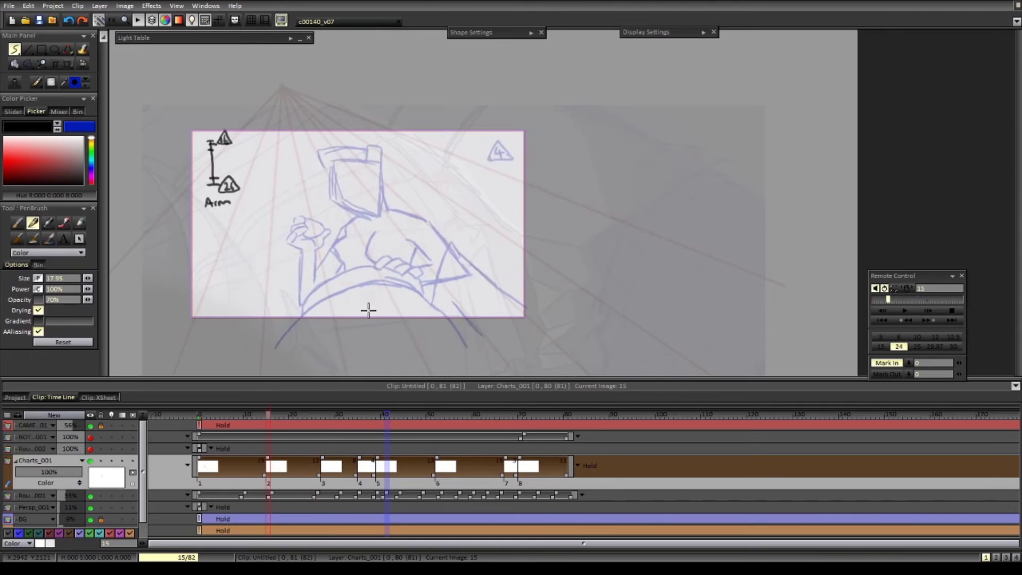
# - Draw a second vertical timing chart on the frame 15 drawing, across the figure from the Arm chart, labelled "Neck"
pyautogui.moveTo(466, 136); pyautogui.dragTo(467, 137)
pyautogui.moveTo(466, 141); pyautogui.dragTo(468, 147)
pyautogui.moveTo(456, 156); pyautogui.dragTo(458, 186)
pyautogui.press('Right')
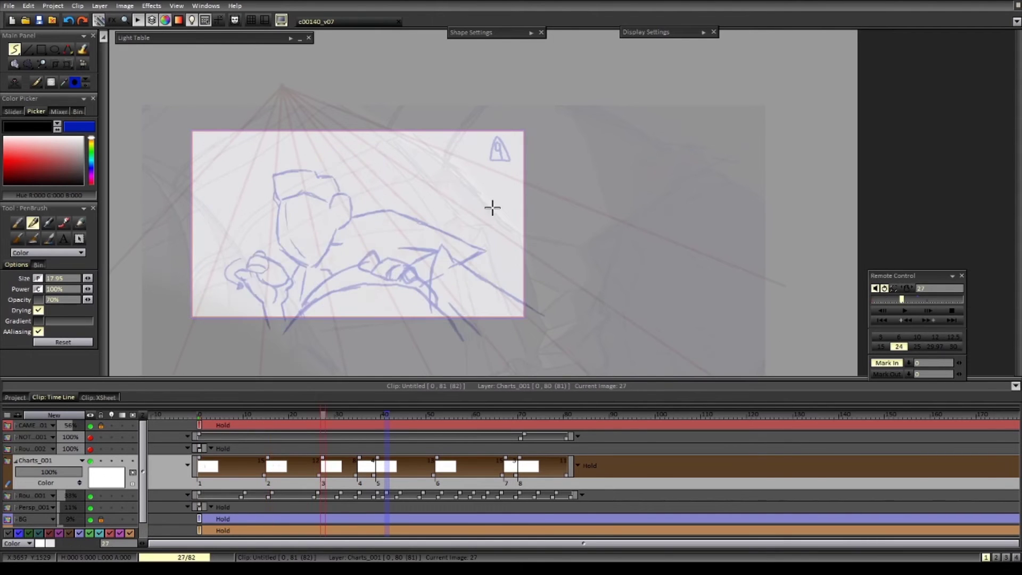
# - Draw a curved timing chart with ticks and numbered ends above the character's shoulder on the frame 27 drawing
pyautogui.moveTo(383, 200); pyautogui.dragTo(386, 207)
pyautogui.press('Left')
pyautogui.press('Right')
pyautogui.moveTo(454, 176); pyautogui.dragTo(458, 184)
pyautogui.press('Right')
pyautogui.press('Left')
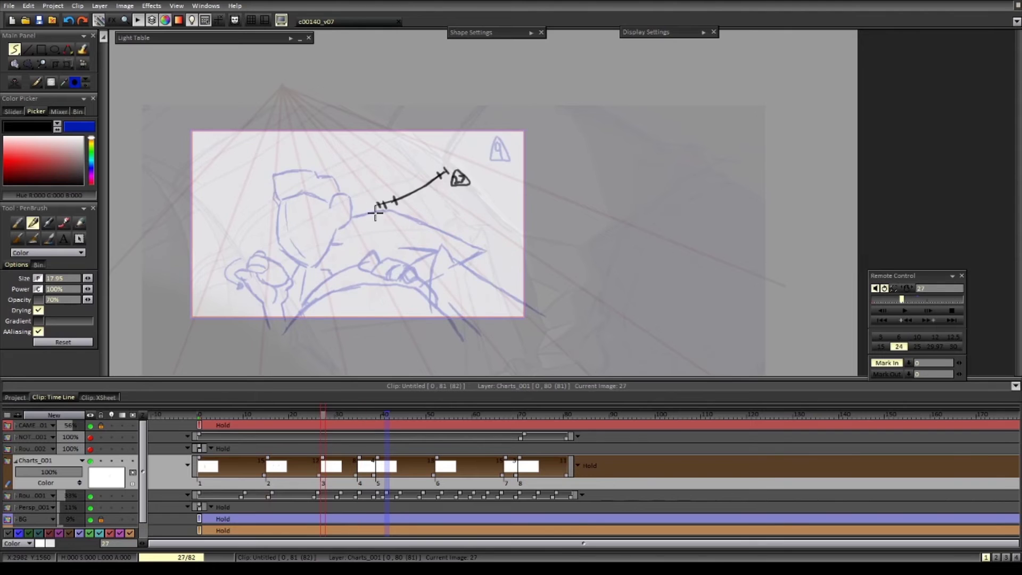
# - Move the curved chart on frame 27 higher in the camera frame and label it "Torso/Neck"
pyautogui.hotkey('ctrl', 't')
pyautogui.moveTo(377, 214)
pyautogui.mouseDown()
pyautogui.moveTo(411, 190)
pyautogui.moveTo(406, 164)
pyautogui.mouseUp()
pyautogui.press('Return')
pyautogui.moveTo(472, 189)
pyautogui.mouseDown()
pyautogui.moveTo(436, 218)
pyautogui.moveTo(446, 189)
pyautogui.mouseUp()
pyautogui.moveTo(441, 190); pyautogui.dragTo(441, 202)
pyautogui.moveTo(447, 197); pyautogui.dragTo(468, 196)
pyautogui.moveTo(475, 202); pyautogui.dragTo(502, 196)
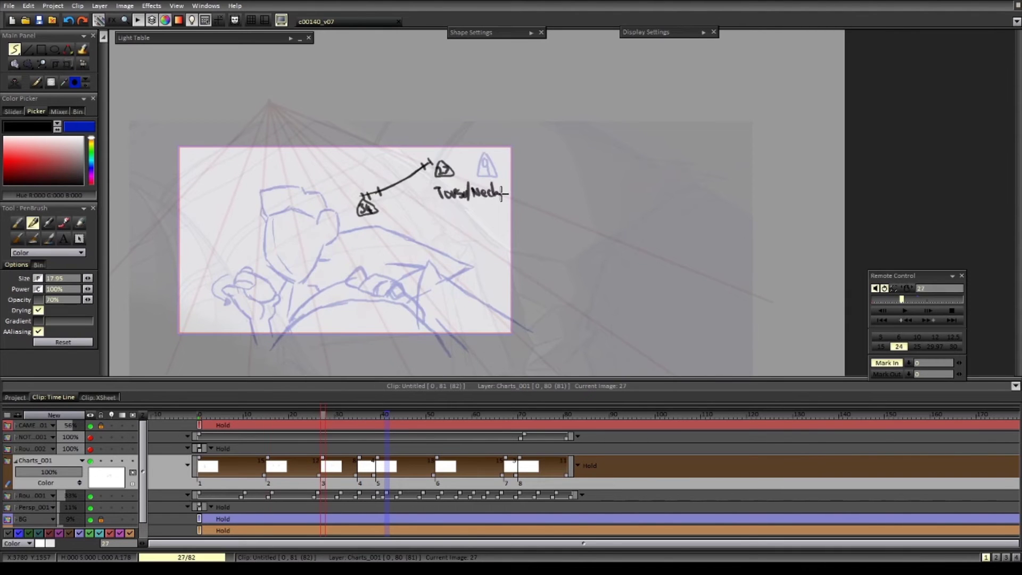
# - Compare the neighbouring key poses and draw a short vertical timing chart labelled "Antic." on the frame 35 drawing
pyautogui.moveTo(410, 294); pyautogui.dragTo(450, 297)
pyautogui.press('Right')
pyautogui.press('Left')
pyautogui.press('Right')
pyautogui.press('Left')
pyautogui.press('Left')
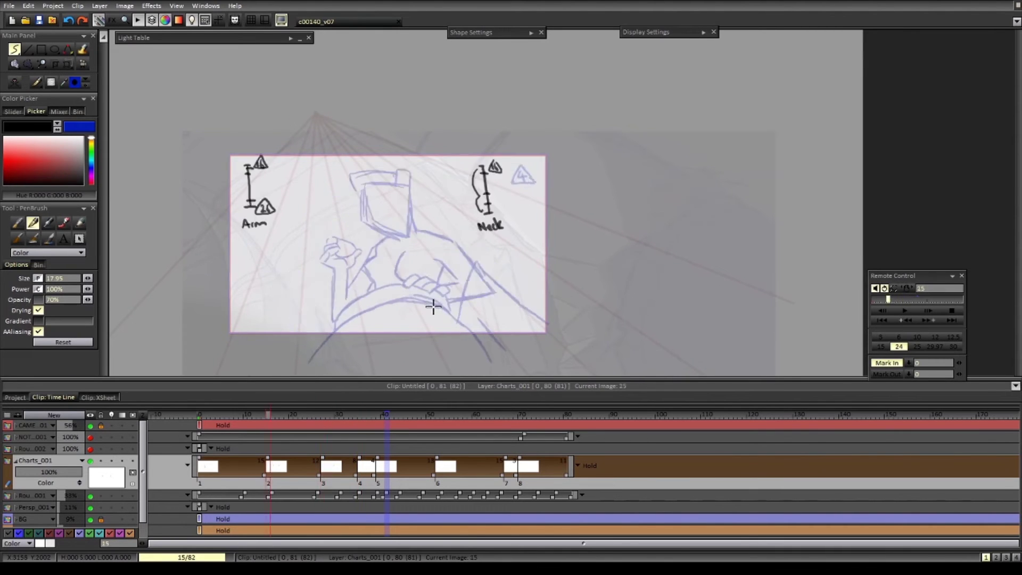
pyautogui.press('Right')
pyautogui.press('Right')
pyautogui.moveTo(459, 178); pyautogui.dragTo(464, 209)
pyautogui.press('Right')
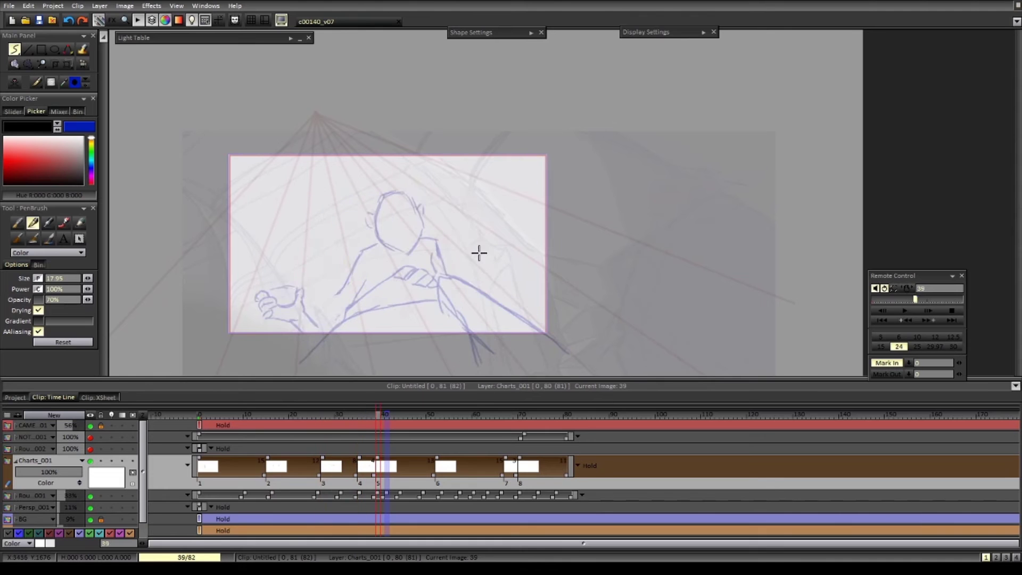
# - Draw a vertical timing chart with spacing ticks and numbered ends on the frame 52 drawing and label it "Arm"
pyautogui.press('Left')
pyautogui.press('Right')
pyautogui.press('Right')
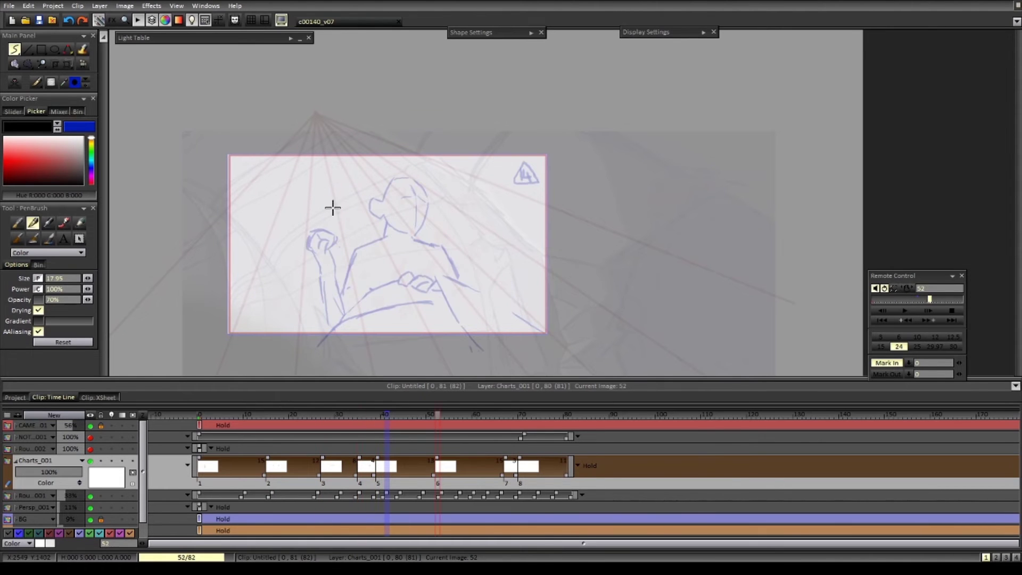
pyautogui.moveTo(294, 169); pyautogui.dragTo(294, 178)
pyautogui.moveTo(289, 163); pyautogui.dragTo(299, 179)
pyautogui.press('Right')
pyautogui.press('Left')
pyautogui.moveTo(294, 235); pyautogui.dragTo(299, 242)
pyautogui.moveTo(296, 230); pyautogui.dragTo(305, 244)
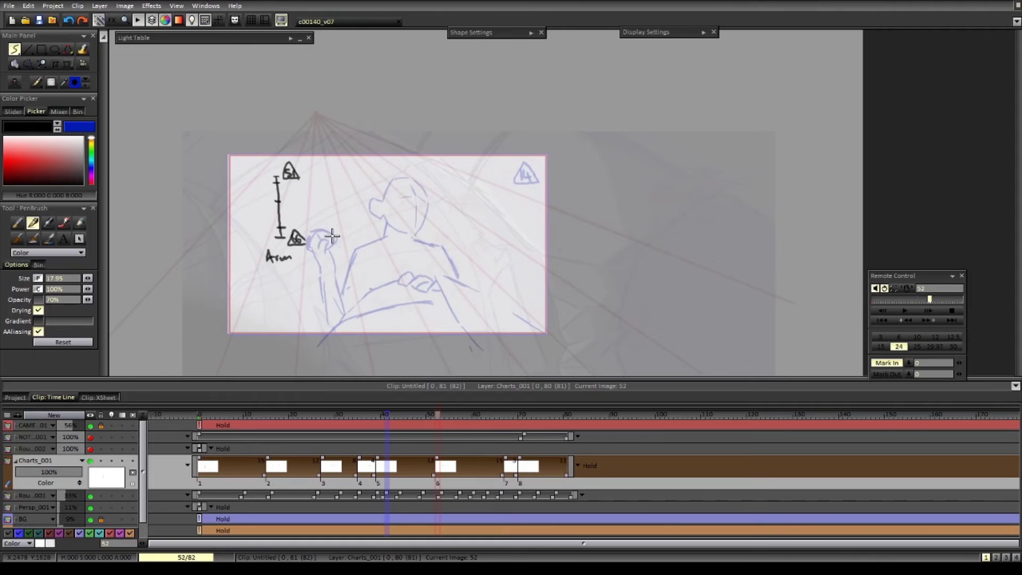
# - Flip through the key poses around frames 35, 39 and 52 to examine the action between the charted drawings
pyautogui.press('Right')
pyautogui.press('Left')
pyautogui.press('Left')
pyautogui.press('Left')
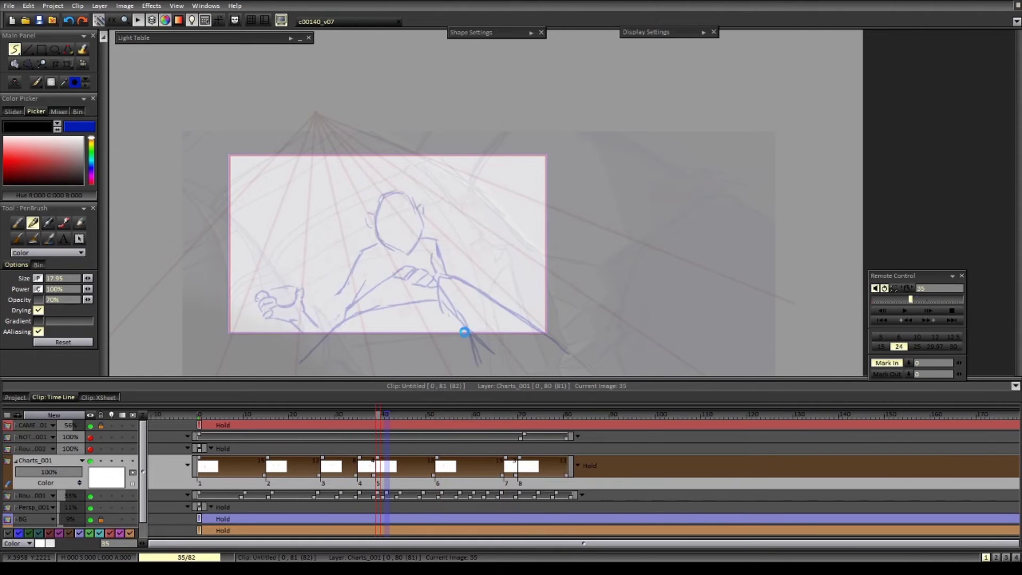
pyautogui.press('Left')
pyautogui.press('Right')
pyautogui.press('Left')
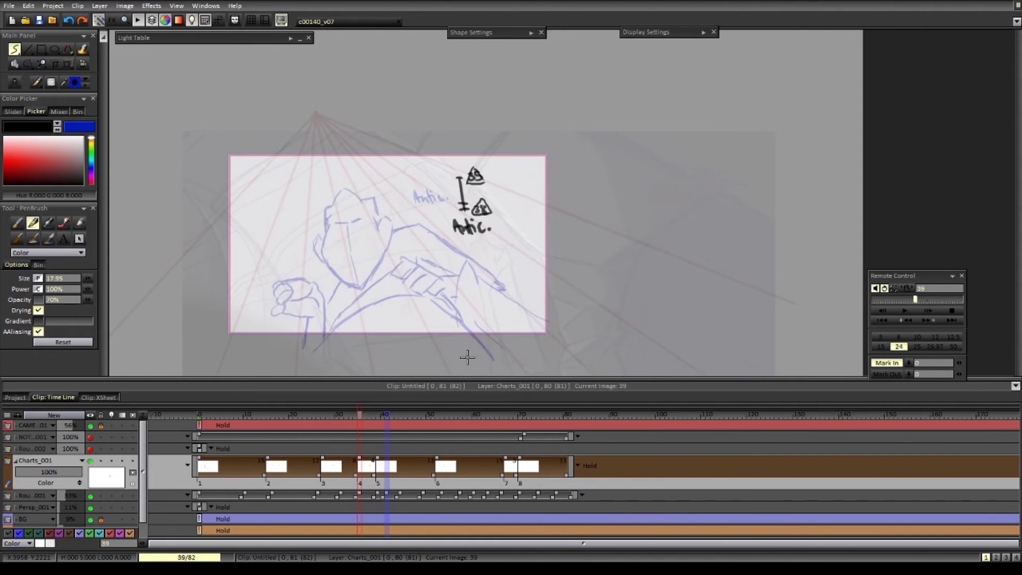
pyautogui.press('Right')
pyautogui.press('Right')
pyautogui.press('Left')
pyautogui.press('Right')
pyautogui.press('Left')
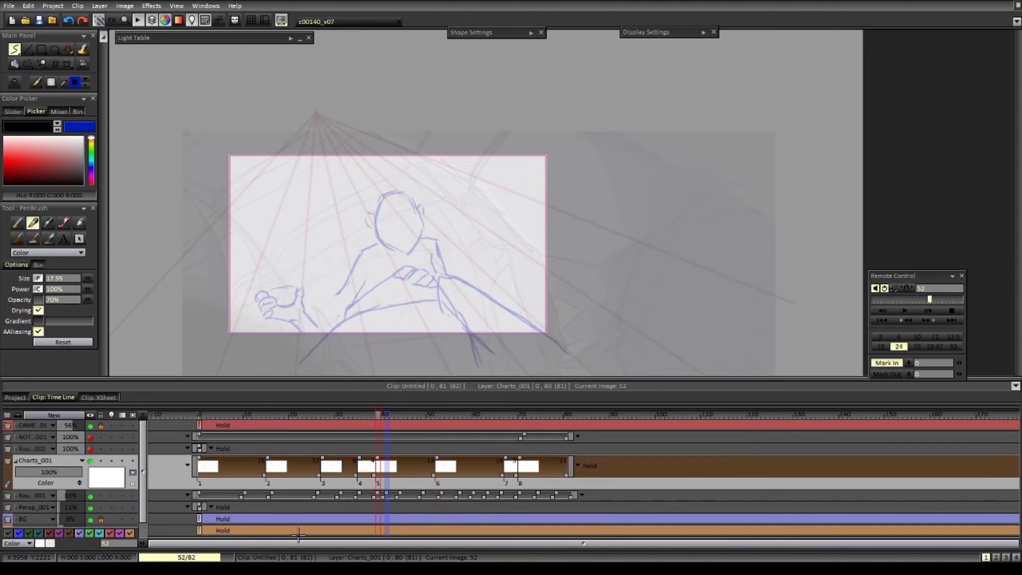
pyautogui.press('Right')
pyautogui.press('Right')
pyautogui.press('Right')
pyautogui.press('Right')
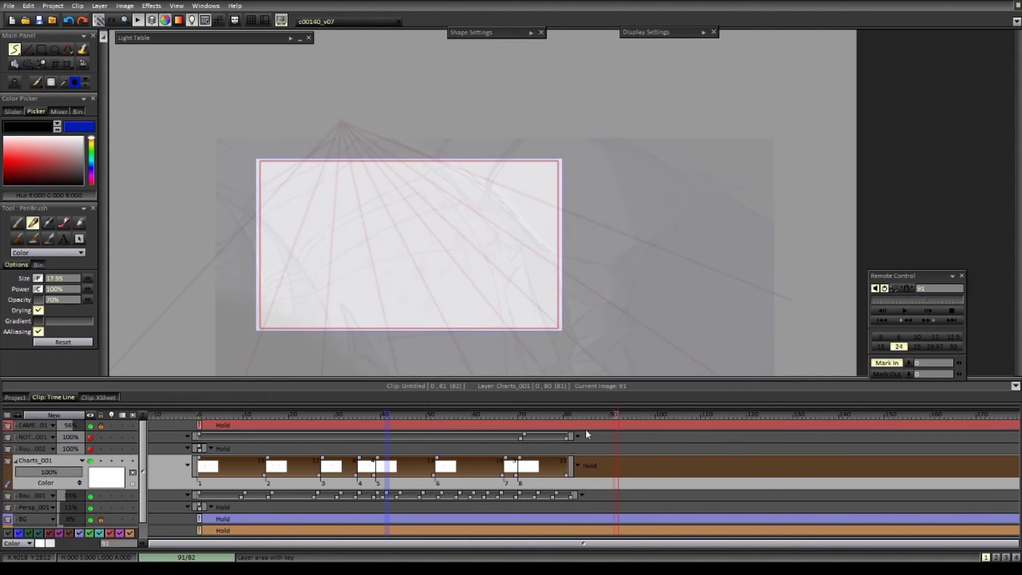
# - Return to the first frame and step through the opening frames to examine the charted key poses
pyautogui.moveTo(590, 415); pyautogui.dragTo(584, 394)
pyautogui.press('Home')
pyautogui.press('Right')
pyautogui.press('Right')
pyautogui.press('Right')
pyautogui.press('Right')
pyautogui.press('Right')
pyautogui.press('Right')
pyautogui.press('Right')
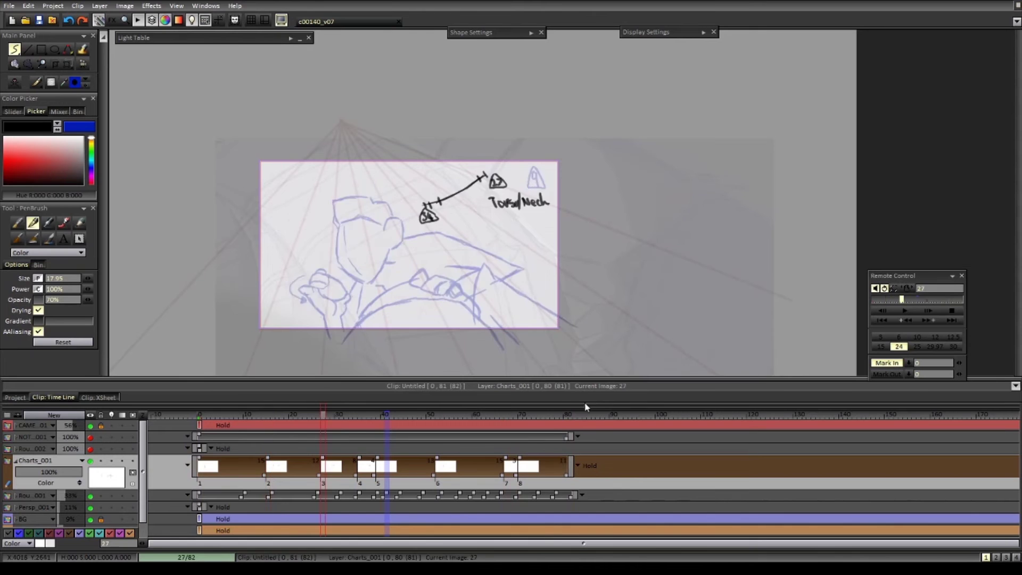
# - Draw a vertical timing chart labelled "Arm (delay)" on the last chart drawing and note "Favor prev. frame with wrist" on frame 67
pyautogui.moveTo(280, 174); pyautogui.dragTo(288, 174)
pyautogui.moveTo(285, 174); pyautogui.dragTo(289, 238)
pyautogui.moveTo(284, 239); pyautogui.dragTo(295, 239)
pyautogui.moveTo(273, 260); pyautogui.dragTo(279, 260)
pyautogui.moveTo(270, 255); pyautogui.dragTo(279, 255)
pyautogui.moveTo(281, 254); pyautogui.dragTo(295, 259)
pyautogui.moveTo(268, 274); pyautogui.dragTo(270, 280)
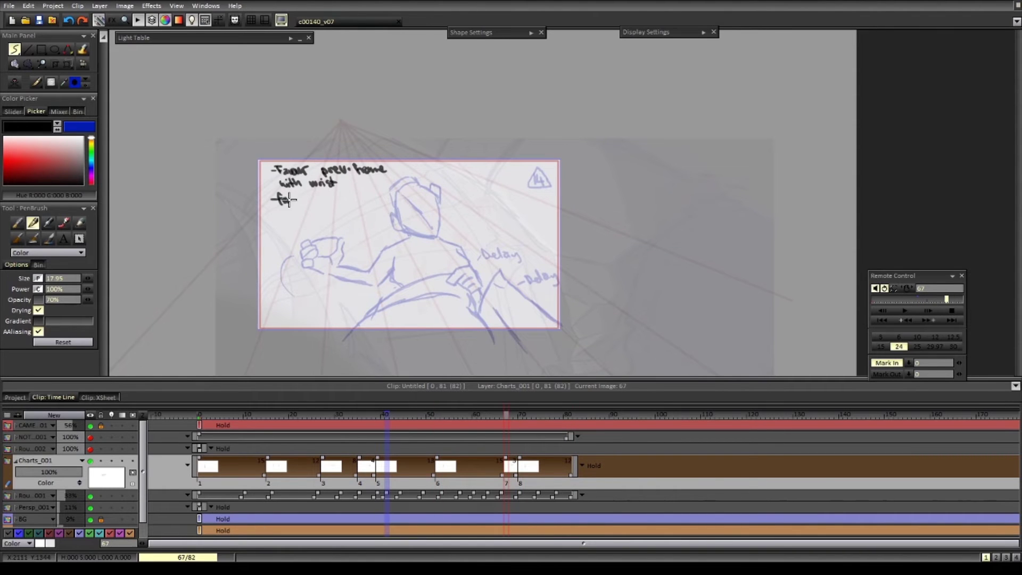
# - Jump back and forth through the chart drawings, ending at the first frame, to review all timing charts
pyautogui.hotkey('ctrl', 'Left')
pyautogui.hotkey('ctrl', 'Left')
pyautogui.hotkey('ctrl', 'Left')
pyautogui.hotkey('ctrl', 'Left')
pyautogui.hotkey('ctrl', 'Left')
pyautogui.hotkey('ctrl', 'Left')
pyautogui.hotkey('ctrl', 'Right')
pyautogui.hotkey('ctrl', 'Right')
pyautogui.hotkey('ctrl', 'Right')
pyautogui.hotkey('ctrl', 'Right')
pyautogui.hotkey('ctrl', 'Right')
pyautogui.hotkey('ctrl', 'Right')
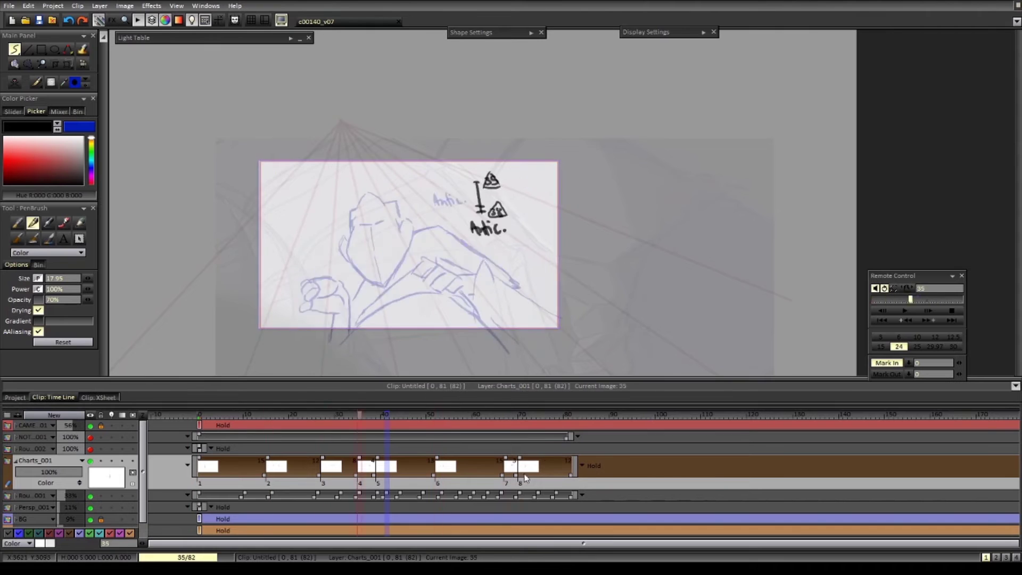
pyautogui.hotkey('ctrl', 'Left')
pyautogui.hotkey('ctrl', 'Left')
pyautogui.hotkey('ctrl', 'Left')
pyautogui.hotkey('ctrl', 'Left')
pyautogui.hotkey('ctrl', 'Left')
pyautogui.hotkey('ctrl', 'Left')
# - Create a new animation layer named Curves_001 above the Charts_001 layer
pyautogui.click(16, 461)
pyautogui.click(69, 461)
pyautogui.click(54, 415)
pyautogui.write('Curves')
pyautogui.press('Return')
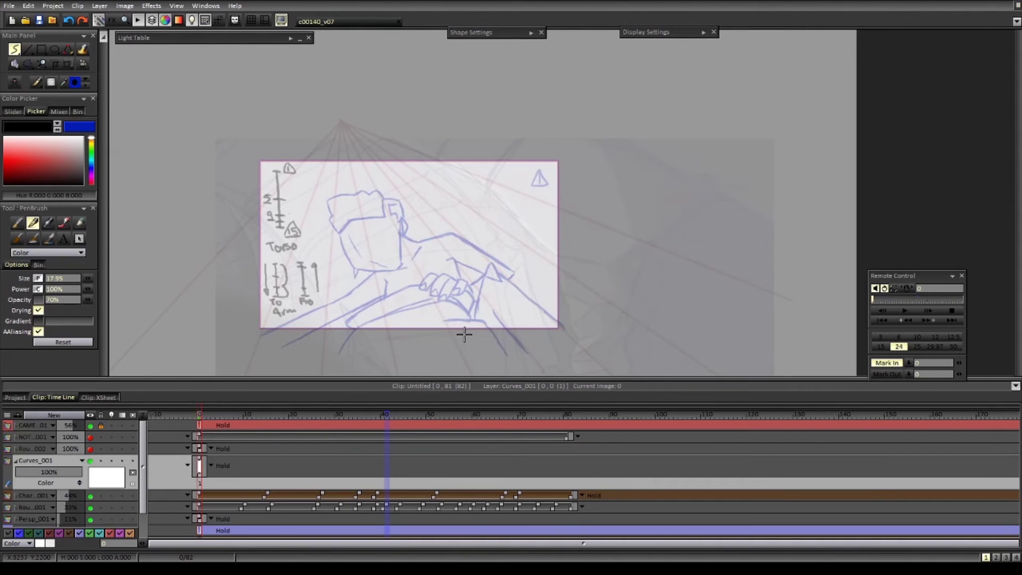
# - Choose a dark green brush colour, undo the test stroke, and set the Curves_001 layer colour to Dark Green
pyautogui.click(25, 174)
pyautogui.click(91, 152)
pyautogui.moveTo(340, 292); pyautogui.dragTo(422, 277)
pyautogui.hotkey('ctrl', 'z')
pyautogui.click(7, 461)
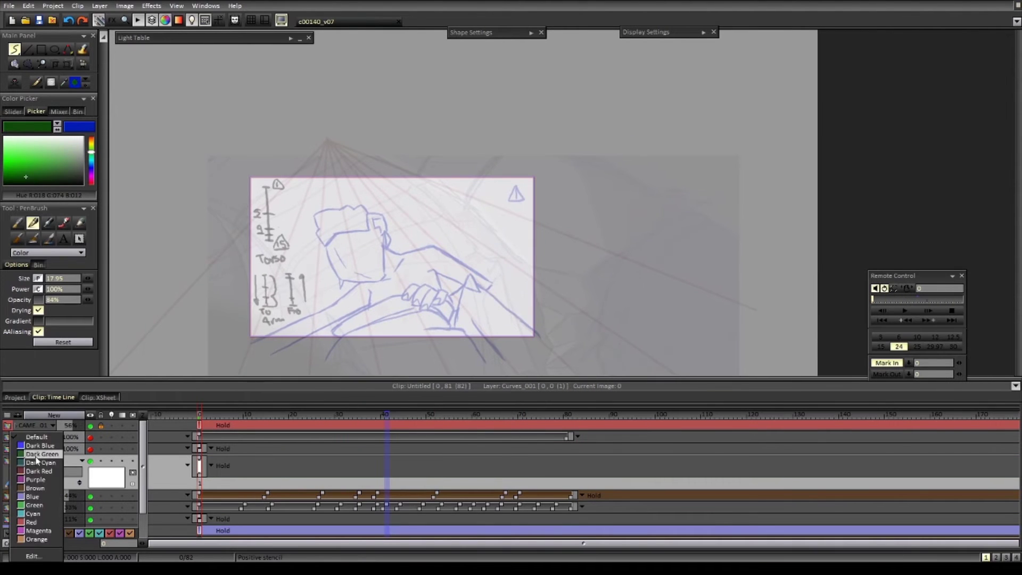
pyautogui.click(45, 454)
# - Draw a green arc with end dots for the hand's path from the first pose to frame 10, held as one drawing
pyautogui.moveTo(201, 415)
pyautogui.mouseDown()
pyautogui.moveTo(225, 483)
pyautogui.moveTo(246, 485)
pyautogui.mouseUp()
pyautogui.press('Insert')
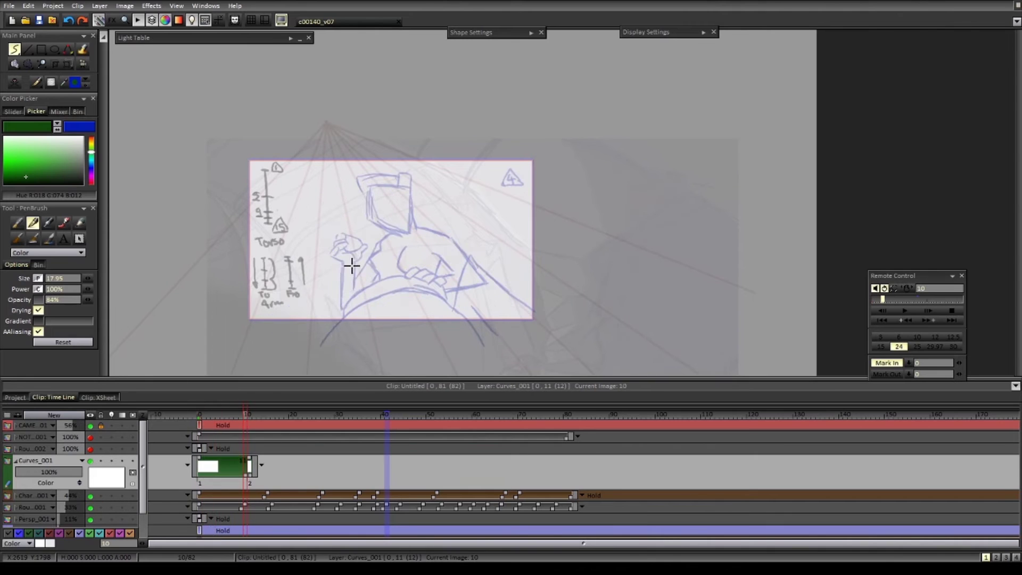
pyautogui.press('Left')
pyautogui.click(254, 336)
pyautogui.click(246, 467)
pyautogui.click(306, 326)
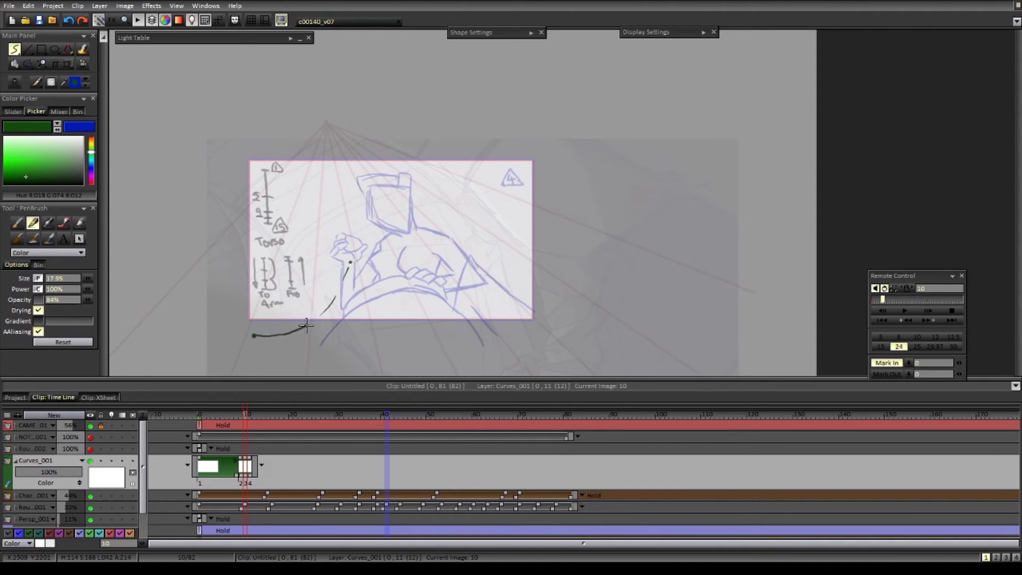
pyautogui.moveTo(244, 462); pyautogui.dragTo(200, 471)
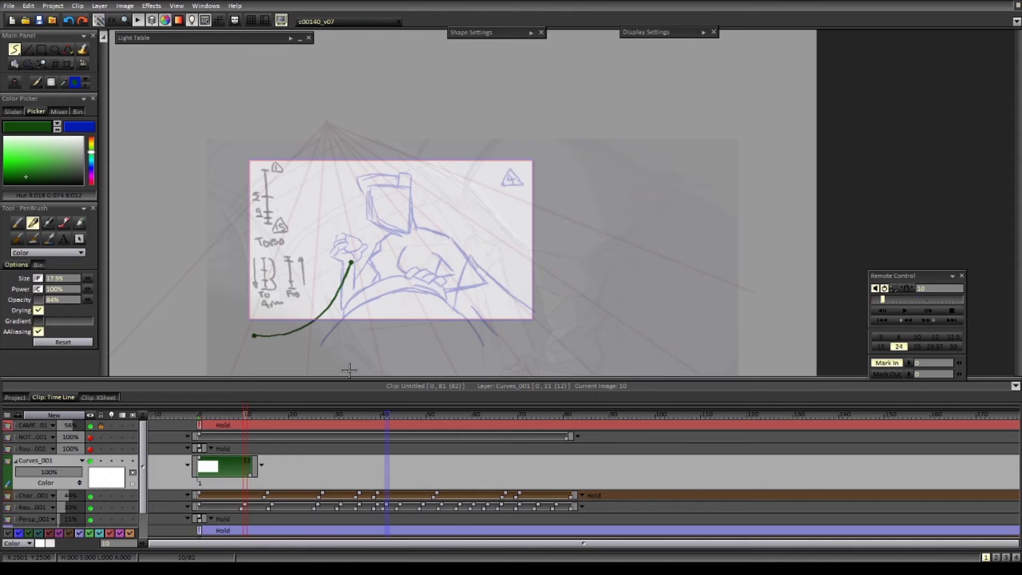
# - Step forward and backward through the opening frames to examine how the head moves between poses
pyautogui.press('Right')
pyautogui.press('Right')
pyautogui.press('Right')
pyautogui.press('Right')
pyautogui.press('Right')
pyautogui.press('Left')
pyautogui.press('Left')
pyautogui.press('Left')
pyautogui.press('Left')
pyautogui.press('Left')
pyautogui.press('Left')
pyautogui.press('Left')
pyautogui.press('Left')
pyautogui.press('Left')
pyautogui.press('Left')
pyautogui.press('Left')
# - Switch the brush to red, mark the chin's start position, and draw a red arc up to its frame 10 position
pyautogui.moveTo(243, 418); pyautogui.dragTo(199, 417)
pyautogui.moveTo(92, 160); pyautogui.dragTo(92, 183)
pyautogui.click(380, 263)
pyautogui.click(255, 418)
pyautogui.press('Left')
pyautogui.click(382, 272)
pyautogui.press('Left')
pyautogui.moveTo(237, 417)
pyautogui.mouseDown()
pyautogui.moveTo(257, 420)
pyautogui.moveTo(246, 419)
pyautogui.mouseUp()
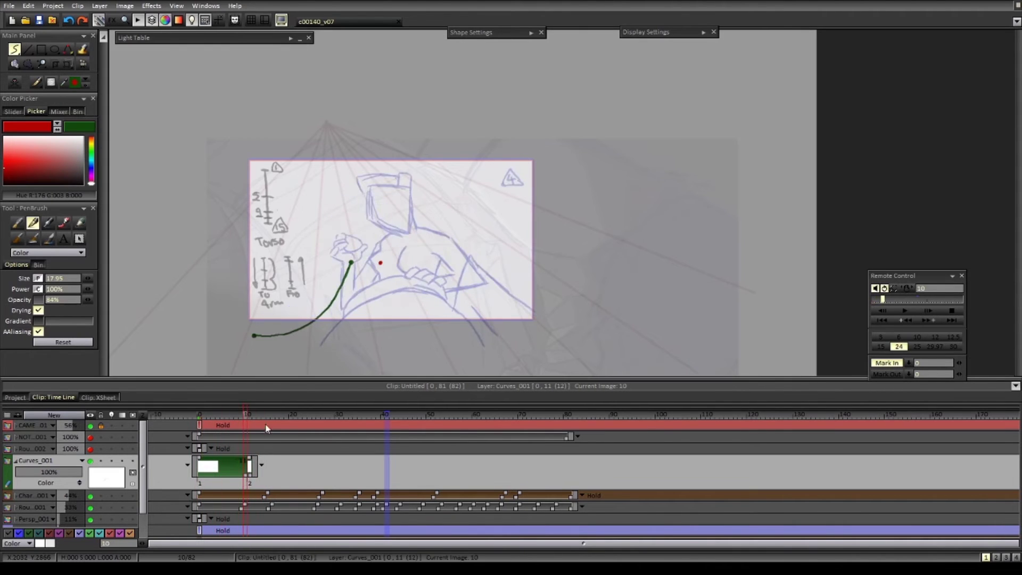
pyautogui.moveTo(380, 263); pyautogui.dragTo(406, 233)
# - Extend the first curve drawing's hold through frame 15, up to the start of the next action
pyautogui.moveTo(245, 475); pyautogui.dragTo(250, 475)
pyautogui.press('Left')
pyautogui.moveTo(258, 416)
pyautogui.mouseDown()
pyautogui.moveTo(287, 423)
pyautogui.moveTo(269, 419)
pyautogui.mouseUp()
pyautogui.moveTo(250, 476); pyautogui.dragTo(267, 494)
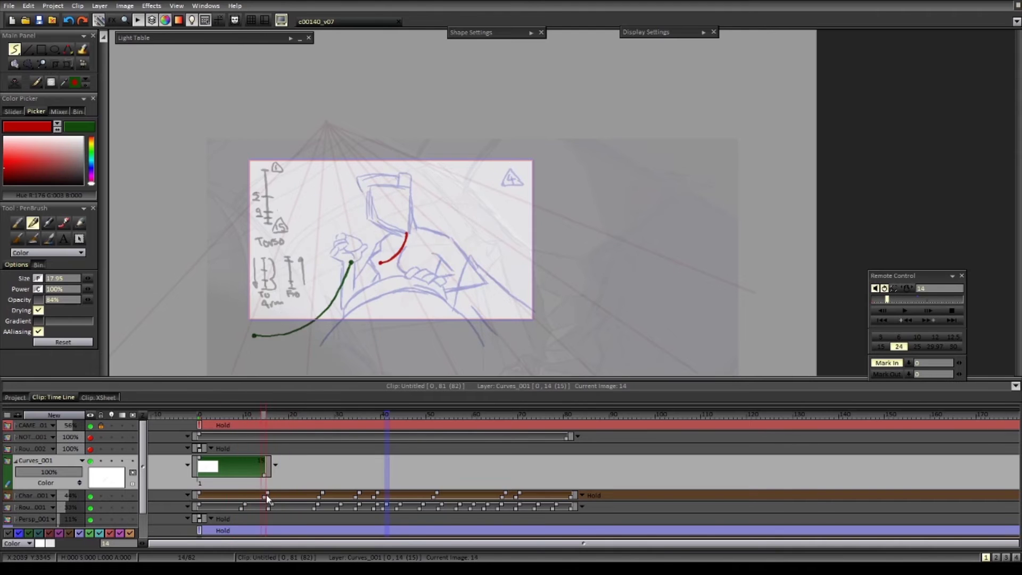
pyautogui.moveTo(253, 415); pyautogui.dragTo(272, 417)
pyautogui.moveTo(264, 475); pyautogui.dragTo(269, 474)
# - Turn on the light table for Curves_001 and draw a short green wrist arc on a new drawing at frame 16
pyautogui.click(111, 461)
pyautogui.press('n')
pyautogui.moveTo(352, 266); pyautogui.dragTo(338, 257)
pyautogui.press('n')
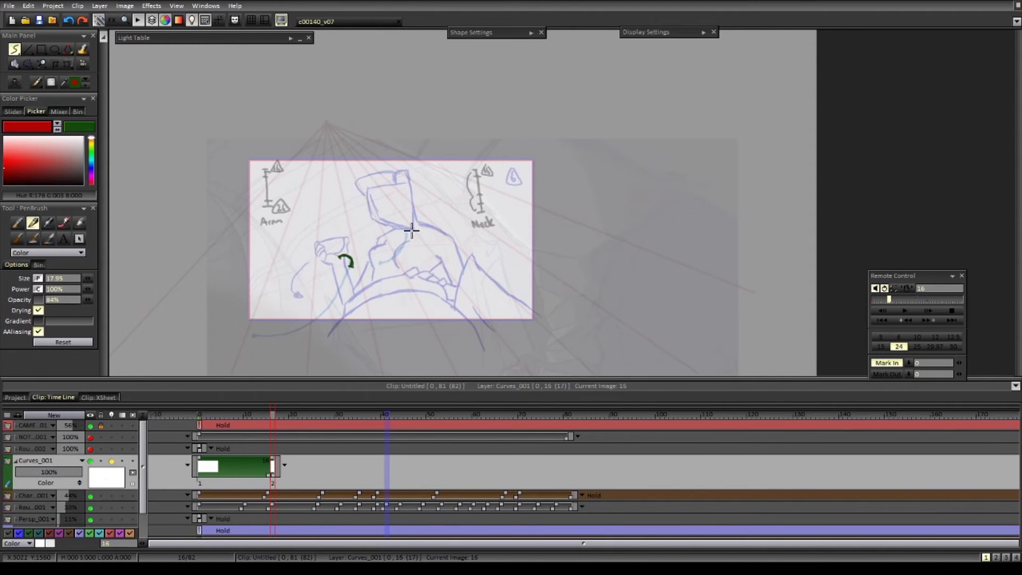
# - Hold the second curve drawing through frame 25 and add a new drawing at frame 26
pyautogui.press('Right')
pyautogui.press('Right')
pyautogui.press('Right')
pyautogui.press('Right')
pyautogui.press('Right')
pyautogui.press('Right')
pyautogui.press('Right')
pyautogui.press('Right')
pyautogui.press('Right')
pyautogui.press('Right')
pyautogui.moveTo(274, 475); pyautogui.dragTo(320, 475)
pyautogui.press('Left')
pyautogui.press('Right')
# - Draw a wide green hand arc and a red chin arc on the frame 26 curve drawing
pyautogui.press('n')
pyautogui.hotkey('ctrl', 'Left')
pyautogui.hotkey('ctrl', 'Left')
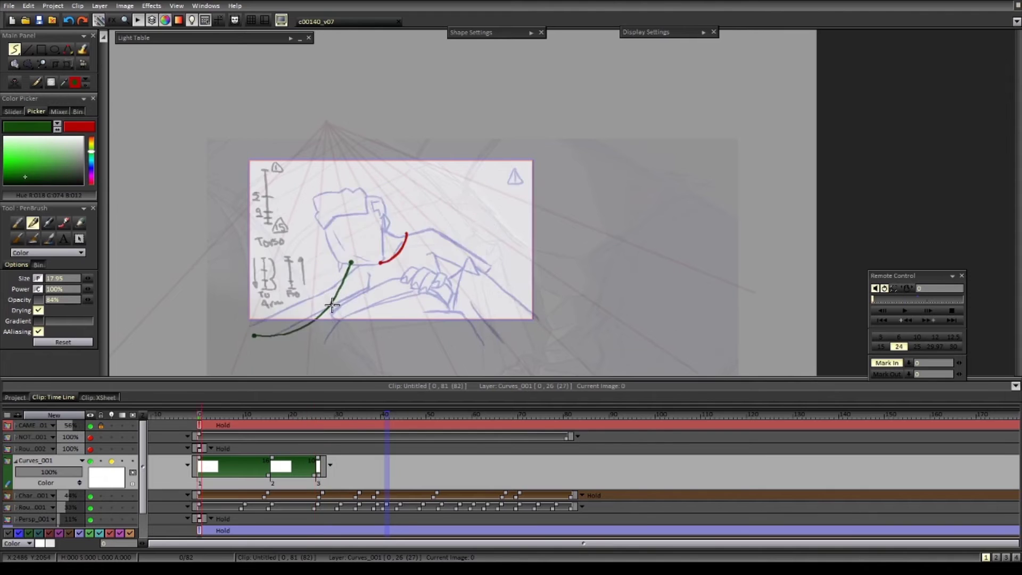
pyautogui.hotkey('ctrl', 'Right')
pyautogui.hotkey('ctrl', 'Right')
pyautogui.moveTo(321, 257)
pyautogui.mouseDown()
pyautogui.moveTo(270, 280)
pyautogui.moveTo(301, 308)
pyautogui.mouseUp()
pyautogui.press('x')
pyautogui.moveTo(411, 229); pyautogui.dragTo(390, 253)
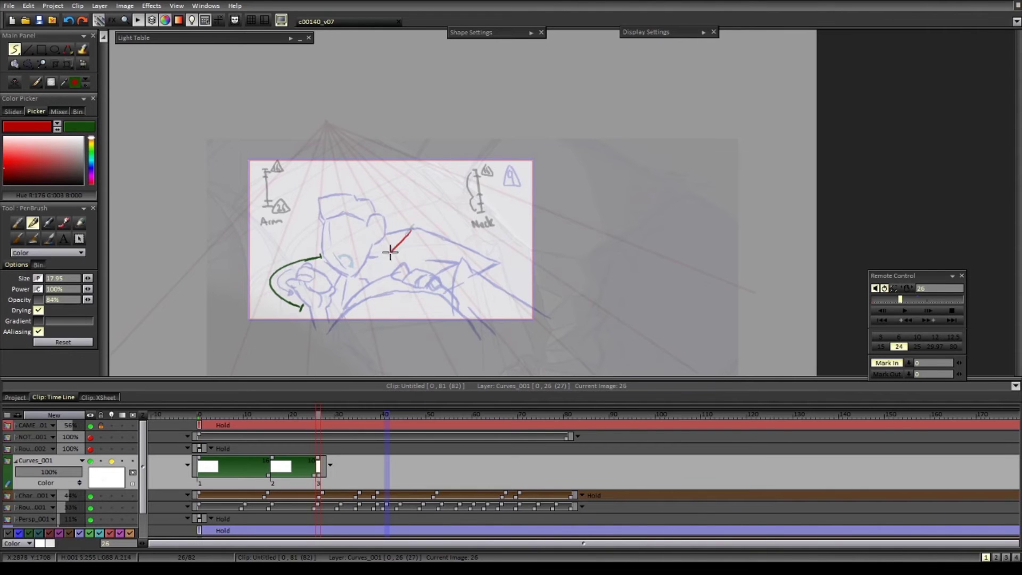
# - Extend the Curves_001 layer to frame 33 and draw a red arc across the face on a new drawing at frame 31
pyautogui.press('Right')
pyautogui.press('Right')
pyautogui.press('Left')
pyautogui.press('Left')
pyautogui.press('Right')
pyautogui.press('Right')
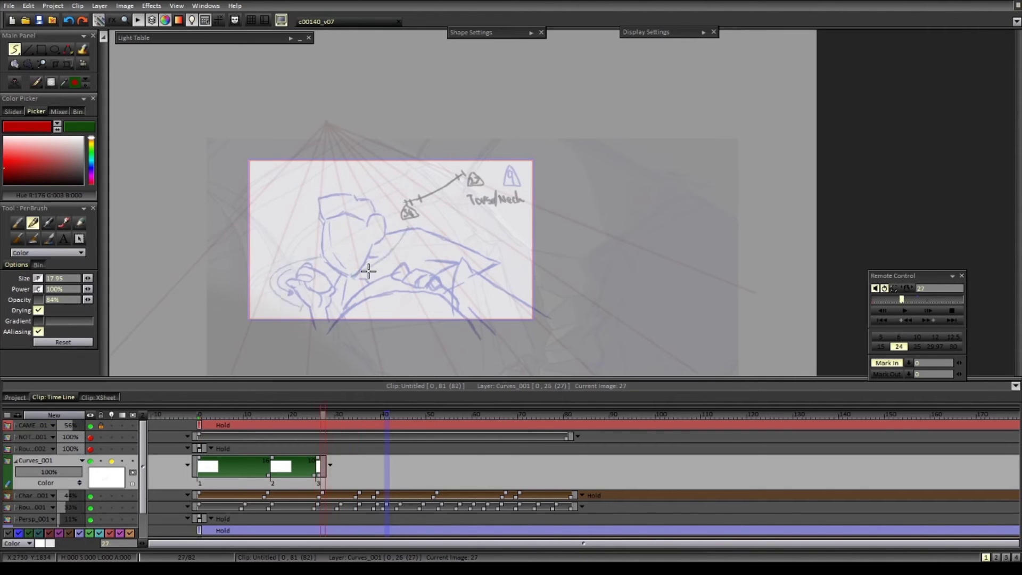
pyautogui.moveTo(320, 475); pyautogui.dragTo(356, 484)
pyautogui.press('Right')
pyautogui.press('Right')
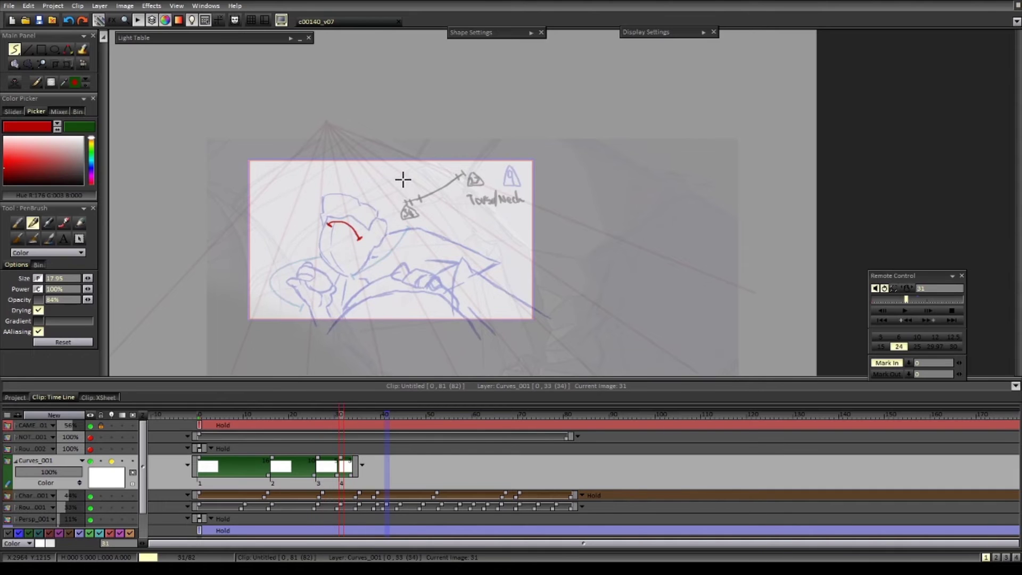
# - Compare the poses leading into the anticipation and add a new curve drawing at frame 35
pyautogui.press('Right')
pyautogui.press('Right')
pyautogui.press('Right')
pyautogui.press('Right')
pyautogui.press('Left')
pyautogui.press('Left')
pyautogui.press('Right')
pyautogui.press('Right')
pyautogui.press('Insert')
pyautogui.press('Left')
pyautogui.press('Right')
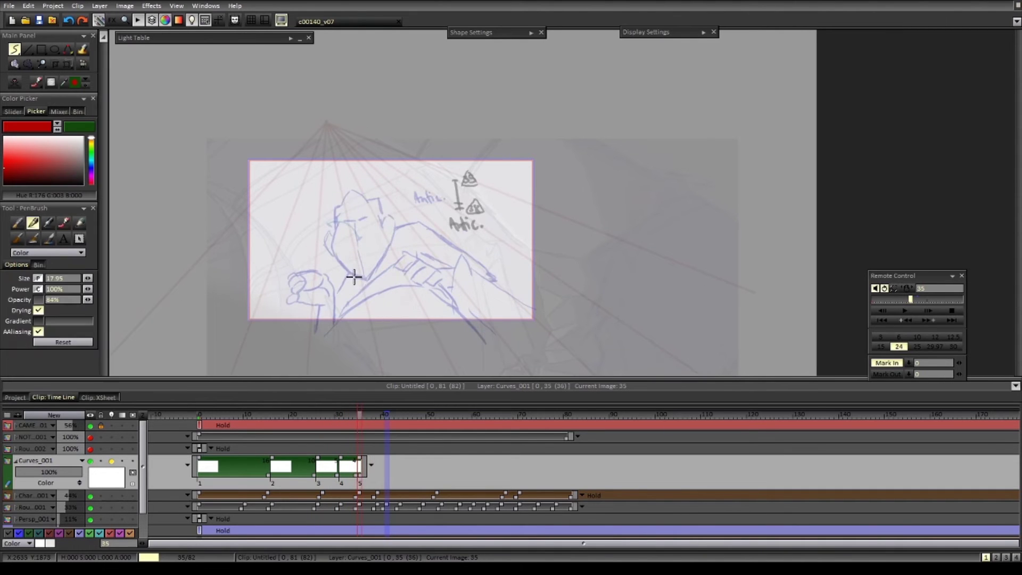
# - Add a curve drawing at frame 39 and draw a red arc rising to the chin, comparing it with the preceding poses
pyautogui.press('Right')
pyautogui.press('Right')
pyautogui.press('Right')
pyautogui.press('Right')
pyautogui.press('Left')
pyautogui.press('Left')
pyautogui.press('Left')
pyautogui.press('Left')
pyautogui.press('Left')
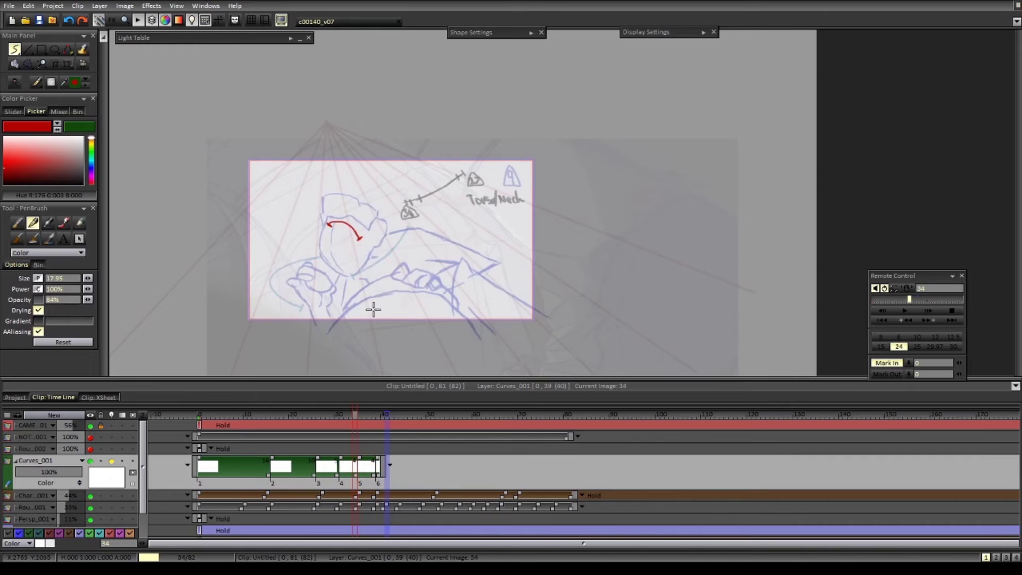
pyautogui.press('n')
pyautogui.press('Right')
pyautogui.press('Right')
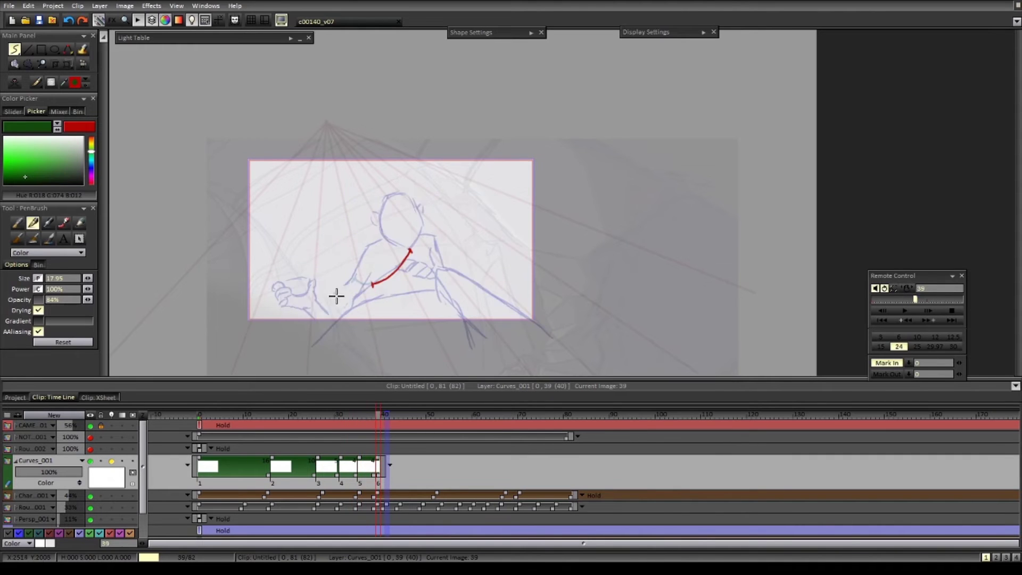
# - Draw a green hand arc beside the red chin arc and extend the curve drawing's hold through frame 52
pyautogui.moveTo(311, 308); pyautogui.dragTo(328, 301)
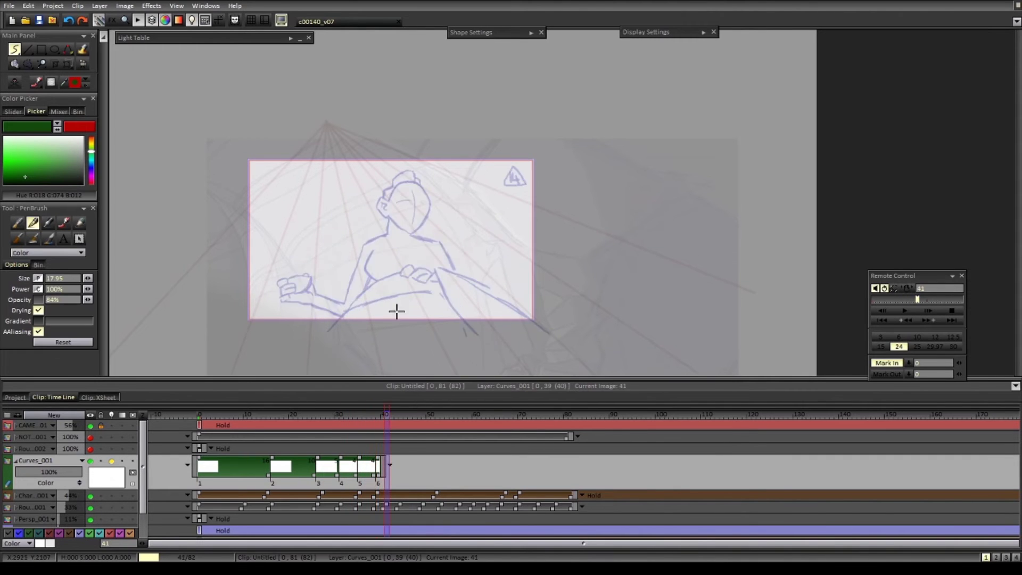
pyautogui.press('x')
pyautogui.press('x')
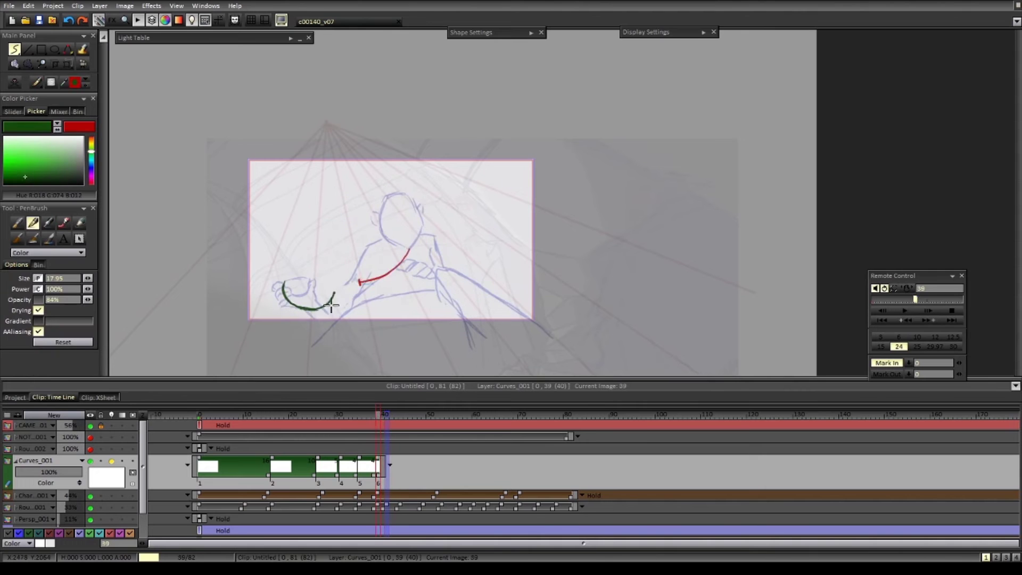
pyautogui.moveTo(380, 475); pyautogui.dragTo(420, 475)
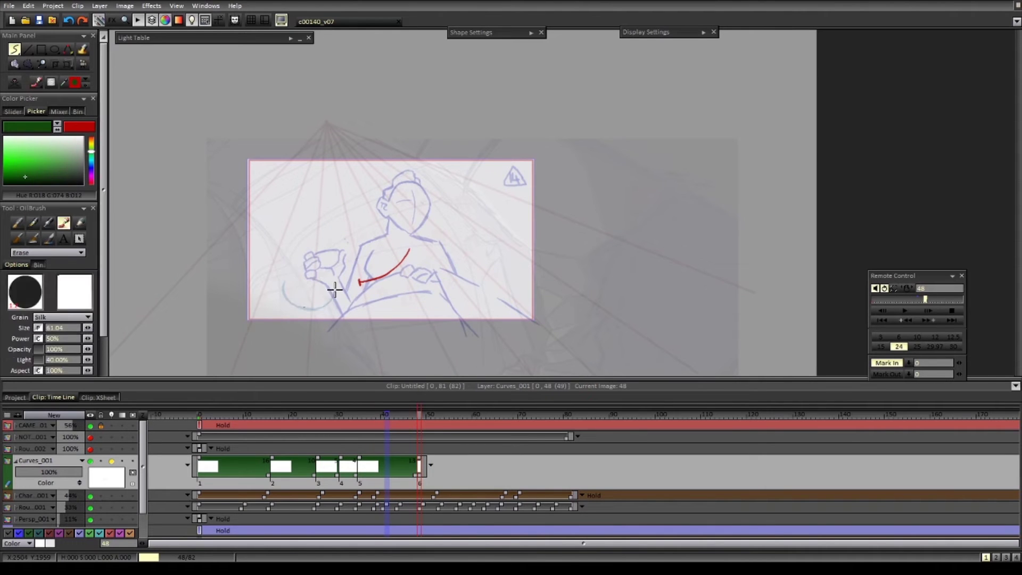
pyautogui.click(438, 428)
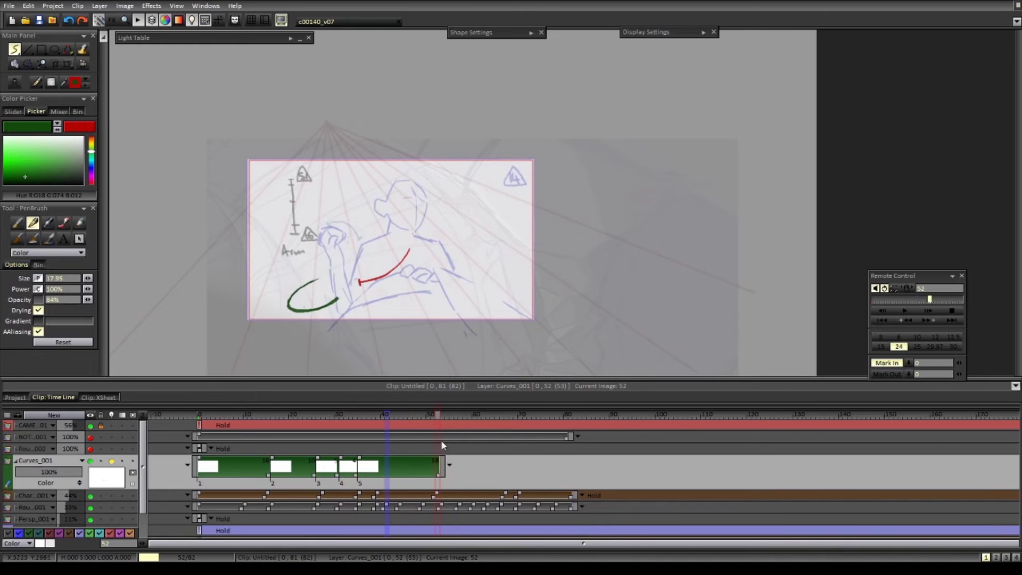
# - Plot the hand's path with green dots after frame 52 and draw a steep green line for its drop on frame 74
pyautogui.hotkey('ctrl', 'z')
pyautogui.moveTo(439, 428)
pyautogui.mouseDown()
pyautogui.moveTo(494, 432)
pyautogui.moveTo(200, 430)
pyautogui.moveTo(443, 428)
pyautogui.mouseUp()
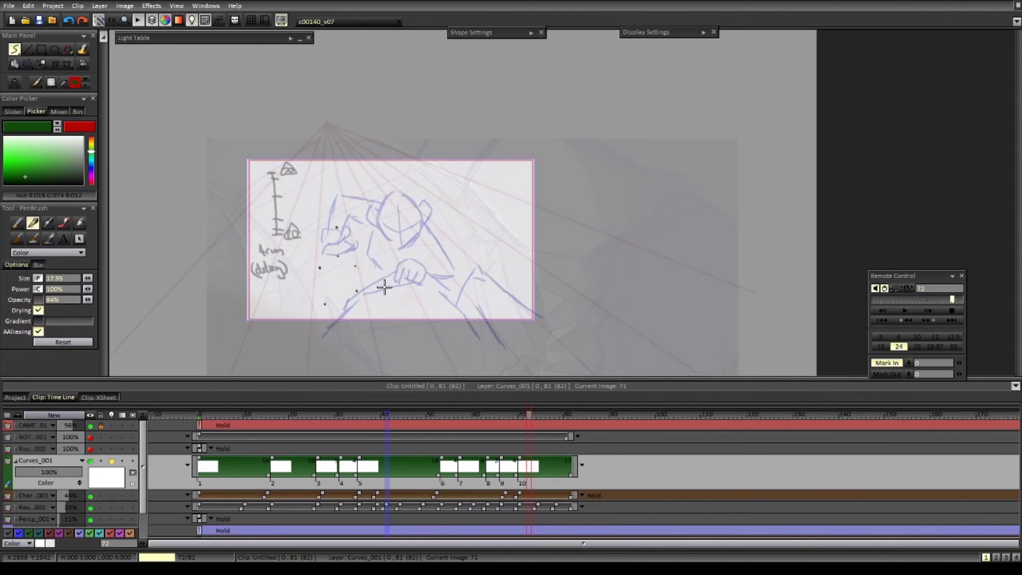
pyautogui.hotkey('ctrl', 'z')
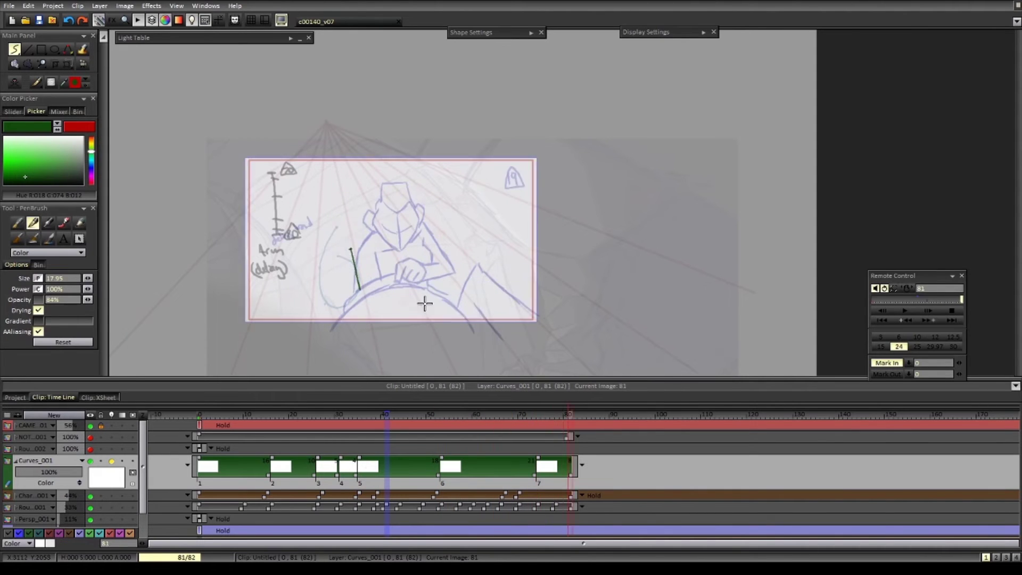
pyautogui.moveTo(350, 248); pyautogui.dragTo(369, 334)
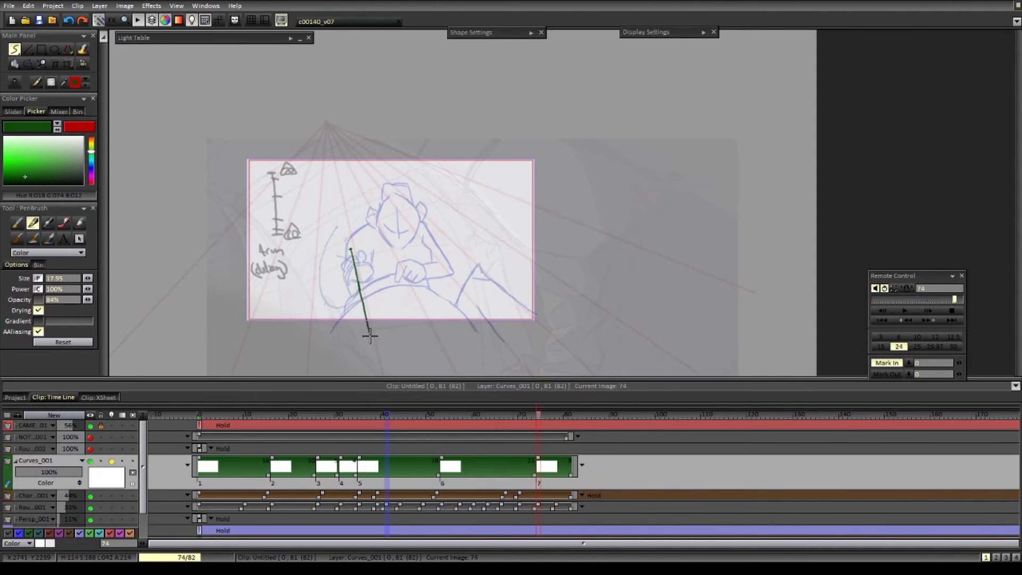
pyautogui.hotkey('ctrl', 'Left')
pyautogui.press('Return')
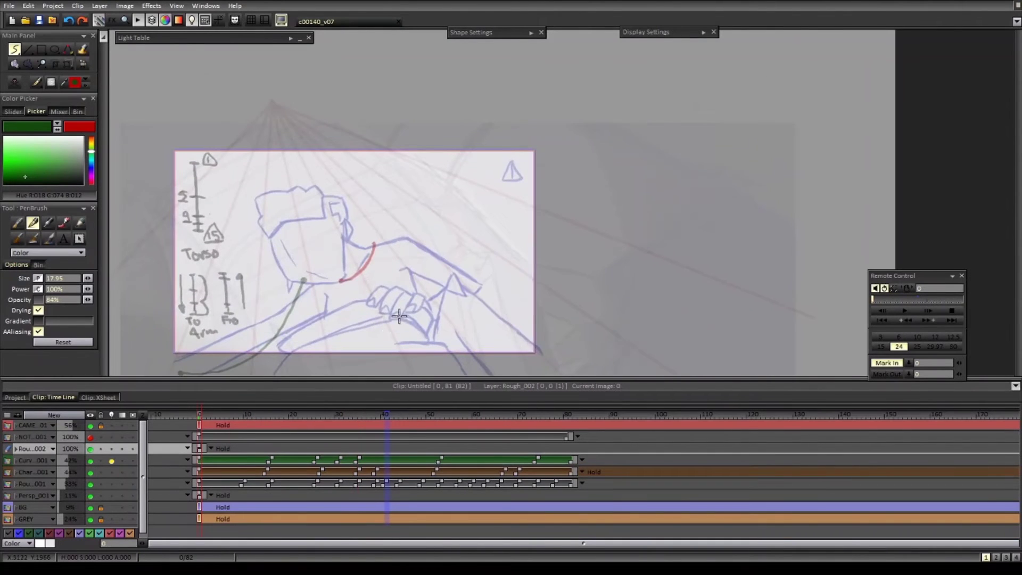
# - Assign the teal colour group to the Rough_002 and Rough_001 layers
pyautogui.click(90, 496)
pyautogui.click(7, 484)
pyautogui.click(31, 527)
pyautogui.click(7, 448)
pyautogui.click(32, 527)
# - Save the project as a new version named c00140_v08
pyautogui.click(9, 6)
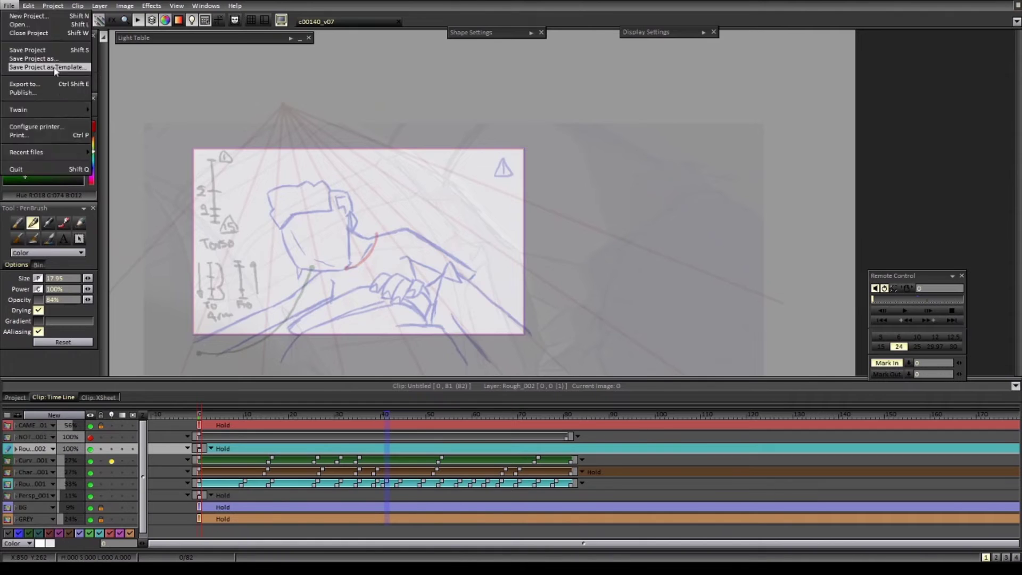
pyautogui.click(56, 67)
pyautogui.press('Return')
pyautogui.scroll(-1, 429, 303)
pyautogui.press('Return')
pyautogui.press('Return')
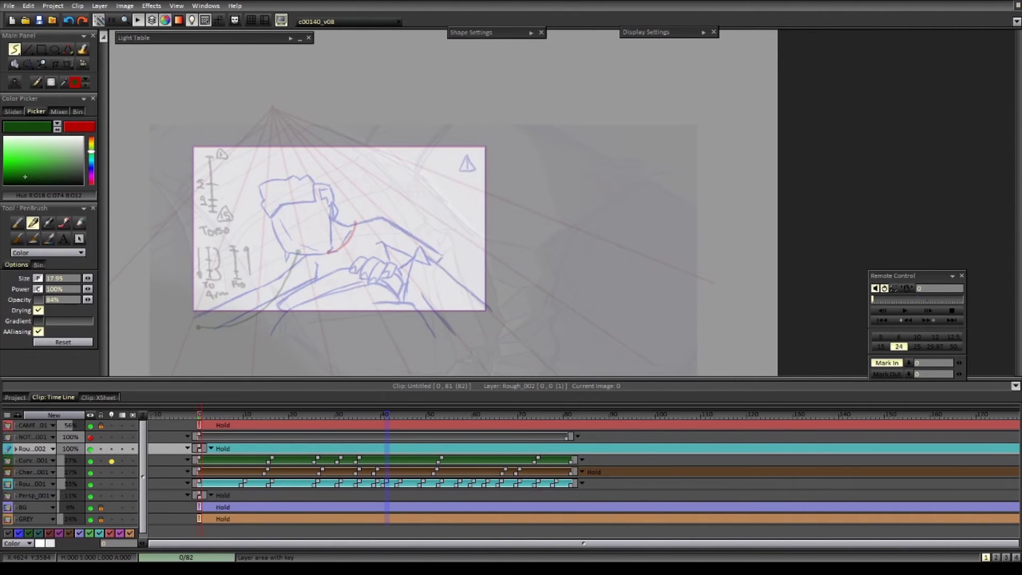
# - Set the pen brush to dark blue at size 18.42 and 72% opacity
pyautogui.moveTo(478, 265); pyautogui.dragTo(433, 320)
pyautogui.hotkey('ctrl', 'z')
pyautogui.click(91, 170)
pyautogui.click(15, 178)
pyautogui.moveTo(88, 299); pyautogui.dragTo(83, 300)
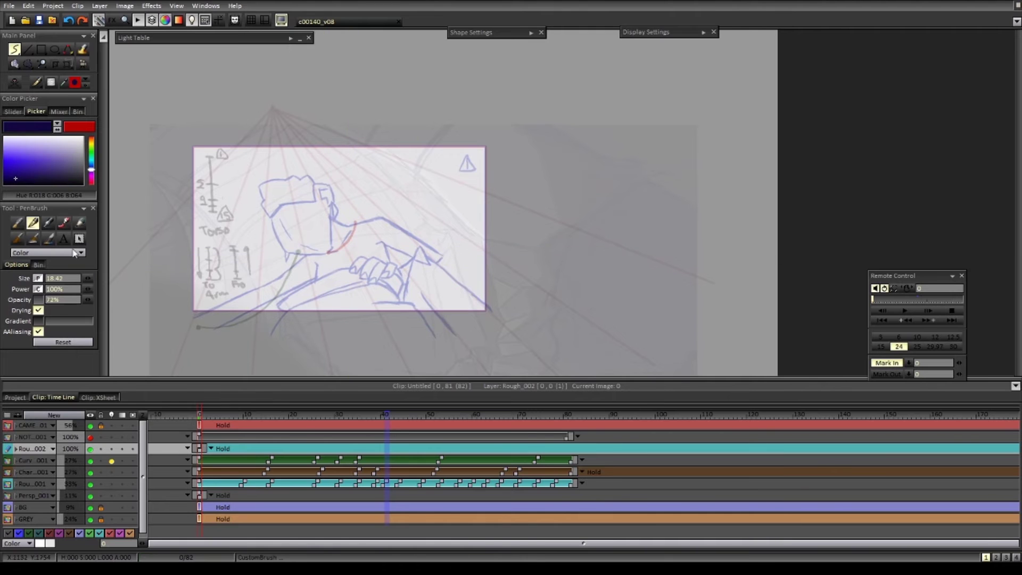
# - Give the canvas more height, expand the Rough_002 layer's thumbnails and return to frame 0
pyautogui.scroll(1, 424, 333)
pyautogui.moveTo(415, 378); pyautogui.dragTo(404, 422)
pyautogui.moveTo(389, 402); pyautogui.dragTo(394, 367)
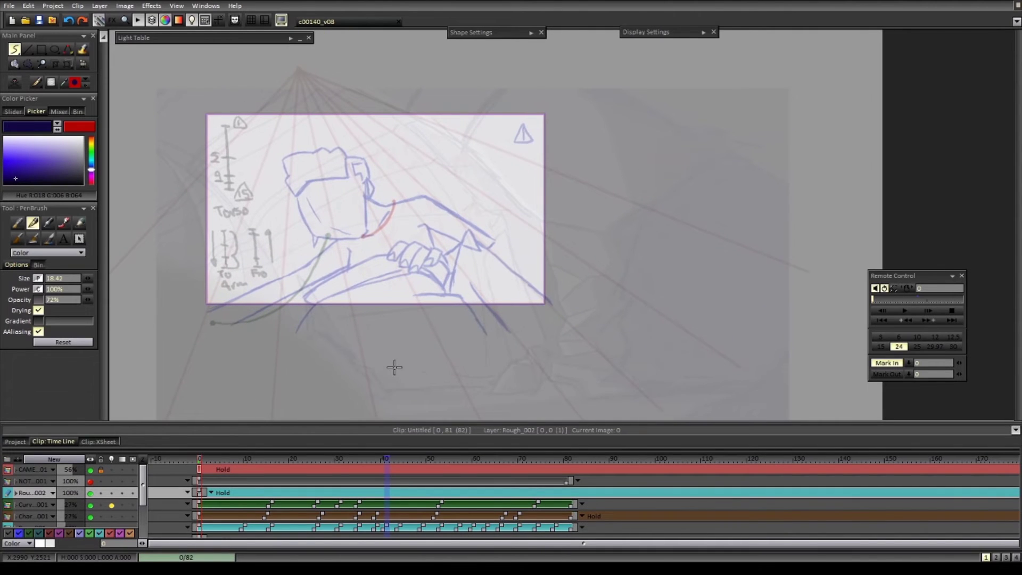
pyautogui.scroll(-1, 382, 265)
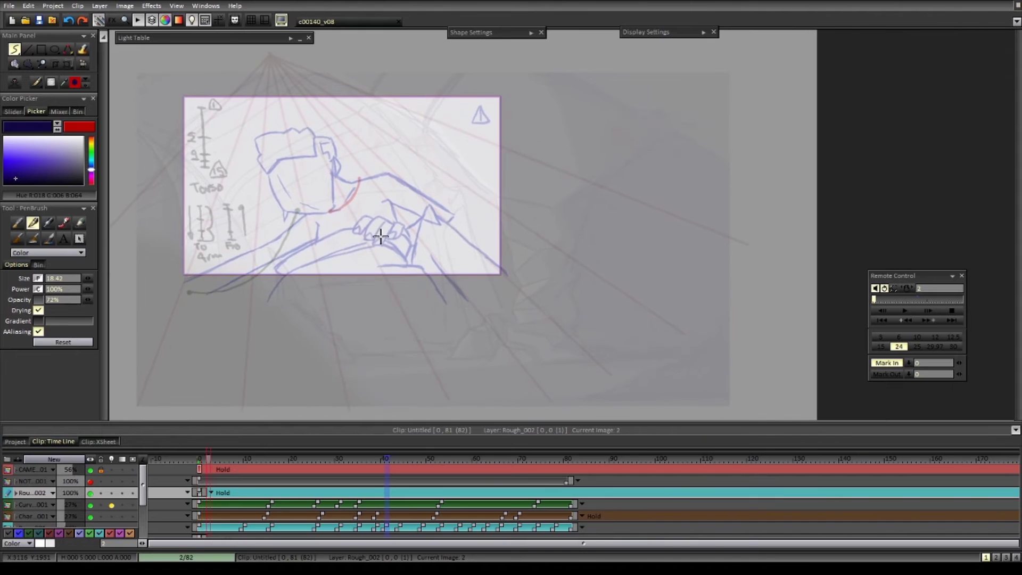
pyautogui.click(16, 493)
pyautogui.moveTo(202, 459)
pyautogui.mouseDown()
pyautogui.moveTo(425, 470)
pyautogui.moveTo(328, 485)
pyautogui.moveTo(195, 482)
pyautogui.mouseUp()
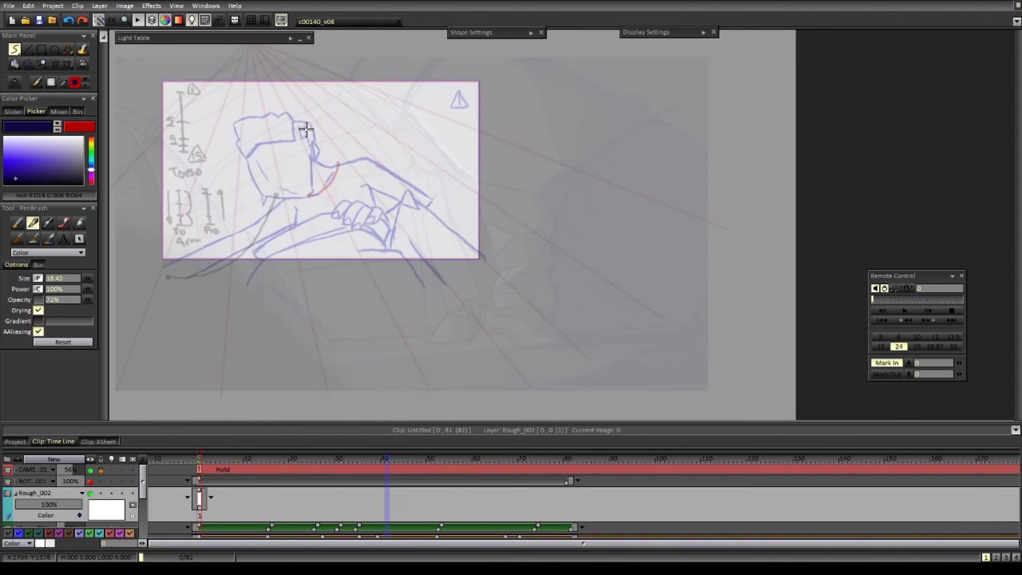
# - Test a dark stroke over the head, enlarge the timeline and lower the Rough_001 layer's opacity to 15%
pyautogui.moveTo(305, 130); pyautogui.dragTo(299, 119)
pyautogui.scroll(1, 287, 165)
pyautogui.moveTo(247, 138); pyautogui.dragTo(224, 155)
pyautogui.moveTo(124, 423); pyautogui.dragTo(124, 396)
pyautogui.scroll(-1, 72, 508)
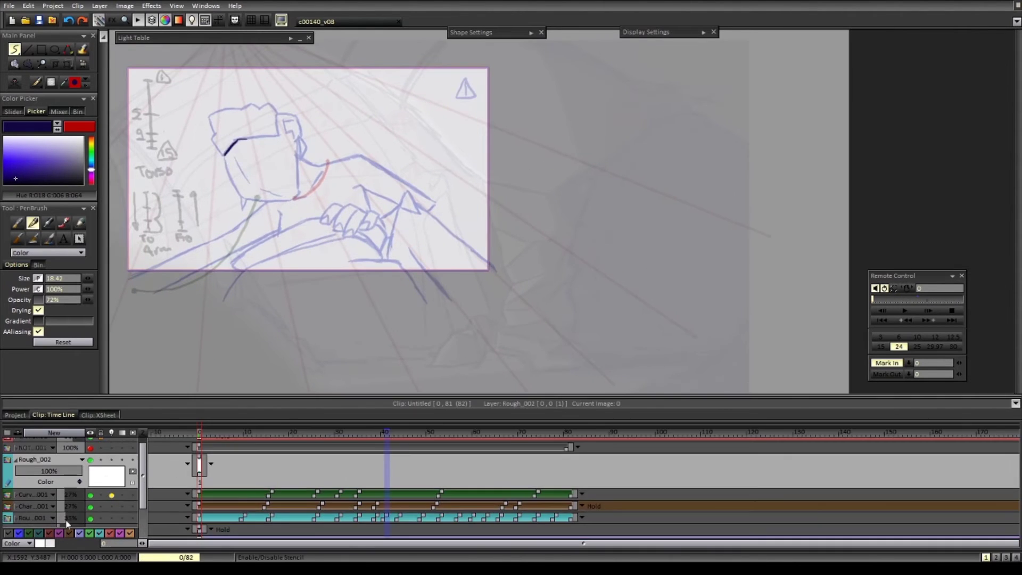
pyautogui.moveTo(68, 518); pyautogui.dragTo(61, 518)
# - Rough in the shoulder, arm and first face lines over the faint frame 0 pose on Rough_002
pyautogui.scroll(-1, 291, 385)
pyautogui.moveTo(245, 212); pyautogui.dragTo(293, 215)
pyautogui.moveTo(394, 192)
pyautogui.mouseDown()
pyautogui.moveTo(419, 346)
pyautogui.moveTo(426, 278)
pyautogui.mouseUp()
pyautogui.moveTo(260, 264); pyautogui.dragTo(241, 210)
pyautogui.moveTo(254, 233); pyautogui.dragTo(271, 219)
pyautogui.moveTo(274, 219); pyautogui.dragTo(285, 210)
pyautogui.moveTo(248, 223); pyautogui.dragTo(252, 232)
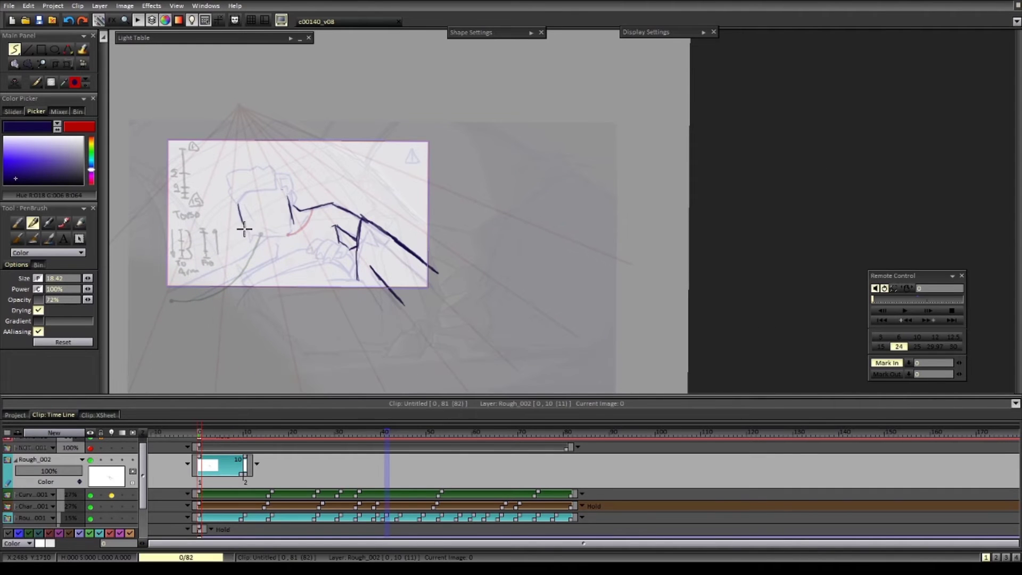
# - Draw the boxy head, ear, hair and forearm lines on frame 0, cleaning overlaps with the eraser
pyautogui.moveTo(285, 190); pyautogui.dragTo(293, 226)
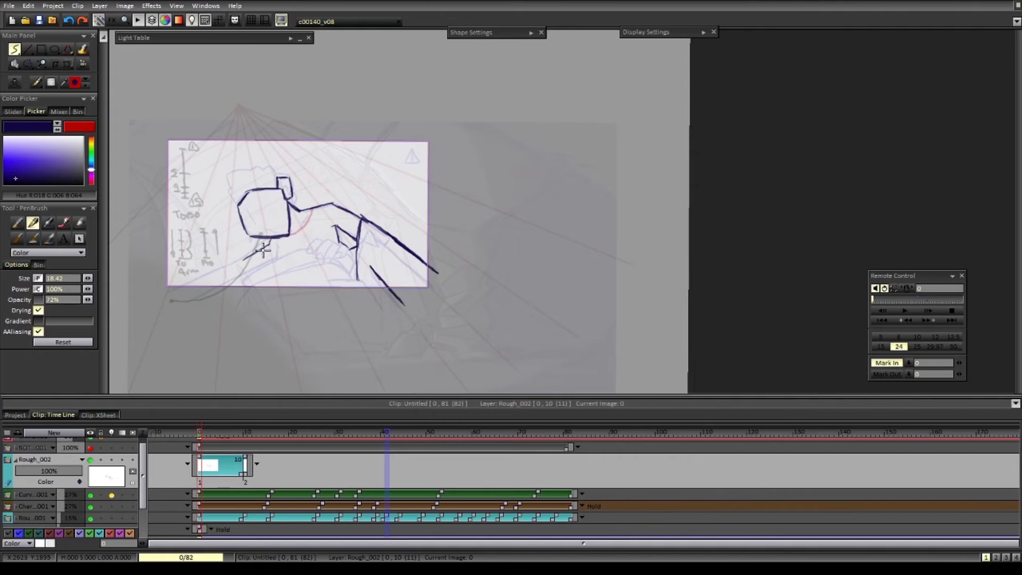
pyautogui.moveTo(263, 250); pyautogui.dragTo(309, 237)
pyautogui.moveTo(323, 246)
pyautogui.mouseDown()
pyautogui.moveTo(278, 271)
pyautogui.moveTo(317, 249)
pyautogui.moveTo(209, 279)
pyautogui.moveTo(323, 245)
pyautogui.mouseUp()
pyautogui.press('e')
pyautogui.press('b')
pyautogui.press('e')
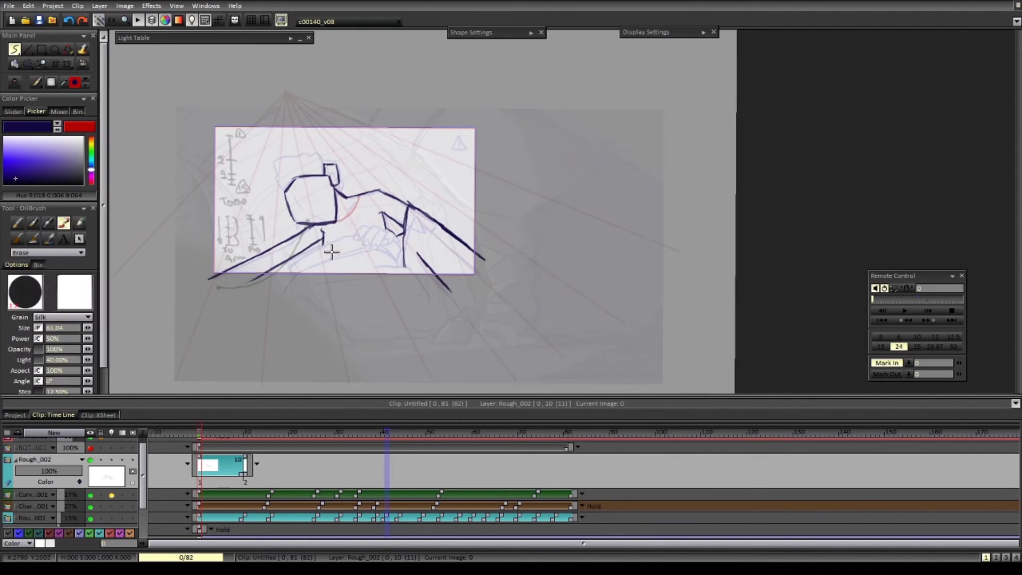
pyautogui.press('b')
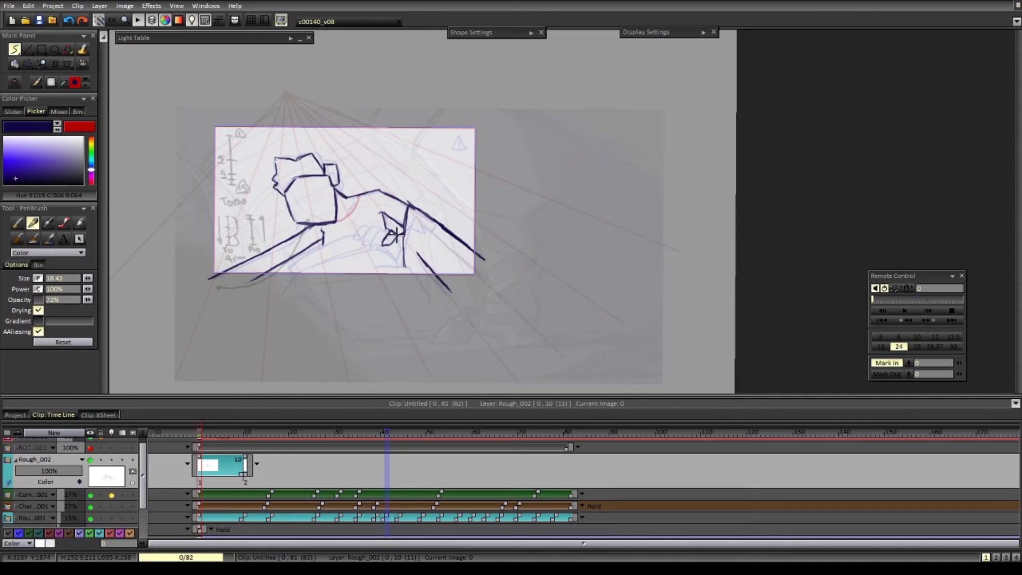
# - Add Rough_002 drawings at frames 10 and 16 and rough the head, ear and neck on frame 16
pyautogui.moveTo(199, 430); pyautogui.dragTo(246, 434)
pyautogui.press('Right')
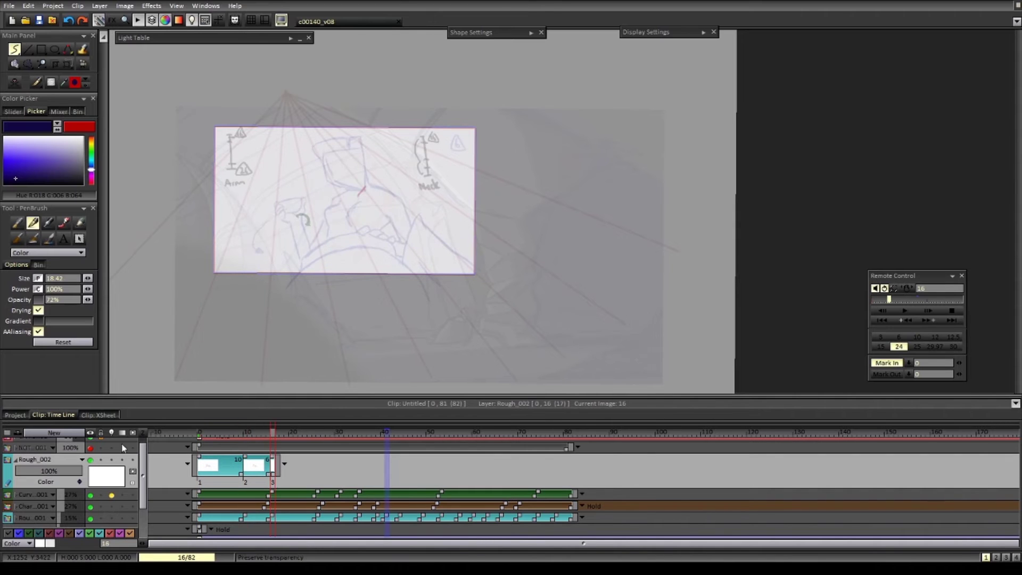
pyautogui.moveTo(324, 159)
pyautogui.mouseDown()
pyautogui.moveTo(339, 183)
pyautogui.moveTo(325, 228)
pyautogui.mouseUp()
pyautogui.press('e')
pyautogui.press('b')
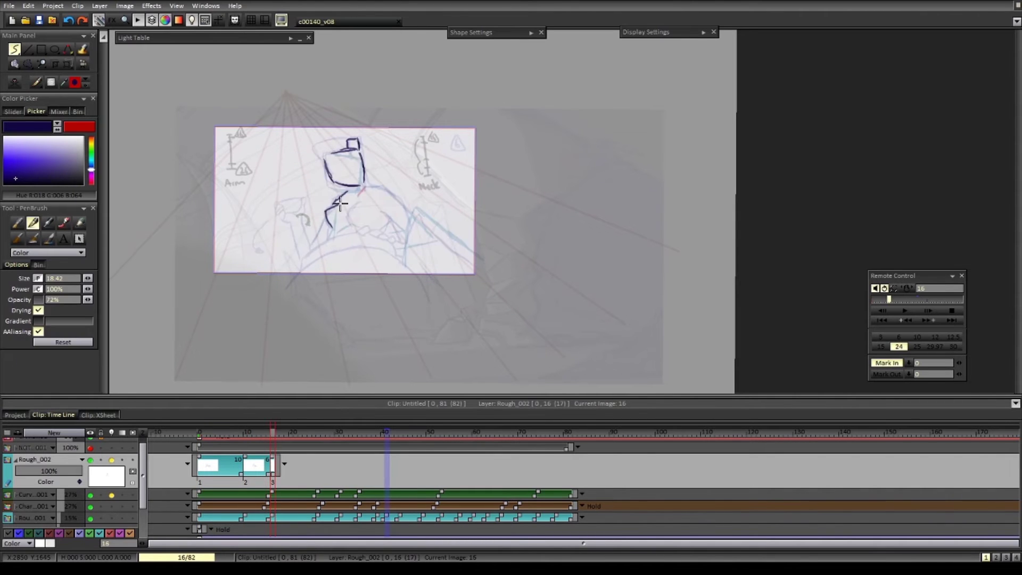
pyautogui.press('e')
pyautogui.press('b')
# - Draw the shoulder, sleeve and chest lines on frame 16, flipping against the previous drawing to compare
pyautogui.moveTo(365, 186); pyautogui.dragTo(396, 197)
pyautogui.press('Left')
pyautogui.press('Right')
pyautogui.moveTo(420, 256); pyautogui.dragTo(447, 287)
pyautogui.press('Left')
pyautogui.press('Right')
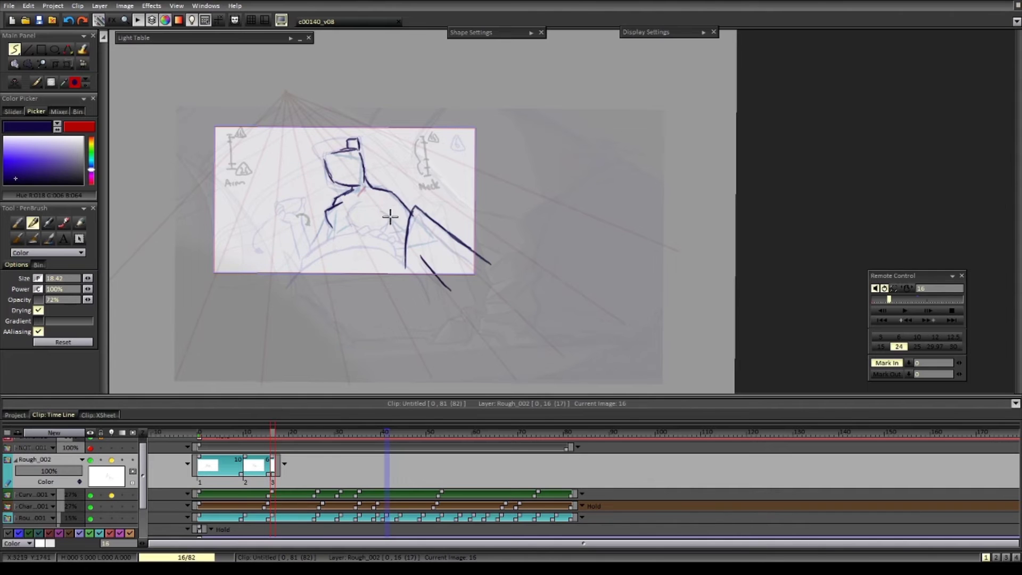
pyautogui.press('e')
pyautogui.press('b')
pyautogui.moveTo(391, 216); pyautogui.dragTo(409, 233)
pyautogui.press('Left')
pyautogui.press('Right')
# - Add a drawing at frame 26 and outline the lowered head with its hair and ear
pyautogui.press('Right')
pyautogui.press('Right')
pyautogui.press('Right')
pyautogui.press('Right')
pyautogui.press('Right')
pyautogui.press('Right')
pyautogui.press('Right')
pyautogui.press('Right')
pyautogui.press('Right')
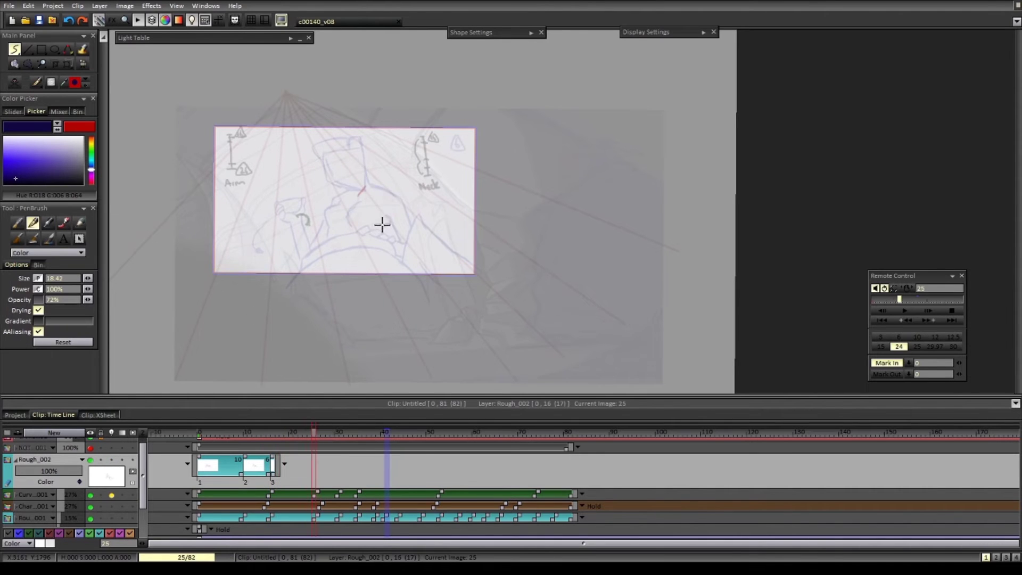
pyautogui.press('Right')
pyautogui.moveTo(327, 205)
pyautogui.mouseDown()
pyautogui.moveTo(313, 233)
pyautogui.moveTo(341, 191)
pyautogui.mouseUp()
pyautogui.moveTo(281, 182); pyautogui.dragTo(279, 165)
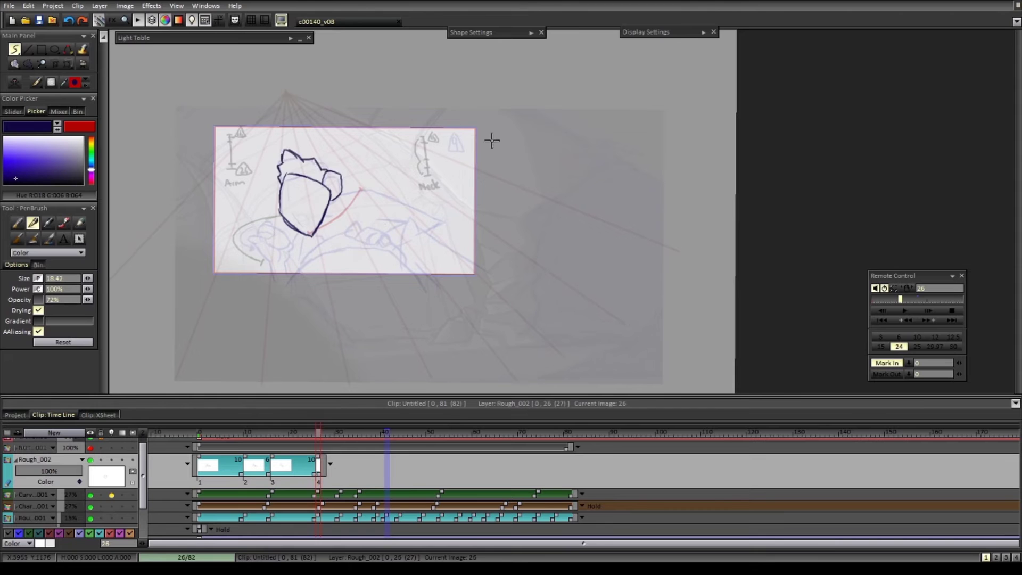
# - Draw the shoulder and sleeve on frame 26, comparing them with the previous drawing through the light table
pyautogui.moveTo(421, 211); pyautogui.dragTo(436, 216)
pyautogui.press('Left')
pyautogui.press('Right')
pyautogui.press('l')
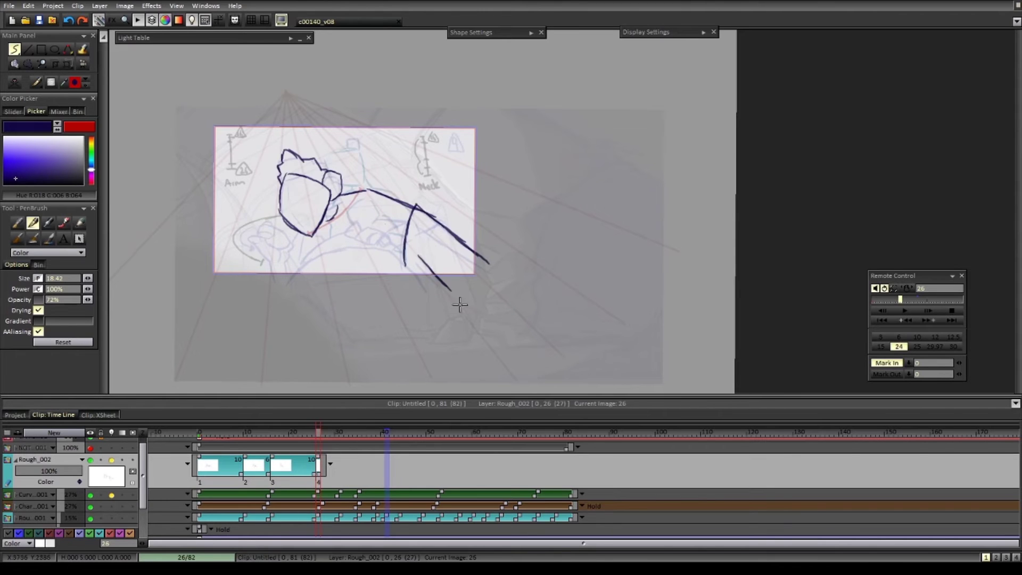
pyautogui.press('l')
pyautogui.press('Left')
# - Add a drawing at frame 35 and draw the chin of the front-facing head along its motion arc
pyautogui.press('Right')
pyautogui.press('Right')
pyautogui.press('Right')
pyautogui.press('Right')
pyautogui.press('Right')
pyautogui.press('Right')
pyautogui.press('Right')
pyautogui.press('Right')
pyautogui.press('Right')
pyautogui.press('Right')
pyautogui.moveTo(303, 226); pyautogui.dragTo(339, 224)
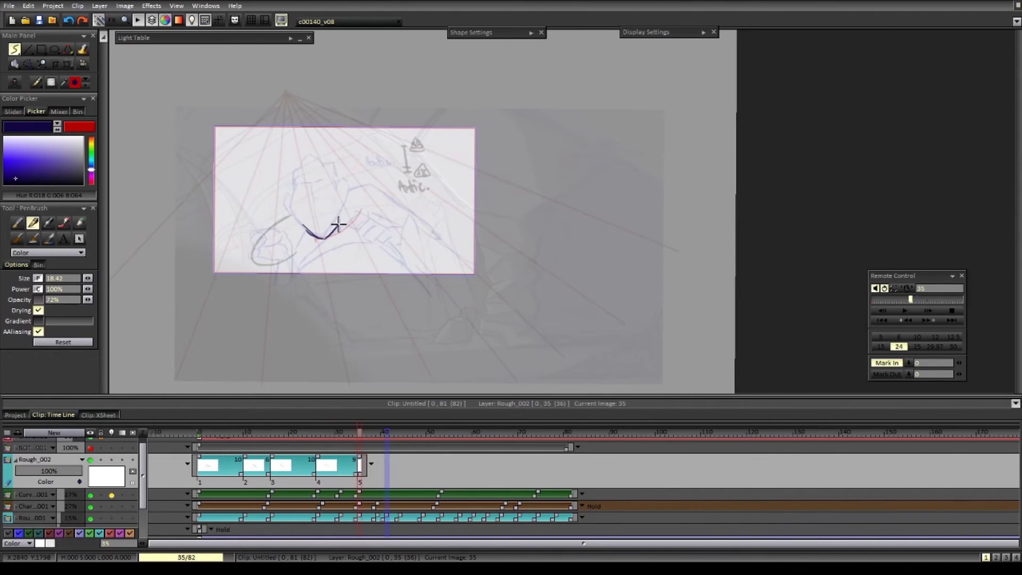
# - Add drawings at frames 39 and 41 and rough the turned head, checking it against the preceding frames
pyautogui.press('Right')
pyautogui.press('Right')
pyautogui.press('Right')
pyautogui.press('Right')
pyautogui.press('Right')
pyautogui.moveTo(356, 222); pyautogui.dragTo(334, 188)
pyautogui.press('Left')
pyautogui.press('Left')
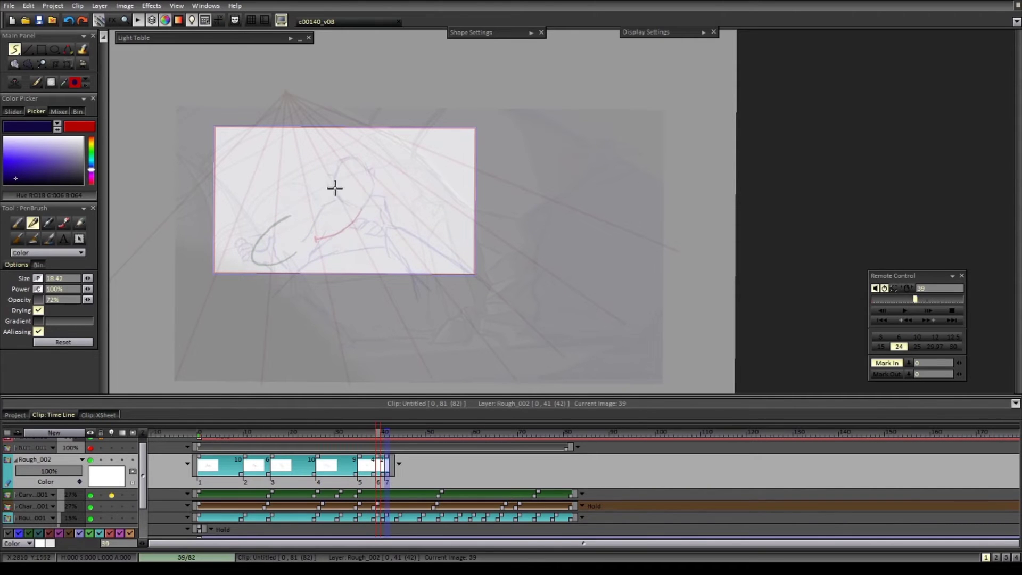
pyautogui.press('Right')
pyautogui.press('Right')
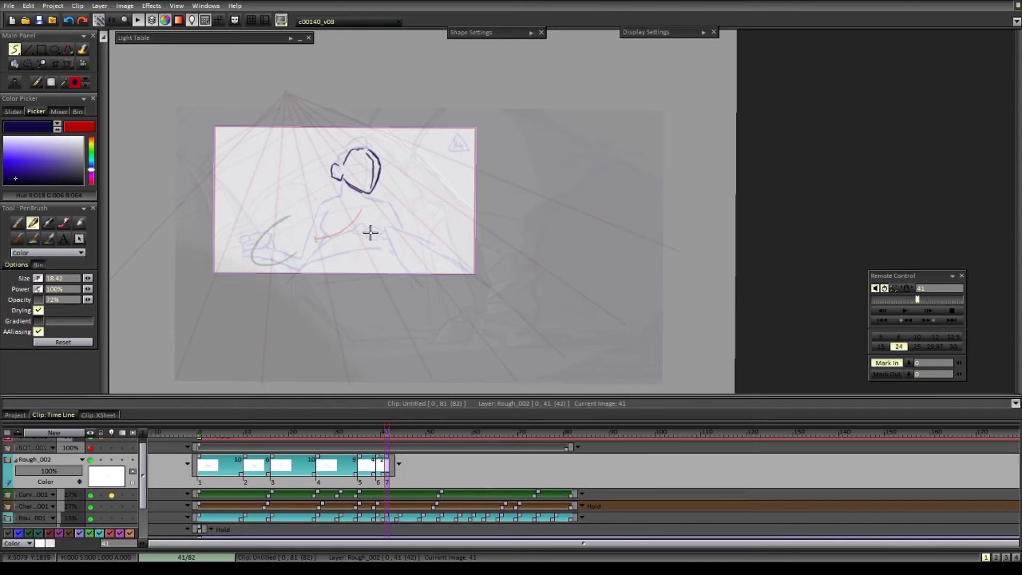
# - Step back through the anticipation to frame 36 and play the head roughs
pyautogui.press('Left')
pyautogui.press('Left')
pyautogui.press('Left')
pyautogui.press('Left')
pyautogui.press('Left')
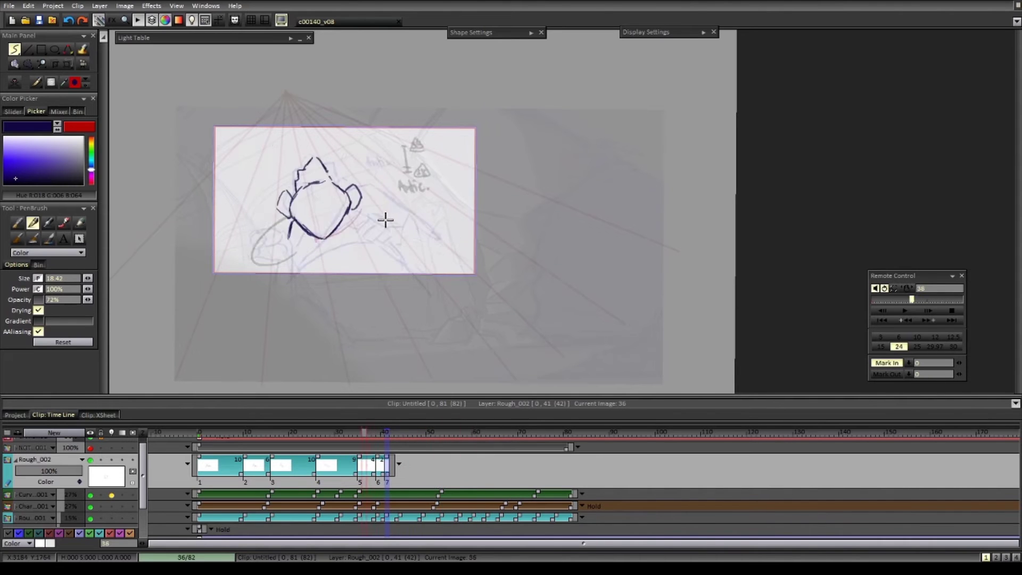
pyautogui.press('Return')
pyautogui.press('Return')
# - Add drawings from frame 53 through frame 63 and rough the hand swinging along its green path
pyautogui.press('Right')
pyautogui.press('Right')
pyautogui.press('Right')
pyautogui.press('Right')
pyautogui.press('Right')
pyautogui.press('Right')
pyautogui.press('Right')
pyautogui.press('Right')
pyautogui.press('Right')
pyautogui.press('Right')
pyautogui.press('Right')
pyautogui.press('Right')
pyautogui.moveTo(293, 221); pyautogui.dragTo(293, 251)
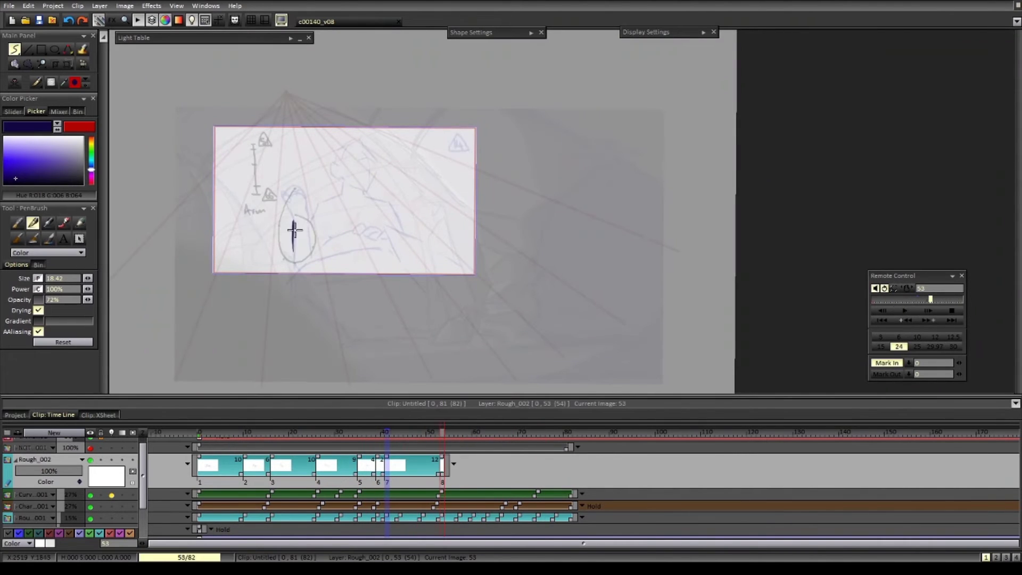
pyautogui.moveTo(309, 204)
pyautogui.mouseDown()
pyautogui.moveTo(310, 253)
pyautogui.moveTo(298, 204)
pyautogui.mouseUp()
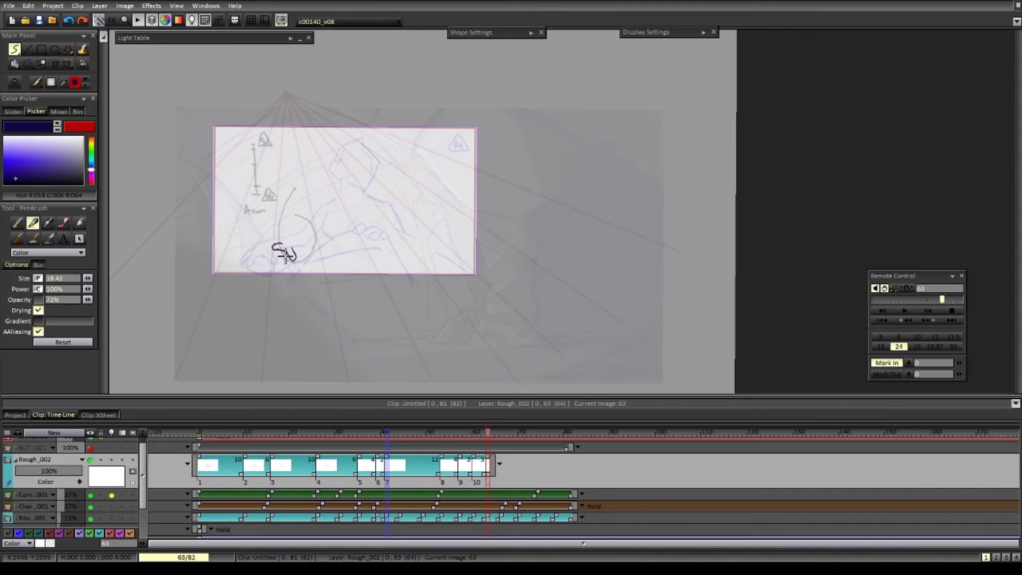
# - Rough the hand on a new drawing at frame 66, continue to frame 70 and play the sequence
pyautogui.press('Right')
pyautogui.press('Right')
pyautogui.press('Right')
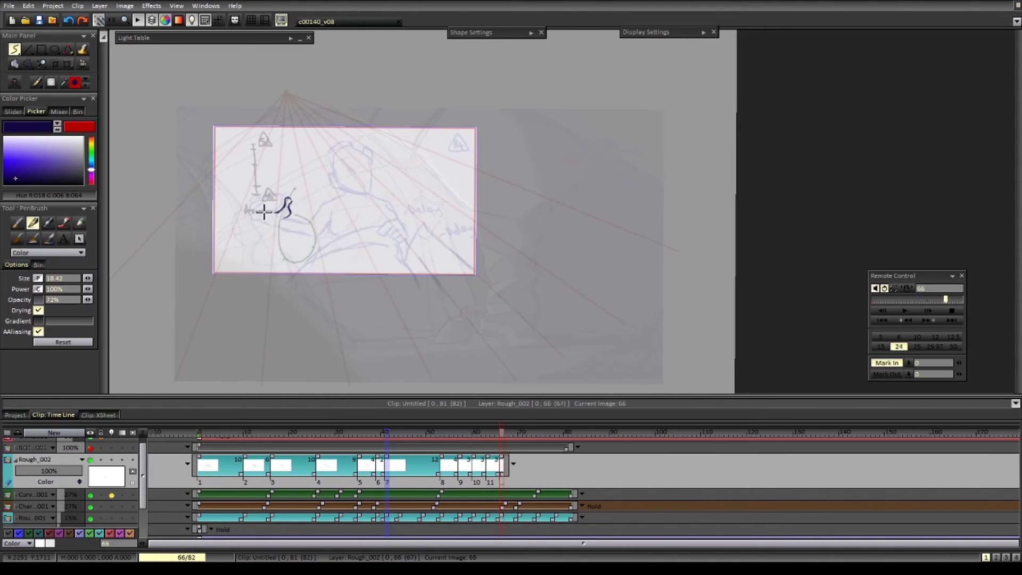
pyautogui.press('Right')
pyautogui.press('Right')
pyautogui.press('Right')
pyautogui.press('Right')
pyautogui.press('Left')
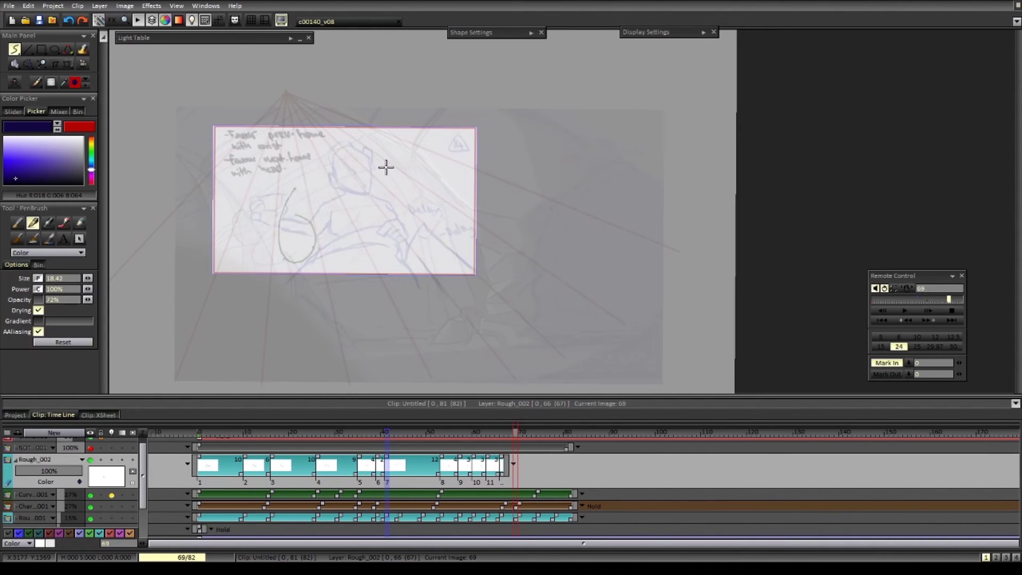
pyautogui.press('Return')
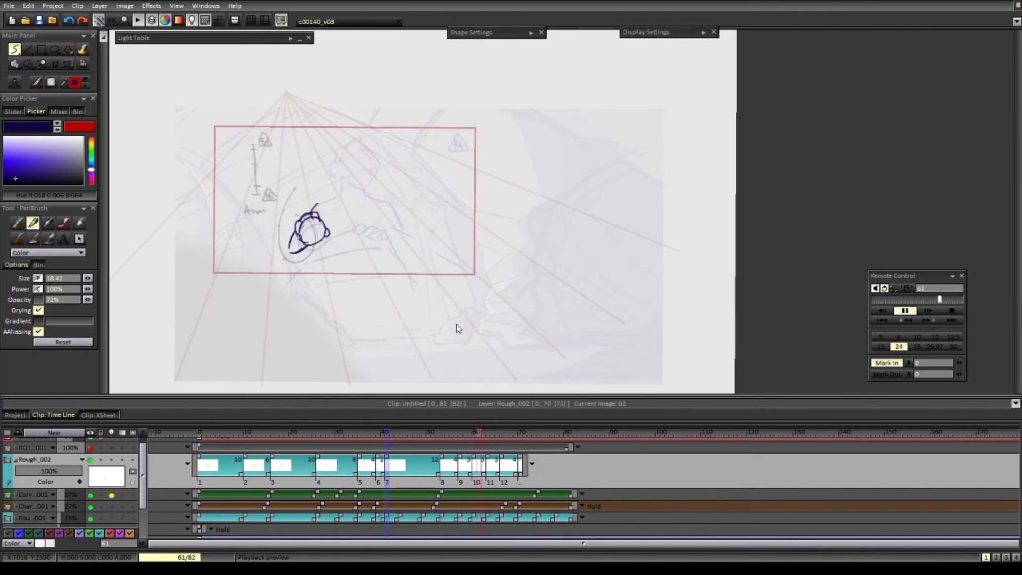
# - Draw the wrist and forearm lines beside the hand on frame 70
pyautogui.scroll(1, 307, 204)
pyautogui.moveTo(340, 217); pyautogui.dragTo(346, 237)
pyautogui.moveTo(322, 238); pyautogui.dragTo(349, 261)
pyautogui.moveTo(359, 247); pyautogui.dragTo(355, 262)
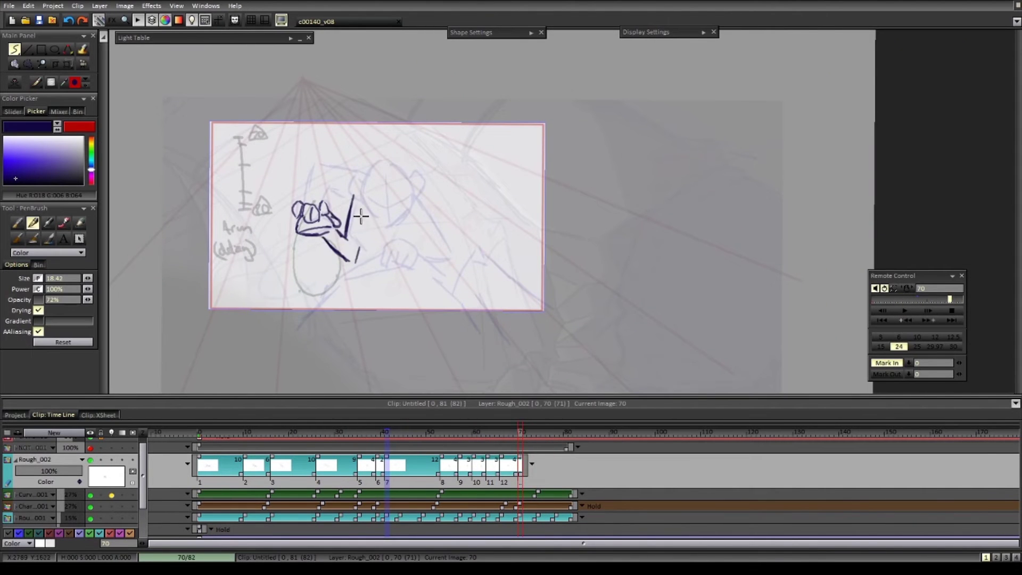
# - Add a drawing at frame 74 and rough the dropping hand and arm, comparing with the previous drawing
pyautogui.press('Right')
pyautogui.press('Right')
pyautogui.moveTo(350, 195); pyautogui.dragTo(339, 219)
pyautogui.moveTo(323, 265); pyautogui.dragTo(345, 250)
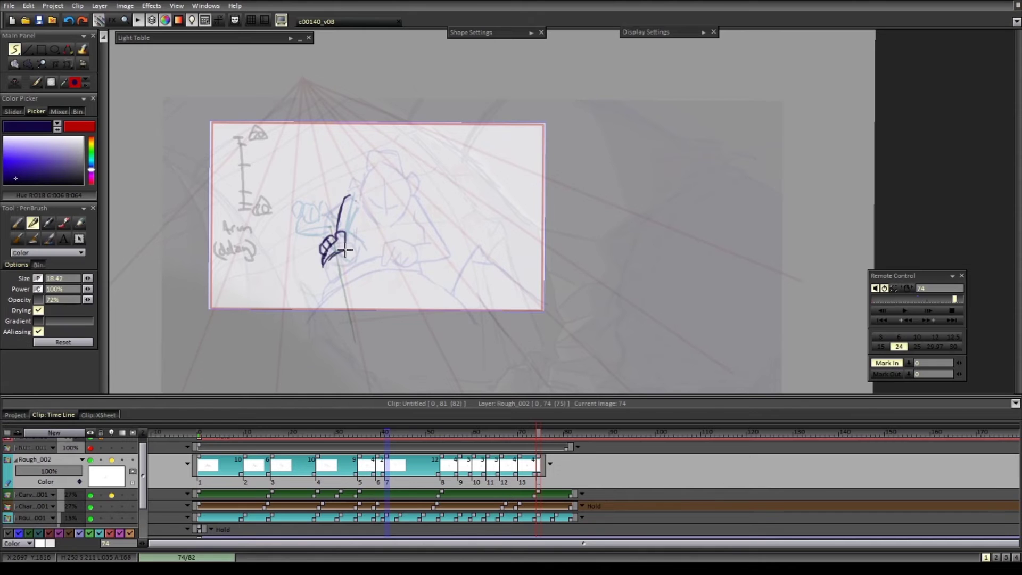
pyautogui.press('Left')
pyautogui.press('Right')
# - Add a drawing at frame 78 and step back to compare it with frame 74
pyautogui.press('Right')
pyautogui.press('Right')
pyautogui.press('Right')
pyautogui.press('Right')
pyautogui.click(452, 239)
pyautogui.press('Left')
pyautogui.press('Left')
pyautogui.press('Left')
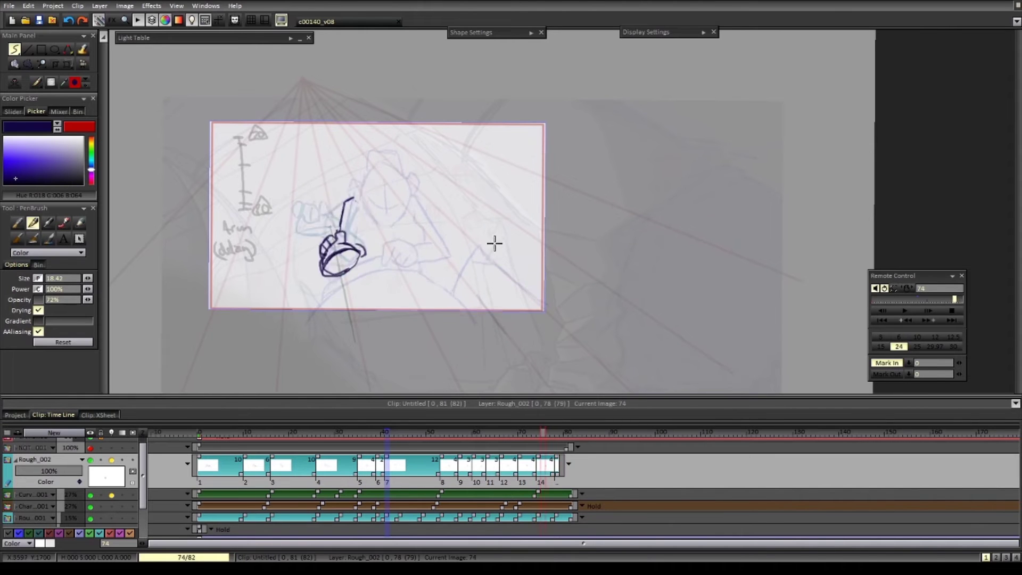
# - Extend the Rough_002 layer through frame 81, undo the stray mark and play the rough pass
pyautogui.press('Right')
pyautogui.press('Right')
pyautogui.press('Right')
pyautogui.press('Right')
pyautogui.press('Right')
pyautogui.press('Right')
pyautogui.press('Right')
pyautogui.click(482, 236)
pyautogui.hotkey('ctrl', 'z')
pyautogui.press('l')
pyautogui.press('Return')
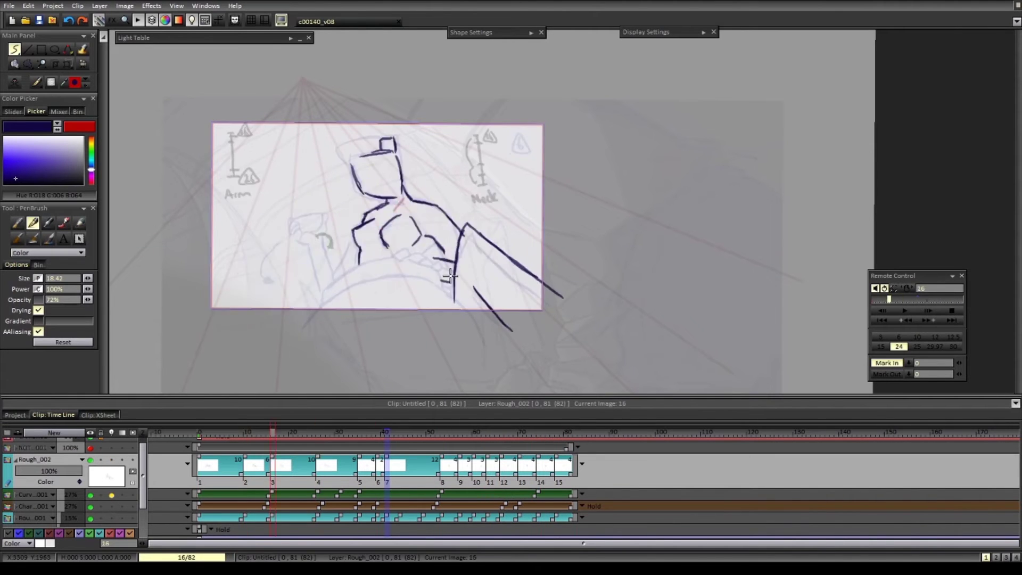
# - Step back to frame 10 and rough the spiky hair above the head on the Rough_002 layer
pyautogui.press('Left')
pyautogui.press('Left')
pyautogui.press('Left')
pyautogui.press('Left')
pyautogui.press('Left')
pyautogui.press('Left')
pyautogui.press('Left')
pyautogui.press('Left')
pyautogui.press('Left')
pyautogui.moveTo(347, 155); pyautogui.dragTo(348, 139)
pyautogui.press('e')
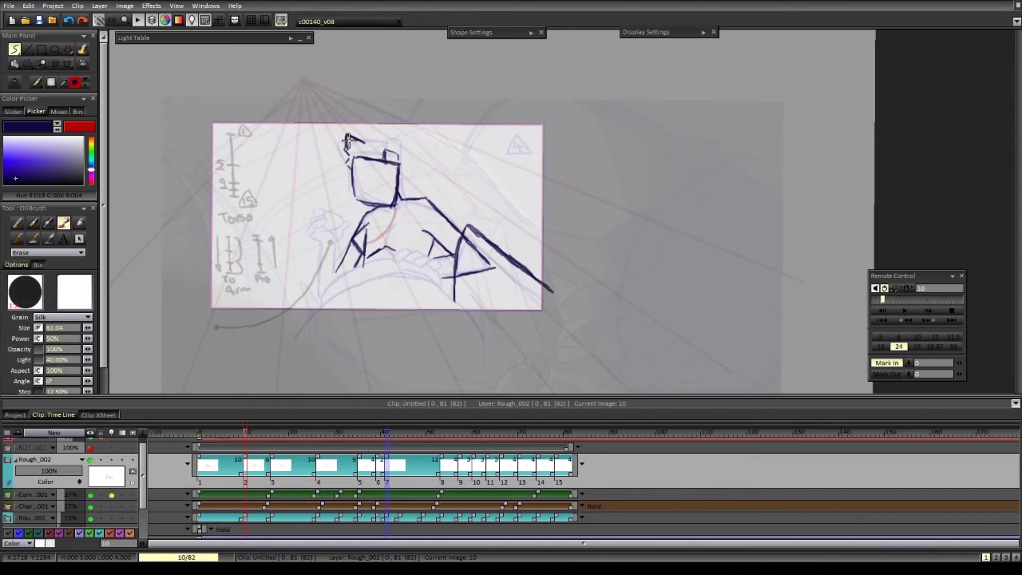
pyautogui.press('b')
pyautogui.press('Right')
pyautogui.press('Left')
pyautogui.press('e')
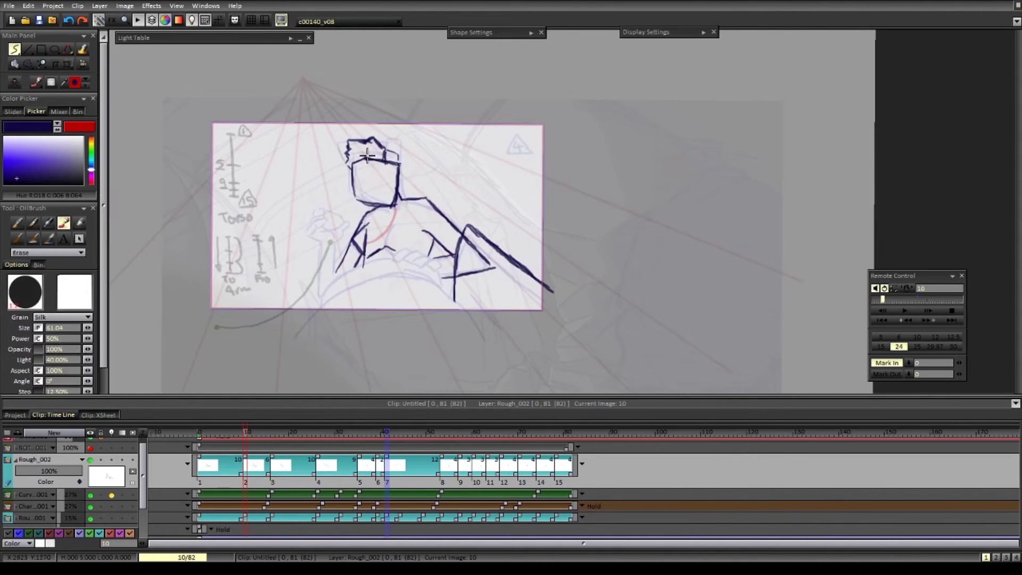
# - Clean up the hair lines on frame 10, comparing them with the two drawings that follow
pyautogui.press('b')
pyautogui.press('Right')
pyautogui.press('Right')
pyautogui.press('e')
pyautogui.press('b')
pyautogui.press('Left')
pyautogui.press('Left')
# - Rough the raised forearm and the fist above it on frame 10
pyautogui.scroll(1, 394, 259)
pyautogui.moveTo(365, 228); pyautogui.dragTo(365, 271)
pyautogui.moveTo(351, 221); pyautogui.dragTo(366, 226)
pyautogui.moveTo(350, 233); pyautogui.dragTo(348, 294)
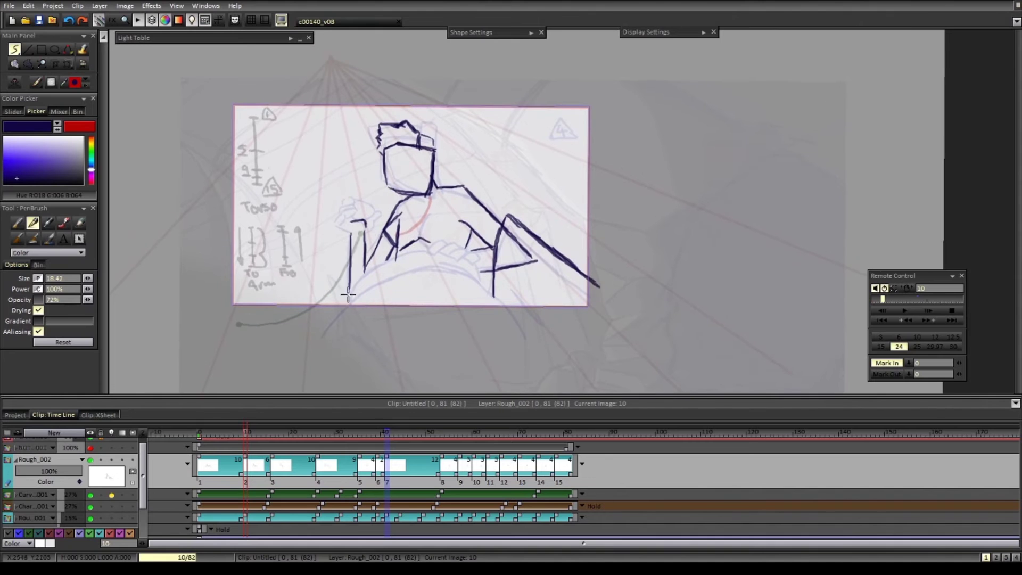
pyautogui.press('e')
pyautogui.moveTo(340, 210)
pyautogui.mouseDown()
pyautogui.moveTo(350, 232)
pyautogui.moveTo(356, 208)
pyautogui.moveTo(354, 218)
pyautogui.mouseUp()
pyautogui.press('b')
pyautogui.press('e')
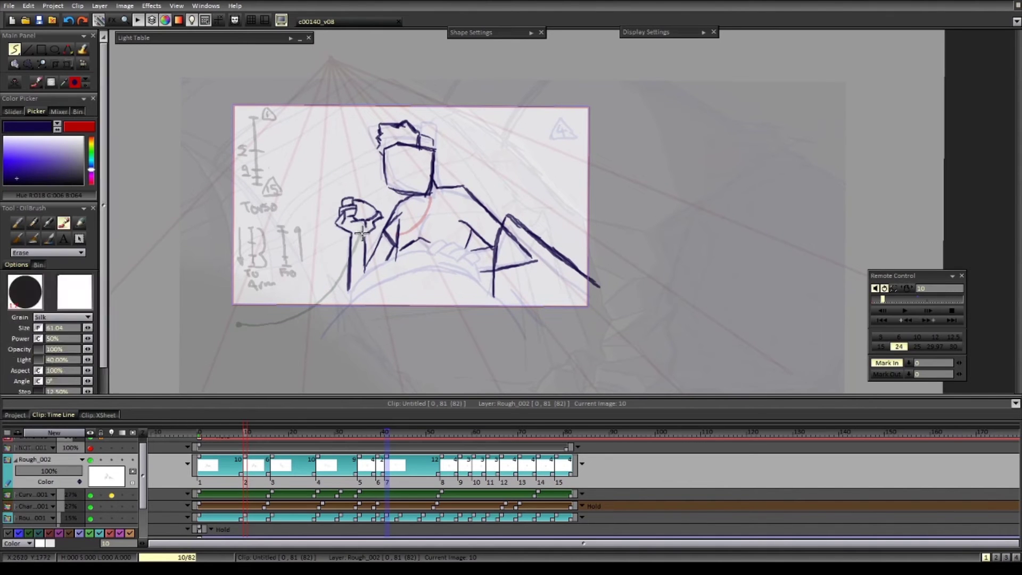
# - Rough the curved foreground form, the resting hand's knuckles and the near sleeve and cuff on frame 10
pyautogui.press('b')
pyautogui.moveTo(424, 250)
pyautogui.mouseDown()
pyautogui.moveTo(471, 253)
pyautogui.moveTo(447, 256)
pyautogui.moveTo(464, 257)
pyautogui.moveTo(481, 279)
pyautogui.moveTo(322, 339)
pyautogui.moveTo(456, 275)
pyautogui.moveTo(439, 276)
pyautogui.moveTo(523, 335)
pyautogui.mouseUp()
pyautogui.press('e')
pyautogui.moveTo(520, 266); pyautogui.dragTo(512, 239)
pyautogui.press('b')
pyautogui.moveTo(500, 233); pyautogui.dragTo(524, 239)
pyautogui.press('Left')
pyautogui.press('Right')
pyautogui.moveTo(510, 276); pyautogui.dragTo(551, 326)
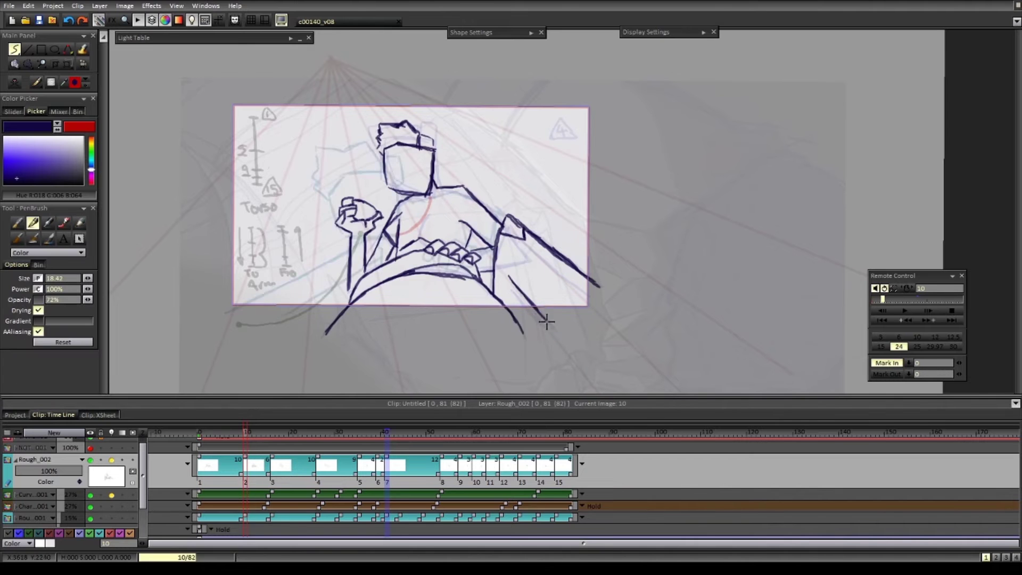
# - Turn off the light table and rough the hair, sleeve cuff and raised forearm on frame 16
pyautogui.press('l')
pyautogui.press('Right')
pyautogui.press('Right')
pyautogui.press('Left')
pyautogui.press('Left')
pyautogui.press('Right')
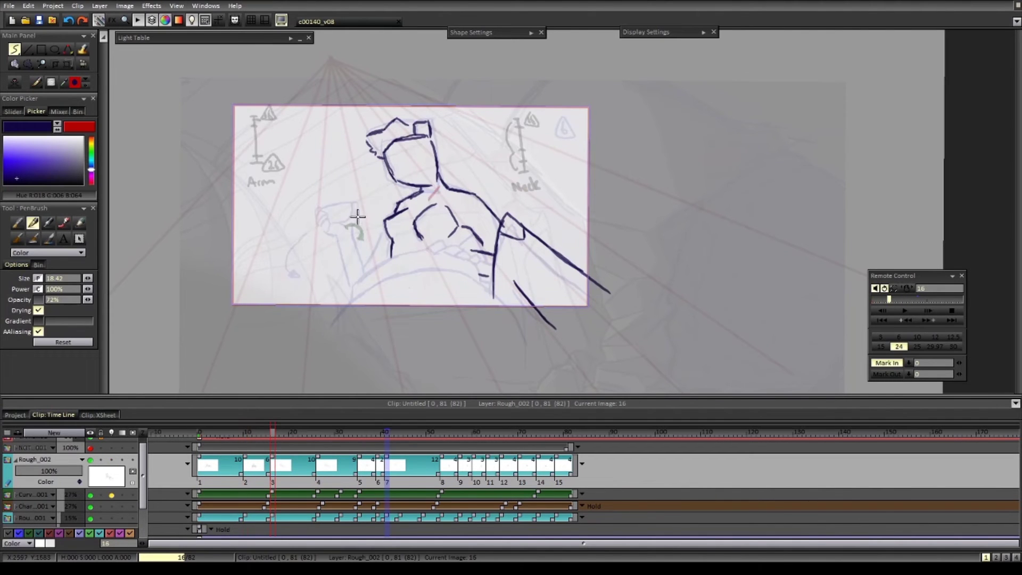
pyautogui.moveTo(365, 268); pyautogui.dragTo(385, 230)
pyautogui.moveTo(344, 260); pyautogui.dragTo(350, 283)
pyautogui.press('Left')
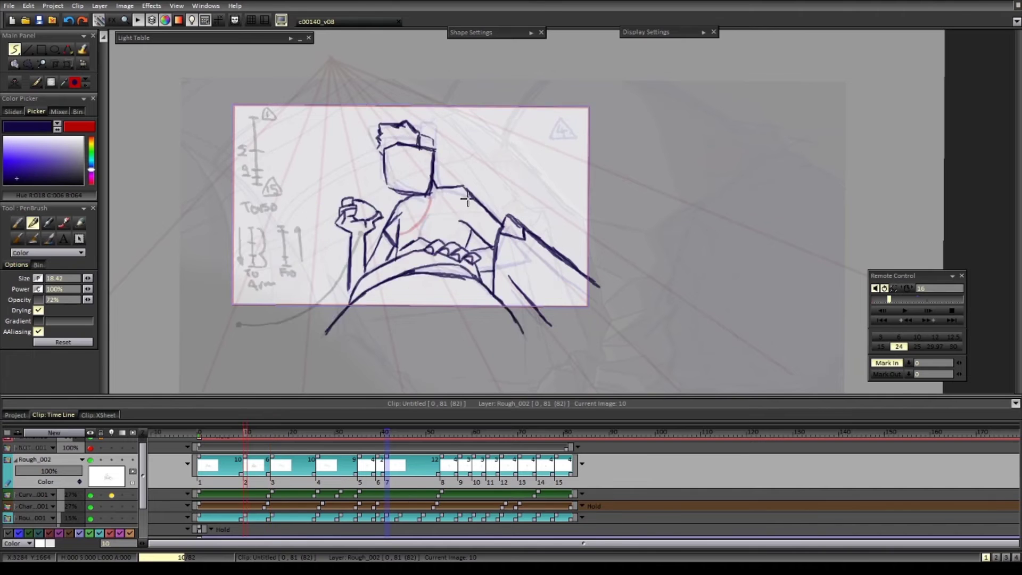
# - Erase and redraw the front of the hair on frame 16, flipping between the neighbouring drawings
pyautogui.press('Right')
pyautogui.press('e')
pyautogui.moveTo(408, 125); pyautogui.dragTo(368, 136)
pyautogui.press('b')
pyautogui.moveTo(372, 151); pyautogui.dragTo(378, 129)
pyautogui.press('Right')
pyautogui.press('Left')
pyautogui.press('Left')
pyautogui.press('Right')
# - Rough the raised hand and its wrist lines below the face on frame 26
pyautogui.press('Right')
pyautogui.scroll(1, 325, 327)
pyautogui.moveTo(310, 221); pyautogui.dragTo(323, 261)
pyautogui.moveTo(343, 249); pyautogui.dragTo(331, 283)
pyautogui.moveTo(276, 241); pyautogui.dragTo(290, 239)
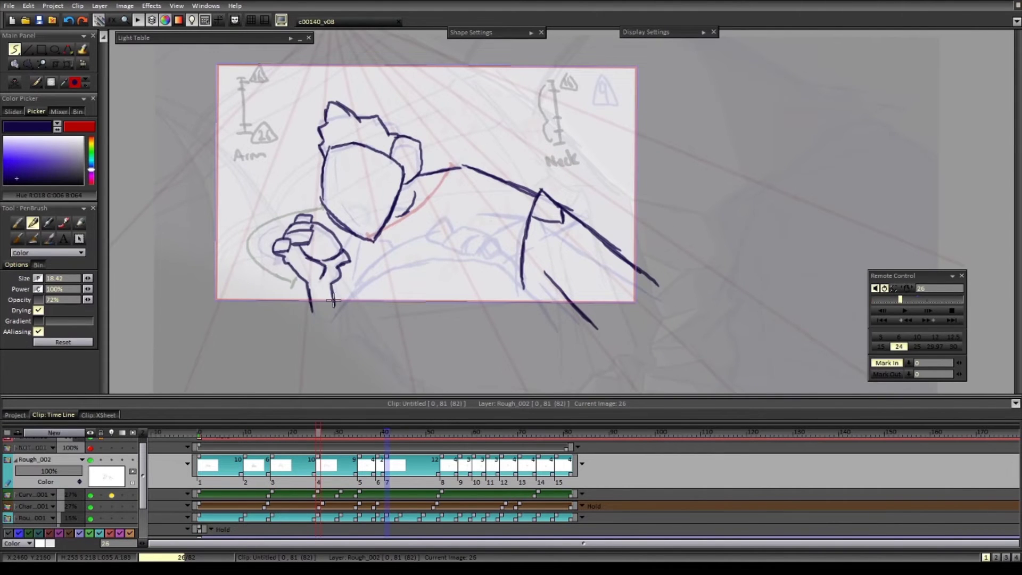
# - Step back to the first drawing and add the remaining head details on frame 0
pyautogui.press('Left')
pyautogui.scroll(-1, 427, 353)
pyautogui.press('Left')
pyautogui.press('Left')
pyautogui.scroll(2, 376, 167)
pyautogui.moveTo(376, 167); pyautogui.dragTo(381, 178)
pyautogui.press('Left')
# - Go to frame 0, expand the Light Table settings and toggle the light table for the Rough_002 layer
pyautogui.click(200, 434)
pyautogui.press('l')
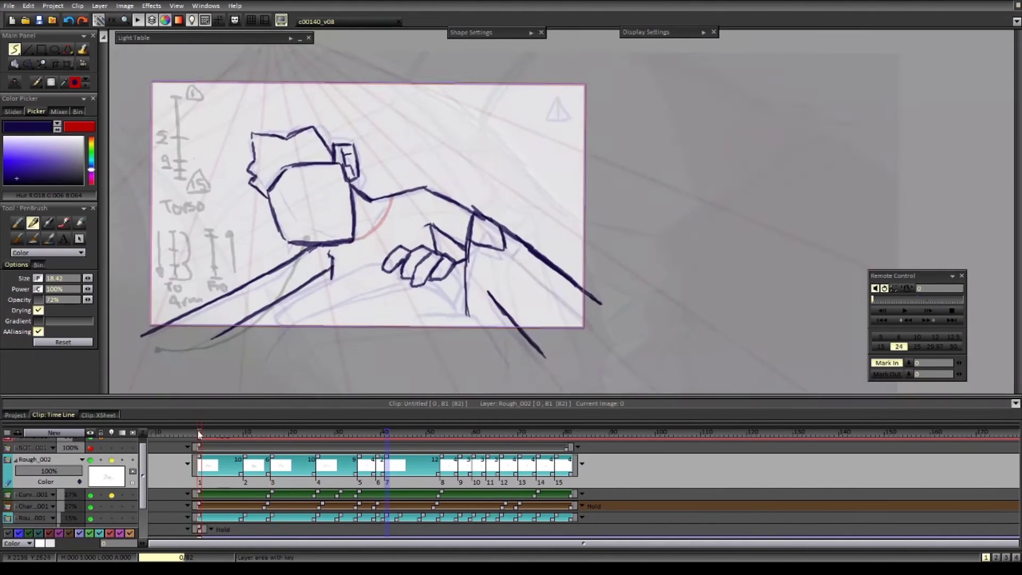
pyautogui.click(291, 38)
pyautogui.press('l')
pyautogui.press('l')
pyautogui.press('l')
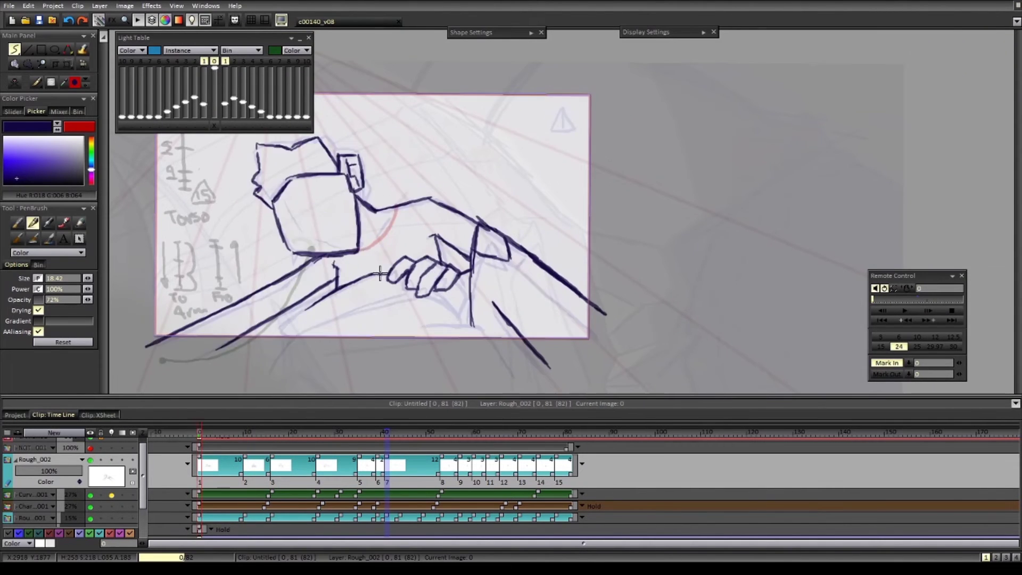
# - Rough the curved foreground form beneath the resting hand on frame 0, checking it against the next drawing
pyautogui.moveTo(380, 273); pyautogui.dragTo(391, 274)
pyautogui.press('Right')
pyautogui.moveTo(307, 307)
pyautogui.mouseDown()
pyautogui.moveTo(284, 331)
pyautogui.moveTo(294, 338)
pyautogui.mouseUp()
pyautogui.press('Left')
pyautogui.moveTo(272, 370); pyautogui.dragTo(399, 292)
pyautogui.moveTo(324, 324); pyautogui.dragTo(389, 305)
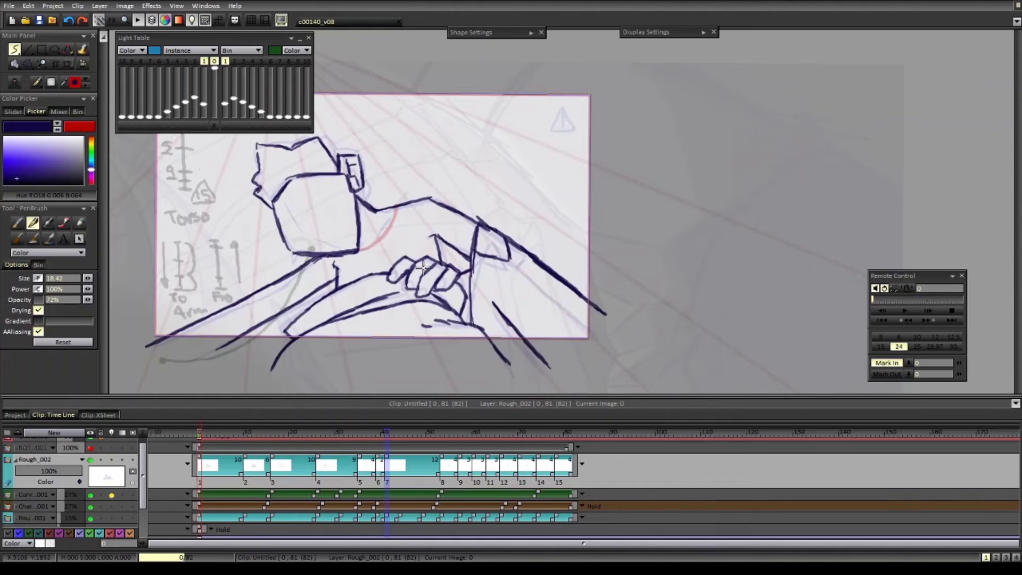
# - Rough the resting hand and sleeve lines on frame 26, comparing with frame 16
pyautogui.press('Right')
pyautogui.press('Right')
pyautogui.scroll(-1, 425, 311)
pyautogui.press('Right')
pyautogui.press('e')
pyautogui.press('b')
pyautogui.press('Left')
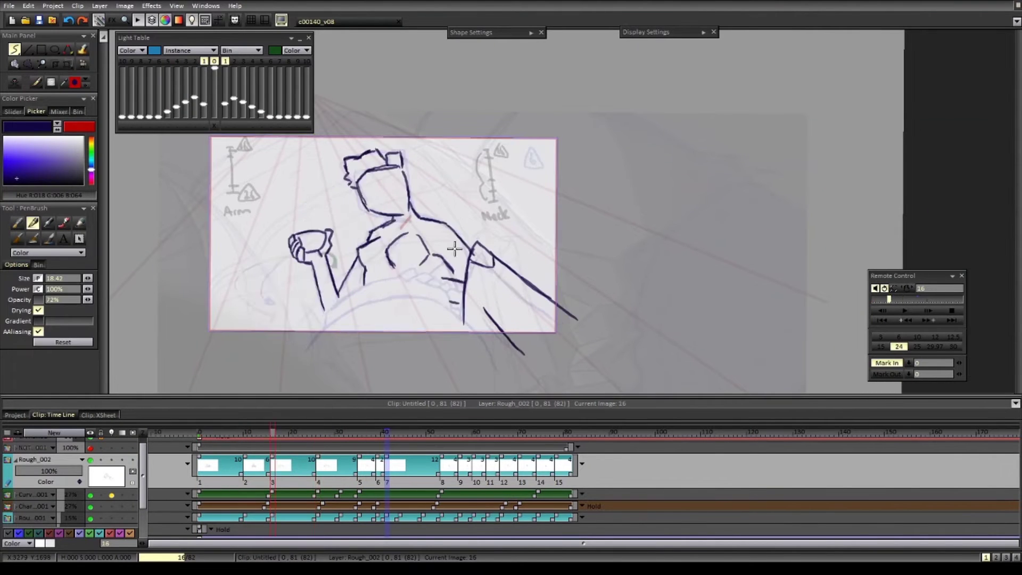
pyautogui.press('Right')
pyautogui.press('Left')
pyautogui.scroll(-1, 463, 282)
pyautogui.press('Right')
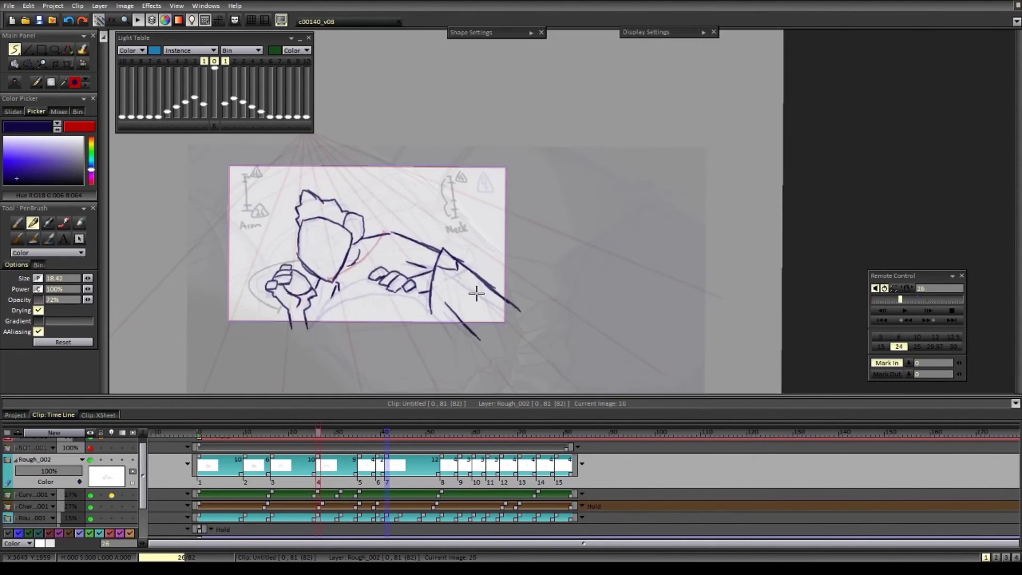
# - Play back the rough pass to check the motion, and stop it
pyautogui.press('Left')
pyautogui.press('Return')
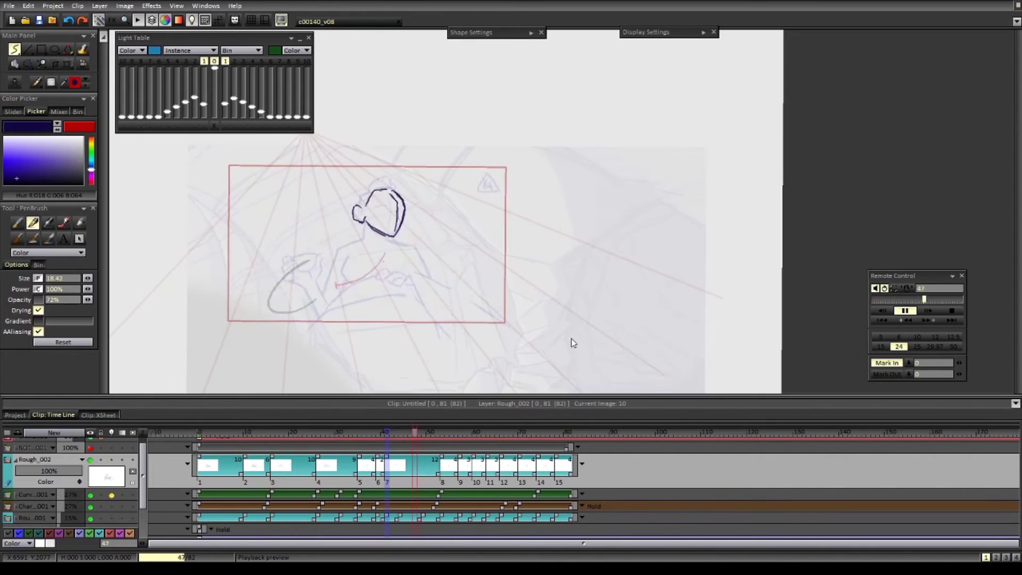
pyautogui.press('Return')
# - Rough the swinging upper arm and forearm on frames 39 and 41
pyautogui.press('Left')
pyautogui.press('Left')
pyautogui.press('Left')
pyautogui.press('Right')
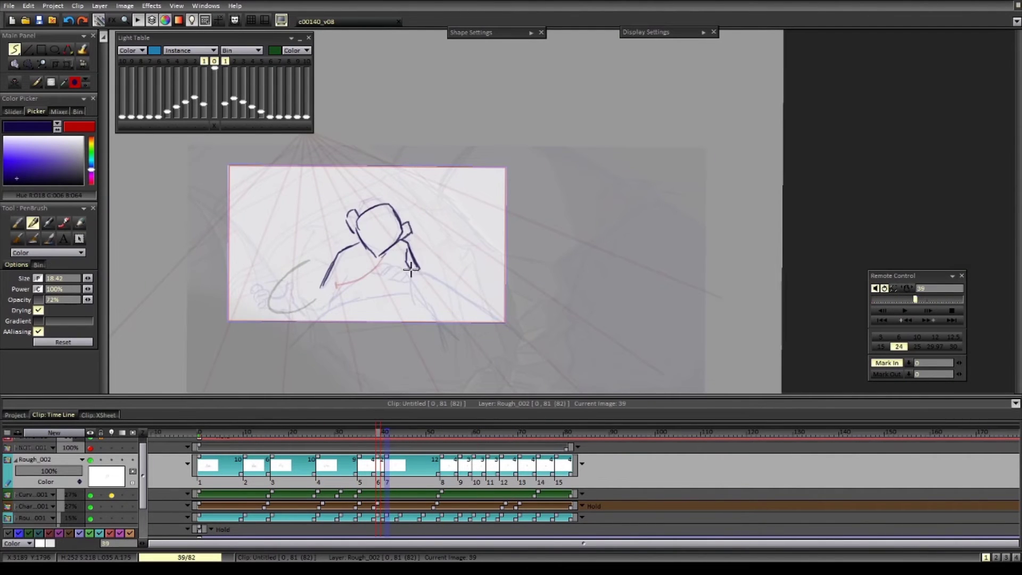
pyautogui.moveTo(320, 288); pyautogui.dragTo(311, 301)
pyautogui.press('Right')
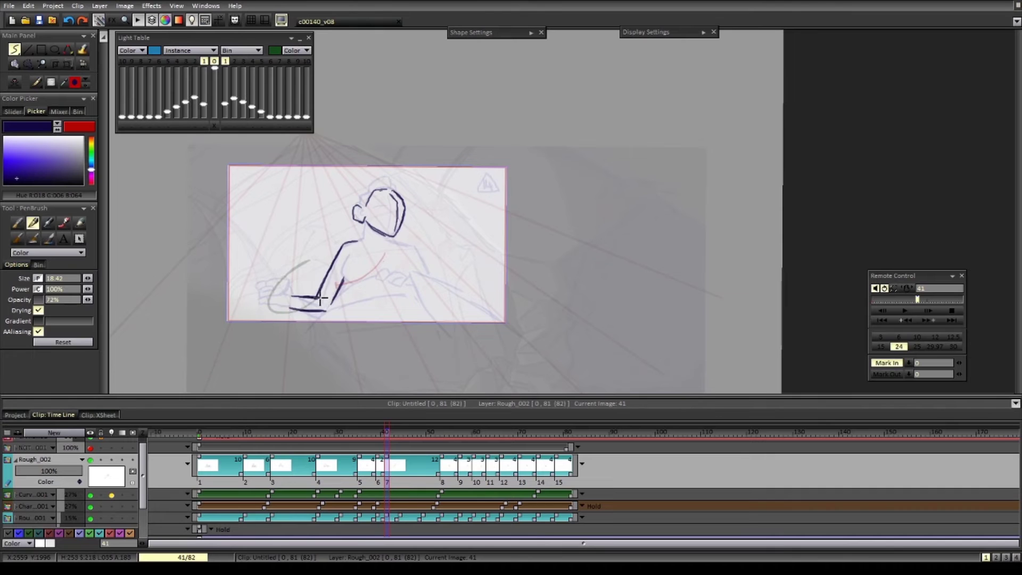
# - Continue the arm line on the drawing after frame 41 and add the wrist line below the hand on frame 57
pyautogui.press('Right')
pyautogui.moveTo(330, 255); pyautogui.dragTo(335, 297)
pyautogui.press('Right')
pyautogui.moveTo(323, 237); pyautogui.dragTo(329, 293)
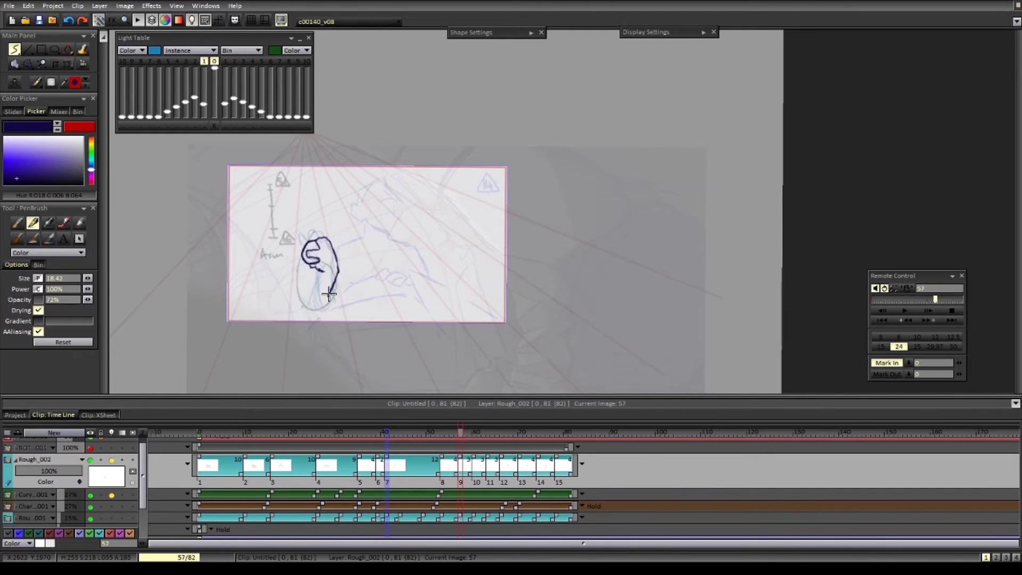
# - Add short lines over the faded resting hand on frame 70 and compare with the following drawing
pyautogui.press('Right')
pyautogui.press('Right')
pyautogui.press('Right')
pyautogui.press('Right')
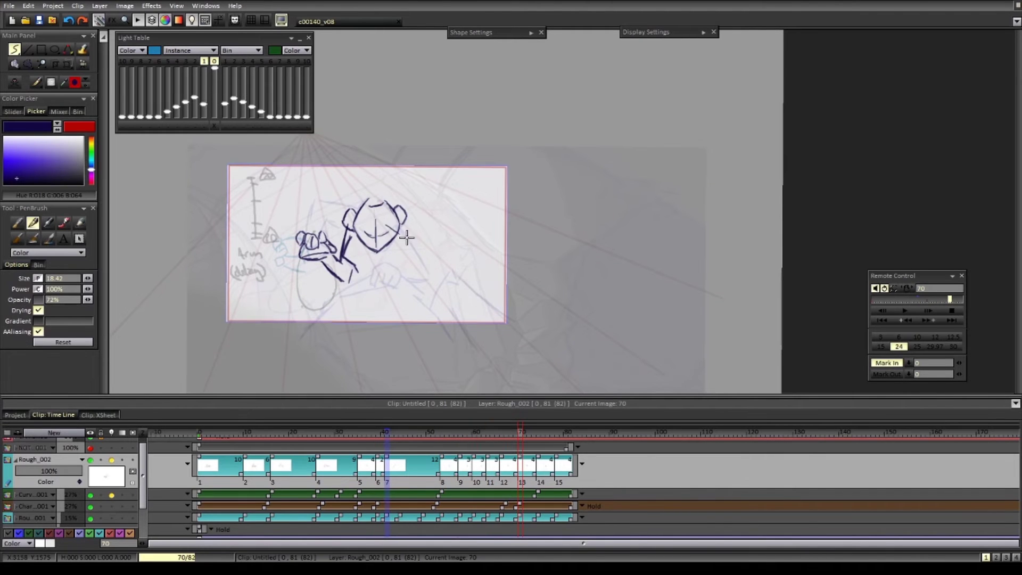
pyautogui.moveTo(378, 286)
pyautogui.mouseDown()
pyautogui.moveTo(399, 269)
pyautogui.moveTo(400, 284)
pyautogui.moveTo(366, 289)
pyautogui.mouseUp()
pyautogui.moveTo(401, 271); pyautogui.dragTo(403, 284)
pyautogui.press('Right')
# - Return to frame 35 and rough the raised hand and its wrist beside the head
pyautogui.press('Left')
pyautogui.press('Left')
pyautogui.press('Left')
pyautogui.press('Left')
pyautogui.press('Left')
pyautogui.press('Left')
pyautogui.press('Left')
pyautogui.press('Left')
pyautogui.press('Left')
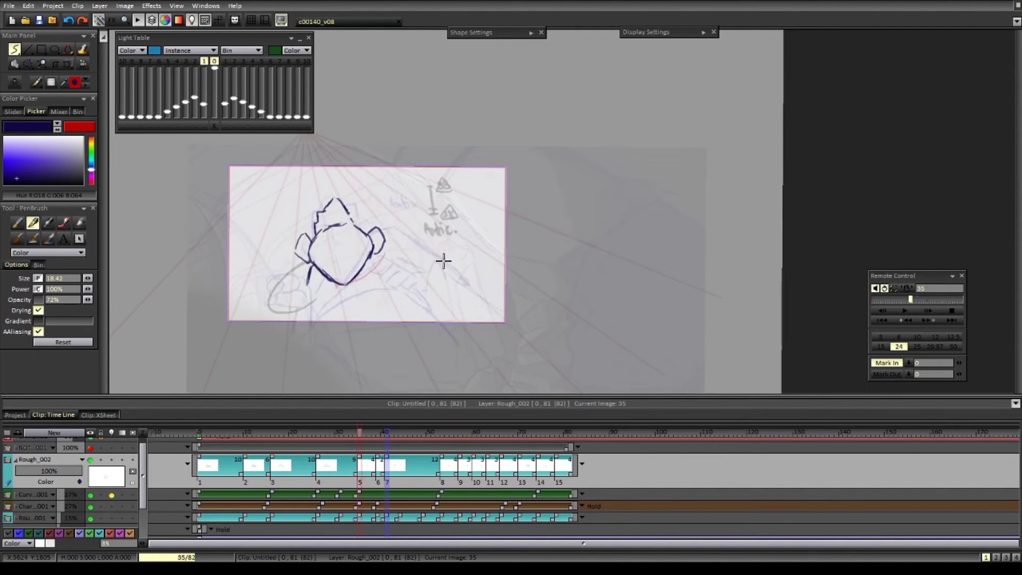
pyautogui.scroll(1, 322, 293)
pyautogui.moveTo(259, 302)
pyautogui.mouseDown()
pyautogui.moveTo(267, 278)
pyautogui.moveTo(298, 274)
pyautogui.moveTo(282, 291)
pyautogui.mouseUp()
pyautogui.moveTo(285, 294)
pyautogui.mouseDown()
pyautogui.moveTo(304, 298)
pyautogui.moveTo(295, 311)
pyautogui.mouseUp()
pyautogui.moveTo(294, 312); pyautogui.dragTo(289, 342)
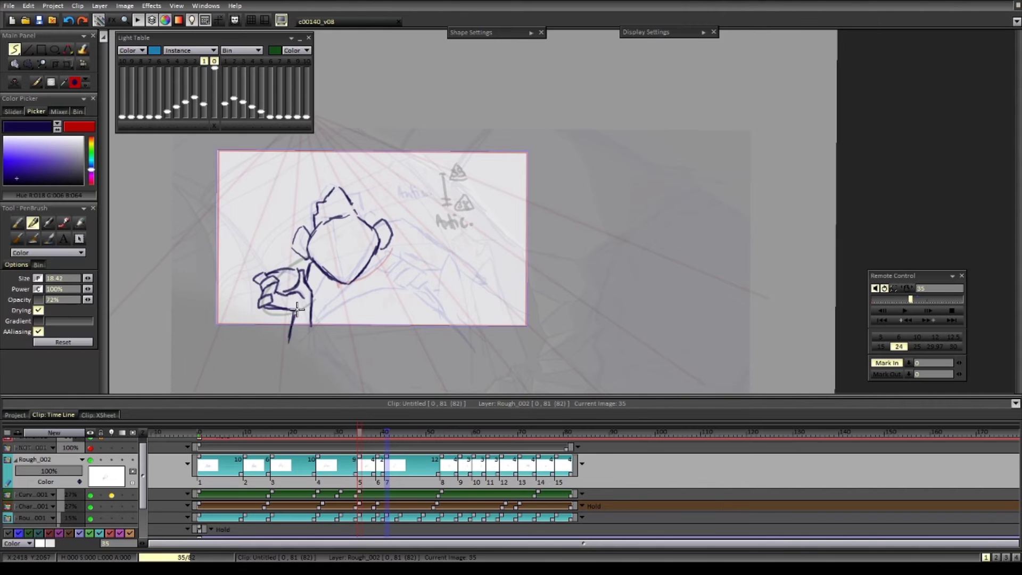
pyautogui.moveTo(304, 277); pyautogui.dragTo(312, 326)
# - Rough the far shoulder, sleeve and resting hand on frame 35
pyautogui.press('Right')
pyautogui.press('Left')
pyautogui.moveTo(384, 266)
pyautogui.mouseDown()
pyautogui.moveTo(406, 267)
pyautogui.moveTo(443, 314)
pyautogui.mouseUp()
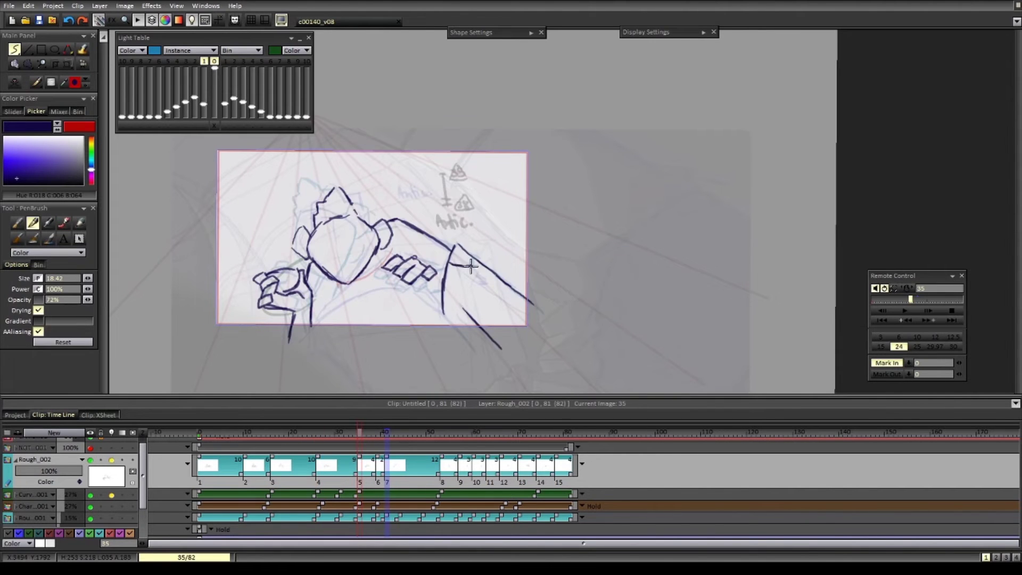
# - Add the neck lines under the head on frame 41, comparing with the neighbouring drawings
pyautogui.press('Right')
pyautogui.press('Right')
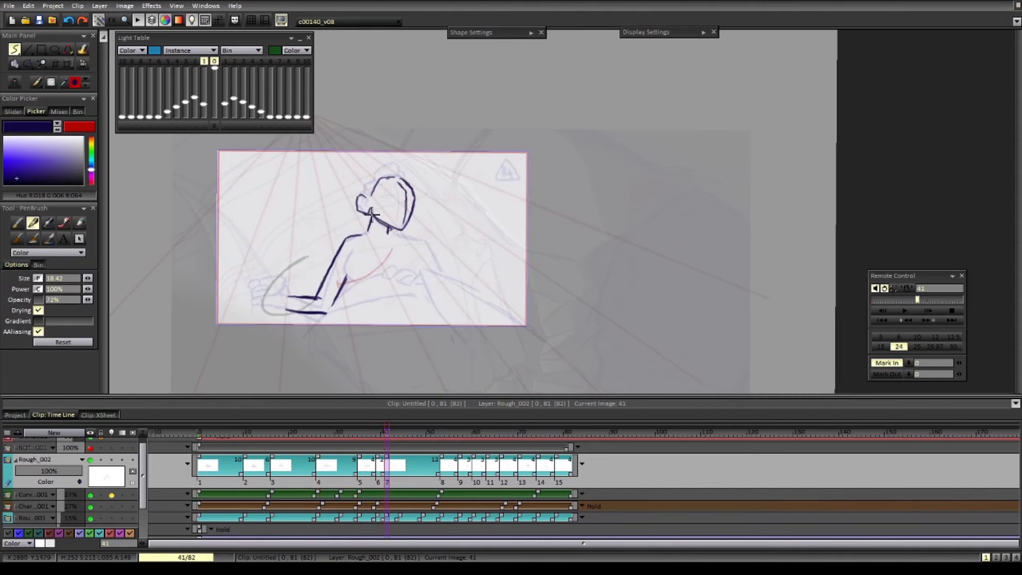
pyautogui.press('Right')
pyautogui.press('Left')
pyautogui.press('Left')
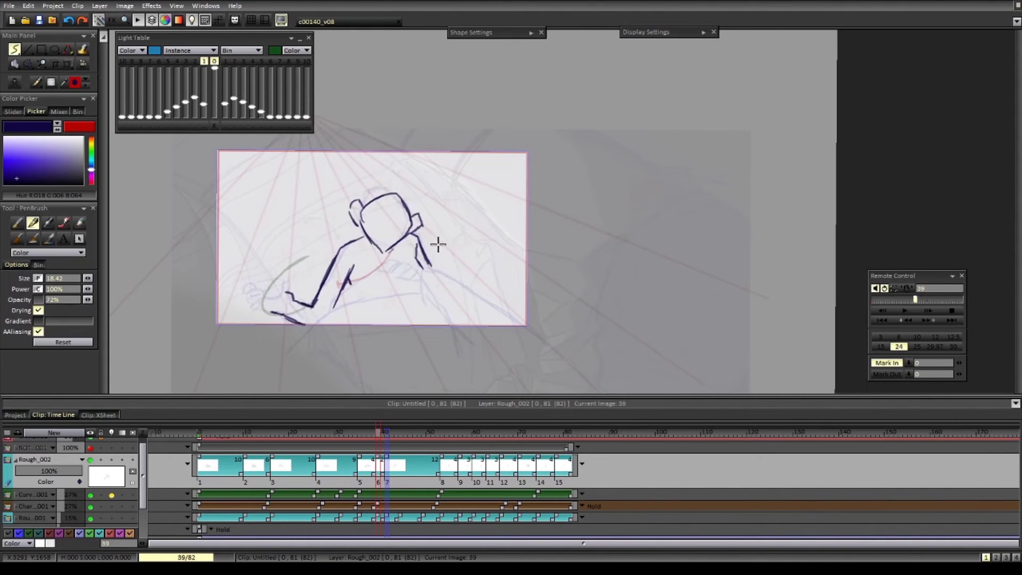
# - Step back to frame 16, turn on the light table for Rough_002 and toggle its next-frame display
pyautogui.press('Right')
pyautogui.press('Left')
pyautogui.press('Left')
pyautogui.press('Left')
pyautogui.press('Left')
pyautogui.press('Left')
pyautogui.press('Right')
pyautogui.scroll(2, 461, 236)
pyautogui.click(111, 460)
pyautogui.click(225, 61)
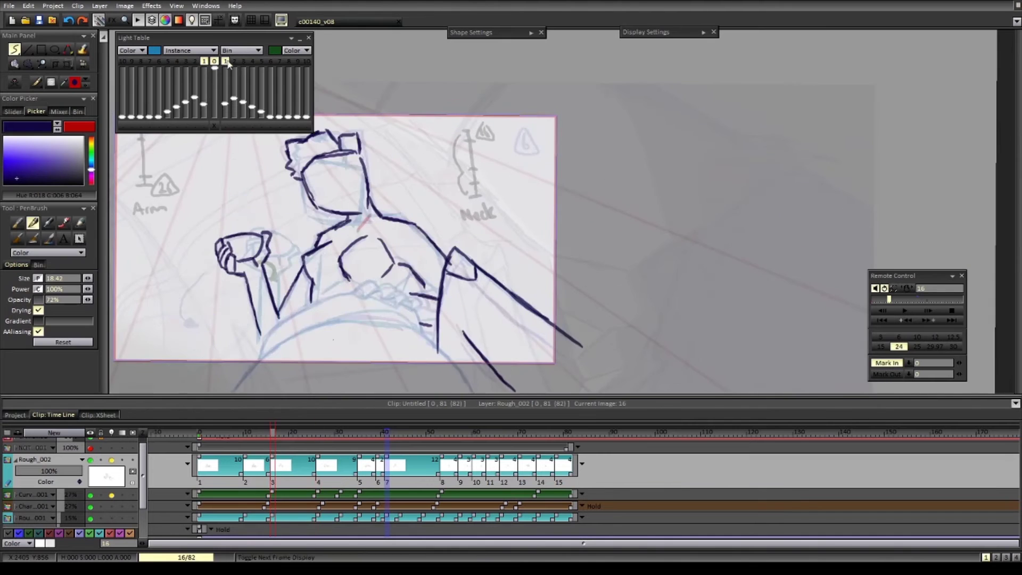
# - Add a neck line on frame 39 and rough the hair, ear detail and far shoulder on frame 41
pyautogui.press('-')
pyautogui.press('Right')
pyautogui.press('Right')
pyautogui.press('Right')
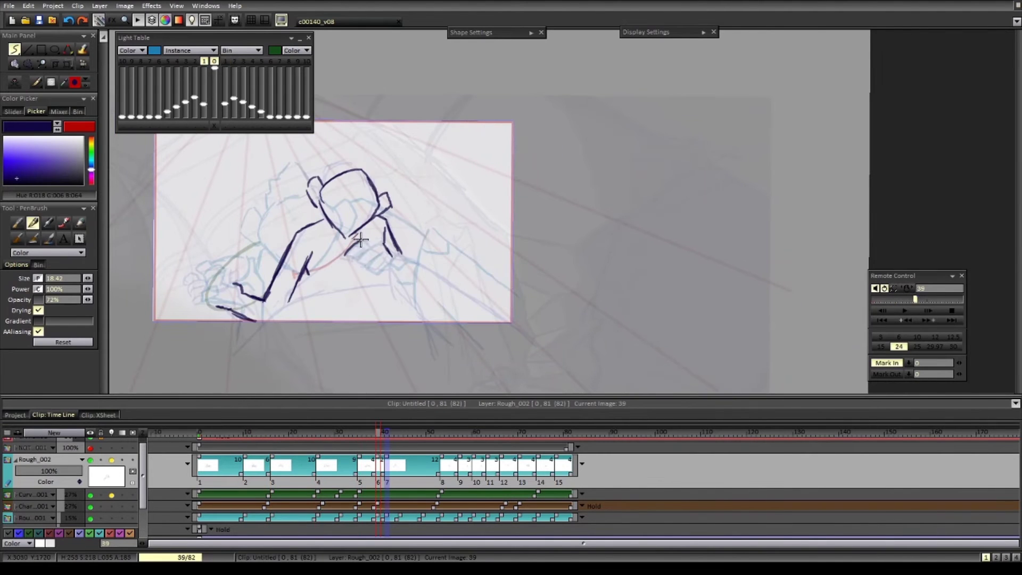
pyautogui.press('Right')
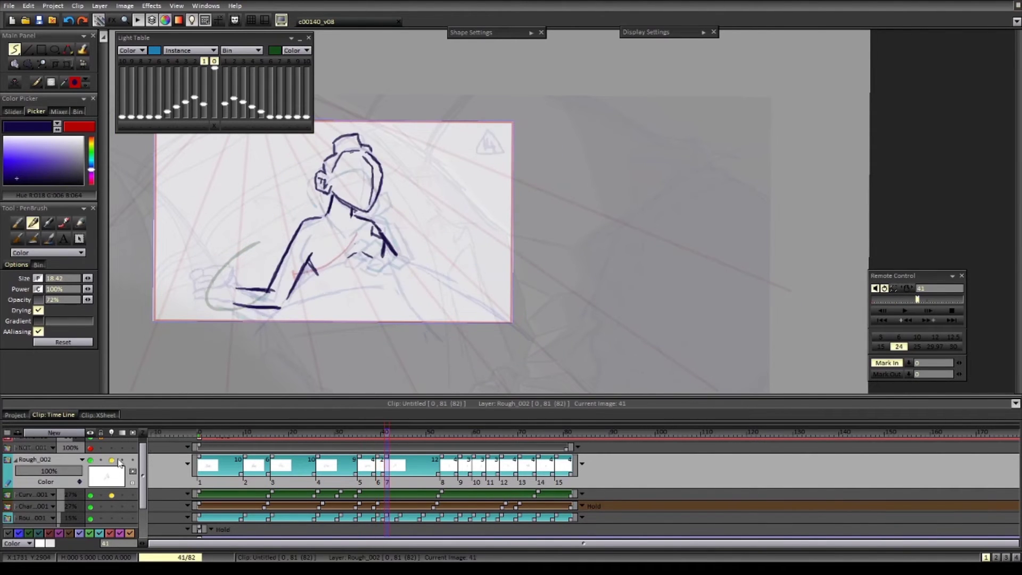
# - Start a new Rough_002 drawing at frame 44 and rough the resting hand under the chin on frame 41
pyautogui.press('Right')
pyautogui.click(399, 432)
pyautogui.press('d')
pyautogui.press('e')
pyautogui.moveTo(354, 255)
pyautogui.mouseDown()
pyautogui.moveTo(383, 262)
pyautogui.moveTo(342, 263)
pyautogui.mouseUp()
pyautogui.press('b')
pyautogui.press('e')
pyautogui.press('-')
pyautogui.press('b')
# - Flip back and forth through the drawings from frame 44 to the clip's end, comparing the hand and arm poses
pyautogui.press('Right')
pyautogui.press('Right')
pyautogui.press('Right')
pyautogui.press('Right')
pyautogui.press('Right')
pyautogui.press('Right')
pyautogui.press('Right')
pyautogui.press('Right')
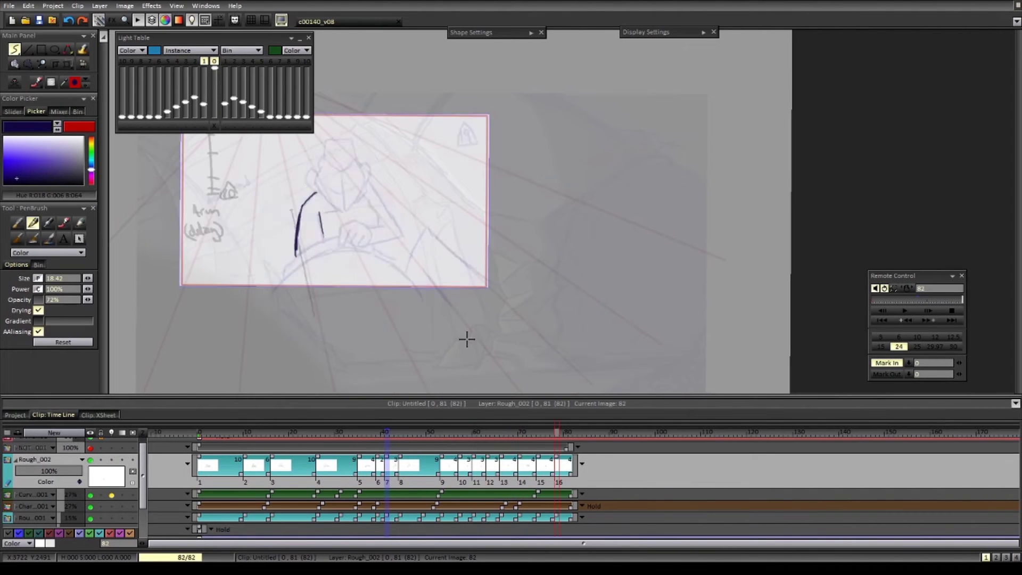
pyautogui.press('Left')
pyautogui.press('Left')
pyautogui.press('Left')
pyautogui.press('Right')
pyautogui.press('Left')
pyautogui.press('Left')
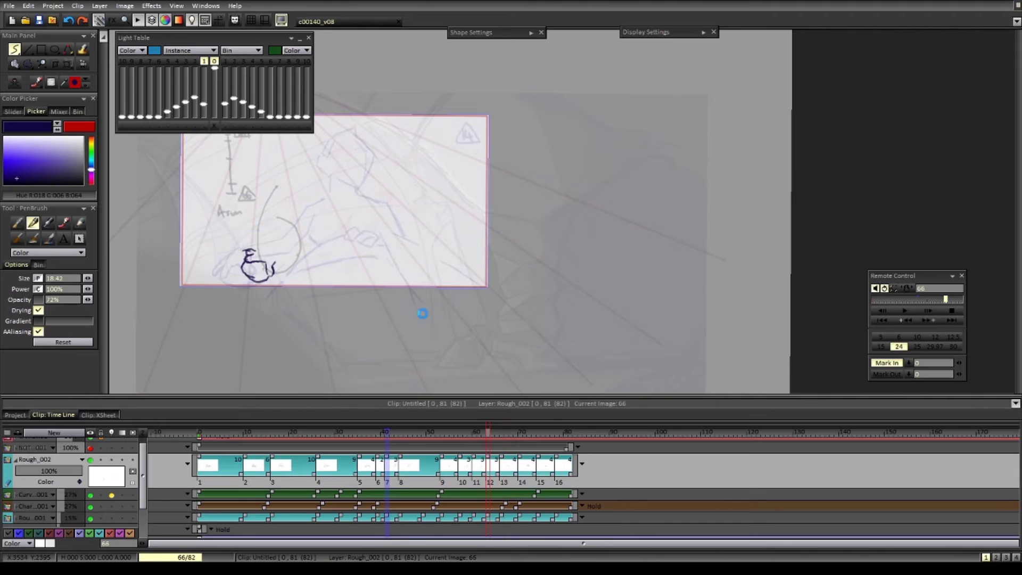
pyautogui.press('Right')
pyautogui.press('Left')
pyautogui.press('Right')
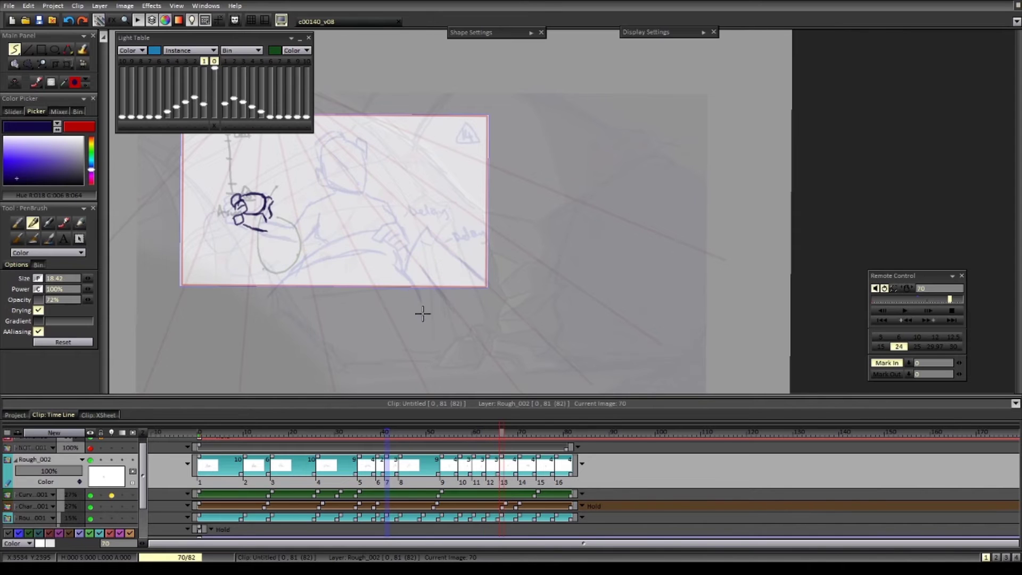
pyautogui.press('Right')
pyautogui.press('Left')
pyautogui.press('Right')
pyautogui.press('Left')
pyautogui.press('Left')
pyautogui.press('Right')
pyautogui.press('Left')
pyautogui.press('Right')
pyautogui.press('Right')
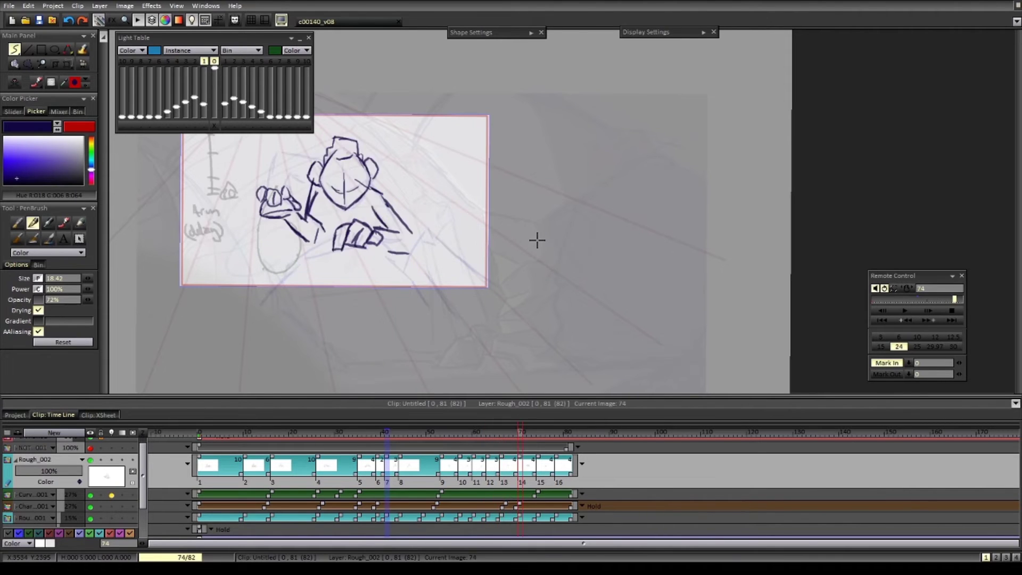
pyautogui.press('Right')
pyautogui.press('Right')
pyautogui.press('Right')
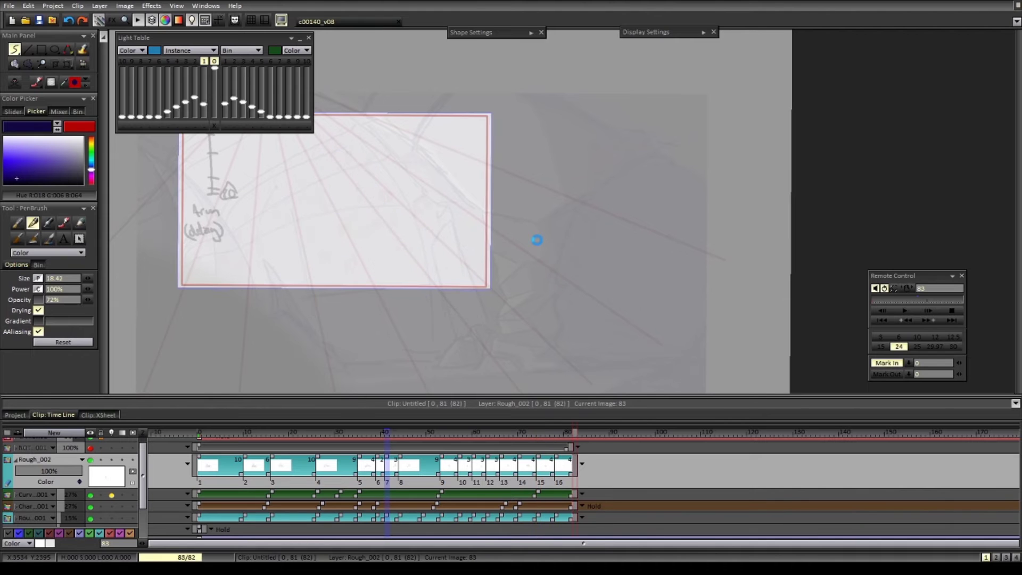
pyautogui.click(328, 352)
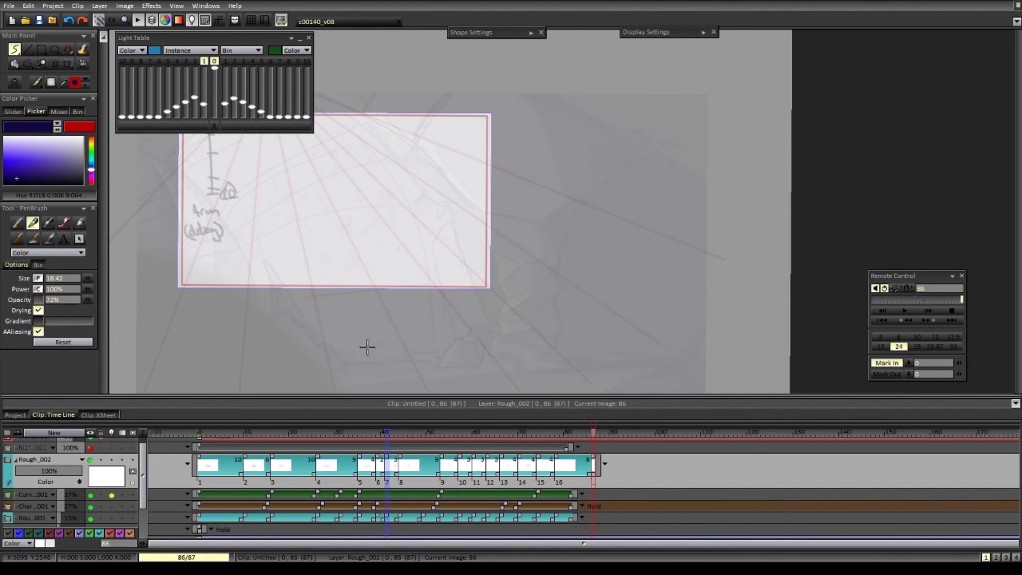
pyautogui.hotkey('ctrl', 'z')
# - Return to frame 44 and clear its drawing, comparing it with the neighbouring frames
pyautogui.press('Left')
pyautogui.press('Left')
pyautogui.press('Left')
pyautogui.press('Left')
pyautogui.press('Left')
pyautogui.press('Left')
pyautogui.press('Left')
pyautogui.press('Left')
pyautogui.press('Left')
pyautogui.press('Left')
pyautogui.press('Left')
pyautogui.press('Right')
pyautogui.press('Left')
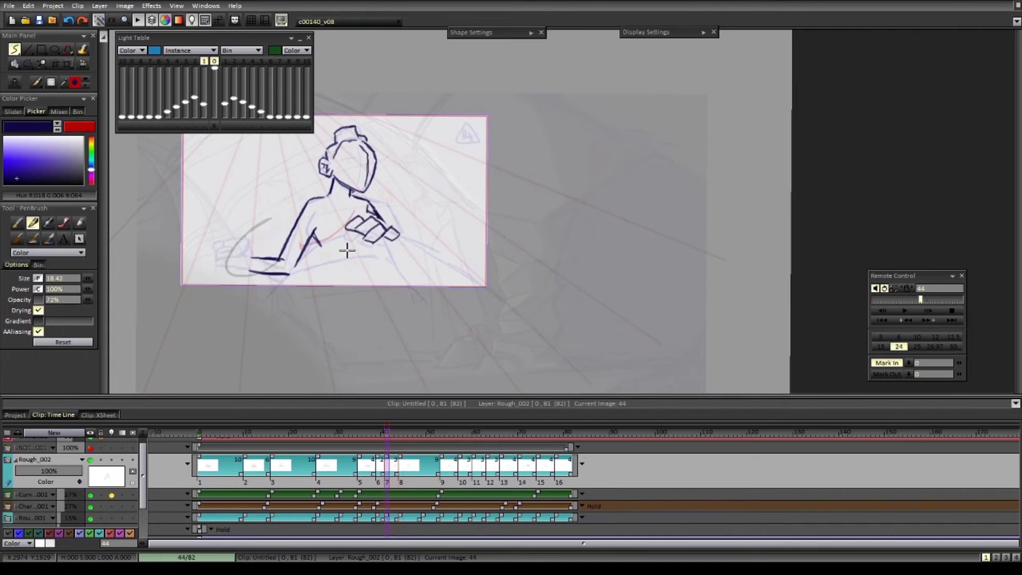
pyautogui.press('Right')
pyautogui.press('Delete')
pyautogui.press('Right')
pyautogui.press('Right')
pyautogui.press('Left')
pyautogui.press('Left')
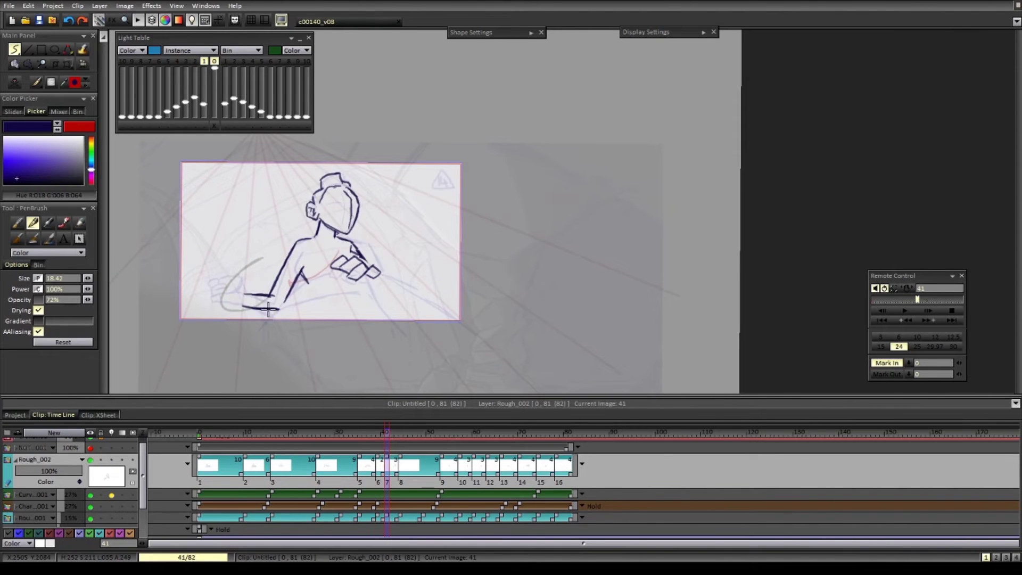
# - Erase the raised arm's forearm lines on frame 41 and rough a closed hand with fingers there
pyautogui.press('Left')
pyautogui.press('Right')
pyautogui.moveTo(220, 299); pyautogui.dragTo(245, 278)
pyautogui.moveTo(230, 289)
pyautogui.mouseDown()
pyautogui.moveTo(280, 306)
pyautogui.moveTo(296, 274)
pyautogui.mouseUp()
pyautogui.press('e')
pyautogui.press('b')
pyautogui.moveTo(247, 275); pyautogui.dragTo(245, 296)
pyautogui.moveTo(234, 291); pyautogui.dragTo(233, 297)
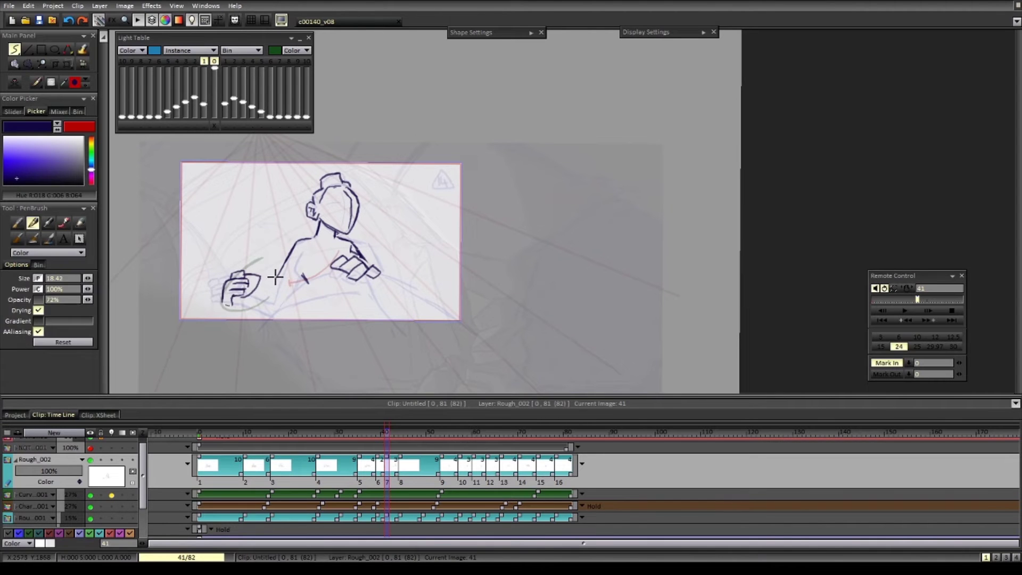
# - Rough both shoulders, the upper arm and the raised forearm and hand on frame 44
pyautogui.press('Right')
pyautogui.moveTo(314, 237); pyautogui.dragTo(293, 247)
pyautogui.moveTo(293, 247); pyautogui.dragTo(283, 284)
pyautogui.moveTo(337, 235); pyautogui.dragTo(357, 243)
pyautogui.moveTo(300, 273); pyautogui.dragTo(297, 287)
pyautogui.moveTo(259, 249); pyautogui.dragTo(279, 294)
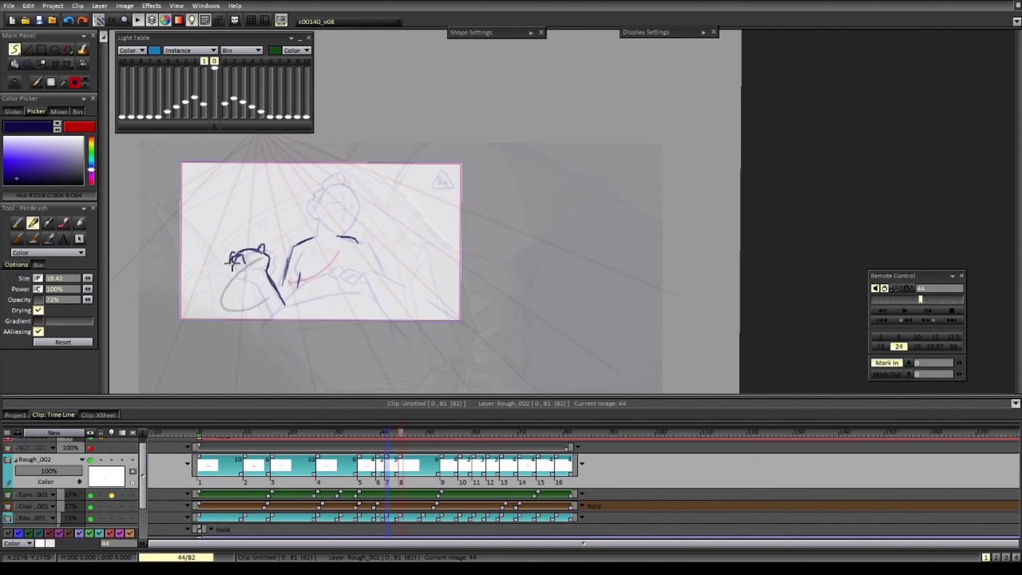
# - Add the shoulder and far arm lines on frame 53 and join the forearm to the hand on frame 41
pyautogui.press('Right')
pyautogui.press('Right')
pyautogui.press('Right')
pyautogui.press('Right')
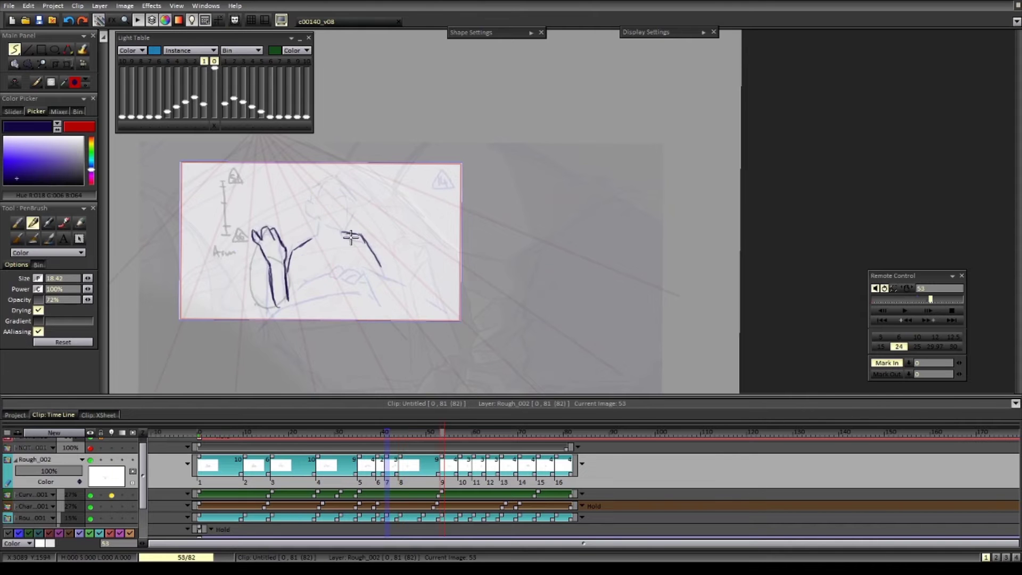
pyautogui.press('Left')
pyautogui.press('Left')
pyautogui.press('Left')
pyautogui.press('Left')
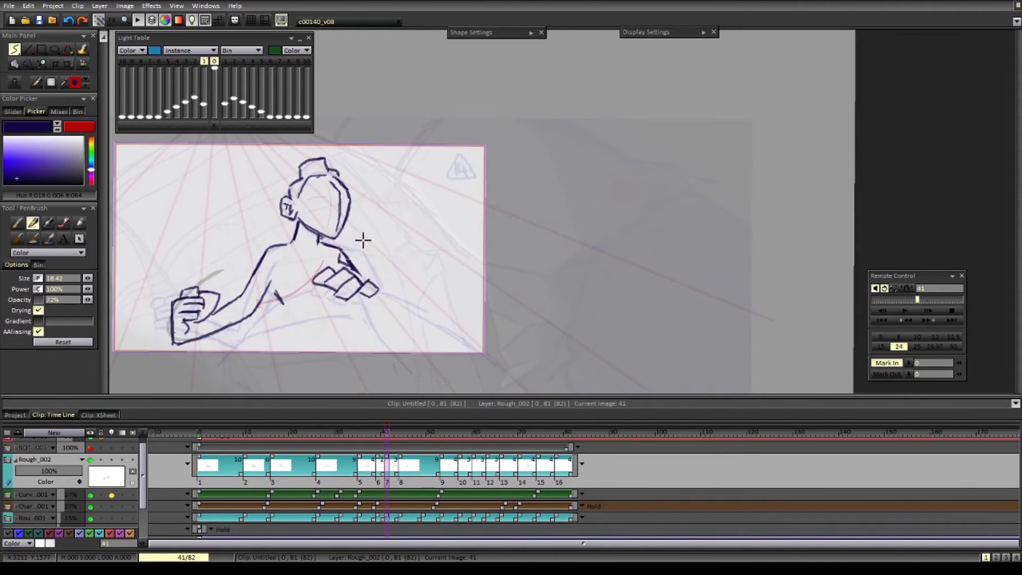
# - Play back the animation, erase the raised hand on frame 39 and start roughing it again
pyautogui.press('Return')
pyautogui.scroll(-2, 402, 340)
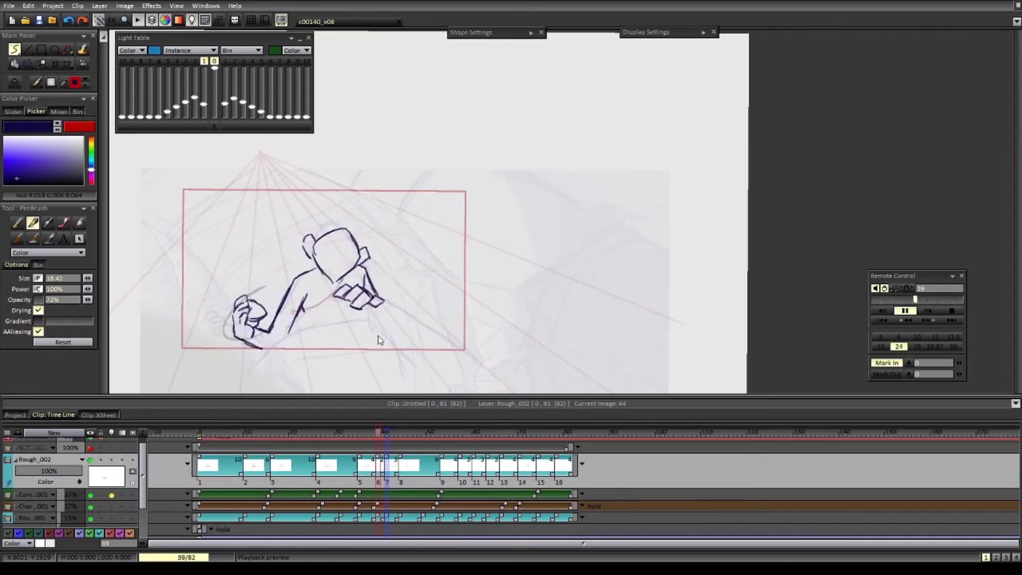
pyautogui.press('Return')
pyautogui.press('Left')
pyautogui.press('Left')
pyautogui.press('Left')
pyautogui.press('Left')
pyautogui.scroll(1, 516, 367)
pyautogui.press('e')
pyautogui.moveTo(292, 280)
pyautogui.mouseDown()
pyautogui.moveTo(315, 310)
pyautogui.moveTo(229, 282)
pyautogui.mouseUp()
pyautogui.press('e')
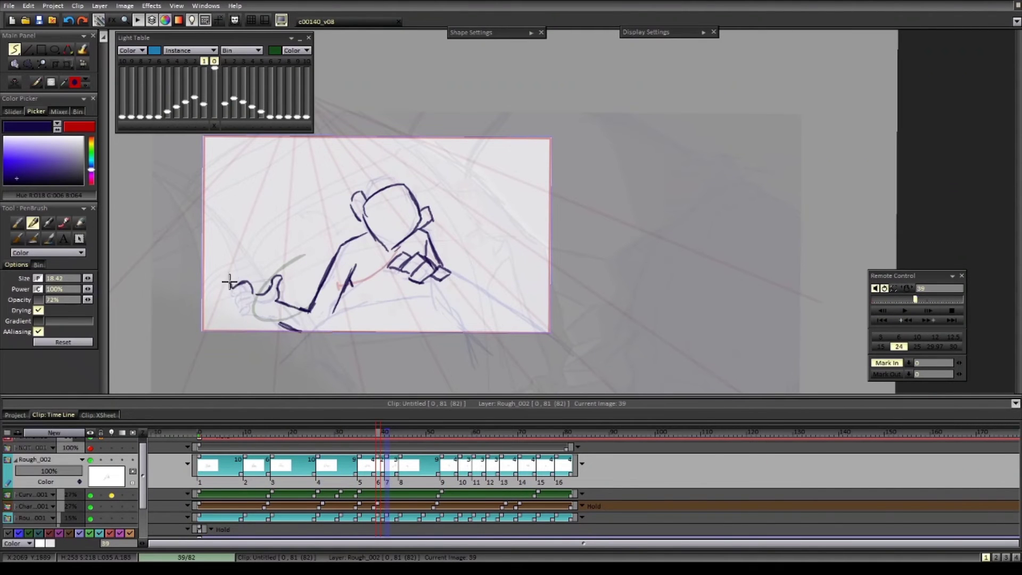
# - Erase the raised hand on frame 41 and redraw it with a straighter forearm, comparing with the neighbouring drawings
pyautogui.press('Right')
pyautogui.press('Left')
pyautogui.press('Right')
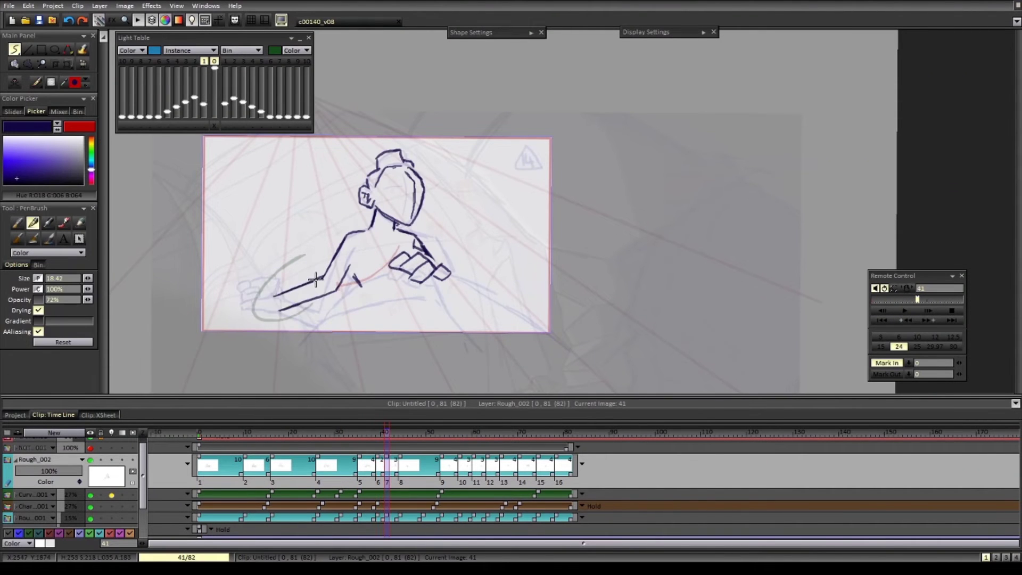
pyautogui.press('Right')
pyautogui.press('Left')
pyautogui.press('e')
pyautogui.moveTo(301, 321); pyautogui.dragTo(341, 280)
pyautogui.press('e')
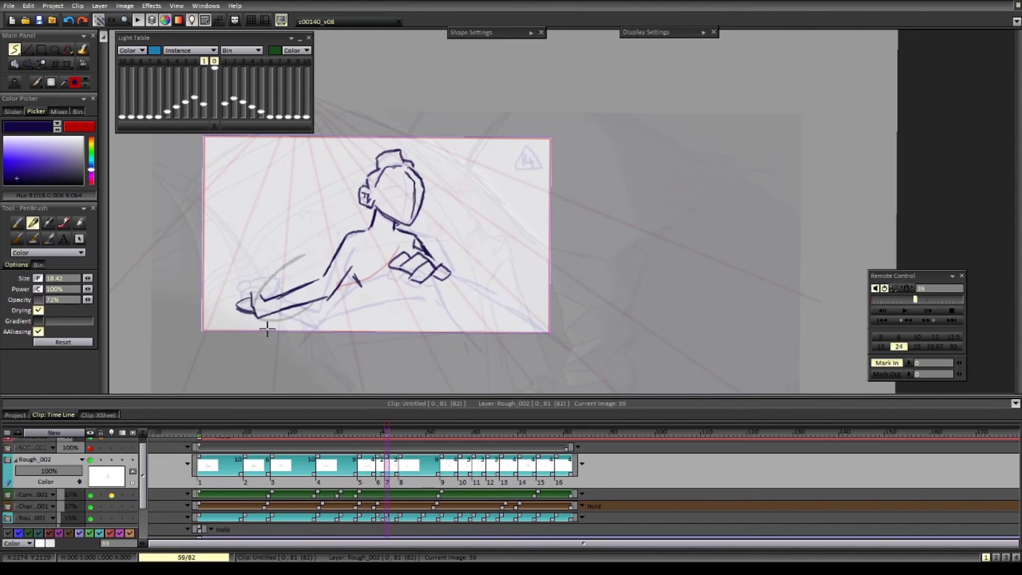
# - Rough a closed fist over the open fingers on frame 53 and check the arm motion against frame 39
pyautogui.press('Return')
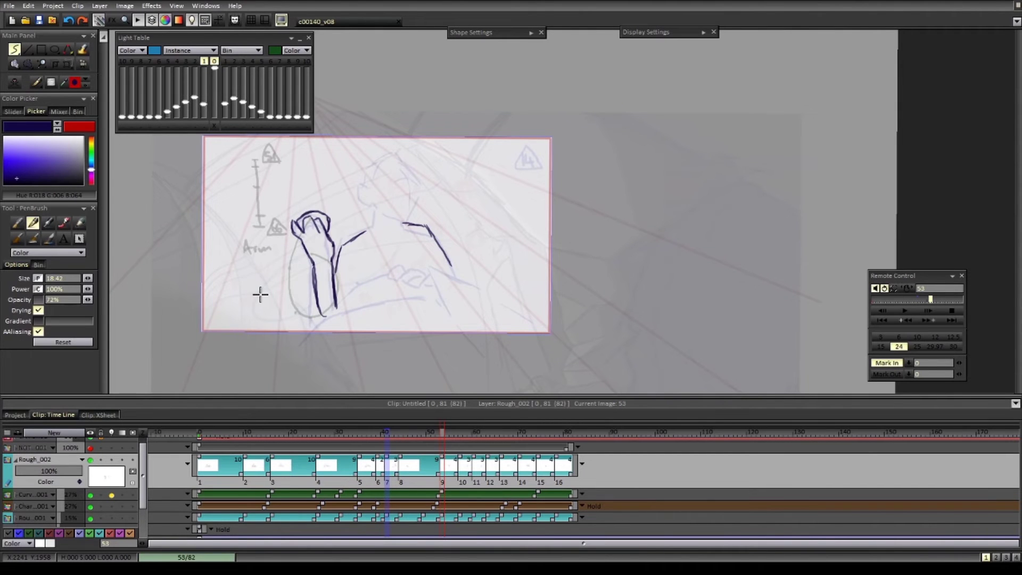
pyautogui.scroll(-1, 261, 294)
pyautogui.press('Right')
pyautogui.press('Right')
pyautogui.press('Right')
pyautogui.press('Left')
pyautogui.press('Left')
pyautogui.press('Left')
pyautogui.press('Left')
pyautogui.press('Left')
pyautogui.press('Left')
pyautogui.press('Left')
pyautogui.press('Left')
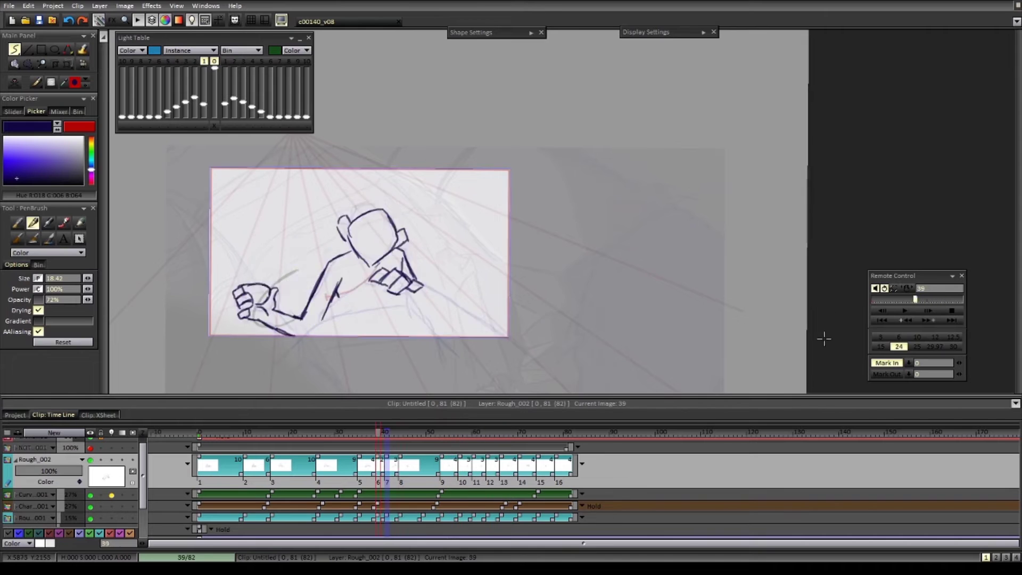
# - Rough the head outline, both shoulders and the upper arm on frame 66
pyautogui.press('Right')
pyautogui.press('Right')
pyautogui.press('Right')
pyautogui.press('Right')
pyautogui.press('Right')
pyautogui.press('Right')
pyautogui.press('Right')
pyautogui.press('Right')
pyautogui.press('Right')
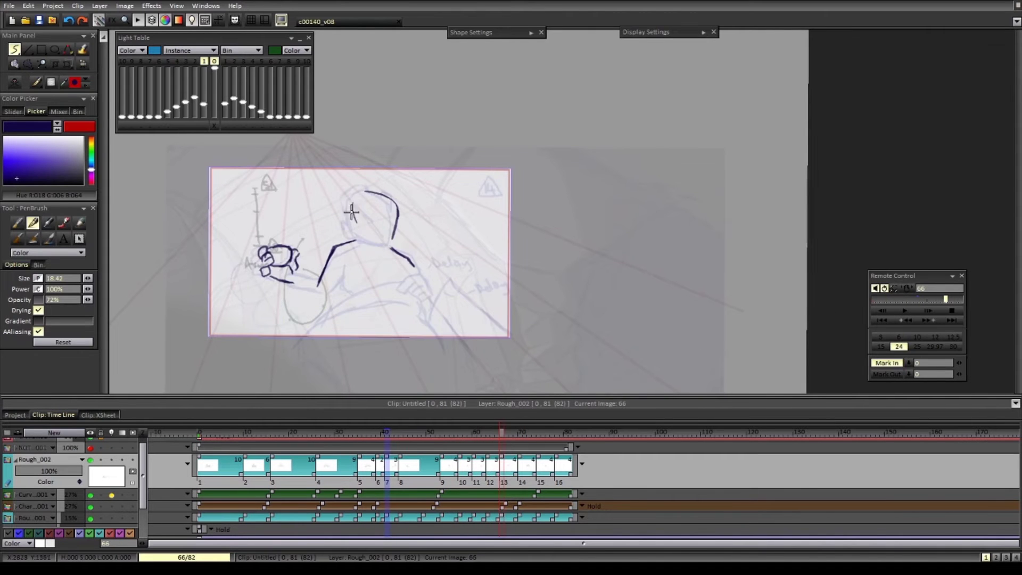
# - Rework the raised fist and forearm on frame 44 and rough the neck and top of the head
pyautogui.press('Left')
pyautogui.press('Left')
pyautogui.press('Left')
pyautogui.press('Left')
pyautogui.press('Left')
pyautogui.press('Left')
pyautogui.press('Right')
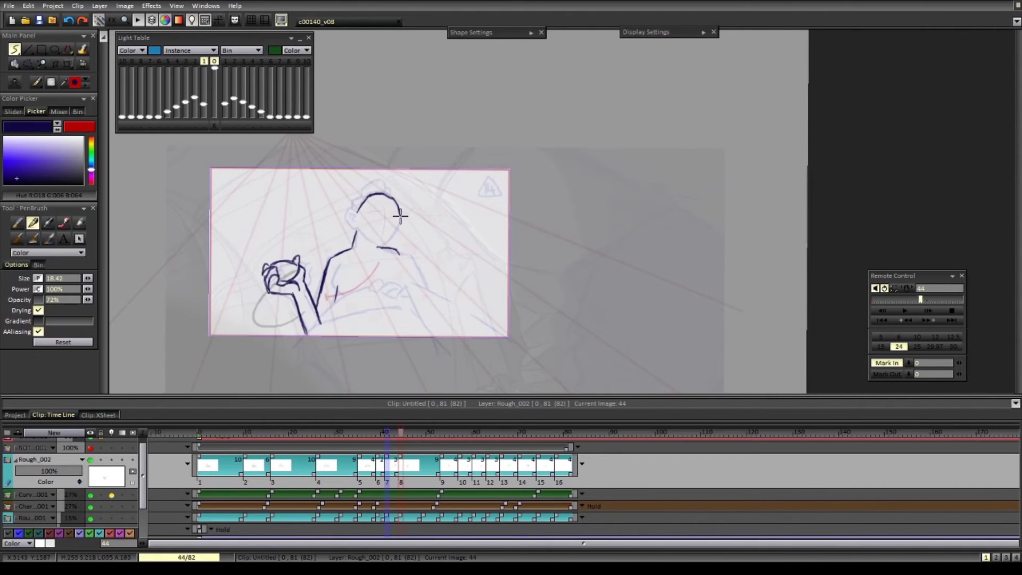
# - Rough both shoulders and upper arms on frame 63 above the lowered hand
pyautogui.press('Left')
pyautogui.press('Right')
pyautogui.press('Right')
pyautogui.press('Right')
pyautogui.press('Right')
pyautogui.press('Right')
pyautogui.press('Right')
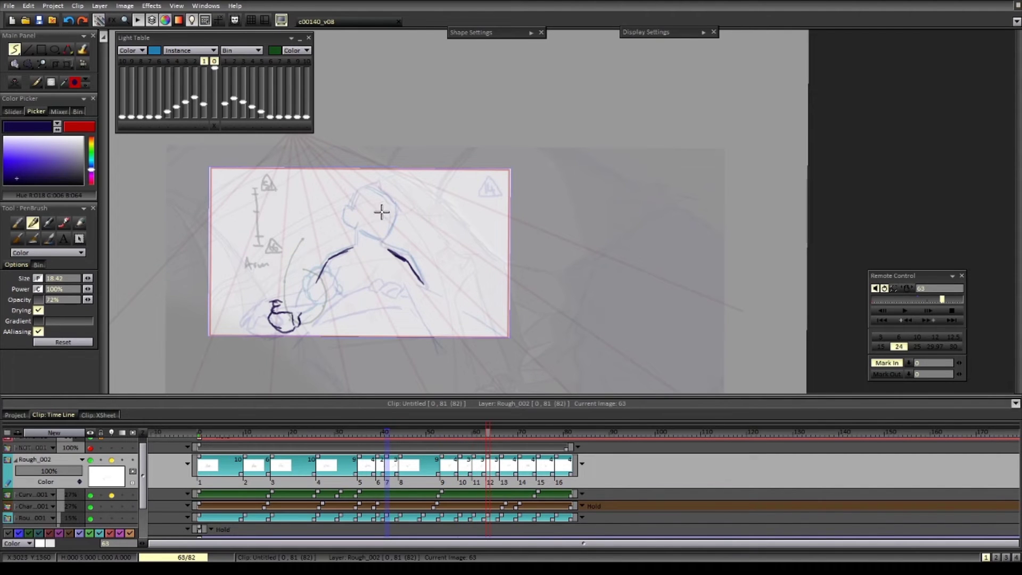
# - Rough the head, ear, hair and neck on frame 53 and redraw the raised fist and bent forearm
pyautogui.press('Left')
pyautogui.press('Left')
pyautogui.press('Left')
pyautogui.press('Left')
pyautogui.press('Left')
pyautogui.press('Left')
pyautogui.press('Left')
pyautogui.press('Left')
pyautogui.press('Left')
pyautogui.press('Left')
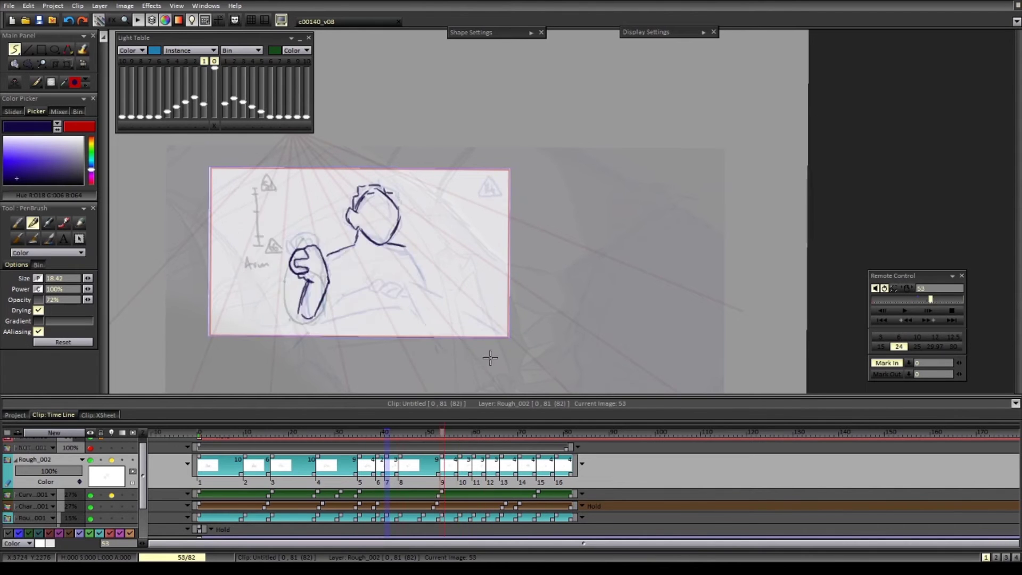
# - Play back the motion, erase the head and hair on frame 44 and compare it with the neighbouring drawings
pyautogui.press('Return')
pyautogui.press('Return')
pyautogui.press('e')
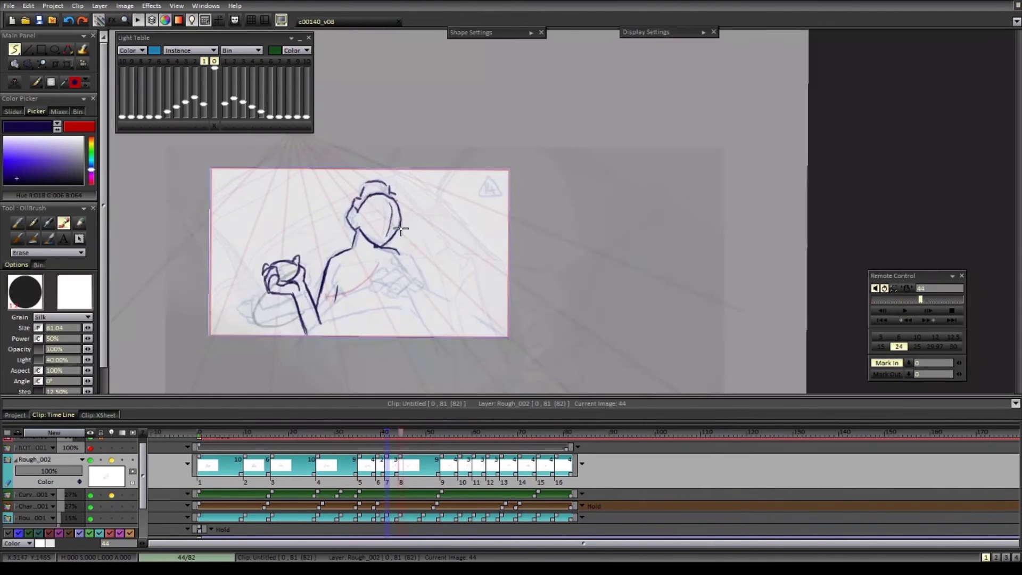
pyautogui.hotkey('ctrl', 'Right')
pyautogui.hotkey('ctrl', 'Right')
pyautogui.hotkey('ctrl', 'Right')
pyautogui.hotkey('ctrl', 'Left')
pyautogui.hotkey('ctrl', 'Left')
pyautogui.hotkey('ctrl', 'Left')
pyautogui.press('b')
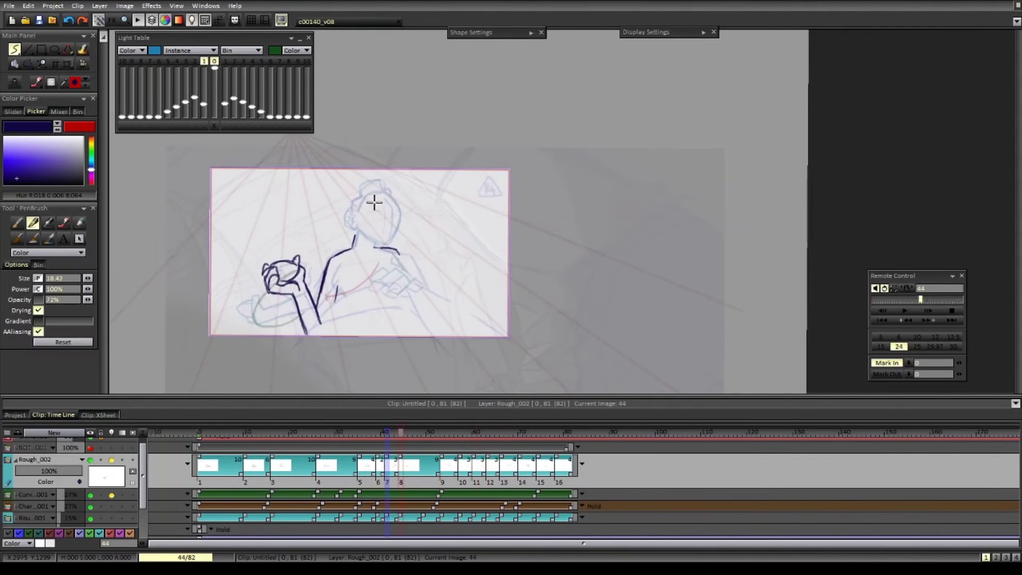
# - Rough the head above the neck on frame 44, comparing it with the neighbouring drawings
pyautogui.scroll(4, 390, 213)
pyautogui.hotkey('ctrl', 'Left')
pyautogui.hotkey('ctrl', 'Right')
pyautogui.moveTo(362, 180); pyautogui.dragTo(384, 253)
pyautogui.scroll(-5, 376, 170)
# - Rough the head above the shoulders on frame 53
pyautogui.hotkey('ctrl', 'Right')
pyautogui.scroll(2, 330, 234)
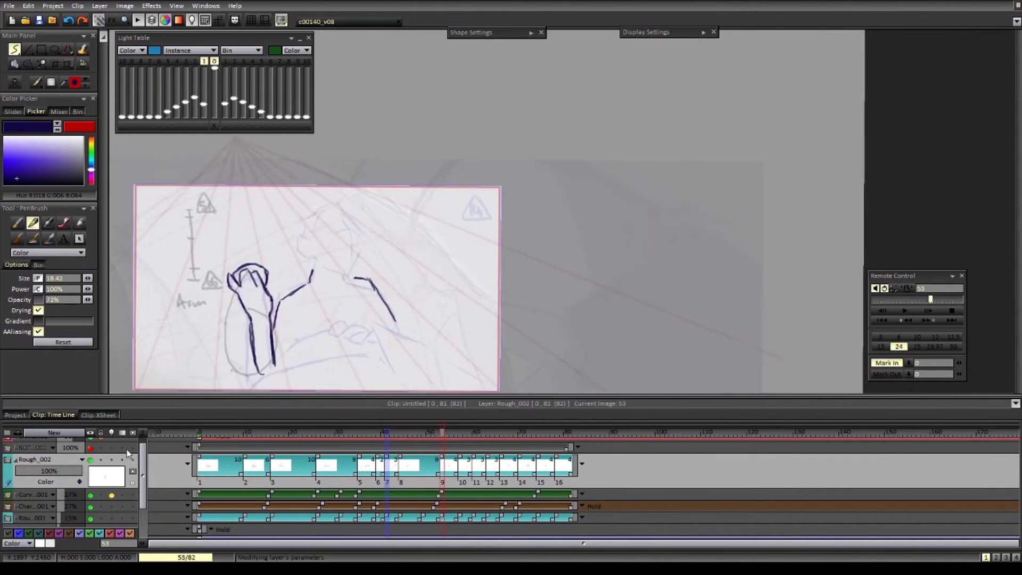
pyautogui.scroll(2, 319, 234)
pyautogui.moveTo(272, 255); pyautogui.dragTo(314, 219)
# - Rough the head outline, neck and shoulders on frame 57
pyautogui.hotkey('ctrl', 'Right')
pyautogui.moveTo(298, 297); pyautogui.dragTo(248, 334)
pyautogui.moveTo(347, 313); pyautogui.dragTo(378, 318)
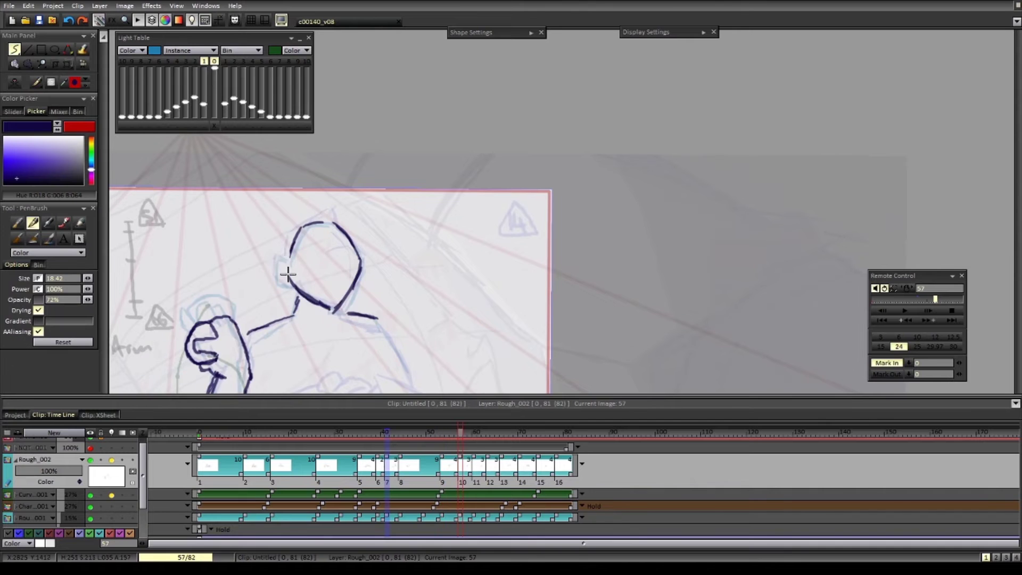
# - Play back the motion and rough the head outline on frame 63
pyautogui.press('Return')
pyautogui.press('Return')
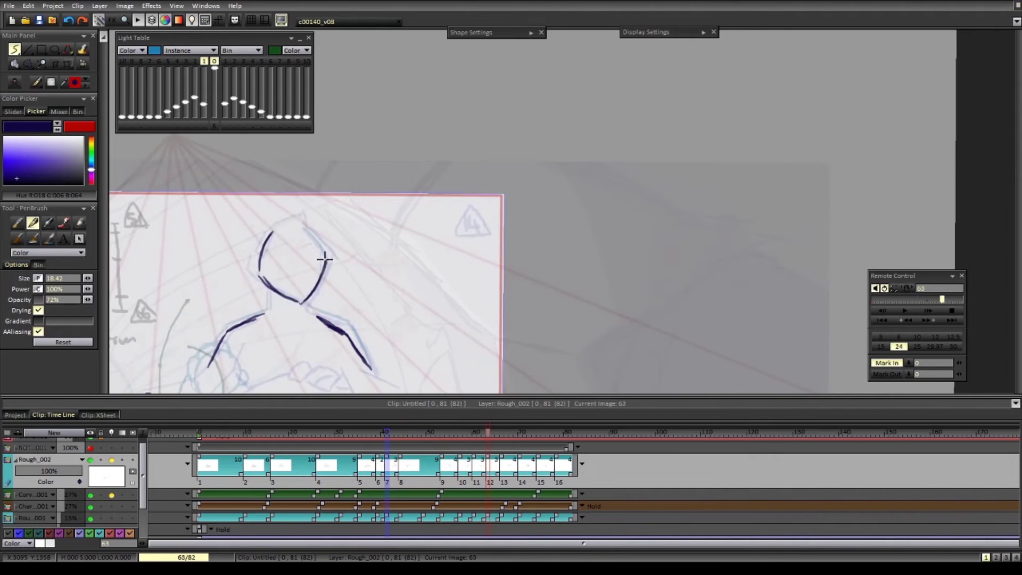
pyautogui.moveTo(325, 259); pyautogui.dragTo(304, 228)
pyautogui.scroll(-2, 356, 329)
# - Compare the later drawings and rough the head, ears and hair on frame 74
pyautogui.hotkey('ctrl', 'Right')
pyautogui.hotkey('ctrl', 'Right')
pyautogui.scroll(-1, 367, 342)
pyautogui.hotkey('ctrl', 'Right')
pyautogui.hotkey('ctrl', 'Right')
pyautogui.scroll(3, 365, 276)
pyautogui.hotkey('ctrl', 'Left')
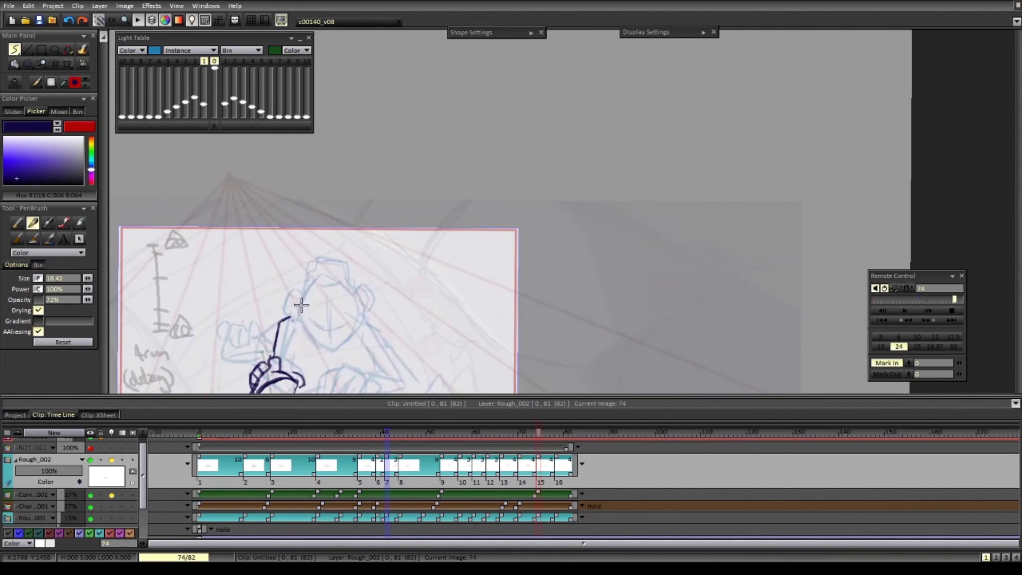
pyautogui.hotkey('ctrl', 'Left')
pyautogui.press('e')
pyautogui.press('b')
pyautogui.hotkey('ctrl', 'Left')
pyautogui.hotkey('ctrl', 'Right')
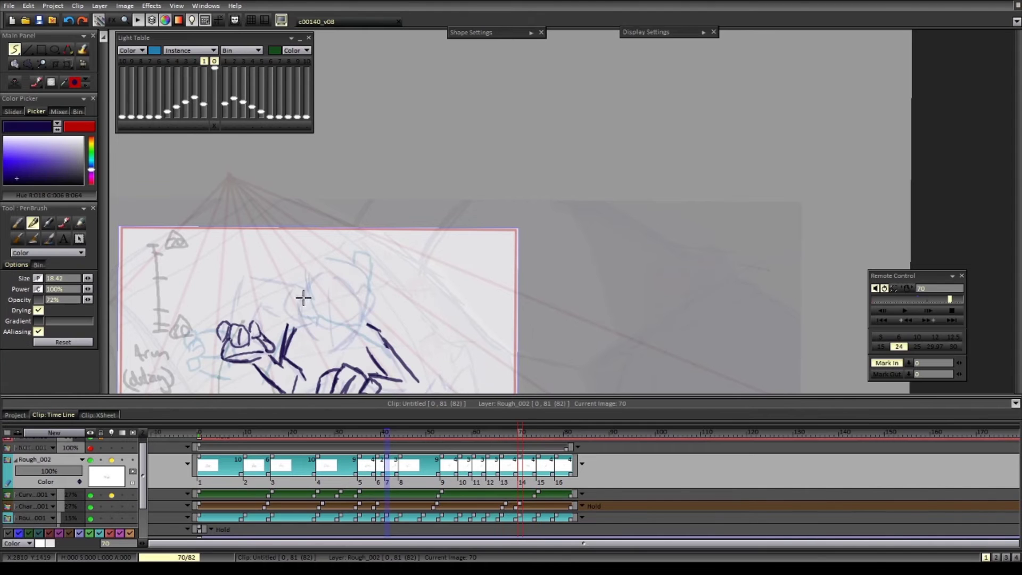
pyautogui.hotkey('ctrl', 'Right')
pyautogui.scroll(-1, 415, 320)
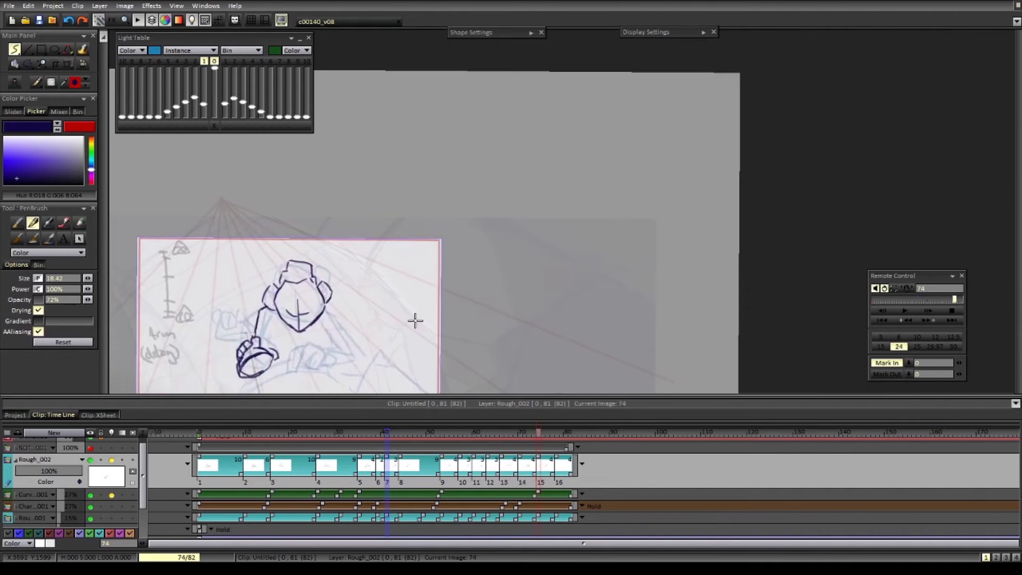
# - Add a stroke to the figure on frame 78 and rework the head, hair and ears on frame 74
pyautogui.scroll(2, 340, 292)
pyautogui.hotkey('ctrl', 'Right')
pyautogui.moveTo(356, 265); pyautogui.dragTo(346, 319)
pyautogui.press('Left')
pyautogui.press('Left')
pyautogui.press('Left')
pyautogui.press('Left')
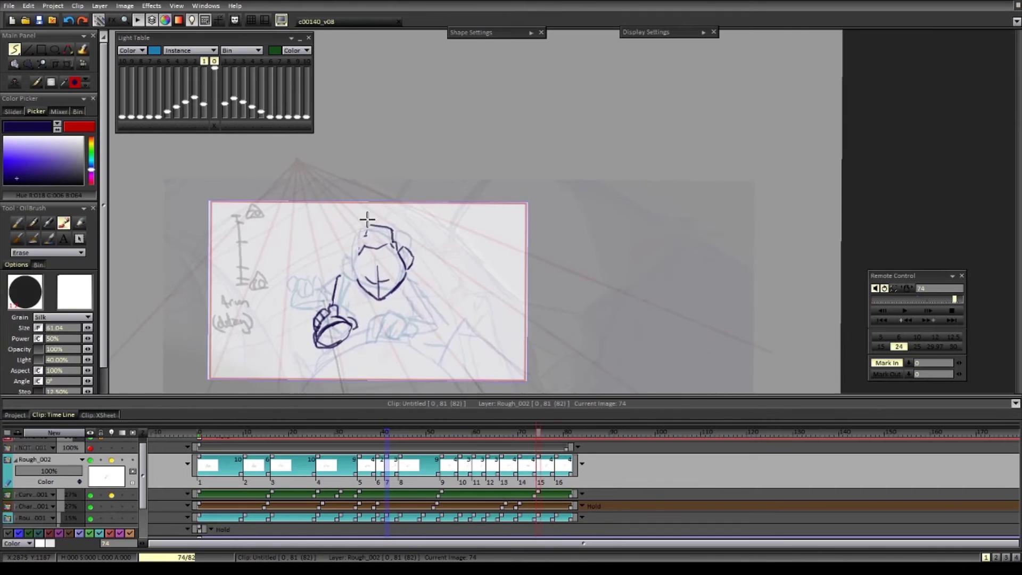
# - Turn off the light table for the Rough_002 layer and flip back through the drawings from the clip's end
pyautogui.click(111, 459)
pyautogui.hotkey('ctrl', 'Right')
pyautogui.hotkey('ctrl', 'Right')
pyautogui.scroll(-2, 390, 322)
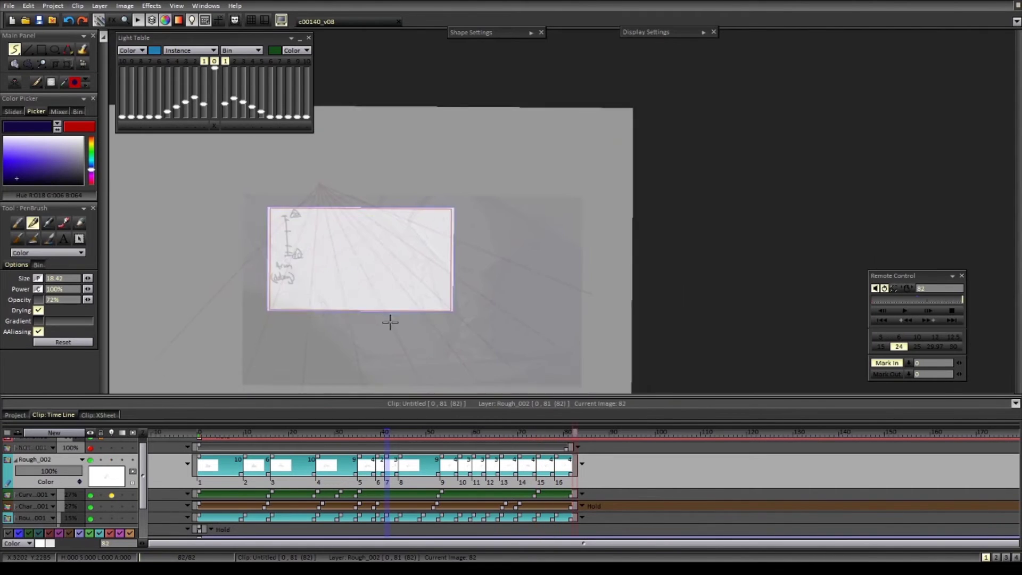
pyautogui.hotkey('ctrl', 'Left')
pyautogui.hotkey('ctrl', 'Left')
pyautogui.hotkey('ctrl', 'Left')
pyautogui.hotkey('ctrl', 'Left')
pyautogui.hotkey('ctrl', 'Left')
pyautogui.hotkey('ctrl', 'Left')
pyautogui.hotkey('ctrl', 'Left')
pyautogui.hotkey('ctrl', 'Left')
pyautogui.hotkey('ctrl', 'Left')
# - Add the armpit and inner arm lines on the drawings from frame 53 to frame 60
pyautogui.scroll(2, 309, 271)
pyautogui.hotkey('ctrl', 'Right')
pyautogui.hotkey('ctrl', 'Right')
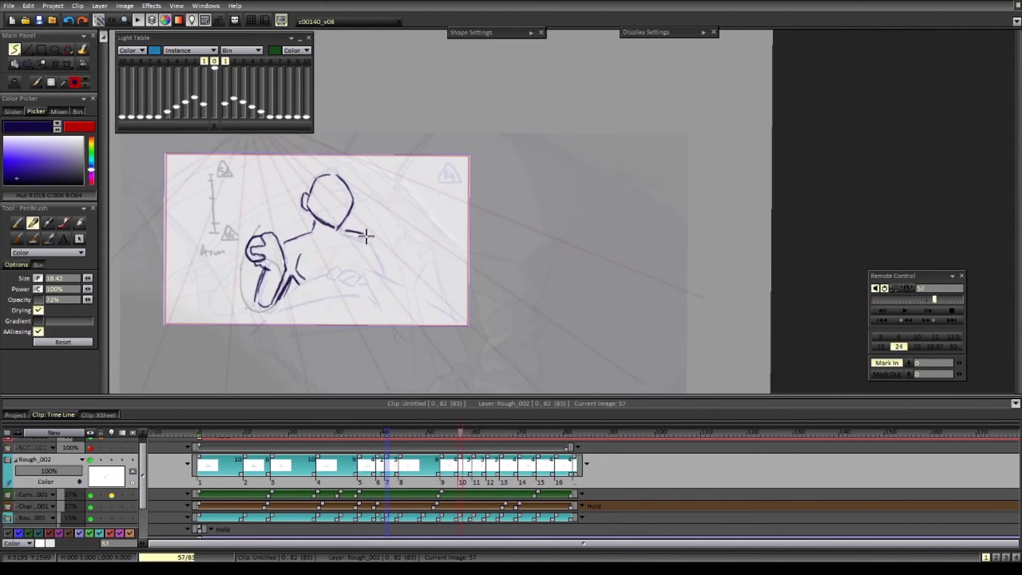
pyautogui.press('Left')
pyautogui.press('Left')
pyautogui.press('Left')
pyautogui.press('Left')
pyautogui.press('Right')
pyautogui.press('Right')
pyautogui.press('Right')
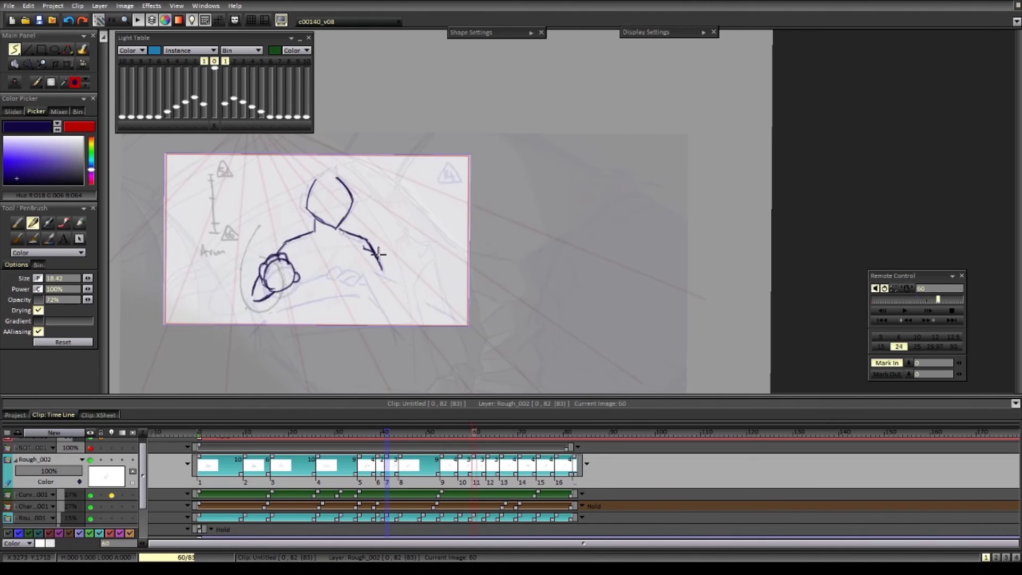
# - Refine the lowered hand and armpit on frame 63 and add the chest-side arm line on frame 60
pyautogui.moveTo(269, 286)
pyautogui.mouseDown()
pyautogui.moveTo(253, 309)
pyautogui.moveTo(244, 300)
pyautogui.mouseUp()
pyautogui.moveTo(230, 280); pyautogui.dragTo(238, 282)
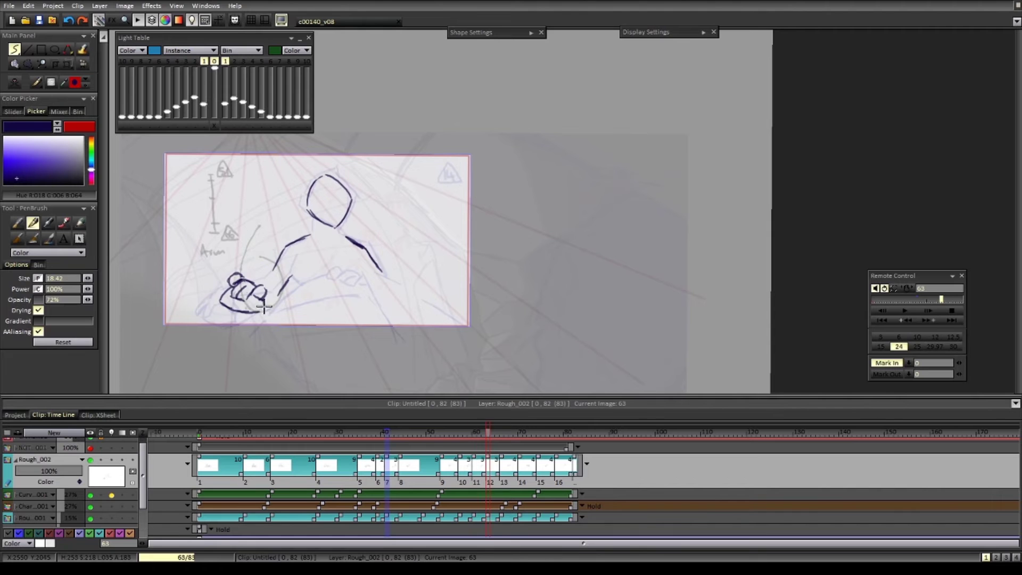
pyautogui.press('Right')
pyautogui.press('Right')
pyautogui.press('Left')
pyautogui.press('Left')
pyautogui.press('Left')
pyautogui.press('Right')
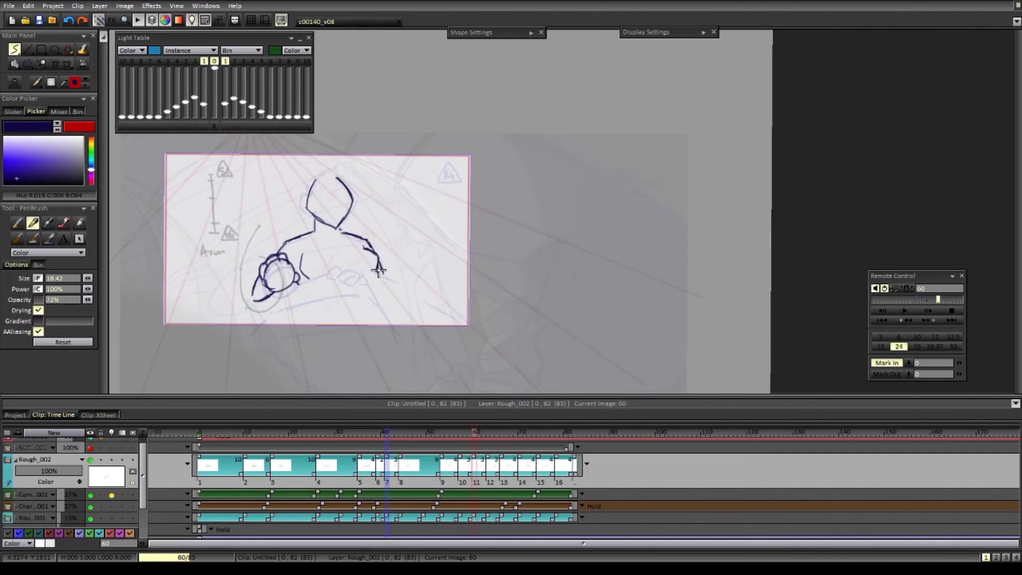
# - Rough the upper arm and bent forearm opposite the fist on frame 74
pyautogui.press('Right')
pyautogui.press('Right')
pyautogui.press('Right')
pyautogui.press('Right')
pyautogui.press('Right')
pyautogui.press('Right')
pyautogui.press('Right')
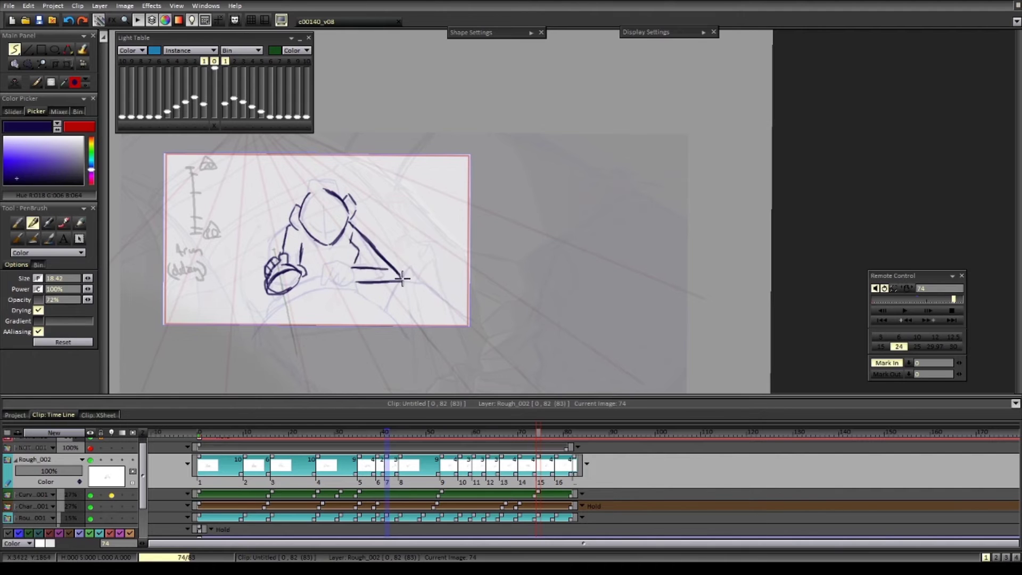
# - Play back the clip to check the timing and motion of the arms and head
pyautogui.press('Right')
pyautogui.press('Right')
pyautogui.press('Right')
pyautogui.press('Right')
pyautogui.press('Return')
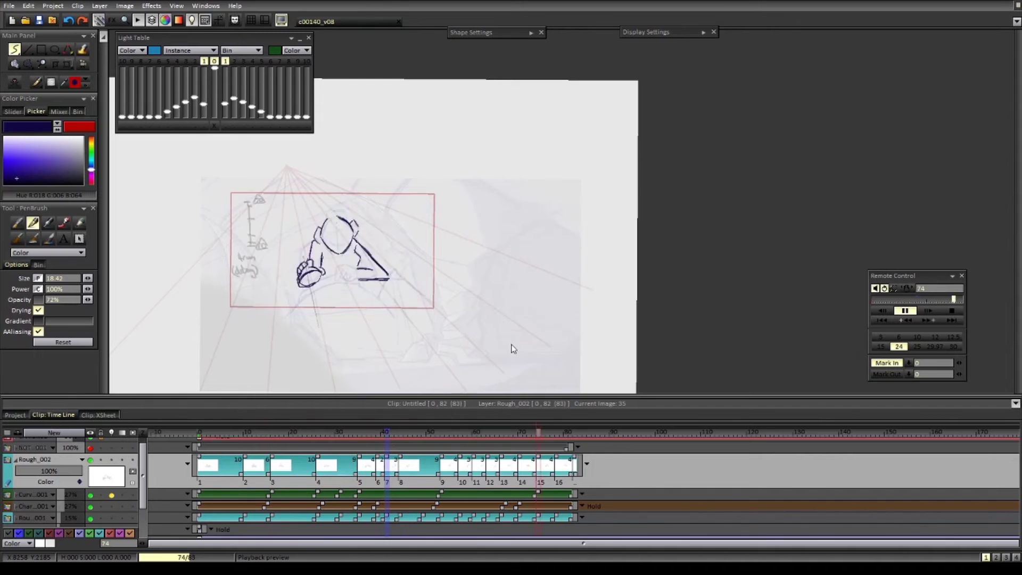
pyautogui.press('Return')
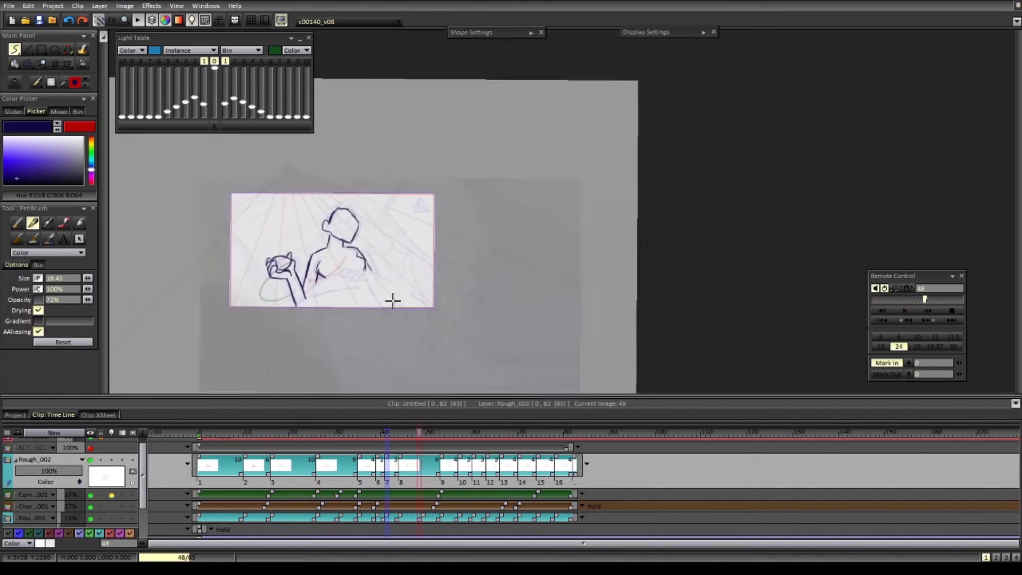
# - Insert a new drawing at frame 49 in the Rough_002 layer and play back the motion
pyautogui.moveTo(420, 434); pyautogui.dragTo(392, 440)
pyautogui.press('BackSpace')
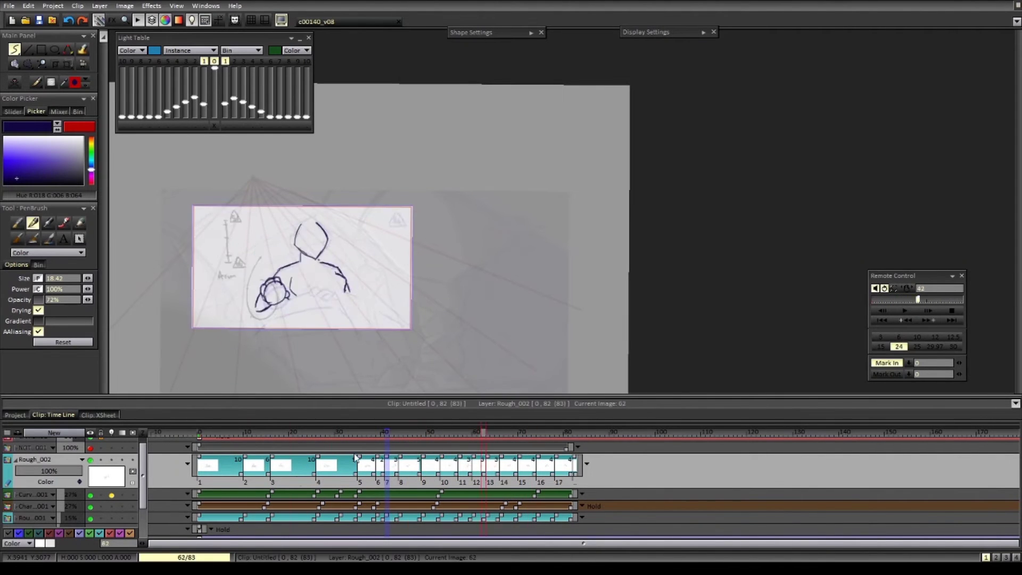
pyautogui.press('Return')
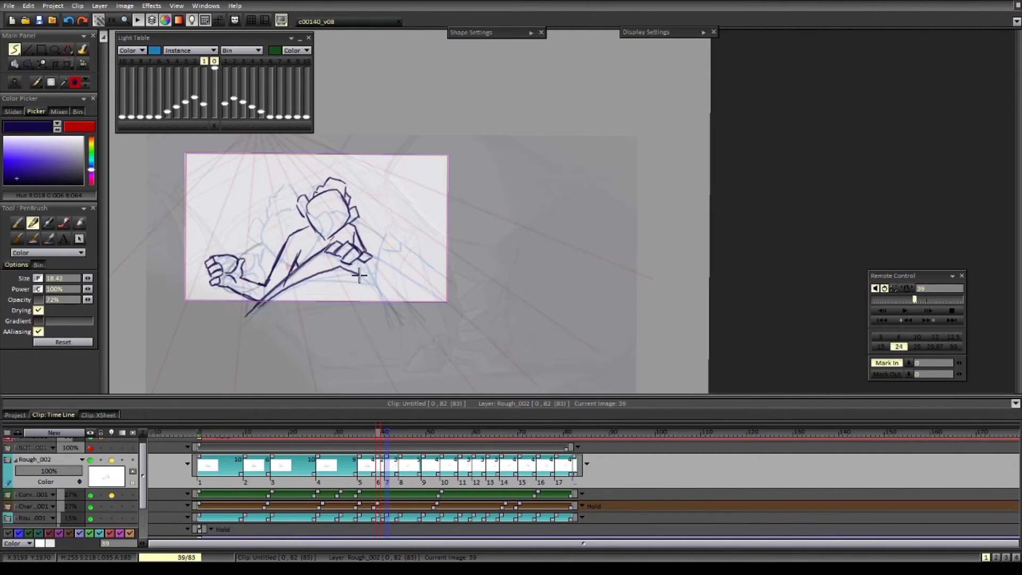
# - Rough the curved waist lines, raised knee and legs on frames 39 and 41
pyautogui.press('n')
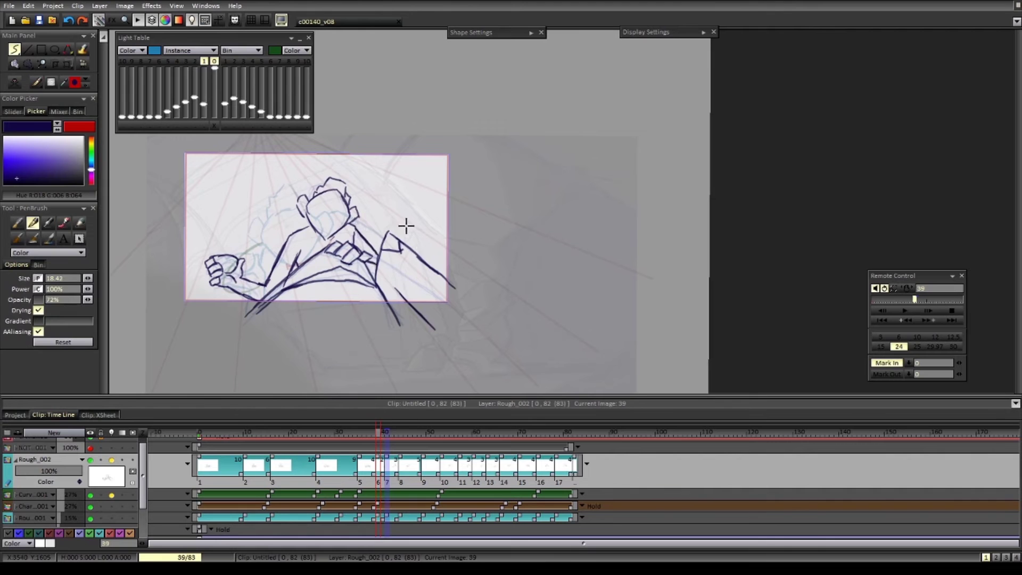
pyautogui.press('Right')
pyautogui.press('Right')
pyautogui.moveTo(388, 231)
pyautogui.mouseDown()
pyautogui.moveTo(452, 286)
pyautogui.moveTo(437, 331)
pyautogui.mouseUp()
pyautogui.moveTo(331, 249); pyautogui.dragTo(243, 319)
pyautogui.moveTo(282, 289); pyautogui.dragTo(338, 268)
pyautogui.moveTo(256, 311); pyautogui.dragTo(339, 280)
pyautogui.press('Return')
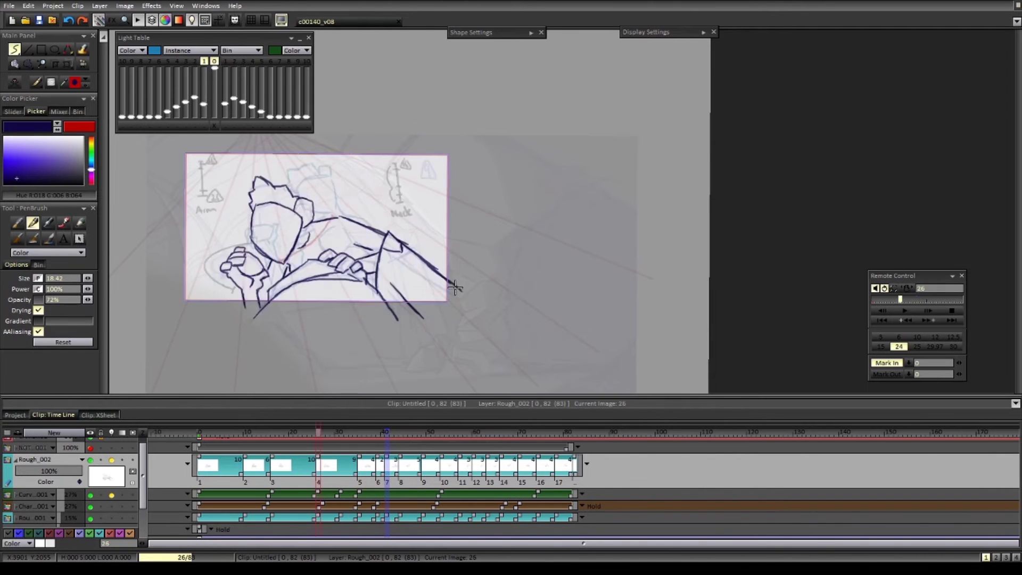
# - Rough the folded hand, curved waist lines, raised knee and legs on frame 44
pyautogui.click(90, 459)
pyautogui.click(111, 460)
pyautogui.click(399, 433)
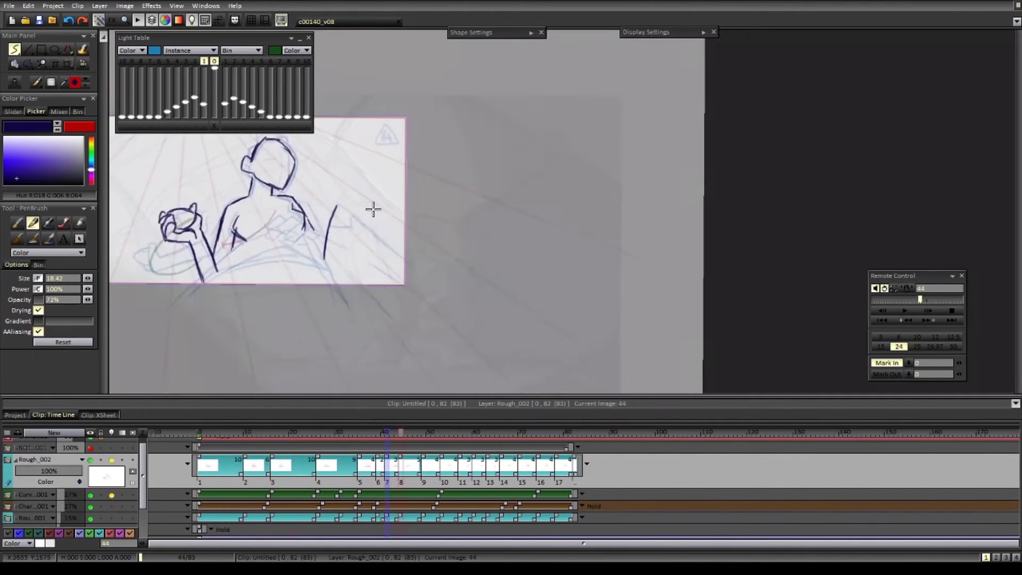
pyautogui.scroll(-2, 350, 265)
pyautogui.scroll(1, 434, 297)
pyautogui.scroll(2, 434, 296)
pyautogui.moveTo(362, 281); pyautogui.dragTo(382, 268)
pyautogui.moveTo(361, 287); pyautogui.dragTo(261, 363)
pyautogui.moveTo(410, 281); pyautogui.dragTo(430, 328)
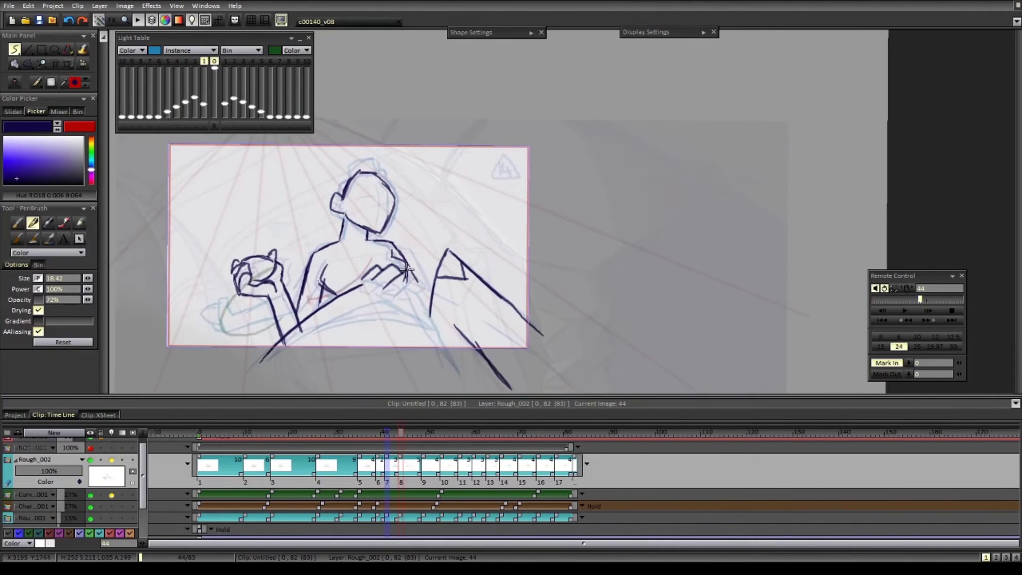
pyautogui.scroll(-1, 377, 302)
pyautogui.moveTo(298, 334); pyautogui.dragTo(377, 302)
pyautogui.moveTo(366, 170); pyautogui.dragTo(396, 179)
# - Rough the waist curve and a leg line on the new frame 49 drawing
pyautogui.hotkey('ctrl', 'Right')
pyautogui.scroll(-1, 415, 223)
pyautogui.moveTo(316, 324); pyautogui.dragTo(392, 268)
pyautogui.moveTo(392, 263); pyautogui.dragTo(397, 257)
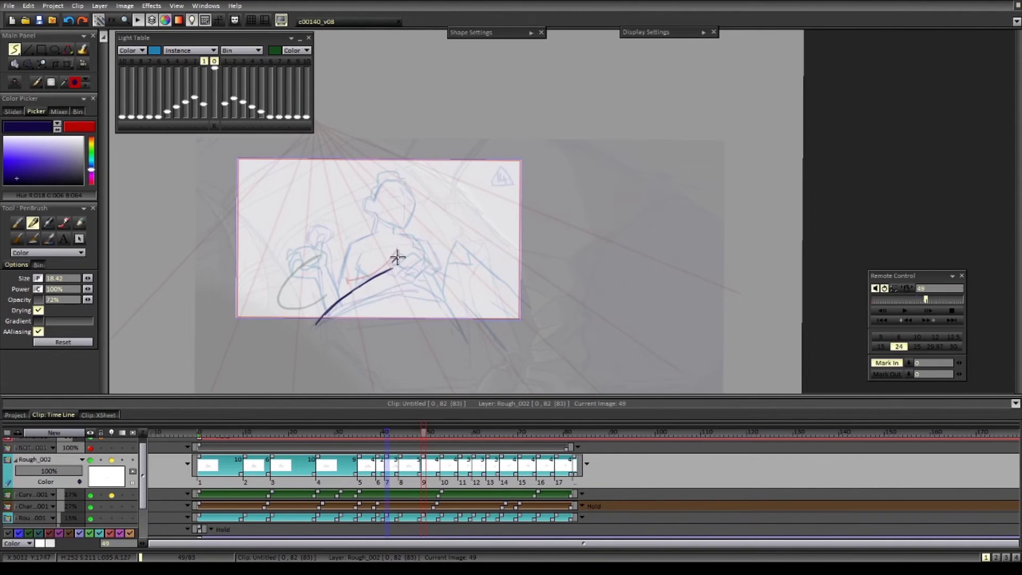
pyautogui.moveTo(469, 306); pyautogui.dragTo(511, 353)
# - Rough the folded hand, waist curves and thigh line below the torso on frame 53
pyautogui.hotkey('ctrl', 'Right')
pyautogui.scroll(1, 430, 248)
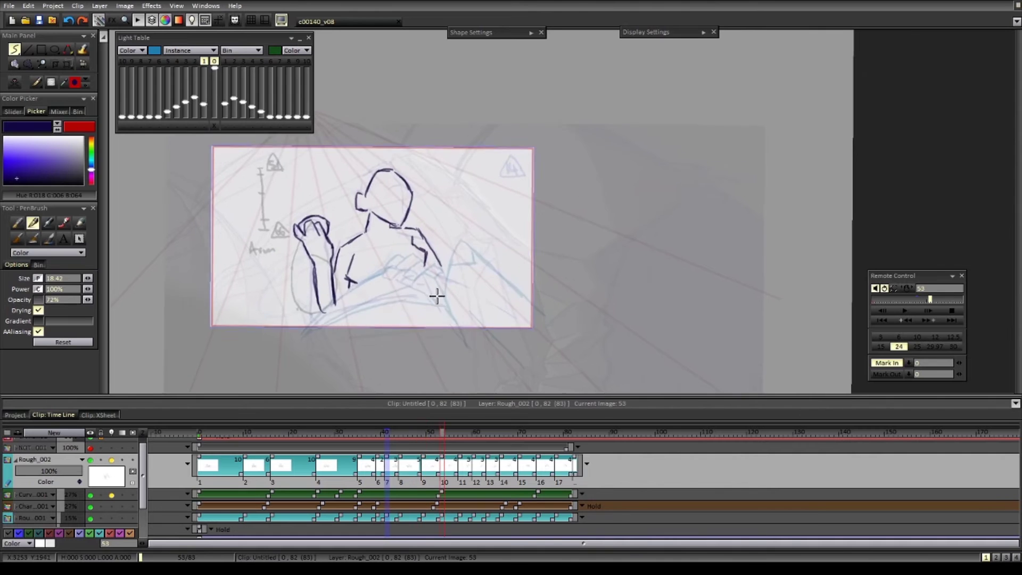
pyautogui.moveTo(438, 296); pyautogui.dragTo(447, 304)
pyautogui.hotkey('ctrl', 'Right')
pyautogui.hotkey('ctrl', 'Right')
pyautogui.hotkey('ctrl', 'Left')
pyautogui.hotkey('ctrl', 'Left')
pyautogui.moveTo(311, 340); pyautogui.dragTo(394, 276)
pyautogui.moveTo(407, 263); pyautogui.dragTo(397, 275)
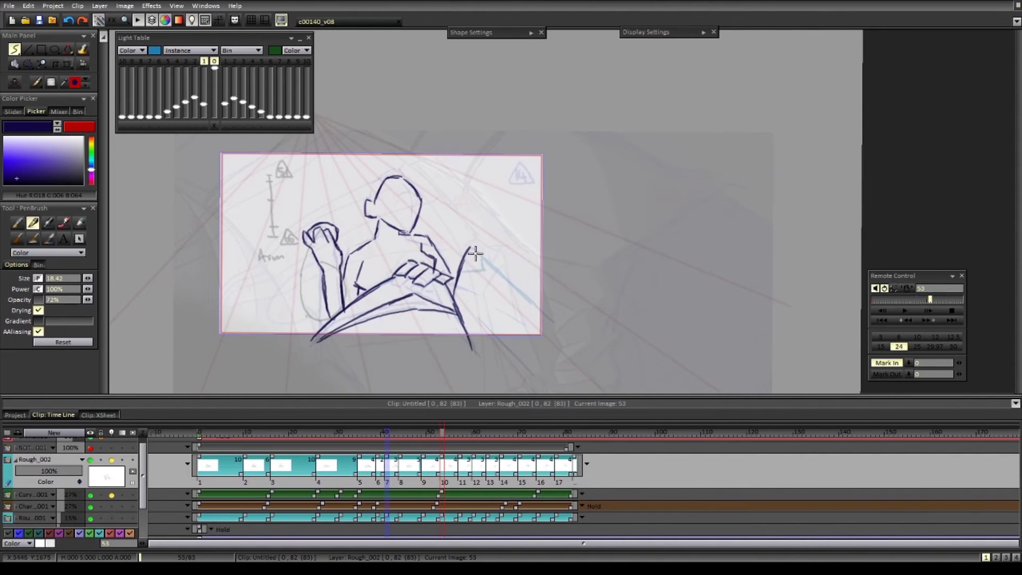
# - Continue the folded hand, raised knee and leg lines on the drawings up to frame 66
pyautogui.press('Right')
pyautogui.press('Right')
pyautogui.press('Right')
pyautogui.press('Right')
pyautogui.press('Right')
pyautogui.press('Right')
pyautogui.press('Right')
pyautogui.press('Right')
pyautogui.press('Right')
pyautogui.press('Right')
pyautogui.press('Right')
pyautogui.press('Right')
pyautogui.press('Right')
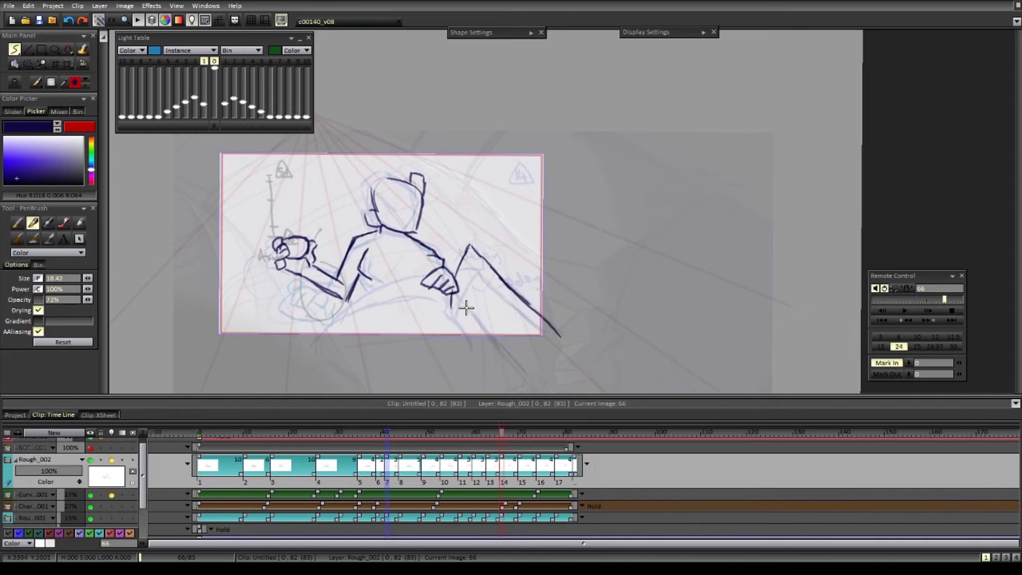
# - Rough the folded hand, raised knee and leg lines on the frame 70 drawing
pyautogui.press('Right')
pyautogui.press('Right')
pyautogui.press('Right')
pyautogui.press('Right')
pyautogui.press('Right')
pyautogui.press('Right')
pyautogui.press('Right')
pyautogui.press('Right')
pyautogui.press('Right')
pyautogui.press('Right')
pyautogui.press('Right')
pyautogui.press('Right')
pyautogui.press('Right')
pyautogui.press('Right')
pyautogui.press('Right')
pyautogui.press('Right')
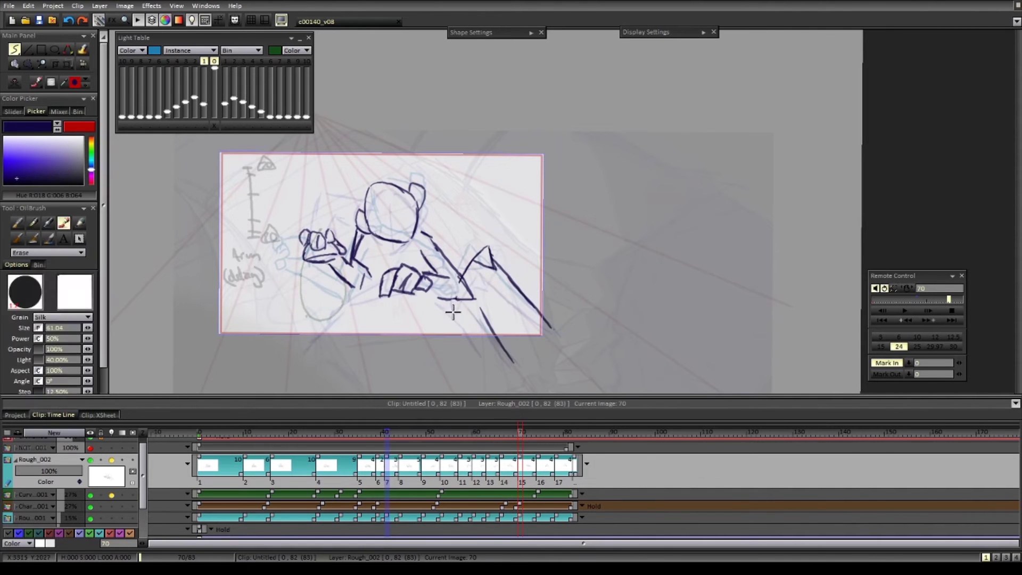
# - Rough the folded hand over the torso and the knee and leg lines on the frame 63 drawing
pyautogui.press('Left')
pyautogui.press('Left')
pyautogui.press('Left')
pyautogui.press('Left')
pyautogui.press('Left')
pyautogui.press('Left')
pyautogui.press('Left')
pyautogui.press('Left')
pyautogui.press('Left')
pyautogui.press('Left')
pyautogui.press('Left')
pyautogui.press('Left')
pyautogui.press('Left')
pyautogui.press('Left')
pyautogui.press('Left')
pyautogui.press('Left')
pyautogui.press('Left')
pyautogui.press('Left')
pyautogui.press('Left')
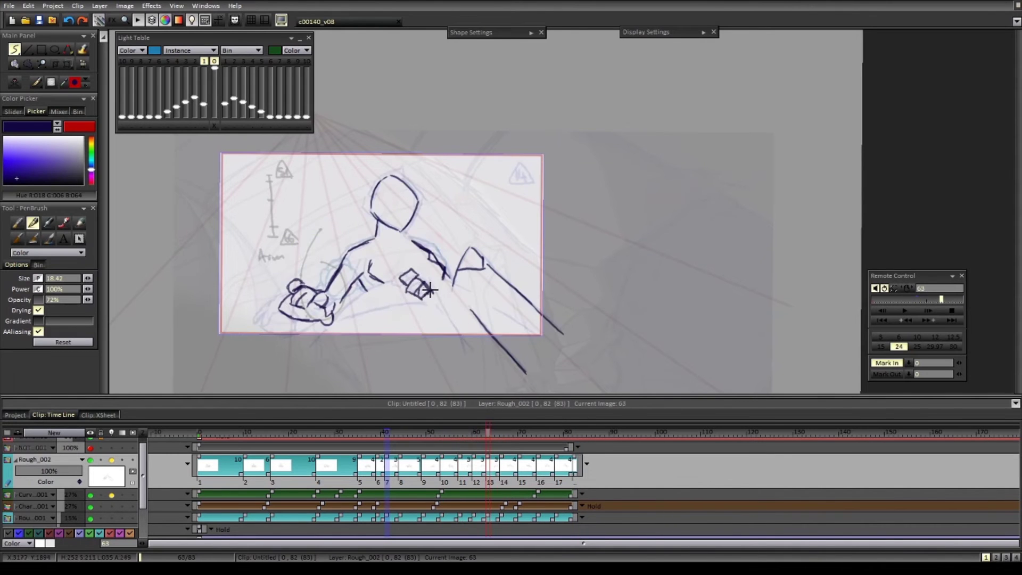
# - Rough the folded hand, curved waist lines and thigh line on frame 57, comparing against the neighbouring drawings
pyautogui.press('Left')
pyautogui.press('Left')
pyautogui.press('Left')
pyautogui.press('Left')
pyautogui.press('Left')
pyautogui.press('Left')
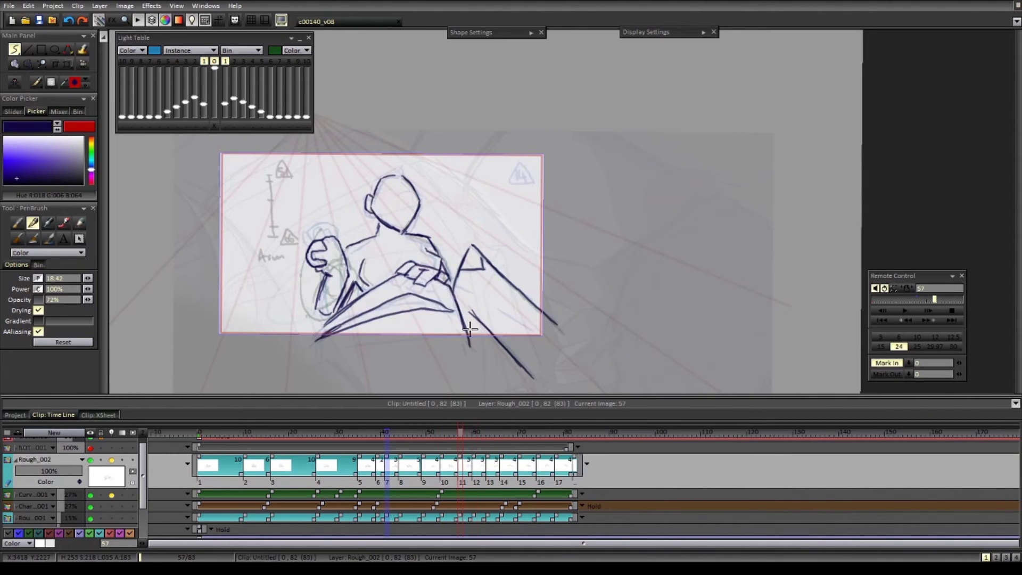
pyautogui.press('Right')
pyautogui.press('Right')
pyautogui.press('Right')
pyautogui.press('Left')
pyautogui.press('Left')
pyautogui.press('Left')
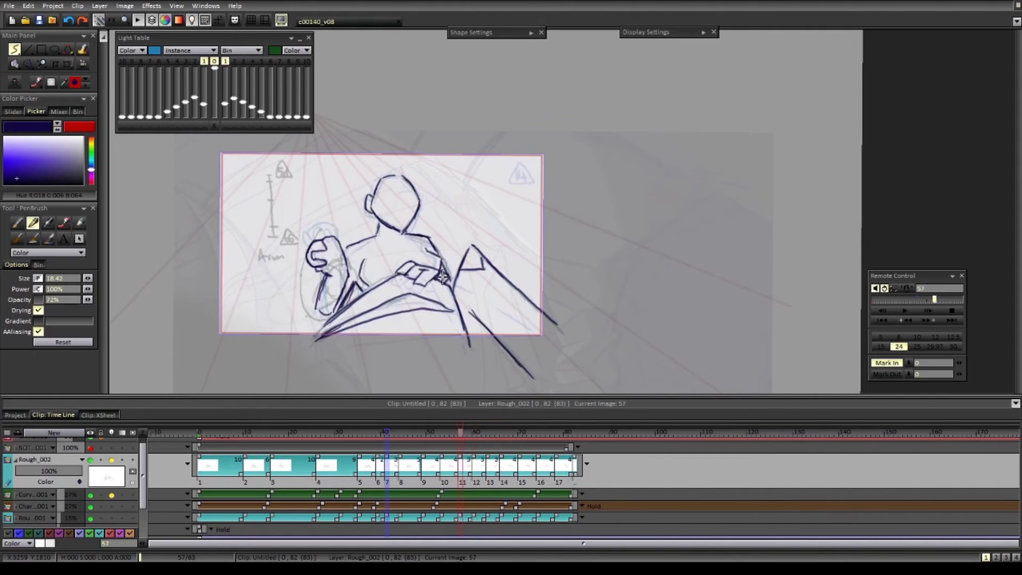
# - Rough the waist curves and thigh lines below the folded hand on the drawings from frame 60 to 66
pyautogui.press('Right')
pyautogui.press('Right')
pyautogui.press('Right')
pyautogui.moveTo(446, 282); pyautogui.dragTo(438, 291)
pyautogui.press('Right')
pyautogui.press('Right')
pyautogui.press('Right')
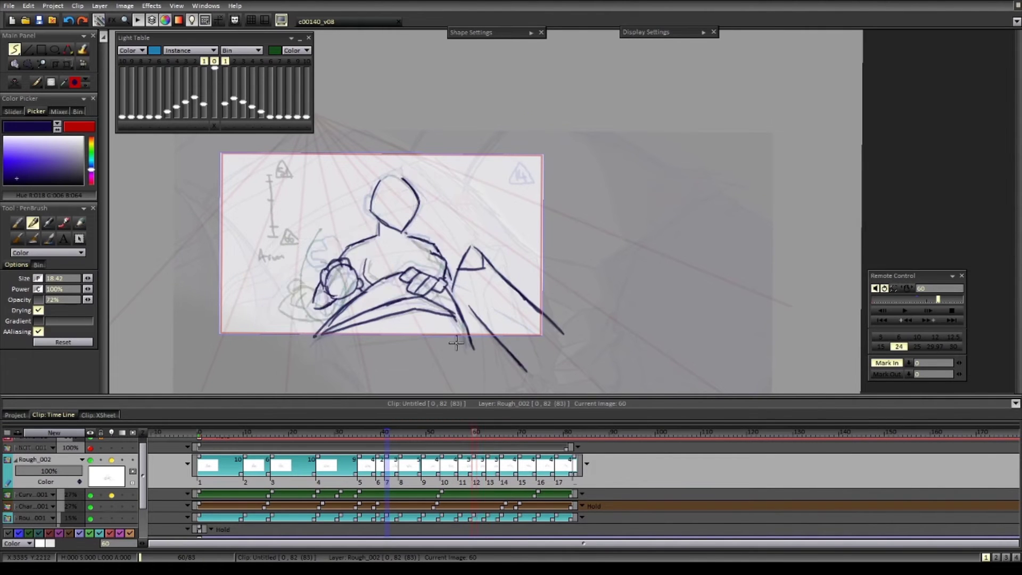
pyautogui.press('Right')
pyautogui.press('Right')
pyautogui.press('Right')
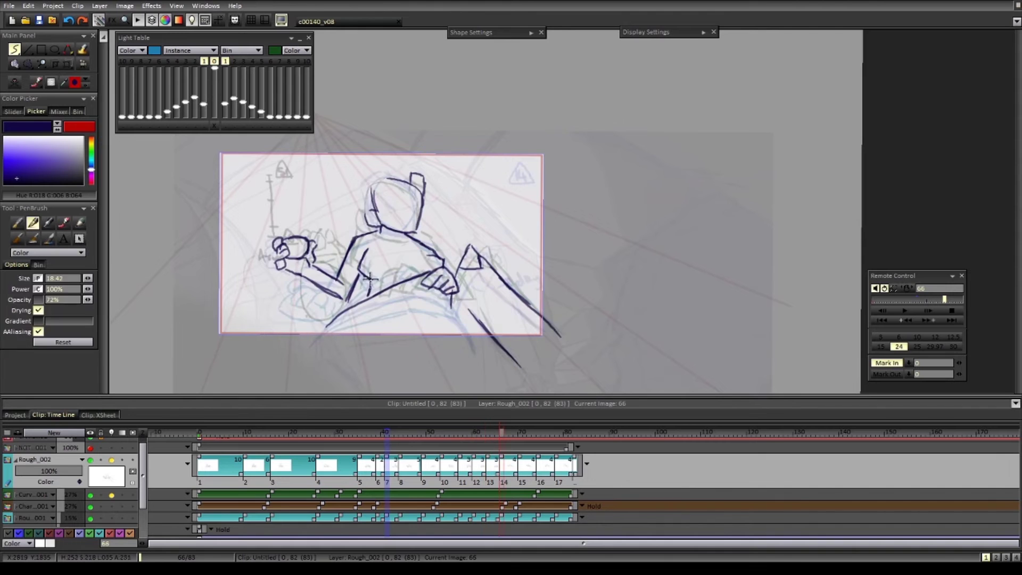
# - Rough the waist curves and thigh lines on the drawings from frame 70 to the end of the shot
pyautogui.press('Right')
pyautogui.press('Right')
pyautogui.press('Right')
pyautogui.press('Right')
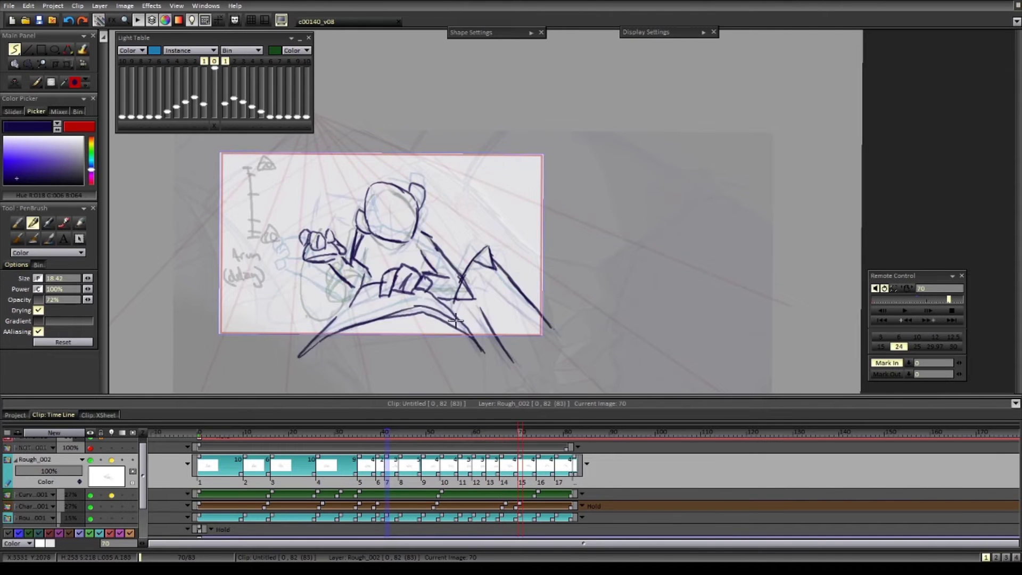
pyautogui.press('Right')
pyautogui.press('Right')
pyautogui.press('Right')
pyautogui.press('Right')
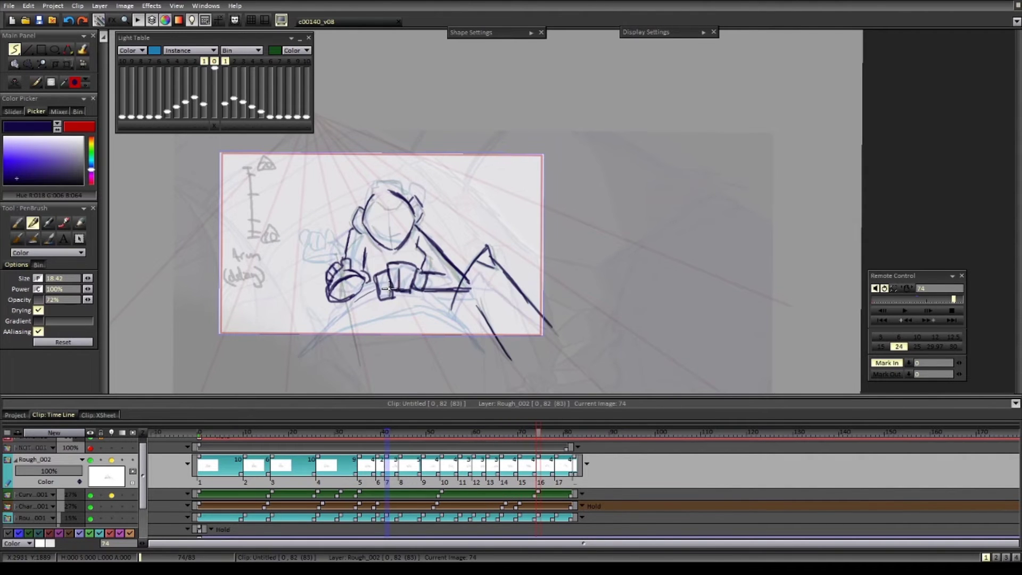
pyautogui.press('Right')
pyautogui.press('Right')
pyautogui.press('Right')
pyautogui.press('Right')
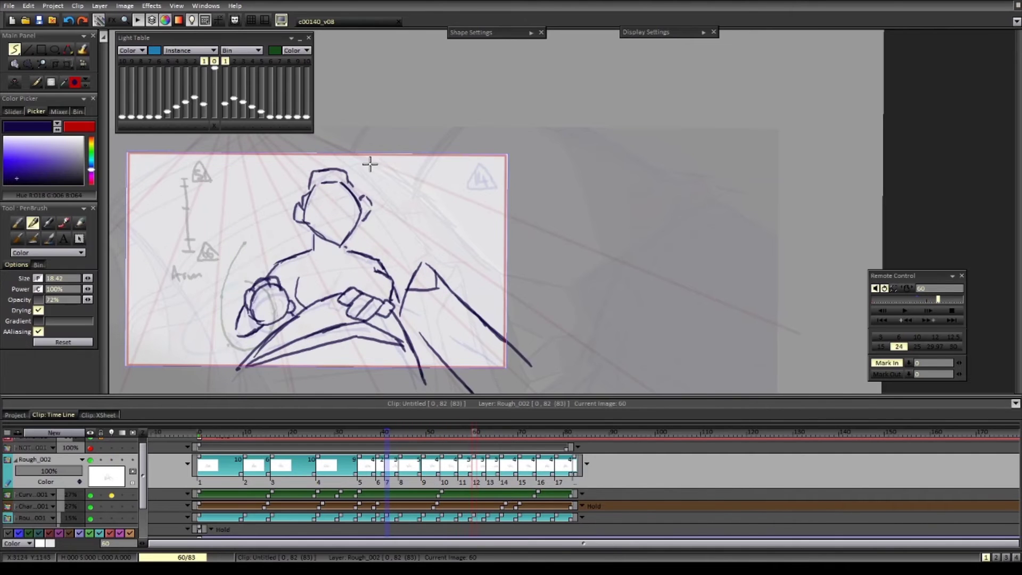
# - Finish the hair and ears on the drawings around frame 60 and save the project as c00140_v09
pyautogui.press('Right')
pyautogui.press('Left')
pyautogui.press('e')
pyautogui.press('b')
pyautogui.press('Left')
pyautogui.scroll(-1, 379, 231)
pyautogui.press('Right')
pyautogui.press('Right')
pyautogui.press('Right')
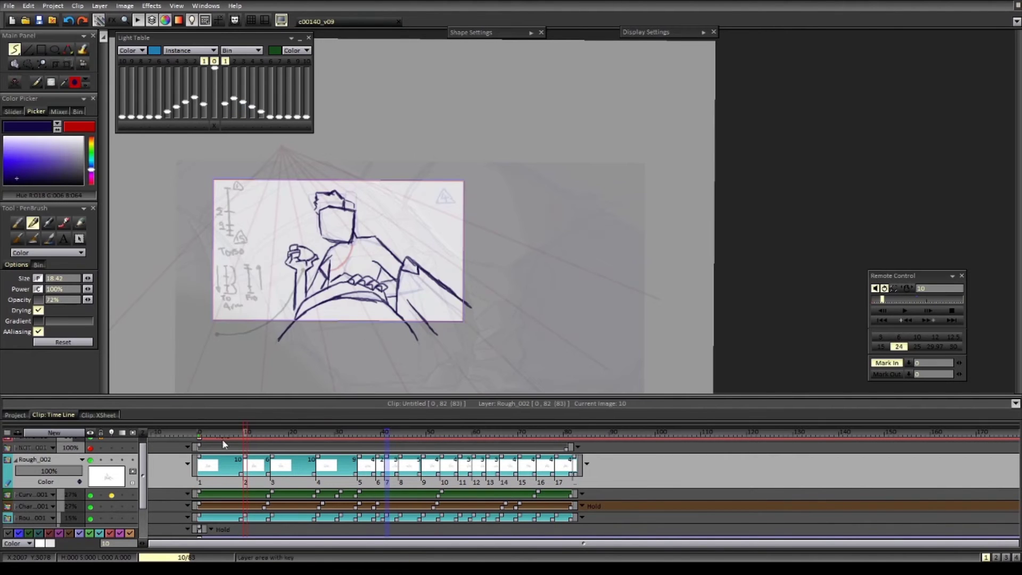
# - Remove the faded first rough layer and add an in-between drawing at frame 31 on Rough_002
pyautogui.click(94, 516)
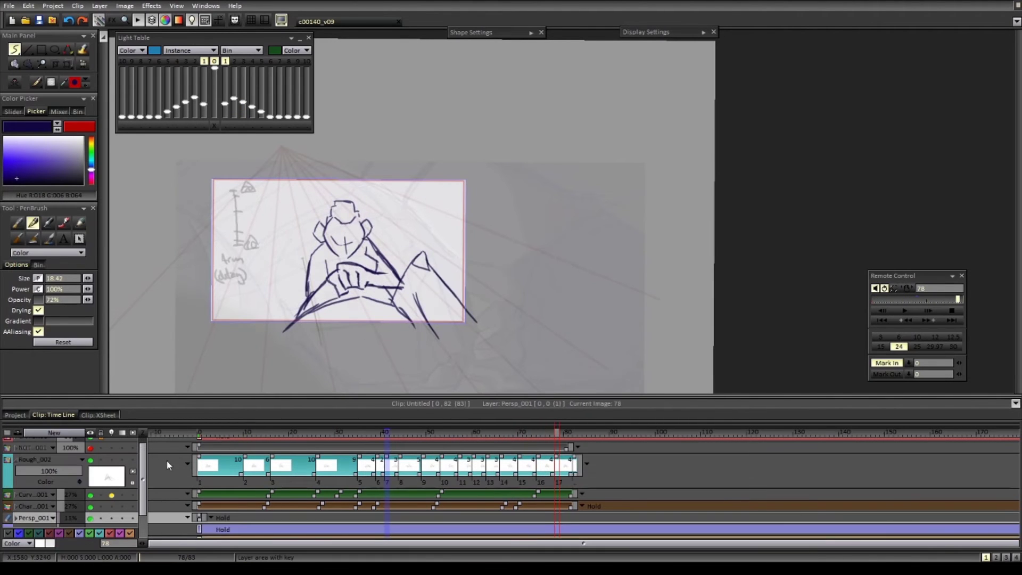
pyautogui.click(119, 485)
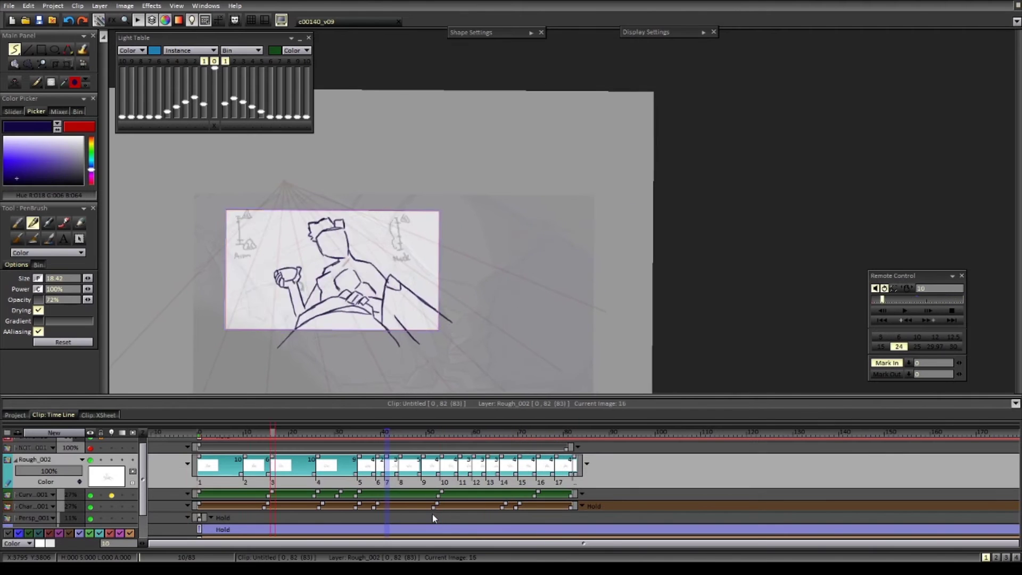
pyautogui.press('Right')
pyautogui.press('Right')
pyautogui.press('Right')
pyautogui.press('Right')
pyautogui.press('Right')
pyautogui.press('Right')
pyautogui.press('Right')
pyautogui.press('Right')
pyautogui.press('Right')
pyautogui.press('Return')
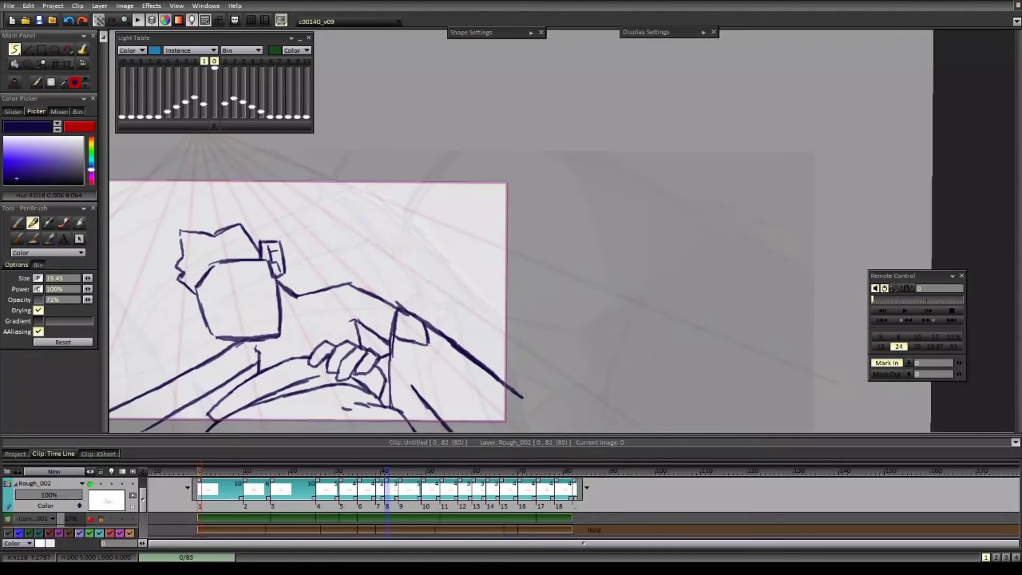
# - Draw facial construction guidelines inside the head shapes on frames 0 and 10
pyautogui.moveTo(207, 275)
pyautogui.mouseDown()
pyautogui.moveTo(278, 335)
pyautogui.moveTo(230, 324)
pyautogui.mouseUp()
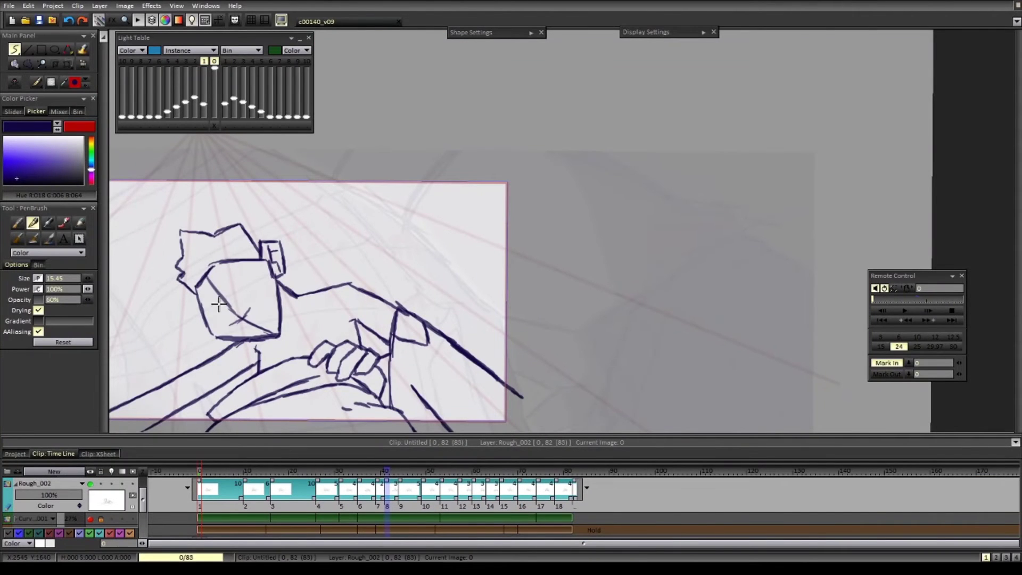
pyautogui.press('Right')
pyautogui.press('Left')
pyautogui.press('Left')
pyautogui.press('Right')
pyautogui.press('Right')
pyautogui.press('Right')
pyautogui.press('Left')
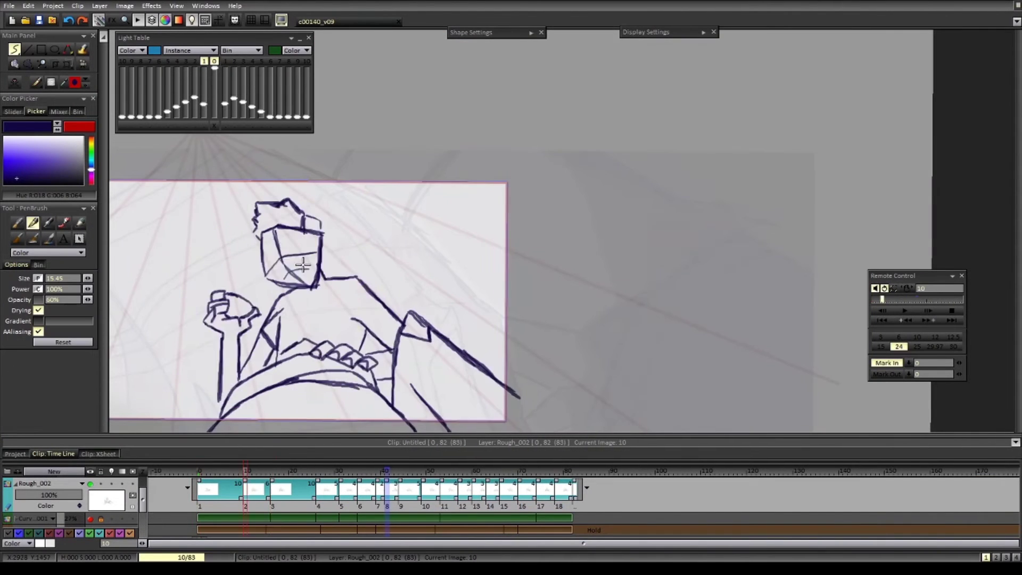
# - Draw facial centre and feature guidelines inside the heads on the drawings from frame 16 to 35
pyautogui.press('Right')
pyautogui.press('Left')
pyautogui.press('Right')
pyautogui.press('Left')
pyautogui.press('Right')
pyautogui.press('Right')
pyautogui.press('Right')
pyautogui.press('Right')
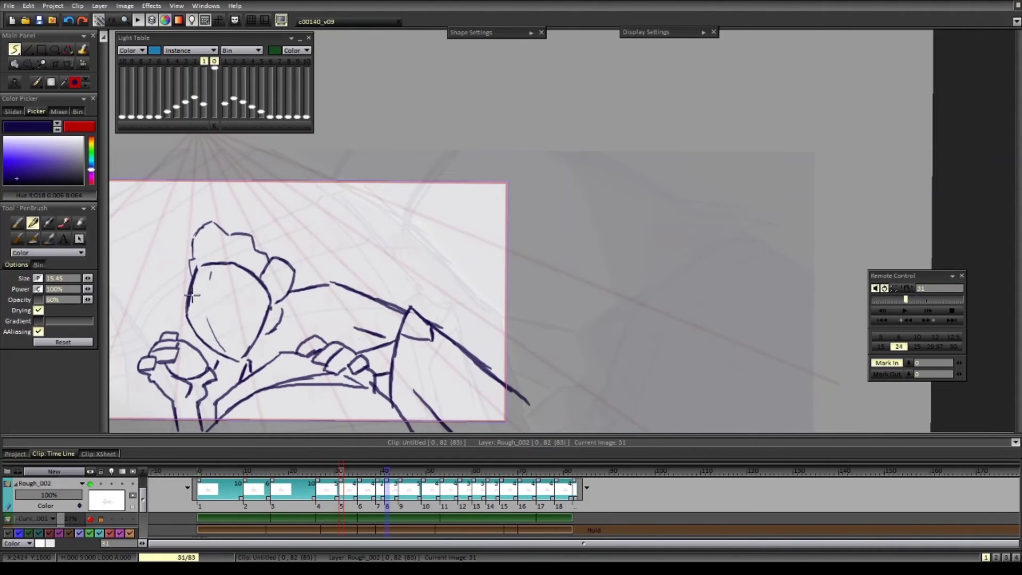
pyautogui.press('Right')
pyautogui.press('Left')
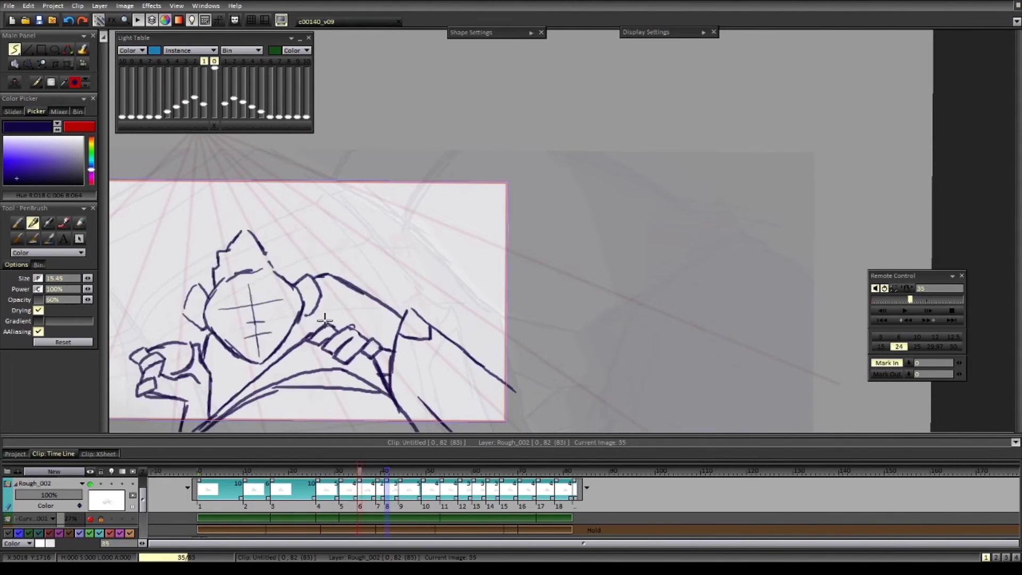
# - Draw curved facial guidelines inside the heads on the drawings from frame 39 to 53
pyautogui.press('Right')
pyautogui.press('Right')
pyautogui.press('Left')
pyautogui.press('Right')
pyautogui.press('Right')
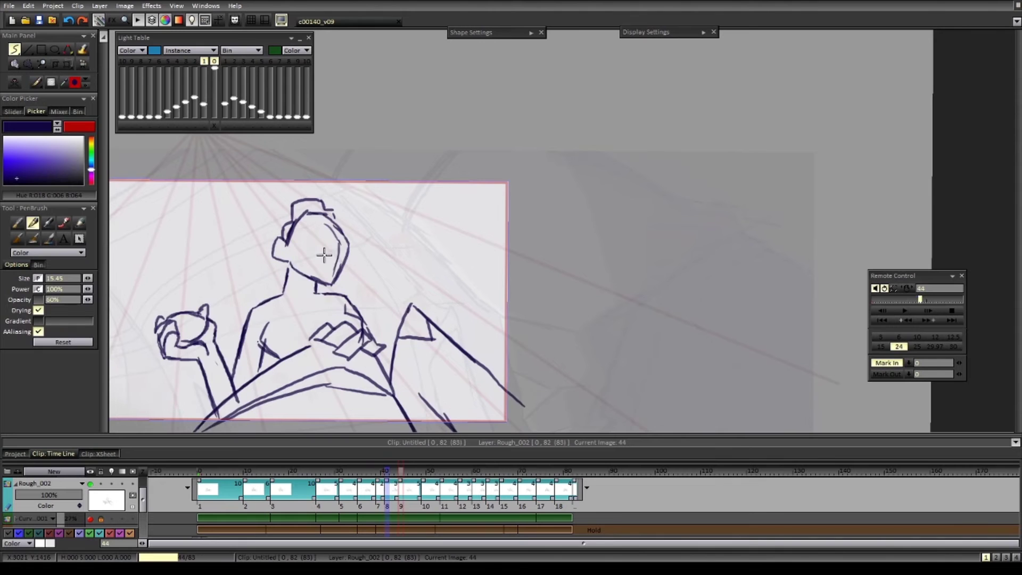
pyautogui.press('Left')
pyautogui.press('Right')
pyautogui.press('Right')
pyautogui.press('Right')
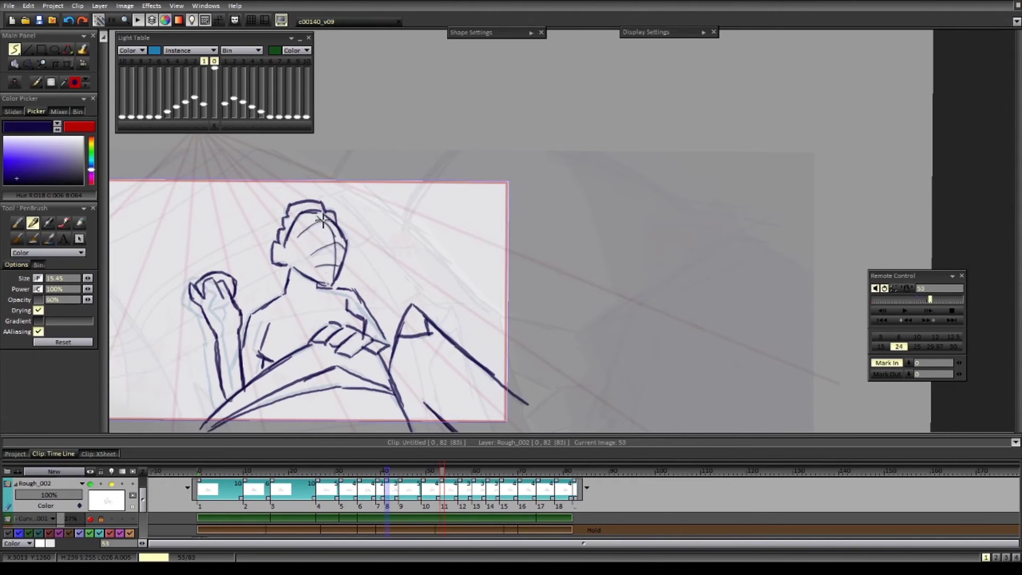
pyautogui.press('Right')
pyautogui.press('Right')
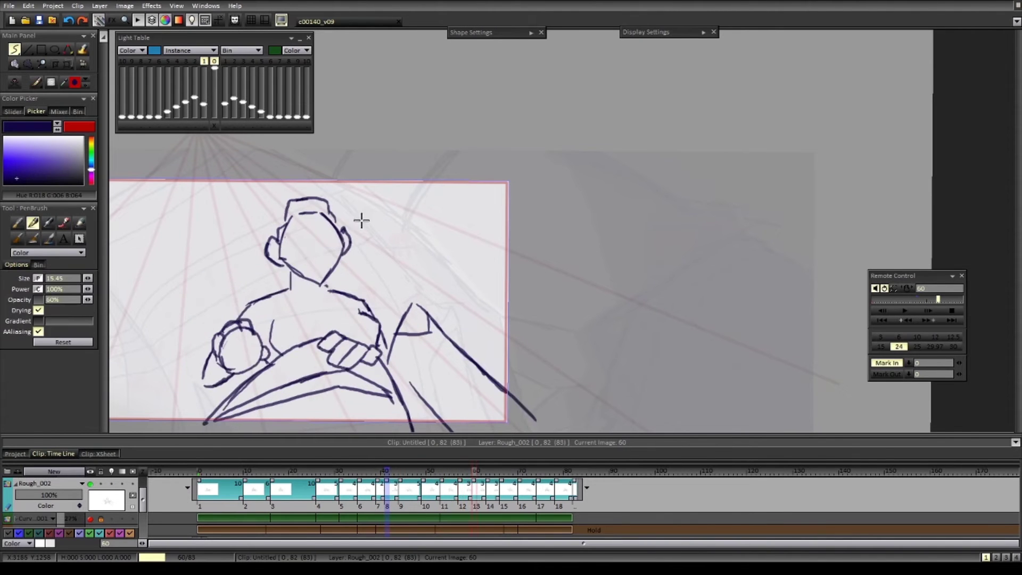
# - Correct the ears and add facial guidelines to the heads on frames 57 and 60
pyautogui.press('Right')
pyautogui.press('Right')
pyautogui.press('Left')
pyautogui.press('Left')
pyautogui.press('Left')
pyautogui.press('e')
pyautogui.press('b')
pyautogui.press('Right')
pyautogui.press('e')
pyautogui.moveTo(290, 247)
pyautogui.mouseDown()
pyautogui.moveTo(333, 245)
pyautogui.moveTo(278, 267)
pyautogui.moveTo(290, 271)
pyautogui.mouseUp()
pyautogui.press('b')
pyautogui.press('Right')
# - Redraw the ears and facial guidelines on the frame 63 head, checking it against frames 57 and 60
pyautogui.press('e')
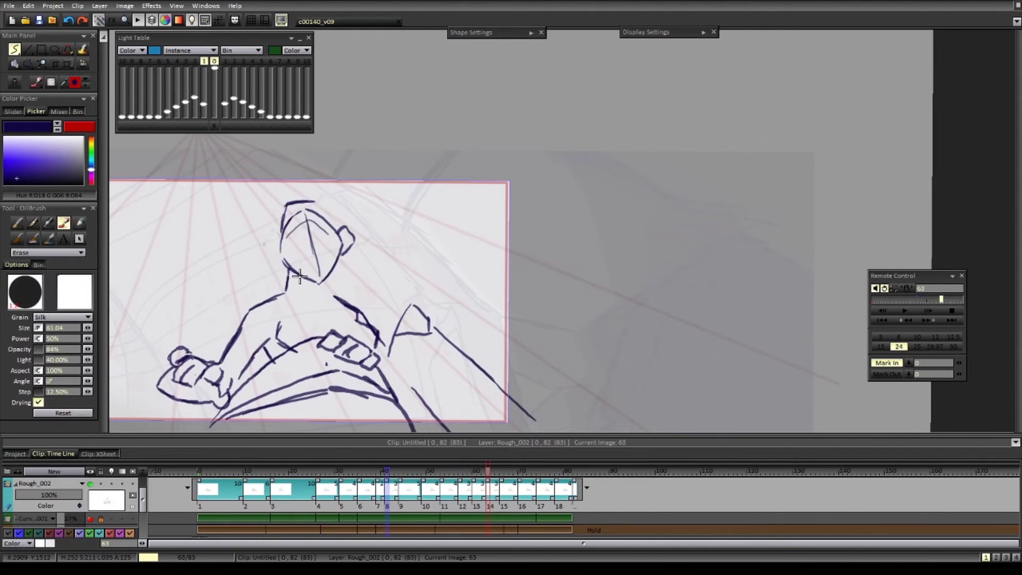
pyautogui.press('Left')
pyautogui.press('b')
pyautogui.press('Right')
pyautogui.press('Left')
pyautogui.press('Right')
pyautogui.moveTo(288, 256); pyautogui.dragTo(333, 246)
pyautogui.moveTo(299, 265); pyautogui.dragTo(328, 265)
pyautogui.press('e')
pyautogui.moveTo(326, 234); pyautogui.dragTo(290, 234)
pyautogui.press('b')
pyautogui.moveTo(287, 238)
pyautogui.mouseDown()
pyautogui.moveTo(334, 251)
pyautogui.moveTo(308, 218)
pyautogui.mouseUp()
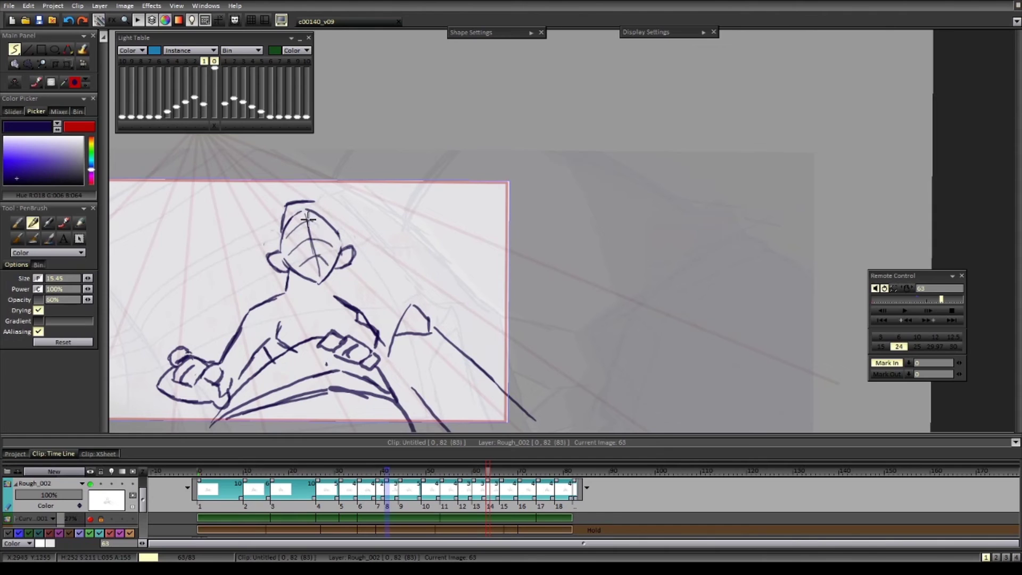
pyautogui.press('Left')
pyautogui.press('Left')
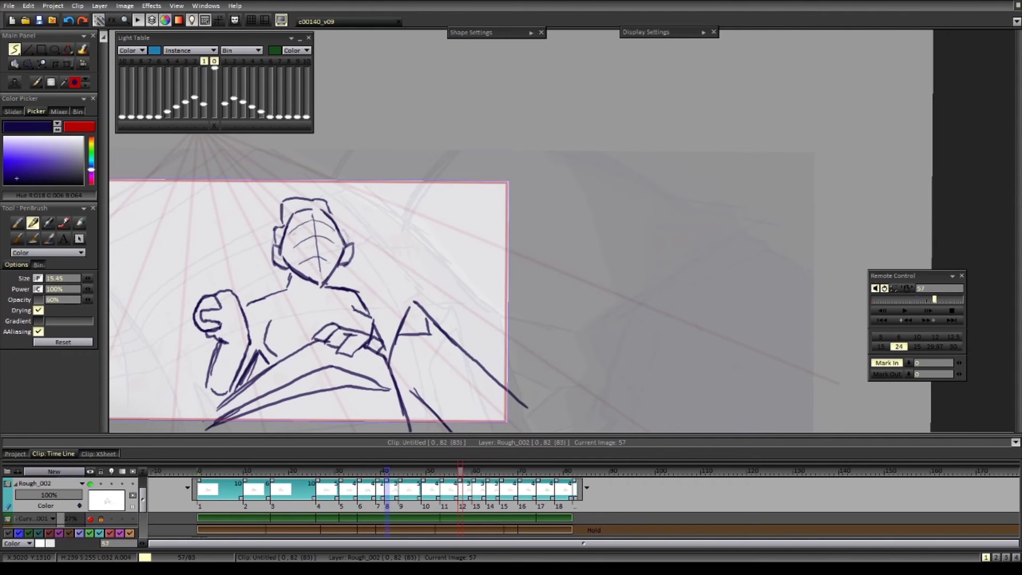
pyautogui.press('Right')
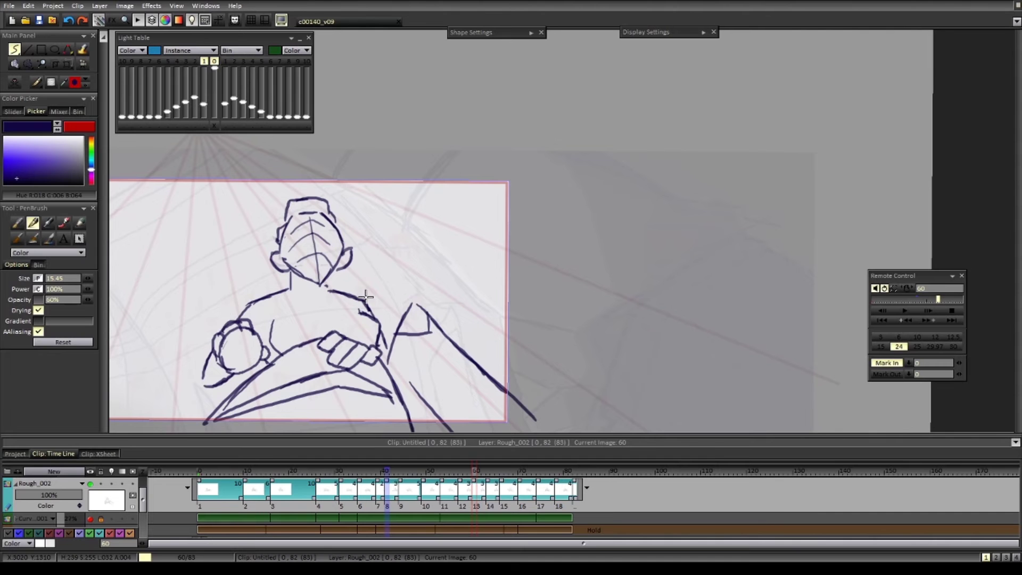
pyautogui.press('Right')
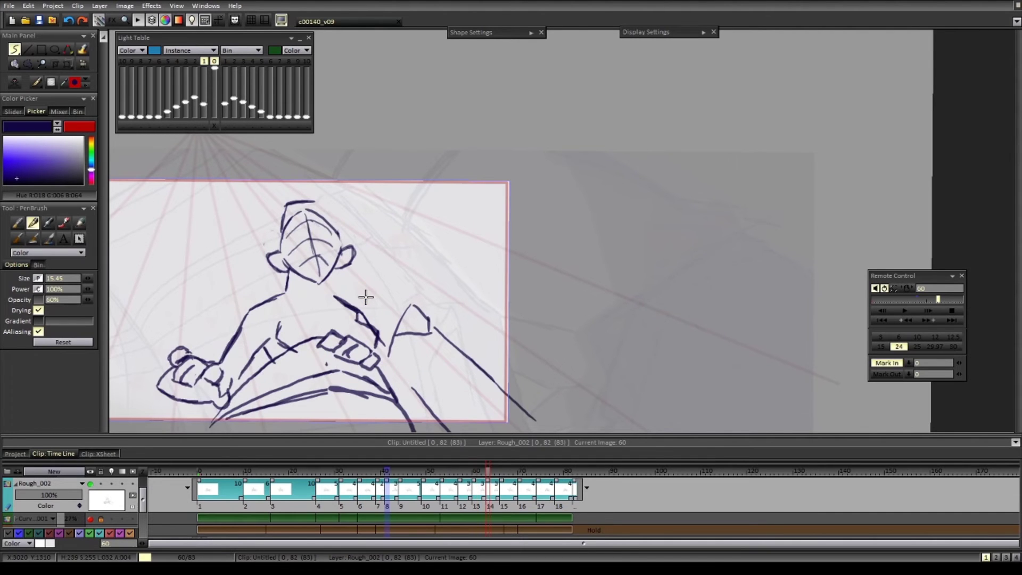
# - Draw facial guidelines inside the heads on the drawings from frame 66 to 74
pyautogui.press('Right')
pyautogui.press('Right')
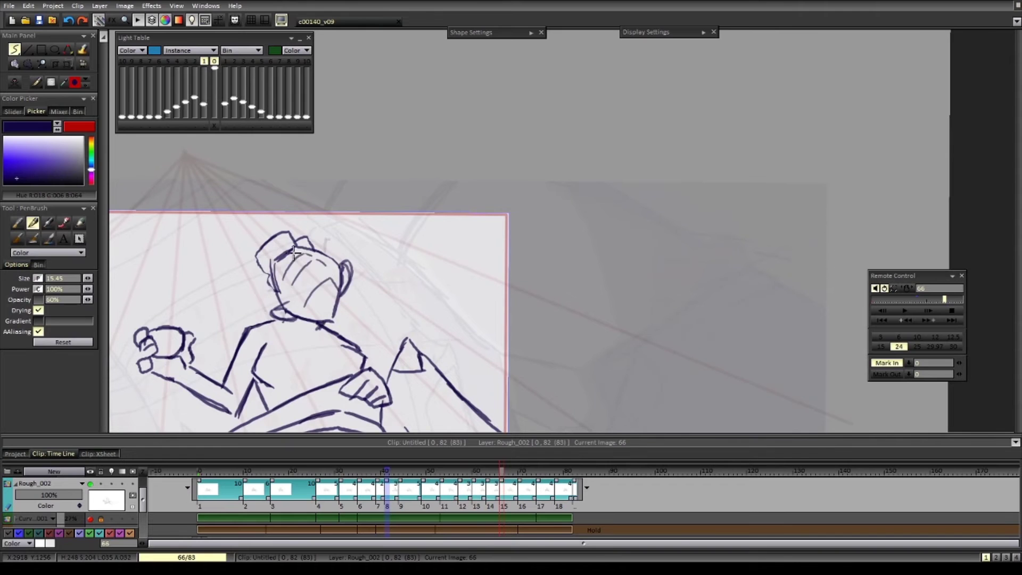
pyautogui.press('Right')
pyautogui.press('Right')
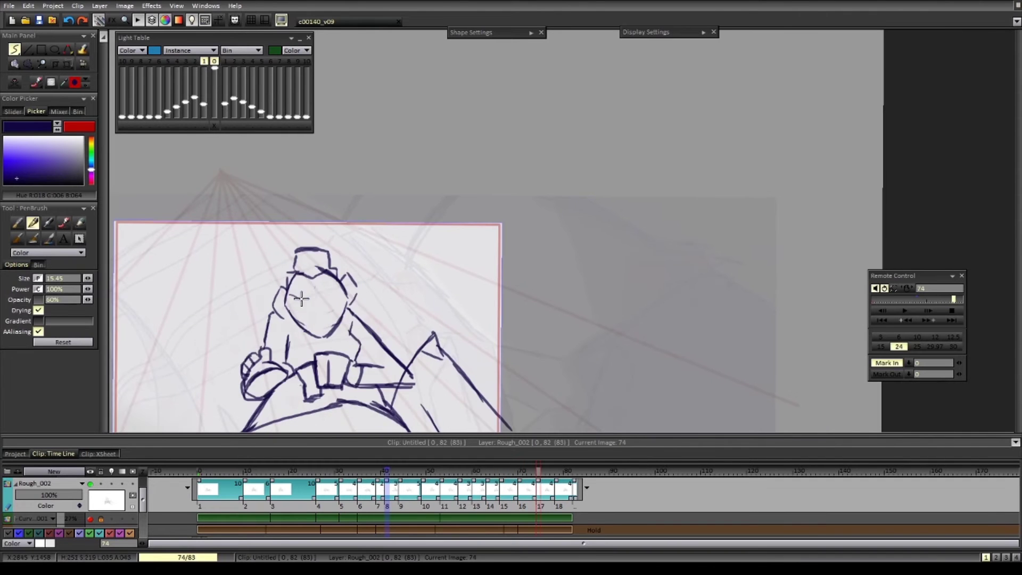
# - Play back the rough, add a new layer above Rough_002 at frame 0 and fade Rough_002 for tracing
pyautogui.press('Return')
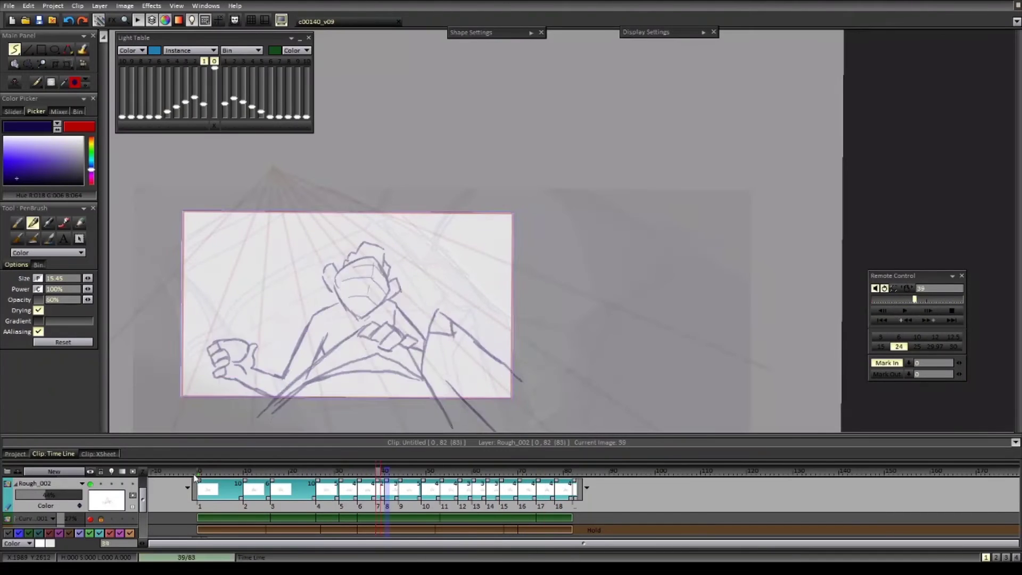
pyautogui.click(198, 472)
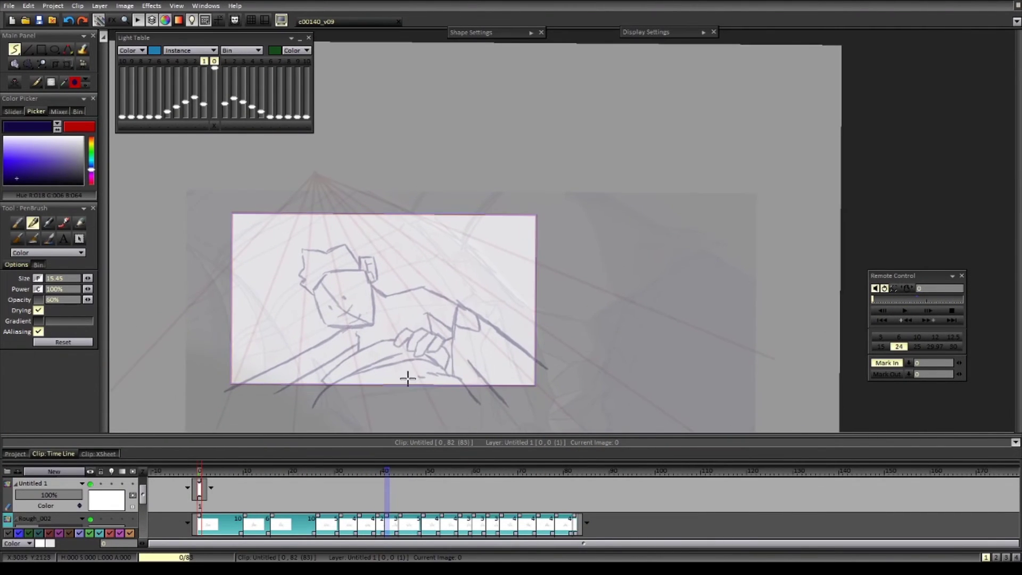
pyautogui.click(1016, 558)
pyautogui.click(986, 557)
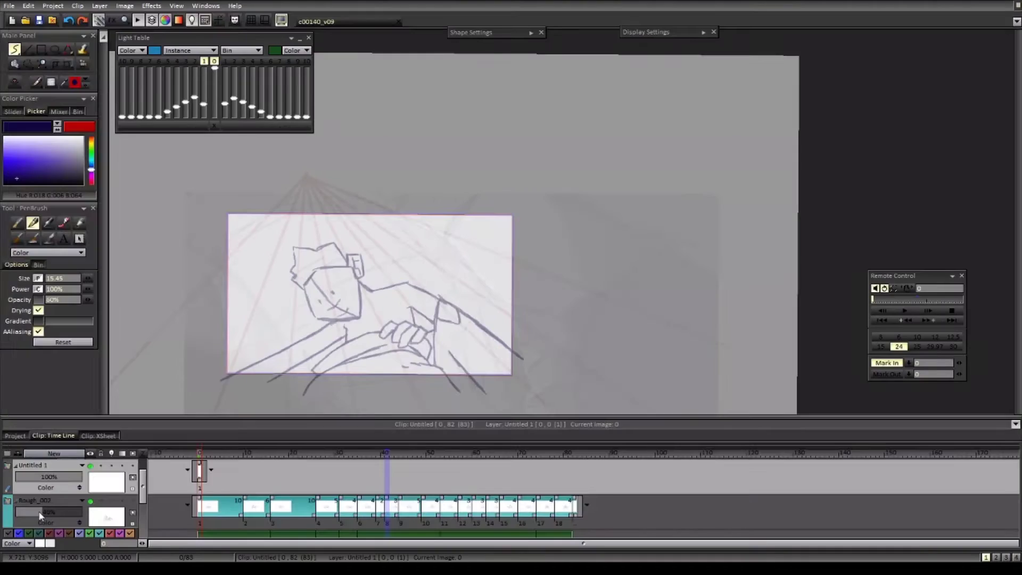
pyautogui.moveTo(38, 513); pyautogui.dragTo(33, 513)
# - Trace the shoulder line and head outline of the frame 0 figure and draw the eyes on the new layer
pyautogui.click(1016, 557)
pyautogui.scroll(1, 351, 320)
pyautogui.moveTo(362, 273)
pyautogui.mouseDown()
pyautogui.moveTo(392, 296)
pyautogui.moveTo(502, 306)
pyautogui.mouseUp()
pyautogui.moveTo(443, 323); pyautogui.dragTo(471, 331)
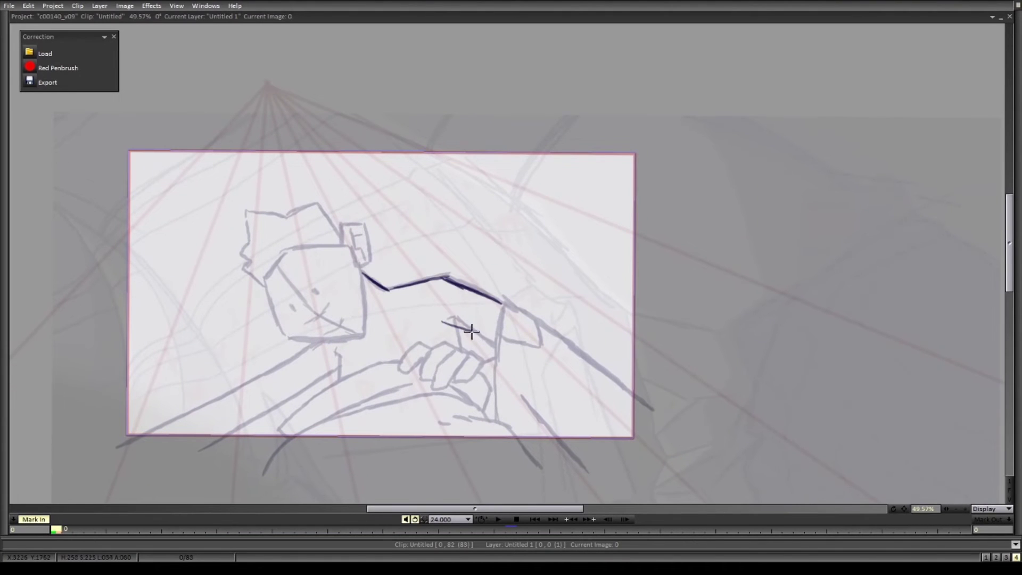
pyautogui.moveTo(357, 343); pyautogui.dragTo(357, 257)
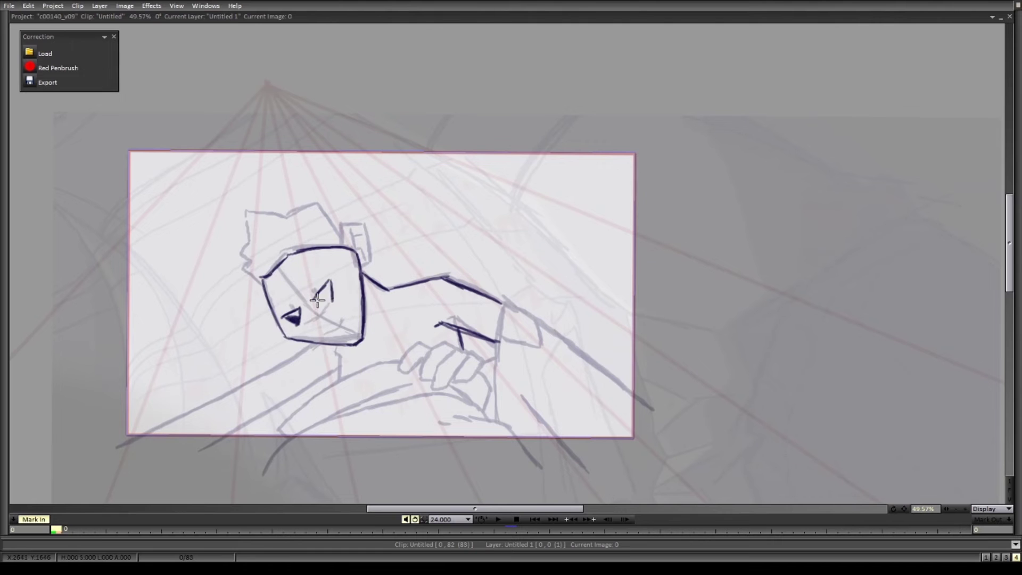
pyautogui.moveTo(286, 280)
pyautogui.mouseDown()
pyautogui.moveTo(320, 322)
pyautogui.moveTo(303, 332)
pyautogui.moveTo(293, 330)
pyautogui.moveTo(327, 308)
pyautogui.moveTo(324, 285)
pyautogui.mouseUp()
# - Complete the brows, nose and mouth on the frame 0 face and adjust the selected linework with Transform
pyautogui.press('F1')
pyautogui.scroll(2, 381, 313)
pyautogui.hotkey('ctrl', 't')
pyautogui.press('Return')
pyautogui.press('s')
pyautogui.hotkey('ctrl', 't')
pyautogui.press('Return')
# - Shift the drawing on the new layer so that it starts at frame 0
pyautogui.click(195, 467)
pyautogui.press('Delete')
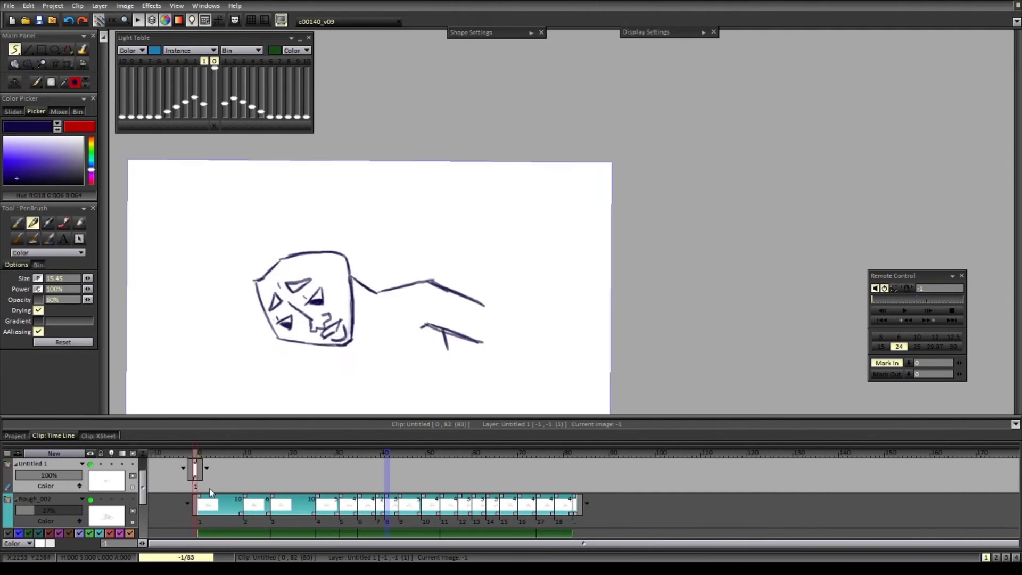
pyautogui.moveTo(195, 469); pyautogui.dragTo(200, 470)
# - Draw the ear, chin beard and hair on the frame 0 head over the rough
pyautogui.scroll(-2, 394, 335)
pyautogui.moveTo(336, 241); pyautogui.dragTo(346, 222)
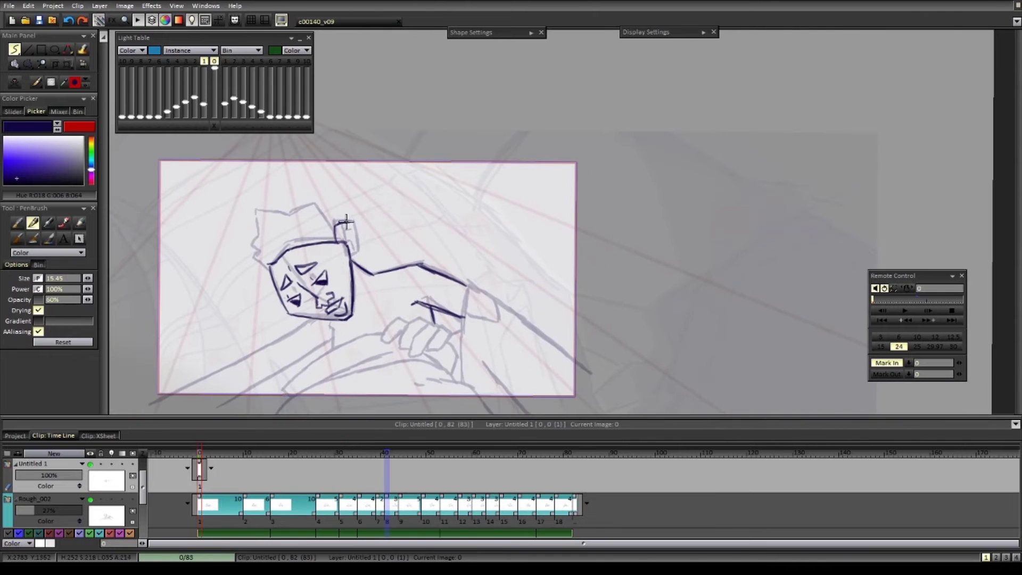
pyautogui.moveTo(363, 261); pyautogui.dragTo(359, 277)
pyautogui.moveTo(306, 318); pyautogui.dragTo(310, 329)
pyautogui.moveTo(308, 324); pyautogui.dragTo(302, 307)
pyautogui.moveTo(263, 252)
pyautogui.mouseDown()
pyautogui.moveTo(249, 222)
pyautogui.moveTo(303, 189)
pyautogui.moveTo(255, 220)
pyautogui.moveTo(239, 203)
pyautogui.moveTo(316, 200)
pyautogui.mouseUp()
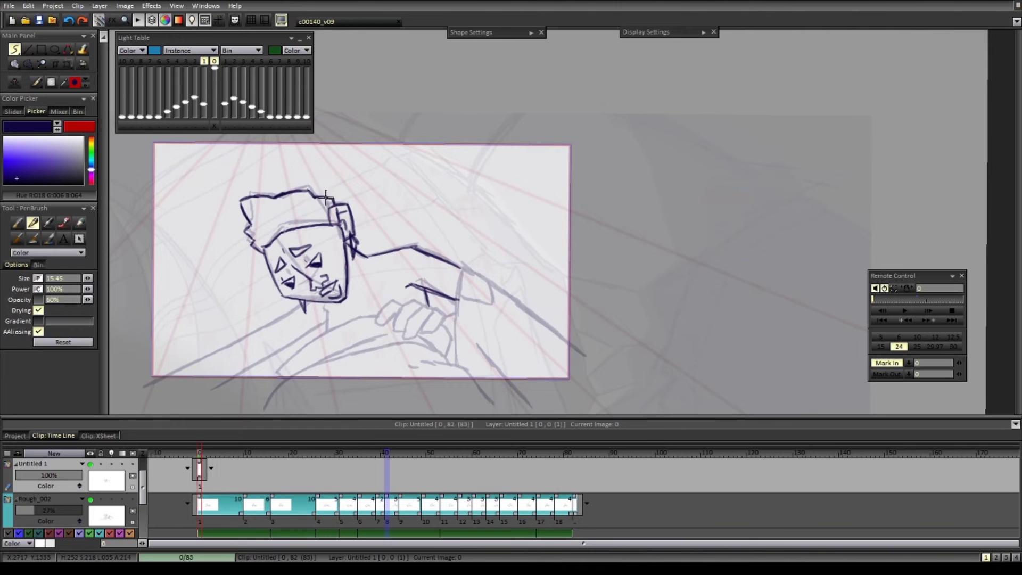
pyautogui.hotkey('ctrl', 'z')
# - Trace the neck, the start of the collar and the outstretched arm on frame 0
pyautogui.moveTo(415, 326); pyautogui.dragTo(422, 301)
pyautogui.moveTo(332, 285)
pyautogui.mouseDown()
pyautogui.moveTo(287, 299)
pyautogui.moveTo(374, 289)
pyautogui.mouseUp()
pyautogui.moveTo(351, 261); pyautogui.dragTo(301, 291)
pyautogui.moveTo(373, 281); pyautogui.dragTo(263, 345)
pyautogui.moveTo(306, 288); pyautogui.dragTo(202, 339)
pyautogui.moveTo(415, 233); pyautogui.dragTo(387, 237)
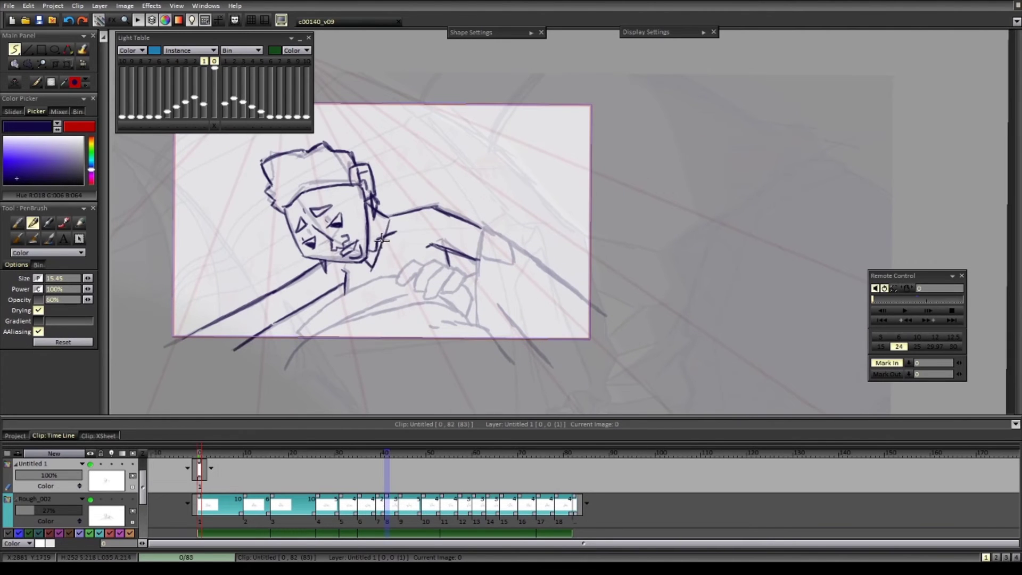
# - Trace the collar, the resting hand and the sleeve with its arm on frame 0
pyautogui.moveTo(398, 215)
pyautogui.mouseDown()
pyautogui.moveTo(397, 248)
pyautogui.moveTo(420, 239)
pyautogui.moveTo(468, 291)
pyautogui.mouseUp()
pyautogui.moveTo(390, 252); pyautogui.dragTo(292, 314)
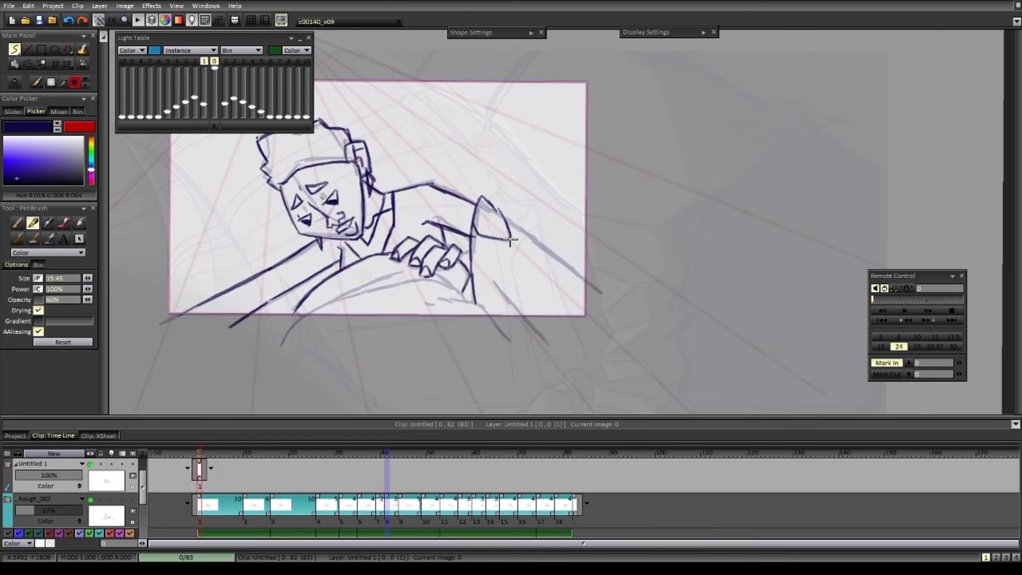
pyautogui.moveTo(495, 282); pyautogui.dragTo(552, 348)
pyautogui.scroll(-1, 502, 315)
pyautogui.scroll(3, 502, 315)
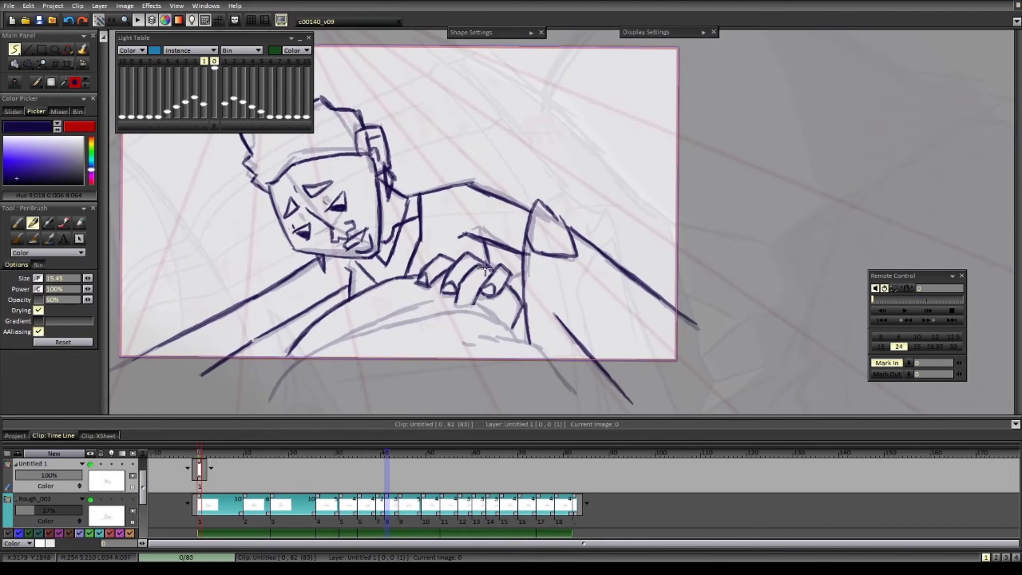
# - Trace the curved foreground forms below the hand and clean up the hairline on frame 0
pyautogui.scroll(-2, 479, 304)
pyautogui.moveTo(494, 310); pyautogui.dragTo(511, 294)
pyautogui.moveTo(339, 379); pyautogui.dragTo(547, 312)
pyautogui.moveTo(395, 323); pyautogui.dragTo(540, 308)
pyautogui.moveTo(534, 316)
pyautogui.mouseDown()
pyautogui.moveTo(575, 334)
pyautogui.moveTo(556, 393)
pyautogui.mouseUp()
pyautogui.scroll(-2, 515, 334)
pyautogui.scroll(1, 515, 335)
pyautogui.press('e')
pyautogui.moveTo(421, 248)
pyautogui.mouseDown()
pyautogui.moveTo(455, 239)
pyautogui.moveTo(413, 254)
pyautogui.mouseUp()
pyautogui.press('b')
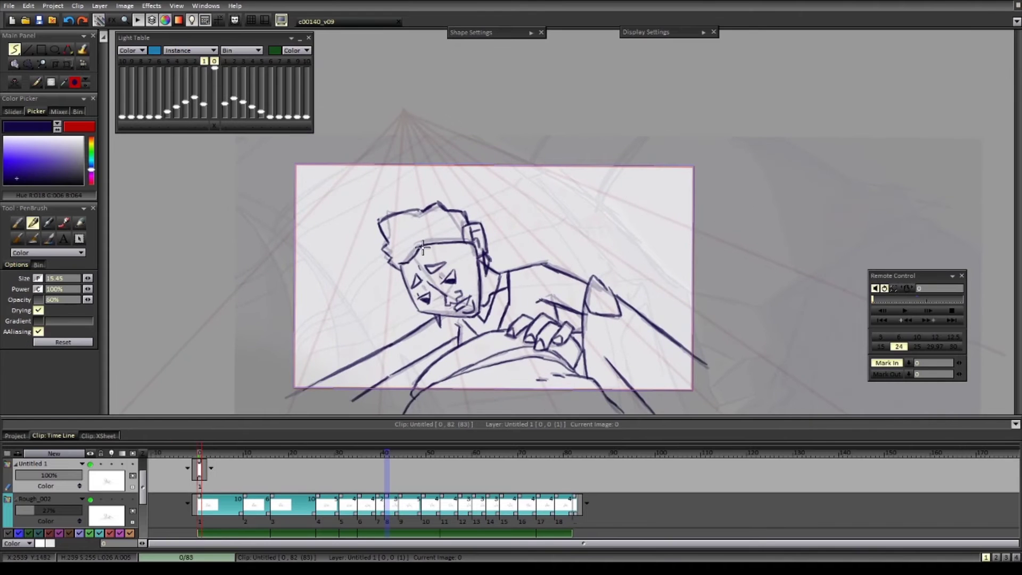
# - Flip between the neighbouring frames and add a new drawing at frame 10 of the new layer
pyautogui.scroll(-1, 422, 247)
pyautogui.press('Right')
pyautogui.press('Left')
pyautogui.moveTo(564, 358); pyautogui.dragTo(511, 342)
pyautogui.click(247, 453)
pyautogui.press('Insert')
pyautogui.scroll(2, 452, 216)
# - Draw the eyes, brows, nose, mouth and head outline of the frame 10 figure
pyautogui.moveTo(451, 216); pyautogui.dragTo(443, 278)
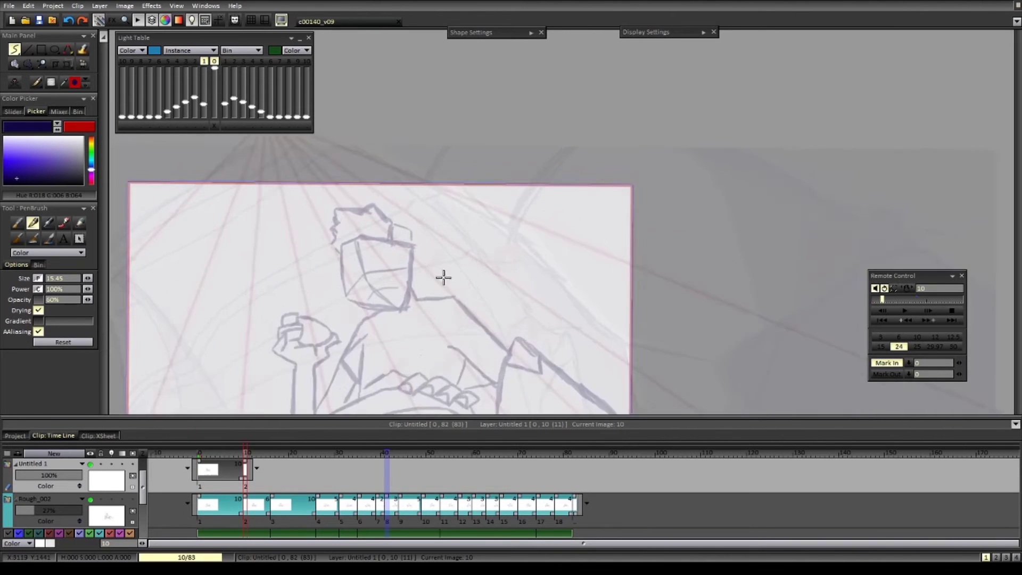
pyautogui.scroll(1, 381, 285)
pyautogui.moveTo(342, 230); pyautogui.dragTo(345, 269)
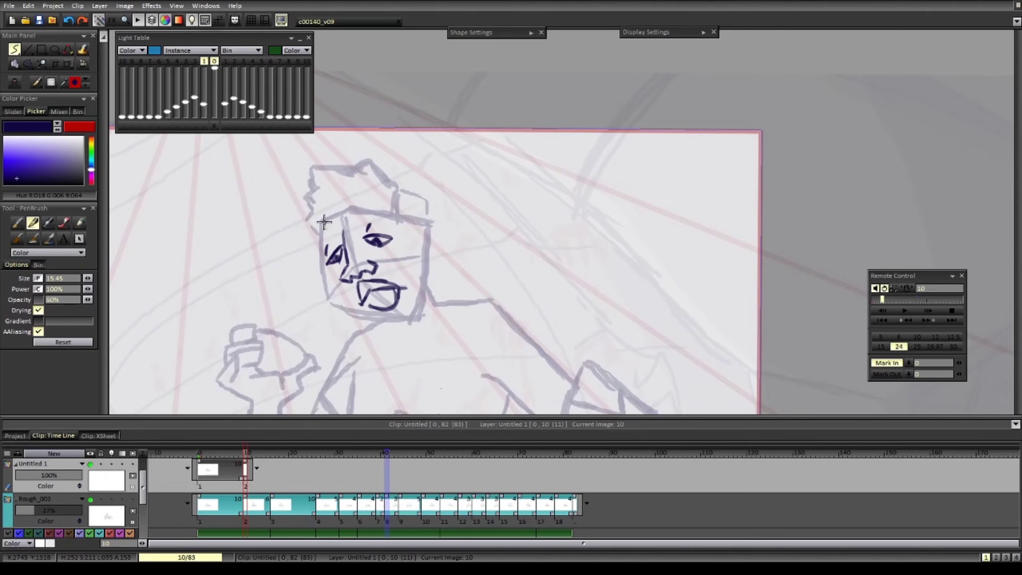
pyautogui.moveTo(324, 222); pyautogui.dragTo(403, 325)
pyautogui.moveTo(331, 220); pyautogui.dragTo(336, 233)
pyautogui.moveTo(352, 212); pyautogui.dragTo(428, 230)
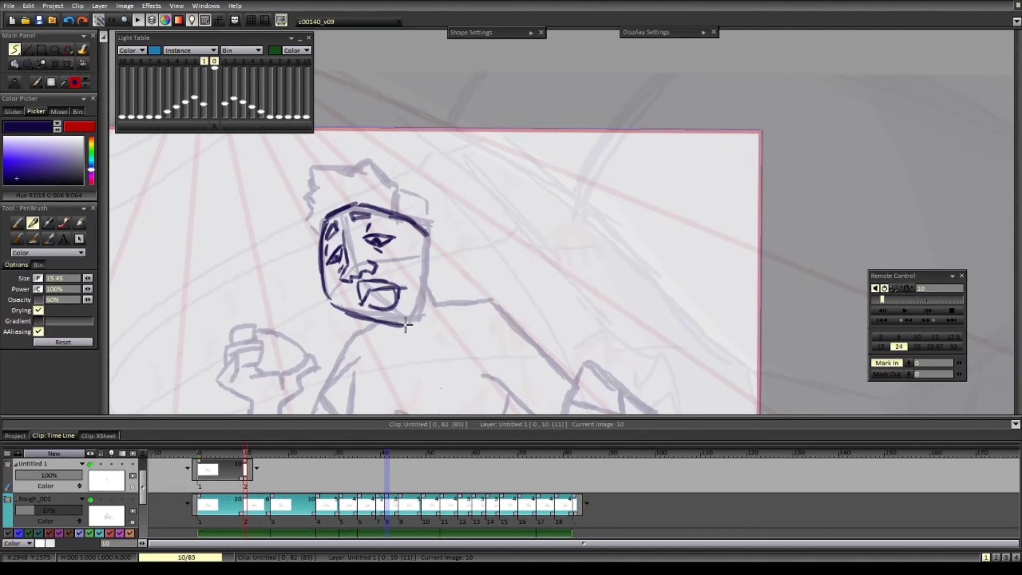
pyautogui.moveTo(404, 325)
pyautogui.mouseDown()
pyautogui.moveTo(429, 230)
pyautogui.moveTo(429, 258)
pyautogui.moveTo(421, 231)
pyautogui.moveTo(443, 247)
pyautogui.mouseUp()
# - Select part of the frame 10 head linework, reshape it with Transform and clear the selection
pyautogui.scroll(-1, 458, 256)
pyautogui.scroll(2, 399, 258)
pyautogui.press('s')
pyautogui.hotkey('ctrl', 't')
pyautogui.moveTo(402, 279)
pyautogui.mouseDown()
pyautogui.moveTo(402, 301)
pyautogui.moveTo(399, 271)
pyautogui.moveTo(408, 338)
pyautogui.mouseUp()
pyautogui.press('Return')
pyautogui.hotkey('ctrl', 'd')
pyautogui.scroll(-2, 397, 298)
pyautogui.press('e')
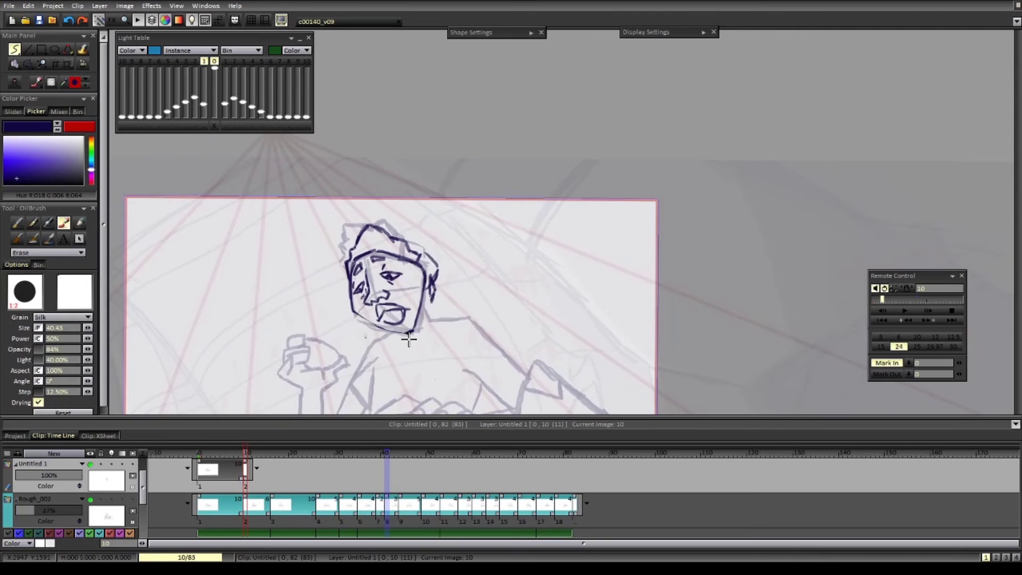
pyautogui.press('b')
# - Draw the chin beard and refine the face edge and hair on frame 10, erasing stray lines
pyautogui.moveTo(360, 315); pyautogui.dragTo(366, 334)
pyautogui.scroll(-2, 436, 263)
pyautogui.scroll(2, 436, 262)
pyautogui.press('e')
pyautogui.moveTo(350, 289); pyautogui.dragTo(382, 294)
pyautogui.press('b')
pyautogui.moveTo(400, 245)
pyautogui.mouseDown()
pyautogui.moveTo(391, 277)
pyautogui.moveTo(404, 281)
pyautogui.moveTo(344, 312)
pyautogui.mouseUp()
# - Trace the near shoulder, raised forearm and shirt collar on frame 10, checking against frame 0
pyautogui.press('Left')
pyautogui.press('Right')
pyautogui.moveTo(333, 337); pyautogui.dragTo(348, 364)
pyautogui.moveTo(359, 314); pyautogui.dragTo(310, 378)
pyautogui.moveTo(284, 348); pyautogui.dragTo(287, 406)
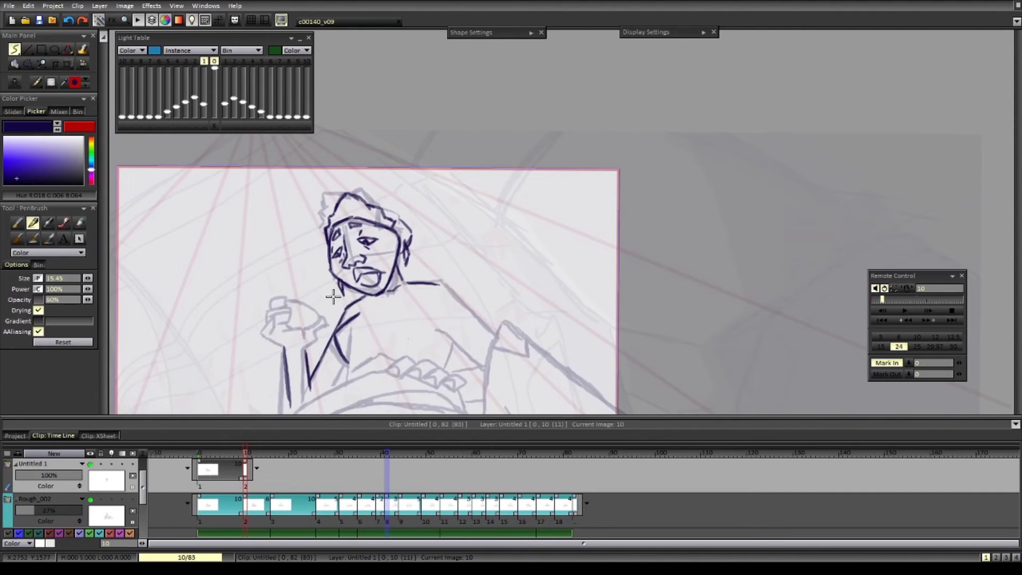
pyautogui.scroll(2, 311, 291)
pyautogui.scroll(-2, 381, 271)
pyautogui.press('Left')
pyautogui.press('Right')
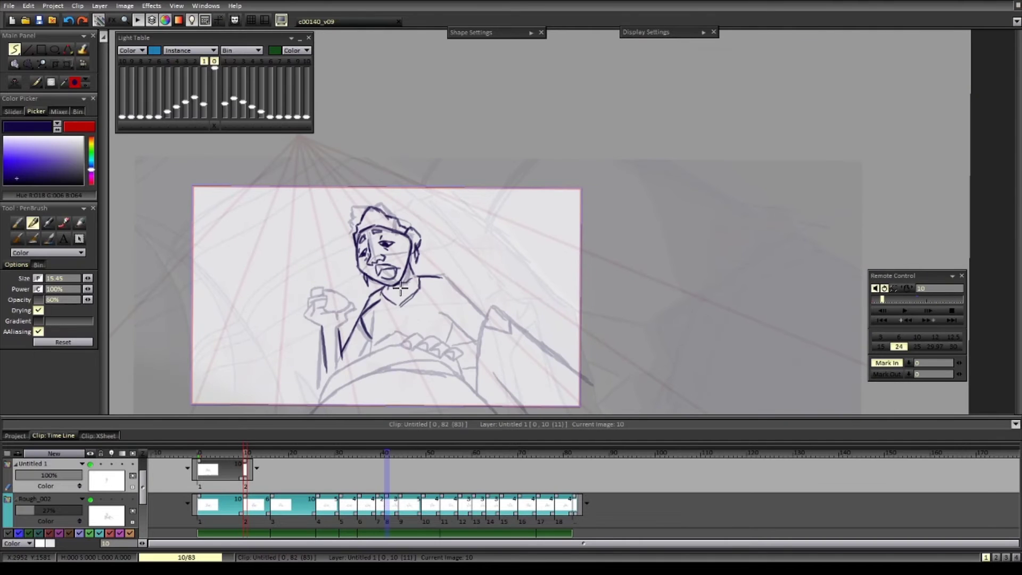
# - Clean up the neck area and trace the far shoulder, sleeve and extended arm on frame 10
pyautogui.press('e')
pyautogui.moveTo(384, 287)
pyautogui.mouseDown()
pyautogui.moveTo(398, 296)
pyautogui.moveTo(417, 282)
pyautogui.moveTo(525, 331)
pyautogui.moveTo(592, 383)
pyautogui.mouseUp()
pyautogui.press('b')
pyautogui.press('Left')
pyautogui.press('Right')
pyautogui.moveTo(497, 379); pyautogui.dragTo(477, 326)
pyautogui.scroll(-1, 532, 336)
# - Add new drawings to the new layer at frames 16 and 26
pyautogui.press('Right')
pyautogui.press('Right')
pyautogui.press('Right')
pyautogui.press('Right')
pyautogui.press('Right')
pyautogui.press('Right')
pyautogui.click(544, 376)
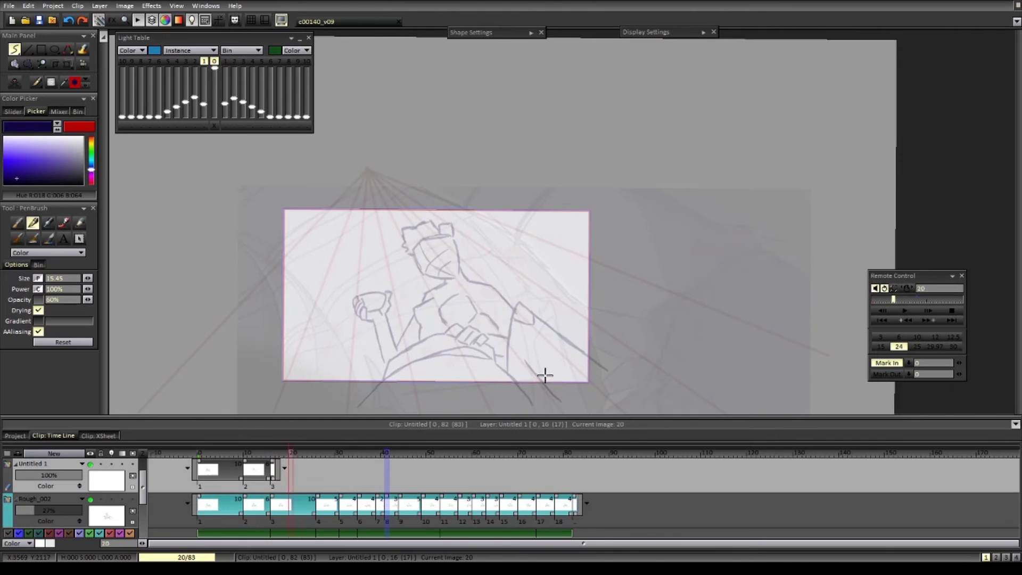
pyautogui.press('Right')
pyautogui.press('Right')
pyautogui.press('Right')
pyautogui.press('Right')
pyautogui.press('Right')
pyautogui.press('Right')
pyautogui.press('Right')
pyautogui.press('Right')
pyautogui.press('Right')
pyautogui.press('Right')
pyautogui.click(544, 361)
# - Select the facial features on frame 10 and scale them down slightly with Transform
pyautogui.scroll(3, 436, 266)
pyautogui.press('s')
pyautogui.moveTo(449, 234); pyautogui.dragTo(457, 261)
pyautogui.hotkey('ctrl', 't')
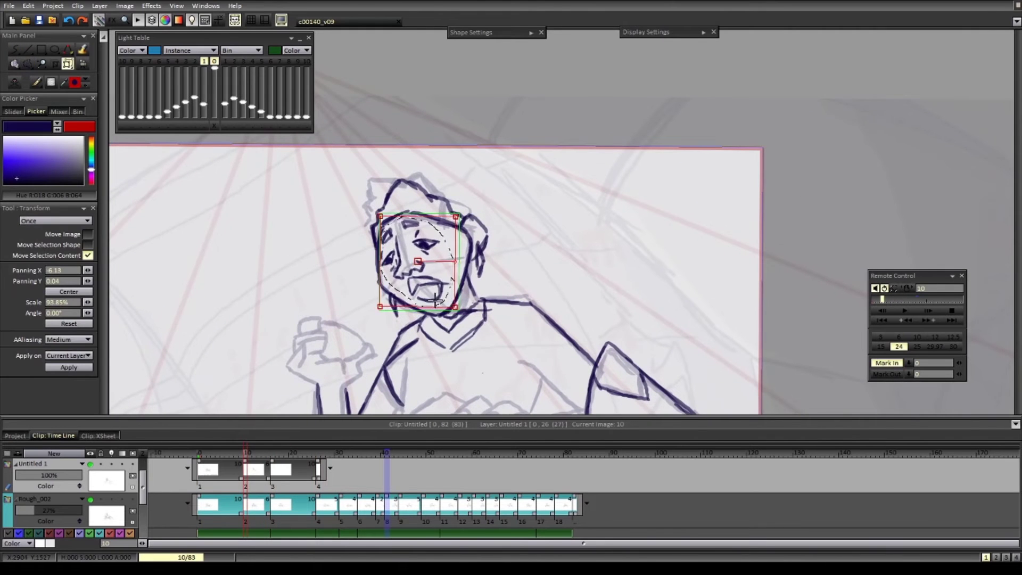
pyautogui.moveTo(459, 311); pyautogui.dragTo(456, 308)
pyautogui.press('Return')
pyautogui.press('b')
pyautogui.scroll(-1, 538, 367)
# - Draw the chest and torso lines on frame 10, undoing the misplaced stroke
pyautogui.moveTo(540, 373); pyautogui.dragTo(521, 267)
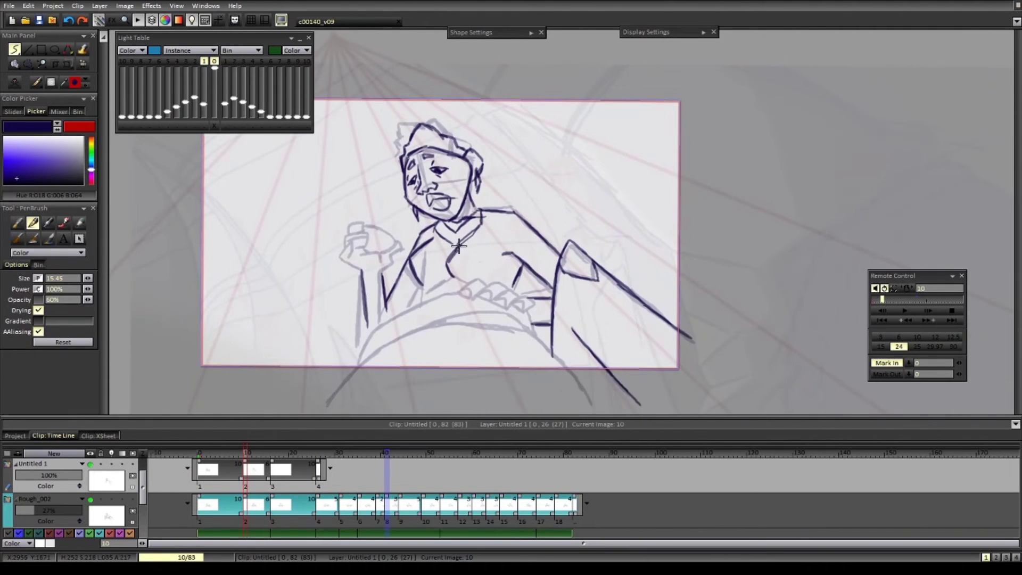
pyautogui.hotkey('ctrl', 'z')
pyautogui.moveTo(423, 290); pyautogui.dragTo(421, 252)
pyautogui.scroll(-2, 410, 309)
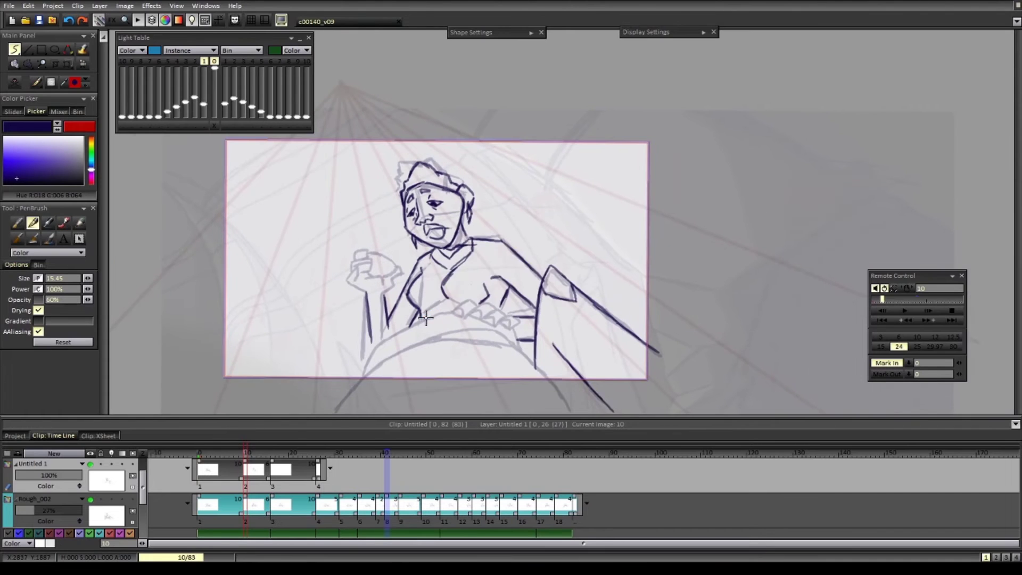
# - Draw the raised hand and the object it holds on frame 10, then compare the drawing with frame 0
pyautogui.scroll(4, 403, 321)
pyautogui.scroll(1, 361, 285)
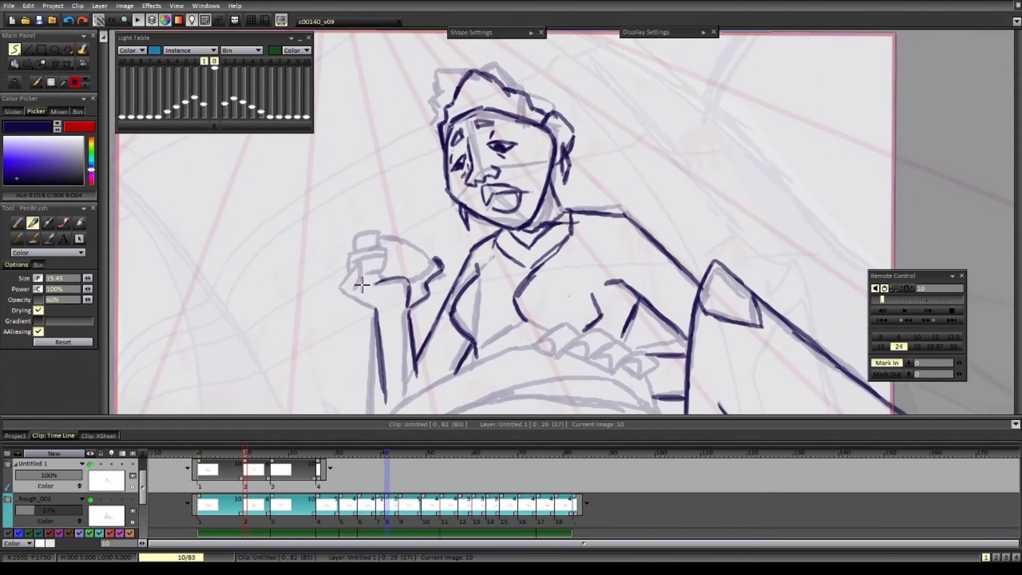
pyautogui.moveTo(345, 275); pyautogui.dragTo(355, 235)
pyautogui.scroll(-3, 566, 319)
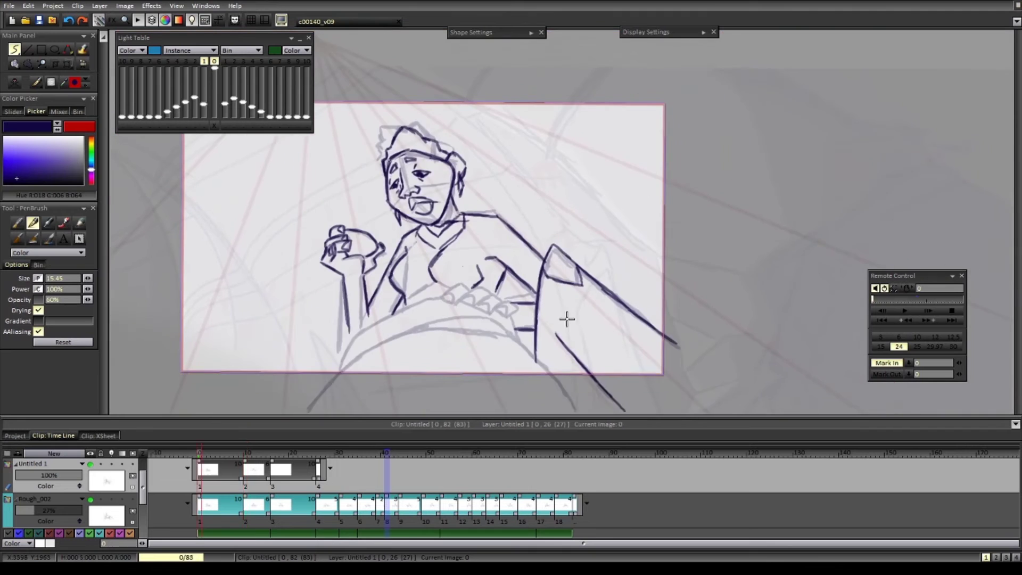
pyautogui.moveTo(566, 319); pyautogui.dragTo(584, 306)
pyautogui.press('Home')
pyautogui.scroll(-1, 583, 305)
pyautogui.scroll(1, 440, 306)
pyautogui.press('Right')
# - Trace the curved foreground forms and the fingers of the resting hand on frame 10
pyautogui.keyDown('space'); pyautogui.moveTo(491, 338); pyautogui.dragTo(550, 273); pyautogui.keyUp('space')
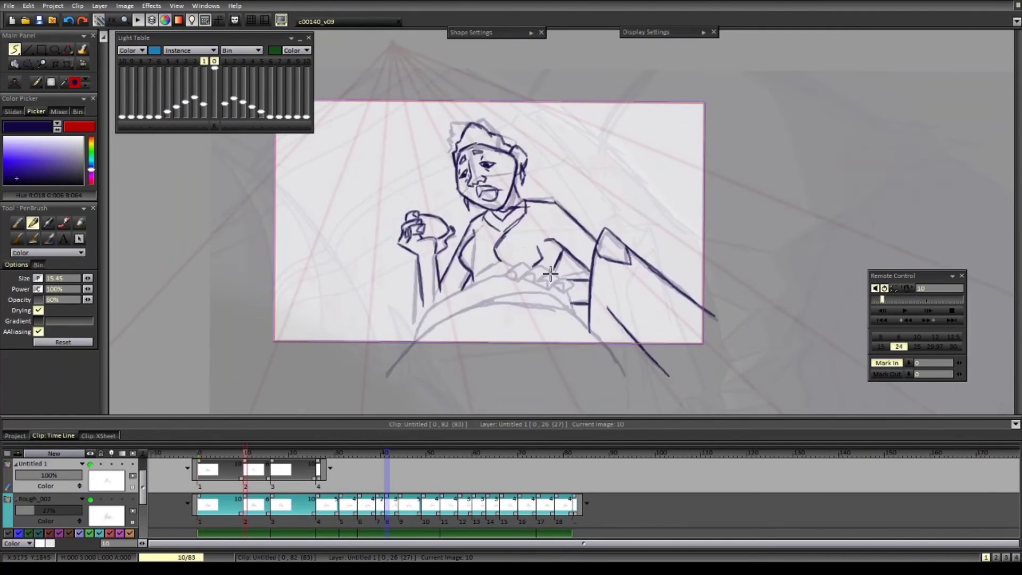
pyautogui.moveTo(388, 376); pyautogui.dragTo(511, 297)
pyautogui.moveTo(422, 340); pyautogui.dragTo(546, 304)
pyautogui.moveTo(573, 310)
pyautogui.mouseDown()
pyautogui.moveTo(548, 290)
pyautogui.moveTo(501, 299)
pyautogui.mouseUp()
pyautogui.moveTo(530, 304); pyautogui.dragTo(641, 376)
pyautogui.moveTo(489, 266); pyautogui.dragTo(507, 284)
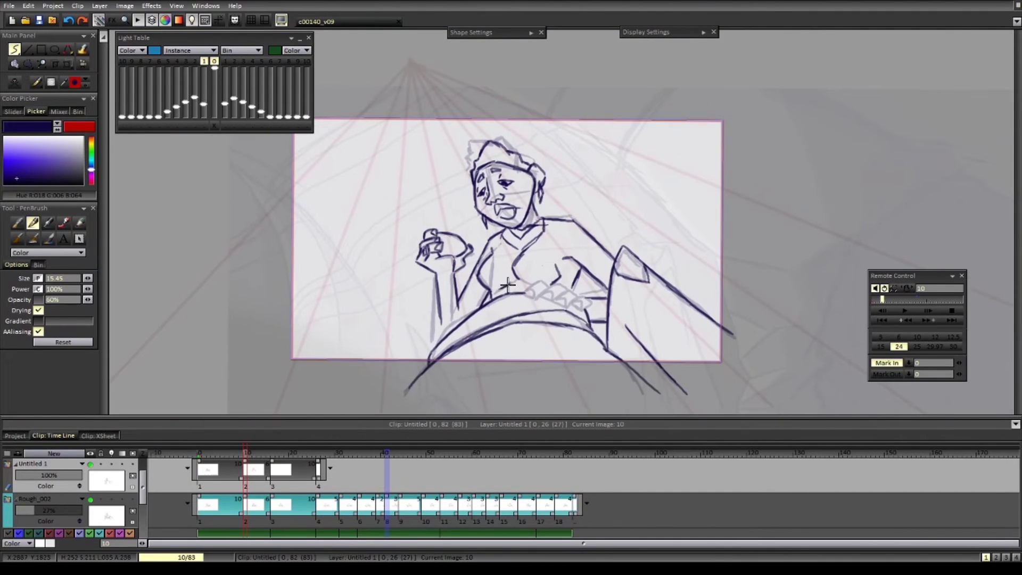
pyautogui.scroll(-1, 639, 280)
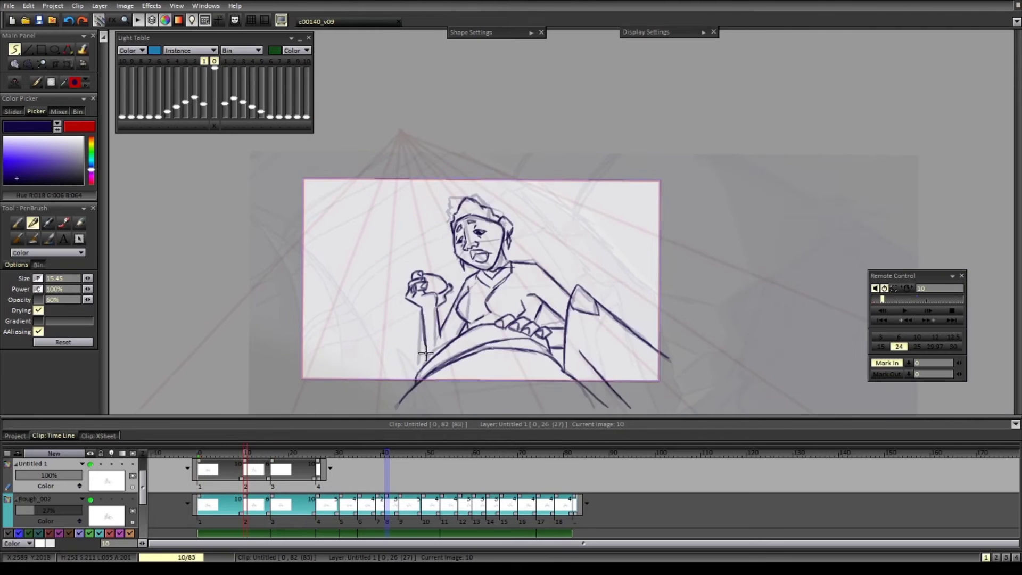
# - Go to the empty drawing at frame 26 and draw the cheek line and brows over the rough
pyautogui.press('Right')
pyautogui.press('Right')
pyautogui.moveTo(445, 285); pyautogui.dragTo(456, 301)
pyautogui.scroll(2, 456, 301)
pyautogui.moveTo(397, 245); pyautogui.dragTo(390, 297)
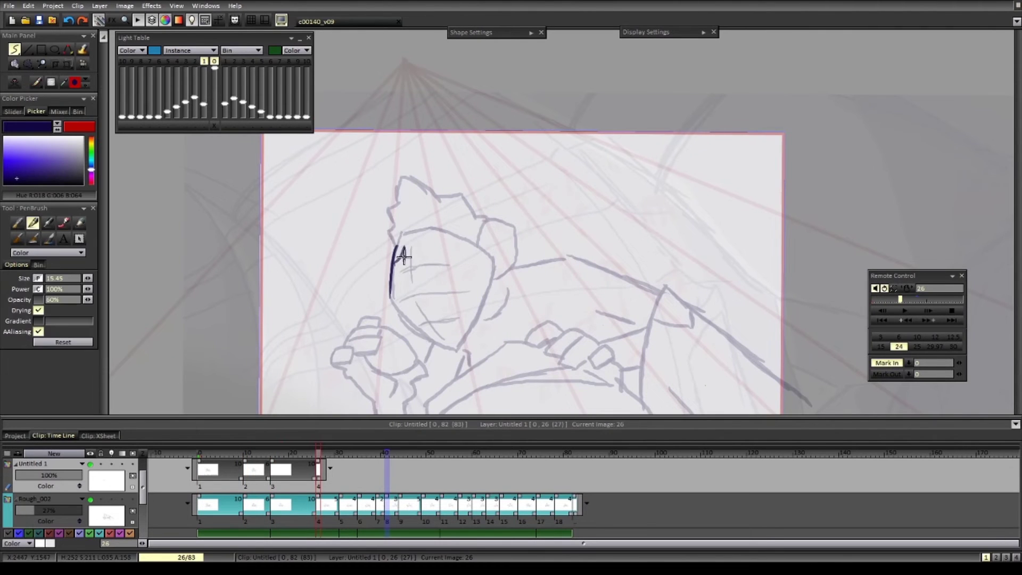
pyautogui.moveTo(395, 249); pyautogui.dragTo(394, 263)
pyautogui.moveTo(409, 242); pyautogui.dragTo(410, 247)
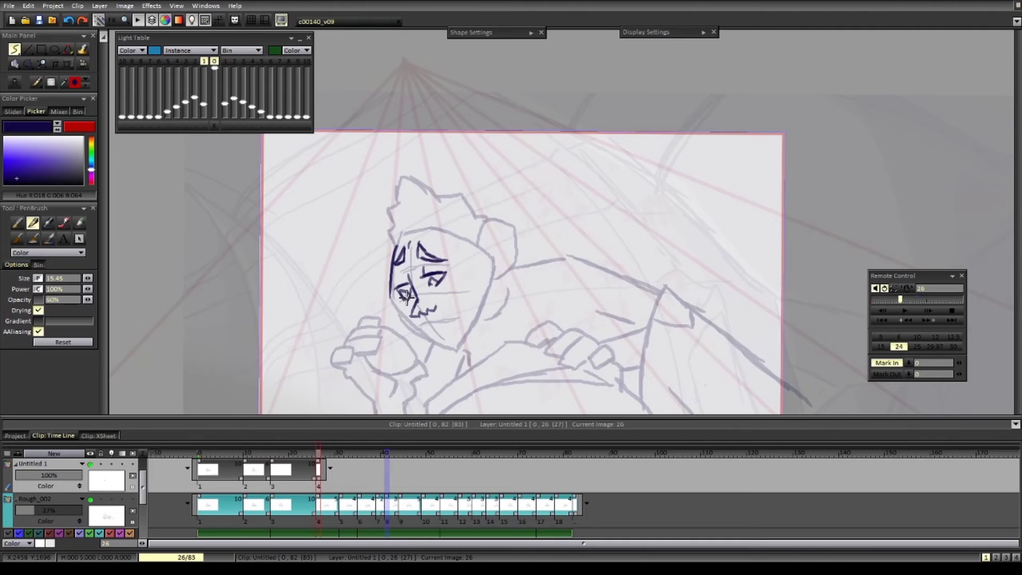
# - Draw the pupils, mouth, jaw, forehead line and ear on the frame 26 head
pyautogui.moveTo(406, 297); pyautogui.dragTo(408, 292)
pyautogui.moveTo(430, 278); pyautogui.dragTo(436, 284)
pyautogui.moveTo(418, 322); pyautogui.dragTo(447, 329)
pyautogui.moveTo(428, 342)
pyautogui.mouseDown()
pyautogui.moveTo(448, 333)
pyautogui.moveTo(491, 263)
pyautogui.mouseUp()
pyautogui.press('Left')
pyautogui.press('Right')
pyautogui.moveTo(435, 230); pyautogui.dragTo(492, 263)
pyautogui.moveTo(484, 237); pyautogui.dragTo(500, 281)
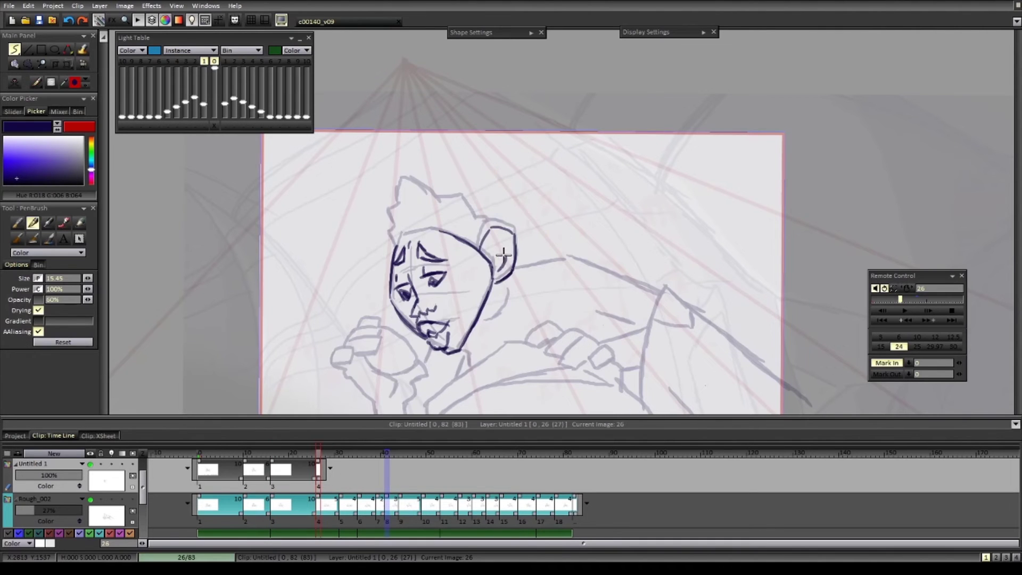
# - Check the frame 26 head against the previous drawing and draw its hair
pyautogui.scroll(-1, 526, 268)
pyautogui.press('Left')
pyautogui.press('Right')
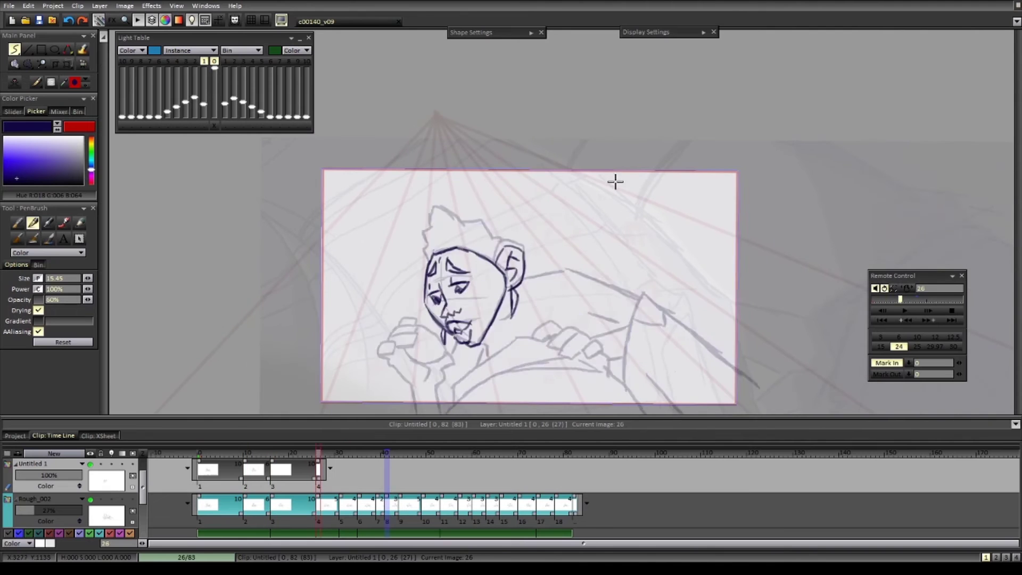
pyautogui.press('Left')
pyautogui.press('Right')
pyautogui.moveTo(462, 248); pyautogui.dragTo(427, 260)
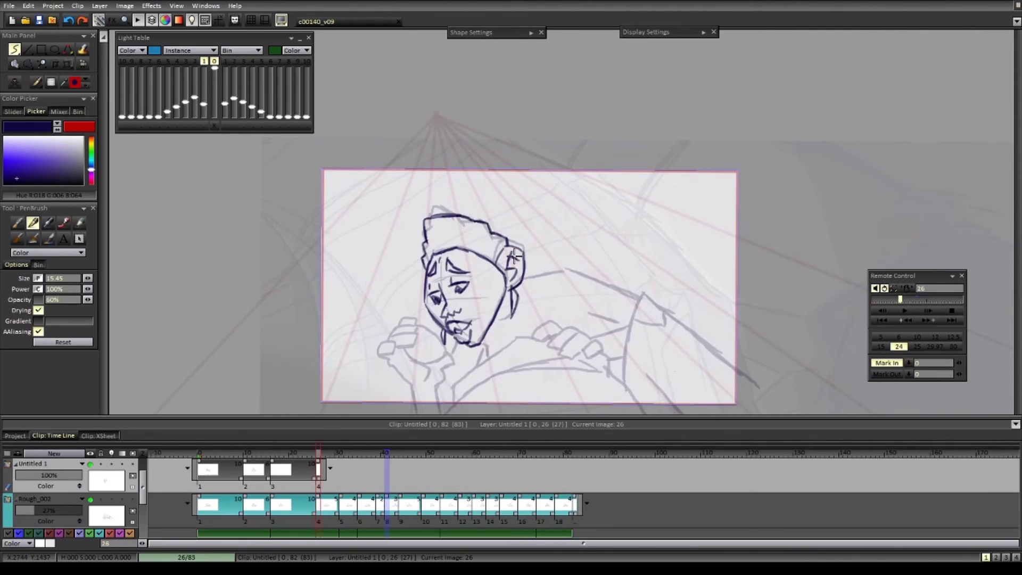
# - Draw the ear detail, neck, object in the raised hand and the shoulder line on frame 26
pyautogui.moveTo(514, 256); pyautogui.dragTo(520, 256)
pyautogui.scroll(-1, 514, 257)
pyautogui.moveTo(412, 291); pyautogui.dragTo(433, 320)
pyautogui.press('n')
pyautogui.moveTo(438, 313)
pyautogui.mouseDown()
pyautogui.moveTo(428, 343)
pyautogui.moveTo(417, 343)
pyautogui.mouseUp()
pyautogui.press('n')
pyautogui.moveTo(404, 322); pyautogui.dragTo(433, 321)
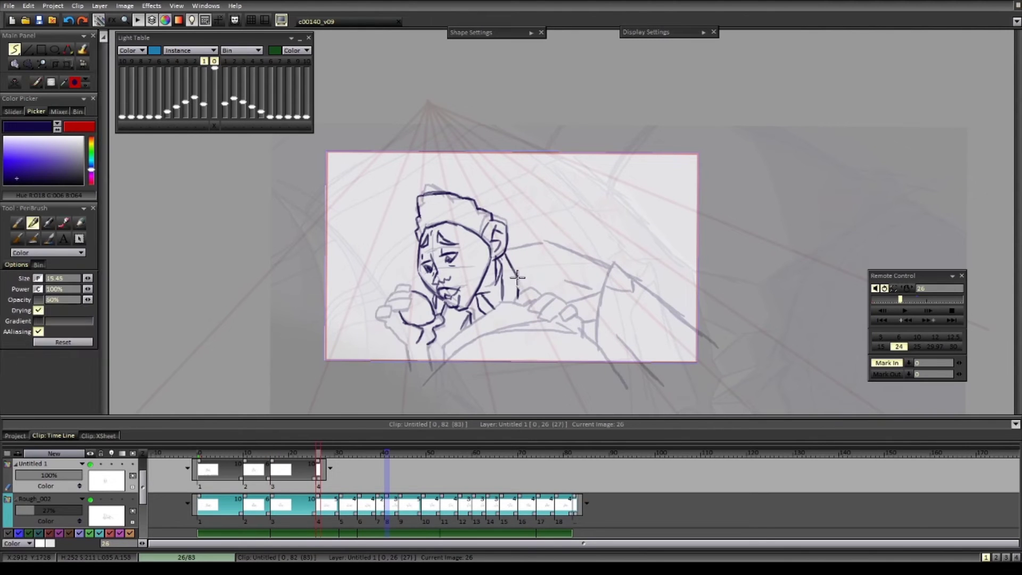
pyautogui.moveTo(519, 295)
pyautogui.mouseDown()
pyautogui.moveTo(504, 249)
pyautogui.moveTo(604, 268)
pyautogui.mouseUp()
pyautogui.press('n')
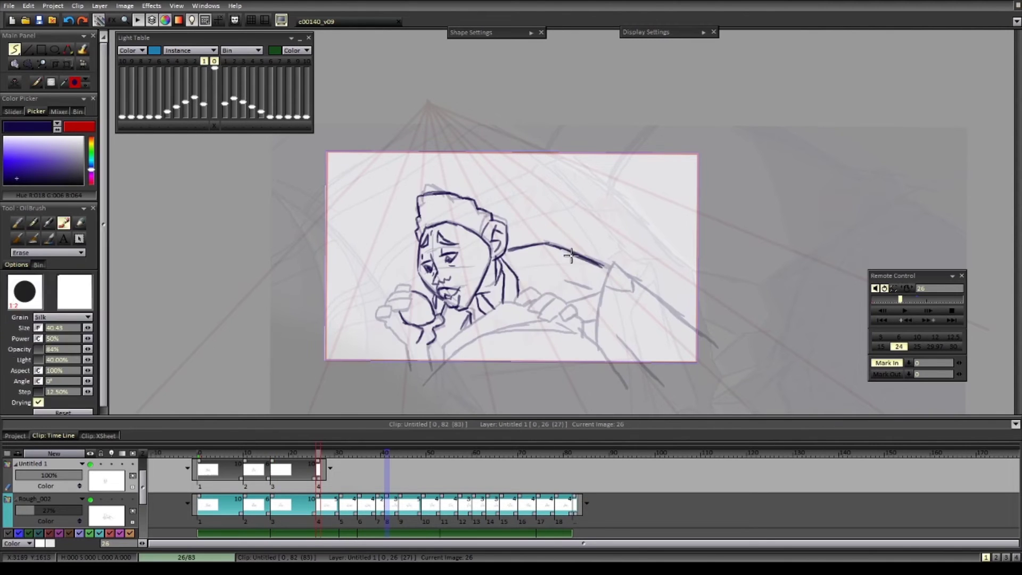
pyautogui.press('n')
# - Compare with the earlier drawings, then select the ear area of the head and adjust it with Transform
pyautogui.press('Left')
pyautogui.press('Left')
pyautogui.scroll(3, 532, 266)
pyautogui.press('s')
pyautogui.moveTo(534, 183)
pyautogui.mouseDown()
pyautogui.moveTo(538, 218)
pyautogui.moveTo(522, 234)
pyautogui.moveTo(523, 255)
pyautogui.moveTo(495, 225)
pyautogui.mouseUp()
pyautogui.hotkey('ctrl', 't')
pyautogui.press('Return')
pyautogui.hotkey('ctrl', 't')
pyautogui.press('Return')
pyautogui.hotkey('ctrl', 'd')
# - Draw the fingers, wrist and forearm of the raised hand on frame 26
pyautogui.press('b')
pyautogui.scroll(-3, 489, 227)
pyautogui.scroll(3, 388, 262)
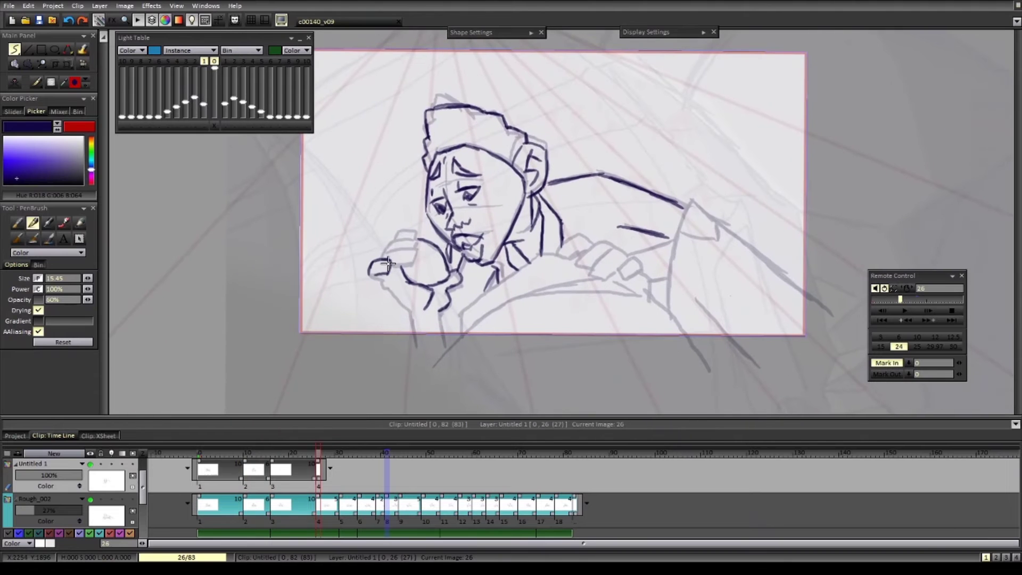
pyautogui.scroll(-2, 399, 305)
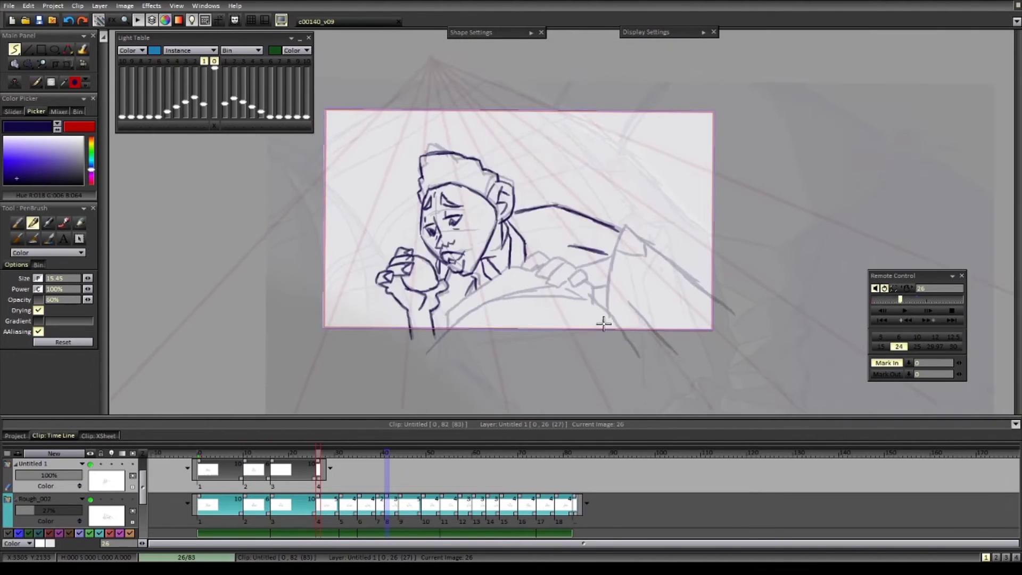
# - Trace the long foreground limb lines and the pointed fold beside the shoulder on frame 26
pyautogui.moveTo(601, 324); pyautogui.dragTo(522, 301)
pyautogui.moveTo(539, 199)
pyautogui.mouseDown()
pyautogui.moveTo(526, 289)
pyautogui.moveTo(608, 253)
pyautogui.mouseUp()
pyautogui.moveTo(574, 227); pyautogui.dragTo(651, 288)
pyautogui.moveTo(549, 281); pyautogui.dragTo(600, 331)
pyautogui.press('Right')
pyautogui.press('Left')
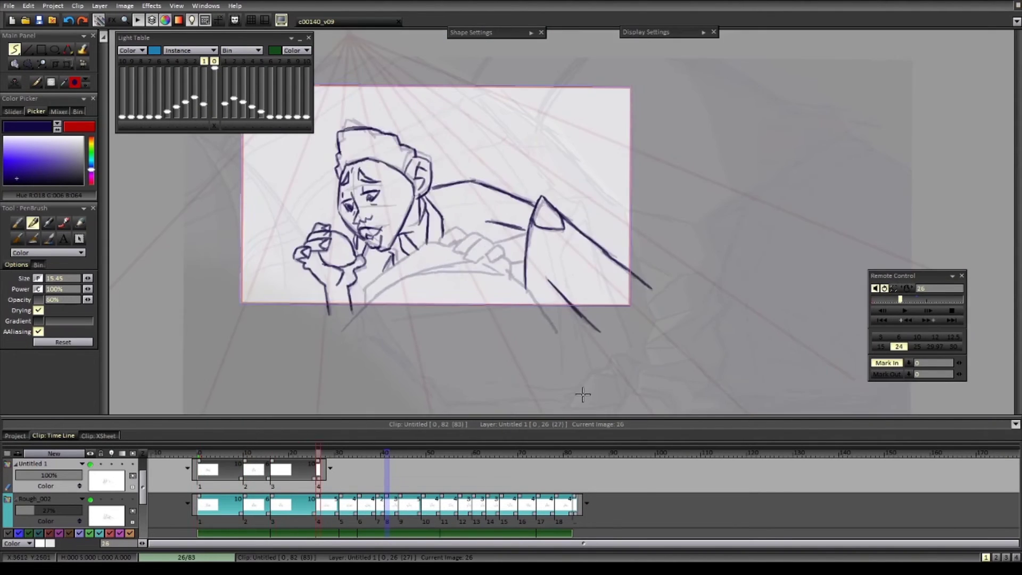
# - Add new drawings at frames 31 and 35 on the Untitled 1 layer
pyautogui.scroll(1, 581, 391)
pyautogui.press('Right')
pyautogui.click(563, 344)
pyautogui.scroll(1, 534, 374)
pyautogui.scroll(-1, 551, 372)
pyautogui.press('Right')
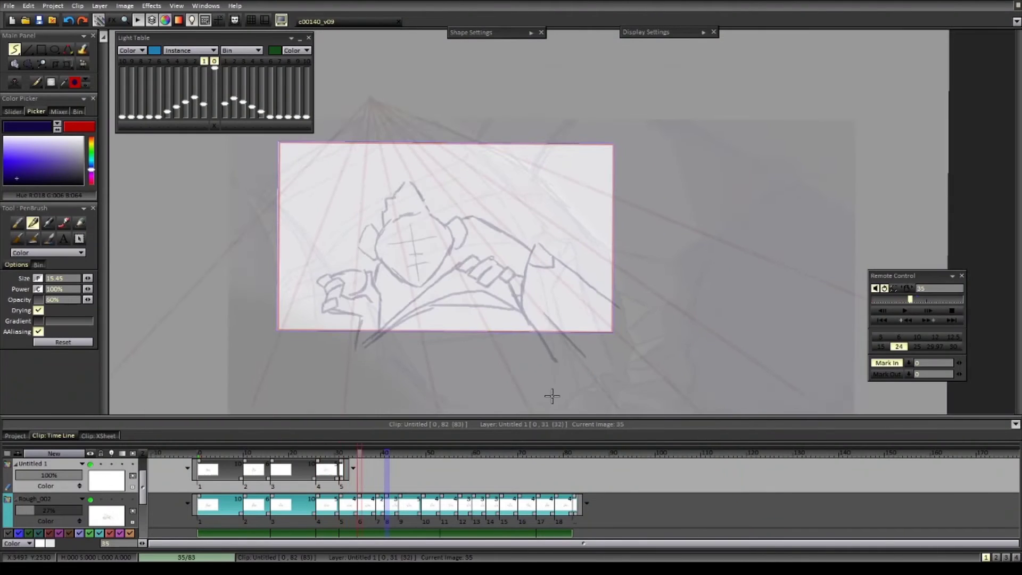
pyautogui.click(552, 395)
pyautogui.scroll(1, 527, 212)
# - Draw the eyes, brows and near cheek line on the frame 31 head, checking against the frame 26 drawing
pyautogui.press('Left')
pyautogui.press('Left')
pyautogui.press('Right')
pyautogui.scroll(1, 374, 239)
pyautogui.moveTo(337, 291); pyautogui.dragTo(351, 298)
pyautogui.moveTo(338, 252); pyautogui.dragTo(331, 307)
pyautogui.press('Left')
pyautogui.moveTo(332, 312)
pyautogui.mouseDown()
pyautogui.moveTo(363, 349)
pyautogui.moveTo(386, 355)
pyautogui.mouseUp()
pyautogui.press('Right')
pyautogui.press('Left')
pyautogui.press('Right')
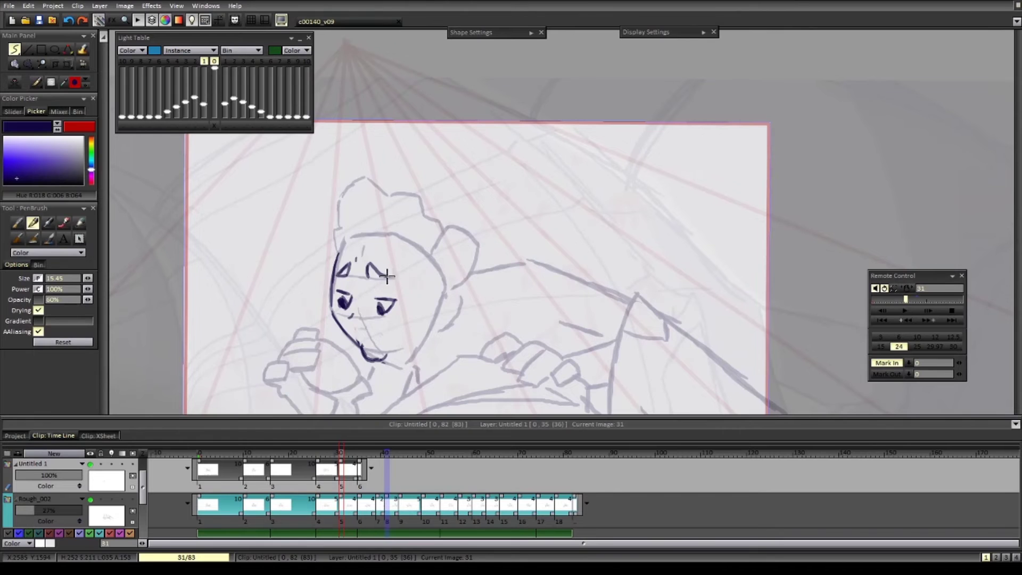
# - Draw the nose, mouth, jaw line and ear on the frame 31 head
pyautogui.moveTo(349, 323); pyautogui.dragTo(377, 328)
pyautogui.press('e')
pyautogui.moveTo(355, 344); pyautogui.dragTo(382, 351)
pyautogui.moveTo(443, 293); pyautogui.dragTo(393, 371)
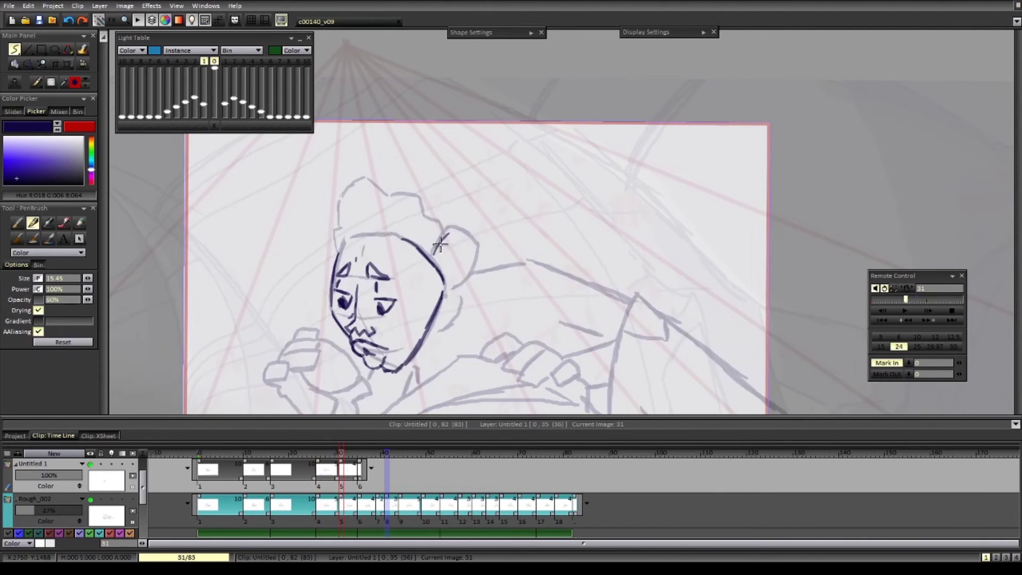
pyautogui.moveTo(440, 243); pyautogui.dragTo(451, 233)
pyautogui.moveTo(453, 233); pyautogui.dragTo(468, 282)
pyautogui.moveTo(459, 244); pyautogui.dragTo(448, 266)
# - Outline the hair from the forehead to the ear on the frame 31 head
pyautogui.moveTo(348, 237)
pyautogui.mouseDown()
pyautogui.moveTo(403, 239)
pyautogui.moveTo(342, 225)
pyautogui.moveTo(352, 187)
pyautogui.mouseUp()
pyautogui.press('Left')
pyautogui.press('Right')
pyautogui.press('e')
pyautogui.press('e')
pyautogui.moveTo(353, 185)
pyautogui.mouseDown()
pyautogui.moveTo(417, 192)
pyautogui.moveTo(449, 228)
pyautogui.mouseUp()
pyautogui.press('e')
pyautogui.scroll(-1, 424, 289)
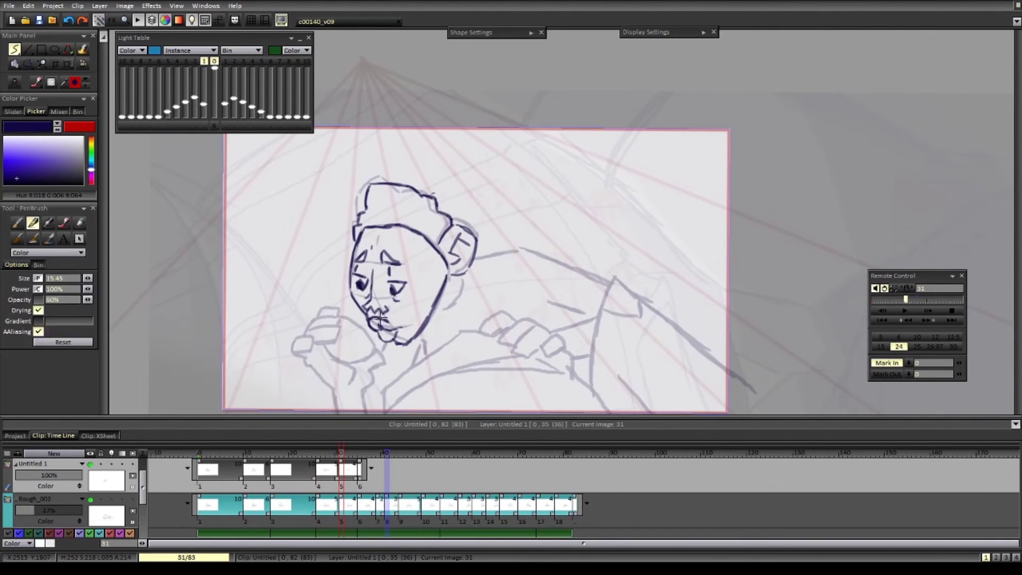
# - Draw the lock of hair below the ear and the start of the shoulder line on frame 31
pyautogui.moveTo(462, 270); pyautogui.dragTo(454, 323)
pyautogui.moveTo(339, 315); pyautogui.dragTo(383, 355)
pyautogui.moveTo(521, 248); pyautogui.dragTo(611, 283)
pyautogui.moveTo(475, 259); pyautogui.dragTo(529, 262)
# - Go to frame 35 and draw the scowling eyes, nose and open mouth over the rough
pyautogui.scroll(-3, 403, 302)
pyautogui.press('Right')
pyautogui.press('Right')
pyautogui.press('Right')
pyautogui.press('Right')
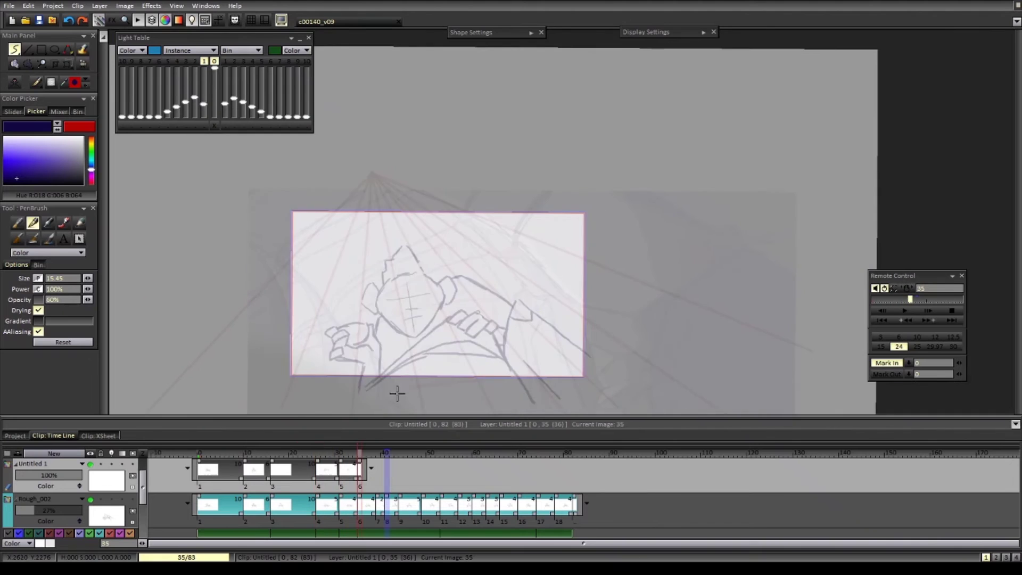
pyautogui.scroll(3, 388, 308)
pyautogui.moveTo(439, 281); pyautogui.dragTo(459, 307)
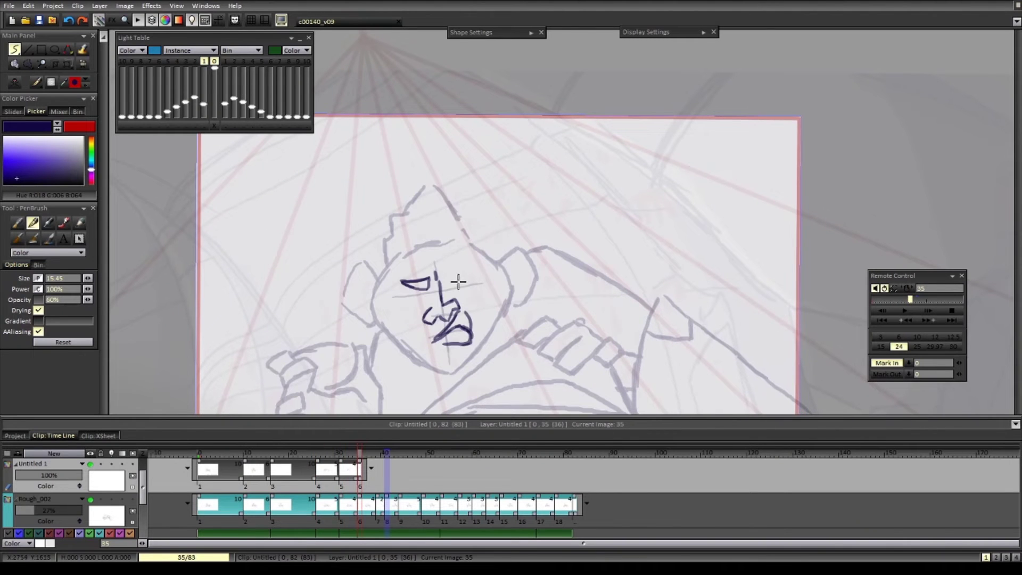
pyautogui.hotkey('ctrl', 'z')
pyautogui.hotkey('ctrl', 'z')
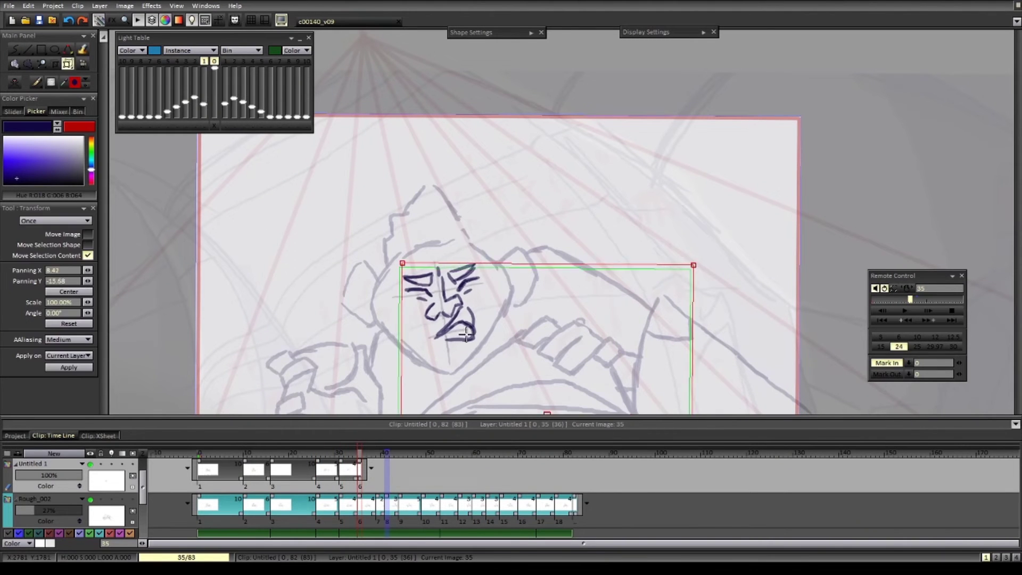
# - Draw the face outline, ears and pointed hair on the frame 35 head
pyautogui.scroll(-2, 457, 205)
pyautogui.moveTo(459, 235); pyautogui.dragTo(479, 297)
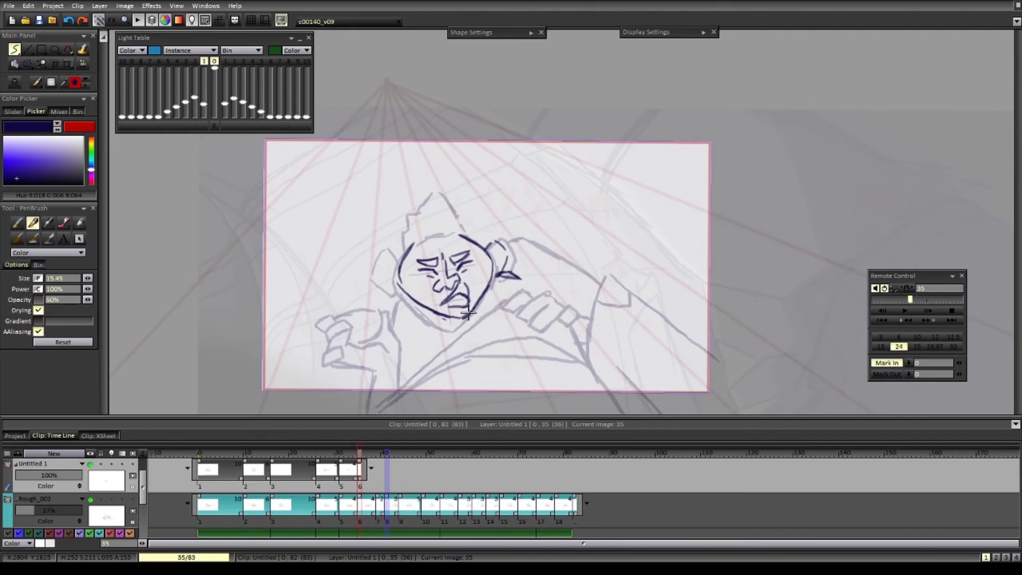
pyautogui.moveTo(395, 256); pyautogui.dragTo(397, 285)
pyautogui.moveTo(406, 234); pyautogui.dragTo(435, 193)
pyautogui.scroll(-1, 548, 296)
# - Check the frame 35 head against the previous drawing and reposition it with Transform
pyautogui.press('Left')
pyautogui.scroll(1, 509, 328)
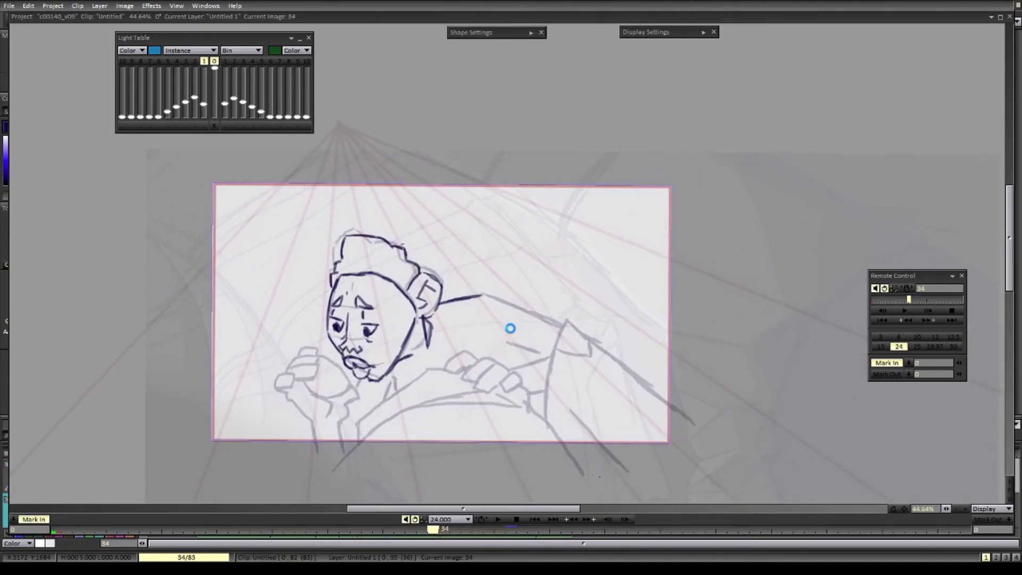
pyautogui.press('Right')
pyautogui.scroll(-1, 488, 328)
pyautogui.scroll(1, 420, 380)
pyautogui.hotkey('ctrl', 't')
pyautogui.moveTo(593, 282); pyautogui.dragTo(603, 278)
pyautogui.moveTo(545, 331); pyautogui.dragTo(548, 340)
pyautogui.press('Return')
pyautogui.scroll(-1, 431, 366)
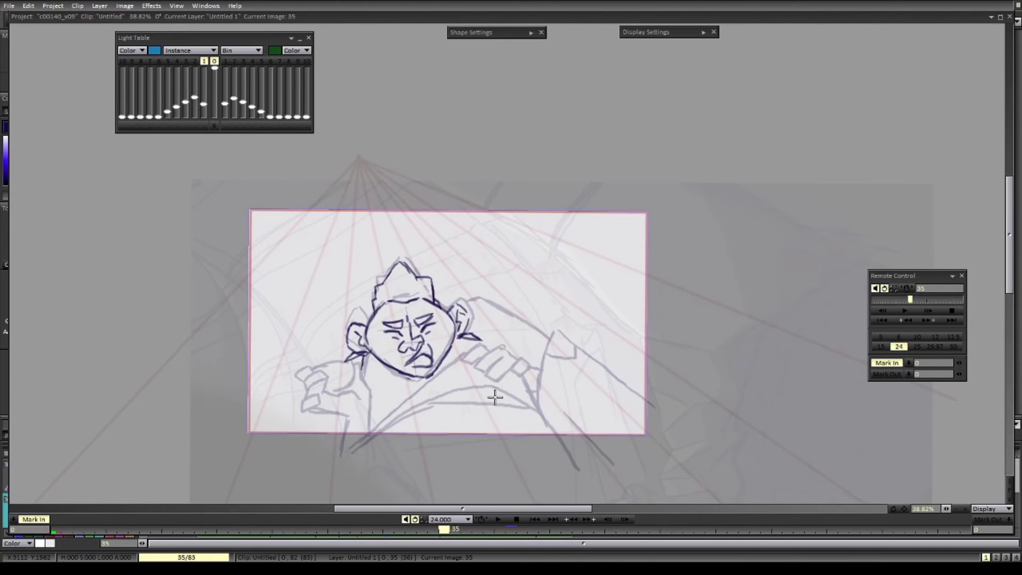
# - Flip between the drawings at frames 26, 31 and 35 to examine how the head moves
pyautogui.press('Left')
pyautogui.press('Left')
pyautogui.press('Left')
pyautogui.press('Left')
pyautogui.scroll(1, 495, 388)
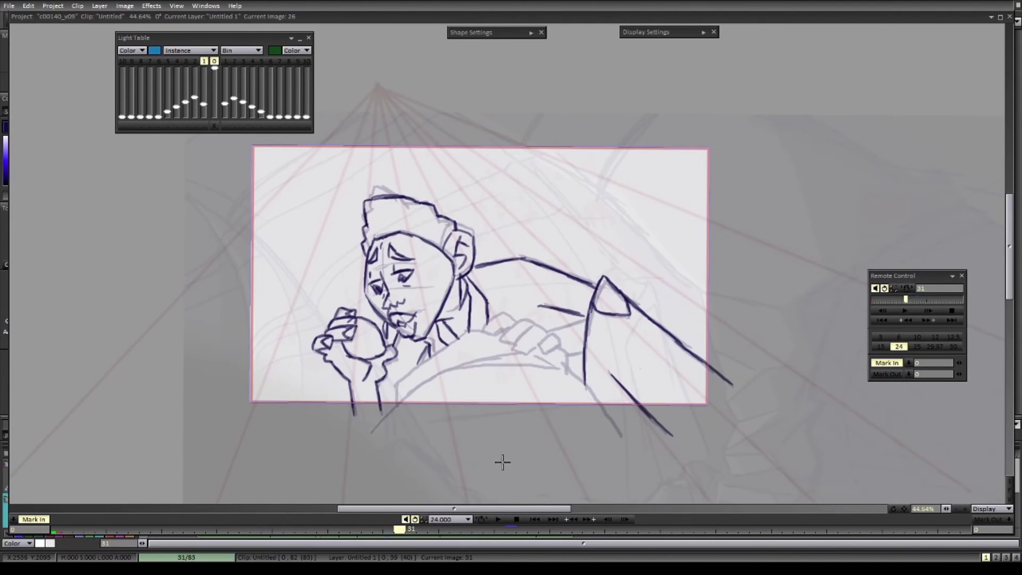
pyautogui.press('Right')
pyautogui.press('Left')
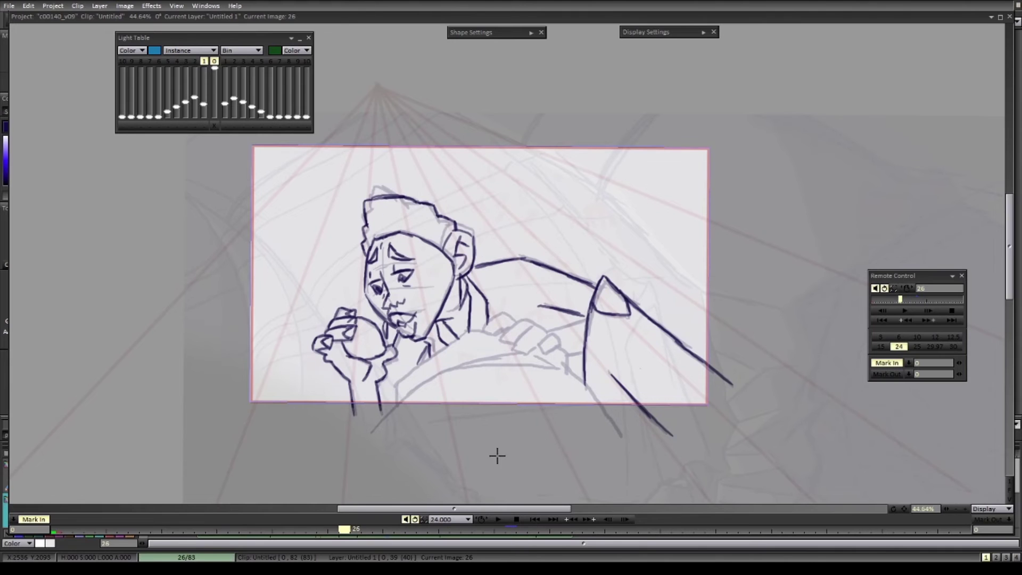
pyautogui.press('Right')
pyautogui.press('Right')
pyautogui.press('Right')
pyautogui.press('Right')
pyautogui.scroll(-1, 492, 447)
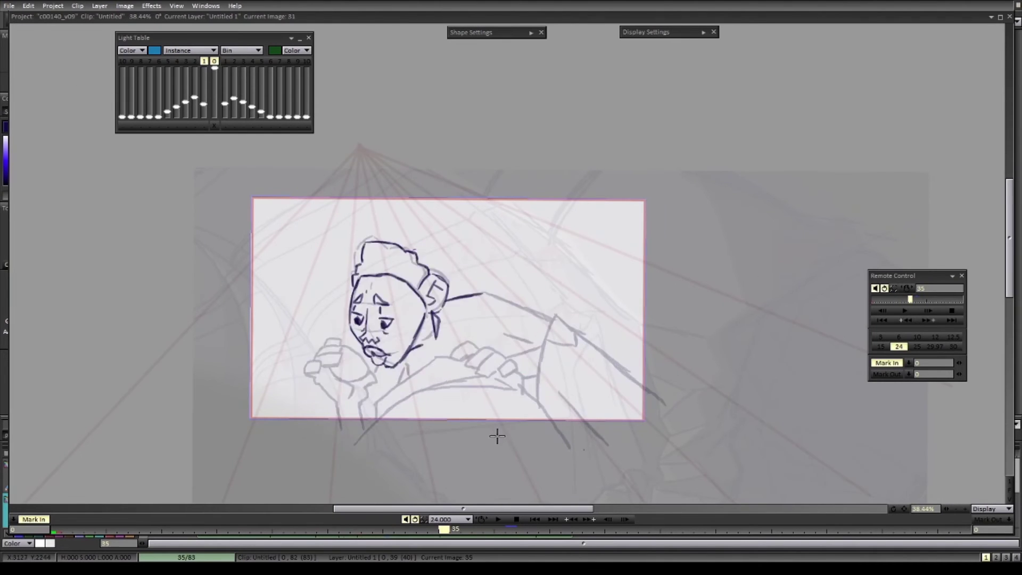
# - Nudge the frame 35 drawing slightly with Transform and compare it with the earlier drawings
pyautogui.hotkey('ctrl', 't')
pyautogui.moveTo(439, 359); pyautogui.dragTo(442, 363)
pyautogui.press('Return')
pyautogui.press('Left')
pyautogui.press('Left')
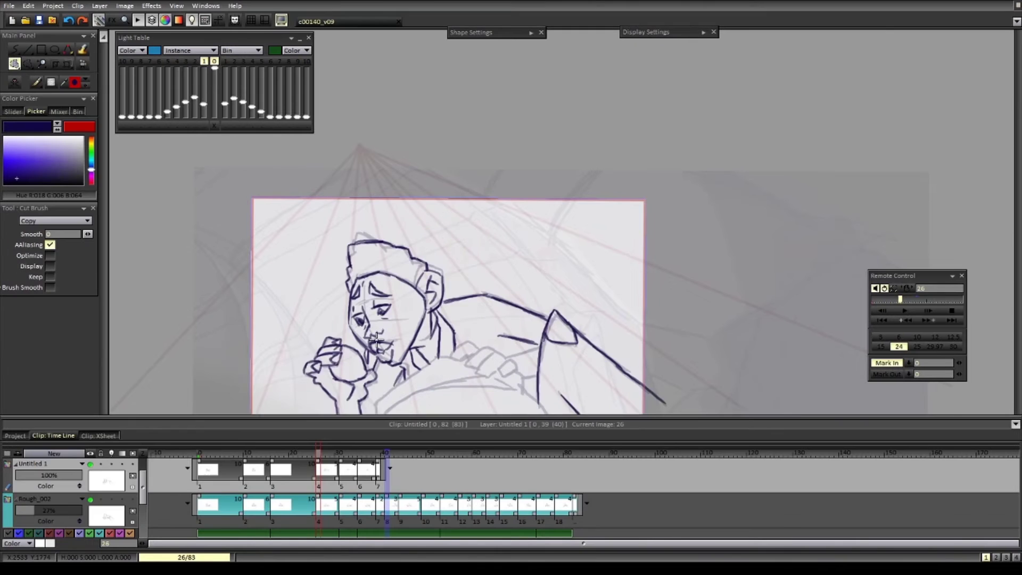
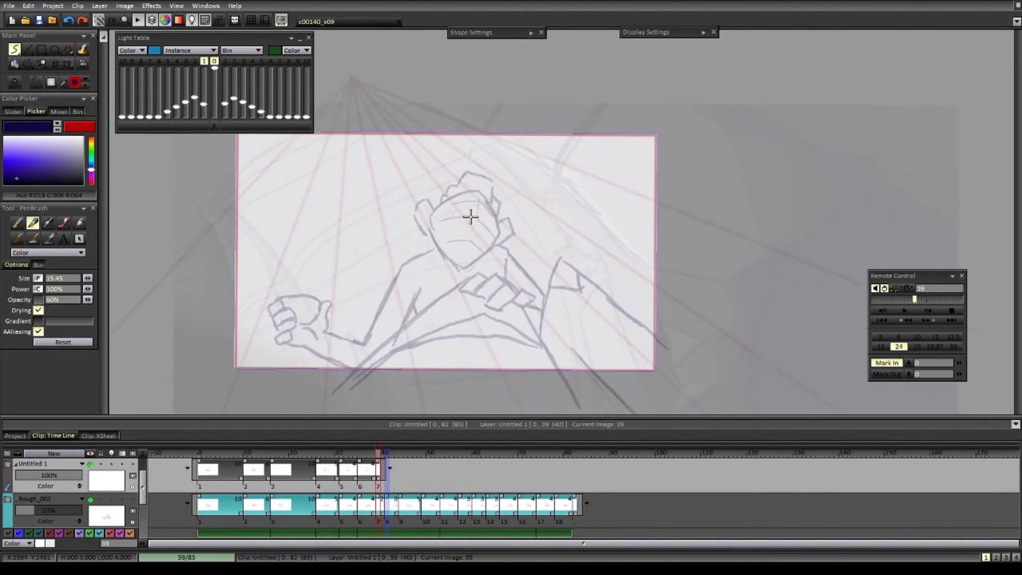
# - Draw the eye, nose, mouth, face outline and ear of the tilted-back head on frame 39
pyautogui.moveTo(458, 233)
pyautogui.mouseDown()
pyautogui.moveTo(475, 226)
pyautogui.moveTo(505, 250)
pyautogui.moveTo(481, 245)
pyautogui.mouseUp()
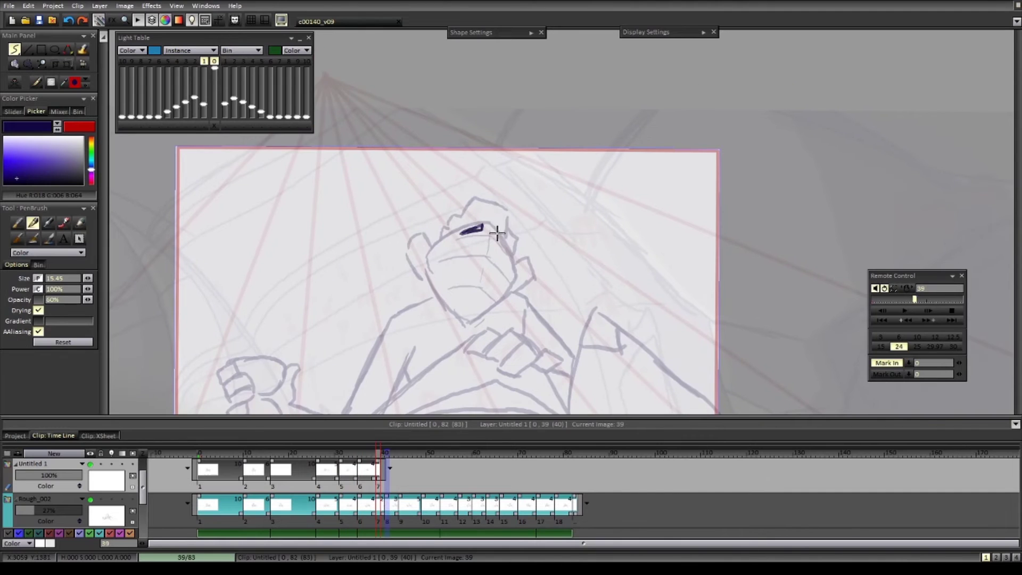
pyautogui.press('Left')
pyautogui.press('Right')
pyautogui.moveTo(480, 234); pyautogui.dragTo(481, 245)
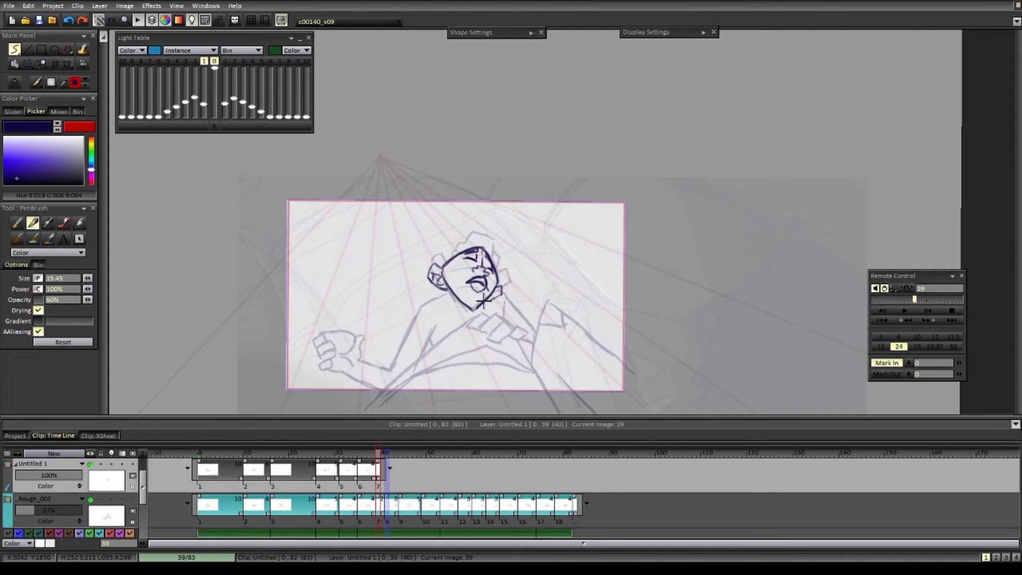
# - Check the frame 39 head against frame 35 and sketch its hair
pyautogui.press('Left')
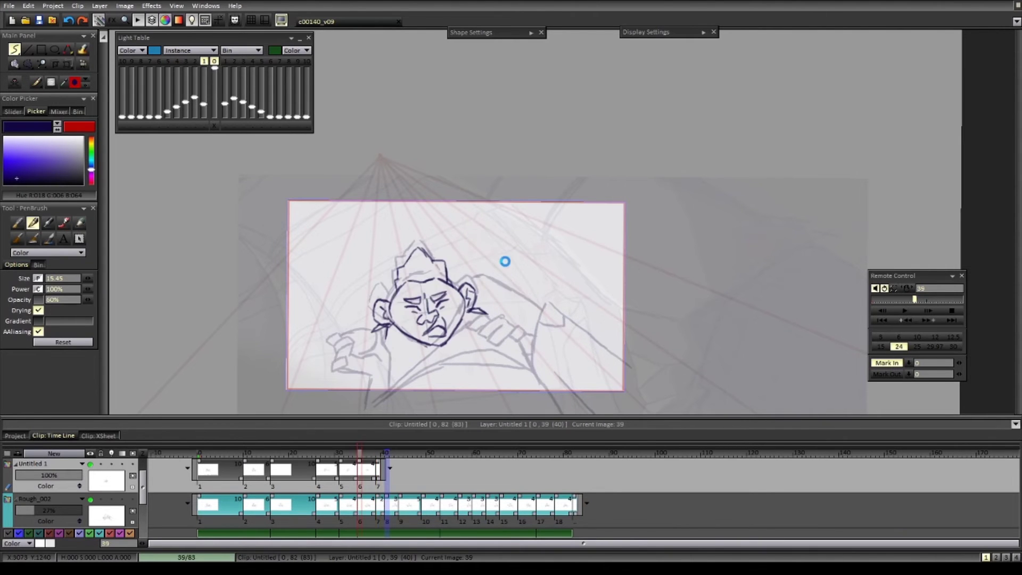
pyautogui.press('Right')
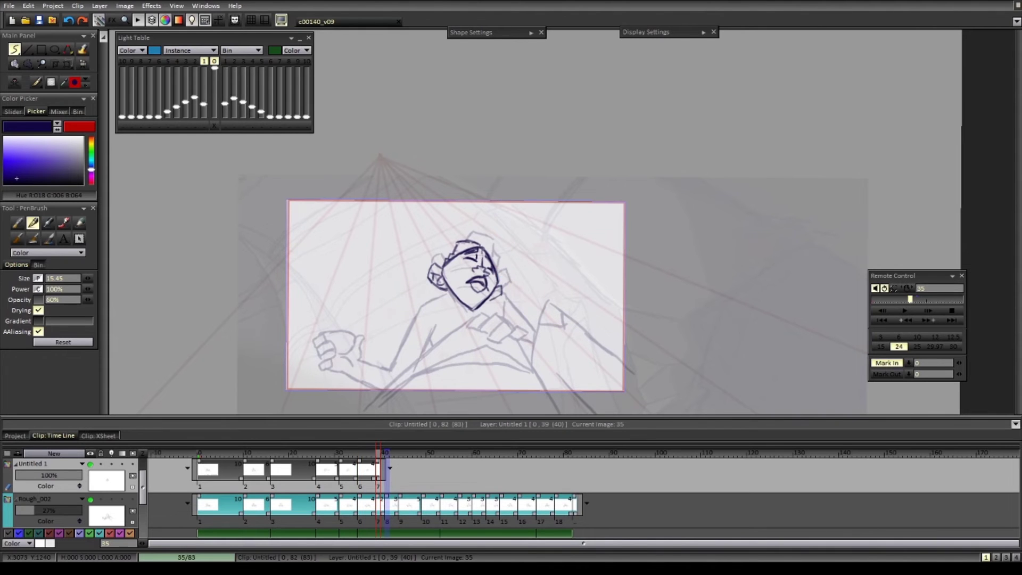
pyautogui.press('Left')
pyautogui.press('Right')
pyautogui.scroll(-2, 484, 335)
pyautogui.scroll(3, 484, 335)
pyautogui.press('Left')
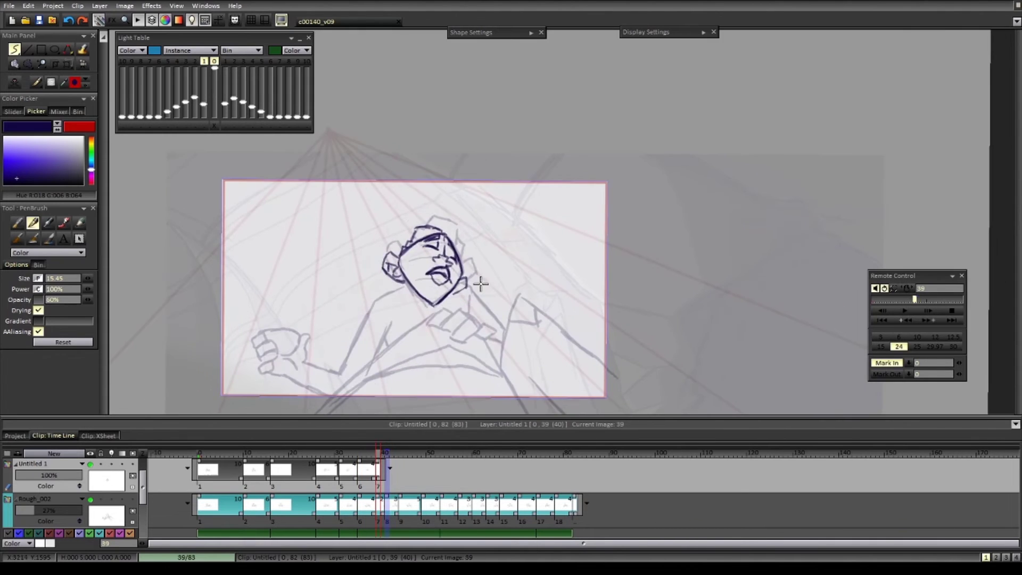
# - Move the frame 39 head slightly higher and touch up its jaw side, and play back the animation
pyautogui.hotkey('ctrl', 't')
pyautogui.moveTo(492, 395); pyautogui.dragTo(491, 381)
pyautogui.press('Return')
pyautogui.moveTo(405, 268); pyautogui.dragTo(419, 286)
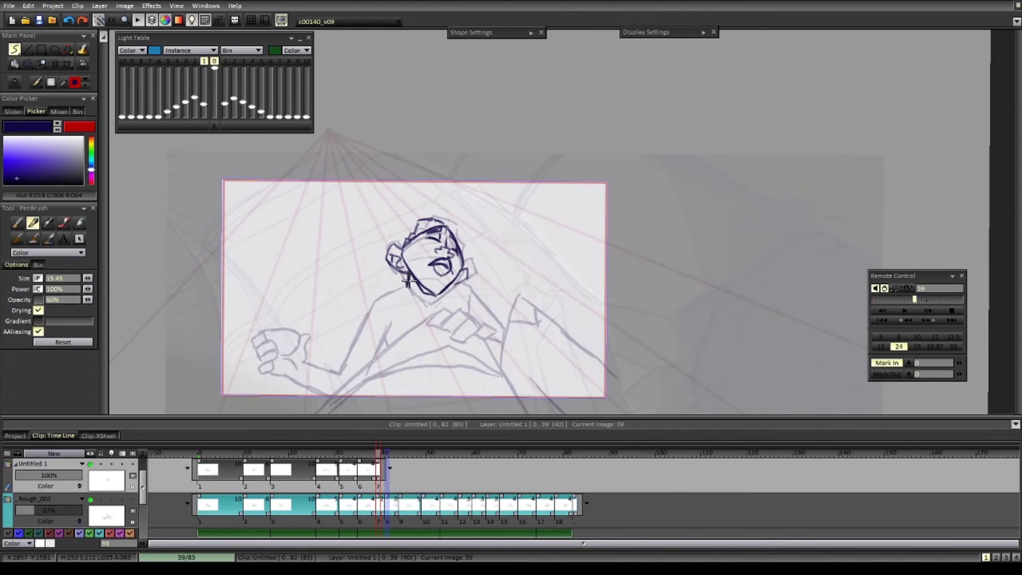
pyautogui.press('Return')
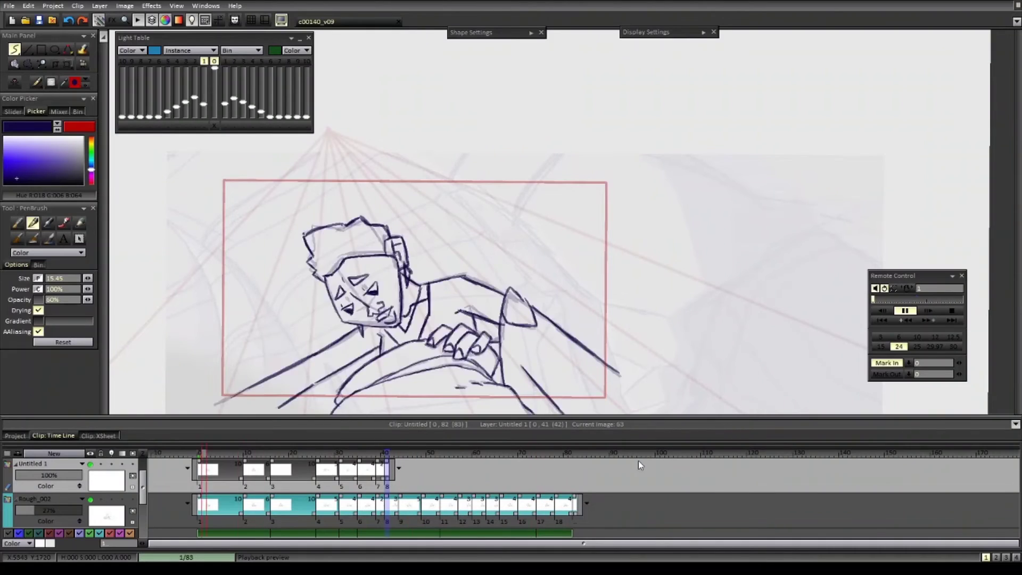
pyautogui.press('Return')
# - Draw the eyes, brows and nose of the frame 16 head, checking against the neighbouring drawing
pyautogui.scroll(2, 379, 212)
pyautogui.press('Left')
pyautogui.press('Right')
pyautogui.moveTo(377, 208)
pyautogui.mouseDown()
pyautogui.moveTo(399, 218)
pyautogui.moveTo(408, 197)
pyautogui.mouseUp()
pyautogui.press('Left')
pyautogui.press('Right')
pyautogui.moveTo(405, 179)
pyautogui.mouseDown()
pyautogui.moveTo(390, 182)
pyautogui.moveTo(451, 245)
pyautogui.moveTo(425, 227)
pyautogui.moveTo(436, 237)
pyautogui.mouseUp()
# - Adjust the selected facial features on frame 16 with Transform and finish the open mouth
pyautogui.press('s')
pyautogui.hotkey('ctrl', 't')
pyautogui.press('Return')
pyautogui.press('b')
pyautogui.moveTo(423, 240); pyautogui.dragTo(433, 241)
pyautogui.press('Left')
pyautogui.press('Right')
# - Draw the cheek, jaw and forehead outline around the frame 16 face
pyautogui.moveTo(436, 171); pyautogui.dragTo(450, 231)
pyautogui.moveTo(366, 192); pyautogui.dragTo(372, 212)
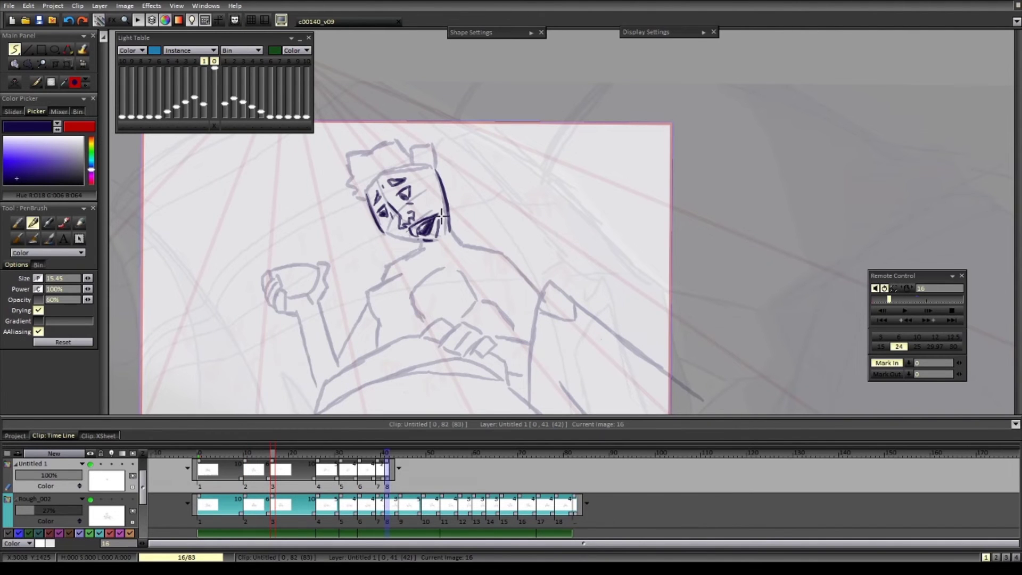
pyautogui.moveTo(445, 241)
pyautogui.mouseDown()
pyautogui.moveTo(449, 218)
pyautogui.moveTo(401, 241)
pyautogui.moveTo(367, 193)
pyautogui.mouseUp()
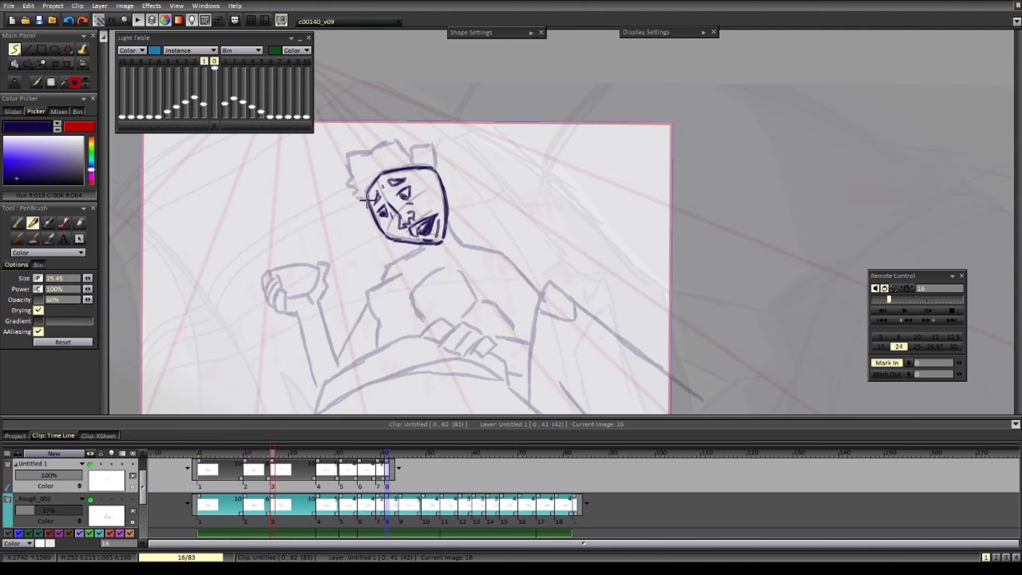
# - Flip between frames 10 and 16 to compare the placement and shape of the two heads
pyautogui.press('Left')
pyautogui.press('Right')
pyautogui.press('Left')
pyautogui.press('Right')
pyautogui.press('Left')
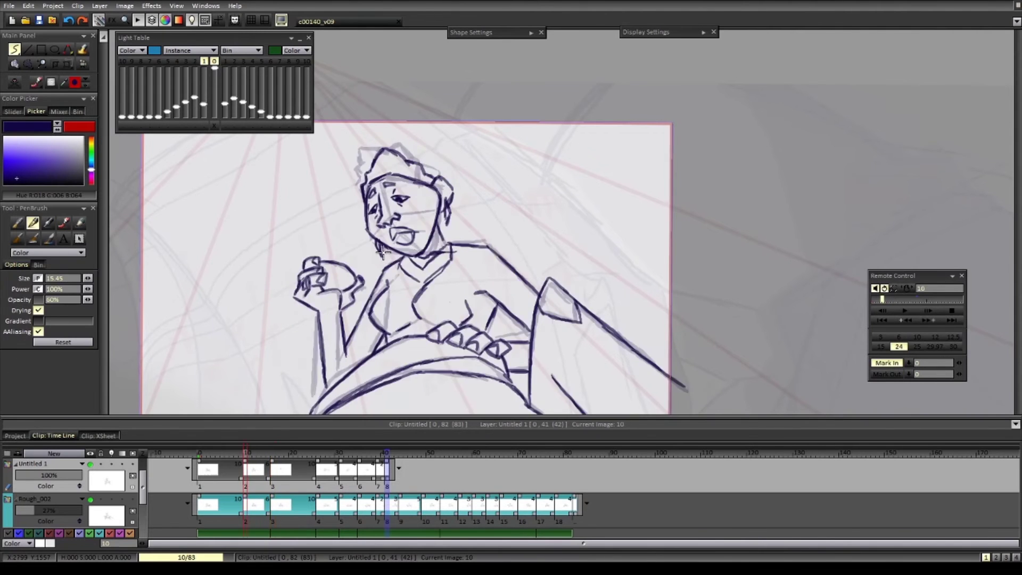
pyautogui.press('Down')
pyautogui.scroll(-1, 432, 278)
pyautogui.press('Left')
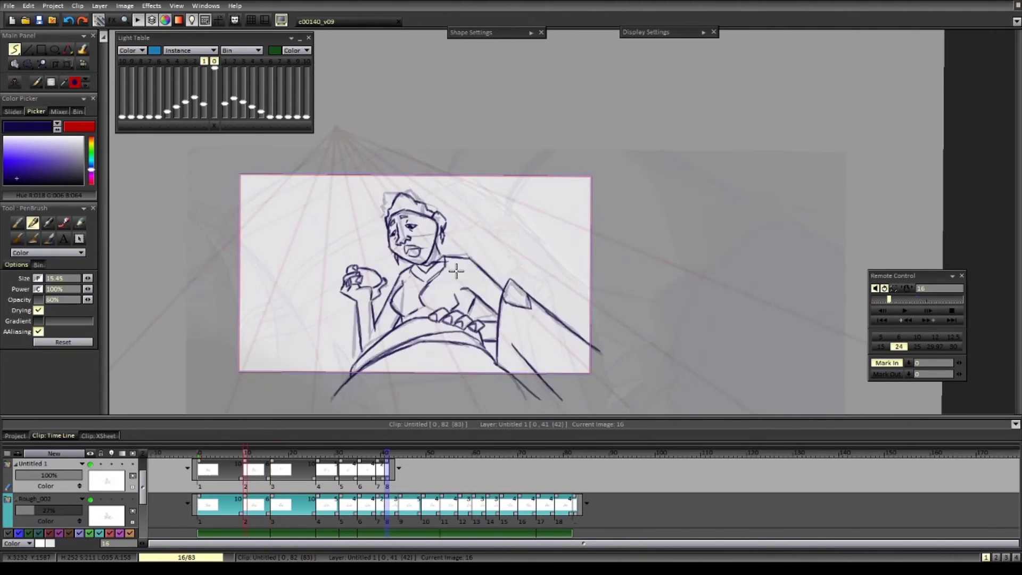
# - Draw the collar, chest, far arm and knee lines on frame 16, cleaning up around the face with the eraser
pyautogui.press('Right')
pyautogui.moveTo(409, 278)
pyautogui.mouseDown()
pyautogui.moveTo(395, 317)
pyautogui.moveTo(425, 308)
pyautogui.mouseUp()
pyautogui.press('Left')
pyautogui.press('Right')
pyautogui.moveTo(481, 268)
pyautogui.mouseDown()
pyautogui.moveTo(463, 339)
pyautogui.moveTo(472, 289)
pyautogui.moveTo(564, 329)
pyautogui.mouseUp()
pyautogui.scroll(1, 513, 312)
pyautogui.moveTo(452, 310); pyautogui.dragTo(508, 373)
pyautogui.scroll(-1, 468, 325)
pyautogui.press('e')
pyautogui.moveTo(396, 222); pyautogui.dragTo(416, 229)
pyautogui.press('b')
pyautogui.scroll(1, 416, 228)
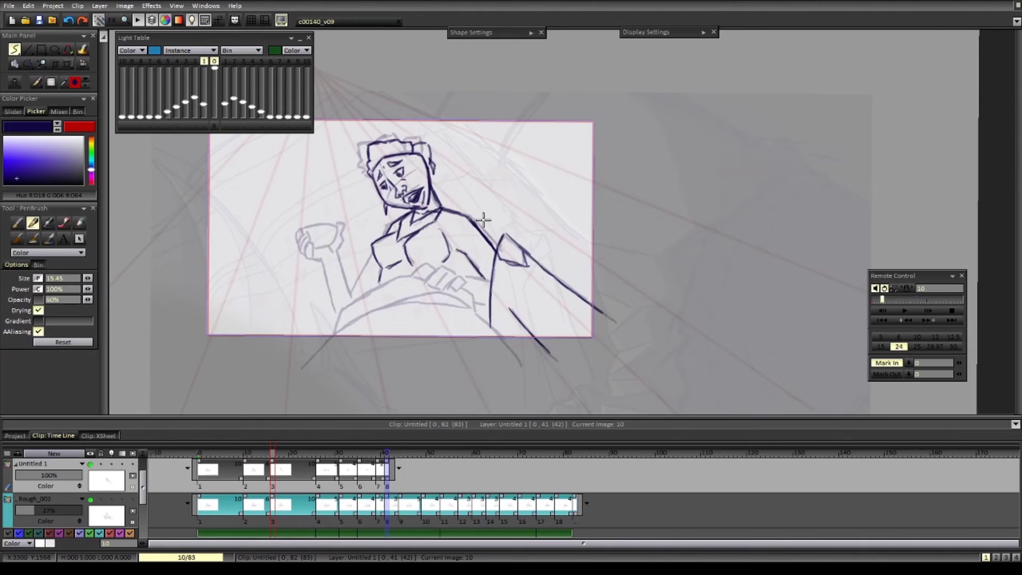
# - Go to frame 41 and draw an eye on the tilted-back head over the rough
pyautogui.press('Right')
pyautogui.press('Right')
pyautogui.press('Right')
pyautogui.scroll(-1, 468, 298)
pyautogui.press('Right')
pyautogui.press('Right')
pyautogui.press('Right')
pyautogui.scroll(2, 476, 255)
pyautogui.moveTo(452, 249); pyautogui.dragTo(466, 243)
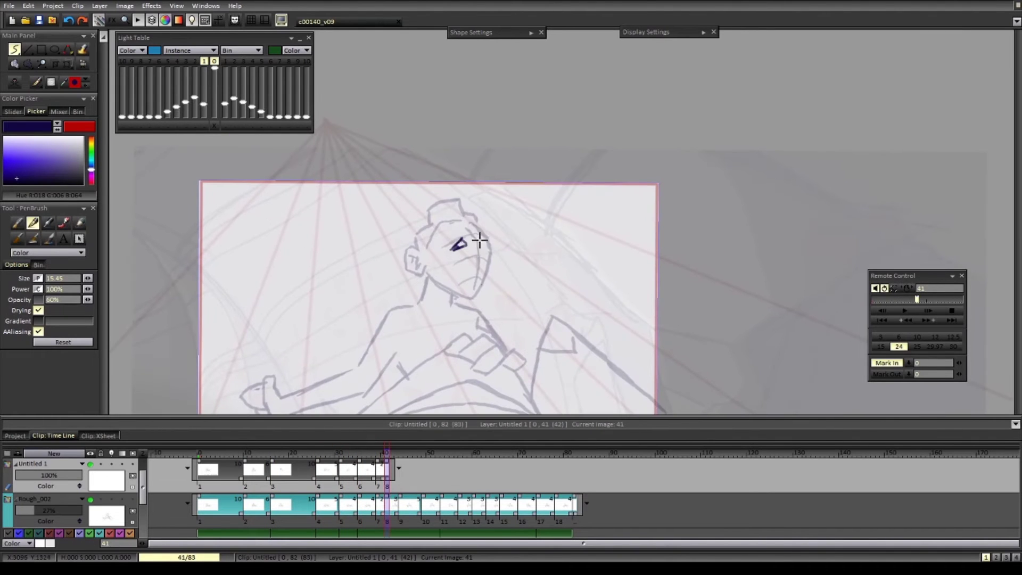
# - Draw the facial features, face outline, ear and hair on frame 41, checking the rough poses up to frame 44
pyautogui.press('Down')
pyautogui.press('Down')
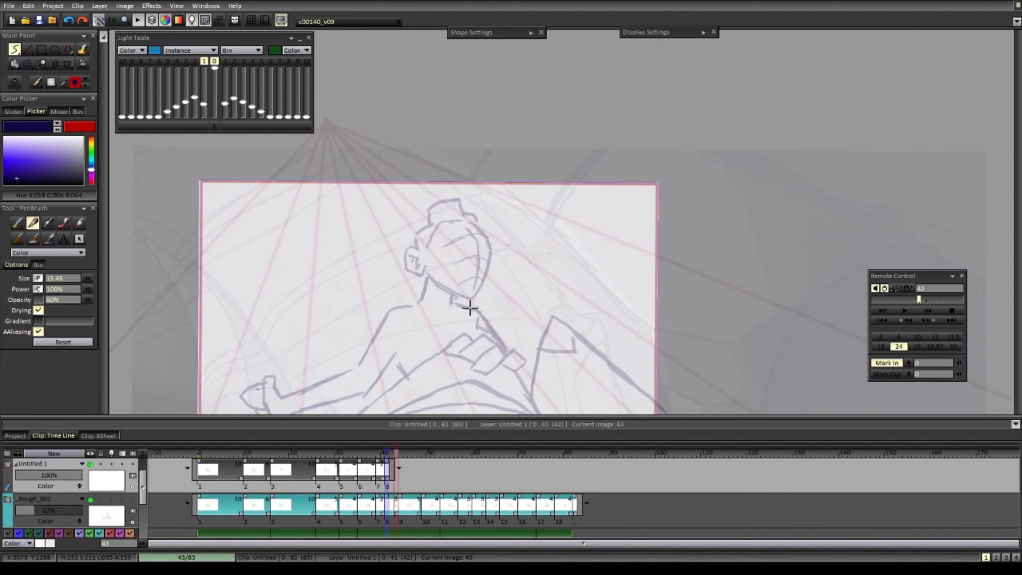
pyautogui.press('Right')
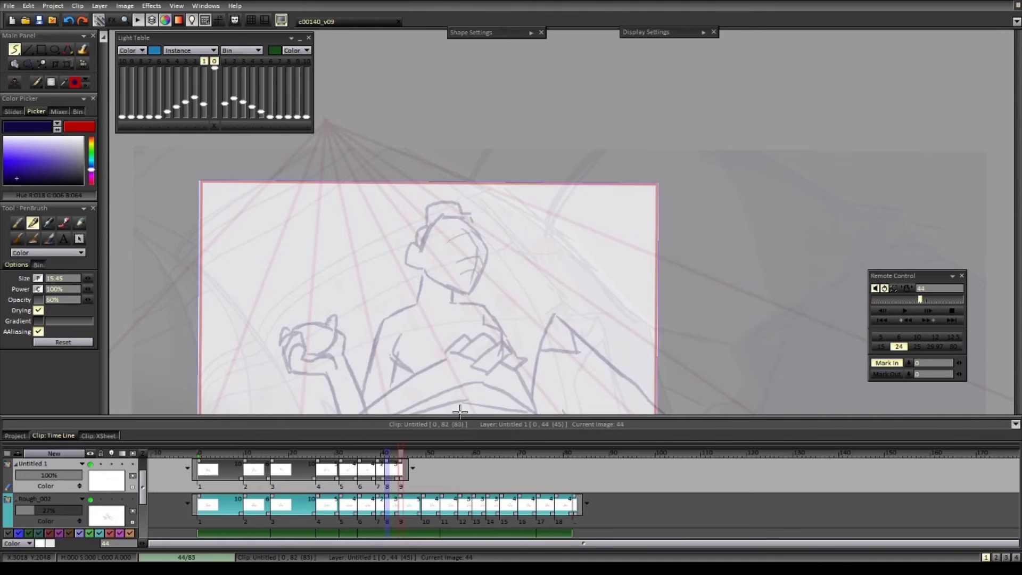
pyautogui.press('Left')
pyautogui.press('Right')
pyautogui.scroll(-2, 479, 403)
pyautogui.moveTo(428, 455); pyautogui.dragTo(387, 473)
pyautogui.scroll(2, 452, 234)
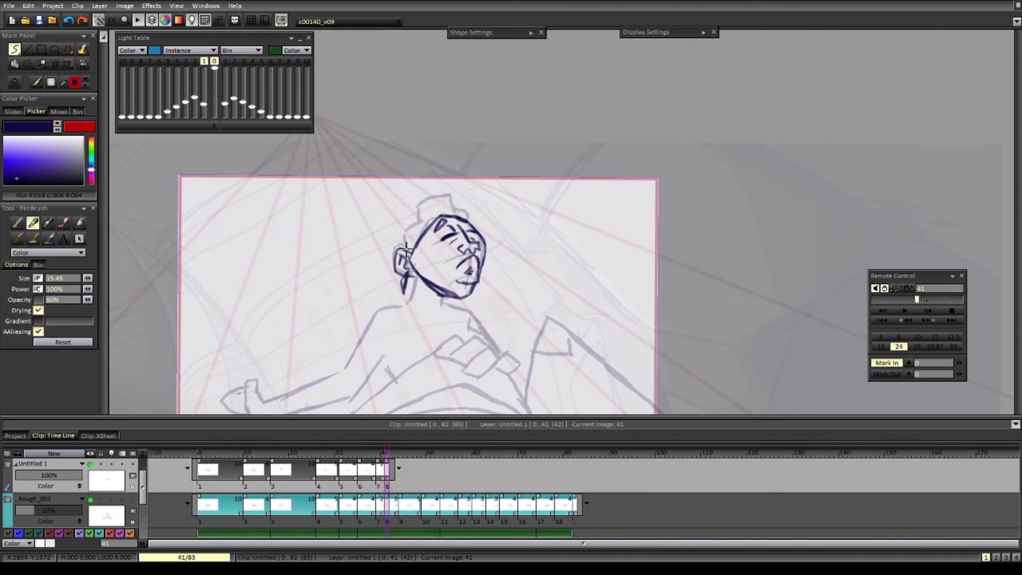
pyautogui.moveTo(454, 194); pyautogui.dragTo(472, 213)
# - Create a drawing at frame 57 and draw the nose, mouth and jaw outline of the front-facing head
pyautogui.press('Left')
pyautogui.scroll(-1, 504, 242)
pyautogui.press('Right')
pyautogui.press('Right')
pyautogui.press('Right')
pyautogui.press('Right')
pyautogui.press('Right')
pyautogui.press('Right')
pyautogui.press('Right')
pyautogui.press('Right')
pyautogui.press('Right')
pyautogui.press('Right')
pyautogui.press('Right')
pyautogui.press('Right')
pyautogui.press('Right')
pyautogui.press('Right')
pyautogui.press('Right')
pyautogui.press('Right')
pyautogui.press('Right')
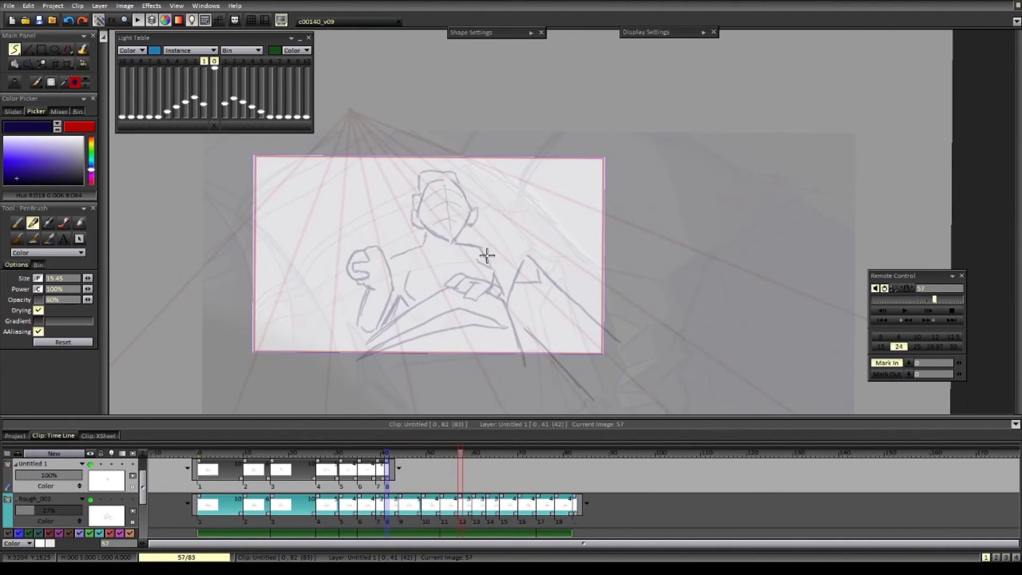
pyautogui.click(488, 255)
pyautogui.scroll(2, 426, 217)
pyautogui.moveTo(394, 196); pyautogui.dragTo(437, 298)
pyautogui.moveTo(457, 190); pyautogui.dragTo(442, 298)
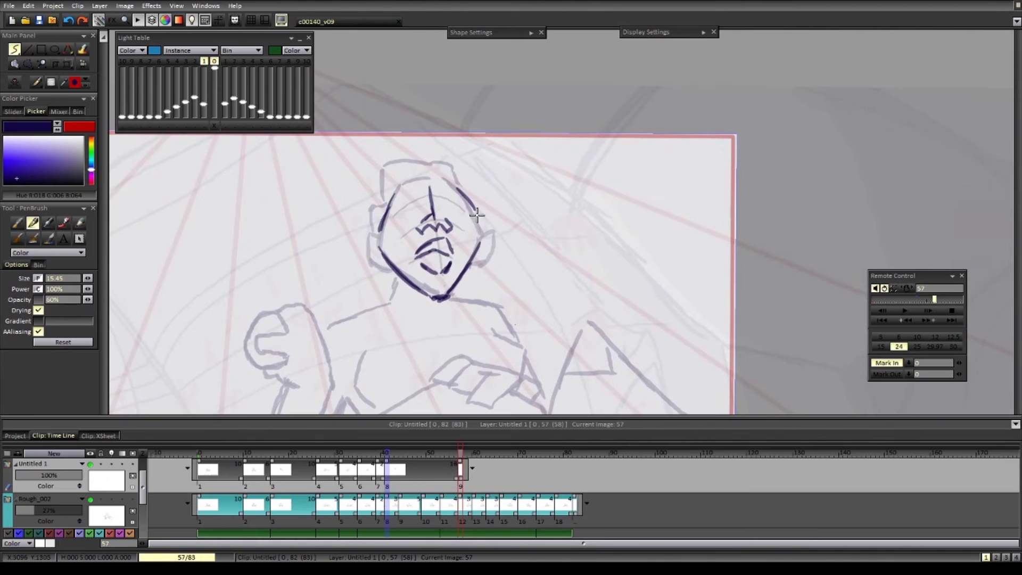
# - Draw the earrings, ears, hairline, hair, brows and eyes on the frame 57 head
pyautogui.moveTo(482, 228); pyautogui.dragTo(479, 293)
pyautogui.moveTo(372, 241); pyautogui.dragTo(385, 273)
pyautogui.moveTo(387, 190); pyautogui.dragTo(457, 179)
pyautogui.moveTo(384, 218); pyautogui.dragTo(466, 208)
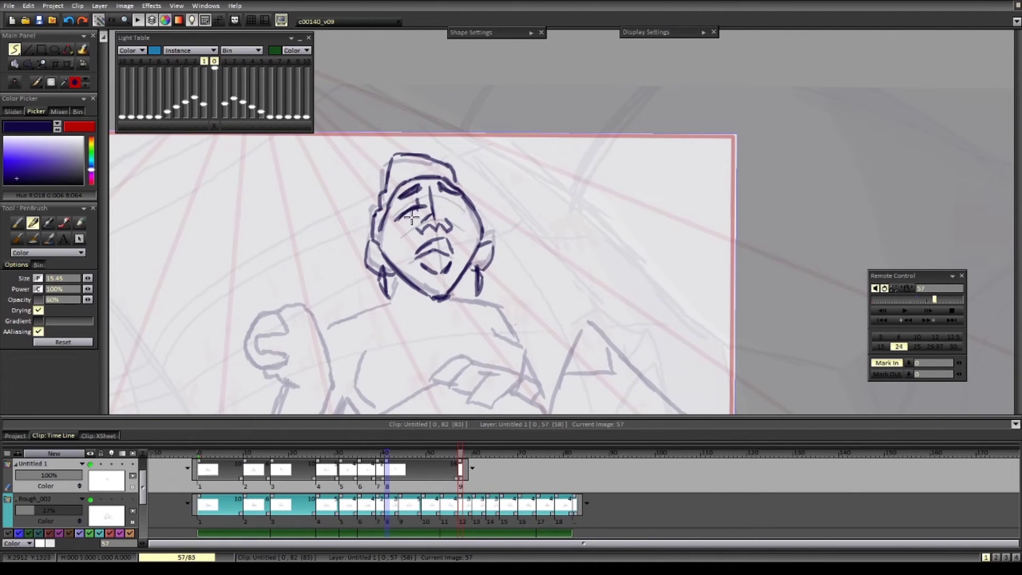
pyautogui.scroll(-2, 412, 217)
# - Flip back through the key drawings from frame 58 to frame 26 to compare the head poses
pyautogui.press('Right')
pyautogui.scroll(-2, 398, 258)
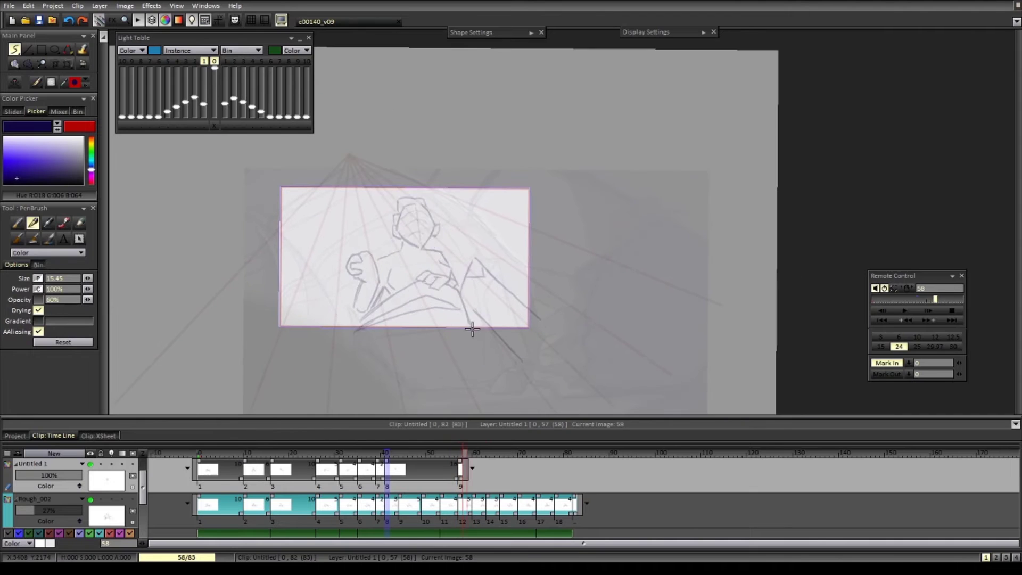
pyautogui.press('Left')
pyautogui.press('Left')
pyautogui.press('Left')
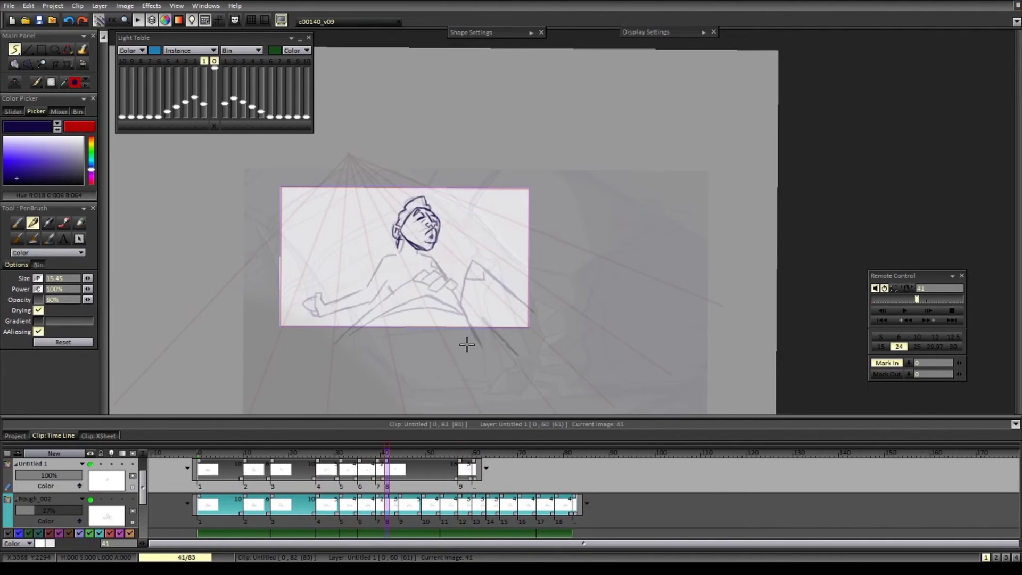
pyautogui.press('Left')
pyautogui.press('Left')
pyautogui.press('Left')
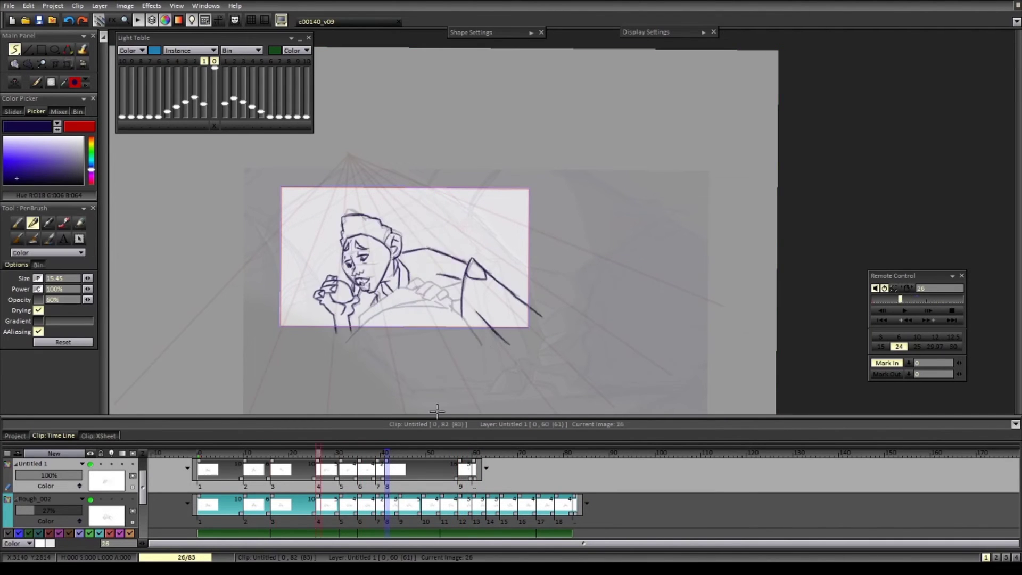
pyautogui.press('Right')
pyautogui.scroll(2, 456, 326)
pyautogui.press('Left')
pyautogui.press('Left')
pyautogui.press('Left')
pyautogui.press('Right')
# - Raise the light table strength for the previous drawing, and draw the resting hand, sleeve and blanket edges on frame 26
pyautogui.moveTo(203, 104); pyautogui.dragTo(204, 95)
pyautogui.click(90, 499)
pyautogui.moveTo(599, 309); pyautogui.dragTo(576, 307)
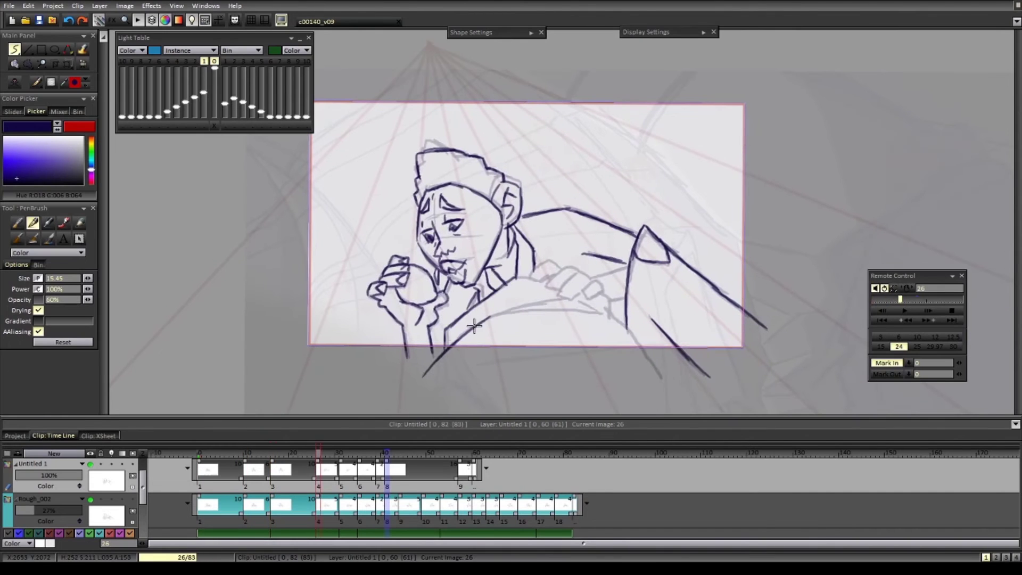
pyautogui.moveTo(527, 273); pyautogui.dragTo(554, 267)
pyautogui.moveTo(489, 310); pyautogui.dragTo(611, 315)
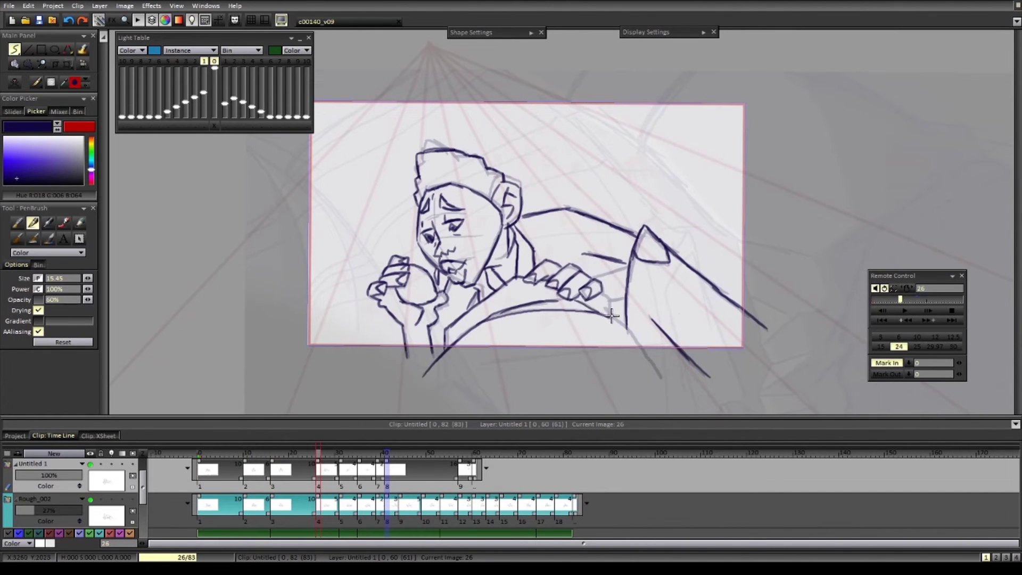
pyautogui.hotkey('ctrl', 'z')
pyautogui.moveTo(580, 264); pyautogui.dragTo(629, 269)
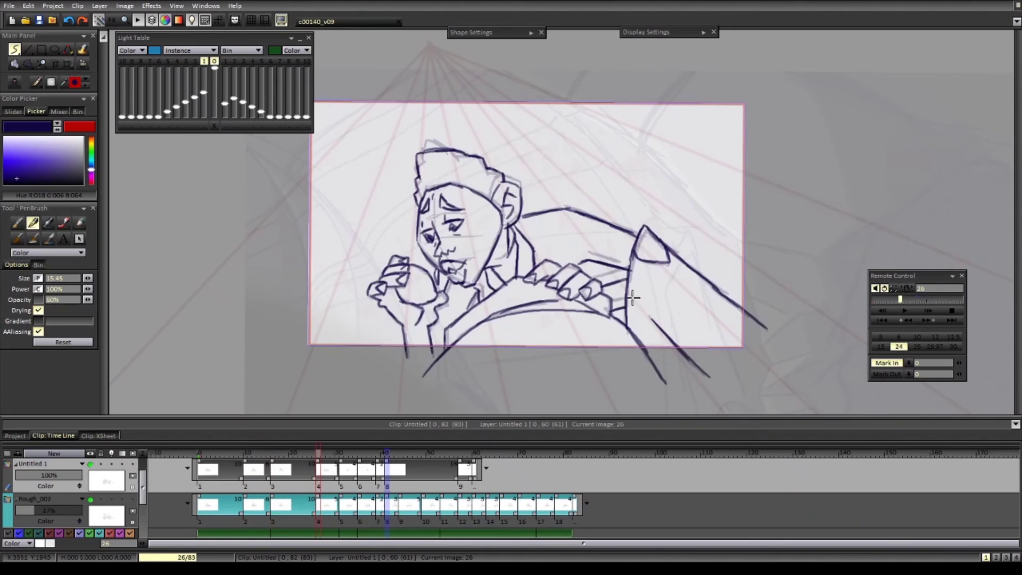
# - Draw the body edge on frame 31, hide the Rough_002 layer and turn on the light table for Untitled 1
pyautogui.hotkey('ctrl', 'Right')
pyautogui.moveTo(447, 329)
pyautogui.mouseDown()
pyautogui.moveTo(515, 276)
pyautogui.moveTo(504, 285)
pyautogui.mouseUp()
pyautogui.click(90, 499)
pyautogui.click(112, 464)
pyautogui.hotkey('ctrl', 'Left')
pyautogui.hotkey('ctrl', 'Right')
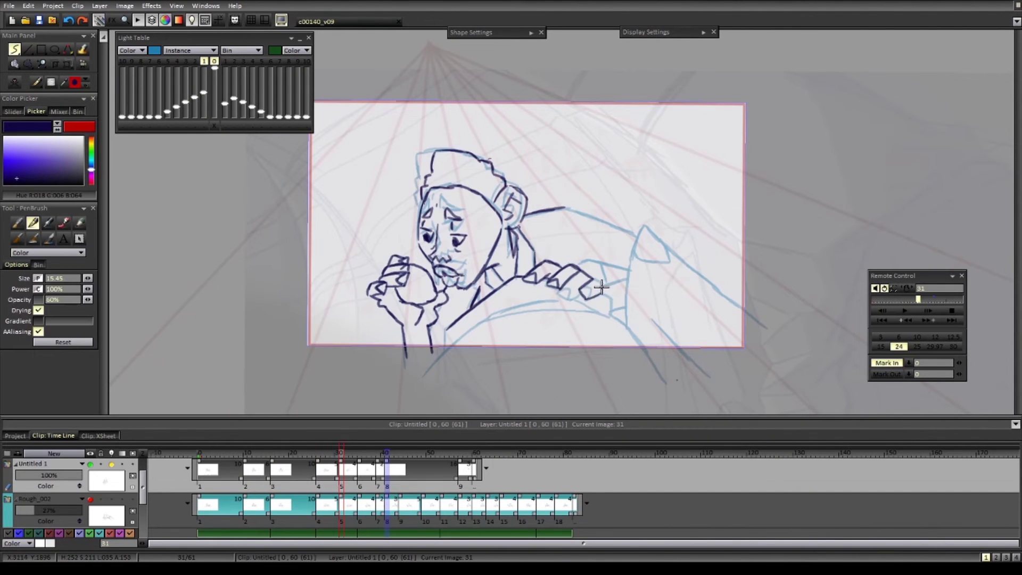
# - Trace the blanket curves, sleeve and back line onto frame 31 from the blue light-table image
pyautogui.moveTo(427, 368); pyautogui.dragTo(617, 320)
pyautogui.moveTo(629, 267); pyautogui.dragTo(581, 260)
pyautogui.moveTo(563, 208); pyautogui.dragTo(621, 226)
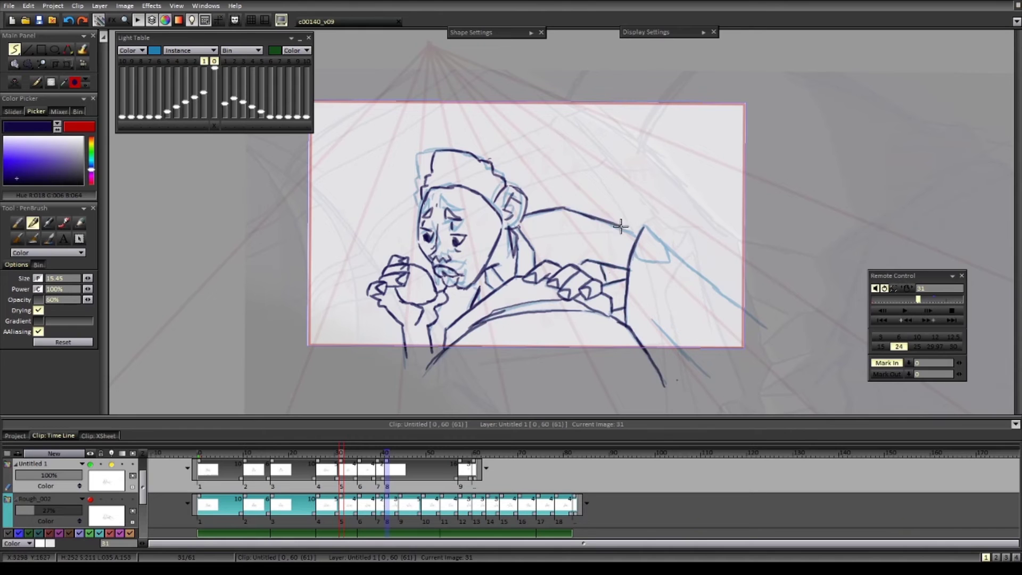
# - Erase and redraw the shoulder line beside the neck on frame 39
pyautogui.press('Right')
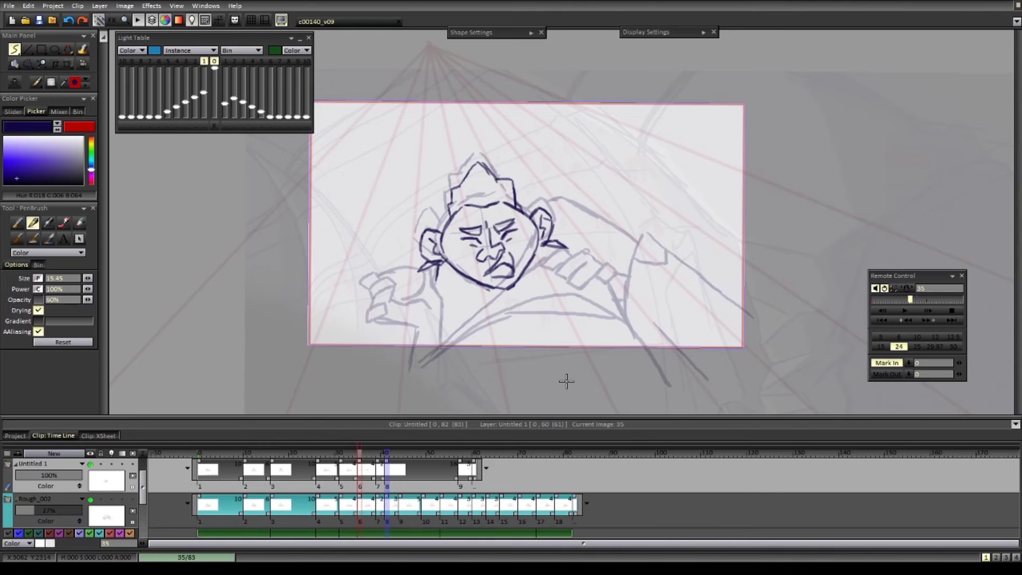
pyautogui.press('Right')
pyautogui.press('Right')
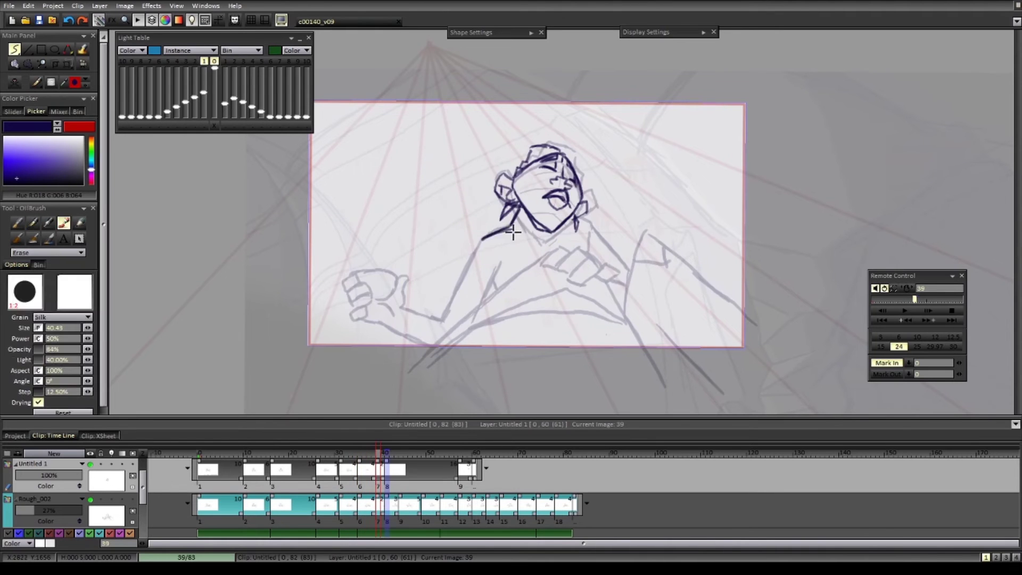
pyautogui.press('Right')
pyautogui.press('Right')
pyautogui.press('Right')
pyautogui.moveTo(525, 194); pyautogui.dragTo(483, 221)
pyautogui.moveTo(485, 222)
pyautogui.mouseDown()
pyautogui.moveTo(456, 285)
pyautogui.moveTo(519, 211)
pyautogui.mouseUp()
# - Add blank drawings on Untitled 1 matching the rough key poses between frames 41 and 57
pyautogui.press('Right')
pyautogui.press('Right')
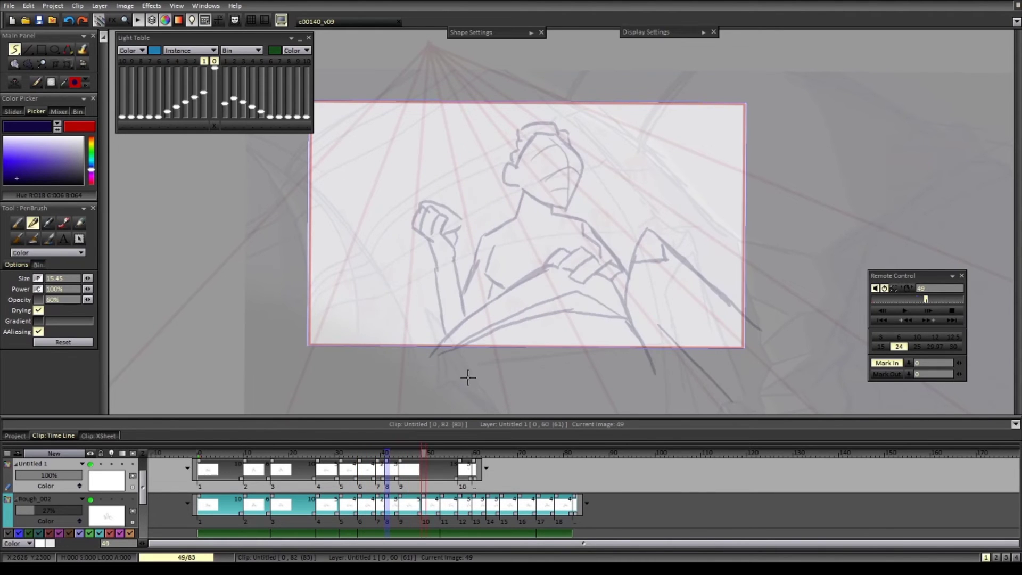
pyautogui.press('Right')
pyautogui.press('Right')
# - Return to frame 35 and draw the diagonal body edge running below the chin
pyautogui.press('Left')
pyautogui.press('Left')
pyautogui.press('Left')
pyautogui.press('Left')
pyautogui.press('Left')
pyautogui.press('Left')
pyautogui.moveTo(512, 289)
pyautogui.mouseDown()
pyautogui.moveTo(444, 349)
pyautogui.moveTo(558, 251)
pyautogui.mouseUp()
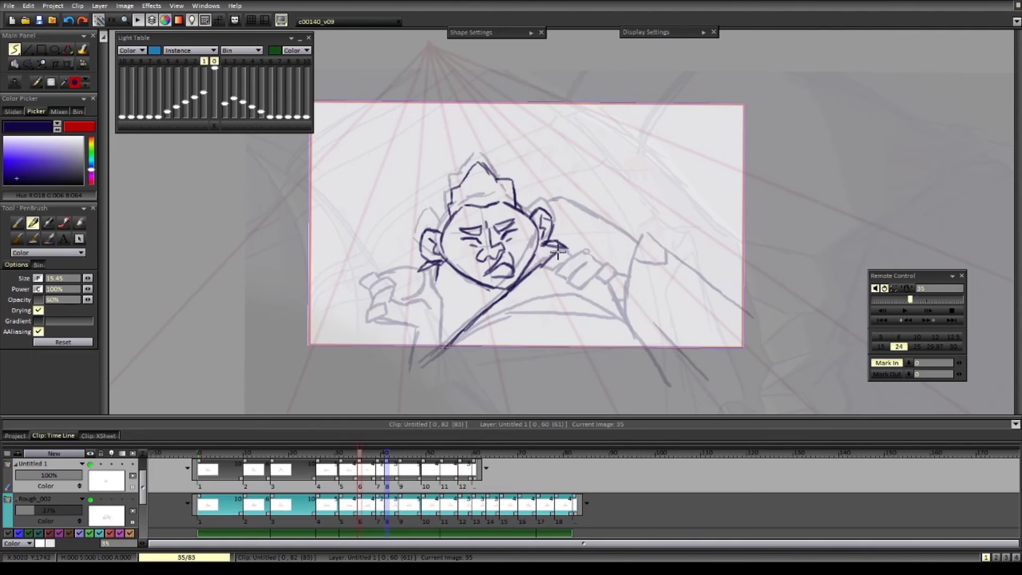
pyautogui.press('Left')
pyautogui.press('Right')
# - Draw the blanket curve, lower leg line and front edge of the knee on frame 35, comparing with frame 31
pyautogui.moveTo(611, 283); pyautogui.dragTo(624, 320)
pyautogui.moveTo(625, 320); pyautogui.dragTo(668, 383)
pyautogui.moveTo(432, 362); pyautogui.dragTo(624, 320)
pyautogui.moveTo(456, 339)
pyautogui.mouseDown()
pyautogui.moveTo(624, 319)
pyautogui.moveTo(646, 225)
pyautogui.mouseUp()
pyautogui.press('Left')
pyautogui.press('Right')
# - Draw the knee patch and outer leg lines on frame 35 with the light table temporarily enabled
pyautogui.press('e')
pyautogui.click(111, 463)
pyautogui.press('b')
pyautogui.moveTo(645, 226); pyautogui.dragTo(758, 318)
pyautogui.moveTo(647, 313); pyautogui.dragTo(718, 386)
pyautogui.moveTo(635, 258); pyautogui.dragTo(667, 249)
pyautogui.click(112, 464)
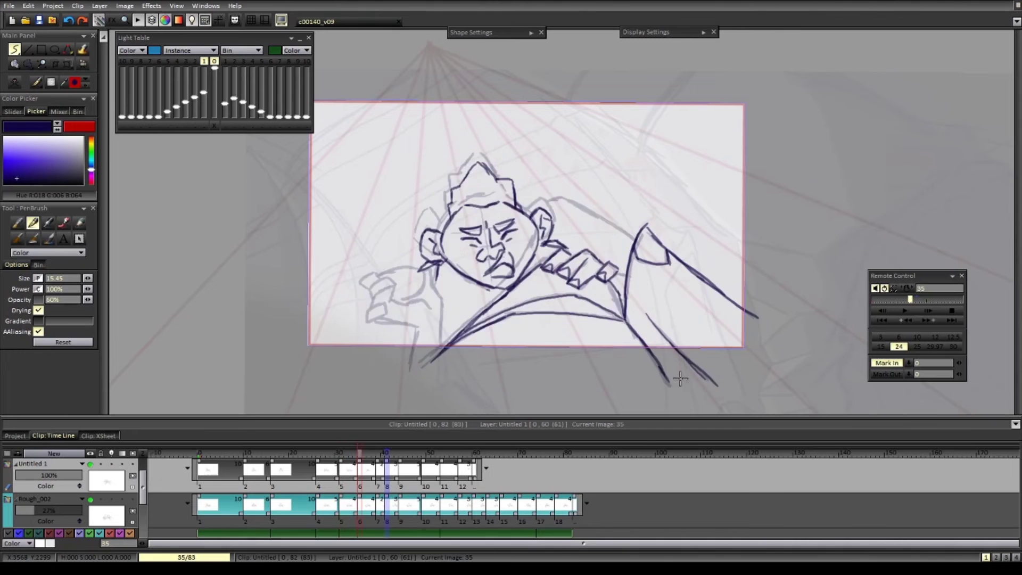
# - Draw the back line, near shoulder and hand holding the cup on frame 35, checking against frame 31
pyautogui.press('Left')
pyautogui.press('Right')
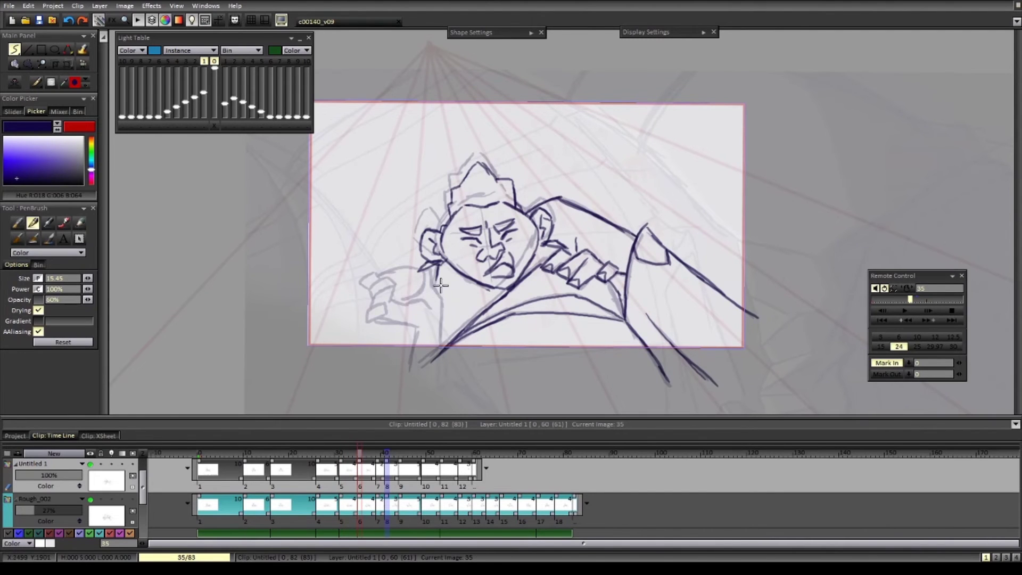
pyautogui.press('Left')
pyautogui.press('Right')
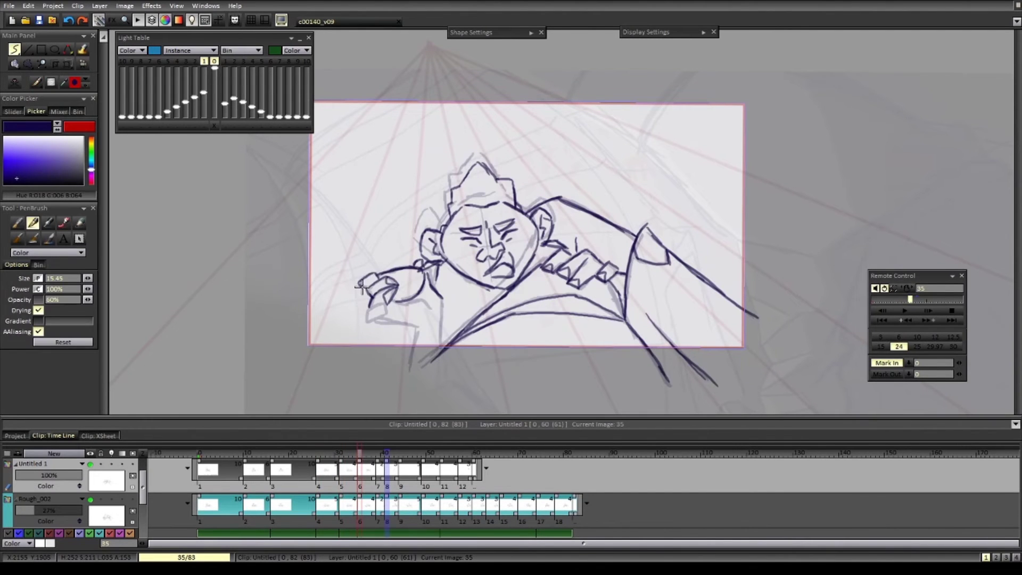
pyautogui.press('Left')
pyautogui.press('Left')
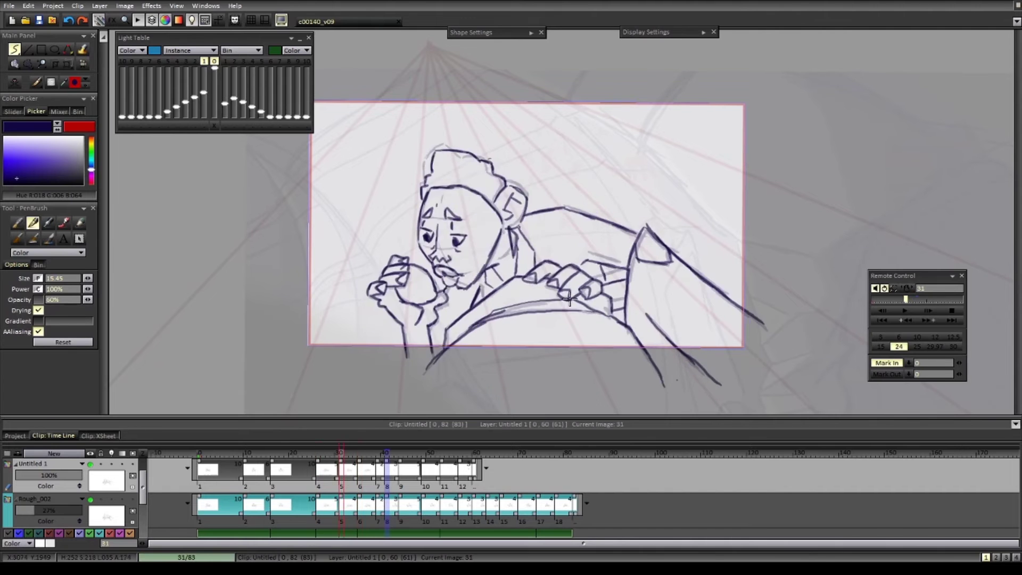
pyautogui.press('Right')
# - Draw the upper arm and forearm lines of the outstretched arm on frame 39
pyautogui.press('Right')
pyautogui.press('Right')
pyautogui.moveTo(496, 243); pyautogui.dragTo(474, 307)
pyautogui.moveTo(450, 292); pyautogui.dragTo(404, 306)
pyautogui.moveTo(474, 313); pyautogui.dragTo(391, 332)
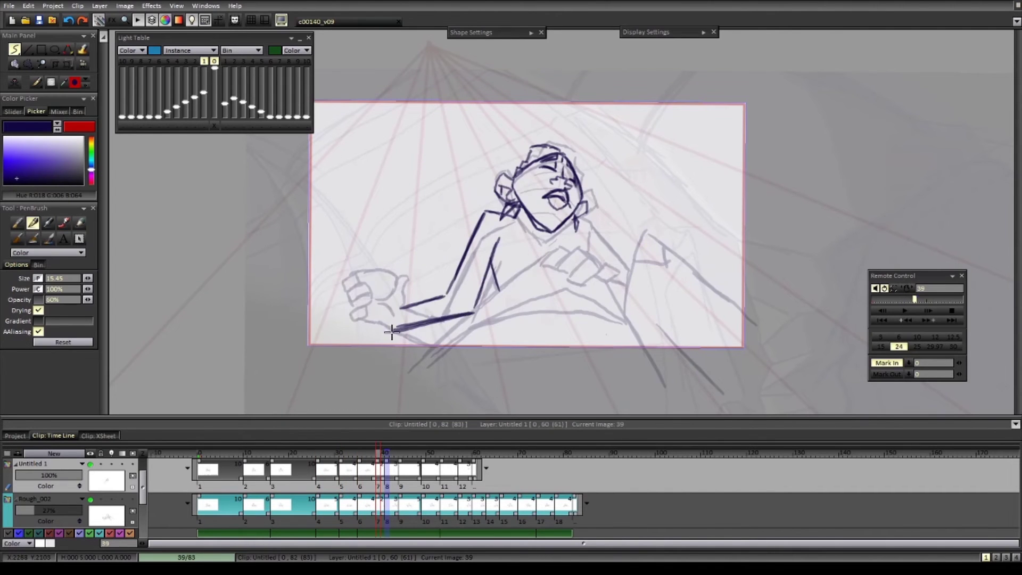
# - Draw the elbow fold, wrist and hand holding the cup on frame 39, comparing with neighbouring drawings
pyautogui.press('Right')
pyautogui.press('Left')
pyautogui.moveTo(490, 261); pyautogui.dragTo(499, 290)
pyautogui.press('Left')
pyautogui.press('Right')
pyautogui.moveTo(347, 314)
pyautogui.mouseDown()
pyautogui.moveTo(418, 329)
pyautogui.moveTo(464, 317)
pyautogui.mouseUp()
pyautogui.press('Left')
pyautogui.press('Right')
# - Draw the wrist, fingers and cup of the outstretched hand on frame 39, cleaning up the lines as needed
pyautogui.press('e')
pyautogui.press('e')
pyautogui.press('e')
pyautogui.press('e')
pyautogui.press('e')
pyautogui.press('Right')
pyautogui.press('Left')
pyautogui.press('e')
# - Select the drawn head on frame 39 and scale it down slightly
pyautogui.press('s')
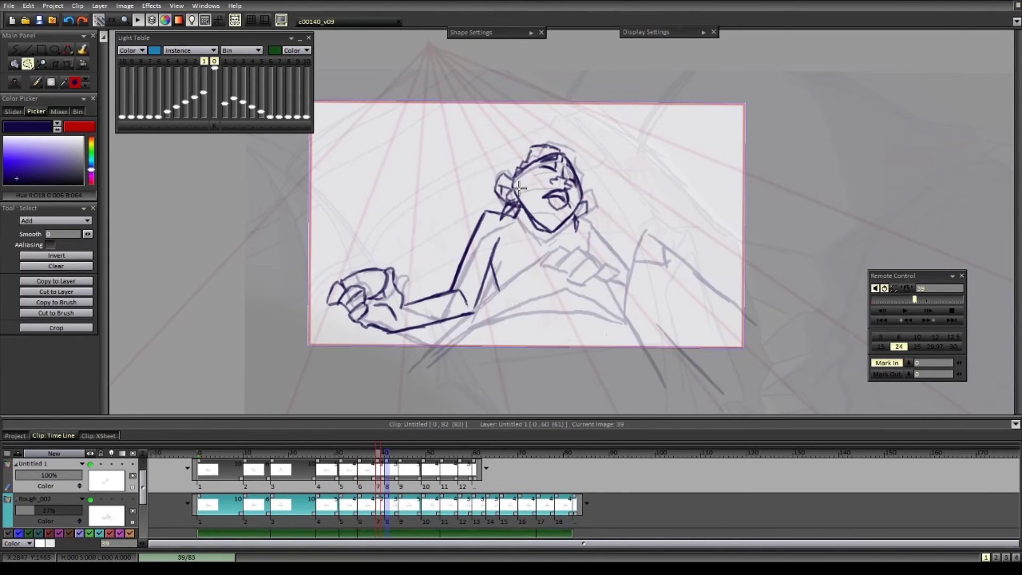
pyautogui.moveTo(569, 133); pyautogui.dragTo(594, 162)
pyautogui.hotkey('ctrl', 't')
pyautogui.moveTo(600, 244)
pyautogui.mouseDown()
pyautogui.moveTo(594, 235)
pyautogui.moveTo(629, 269)
pyautogui.mouseUp()
pyautogui.press('Return')
# - Draw the neck, collarbone and far shoulder line on frame 39
pyautogui.press('e')
pyautogui.press('e')
pyautogui.press('e')
pyautogui.moveTo(552, 234); pyautogui.dragTo(547, 254)
pyautogui.press('e')
pyautogui.moveTo(517, 229); pyautogui.dragTo(528, 257)
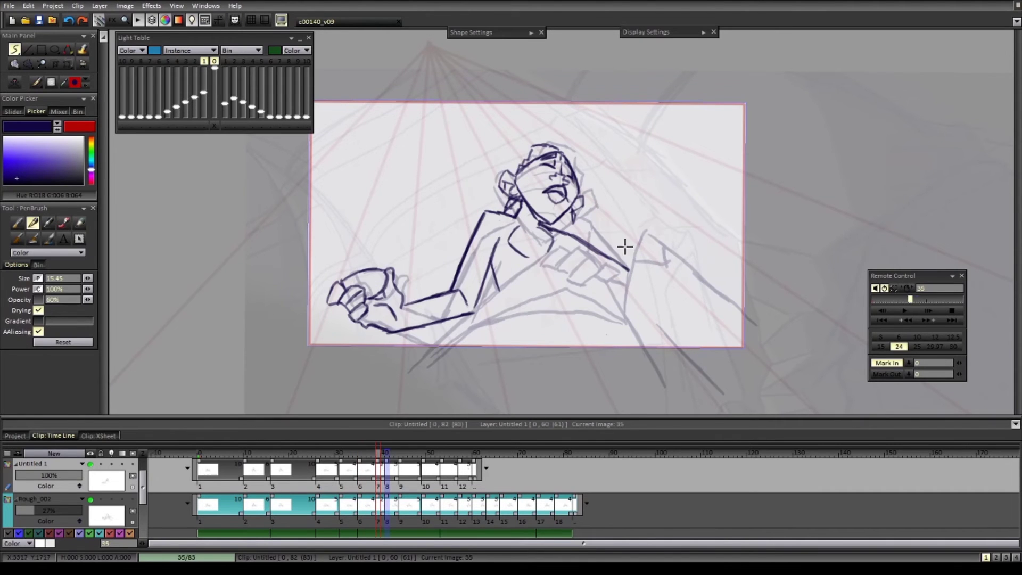
# - Draw the outer and lower leg lines on frame 39 using the light table, checking against frame 35
pyautogui.press('Right')
pyautogui.press('l')
pyautogui.moveTo(665, 248); pyautogui.dragTo(757, 319)
pyautogui.moveTo(625, 319); pyautogui.dragTo(666, 382)
pyautogui.moveTo(647, 314); pyautogui.dragTo(718, 385)
pyautogui.press('Left')
pyautogui.press('l')
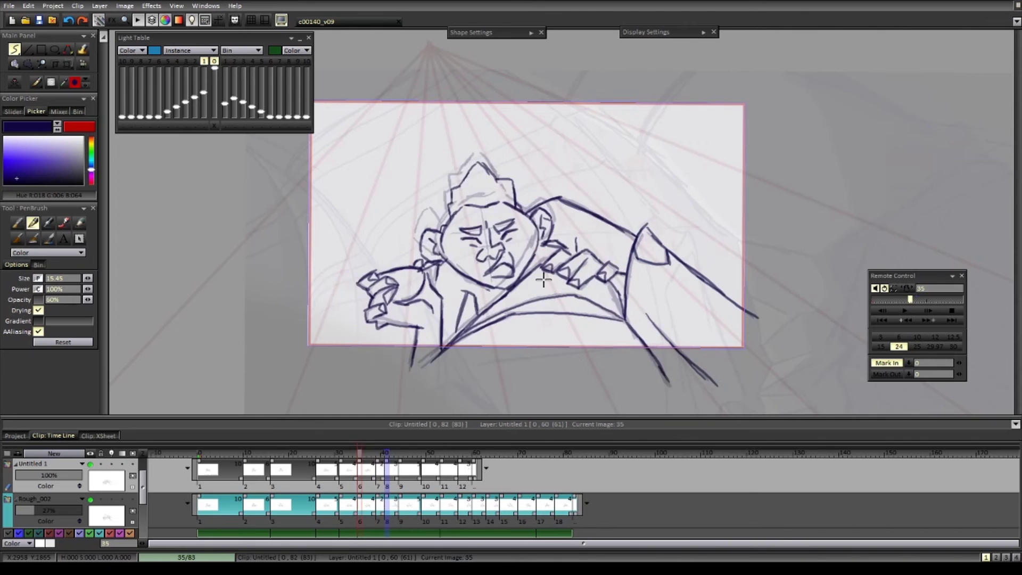
# - Draw the resting hand's fingers and the knee patch on frame 39, comparing with neighbouring drawings
pyautogui.press('Right')
pyautogui.press('l')
pyautogui.press('Left')
pyautogui.press('Right')
pyautogui.press('Right')
pyautogui.press('Right')
pyautogui.press('Right')
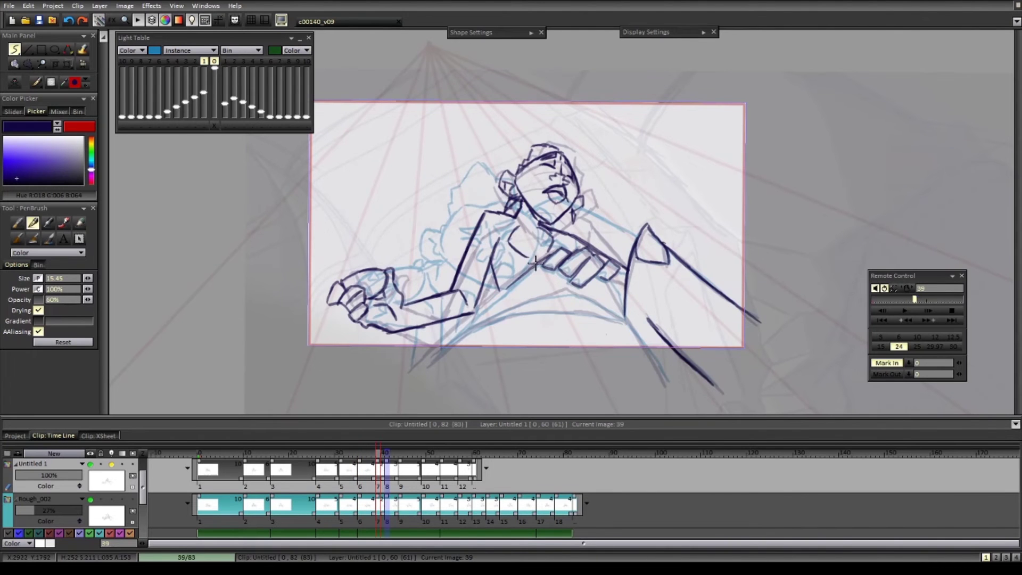
pyautogui.press('l')
# - Shorten the end of the Rough_002 layer by one frame and play back the animation
pyautogui.press('Return')
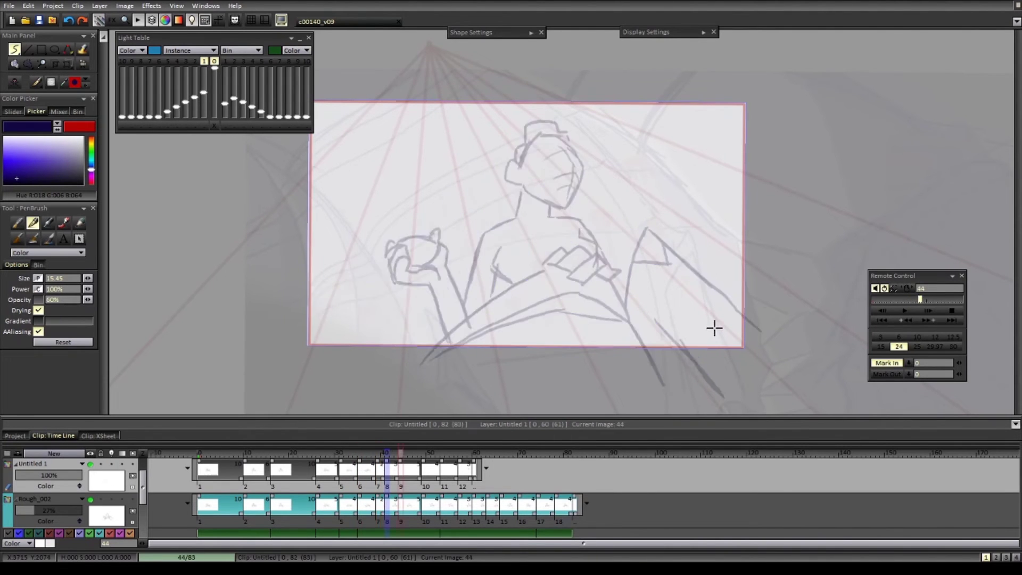
pyautogui.moveTo(580, 504); pyautogui.dragTo(575, 504)
pyautogui.press('Return')
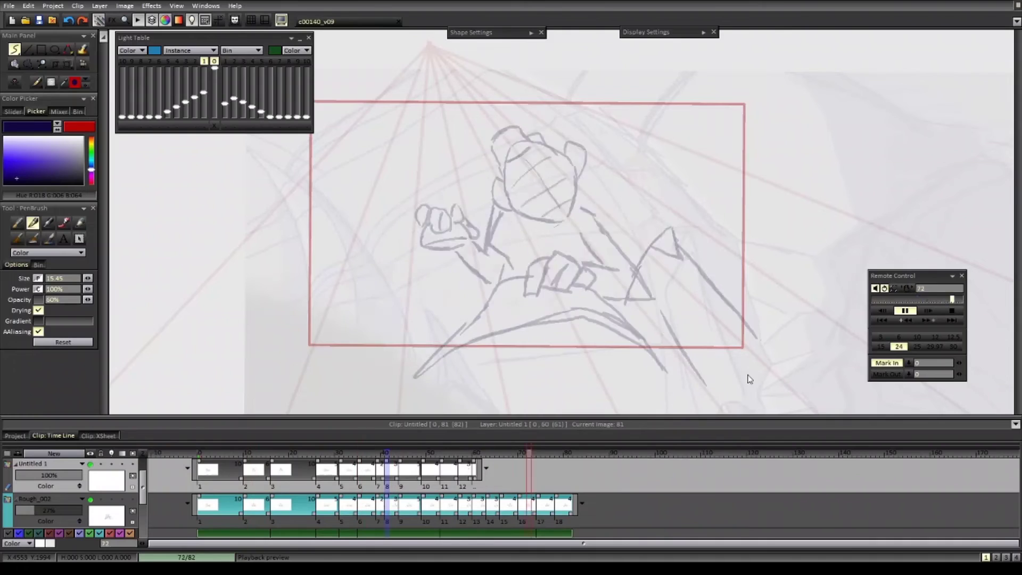
pyautogui.press('Return')
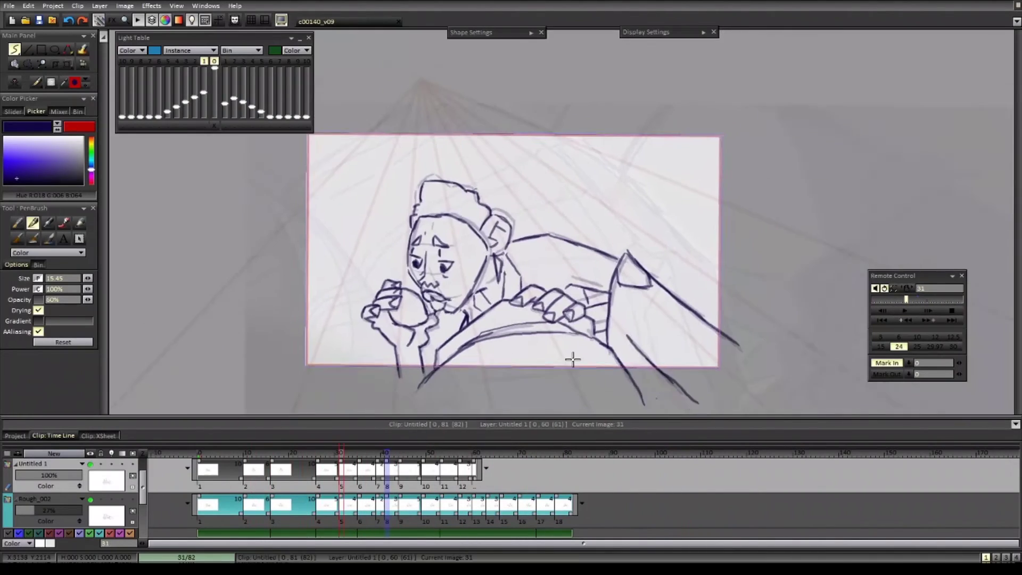
# - Collapse the Light Table panel and move it out of the way
pyautogui.click(291, 38)
pyautogui.moveTo(278, 39); pyautogui.dragTo(220, 39)
# - Draw the outstretched arm and the hand holding the cup on frame 41, checking against the previous drawing
pyautogui.moveTo(475, 312); pyautogui.dragTo(436, 375)
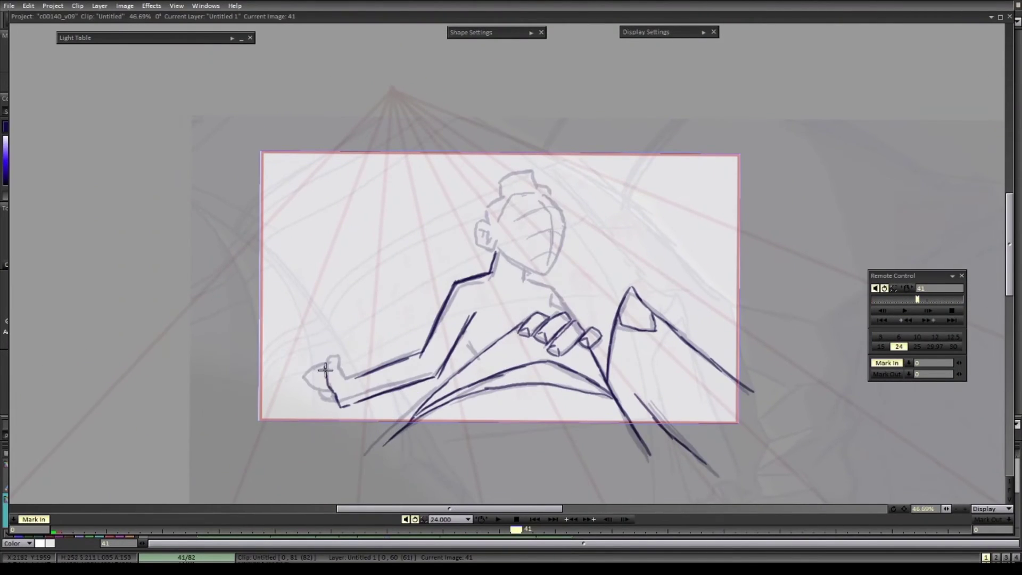
pyautogui.moveTo(341, 356); pyautogui.dragTo(345, 376)
pyautogui.press('Left')
pyautogui.press('Right')
# - Draw the armpit fold, neck, far shoulder and thigh lines on frame 41, flipping to the previous drawing
pyautogui.moveTo(464, 330); pyautogui.dragTo(478, 355)
pyautogui.moveTo(526, 278)
pyautogui.mouseDown()
pyautogui.moveTo(561, 300)
pyautogui.moveTo(537, 311)
pyautogui.mouseUp()
pyautogui.press('Left')
pyautogui.press('Right')
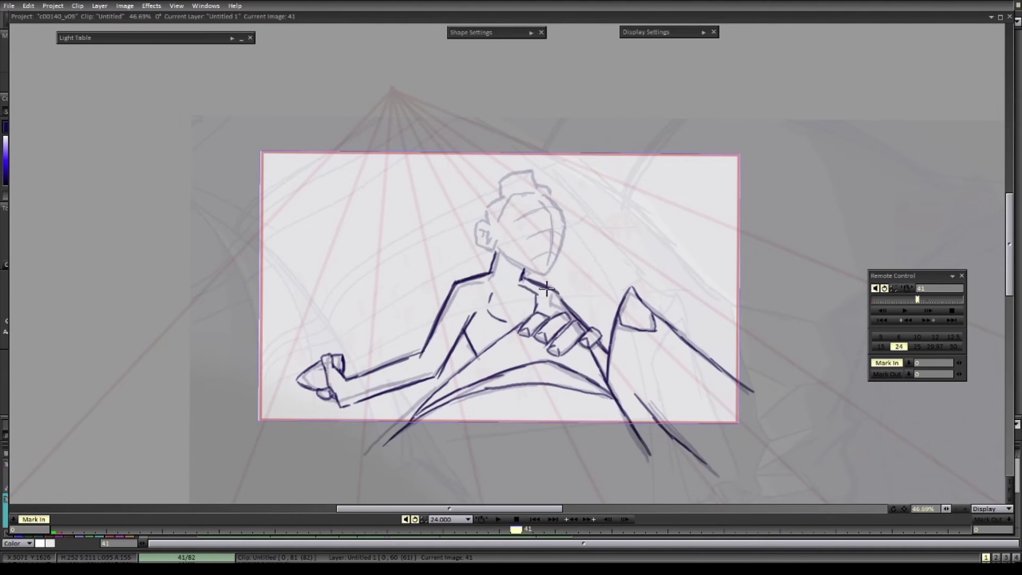
pyautogui.moveTo(639, 410)
pyautogui.mouseDown()
pyautogui.moveTo(652, 392)
pyautogui.moveTo(641, 451)
pyautogui.mouseUp()
pyautogui.press('Left')
pyautogui.press('Right')
# - Draw the eyebrows, closed eye and cheek line on frame 41, comparing with the previous drawing
pyautogui.moveTo(521, 261)
pyautogui.mouseDown()
pyautogui.moveTo(534, 256)
pyautogui.moveTo(556, 272)
pyautogui.moveTo(552, 282)
pyautogui.mouseUp()
pyautogui.press('Left')
pyautogui.press('Right')
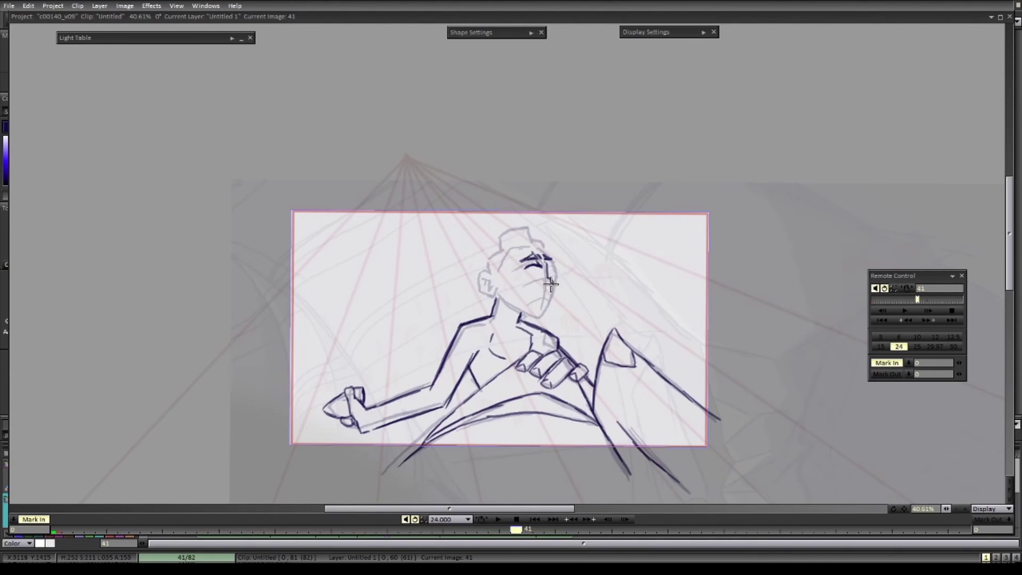
pyautogui.press('Left')
pyautogui.press('Right')
# - Select the facial features on frame 41 and shift them slightly
pyautogui.press('Tab')
pyautogui.press('s')
pyautogui.moveTo(524, 236); pyautogui.dragTo(517, 250)
pyautogui.hotkey('ctrl', 't')
pyautogui.moveTo(577, 279); pyautogui.dragTo(571, 279)
pyautogui.press('Return')
# - Draw the jaw, chin, side of the head and hairline on frame 41
pyautogui.press('b')
pyautogui.moveTo(503, 299); pyautogui.dragTo(540, 316)
pyautogui.moveTo(539, 316); pyautogui.dragTo(550, 303)
pyautogui.press('Left')
pyautogui.moveTo(495, 273)
pyautogui.mouseDown()
pyautogui.moveTo(497, 295)
pyautogui.moveTo(520, 243)
pyautogui.mouseUp()
pyautogui.press('Right')
pyautogui.moveTo(524, 242); pyautogui.dragTo(547, 256)
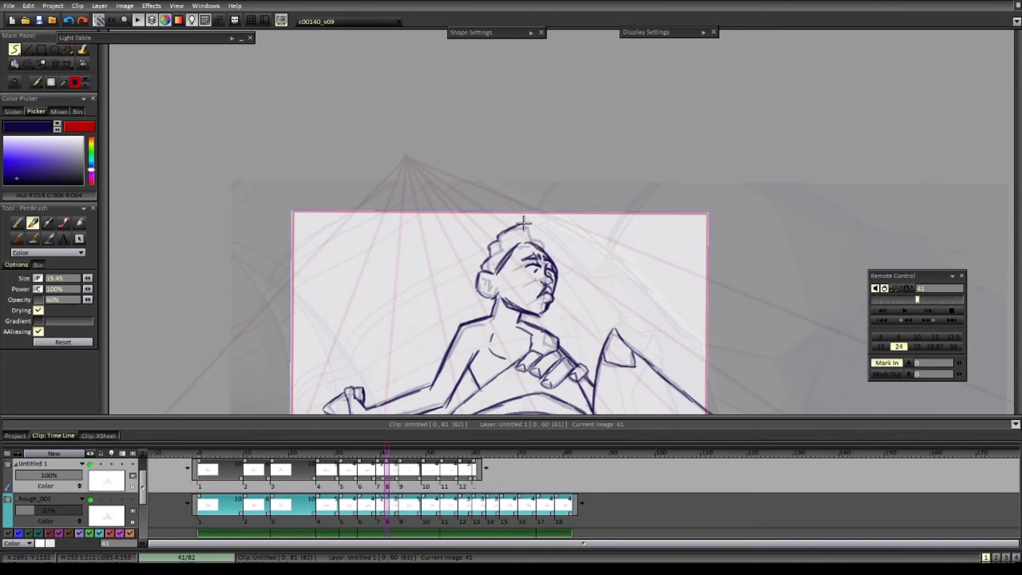
# - Draw the hair bun and earring on frame 41 and erase stray lines around the head
pyautogui.moveTo(524, 223); pyautogui.dragTo(539, 238)
pyautogui.press('e')
pyautogui.press('e')
pyautogui.moveTo(486, 298); pyautogui.dragTo(490, 312)
pyautogui.scroll(-3, 494, 223)
pyautogui.scroll(2, 509, 305)
pyautogui.press('e')
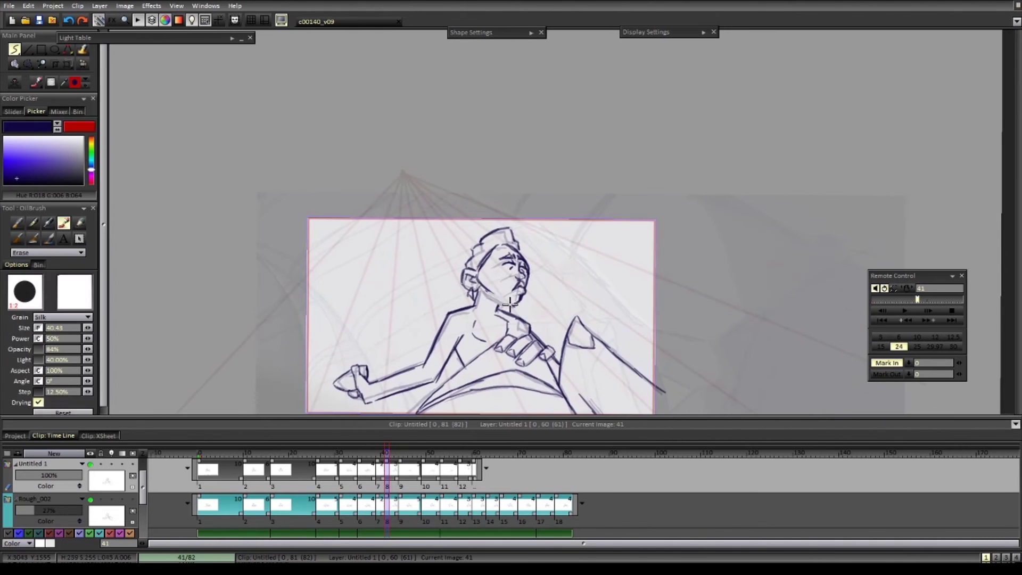
pyautogui.press('e')
pyautogui.press('e')
pyautogui.press('e')
# - Examine the face and pose drawings on the frames after 41, including the finished face on frame 57
pyautogui.scroll(-1, 510, 303)
pyautogui.press('Right')
pyautogui.press('Right')
pyautogui.press('Right')
pyautogui.press('Right')
pyautogui.scroll(3, 474, 284)
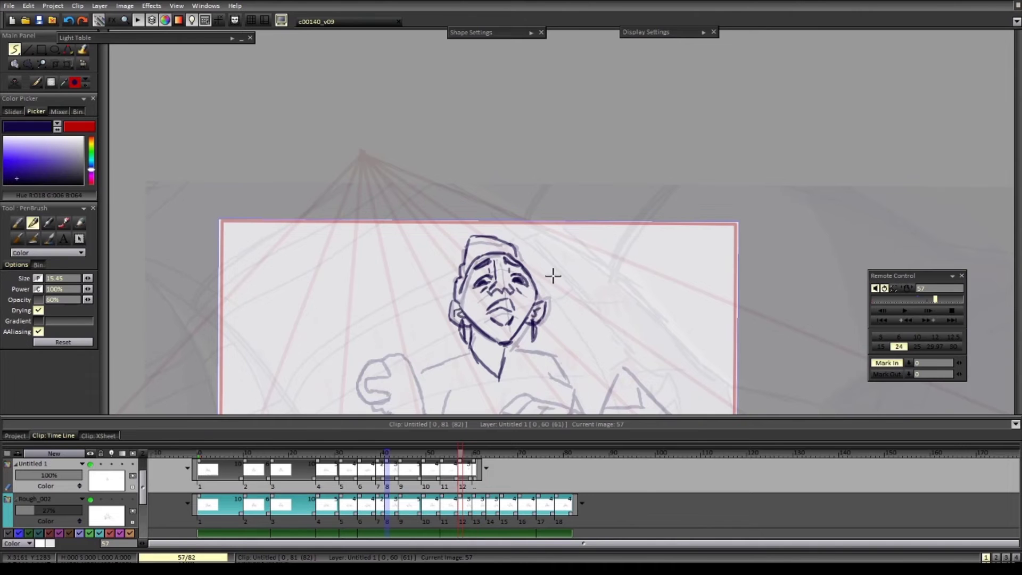
pyautogui.scroll(-3, 553, 276)
pyautogui.press('Right')
pyautogui.press('Right')
pyautogui.press('Left')
pyautogui.press('Left')
pyautogui.press('Left')
pyautogui.press('Left')
pyautogui.press('Left')
pyautogui.press('Left')
# - Move the facial features on frame 41 out beside the head and clean up the leftover face lines
pyautogui.press('e')
pyautogui.scroll(1, 511, 283)
pyautogui.moveTo(479, 263); pyautogui.dragTo(492, 326)
pyautogui.click(583, 283)
pyautogui.press('e')
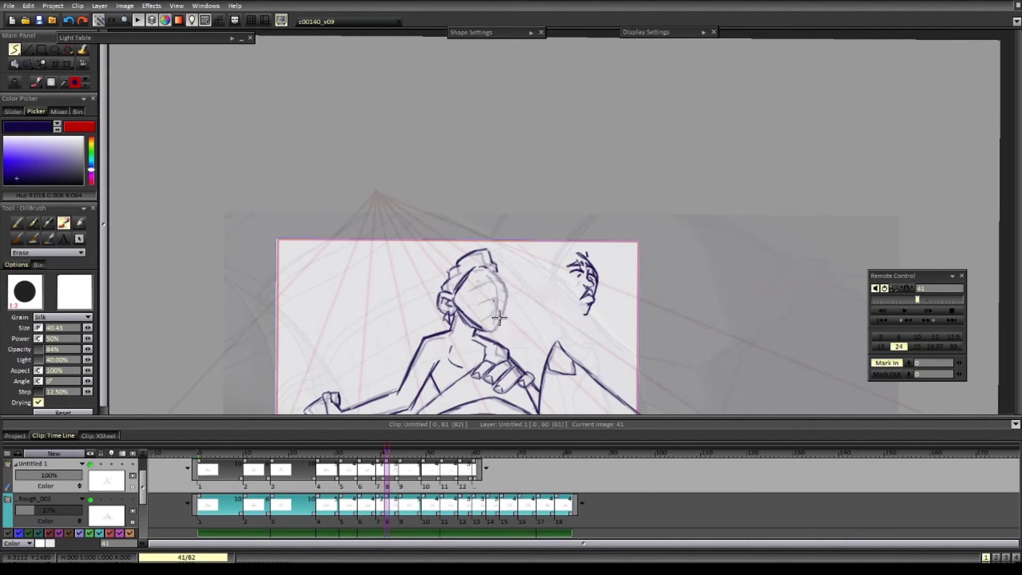
# - Redraw the face outline and hairline on frame 41, comparing with the previous drawing
pyautogui.press('e')
pyautogui.moveTo(482, 267); pyautogui.dragTo(486, 328)
pyautogui.press('e')
pyautogui.press('Left')
pyautogui.press('Right')
pyautogui.press('e')
pyautogui.press('e')
pyautogui.moveTo(494, 266); pyautogui.dragTo(446, 287)
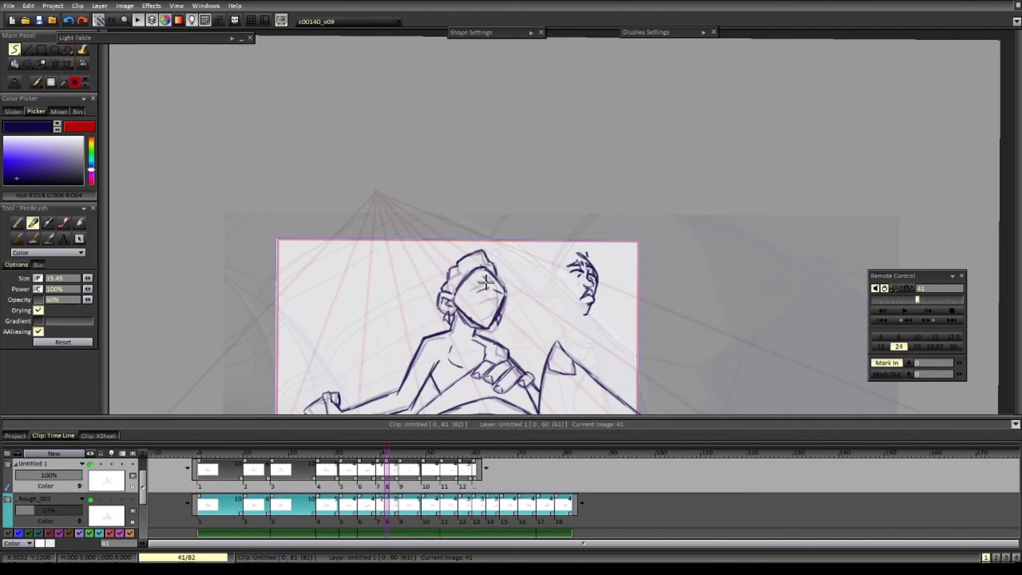
# - Redraw the facial features inside the new face outline on frame 41, flipping between neighbouring drawings
pyautogui.press('e')
pyautogui.press('e')
pyautogui.press('Left')
pyautogui.press('Right')
pyautogui.press('e')
pyautogui.press('e')
pyautogui.press('Right')
pyautogui.press('Left')
# - Erase the set-aside facial features beside the head on frame 41 and play back the animation
pyautogui.scroll(-1, 495, 330)
pyautogui.press('e')
pyautogui.press('e')
pyautogui.press('e')
pyautogui.moveTo(570, 323); pyautogui.dragTo(554, 286)
pyautogui.scroll(1, 559, 304)
pyautogui.press('Return')
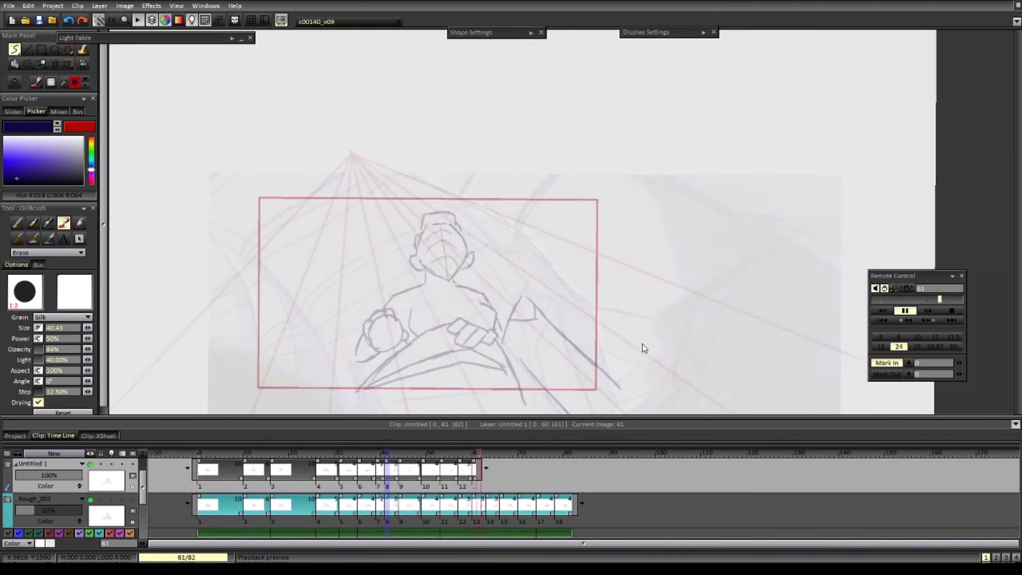
pyautogui.press('Return')
# - Draw the curved sides of the face outline over the rough head on frame 49
pyautogui.press('e')
pyautogui.scroll(-1, 511, 273)
pyautogui.press('e')
pyautogui.press('e')
pyautogui.moveTo(469, 215)
pyautogui.mouseDown()
pyautogui.moveTo(469, 248)
pyautogui.moveTo(455, 208)
pyautogui.moveTo(467, 262)
pyautogui.mouseUp()
pyautogui.press('Right')
pyautogui.press('e')
pyautogui.press('e')
pyautogui.moveTo(446, 212)
pyautogui.mouseDown()
pyautogui.moveTo(468, 260)
pyautogui.moveTo(453, 262)
pyautogui.mouseUp()
# - Draw the face outline over the rough head on frame 53, comparing it with the neighbouring drawings
pyautogui.press('Right')
pyautogui.press('Right')
pyautogui.press('Right')
pyautogui.press('Right')
pyautogui.press('Right')
pyautogui.press('Right')
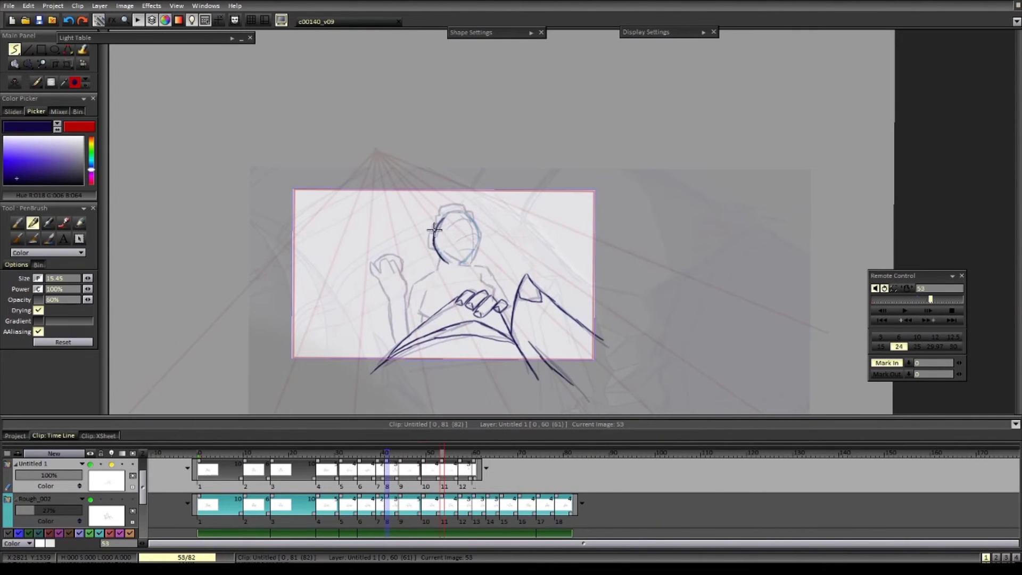
pyautogui.press('Left')
pyautogui.press('Right')
pyautogui.press('Right')
pyautogui.press('Left')
pyautogui.press('Left')
pyautogui.press('Left')
pyautogui.press('Left')
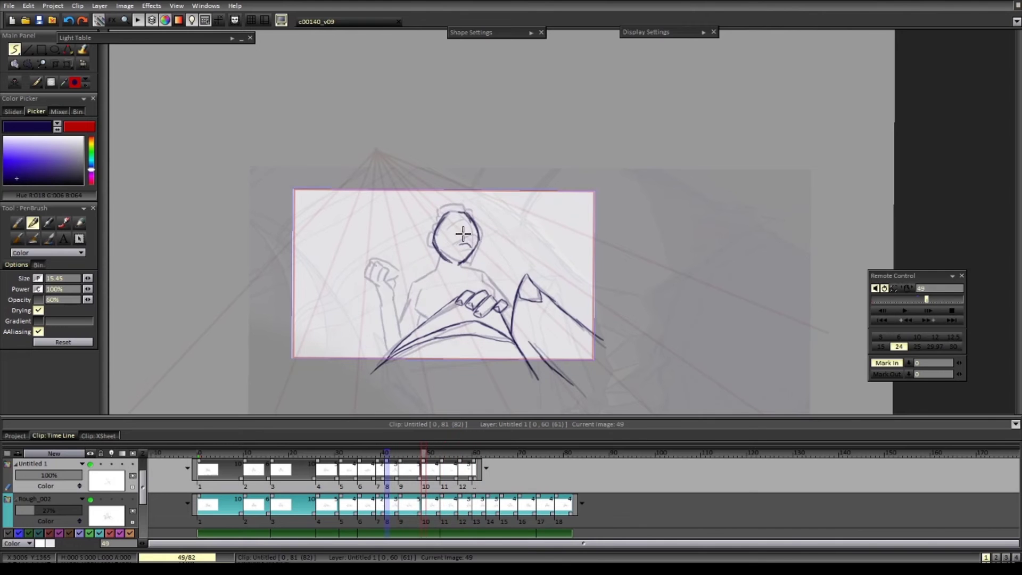
# - Flip back through the key drawings and play back the animation to check the new face outlines
pyautogui.press('Left')
pyautogui.press('Left')
pyautogui.press('Left')
pyautogui.press('Left')
pyautogui.press('Left')
pyautogui.press('Left')
pyautogui.press('Left')
pyautogui.press('Left')
pyautogui.press('Left')
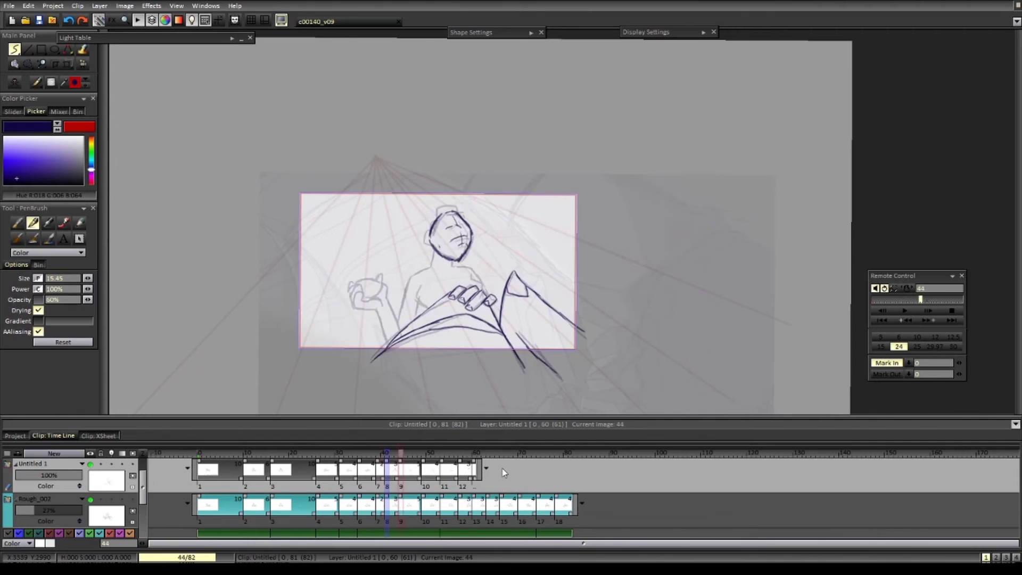
pyautogui.press('Return')
pyautogui.press('Return')
pyautogui.press('Right')
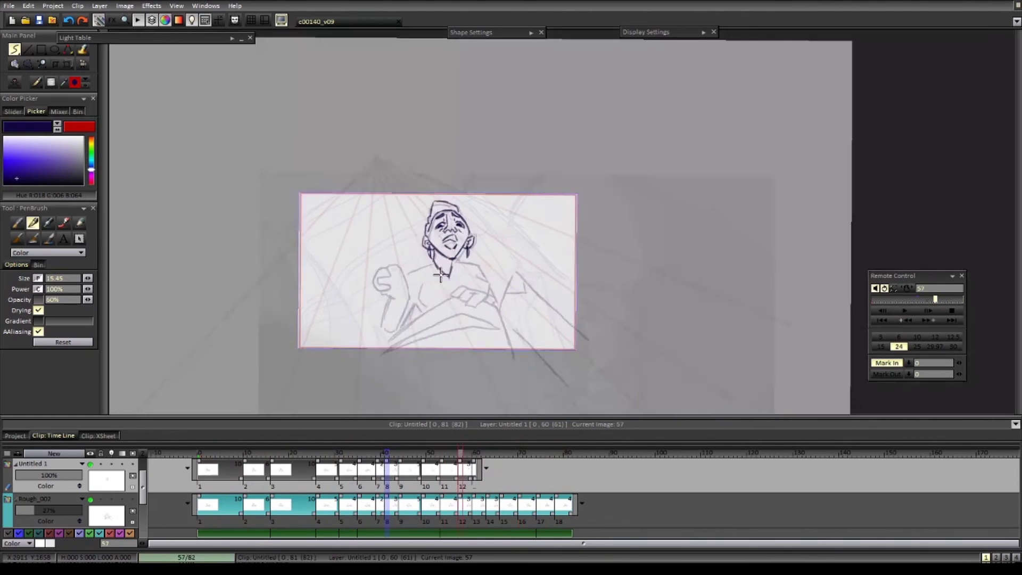
# - Draw the neckline, shoulders and upper edge of the raised foreground leg over the rough on frame 57
pyautogui.scroll(1, 479, 266)
pyautogui.moveTo(470, 275); pyautogui.dragTo(436, 294)
pyautogui.moveTo(508, 282); pyautogui.dragTo(538, 313)
pyautogui.moveTo(603, 364); pyautogui.dragTo(553, 339)
pyautogui.press('l')
pyautogui.moveTo(485, 282); pyautogui.dragTo(502, 297)
pyautogui.moveTo(500, 330); pyautogui.dragTo(513, 268)
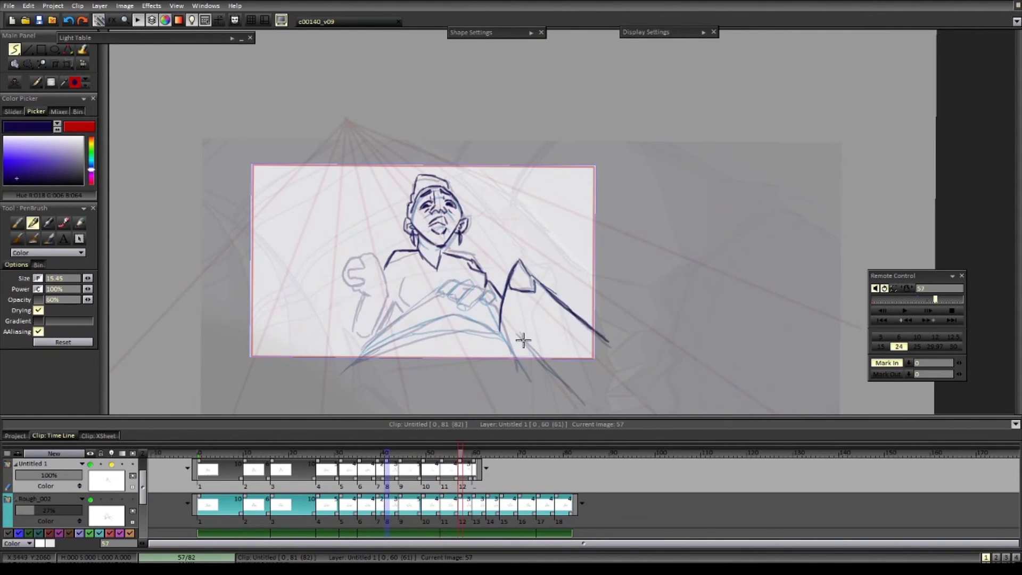
# - Draw the lower leg lines, the hand on the lap, the lap curves and the raised forearm on frame 57
pyautogui.moveTo(523, 339); pyautogui.dragTo(544, 357)
pyautogui.moveTo(537, 351); pyautogui.dragTo(591, 406)
pyautogui.press('Right')
pyautogui.press('Left')
pyautogui.moveTo(460, 309)
pyautogui.mouseDown()
pyautogui.moveTo(481, 300)
pyautogui.moveTo(487, 319)
pyautogui.moveTo(480, 309)
pyautogui.mouseUp()
pyautogui.press('Left')
pyautogui.press('Right')
pyautogui.moveTo(484, 318); pyautogui.dragTo(491, 316)
pyautogui.moveTo(506, 314)
pyautogui.mouseDown()
pyautogui.moveTo(383, 369)
pyautogui.moveTo(464, 334)
pyautogui.mouseUp()
pyautogui.hotkey('ctrl', 'z')
pyautogui.press('s')
pyautogui.moveTo(363, 394)
pyautogui.mouseDown()
pyautogui.moveTo(483, 349)
pyautogui.moveTo(473, 349)
pyautogui.mouseUp()
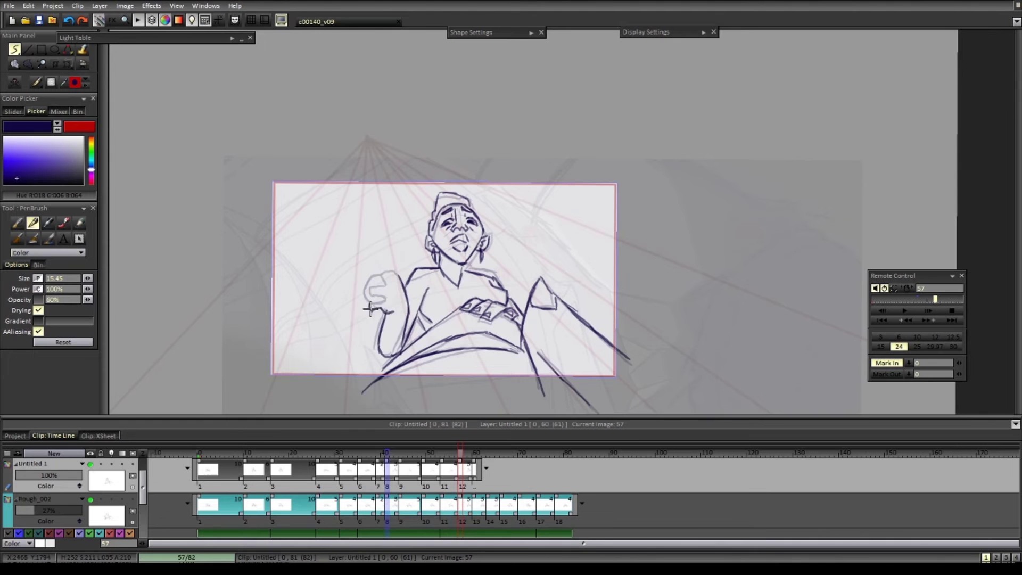
# - Draw the raised fist over the rough on frame 57, comparing it with the next drawing
pyautogui.press('Right')
pyautogui.scroll(1, 518, 276)
pyautogui.press('Left')
pyautogui.press('b')
pyautogui.moveTo(490, 289)
pyautogui.mouseDown()
pyautogui.moveTo(477, 291)
pyautogui.moveTo(452, 259)
pyautogui.mouseUp()
# - Place the finished head on frames 60 and 63 and fit it to the rough with Transform
pyautogui.press('Right')
pyautogui.click(577, 241)
pyautogui.press('Right')
pyautogui.press('Left')
pyautogui.hotkey('ctrl', 't')
pyautogui.press('Return')
pyautogui.press('Right')
pyautogui.hotkey('ctrl', 't')
pyautogui.press('Return')
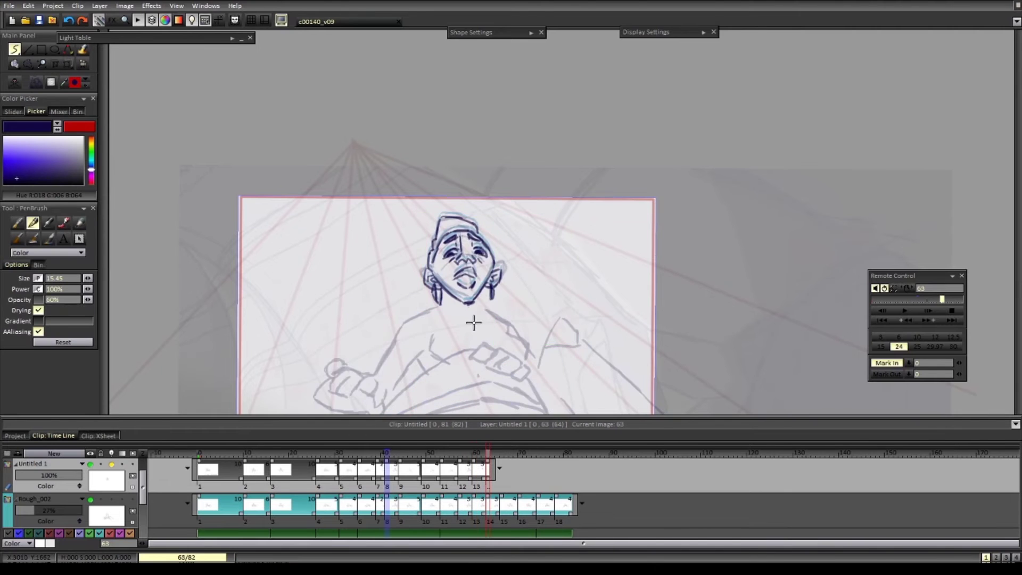
# - Compare the heads on neighbouring drawings and slightly adjust the head's placement and size on frame 63 with Transform
pyautogui.press('Right')
pyautogui.scroll(-1, 499, 330)
pyautogui.press('Right')
pyautogui.scroll(-1, 553, 334)
pyautogui.press('Left')
pyautogui.scroll(2, 524, 325)
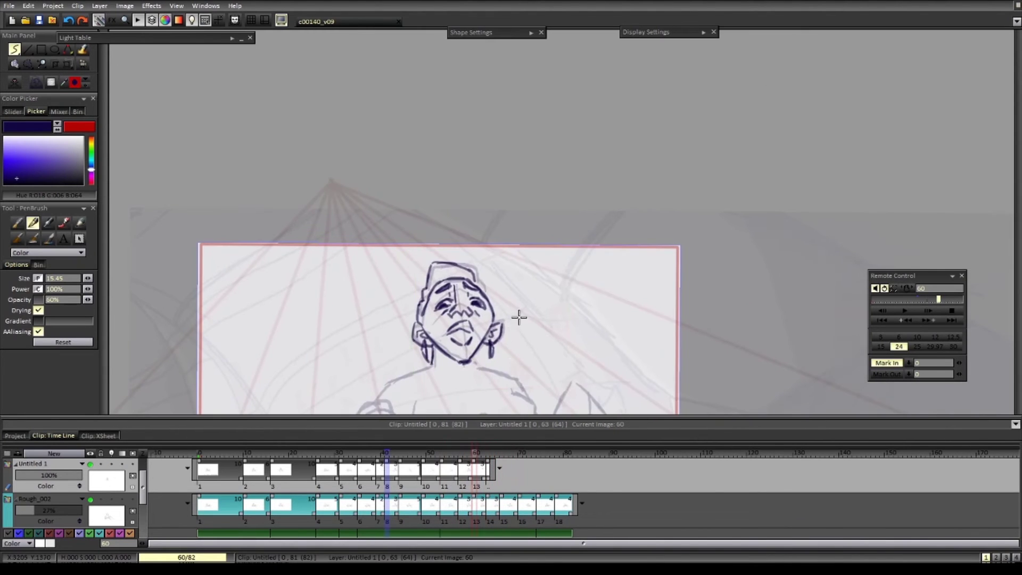
pyautogui.hotkey('ctrl', 't')
pyautogui.moveTo(509, 335); pyautogui.dragTo(510, 336)
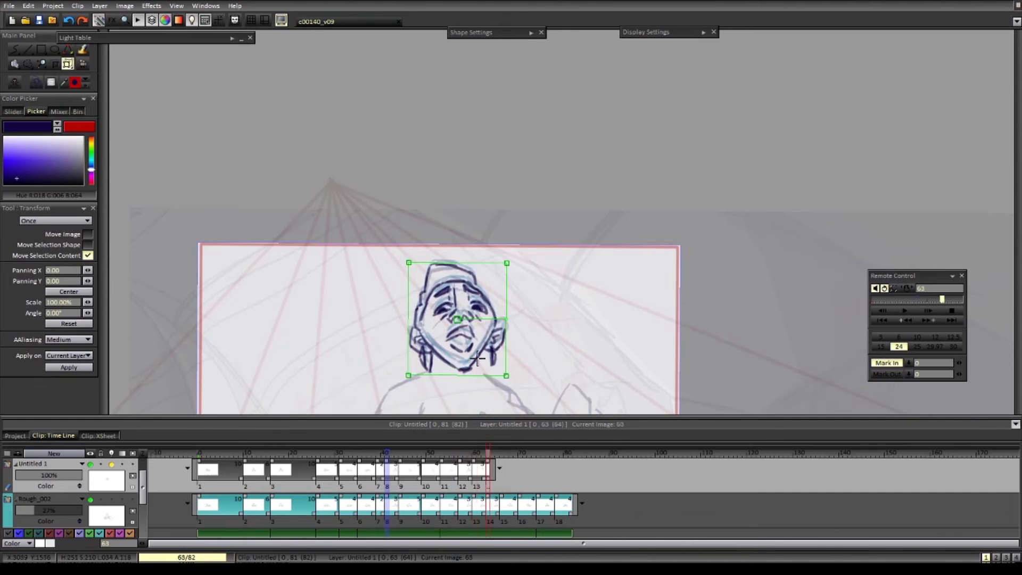
pyautogui.moveTo(505, 375); pyautogui.dragTo(506, 371)
pyautogui.press('Return')
pyautogui.scroll(-1, 561, 343)
pyautogui.press('Left')
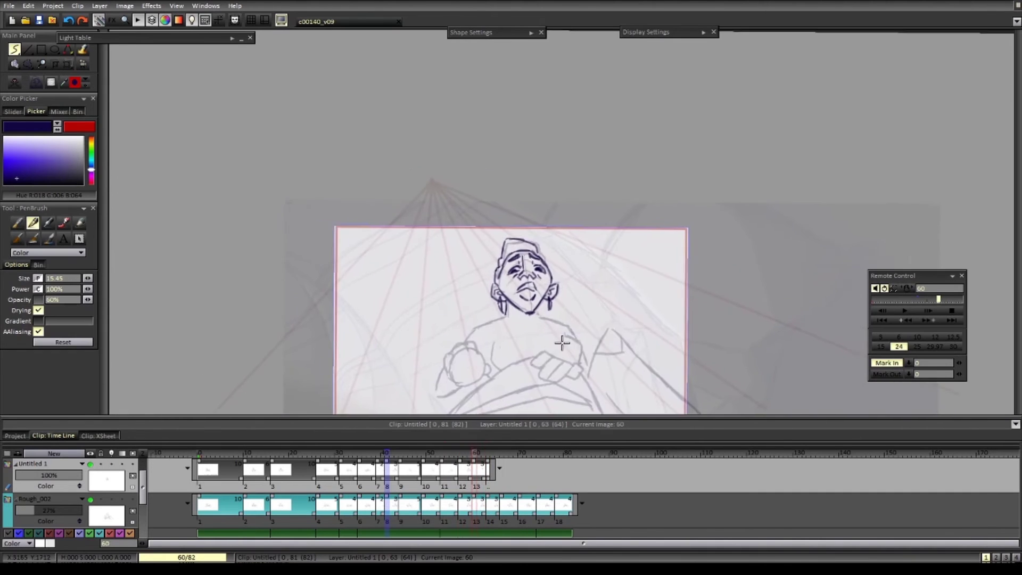
# - Extend the Untitled 1 layer with drawings to the end of the clip, matching the Rough_002 timing
pyautogui.press('Right')
pyautogui.press('Right')
pyautogui.press('Right')
pyautogui.press('Right')
pyautogui.press('Right')
pyautogui.press('e')
pyautogui.press('Left')
pyautogui.press('Left')
pyautogui.press('Left')
pyautogui.press('Left')
pyautogui.press('Left')
pyautogui.press('Left')
pyautogui.scroll(1, 554, 392)
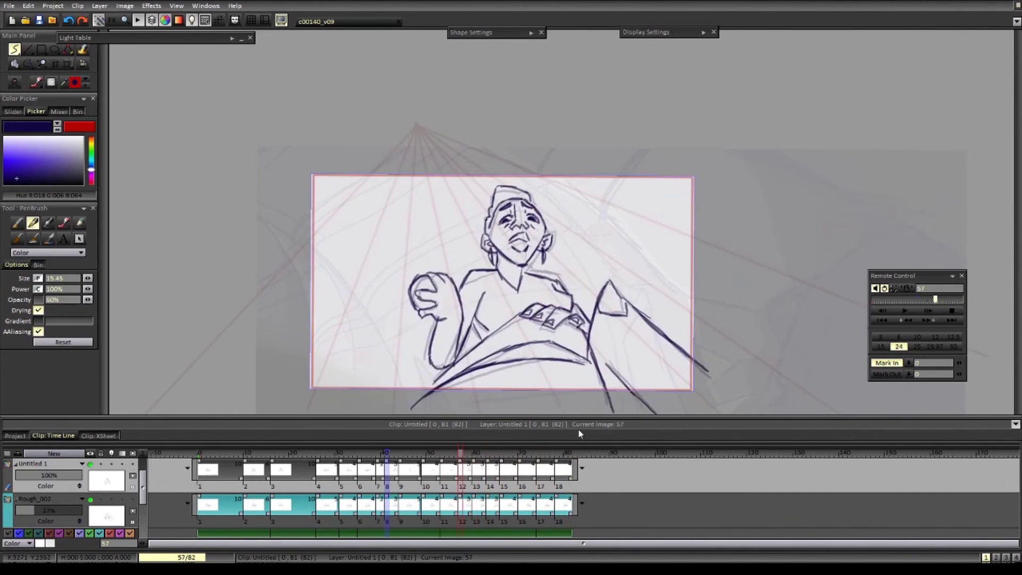
# - Replace the drawings on frames 60 and 63 of the Untitled 1 layer with copies of the frame 57 drawing
pyautogui.click(483, 478)
pyautogui.press('s')
pyautogui.moveTo(545, 273); pyautogui.dragTo(515, 269)
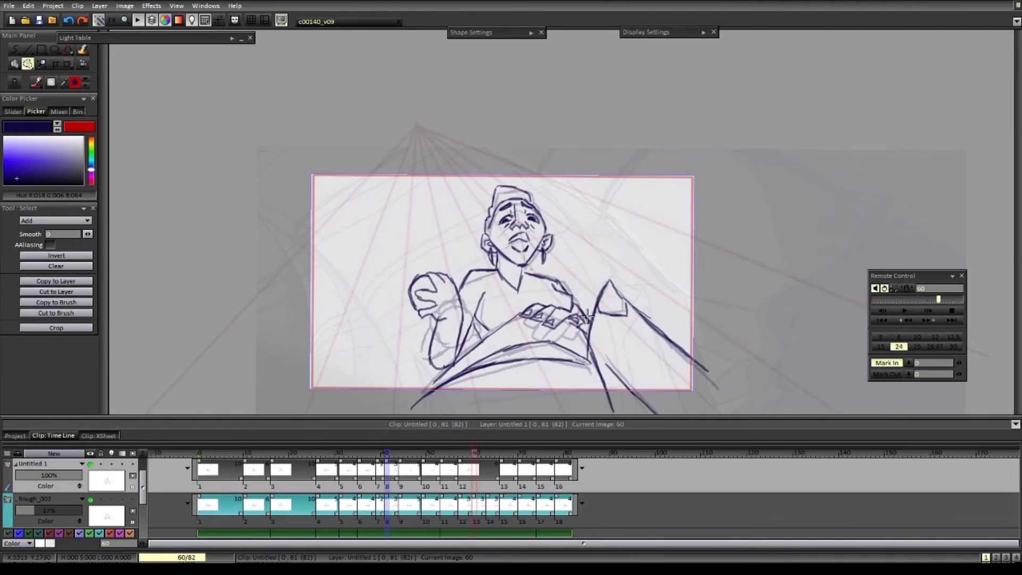
pyautogui.click(472, 485)
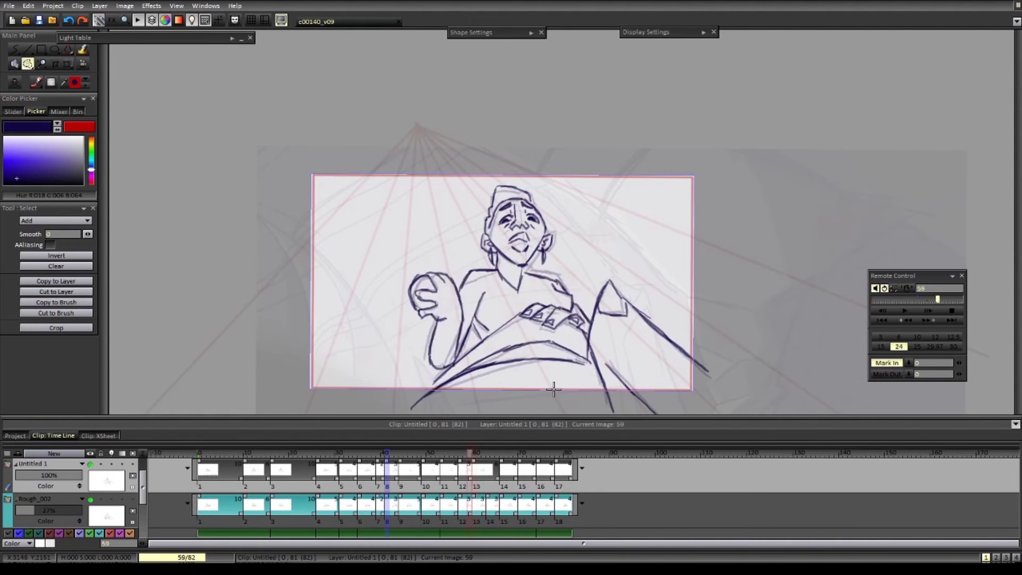
pyautogui.press('Right')
pyautogui.press('Right')
pyautogui.press('b')
pyautogui.press('Left')
pyautogui.press('Left')
pyautogui.moveTo(530, 279); pyautogui.dragTo(541, 294)
# - Redraw the shoulders, bent arm and fist on frame 60, flipping through the earlier key drawings for comparison
pyautogui.press('Left')
pyautogui.press('Left')
pyautogui.press('Left')
pyautogui.press('Left')
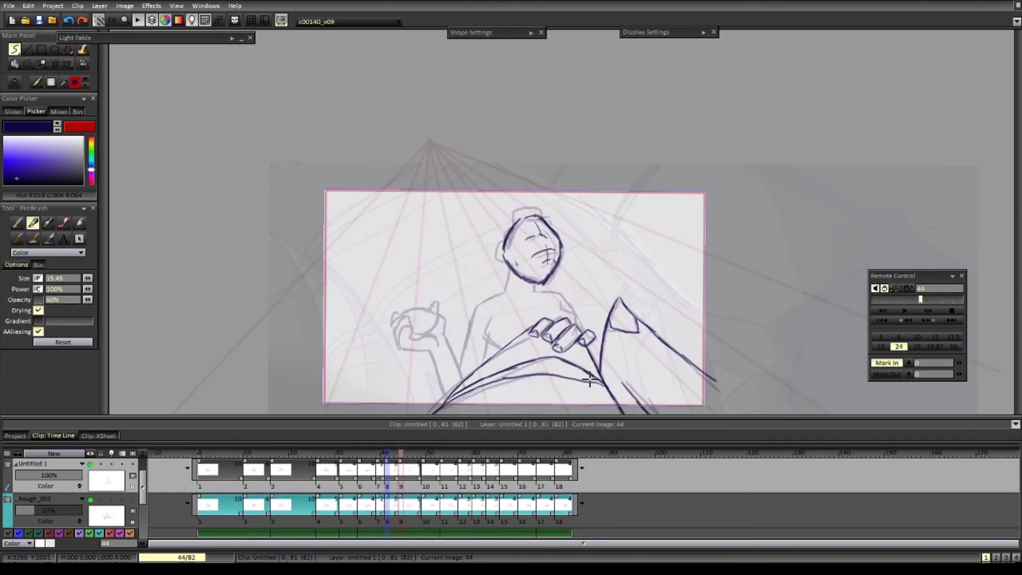
pyautogui.press('Right')
pyautogui.press('Left')
pyautogui.press('Left')
pyautogui.press('Left')
pyautogui.press('Right')
pyautogui.press('Right')
pyautogui.press('Left')
pyautogui.press('Right')
pyautogui.press('Right')
pyautogui.press('Right')
pyautogui.press('Right')
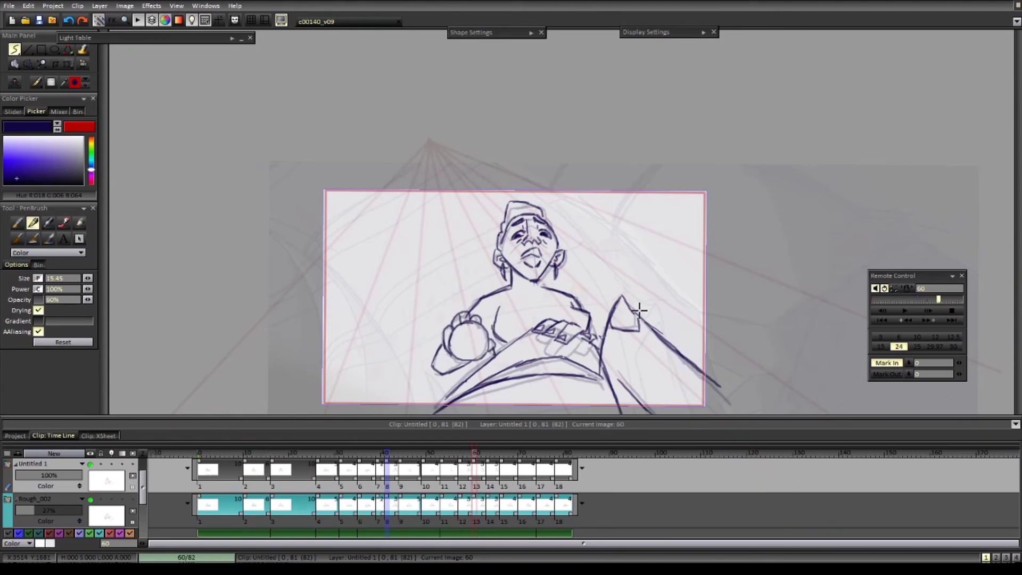
# - Play back the animation, then select the head on frame 60 and shift it vertically with Transform
pyautogui.press('Right')
pyautogui.press('Return')
pyautogui.press('Return')
pyautogui.press('Right')
pyautogui.press('Right')
pyautogui.scroll(1, 550, 248)
pyautogui.press('s')
pyautogui.moveTo(563, 294)
pyautogui.mouseDown()
pyautogui.moveTo(522, 173)
pyautogui.moveTo(564, 293)
pyautogui.mouseUp()
pyautogui.hotkey('ctrl', 't')
pyautogui.moveTo(88, 281); pyautogui.dragTo(92, 281)
pyautogui.press('Return')
# - Select the head on frame 63, move it vertically with Panning Y at 19.00, and clear the selection
pyautogui.press('Right')
pyautogui.press('s')
pyautogui.moveTo(574, 301); pyautogui.dragTo(567, 313)
pyautogui.hotkey('ctrl', 't')
pyautogui.moveTo(88, 281); pyautogui.dragTo(94, 280)
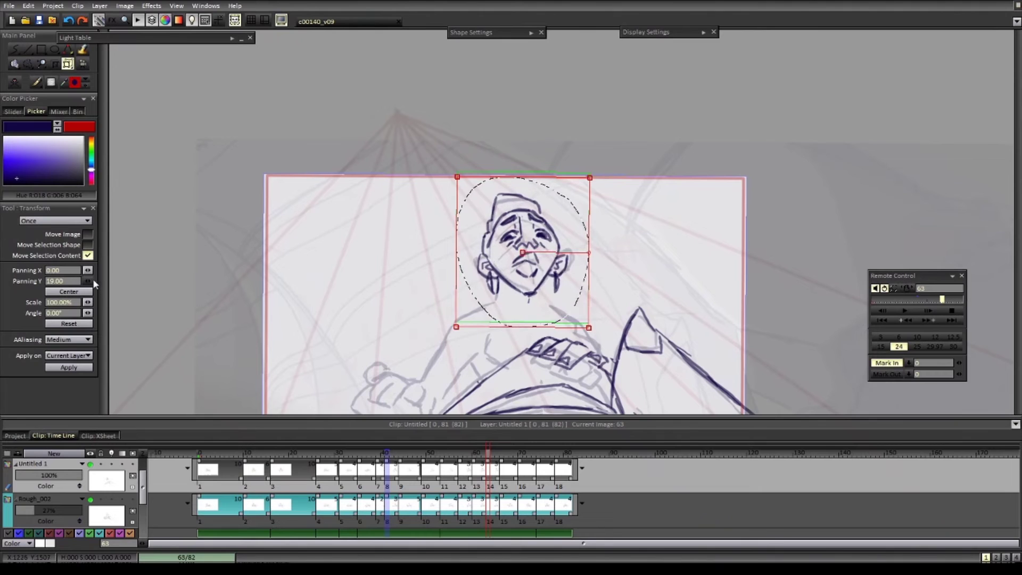
pyautogui.press('Return')
pyautogui.hotkey('ctrl', 'd')
# - Draw the shoulders, torso side, arm and open hand over the rough on frame 63
pyautogui.scroll(-1, 582, 260)
pyautogui.moveTo(581, 259)
pyautogui.mouseDown()
pyautogui.moveTo(606, 211)
pyautogui.moveTo(618, 220)
pyautogui.mouseUp()
pyautogui.press('Left')
pyautogui.moveTo(518, 298); pyautogui.dragTo(529, 320)
pyautogui.moveTo(521, 293); pyautogui.dragTo(493, 344)
pyautogui.moveTo(486, 318)
pyautogui.mouseDown()
pyautogui.moveTo(505, 293)
pyautogui.moveTo(468, 287)
pyautogui.moveTo(445, 303)
pyautogui.mouseUp()
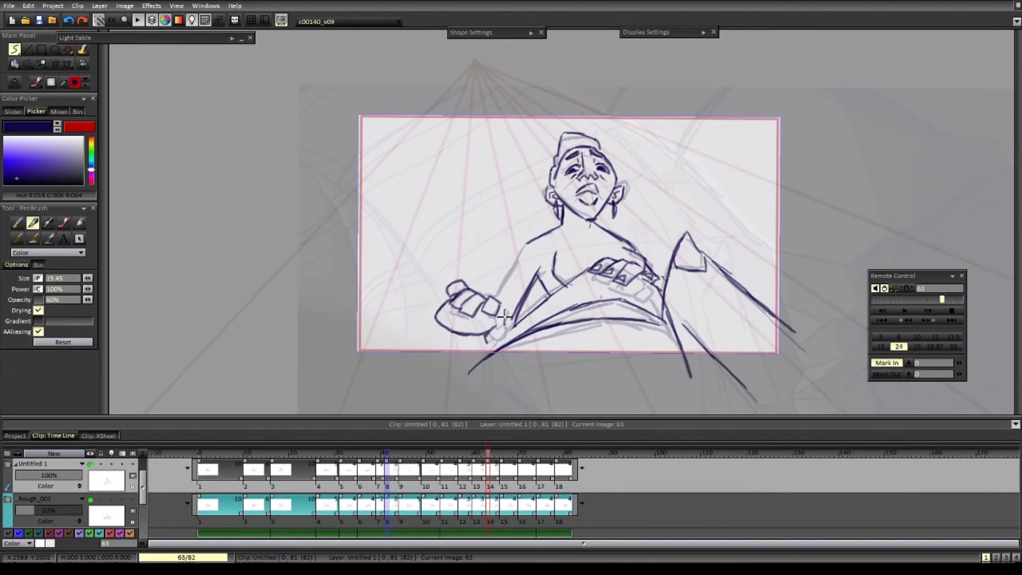
# - Draw the neck, the shoulder and the outer torso line on the raised-hand side of frame 44
pyautogui.press('Right')
pyautogui.press('Right')
pyautogui.press('Left')
pyautogui.press('Left')
pyautogui.press('Left')
pyautogui.press('Left')
pyautogui.press('Left')
pyautogui.press('Left')
pyautogui.press('Left')
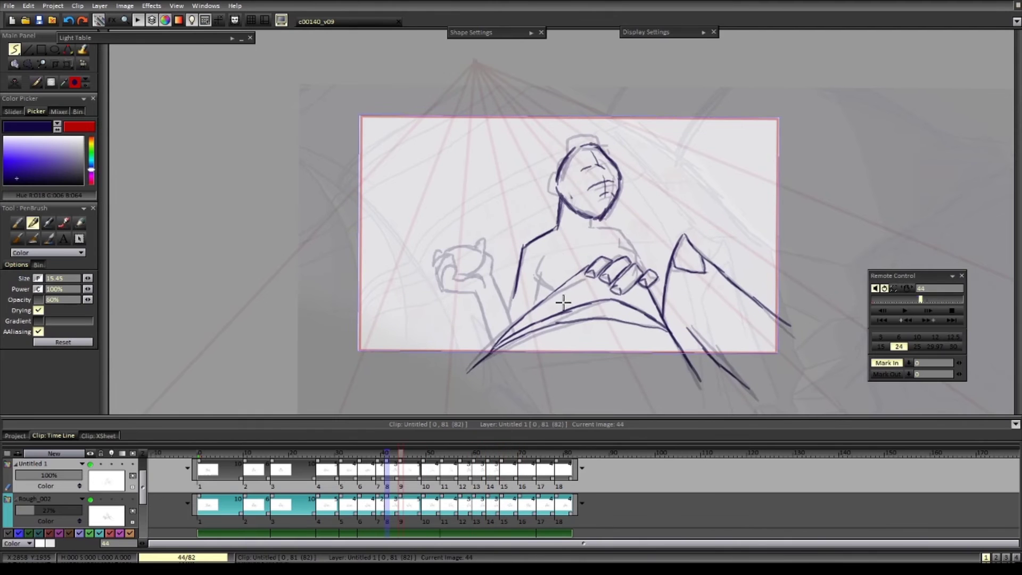
# - Draw the remaining torso and opposite shoulder lines on frame 44 and compare with frame 41
pyautogui.moveTo(563, 301); pyautogui.dragTo(570, 320)
pyautogui.press('e')
pyautogui.press('e')
pyautogui.moveTo(622, 248); pyautogui.dragTo(641, 278)
pyautogui.moveTo(630, 266); pyautogui.dragTo(663, 265)
pyautogui.press('Left')
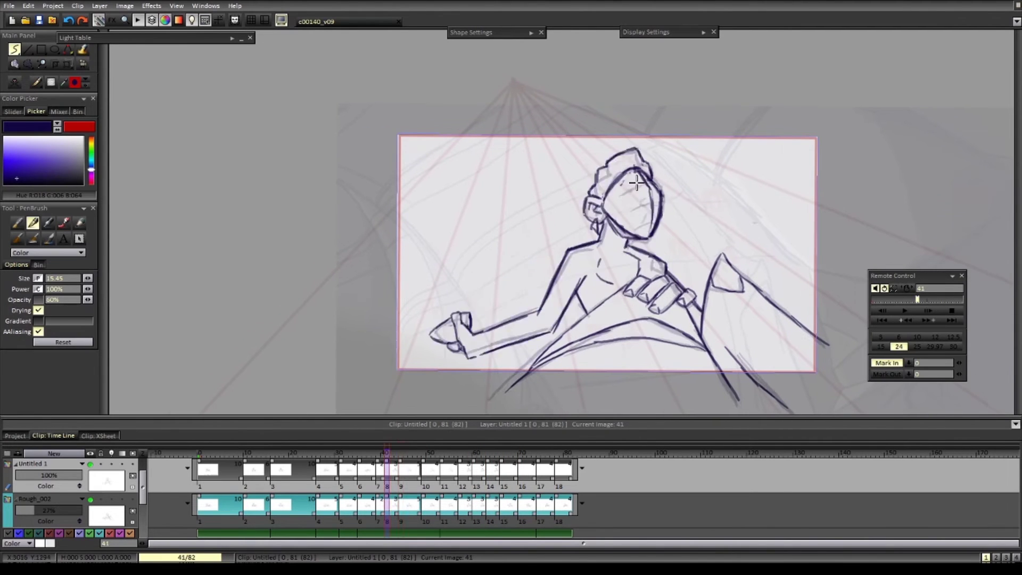
# - Add the ear, hair edge and lower head details on frame 44 and compare with the previous frame
pyautogui.press('Right')
pyautogui.moveTo(595, 194); pyautogui.dragTo(599, 217)
pyautogui.moveTo(587, 217); pyautogui.dragTo(588, 232)
pyautogui.moveTo(652, 223)
pyautogui.mouseDown()
pyautogui.moveTo(654, 233)
pyautogui.moveTo(557, 265)
pyautogui.mouseUp()
pyautogui.press('Left')
pyautogui.press('Right')
# - Draw the ears on both sides of the head on frame 53, comparing with the neighbouring poses
pyautogui.press('Right')
pyautogui.press('e')
pyautogui.press('e')
pyautogui.press('Right')
pyautogui.press('Left')
pyautogui.press('Right')
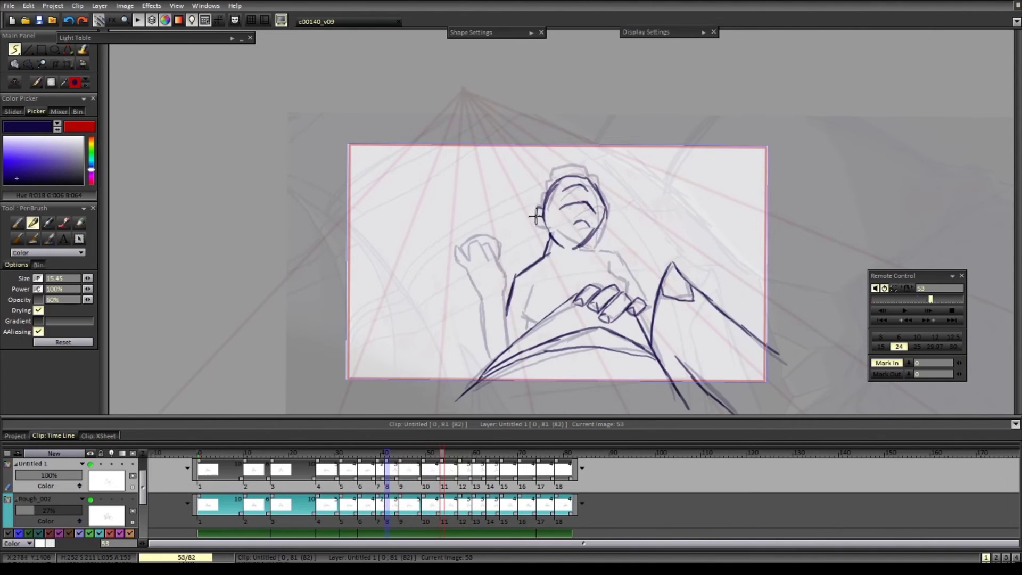
pyautogui.press('e')
pyautogui.press('e')
pyautogui.press('Left')
pyautogui.press('Left')
pyautogui.moveTo(536, 216); pyautogui.dragTo(548, 227)
pyautogui.press('Right')
pyautogui.press('Right')
pyautogui.press('Left')
pyautogui.press('Right')
pyautogui.moveTo(606, 201); pyautogui.dragTo(601, 224)
# - Clean up stray head lines and compare the poses on frames 49 and 53
pyautogui.press('Left')
pyautogui.press('e')
pyautogui.press('e')
pyautogui.press('Right')
pyautogui.press('e')
pyautogui.press('e')
pyautogui.press('Right')
pyautogui.press('Left')
pyautogui.press('Left')
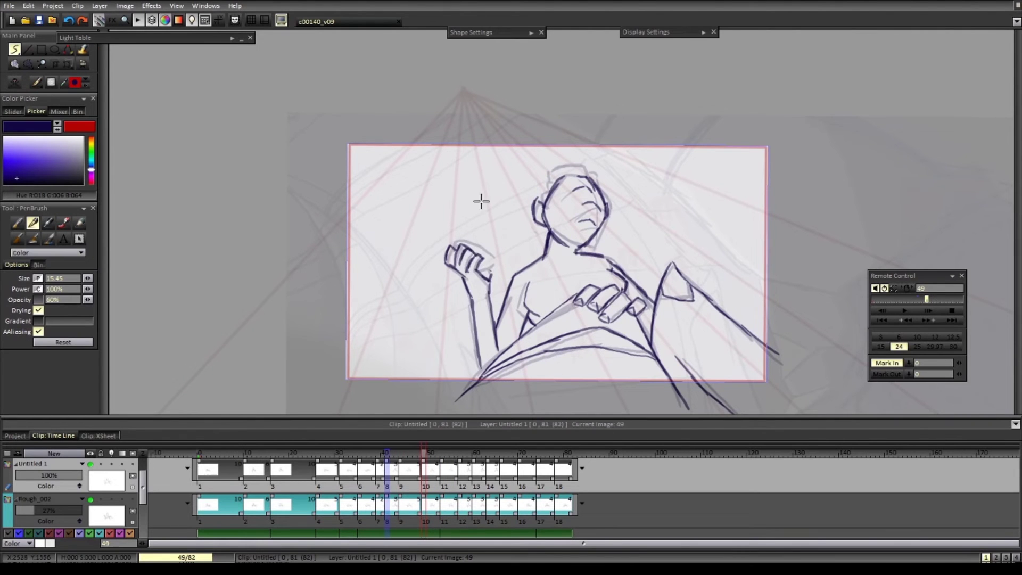
# - Draw the shoulders, chest lines and raised forearm with its hand over the rough on frame 53
pyautogui.press('Right')
pyautogui.press('Right')
pyautogui.press('Right')
pyautogui.press('Right')
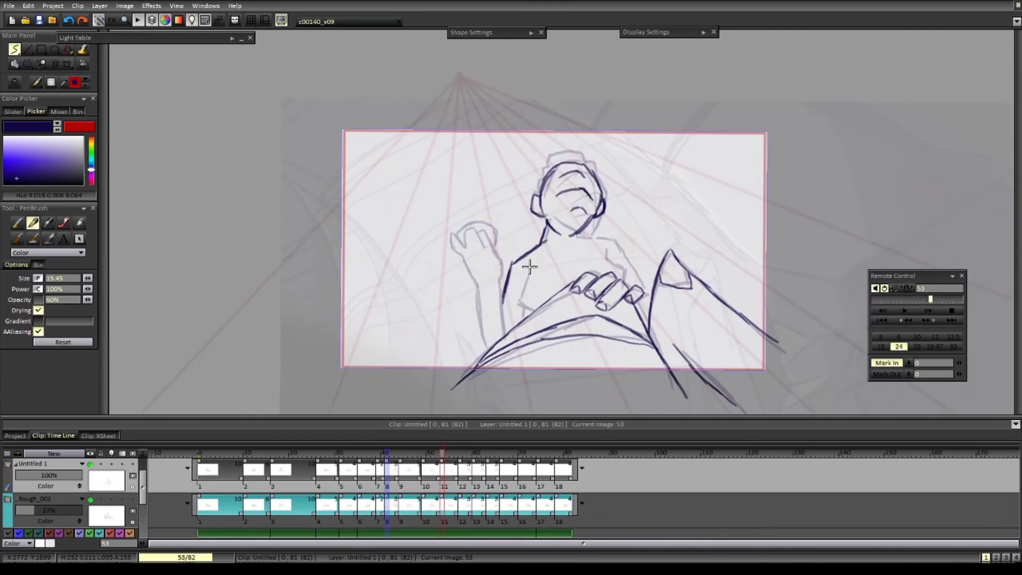
pyautogui.press('e')
pyautogui.press('e')
pyautogui.moveTo(576, 236)
pyautogui.mouseDown()
pyautogui.moveTo(611, 239)
pyautogui.moveTo(654, 283)
pyautogui.mouseUp()
pyautogui.press('e')
pyautogui.press('e')
pyautogui.moveTo(517, 286)
pyautogui.mouseDown()
pyautogui.moveTo(541, 267)
pyautogui.moveTo(549, 282)
pyautogui.mouseUp()
pyautogui.moveTo(508, 276); pyautogui.dragTo(514, 349)
pyautogui.moveTo(515, 228); pyautogui.dragTo(535, 306)
pyautogui.press('Left')
pyautogui.moveTo(613, 200)
pyautogui.mouseDown()
pyautogui.moveTo(590, 208)
pyautogui.moveTo(584, 233)
pyautogui.mouseUp()
pyautogui.press('Right')
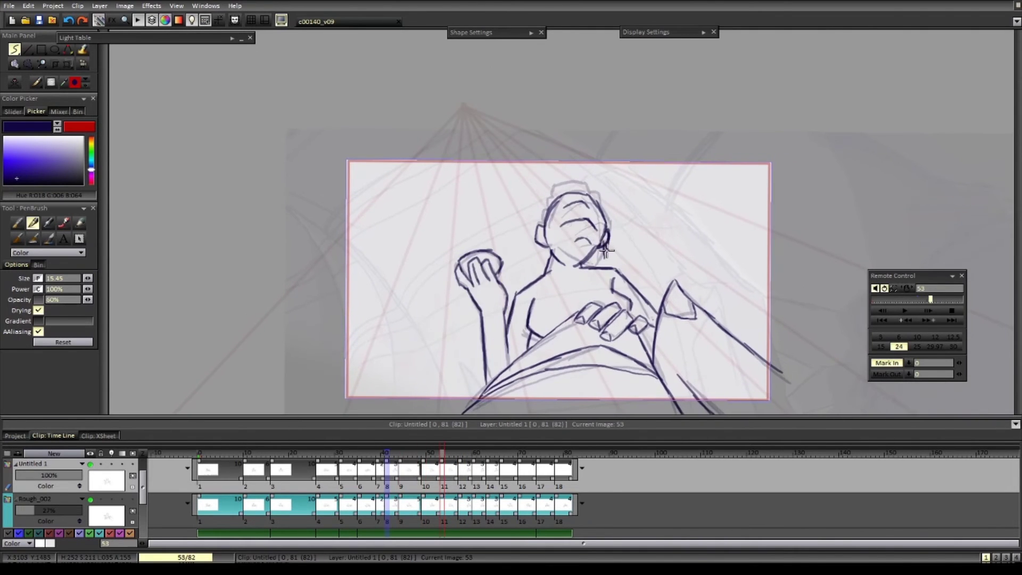
# - Flip through the drawings from frame 53 to frame 66 to check how the poses flow
pyautogui.press('Left')
pyautogui.press('Right')
pyautogui.press('Right')
pyautogui.press('Right')
pyautogui.press('Right')
pyautogui.press('Right')
pyautogui.press('Right')
pyautogui.press('Right')
pyautogui.press('Right')
pyautogui.press('Right')
pyautogui.press('Right')
pyautogui.press('Right')
pyautogui.press('Right')
pyautogui.press('Right')
pyautogui.press('Right')
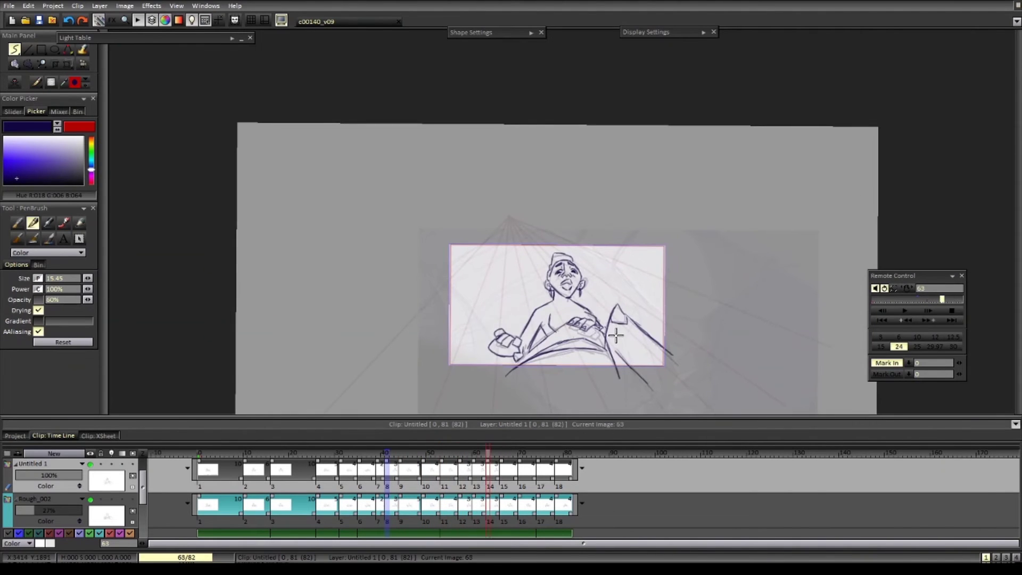
pyautogui.press('Left')
pyautogui.press('Left')
pyautogui.press('Left')
pyautogui.press('Left')
pyautogui.press('Right')
pyautogui.press('Right')
pyautogui.press('Right')
pyautogui.press('Right')
pyautogui.press('Right')
pyautogui.press('Right')
pyautogui.press('Right')
pyautogui.press('Right')
pyautogui.press('Right')
pyautogui.press('Right')
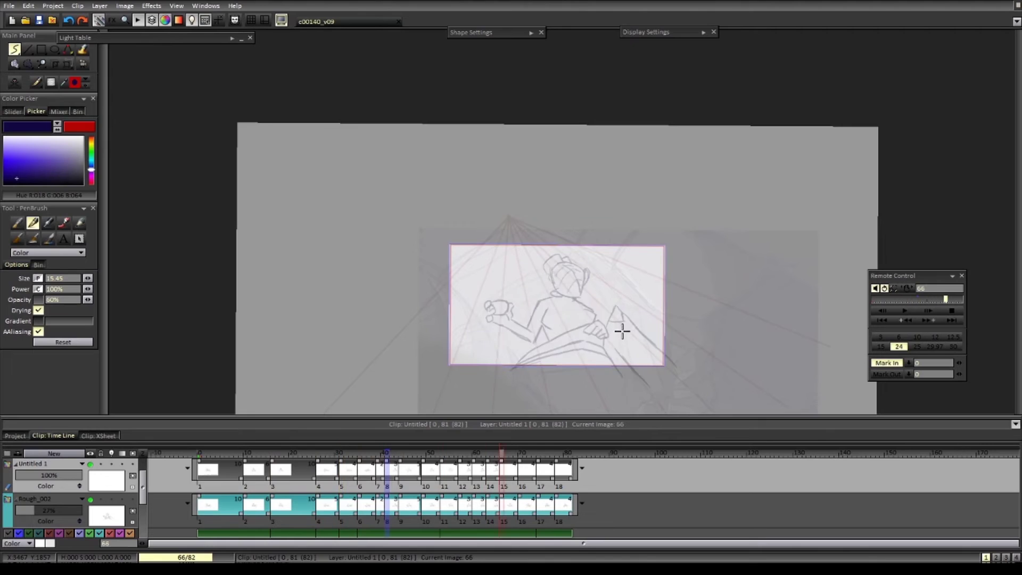
# - Play back the whole clip to check the motion of the cleaned poses, then stop playback
pyautogui.click(906, 311)
pyautogui.click(906, 311)
pyautogui.click(906, 311)
pyautogui.scroll(2, 635, 356)
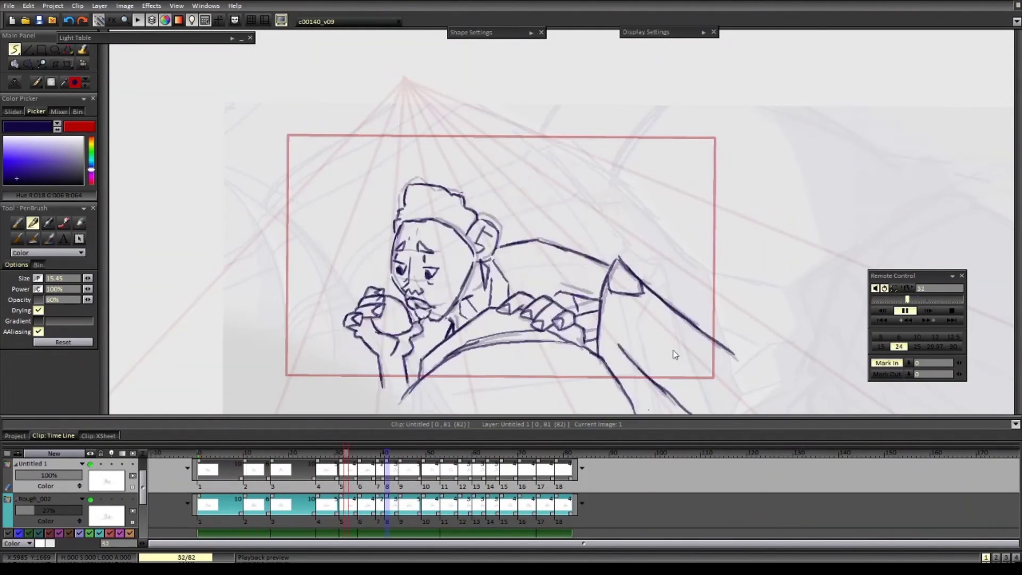
pyautogui.press('Return')
pyautogui.press('Return')
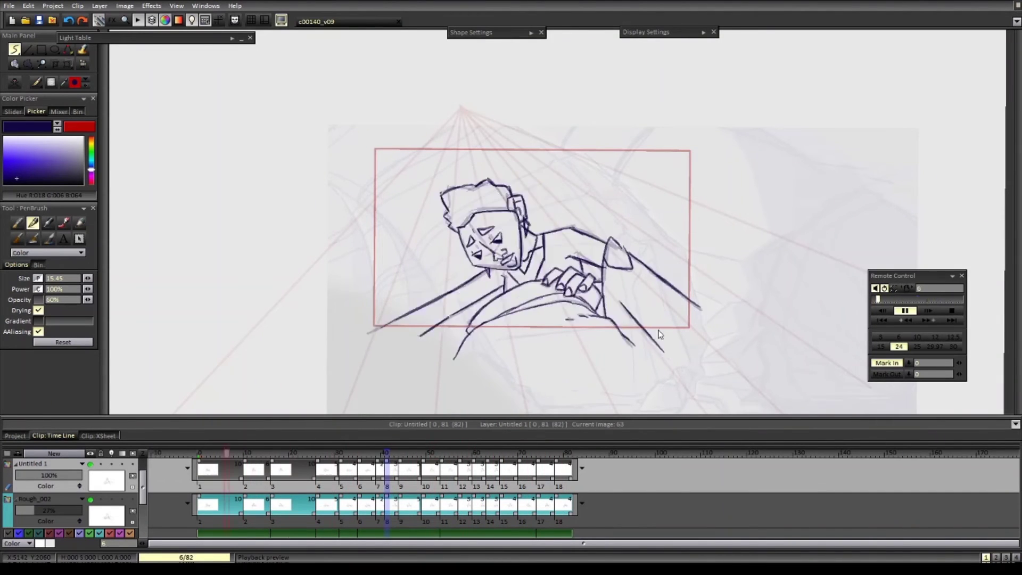
pyautogui.press('Return')
pyautogui.click(400, 455)
# - Step through the poses from frame 53 to frame 75 and compare the drawings with the rough
pyautogui.press('Right')
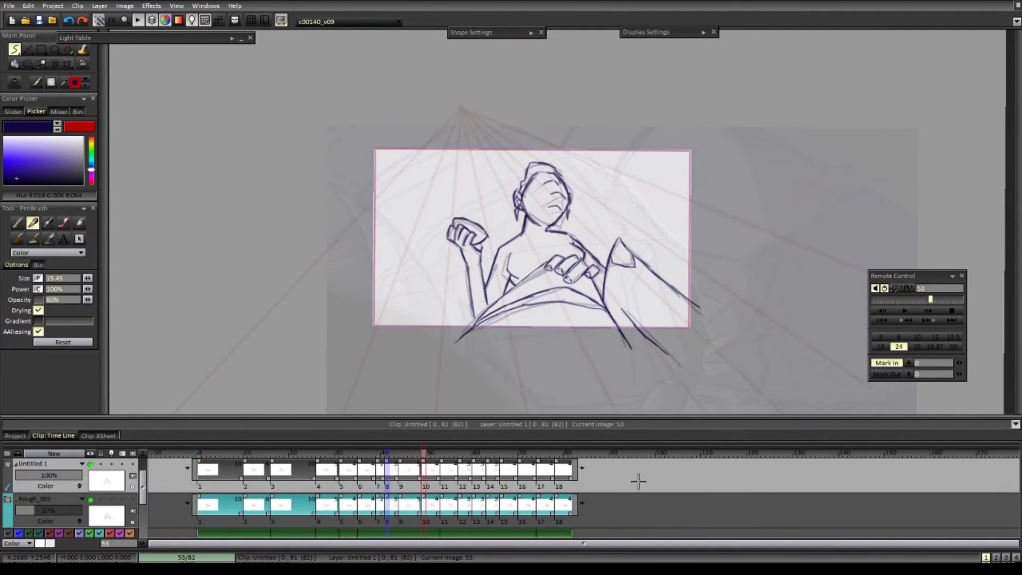
pyautogui.press('Right')
pyautogui.press('Right')
pyautogui.press('Right')
pyautogui.press('Right')
pyautogui.press('Right')
pyautogui.press('Right')
pyautogui.press('Right')
pyautogui.press('Right')
pyautogui.press('Right')
pyautogui.press('Right')
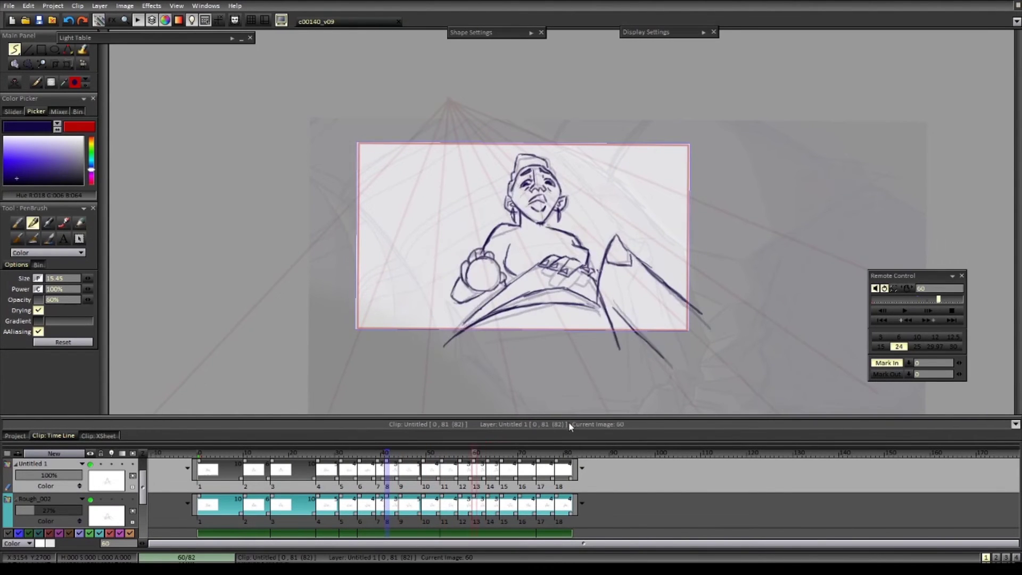
pyautogui.press('Left')
pyautogui.press('Right')
pyautogui.press('Right')
pyautogui.press('Right')
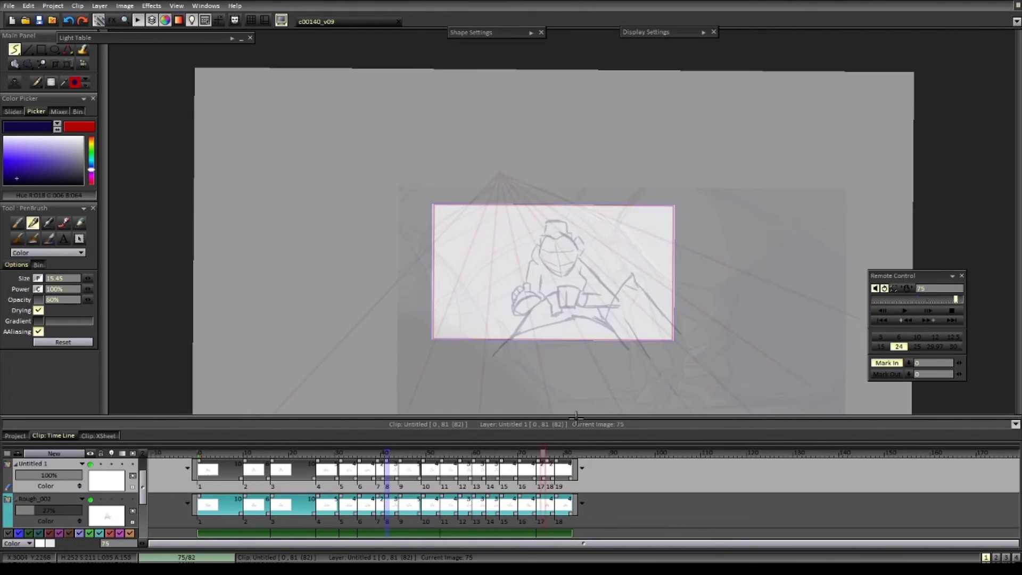
# - Erase the resting hand and belly lines on frame 63, and redraw the knuckles and belly contours
pyautogui.press('Left')
pyautogui.press('Left')
pyautogui.press('Left')
pyautogui.press('Left')
pyautogui.press('e')
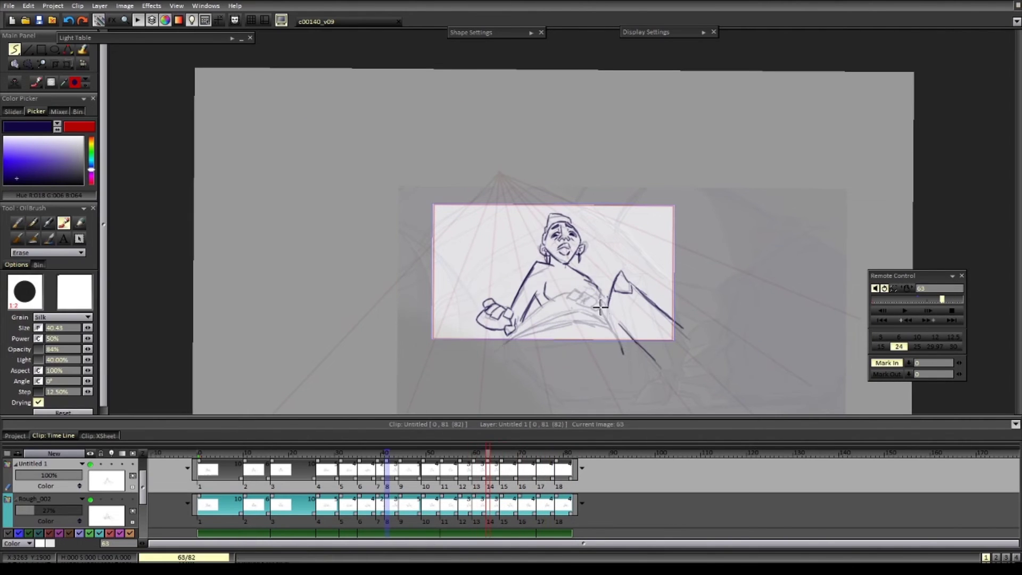
pyautogui.press('e')
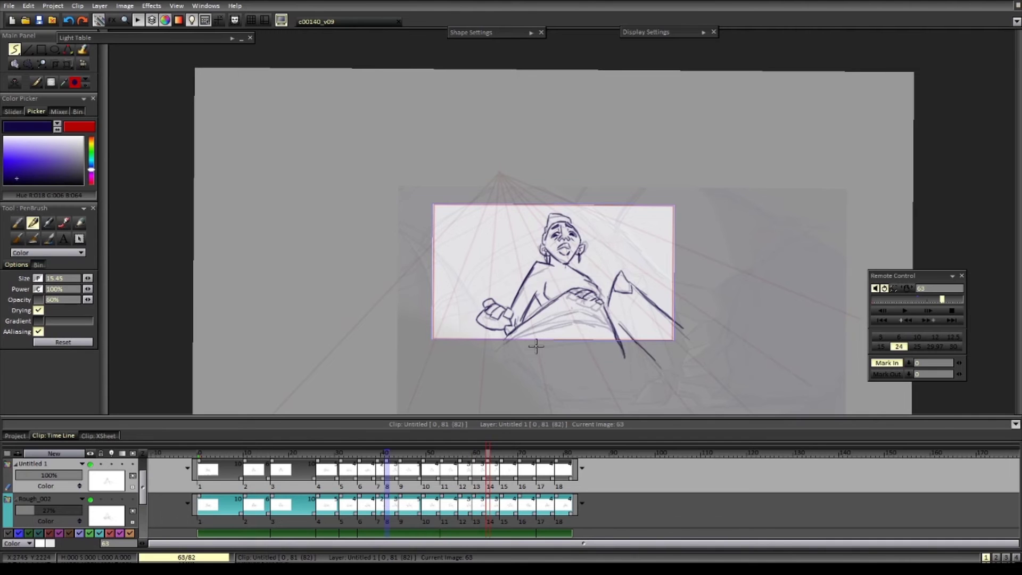
pyautogui.scroll(1, 606, 288)
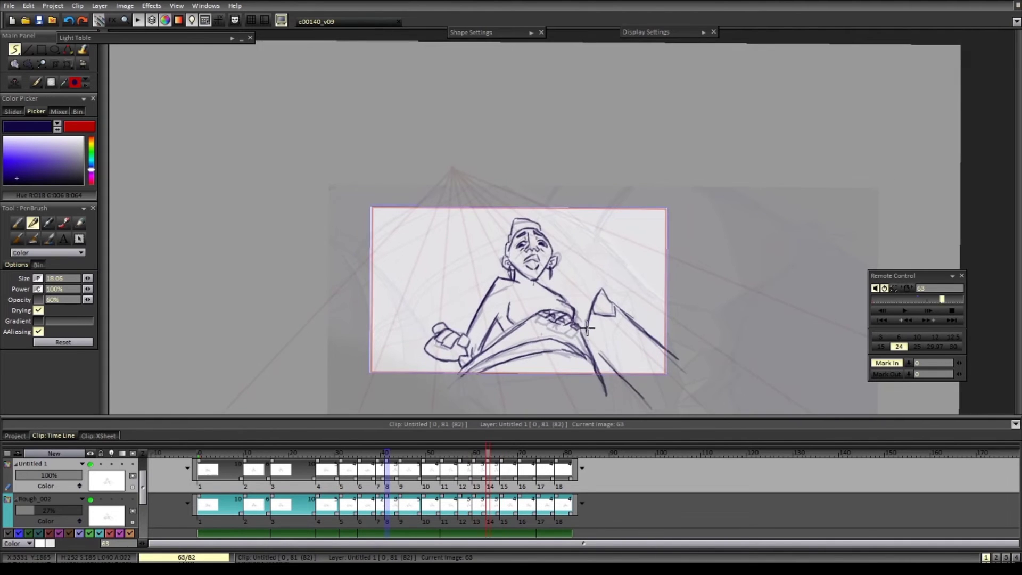
# - Draw the head, hair, shoulders, torso and bent arm with its raised hand over the rough on frame 66
pyautogui.press('Right')
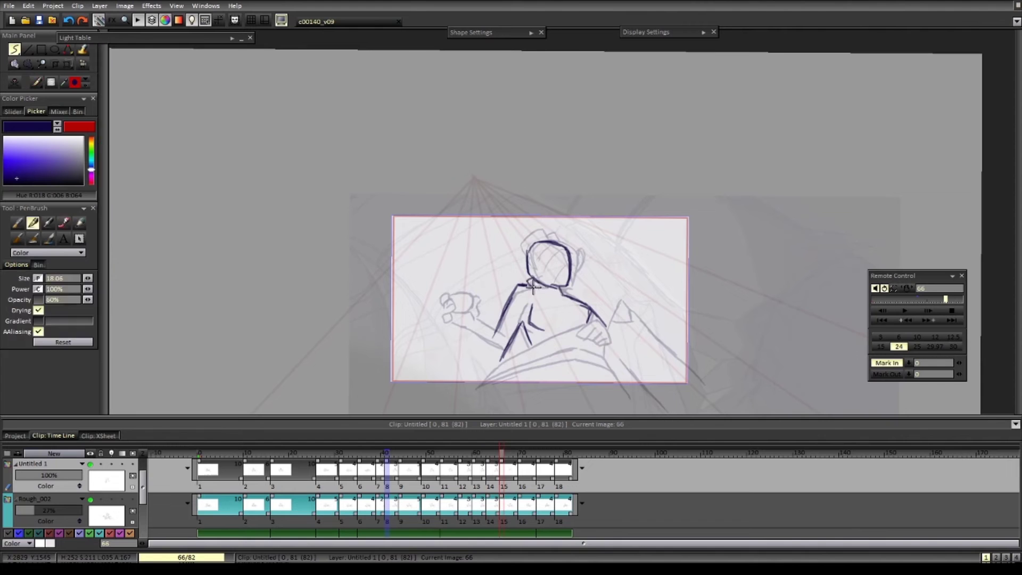
pyautogui.moveTo(533, 287); pyautogui.dragTo(559, 286)
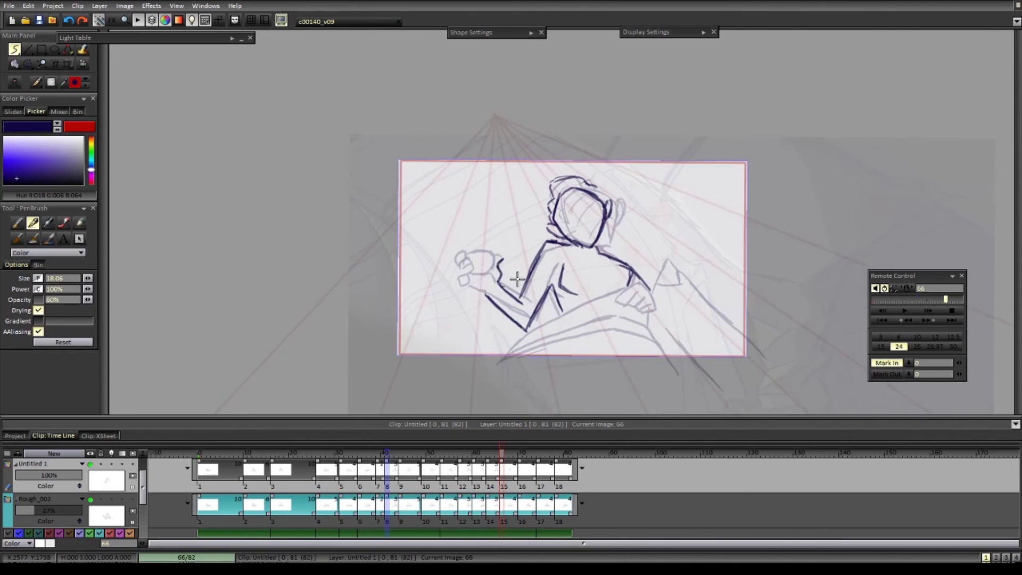
pyautogui.moveTo(453, 282)
pyautogui.mouseDown()
pyautogui.moveTo(471, 292)
pyautogui.moveTo(484, 250)
pyautogui.mouseUp()
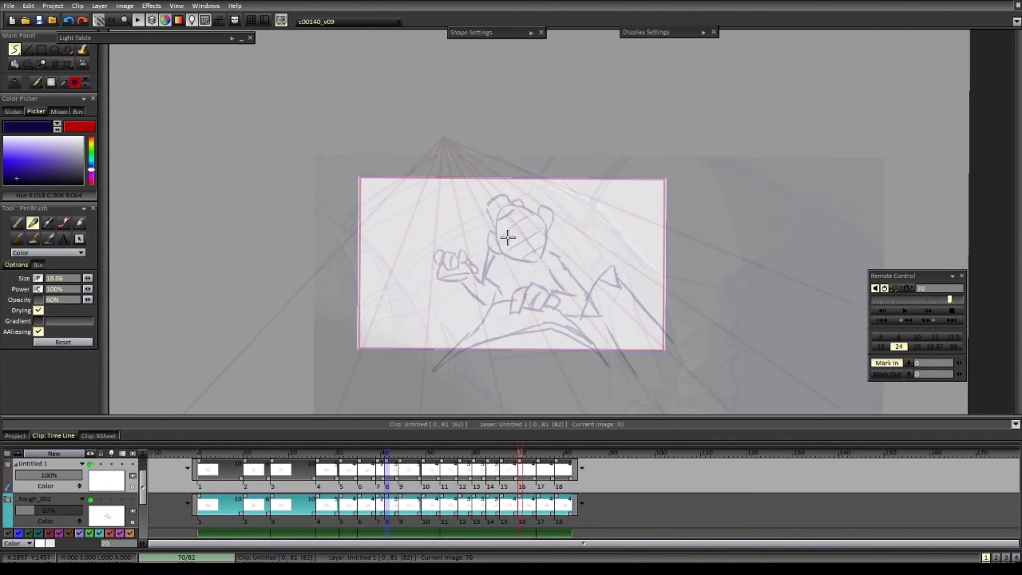
# - Draw the tilted head outline and ears over the rough on frame 70
pyautogui.moveTo(500, 234)
pyautogui.mouseDown()
pyautogui.moveTo(497, 266)
pyautogui.moveTo(482, 279)
pyautogui.mouseUp()
pyautogui.moveTo(564, 247); pyautogui.dragTo(586, 279)
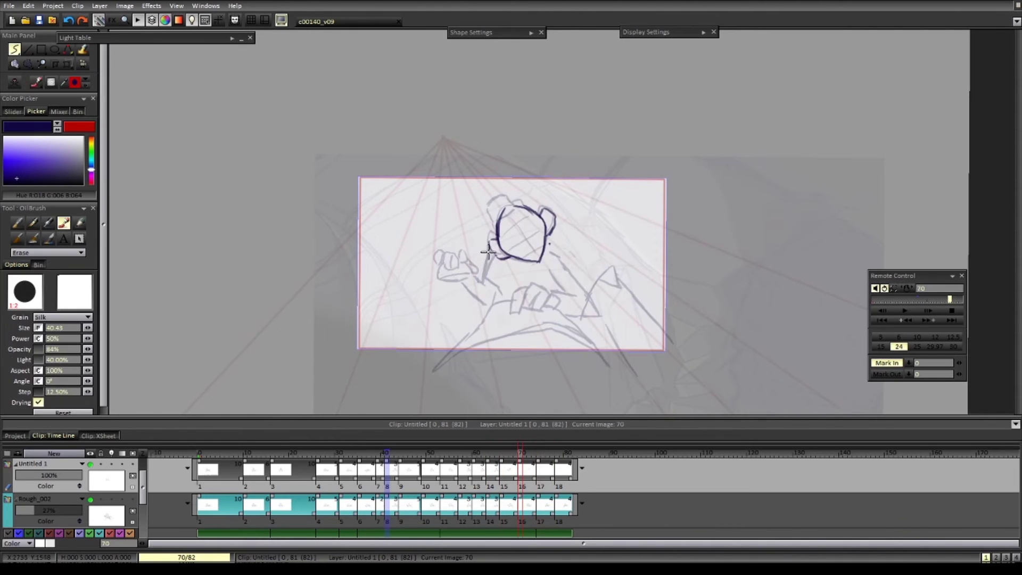
pyautogui.moveTo(490, 248); pyautogui.dragTo(482, 280)
# - Draw the raised forearm, fist, shoulders and torso sides on frame 70, and refine the area below the ear
pyautogui.press('Left')
pyautogui.press('Right')
pyautogui.press('Right')
pyautogui.press('Right')
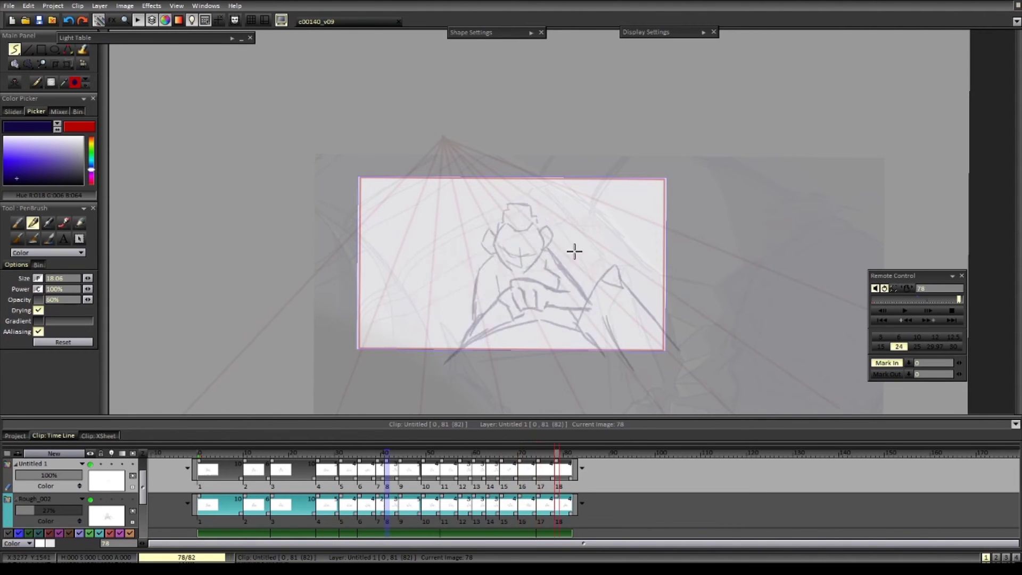
pyautogui.press('Left')
pyautogui.press('Left')
pyautogui.press('Left')
pyautogui.press('Right')
pyautogui.press('Right')
pyautogui.press('Right')
pyautogui.press('Right')
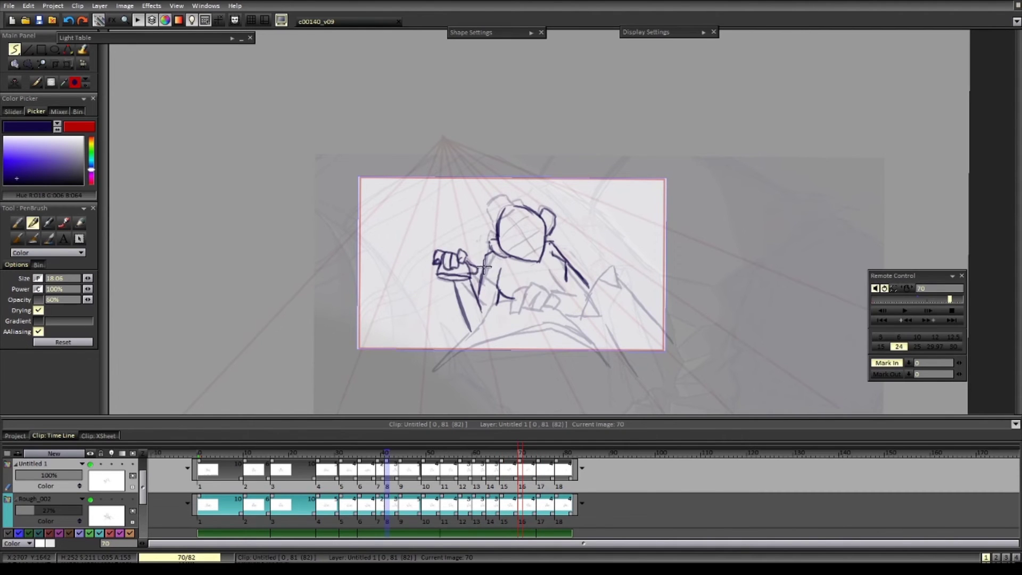
pyautogui.press('e')
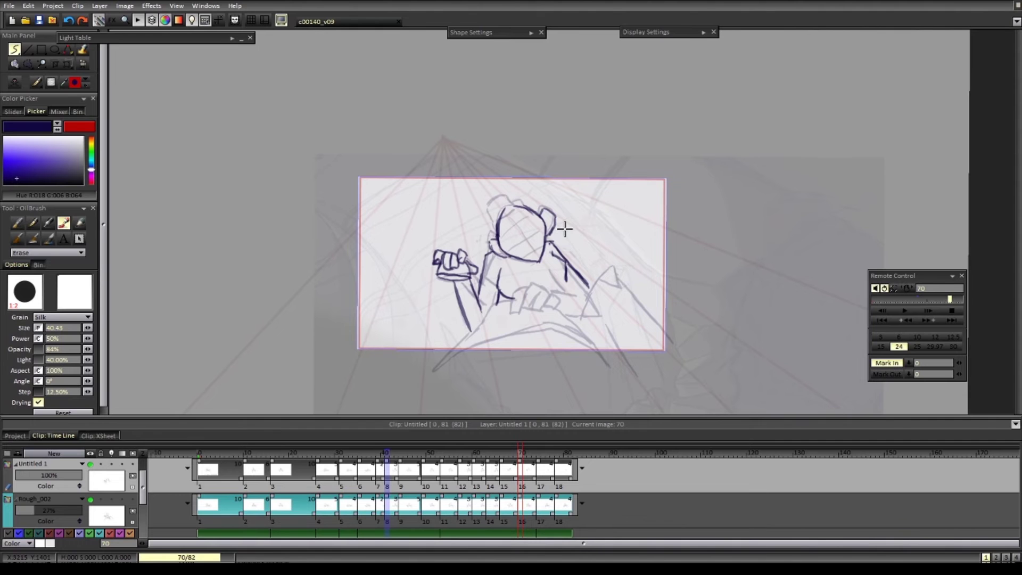
pyautogui.press('b')
pyautogui.moveTo(564, 230); pyautogui.dragTo(550, 248)
# - Draw the resting hand, belly contours and near leg line on frame 66
pyautogui.press('Left')
pyautogui.press('Left')
pyautogui.press('Right')
pyautogui.scroll(5, 560, 309)
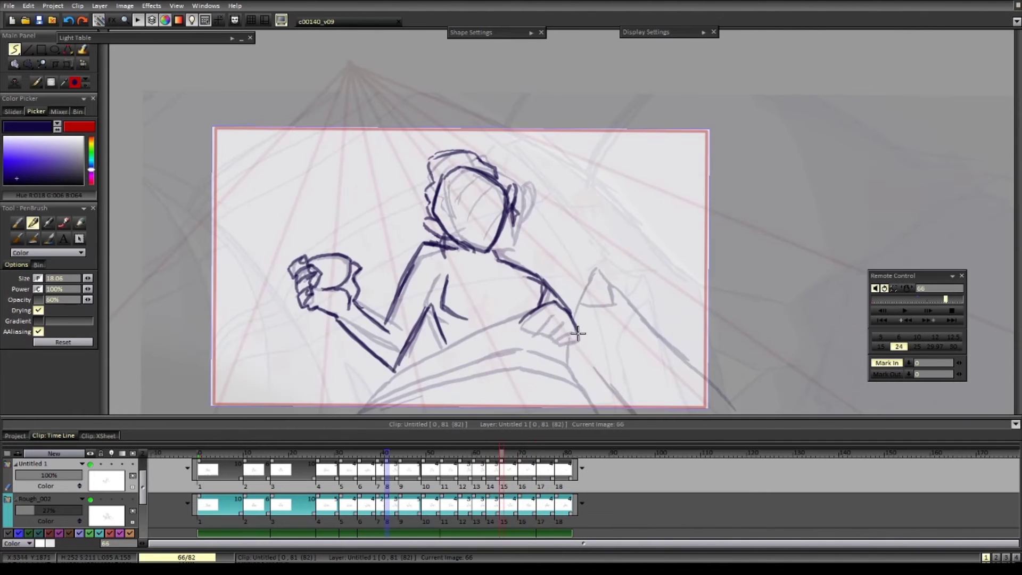
pyautogui.scroll(-2, 623, 332)
pyautogui.press('Right')
pyautogui.press('Right')
pyautogui.press('Right')
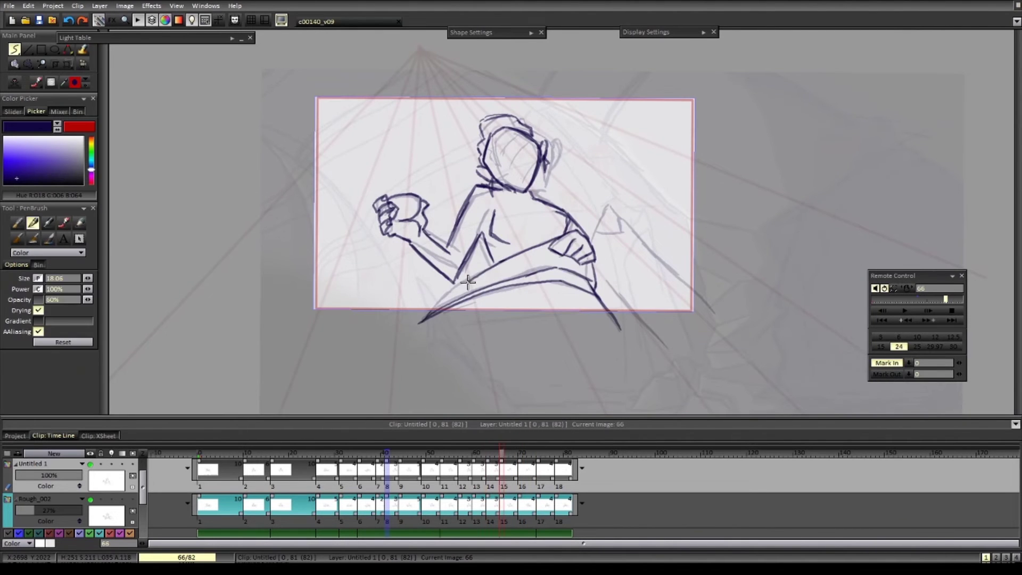
# - Draw the hair and the resting hand with its finger divisions on frame 70
pyautogui.press('Right')
pyautogui.press('Right')
pyautogui.press('Right')
pyautogui.press('Right')
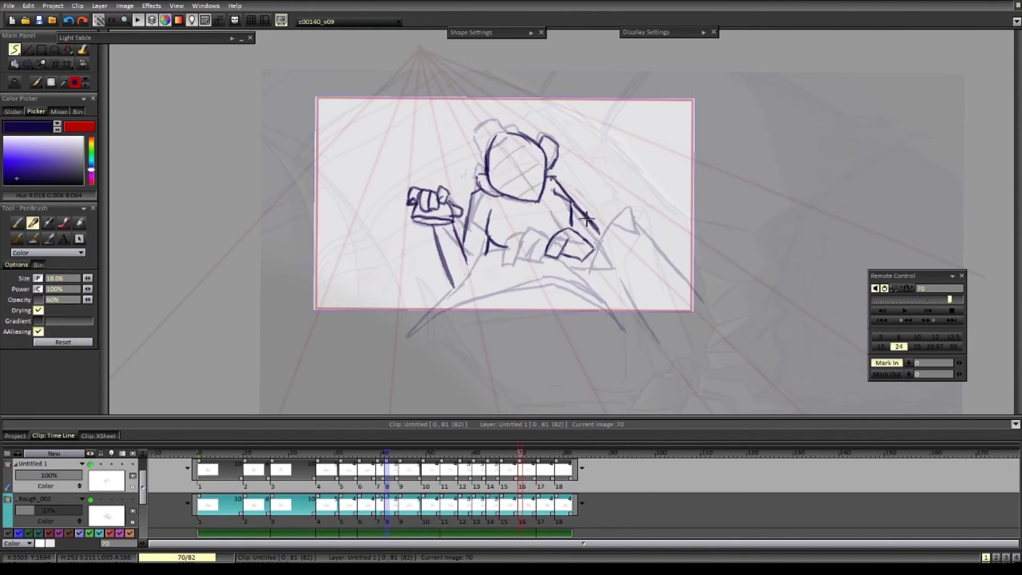
pyautogui.press('Left')
pyautogui.press('Right')
pyautogui.moveTo(513, 128); pyautogui.dragTo(530, 136)
pyautogui.moveTo(577, 241); pyautogui.dragTo(571, 256)
pyautogui.moveTo(587, 245); pyautogui.dragTo(580, 257)
# - Draw the belly contours beneath the resting hand on frame 70, comparing with frame 66
pyautogui.press('Left')
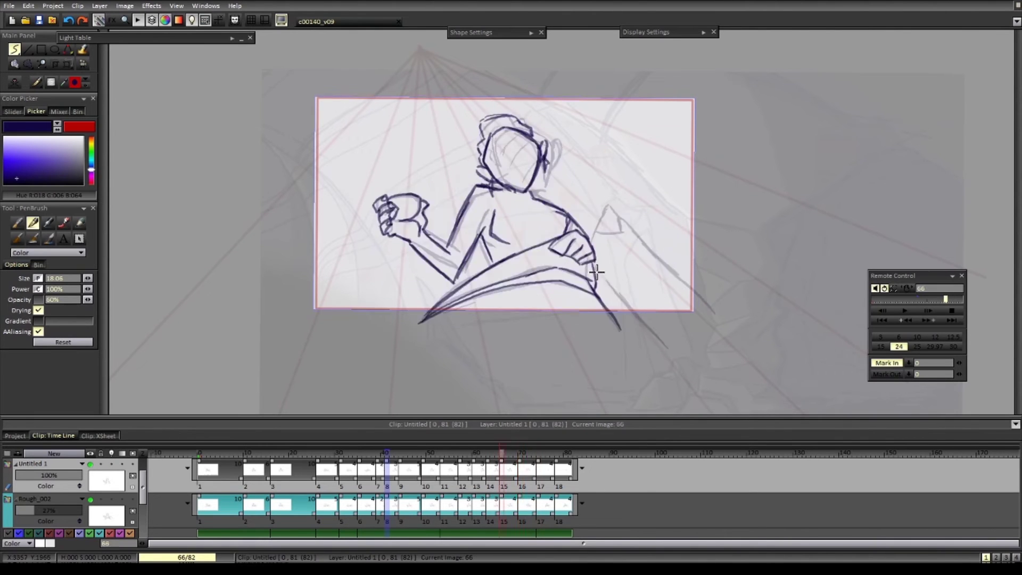
pyautogui.press('Right')
pyautogui.press('Left')
pyautogui.press('Right')
pyautogui.moveTo(455, 294)
pyautogui.mouseDown()
pyautogui.moveTo(551, 276)
pyautogui.moveTo(622, 324)
pyautogui.mouseUp()
pyautogui.press('Left')
pyautogui.press('Right')
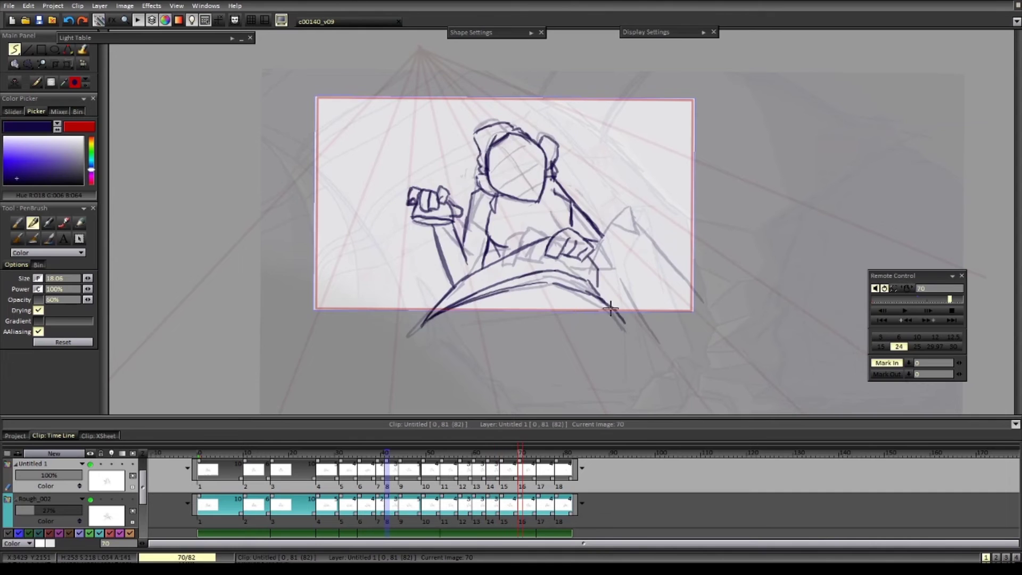
# - Draw the head outline, ears and shoulder lines on frame 78
pyautogui.press('Right')
pyautogui.press('Right')
pyautogui.moveTo(547, 187); pyautogui.dragTo(602, 242)
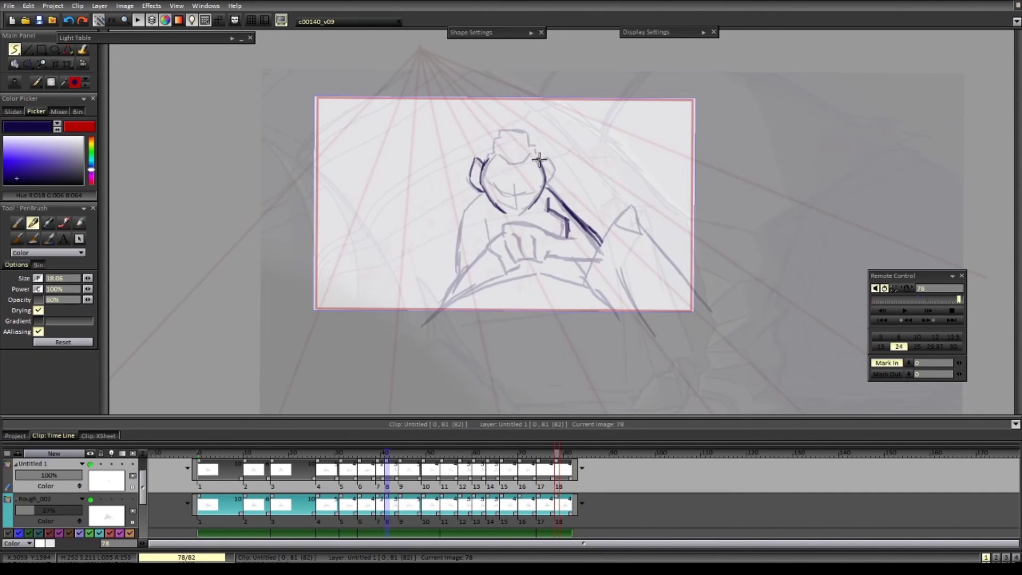
# - Compare the key poses around frames 60 to 66 and play back the animation
pyautogui.press('Left')
pyautogui.press('Left')
pyautogui.press('Left')
pyautogui.press('Left')
pyautogui.press('Left')
pyautogui.press('Left')
pyautogui.press('Right')
pyautogui.press('Right')
pyautogui.press('Left')
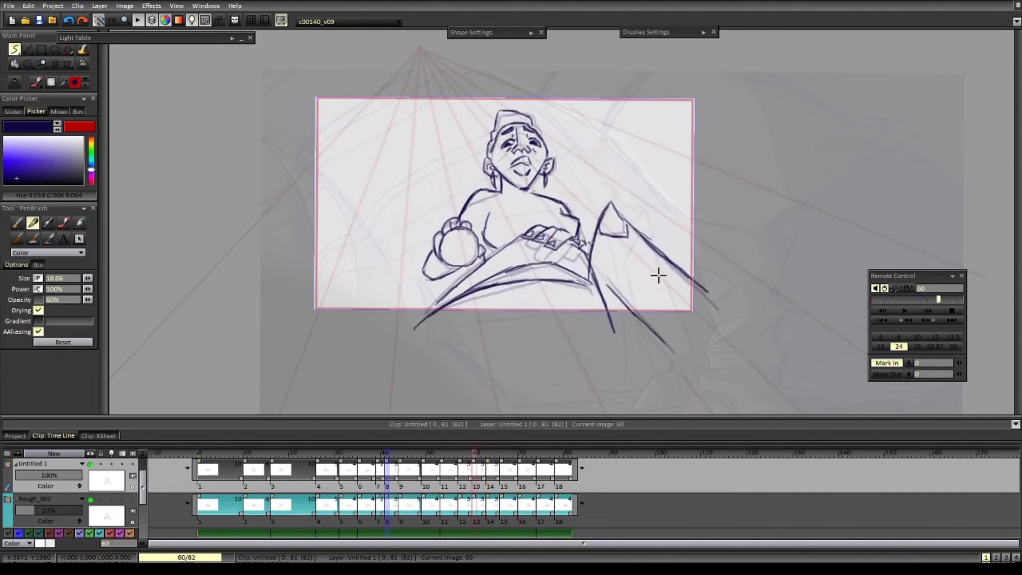
pyautogui.press('Right')
pyautogui.press('Right')
pyautogui.press('Right')
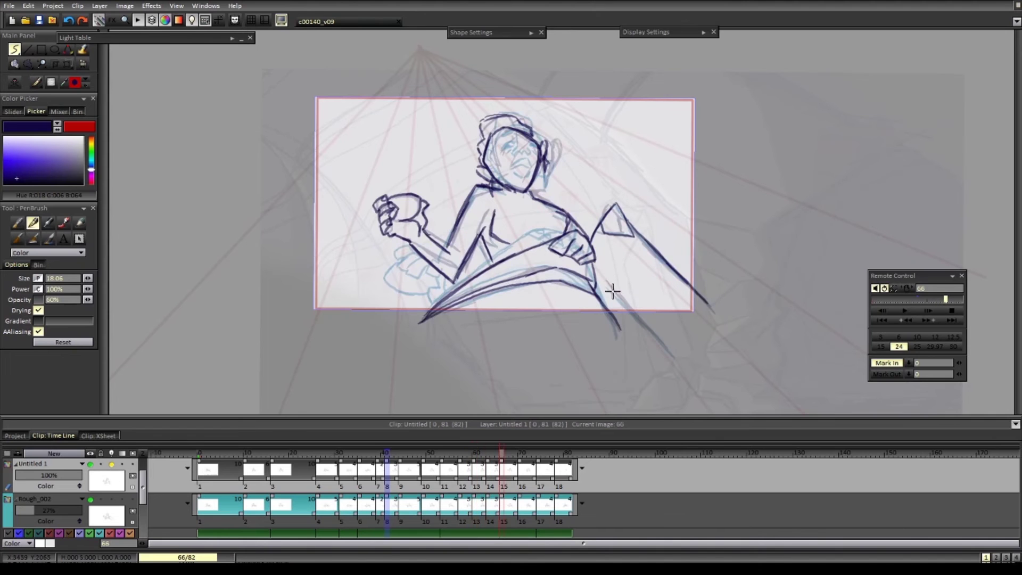
pyautogui.press('Left')
pyautogui.press('Left')
pyautogui.press('Left')
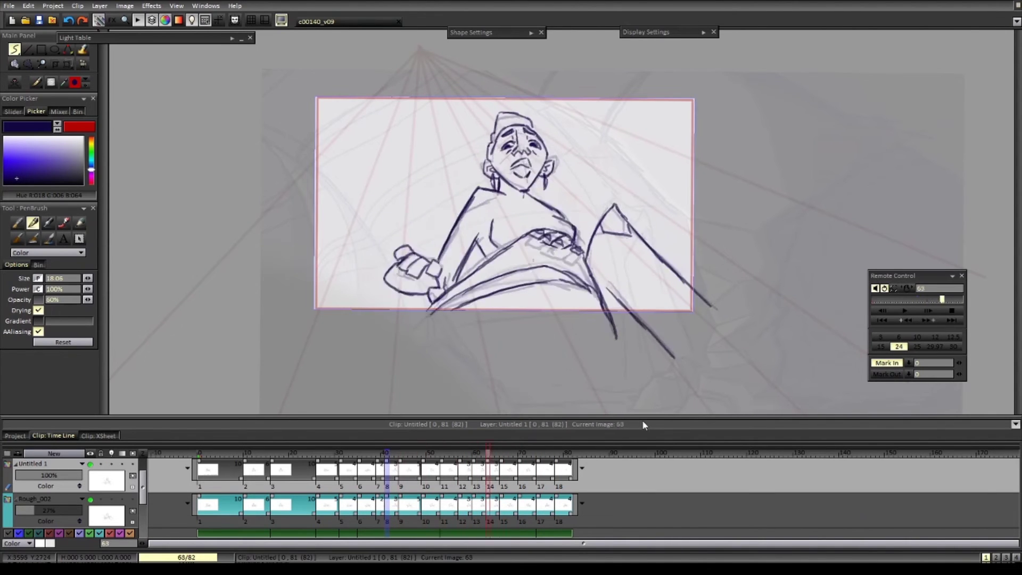
pyautogui.press('Return')
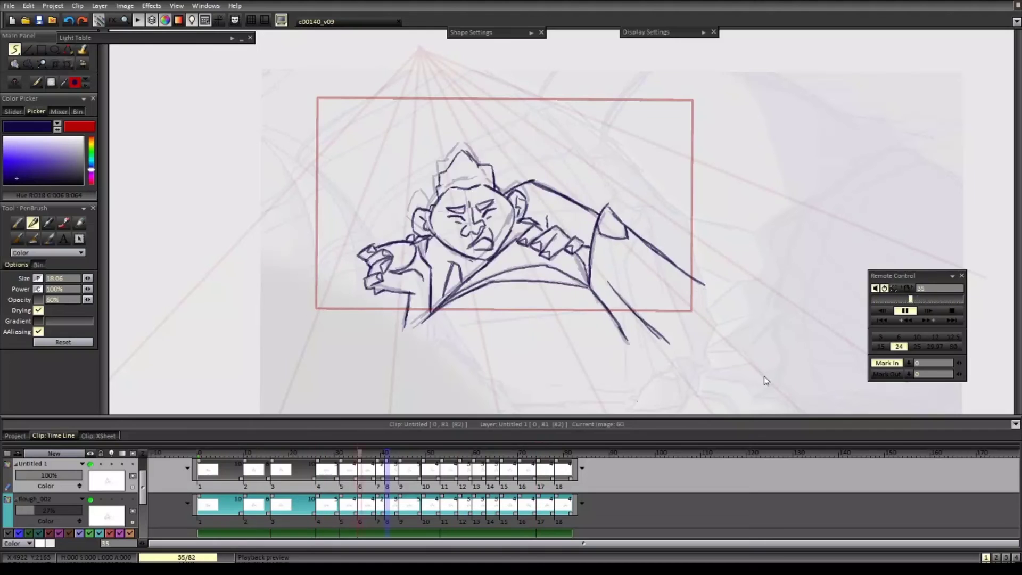
pyautogui.press('Return')
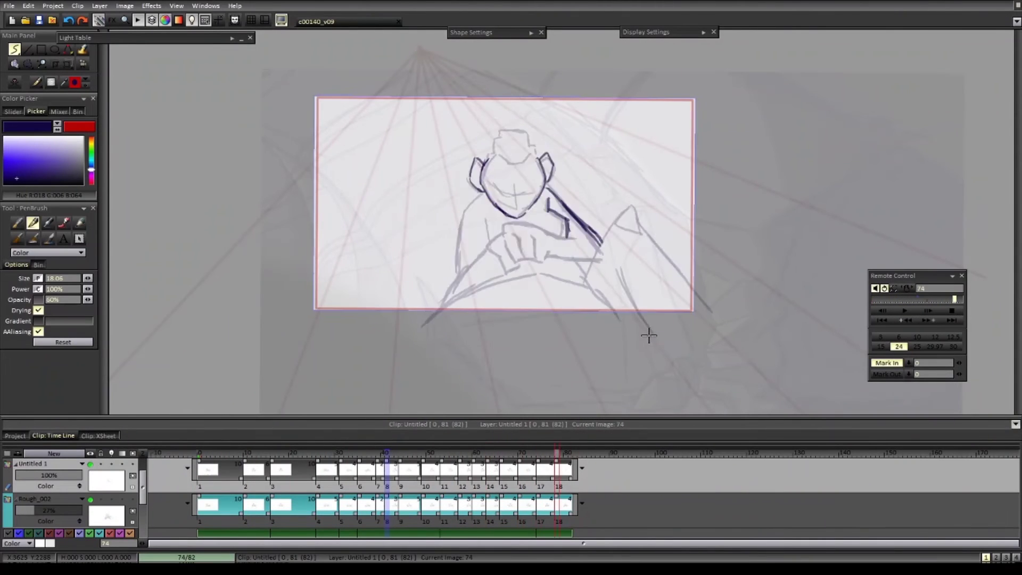
# - Draw the resting fist with its finger divisions on frame 78
pyautogui.press('Left')
pyautogui.press('Right')
pyautogui.press('n')
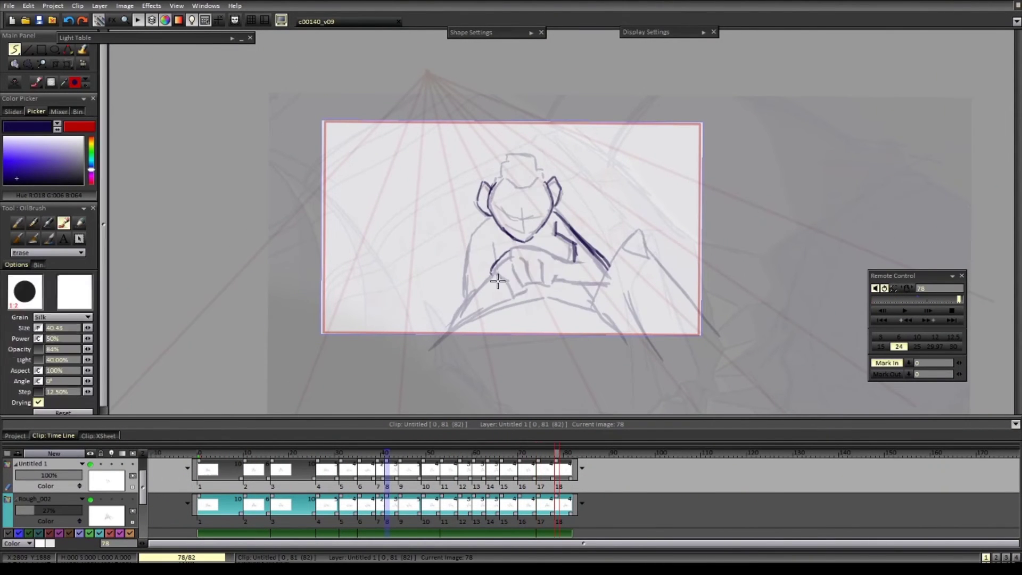
pyautogui.press('n')
pyautogui.press('Left')
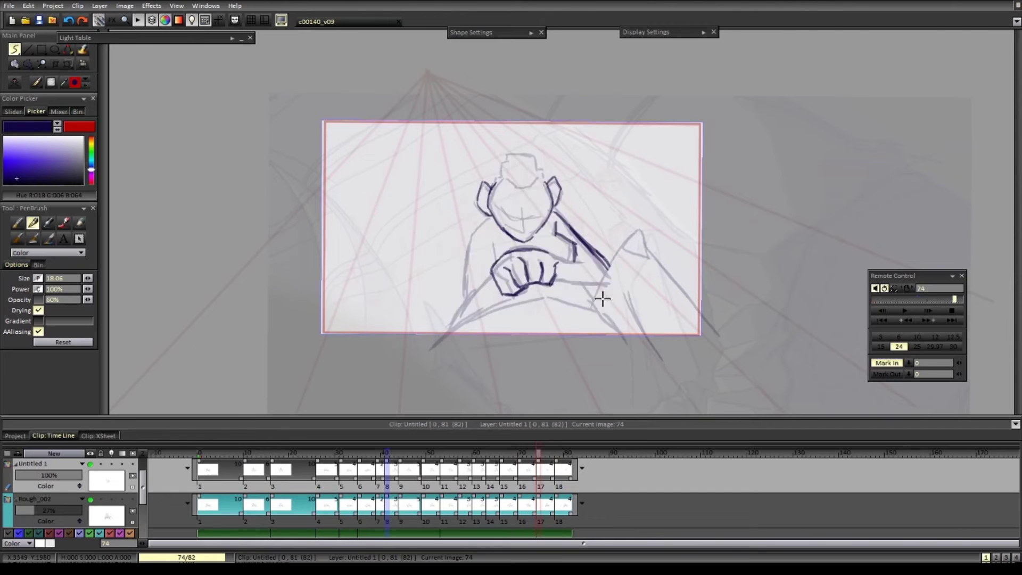
# - Draw both hands with their finger divisions and the upper arm outline on frame 74
pyautogui.press('Left')
pyautogui.press('Left')
pyautogui.press('Right')
pyautogui.press('Right')
pyautogui.press('n')
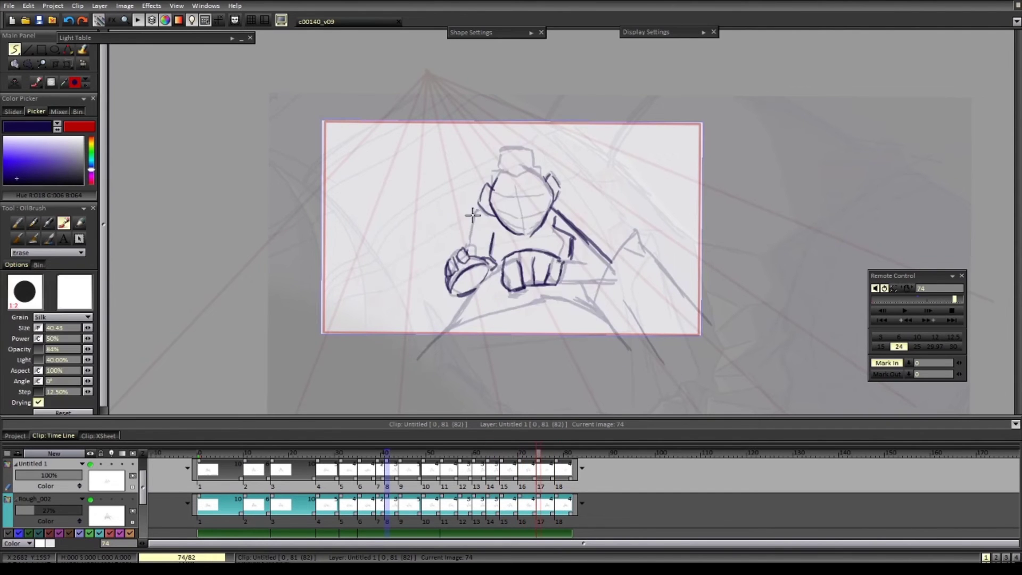
pyautogui.press('n')
pyautogui.moveTo(476, 219); pyautogui.dragTo(469, 250)
# - Draw the shoulder, outer arm and torso side on frame 78, comparing with frame 74
pyautogui.press('n')
pyautogui.press('n')
pyautogui.press('Right')
pyautogui.press('Left')
pyautogui.press('Left')
pyautogui.press('Right')
pyautogui.press('Right')
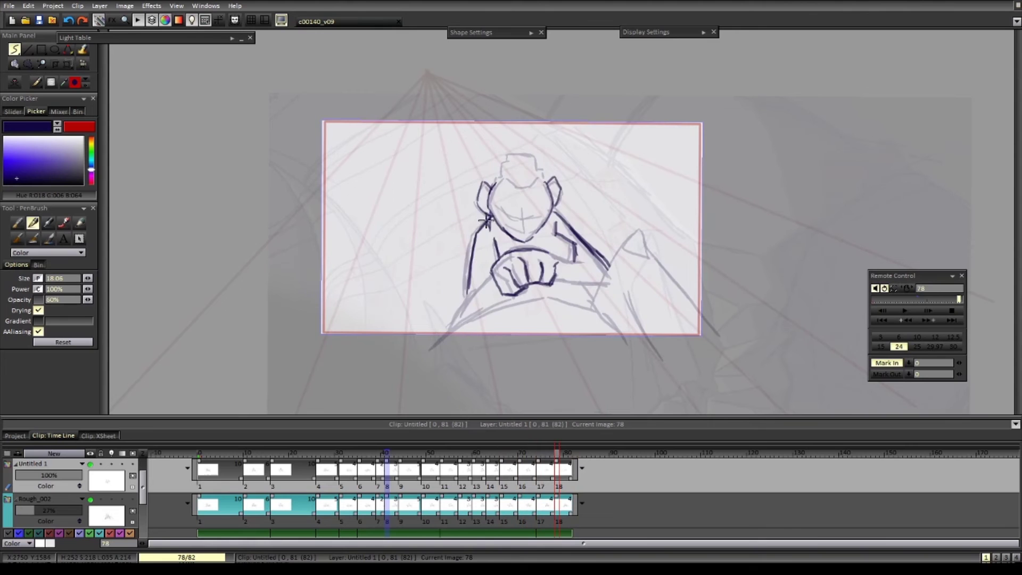
# - Save the project and draw the downcast eyes, brows, nose and mouth on frame 74
pyautogui.press('Left')
pyautogui.press('Left')
pyautogui.press('Left')
pyautogui.hotkey('ctrl', 's')
pyautogui.press('Left')
pyautogui.press('Left')
pyautogui.press('Left')
pyautogui.press('Left')
pyautogui.press('Left')
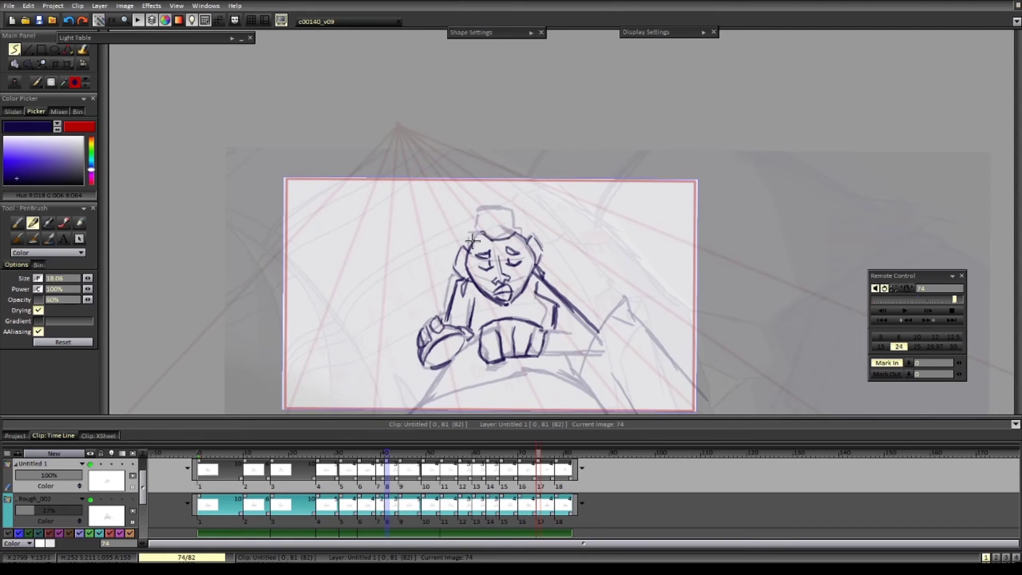
# - Turn on the light table for the Untitled 1 layer and draw the hair and raised knee on frame 74
pyautogui.press('Right')
pyautogui.press('Left')
pyautogui.press('Right')
pyautogui.scroll(-2, 551, 328)
pyautogui.press('Left')
pyautogui.press('Left')
pyautogui.click(111, 465)
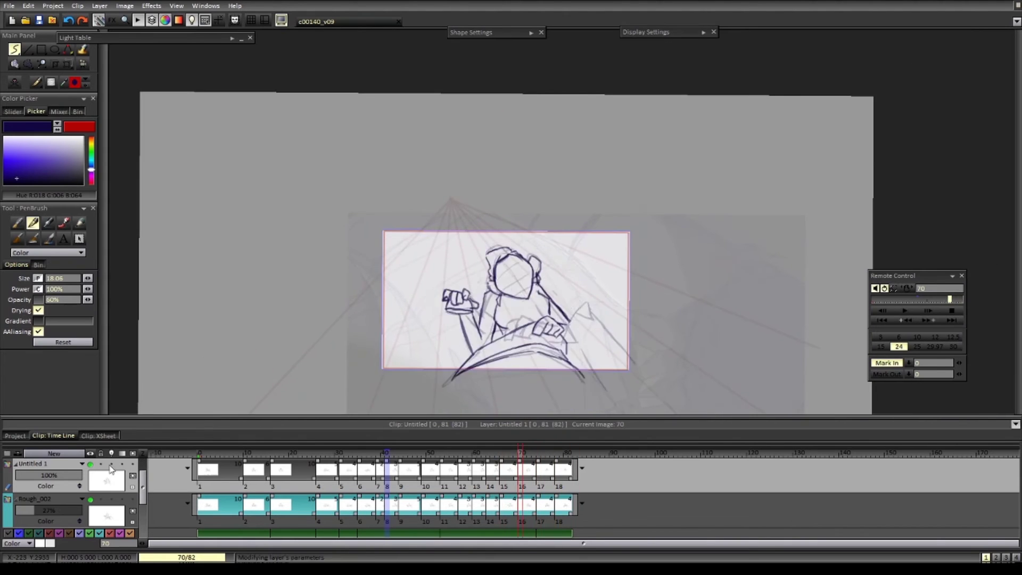
pyautogui.scroll(2, 729, 322)
pyautogui.moveTo(511, 312); pyautogui.dragTo(486, 255)
pyautogui.press('Right')
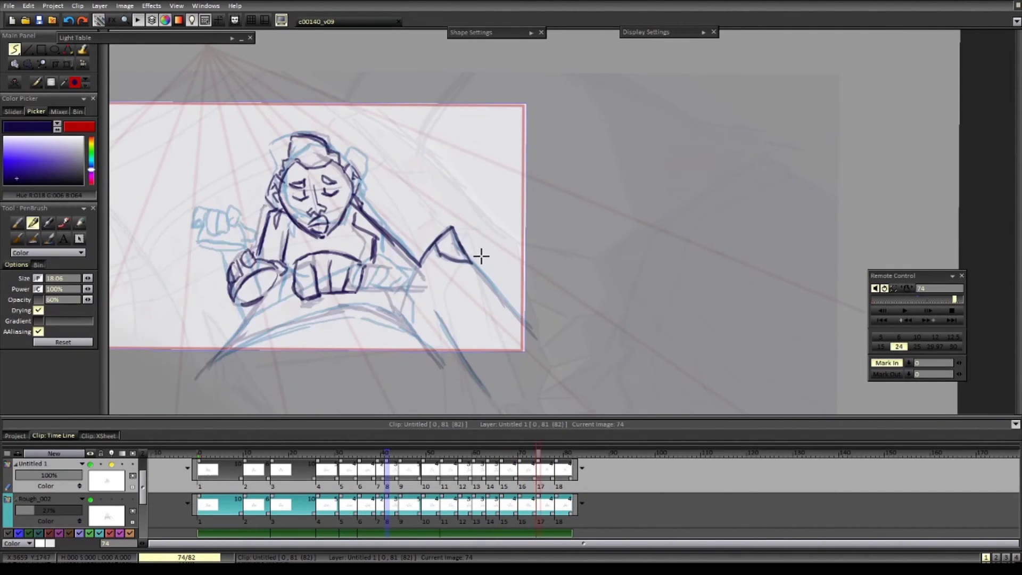
# - Draw the raised knee and the leg lines on frame 70
pyautogui.press('Left')
pyautogui.press('Left')
pyautogui.press('Left')
pyautogui.press('Left')
pyautogui.scroll(-2, 482, 319)
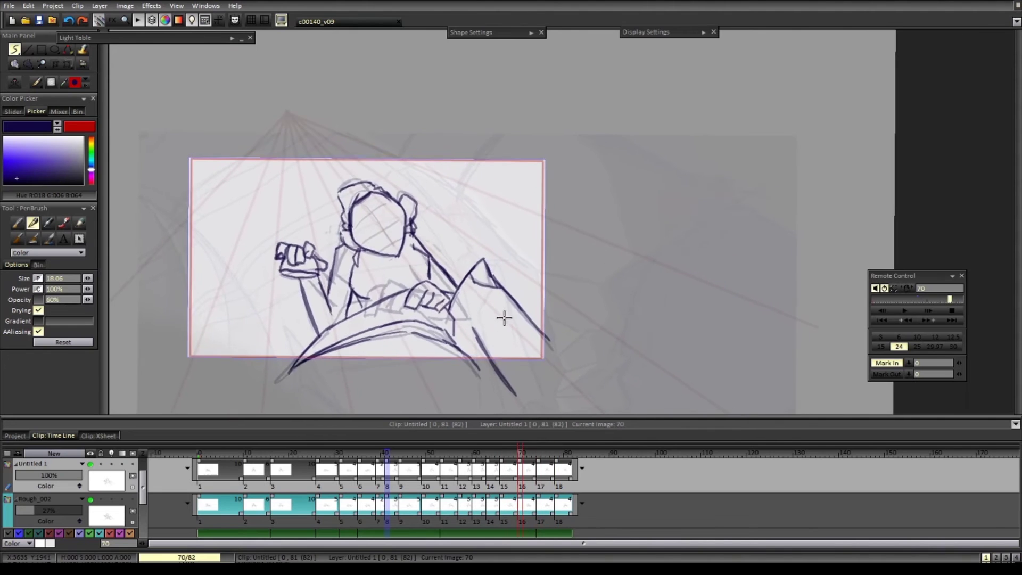
# - Draw the leg lines and the forearm behind the resting hand on frame 74
pyautogui.press('Right')
pyautogui.scroll(1, 499, 321)
pyautogui.scroll(-1, 524, 328)
pyautogui.press('Left')
pyautogui.press('Left')
pyautogui.press('Left')
pyautogui.press('Right')
pyautogui.press('Right')
pyautogui.press('Right')
pyautogui.moveTo(451, 286); pyautogui.dragTo(473, 283)
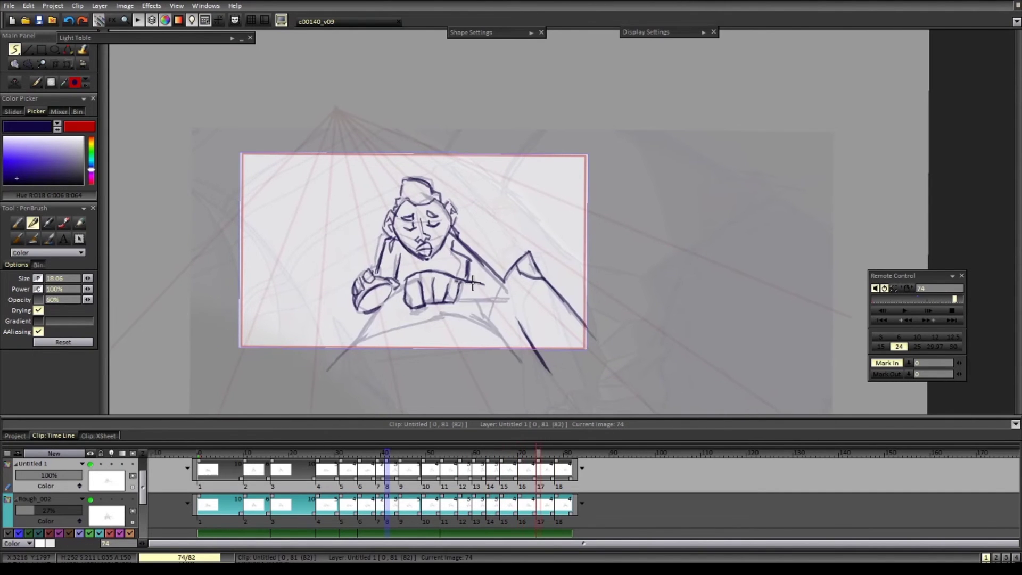
# - Draw the belly contours and the near thigh line on frame 74, comparing with neighbouring poses
pyautogui.press('Right')
pyautogui.press('Right')
pyautogui.press('Right')
pyautogui.press('Right')
pyautogui.press('Left')
pyautogui.press('Left')
pyautogui.press('Left')
pyautogui.press('Left')
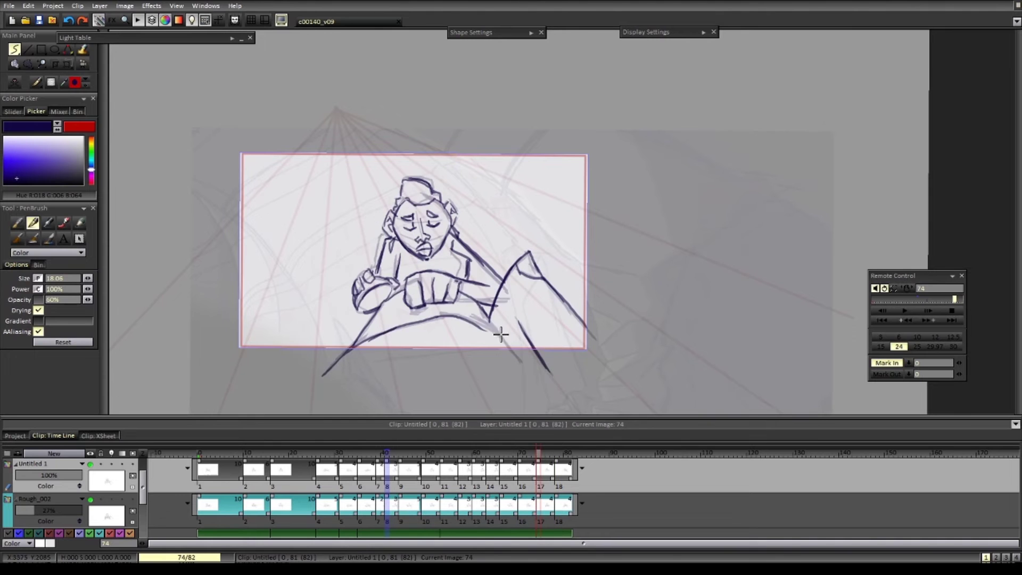
# - Review the cleaned-up key poses from frame 74 around to frame 26
pyautogui.press('Right')
pyautogui.press('Left')
pyautogui.press('Right')
pyautogui.press('Right')
pyautogui.press('Right')
pyautogui.press('Right')
pyautogui.press('Right')
pyautogui.press('Right')
pyautogui.press('Right')
pyautogui.press('Right')
pyautogui.press('Right')
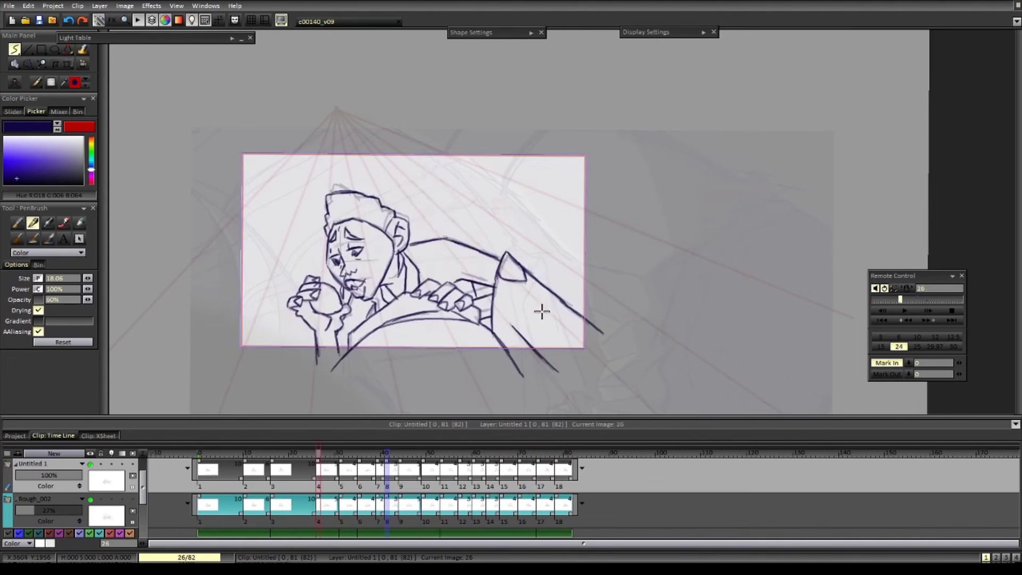
# - Draw the facial features on frame 41, erasing and redrawing lines around the eyes and mouth
pyautogui.scroll(2, 522, 292)
pyautogui.press('e')
pyautogui.press('b')
pyautogui.moveTo(459, 248); pyautogui.dragTo(476, 250)
pyautogui.press('e')
pyautogui.press('b')
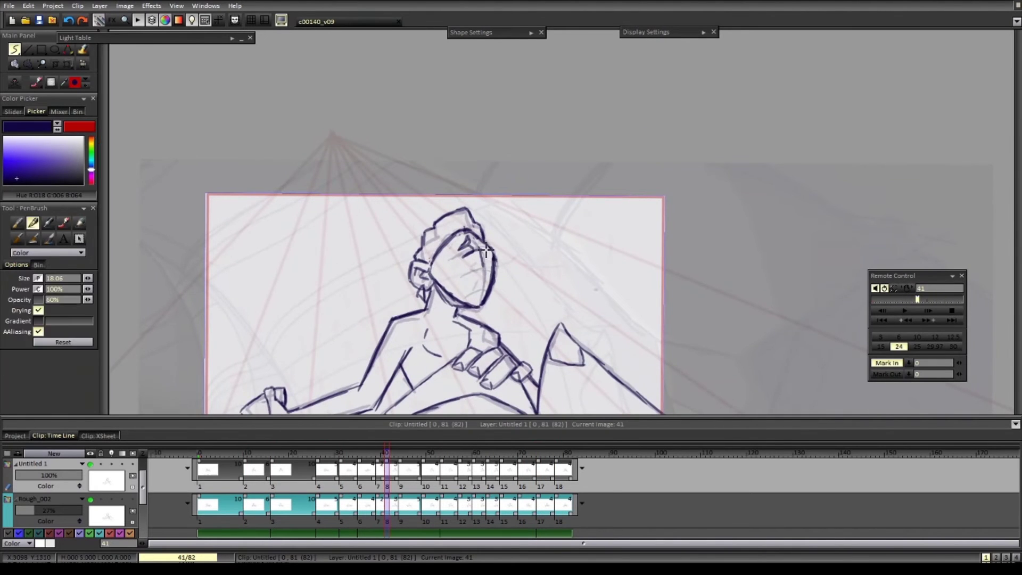
pyautogui.press('e')
pyautogui.moveTo(480, 285)
pyautogui.mouseDown()
pyautogui.moveTo(486, 280)
pyautogui.moveTo(489, 295)
pyautogui.mouseUp()
pyautogui.press('b')
pyautogui.moveTo(484, 280); pyautogui.dragTo(491, 277)
# - Draw the eyes, nose and mouth on frame 44
pyautogui.press('Right')
pyautogui.press('Right')
pyautogui.press('Right')
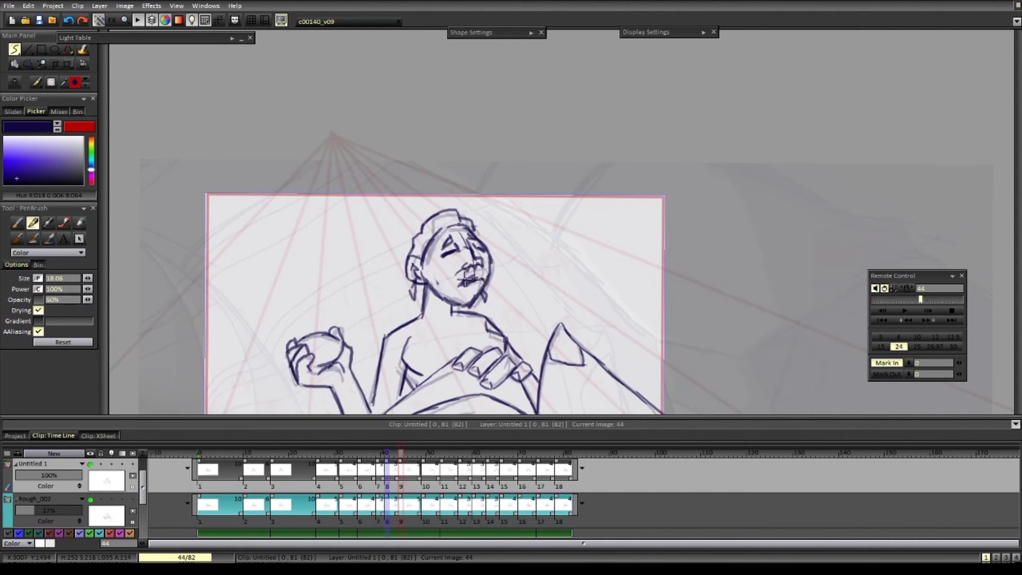
# - Compare the faces across the key poses around frames 39 to 44
pyautogui.press('Right')
pyautogui.press('Right')
pyautogui.press('Right')
pyautogui.press('Right')
pyautogui.press('Right')
pyautogui.press('Left')
pyautogui.press('Left')
pyautogui.press('Left')
pyautogui.press('Left')
pyautogui.press('Left')
pyautogui.press('Left')
pyautogui.press('Left')
pyautogui.press('Left')
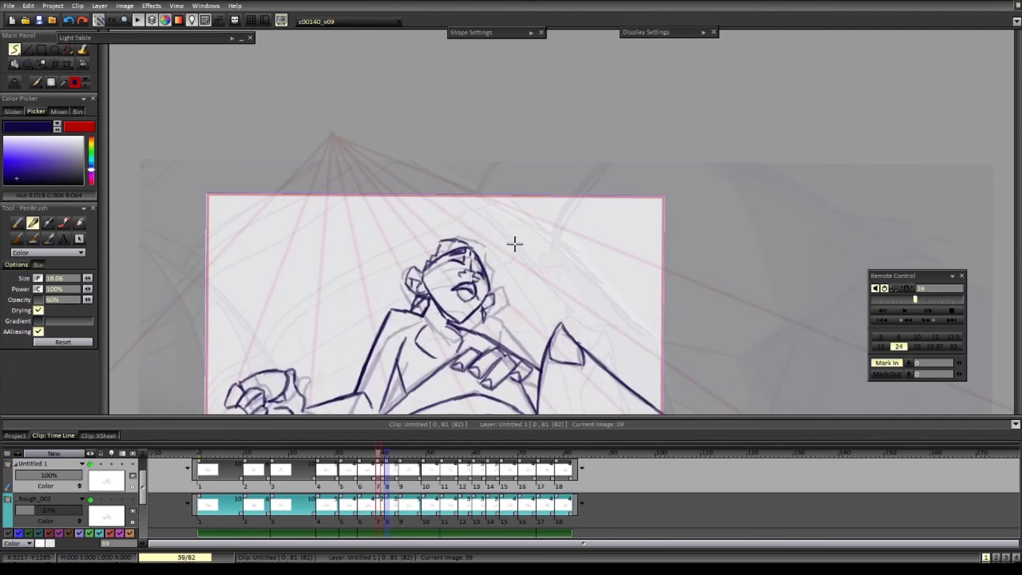
pyautogui.scroll(-2, 493, 252)
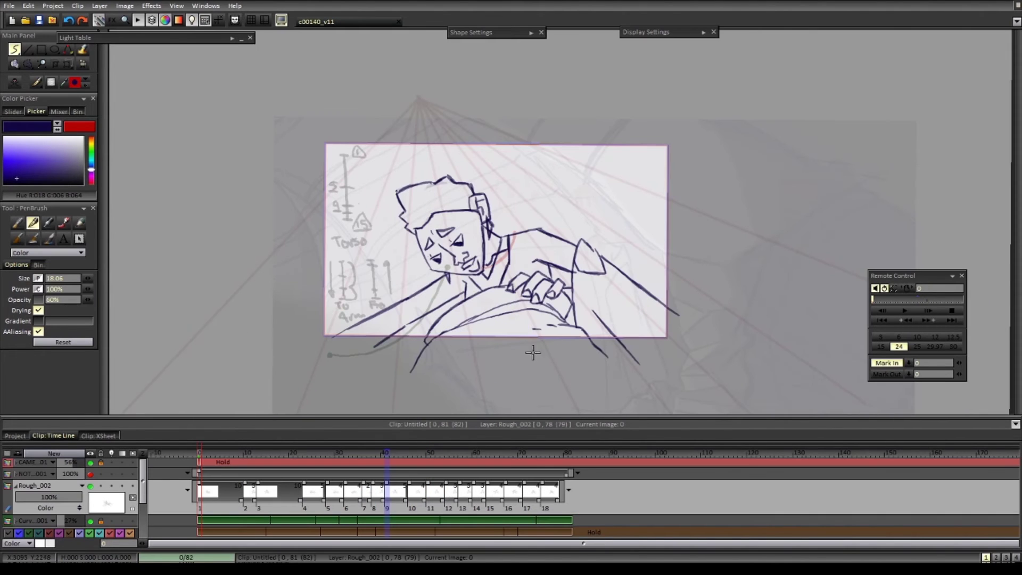
# - In c00140_v11, insert a blank drawing after the first pose on Rough_002 and turn on the layer's light table
pyautogui.press('Left')
pyautogui.press('Left')
pyautogui.press('Left')
pyautogui.press('Insert')
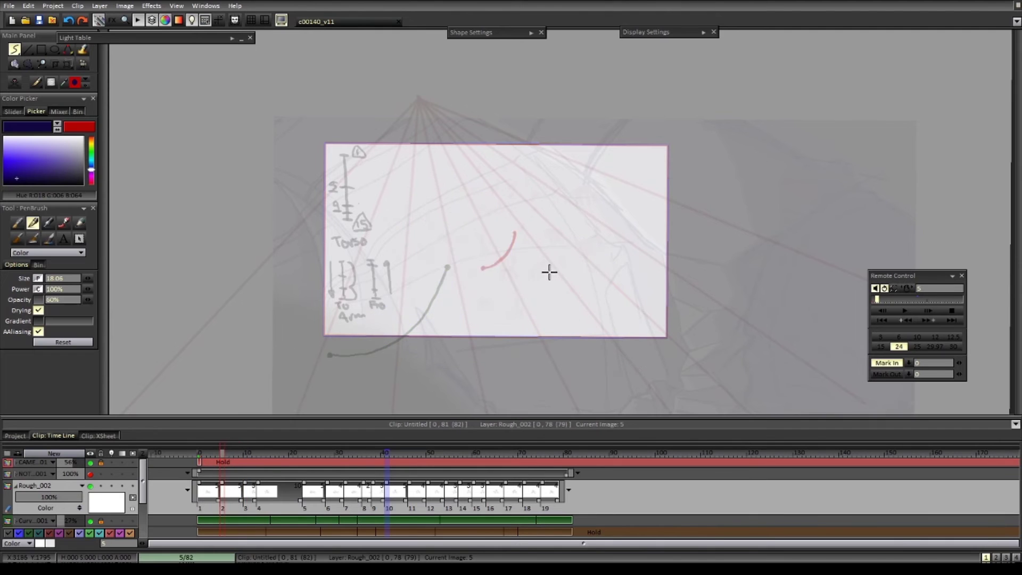
pyautogui.click(111, 486)
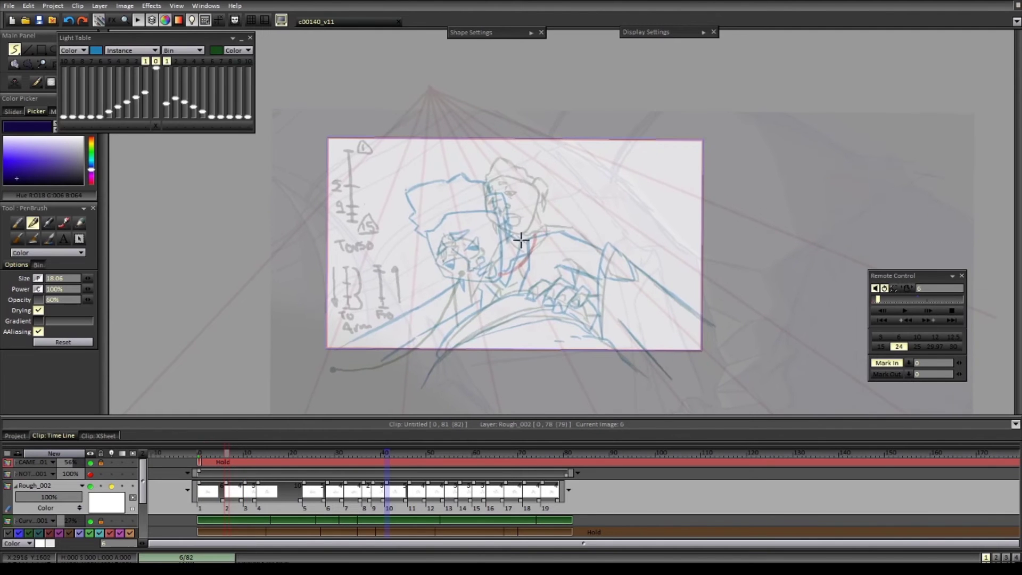
# - Rough in the extended arm, head block, shoulder and belly lines on frame 6 between the two neighbouring poses
pyautogui.press('Left')
pyautogui.press('Right')
pyautogui.press('Left')
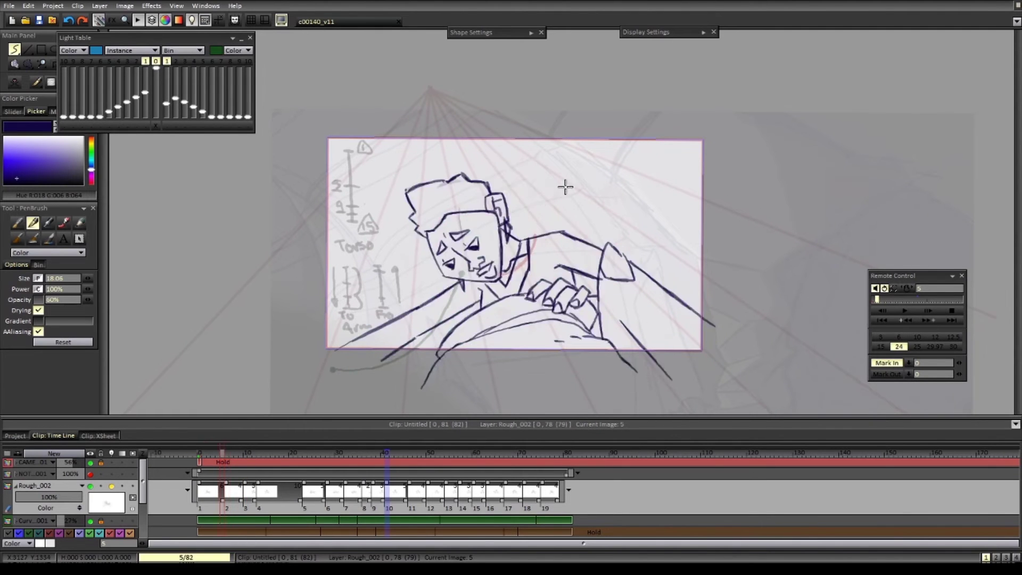
pyautogui.press('Right')
pyautogui.press('Left')
pyautogui.press('Right')
pyautogui.moveTo(489, 257); pyautogui.dragTo(341, 358)
pyautogui.moveTo(355, 343); pyautogui.dragTo(391, 321)
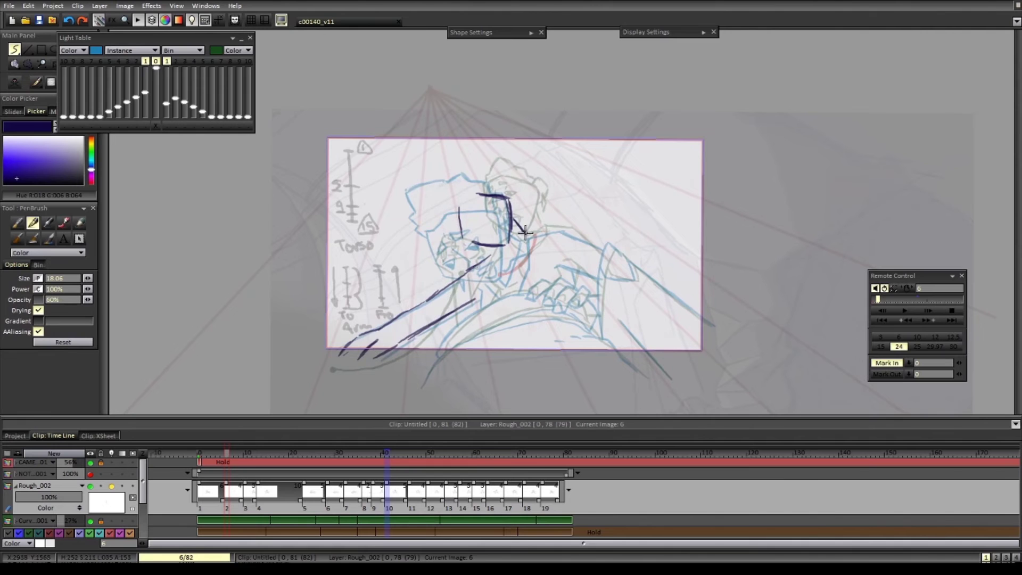
pyautogui.moveTo(525, 233); pyautogui.dragTo(569, 236)
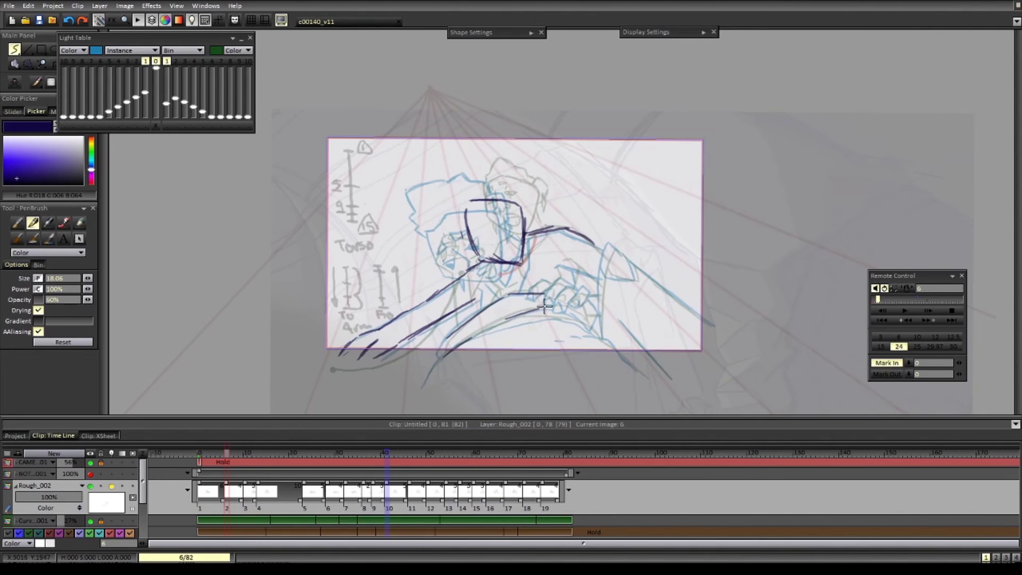
# - Add the hair outline above the head block on frame 6, checking against the first pose
pyautogui.press('Home')
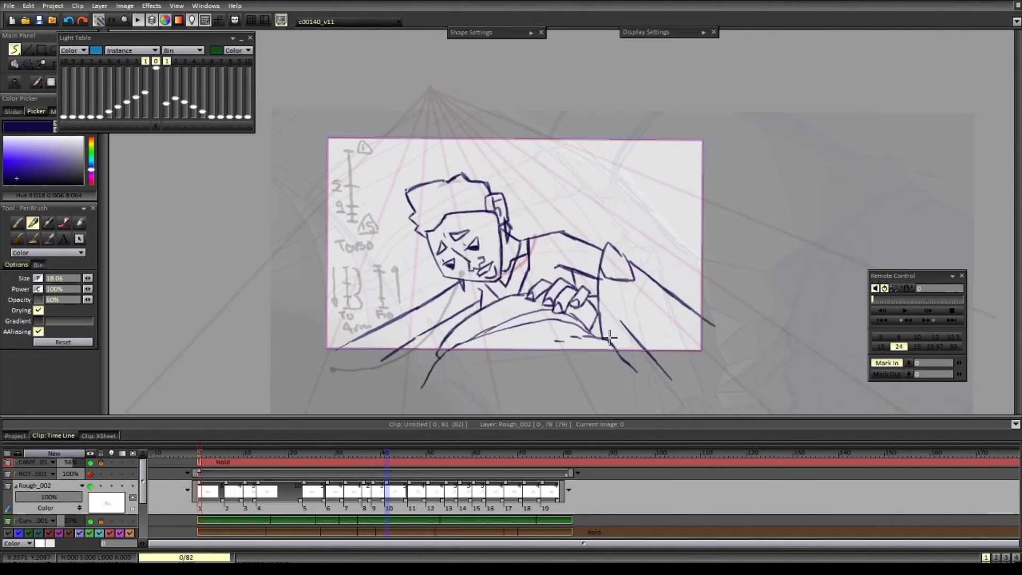
pyautogui.press('Right')
pyautogui.press('Right')
pyautogui.press('Left')
pyautogui.moveTo(456, 180); pyautogui.dragTo(459, 212)
pyautogui.moveTo(457, 178)
pyautogui.mouseDown()
pyautogui.moveTo(535, 191)
pyautogui.moveTo(497, 174)
pyautogui.mouseUp()
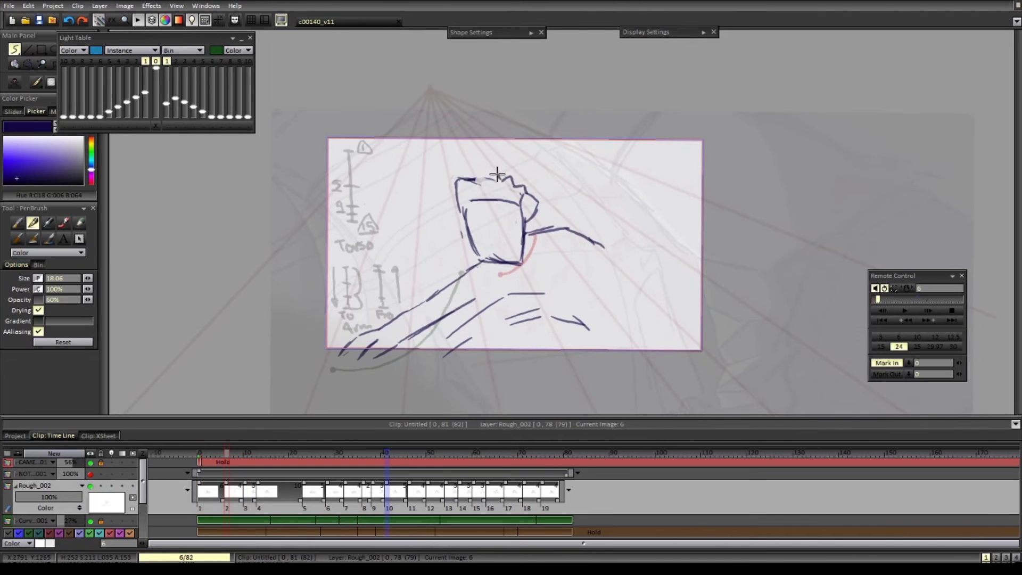
# - Insert another blank drawing on Rough_002 after the frame 6 drawing and rough in its head
pyautogui.press('Right')
pyautogui.press('Insert')
pyautogui.press('l')
pyautogui.moveTo(495, 234); pyautogui.dragTo(440, 253)
pyautogui.moveTo(427, 210); pyautogui.dragTo(461, 250)
# - Rough in the arm and hand on the newly inserted drawing, erasing and redrawing the hand area
pyautogui.press('e')
pyautogui.moveTo(376, 353)
pyautogui.mouseDown()
pyautogui.moveTo(404, 334)
pyautogui.moveTo(331, 342)
pyautogui.mouseUp()
pyautogui.press('b')
pyautogui.press('e')
pyautogui.moveTo(346, 327); pyautogui.dragTo(372, 333)
pyautogui.press('b')
pyautogui.moveTo(441, 301); pyautogui.dragTo(431, 314)
pyautogui.moveTo(348, 326); pyautogui.dragTo(370, 346)
pyautogui.moveTo(366, 335); pyautogui.dragTo(331, 364)
pyautogui.moveTo(310, 352); pyautogui.dragTo(314, 364)
pyautogui.press('Left')
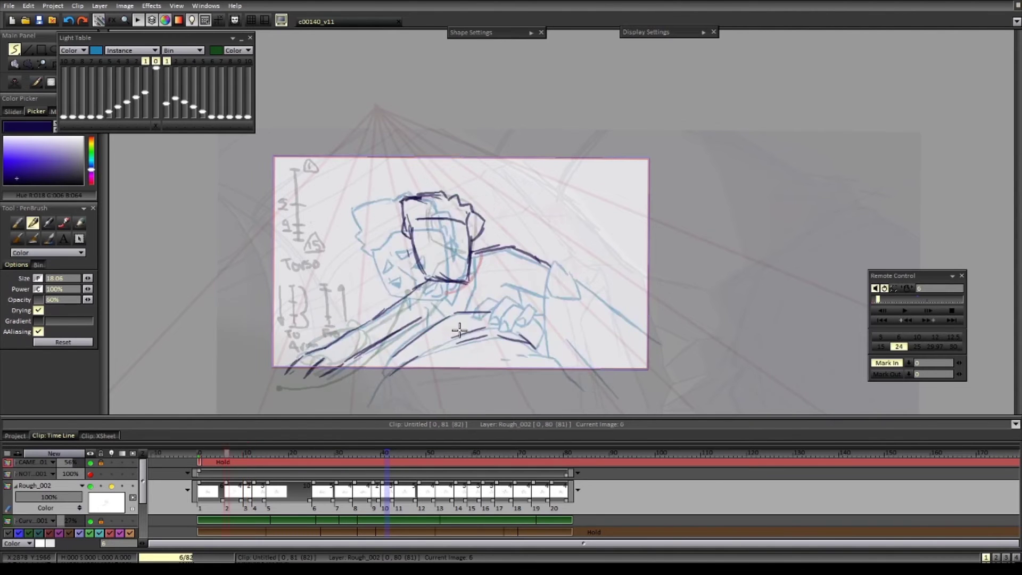
# - Sketch the remaining torso lines on the frame 6 breakdown drawing and check them against the following poses
pyautogui.press('Right')
pyautogui.moveTo(441, 279); pyautogui.dragTo(438, 303)
pyautogui.moveTo(438, 303); pyautogui.dragTo(459, 311)
pyautogui.click(112, 486)
pyautogui.press('Right')
pyautogui.press('Right')
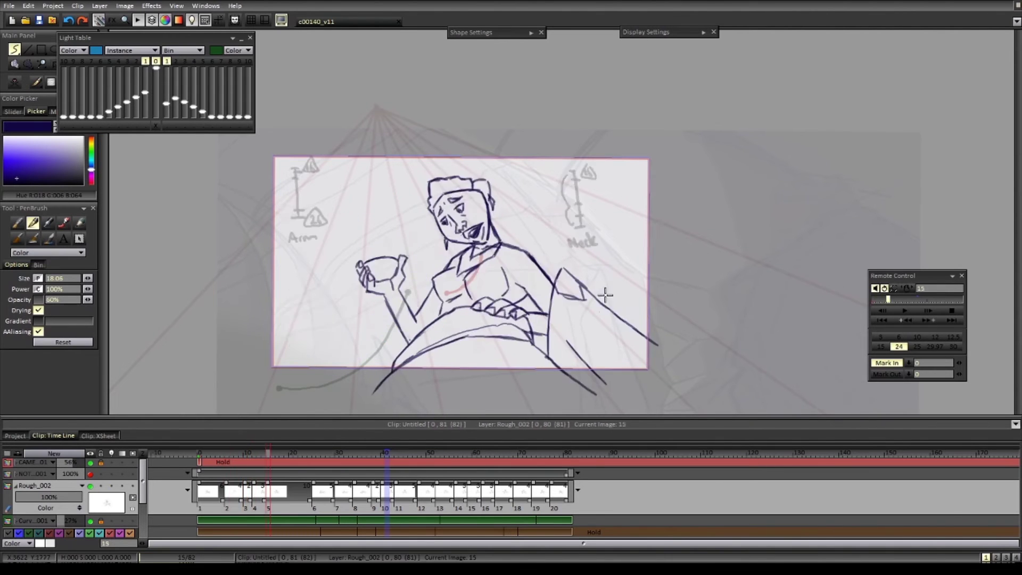
# - Insert a blank drawing at frame 19 on Rough_002 and rough in its shoulder line, head block and both hands
pyautogui.press('Left')
pyautogui.press('Return')
pyautogui.moveTo(247, 455); pyautogui.dragTo(288, 457)
pyautogui.click(111, 486)
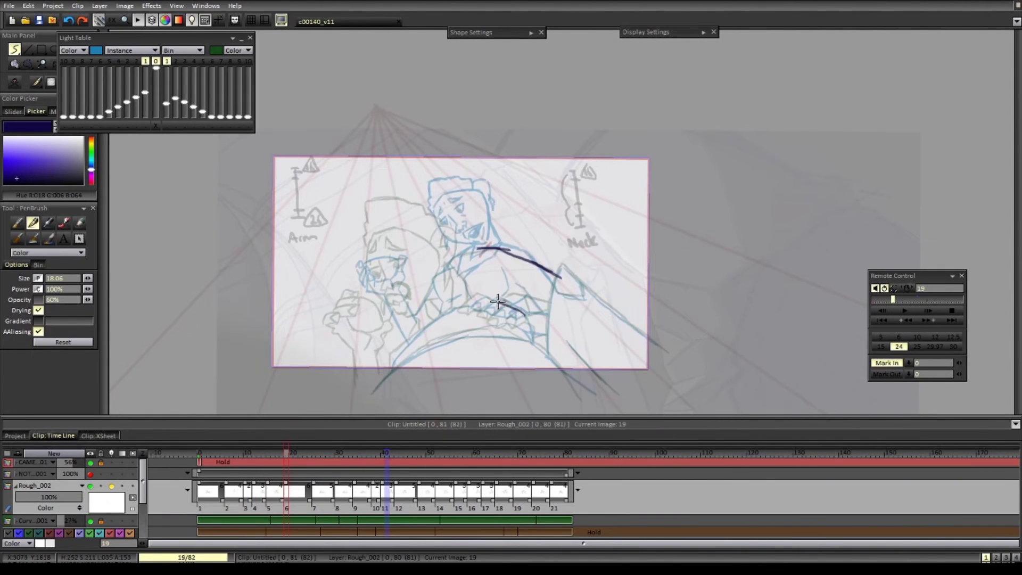
pyautogui.press('Right')
pyautogui.press('Right')
pyautogui.press('Right')
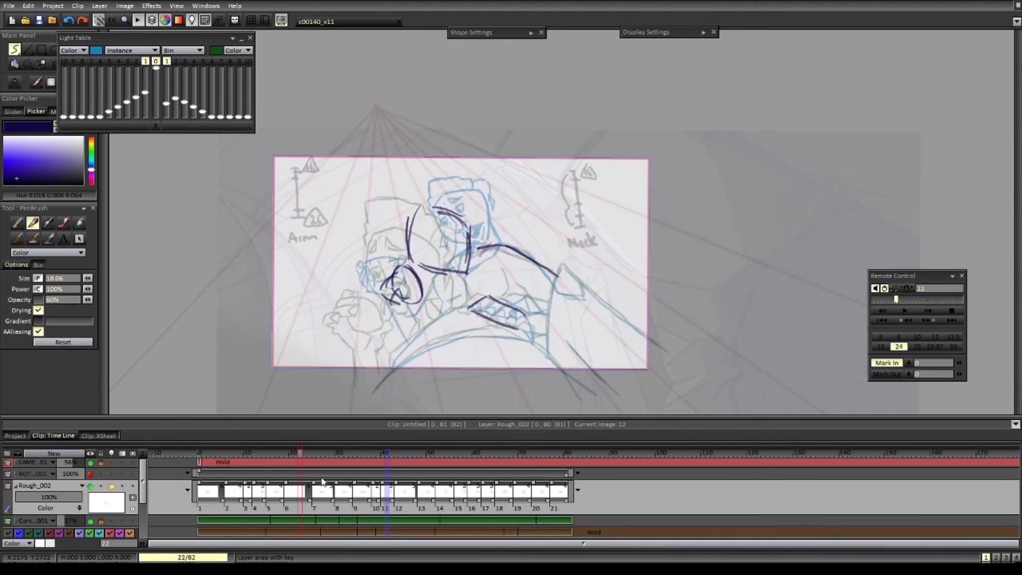
# - Play back the animation and compare the neighbouring poses at frames 12 and 15
pyautogui.press('space')
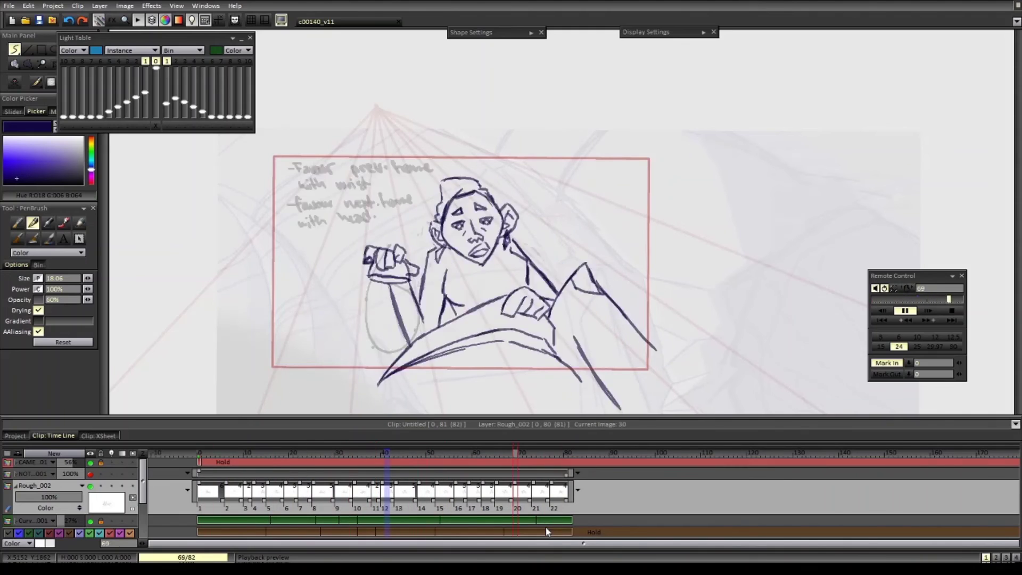
pyautogui.press('space')
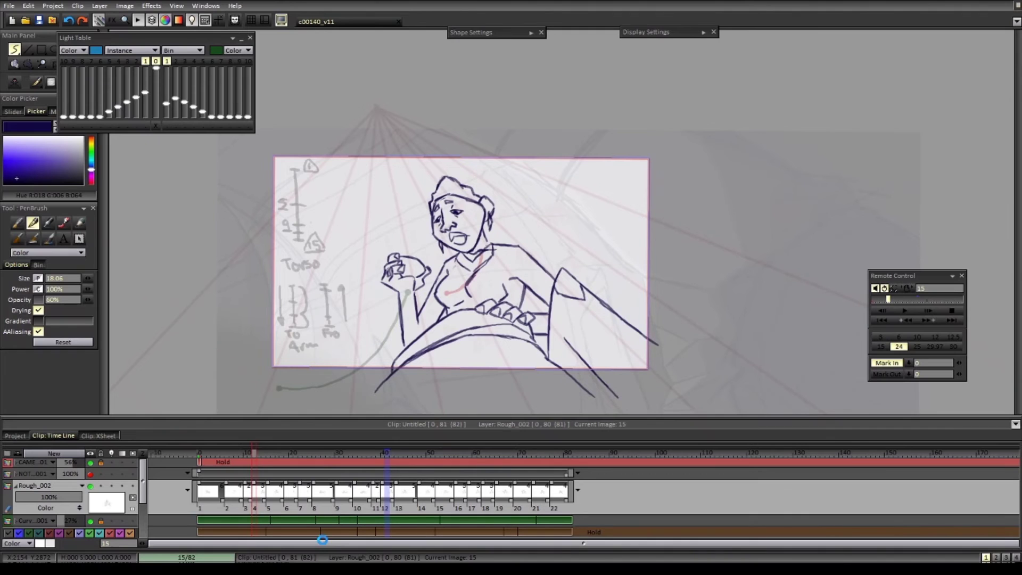
pyautogui.press('Left')
pyautogui.press('Right')
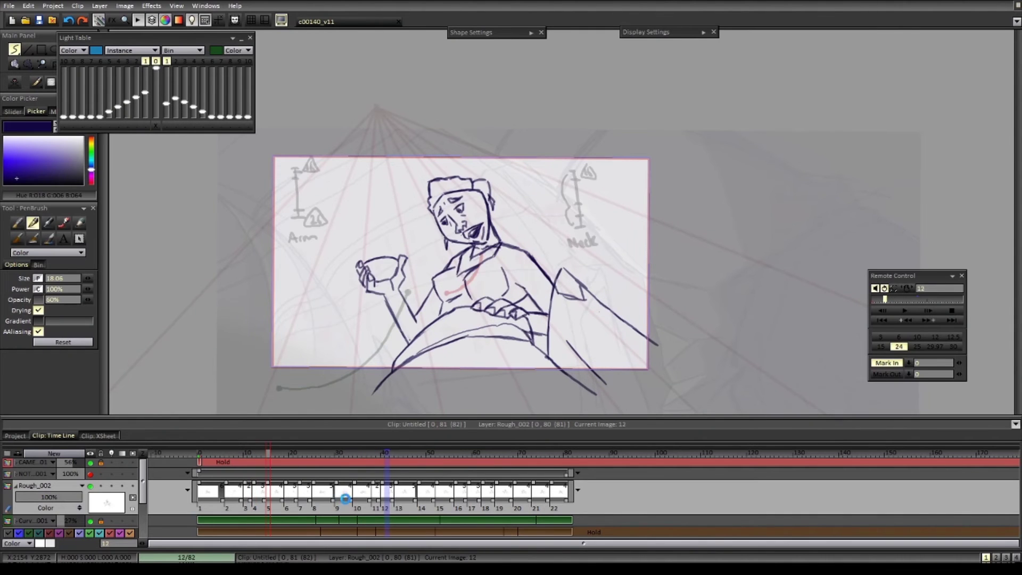
# - Rotate the selected raised forearm and hand on the frame 12 drawing by 40.33° and shift them outward from the body
pyautogui.press('Left')
pyautogui.press('Right')
pyautogui.press('Right')
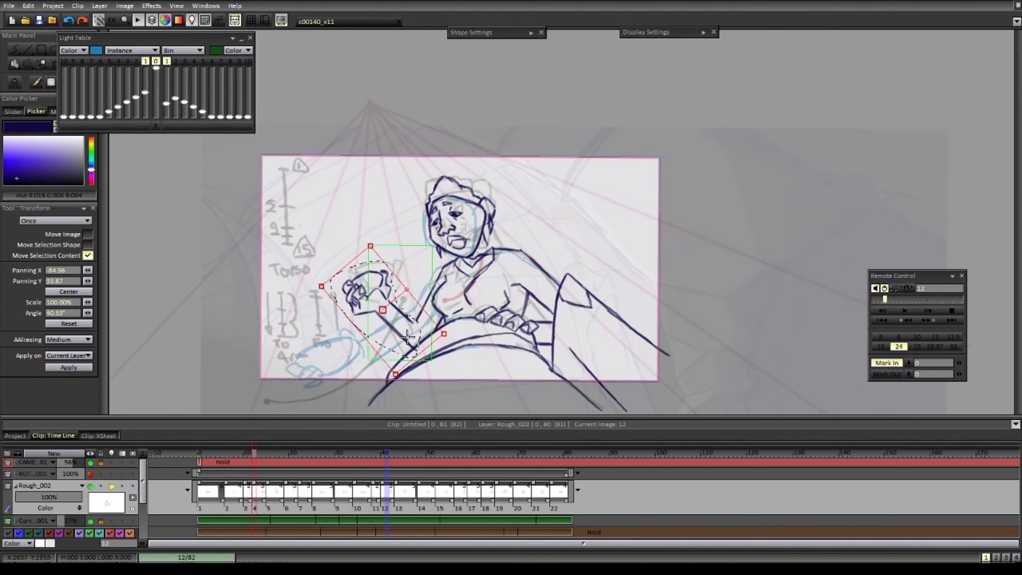
pyautogui.press('Return')
pyautogui.hotkey('ctrl', 'd')
pyautogui.press('b')
# - Rough in the head block, raised hand, shoulder and belly lines on the frame 22 drawing, checking against its neighbours
pyautogui.press('Right')
pyautogui.press('Right')
pyautogui.press('Right')
pyautogui.press('Right')
pyautogui.press('Right')
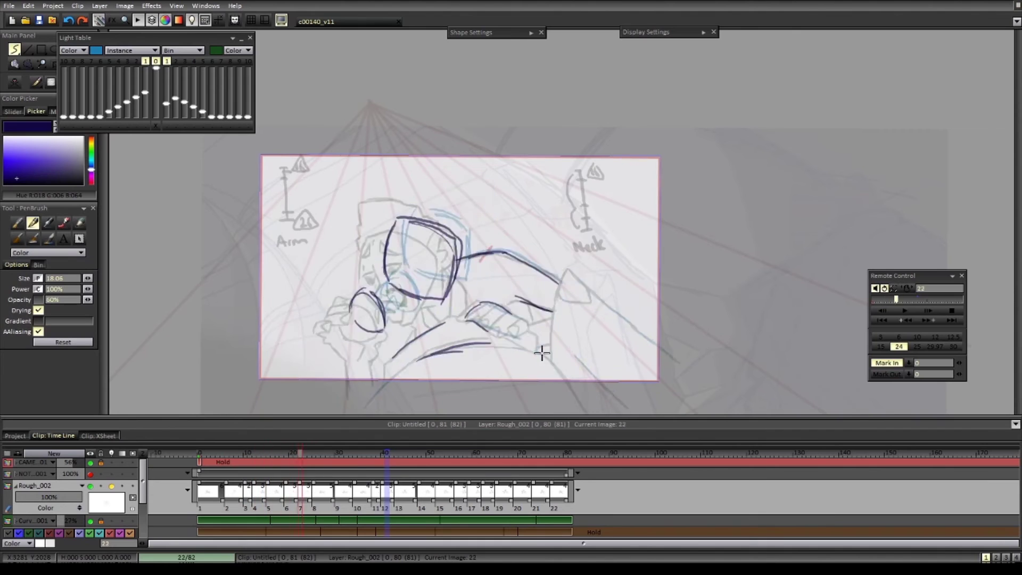
pyautogui.press('Right')
pyautogui.press('Left')
pyautogui.press('Right')
# - Insert a new drawing at frame 34 on Rough_002, between the poses at frames 30 and 36
pyautogui.press('-')
pyautogui.press('-')
pyautogui.press('Insert')
pyautogui.press('Right')
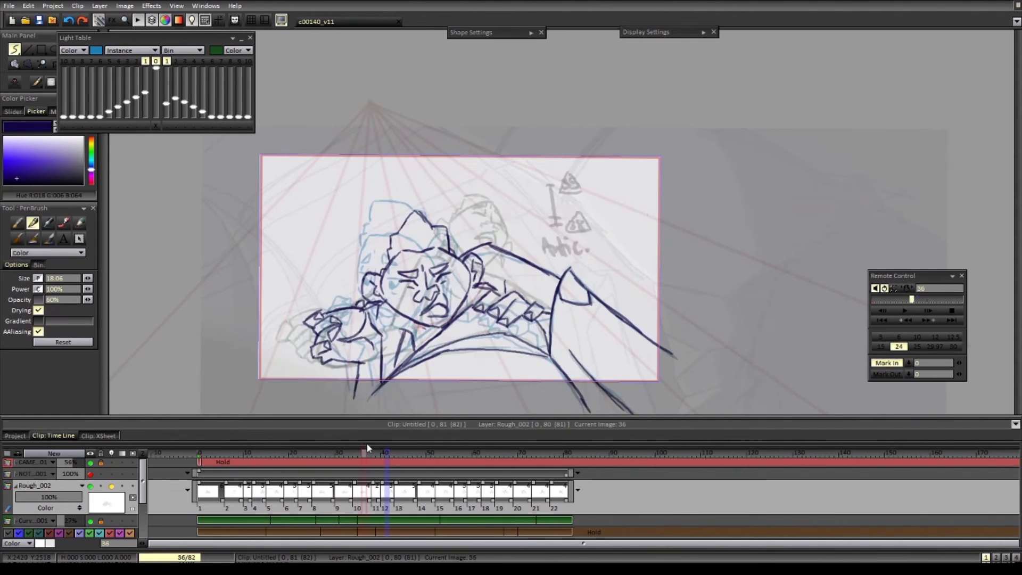
pyautogui.press('Left')
pyautogui.scroll(1, 450, 355)
pyautogui.scroll(1, 449, 355)
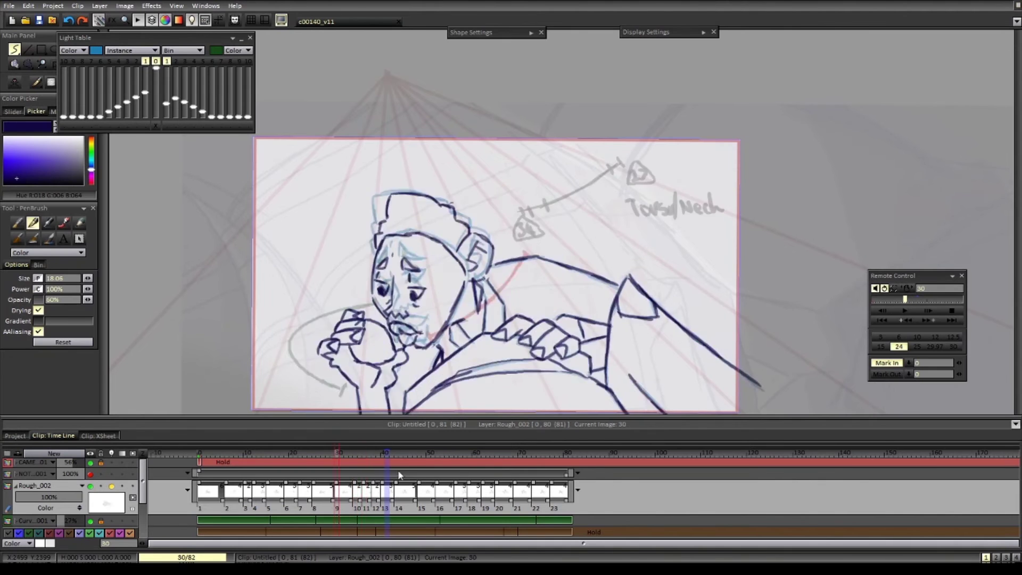
# - Draw the head with hair, ear and facial features on the frame 34 drawing and play back the animation
pyautogui.moveTo(442, 174); pyautogui.dragTo(473, 202)
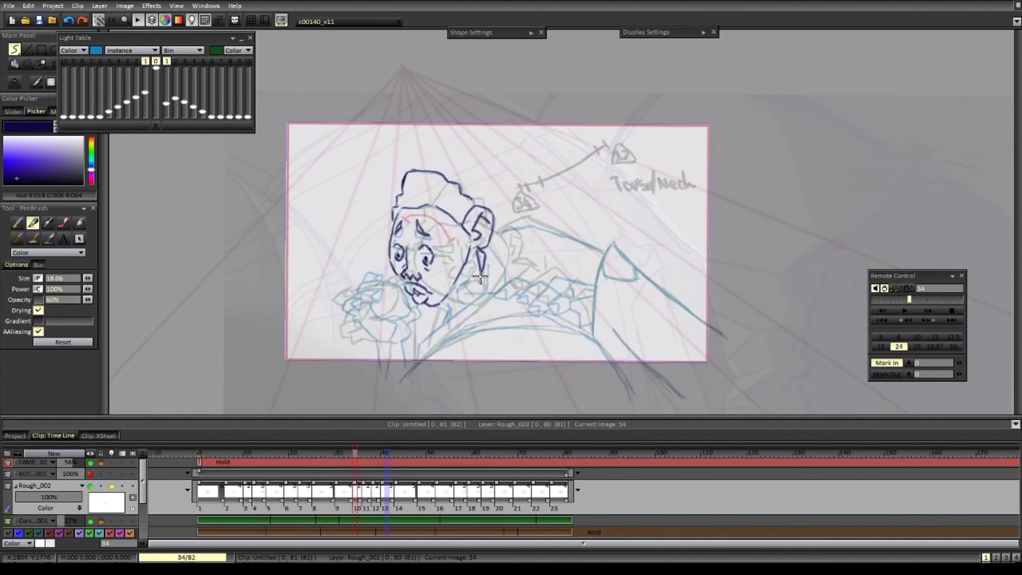
pyautogui.press('Right')
pyautogui.press('Return')
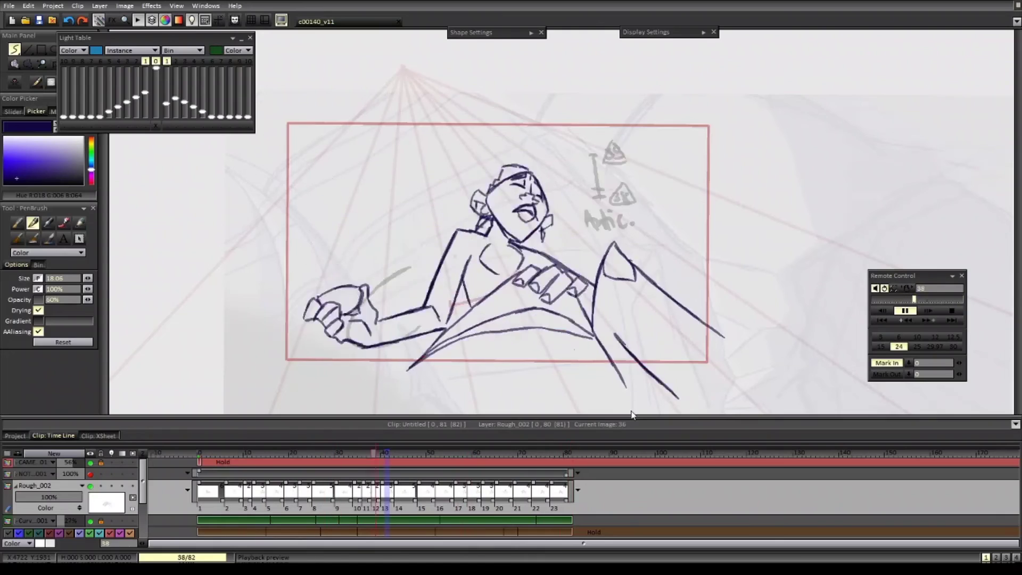
# - Play back the rough character animation and step through its frames to review the motion
pyautogui.press('Return')
pyautogui.press('Left')
pyautogui.press('-')
pyautogui.press('Return')
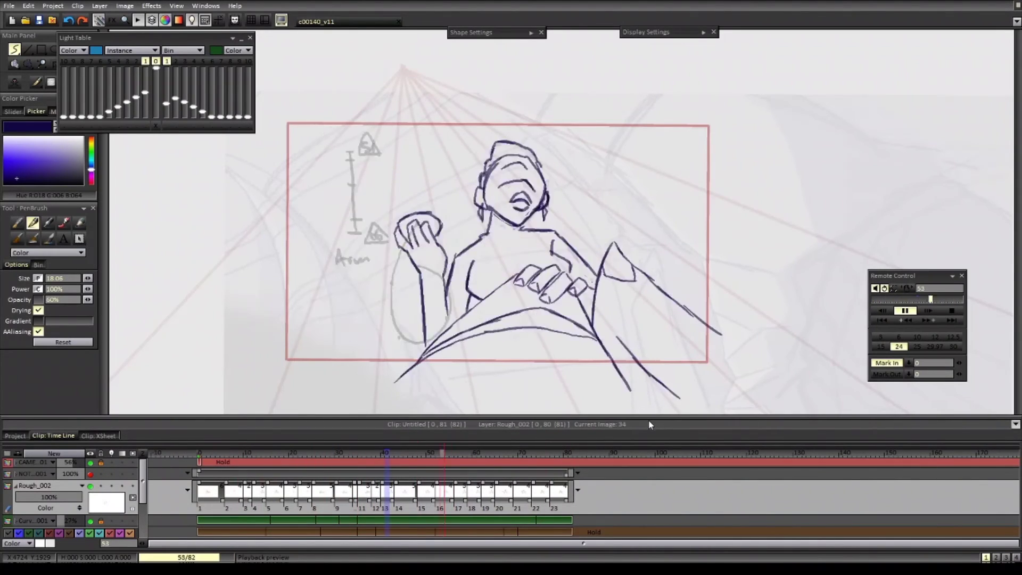
pyautogui.press('Return')
pyautogui.press('Right')
pyautogui.press('Right')
pyautogui.press('Right')
pyautogui.press('Right')
pyautogui.press('Right')
pyautogui.press('Right')
pyautogui.press('Right')
pyautogui.press('Right')
pyautogui.press('Right')
pyautogui.press('Right')
pyautogui.press('Right')
pyautogui.press('Right')
pyautogui.press('Right')
pyautogui.press('Right')
pyautogui.press('Right')
pyautogui.press('Right')
pyautogui.press('Right')
pyautogui.press('Right')
pyautogui.press('Right')
pyautogui.press('Right')
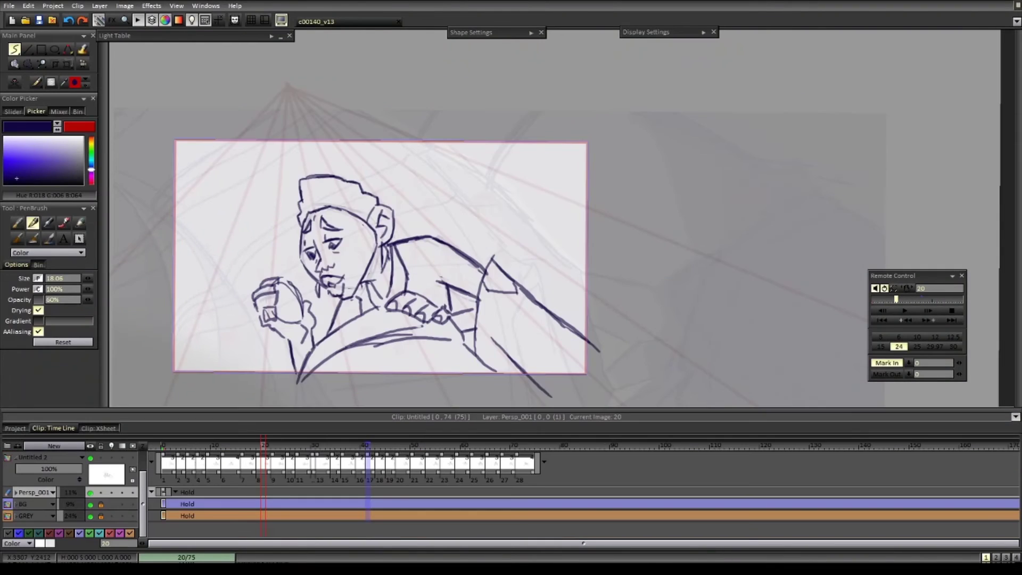
# - Create an animation layer named Rough_001 and move it above the Untitled 2 layer
pyautogui.click(53, 446)
pyautogui.write('Rou')
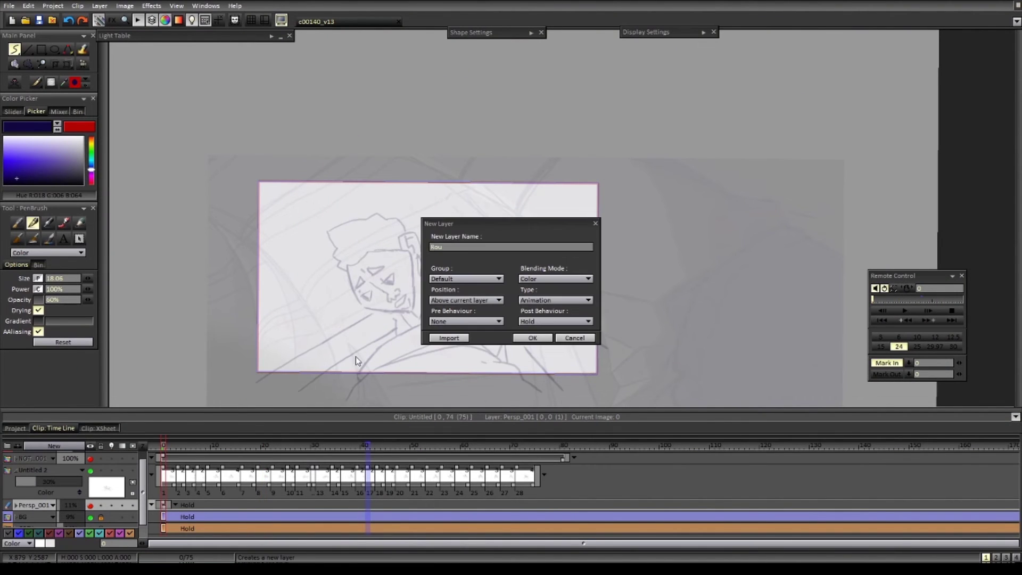
pyautogui.write('gh_001')
pyautogui.press('Return')
pyautogui.moveTo(35, 505); pyautogui.dragTo(35, 470)
# - Choose black and the pen brush for line work, and lower the Untitled 2 layer's opacity to 21%
pyautogui.click(16, 185)
pyautogui.click(80, 223)
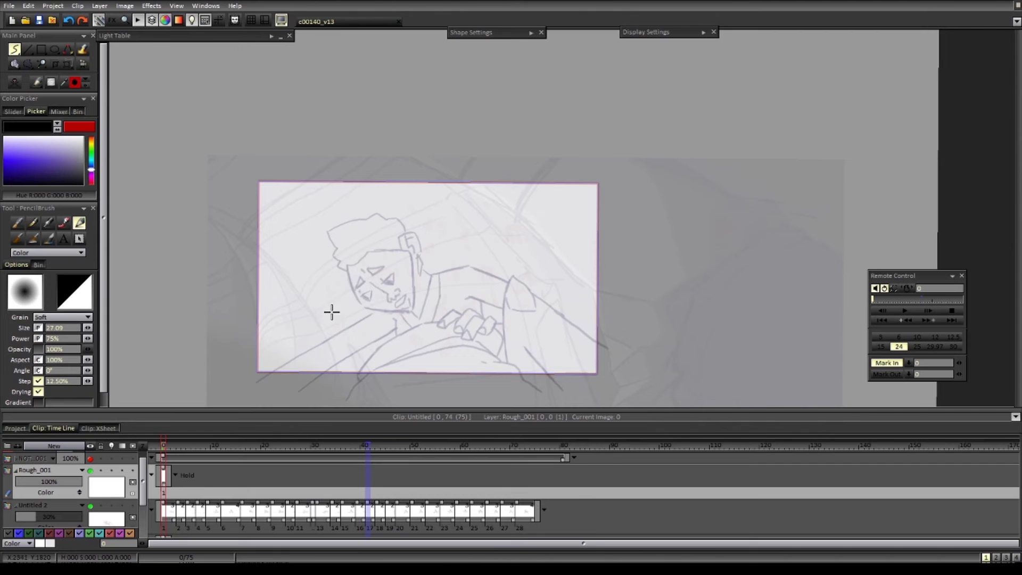
pyautogui.scroll(3, 401, 312)
pyautogui.click(32, 223)
pyautogui.moveTo(34, 516); pyautogui.dragTo(17, 509)
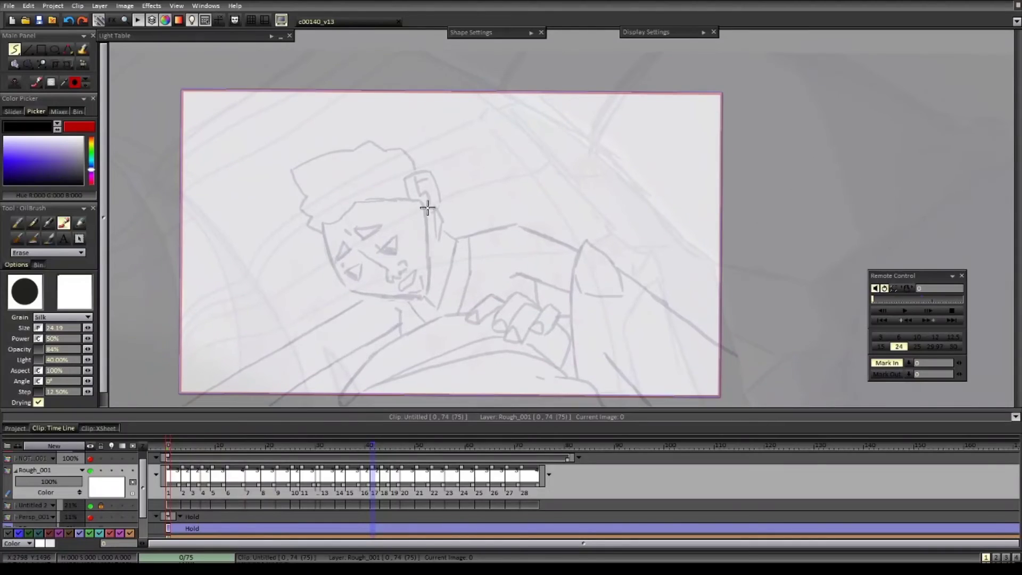
# - Ink the character's face, ear and first neck lines on the first drawing over the faded rough
pyautogui.press('n')
pyautogui.moveTo(425, 214); pyautogui.dragTo(428, 279)
pyautogui.hotkey('ctrl', 'z')
pyautogui.moveTo(376, 251)
pyautogui.mouseDown()
pyautogui.moveTo(411, 233)
pyautogui.moveTo(367, 261)
pyautogui.moveTo(403, 263)
pyautogui.moveTo(422, 254)
pyautogui.mouseUp()
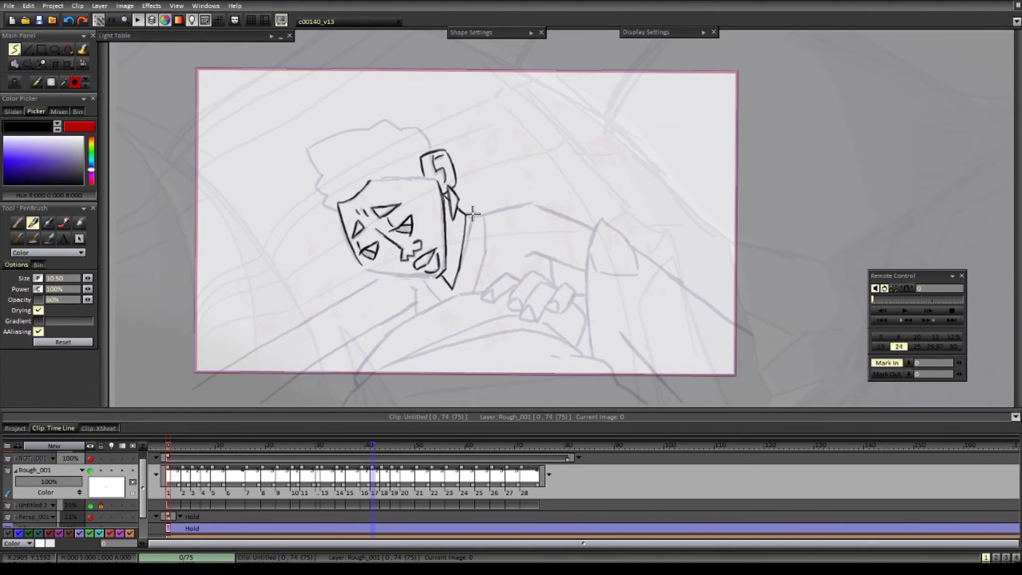
pyautogui.moveTo(415, 288); pyautogui.dragTo(416, 313)
pyautogui.moveTo(402, 184); pyautogui.dragTo(429, 259)
pyautogui.moveTo(482, 313)
pyautogui.mouseDown()
pyautogui.moveTo(618, 328)
pyautogui.moveTo(623, 305)
pyautogui.mouseUp()
# - Rename the Rough_001 layer as TieDowns_001
pyautogui.doubleClick(35, 470)
pyautogui.write('TieDowns_001')
pyautogui.press('Return')
# - Ink the collar, shoulder and extended arm lines on the first drawing
pyautogui.scroll(-1, 519, 295)
pyautogui.moveTo(495, 282)
pyautogui.mouseDown()
pyautogui.moveTo(518, 276)
pyautogui.moveTo(375, 356)
pyautogui.mouseUp()
pyautogui.moveTo(463, 299); pyautogui.dragTo(353, 371)
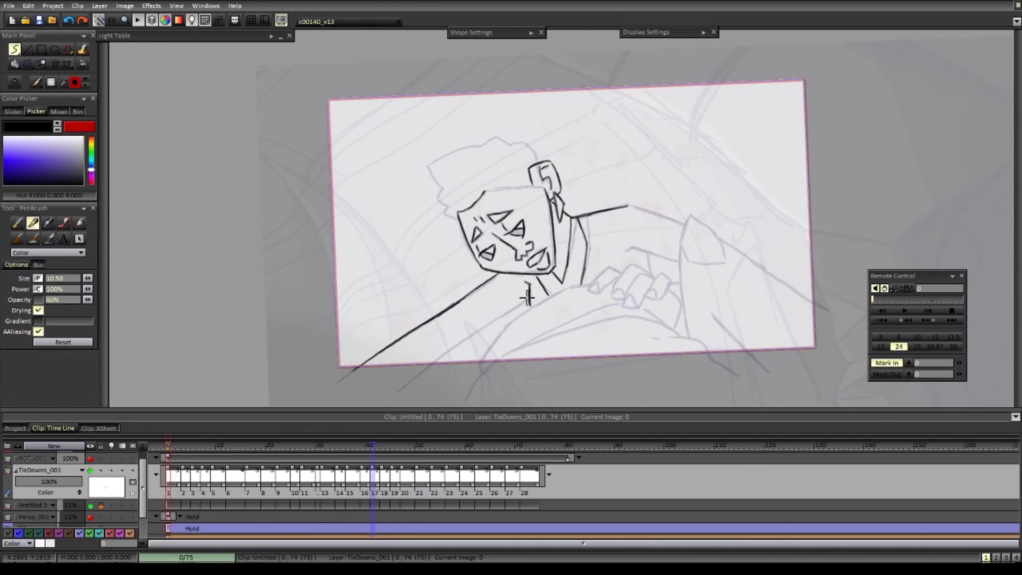
pyautogui.moveTo(530, 297); pyautogui.dragTo(424, 371)
pyautogui.moveTo(616, 288)
pyautogui.mouseDown()
pyautogui.moveTo(557, 313)
pyautogui.moveTo(523, 305)
pyautogui.mouseUp()
# - Trace the hair outline and the hairline across the forehead on the first drawing
pyautogui.moveTo(421, 161)
pyautogui.mouseDown()
pyautogui.moveTo(447, 181)
pyautogui.moveTo(433, 330)
pyautogui.mouseUp()
pyautogui.moveTo(438, 271); pyautogui.dragTo(421, 341)
pyautogui.moveTo(421, 342); pyautogui.dragTo(479, 350)
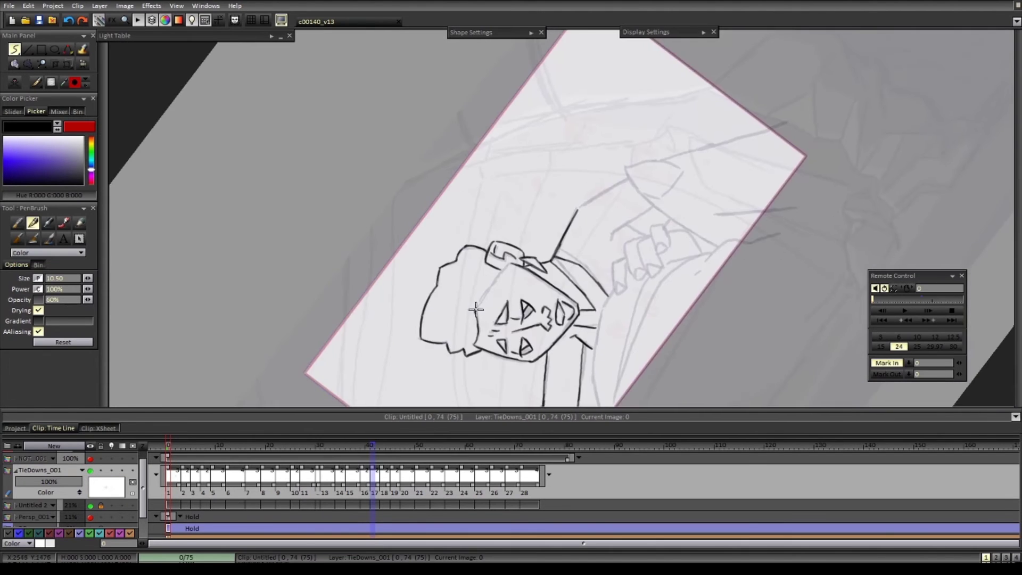
pyautogui.moveTo(475, 311); pyautogui.dragTo(508, 264)
pyautogui.moveTo(508, 264)
pyautogui.mouseDown()
pyautogui.moveTo(497, 354)
pyautogui.moveTo(520, 341)
pyautogui.mouseUp()
# - Ink the fingers, the curved lines beneath the hand and the large foreground form on the first drawing
pyautogui.moveTo(461, 282); pyautogui.dragTo(480, 263)
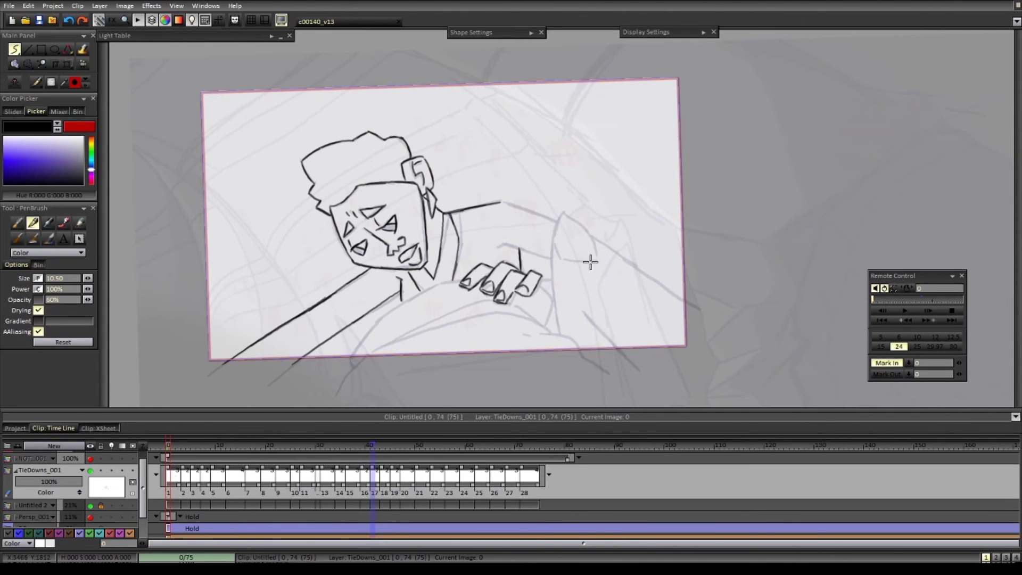
pyautogui.moveTo(396, 353); pyautogui.dragTo(497, 268)
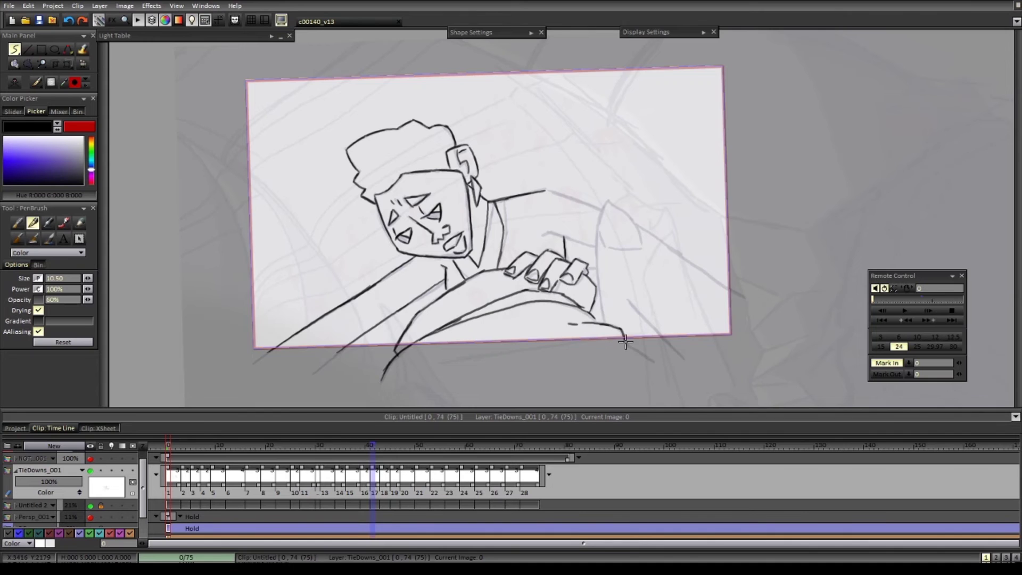
pyautogui.moveTo(625, 342); pyautogui.dragTo(655, 361)
pyautogui.moveTo(589, 270); pyautogui.dragTo(544, 277)
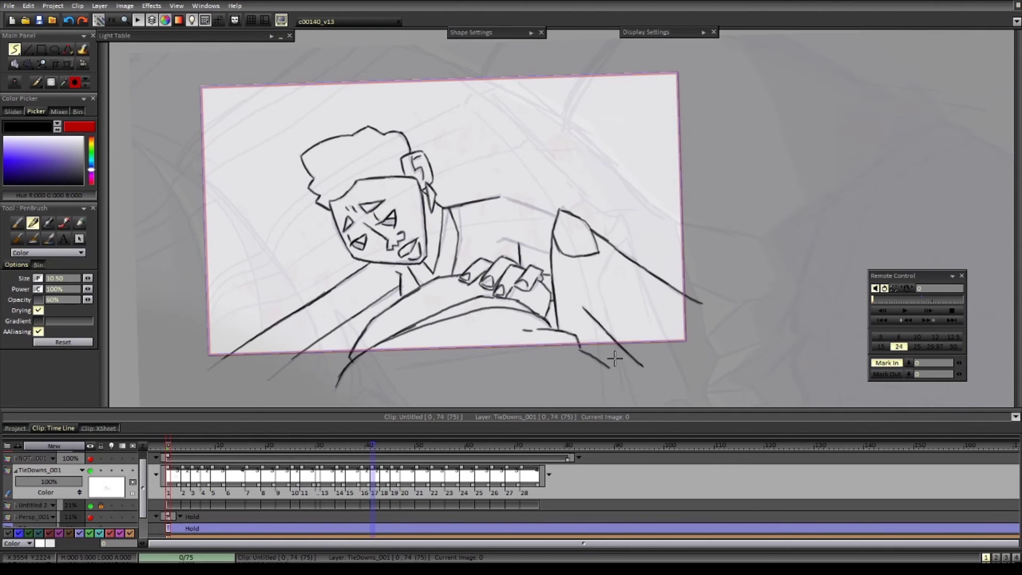
# - Go to the second drawing at frame 3 and ink the head with its face, hair and ear
pyautogui.press('Right')
pyautogui.moveTo(559, 366); pyautogui.dragTo(502, 376)
pyautogui.moveTo(350, 223)
pyautogui.mouseDown()
pyautogui.moveTo(433, 257)
pyautogui.moveTo(426, 269)
pyautogui.mouseUp()
pyautogui.scroll(2, 425, 254)
pyautogui.moveTo(396, 256); pyautogui.dragTo(403, 264)
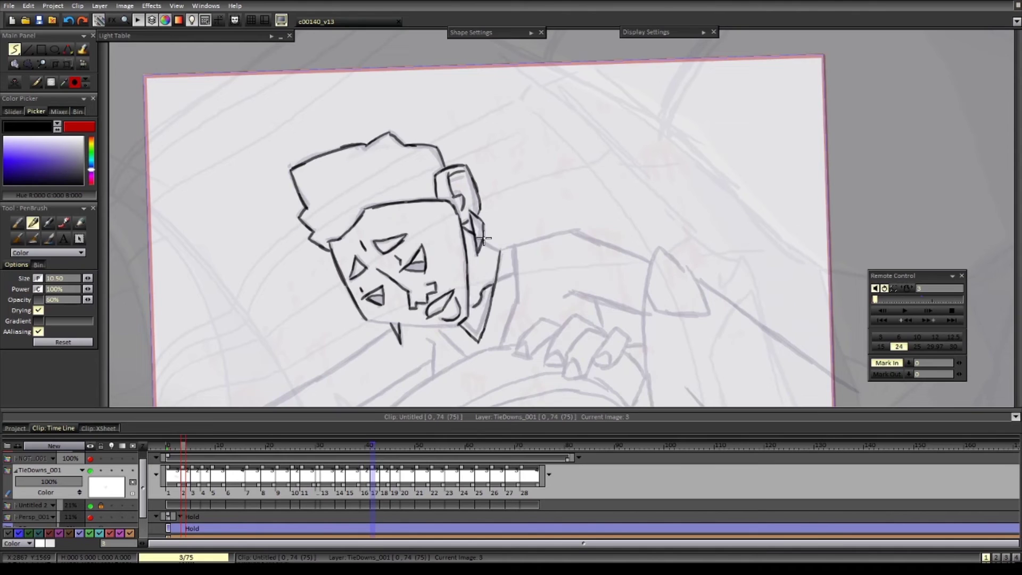
pyautogui.moveTo(484, 238); pyautogui.dragTo(500, 250)
# - Ink the neck and collar lines on the second drawing
pyautogui.scroll(-2, 500, 238)
pyautogui.moveTo(510, 222); pyautogui.dragTo(511, 286)
pyautogui.hotkey('ctrl', 'z')
pyautogui.moveTo(540, 351); pyautogui.dragTo(481, 340)
pyautogui.scroll(-3, 481, 340)
pyautogui.moveTo(464, 283); pyautogui.dragTo(459, 306)
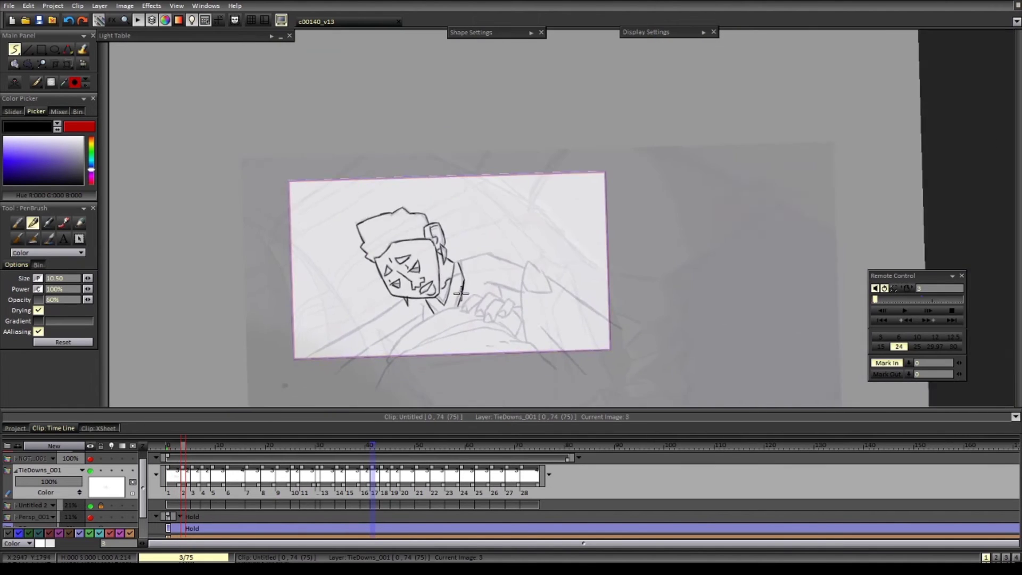
# - Ink the extended arm on the second drawing and turn on the light table for reference
pyautogui.scroll(3, 391, 339)
pyautogui.press('Left')
pyautogui.press('Right')
pyautogui.moveTo(414, 270); pyautogui.dragTo(240, 374)
pyautogui.moveTo(352, 310); pyautogui.dragTo(246, 372)
pyautogui.moveTo(301, 389); pyautogui.dragTo(450, 292)
pyautogui.press('l')
pyautogui.moveTo(387, 378); pyautogui.dragTo(458, 303)
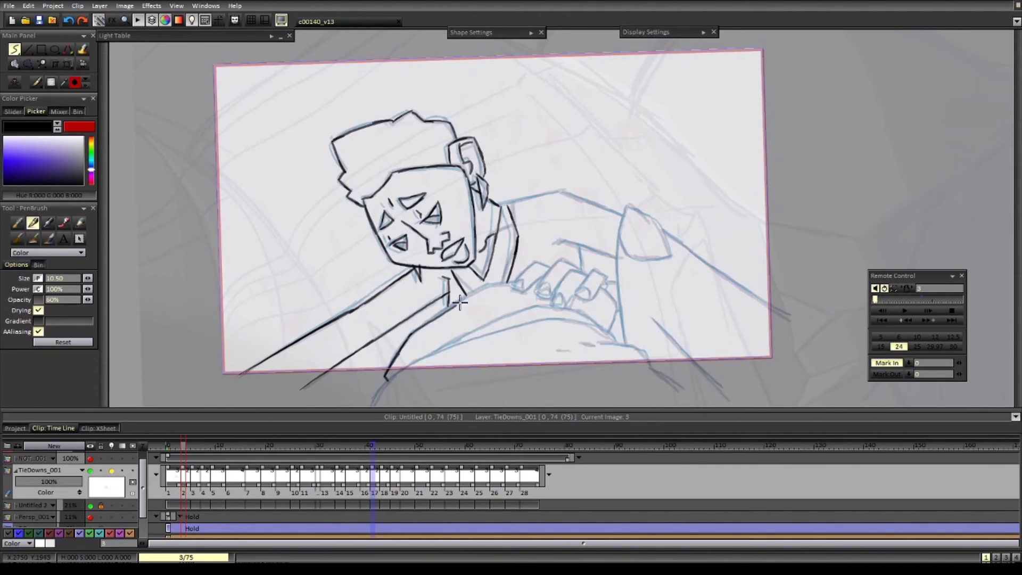
pyautogui.hotkey('ctrl', 'z')
# - Ink the front body curve, the shoulder and the large foreground form on the second drawing
pyautogui.moveTo(411, 335)
pyautogui.mouseDown()
pyautogui.moveTo(487, 285)
pyautogui.moveTo(515, 282)
pyautogui.mouseUp()
pyautogui.moveTo(501, 205); pyautogui.dragTo(568, 193)
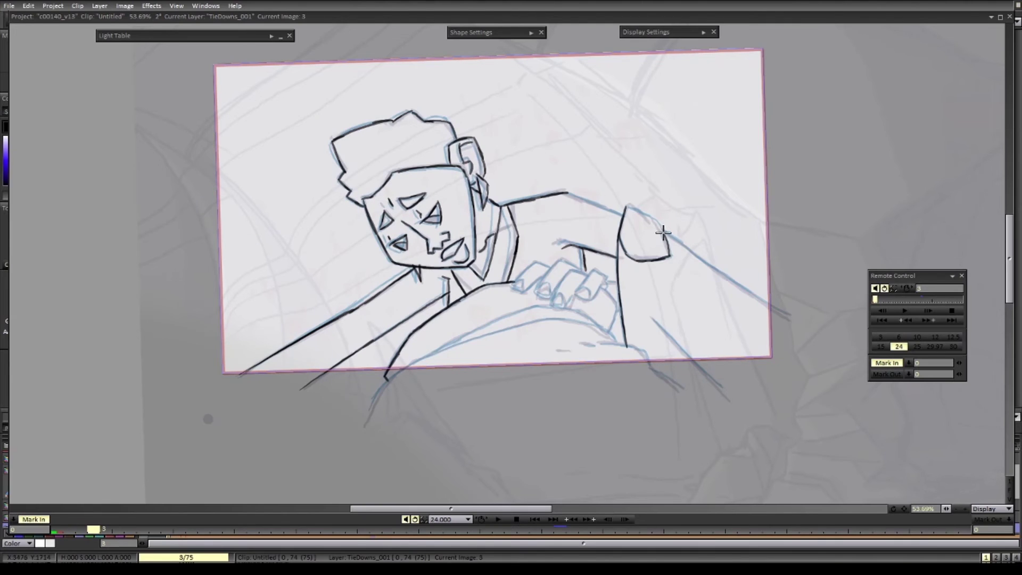
pyautogui.moveTo(731, 277); pyautogui.dragTo(791, 318)
pyautogui.hotkey('ctrl', 'z')
pyautogui.moveTo(652, 319); pyautogui.dragTo(722, 387)
# - Add the fingers and the remaining curves beneath the hand on the second drawing, checking against the first
pyautogui.scroll(1, 531, 271)
pyautogui.press('Left')
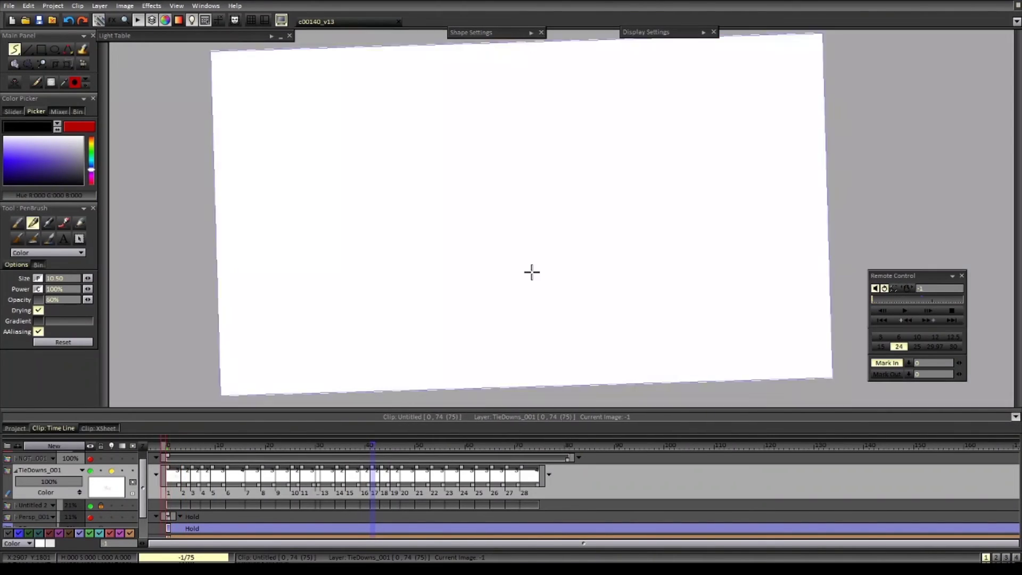
pyautogui.press('Right')
pyautogui.moveTo(549, 294); pyautogui.dragTo(498, 281)
pyautogui.scroll(-1, 602, 315)
pyautogui.moveTo(552, 307)
pyautogui.mouseDown()
pyautogui.moveTo(570, 269)
pyautogui.moveTo(596, 264)
pyautogui.mouseUp()
pyautogui.moveTo(596, 265); pyautogui.dragTo(588, 289)
pyautogui.moveTo(377, 336); pyautogui.dragTo(356, 376)
pyautogui.moveTo(378, 335); pyautogui.dragTo(514, 268)
pyautogui.moveTo(407, 318); pyautogui.dragTo(532, 277)
pyautogui.moveTo(520, 266); pyautogui.dragTo(585, 291)
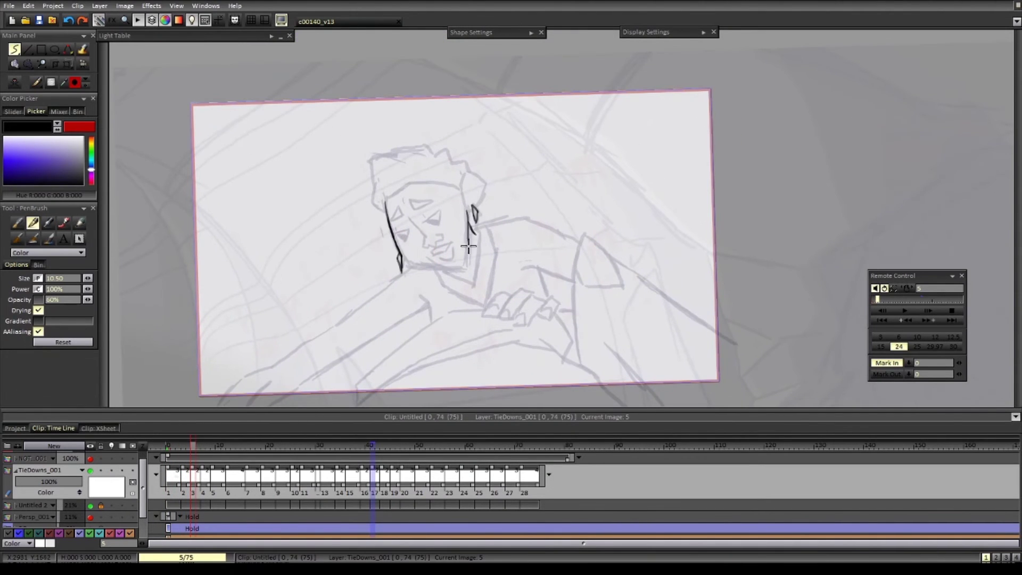
# - Ink the head with its facial features, hair and ear on the third drawing at frame 5
pyautogui.moveTo(478, 176); pyautogui.dragTo(474, 219)
pyautogui.moveTo(384, 201)
pyautogui.mouseDown()
pyautogui.moveTo(409, 184)
pyautogui.moveTo(388, 225)
pyautogui.moveTo(431, 206)
pyautogui.mouseUp()
pyautogui.moveTo(395, 208)
pyautogui.mouseDown()
pyautogui.moveTo(397, 223)
pyautogui.moveTo(429, 218)
pyautogui.mouseUp()
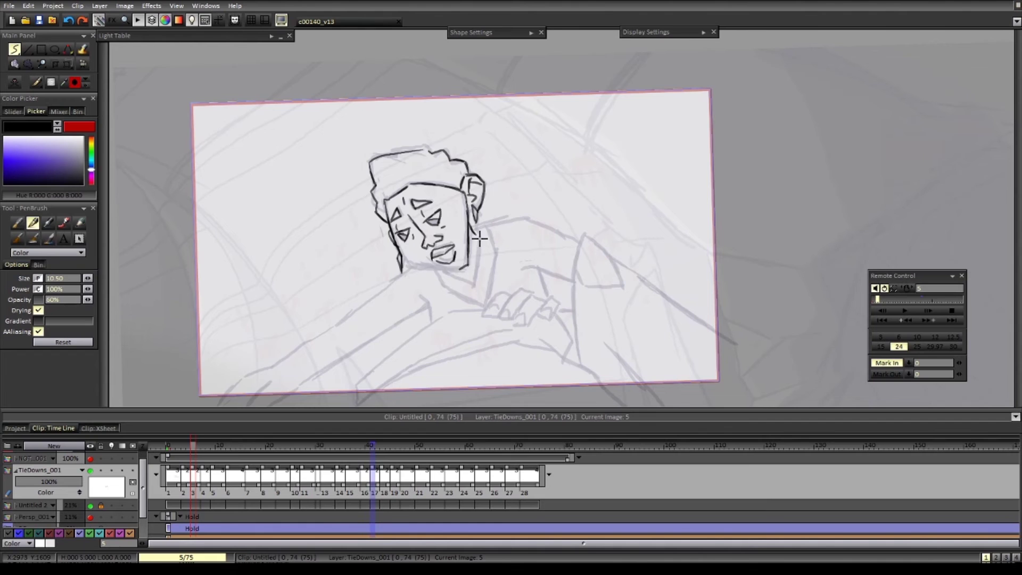
# - Ink the neck and V-shaped collar on the third drawing
pyautogui.moveTo(479, 238); pyautogui.dragTo(474, 285)
pyautogui.moveTo(474, 286); pyautogui.dragTo(463, 168)
pyautogui.moveTo(414, 192); pyautogui.dragTo(442, 238)
pyautogui.moveTo(443, 238)
pyautogui.mouseDown()
pyautogui.moveTo(551, 317)
pyautogui.moveTo(517, 291)
pyautogui.mouseUp()
pyautogui.moveTo(464, 290); pyautogui.dragTo(432, 276)
pyautogui.moveTo(422, 274)
pyautogui.mouseDown()
pyautogui.moveTo(429, 291)
pyautogui.moveTo(513, 239)
pyautogui.mouseUp()
pyautogui.moveTo(499, 243); pyautogui.dragTo(502, 268)
# - Ink the shoulder and both edges of the outstretched arm on the third drawing
pyautogui.moveTo(488, 216); pyautogui.dragTo(424, 261)
pyautogui.moveTo(515, 244)
pyautogui.mouseDown()
pyautogui.moveTo(438, 285)
pyautogui.moveTo(345, 307)
pyautogui.mouseUp()
pyautogui.moveTo(515, 243)
pyautogui.mouseDown()
pyautogui.moveTo(354, 334)
pyautogui.moveTo(294, 346)
pyautogui.mouseUp()
pyautogui.press('Left')
pyautogui.press('Right')
pyautogui.moveTo(518, 358); pyautogui.dragTo(420, 402)
pyautogui.moveTo(444, 232); pyautogui.dragTo(436, 249)
# - Ink the outlines of the large foreground form on the third drawing
pyautogui.moveTo(550, 350); pyautogui.dragTo(479, 300)
pyautogui.moveTo(479, 301); pyautogui.dragTo(475, 250)
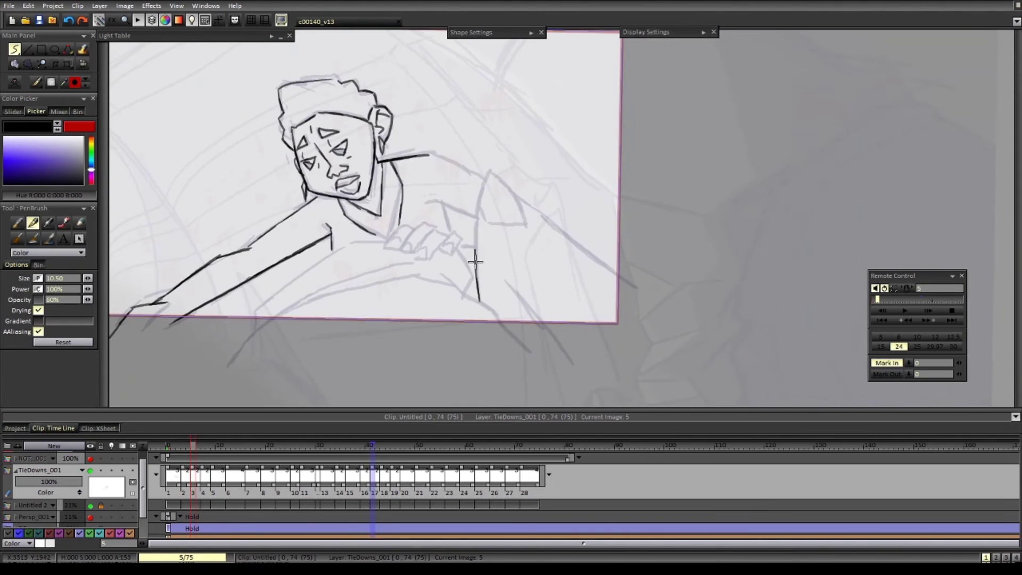
pyautogui.moveTo(515, 195); pyautogui.dragTo(620, 275)
pyautogui.moveTo(506, 280); pyautogui.dragTo(576, 356)
pyautogui.moveTo(604, 266); pyautogui.dragTo(649, 296)
# - Ink the curves beneath the hand and the chest lines on the third drawing, comparing with the previous drawing
pyautogui.press('Left')
pyautogui.moveTo(479, 298)
pyautogui.mouseDown()
pyautogui.moveTo(575, 283)
pyautogui.moveTo(626, 337)
pyautogui.mouseUp()
pyautogui.press('Right')
pyautogui.press('Left')
pyautogui.press('Right')
pyautogui.moveTo(324, 352); pyautogui.dragTo(486, 249)
pyautogui.moveTo(364, 308)
pyautogui.mouseDown()
pyautogui.moveTo(511, 263)
pyautogui.moveTo(557, 280)
pyautogui.mouseUp()
pyautogui.press('Left')
pyautogui.press('Right')
pyautogui.moveTo(523, 214); pyautogui.dragTo(531, 239)
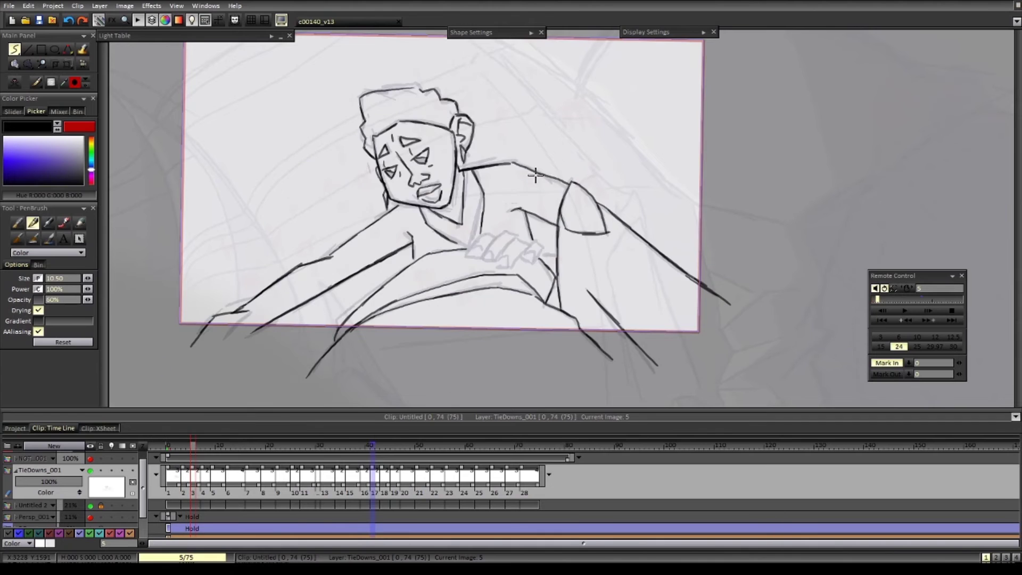
# - Ink the fingers of the resting hand on the third drawing and flip through the earlier drawings to check the motion
pyautogui.moveTo(534, 173); pyautogui.dragTo(593, 177)
pyautogui.moveTo(596, 150)
pyautogui.mouseDown()
pyautogui.moveTo(591, 209)
pyautogui.moveTo(556, 188)
pyautogui.mouseUp()
pyautogui.moveTo(564, 256); pyautogui.dragTo(538, 246)
pyautogui.moveTo(539, 246); pyautogui.dragTo(543, 269)
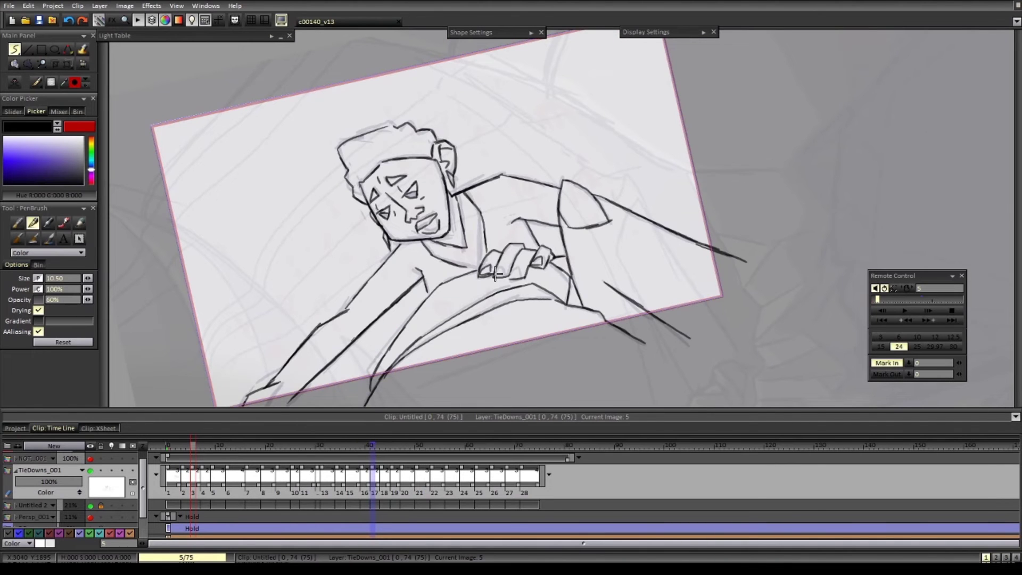
pyautogui.moveTo(703, 278); pyautogui.dragTo(684, 310)
pyautogui.press('Left')
pyautogui.press('Left')
pyautogui.press('Right')
pyautogui.press('Right')
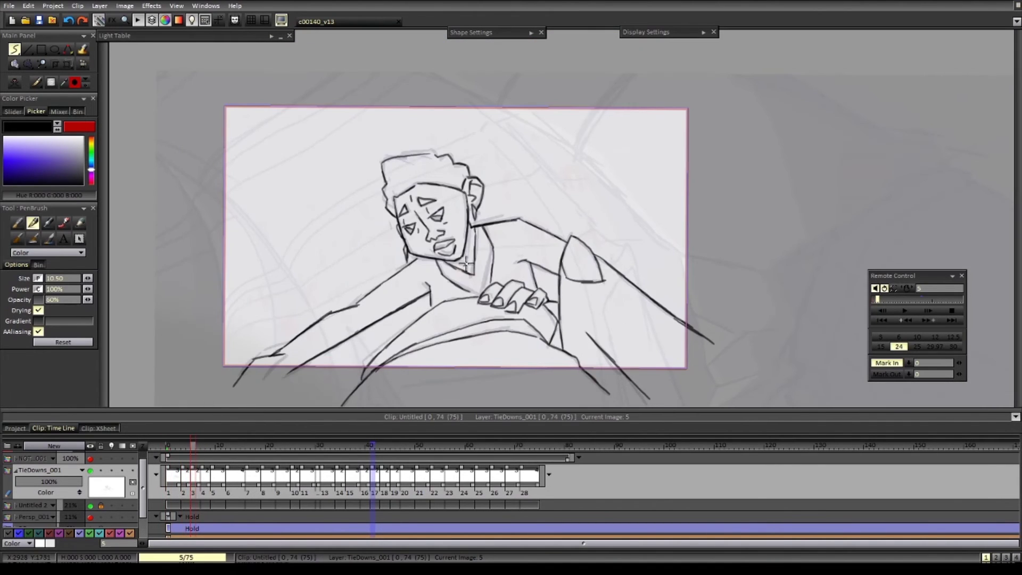
pyautogui.moveTo(472, 256); pyautogui.dragTo(442, 297)
# - Go to the fourth drawing at frame 7 and ink the chest, shoulder and upper arm lines
pyautogui.press('Right')
pyautogui.moveTo(502, 254); pyautogui.dragTo(508, 283)
pyautogui.moveTo(429, 247); pyautogui.dragTo(462, 250)
pyautogui.moveTo(461, 251); pyautogui.dragTo(435, 302)
pyautogui.moveTo(462, 302); pyautogui.dragTo(450, 321)
pyautogui.moveTo(384, 337); pyautogui.dragTo(418, 321)
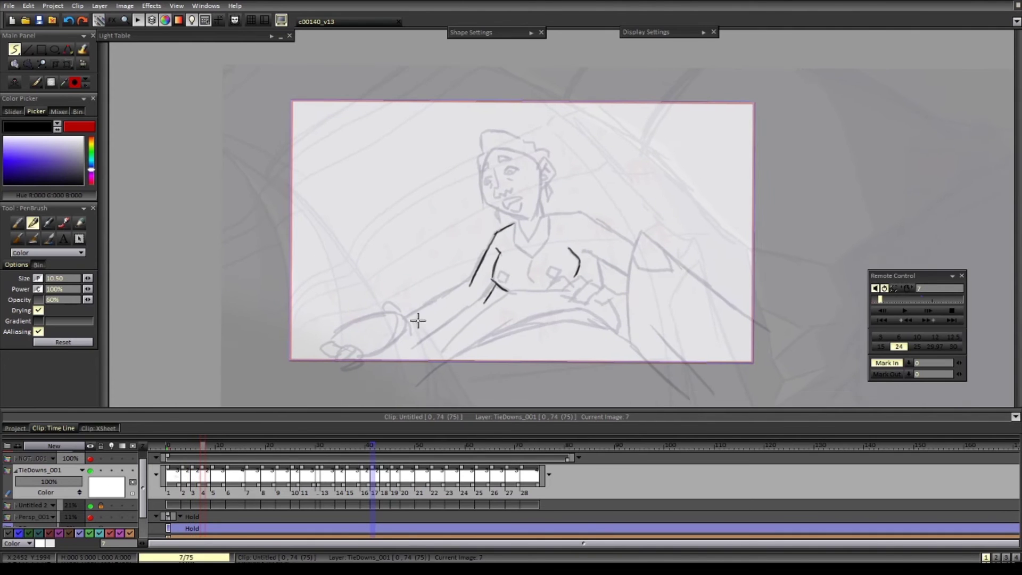
# - Ink the forearm and the hand holding the round object on the fourth drawing, erasing stray lines
pyautogui.moveTo(404, 359); pyautogui.dragTo(353, 365)
pyautogui.moveTo(359, 342); pyautogui.dragTo(376, 354)
pyautogui.moveTo(384, 350); pyautogui.dragTo(408, 344)
pyautogui.press('e')
pyautogui.moveTo(396, 365); pyautogui.dragTo(484, 293)
pyautogui.press('b')
pyautogui.press('Left')
pyautogui.moveTo(329, 338)
pyautogui.mouseDown()
pyautogui.moveTo(383, 315)
pyautogui.moveTo(404, 317)
pyautogui.moveTo(410, 337)
pyautogui.mouseUp()
# - Ink the neckline, collar and head outline on the fourth drawing, checking it against the neighbouring drawings
pyautogui.press('Right')
pyautogui.press('Left')
pyautogui.press('Right')
pyautogui.moveTo(481, 211); pyautogui.dragTo(458, 230)
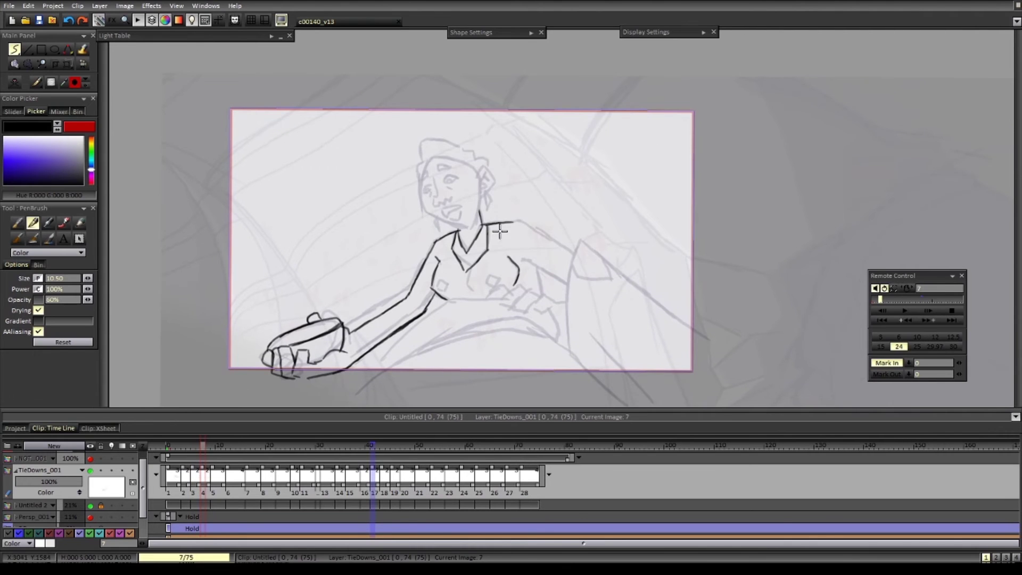
pyautogui.scroll(1, 537, 295)
pyautogui.moveTo(380, 283); pyautogui.dragTo(376, 260)
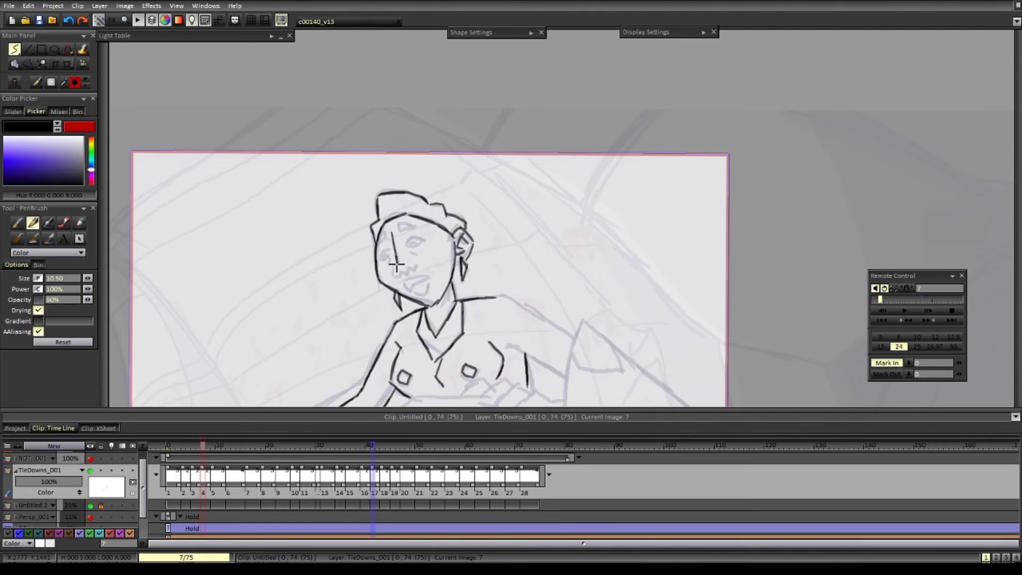
# - Ink the facial features, the far shoulder and the upper-arm lines on the fourth drawing
pyautogui.moveTo(430, 280); pyautogui.dragTo(417, 295)
pyautogui.moveTo(546, 289); pyautogui.dragTo(514, 200)
pyautogui.moveTo(464, 206); pyautogui.dragTo(515, 225)
pyautogui.moveTo(476, 254); pyautogui.dragTo(533, 282)
pyautogui.scroll(-1, 527, 330)
pyautogui.moveTo(547, 319); pyautogui.dragTo(569, 305)
# - Show the previous drawing through the light table and ink the curved contours beneath the resting hand on the fourth drawing
pyautogui.click(112, 471)
pyautogui.scroll(1, 447, 292)
pyautogui.moveTo(354, 358); pyautogui.dragTo(500, 252)
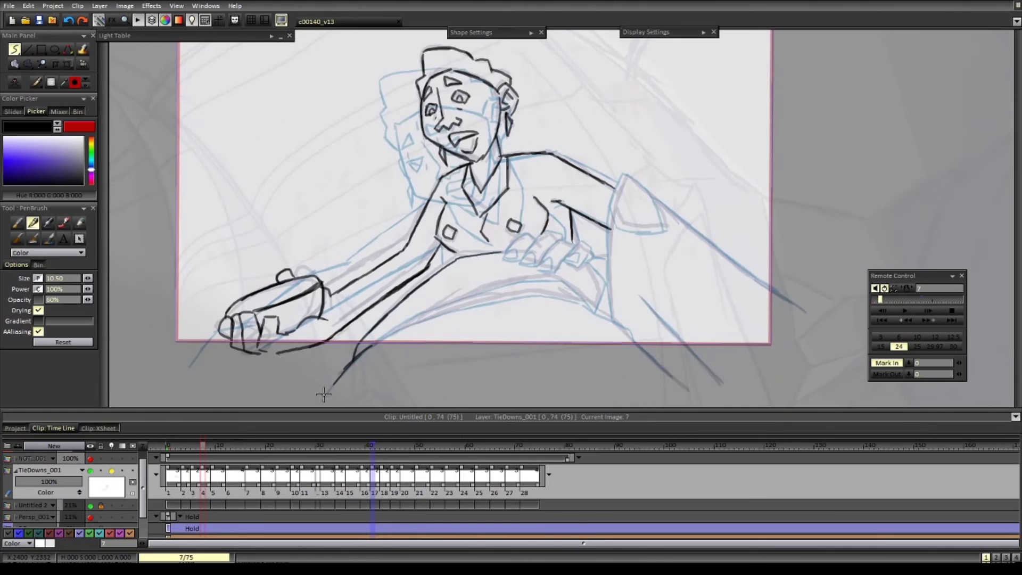
pyautogui.moveTo(334, 383); pyautogui.dragTo(551, 278)
pyautogui.moveTo(591, 311); pyautogui.dragTo(397, 330)
pyautogui.moveTo(553, 277); pyautogui.dragTo(594, 314)
pyautogui.moveTo(591, 310); pyautogui.dragTo(694, 392)
pyautogui.moveTo(588, 266); pyautogui.dragTo(596, 312)
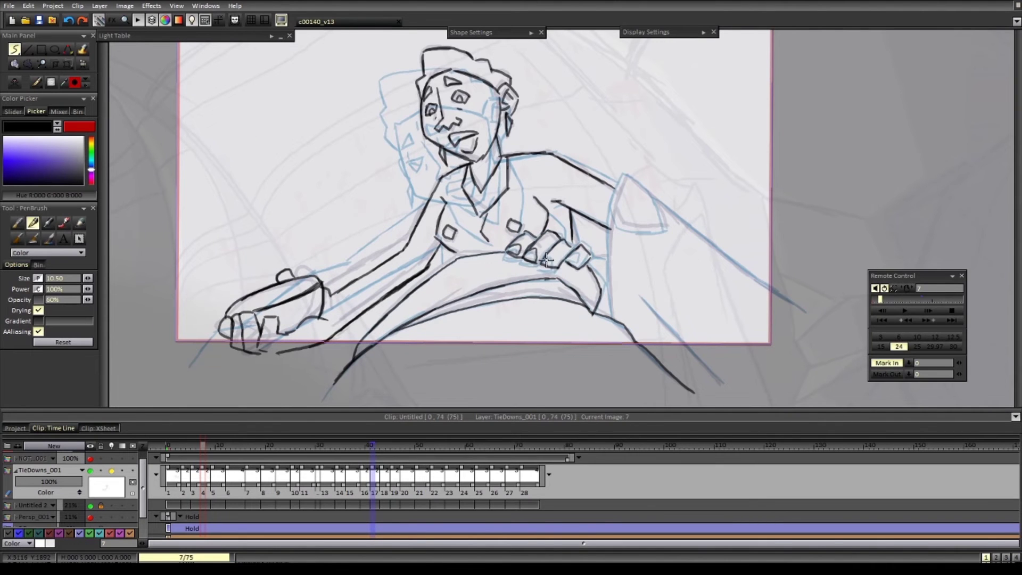
# - Finish the fingers of the resting hand, ink the large thumb-like form beside it, and hide the light table on the fourth drawing
pyautogui.moveTo(547, 259); pyautogui.dragTo(580, 262)
pyautogui.moveTo(622, 174); pyautogui.dragTo(607, 278)
pyautogui.moveTo(622, 174); pyautogui.dragTo(666, 228)
pyautogui.moveTo(613, 205); pyautogui.dragTo(665, 230)
pyautogui.moveTo(650, 196); pyautogui.dragTo(794, 306)
pyautogui.click(111, 471)
# - Flip back and forth through the first four drawings to check the motion
pyautogui.press('Left')
pyautogui.press('Left')
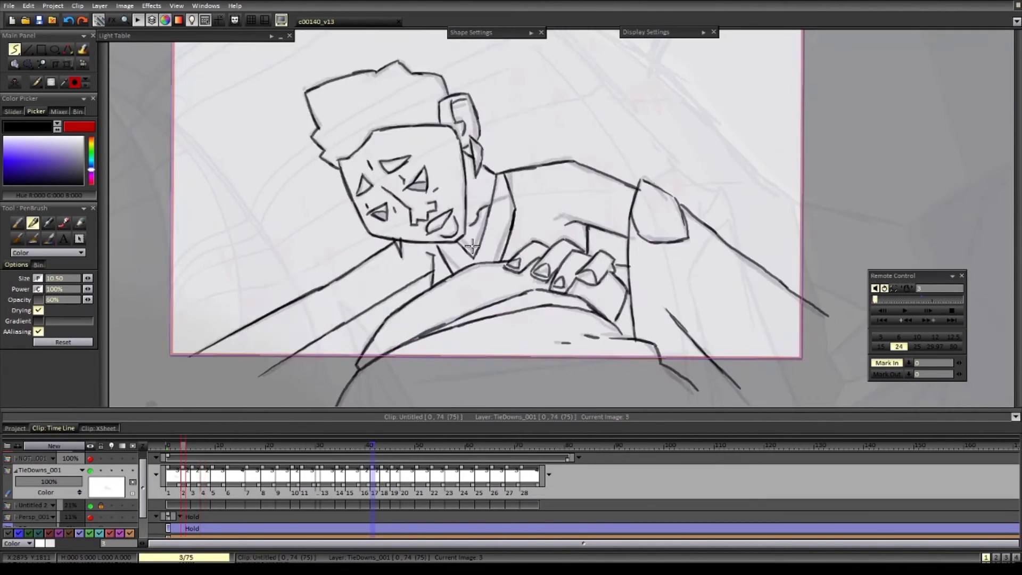
pyautogui.scroll(-1, 531, 333)
pyautogui.press('Right')
pyautogui.press('Right')
pyautogui.press('Left')
pyautogui.press('Left')
pyautogui.press('Left')
pyautogui.press('Left')
pyautogui.press('Right')
pyautogui.press('Right')
pyautogui.press('Right')
# - Ink the V-shaped collar and neckline on the third drawing at frame 5, cleaning up with the eraser
pyautogui.press('e')
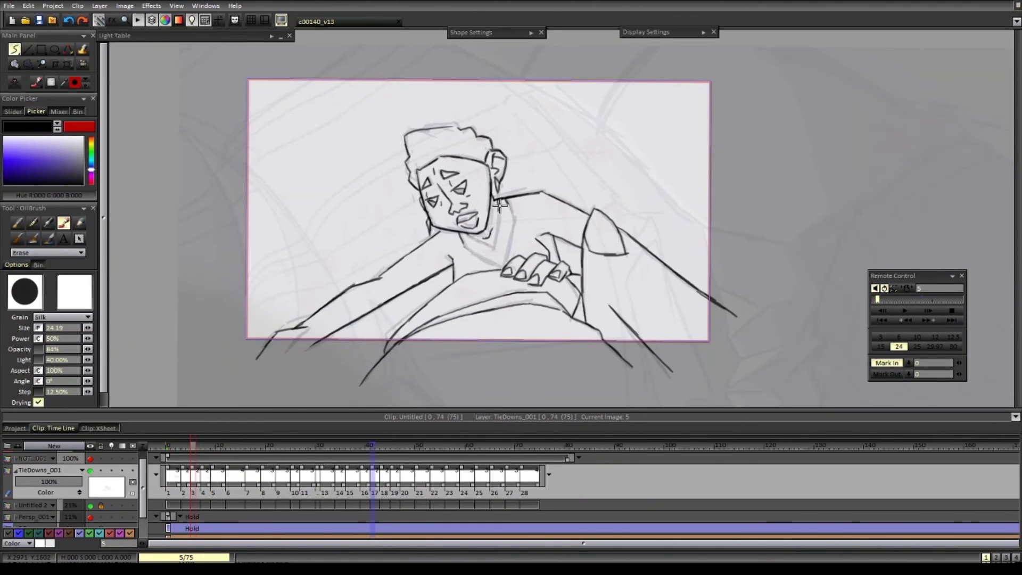
pyautogui.press('b')
pyautogui.moveTo(499, 201); pyautogui.dragTo(488, 253)
pyautogui.moveTo(465, 234); pyautogui.dragTo(488, 253)
pyautogui.press('e')
pyautogui.press('b')
pyautogui.moveTo(504, 201); pyautogui.dragTo(508, 246)
# - Clean up and re-ink the shoulder line on the fourth drawing at frame 7, and flip through the neighbouring drawings to compare
pyautogui.press('Right')
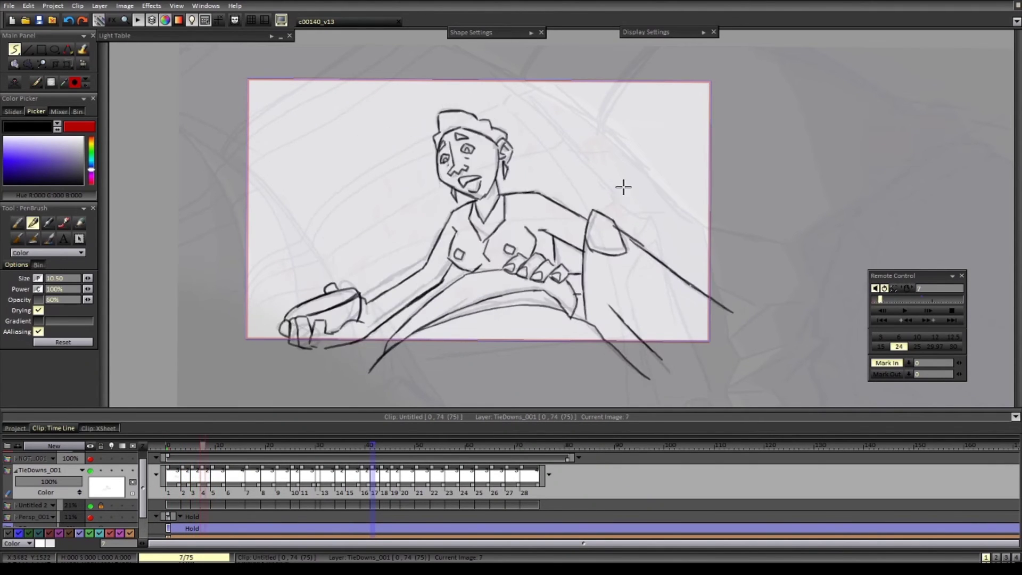
pyautogui.press('e')
pyautogui.press('b')
pyautogui.moveTo(500, 195); pyautogui.dragTo(539, 193)
pyautogui.press('Right')
pyautogui.press('Left')
pyautogui.press('Right')
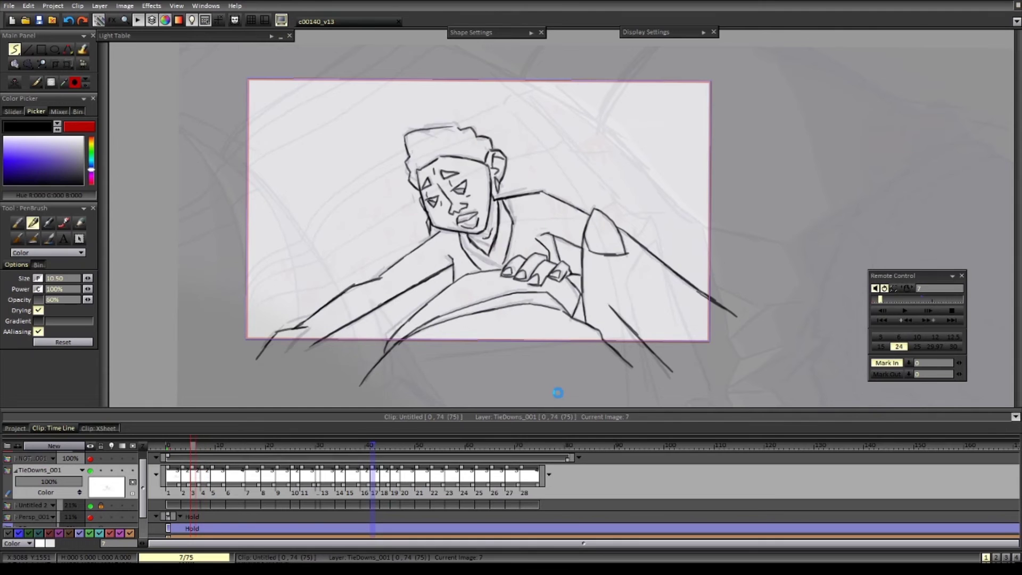
pyautogui.press('Right')
pyautogui.press('Right')
pyautogui.press('Right')
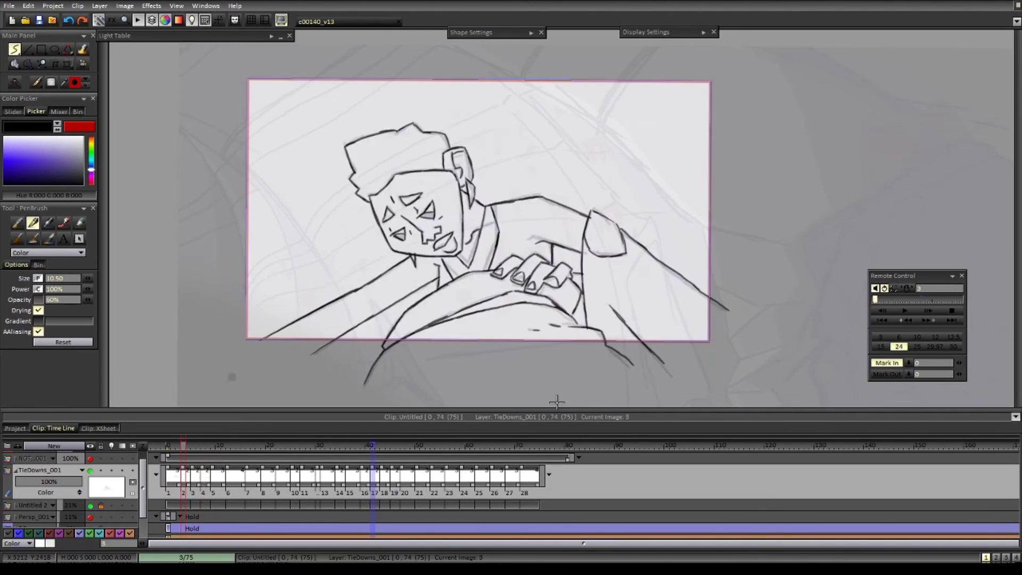
# - Ink the nose, mouth and remaining head lines on the fifth drawing at frame 9
pyautogui.scroll(2, 435, 175)
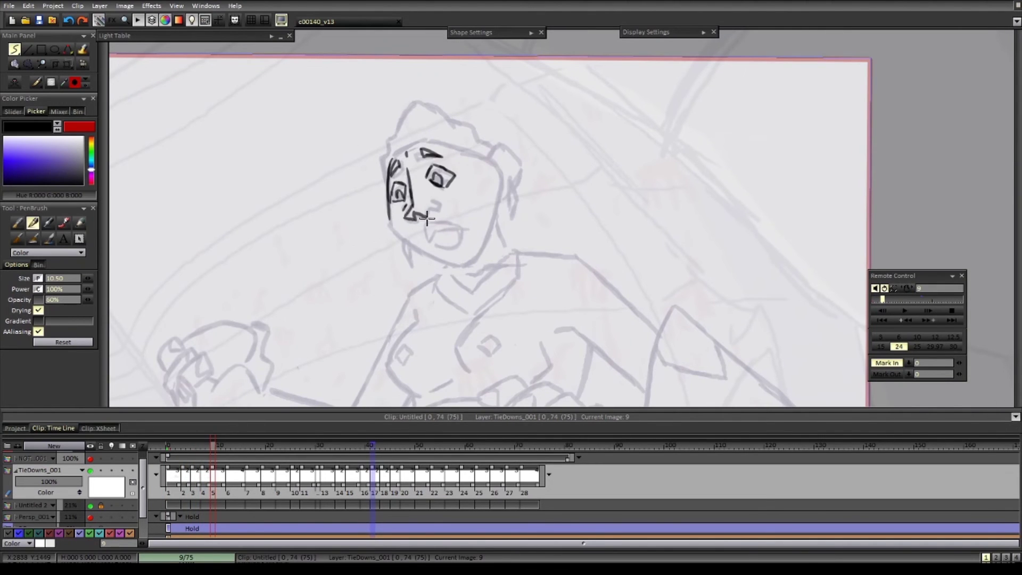
pyautogui.moveTo(427, 218); pyautogui.dragTo(434, 200)
pyautogui.moveTo(440, 193); pyautogui.dragTo(442, 194)
pyautogui.moveTo(440, 213); pyautogui.dragTo(443, 205)
pyautogui.moveTo(434, 237); pyautogui.dragTo(446, 222)
pyautogui.scroll(-2, 462, 210)
pyautogui.scroll(2, 475, 221)
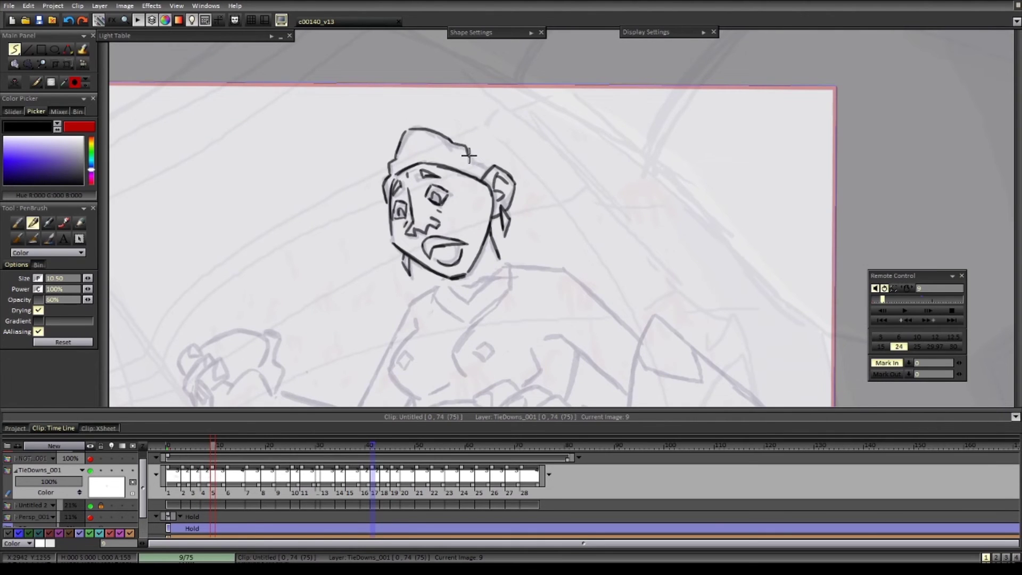
# - Ink the collar, chest, shoulders and upper arms on the fifth drawing
pyautogui.scroll(-3, 468, 154)
pyautogui.scroll(2, 465, 246)
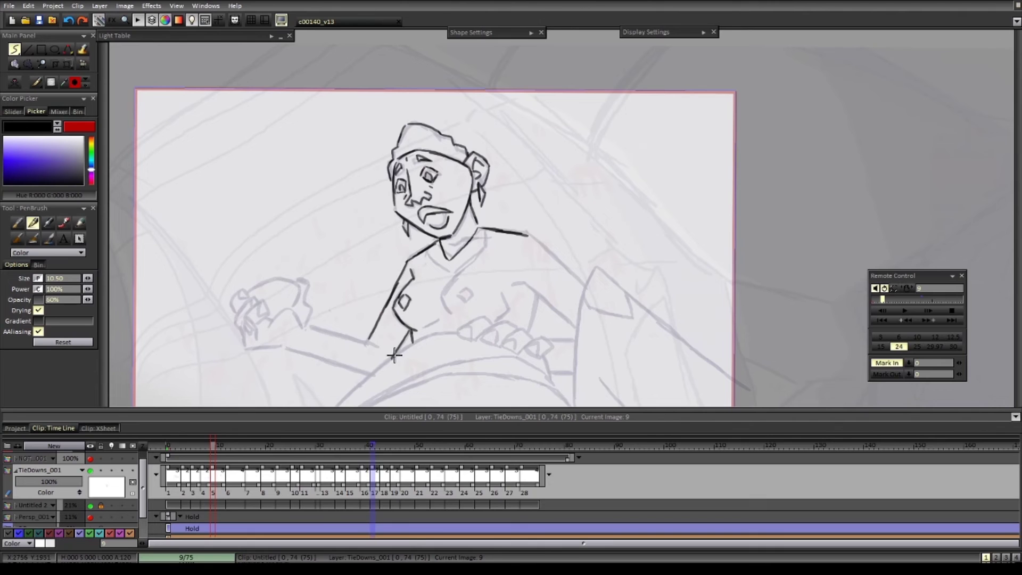
pyautogui.moveTo(553, 257); pyautogui.dragTo(586, 285)
pyautogui.scroll(-3, 565, 221)
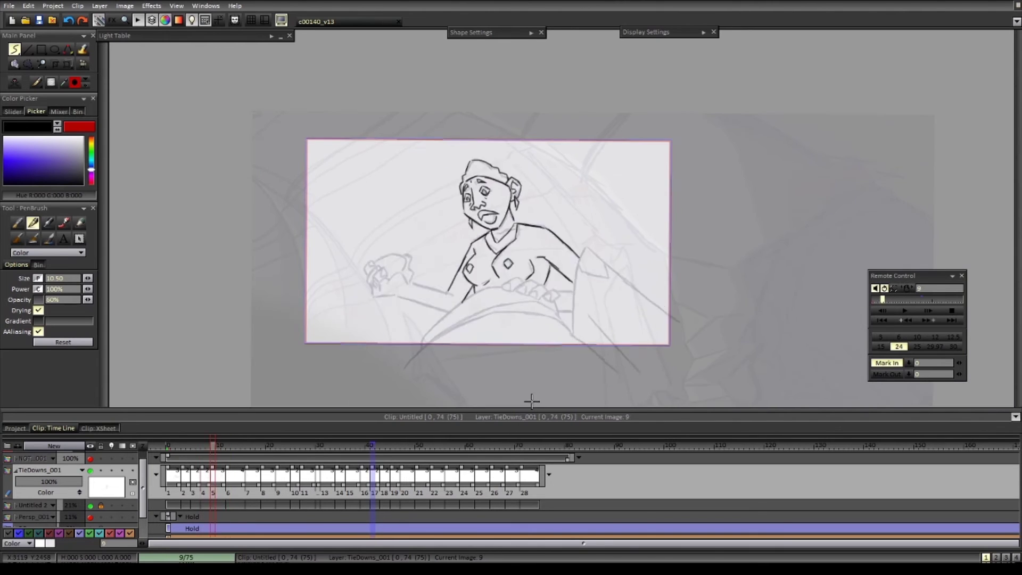
# - Go to the sixth drawing at frame 12 and ink the face outline, facial features and hair
pyautogui.press('Right')
pyautogui.scroll(4, 495, 167)
pyautogui.moveTo(485, 269)
pyautogui.mouseDown()
pyautogui.moveTo(514, 248)
pyautogui.moveTo(446, 202)
pyautogui.moveTo(437, 254)
pyautogui.moveTo(470, 214)
pyautogui.moveTo(449, 250)
pyautogui.moveTo(471, 265)
pyautogui.mouseUp()
pyautogui.moveTo(436, 192); pyautogui.dragTo(498, 291)
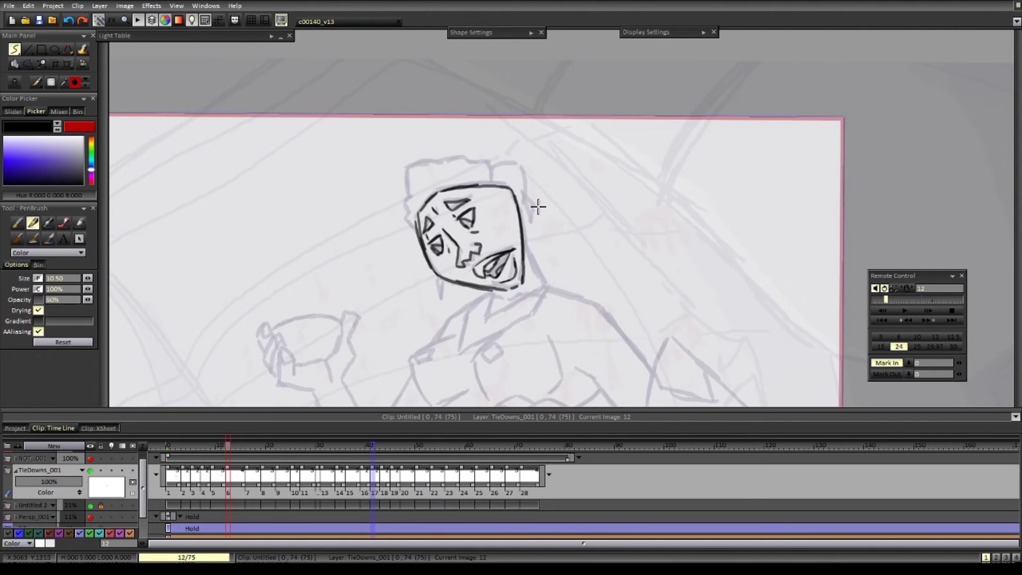
pyautogui.moveTo(402, 171); pyautogui.dragTo(491, 163)
# - Flip through the fifth, sixth and neighbouring drawings to check how the head moves
pyautogui.scroll(-4, 513, 186)
pyautogui.press('Left')
pyautogui.press('Left')
pyautogui.press('Left')
pyautogui.press('Right')
pyautogui.press('Right')
pyautogui.press('Right')
pyautogui.press('Right')
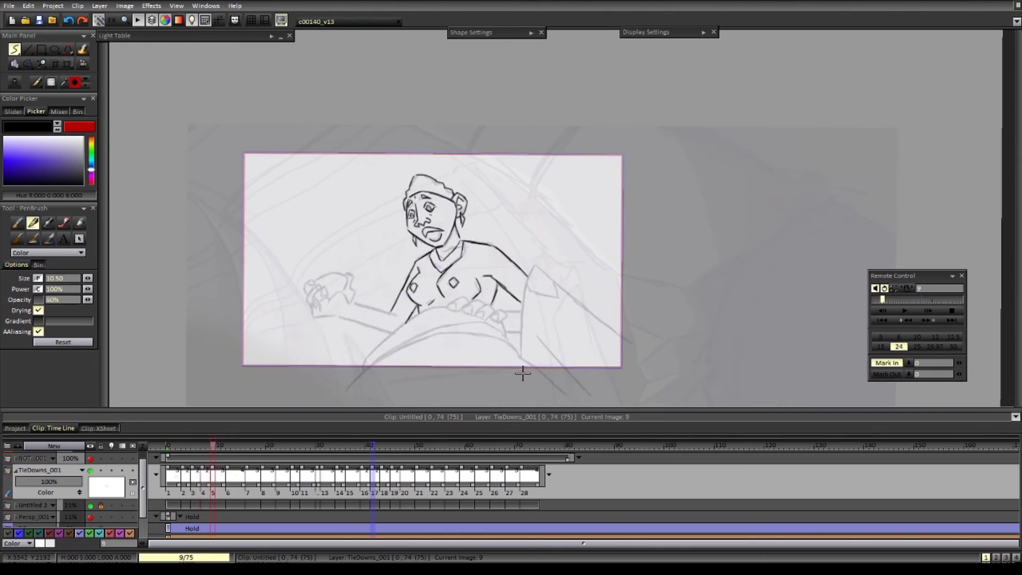
pyautogui.press('Left')
pyautogui.scroll(1, 437, 219)
# - Ink the ear, eyes and nose on the seventh drawing at frame 16
pyautogui.press('Return')
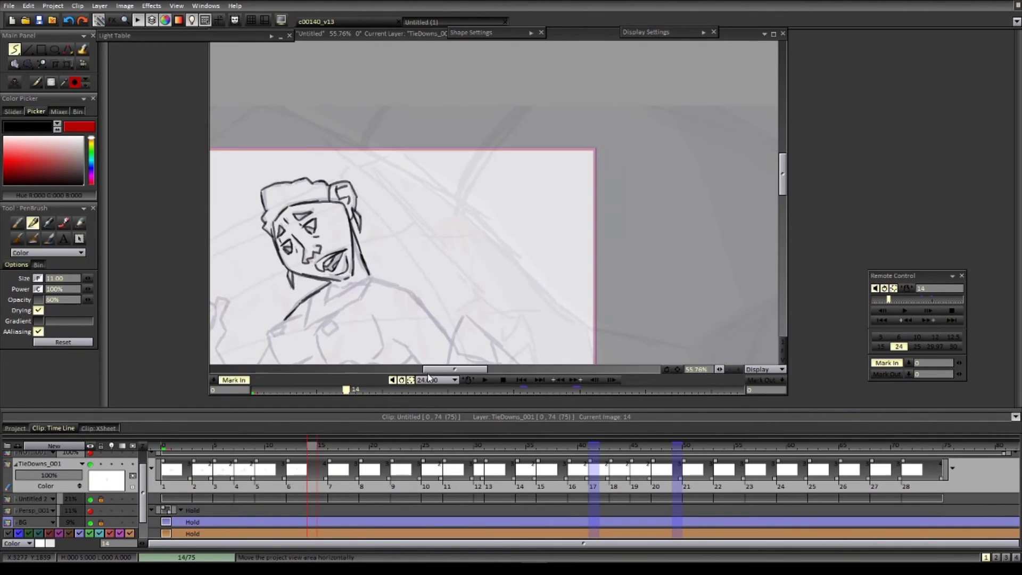
pyautogui.scroll(-2, 629, 340)
pyautogui.scroll(-1, 629, 340)
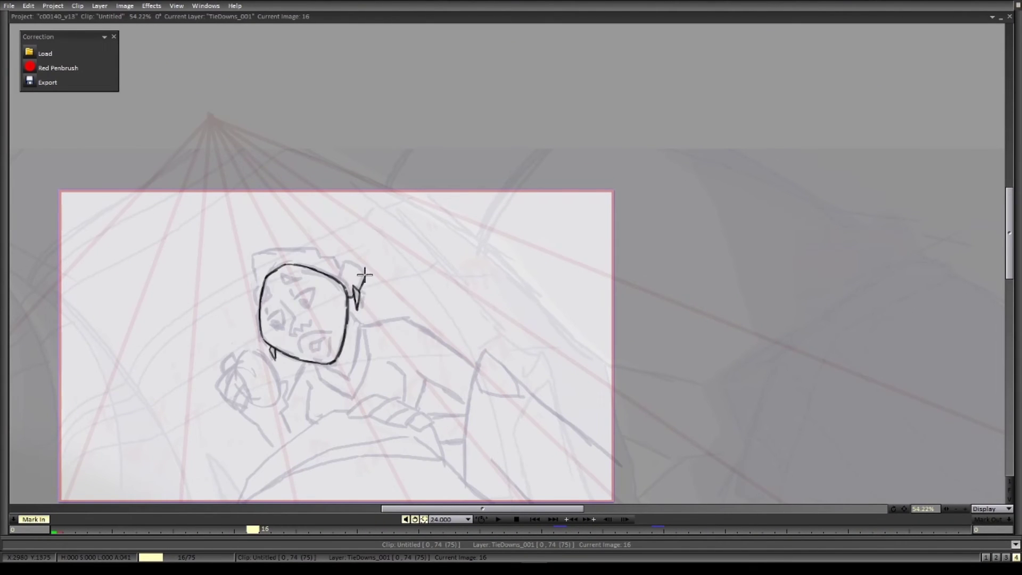
pyautogui.moveTo(354, 272); pyautogui.dragTo(348, 284)
pyautogui.moveTo(336, 325)
pyautogui.mouseDown()
pyautogui.moveTo(354, 324)
pyautogui.moveTo(313, 276)
pyautogui.mouseUp()
pyautogui.moveTo(243, 272); pyautogui.dragTo(250, 266)
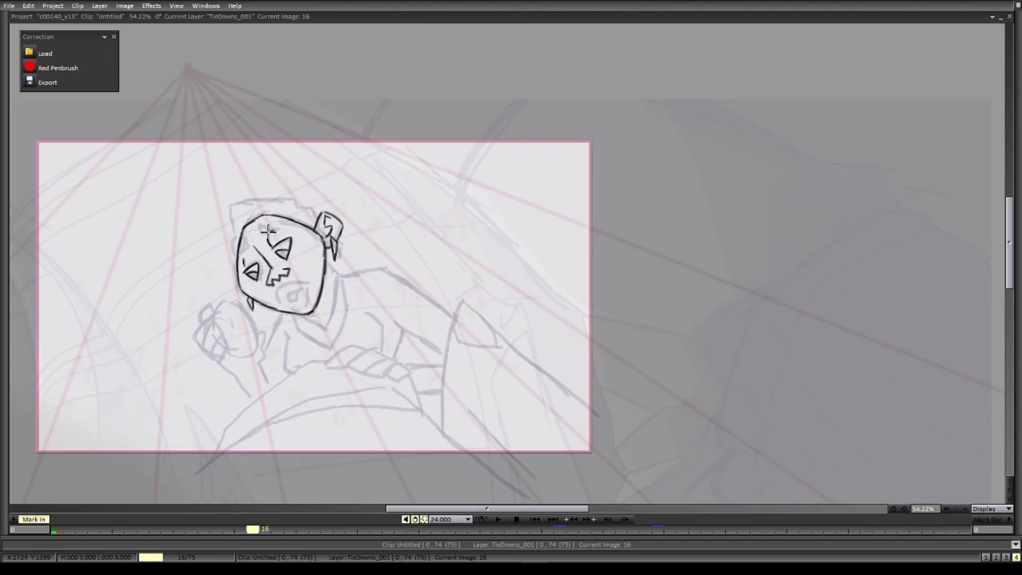
pyautogui.press('Left')
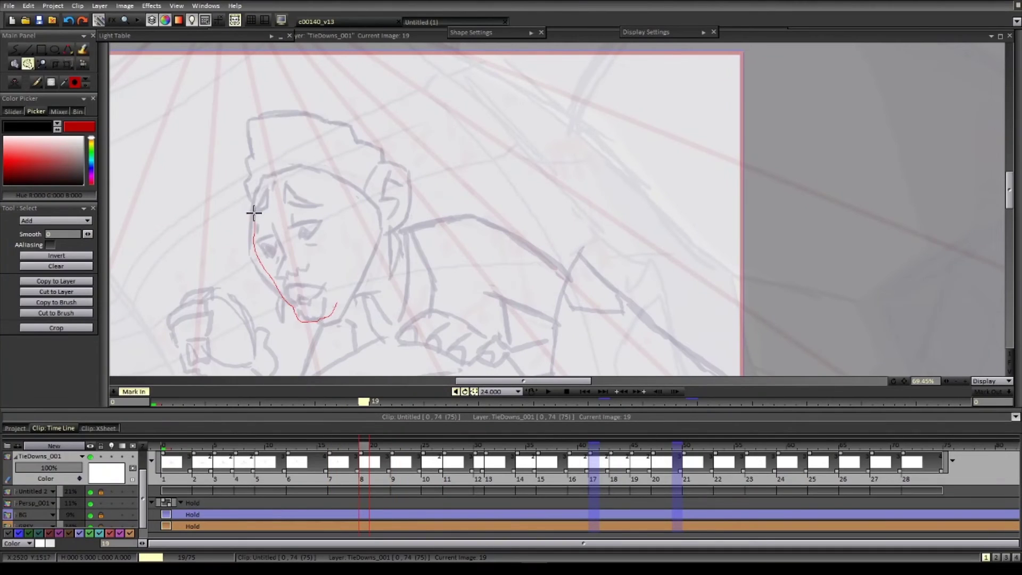
# - Lasso the face area on the eighth drawing at frame 19 and make TieDowns_001 the active layer
pyautogui.moveTo(251, 212)
pyautogui.mouseDown()
pyautogui.moveTo(333, 303)
pyautogui.moveTo(327, 309)
pyautogui.mouseUp()
pyautogui.press('Return')
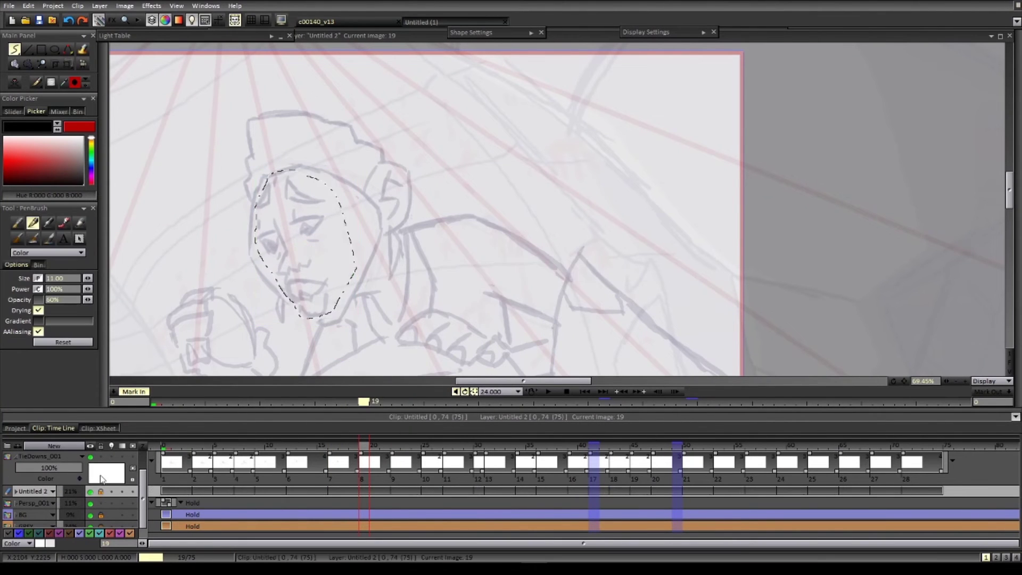
pyautogui.click(101, 476)
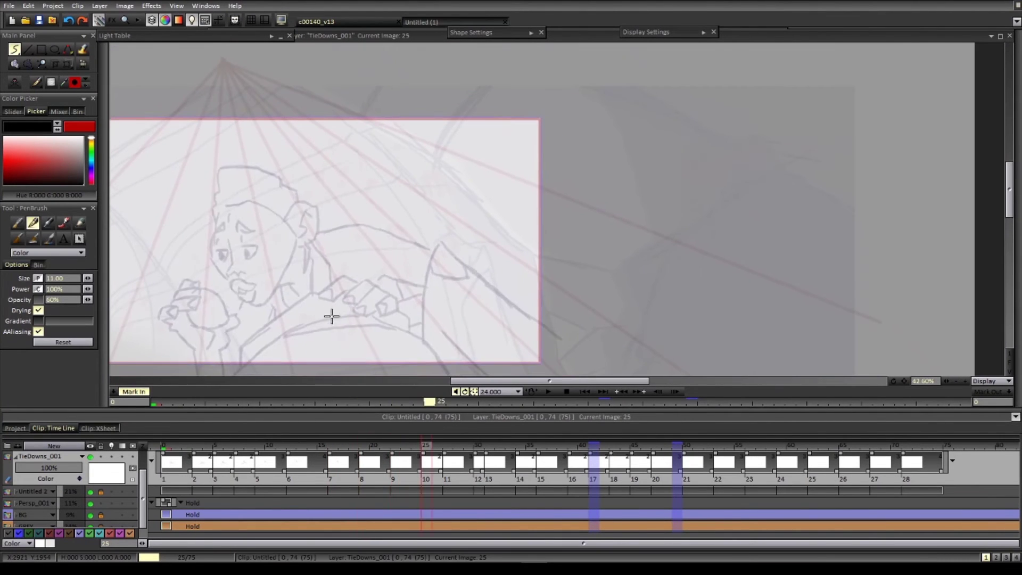
# - Flip through the drawings around frames 16 to 25 to review the poses
pyautogui.press('Right')
pyautogui.press('Right')
pyautogui.press('Right')
pyautogui.press('Right')
pyautogui.press('Right')
pyautogui.press('Right')
pyautogui.press('Right')
pyautogui.press('Right')
pyautogui.press('Right')
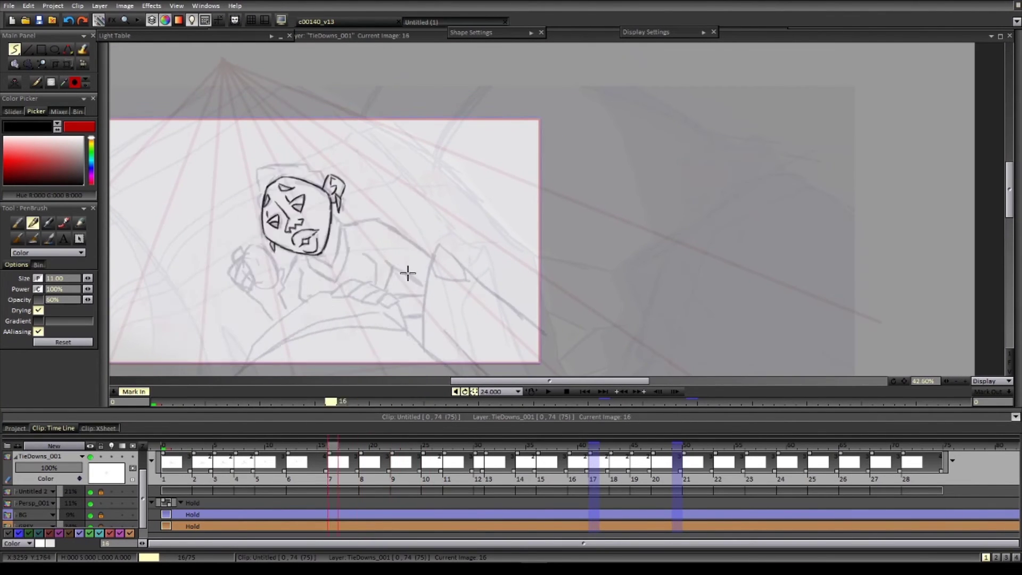
# - Ink the jaw, eyes, brows and nose on the fourteenth drawing at frame 34
pyautogui.scroll(2, 429, 251)
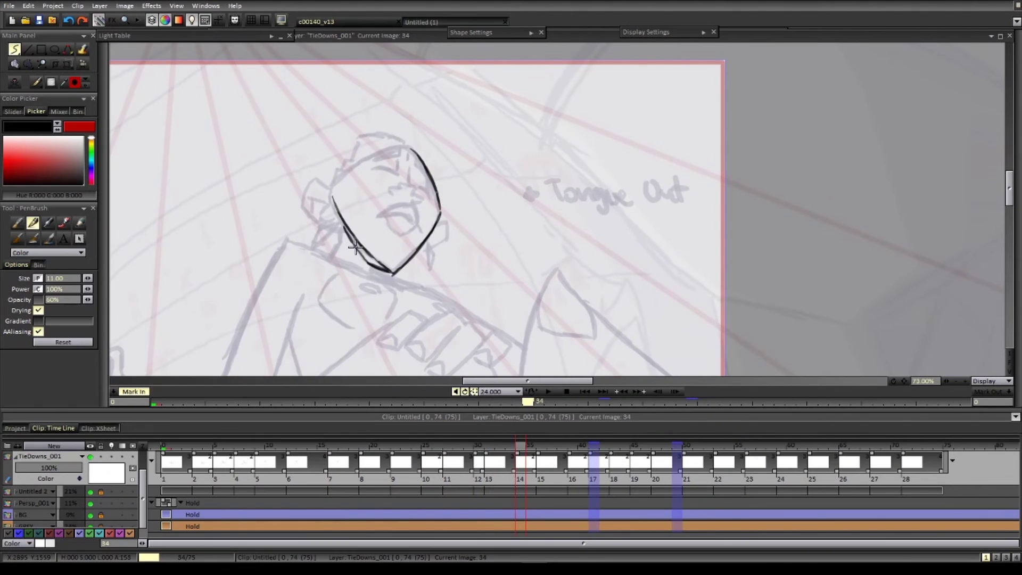
pyautogui.moveTo(409, 256); pyautogui.dragTo(420, 286)
pyautogui.moveTo(343, 227)
pyautogui.mouseDown()
pyautogui.moveTo(344, 212)
pyautogui.moveTo(421, 177)
pyautogui.mouseUp()
pyautogui.moveTo(402, 205); pyautogui.dragTo(443, 210)
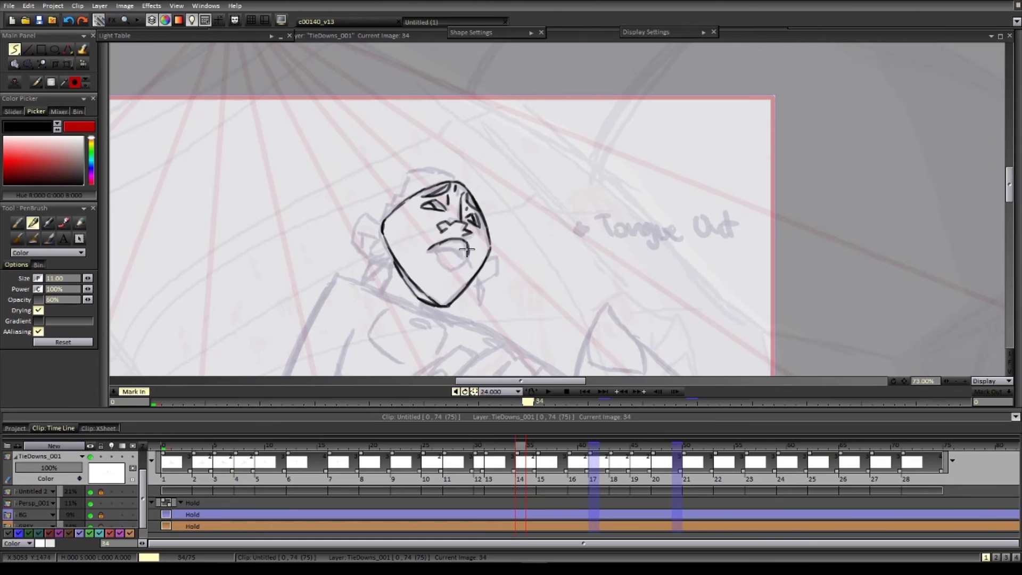
# - Ink the open mouth, tongue and chin line on the fourteenth drawing
pyautogui.press('n')
pyautogui.moveTo(465, 262)
pyautogui.mouseDown()
pyautogui.moveTo(442, 278)
pyautogui.moveTo(443, 265)
pyautogui.moveTo(478, 272)
pyautogui.moveTo(440, 263)
pyautogui.moveTo(471, 266)
pyautogui.moveTo(452, 284)
pyautogui.mouseUp()
pyautogui.press('n')
pyautogui.scroll(1, 442, 258)
pyautogui.press('n')
pyautogui.press('n')
pyautogui.scroll(-3, 481, 271)
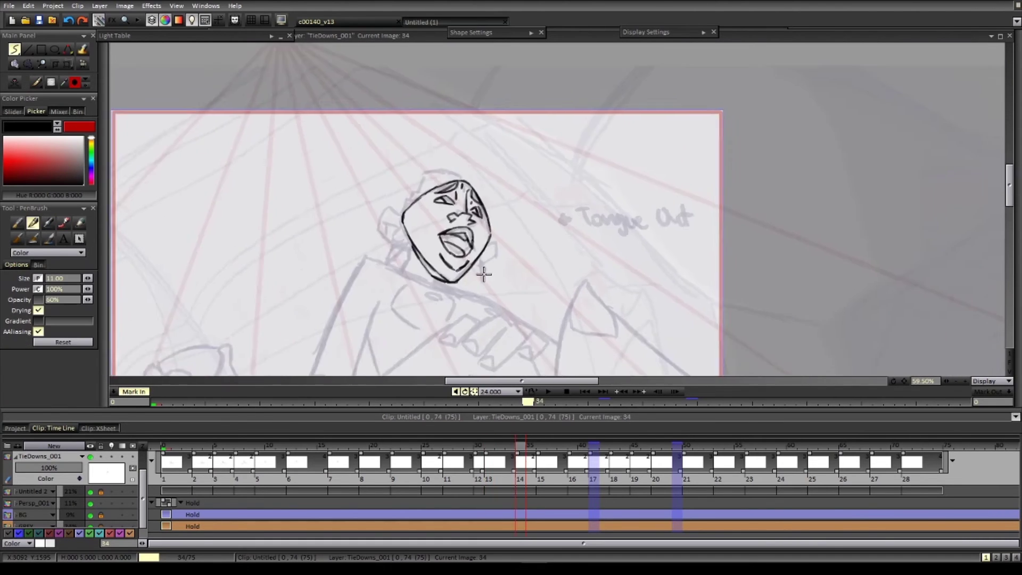
# - Go to the fifteenth drawing at frame 36 and ink the far cheek, eyes, brows and nose
pyautogui.press('Right')
pyautogui.press('Right')
pyautogui.scroll(2, 499, 215)
pyautogui.moveTo(500, 214); pyautogui.dragTo(504, 268)
pyautogui.moveTo(429, 223)
pyautogui.mouseDown()
pyautogui.moveTo(448, 201)
pyautogui.moveTo(475, 214)
pyautogui.mouseUp()
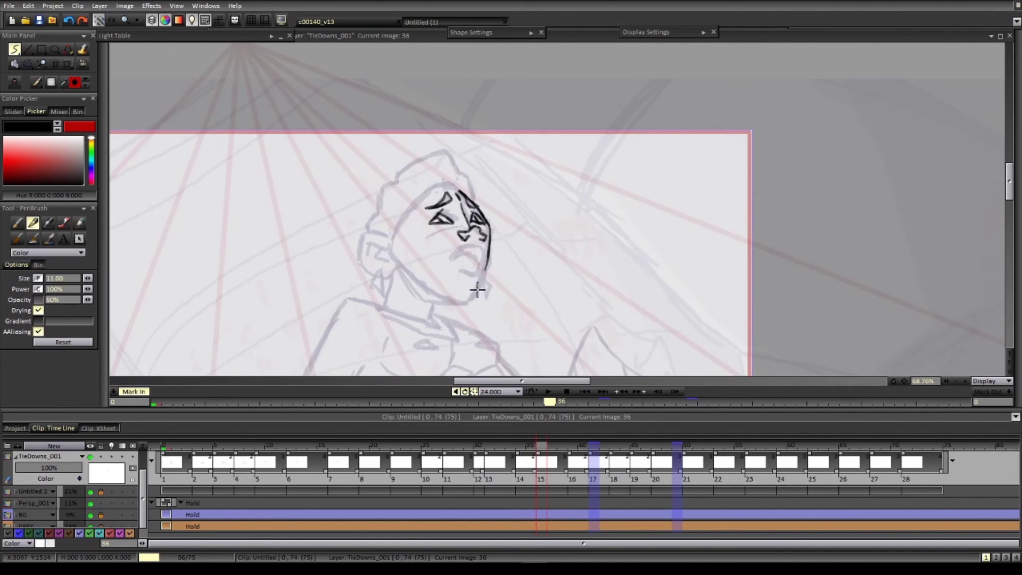
# - Ink the open mouth and chin on the fifteenth drawing, comparing with the previous drawing
pyautogui.press('n')
pyautogui.press('n')
pyautogui.moveTo(450, 273)
pyautogui.mouseDown()
pyautogui.moveTo(469, 265)
pyautogui.moveTo(472, 283)
pyautogui.moveTo(458, 272)
pyautogui.moveTo(476, 283)
pyautogui.moveTo(451, 277)
pyautogui.moveTo(481, 262)
pyautogui.mouseUp()
pyautogui.press('Left')
pyautogui.press('Left')
pyautogui.press('Right')
pyautogui.press('Right')
pyautogui.press('b')
pyautogui.press('n')
pyautogui.press('n')
pyautogui.moveTo(481, 273); pyautogui.dragTo(469, 291)
# - Flip back to the previous drawing for comparison and ink the forehead and near-side face contour on the fifteenth drawing
pyautogui.press('Left')
pyautogui.press('Left')
pyautogui.press('Right')
pyautogui.press('Right')
pyautogui.moveTo(389, 248); pyautogui.dragTo(441, 186)
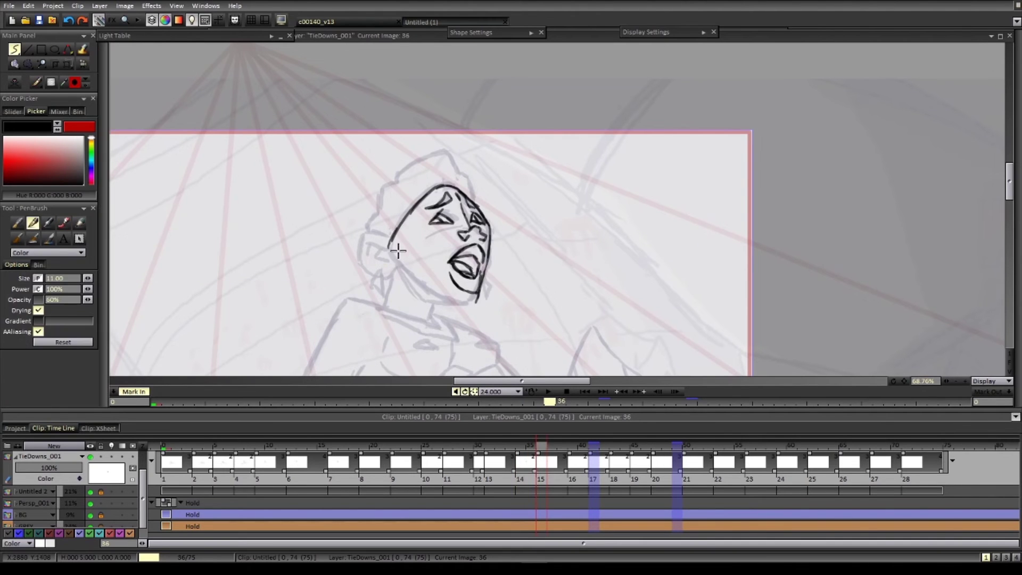
# - Flip through the drawings between frames 31 and 39 to review the rough poses
pyautogui.scroll(-2, 471, 301)
pyautogui.press('Right')
pyautogui.press('Right')
pyautogui.press('Right')
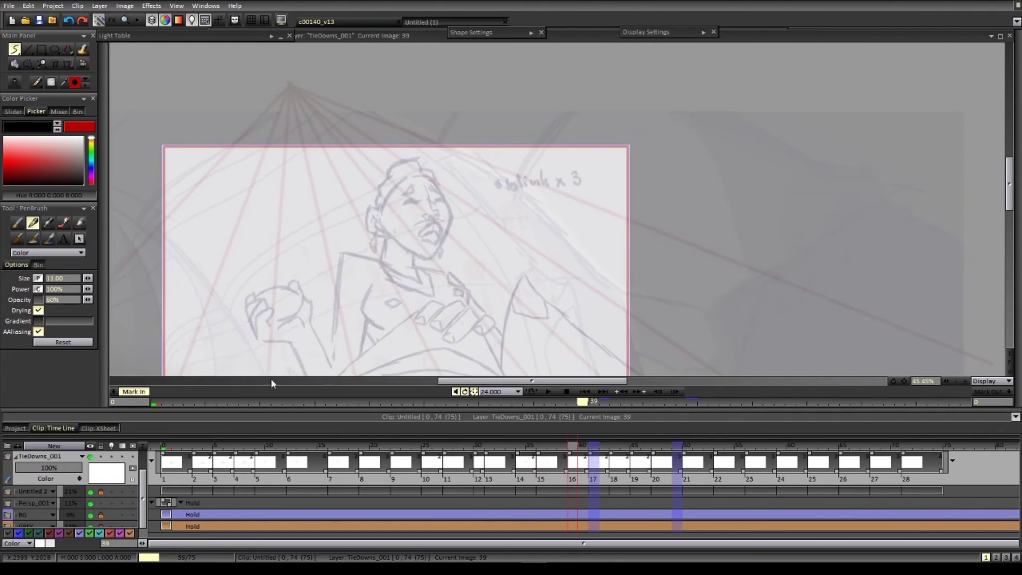
pyautogui.press('Left')
pyautogui.scroll(-1, 445, 266)
pyautogui.press('Left')
pyautogui.press('Left')
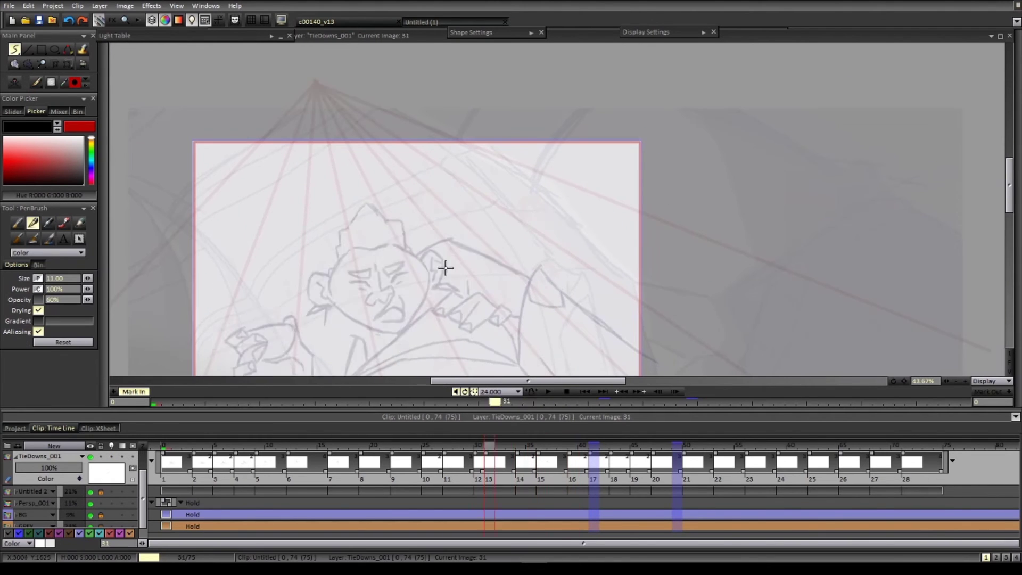
# - Ink the earrings on the fourteenth and fifteenth drawings, flipping between frames 34 and 36 to compare them
pyautogui.press('Right')
pyautogui.moveTo(407, 242); pyautogui.dragTo(395, 257)
pyautogui.press('n')
pyautogui.press('e')
pyautogui.press('Right')
pyautogui.press('Right')
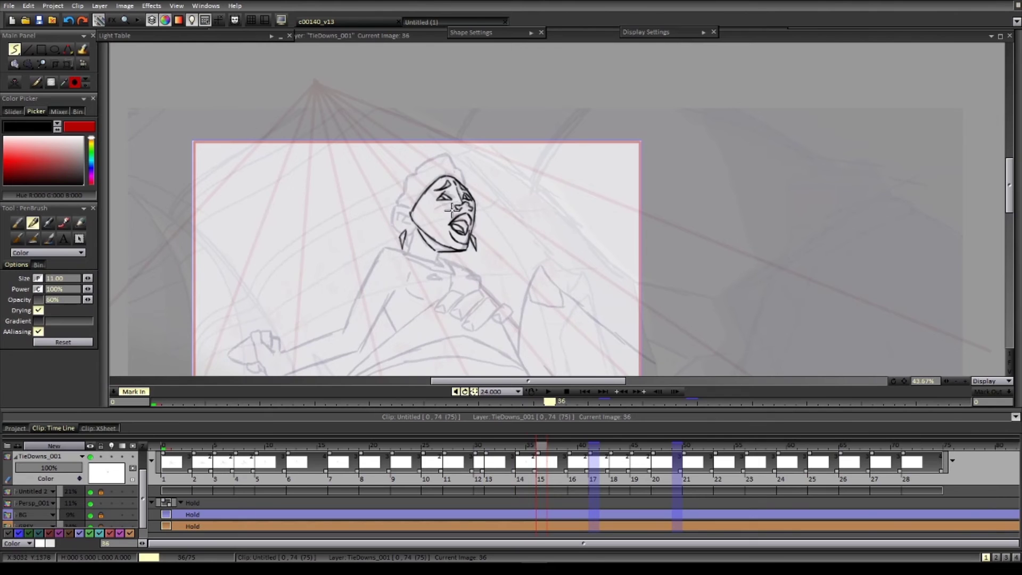
pyautogui.press('e')
pyautogui.press('e')
pyautogui.press('e')
pyautogui.press('e')
pyautogui.press('Left')
pyautogui.press('Left')
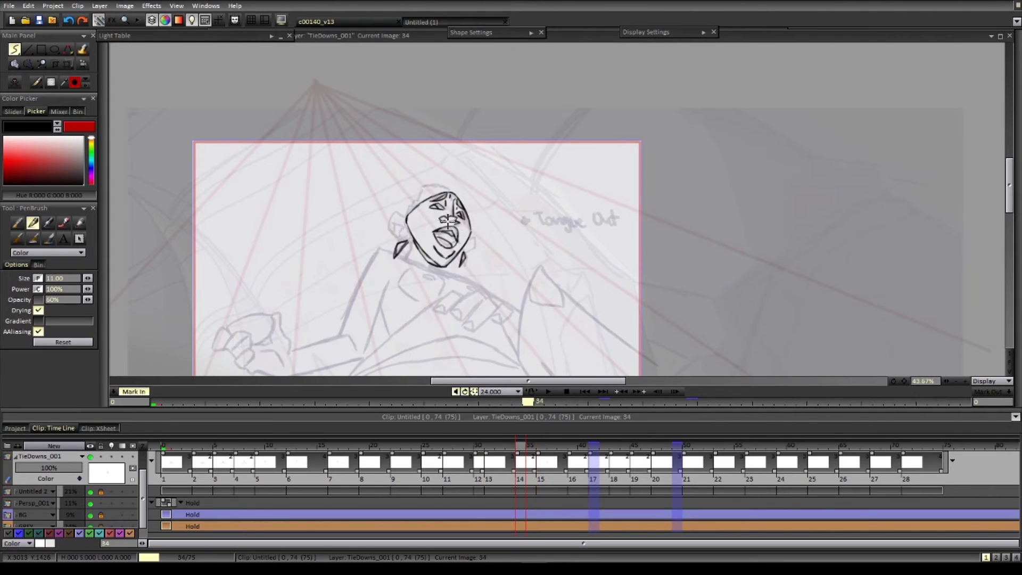
# - Flip through the drawings between frames 34 and 41, checking the rough poses with the Untitled 2 layer's light table toggled
pyautogui.press('Right')
pyautogui.press('Right')
pyautogui.scroll(-2, 495, 324)
pyautogui.press('Right')
pyautogui.press('Right')
pyautogui.press('Left')
pyautogui.click(111, 492)
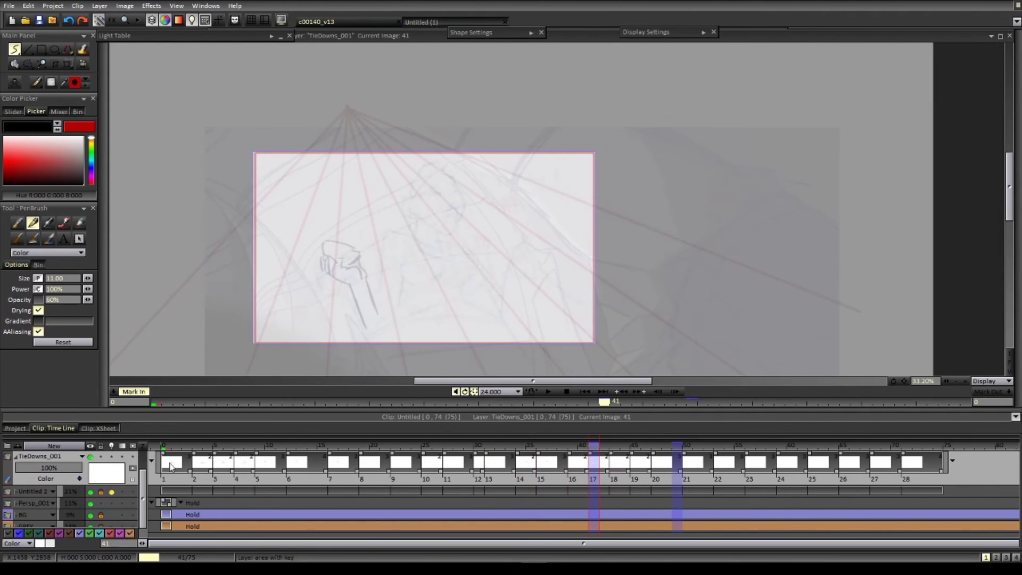
pyautogui.press('Left')
pyautogui.press('Left')
pyautogui.scroll(1, 450, 241)
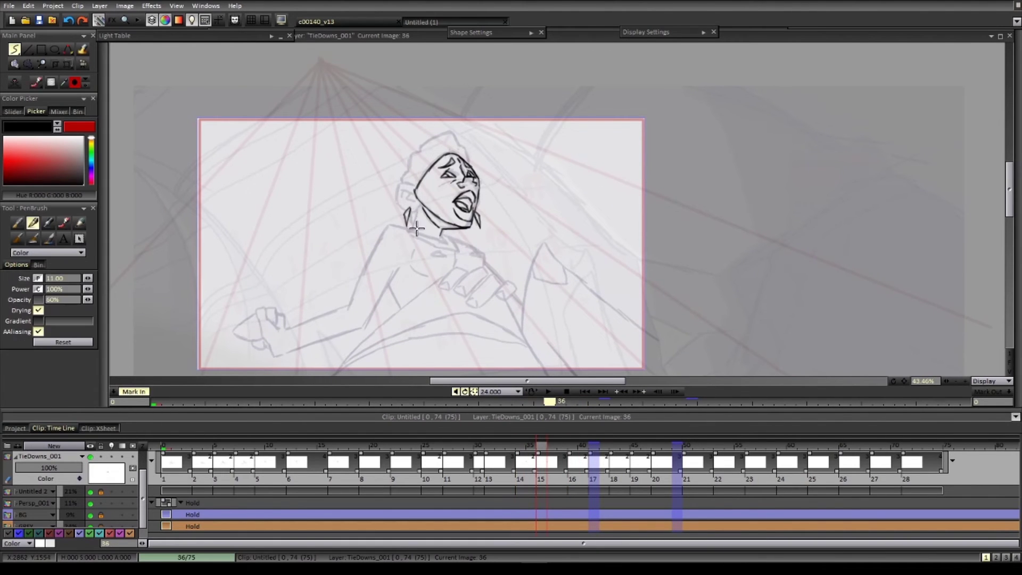
# - Ink the head outline, both shoulders and the near upper arm on the sixteenth drawing, comparing with the neighbouring drawings
pyautogui.press('Right')
pyautogui.press('Right')
pyautogui.press('Right')
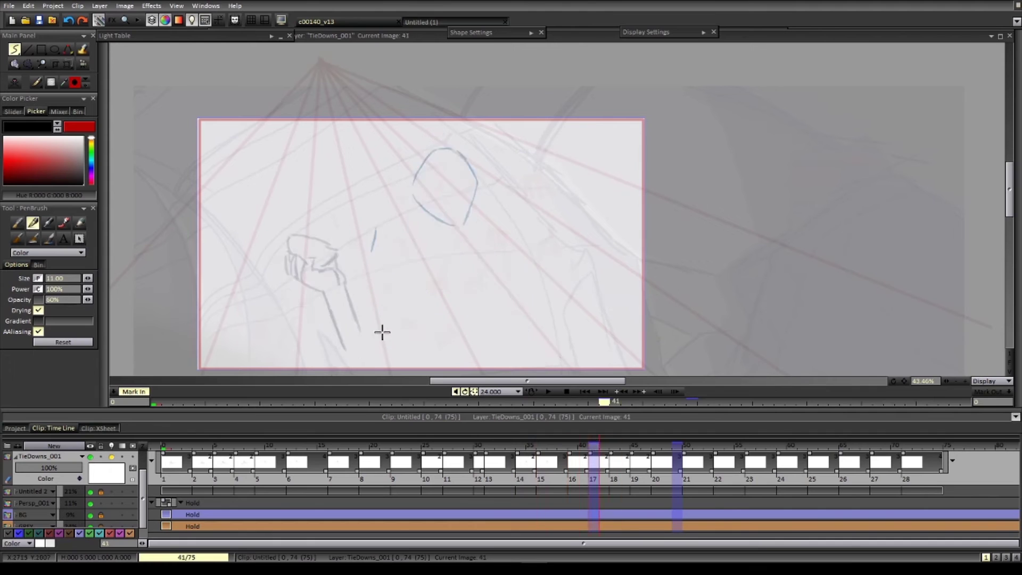
pyautogui.press('Left')
pyautogui.moveTo(378, 221); pyautogui.dragTo(475, 245)
pyautogui.press('Left')
pyautogui.press('Right')
pyautogui.press('Right')
pyautogui.moveTo(471, 248); pyautogui.dragTo(487, 254)
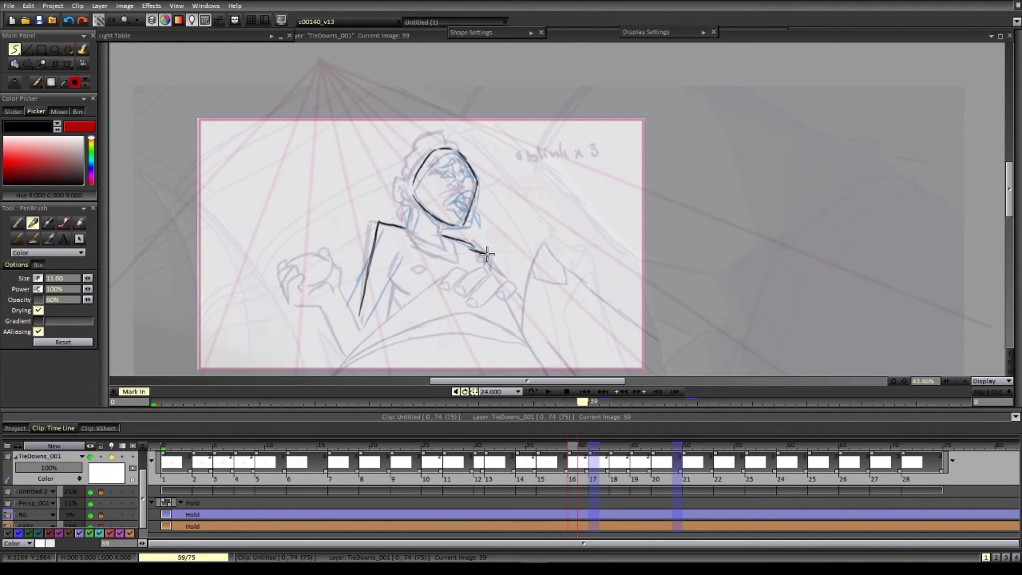
# - Ink the shoulders, near upper arm and chest contours on the eighteenth drawing at frame 43
pyautogui.press('Right')
pyautogui.press('Right')
pyautogui.press('Right')
pyautogui.press('Right')
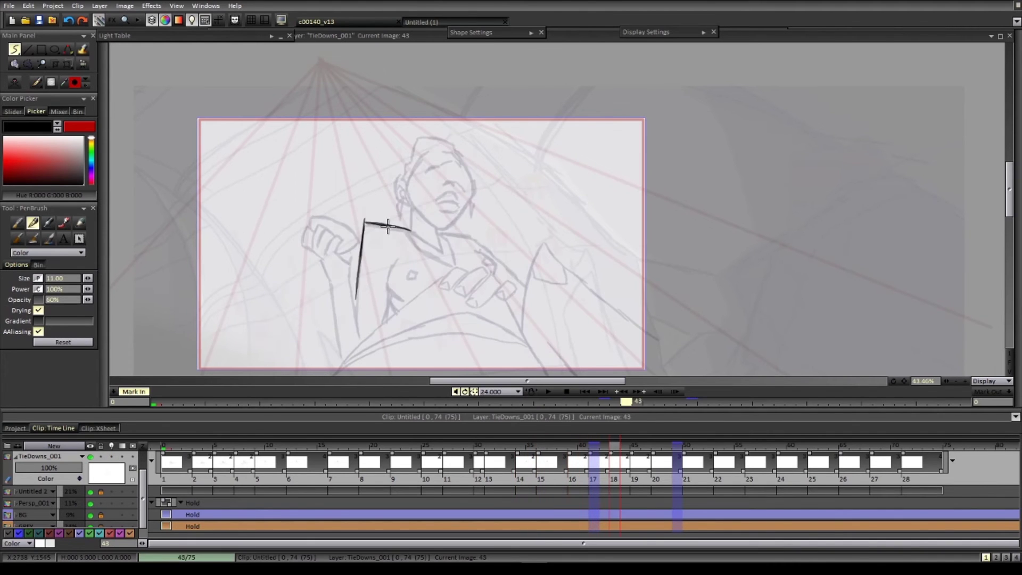
pyautogui.moveTo(388, 226); pyautogui.dragTo(413, 230)
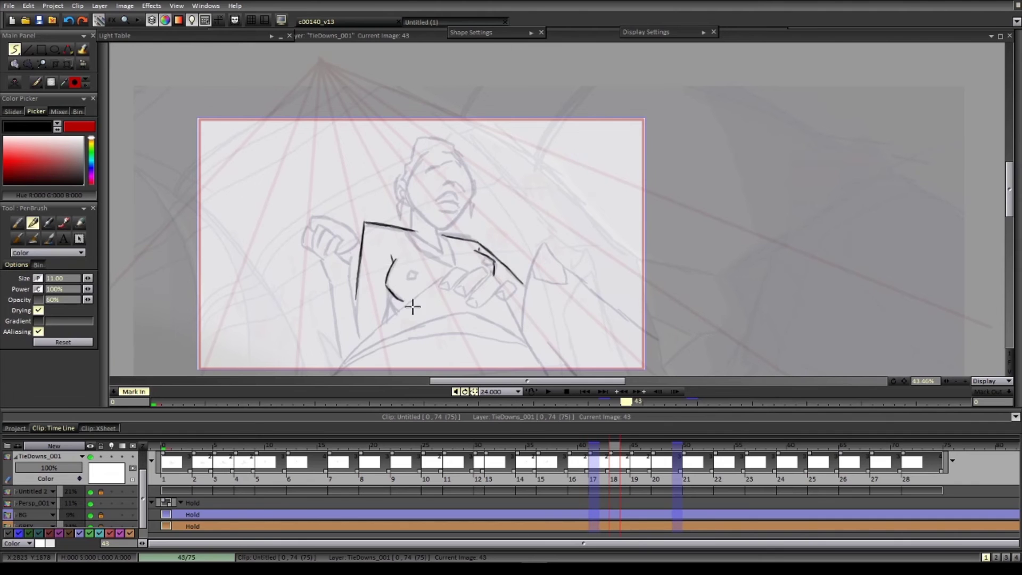
# - Turn on the TieDowns_001 light table with its settings expanded, and ink the shoulders and near arm on the fifteenth drawing
pyautogui.press('Right')
pyautogui.press('Left')
pyautogui.click(111, 456)
pyautogui.click(272, 36)
pyautogui.press('Left')
pyautogui.press('Left')
pyautogui.press('Left')
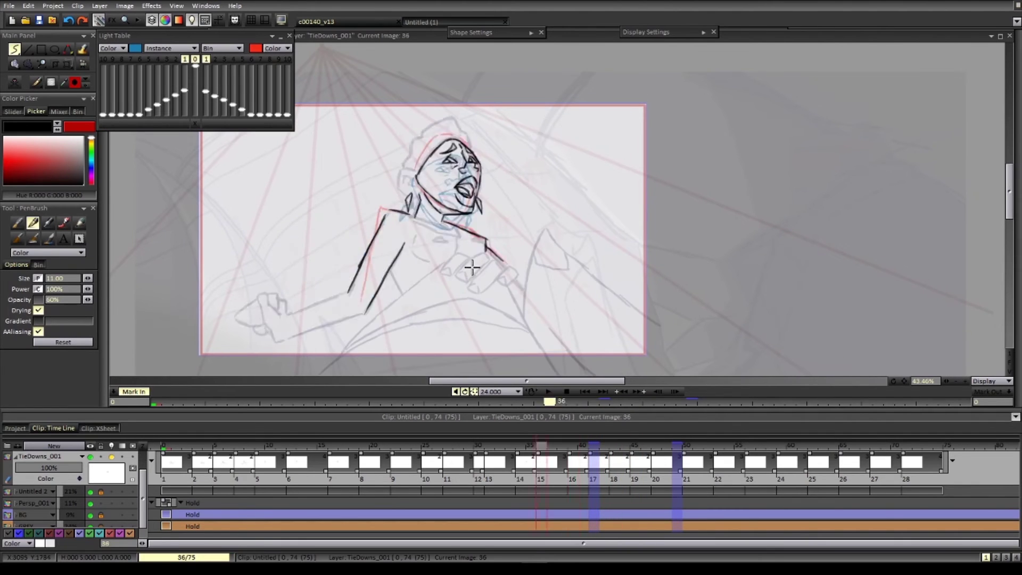
# - Ink the chest contour and rework the far shoulder line on the seventeenth drawing, comparing it with the sixteenth
pyautogui.press('Right')
pyautogui.press('Right')
pyautogui.moveTo(396, 239); pyautogui.dragTo(408, 279)
pyautogui.press('Left')
pyautogui.press('Right')
pyautogui.press('e')
pyautogui.moveTo(445, 221)
pyautogui.mouseDown()
pyautogui.moveTo(483, 235)
pyautogui.moveTo(511, 264)
pyautogui.mouseUp()
pyautogui.press('e')
# - Turn off the TieDowns_001 light table and flip back through the drawings to frame 9 to review the inked poses
pyautogui.click(111, 457)
pyautogui.press('Left')
pyautogui.press('Left')
pyautogui.press('Right')
pyautogui.press('Left')
pyautogui.press('Left')
pyautogui.press('Left')
pyautogui.press('Left')
pyautogui.scroll(-2, 436, 211)
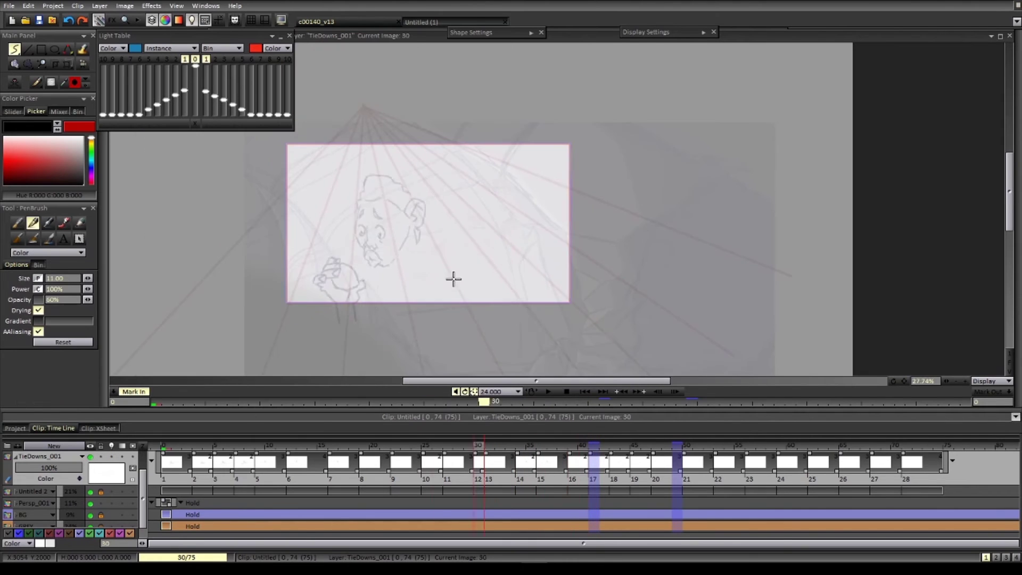
pyautogui.press('Left')
pyautogui.press('Left')
pyautogui.press('Left')
pyautogui.press('Left')
pyautogui.press('Left')
pyautogui.press('Left')
pyautogui.press('Left')
pyautogui.press('Right')
pyautogui.press('Right')
pyautogui.press('f')
pyautogui.press('f')
pyautogui.press('Left')
pyautogui.press('Left')
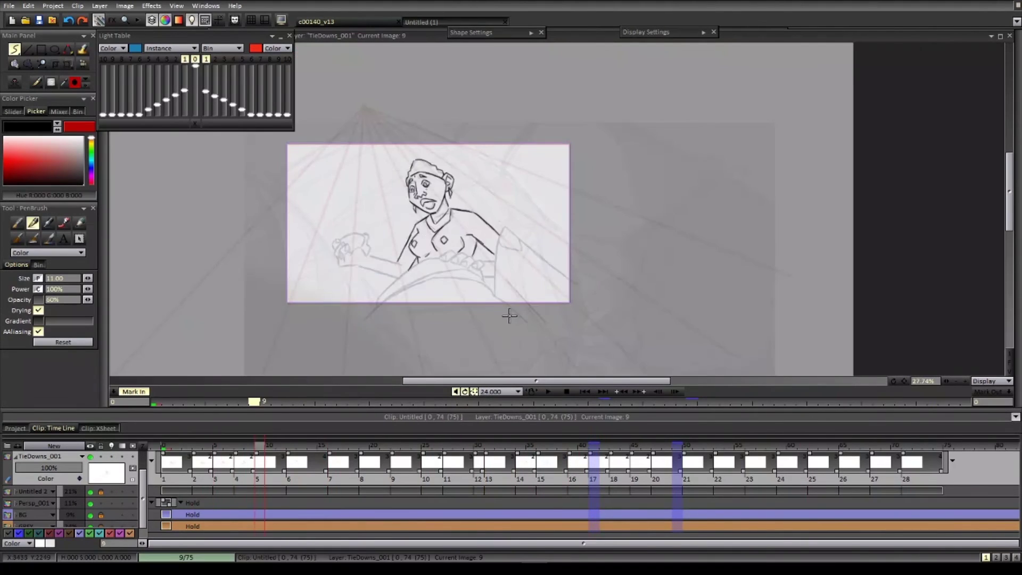
# - Ink the raised knee and leg lines on the fifth and sixth drawings, using the previous drawing as a light table guide
pyautogui.scroll(2, 445, 222)
pyautogui.moveTo(440, 215)
pyautogui.mouseDown()
pyautogui.moveTo(457, 183)
pyautogui.moveTo(440, 209)
pyautogui.mouseUp()
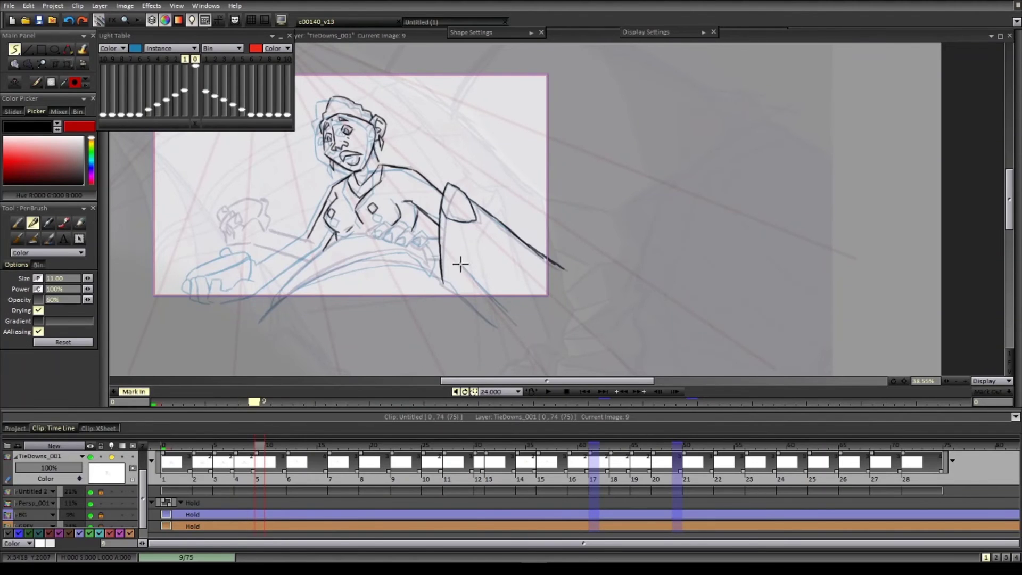
pyautogui.press('Right')
pyautogui.press('Right')
pyautogui.press('Right')
pyautogui.press('Return')
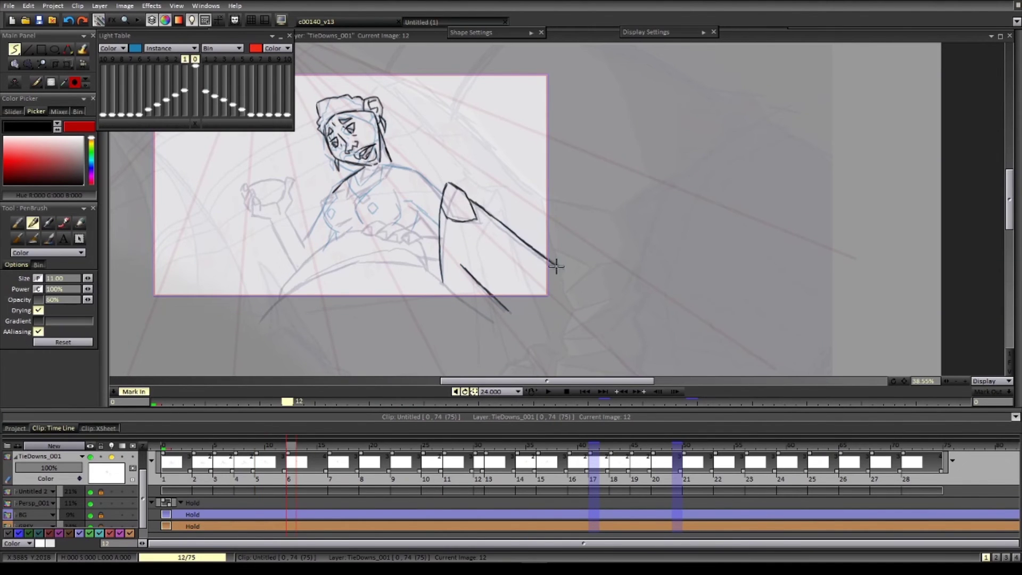
pyautogui.press('Return')
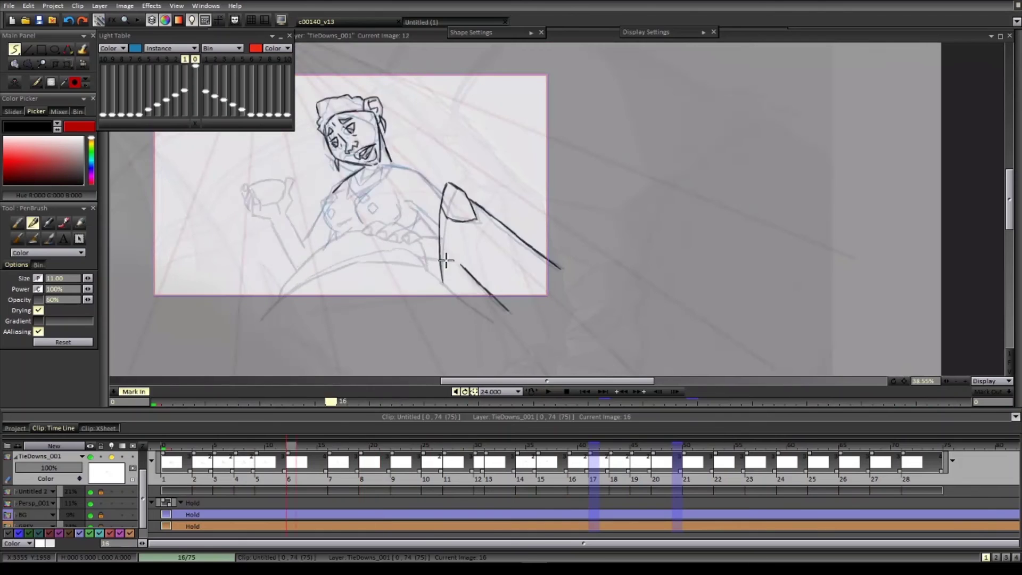
# - Advance to the ninth drawing at frame 22 and ink the knee outline, kneecap shape and upper leg line
pyautogui.press('Right')
pyautogui.press('Right')
pyautogui.press('Right')
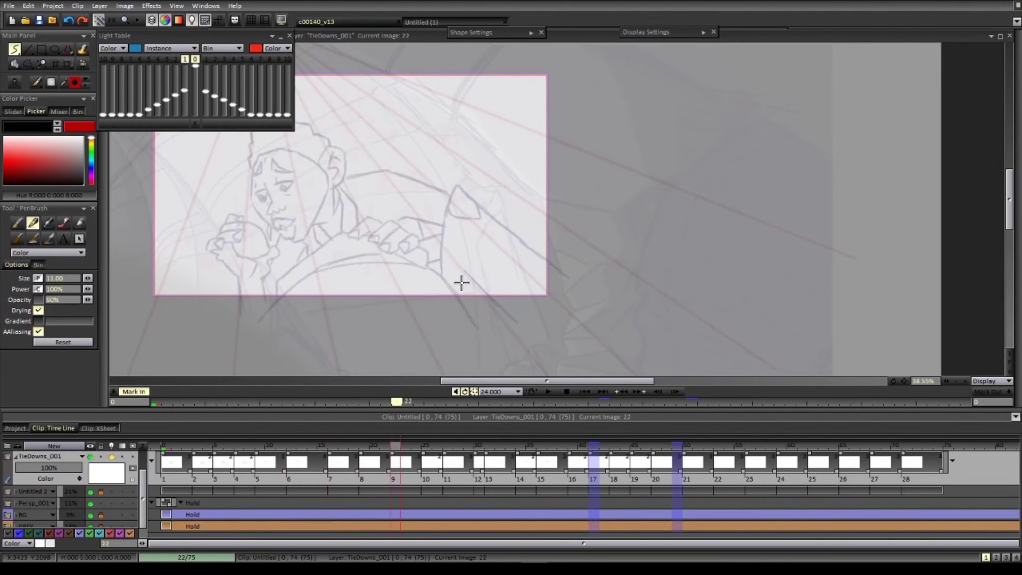
pyautogui.press('Right')
pyautogui.press('Right')
pyautogui.press('Right')
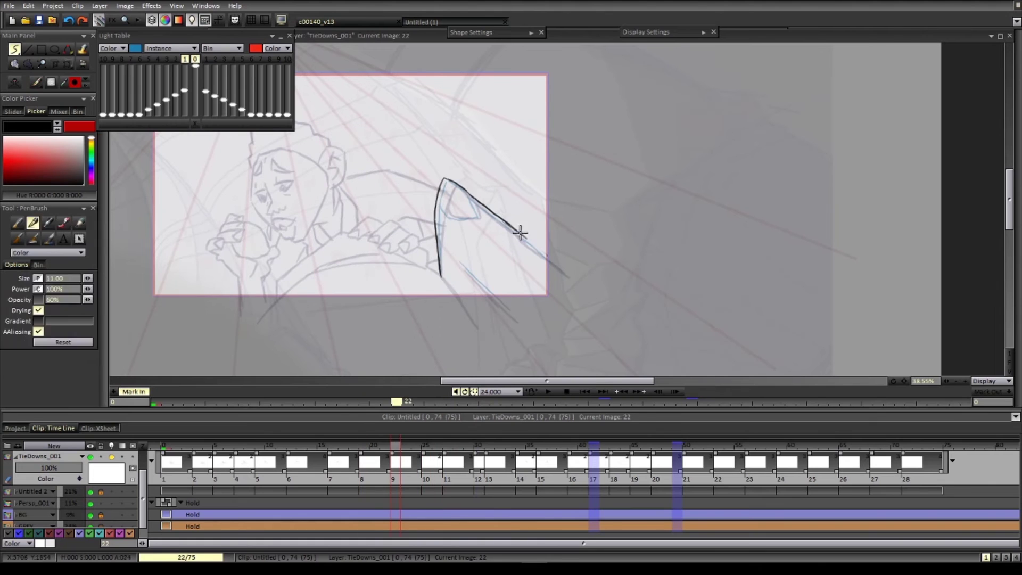
pyautogui.moveTo(520, 232); pyautogui.dragTo(560, 266)
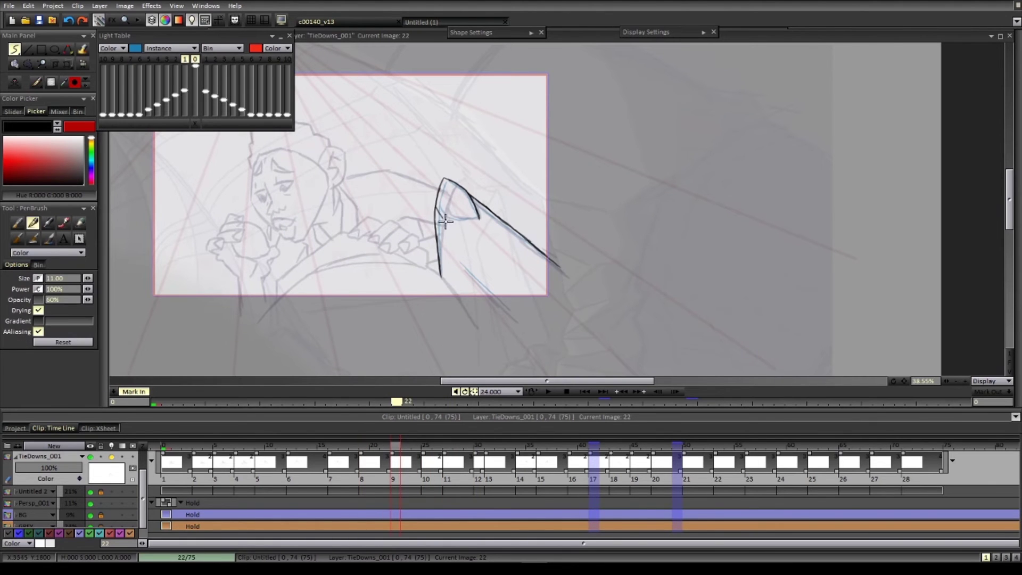
pyautogui.moveTo(477, 217); pyautogui.dragTo(442, 222)
# - Ink the knee, kneecap shape and both leg lines on the tenth drawing at frame 25
pyautogui.press('Right')
pyautogui.press('Right')
pyautogui.press('Right')
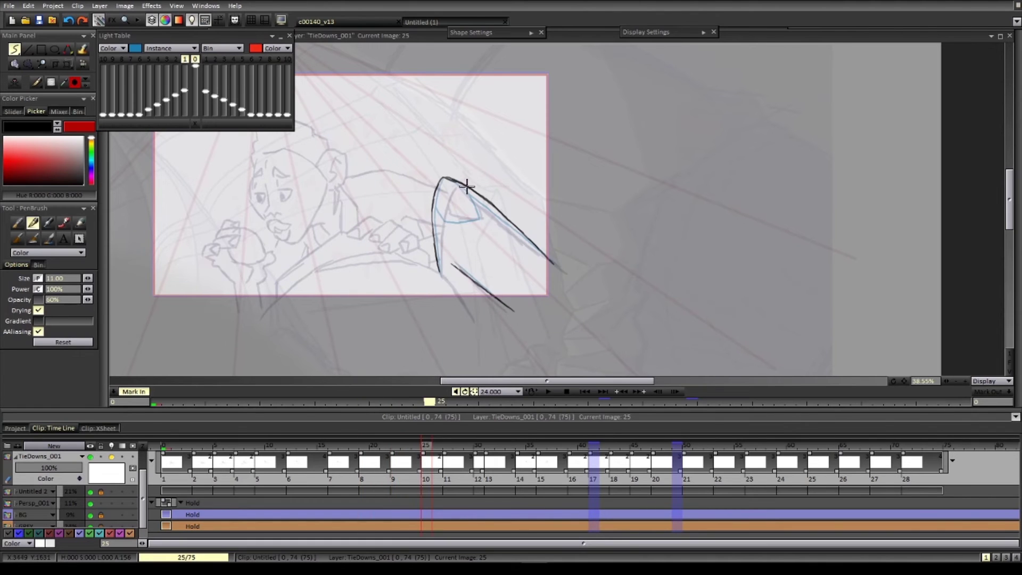
pyautogui.moveTo(469, 191); pyautogui.dragTo(472, 195)
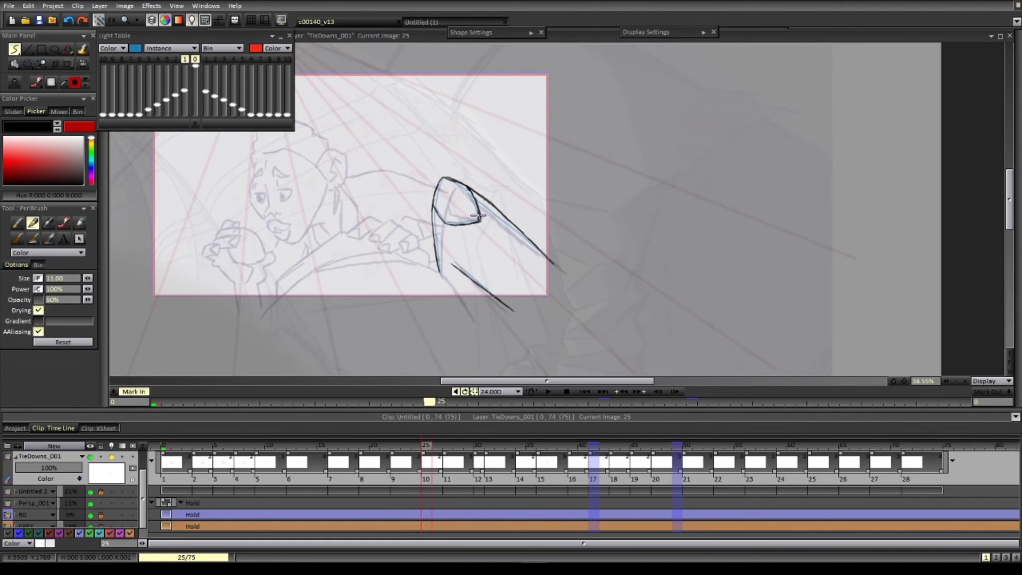
pyautogui.scroll(-1, 478, 215)
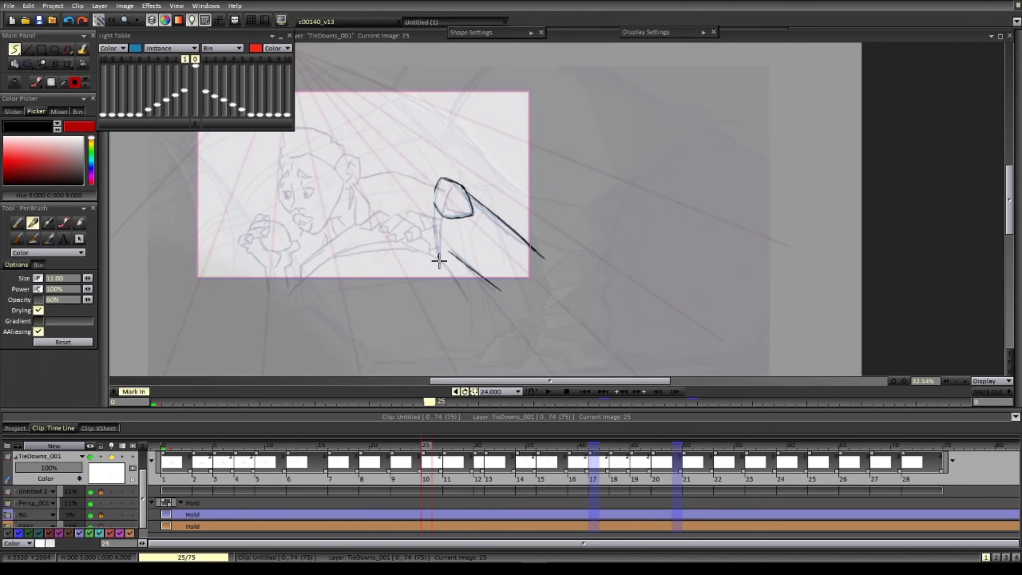
# - Flip back through the earlier drawings and play the animation to check the inked knee's motion
pyautogui.press('Left')
pyautogui.press('Left')
pyautogui.press('Left')
pyautogui.press('Left')
pyautogui.press('Left')
pyautogui.press('Left')
pyautogui.click(548, 391)
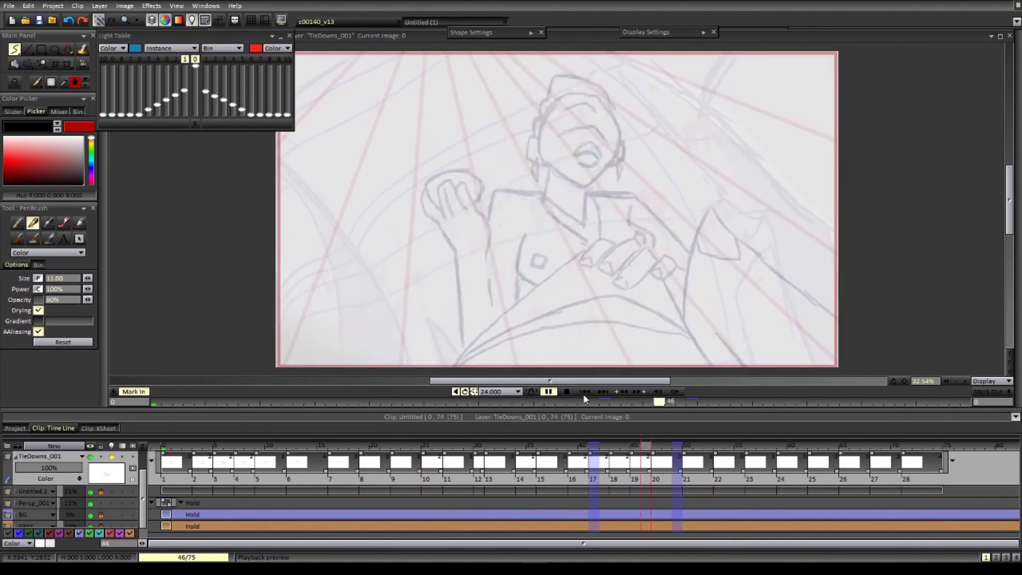
pyautogui.click(566, 391)
# - Ink the knee and leg contours on the drawings following the tenth, up to the thirteenth at frame 31
pyautogui.scroll(1, 435, 238)
pyautogui.press('Right')
pyautogui.press('Right')
pyautogui.scroll(1, 434, 238)
pyautogui.moveTo(390, 291)
pyautogui.mouseDown()
pyautogui.moveTo(382, 210)
pyautogui.moveTo(523, 290)
pyautogui.mouseUp()
pyautogui.moveTo(403, 280); pyautogui.dragTo(481, 335)
pyautogui.press('w')
pyautogui.moveTo(351, 165); pyautogui.dragTo(542, 362)
pyautogui.press('Right')
pyautogui.scroll(5, 423, 212)
pyautogui.press('Right')
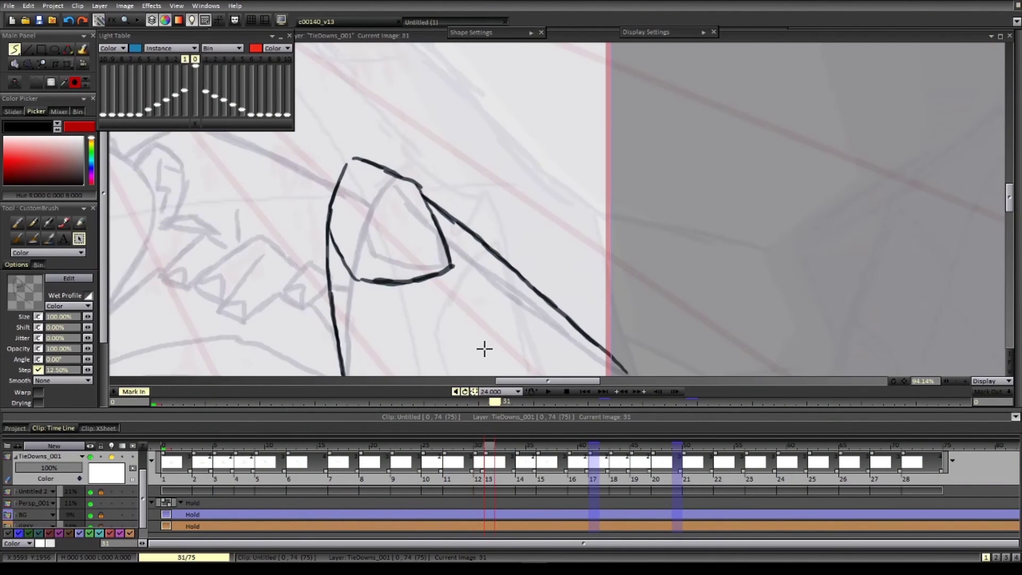
# - Ink the knee and both leg lines on the fifteenth drawing at frame 36, comparing with the fourteenth
pyautogui.scroll(-6, 484, 348)
pyautogui.press('Right')
pyautogui.press('Right')
pyautogui.press('Right')
pyautogui.press('Right')
pyautogui.press('Right')
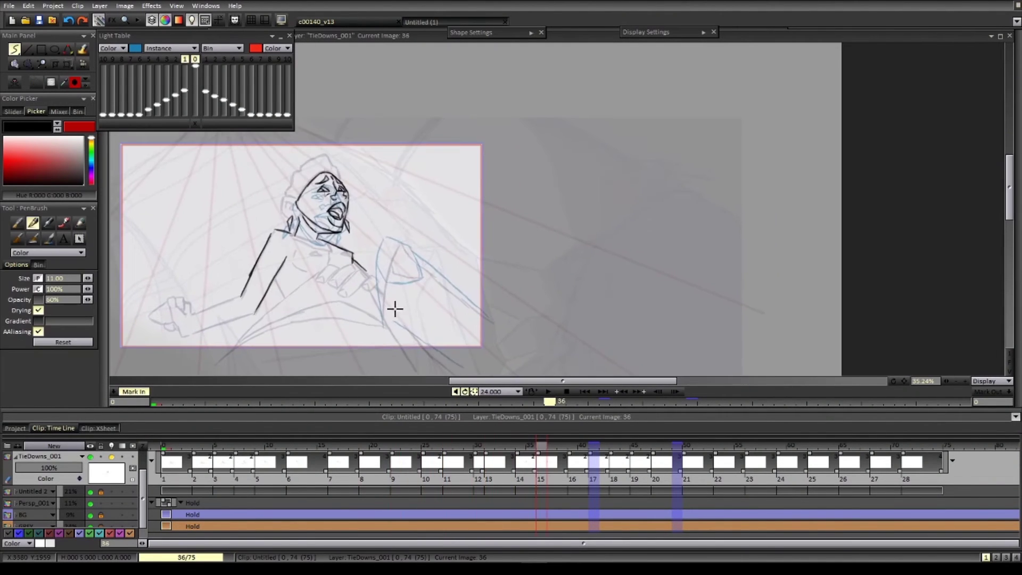
pyautogui.moveTo(425, 262); pyautogui.dragTo(491, 320)
pyautogui.press('e')
pyautogui.moveTo(393, 319); pyautogui.dragTo(450, 357)
pyautogui.press('b')
pyautogui.moveTo(396, 258); pyautogui.dragTo(391, 279)
pyautogui.press('Left')
pyautogui.press('Left')
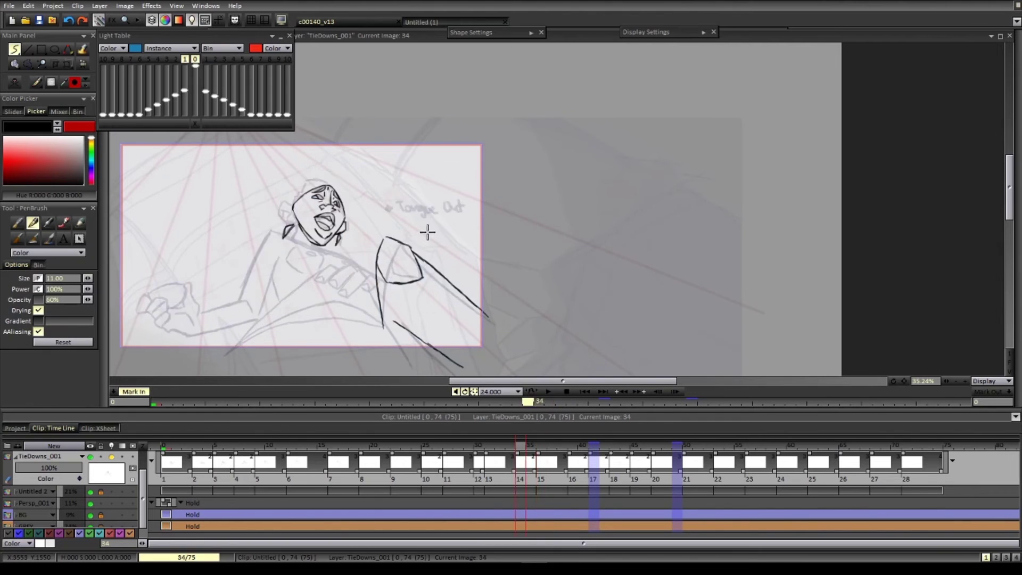
# - Flip forward and back through the drawings after frame 34 and play the clip to check the motion
pyautogui.press('Right')
pyautogui.press('Right')
pyautogui.press('Right')
pyautogui.press('Right')
pyautogui.press('Right')
pyautogui.press('Right')
pyautogui.press('Right')
pyautogui.press('Right')
pyautogui.press('Right')
pyautogui.press('Left')
pyautogui.press('Left')
pyautogui.press('Left')
pyautogui.press('Left')
pyautogui.press('Left')
pyautogui.press('Left')
pyautogui.press('Left')
pyautogui.scroll(1, 410, 246)
pyautogui.click(548, 392)
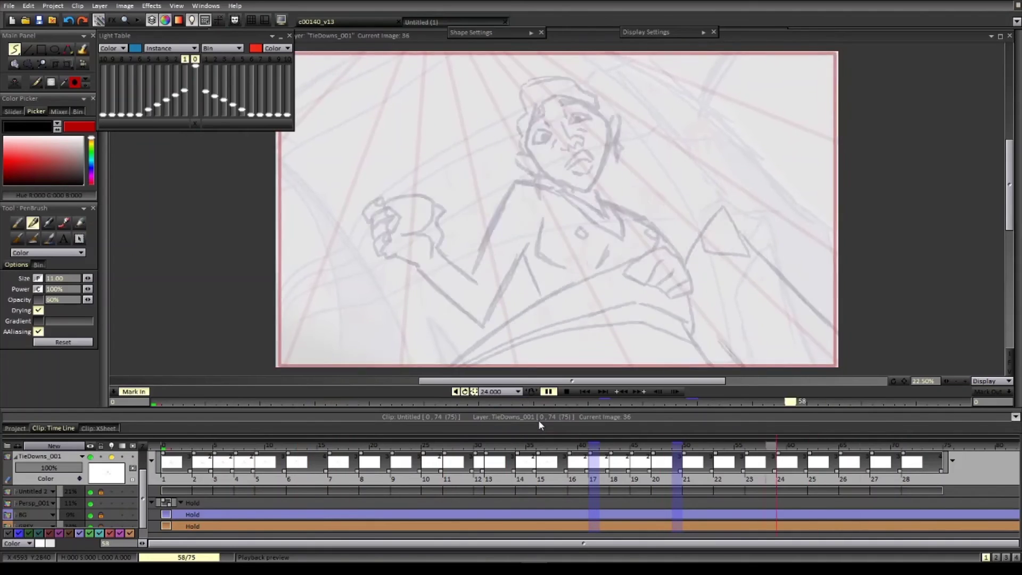
# - Stop the playback and ink the knee and leg lines on the sixteenth and seventeenth drawings
pyautogui.press('Return')
pyautogui.press('Return')
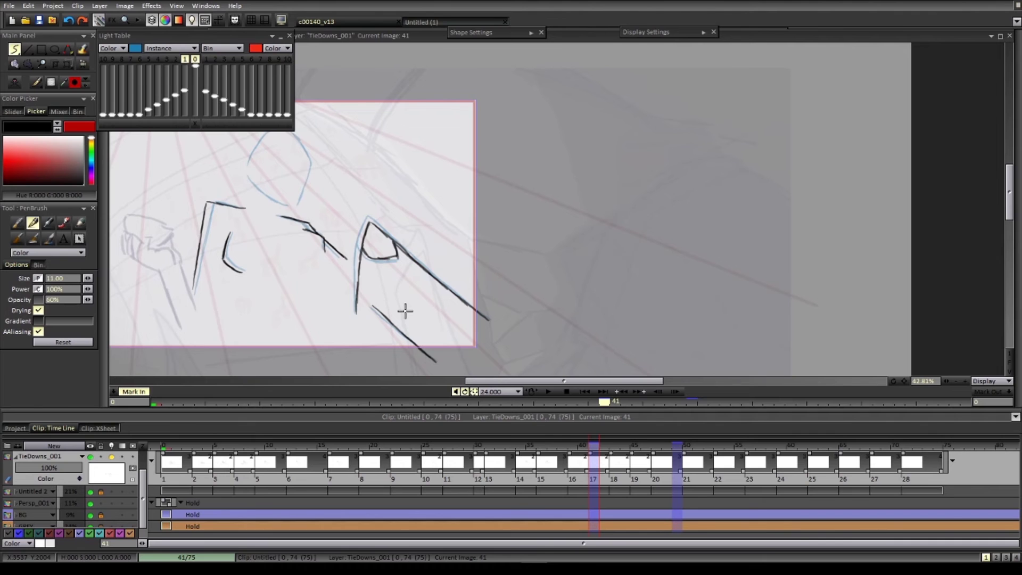
pyautogui.scroll(-1, 325, 280)
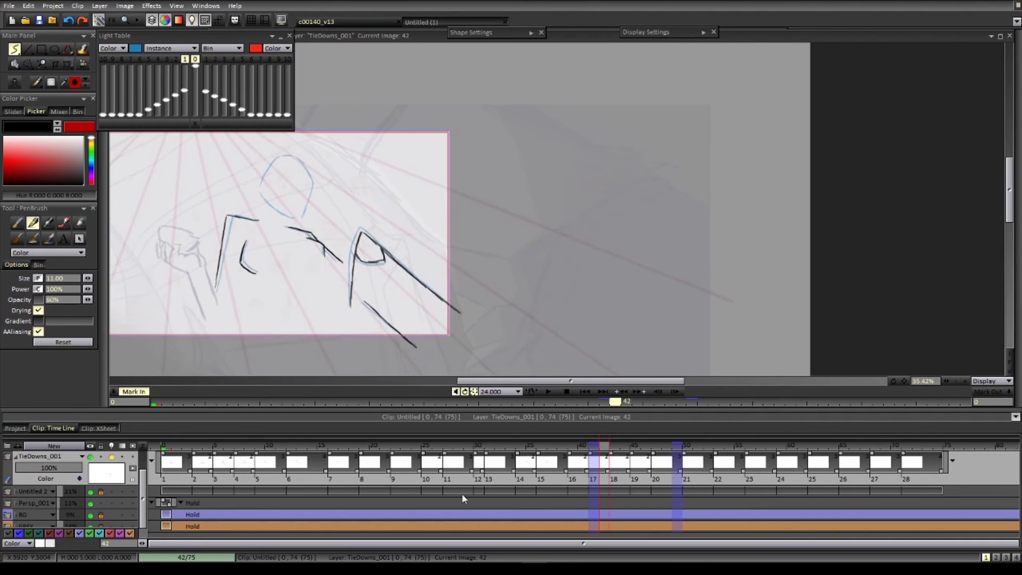
# - Strengthen the near-side jaw contour and ink the neck on the sixteenth drawing at frame 39
pyautogui.press('Left')
pyautogui.press('Left')
pyautogui.scroll(3, 238, 196)
pyautogui.moveTo(275, 196); pyautogui.dragTo(300, 226)
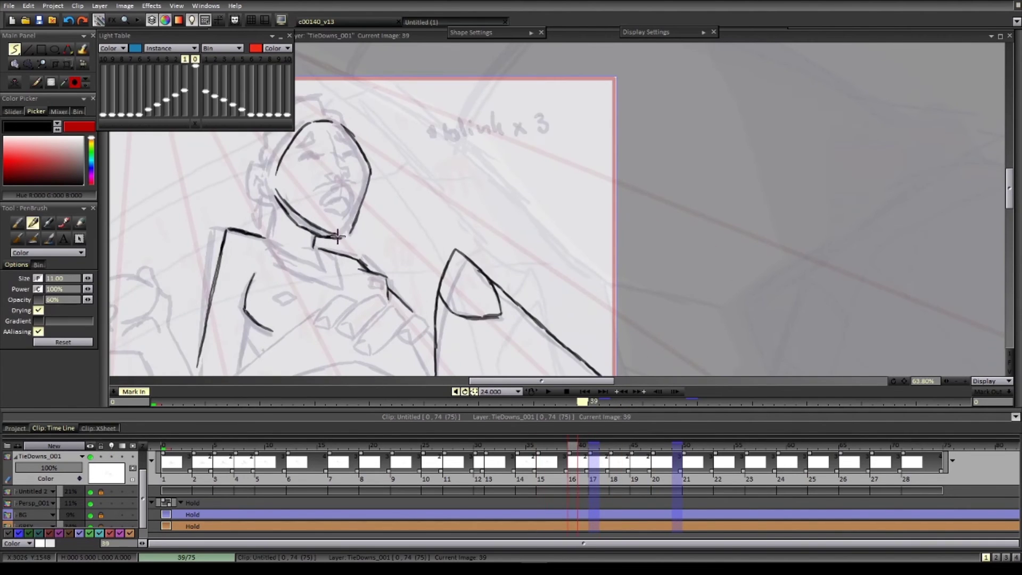
# - Ink the near-side neck line on the seventeenth drawing, flipping to the neighbouring drawings for comparison
pyautogui.press('Right')
pyautogui.press('Right')
pyautogui.press('Left')
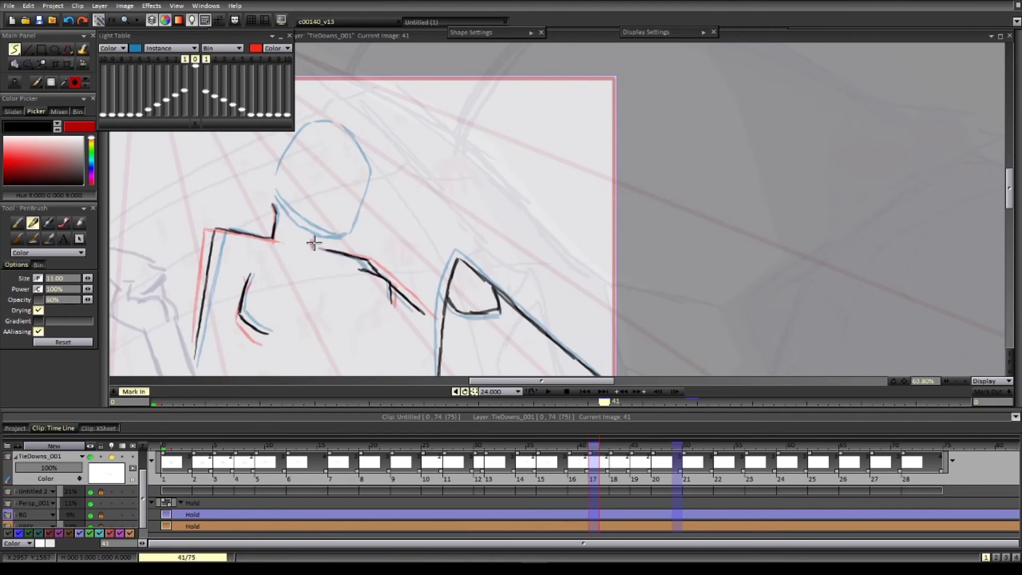
pyautogui.press('Left')
pyautogui.press('Right')
# - Ink the neck lines on the eighteenth and nineteenth drawings of TieDowns_001
pyautogui.press('Right')
pyautogui.moveTo(309, 227)
pyautogui.mouseDown()
pyautogui.moveTo(357, 287)
pyautogui.moveTo(320, 307)
pyautogui.mouseUp()
pyautogui.press('e')
pyautogui.press('b')
pyautogui.press('Right')
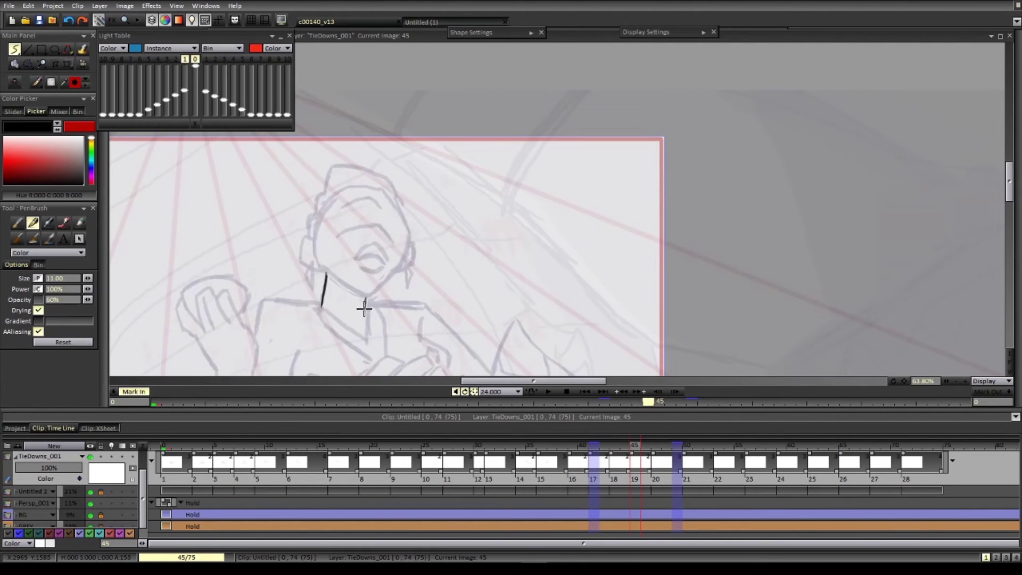
pyautogui.press('Right')
# - Flip back through the earlier drawings and forward again to examine how the knee and figure move
pyautogui.scroll(-1, 440, 298)
pyautogui.scroll(-2, 423, 318)
pyautogui.press('Left')
pyautogui.press('Left')
pyautogui.press('Left')
pyautogui.press('Left')
pyautogui.press('Left')
pyautogui.press('Left')
pyautogui.press('Left')
pyautogui.press('Left')
pyautogui.press('Left')
pyautogui.press('Left')
pyautogui.press('Left')
pyautogui.press('Left')
pyautogui.press('Left')
pyautogui.press('Left')
pyautogui.moveTo(533, 290); pyautogui.dragTo(395, 295)
pyautogui.scroll(-1, 369, 242)
pyautogui.press('Right')
pyautogui.press('Right')
pyautogui.press('Right')
pyautogui.press('Right')
pyautogui.press('Right')
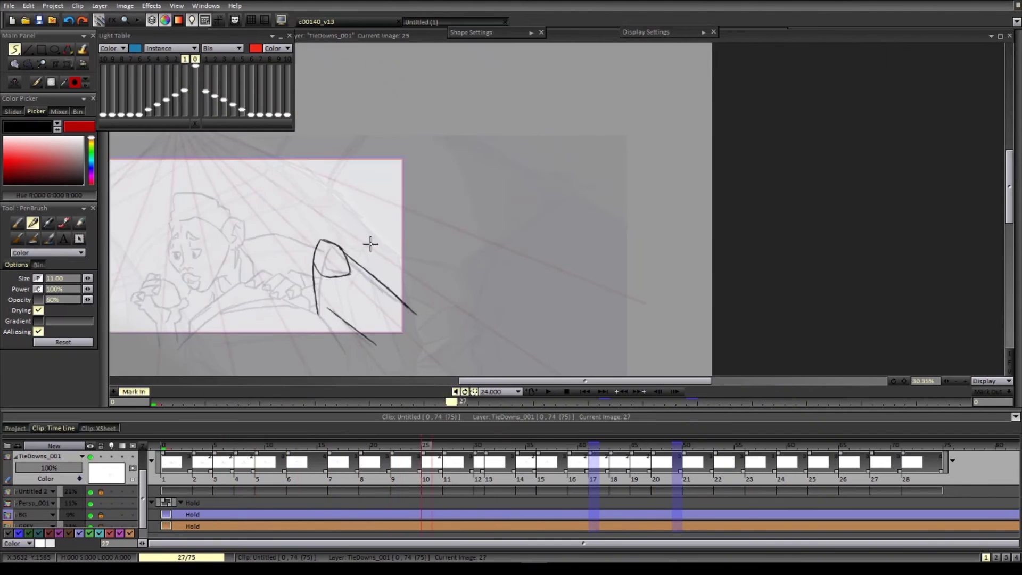
pyautogui.press('Right')
pyautogui.press('Right')
pyautogui.press('Right')
pyautogui.press('Right')
pyautogui.press('Right')
pyautogui.press('Right')
pyautogui.press('Right')
# - Ink the raised knee and leg lines on the eighteenth drawing at frame 43, using the light table as reference
pyautogui.scroll(3, 330, 208)
pyautogui.press('l')
pyautogui.moveTo(320, 208); pyautogui.dragTo(303, 306)
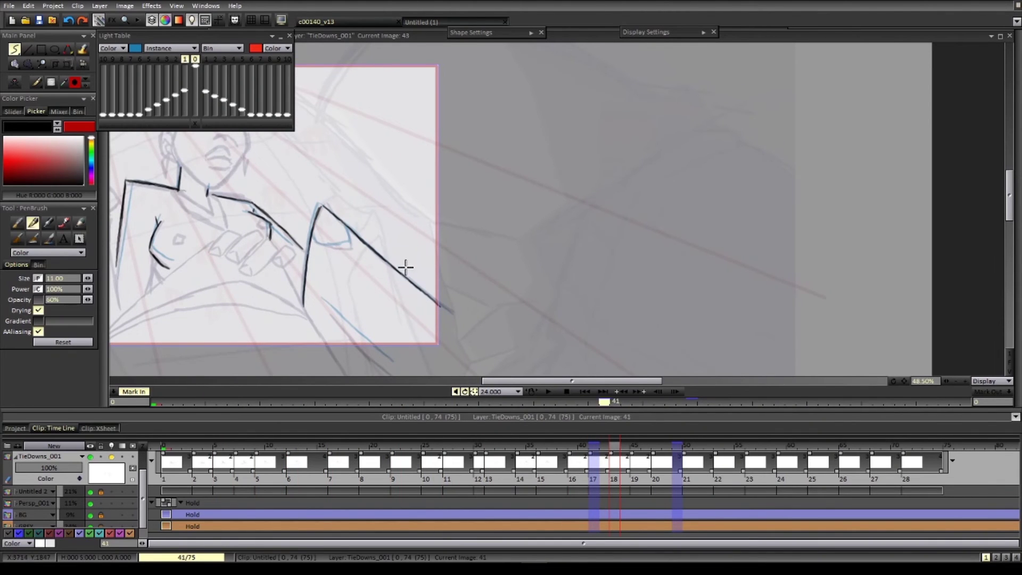
pyautogui.scroll(-2, 443, 306)
pyautogui.press('Right')
pyautogui.press('Right')
pyautogui.press('Right')
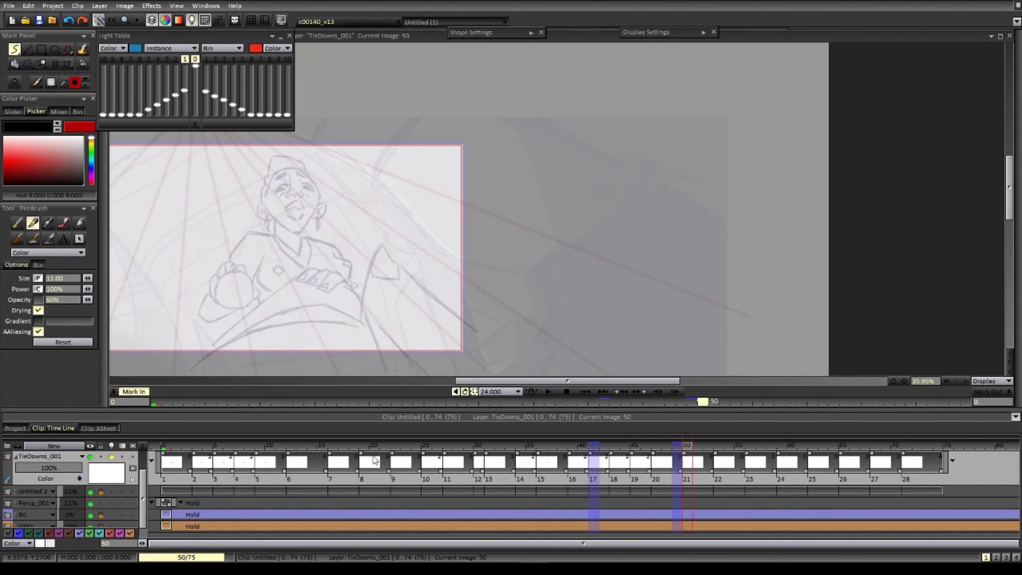
# - Ink the knee, kneecap and leg lines on the following drawings, including those at frames 47 and 56
pyautogui.press('Left')
pyautogui.press('Left')
pyautogui.press('b')
pyautogui.press('Left')
pyautogui.moveTo(429, 269); pyautogui.dragTo(404, 294)
pyautogui.press('Right')
pyautogui.scroll(6, 403, 294)
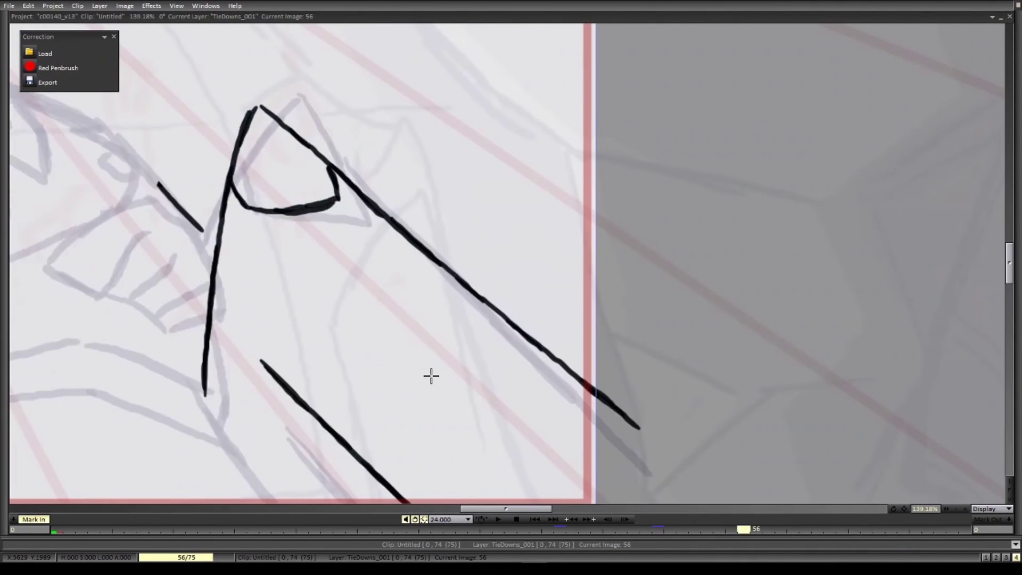
pyautogui.scroll(-5, 429, 372)
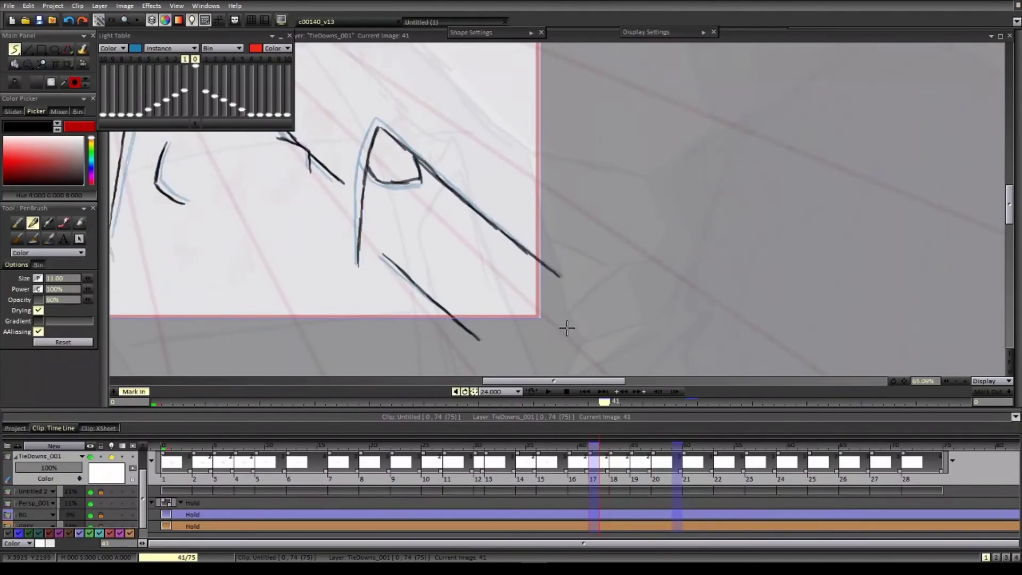
pyautogui.scroll(-4, 568, 326)
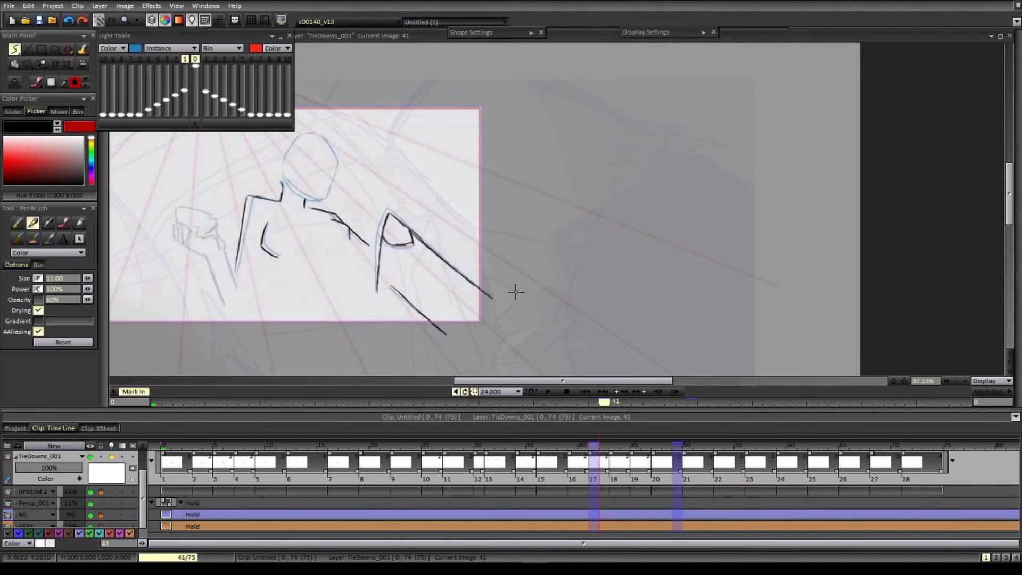
pyautogui.scroll(-2, 489, 303)
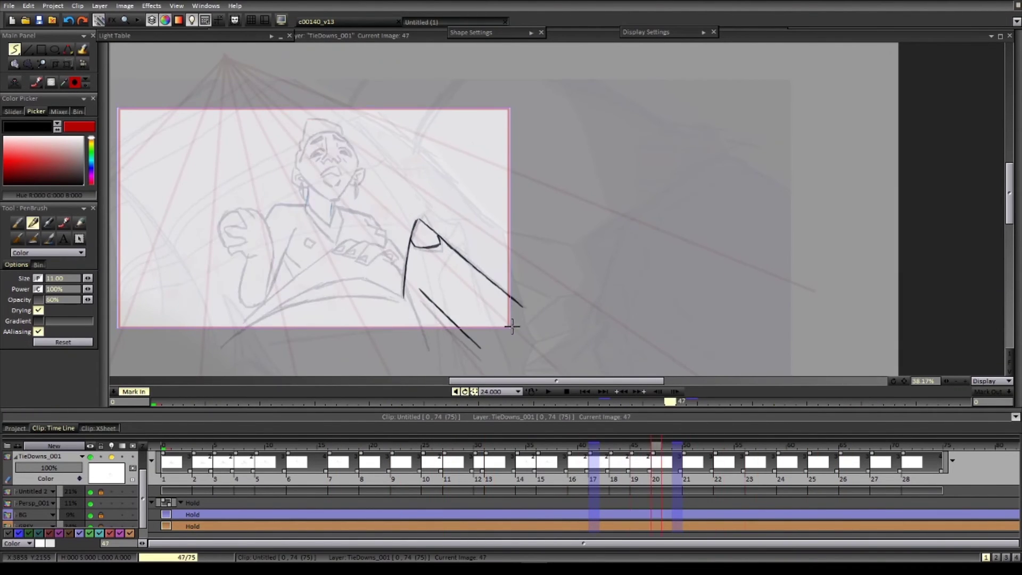
pyautogui.scroll(2, 329, 275)
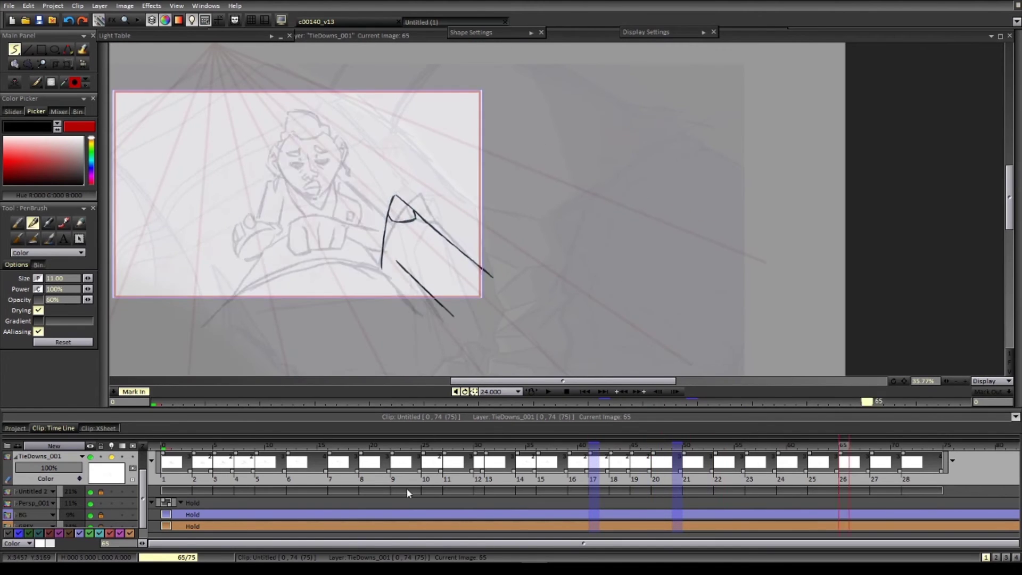
# - Play the clip and flip through the late drawings around frame 59 to check the knee's motion
pyautogui.moveTo(591, 466)
pyautogui.mouseDown()
pyautogui.moveTo(607, 458)
pyautogui.moveTo(595, 467)
pyautogui.moveTo(659, 483)
pyautogui.mouseUp()
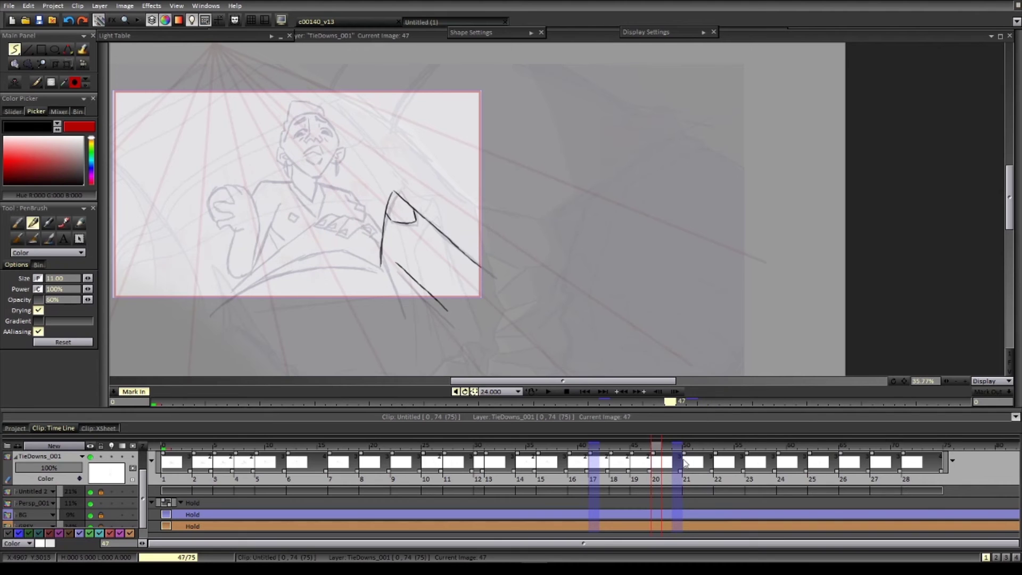
pyautogui.click(640, 392)
pyautogui.click(548, 392)
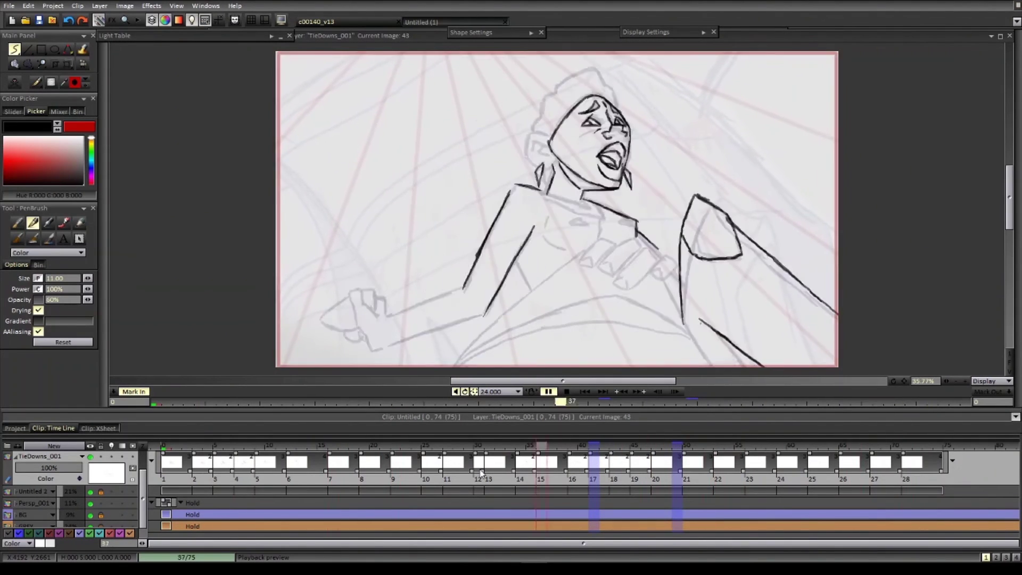
pyautogui.click(548, 392)
pyautogui.moveTo(677, 442); pyautogui.dragTo(465, 465)
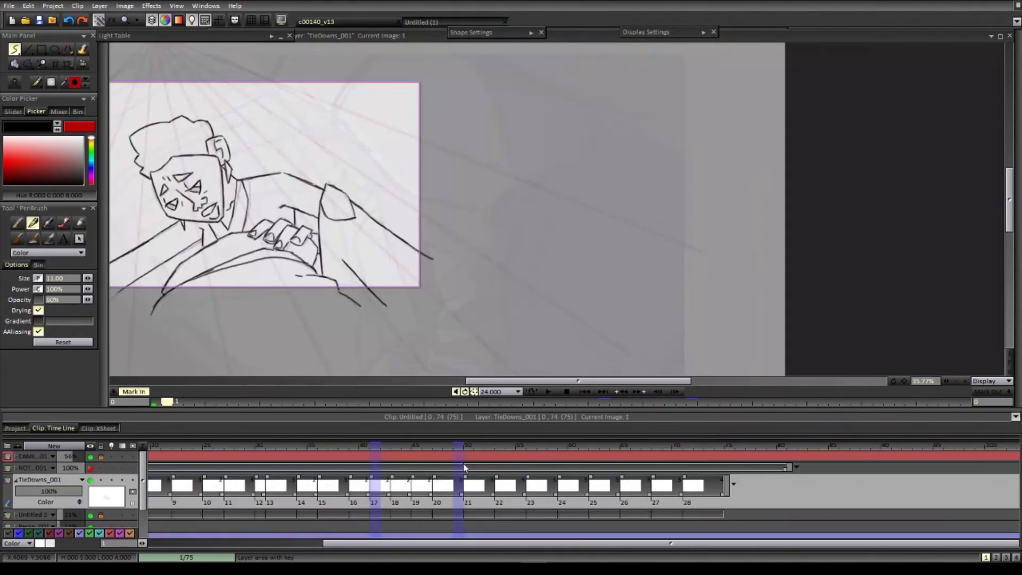
pyautogui.click(632, 445)
pyautogui.press('Left')
pyautogui.press('Left')
pyautogui.press('Left')
pyautogui.press('Left')
pyautogui.press('Left')
pyautogui.press('Left')
pyautogui.press('Right')
pyautogui.press('Right')
pyautogui.press('Right')
pyautogui.press('Right')
# - Ink the knee and leg lines on the twenty-fourth drawing at frame 59 with the light table on, cleaning up the knee tip
pyautogui.press('l')
pyautogui.scroll(2, 363, 223)
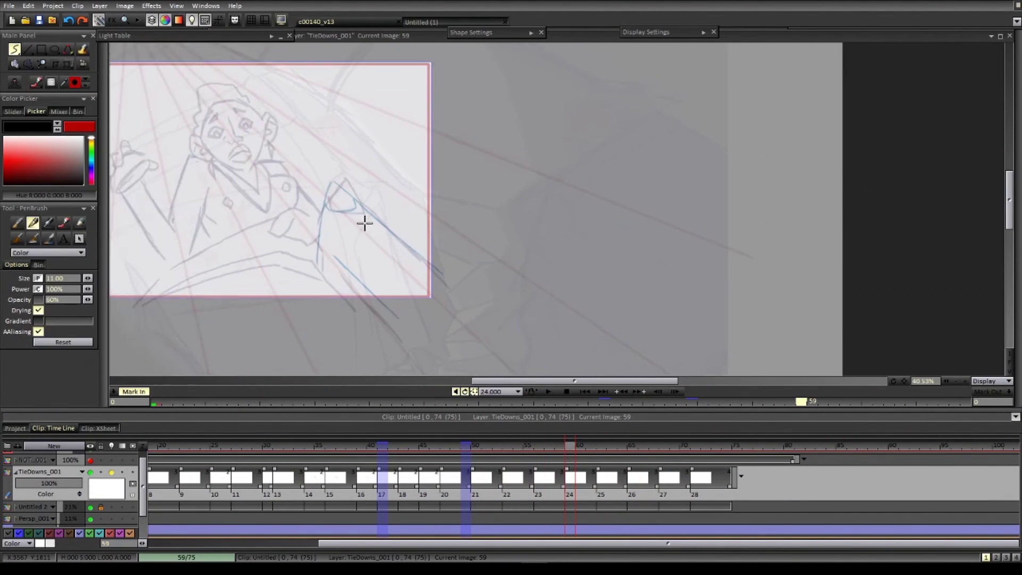
pyautogui.moveTo(328, 318); pyautogui.dragTo(339, 326)
pyautogui.moveTo(268, 210); pyautogui.dragTo(290, 192)
pyautogui.press('e')
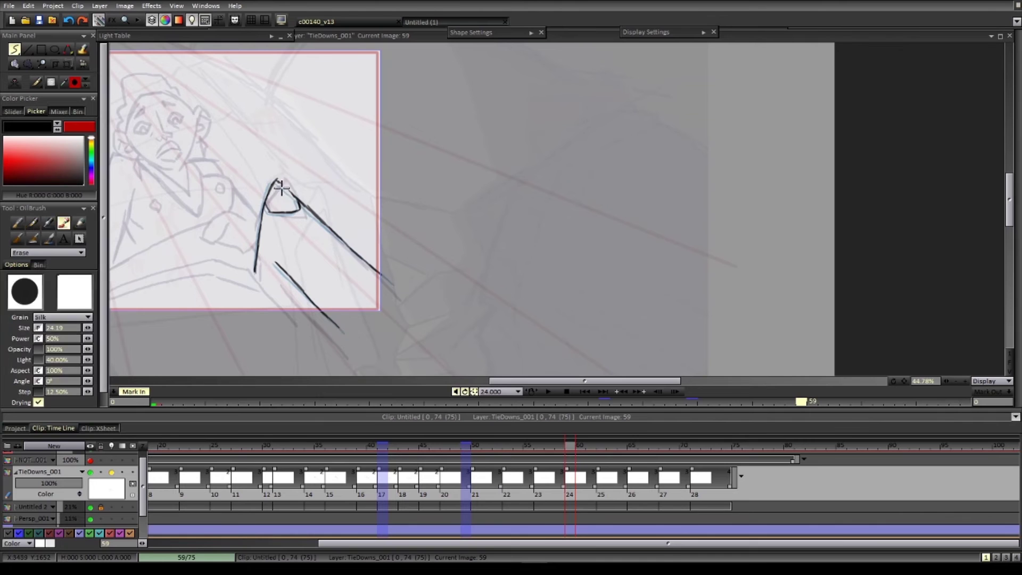
pyautogui.press('b')
pyautogui.press('Right')
pyautogui.press('Left')
# - Ink the knee and leg lines on the twenty-fifth drawing and clean up the stroke ends
pyautogui.press('Right')
pyautogui.moveTo(255, 272)
pyautogui.mouseDown()
pyautogui.moveTo(282, 182)
pyautogui.moveTo(296, 194)
pyautogui.mouseUp()
pyautogui.press('e')
pyautogui.press('b')
# - Ink the knee contour, kneecap and leg lines on the twenty-sixth drawing at frame 65, redoing the stray stroke
pyautogui.press('Right')
pyautogui.scroll(-2, 393, 255)
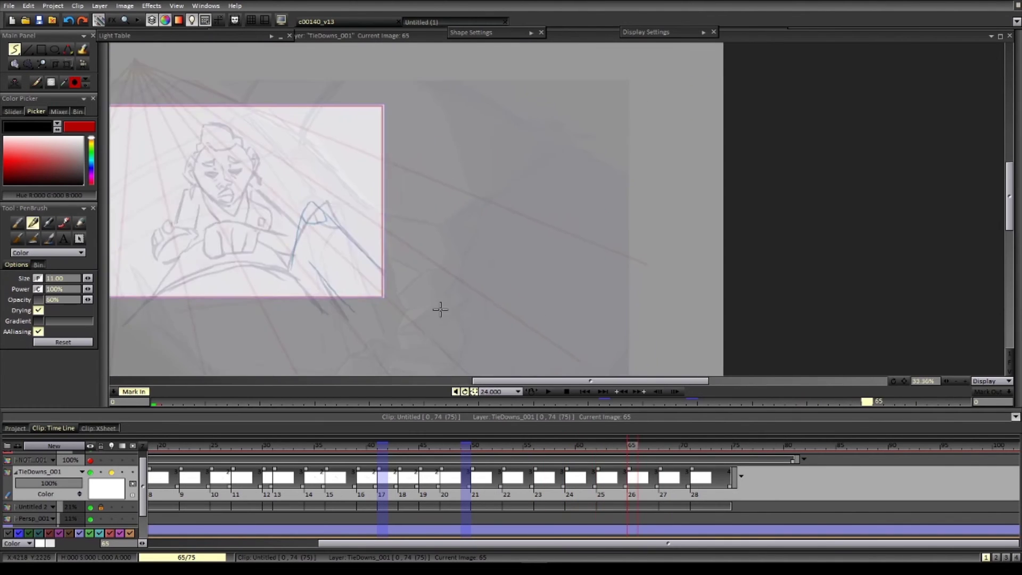
pyautogui.moveTo(440, 308); pyautogui.dragTo(432, 350)
pyautogui.moveTo(271, 314)
pyautogui.mouseDown()
pyautogui.moveTo(293, 246)
pyautogui.moveTo(274, 288)
pyautogui.mouseUp()
pyautogui.hotkey('ctrl', 'z')
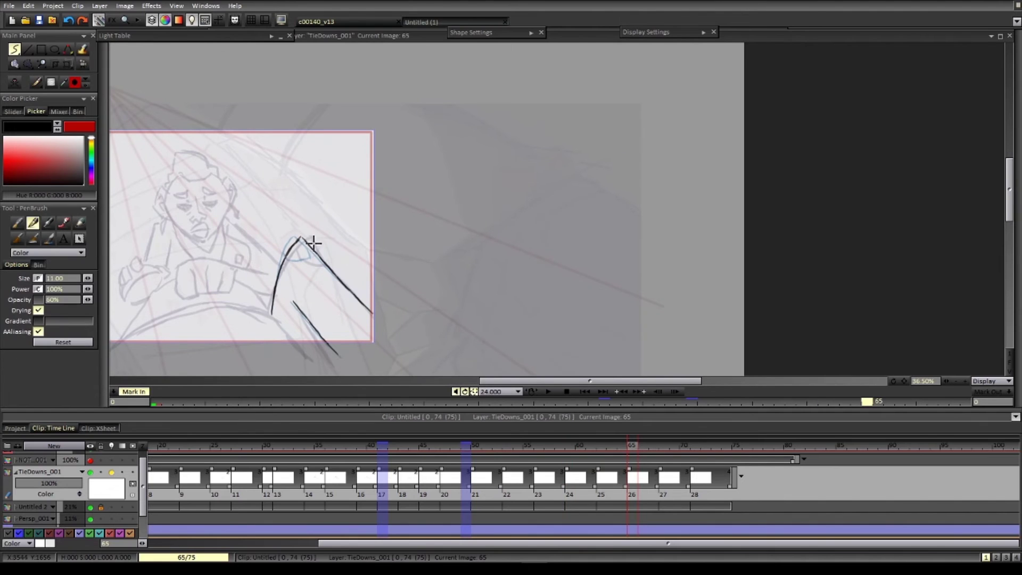
pyautogui.moveTo(288, 254); pyautogui.dragTo(312, 248)
pyautogui.press('e')
pyautogui.press('b')
pyautogui.press('e')
pyautogui.press('b')
# - Delete drawings 27 and 28 from TieDowns_001 and step through the frames around the gap
pyautogui.press('Right')
pyautogui.moveTo(668, 478); pyautogui.dragTo(703, 479)
pyautogui.press('Delete')
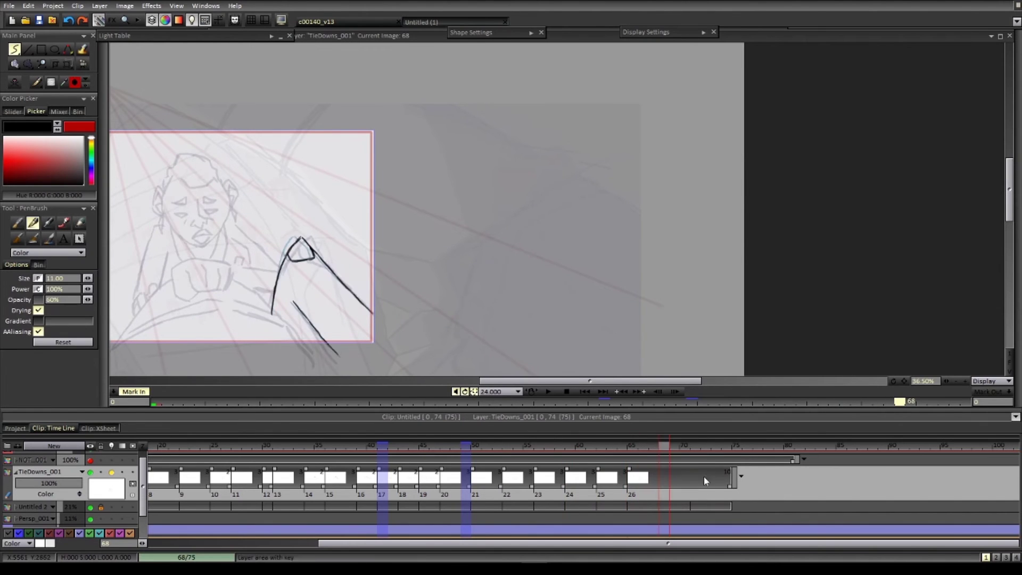
pyautogui.press('e')
pyautogui.press('Left')
pyautogui.press('Right')
pyautogui.press('Right')
# - Play the whole clip to check the motion and turn off the light table for TieDowns_001
pyautogui.press('f')
pyautogui.click(549, 391)
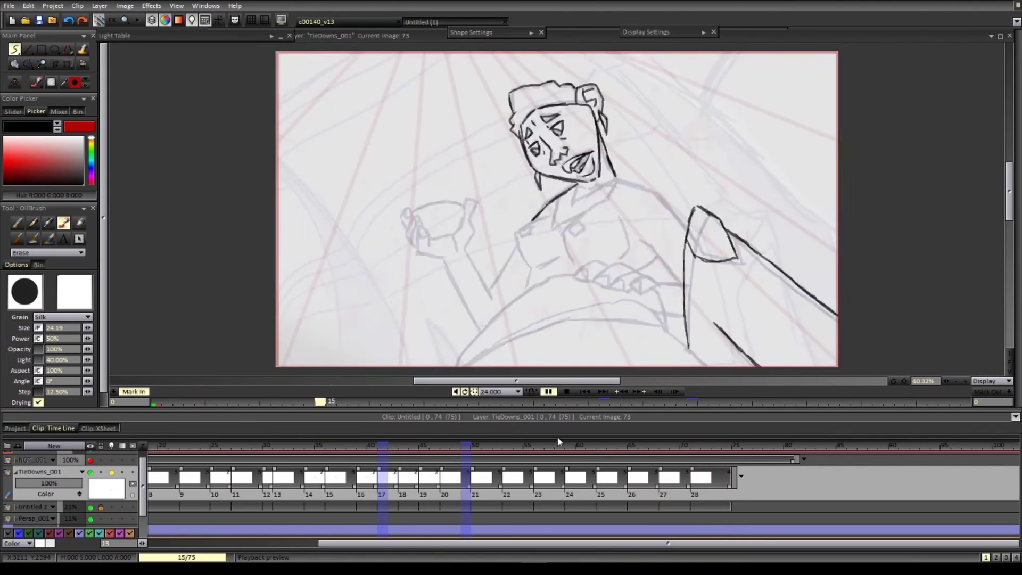
pyautogui.press('Return')
pyautogui.click(111, 472)
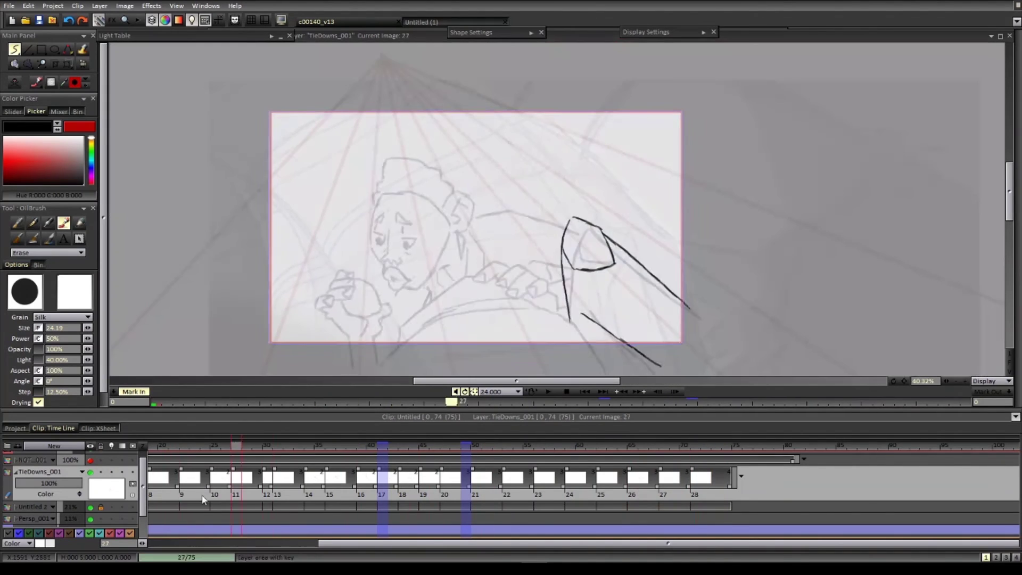
# - Return to the fifth drawing at frame 9 and tie down the upper-body lines
pyautogui.press('Left')
pyautogui.press('Left')
pyautogui.press('Left')
pyautogui.press('Left')
pyautogui.press('Left')
pyautogui.press('Left')
pyautogui.press('Left')
pyautogui.moveTo(496, 345); pyautogui.dragTo(543, 317)
pyautogui.press('Left')
pyautogui.press('Left')
pyautogui.press('Right')
pyautogui.press('Right')
pyautogui.press('Right')
pyautogui.scroll(3, 556, 223)
pyautogui.moveTo(339, 251); pyautogui.dragTo(451, 283)
pyautogui.press('b')
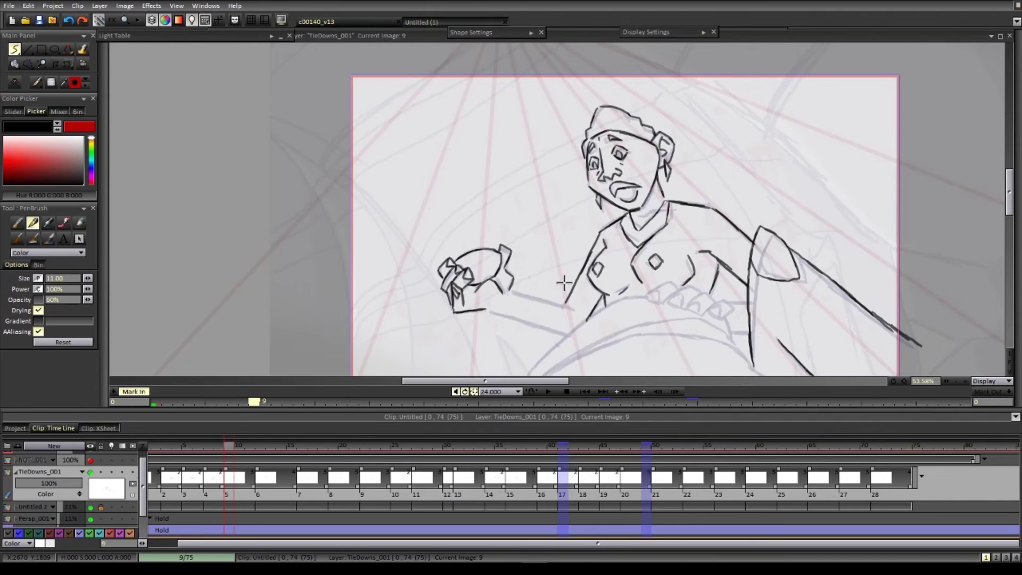
# - Ink the resting hand's fingers below the chest on the fifth drawing, using the neighbouring drawing as light-table reference
pyautogui.moveTo(564, 283); pyautogui.dragTo(443, 209)
pyautogui.press('Left')
pyautogui.press('Right')
pyautogui.moveTo(627, 234); pyautogui.dragTo(614, 233)
pyautogui.moveTo(629, 260); pyautogui.dragTo(588, 237)
pyautogui.press('l')
pyautogui.moveTo(524, 227); pyautogui.dragTo(490, 232)
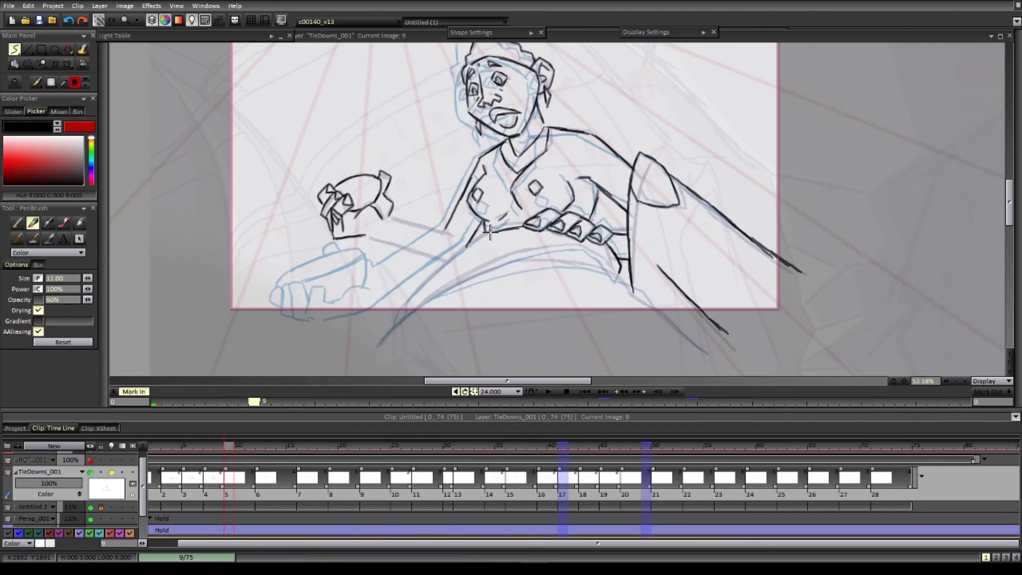
# - Ink the curved lap and thigh contours and the raised forearm on the fifth drawing
pyautogui.moveTo(604, 268); pyautogui.dragTo(706, 353)
pyautogui.press('l')
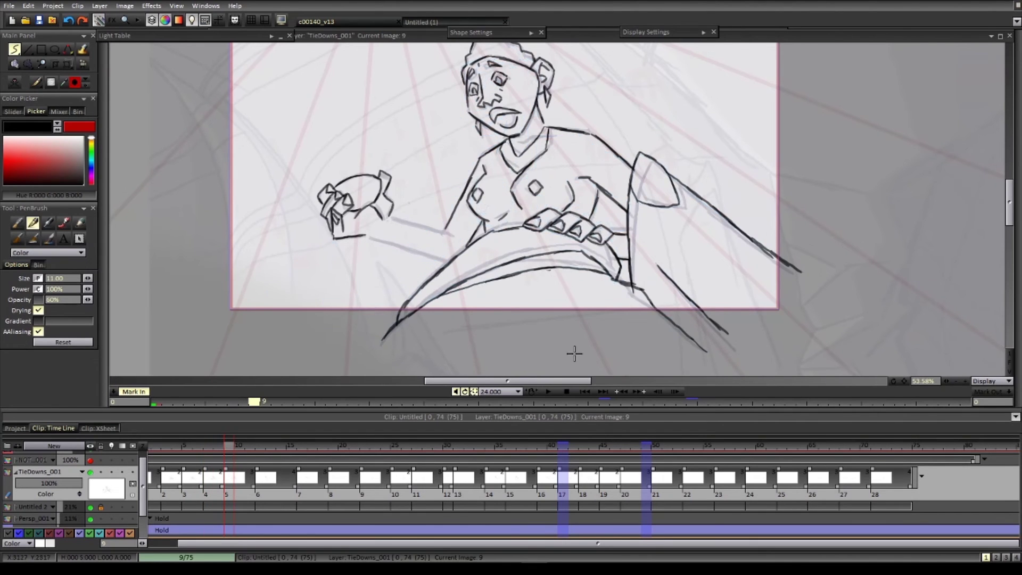
pyautogui.moveTo(575, 354); pyautogui.dragTo(468, 243)
pyautogui.moveTo(396, 299); pyautogui.dragTo(472, 256)
pyautogui.moveTo(471, 256)
pyautogui.mouseDown()
pyautogui.moveTo(447, 336)
pyautogui.moveTo(456, 182)
pyautogui.moveTo(432, 261)
pyautogui.moveTo(447, 232)
pyautogui.mouseUp()
# - Compare the neighbouring drawings and ink the neck and collar on the sixth drawing at frame 12
pyautogui.press('Left')
pyautogui.press('Left')
pyautogui.press('Right')
pyautogui.press('Right')
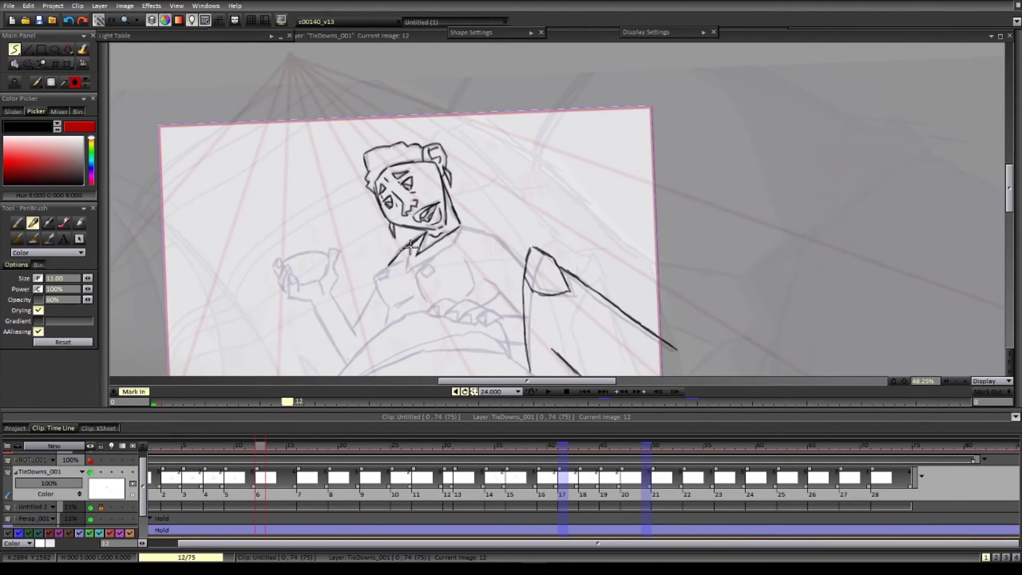
pyautogui.press('Left')
pyautogui.scroll(-3, 418, 319)
pyautogui.scroll(4, 417, 319)
pyautogui.press('Right')
pyautogui.scroll(-3, 417, 266)
pyautogui.press('e')
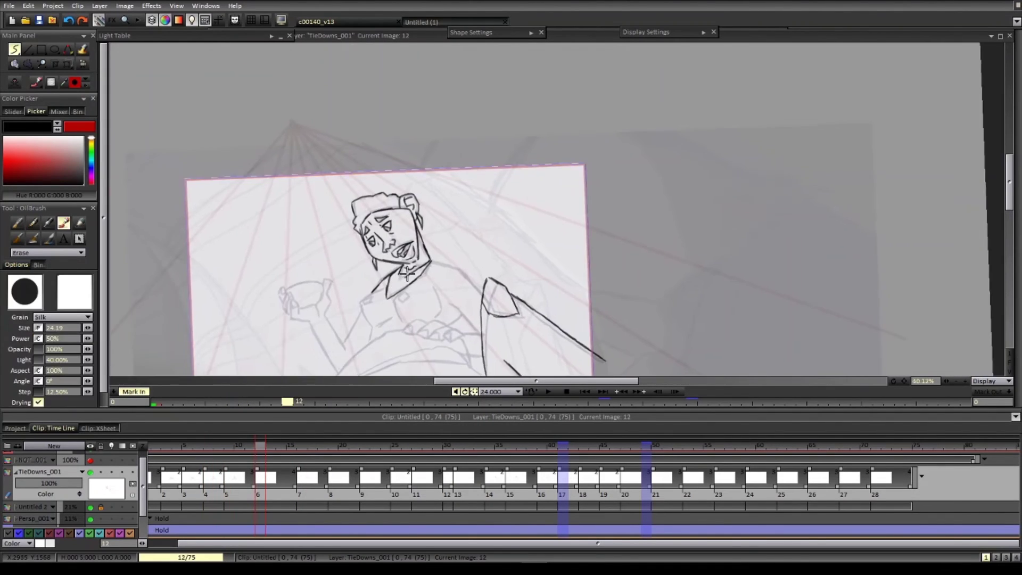
# - Clean up the collar and ink the shoulder, chest side and bent arm holding the bowl on the sixth drawing
pyautogui.scroll(3, 414, 269)
pyautogui.moveTo(413, 269); pyautogui.dragTo(425, 286)
pyautogui.scroll(1, 394, 256)
pyautogui.moveTo(427, 248)
pyautogui.mouseDown()
pyautogui.moveTo(407, 284)
pyautogui.moveTo(472, 258)
pyautogui.mouseUp()
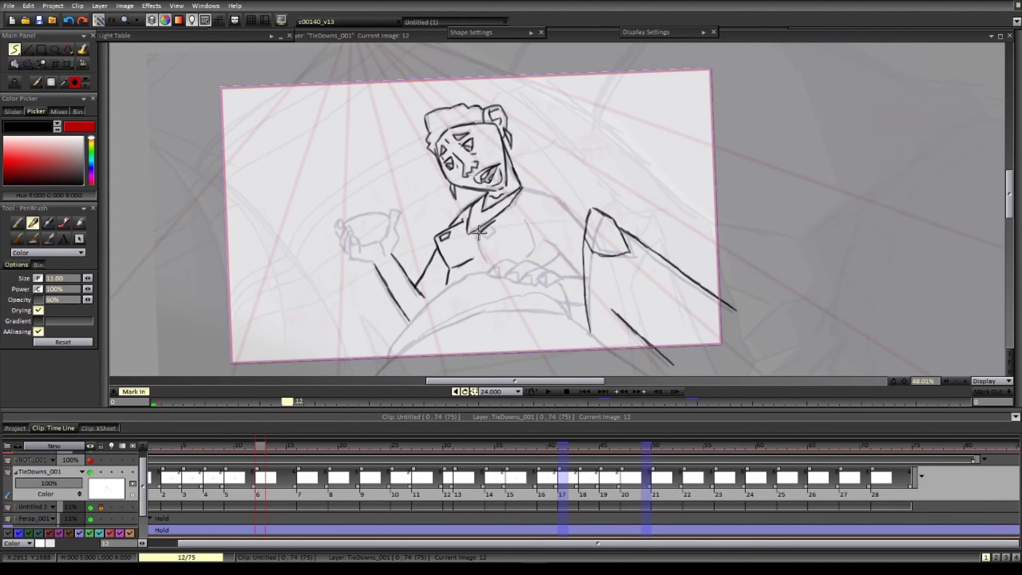
# - Ink the chest contour and the knee-side shoulder line on the sixth drawing, checking against the fifth
pyautogui.press('Left')
pyautogui.press('Right')
pyautogui.moveTo(537, 212); pyautogui.dragTo(494, 180)
pyautogui.moveTo(477, 157); pyautogui.dragTo(540, 202)
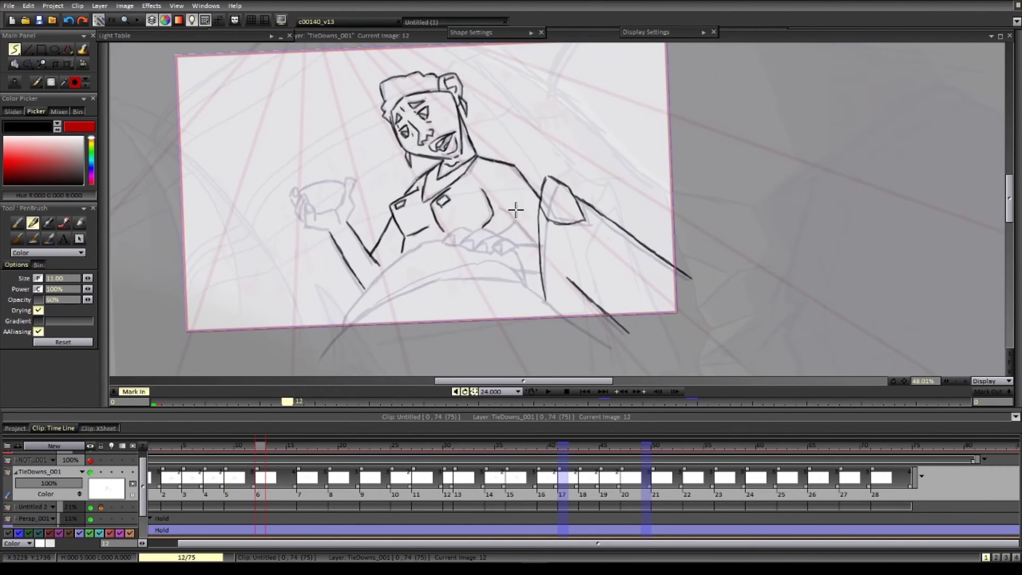
# - Flip through the drawings between frames 7 and 36 and play the animation to review how the inked lines move
pyautogui.scroll(-3, 413, 319)
pyautogui.press('Left')
pyautogui.press('Left')
pyautogui.press('Left')
pyautogui.press('Right')
pyautogui.press('Right')
pyautogui.press('Right')
pyautogui.press('Left')
pyautogui.press('Left')
pyautogui.press('Left')
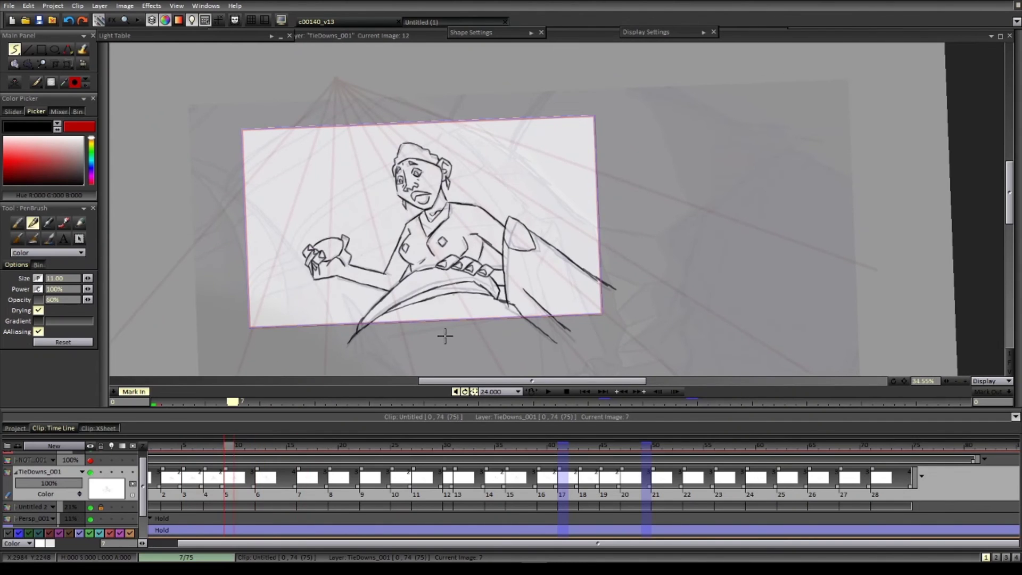
pyautogui.press('Right')
pyautogui.press('Right')
pyautogui.press('Right')
pyautogui.press('Right')
pyautogui.scroll(-1, 445, 336)
pyautogui.press('Left')
pyautogui.press('Left')
pyautogui.press('Right')
pyautogui.press('Right')
pyautogui.press('Right')
pyautogui.press('Right')
pyautogui.press('Right')
pyautogui.press('Right')
pyautogui.press('Right')
pyautogui.press('Right')
pyautogui.press('Right')
pyautogui.press('Right')
pyautogui.press('Right')
pyautogui.press('Right')
pyautogui.press('Right')
pyautogui.press('Right')
pyautogui.press('Right')
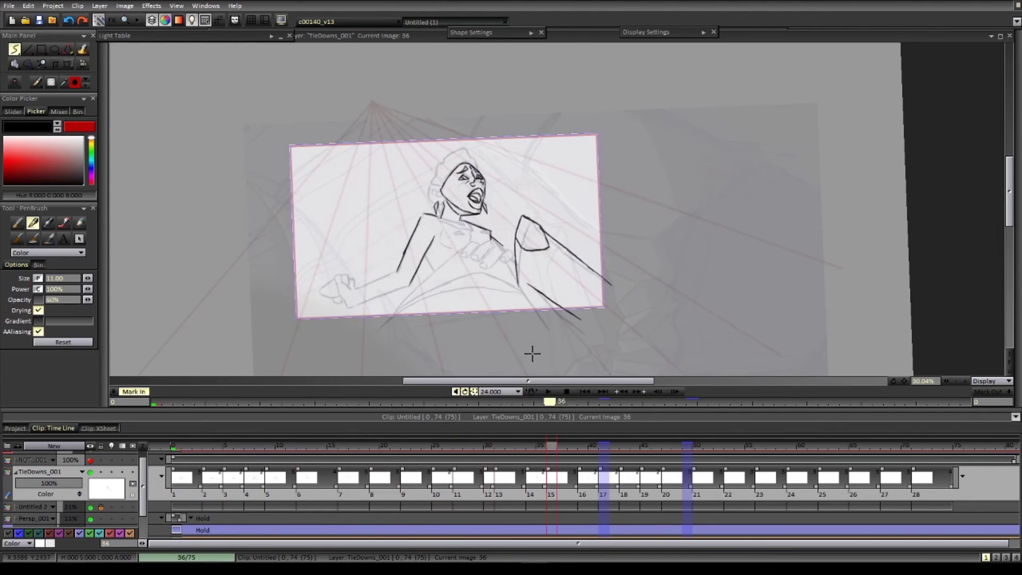
pyautogui.click(551, 392)
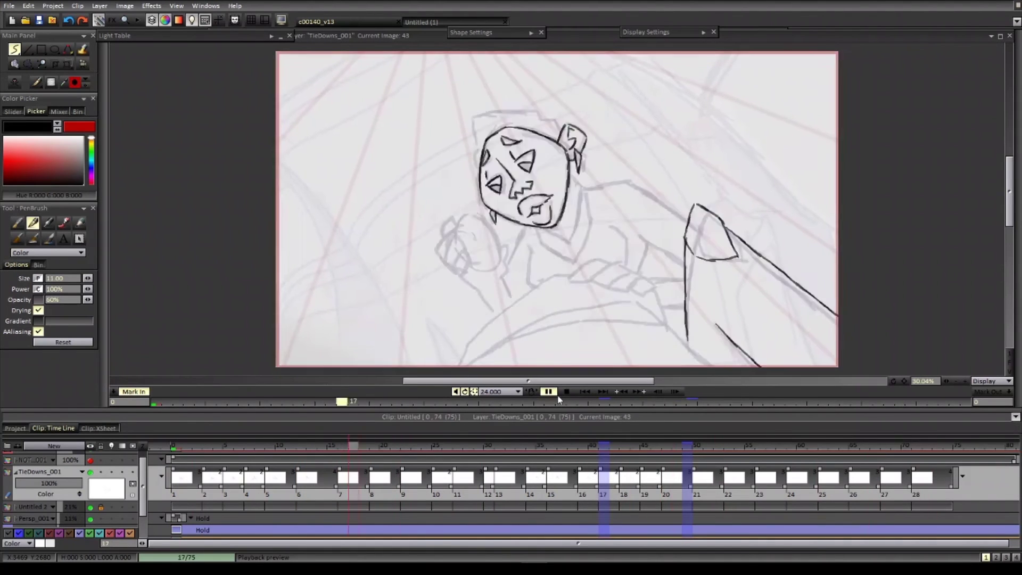
pyautogui.moveTo(707, 446); pyautogui.dragTo(586, 446)
# - Ink the bowl and the thumb side of the hand holding it on the sixth drawing at frame 12
pyautogui.press('Left')
pyautogui.press('Left')
pyautogui.press('Left')
pyautogui.press('Left')
pyautogui.press('Left')
pyautogui.press('Left')
pyautogui.press('Left')
pyautogui.press('Left')
pyautogui.press('Left')
pyautogui.press('Left')
pyautogui.press('Left')
pyautogui.press('Left')
pyautogui.press('Left')
pyautogui.press('Left')
pyautogui.press('Left')
pyautogui.press('Left')
pyautogui.press('Left')
pyautogui.press('Left')
pyautogui.press('Left')
pyautogui.press('Left')
pyautogui.scroll(5, 559, 333)
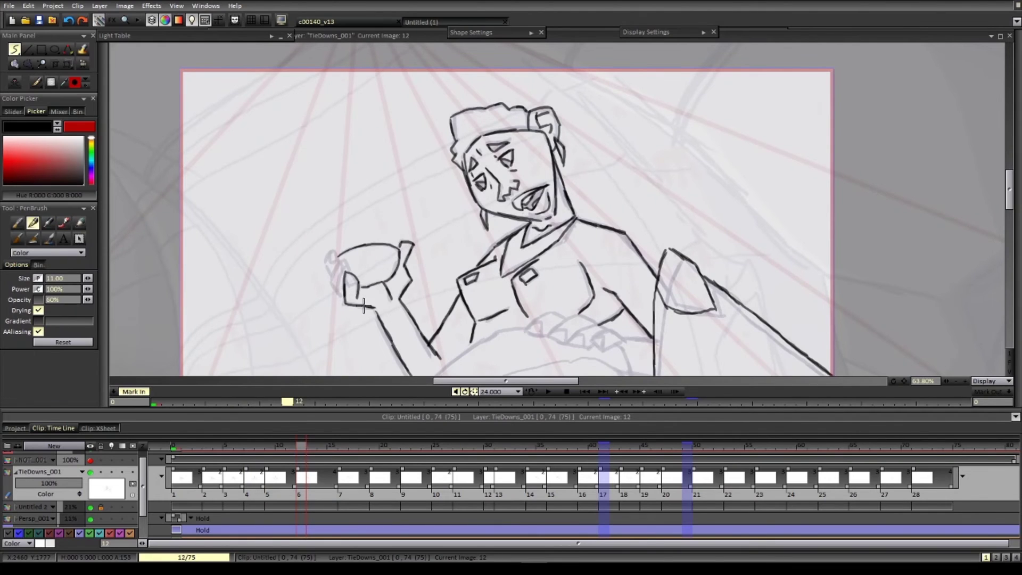
# - Ink the bowl, the gripping fingers and the wrist lines on the seventh drawing at frame 16
pyautogui.scroll(-1, 517, 333)
pyautogui.press('Right')
pyautogui.press('Right')
pyautogui.press('Right')
pyautogui.press('Right')
pyautogui.scroll(1, 371, 208)
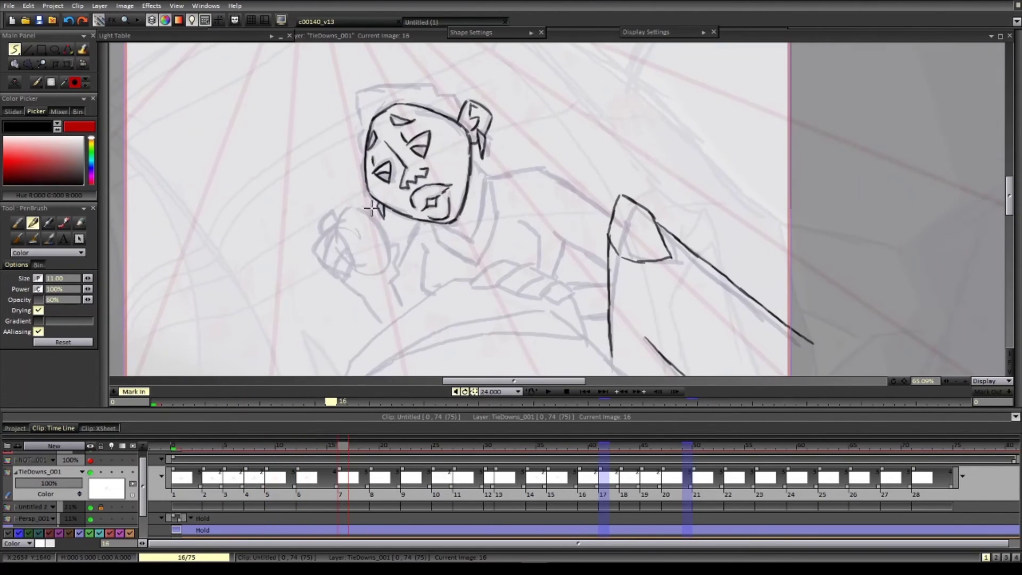
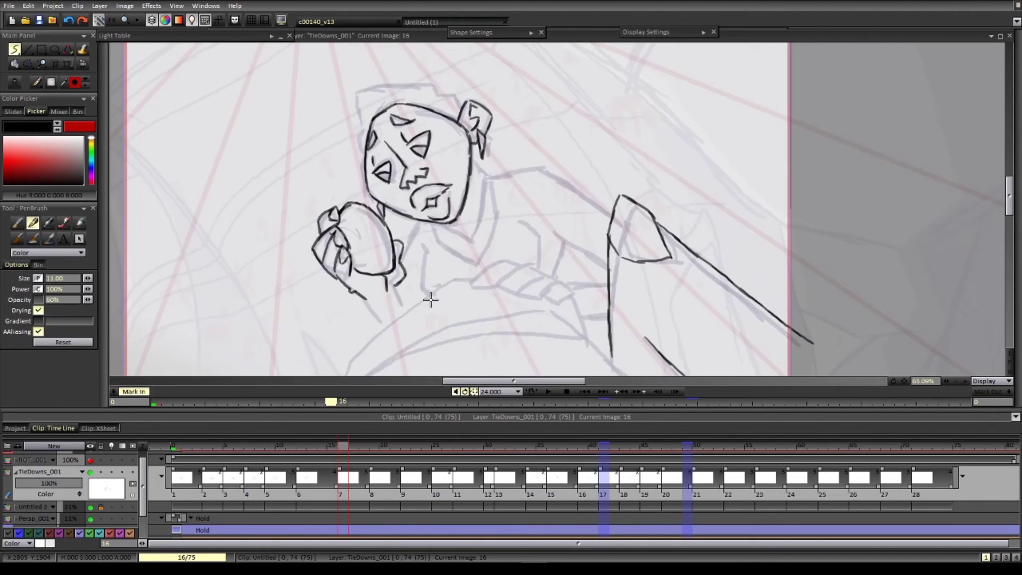
# - Compare the seventh drawing with the drawings from frame 7 to frame 22 to check the pose and the hand holding the bowl
pyautogui.press('Right')
pyautogui.press('Right')
pyautogui.press('Right')
pyautogui.press('Right')
pyautogui.press('Right')
pyautogui.press('Right')
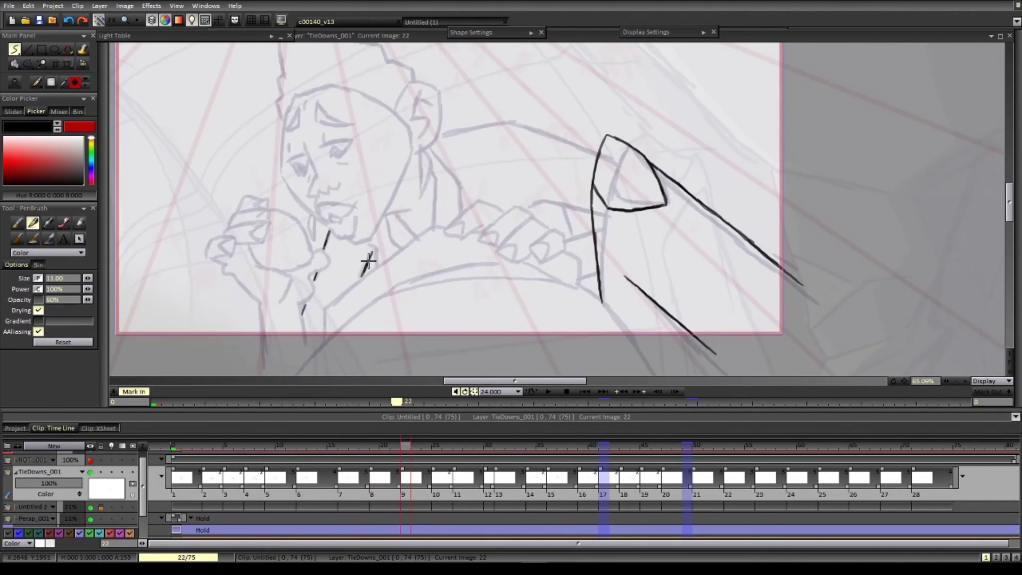
pyautogui.press('Left')
pyautogui.press('Left')
pyautogui.press('Left')
pyautogui.press('Left')
pyautogui.press('Left')
pyautogui.press('Left')
pyautogui.press('Left')
pyautogui.press('Left')
pyautogui.press('Left')
pyautogui.press('Left')
pyautogui.scroll(-2, 486, 263)
pyautogui.press('Left')
pyautogui.press('Left')
pyautogui.press('Left')
pyautogui.press('Left')
pyautogui.press('Left')
pyautogui.scroll(-2, 483, 256)
pyautogui.scroll(3, 371, 250)
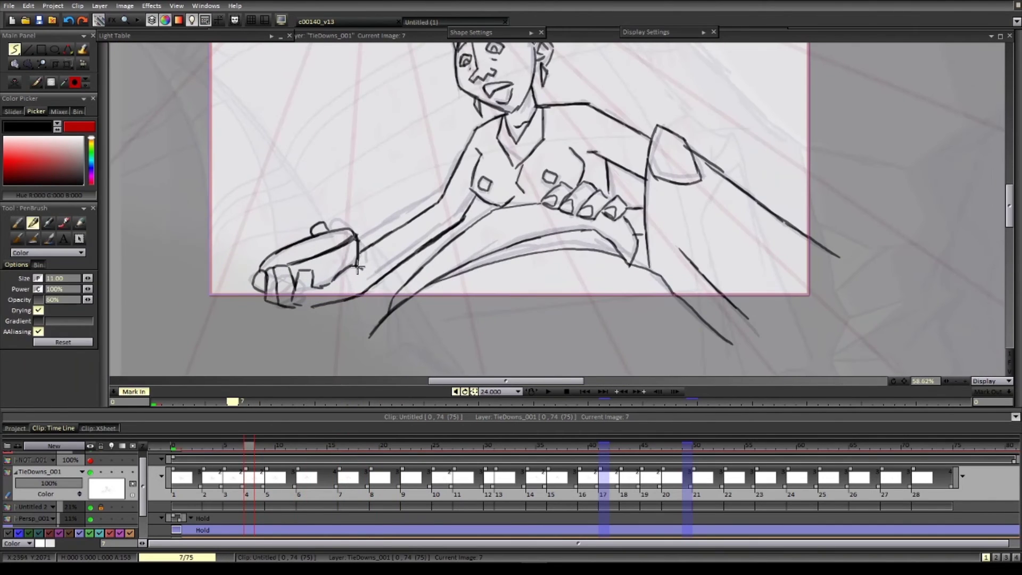
pyautogui.press('Right')
pyautogui.press('Right')
pyautogui.press('Right')
pyautogui.press('Right')
pyautogui.press('Right')
pyautogui.press('Right')
pyautogui.press('Right')
pyautogui.press('Right')
pyautogui.press('Right')
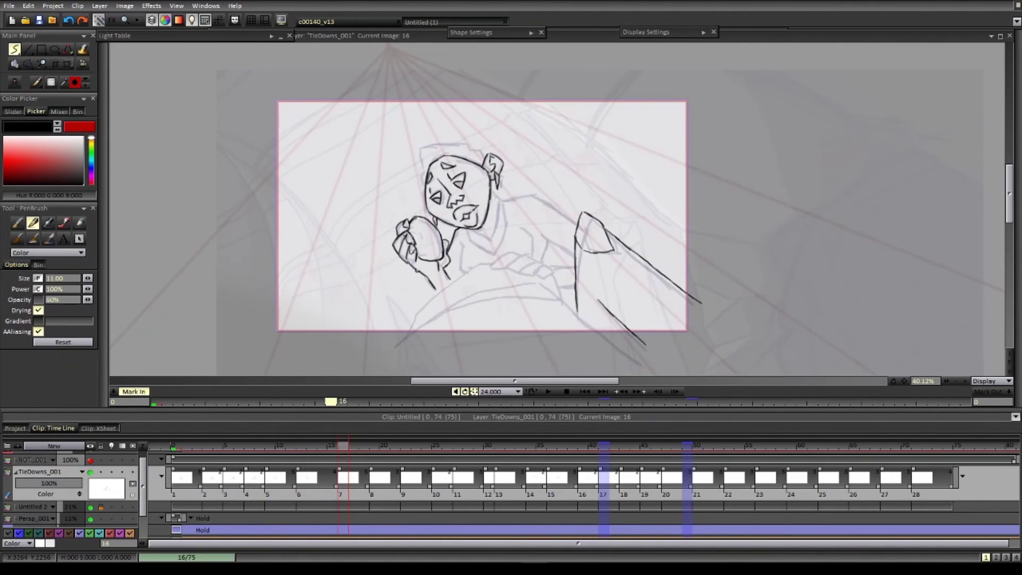
# - Ink the hair outline above the face and the chest-side line beside the raised hand on the seventh drawing
pyautogui.scroll(5, 542, 331)
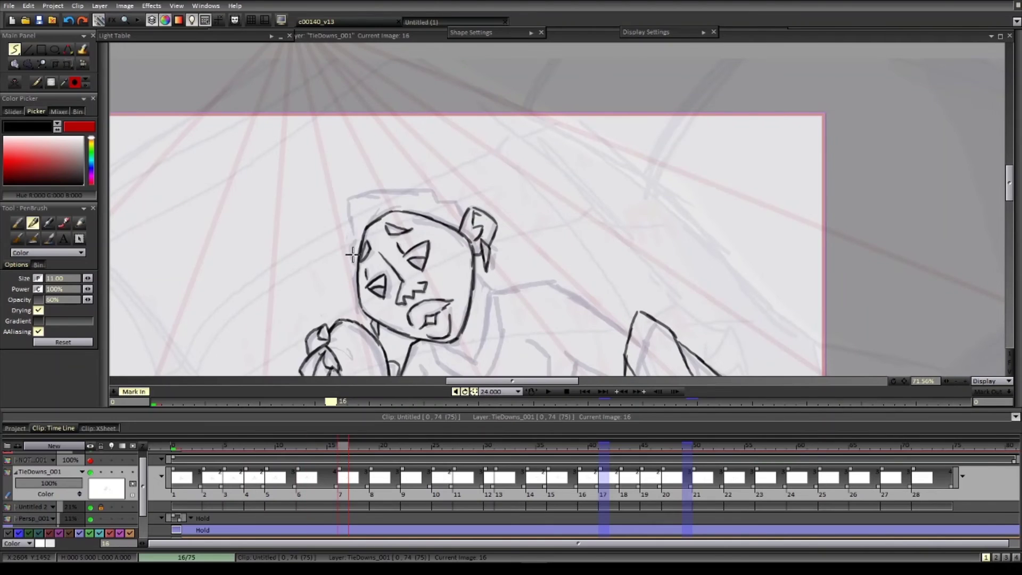
pyautogui.moveTo(420, 367); pyautogui.dragTo(399, 245)
pyautogui.scroll(1, 399, 244)
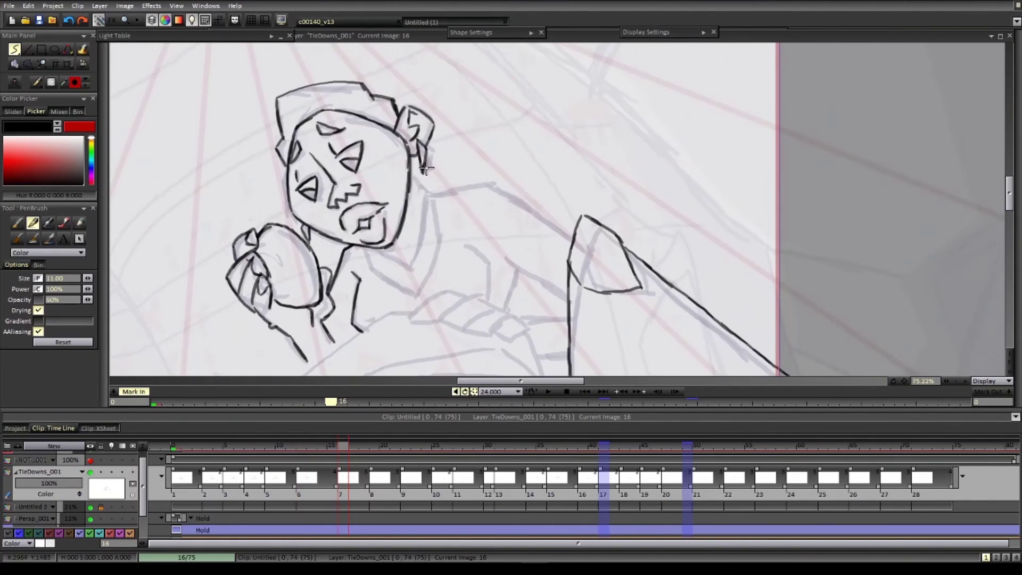
# - Ink the neck, V-shaped collar, chest fold, shoulder contour and underarm lines on the seventh drawing
pyautogui.moveTo(410, 173); pyautogui.dragTo(428, 194)
pyautogui.moveTo(428, 194); pyautogui.dragTo(408, 277)
pyautogui.moveTo(379, 250); pyautogui.dragTo(408, 277)
pyautogui.moveTo(365, 248); pyautogui.dragTo(394, 297)
pyautogui.moveTo(444, 239); pyautogui.dragTo(441, 272)
pyautogui.moveTo(466, 245); pyautogui.dragTo(493, 302)
pyautogui.moveTo(430, 193); pyautogui.dragTo(493, 183)
pyautogui.moveTo(492, 183); pyautogui.dragTo(420, 152)
pyautogui.moveTo(420, 152); pyautogui.dragTo(503, 210)
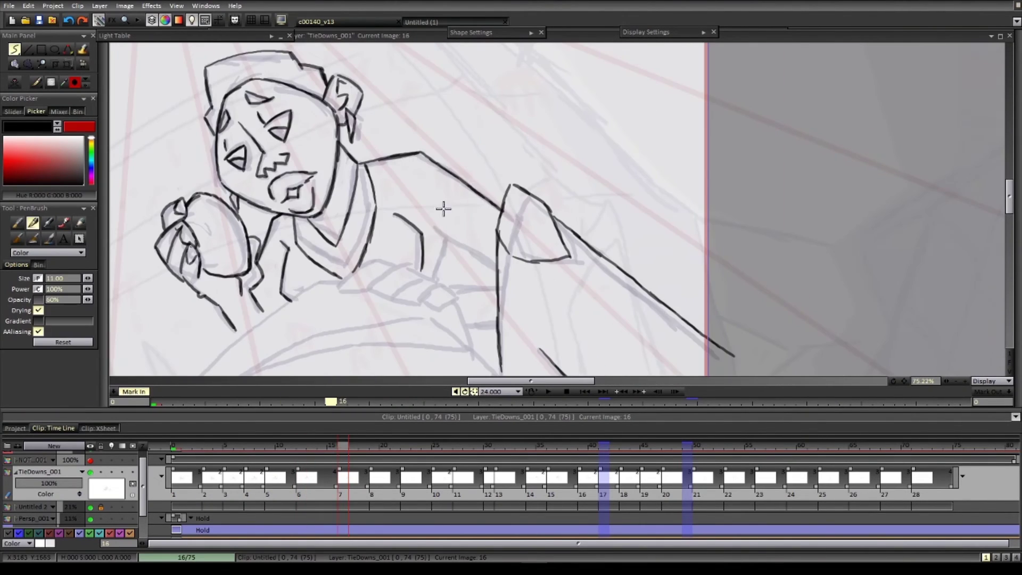
pyautogui.scroll(-2, 470, 289)
pyautogui.moveTo(446, 238)
pyautogui.mouseDown()
pyautogui.moveTo(436, 279)
pyautogui.moveTo(520, 263)
pyautogui.moveTo(516, 247)
pyautogui.mouseUp()
# - Ink the collar and neck lines on the eighth drawing at frame 19
pyautogui.press('Right')
pyautogui.press('Right')
pyautogui.press('Right')
pyautogui.scroll(-8, 506, 231)
pyautogui.scroll(5, 457, 160)
pyautogui.moveTo(374, 234); pyautogui.dragTo(397, 230)
pyautogui.moveTo(389, 232); pyautogui.dragTo(414, 230)
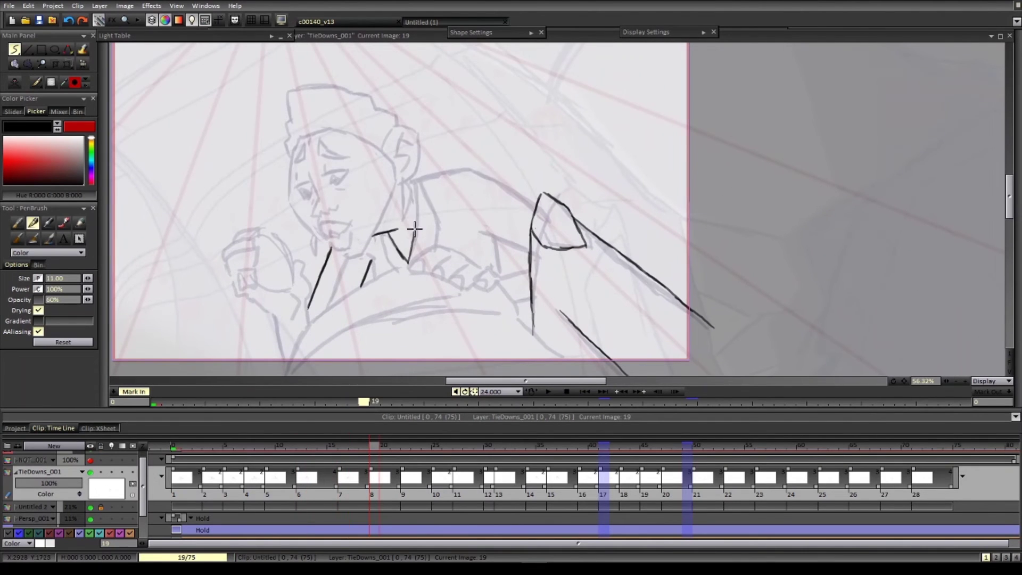
pyautogui.moveTo(374, 270); pyautogui.dragTo(375, 278)
pyautogui.moveTo(401, 218); pyautogui.dragTo(406, 239)
pyautogui.moveTo(405, 198); pyautogui.dragTo(408, 241)
pyautogui.moveTo(405, 199); pyautogui.dragTo(409, 240)
# - Ink both earrings on the eighth drawing
pyautogui.moveTo(319, 256); pyautogui.dragTo(321, 278)
pyautogui.moveTo(383, 212); pyautogui.dragTo(387, 232)
pyautogui.moveTo(398, 172)
pyautogui.mouseDown()
pyautogui.moveTo(428, 182)
pyautogui.moveTo(404, 197)
pyautogui.mouseUp()
pyautogui.moveTo(409, 174); pyautogui.dragTo(404, 197)
pyautogui.moveTo(410, 178)
pyautogui.mouseDown()
pyautogui.moveTo(422, 177)
pyautogui.moveTo(407, 219)
pyautogui.mouseUp()
pyautogui.moveTo(307, 178); pyautogui.dragTo(298, 220)
# - Ink the shoulder contour and the underarm lines meeting the knee on the eighth drawing
pyautogui.moveTo(418, 224)
pyautogui.mouseDown()
pyautogui.moveTo(477, 209)
pyautogui.moveTo(480, 228)
pyautogui.mouseUp()
pyautogui.scroll(1, 443, 215)
pyautogui.moveTo(452, 227); pyautogui.dragTo(511, 229)
pyautogui.moveTo(510, 261); pyautogui.dragTo(541, 254)
pyautogui.scroll(1, 513, 282)
# - Ink the face outline, the hair, and the brows, eyes, nose and mouth on the eighth drawing
pyautogui.moveTo(382, 202); pyautogui.dragTo(476, 216)
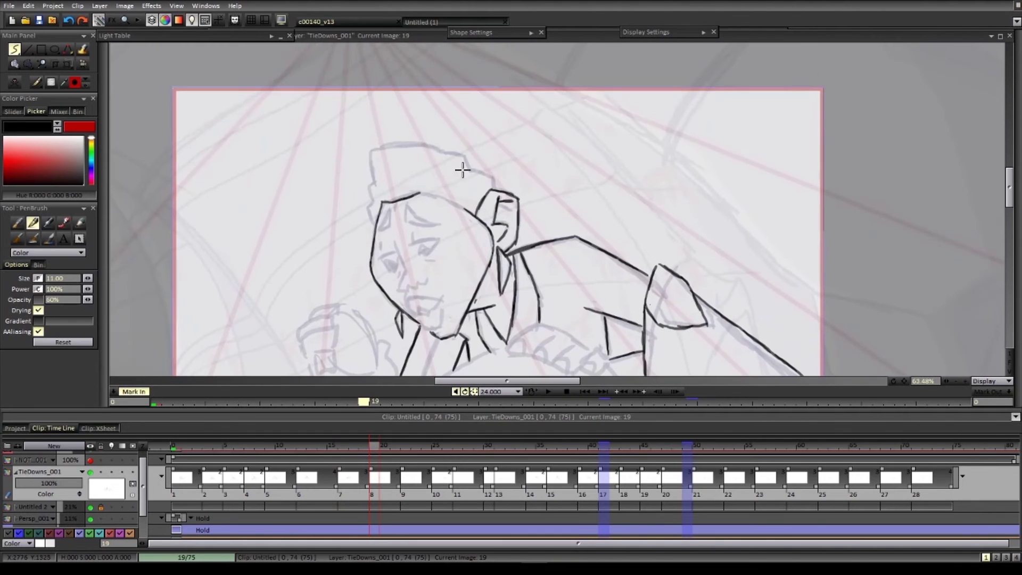
pyautogui.moveTo(375, 226)
pyautogui.mouseDown()
pyautogui.moveTo(371, 152)
pyautogui.moveTo(494, 177)
pyautogui.mouseUp()
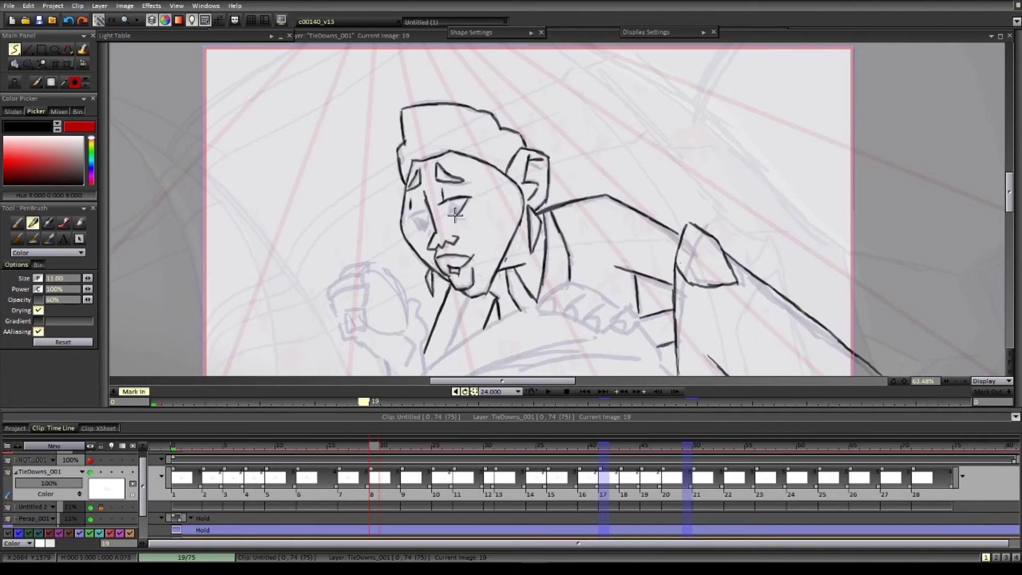
pyautogui.moveTo(458, 223); pyautogui.dragTo(466, 224)
pyautogui.scroll(-3, 462, 222)
pyautogui.scroll(4, 447, 175)
# - Select and shift the small mark beneath the eye beside the nose, and ink the raised hand's fingers on the eighth drawing
pyautogui.press('s')
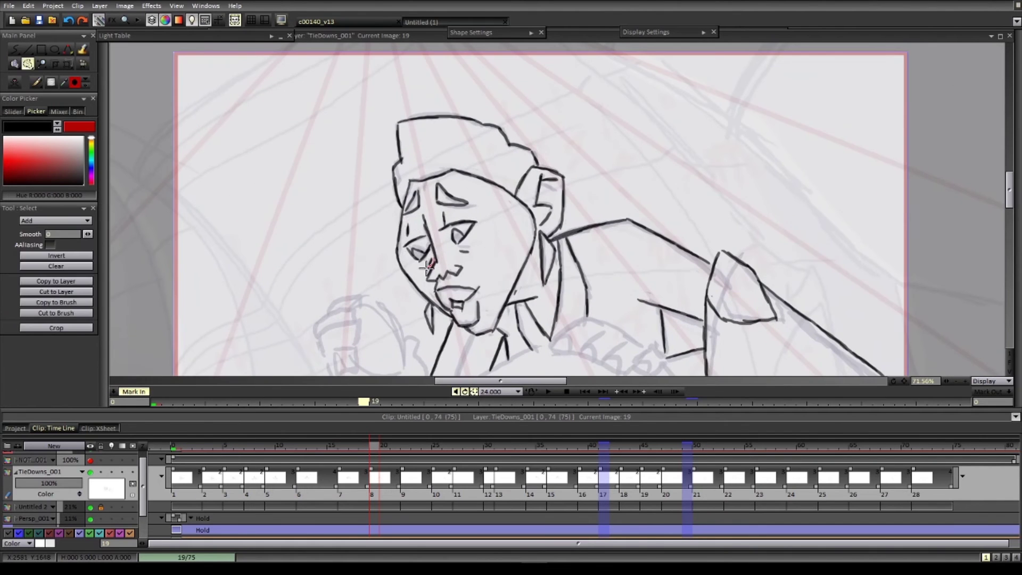
pyautogui.hotkey('ctrl', 't')
pyautogui.moveTo(429, 261); pyautogui.dragTo(417, 251)
pyautogui.press('b')
pyautogui.scroll(-3, 382, 193)
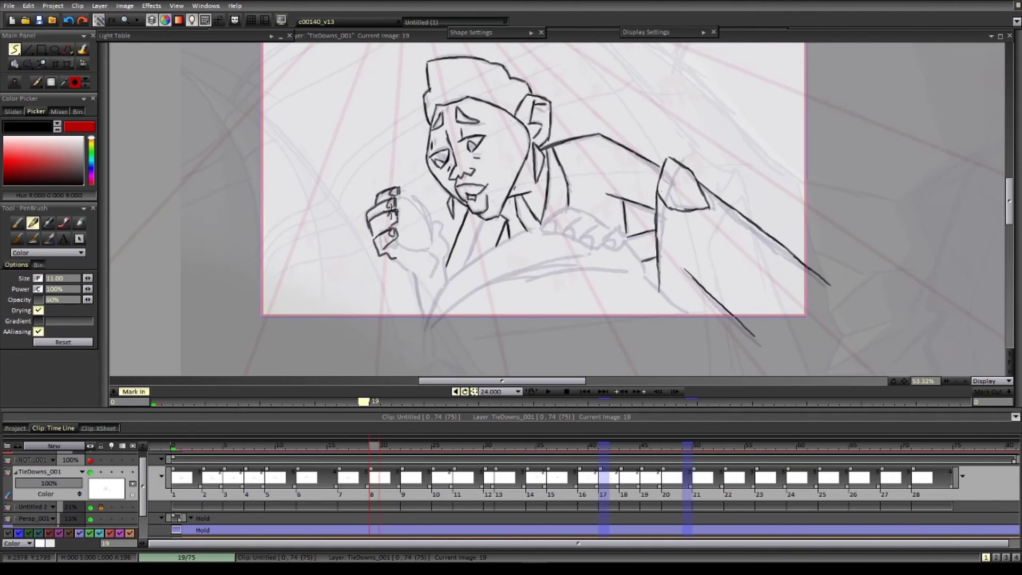
# - Ink the underarm lines beside the knee and the collar stroke on the ninth drawing at frame 22
pyautogui.scroll(-1, 491, 228)
pyautogui.press('Right')
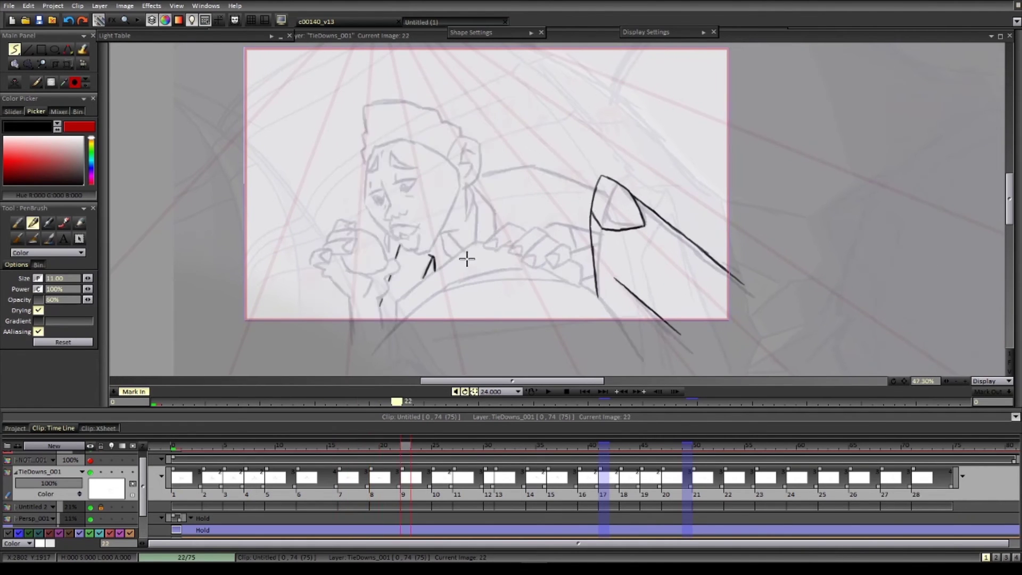
pyautogui.press('Left')
pyautogui.press('Right')
pyautogui.moveTo(615, 274); pyautogui.dragTo(529, 298)
pyautogui.moveTo(537, 265); pyautogui.dragTo(519, 269)
pyautogui.moveTo(522, 267); pyautogui.dragTo(516, 246)
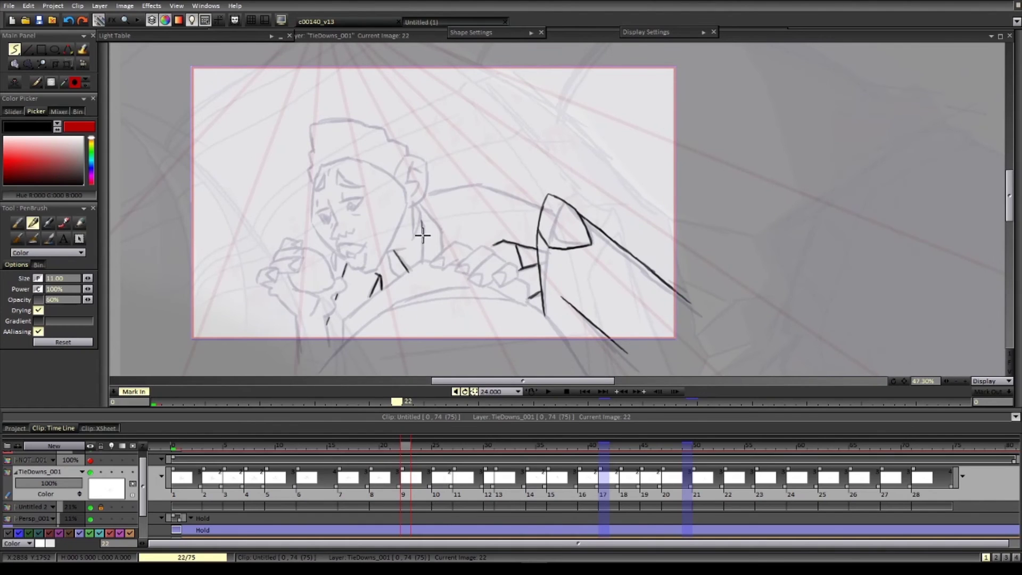
# - Ink the earrings, the side of the neck and the shoulder contour on the ninth drawing
pyautogui.moveTo(334, 267); pyautogui.dragTo(332, 253)
pyautogui.moveTo(409, 219); pyautogui.dragTo(431, 229)
pyautogui.moveTo(447, 207); pyautogui.dragTo(491, 196)
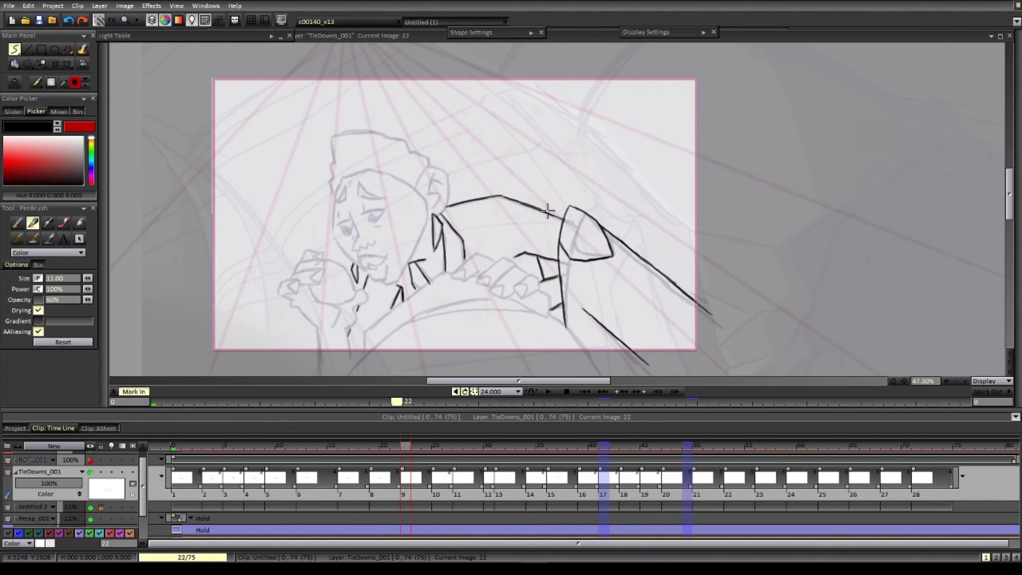
# - Ink the brows, eyes, nose, mouth, face outline and ear on the ninth drawing at frame 22
pyautogui.scroll(2, 380, 277)
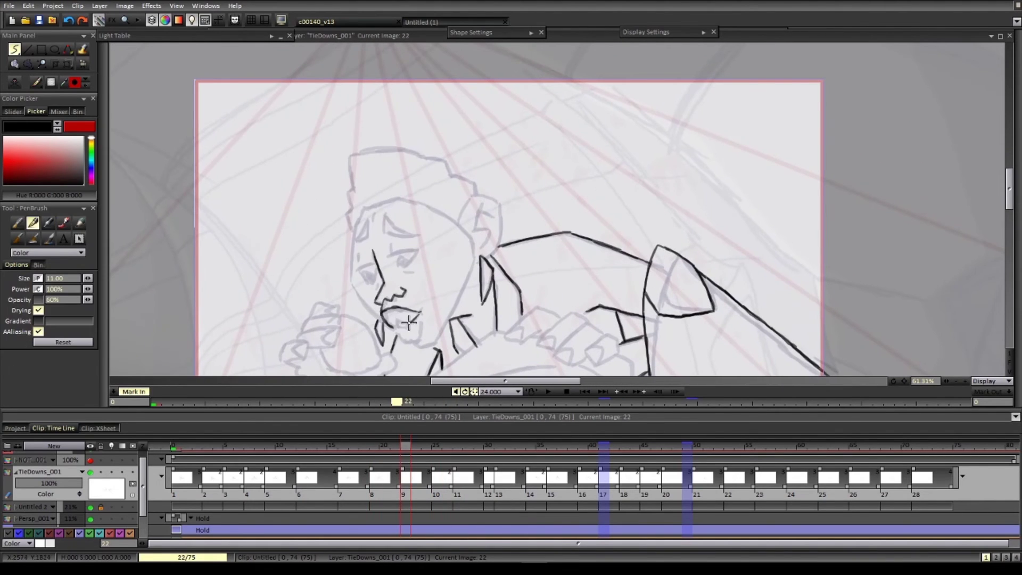
pyautogui.moveTo(388, 257); pyautogui.dragTo(417, 250)
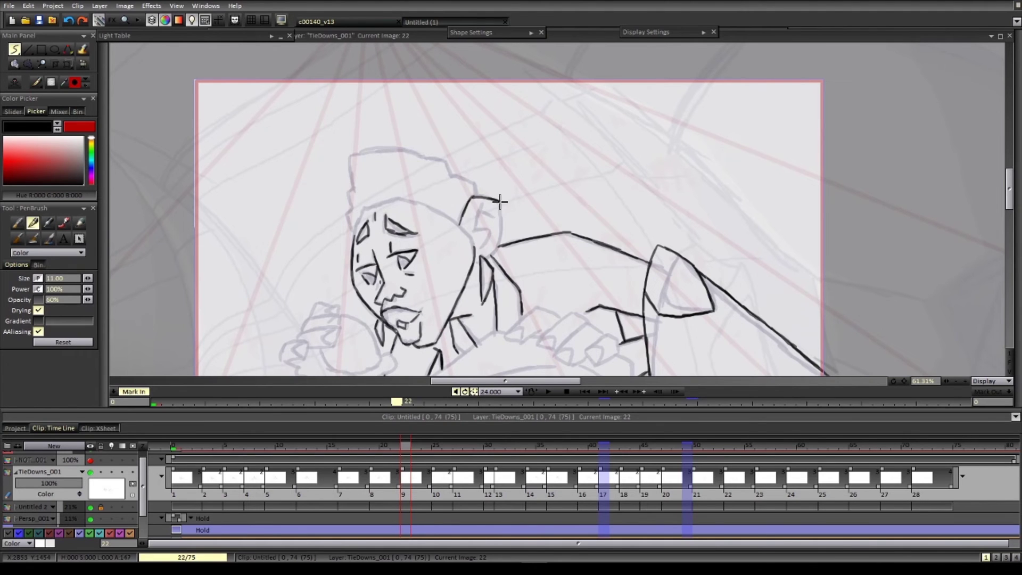
pyautogui.scroll(-2, 545, 314)
pyautogui.moveTo(410, 202)
pyautogui.mouseDown()
pyautogui.moveTo(460, 223)
pyautogui.moveTo(477, 293)
pyautogui.moveTo(458, 292)
pyautogui.mouseUp()
# - Ink the raised hand with its fingers and wrist around the round object on the ninth drawing
pyautogui.scroll(4, 383, 290)
pyautogui.moveTo(476, 296); pyautogui.dragTo(485, 341)
pyautogui.moveTo(430, 293); pyautogui.dragTo(438, 343)
pyautogui.moveTo(430, 293); pyautogui.dragTo(382, 246)
pyautogui.moveTo(412, 223)
pyautogui.mouseDown()
pyautogui.moveTo(455, 180)
pyautogui.moveTo(391, 201)
pyautogui.mouseUp()
pyautogui.moveTo(391, 201)
pyautogui.mouseDown()
pyautogui.moveTo(438, 194)
pyautogui.moveTo(376, 245)
pyautogui.mouseUp()
# - Ink the hair silhouette from the forehead over the crown to the ear on the ninth drawing
pyautogui.scroll(-4, 394, 239)
pyautogui.scroll(3, 479, 117)
pyautogui.moveTo(367, 123); pyautogui.dragTo(370, 203)
pyautogui.moveTo(454, 123); pyautogui.dragTo(510, 164)
pyautogui.moveTo(368, 120); pyautogui.dragTo(454, 122)
pyautogui.scroll(-4, 533, 160)
# - Compare the ninth drawing with its neighbours and clean up the ear lines with the eraser
pyautogui.press('Right')
pyautogui.press('Left')
pyautogui.press('Left')
pyautogui.press('Right')
pyautogui.scroll(3, 477, 127)
pyautogui.press('e')
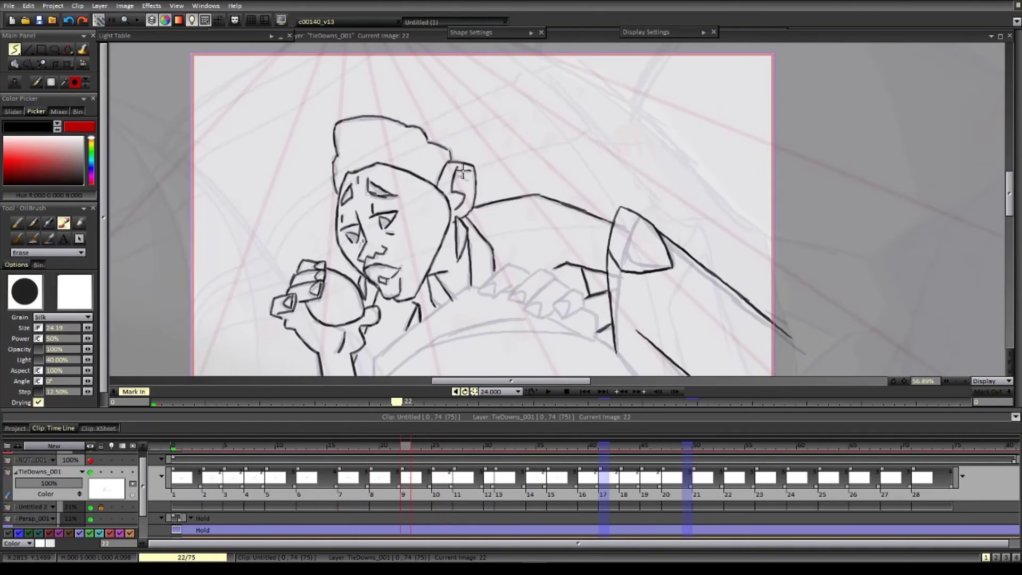
pyautogui.press('b')
pyautogui.scroll(-4, 479, 154)
# - Clean up the lines around the mouth and chin on the sixth drawing at frame 12 with the eraser
pyautogui.press('Right')
pyautogui.press('Left')
pyautogui.press('Left')
pyautogui.press('Left')
pyautogui.press('Left')
pyautogui.scroll(5, 508, 146)
pyautogui.press('e')
pyautogui.press('b')
pyautogui.moveTo(466, 243); pyautogui.dragTo(445, 260)
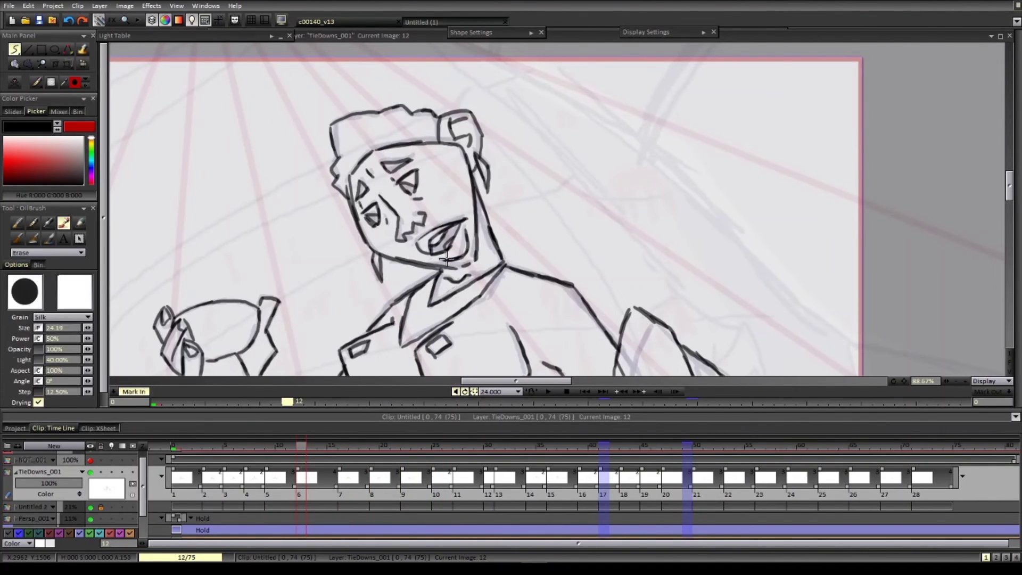
pyautogui.press('b')
# - Ink the brows, eyes, nose and mouth on the tenth drawing at frame 25
pyautogui.scroll(-4, 476, 272)
pyautogui.press('Right')
pyautogui.press('Right')
pyautogui.press('Right')
pyautogui.press('Right')
pyautogui.scroll(3, 447, 224)
pyautogui.moveTo(425, 225); pyautogui.dragTo(427, 238)
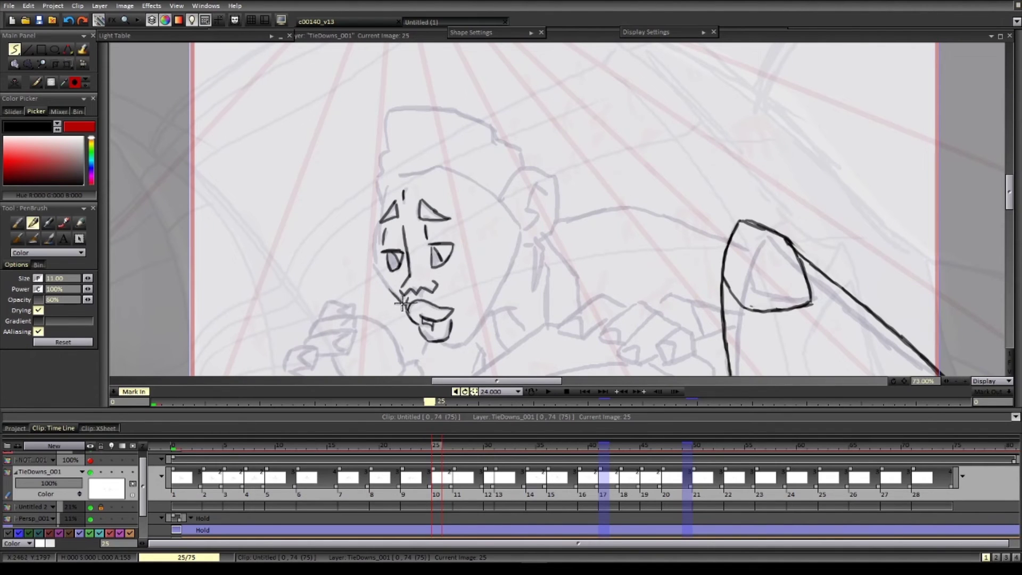
# - Ink the face outline, ear, earring and hair silhouette on the tenth drawing
pyautogui.moveTo(401, 305); pyautogui.dragTo(393, 178)
pyautogui.moveTo(522, 232); pyautogui.dragTo(478, 326)
pyautogui.moveTo(530, 169); pyautogui.dragTo(540, 232)
pyautogui.moveTo(536, 182); pyautogui.dragTo(525, 226)
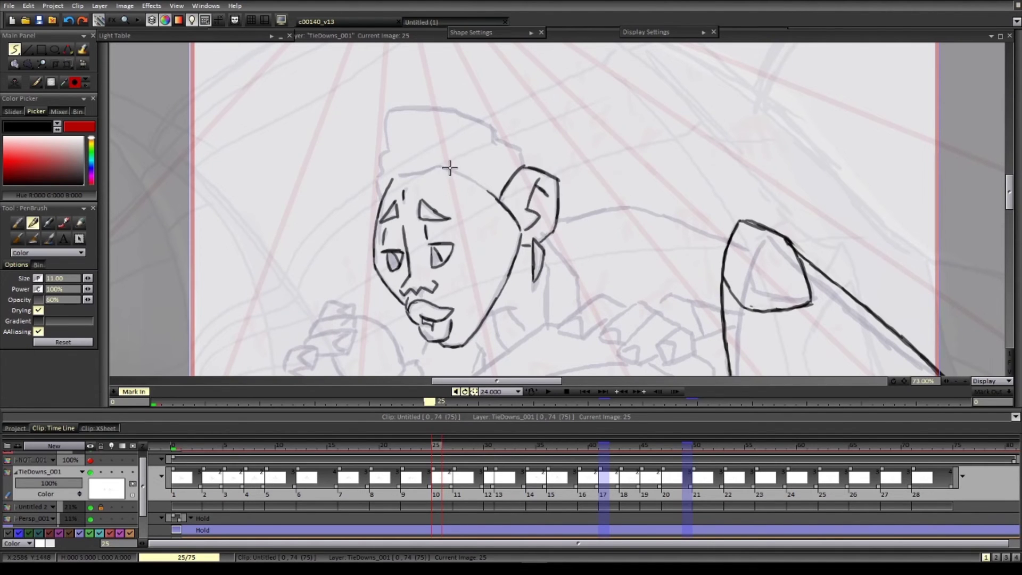
pyautogui.moveTo(379, 198); pyautogui.dragTo(389, 111)
pyautogui.moveTo(454, 109); pyautogui.dragTo(523, 166)
pyautogui.scroll(-3, 528, 319)
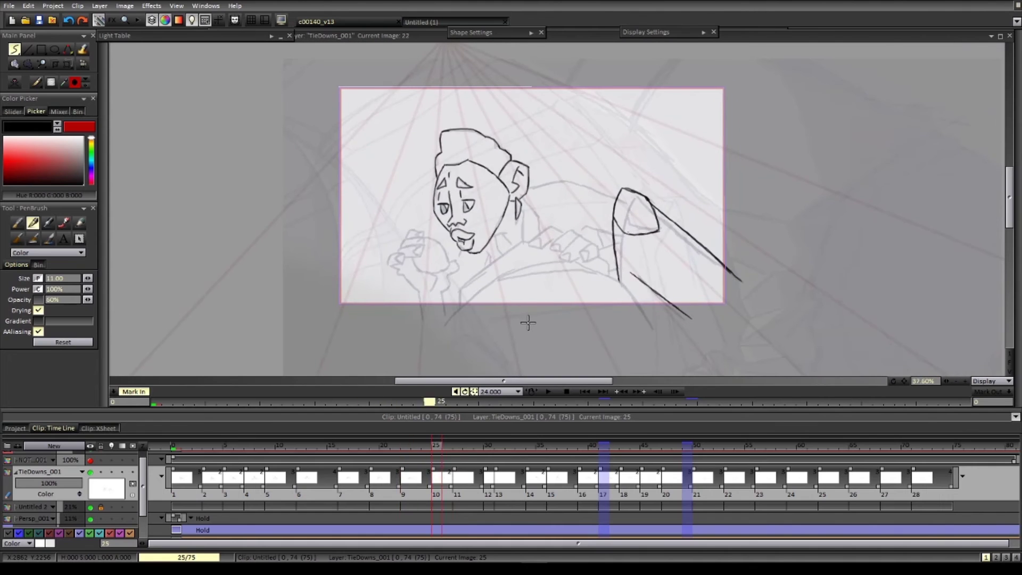
# - Ink the raised hand, the round object it holds and the wrist on the tenth drawing
pyautogui.scroll(2, 537, 278)
pyautogui.scroll(1, 537, 278)
pyautogui.moveTo(476, 273); pyautogui.dragTo(465, 359)
pyautogui.moveTo(430, 291); pyautogui.dragTo(475, 277)
pyautogui.moveTo(433, 232); pyautogui.dragTo(475, 274)
pyautogui.moveTo(398, 261)
pyautogui.mouseDown()
pyautogui.moveTo(386, 277)
pyautogui.moveTo(427, 371)
pyautogui.mouseUp()
pyautogui.scroll(-3, 488, 285)
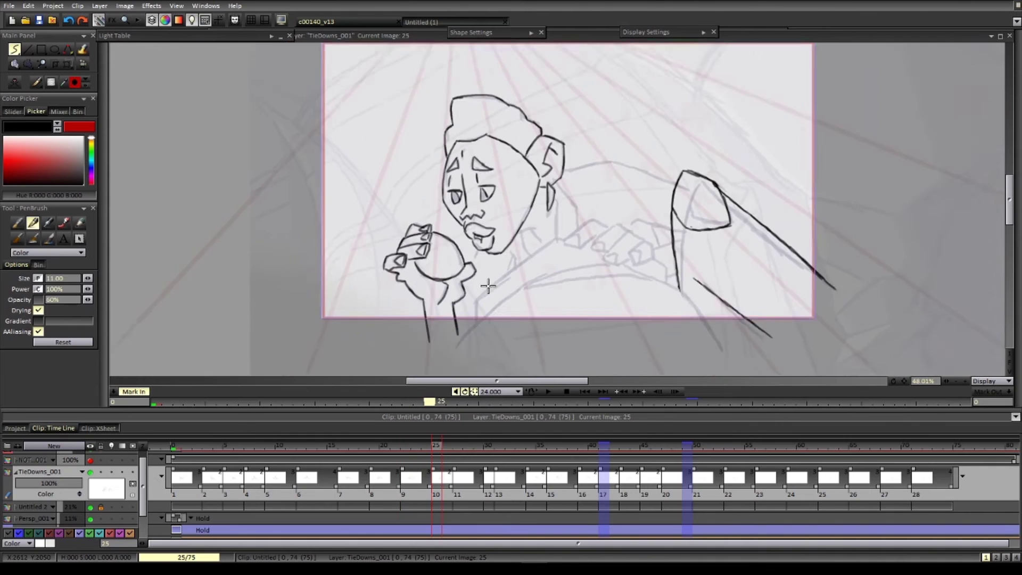
# - Ink the collar, neck lines and the start of the shoulder contour on the tenth drawing
pyautogui.scroll(2, 537, 287)
pyautogui.moveTo(502, 243)
pyautogui.mouseDown()
pyautogui.moveTo(496, 264)
pyautogui.moveTo(453, 253)
pyautogui.mouseUp()
pyautogui.moveTo(508, 216); pyautogui.dragTo(535, 207)
pyautogui.moveTo(567, 200); pyautogui.dragTo(526, 246)
pyautogui.moveTo(524, 202); pyautogui.dragTo(546, 252)
pyautogui.moveTo(460, 284); pyautogui.dragTo(467, 300)
pyautogui.moveTo(526, 184); pyautogui.dragTo(578, 172)
# - Complete the shoulder contour and ink the underarm lines beside the knee on the tenth drawing
pyautogui.moveTo(621, 317); pyautogui.dragTo(409, 272)
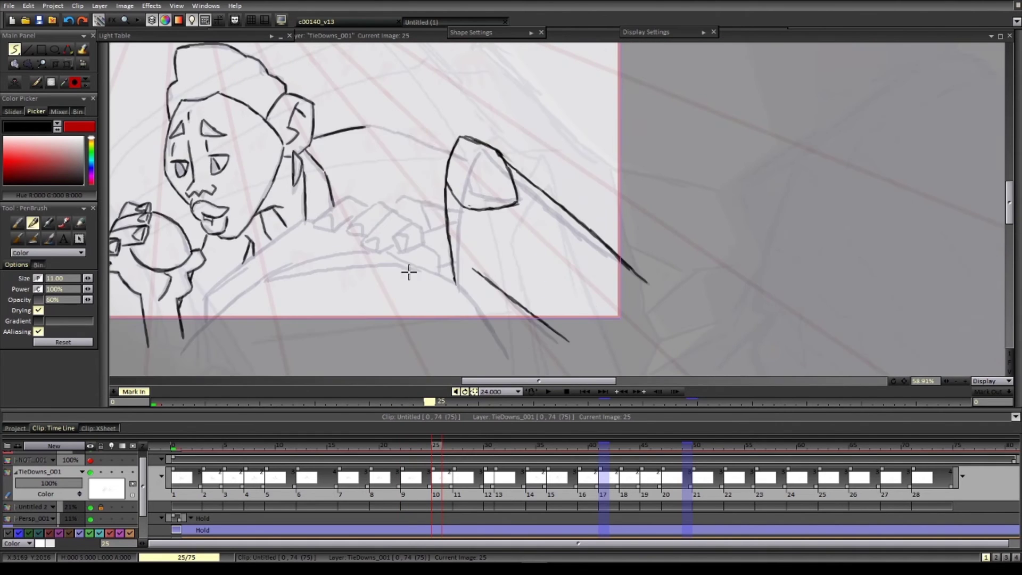
pyautogui.moveTo(429, 222); pyautogui.dragTo(431, 230)
pyautogui.moveTo(431, 230); pyautogui.dragTo(530, 276)
pyautogui.moveTo(540, 312); pyautogui.dragTo(549, 310)
pyautogui.moveTo(523, 278); pyautogui.dragTo(545, 272)
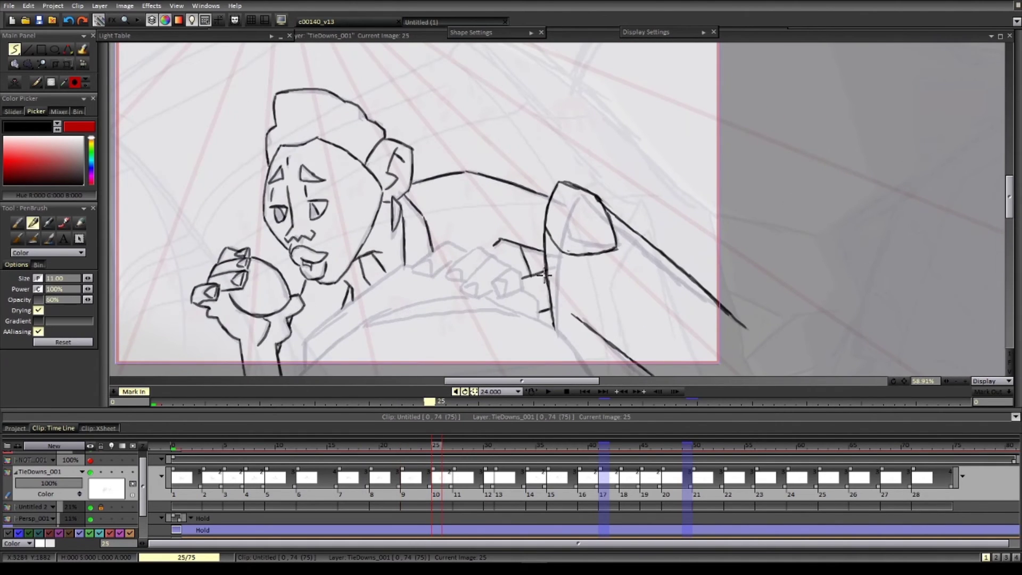
# - Ink the eyes, brows and the small marks between them on the eleventh drawing at frame 27
pyautogui.press('Right')
pyautogui.scroll(-2, 580, 311)
pyautogui.press('Right')
pyautogui.press('Right')
pyautogui.press('Left')
pyautogui.press('Left')
pyautogui.scroll(3, 460, 245)
pyautogui.moveTo(363, 241)
pyautogui.mouseDown()
pyautogui.moveTo(388, 248)
pyautogui.moveTo(371, 246)
pyautogui.mouseUp()
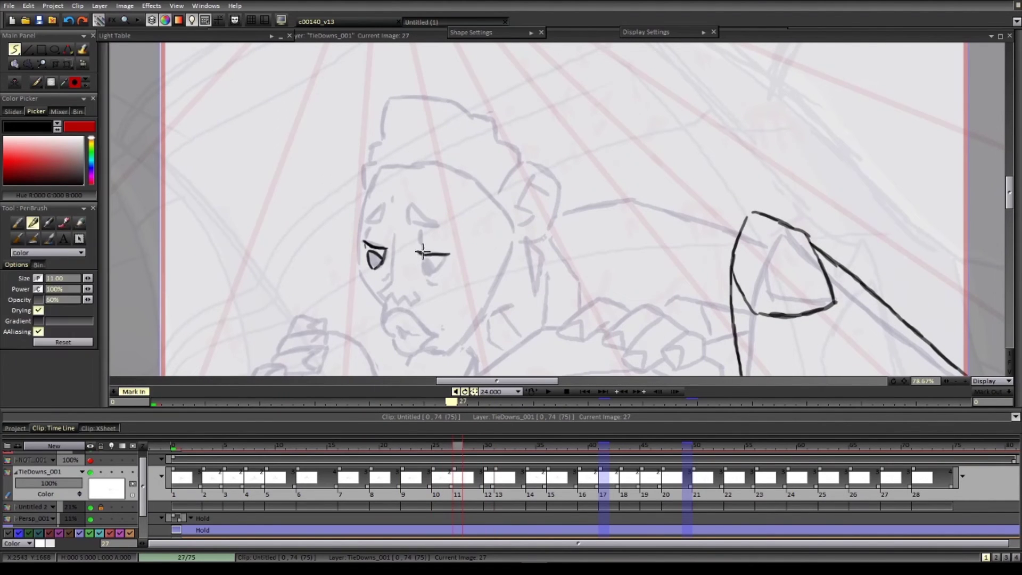
pyautogui.moveTo(437, 225); pyautogui.dragTo(409, 222)
pyautogui.moveTo(427, 287); pyautogui.dragTo(437, 291)
pyautogui.moveTo(441, 279); pyautogui.dragTo(454, 244)
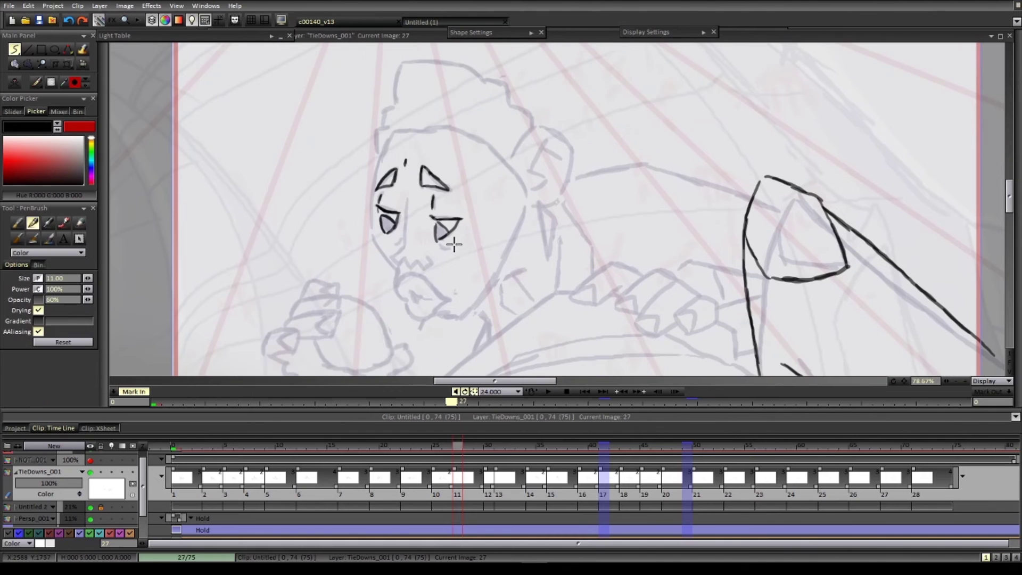
# - Ink the nose, cheek creases, mouth and face outline on the eleventh drawing
pyautogui.moveTo(406, 195); pyautogui.dragTo(405, 247)
pyautogui.moveTo(397, 240); pyautogui.dragTo(389, 248)
pyautogui.moveTo(403, 248); pyautogui.dragTo(420, 264)
pyautogui.moveTo(441, 300)
pyautogui.mouseDown()
pyautogui.moveTo(449, 302)
pyautogui.moveTo(407, 308)
pyautogui.moveTo(471, 315)
pyautogui.mouseUp()
pyautogui.moveTo(524, 209)
pyautogui.mouseDown()
pyautogui.moveTo(473, 310)
pyautogui.moveTo(496, 152)
pyautogui.mouseUp()
pyautogui.moveTo(393, 267)
pyautogui.mouseDown()
pyautogui.moveTo(393, 133)
pyautogui.moveTo(486, 145)
pyautogui.moveTo(562, 193)
pyautogui.moveTo(547, 258)
pyautogui.mouseUp()
# - Ink the ear, earring and the first neck line behind the jaw on the eleventh drawing
pyautogui.press('Left')
pyautogui.press('Left')
pyautogui.press('Right')
pyautogui.moveTo(529, 171); pyautogui.dragTo(543, 184)
pyautogui.moveTo(546, 139); pyautogui.dragTo(559, 157)
pyautogui.moveTo(540, 184); pyautogui.dragTo(546, 200)
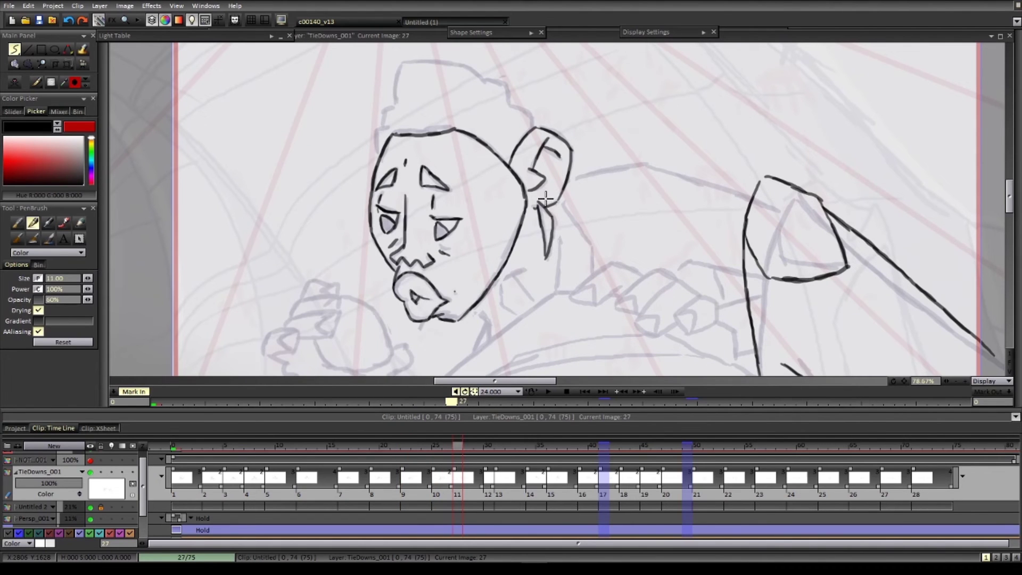
pyautogui.moveTo(537, 234)
pyautogui.mouseDown()
pyautogui.moveTo(541, 287)
pyautogui.moveTo(524, 282)
pyautogui.mouseUp()
pyautogui.moveTo(477, 279)
pyautogui.mouseDown()
pyautogui.moveTo(518, 262)
pyautogui.moveTo(557, 296)
pyautogui.mouseUp()
# - Ink the hair silhouette on the eleventh drawing, checking it against the previous drawing
pyautogui.press('Left')
pyautogui.press('Right')
pyautogui.moveTo(395, 217); pyautogui.dragTo(409, 172)
pyautogui.moveTo(409, 170); pyautogui.dragTo(415, 138)
pyautogui.scroll(-2, 527, 196)
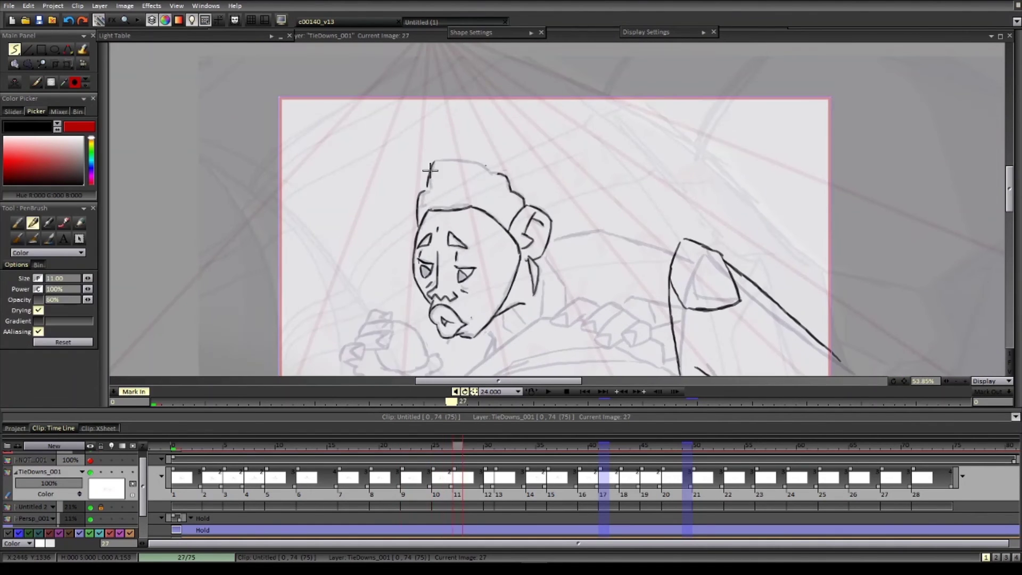
pyautogui.scroll(-2, 425, 189)
pyautogui.press('Left')
pyautogui.press('Right')
# - Redraw and clean up the top contour of the hair and try a shoulder stroke on the eleventh drawing
pyautogui.scroll(3, 485, 176)
pyautogui.press('e')
pyautogui.press('b')
pyautogui.moveTo(376, 182); pyautogui.dragTo(456, 199)
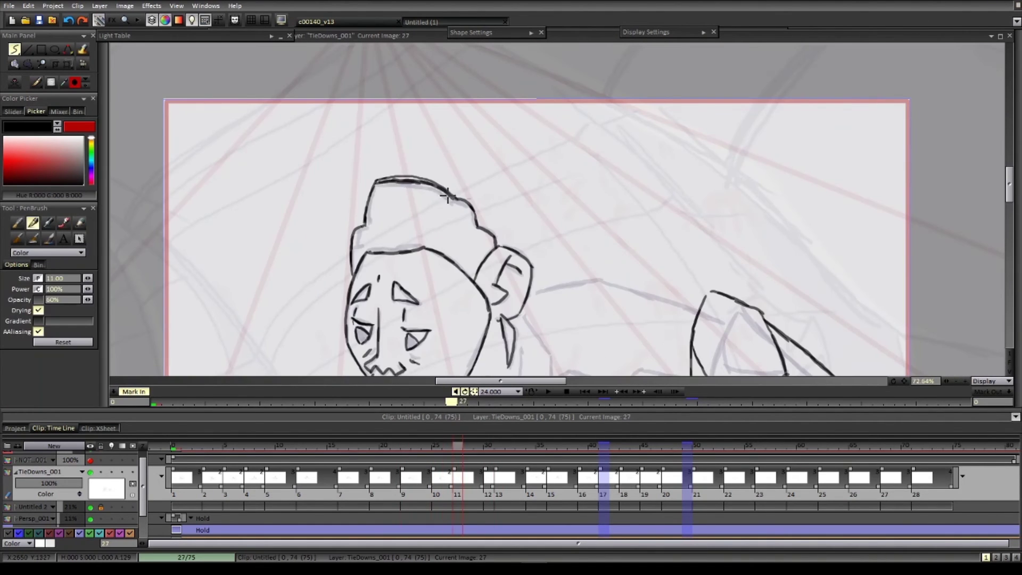
pyautogui.press('e')
pyautogui.press('b')
pyautogui.moveTo(536, 292); pyautogui.dragTo(698, 309)
pyautogui.scroll(-3, 477, 289)
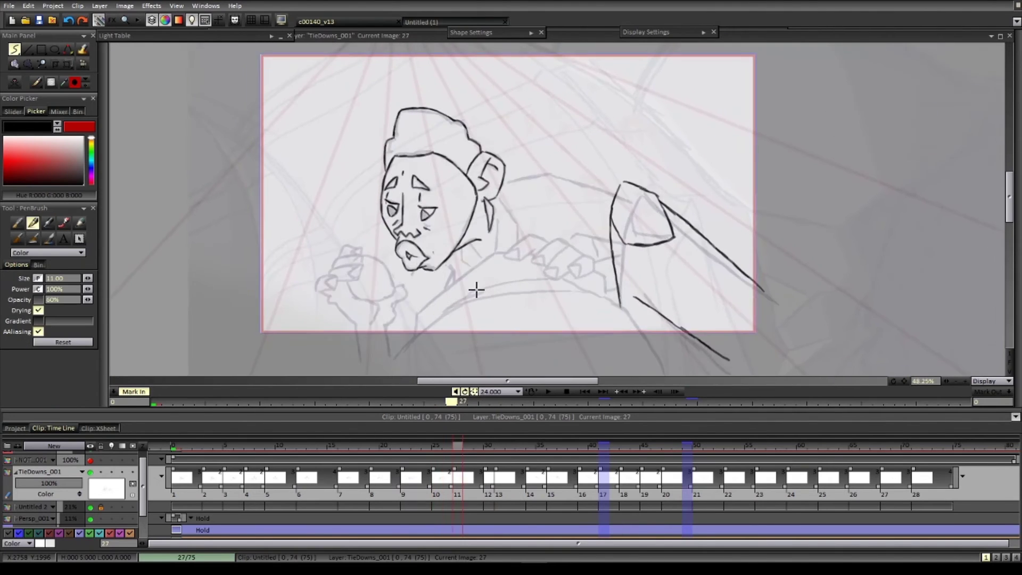
# - Copy the raised hand from the tenth drawing as a custom brush and stamp it onto the eleventh drawing
pyautogui.scroll(1, 468, 295)
pyautogui.press('Left')
pyautogui.press('Left')
pyautogui.press('Left')
pyautogui.press('Right')
pyautogui.press('b')
pyautogui.press('Right')
pyautogui.press('Right')
pyautogui.press('Right')
pyautogui.press('Right')
pyautogui.press('Right')
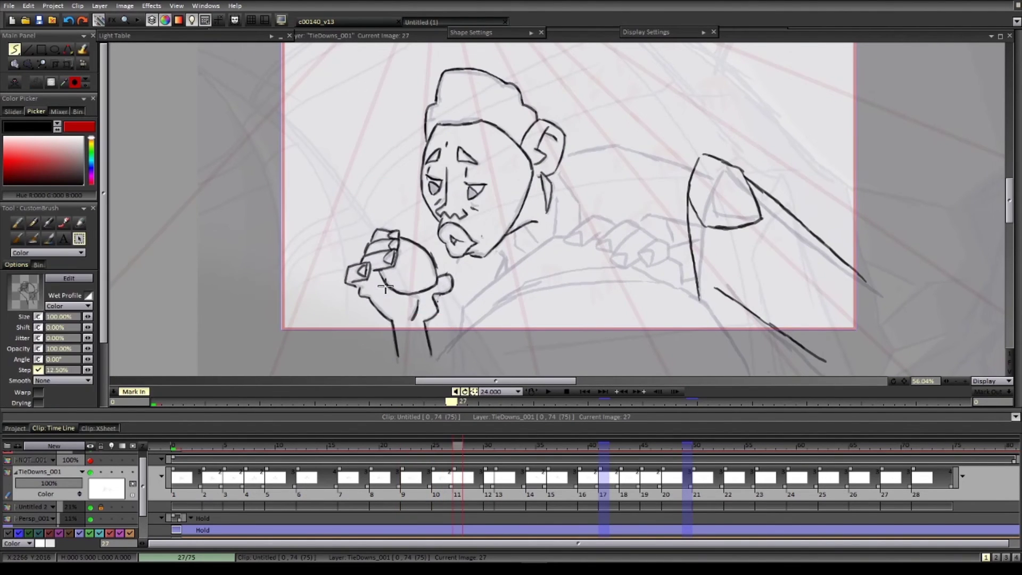
pyautogui.scroll(-2, 479, 285)
pyautogui.scroll(2, 466, 276)
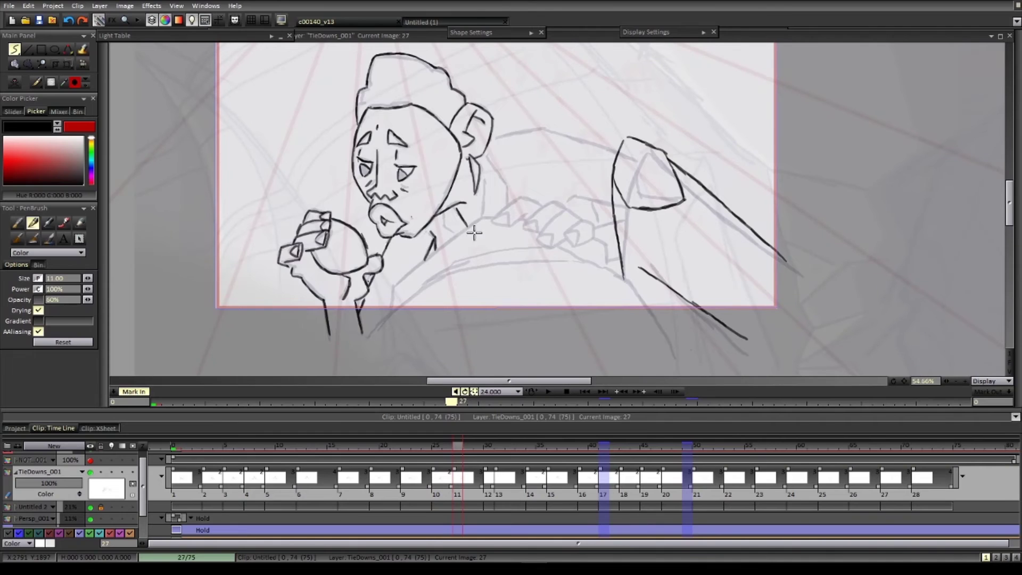
# - Ink the collar stroke and the side of the neck on the eleventh drawing
pyautogui.press('Left')
pyautogui.press('Right')
pyautogui.moveTo(444, 210); pyautogui.dragTo(452, 234)
pyautogui.moveTo(478, 158); pyautogui.dragTo(483, 218)
pyautogui.click(111, 471)
pyautogui.click(111, 471)
# - Erase and touch up the hair and ear lines on the tenth drawing at frame 25
pyautogui.scroll(-1, 476, 289)
pyautogui.press('Left')
pyautogui.press('Left')
pyautogui.scroll(2, 481, 197)
pyautogui.press('e')
pyautogui.press('b')
pyautogui.press('e')
pyautogui.press('b')
pyautogui.scroll(-1, 492, 202)
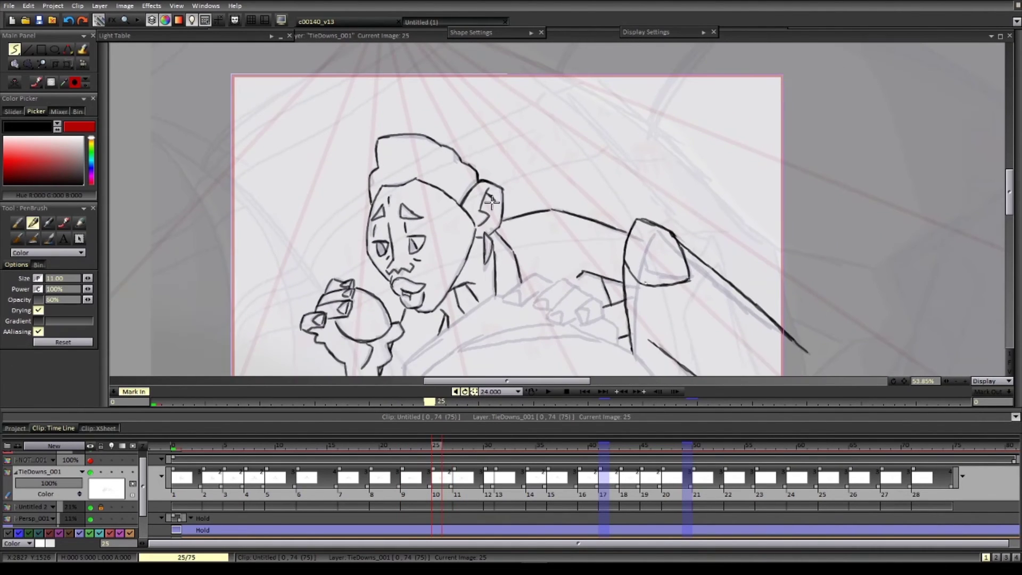
pyautogui.scroll(-4, 492, 201)
pyautogui.scroll(3, 545, 264)
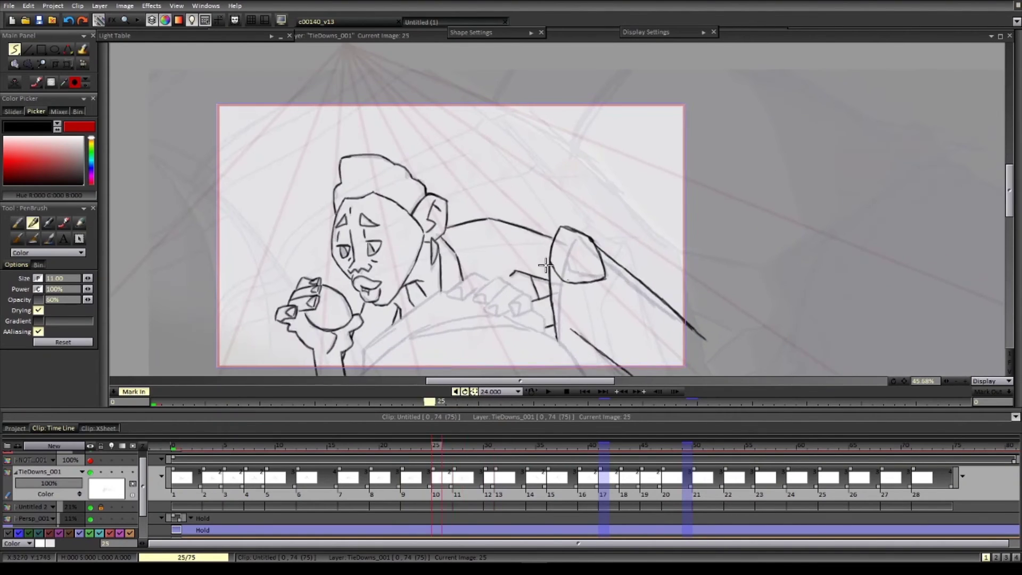
# - Copy the raised hand on the tenth drawing at frame 25 with the Cut Brush
pyautogui.press('Right')
pyautogui.press('Right')
pyautogui.scroll(-2, 577, 319)
pyautogui.press('Left')
pyautogui.press('Left')
pyautogui.scroll(3, 430, 236)
pyautogui.press('b')
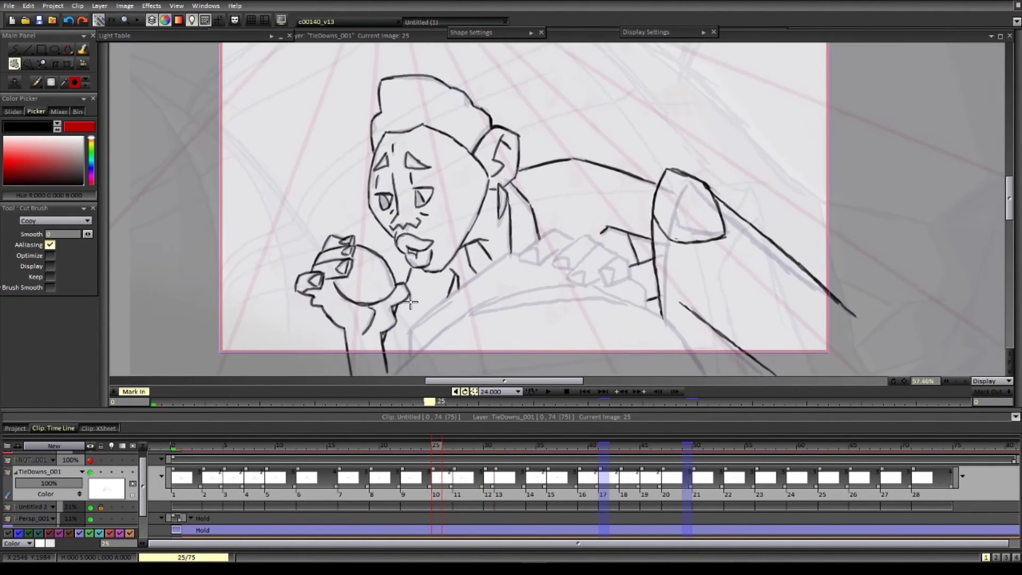
pyautogui.scroll(-1, 367, 224)
pyautogui.moveTo(373, 219); pyautogui.dragTo(391, 314)
# - Stamp the copied hand onto the twelfth drawing at frame 30 and compare it with the preceding drawings
pyautogui.press('Right')
pyautogui.press('Right')
pyautogui.press('Right')
pyautogui.press('Right')
pyautogui.press('Right')
pyautogui.click(315, 295)
pyautogui.press('b')
pyautogui.press('Left')
pyautogui.press('Left')
pyautogui.press('Left')
pyautogui.press('Right')
pyautogui.press('Right')
pyautogui.press('Right')
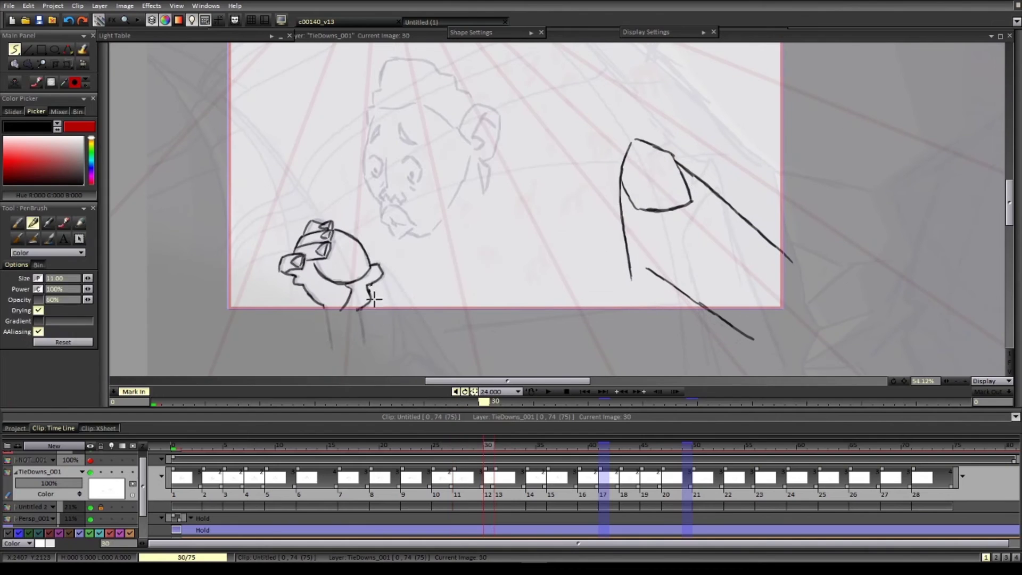
# - Ink the ear on the twelfth drawing at frame 30, comparing it with the preceding drawings
pyautogui.scroll(-1, 429, 294)
pyautogui.press('Left')
pyautogui.press('Left')
pyautogui.press('Left')
pyautogui.moveTo(514, 262); pyautogui.dragTo(488, 293)
pyautogui.press('Right')
pyautogui.press('Right')
pyautogui.press('Right')
pyautogui.scroll(2, 488, 294)
pyautogui.moveTo(461, 195)
pyautogui.mouseDown()
pyautogui.moveTo(444, 227)
pyautogui.moveTo(463, 247)
pyautogui.moveTo(472, 305)
pyautogui.mouseUp()
# - Turn on the light table for TieDowns_001 and ink the neck and collar lines on the twelfth drawing
pyautogui.press('l')
pyautogui.press('Left')
pyautogui.press('Left')
pyautogui.press('Left')
pyautogui.moveTo(481, 266)
pyautogui.mouseDown()
pyautogui.moveTo(485, 337)
pyautogui.moveTo(512, 308)
pyautogui.mouseUp()
pyautogui.press('Right')
pyautogui.press('Right')
pyautogui.press('Right')
pyautogui.moveTo(492, 341); pyautogui.dragTo(514, 273)
pyautogui.moveTo(456, 261); pyautogui.dragTo(464, 290)
pyautogui.moveTo(469, 253); pyautogui.dragTo(484, 281)
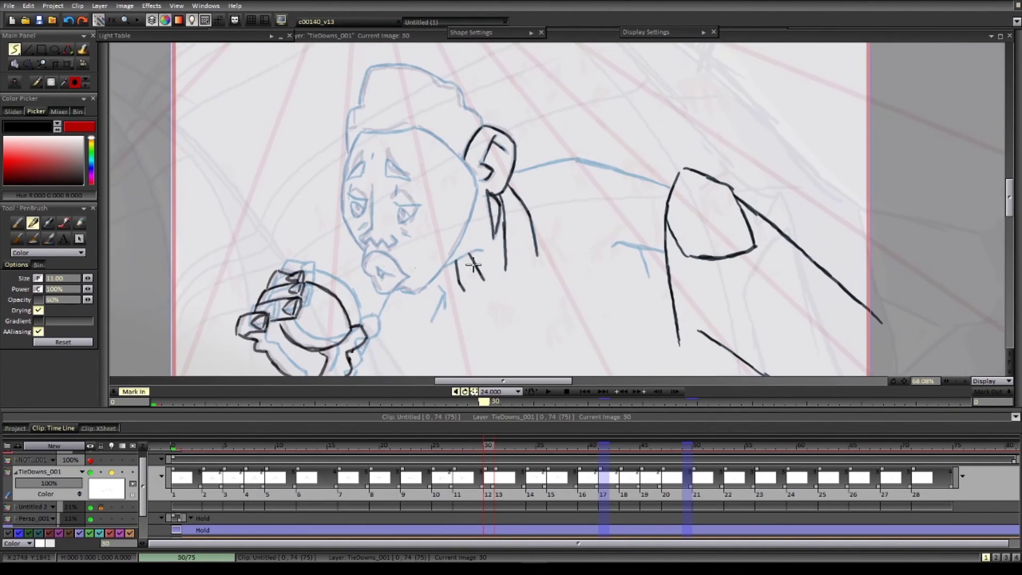
# - Ink the brows, eyes, nose, mouth and face outline on the twelfth drawing, cleaning up strokes around the eye
pyautogui.moveTo(362, 215); pyautogui.dragTo(354, 211)
pyautogui.press('e')
pyautogui.moveTo(358, 202)
pyautogui.mouseDown()
pyautogui.moveTo(357, 210)
pyautogui.moveTo(349, 189)
pyautogui.mouseUp()
pyautogui.press('b')
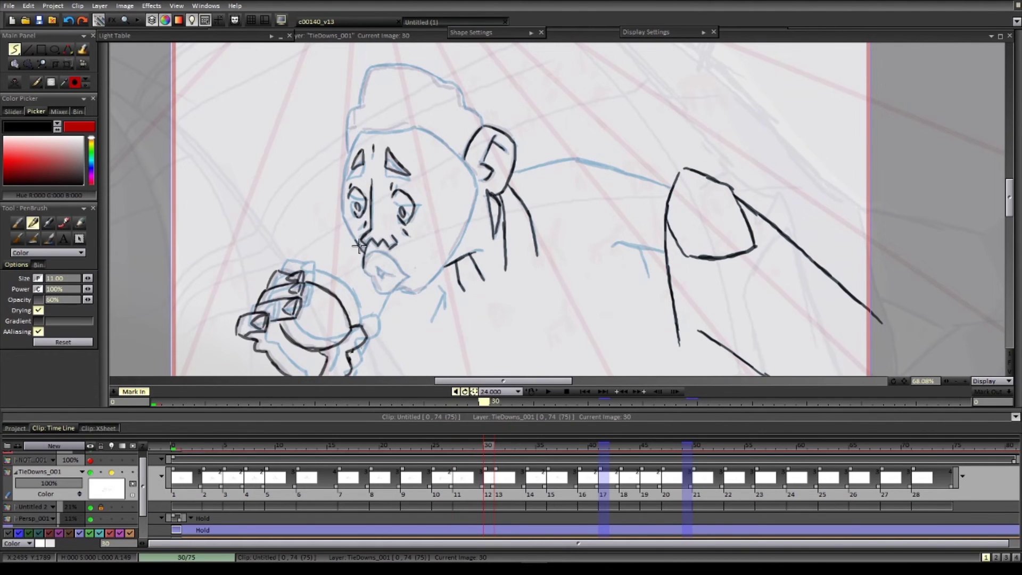
pyautogui.moveTo(358, 246); pyautogui.dragTo(363, 130)
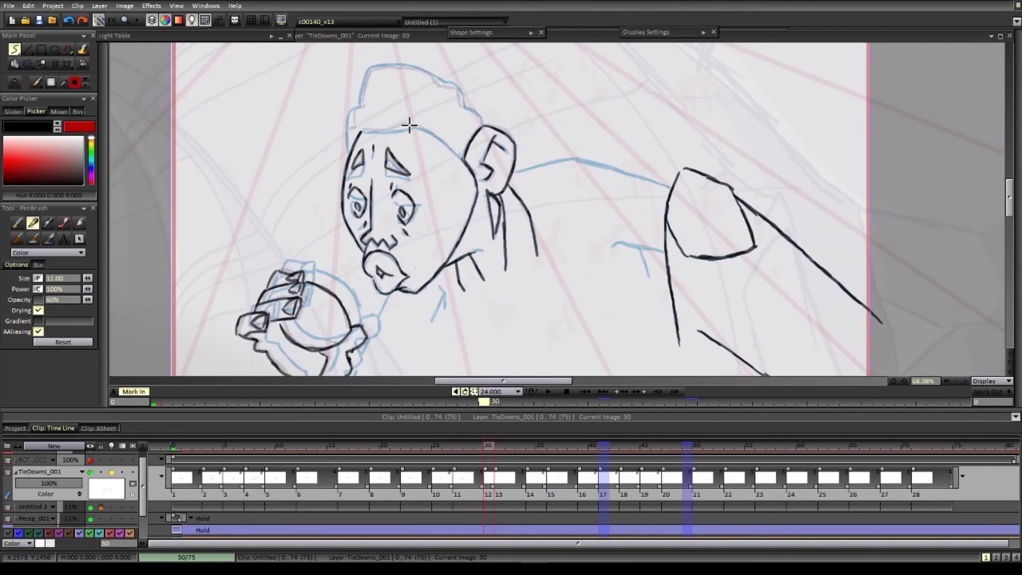
# - Ink the hairline and the outer hair contour on the twelfth drawing
pyautogui.moveTo(362, 132); pyautogui.dragTo(416, 127)
pyautogui.moveTo(348, 152); pyautogui.dragTo(349, 110)
pyautogui.moveTo(348, 111); pyautogui.dragTo(360, 105)
pyautogui.moveTo(351, 115); pyautogui.dragTo(309, 165)
pyautogui.moveTo(373, 178); pyautogui.dragTo(395, 188)
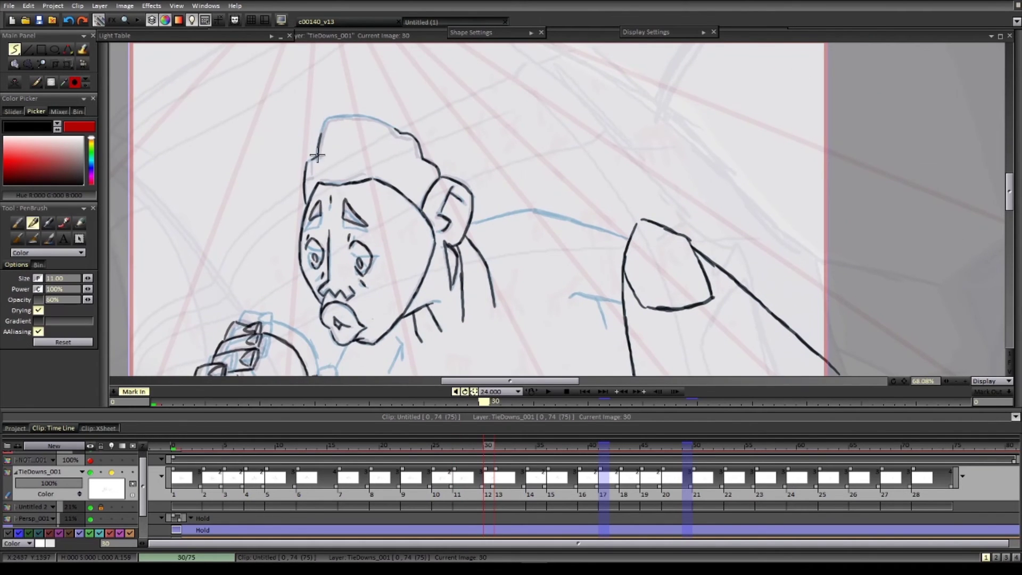
pyautogui.moveTo(321, 137); pyautogui.dragTo(396, 129)
pyautogui.press('e')
pyautogui.press('b')
# - Ink the back, underarm, chest and wrist lines on the twelfth drawing and tidy the strokes below the raised hand
pyautogui.scroll(-1, 470, 249)
pyautogui.moveTo(456, 283); pyautogui.dragTo(469, 249)
pyautogui.moveTo(587, 243); pyautogui.dragTo(582, 246)
pyautogui.moveTo(582, 246); pyautogui.dragTo(454, 283)
pyautogui.moveTo(486, 187); pyautogui.dragTo(497, 311)
pyautogui.moveTo(505, 319); pyautogui.dragTo(648, 168)
pyautogui.moveTo(493, 274)
pyautogui.mouseDown()
pyautogui.moveTo(504, 255)
pyautogui.moveTo(427, 317)
pyautogui.mouseUp()
pyautogui.moveTo(448, 324); pyautogui.dragTo(451, 295)
pyautogui.moveTo(387, 286); pyautogui.dragTo(399, 313)
pyautogui.moveTo(422, 290); pyautogui.dragTo(433, 311)
pyautogui.press('e')
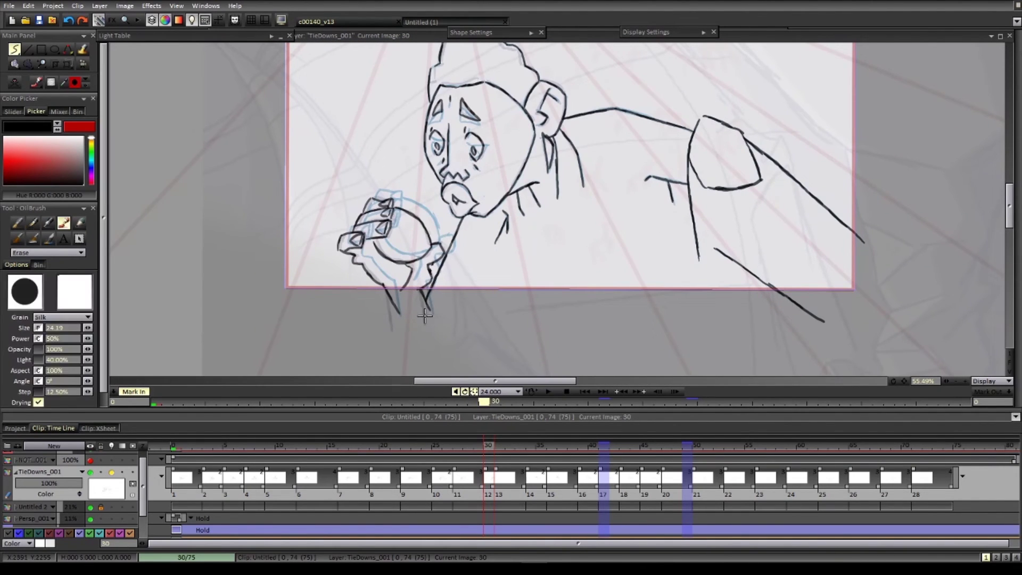
pyautogui.press('b')
# - Ink the brows, eyes and nose on the fifteenth drawing at frame 36, erasing stray strokes
pyautogui.scroll(-2, 459, 286)
pyautogui.press('Right')
pyautogui.press('Right')
pyautogui.press('Right')
pyautogui.moveTo(631, 251); pyautogui.dragTo(611, 305)
pyautogui.press('Left')
pyautogui.press('Right')
pyautogui.press('e')
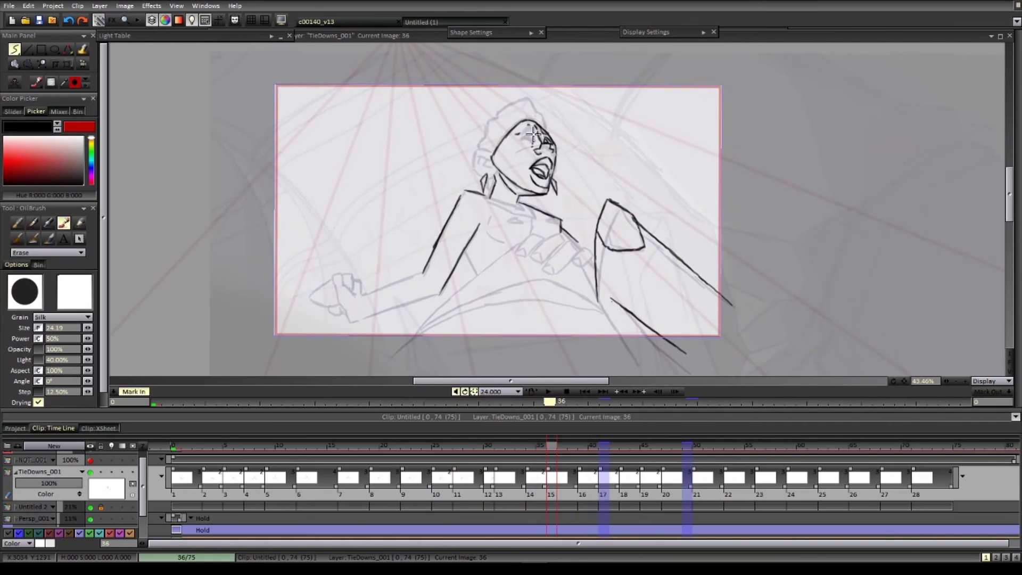
pyautogui.moveTo(532, 138)
pyautogui.mouseDown()
pyautogui.moveTo(548, 194)
pyautogui.moveTo(485, 173)
pyautogui.moveTo(500, 170)
pyautogui.mouseUp()
pyautogui.press('b')
pyautogui.scroll(1, 556, 160)
pyautogui.press('e')
pyautogui.press('b')
# - Touch up the mouth and chin lines on the fifteenth drawing, comparing it with the preceding drawing
pyautogui.press('Left')
pyautogui.press('Right')
pyautogui.press('e')
pyautogui.press('b')
pyautogui.press('Left')
pyautogui.press('Right')
pyautogui.press('e')
pyautogui.press('b')
pyautogui.moveTo(492, 184)
pyautogui.mouseDown()
pyautogui.moveTo(474, 184)
pyautogui.moveTo(487, 177)
pyautogui.moveTo(492, 202)
pyautogui.mouseUp()
pyautogui.press('e')
pyautogui.press('b')
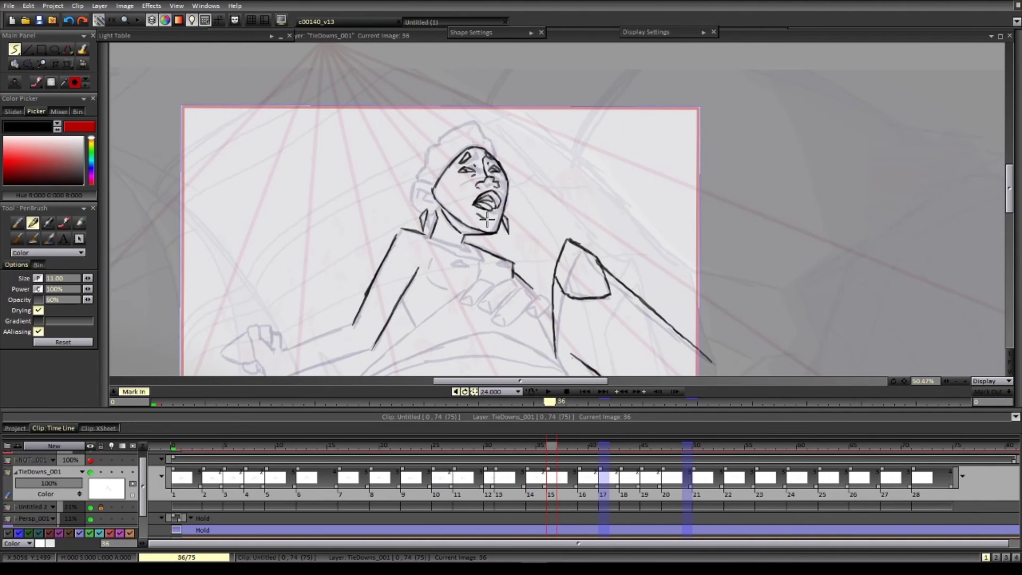
# - Flip back and forth through the earlier tie-down drawings to check the motion of the poses
pyautogui.scroll(-3, 535, 218)
pyautogui.press('Left')
pyautogui.press('Left')
pyautogui.press('Left')
pyautogui.press('Left')
pyautogui.press('Left')
pyautogui.press('Left')
pyautogui.press('Left')
pyautogui.press('Left')
pyautogui.press('Right')
pyautogui.press('Right')
pyautogui.press('Right')
pyautogui.press('Right')
pyautogui.press('Right')
# - Ink the thumb and upper fingers of the raised hand on the thirteenth drawing at frame 31
pyautogui.scroll(5, 429, 305)
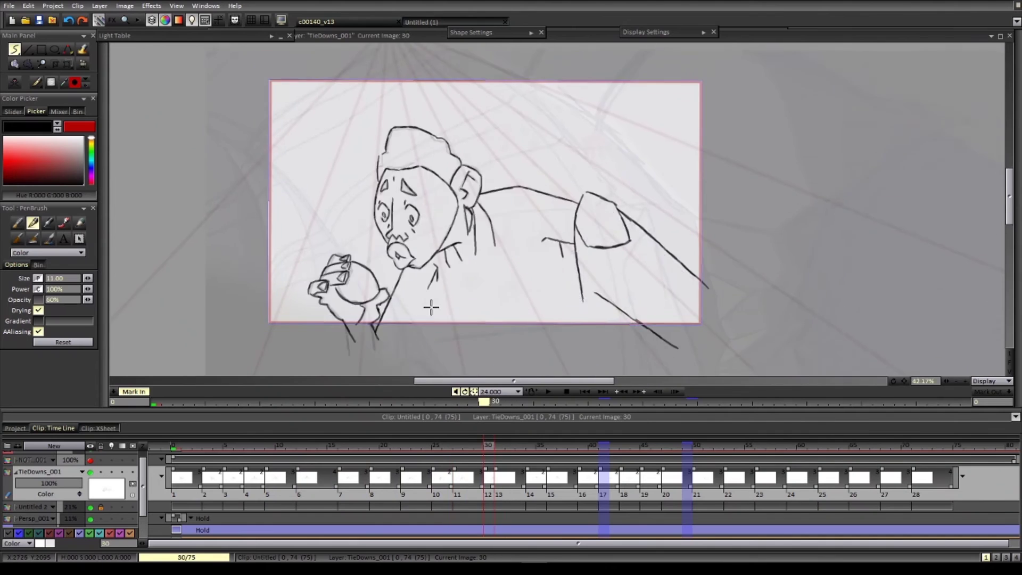
pyautogui.press('Right')
pyautogui.moveTo(394, 206); pyautogui.dragTo(422, 290)
pyautogui.moveTo(376, 217); pyautogui.dragTo(394, 204)
pyautogui.moveTo(285, 248); pyautogui.dragTo(348, 246)
pyautogui.moveTo(302, 278); pyautogui.dragTo(328, 262)
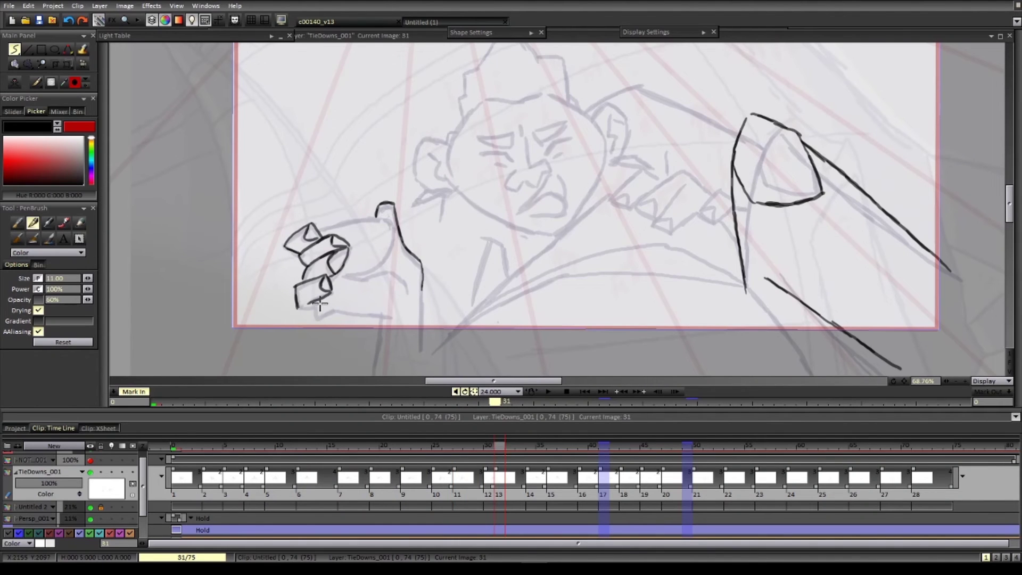
# - Ink the lowest finger, the round object, the palm and the wrist of the raised hand on the thirteenth drawing
pyautogui.moveTo(320, 303); pyautogui.dragTo(339, 273)
pyautogui.moveTo(316, 277); pyautogui.dragTo(336, 287)
pyautogui.moveTo(366, 246); pyautogui.dragTo(424, 258)
pyautogui.moveTo(400, 286); pyautogui.dragTo(363, 280)
pyautogui.press('Left')
pyautogui.scroll(-1, 392, 210)
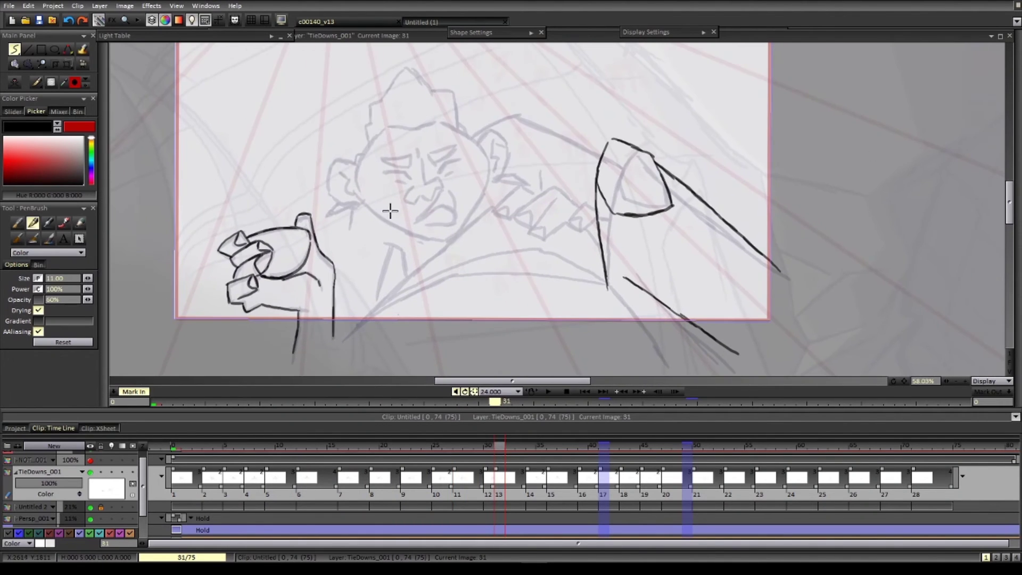
# - Ink the neck lines and facial features on the thirteenth drawing, checking them against the tenth to twelfth drawings
pyautogui.moveTo(543, 135); pyautogui.dragTo(556, 183)
pyautogui.press('Left')
pyautogui.press('Left')
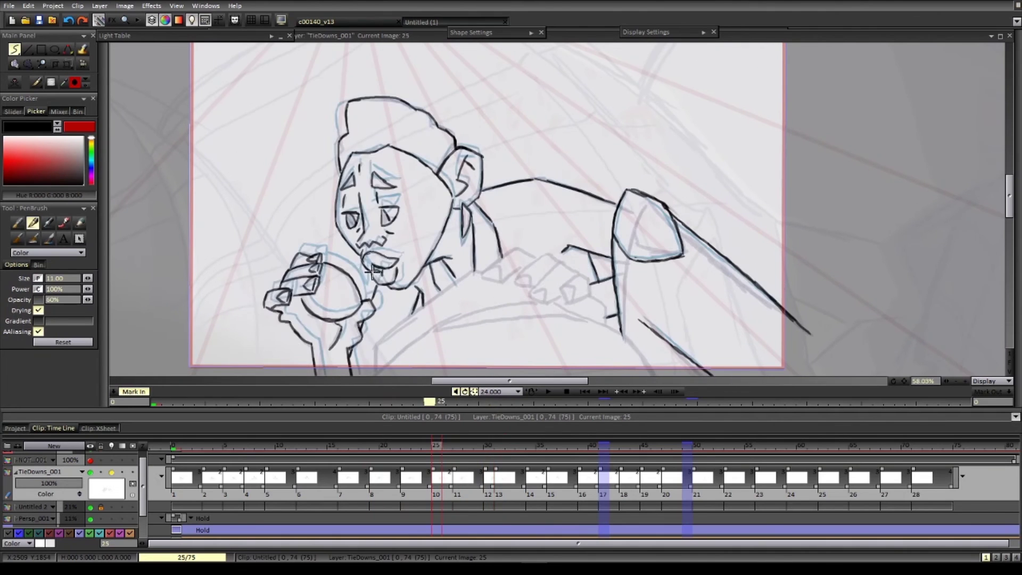
pyautogui.press('Right')
pyautogui.press('Right')
pyautogui.press('Right')
pyautogui.moveTo(536, 260); pyautogui.dragTo(554, 267)
pyautogui.moveTo(413, 217); pyautogui.dragTo(444, 223)
pyautogui.moveTo(450, 201); pyautogui.dragTo(451, 211)
pyautogui.moveTo(464, 211); pyautogui.dragTo(476, 218)
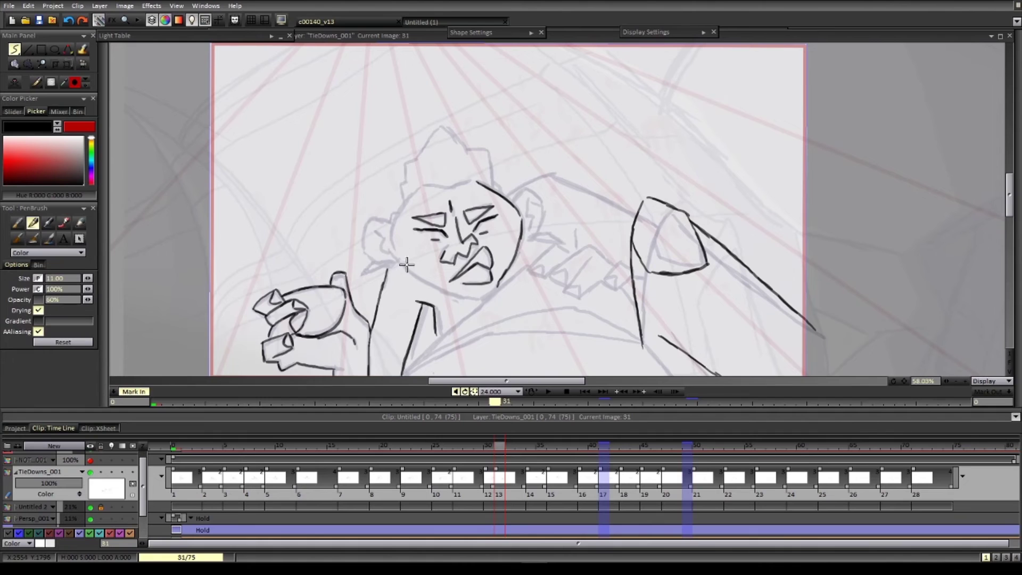
# - Ink the face outline, hair contour and hairline on the thirteenth drawing
pyautogui.moveTo(406, 265); pyautogui.dragTo(493, 287)
pyautogui.moveTo(400, 197); pyautogui.dragTo(418, 159)
pyautogui.moveTo(418, 159)
pyautogui.mouseDown()
pyautogui.moveTo(464, 148)
pyautogui.moveTo(494, 186)
pyautogui.mouseUp()
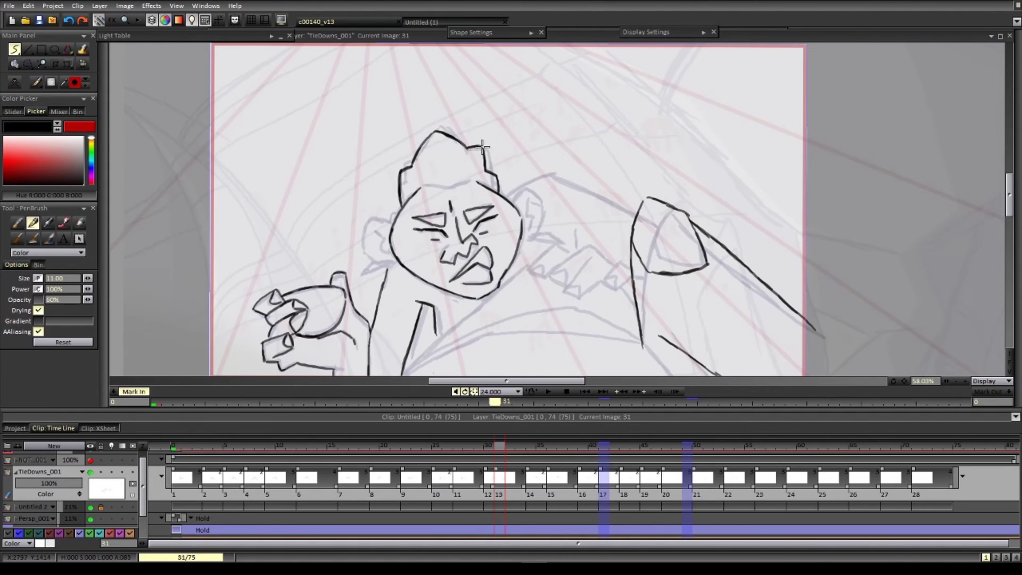
pyautogui.moveTo(421, 187); pyautogui.dragTo(435, 186)
# - Flip through the neighbouring drawings to compare the thirteenth drawing's head and hand with them
pyautogui.press('Left')
pyautogui.press('Right')
pyautogui.press('Right')
pyautogui.scroll(-2, 545, 176)
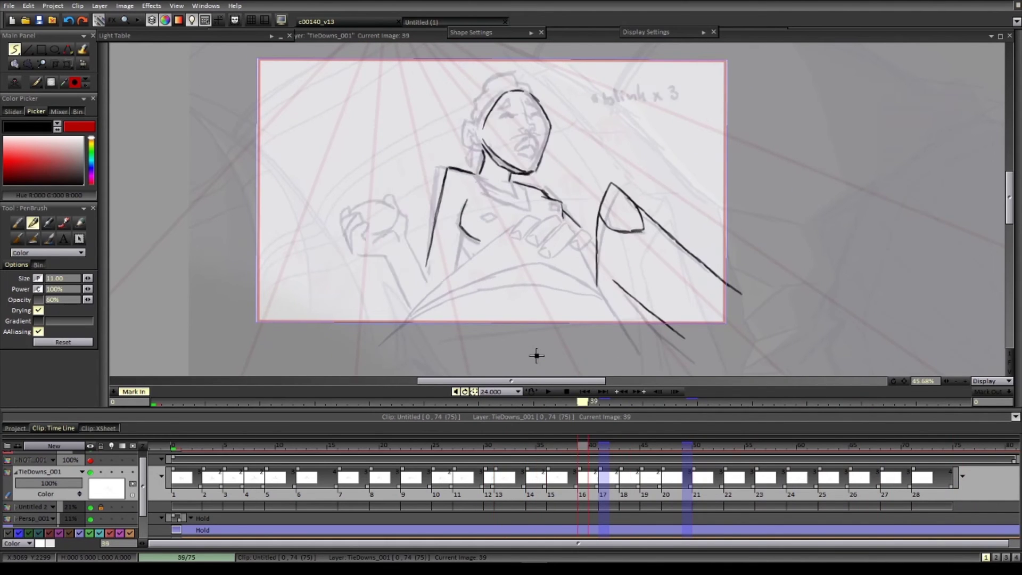
pyautogui.press('Left')
pyautogui.press('Left')
pyautogui.press('Left')
pyautogui.press('Left')
pyautogui.press('Left')
pyautogui.press('Left')
pyautogui.press('Left')
pyautogui.press('Right')
pyautogui.press('Right')
pyautogui.scroll(-1, 555, 294)
pyautogui.moveTo(555, 294); pyautogui.dragTo(516, 315)
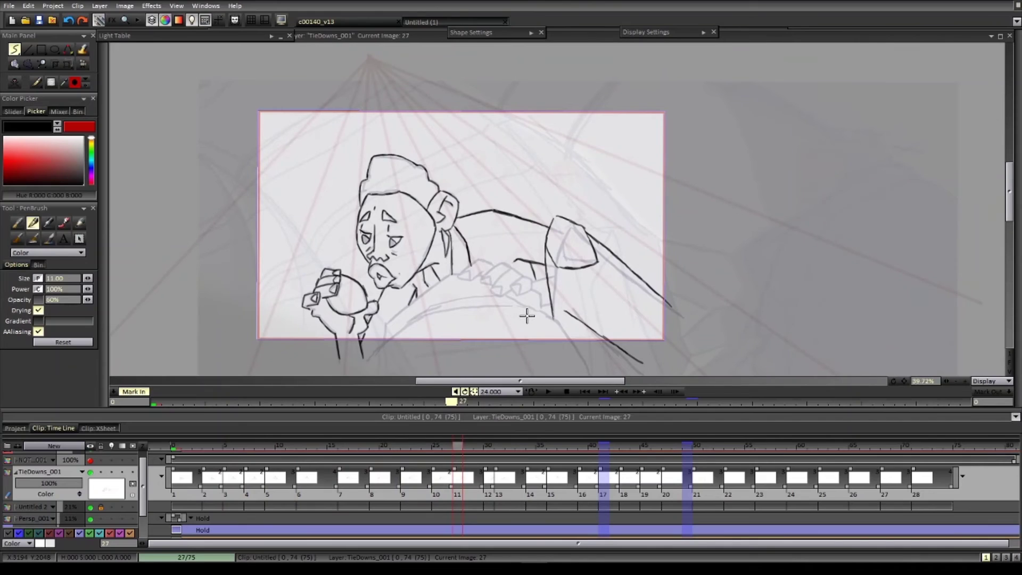
# - Ink both ears with their earrings and the shoulder line on the thirteenth drawing at frame 31
pyautogui.scroll(4, 371, 243)
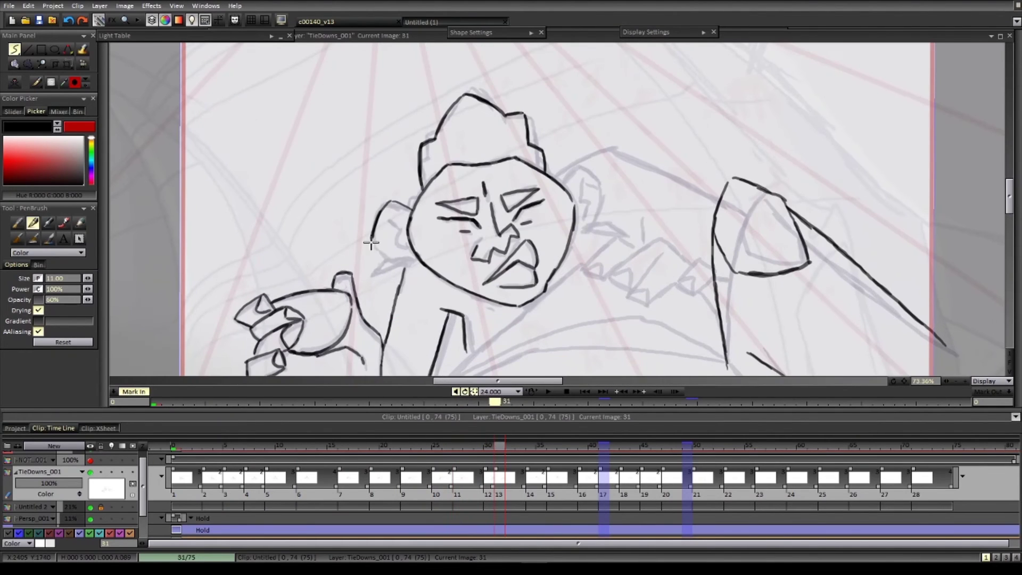
pyautogui.moveTo(563, 177); pyautogui.dragTo(601, 211)
pyautogui.moveTo(580, 230); pyautogui.dragTo(599, 218)
pyautogui.moveTo(592, 149); pyautogui.dragTo(615, 147)
pyautogui.moveTo(617, 148); pyautogui.dragTo(461, 121)
pyautogui.moveTo(455, 120); pyautogui.dragTo(564, 175)
# - Ink the fingers of the second hand beside the knee on the thirteenth drawing
pyautogui.moveTo(488, 191); pyautogui.dragTo(488, 207)
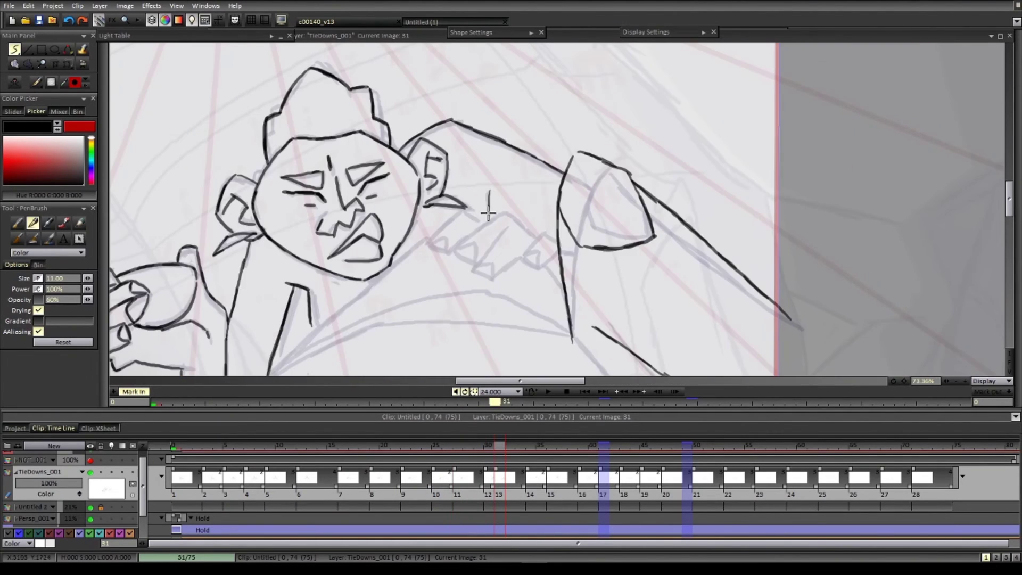
pyautogui.scroll(-4, 634, 267)
pyautogui.press('Left')
pyautogui.press('Right')
# - Ink the face and ear on the fourteenth drawing at frame 34 and the hair and ear on the fifteenth
pyautogui.moveTo(586, 210); pyautogui.dragTo(555, 220)
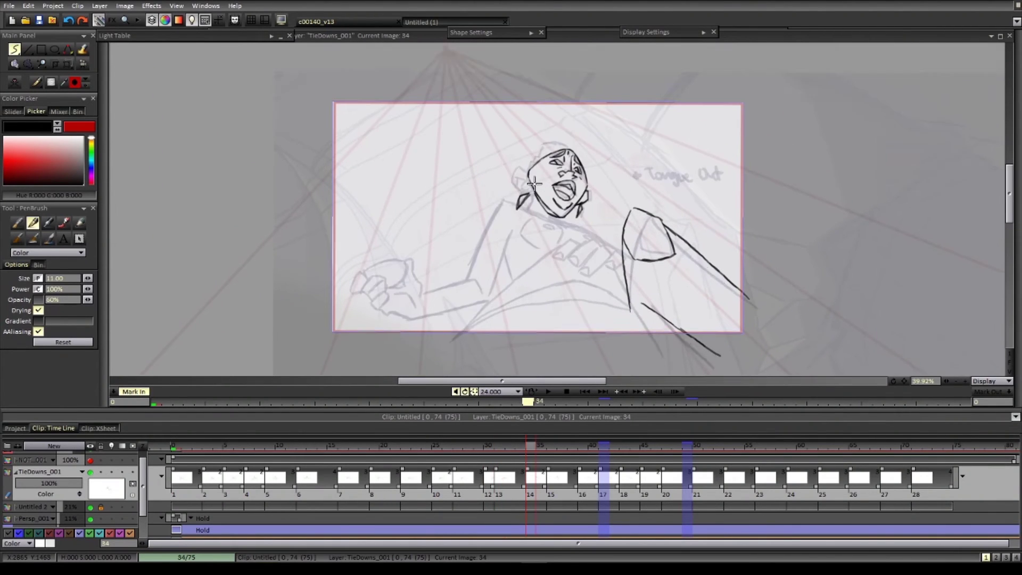
pyautogui.scroll(1, 533, 166)
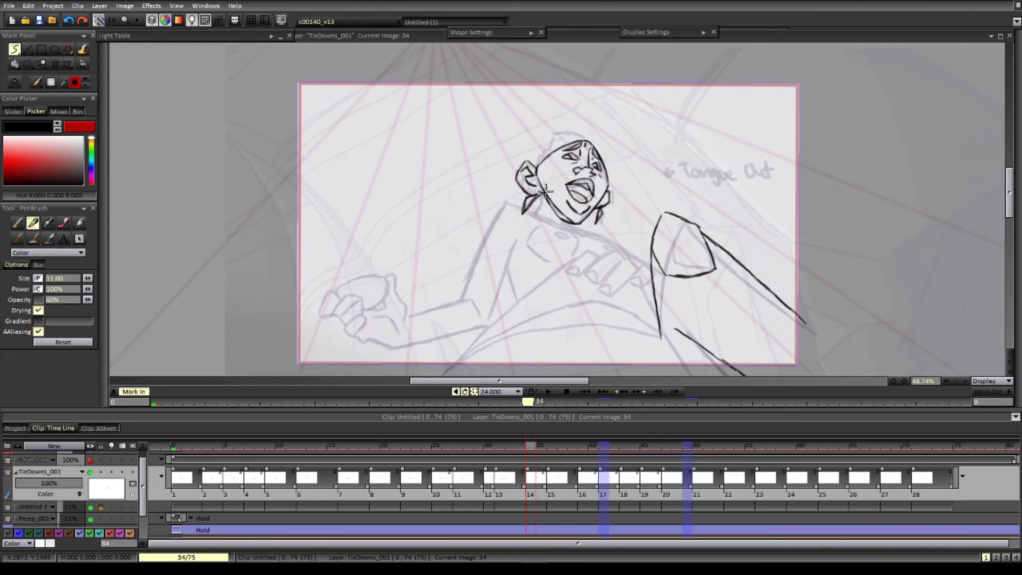
pyautogui.moveTo(545, 191); pyautogui.dragTo(540, 205)
pyautogui.scroll(1, 541, 225)
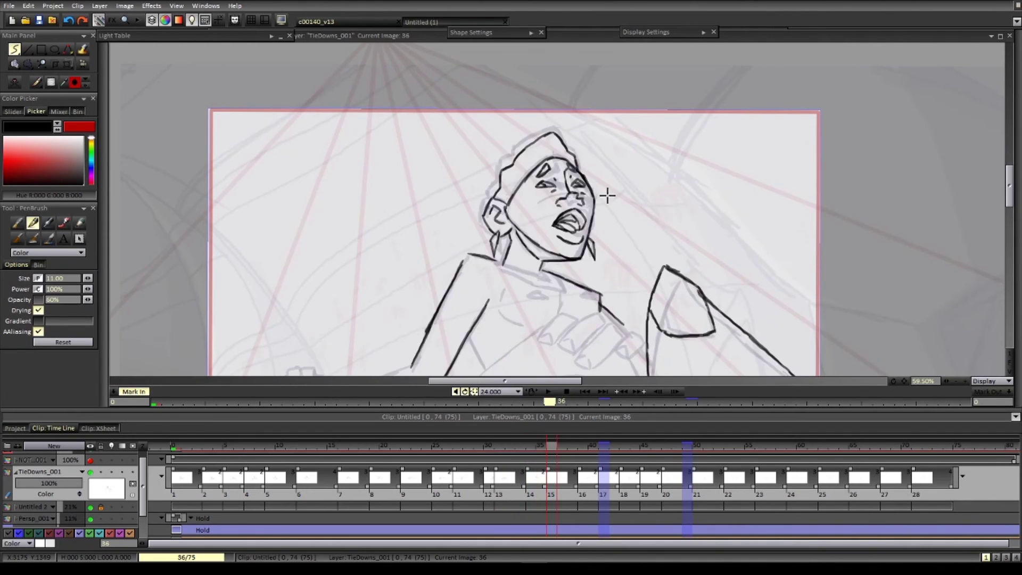
# - Play back the animation to check how the inked drawings move
pyautogui.scroll(-4, 604, 194)
pyautogui.scroll(3, 591, 320)
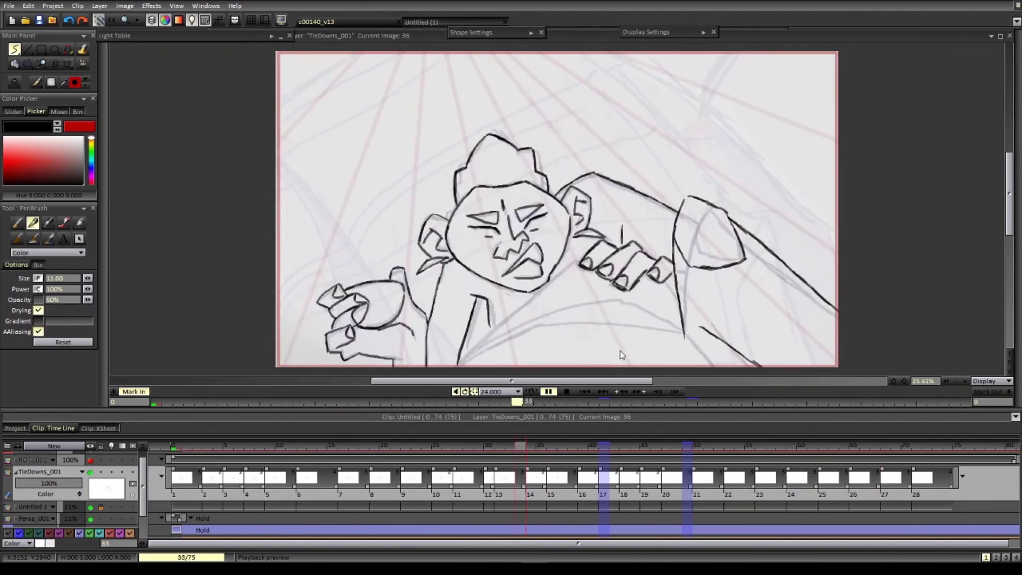
pyautogui.scroll(1, 540, 256)
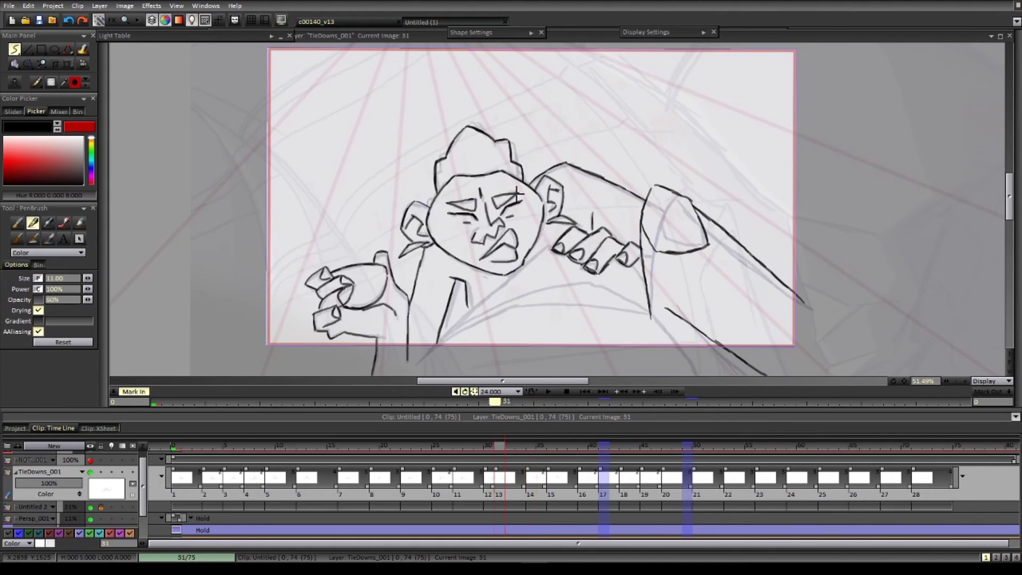
# - Ink the neckline, shoulder and outstretched arm on the fourteenth drawing at frame 34
pyautogui.press('Right')
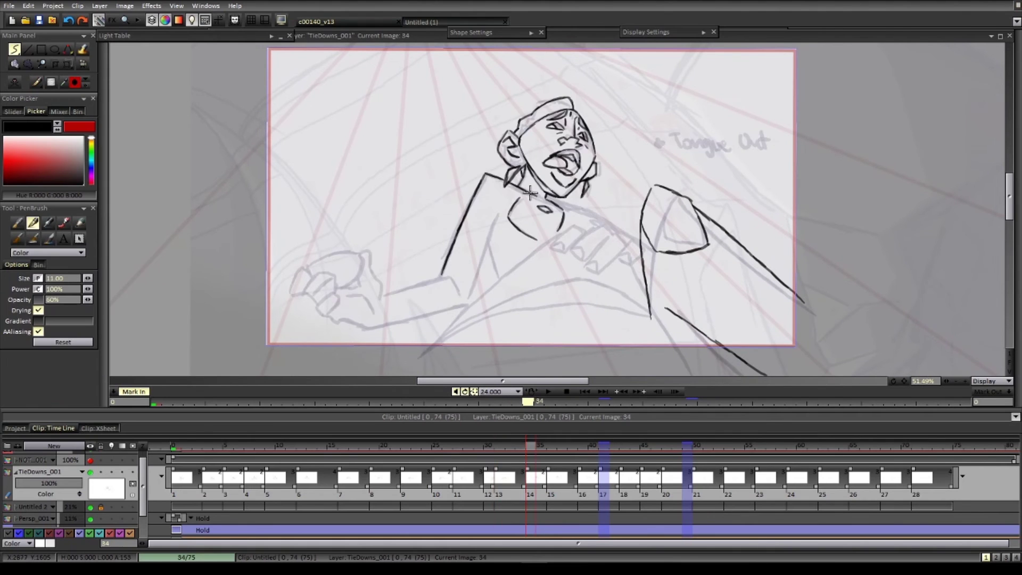
pyautogui.moveTo(564, 205); pyautogui.dragTo(588, 212)
pyautogui.moveTo(602, 223); pyautogui.dragTo(625, 219)
pyautogui.moveTo(524, 208); pyautogui.dragTo(487, 297)
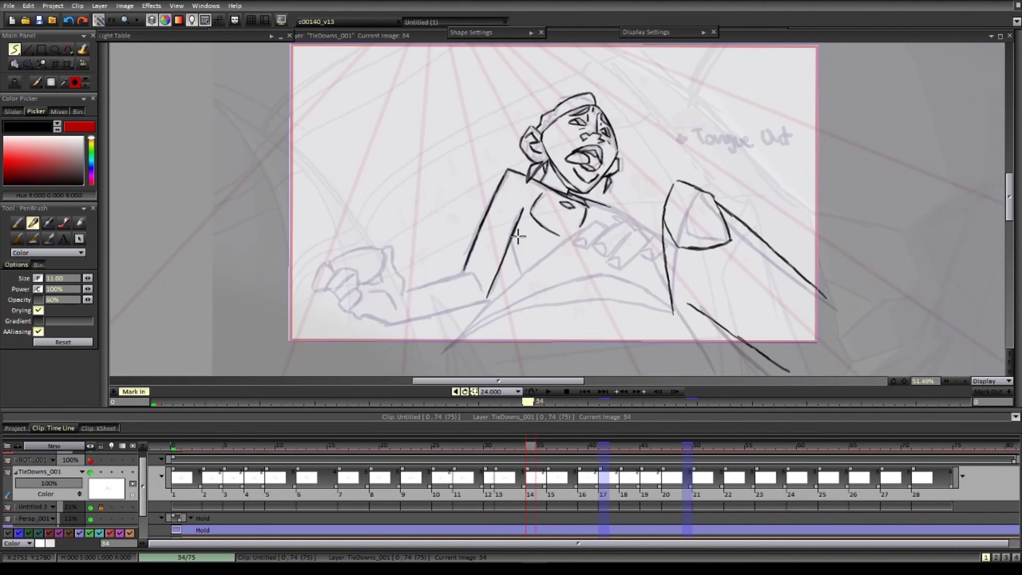
pyautogui.moveTo(510, 239); pyautogui.dragTo(523, 275)
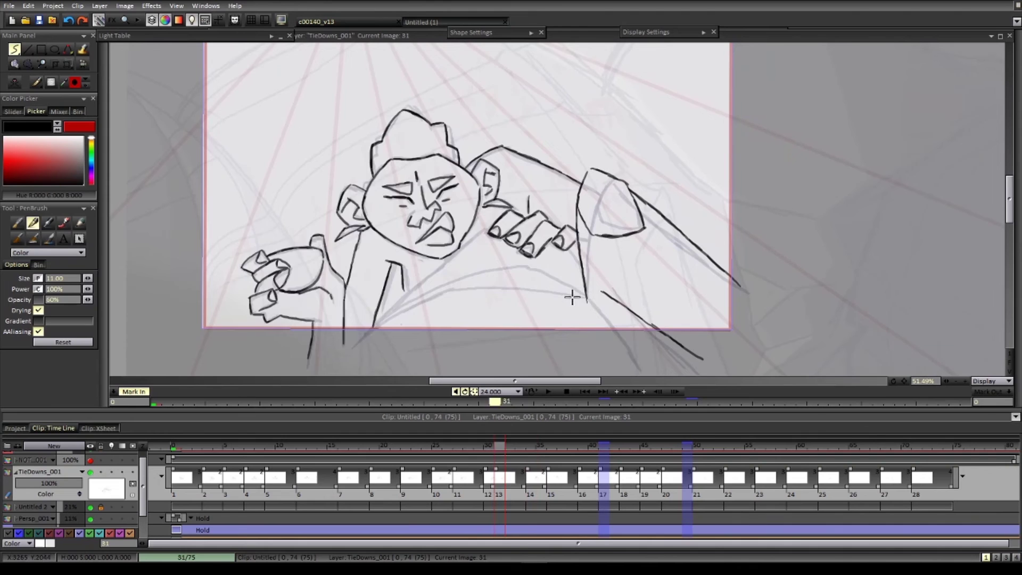
# - Ink and touch up the far shoulder and chest lines on the fourteenth drawing, comparing it with the thirteenth
pyautogui.press('Right')
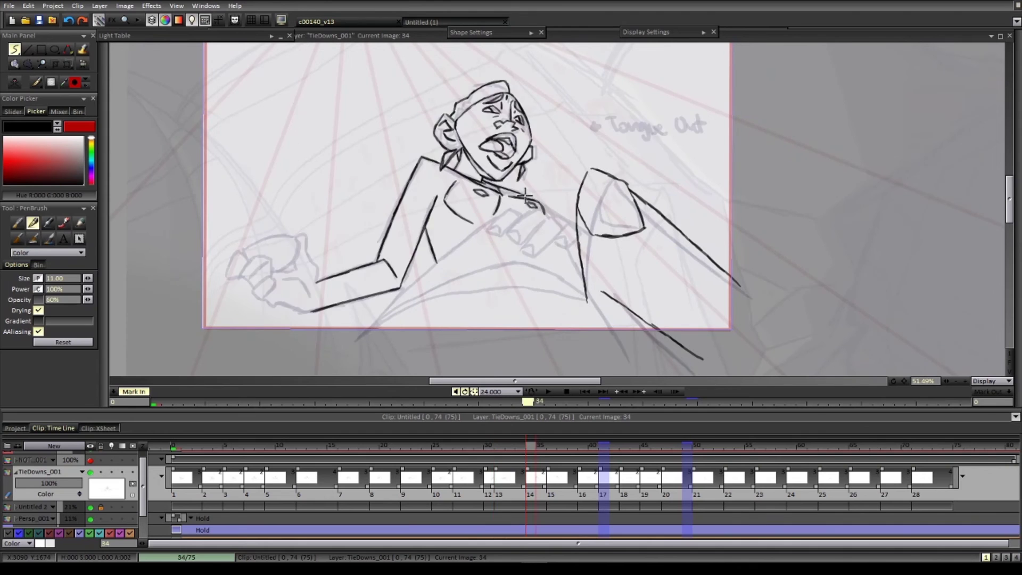
pyautogui.press('Left')
pyautogui.press('Right')
pyautogui.scroll(2, 640, 206)
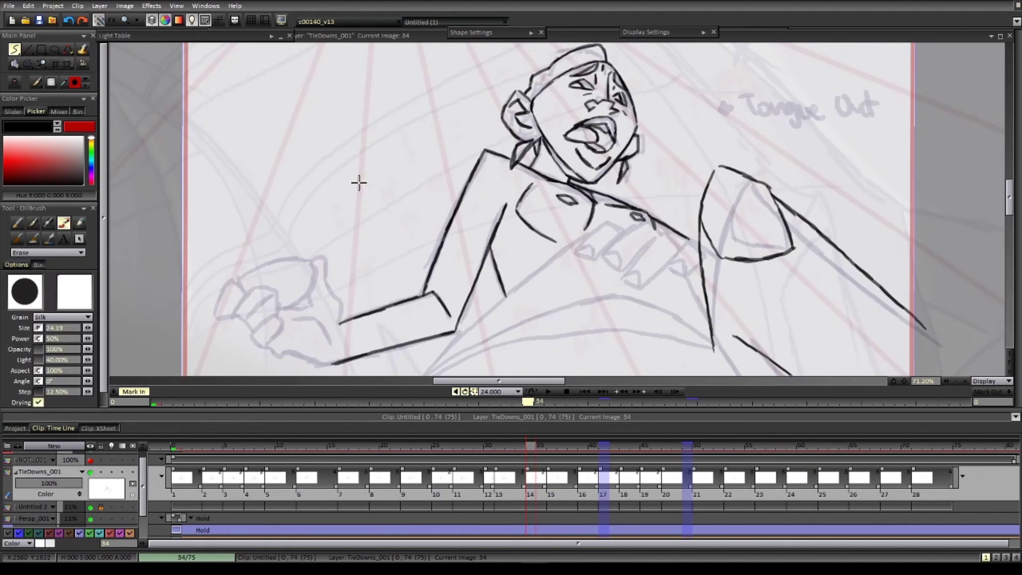
pyautogui.moveTo(552, 187); pyautogui.dragTo(589, 217)
# - Flip between the fourteenth drawing and its neighbours to check the arm and shoulder lines
pyautogui.press('Return')
pyautogui.scroll(-2, 593, 268)
pyautogui.press('Left')
pyautogui.press('Right')
pyautogui.press('Right')
pyautogui.press('Right')
pyautogui.scroll(-1, 586, 269)
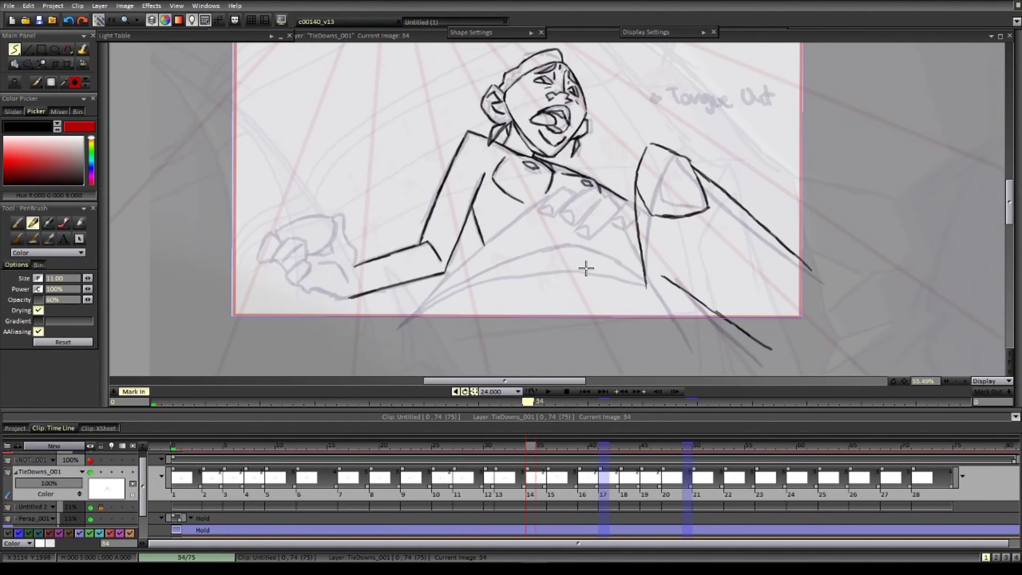
# - Ink the hand, its fingers and the held cup at the end of the outstretched arm on the fourteenth drawing
pyautogui.moveTo(476, 296); pyautogui.dragTo(594, 292)
pyautogui.moveTo(462, 259); pyautogui.dragTo(451, 211)
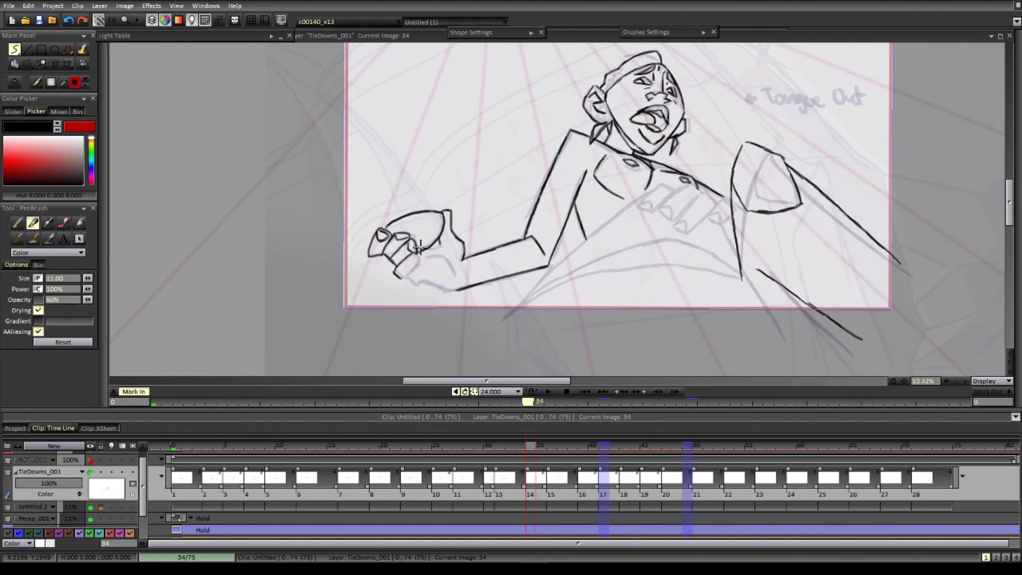
pyautogui.moveTo(456, 257); pyautogui.dragTo(452, 242)
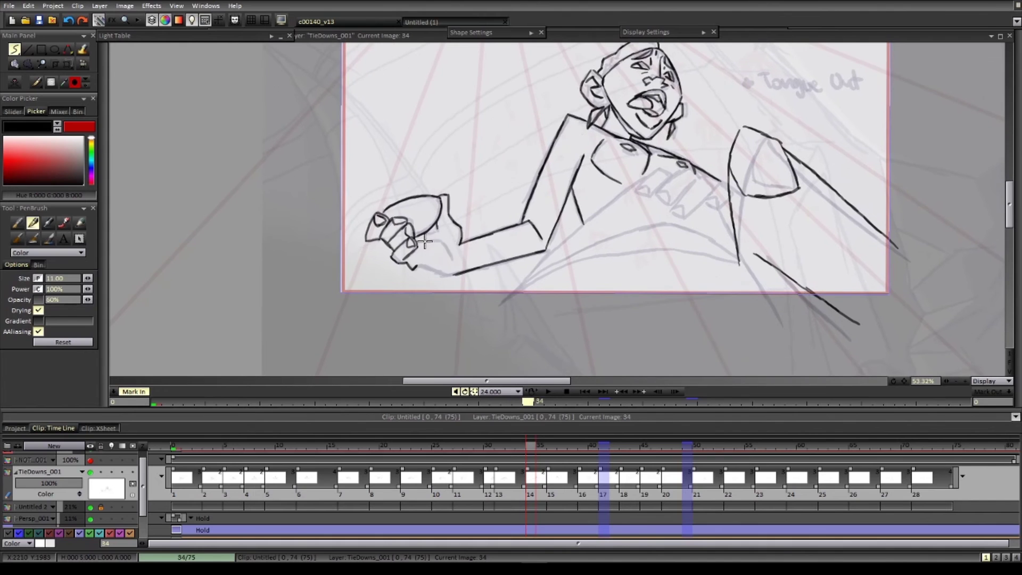
pyautogui.scroll(-2, 468, 292)
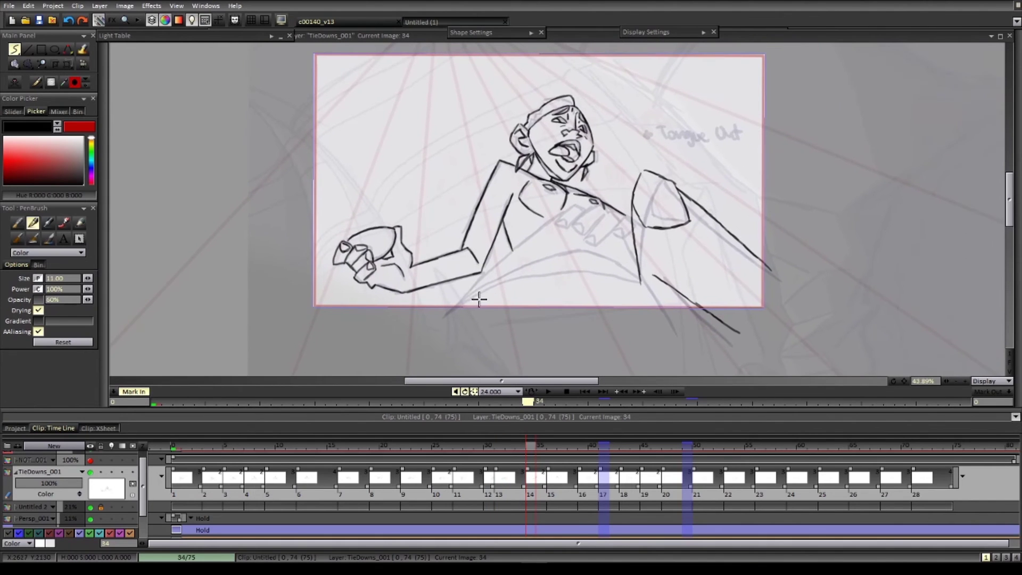
pyautogui.scroll(3, 505, 266)
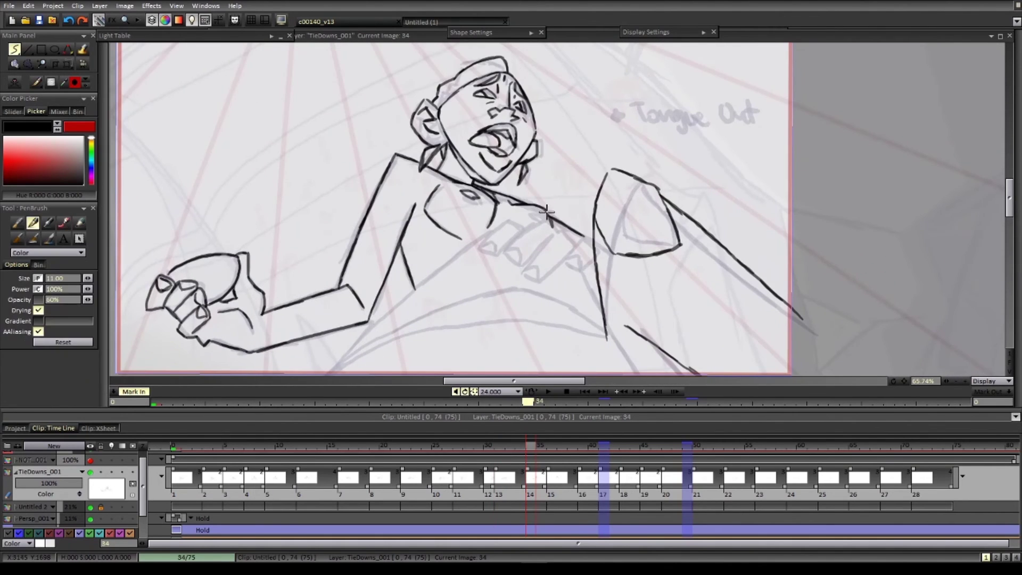
# - Ink the neckline below the chin on the fifteenth drawing at frame 36, erasing stray lines
pyautogui.press('Right')
pyautogui.press('Right')
pyautogui.scroll(-2, 553, 250)
pyautogui.scroll(1, 533, 256)
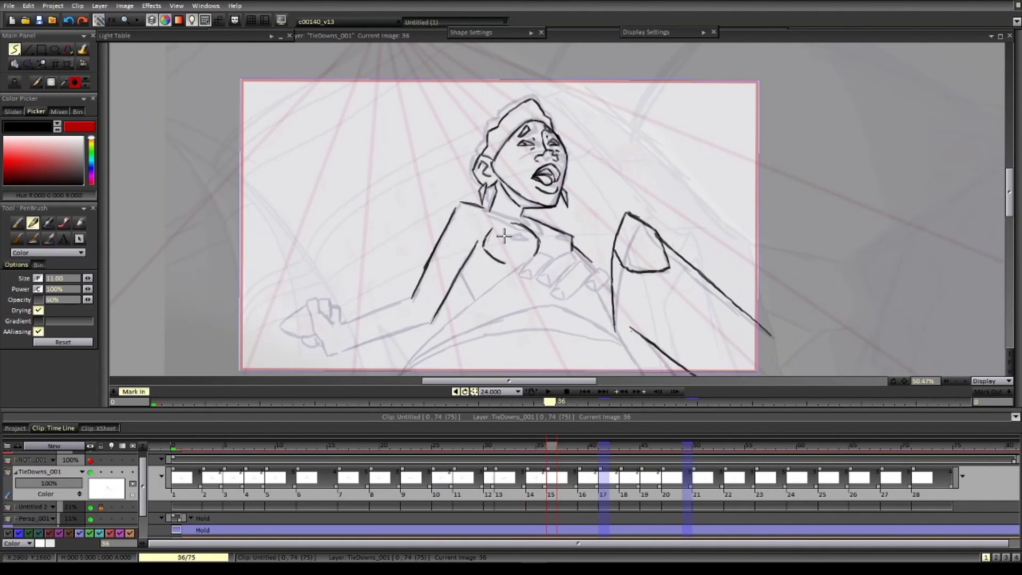
pyautogui.scroll(-1, 517, 266)
pyautogui.scroll(2, 479, 250)
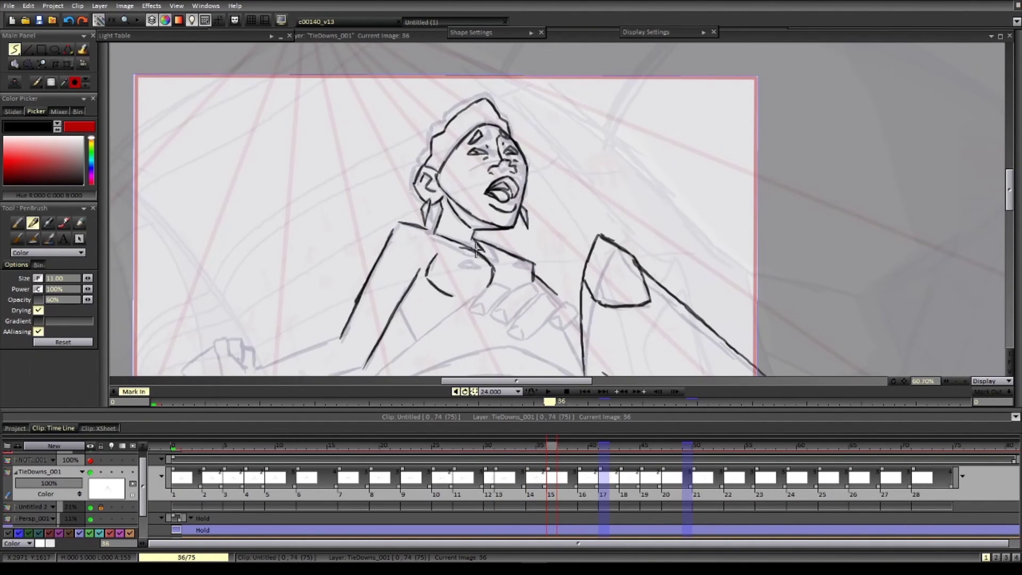
pyautogui.press('e')
pyautogui.press('b')
pyautogui.moveTo(484, 251); pyautogui.dragTo(434, 233)
pyautogui.press('e')
pyautogui.press('b')
pyautogui.moveTo(499, 248); pyautogui.dragTo(536, 275)
# - Ink the chest details and far shoulder lines on the fifteenth drawing, comparing them with the fourteenth
pyautogui.press('Left')
pyautogui.press('Left')
pyautogui.press('Right')
pyautogui.press('Right')
pyautogui.moveTo(460, 260); pyautogui.dragTo(533, 265)
pyautogui.press('Left')
pyautogui.press('Left')
pyautogui.press('Right')
pyautogui.press('Right')
pyautogui.moveTo(534, 259)
pyautogui.mouseDown()
pyautogui.moveTo(537, 286)
pyautogui.moveTo(568, 254)
pyautogui.mouseUp()
pyautogui.press('Left')
pyautogui.press('Left')
pyautogui.press('Right')
pyautogui.press('Right')
# - Ink the hand holding the cup on the fifteenth drawing, checking it against the fourteenth
pyautogui.scroll(-2, 554, 282)
pyautogui.press('Left')
pyautogui.press('Left')
pyautogui.press('Right')
pyautogui.press('Right')
pyautogui.moveTo(470, 249)
pyautogui.mouseDown()
pyautogui.moveTo(482, 279)
pyautogui.moveTo(619, 248)
pyautogui.mouseUp()
pyautogui.moveTo(478, 264); pyautogui.dragTo(458, 272)
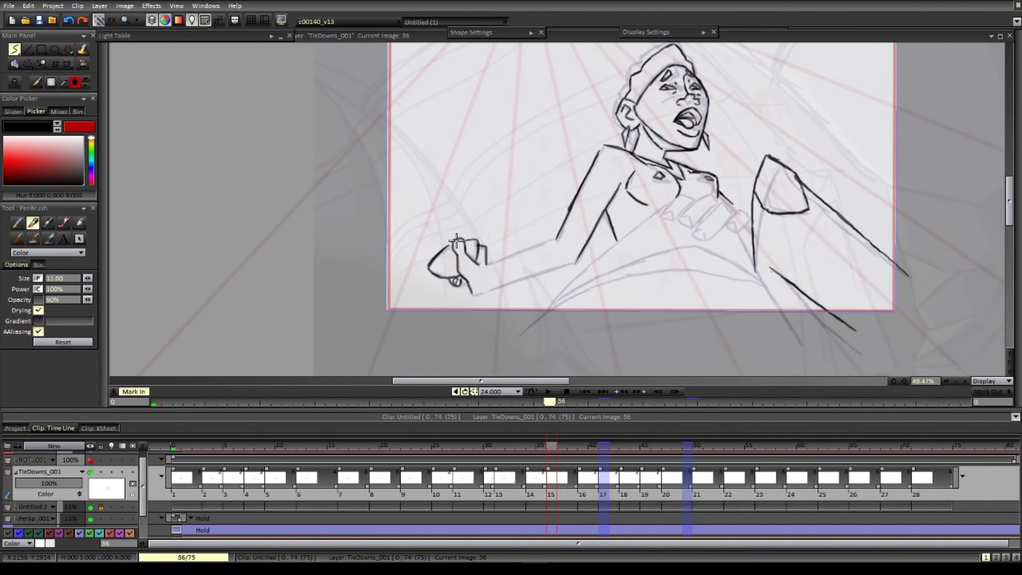
# - Ink the hair, ear, earrings and facial features on the sixteenth drawing at frame 39, comparing it with the previous frame
pyautogui.press('Right')
pyautogui.press('Right')
pyautogui.press('Right')
pyautogui.scroll(1, 529, 213)
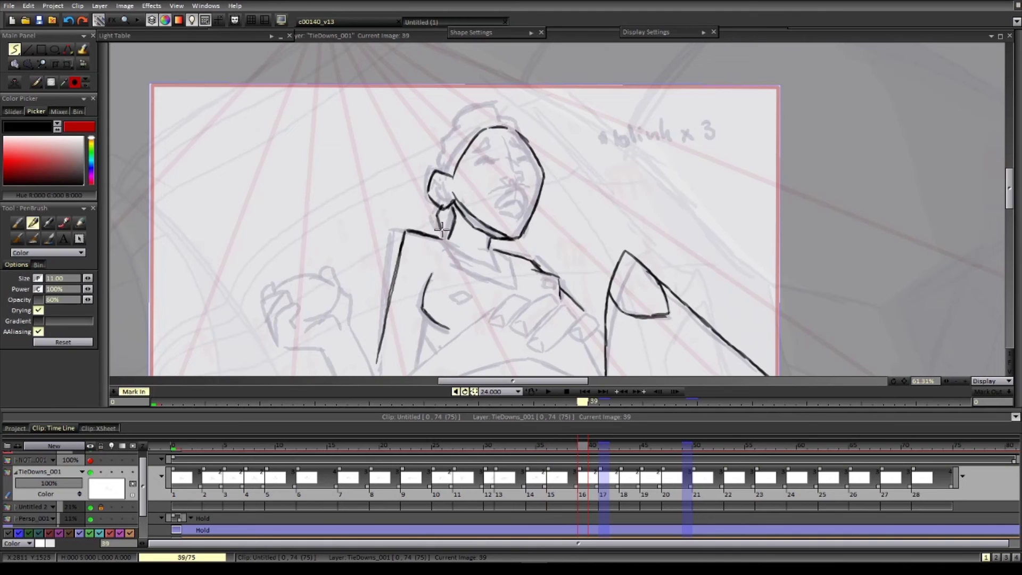
pyautogui.press('Right')
pyautogui.press('Left')
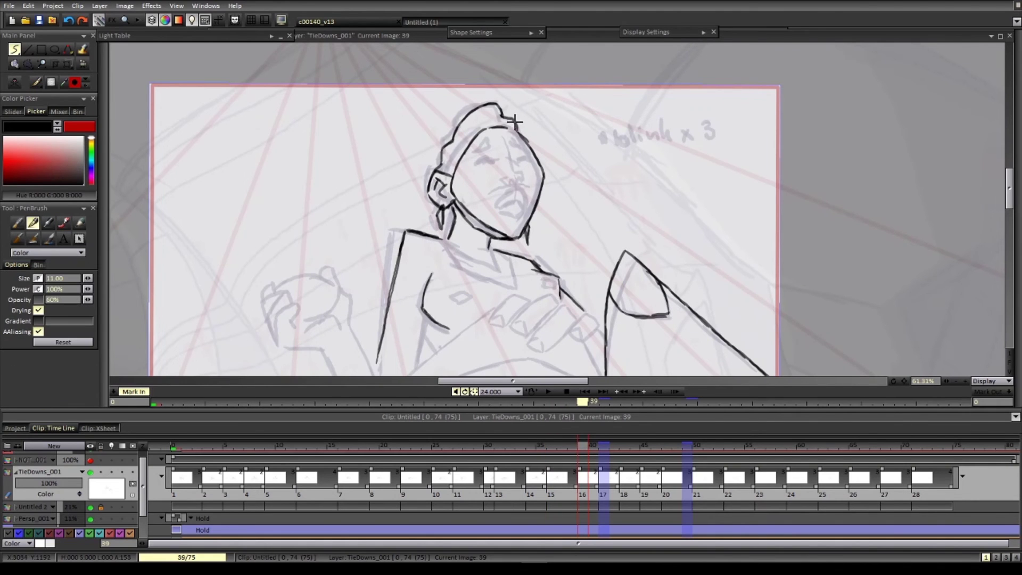
pyautogui.scroll(-1, 518, 159)
pyautogui.moveTo(519, 160); pyautogui.dragTo(491, 178)
pyautogui.scroll(-1, 516, 153)
pyautogui.press('Left')
pyautogui.press('Right')
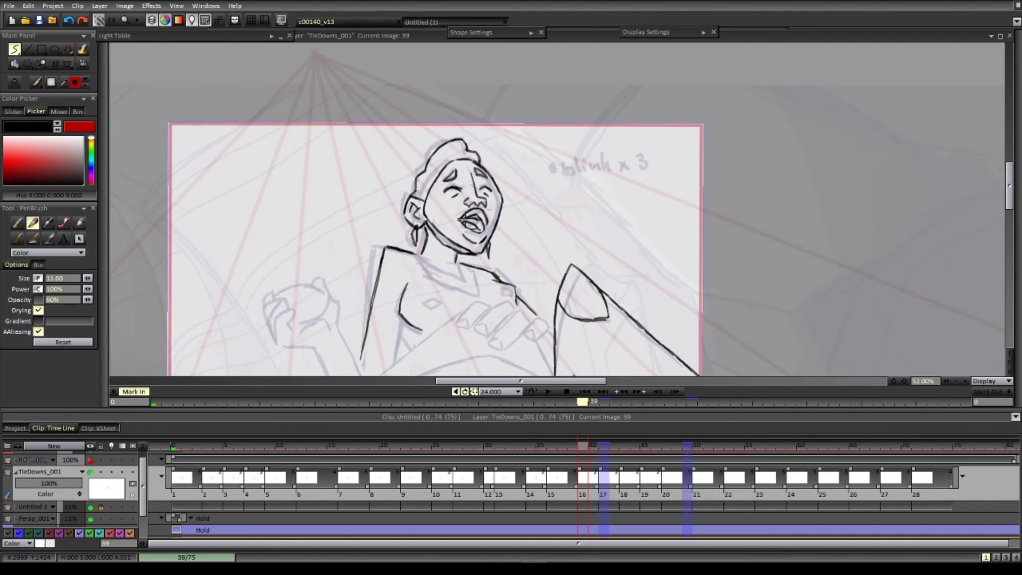
# - Play back the animation from frame 34 and step through the frames to check the motion up to the seventeenth drawing
pyautogui.scroll(-4, 550, 276)
pyautogui.press('Left')
pyautogui.press('Left')
pyautogui.press('Left')
pyautogui.press('Left')
pyautogui.press('Left')
pyautogui.scroll(-1, 570, 280)
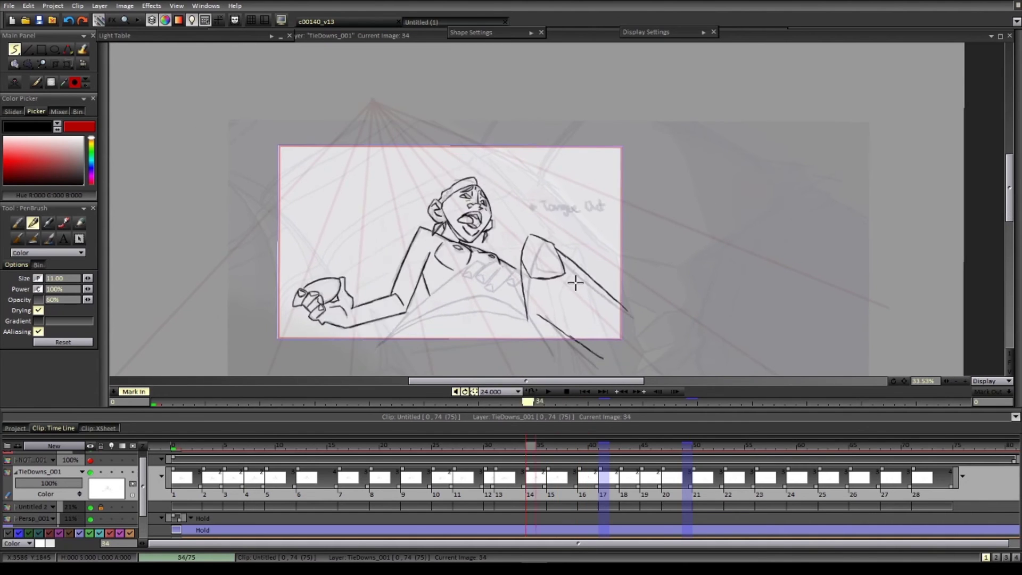
pyautogui.press('Return')
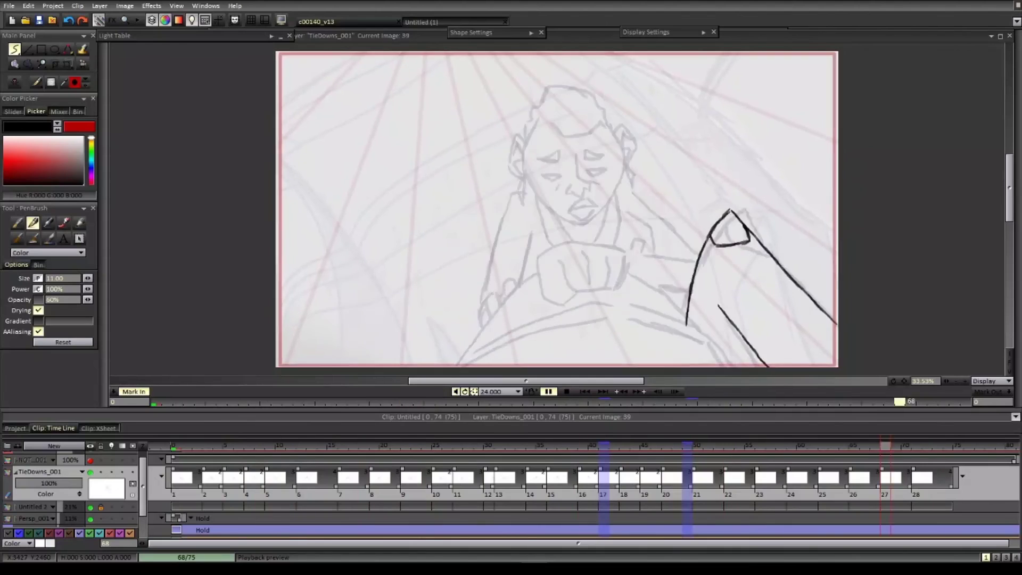
pyautogui.press('Return')
pyautogui.moveTo(527, 448); pyautogui.dragTo(498, 469)
pyautogui.press('Right')
pyautogui.press('Right')
pyautogui.press('Right')
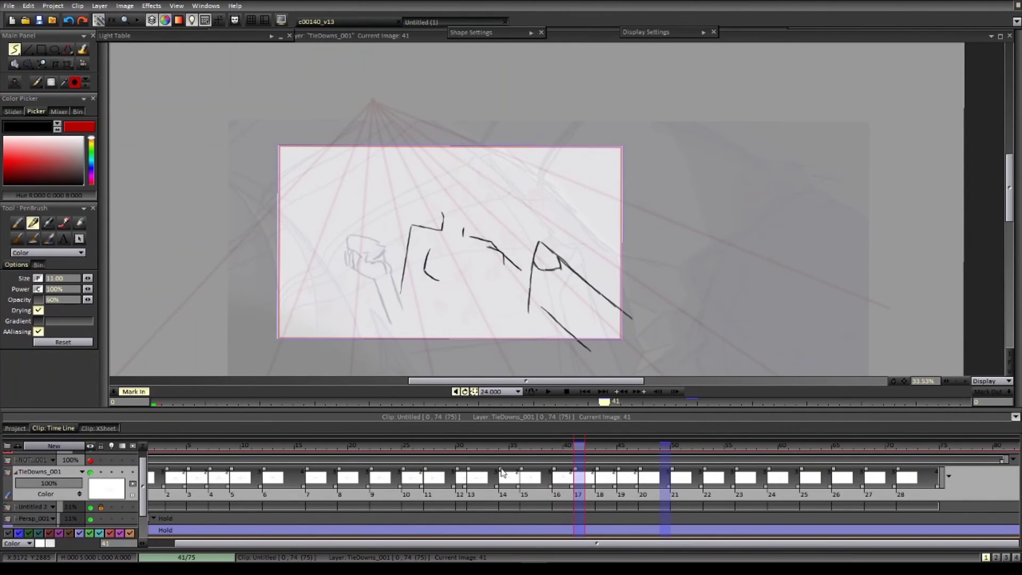
pyautogui.click(502, 471)
pyautogui.click(90, 472)
pyautogui.press('Right')
pyautogui.press('Right')
pyautogui.click(60, 446)
pyautogui.press('n')
pyautogui.scroll(-1, 520, 313)
pyautogui.press('Right')
pyautogui.press('Right')
pyautogui.press('Right')
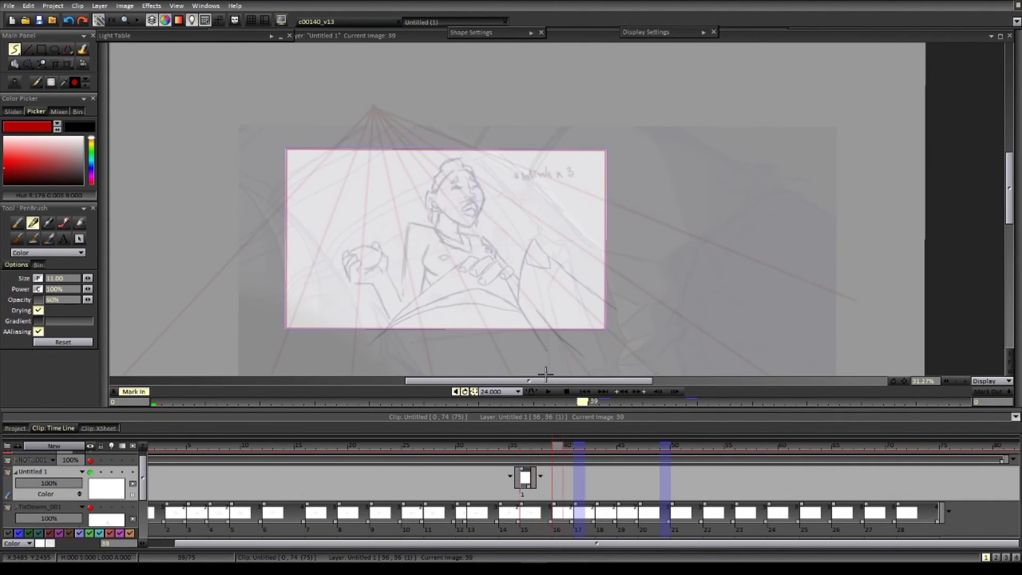
pyautogui.click(90, 507)
pyautogui.click(49, 518)
pyautogui.press('Left')
pyautogui.moveTo(525, 477); pyautogui.dragTo(556, 477)
# - Ink the neckline, underarm and chest details on the sixteenth drawing at frame 39
pyautogui.press('Right')
pyautogui.press('Right')
pyautogui.press('Right')
pyautogui.scroll(1, 468, 170)
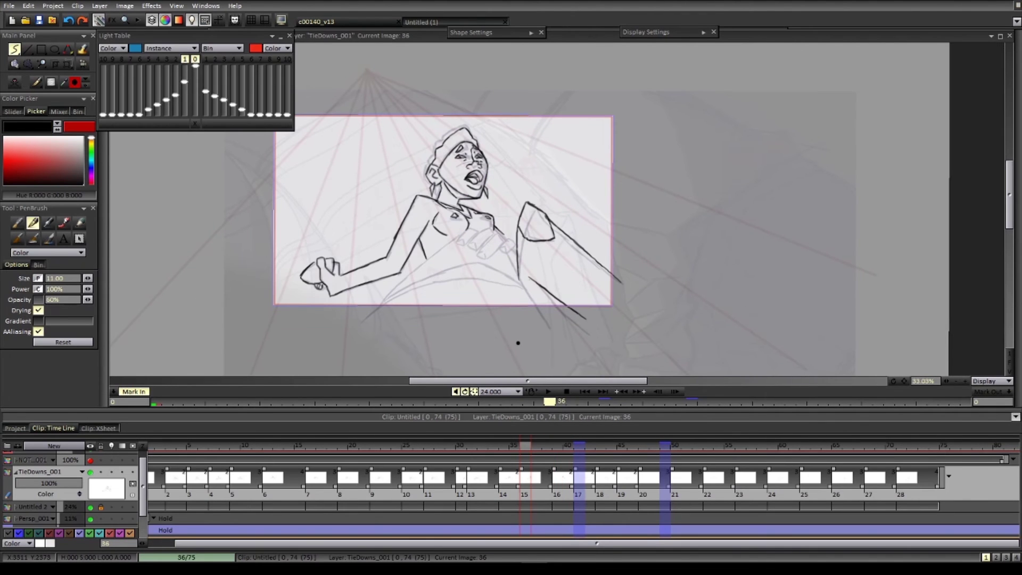
pyautogui.press('Right')
pyautogui.press('Right')
pyautogui.press('Right')
pyautogui.scroll(1, 484, 276)
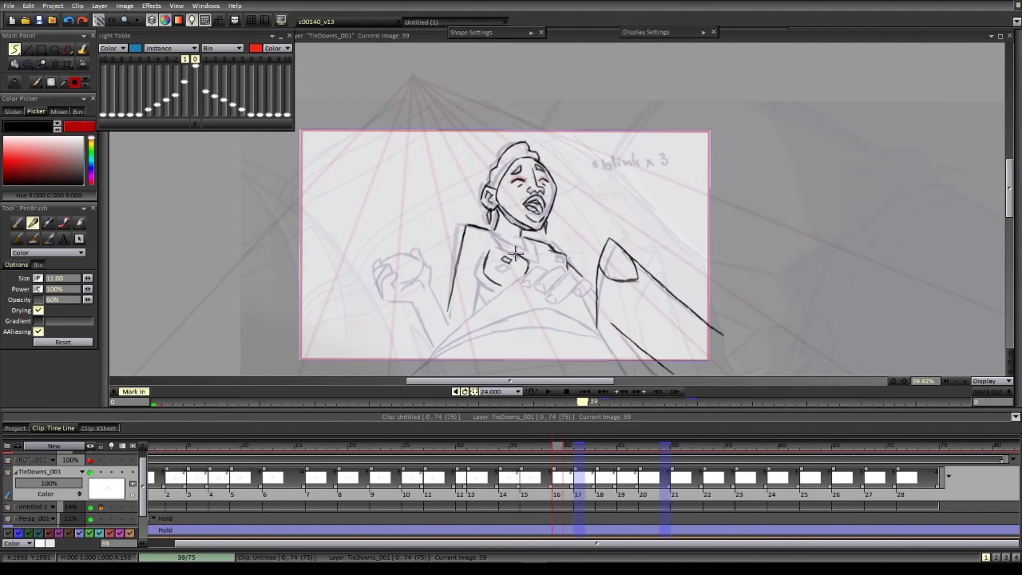
pyautogui.moveTo(483, 272); pyautogui.dragTo(474, 311)
pyautogui.moveTo(484, 285); pyautogui.dragTo(494, 292)
pyautogui.moveTo(561, 256)
pyautogui.mouseDown()
pyautogui.moveTo(536, 262)
pyautogui.moveTo(612, 285)
pyautogui.mouseUp()
# - Ink the raised forearm and the hand holding the cup on the sixteenth drawing
pyautogui.press('Left')
pyautogui.press('Right')
pyautogui.moveTo(462, 290); pyautogui.dragTo(482, 330)
pyautogui.moveTo(447, 308); pyautogui.dragTo(460, 338)
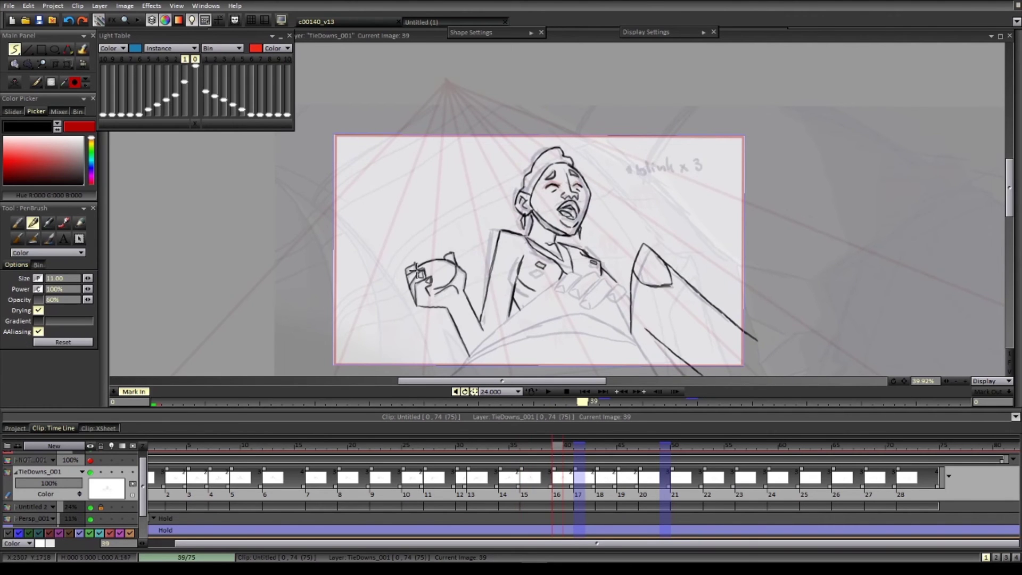
# - Flip between the sixteenth and fifteenth drawings, toggling the light table, to check the arm and chest lines
pyautogui.scroll(-1, 496, 301)
pyautogui.scroll(-1, 555, 311)
pyautogui.press('Left')
pyautogui.scroll(3, 556, 298)
pyautogui.press('Right')
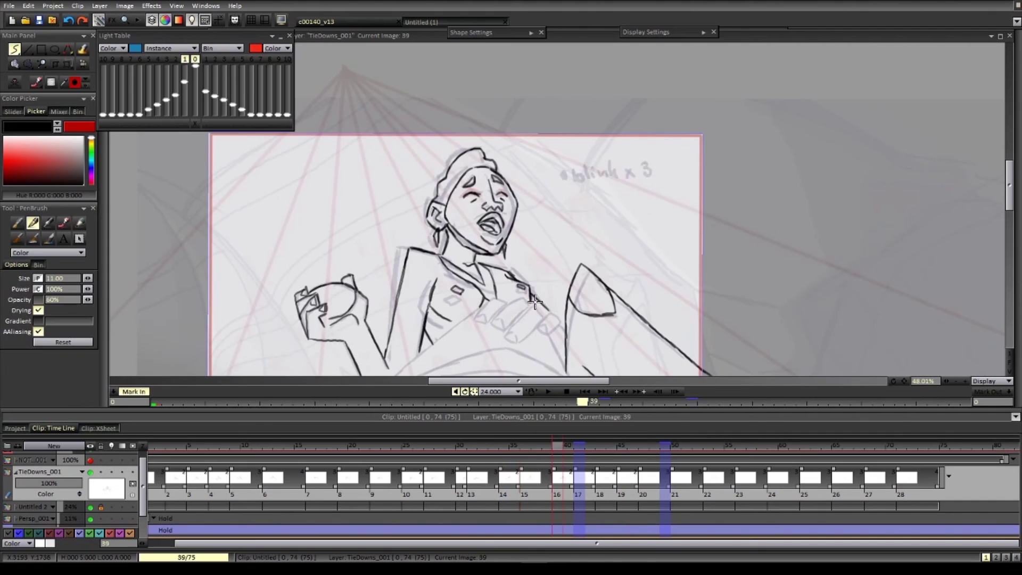
pyautogui.press('l')
pyautogui.press('Left')
pyautogui.press('l')
pyautogui.press('Right')
pyautogui.scroll(-2, 550, 280)
# - With only the previous drawing on the light table, ink the underarm and small chest marks on the seventeenth drawing at frame 41
pyautogui.press('Right')
pyautogui.press('l')
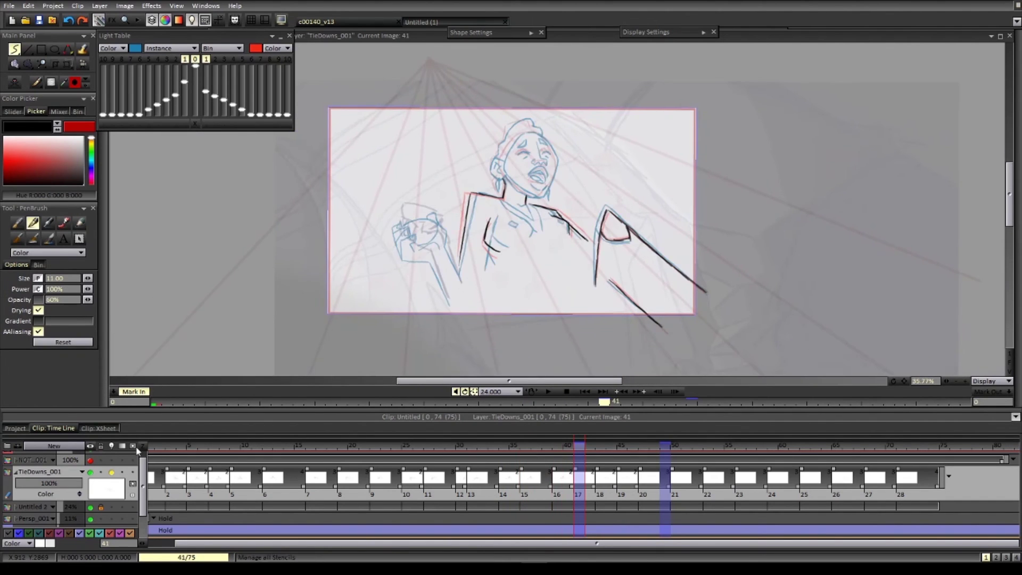
pyautogui.click(205, 59)
pyautogui.scroll(2, 570, 244)
pyautogui.moveTo(476, 258); pyautogui.dragTo(502, 271)
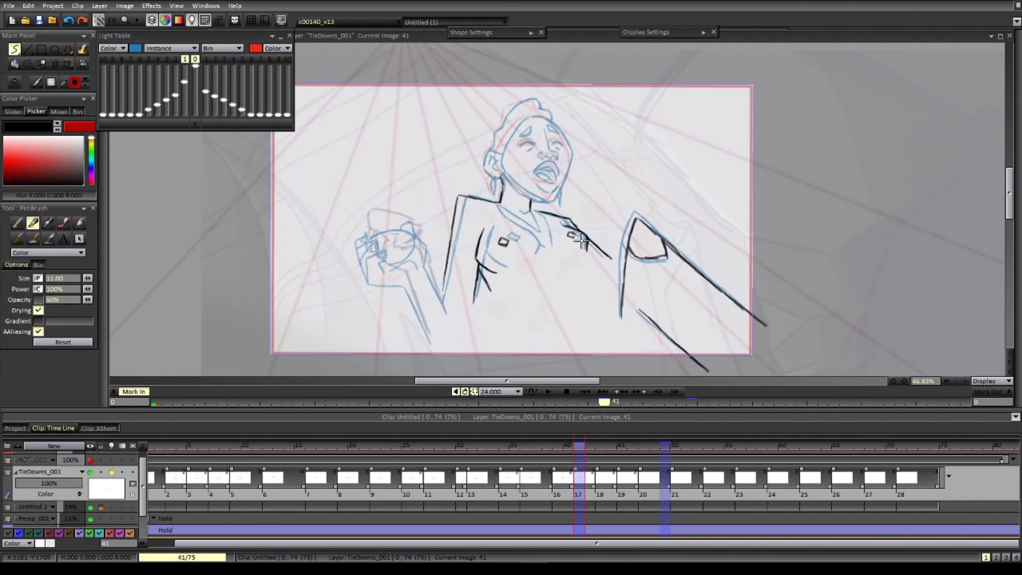
# - Clean up and ink the V-shaped neckline on the seventeenth drawing
pyautogui.press('e')
pyautogui.moveTo(557, 228); pyautogui.dragTo(550, 254)
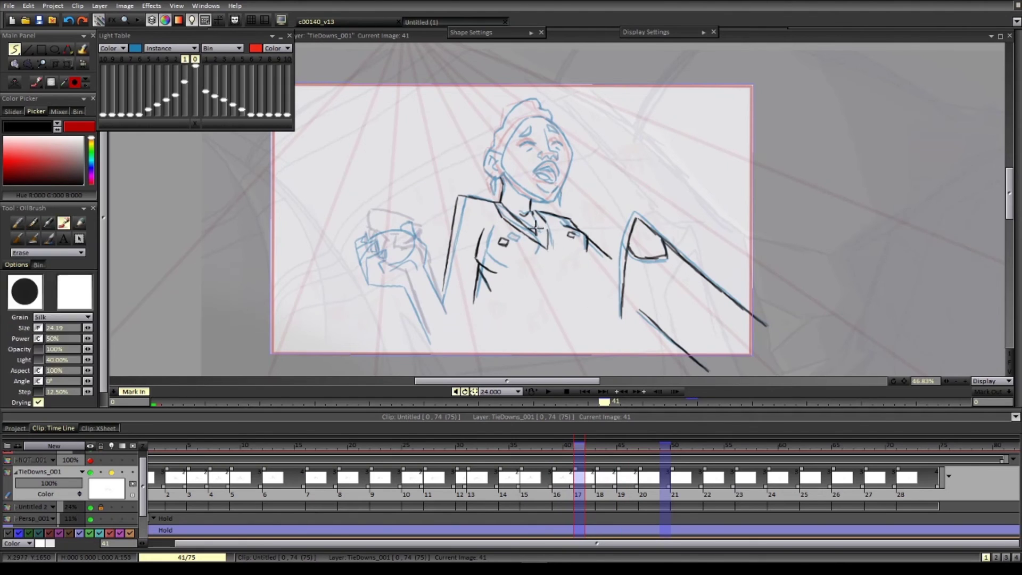
pyautogui.press('b')
pyautogui.moveTo(500, 205); pyautogui.dragTo(538, 235)
pyautogui.moveTo(561, 292); pyautogui.dragTo(577, 259)
# - Turn off the light table and ink the raised forearm, hand and cup on the seventeenth drawing
pyautogui.press('l')
pyautogui.moveTo(446, 228); pyautogui.dragTo(464, 280)
pyautogui.moveTo(422, 238); pyautogui.dragTo(441, 289)
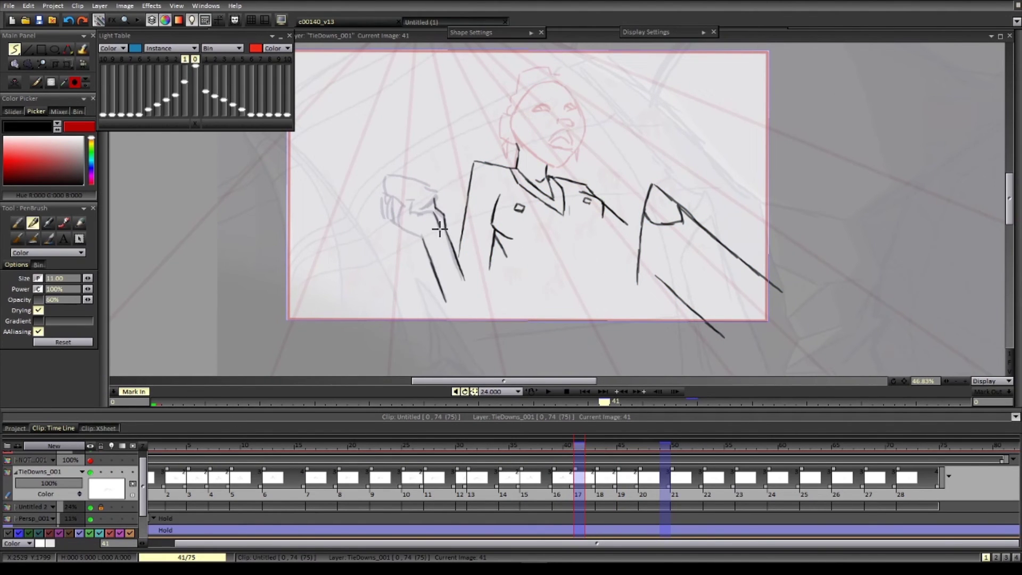
pyautogui.moveTo(441, 209); pyautogui.dragTo(382, 193)
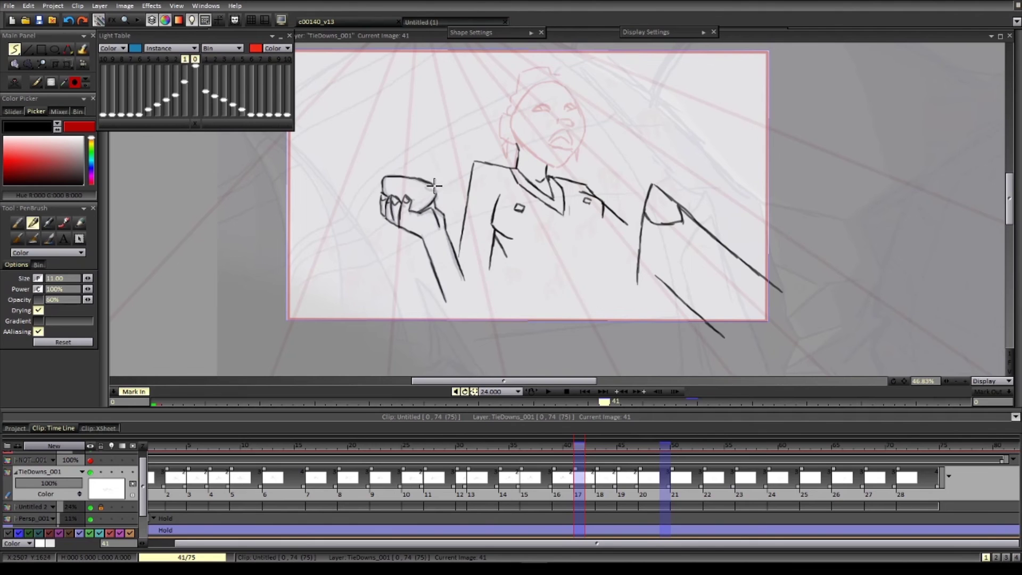
# - Ink the small square chest marks on the eighteenth and nineteenth drawings at frames 43 and 45
pyautogui.scroll(-2, 581, 360)
pyautogui.scroll(2, 560, 359)
pyautogui.press('Right')
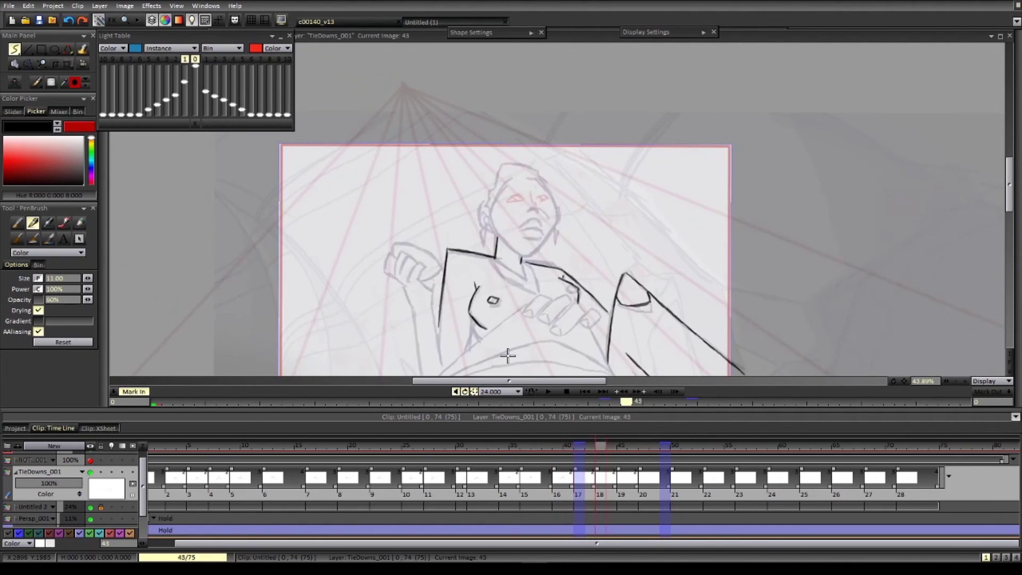
pyautogui.press('Left')
pyautogui.press('Right')
pyautogui.press('Right')
pyautogui.moveTo(565, 271); pyautogui.dragTo(581, 301)
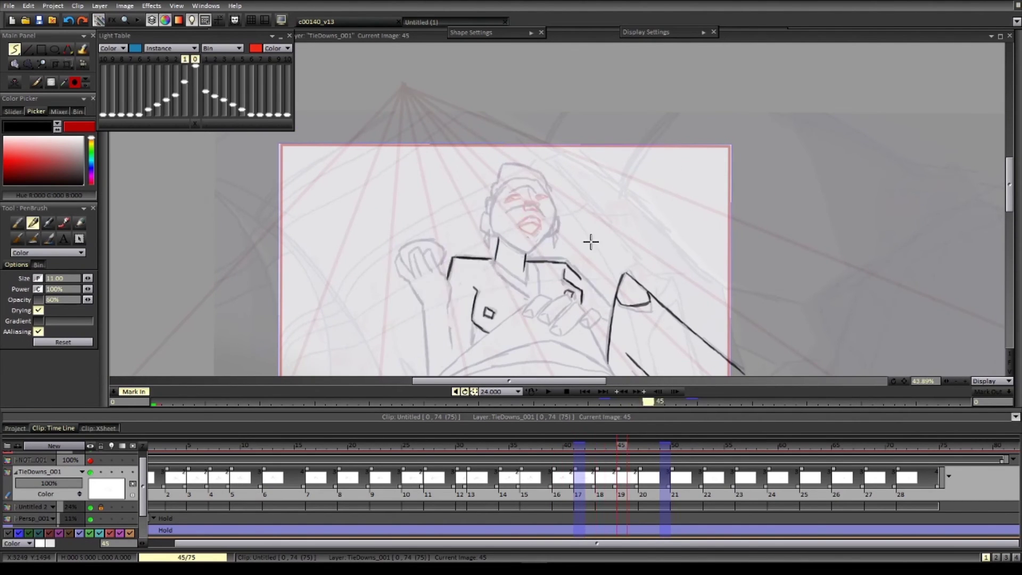
# - Ink the head outline and facial features on the seventeenth drawing at frame 41, erasing and correcting lines
pyautogui.press('Left')
pyautogui.press('Left')
pyautogui.press('Left')
pyautogui.press('Left')
pyautogui.scroll(2, 505, 204)
pyautogui.moveTo(505, 202); pyautogui.dragTo(524, 228)
pyautogui.press('e')
pyautogui.moveTo(448, 258)
pyautogui.mouseDown()
pyautogui.moveTo(469, 292)
pyautogui.moveTo(512, 297)
pyautogui.moveTo(519, 277)
pyautogui.mouseUp()
pyautogui.press('e')
pyautogui.moveTo(437, 256)
pyautogui.mouseDown()
pyautogui.moveTo(493, 199)
pyautogui.moveTo(506, 218)
pyautogui.moveTo(471, 234)
pyautogui.moveTo(519, 239)
pyautogui.mouseUp()
pyautogui.scroll(-1, 514, 239)
pyautogui.moveTo(465, 266)
pyautogui.mouseDown()
pyautogui.moveTo(481, 266)
pyautogui.moveTo(501, 236)
pyautogui.moveTo(526, 239)
pyautogui.mouseUp()
# - Ink and clean up the hair outline and earrings on the seventeenth drawing, comparing it with the sixteenth
pyautogui.press('n')
pyautogui.press('n')
pyautogui.moveTo(455, 206)
pyautogui.mouseDown()
pyautogui.moveTo(473, 167)
pyautogui.moveTo(507, 159)
pyautogui.mouseUp()
pyautogui.press('n')
pyautogui.press('n')
pyautogui.press('n')
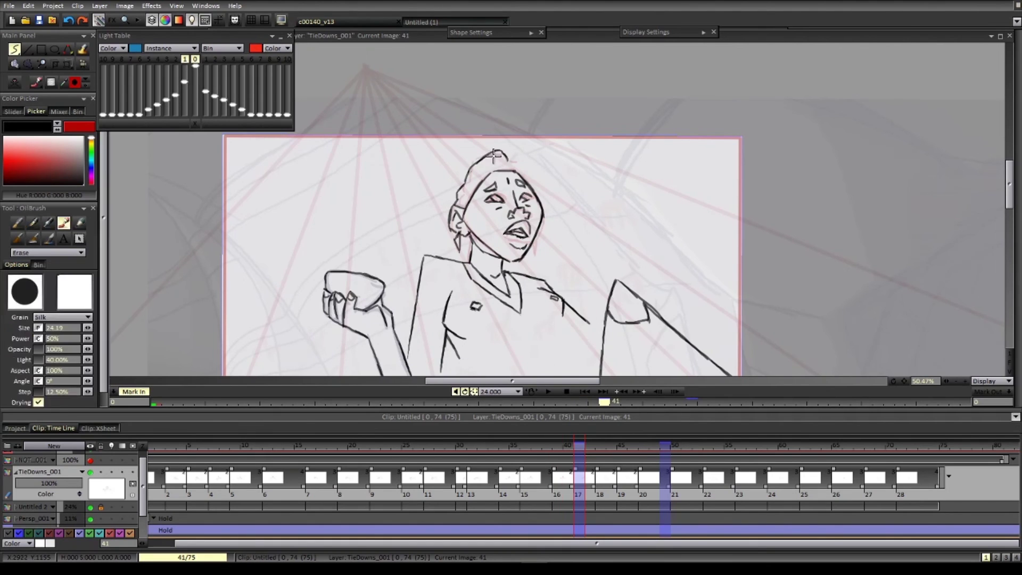
pyautogui.press('n')
pyautogui.press('Left')
pyautogui.press('Right')
pyautogui.press('n')
pyautogui.press('n')
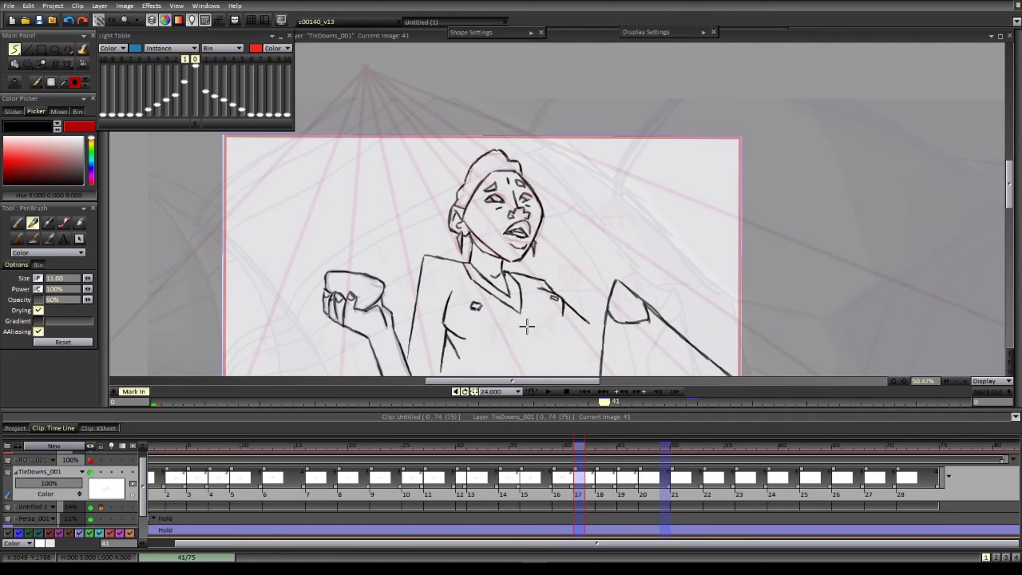
# - Ink the curled fingers of the raised hand on the eighteenth drawing at frame 43, comparing it with the seventeenth
pyautogui.scroll(-1, 527, 326)
pyautogui.moveTo(420, 242); pyautogui.dragTo(429, 265)
pyautogui.moveTo(435, 238)
pyautogui.mouseDown()
pyautogui.moveTo(432, 220)
pyautogui.moveTo(413, 214)
pyautogui.moveTo(412, 234)
pyautogui.mouseUp()
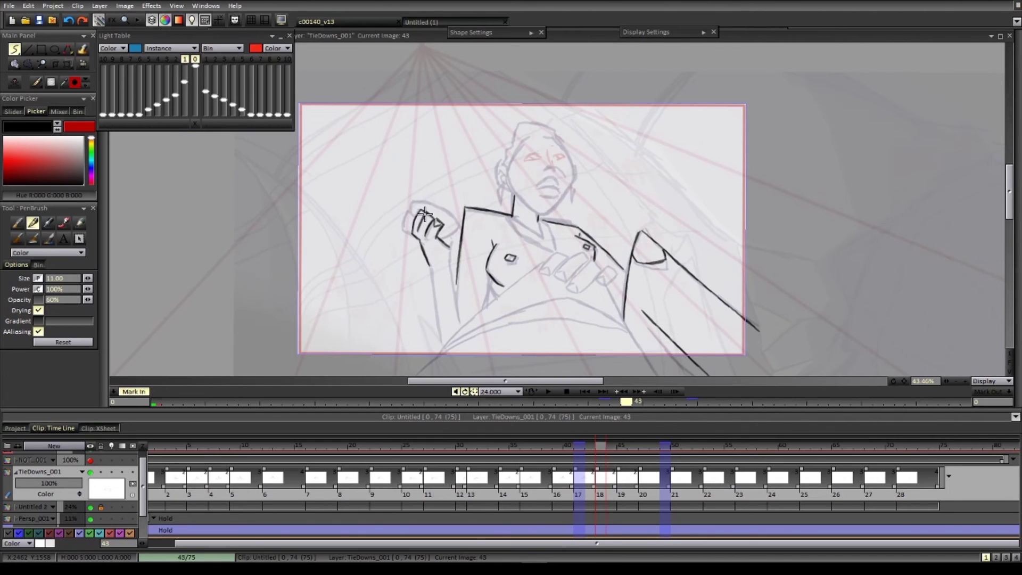
pyautogui.press('n')
pyautogui.press('Left')
pyautogui.press('Right')
pyautogui.press('n')
# - Ink the remaining fingers of the raised hand, its forearm and the side of the torso on the eighteenth drawing at frame 43
pyautogui.moveTo(420, 212); pyautogui.dragTo(426, 213)
pyautogui.moveTo(450, 281); pyautogui.dragTo(459, 322)
pyautogui.moveTo(430, 265); pyautogui.dragTo(441, 346)
pyautogui.press('Left')
pyautogui.press('Right')
pyautogui.press('n')
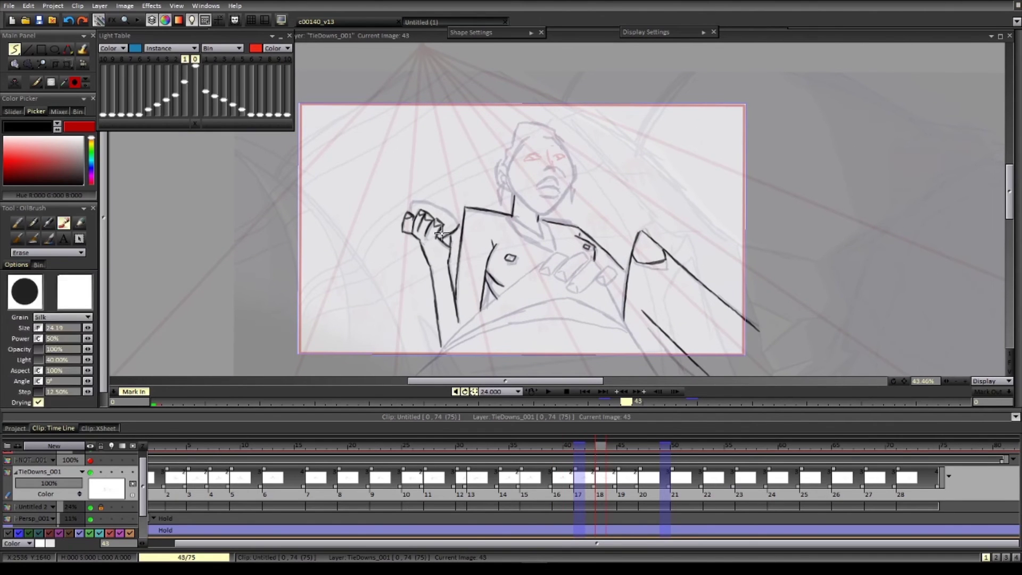
# - Ink the outer contour of the raised hand and the V-shaped collar on the eighteenth drawing, comparing it with its neighbours
pyautogui.press('n')
pyautogui.moveTo(410, 203)
pyautogui.mouseDown()
pyautogui.moveTo(458, 226)
pyautogui.moveTo(436, 259)
pyautogui.moveTo(467, 284)
pyautogui.mouseUp()
pyautogui.press('Left')
pyautogui.press('Right')
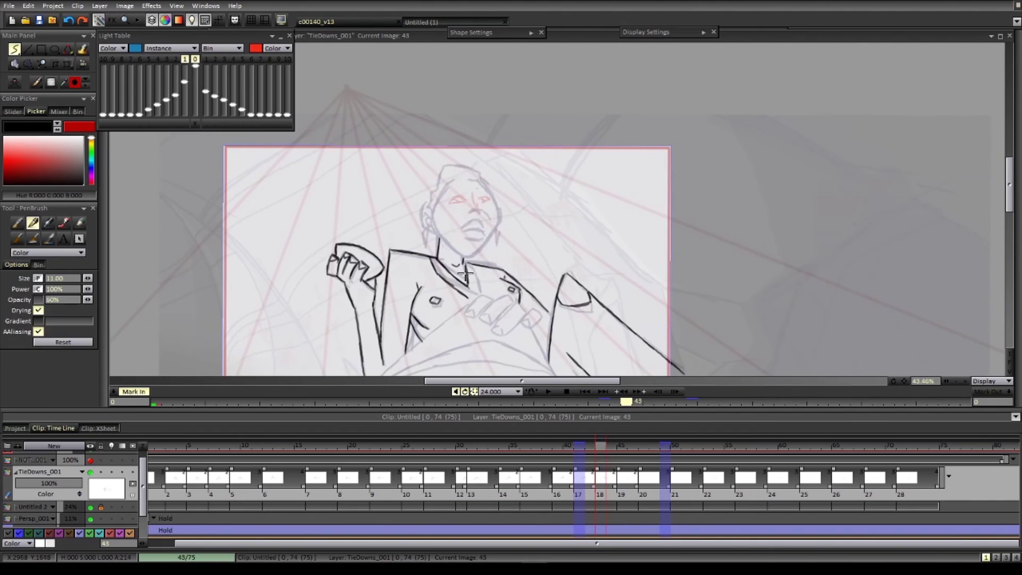
pyautogui.press('Right')
pyautogui.press('Left')
pyautogui.press('Left')
pyautogui.press('Left')
pyautogui.press('Right')
pyautogui.press('Right')
# - Ink the jaw and side of the face on the eighteenth drawing, compare the neighbouring drawings, and shorten its hold to one frame
pyautogui.scroll(3, 500, 222)
pyautogui.moveTo(475, 196)
pyautogui.mouseDown()
pyautogui.moveTo(500, 222)
pyautogui.moveTo(466, 225)
pyautogui.moveTo(499, 221)
pyautogui.moveTo(513, 252)
pyautogui.mouseUp()
pyautogui.press('Left')
pyautogui.press('Left')
pyautogui.press('Right')
pyautogui.press('Right')
pyautogui.press('Left')
pyautogui.press('Right')
pyautogui.press('Right')
pyautogui.press('Left')
pyautogui.press('Left')
pyautogui.press('Right')
pyautogui.press('Right')
pyautogui.press('Left')
pyautogui.press('Right')
pyautogui.press('Left')
pyautogui.press('e')
pyautogui.press('b')
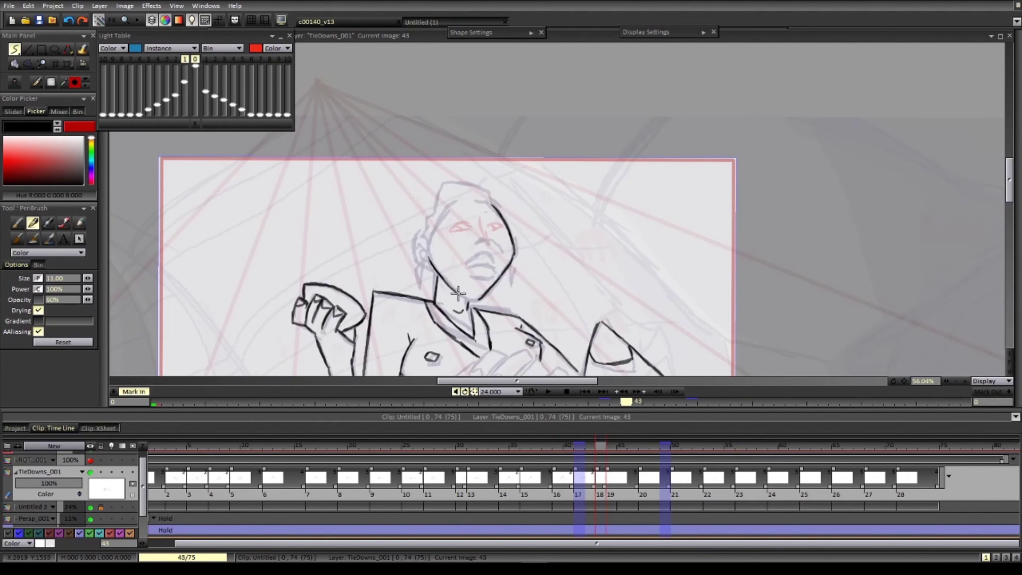
# - Ink the rest of the head outline, the ears, earrings and nose on the eighteenth drawing at frame 43
pyautogui.press('Left')
pyautogui.press('Right')
pyautogui.moveTo(429, 240); pyautogui.dragTo(459, 202)
pyautogui.press('Left')
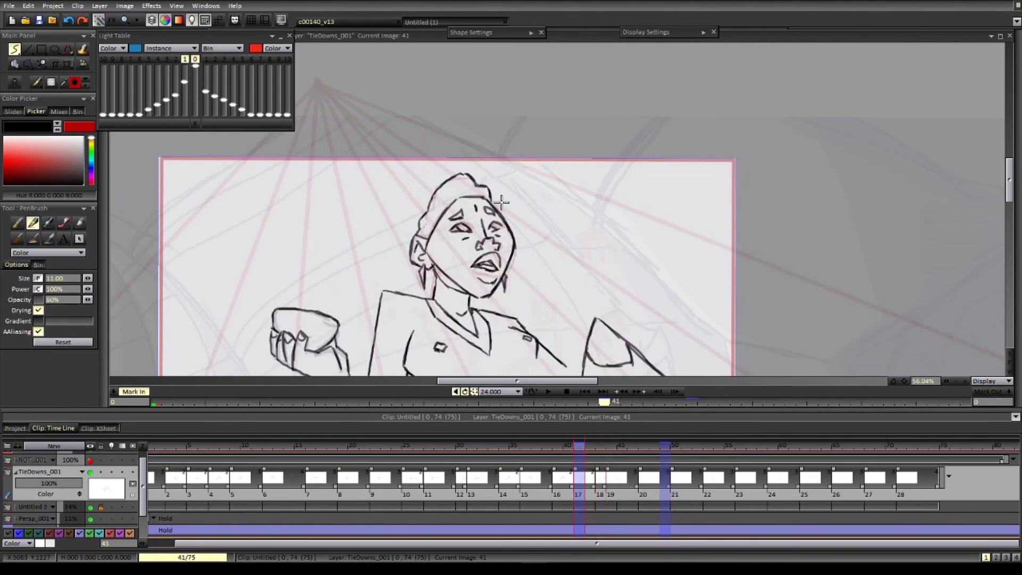
pyautogui.press('Right')
pyautogui.press('Left')
pyautogui.press('Right')
pyautogui.moveTo(514, 237); pyautogui.dragTo(516, 255)
pyautogui.moveTo(423, 262)
pyautogui.mouseDown()
pyautogui.moveTo(422, 288)
pyautogui.moveTo(443, 301)
pyautogui.mouseUp()
pyautogui.moveTo(476, 234); pyautogui.dragTo(480, 255)
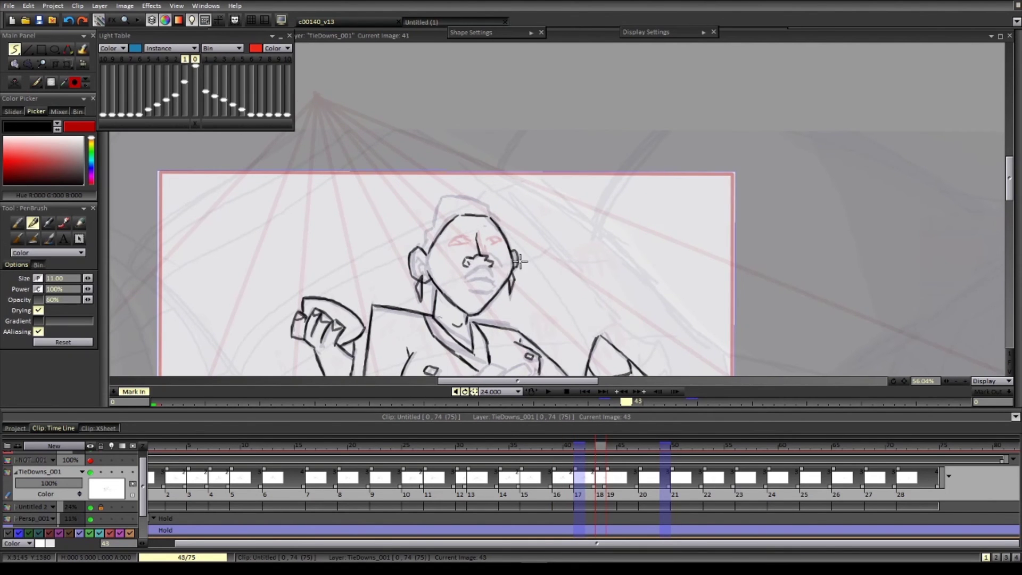
# - Ink the mouth, eyes and hair on the eighteenth drawing, erasing stray lines and comparing it with the seventeenth
pyautogui.moveTo(483, 295); pyautogui.dragTo(489, 291)
pyautogui.press('Left')
pyautogui.press('Left')
pyautogui.press('Right')
pyautogui.press('Right')
pyautogui.moveTo(445, 241); pyautogui.dragTo(465, 243)
pyautogui.press('e')
pyautogui.moveTo(447, 243)
pyautogui.mouseDown()
pyautogui.moveTo(496, 252)
pyautogui.moveTo(464, 220)
pyautogui.mouseUp()
pyautogui.press('Left')
pyautogui.press('Right')
pyautogui.moveTo(450, 229)
pyautogui.mouseDown()
pyautogui.moveTo(464, 225)
pyautogui.moveTo(460, 197)
pyautogui.moveTo(480, 201)
pyautogui.moveTo(416, 193)
pyautogui.moveTo(432, 221)
pyautogui.mouseUp()
pyautogui.press('Left')
pyautogui.press('Right')
pyautogui.press('Left')
pyautogui.press('Right')
pyautogui.press('Right')
# - Ink the brows, eyes, nose and mouth on the nineteenth drawing at frame 44, using the light table as reference
pyautogui.scroll(-3, 498, 234)
pyautogui.scroll(4, 474, 219)
pyautogui.press('l')
pyautogui.moveTo(443, 211)
pyautogui.mouseDown()
pyautogui.moveTo(460, 221)
pyautogui.moveTo(461, 243)
pyautogui.mouseUp()
pyautogui.moveTo(435, 250); pyautogui.dragTo(458, 251)
pyautogui.moveTo(459, 202); pyautogui.dragTo(464, 205)
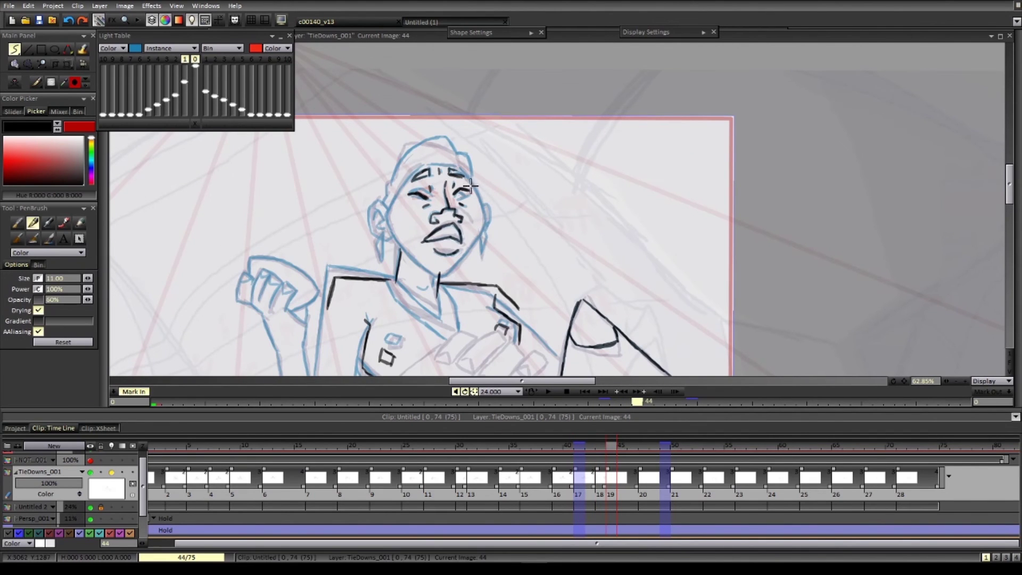
# - Ink the head outline and the first ear on the twenty-first drawing at frame 50 without the light table colours
pyautogui.press('l')
pyautogui.press('Right')
pyautogui.press('Right')
pyautogui.press('Left')
pyautogui.press('Right')
pyautogui.moveTo(391, 223); pyautogui.dragTo(409, 244)
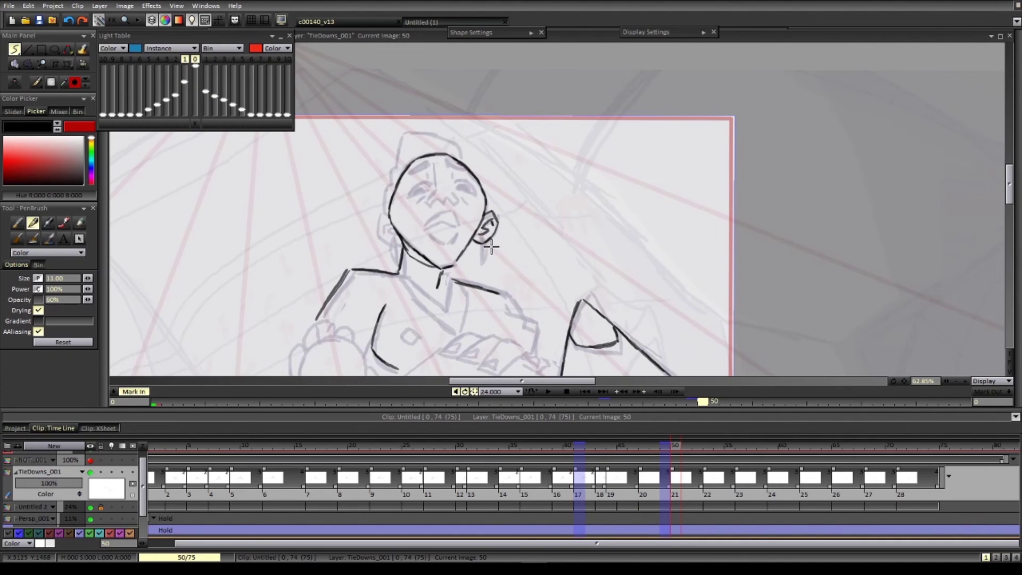
# - Ink the other ear, the earrings and the hair outline on the twenty-first drawing, comparing it with the preceding drawings
pyautogui.scroll(-1, 519, 303)
pyautogui.press('Left')
pyautogui.press('Right')
pyautogui.scroll(2, 458, 173)
pyautogui.moveTo(449, 210)
pyautogui.mouseDown()
pyautogui.moveTo(463, 153)
pyautogui.moveTo(512, 111)
pyautogui.moveTo(532, 133)
pyautogui.mouseUp()
pyautogui.press('Left')
pyautogui.press('Right')
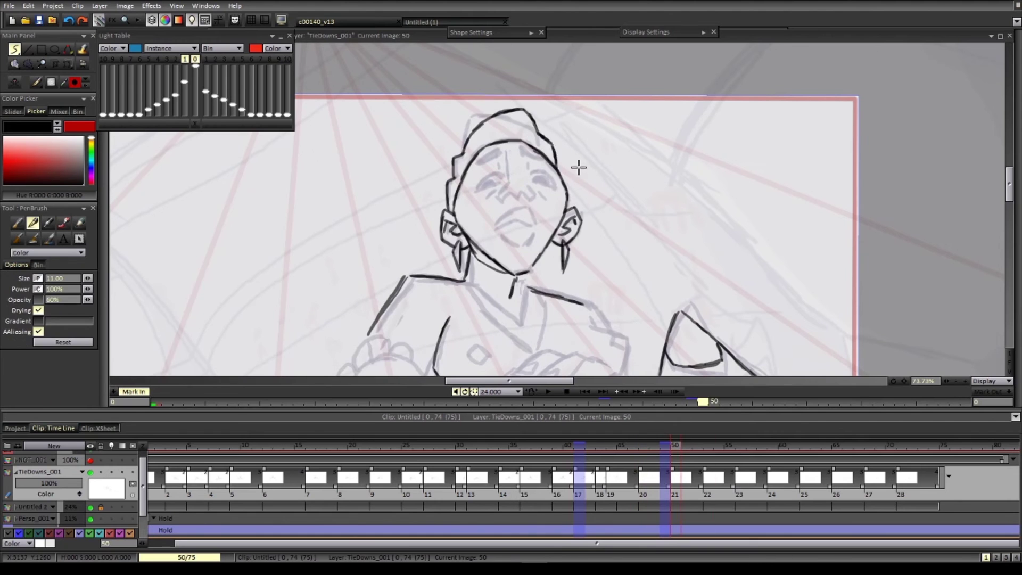
pyautogui.scroll(-3, 524, 108)
pyautogui.press('Left')
pyautogui.press('Left')
pyautogui.press('Left')
pyautogui.press('Left')
pyautogui.press('Right')
pyautogui.press('Right')
pyautogui.press('Right')
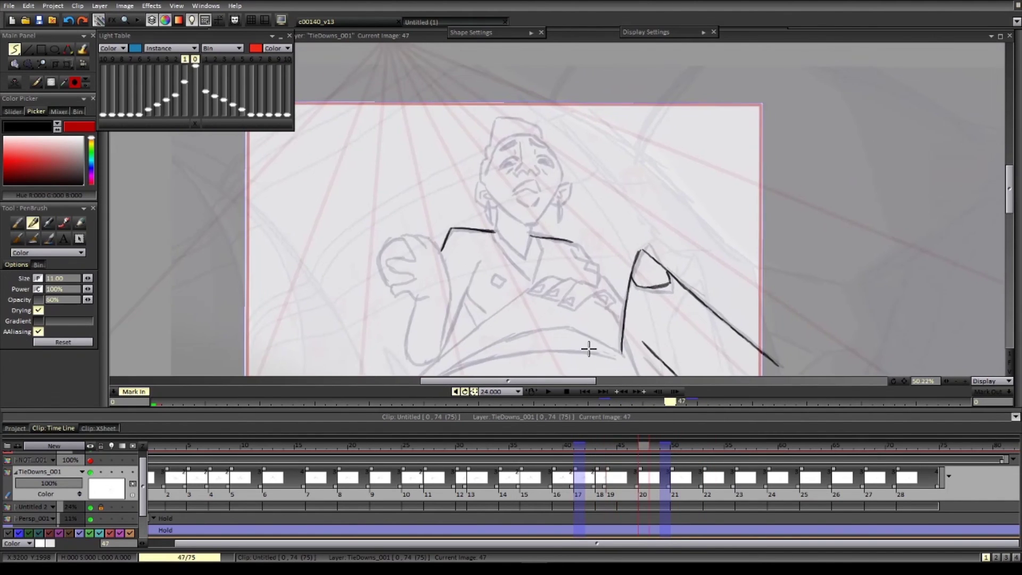
# - Ink the brows, eyes, nose, mouth and chin mark on the twenty-first drawing at frame 50, comparing it with the twentieth
pyautogui.press('Right')
pyautogui.scroll(4, 544, 159)
pyautogui.moveTo(482, 208); pyautogui.dragTo(508, 189)
pyautogui.moveTo(509, 190); pyautogui.dragTo(484, 210)
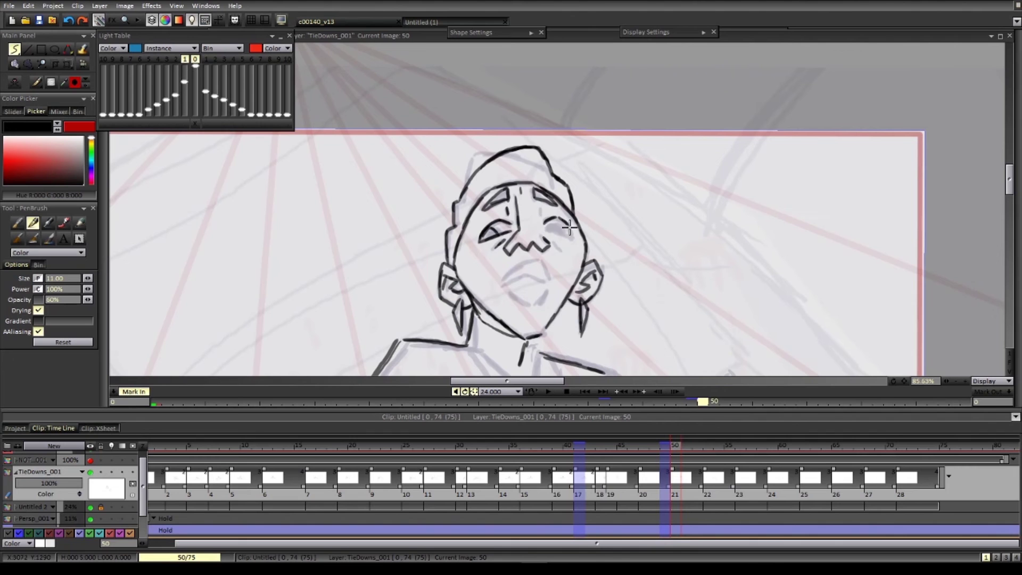
pyautogui.moveTo(534, 277); pyautogui.dragTo(500, 286)
pyautogui.moveTo(509, 295); pyautogui.dragTo(540, 302)
pyautogui.press('Left')
pyautogui.press('Right')
pyautogui.press('Left')
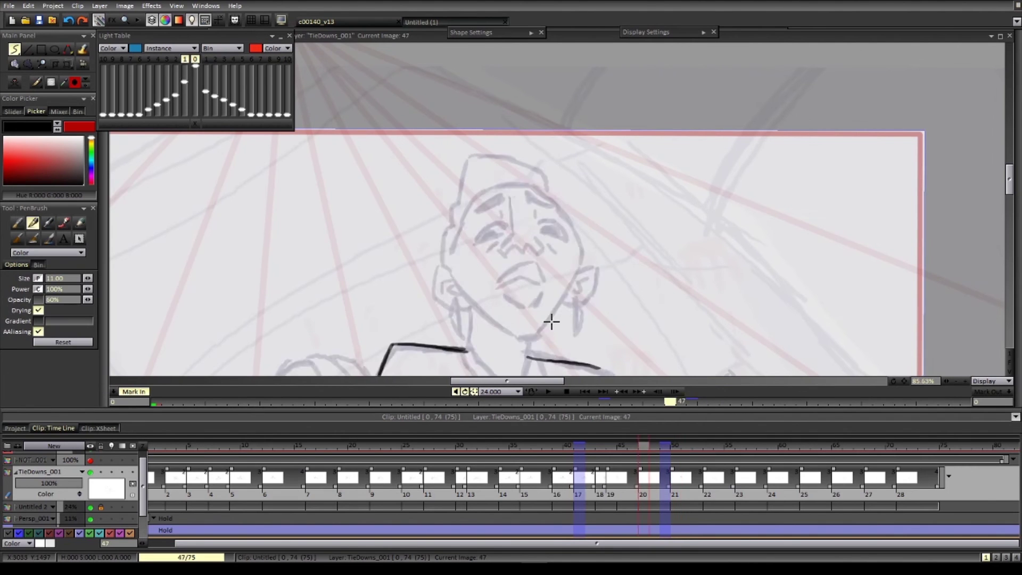
pyautogui.press('Right')
pyautogui.press('Left')
# - Ink the head outline, ears, earrings and hair on the nineteenth drawing at frame 44 over the light table reference
pyautogui.scroll(-1, 602, 239)
pyautogui.press('Left')
pyautogui.press('l')
pyautogui.moveTo(603, 298); pyautogui.dragTo(575, 300)
pyautogui.moveTo(549, 240); pyautogui.dragTo(551, 268)
pyautogui.moveTo(548, 271); pyautogui.dragTo(546, 303)
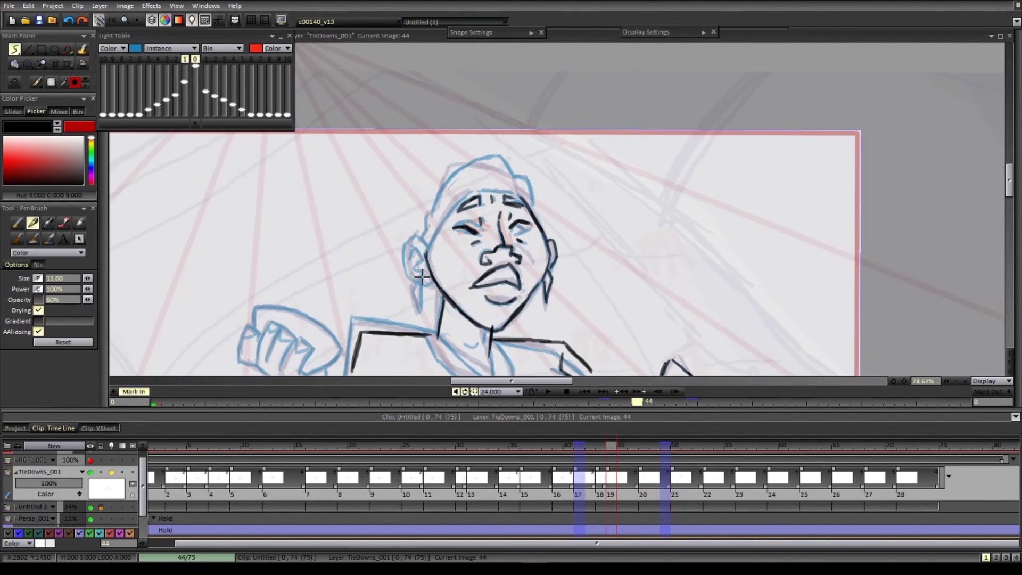
pyautogui.scroll(-3, 600, 285)
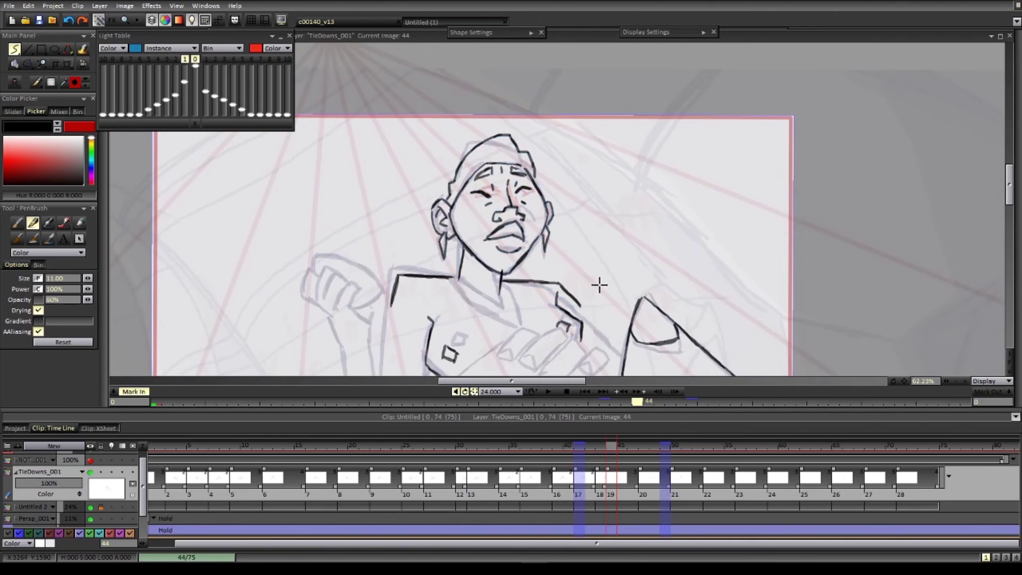
# - Ink the head outline on the twentieth drawing at frame 47 between the light table images of its neighbours
pyautogui.press('Right')
pyautogui.scroll(3, 554, 270)
pyautogui.press('Left')
pyautogui.press('Left')
pyautogui.press('Right')
pyautogui.press('Right')
pyautogui.moveTo(442, 311); pyautogui.dragTo(400, 266)
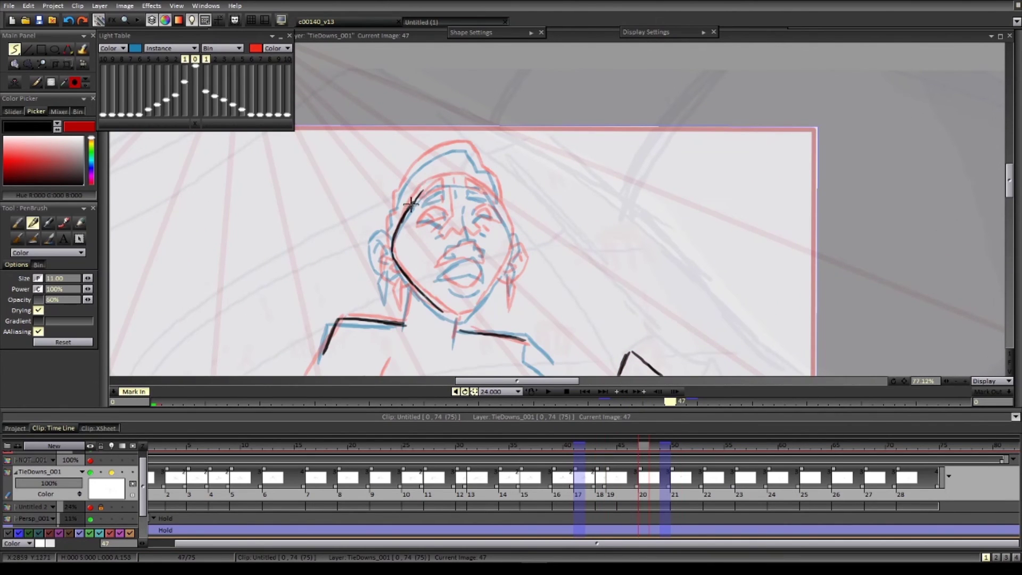
pyautogui.press('Left')
pyautogui.moveTo(412, 203)
pyautogui.mouseDown()
pyautogui.moveTo(476, 184)
pyautogui.moveTo(513, 234)
pyautogui.mouseUp()
pyautogui.press('Right')
pyautogui.moveTo(475, 310); pyautogui.dragTo(513, 240)
pyautogui.moveTo(457, 319); pyautogui.dragTo(472, 328)
# - Ink the ears and earrings on the twentieth drawing at frame 47, comparing it with the adjacent drawings
pyautogui.moveTo(407, 254); pyautogui.dragTo(405, 317)
pyautogui.press('Left')
pyautogui.press('Right')
pyautogui.moveTo(527, 279); pyautogui.dragTo(526, 313)
pyautogui.press('Left')
pyautogui.press('Right')
pyautogui.press('Right')
pyautogui.press('Right')
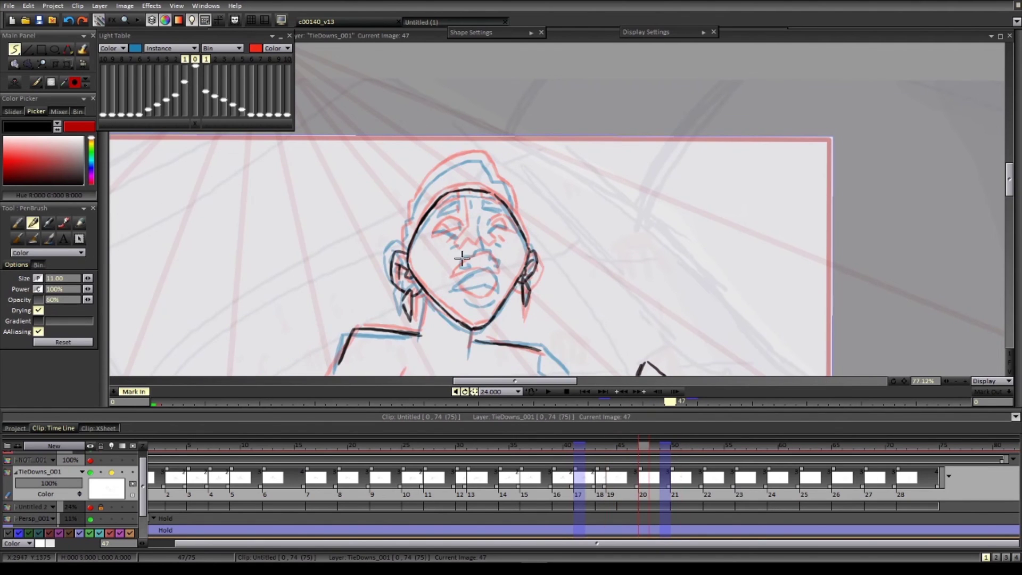
# - Ink the brows, eyes, nose and mouth on the twentieth drawing at frame 47 and play back the motion
pyautogui.press('Right')
pyautogui.moveTo(491, 199)
pyautogui.mouseDown()
pyautogui.moveTo(501, 207)
pyautogui.moveTo(476, 204)
pyautogui.mouseUp()
pyautogui.press('e')
pyautogui.press('b')
pyautogui.press('Left')
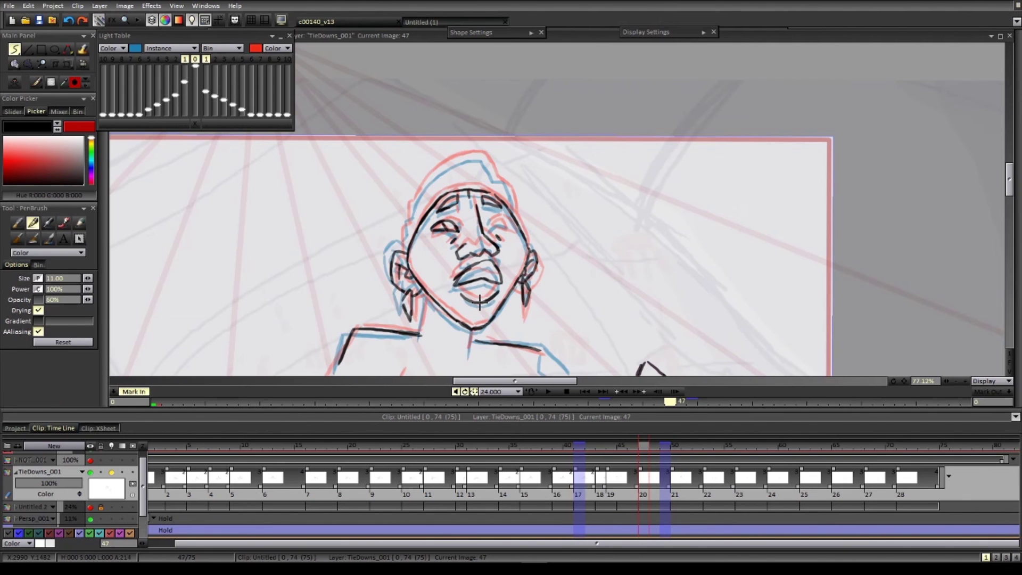
pyautogui.press('Return')
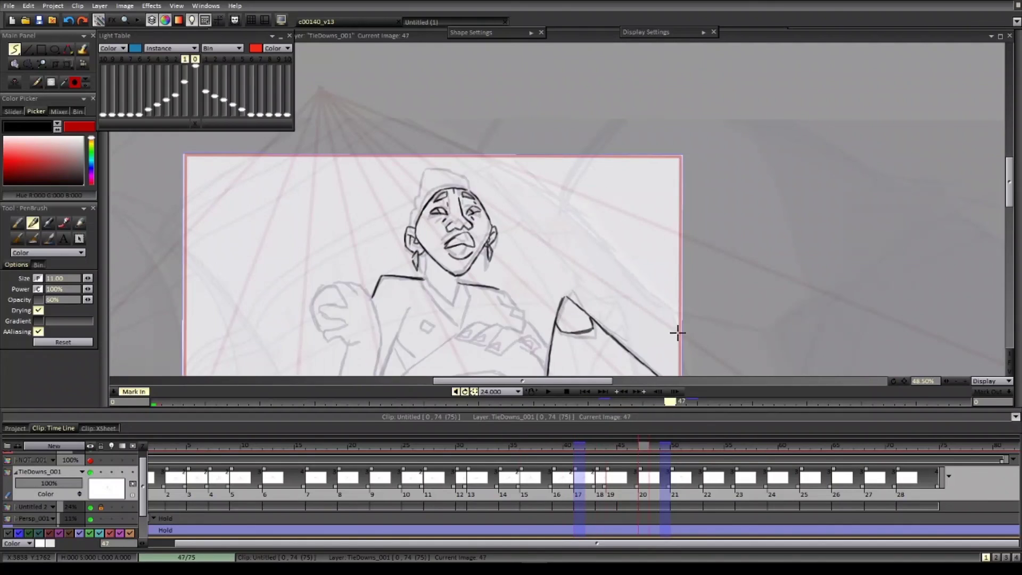
pyautogui.press('Return')
# - Cut out and transform the far eye on the twentieth drawing at frame 47, comparing it with the neighbouring drawings
pyautogui.scroll(2, 459, 200)
pyautogui.press('Left')
pyautogui.press('Left')
pyautogui.press('e')
pyautogui.press('Left')
pyautogui.press('n')
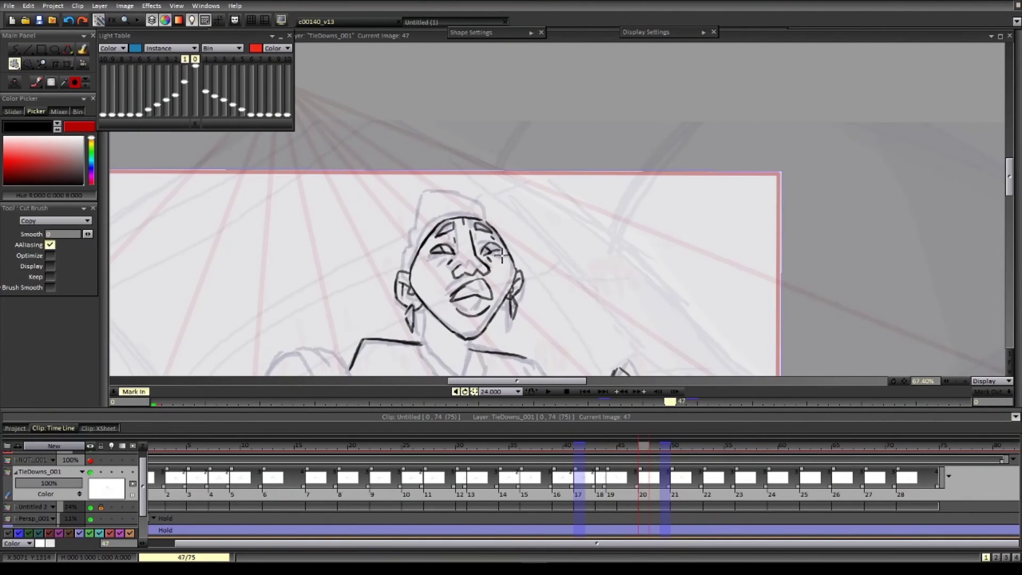
pyautogui.press('Right')
pyautogui.moveTo(479, 238)
pyautogui.mouseDown()
pyautogui.moveTo(500, 261)
pyautogui.moveTo(489, 243)
pyautogui.mouseUp()
pyautogui.press('Left')
pyautogui.press('Right')
pyautogui.press('b')
pyautogui.press('s')
pyautogui.hotkey('ctrl', 't')
pyautogui.press('Return')
pyautogui.hotkey('ctrl', 'd')
# - Select the facial features on the twentieth drawing at frame 47 and transform them to fit the head
pyautogui.click(28, 64)
pyautogui.hotkey('ctrl', 't')
pyautogui.moveTo(428, 226)
pyautogui.mouseDown()
pyautogui.moveTo(457, 258)
pyautogui.moveTo(489, 255)
pyautogui.mouseUp()
pyautogui.press('Return')
pyautogui.press('b')
# - Compare the face with the following drawings up to frame 53 and play back the animation
pyautogui.scroll(-2, 496, 159)
pyautogui.press('n')
pyautogui.scroll(1, 483, 229)
pyautogui.press('Right')
pyautogui.click(468, 221)
pyautogui.press('b')
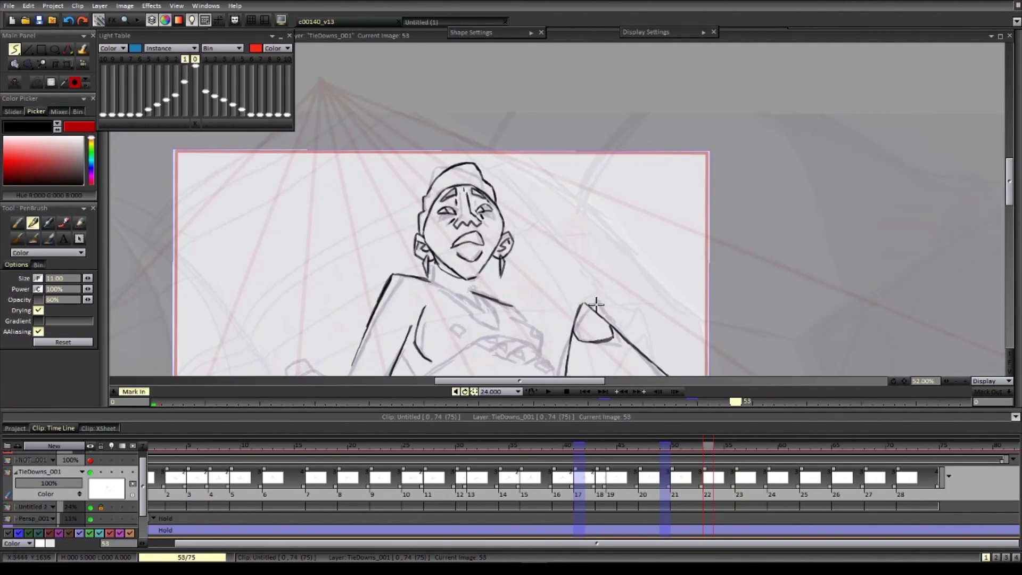
pyautogui.press('Left')
pyautogui.click(548, 391)
pyautogui.press('Return')
pyautogui.press('Left')
pyautogui.press('Left')
pyautogui.press('Left')
pyautogui.press('Left')
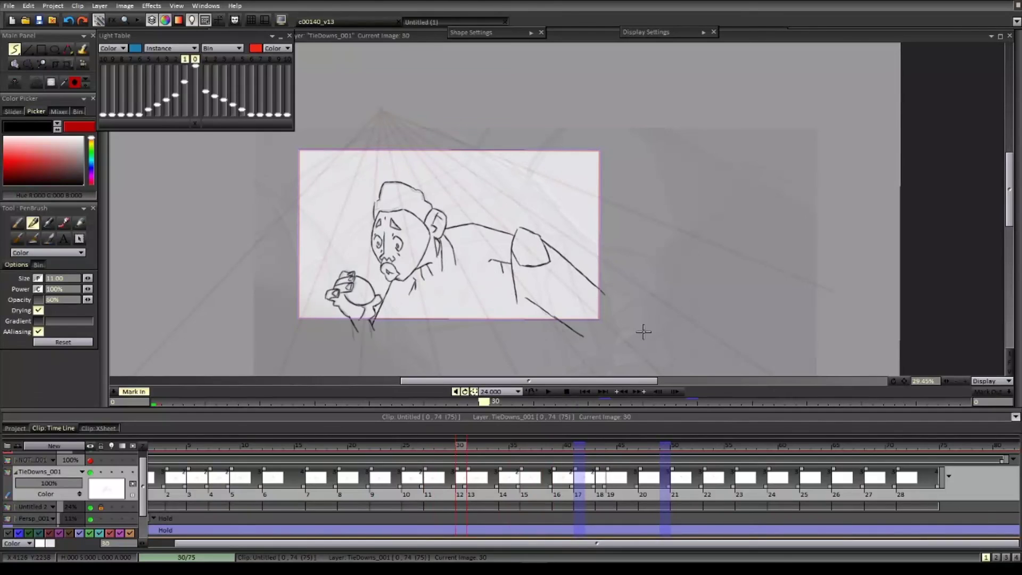
# - Step through the tie-down drawings from frame 30 onward and return to the nineteenth drawing at frame 44
pyautogui.press('Right')
pyautogui.press('Right')
pyautogui.press('Right')
pyautogui.press('Right')
pyautogui.press('Right')
pyautogui.press('Right')
pyautogui.press('Right')
pyautogui.press('Right')
pyautogui.press('Right')
pyautogui.press('Right')
pyautogui.press('Right')
pyautogui.scroll(2, 507, 230)
pyautogui.click(611, 477)
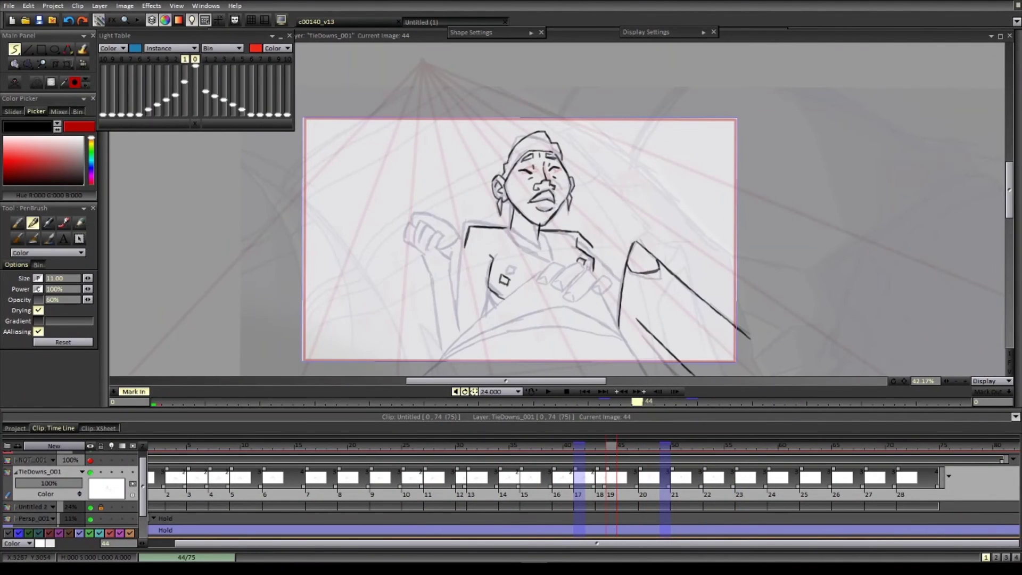
# - Hide and show the tie-down layer to check the rough, and extend the eighteenth drawing's exposure by one frame
pyautogui.click(91, 472)
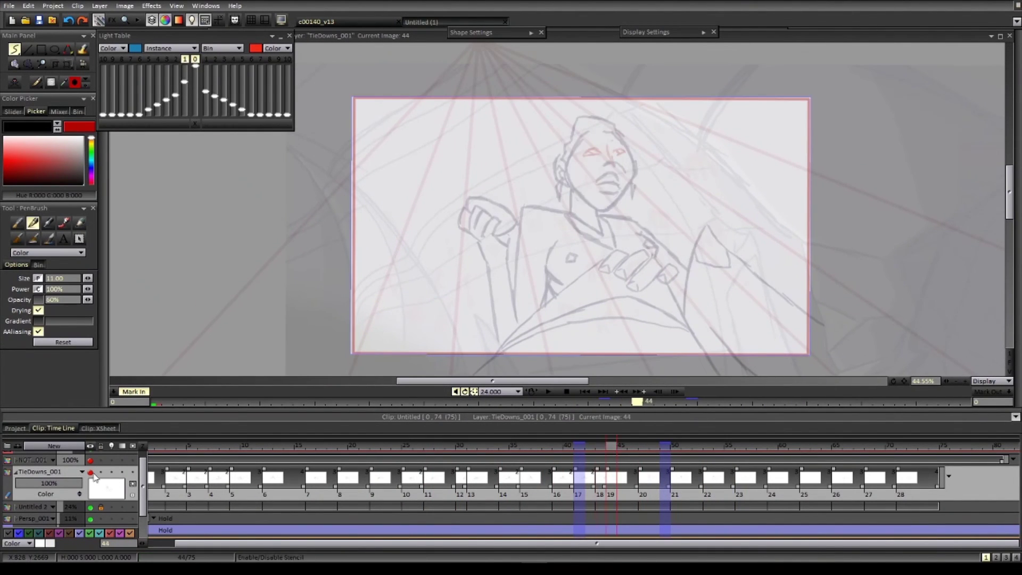
pyautogui.click(90, 472)
pyautogui.press('Left')
pyautogui.press('Right')
pyautogui.press('Left')
pyautogui.press('+')
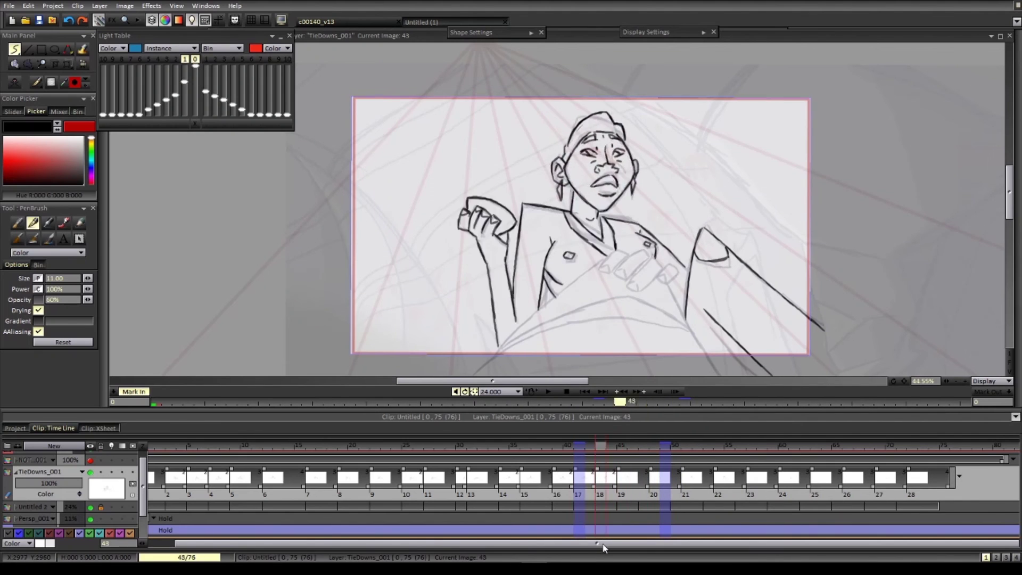
# - Ink the raised hand holding the bowl on the nineteenth drawing at frame 45 and compare it with the twentieth drawing
pyautogui.press('Right')
pyautogui.press('Right')
pyautogui.moveTo(468, 214)
pyautogui.mouseDown()
pyautogui.moveTo(479, 226)
pyautogui.moveTo(489, 200)
pyautogui.mouseUp()
pyautogui.press('Right')
pyautogui.press('Right')
pyautogui.press('Right')
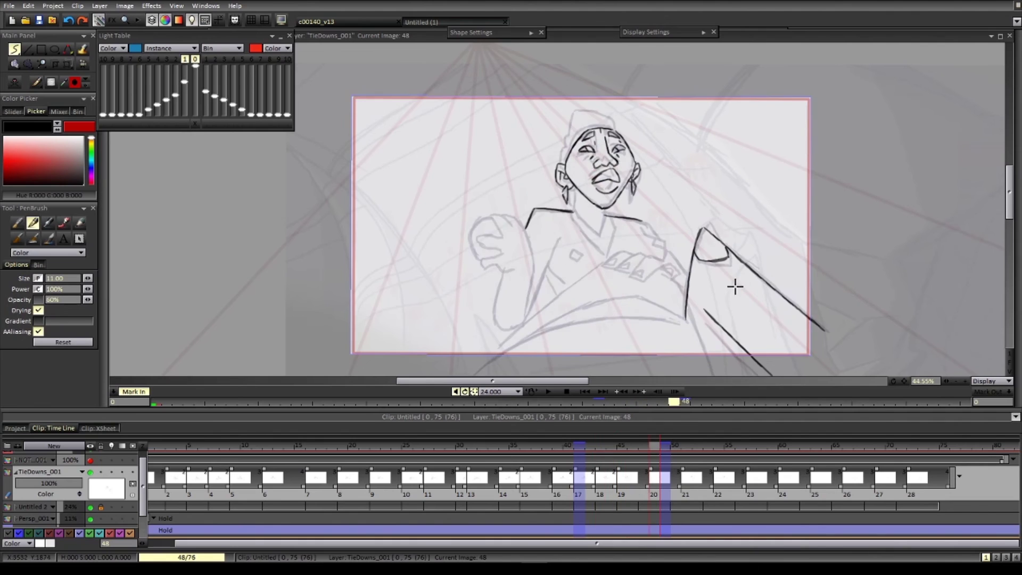
# - Rework the lines at the far shoulder on the nineteenth drawing at frame 45, comparing them with the adjacent drawings
pyautogui.scroll(1, 669, 291)
pyautogui.moveTo(609, 293); pyautogui.dragTo(618, 290)
pyautogui.press('Left')
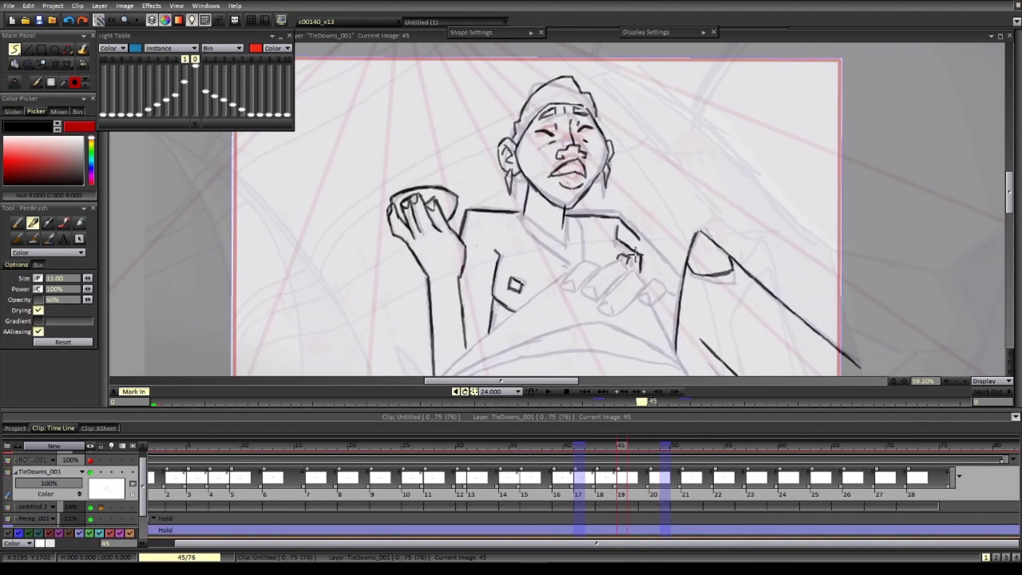
pyautogui.press('Right')
pyautogui.press('Left')
pyautogui.press('Right')
pyautogui.moveTo(617, 222); pyautogui.dragTo(662, 277)
pyautogui.press('Left')
pyautogui.press('Left')
pyautogui.press('Right')
pyautogui.press('Left')
pyautogui.press('Right')
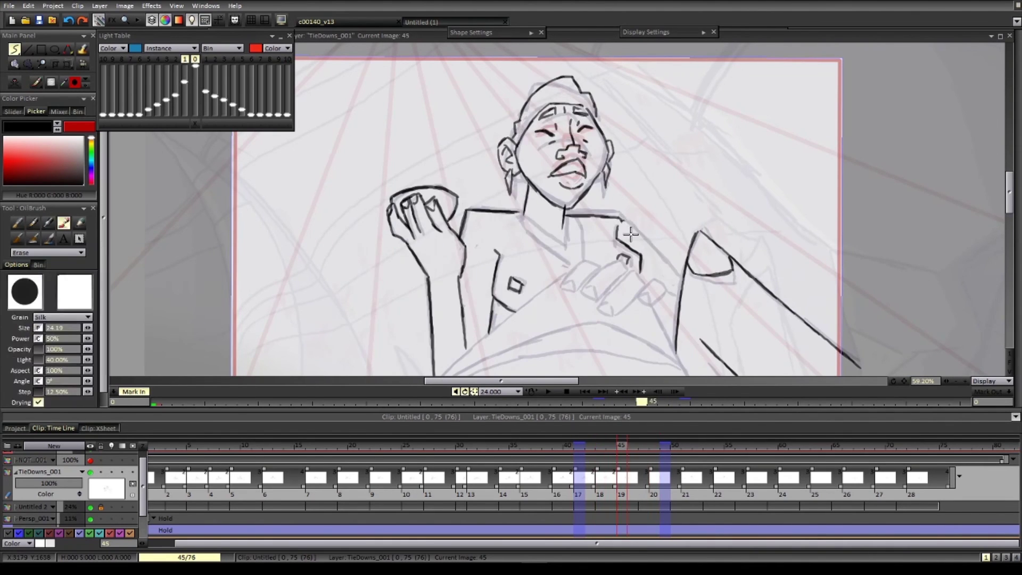
# - Ink the outer line of the far upper arm on the nineteenth drawing at frame 45
pyautogui.moveTo(637, 234); pyautogui.dragTo(665, 273)
pyautogui.press('Right')
pyautogui.press('Left')
pyautogui.press('Right')
pyautogui.press('Left')
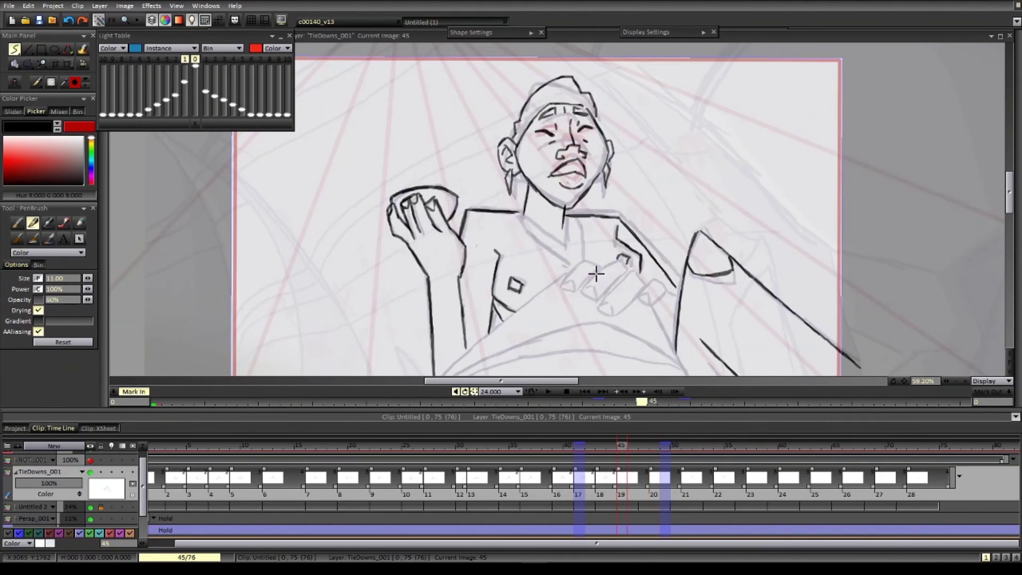
# - Flip back and forth through the preceding tie-down drawings to examine the motion of the body and arms
pyautogui.scroll(-1, 598, 274)
pyautogui.press('Left')
pyautogui.press('Left')
pyautogui.press('Left')
pyautogui.press('Left')
pyautogui.press('Left')
pyautogui.press('Left')
pyautogui.press('Right')
pyautogui.press('Right')
pyautogui.press('Right')
pyautogui.press('Right')
pyautogui.press('Right')
pyautogui.press('Right')
# - Ink the neck, chest details and the fingers in front of the torso on the twentieth drawing at frame 48
pyautogui.scroll(-1, 634, 330)
pyautogui.scroll(1, 532, 276)
pyautogui.moveTo(464, 223); pyautogui.dragTo(488, 246)
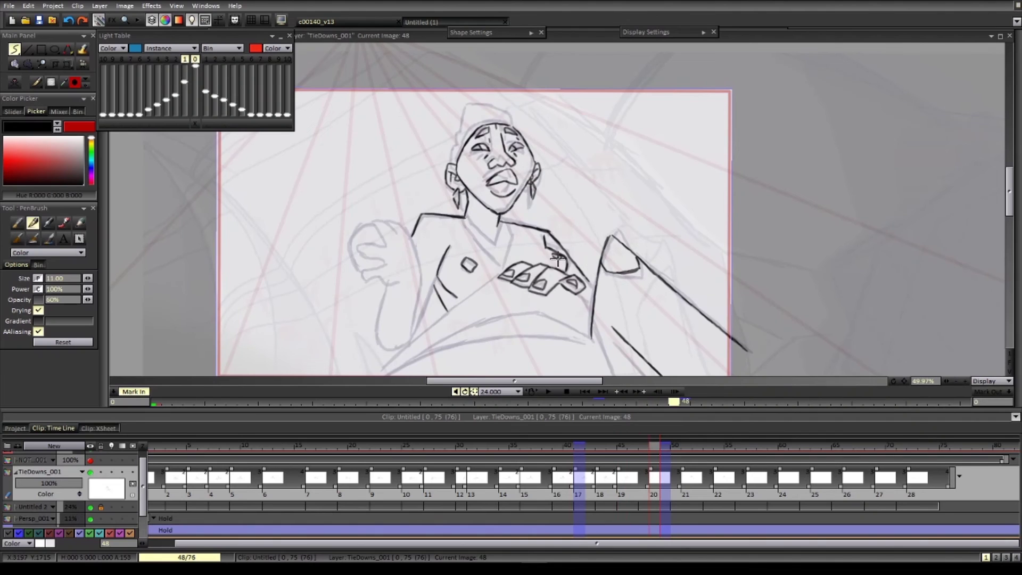
# - Ink the shoulders, chest lines and diamond mark on the twenty-first drawing at frame 51
pyautogui.scroll(-1, 558, 258)
pyautogui.press('Left')
pyautogui.press('Right')
pyautogui.press('Right')
pyautogui.moveTo(427, 227); pyautogui.dragTo(403, 263)
pyautogui.moveTo(453, 252); pyautogui.dragTo(463, 300)
pyautogui.moveTo(503, 234)
pyautogui.mouseDown()
pyautogui.moveTo(537, 244)
pyautogui.moveTo(558, 273)
pyautogui.mouseUp()
pyautogui.press('Left')
pyautogui.press('Right')
pyautogui.moveTo(472, 267); pyautogui.dragTo(473, 277)
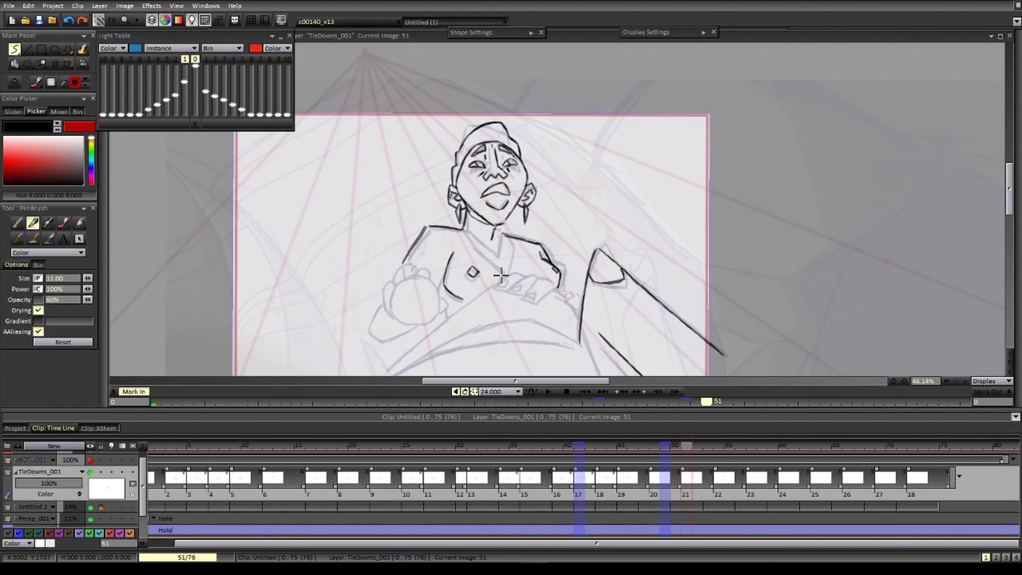
# - Ink the small detail below the far shoulder on the twenty-second drawing at frame 54
pyautogui.press('Right')
pyautogui.press('Right')
pyautogui.press('Right')
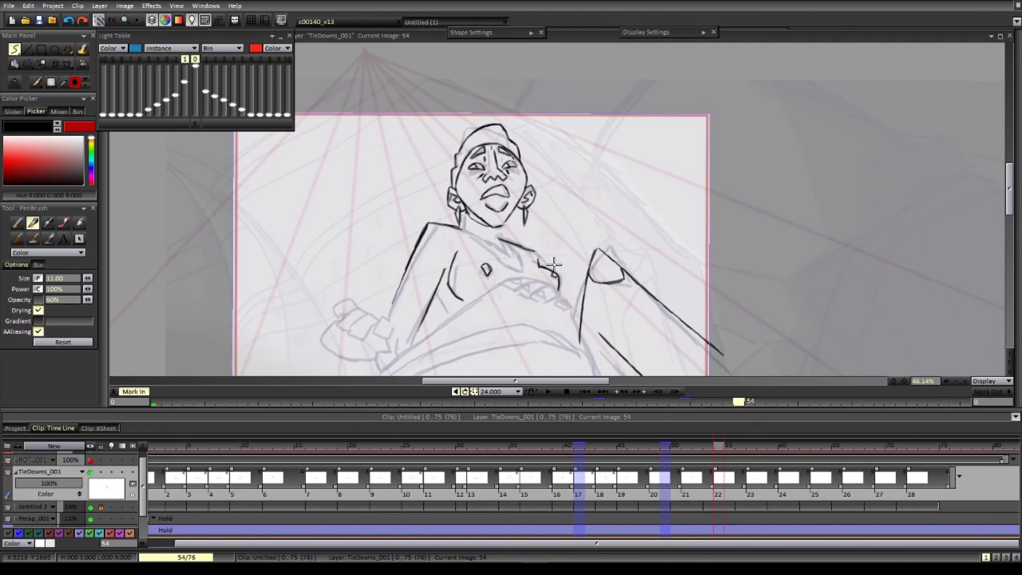
pyautogui.scroll(-1, 553, 264)
pyautogui.moveTo(548, 268); pyautogui.dragTo(541, 269)
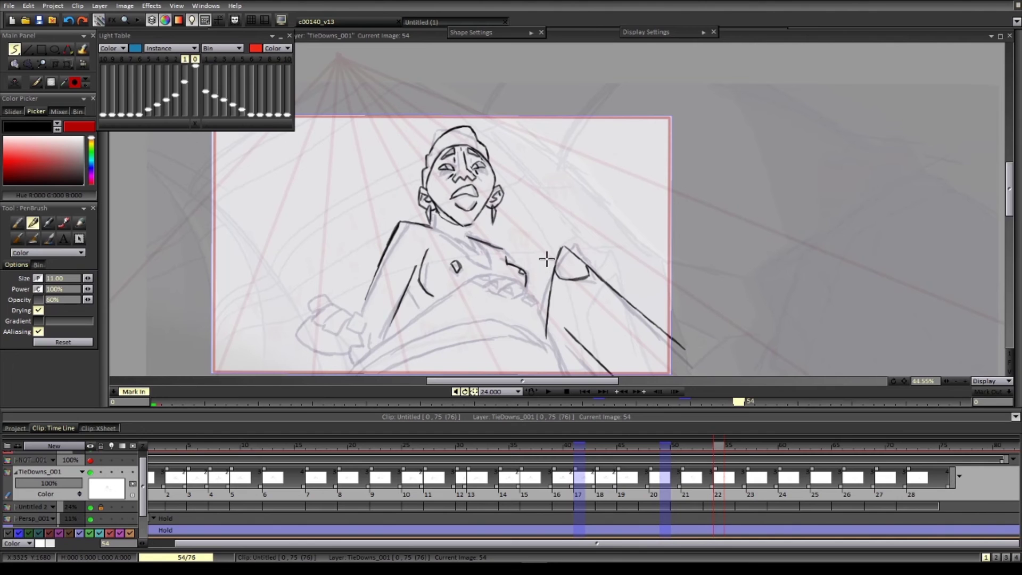
# - Ink the V-shaped collar and the hair outline on the twentieth drawing at frame 48
pyautogui.press('Left')
pyautogui.scroll(-4, 602, 314)
pyautogui.press('Left')
pyautogui.scroll(6, 564, 282)
pyautogui.moveTo(575, 270); pyautogui.dragTo(534, 267)
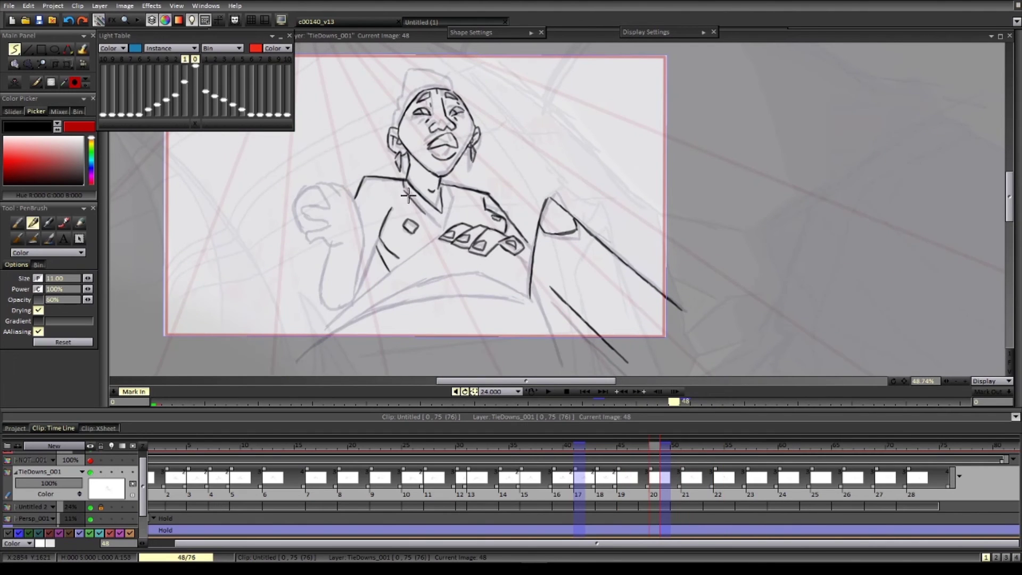
pyautogui.moveTo(408, 195)
pyautogui.mouseDown()
pyautogui.moveTo(457, 199)
pyautogui.moveTo(440, 225)
pyautogui.mouseUp()
pyautogui.moveTo(445, 186); pyautogui.dragTo(446, 225)
pyautogui.moveTo(463, 148); pyautogui.dragTo(492, 226)
pyautogui.moveTo(434, 168); pyautogui.dragTo(421, 204)
pyautogui.moveTo(432, 173)
pyautogui.mouseDown()
pyautogui.moveTo(474, 150)
pyautogui.moveTo(484, 169)
pyautogui.mouseUp()
# - Flip through the drawings between frames 43 and 51 to check how the body and collar move
pyautogui.press('Right')
pyautogui.scroll(-7, 500, 151)
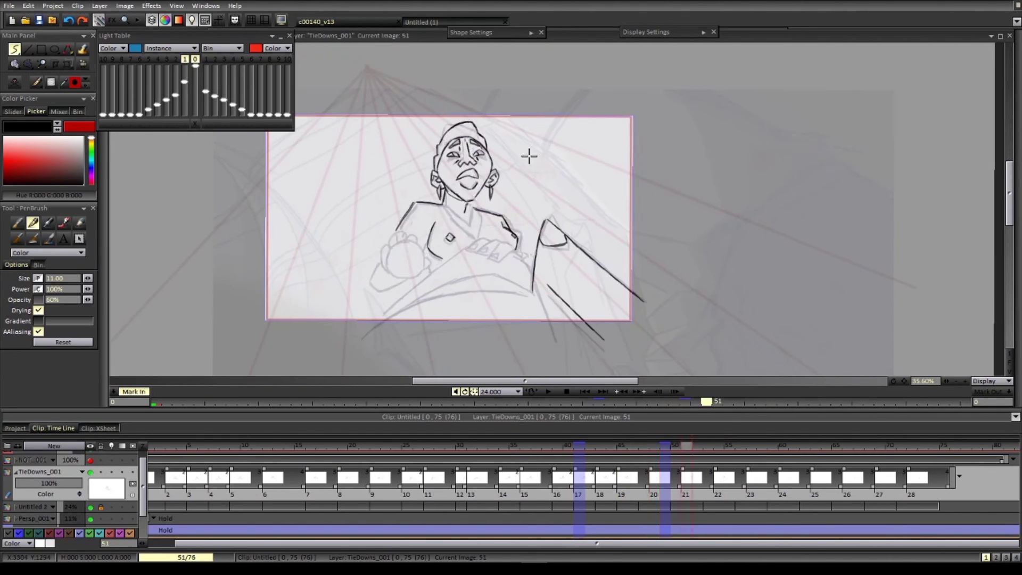
pyautogui.press('Left')
pyautogui.press('Left')
pyautogui.press('Left')
pyautogui.press('Left')
pyautogui.press('Left')
pyautogui.press('Left')
pyautogui.press('Left')
pyautogui.press('Left')
pyautogui.scroll(2, 534, 173)
pyautogui.scroll(-3, 529, 201)
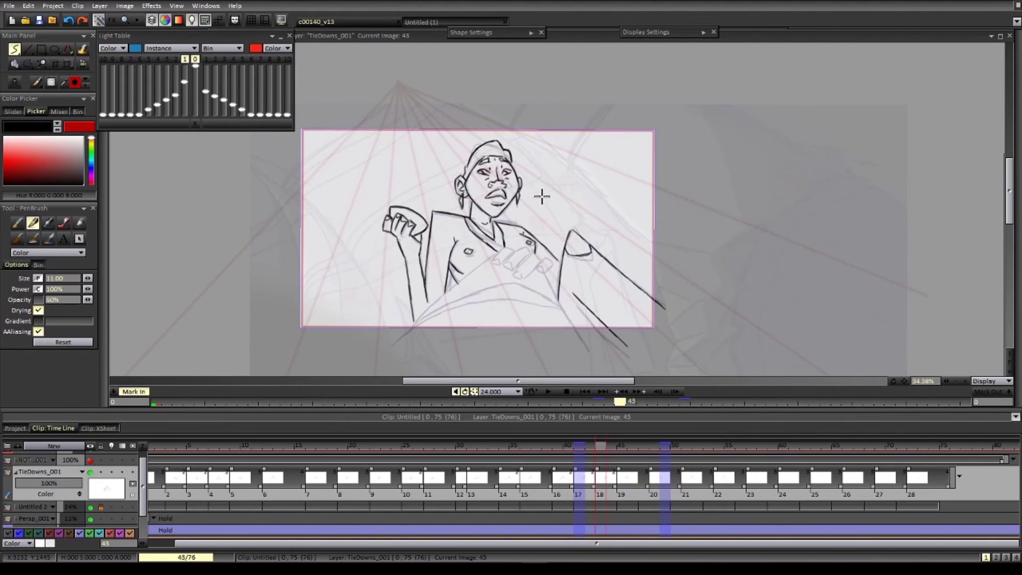
pyautogui.press('Right')
pyautogui.press('Right')
pyautogui.press('Right')
pyautogui.press('Right')
pyautogui.press('Right')
# - Ink the raised hand, fingers and forearm on the twentieth drawing at frame 48
pyautogui.scroll(5, 432, 204)
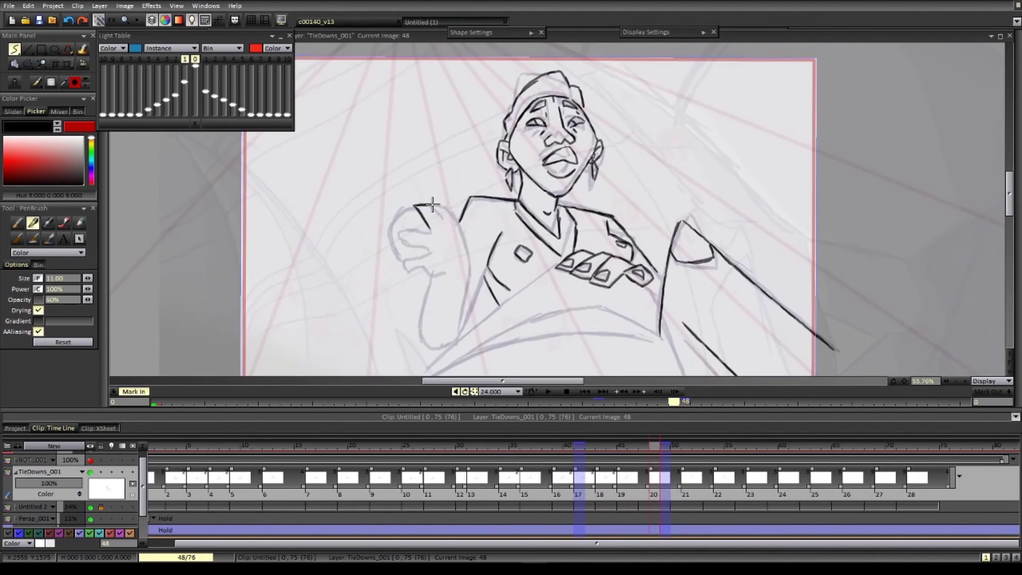
pyautogui.moveTo(432, 204); pyautogui.dragTo(471, 262)
pyautogui.moveTo(434, 207)
pyautogui.mouseDown()
pyautogui.moveTo(443, 217)
pyautogui.moveTo(403, 231)
pyautogui.mouseUp()
pyautogui.moveTo(400, 243)
pyautogui.mouseDown()
pyautogui.moveTo(430, 254)
pyautogui.moveTo(404, 261)
pyautogui.mouseUp()
pyautogui.moveTo(404, 270)
pyautogui.mouseDown()
pyautogui.moveTo(444, 273)
pyautogui.moveTo(420, 329)
pyautogui.mouseUp()
pyautogui.moveTo(470, 272); pyautogui.dragTo(449, 348)
pyautogui.moveTo(420, 330); pyautogui.dragTo(435, 361)
# - Compare the raised arm with the twenty-first drawing and clean up its elbow on the twentieth drawing at frame 48
pyautogui.press('Right')
pyautogui.press('Left')
pyautogui.press('Right')
pyautogui.moveTo(452, 288)
pyautogui.mouseDown()
pyautogui.moveTo(470, 246)
pyautogui.moveTo(415, 286)
pyautogui.mouseUp()
pyautogui.press('Left')
pyautogui.press('e')
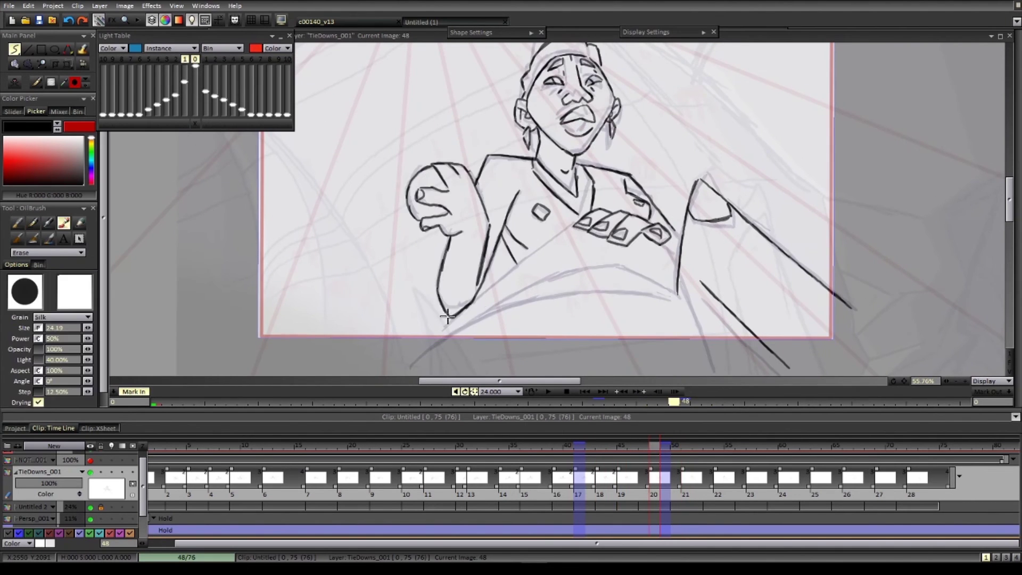
pyautogui.moveTo(447, 318); pyautogui.dragTo(468, 306)
pyautogui.press('b')
# - Ink the bent forearm and elbow on the twenty-first drawing at frame 51 and compare it with the preceding drawings
pyautogui.press('Right')
pyautogui.moveTo(415, 286)
pyautogui.mouseDown()
pyautogui.moveTo(462, 286)
pyautogui.moveTo(491, 328)
pyautogui.mouseUp()
pyautogui.scroll(-1, 483, 280)
pyautogui.press('Left')
pyautogui.press('Left')
pyautogui.press('Left')
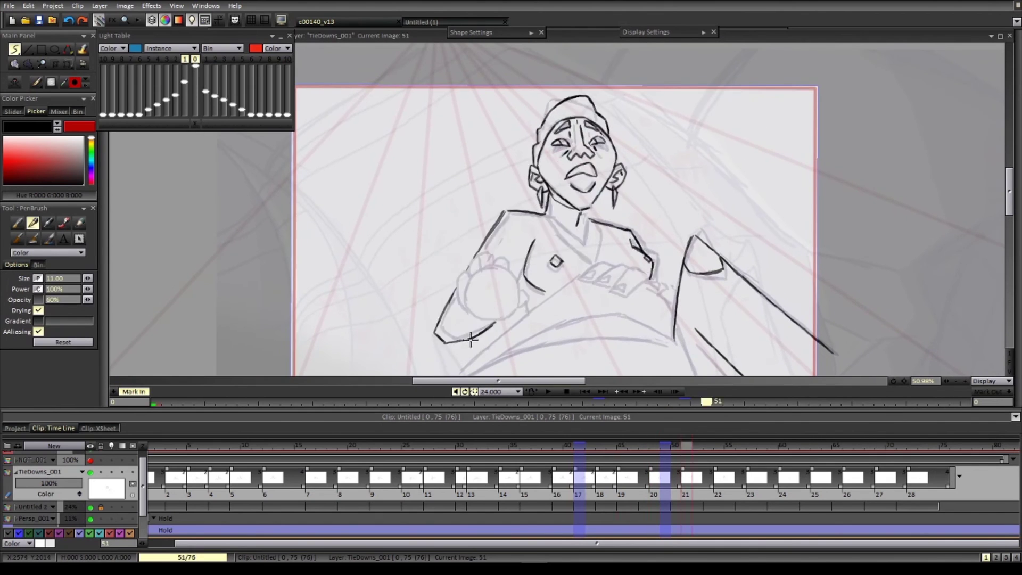
# - Ink the fingers and the round object held in the hand on the twenty-first drawing at frame 51
pyautogui.press('Right')
pyautogui.scroll(1, 542, 335)
pyautogui.moveTo(472, 266)
pyautogui.mouseDown()
pyautogui.moveTo(500, 234)
pyautogui.moveTo(526, 267)
pyautogui.moveTo(483, 257)
pyautogui.moveTo(477, 287)
pyautogui.moveTo(519, 251)
pyautogui.mouseUp()
pyautogui.press('e')
pyautogui.press('b')
pyautogui.scroll(-2, 514, 247)
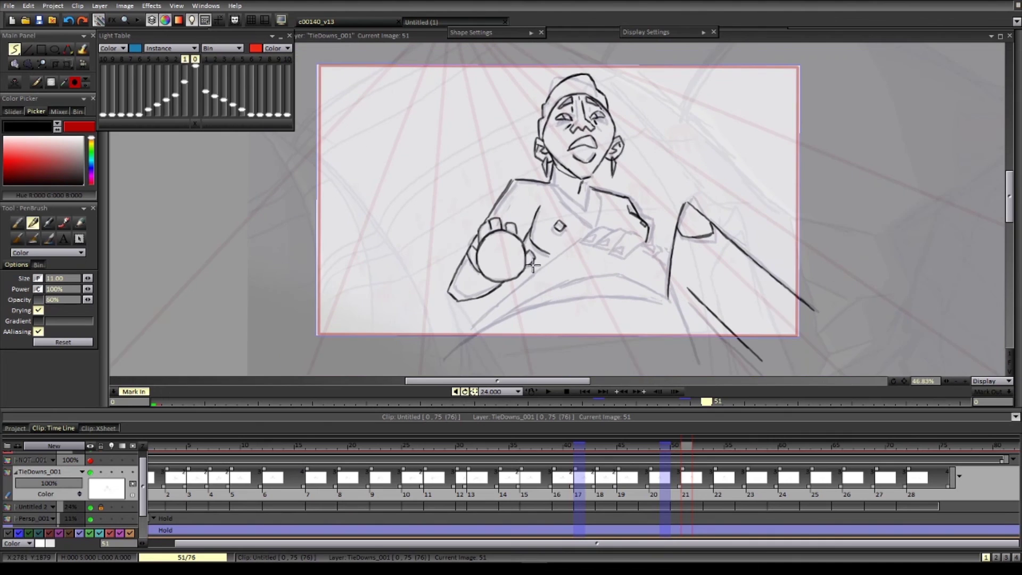
# - Ink the V-neck collar and shoulder line on the twenty-first drawing at frame 51, comparing them with the neighbouring drawings
pyautogui.press('Right')
pyautogui.press('Right')
pyautogui.press('Right')
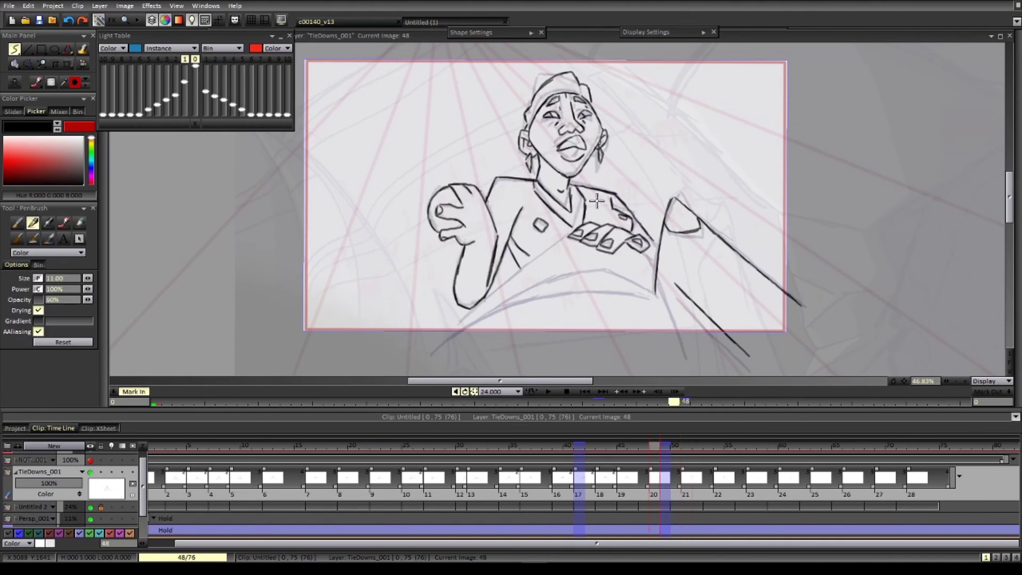
pyautogui.moveTo(562, 191); pyautogui.dragTo(586, 207)
pyautogui.moveTo(541, 180); pyautogui.dragTo(592, 222)
pyautogui.moveTo(571, 187)
pyautogui.mouseDown()
pyautogui.moveTo(599, 206)
pyautogui.moveTo(594, 217)
pyautogui.moveTo(576, 194)
pyautogui.moveTo(594, 192)
pyautogui.moveTo(628, 324)
pyautogui.moveTo(603, 219)
pyautogui.mouseUp()
pyautogui.press('Left')
pyautogui.press('Right')
pyautogui.press('Right')
pyautogui.press('Left')
pyautogui.scroll(-3, 628, 325)
pyautogui.scroll(4, 599, 285)
pyautogui.press('Left')
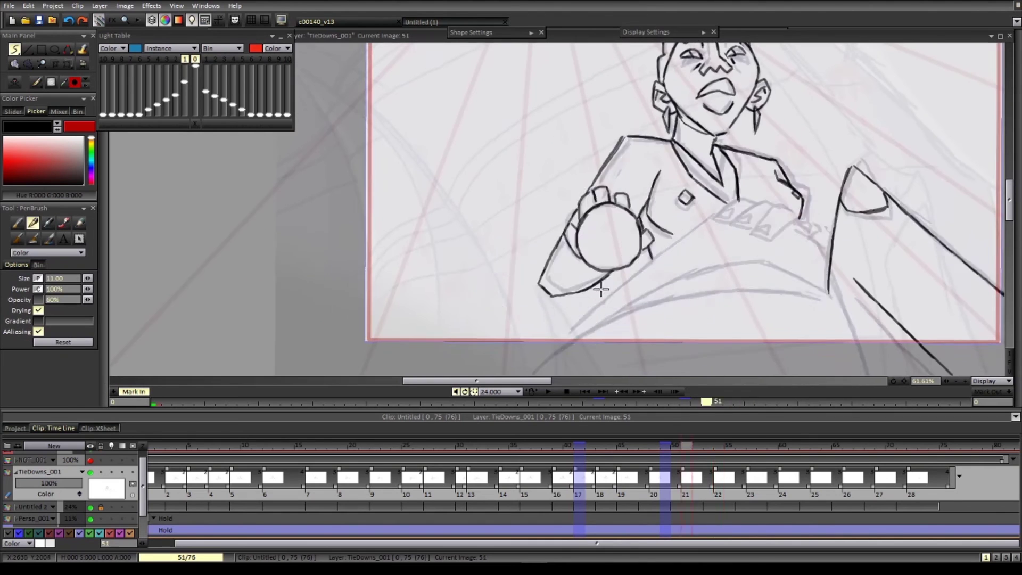
# - Ink the lowered hand, its fingers and thumb, and the round object on the twenty-second drawing at frame 54
pyautogui.press('Right')
pyautogui.moveTo(539, 309); pyautogui.dragTo(546, 331)
pyautogui.press('e')
pyautogui.moveTo(547, 261); pyautogui.dragTo(556, 291)
pyautogui.moveTo(515, 246); pyautogui.dragTo(504, 277)
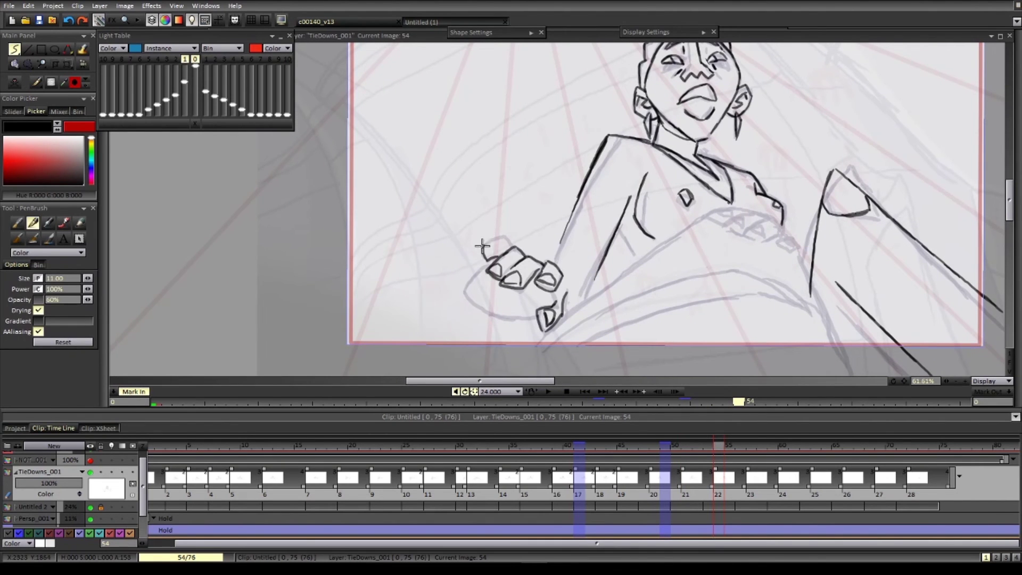
pyautogui.scroll(1, 599, 316)
pyautogui.press('Left')
pyautogui.press('Right')
pyautogui.moveTo(535, 329); pyautogui.dragTo(525, 315)
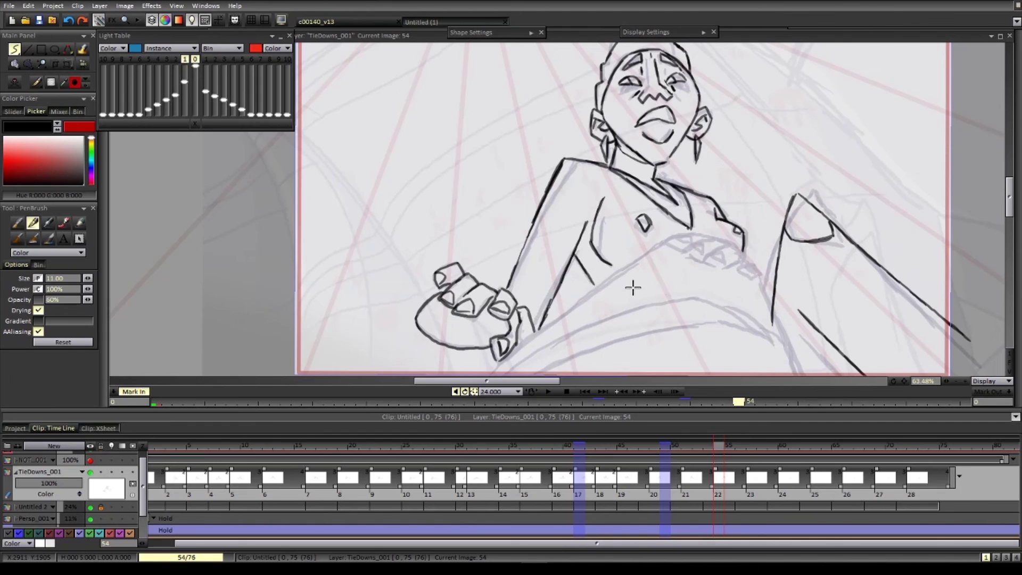
# - Flip through the drawings between frames 51 and 57 to compare the arm and body poses
pyautogui.scroll(-3, 633, 288)
pyautogui.press('Right')
pyautogui.press('Right')
pyautogui.press('Right')
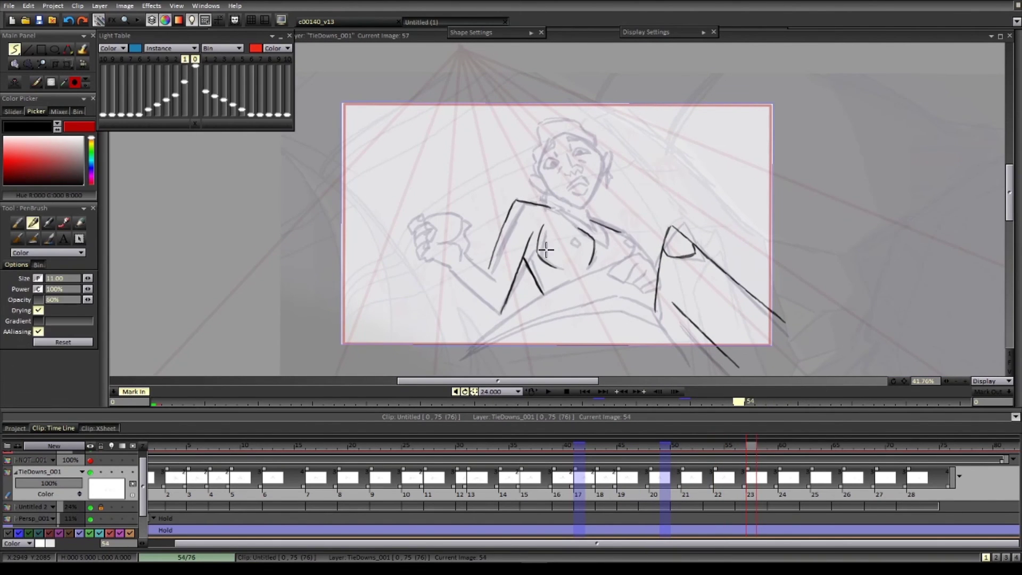
pyautogui.press('Left')
pyautogui.press('Left')
pyautogui.press('Left')
pyautogui.press('Left')
pyautogui.press('Left')
pyautogui.press('Left')
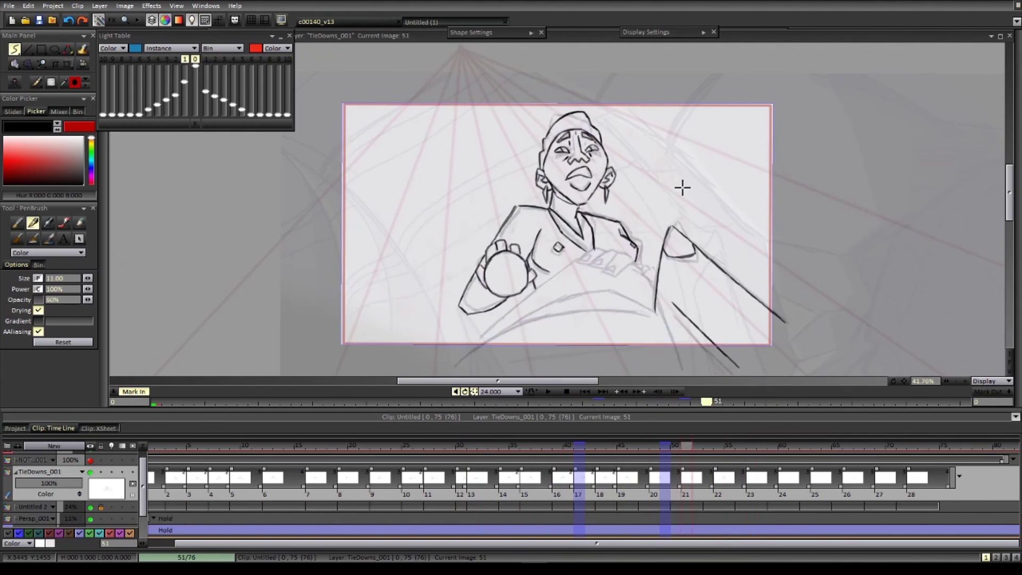
# - Ink the bent forearm and gripping fingers on the twenty-third drawing at frame 57 and compare it with frame 54
pyautogui.press('Right')
pyautogui.press('Right')
pyautogui.press('Right')
pyautogui.press('Right')
pyautogui.press('Right')
pyautogui.press('Right')
pyautogui.scroll(2, 427, 269)
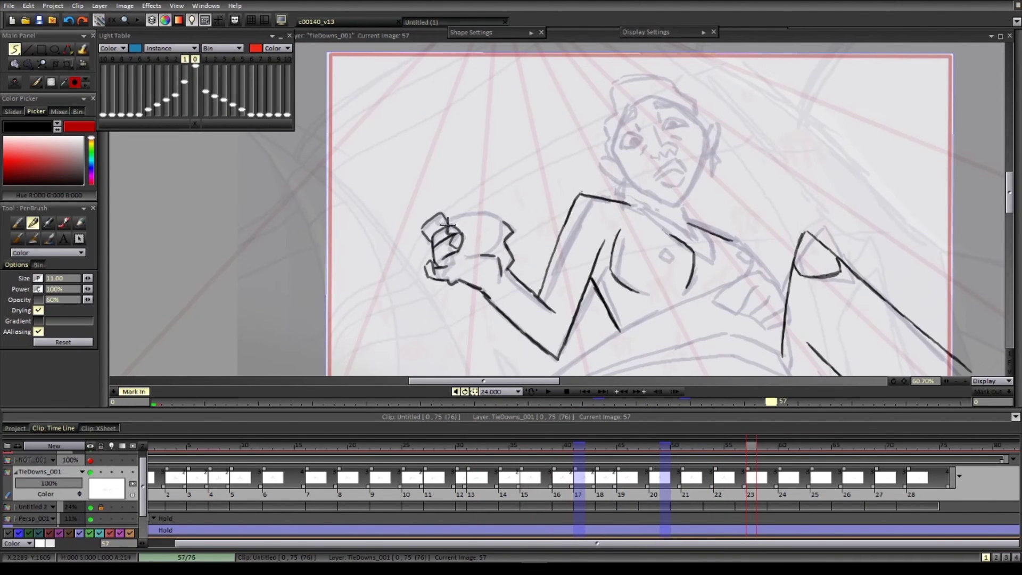
pyautogui.press('Left')
pyautogui.press('Left')
pyautogui.press('Left')
pyautogui.scroll(-2, 689, 212)
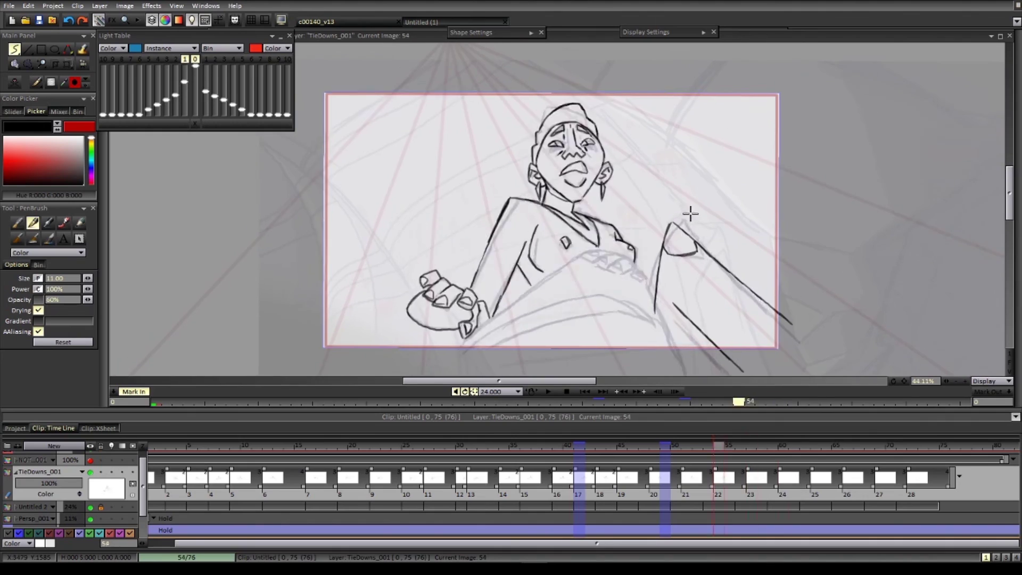
# - Flip through the drawings from frame 54 onward to check the continuity of the motion
pyautogui.scroll(-3, 657, 214)
pyautogui.press('Right')
pyautogui.press('Right')
pyautogui.press('Right')
pyautogui.press('Right')
pyautogui.press('Right')
pyautogui.press('Right')
pyautogui.press('Right')
pyautogui.scroll(-1, 657, 210)
# - Save the project and play back the animation to check the inked drawings in motion
pyautogui.press('Return')
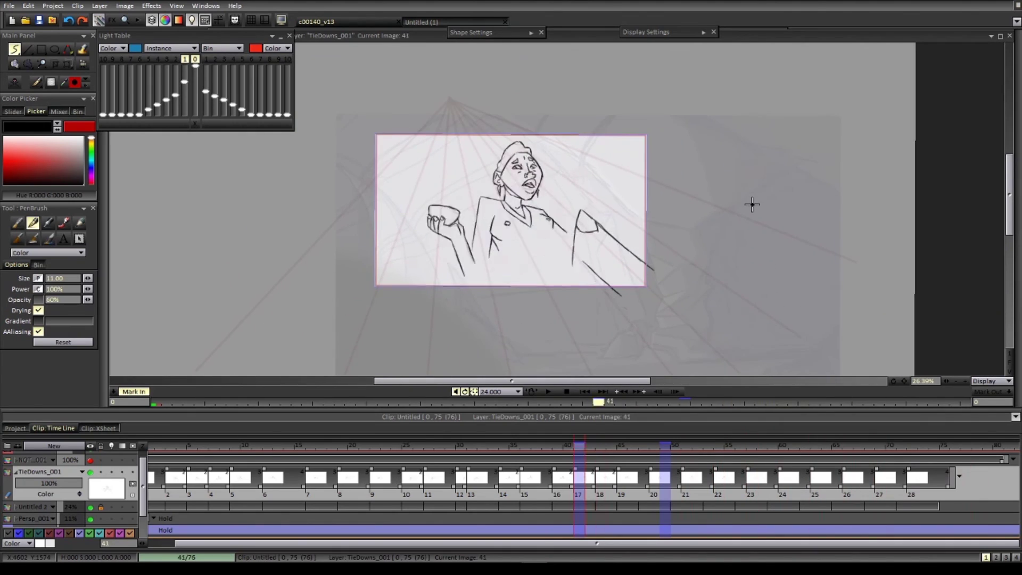
pyautogui.hotkey('ctrl', 's')
pyautogui.press('Return')
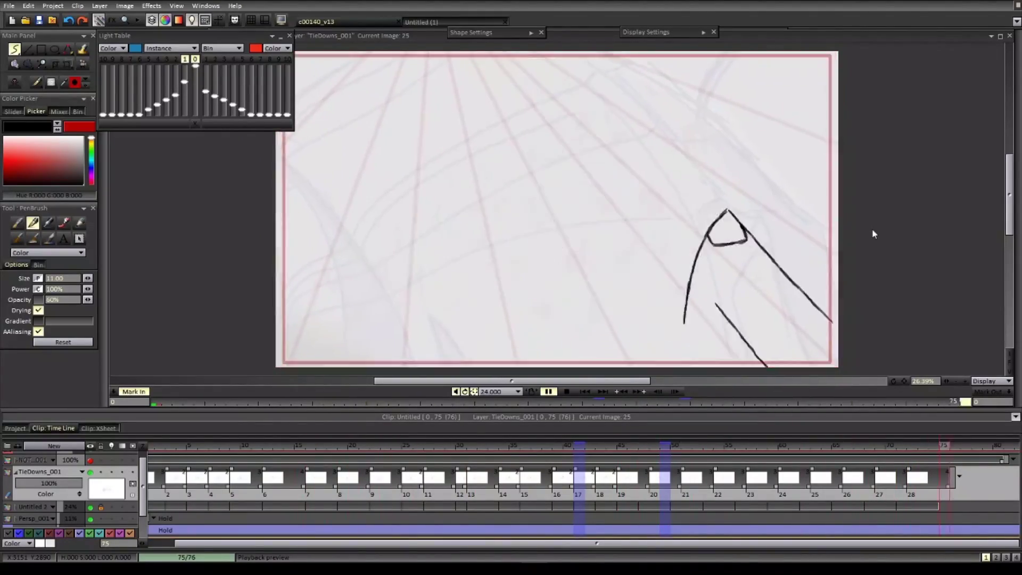
pyautogui.press('space')
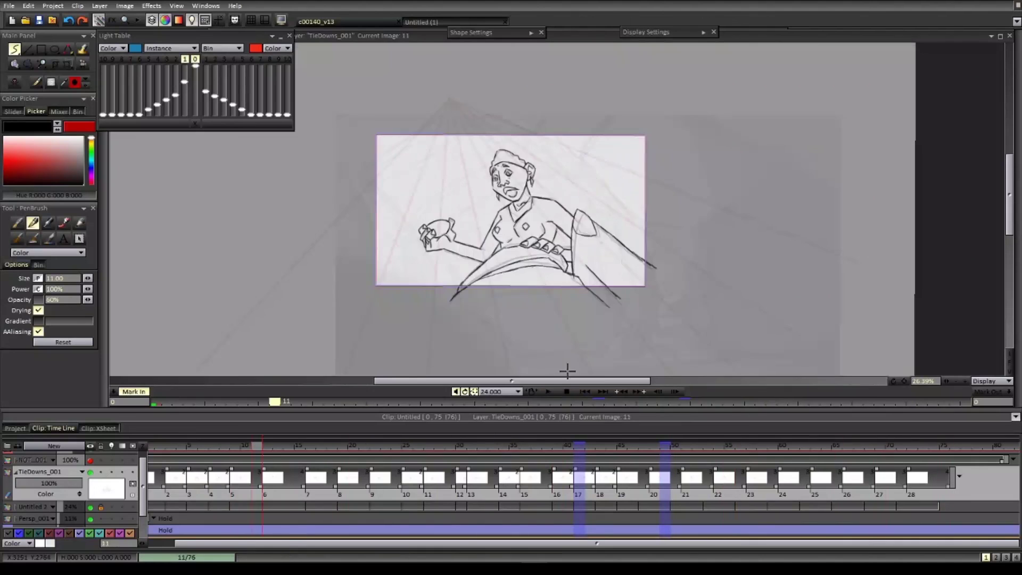
# - Switch to the full-canvas workspace 4 and bring the drawing at frame 56 into close view
pyautogui.scroll(-2, 428, 245)
pyautogui.press('Right')
pyautogui.press('Right')
pyautogui.press('Right')
pyautogui.scroll(3, 479, 213)
pyautogui.click(1016, 557)
pyautogui.scroll(2, 341, 240)
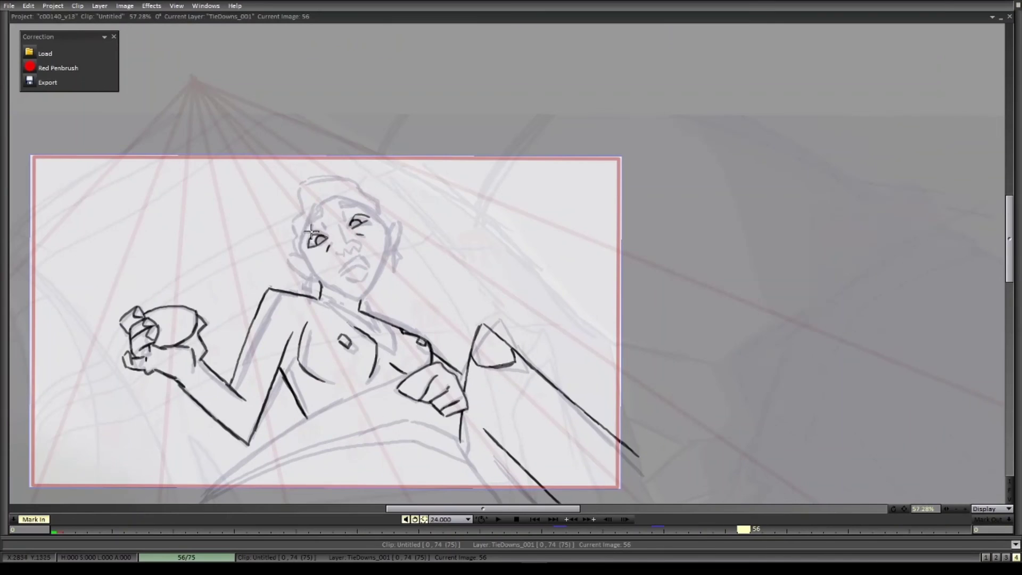
# - Ink the face outline, ears and earrings on the drawing at frame 56
pyautogui.moveTo(316, 209); pyautogui.dragTo(304, 243)
pyautogui.hotkey('ctrl', 'z')
pyautogui.moveTo(371, 210); pyautogui.dragTo(386, 227)
pyautogui.scroll(-1, 387, 245)
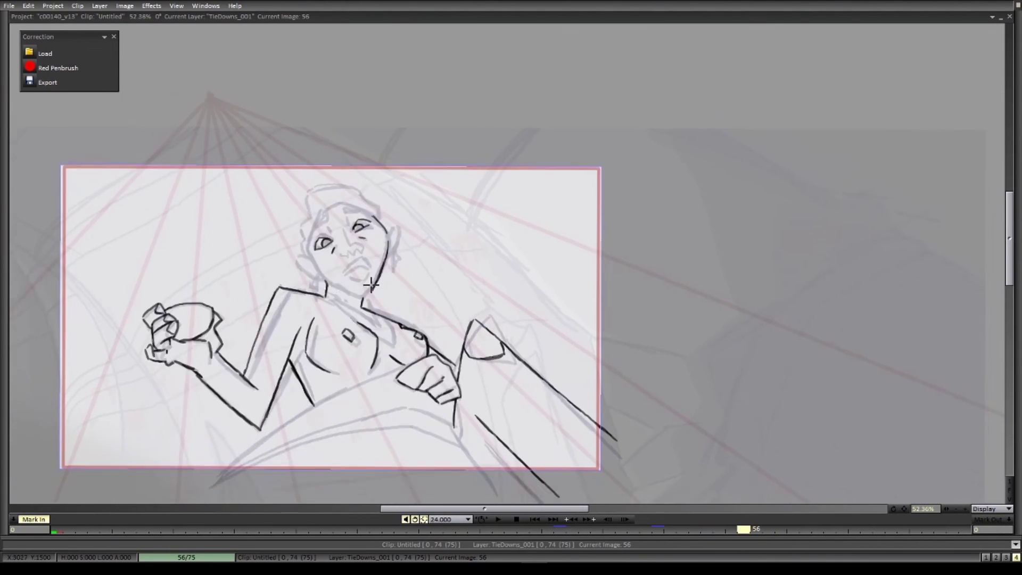
pyautogui.moveTo(391, 250); pyautogui.dragTo(396, 288)
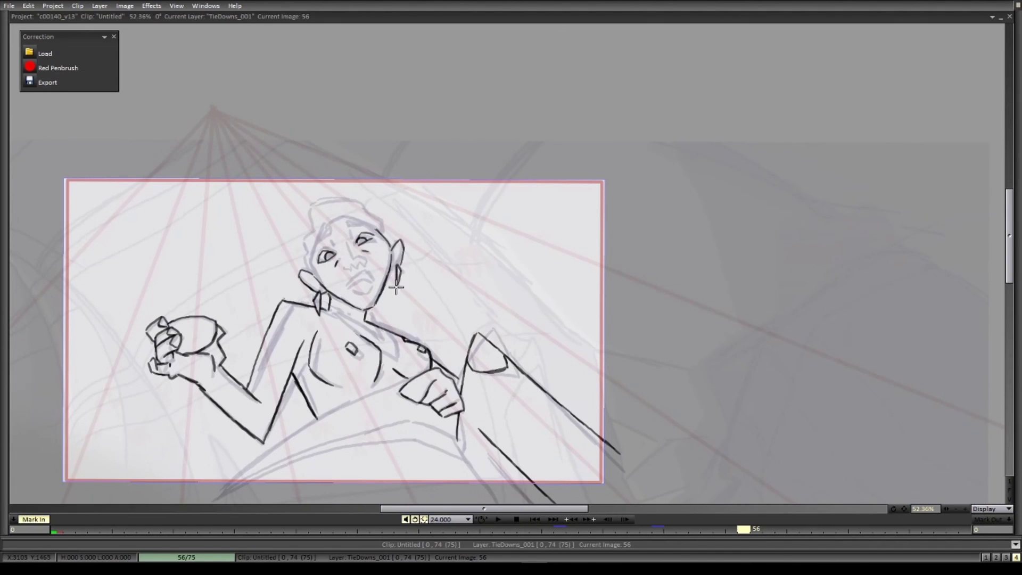
pyautogui.moveTo(316, 240); pyautogui.dragTo(338, 217)
pyautogui.moveTo(388, 267)
pyautogui.mouseDown()
pyautogui.moveTo(315, 312)
pyautogui.moveTo(396, 295)
pyautogui.mouseUp()
pyautogui.moveTo(312, 309); pyautogui.dragTo(325, 314)
# - Ink the collar, cap, eyebrows and nose on the drawing at frame 56
pyautogui.moveTo(408, 279); pyautogui.dragTo(402, 295)
pyautogui.moveTo(343, 340)
pyautogui.mouseDown()
pyautogui.moveTo(303, 289)
pyautogui.moveTo(354, 332)
pyautogui.moveTo(355, 305)
pyautogui.mouseUp()
pyautogui.moveTo(347, 292)
pyautogui.mouseDown()
pyautogui.moveTo(375, 365)
pyautogui.moveTo(284, 326)
pyautogui.moveTo(297, 277)
pyautogui.moveTo(320, 248)
pyautogui.moveTo(370, 292)
pyautogui.moveTo(341, 280)
pyautogui.mouseUp()
pyautogui.moveTo(280, 347); pyautogui.dragTo(320, 363)
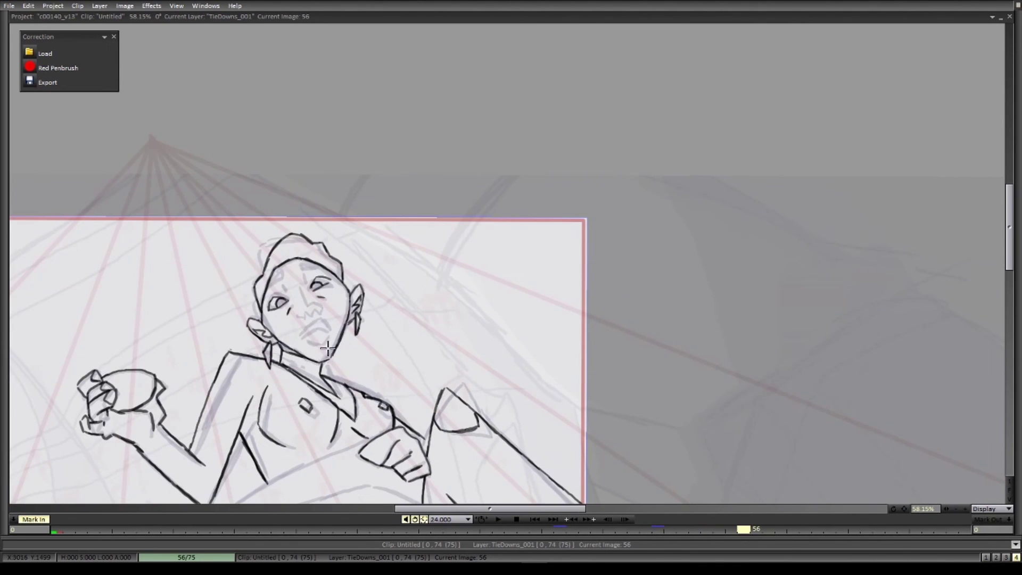
pyautogui.scroll(-1, 309, 305)
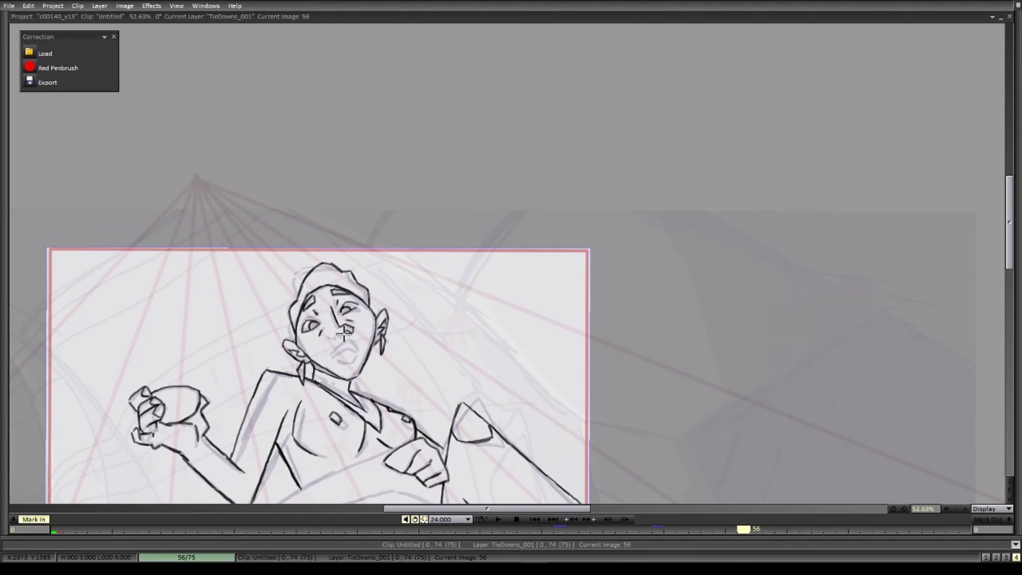
# - Ink the mouth on the drawing at frame 56 and compare the head with the preceding drawing
pyautogui.moveTo(337, 358); pyautogui.dragTo(358, 358)
pyautogui.press('Left')
pyautogui.press('Left')
pyautogui.press('Left')
pyautogui.press('Right')
pyautogui.press('Right')
pyautogui.press('Right')
pyautogui.scroll(-4, 333, 298)
# - Ink the face outline, eyebrows, nose and downturned mouth on the drawing at frame 59
pyautogui.press('Right')
pyautogui.press('Right')
pyautogui.press('Right')
pyautogui.scroll(5, 374, 311)
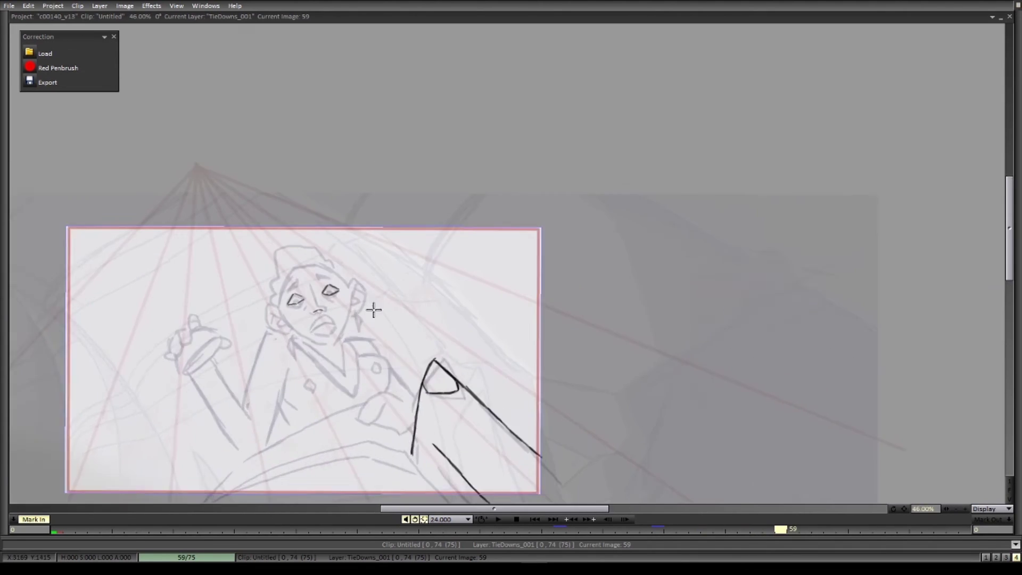
pyautogui.moveTo(265, 328); pyautogui.dragTo(318, 312)
pyautogui.moveTo(272, 338)
pyautogui.mouseDown()
pyautogui.moveTo(317, 325)
pyautogui.moveTo(298, 335)
pyautogui.moveTo(298, 354)
pyautogui.moveTo(320, 360)
pyautogui.moveTo(292, 374)
pyautogui.moveTo(323, 369)
pyautogui.mouseUp()
pyautogui.hotkey('ctrl', 'z')
pyautogui.moveTo(293, 383); pyautogui.dragTo(324, 372)
pyautogui.moveTo(306, 298)
pyautogui.mouseDown()
pyautogui.moveTo(343, 336)
pyautogui.moveTo(327, 395)
pyautogui.moveTo(313, 400)
pyautogui.mouseUp()
# - Ink the ears, earrings and cap on the drawing at frame 59
pyautogui.moveTo(346, 325); pyautogui.dragTo(353, 379)
pyautogui.moveTo(250, 354)
pyautogui.mouseDown()
pyautogui.moveTo(244, 379)
pyautogui.moveTo(265, 399)
pyautogui.mouseUp()
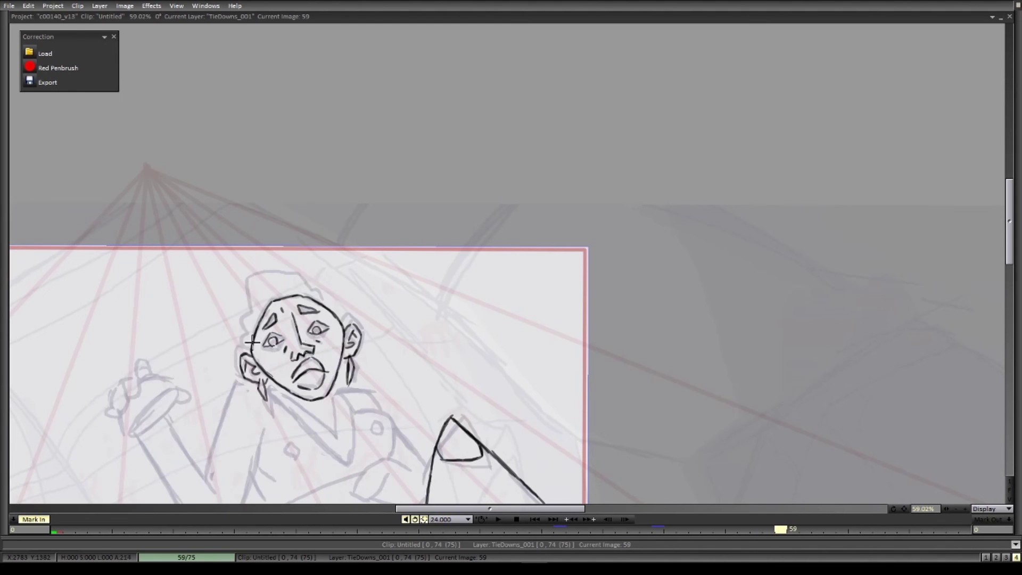
pyautogui.press('Left')
pyautogui.moveTo(252, 342)
pyautogui.mouseDown()
pyautogui.moveTo(266, 305)
pyautogui.moveTo(298, 295)
pyautogui.moveTo(264, 367)
pyautogui.mouseUp()
# - Ink the face outline with its hairline, cheeks and chin on the drawing at frame 62
pyautogui.press('Right')
pyautogui.press('Right')
pyautogui.press('Right')
pyautogui.press('Right')
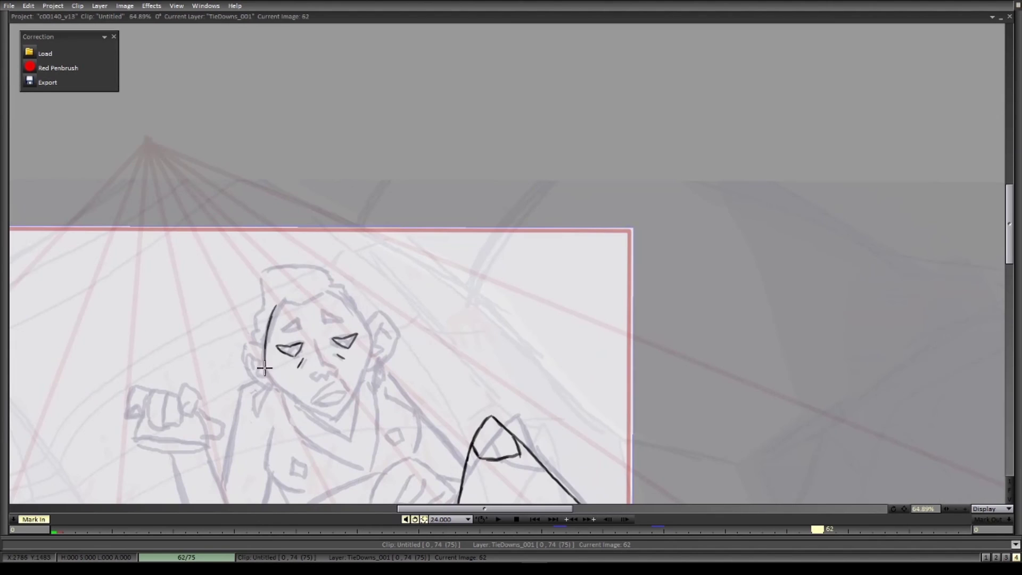
pyautogui.moveTo(280, 301); pyautogui.dragTo(330, 295)
pyautogui.moveTo(334, 293); pyautogui.dragTo(371, 337)
pyautogui.moveTo(266, 368); pyautogui.dragTo(326, 416)
pyautogui.moveTo(343, 416); pyautogui.dragTo(370, 342)
pyautogui.moveTo(325, 416); pyautogui.dragTo(344, 417)
# - Ink the eyebrows, nose and mouth on the face at frame 62
pyautogui.moveTo(323, 310); pyautogui.dragTo(346, 319)
pyautogui.moveTo(298, 315)
pyautogui.mouseDown()
pyautogui.moveTo(279, 328)
pyautogui.moveTo(328, 364)
pyautogui.mouseUp()
pyautogui.moveTo(310, 376)
pyautogui.mouseDown()
pyautogui.moveTo(338, 373)
pyautogui.moveTo(354, 391)
pyautogui.mouseUp()
pyautogui.moveTo(319, 400); pyautogui.dragTo(341, 406)
# - Ink both ears and the dangling earrings on the drawing at frame 62
pyautogui.moveTo(376, 311); pyautogui.dragTo(377, 394)
pyautogui.moveTo(260, 346); pyautogui.dragTo(254, 375)
pyautogui.scroll(-2, 254, 375)
pyautogui.scroll(2, 288, 331)
pyautogui.moveTo(290, 339); pyautogui.dragTo(277, 372)
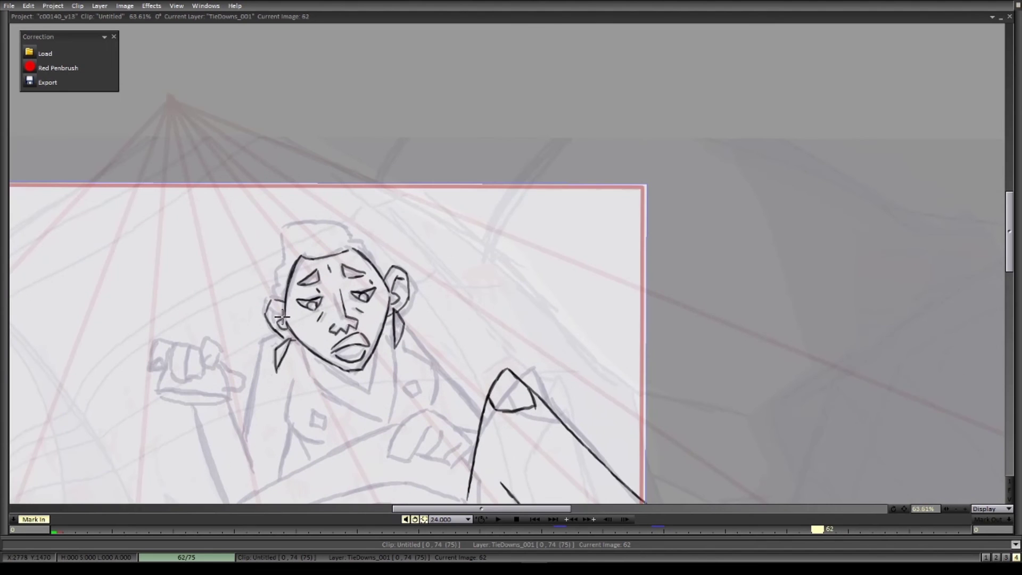
pyautogui.moveTo(272, 312); pyautogui.dragTo(287, 324)
# - Ink the outline of the cap on the drawing at frame 62
pyautogui.moveTo(284, 294)
pyautogui.mouseDown()
pyautogui.moveTo(277, 259)
pyautogui.moveTo(318, 215)
pyautogui.mouseUp()
pyautogui.moveTo(325, 214); pyautogui.dragTo(350, 231)
pyautogui.moveTo(350, 231); pyautogui.dragTo(377, 265)
pyautogui.scroll(-2, 301, 253)
pyautogui.scroll(-2, 301, 253)
# - Ink the face outline, from hairline to chin, on the drawing at frame 65
pyautogui.press('Right')
pyautogui.press('Right')
pyautogui.press('Right')
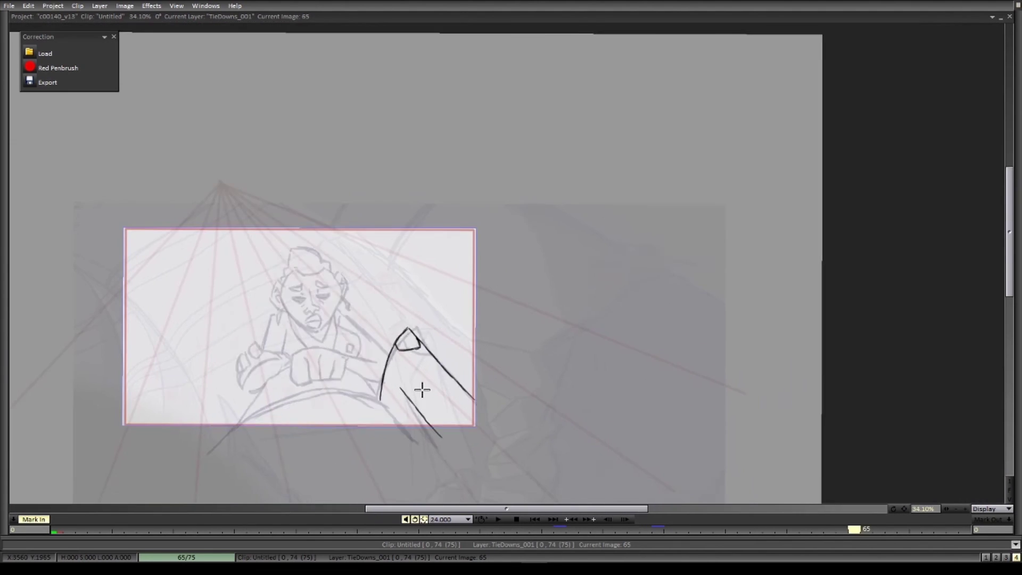
pyautogui.scroll(2, 331, 245)
pyautogui.moveTo(267, 302)
pyautogui.mouseDown()
pyautogui.moveTo(253, 334)
pyautogui.moveTo(300, 391)
pyautogui.mouseUp()
pyautogui.moveTo(325, 294); pyautogui.dragTo(347, 328)
pyautogui.moveTo(344, 340); pyautogui.dragTo(319, 388)
# - Ink both ears and earrings on the drawing at frame 65
pyautogui.moveTo(240, 336); pyautogui.dragTo(254, 380)
pyautogui.moveTo(342, 297)
pyautogui.mouseDown()
pyautogui.moveTo(355, 314)
pyautogui.moveTo(353, 340)
pyautogui.mouseUp()
pyautogui.moveTo(350, 342); pyautogui.dragTo(356, 367)
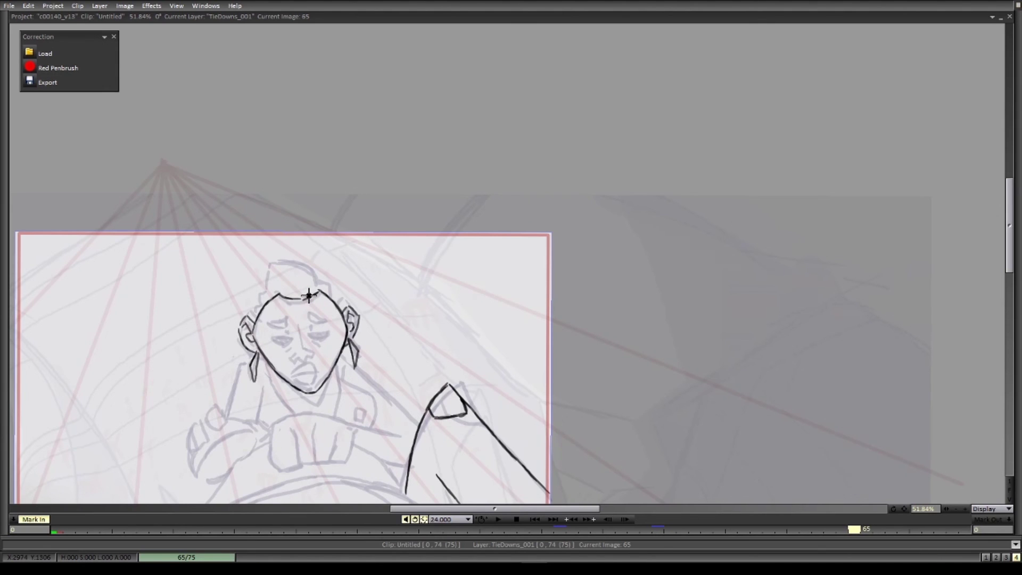
# - Play back the animation to check the newly inked heads in motion
pyautogui.click(498, 519)
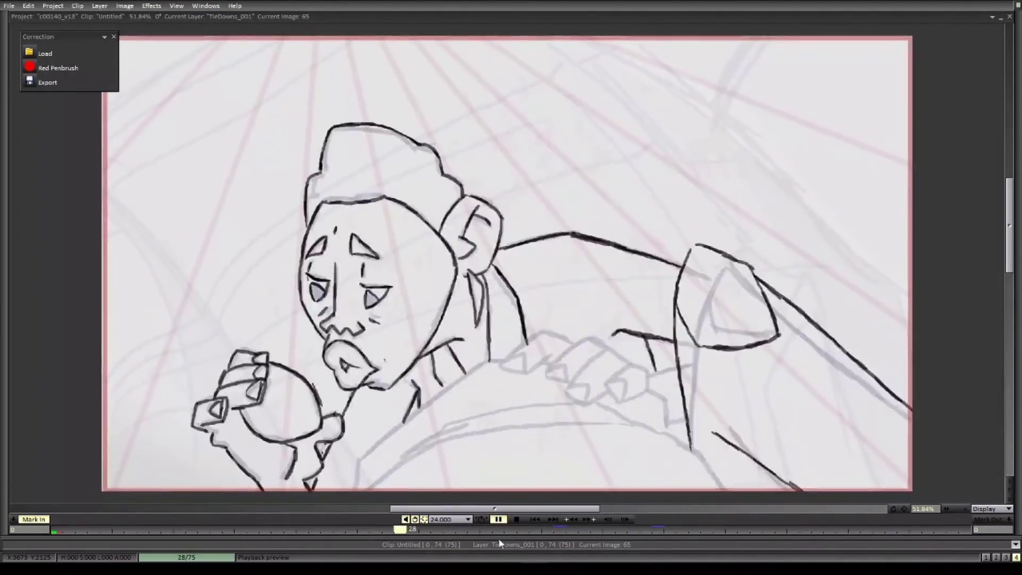
pyautogui.scroll(-2, 535, 414)
pyautogui.click(498, 519)
pyautogui.scroll(3, 357, 255)
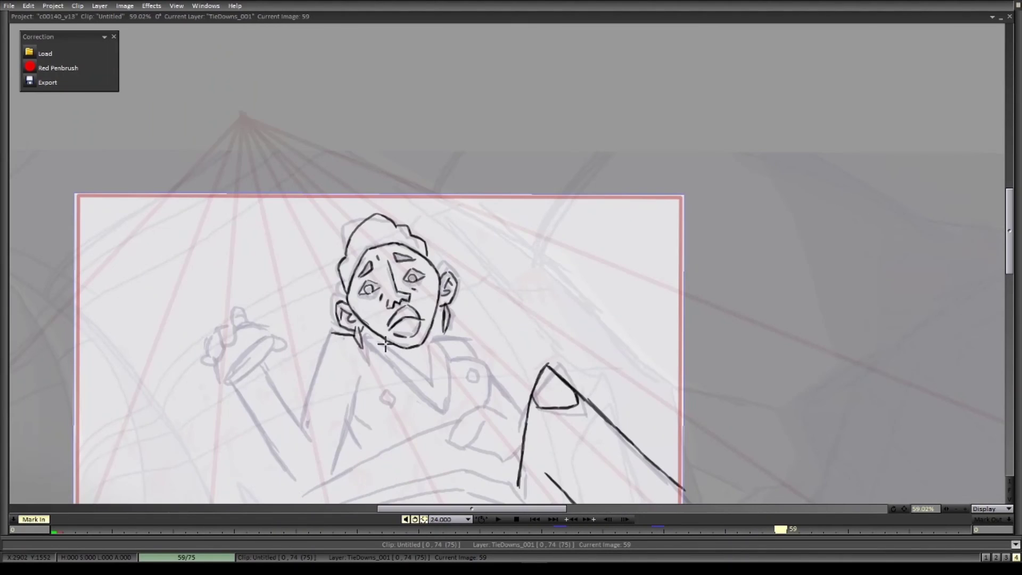
# - Ink the shirt's far shoulder, its chest button and the start of the near torso side on the drawing at frame 59
pyautogui.press('Left')
pyautogui.press('Left')
pyautogui.press('Left')
pyautogui.press('Right')
pyautogui.press('Right')
pyautogui.press('Right')
pyautogui.moveTo(424, 343)
pyautogui.mouseDown()
pyautogui.moveTo(477, 358)
pyautogui.moveTo(491, 399)
pyautogui.mouseUp()
pyautogui.hotkey('ctrl', 'z')
pyautogui.moveTo(455, 357)
pyautogui.mouseDown()
pyautogui.moveTo(492, 407)
pyautogui.moveTo(476, 373)
pyautogui.moveTo(492, 416)
pyautogui.mouseUp()
pyautogui.moveTo(360, 372); pyautogui.dragTo(357, 418)
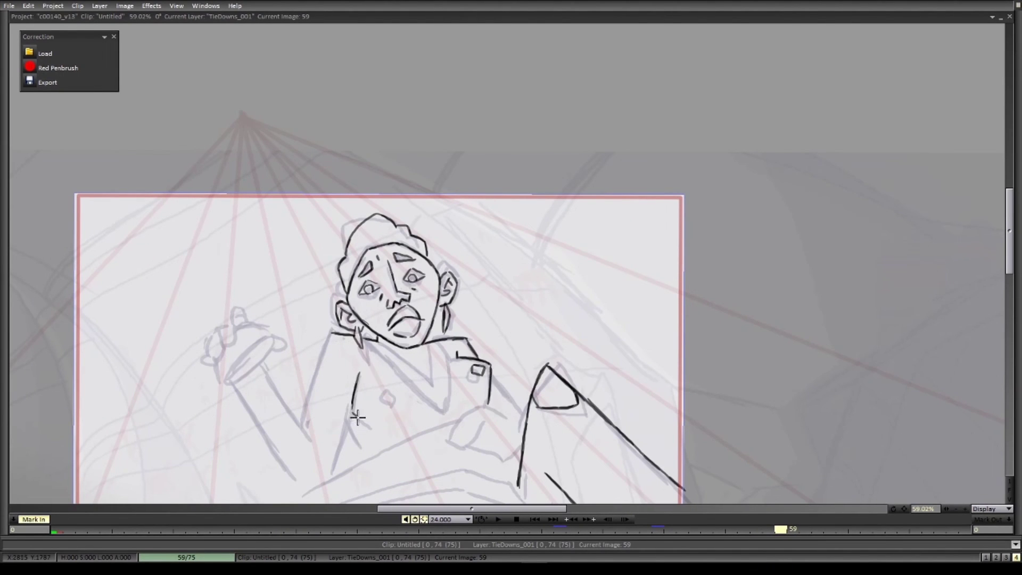
# - Ink the collar, far arm and resting hand on the drawing at frame 59, checking against the previous drawing
pyautogui.press('Left')
pyautogui.press('Left')
pyautogui.press('Left')
pyautogui.press('Right')
pyautogui.press('Right')
pyautogui.press('Right')
pyautogui.moveTo(444, 411); pyautogui.dragTo(426, 436)
pyautogui.moveTo(401, 398); pyautogui.dragTo(390, 423)
pyautogui.moveTo(425, 435)
pyautogui.mouseDown()
pyautogui.moveTo(367, 415)
pyautogui.moveTo(408, 425)
pyautogui.mouseUp()
# - Ink the far shoulder and near side of the torso on the drawing at frame 62
pyautogui.press('Left')
pyautogui.press('Left')
pyautogui.press('Left')
pyautogui.press('Right')
pyautogui.press('Right')
pyautogui.press('Right')
pyautogui.scroll(-1, 443, 402)
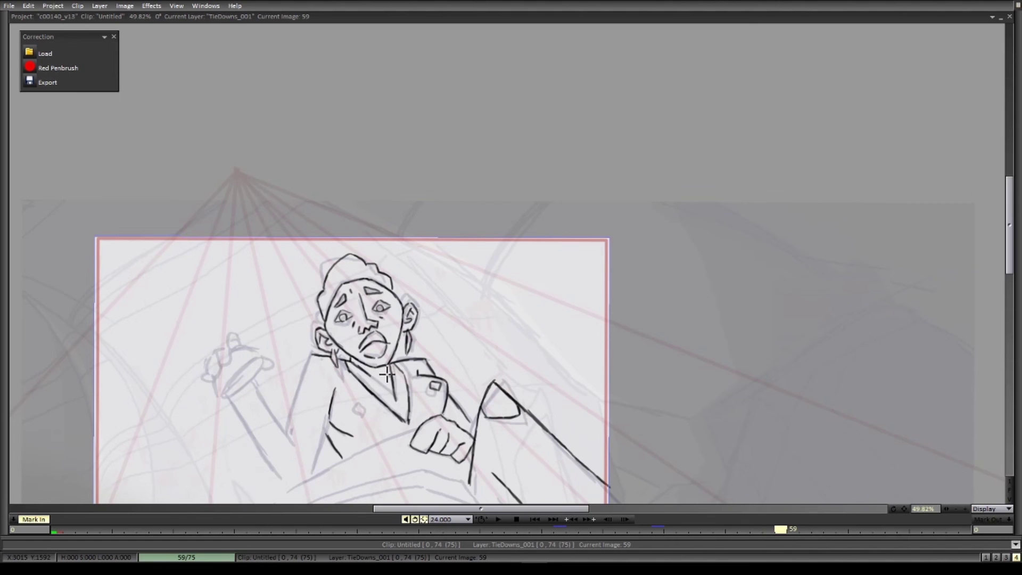
pyautogui.scroll(-1, 356, 405)
pyautogui.press('Right')
pyautogui.press('Right')
pyautogui.press('Right')
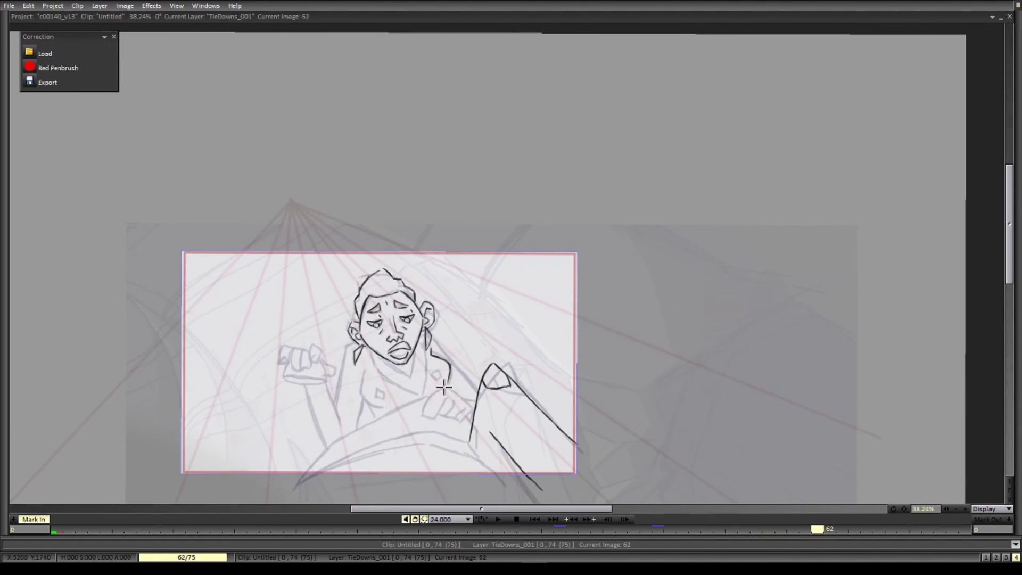
pyautogui.moveTo(363, 372)
pyautogui.mouseDown()
pyautogui.moveTo(382, 416)
pyautogui.moveTo(377, 464)
pyautogui.mouseUp()
pyautogui.scroll(-1, 409, 386)
# - Ink the near arm on the drawing at frame 59 and compare it with the preceding drawings
pyautogui.press('Left')
pyautogui.press('Left')
pyautogui.press('Left')
pyautogui.scroll(2, 321, 372)
pyautogui.moveTo(359, 427)
pyautogui.mouseDown()
pyautogui.moveTo(369, 376)
pyautogui.moveTo(362, 433)
pyautogui.mouseUp()
pyautogui.moveTo(312, 398); pyautogui.dragTo(357, 468)
pyautogui.press('Left')
pyautogui.press('Left')
pyautogui.press('Left')
pyautogui.press('Left')
pyautogui.press('Left')
pyautogui.press('Left')
pyautogui.press('Right')
pyautogui.press('Right')
pyautogui.press('Right')
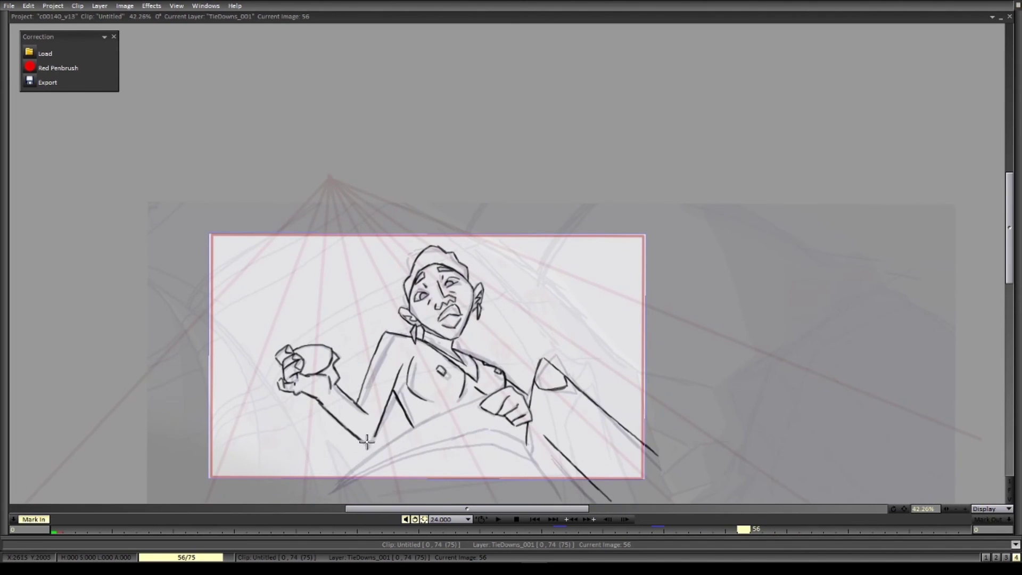
# - Ink the raised forearm and the hand holding the cup on the drawing at frame 59
pyautogui.press('Right')
pyautogui.press('Right')
pyautogui.press('Right')
pyautogui.moveTo(360, 392); pyautogui.dragTo(379, 422)
pyautogui.moveTo(368, 367); pyautogui.dragTo(331, 399)
pyautogui.moveTo(321, 376); pyautogui.dragTo(376, 370)
pyautogui.scroll(-2, 395, 391)
pyautogui.scroll(2, 426, 407)
pyautogui.scroll(-2, 373, 391)
# - Ink the far arm down to the wrist on the drawing at frame 62, flipping to the previous drawing for comparison
pyautogui.press('Right')
pyautogui.press('Right')
pyautogui.press('Right')
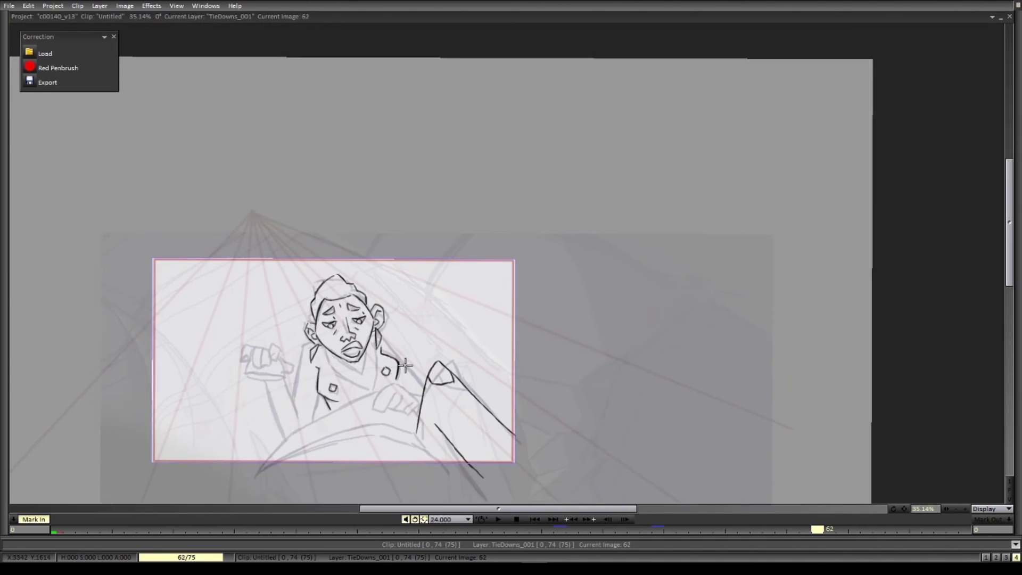
pyautogui.scroll(2, 404, 364)
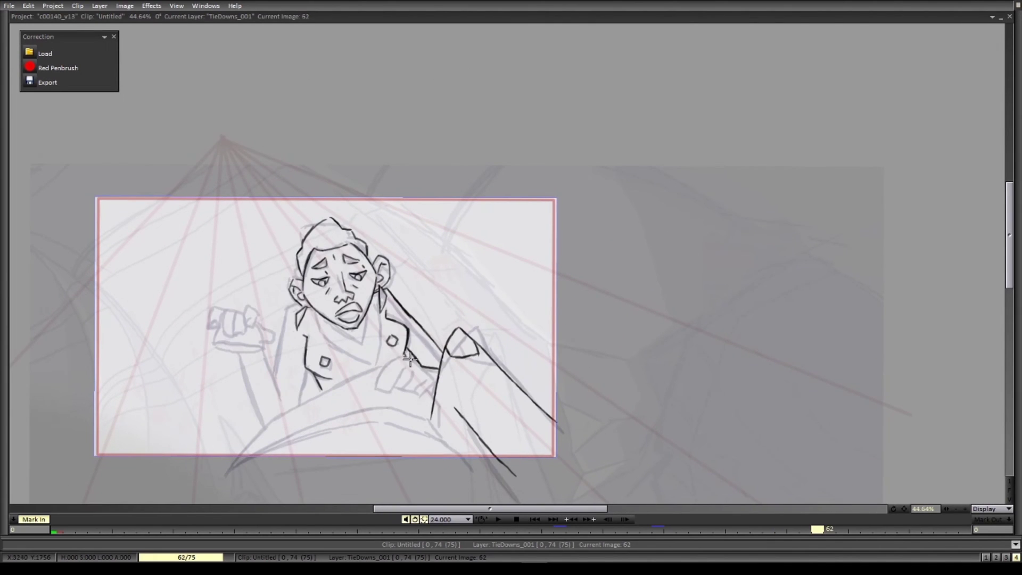
pyautogui.moveTo(424, 376)
pyautogui.mouseDown()
pyautogui.moveTo(415, 391)
pyautogui.moveTo(396, 385)
pyautogui.mouseUp()
pyautogui.press('Left')
pyautogui.press('Left')
pyautogui.press('Left')
pyautogui.press('Right')
pyautogui.press('Right')
pyautogui.press('Right')
# - Ink the near arm, the raised hand with the cup and the resting hand on the drawing at frame 62
pyautogui.moveTo(298, 340); pyautogui.dragTo(343, 346)
pyautogui.moveTo(320, 384)
pyautogui.mouseDown()
pyautogui.moveTo(334, 309)
pyautogui.moveTo(331, 317)
pyautogui.mouseUp()
pyautogui.hotkey('ctrl', 'z')
pyautogui.moveTo(352, 376); pyautogui.dragTo(345, 413)
pyautogui.moveTo(308, 355); pyautogui.dragTo(324, 395)
pyautogui.moveTo(283, 358); pyautogui.dragTo(308, 427)
pyautogui.moveTo(305, 333); pyautogui.dragTo(311, 348)
pyautogui.moveTo(291, 325)
pyautogui.mouseDown()
pyautogui.moveTo(302, 322)
pyautogui.moveTo(278, 335)
pyautogui.mouseUp()
pyautogui.moveTo(271, 315)
pyautogui.mouseDown()
pyautogui.moveTo(255, 334)
pyautogui.moveTo(308, 352)
pyautogui.mouseUp()
pyautogui.moveTo(259, 347)
pyautogui.mouseDown()
pyautogui.moveTo(269, 356)
pyautogui.moveTo(258, 348)
pyautogui.mouseUp()
pyautogui.moveTo(420, 413); pyautogui.dragTo(379, 403)
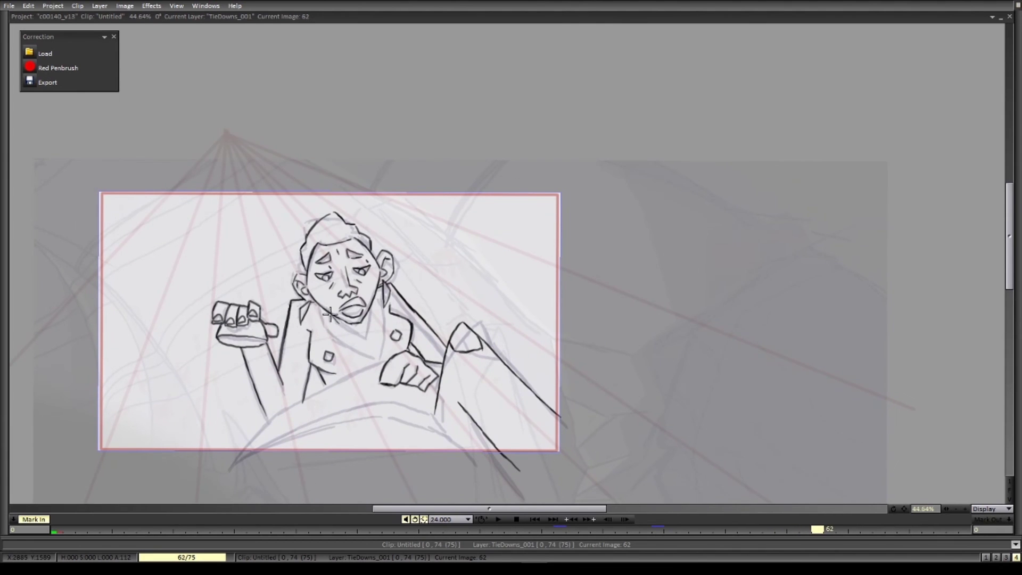
# - Ink the shirt collar and neckline below the chin on the drawing at frame 62
pyautogui.moveTo(323, 315); pyautogui.dragTo(371, 304)
pyautogui.moveTo(323, 314); pyautogui.dragTo(367, 364)
pyautogui.moveTo(376, 300); pyautogui.dragTo(382, 360)
# - Ink the cap outline above the face on the drawing at frame 65, checking against the previous drawing
pyautogui.press('Right')
pyautogui.press('Right')
pyautogui.press('Right')
pyautogui.scroll(-2, 417, 390)
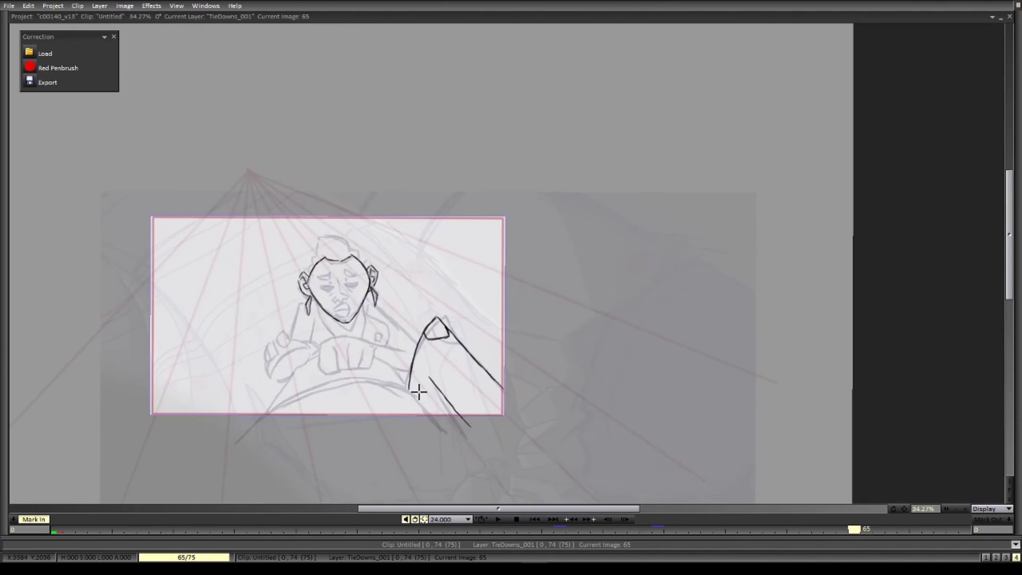
pyautogui.scroll(4, 375, 346)
pyautogui.moveTo(269, 350); pyautogui.dragTo(278, 306)
pyautogui.press('Left')
pyautogui.press('Left')
pyautogui.press('Left')
pyautogui.press('Right')
pyautogui.press('Right')
pyautogui.press('Right')
pyautogui.moveTo(324, 282)
pyautogui.mouseDown()
pyautogui.moveTo(294, 291)
pyautogui.moveTo(349, 302)
pyautogui.mouseUp()
pyautogui.moveTo(349, 302)
pyautogui.mouseDown()
pyautogui.moveTo(355, 333)
pyautogui.moveTo(303, 371)
pyautogui.mouseUp()
# - Ink the facial features, including the eyes and mouth, on the drawing at frame 65
pyautogui.scroll(1, 365, 290)
pyautogui.moveTo(330, 335)
pyautogui.mouseDown()
pyautogui.moveTo(350, 342)
pyautogui.moveTo(348, 326)
pyautogui.mouseUp()
pyautogui.moveTo(275, 338); pyautogui.dragTo(297, 321)
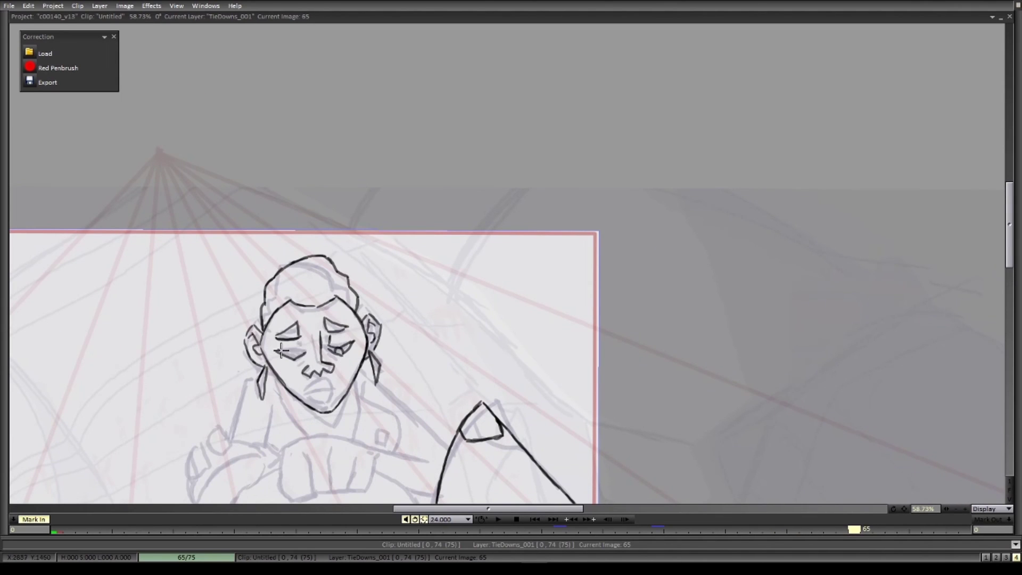
pyautogui.moveTo(305, 394); pyautogui.dragTo(343, 383)
pyautogui.moveTo(308, 393); pyautogui.dragTo(340, 387)
# - Flip through the drawings at frames 59, 62 and 65 to check how the head and face move
pyautogui.press('Left')
pyautogui.press('Left')
pyautogui.press('Left')
pyautogui.press('Left')
pyautogui.press('Left')
pyautogui.press('Left')
pyautogui.scroll(-3, 354, 381)
pyautogui.press('Right')
pyautogui.press('Right')
pyautogui.press('Right')
pyautogui.scroll(3, 330, 392)
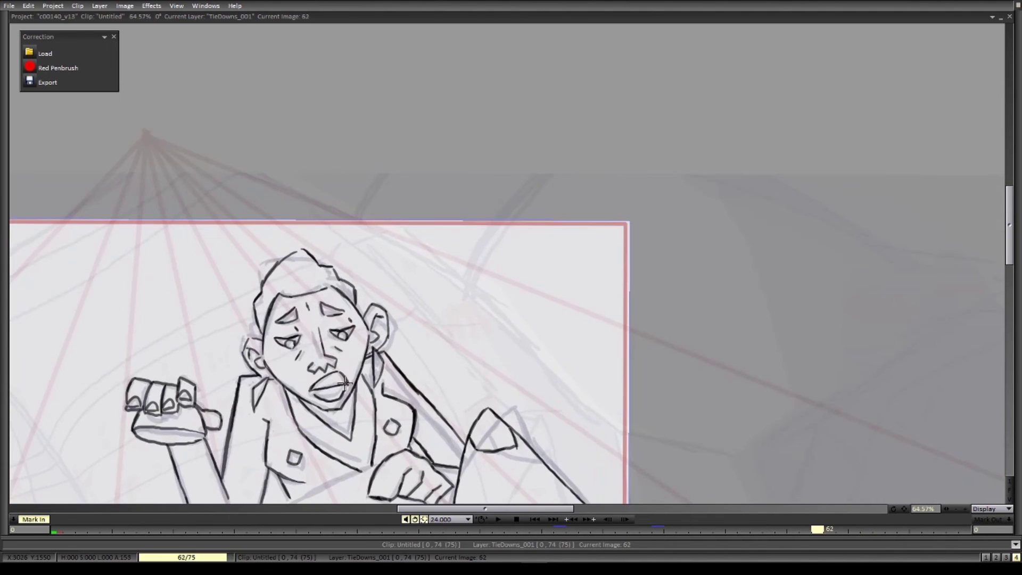
pyautogui.press('Right')
pyautogui.press('Right')
pyautogui.press('Right')
pyautogui.scroll(-3, 338, 420)
# - Ink the face outline on the drawing at frame 68 and compare it with the drawing at frame 65
pyautogui.press('Right')
pyautogui.press('Right')
pyautogui.press('Right')
pyautogui.moveTo(283, 341)
pyautogui.mouseDown()
pyautogui.moveTo(271, 368)
pyautogui.moveTo(314, 429)
pyautogui.mouseUp()
pyautogui.moveTo(329, 428); pyautogui.dragTo(357, 378)
pyautogui.moveTo(338, 341); pyautogui.dragTo(355, 368)
pyautogui.press('Left')
pyautogui.press('Left')
pyautogui.press('Left')
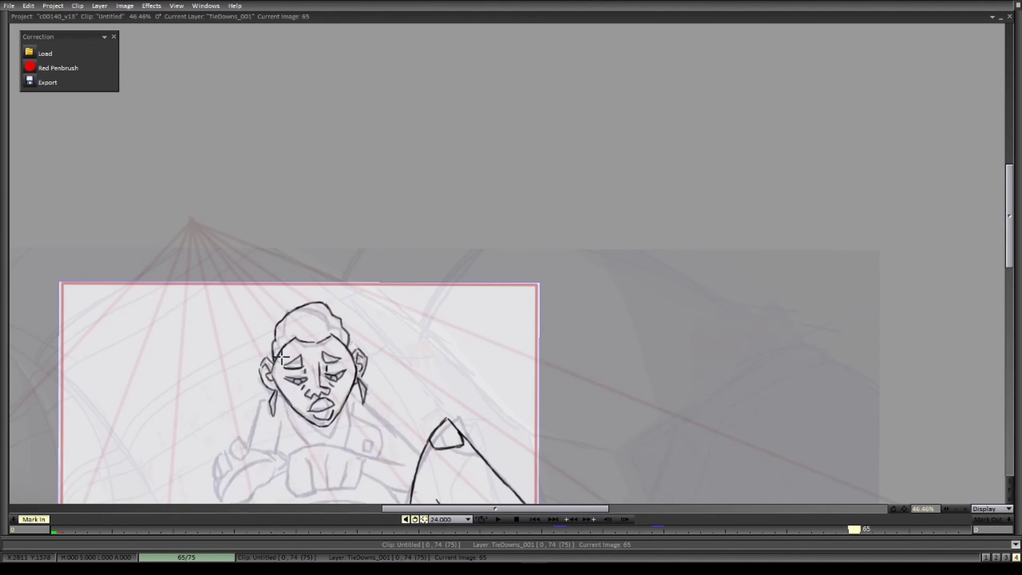
# - Ink the ears and the cap outline around the face on the drawing at frame 68
pyautogui.press('Right')
pyautogui.press('Right')
pyautogui.press('Right')
pyautogui.moveTo(271, 362); pyautogui.dragTo(267, 384)
pyautogui.moveTo(361, 370); pyautogui.dragTo(364, 394)
pyautogui.moveTo(291, 339)
pyautogui.mouseDown()
pyautogui.moveTo(321, 350)
pyautogui.moveTo(326, 306)
pyautogui.mouseUp()
# - Compare the drawings at frames 65 and 68, and ink the eyes and nose on frame 68
pyautogui.press('Left')
pyautogui.press('Left')
pyautogui.press('Left')
pyautogui.press('Right')
pyautogui.press('Right')
pyautogui.press('Right')
pyautogui.press('Left')
pyautogui.press('Left')
pyautogui.press('Left')
pyautogui.press('Right')
pyautogui.press('Right')
pyautogui.press('Right')
pyautogui.moveTo(326, 368); pyautogui.dragTo(345, 368)
pyautogui.moveTo(318, 371); pyautogui.dragTo(320, 390)
# - Ink the mouth and the remaining nose and cheek lines at frame 68, checking against frame 65
pyautogui.press('Left')
pyautogui.press('Left')
pyautogui.press('Left')
pyautogui.press('Right')
pyautogui.press('Right')
pyautogui.press('Right')
pyautogui.moveTo(354, 350); pyautogui.dragTo(357, 367)
pyautogui.moveTo(307, 417); pyautogui.dragTo(333, 415)
pyautogui.moveTo(323, 393)
pyautogui.mouseDown()
pyautogui.moveTo(306, 390)
pyautogui.moveTo(321, 432)
pyautogui.moveTo(357, 382)
pyautogui.moveTo(364, 395)
pyautogui.mouseUp()
pyautogui.press('Left')
# - Ink both earrings and refine the eye area on the drawing at frame 68
pyautogui.press('Right')
pyautogui.moveTo(266, 384); pyautogui.dragTo(267, 408)
pyautogui.moveTo(268, 383); pyautogui.dragTo(267, 413)
pyautogui.moveTo(360, 369); pyautogui.dragTo(364, 396)
pyautogui.scroll(-2, 335, 357)
pyautogui.scroll(4, 313, 340)
pyautogui.moveTo(274, 372); pyautogui.dragTo(302, 370)
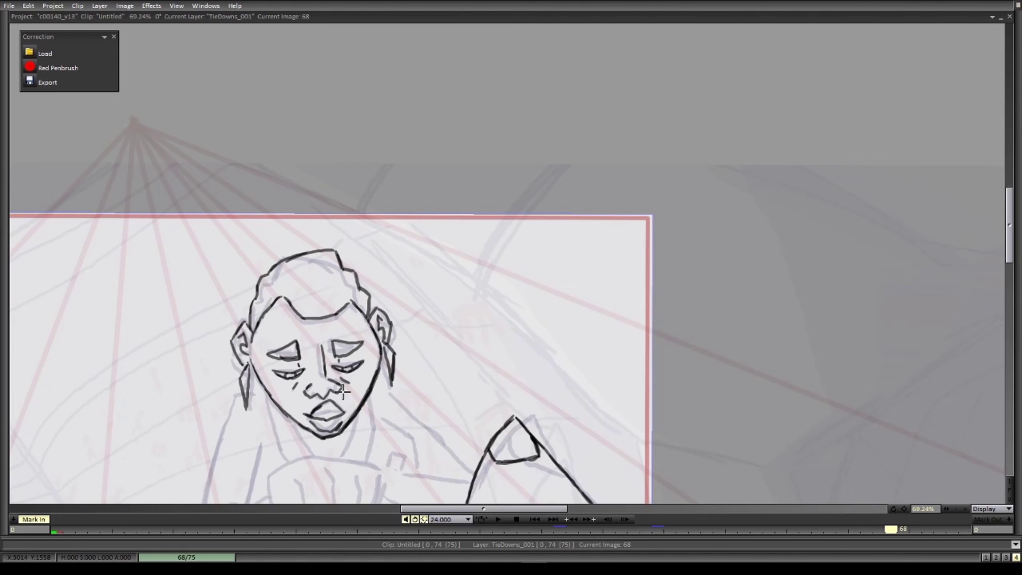
pyautogui.scroll(-2, 433, 353)
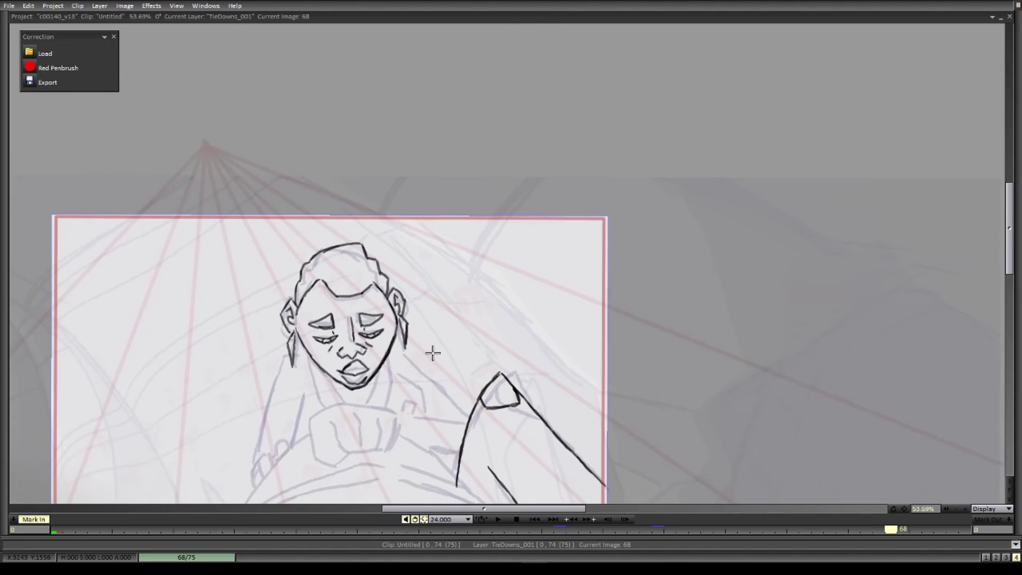
# - Ink the raised hand and the round object it holds on the drawing at frame 65
pyautogui.scroll(-4, 432, 350)
pyautogui.press('Left')
pyautogui.press('Right')
pyautogui.scroll(5, 379, 343)
pyautogui.moveTo(349, 326)
pyautogui.mouseDown()
pyautogui.moveTo(369, 319)
pyautogui.moveTo(323, 357)
pyautogui.mouseUp()
pyautogui.moveTo(328, 384)
pyautogui.mouseDown()
pyautogui.moveTo(380, 324)
pyautogui.moveTo(399, 367)
pyautogui.mouseUp()
pyautogui.moveTo(322, 387)
pyautogui.mouseDown()
pyautogui.moveTo(348, 403)
pyautogui.moveTo(381, 385)
pyautogui.mouseUp()
pyautogui.moveTo(384, 320); pyautogui.dragTo(405, 329)
pyautogui.moveTo(352, 320); pyautogui.dragTo(366, 317)
pyautogui.moveTo(327, 337)
pyautogui.mouseDown()
pyautogui.moveTo(337, 330)
pyautogui.moveTo(329, 345)
pyautogui.mouseUp()
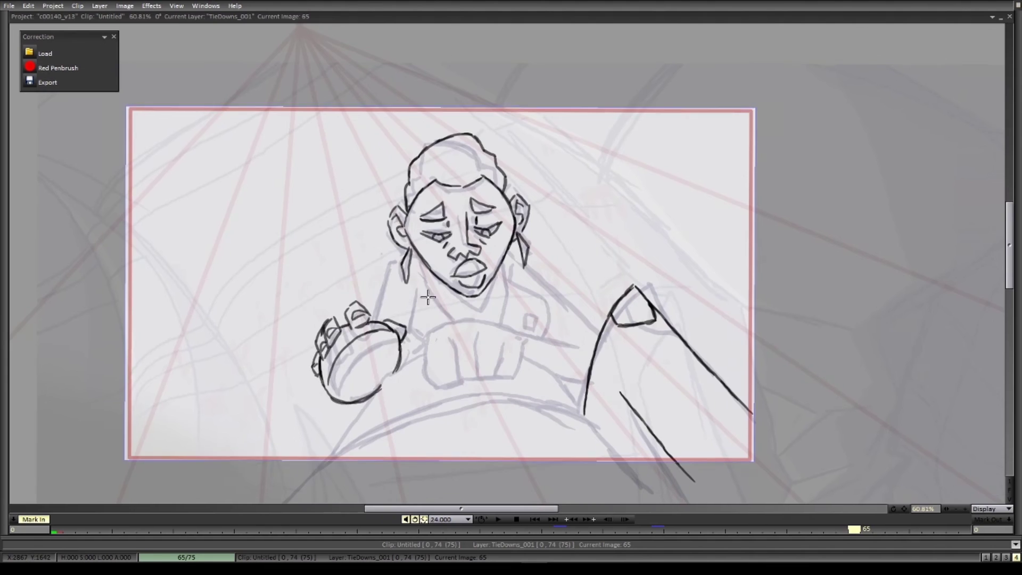
# - Ink the clenched fist below the chin on the drawing at frame 65
pyautogui.scroll(-3, 405, 346)
pyautogui.moveTo(405, 345)
pyautogui.mouseDown()
pyautogui.moveTo(333, 359)
pyautogui.moveTo(369, 369)
pyautogui.mouseUp()
pyautogui.moveTo(389, 344); pyautogui.dragTo(384, 367)
pyautogui.scroll(-1, 387, 383)
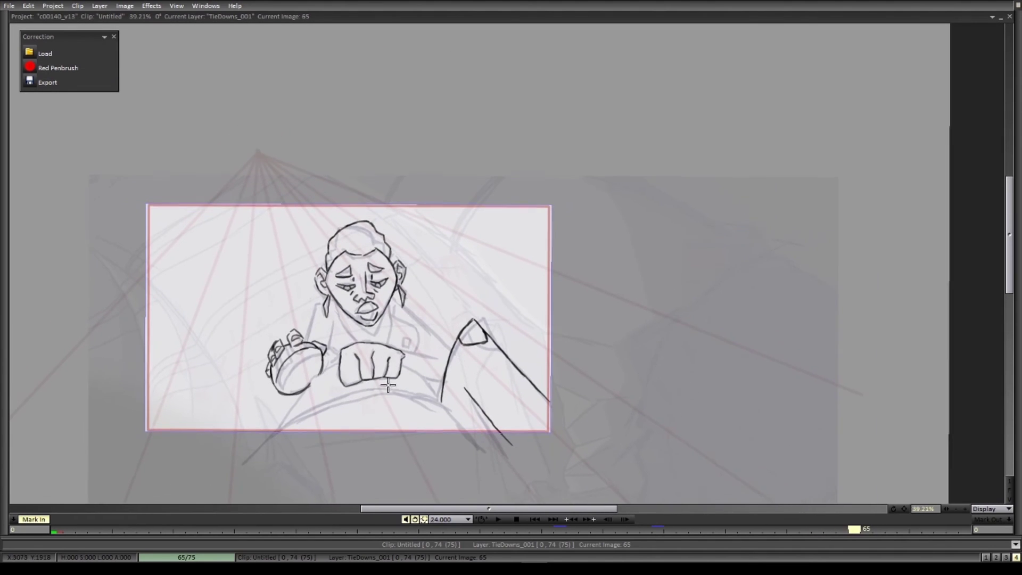
# - Ink the jacket front with its small square details and the shoulder above the raised hand at frame 65
pyautogui.press('Left')
pyautogui.press('Right')
pyautogui.moveTo(378, 325); pyautogui.dragTo(394, 357)
pyautogui.press('Left')
pyautogui.press('Right')
pyautogui.moveTo(312, 349); pyautogui.dragTo(322, 365)
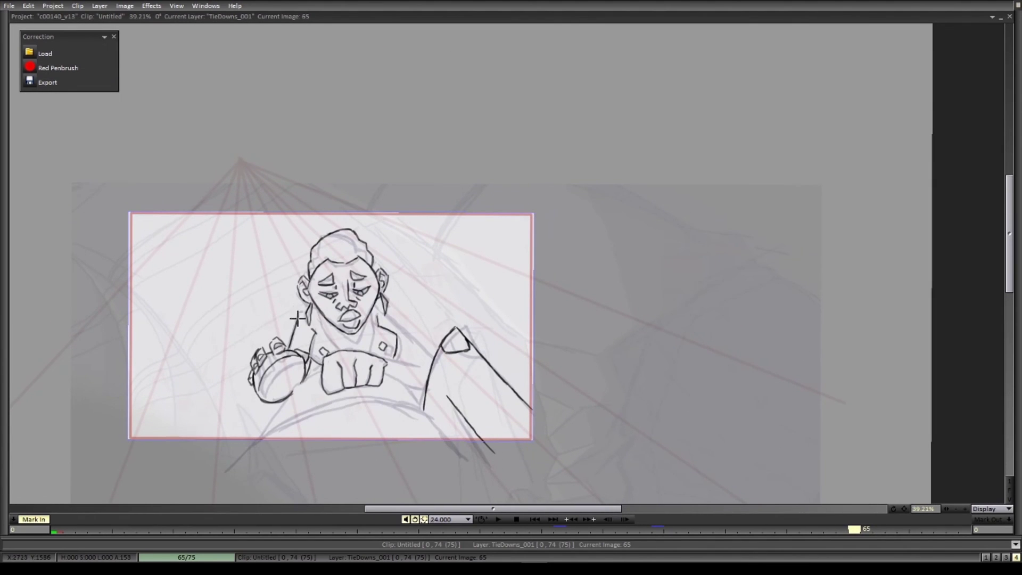
pyautogui.moveTo(298, 318); pyautogui.dragTo(307, 310)
# - Ink the upper arm and forearm reaching toward the large foreground finger on the drawing at frame 65
pyautogui.press('Left')
pyautogui.press('Right')
pyautogui.moveTo(391, 307); pyautogui.dragTo(464, 397)
pyautogui.moveTo(462, 395)
pyautogui.mouseDown()
pyautogui.moveTo(496, 385)
pyautogui.moveTo(514, 402)
pyautogui.mouseUp()
pyautogui.moveTo(523, 409); pyautogui.dragTo(447, 395)
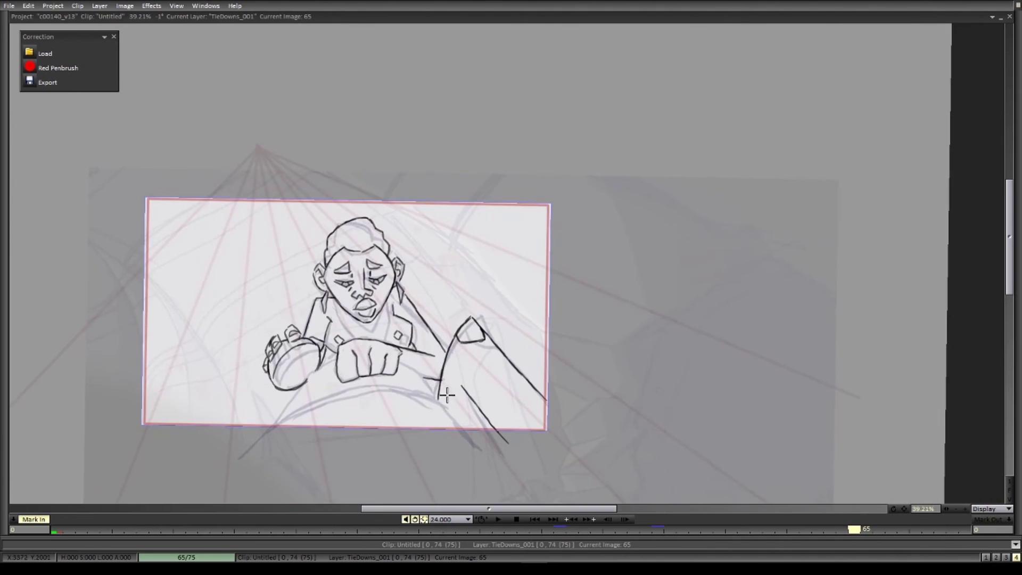
# - Ink the V-shaped neckline beneath the chin on the drawing at frame 65 and hide the drawing's playback controls
pyautogui.press('Right')
pyautogui.scroll(1, 424, 340)
pyautogui.scroll(3, 424, 340)
pyautogui.moveTo(353, 324); pyautogui.dragTo(324, 407)
pyautogui.scroll(-4, 401, 349)
pyautogui.scroll(1, 402, 349)
pyautogui.press('Left')
pyautogui.moveTo(300, 296); pyautogui.dragTo(314, 329)
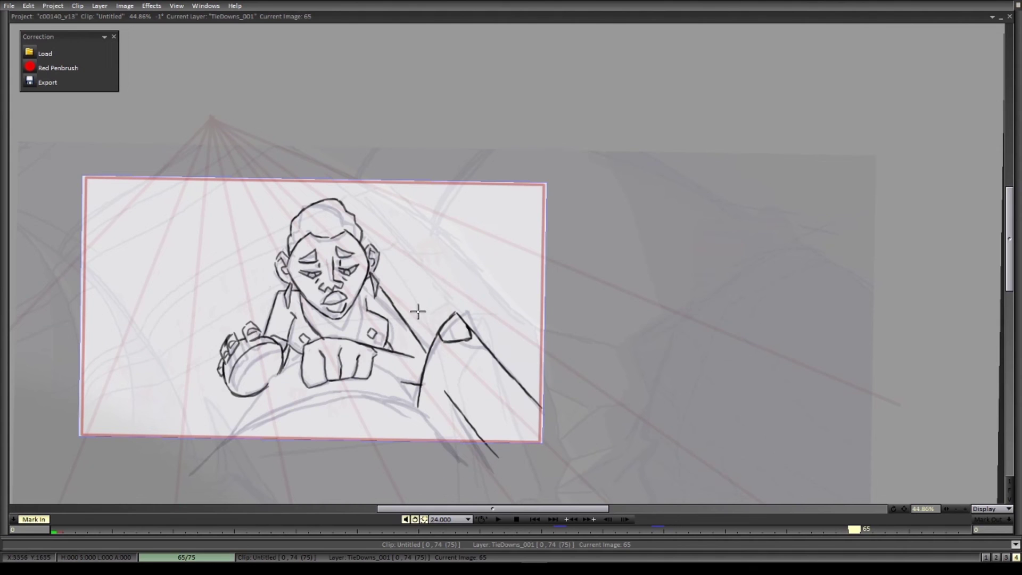
pyautogui.press('Tab')
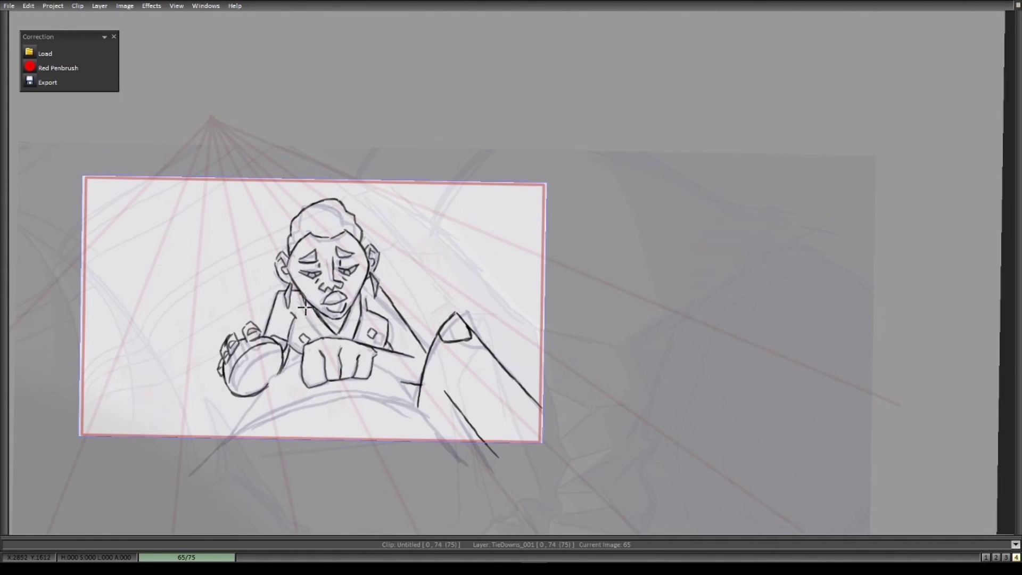
# - Ink the outer shoulder and arm lines on both sides of the body on the drawing at frame 68
pyautogui.press('Right')
pyautogui.press('Right')
pyautogui.press('Right')
pyautogui.scroll(-1, 378, 372)
pyautogui.moveTo(352, 298); pyautogui.dragTo(389, 339)
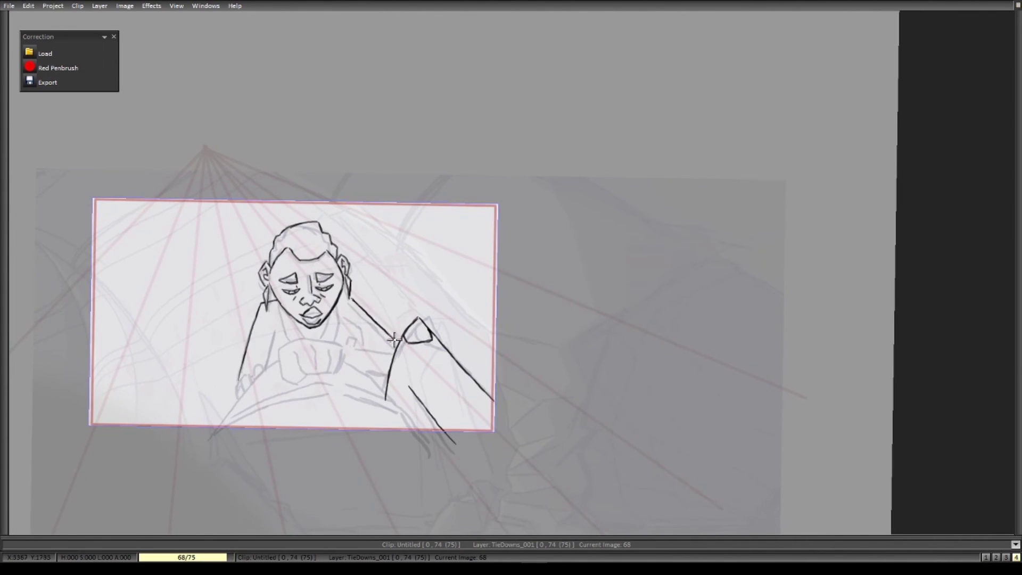
pyautogui.moveTo(345, 290); pyautogui.dragTo(352, 299)
# - Ink the fist, neckline, jacket front, forearm and the lowered hand's fingers on the drawing at frame 68
pyautogui.moveTo(348, 290); pyautogui.dragTo(399, 267)
pyautogui.moveTo(326, 304); pyautogui.dragTo(318, 345)
pyautogui.moveTo(322, 330); pyautogui.dragTo(330, 338)
pyautogui.moveTo(333, 283); pyautogui.dragTo(343, 313)
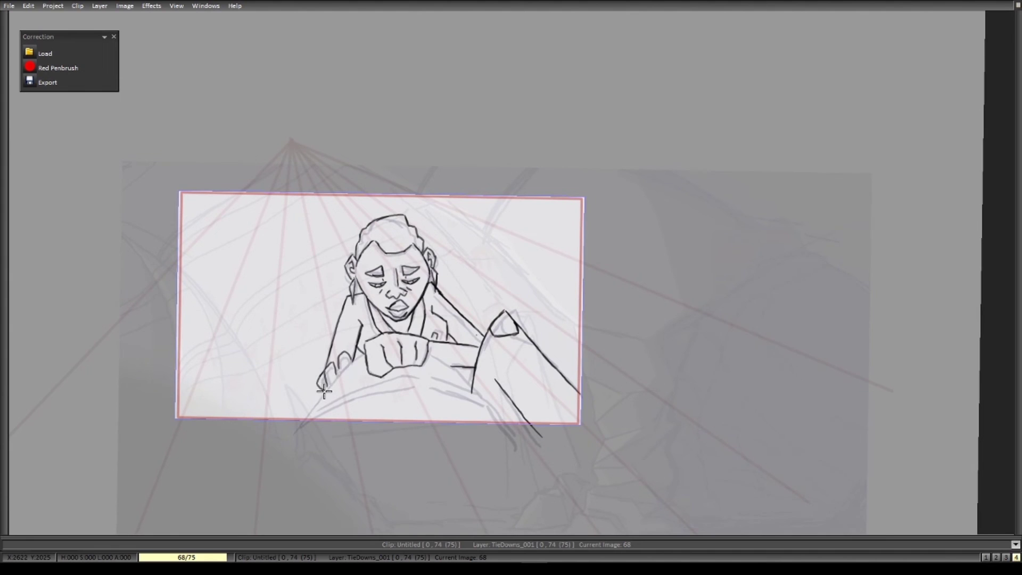
pyautogui.scroll(-3, 352, 410)
pyautogui.scroll(1, 343, 399)
# - Copy the head from the drawing at frame 68 with the Cut Brush and place it on frame 71
pyautogui.press('Right')
pyautogui.press('Right')
pyautogui.press('Right')
pyautogui.press('Left')
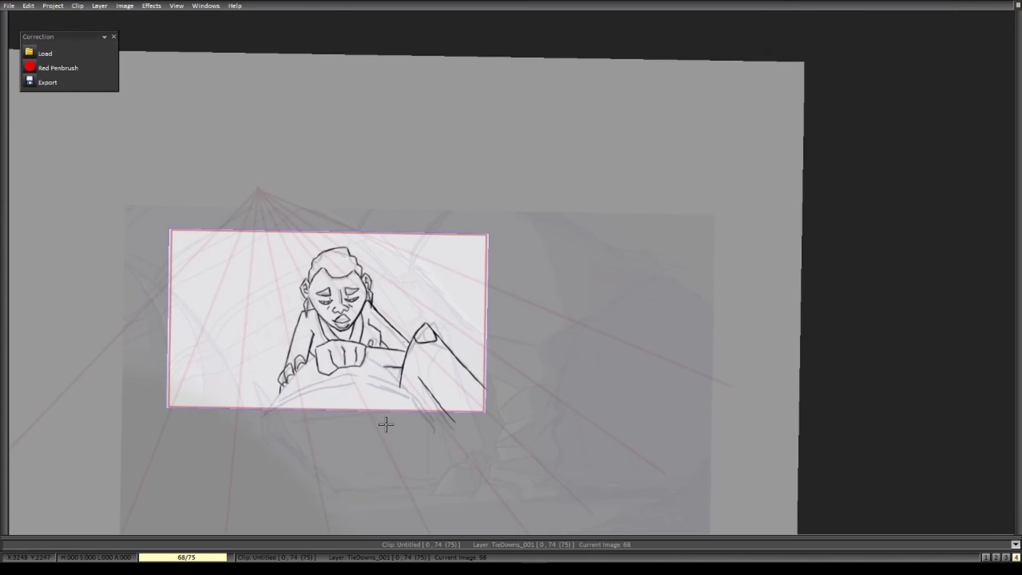
pyautogui.press('Right')
pyautogui.click(985, 557)
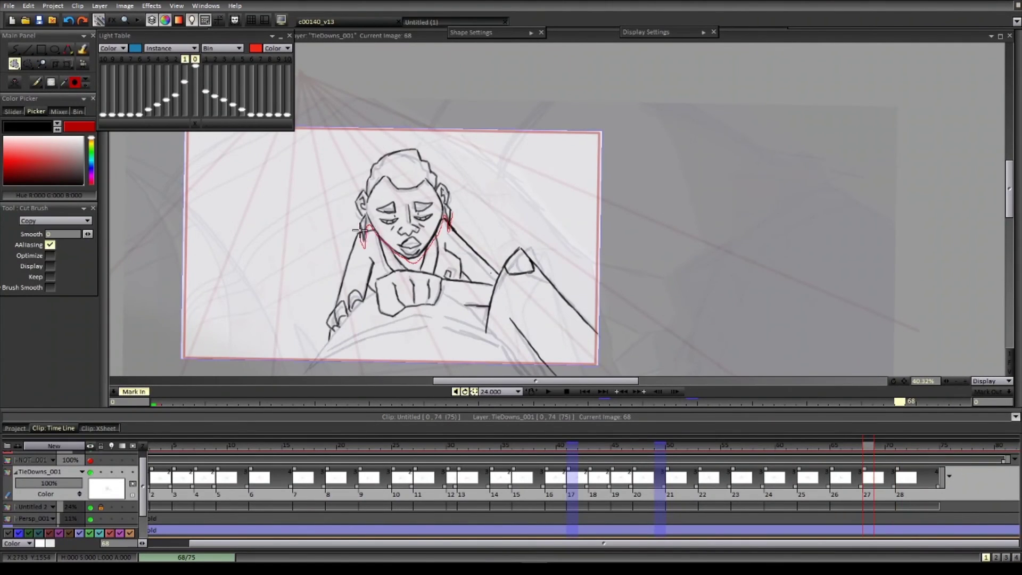
# - Ink the fist, shoulder and outer arm on the drawing at frame 71, using the light table as reference
pyautogui.press('b')
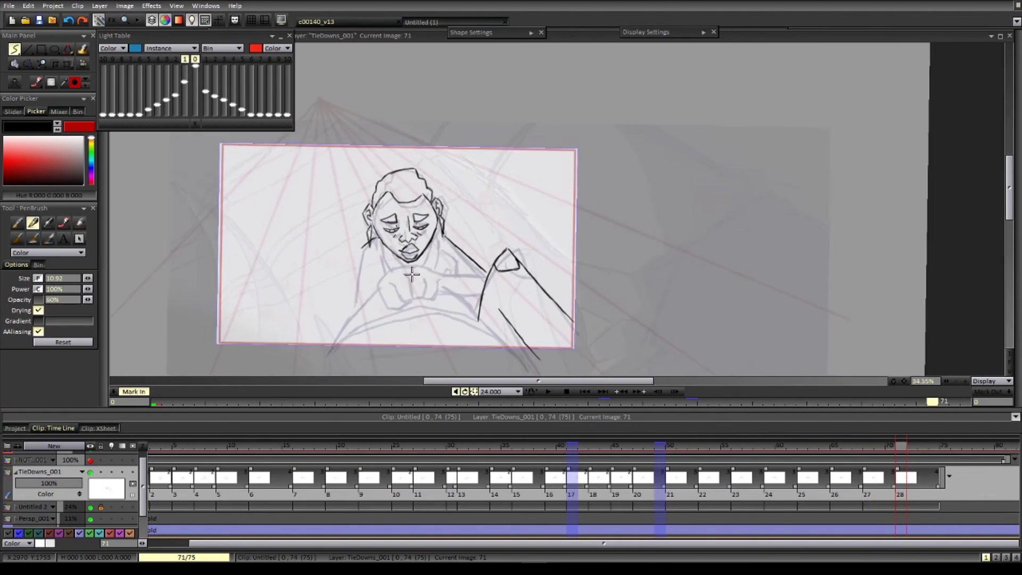
pyautogui.scroll(3, 412, 274)
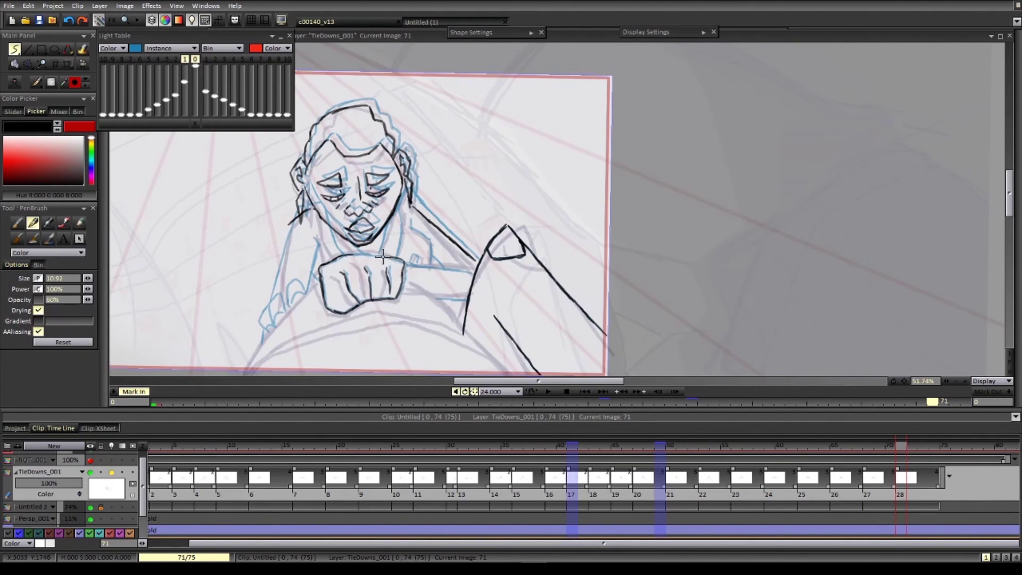
pyautogui.press('e')
pyautogui.press('b')
pyautogui.scroll(-2, 367, 335)
pyautogui.moveTo(342, 248)
pyautogui.mouseDown()
pyautogui.moveTo(329, 328)
pyautogui.moveTo(369, 280)
pyautogui.mouseUp()
pyautogui.scroll(2, 316, 317)
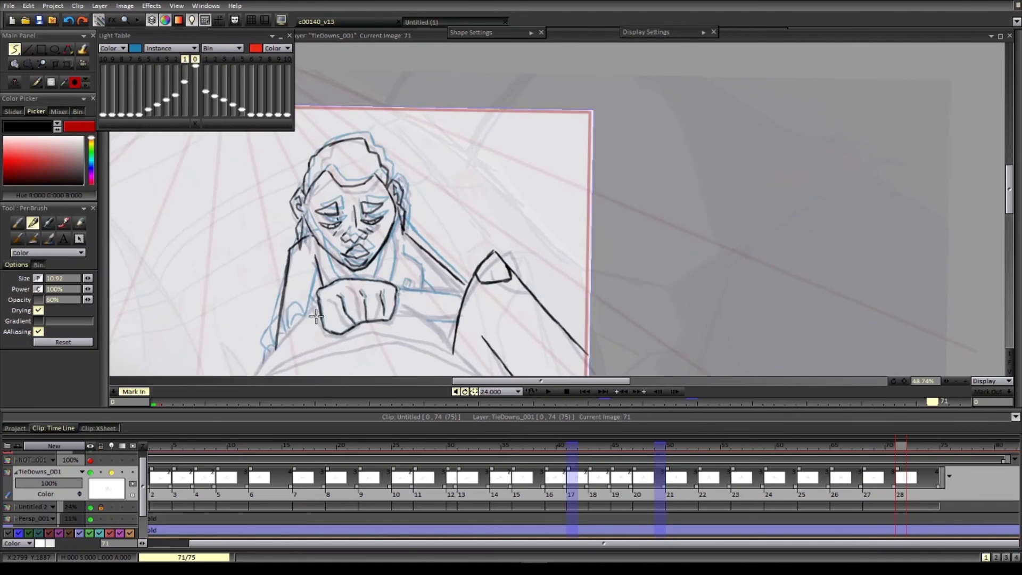
# - Ink the neckline, jacket front and forearm lines on the drawing at frame 71
pyautogui.scroll(-2, 406, 322)
pyautogui.scroll(3, 392, 347)
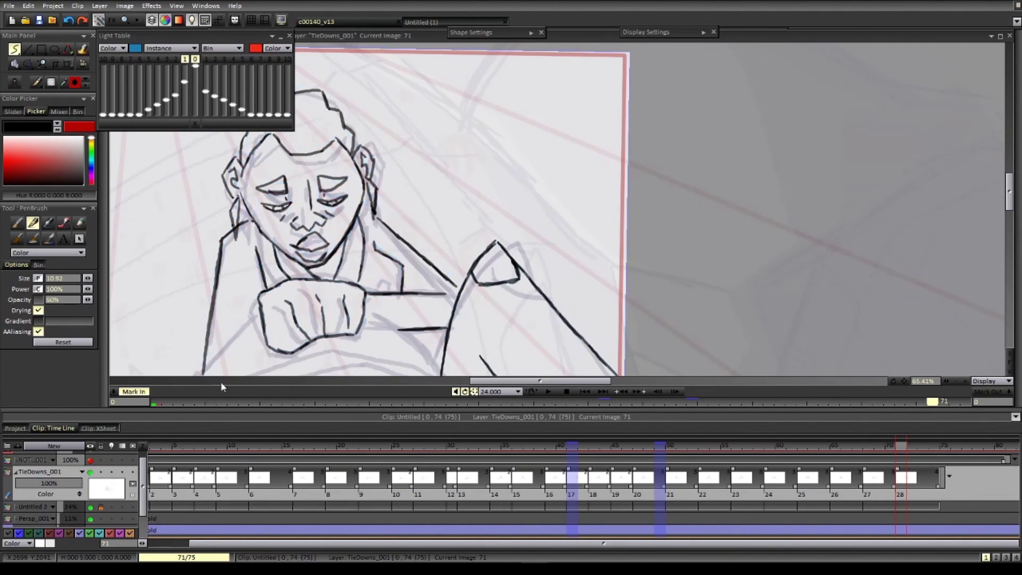
pyautogui.scroll(-4, 291, 297)
pyautogui.moveTo(324, 340); pyautogui.dragTo(311, 313)
# - Play the animation back and ink the resting hand's fingers on the drawing at frame 36
pyautogui.press('Return')
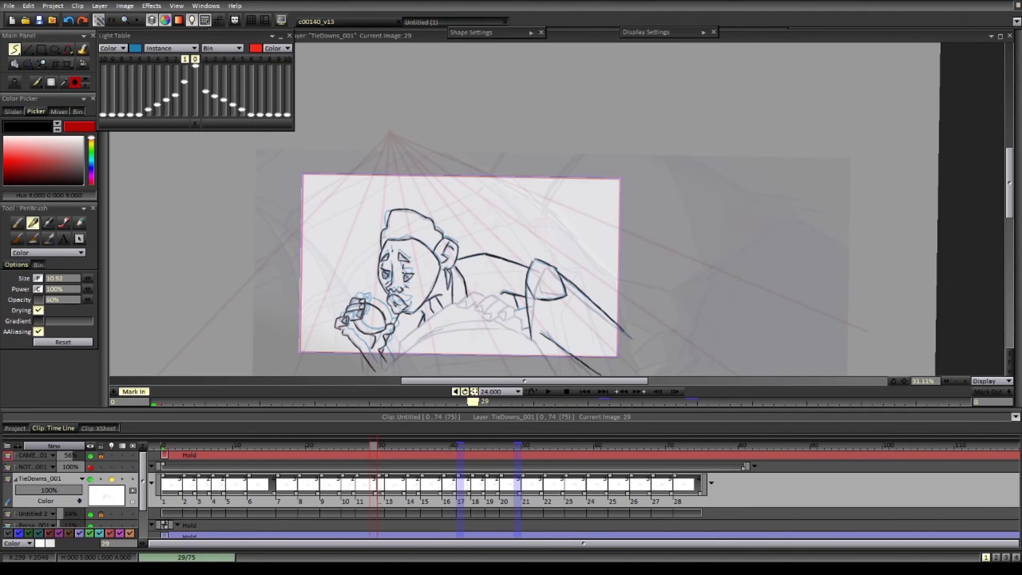
pyautogui.scroll(2, 411, 335)
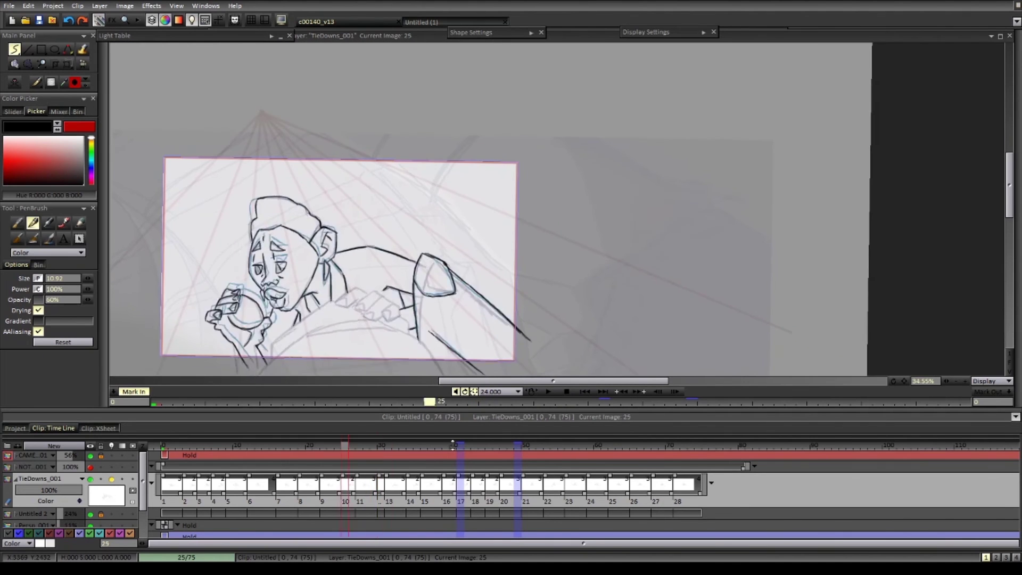
pyautogui.scroll(4, 376, 334)
pyautogui.press('Left')
pyautogui.press('Left')
pyautogui.press('Left')
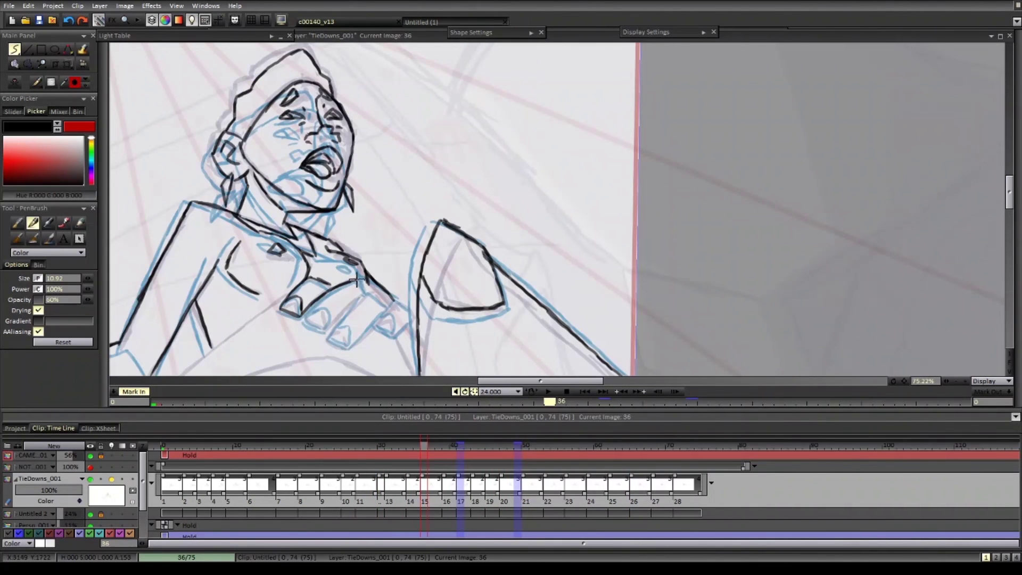
pyautogui.moveTo(394, 299); pyautogui.dragTo(386, 336)
# - Go back to the drawing at frame 16 and ink the curved foreground contours beneath the character
pyautogui.scroll(-2, 404, 314)
pyautogui.press('Left')
pyautogui.press('Left')
pyautogui.press('Left')
pyautogui.press('Left')
pyautogui.press('Left')
pyautogui.press('Left')
pyautogui.press('Left')
pyautogui.press('Left')
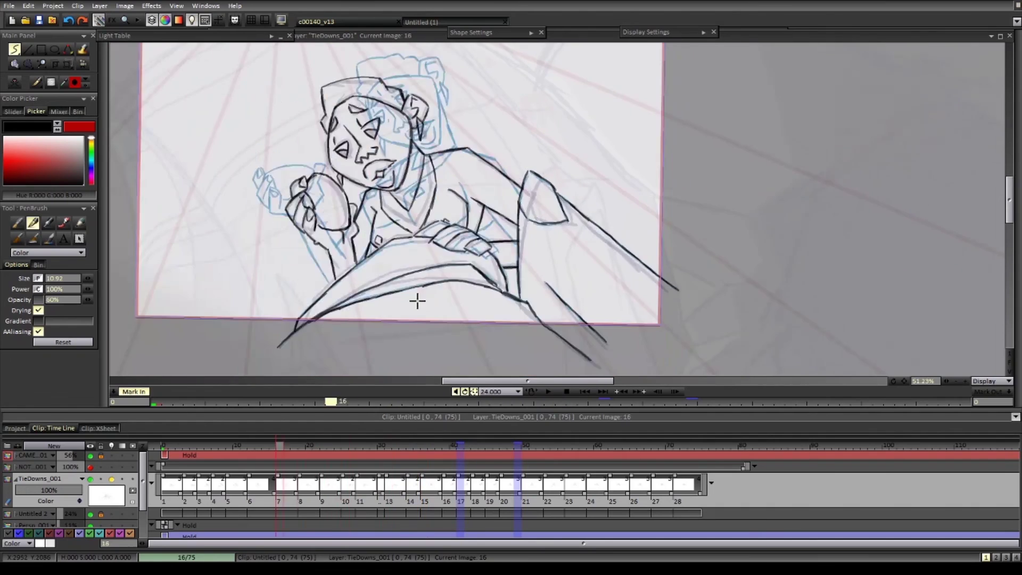
# - Ink the curved foreground contours and the resting hand's fingers on the neighbouring early drawings
pyautogui.press('Right')
pyautogui.scroll(1, 417, 299)
pyautogui.moveTo(293, 362); pyautogui.dragTo(342, 302)
pyautogui.moveTo(473, 326); pyautogui.dragTo(431, 303)
pyautogui.moveTo(480, 248); pyautogui.dragTo(500, 294)
pyautogui.moveTo(329, 319); pyautogui.dragTo(367, 314)
pyautogui.moveTo(272, 349)
pyautogui.mouseDown()
pyautogui.moveTo(450, 257)
pyautogui.moveTo(501, 255)
pyautogui.mouseUp()
pyautogui.moveTo(324, 313); pyautogui.dragTo(524, 287)
pyautogui.moveTo(471, 265); pyautogui.dragTo(429, 310)
# - Turn off the light table and flip through the drawings around frame 12 to check the inked contours and hand
pyautogui.press('l')
pyautogui.press('Left')
pyautogui.press('Left')
pyautogui.press('Left')
pyautogui.press('Left')
pyautogui.press('Left')
pyautogui.press('Left')
pyautogui.press('Left')
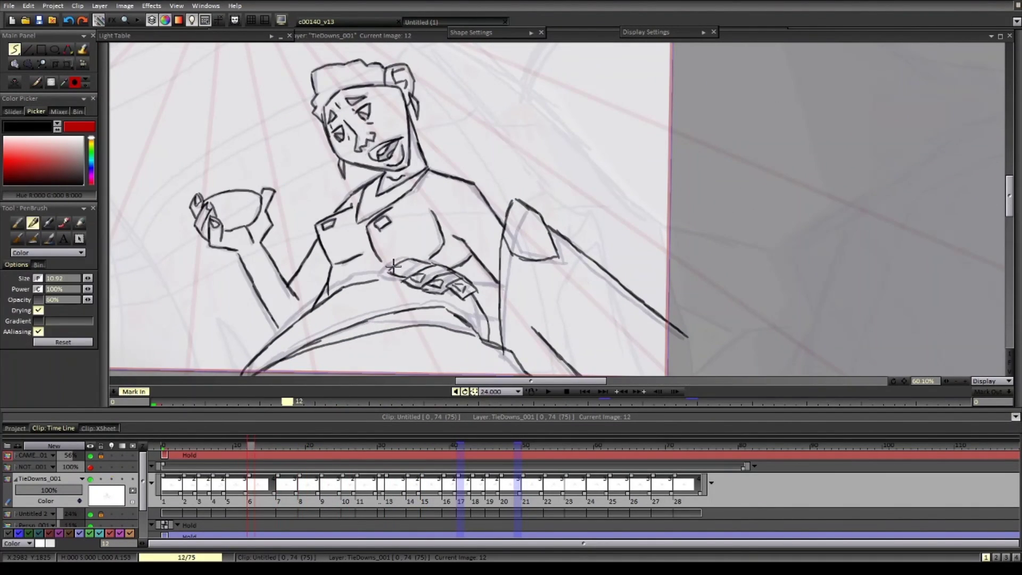
pyautogui.press('Right')
pyautogui.press('Right')
pyautogui.press('Right')
pyautogui.press('Right')
pyautogui.press('Left')
pyautogui.press('Left')
pyautogui.press('Left')
pyautogui.press('Left')
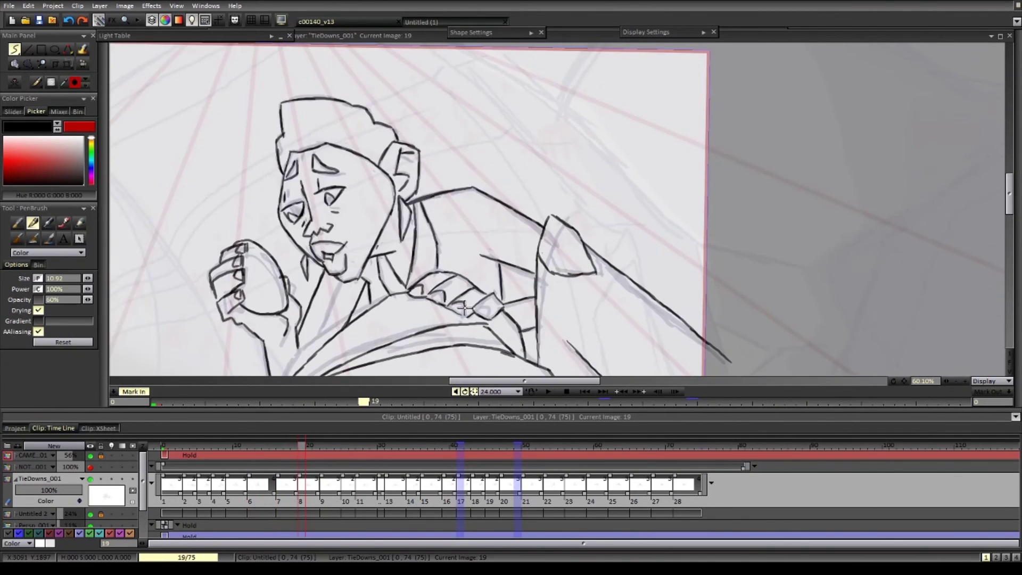
# - Turn the light table back on and flip forward to frame 22, checking the inked contours and hand
pyautogui.scroll(-3, 475, 374)
pyautogui.press('Right')
pyautogui.press('Right')
pyautogui.press('Right')
pyautogui.press('Right')
pyautogui.press('Right')
pyautogui.press('Right')
pyautogui.press('Right')
pyautogui.press('Right')
pyautogui.press('Right')
pyautogui.press('Right')
pyautogui.scroll(3, 353, 294)
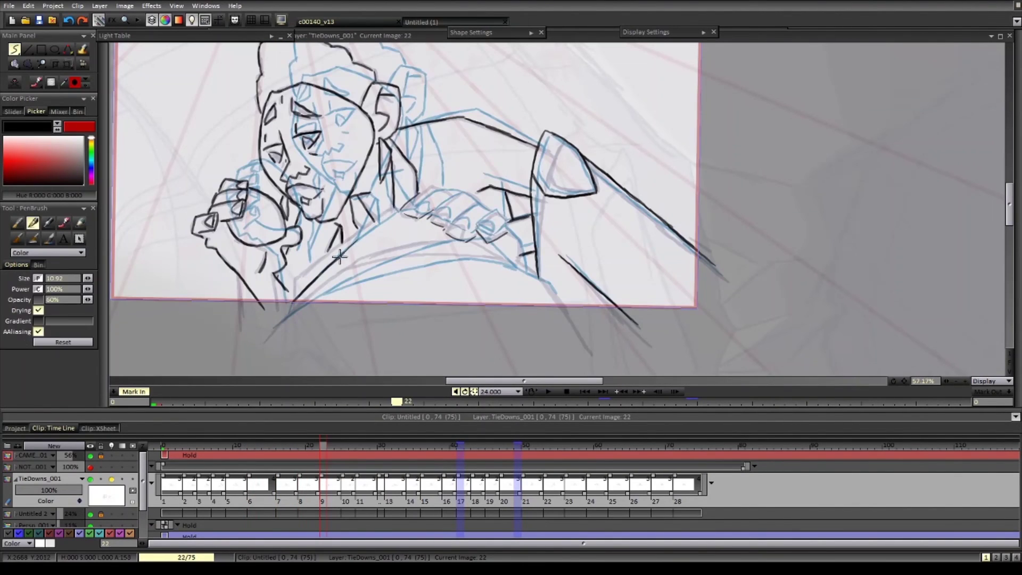
# - Ink the curved foreground contours and the resting hand's fingers on the drawing at frame 22
pyautogui.moveTo(502, 265); pyautogui.dragTo(539, 278)
pyautogui.press('Left')
pyautogui.moveTo(556, 293); pyautogui.dragTo(621, 344)
pyautogui.press('Right')
pyautogui.moveTo(540, 277); pyautogui.dragTo(615, 335)
pyautogui.moveTo(495, 244)
pyautogui.mouseDown()
pyautogui.moveTo(526, 271)
pyautogui.moveTo(466, 212)
pyautogui.mouseUp()
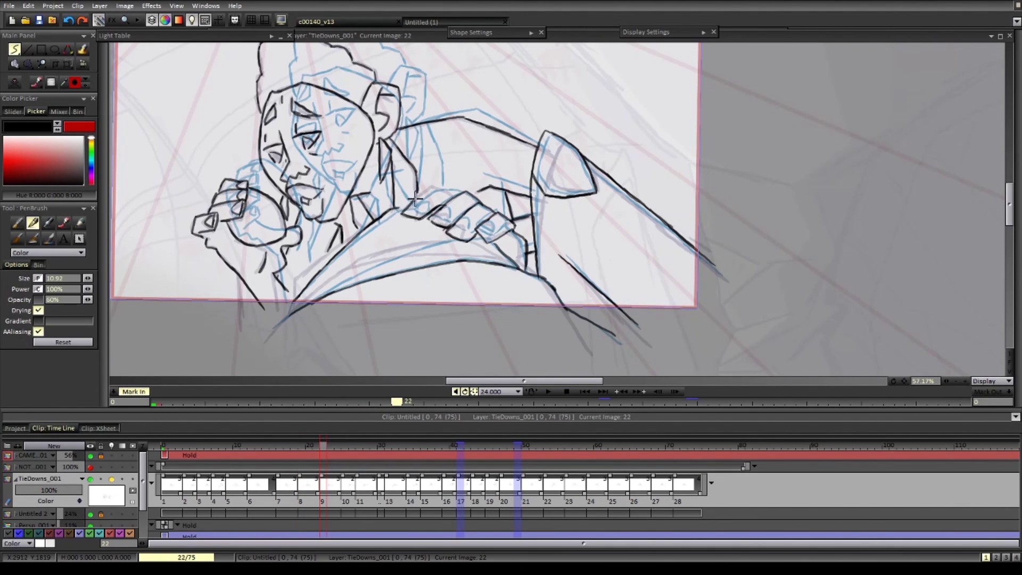
pyautogui.moveTo(305, 305); pyautogui.dragTo(441, 239)
# - Ink the curved foreground contours and resting hand on the drawing at frame 25, comparing them with frame 22
pyautogui.scroll(-2, 385, 306)
pyautogui.press('Right')
pyautogui.scroll(2, 506, 276)
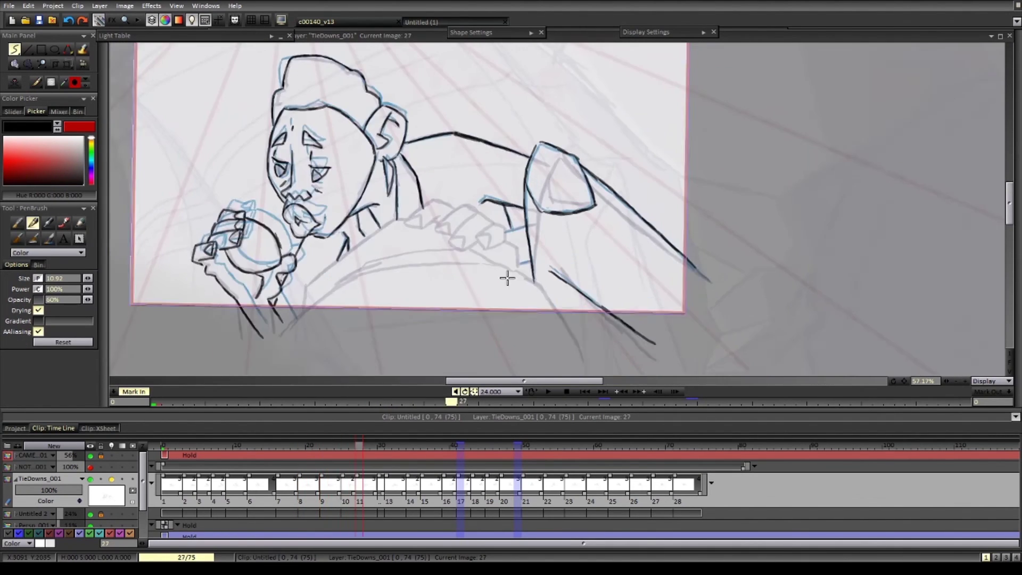
pyautogui.moveTo(506, 276); pyautogui.dragTo(488, 312)
pyautogui.scroll(1, 402, 260)
pyautogui.moveTo(297, 331); pyautogui.dragTo(356, 255)
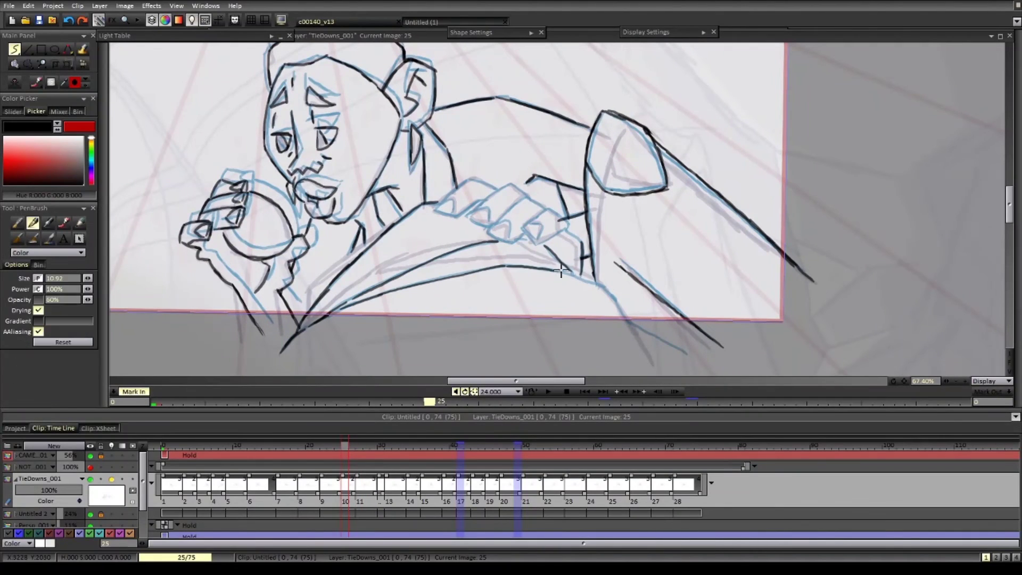
pyautogui.press('Right')
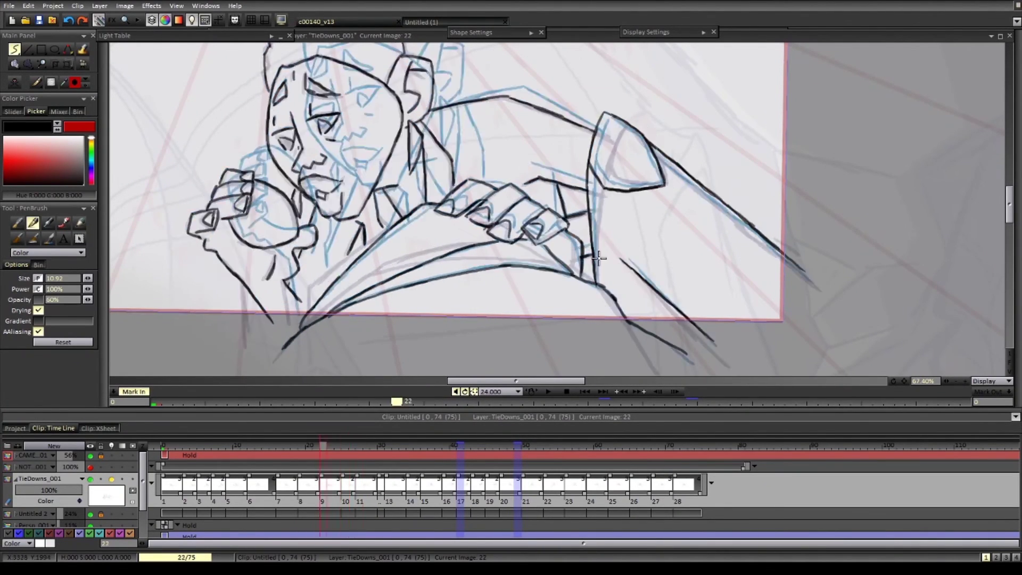
# - Ink the curved foreground contours and the resting hand's fingers on the drawing at frame 27
pyautogui.scroll(-2, 511, 262)
pyautogui.press('Right')
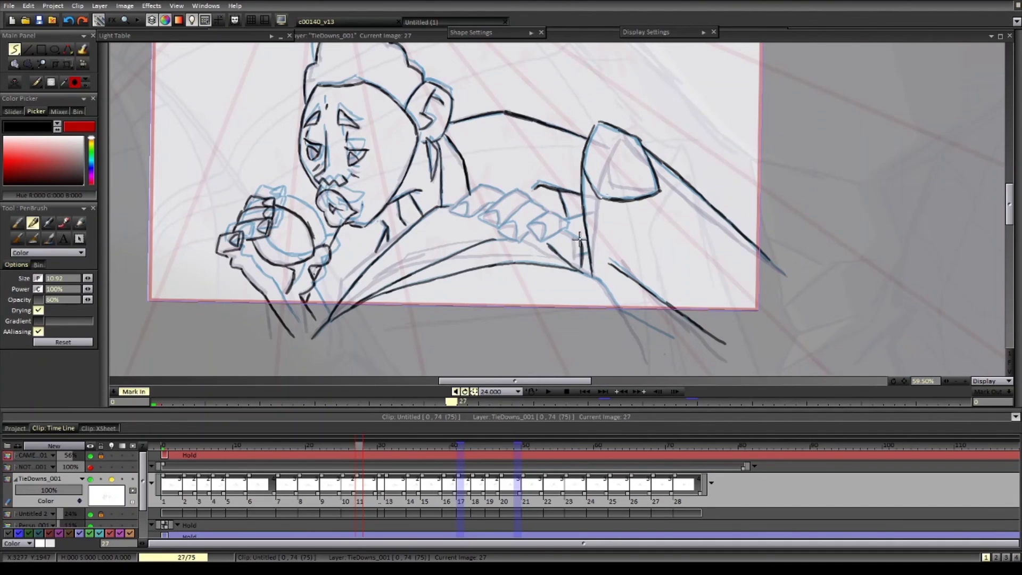
pyautogui.scroll(1, 548, 242)
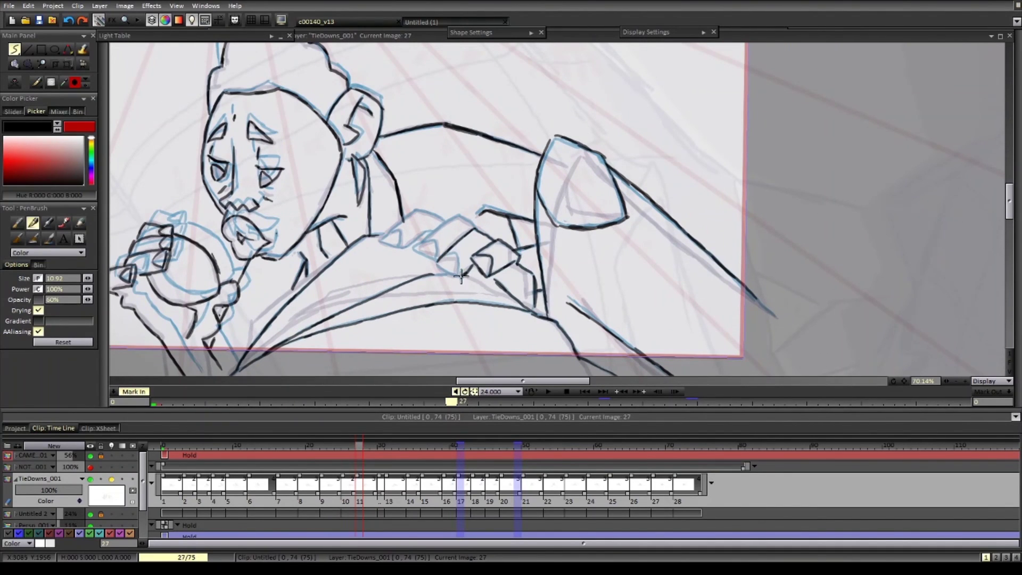
pyautogui.scroll(-4, 458, 298)
# - Ink the curved foreground contours and the resting hand's fingers on the drawing at frame 30
pyautogui.scroll(3, 479, 293)
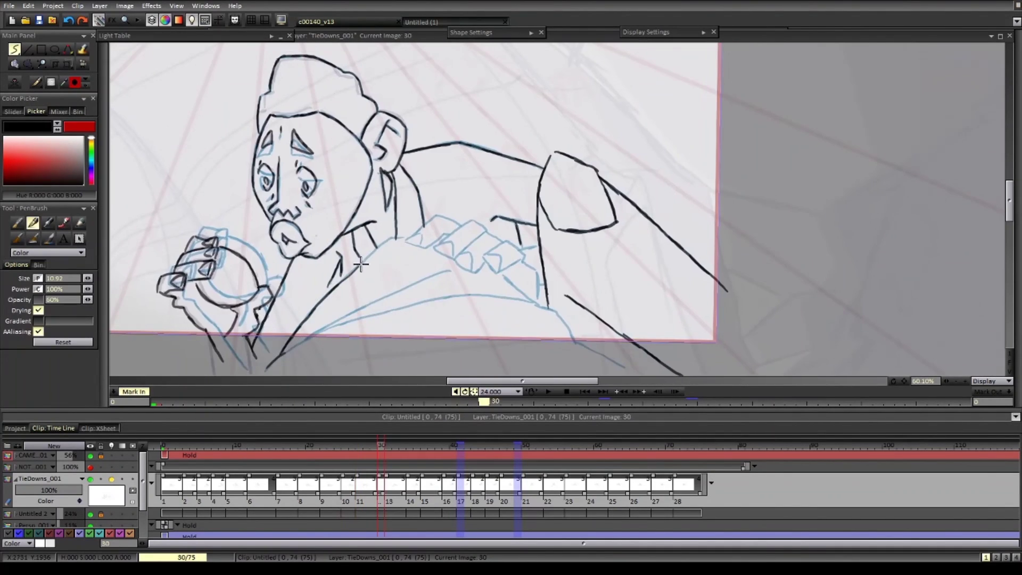
pyautogui.press('Right')
pyautogui.press('Right')
pyautogui.press('Right')
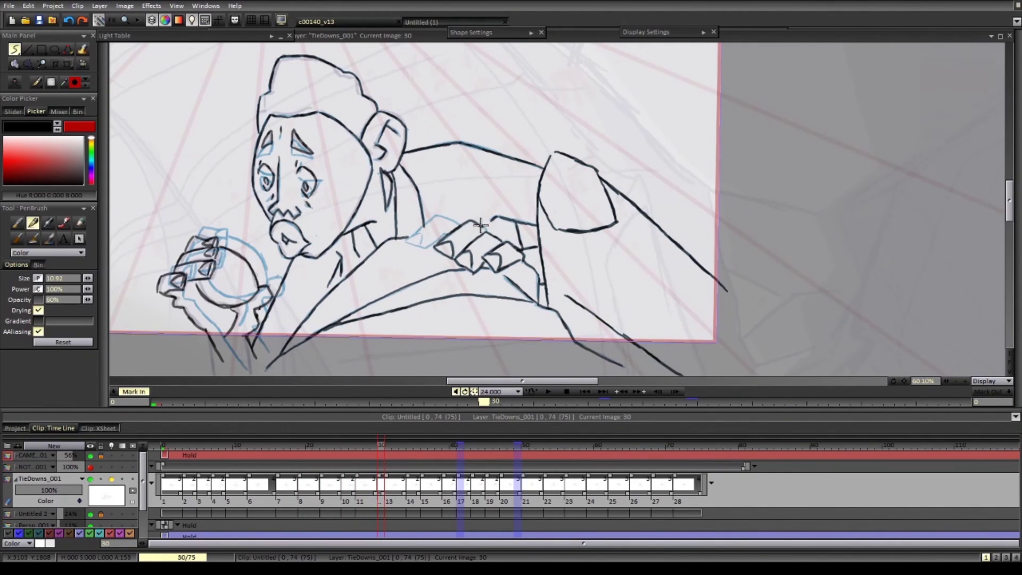
# - Ink the curved foreground contours beneath the character on the drawing at frame 31
pyautogui.press('Right')
pyautogui.scroll(-3, 415, 349)
pyautogui.scroll(2, 301, 311)
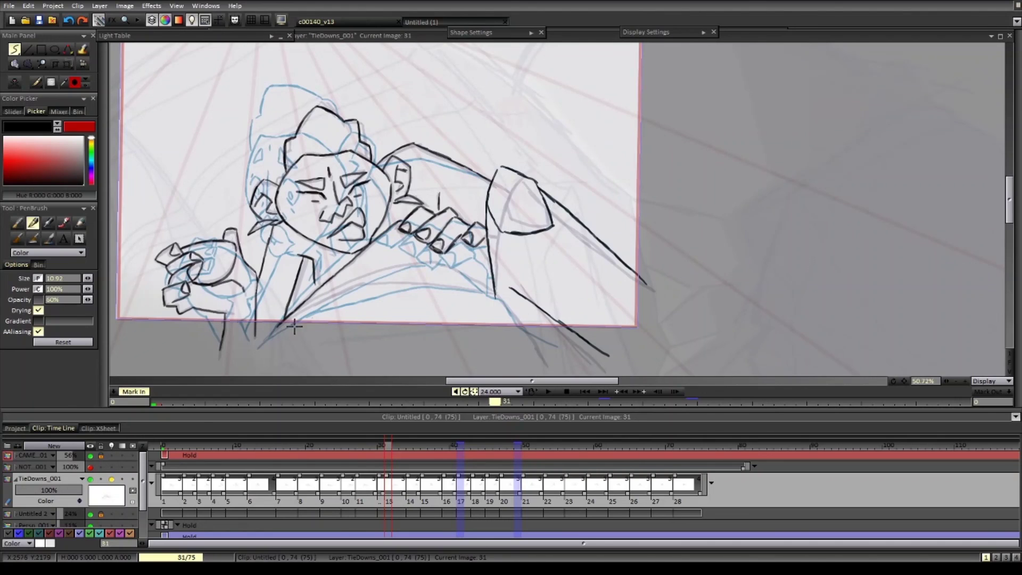
pyautogui.moveTo(294, 326); pyautogui.dragTo(305, 318)
pyautogui.moveTo(287, 320)
pyautogui.mouseDown()
pyautogui.moveTo(331, 292)
pyautogui.moveTo(504, 284)
pyautogui.mouseUp()
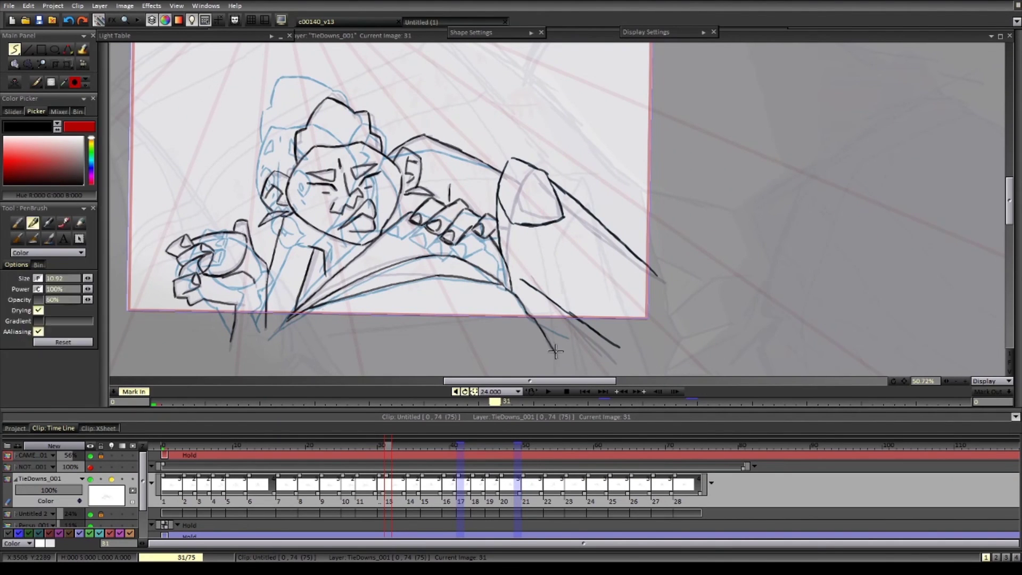
pyautogui.moveTo(364, 308); pyautogui.dragTo(365, 324)
# - Play the animation back and ink the curved foreground contours on the drawing at frame 34
pyautogui.scroll(-1, 424, 358)
pyautogui.click(548, 391)
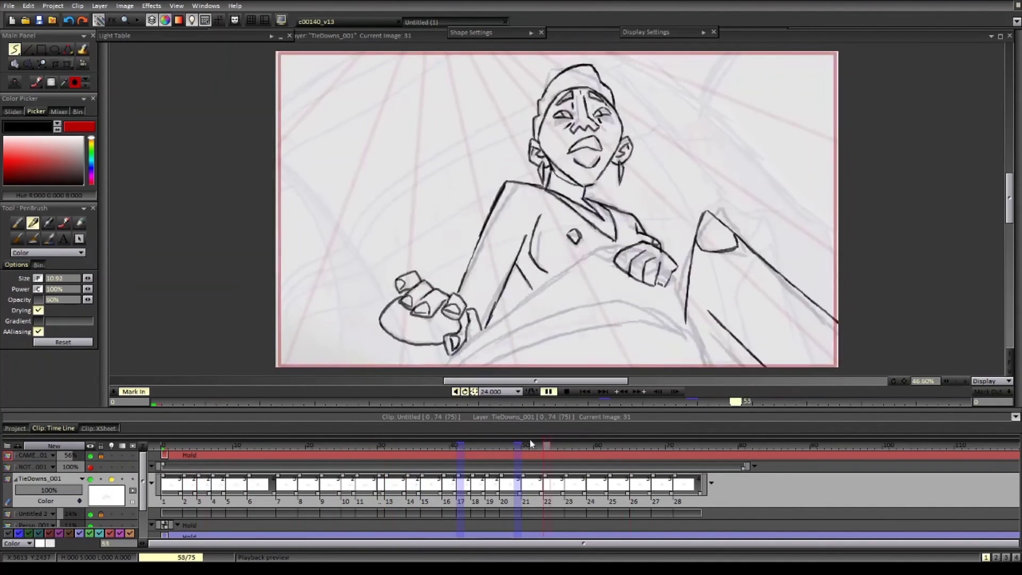
pyautogui.press('KP_Enter')
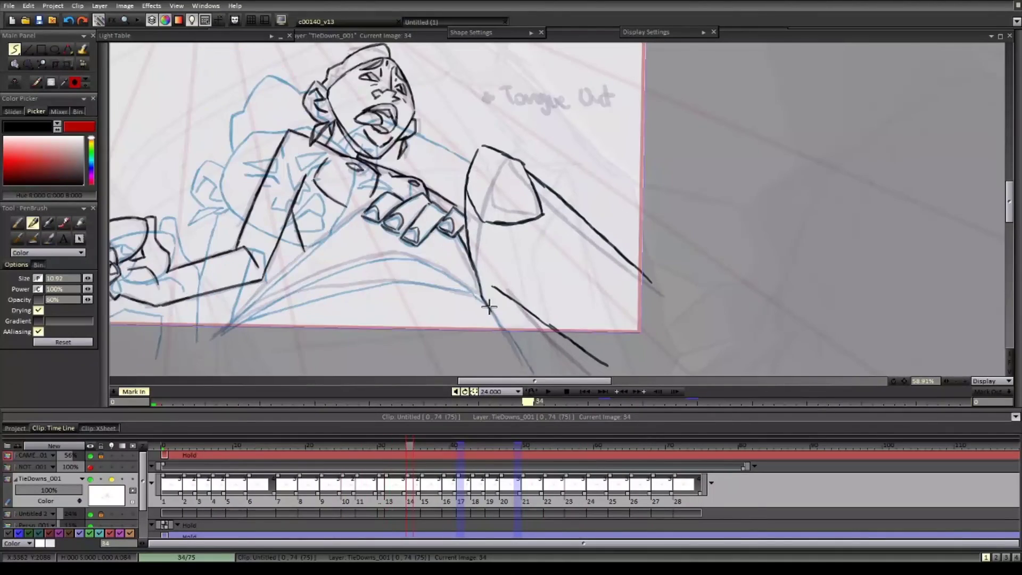
pyautogui.moveTo(488, 307); pyautogui.dragTo(533, 374)
pyautogui.moveTo(373, 303); pyautogui.dragTo(425, 299)
pyautogui.moveTo(278, 327); pyautogui.dragTo(392, 223)
pyautogui.moveTo(487, 262); pyautogui.dragTo(532, 292)
# - Ink the foreground contours running from the resting hand past the frame edge on the drawing at frame 36
pyautogui.press('Right')
pyautogui.press('Right')
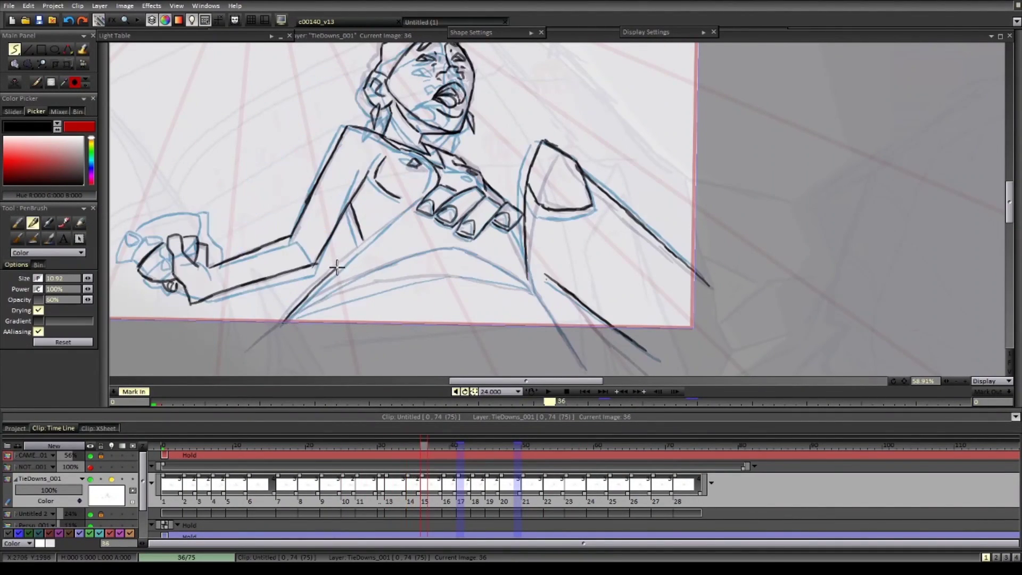
pyautogui.moveTo(282, 325); pyautogui.dragTo(422, 196)
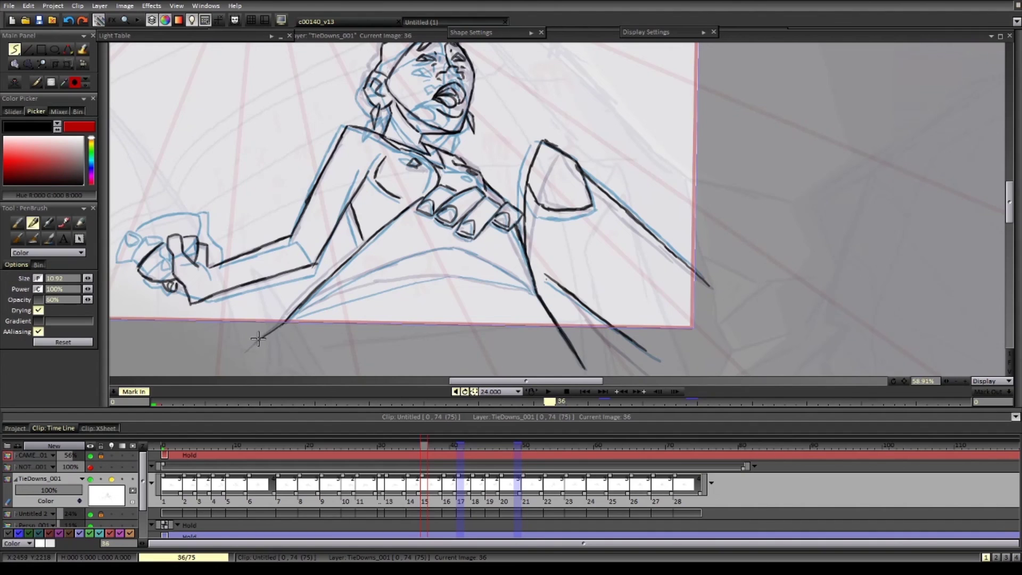
# - Ink the resting hand's fingers and the foreground contours on the drawing at frame 39
pyautogui.press('Right')
pyautogui.scroll(2, 407, 239)
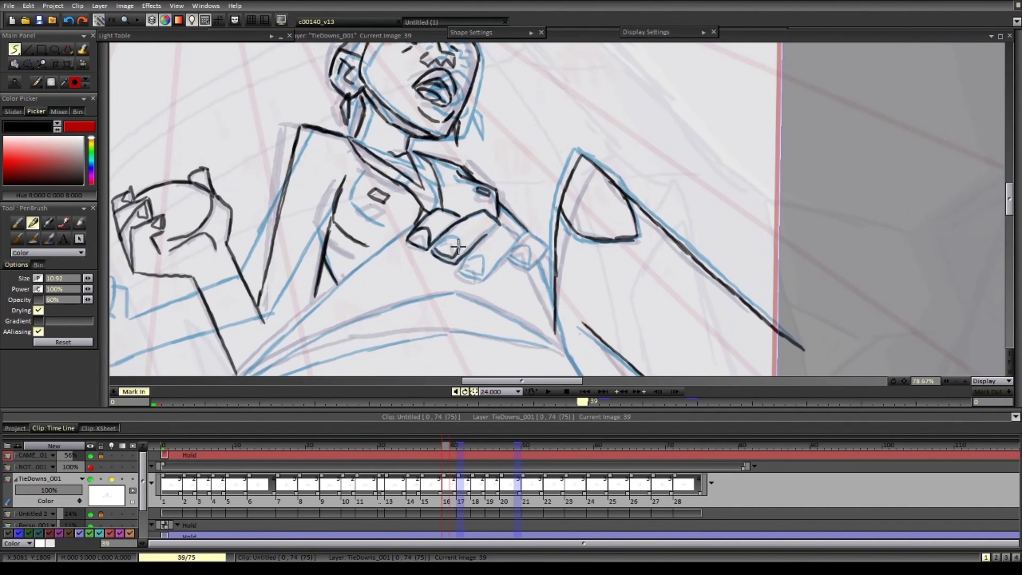
pyautogui.scroll(-2, 500, 225)
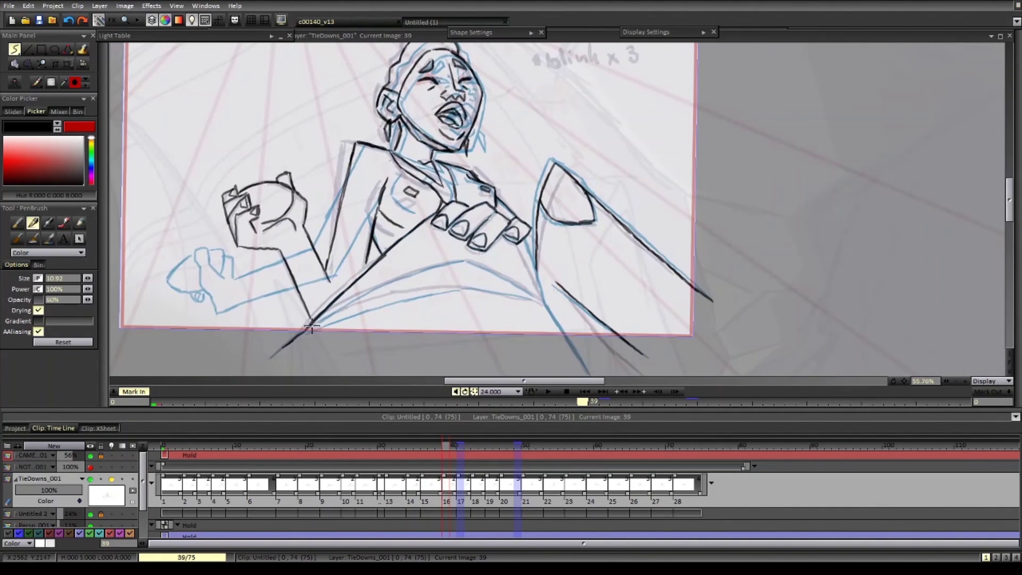
# - Flip ahead to frame 47 and back to frame 39 to compare the foreground contours between drawings
pyautogui.press('Right')
pyautogui.press('Right')
pyautogui.press('Right')
pyautogui.press('Right')
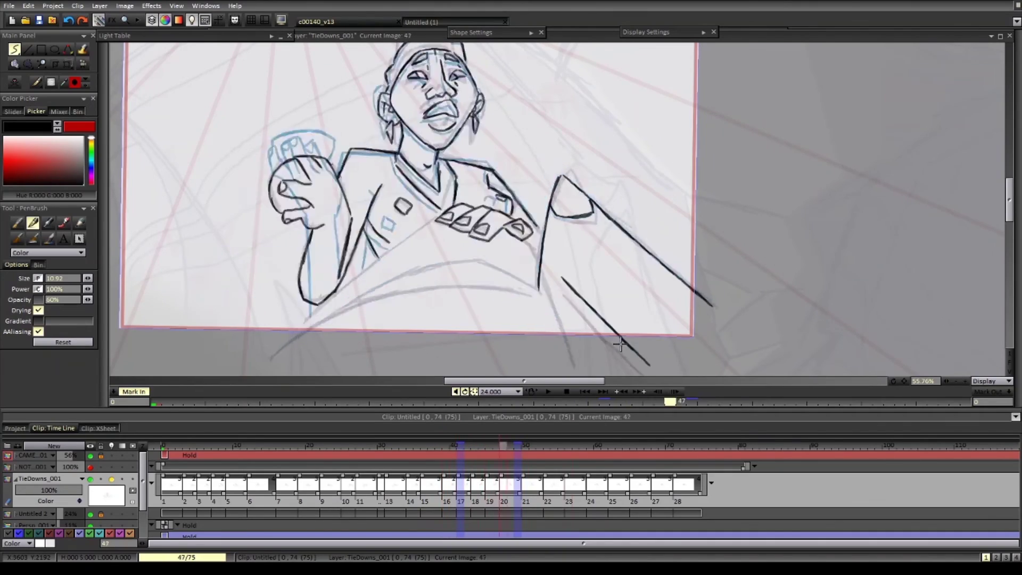
pyautogui.press('Left')
pyautogui.press('Left')
pyautogui.press('Left')
pyautogui.scroll(2, 420, 244)
pyautogui.press('Left')
pyautogui.scroll(-2, 471, 225)
# - Copy the foreground contours and resting hand from frame 39 as a cut brush and stamp them onto frame 41
pyautogui.press('b')
pyautogui.moveTo(551, 240); pyautogui.dragTo(619, 353)
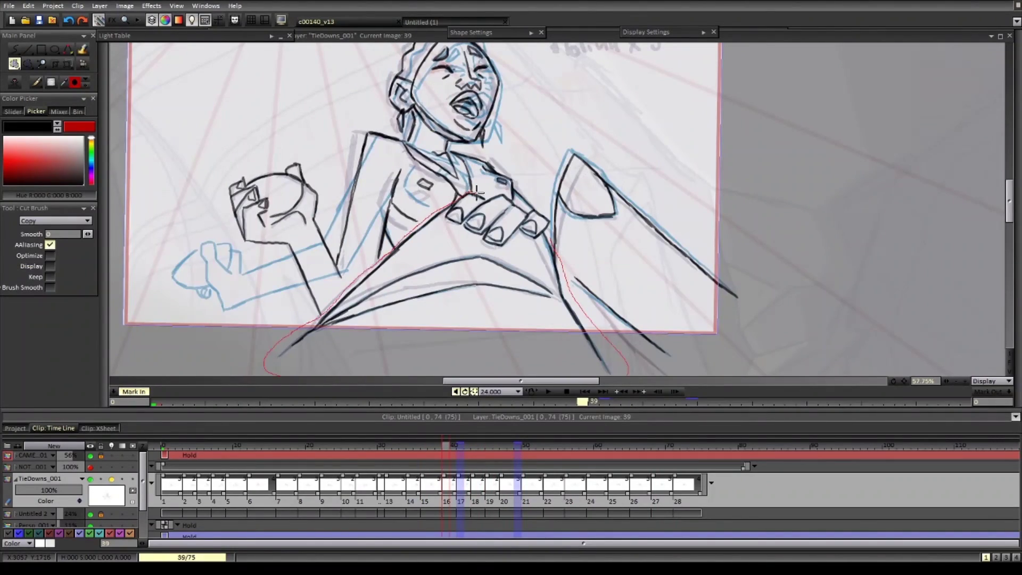
pyautogui.moveTo(476, 192); pyautogui.dragTo(544, 218)
pyautogui.press('Right')
pyautogui.scroll(4, 455, 234)
pyautogui.moveTo(447, 354); pyautogui.dragTo(469, 255)
pyautogui.click(456, 307)
pyautogui.scroll(-4, 405, 268)
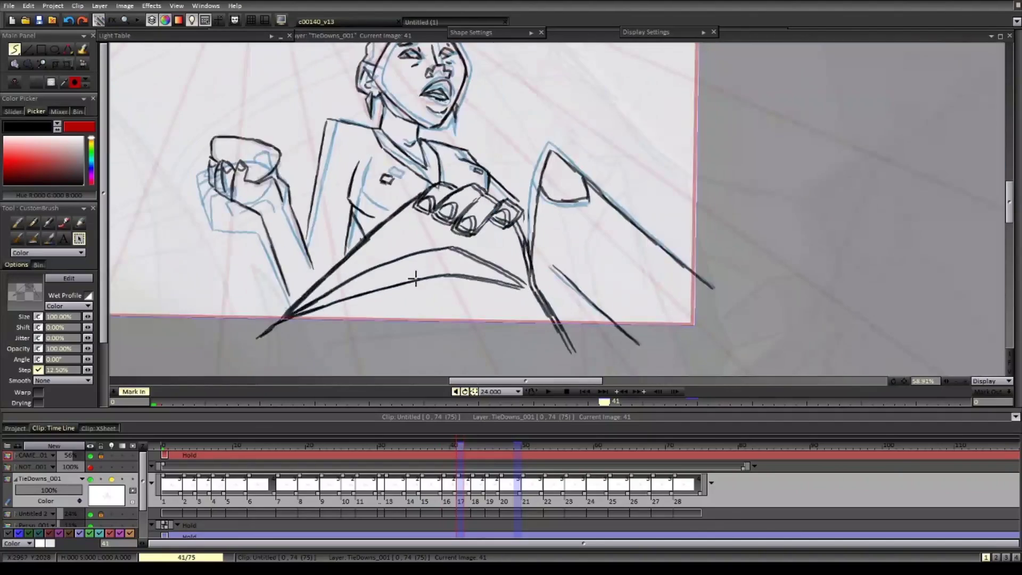
# - Return to the pen brush and flip between frames 41 and 47 to compare the contours and resting hand
pyautogui.press('p')
pyautogui.scroll(-2, 532, 296)
pyautogui.press('Right')
pyautogui.press('Right')
pyautogui.press('Left')
pyautogui.press('Right')
pyautogui.press('Right')
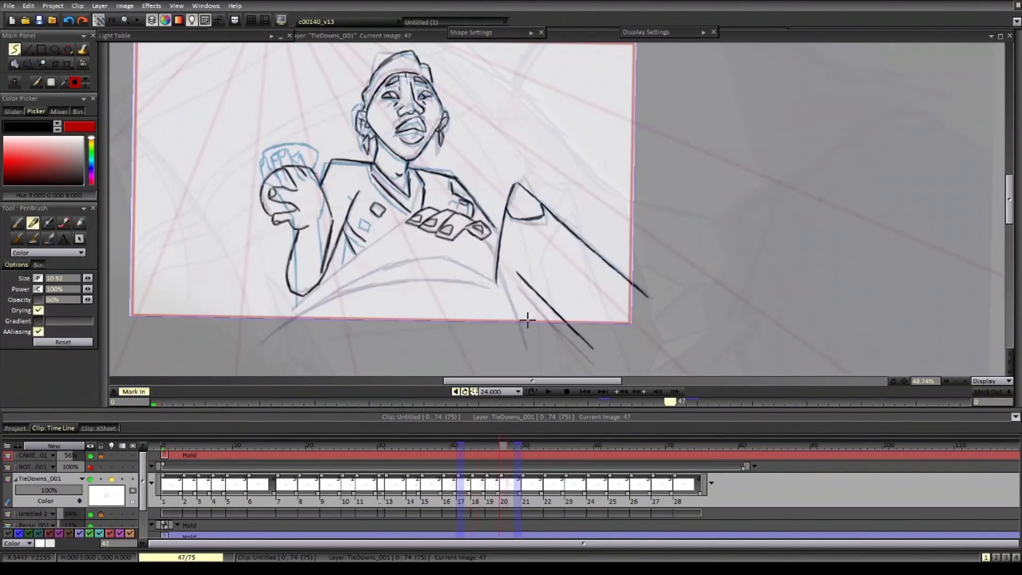
pyautogui.press('Left')
pyautogui.press('Left')
pyautogui.press('Left')
pyautogui.press('Left')
# - Ink the resting hand's fingers on the drawing at frame 43, cleaning up stray lines with the eraser
pyautogui.scroll(3, 413, 248)
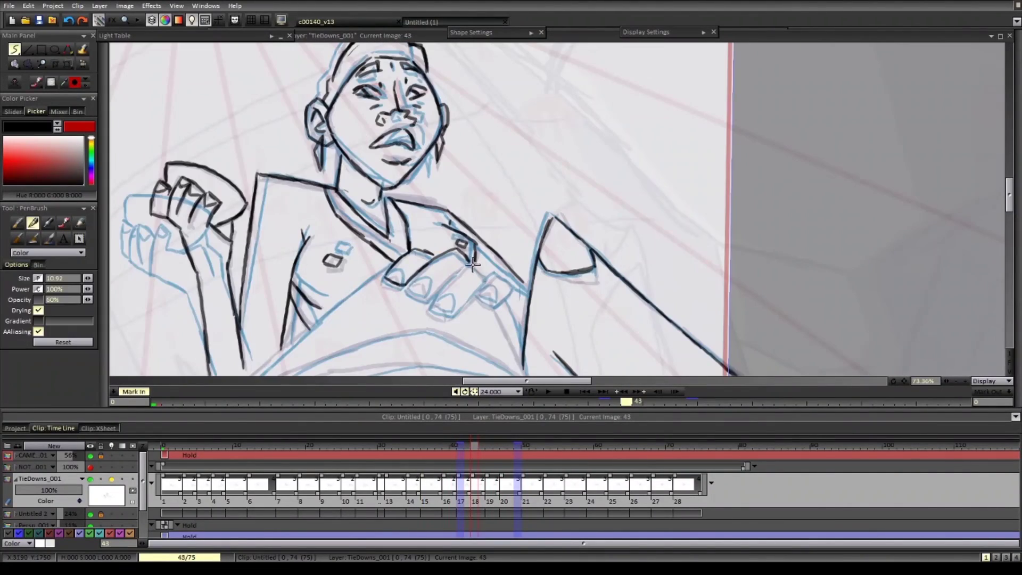
pyautogui.press('e')
pyautogui.moveTo(402, 278); pyautogui.dragTo(386, 266)
pyautogui.press('p')
# - Ink the resting hand's fingers on frame 45 and turn off the next drawing's overlay in the light table
pyautogui.press('Right')
pyautogui.scroll(-3, 532, 298)
pyautogui.click(271, 36)
pyautogui.scroll(5, 524, 268)
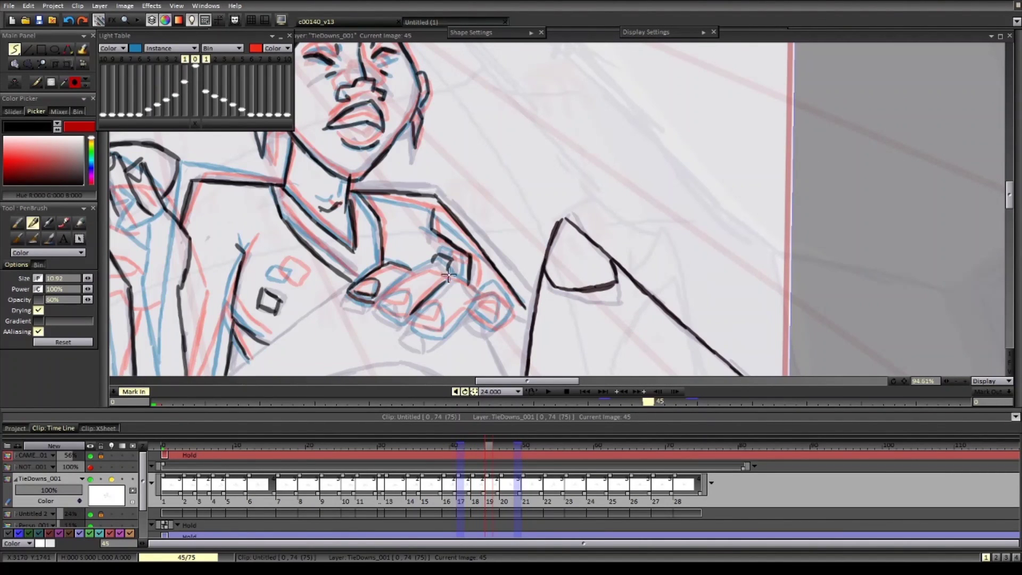
pyautogui.click(206, 59)
# - Flip forward to frame 53 and back to frame 39 to check the resting hand across the drawings
pyautogui.scroll(-5, 458, 255)
pyautogui.press('Right')
pyautogui.press('Right')
pyautogui.press('Right')
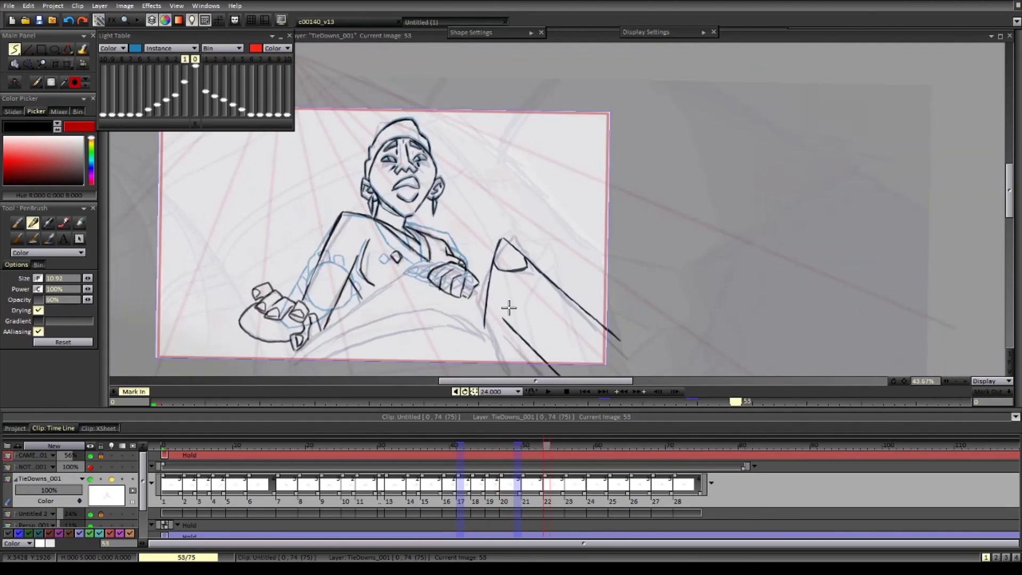
pyautogui.scroll(3, 463, 197)
pyautogui.press('e')
pyautogui.press('p')
pyautogui.press('Left')
pyautogui.press('Left')
pyautogui.press('Left')
pyautogui.press('Left')
pyautogui.scroll(-3, 466, 291)
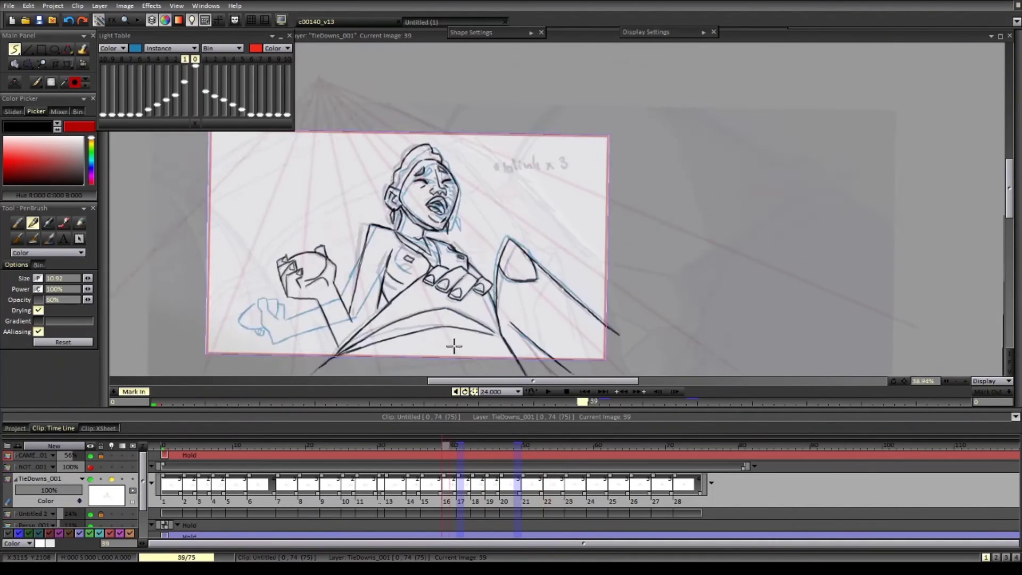
# - Ink the curved foreground contours on the drawings at frames 43 and 45, erasing stray line ends
pyautogui.scroll(2, 454, 346)
pyautogui.press('Right')
pyautogui.moveTo(336, 316); pyautogui.dragTo(537, 309)
pyautogui.moveTo(277, 353); pyautogui.dragTo(427, 229)
pyautogui.moveTo(303, 334); pyautogui.dragTo(455, 270)
pyautogui.press('e')
pyautogui.press('p')
pyautogui.press('e')
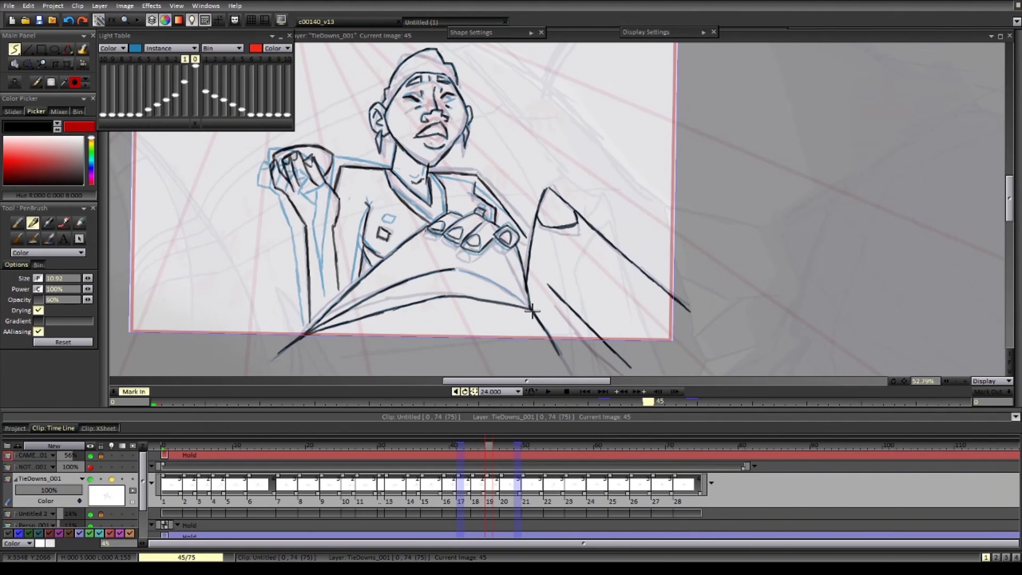
# - Ink the curved foreground contours on the drawing at frame 47 and check them in playback
pyautogui.press('Right')
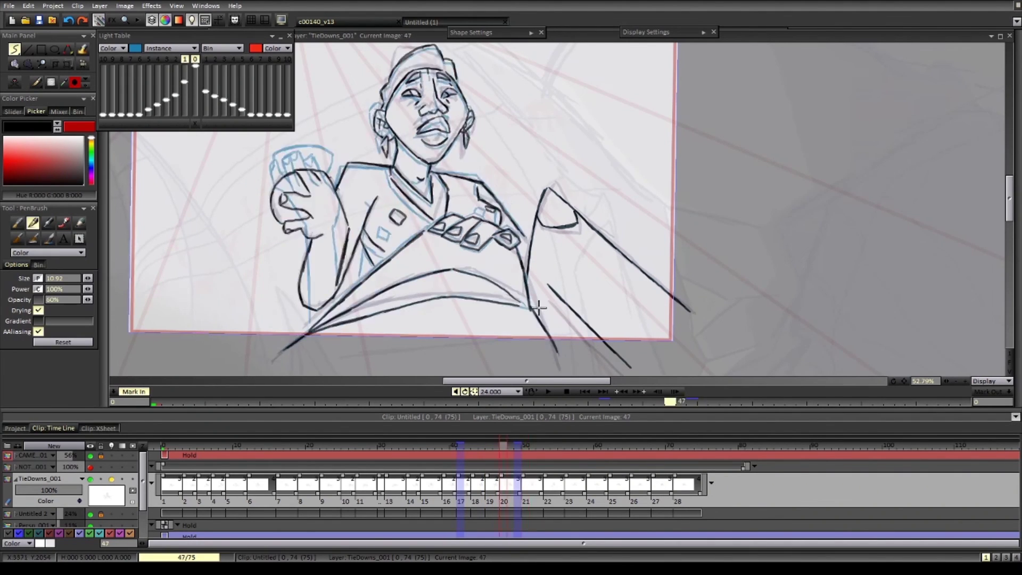
pyautogui.press('Return')
pyautogui.press('Return')
# - Ink the curved foreground contours beneath the resting hand on the drawing at frame 50
pyautogui.scroll(3, 458, 256)
pyautogui.moveTo(288, 340); pyautogui.dragTo(307, 326)
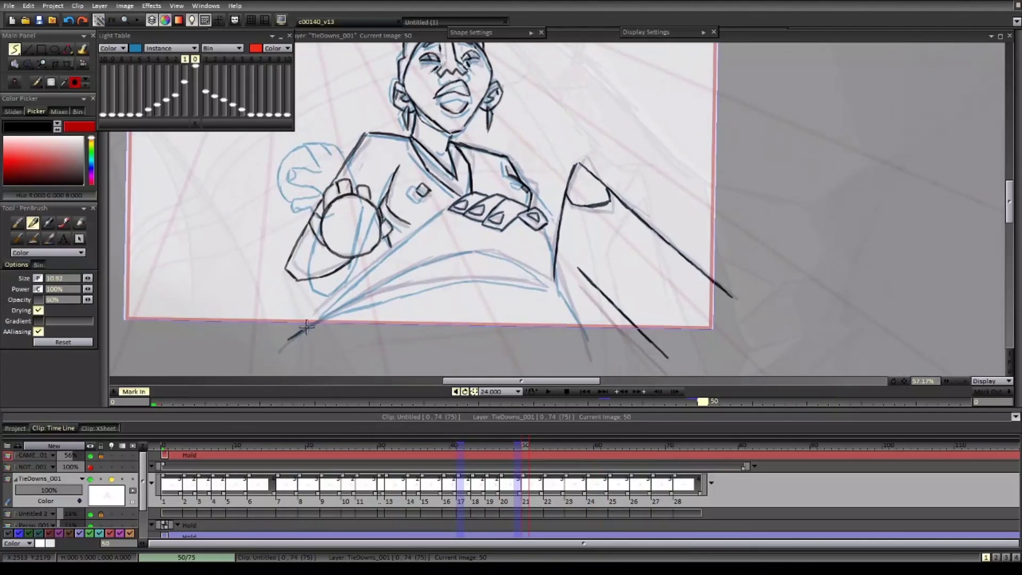
pyautogui.press('Right')
pyautogui.press('Left')
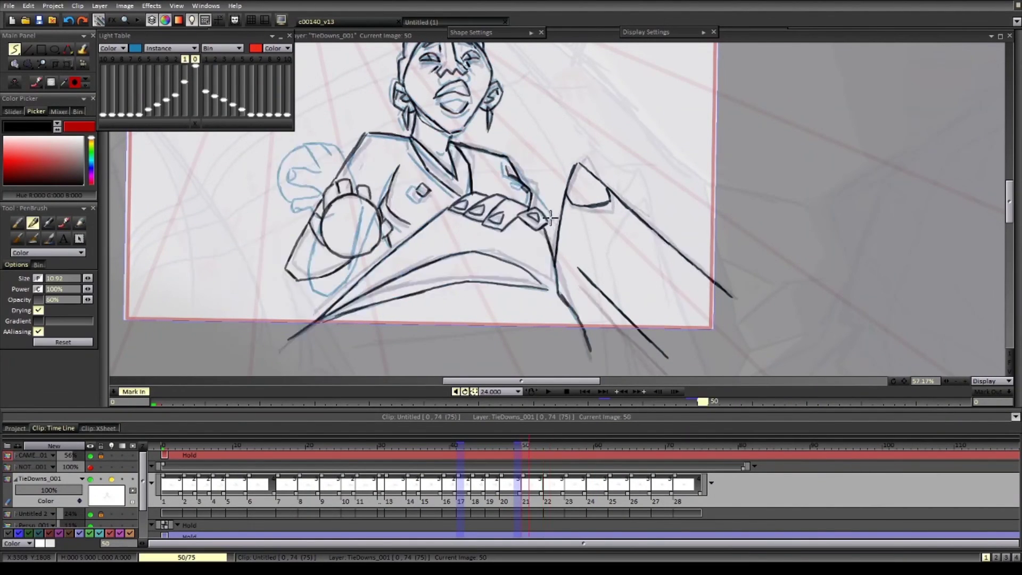
# - Ink the curved foreground contours on the drawing at frame 53, flipping to frame 56 for comparison
pyautogui.press('Right')
pyautogui.moveTo(351, 285)
pyautogui.mouseDown()
pyautogui.moveTo(357, 316)
pyautogui.moveTo(394, 278)
pyautogui.mouseUp()
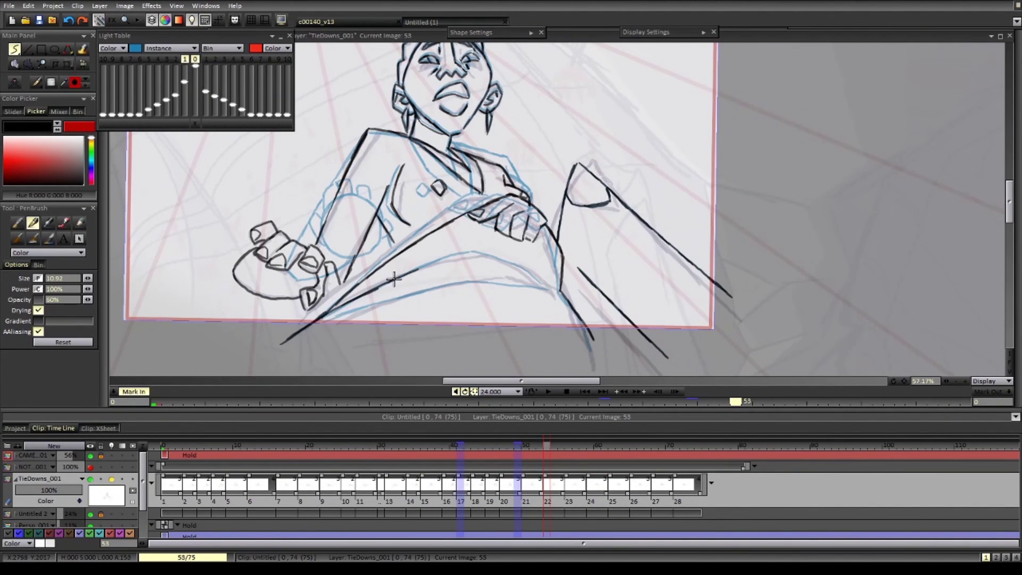
pyautogui.press('Left')
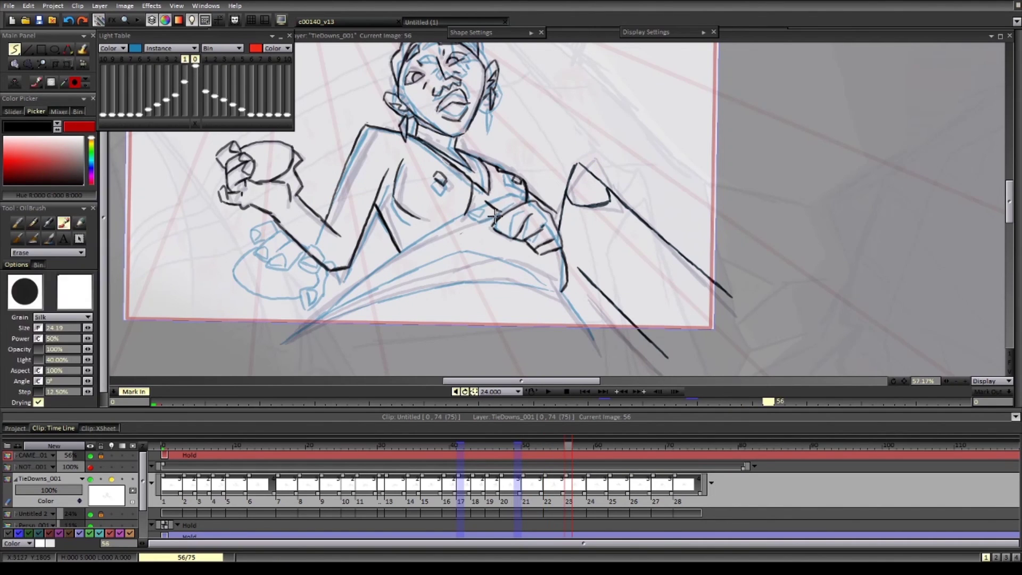
pyautogui.press('Right')
pyautogui.press('Right')
pyautogui.moveTo(460, 285); pyautogui.dragTo(547, 288)
pyautogui.press('Left')
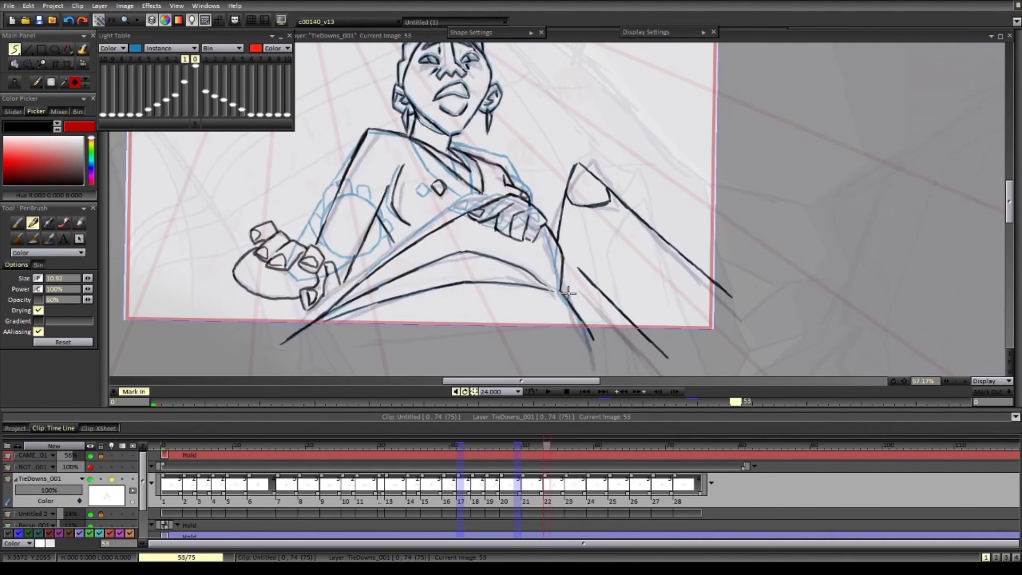
# - Ink the curved foreground contours around the gripping hand on the drawings at frames 56 and 59
pyautogui.press('Right')
pyautogui.press('Right')
pyautogui.moveTo(496, 214)
pyautogui.mouseDown()
pyautogui.moveTo(366, 275)
pyautogui.moveTo(319, 317)
pyautogui.mouseUp()
pyautogui.press('e')
pyautogui.moveTo(561, 238)
pyautogui.mouseDown()
pyautogui.moveTo(564, 262)
pyautogui.moveTo(539, 275)
pyautogui.mouseUp()
pyautogui.press('Left')
pyautogui.press('Right')
pyautogui.hotkey('ctrl', 'z')
pyautogui.moveTo(301, 334); pyautogui.dragTo(400, 279)
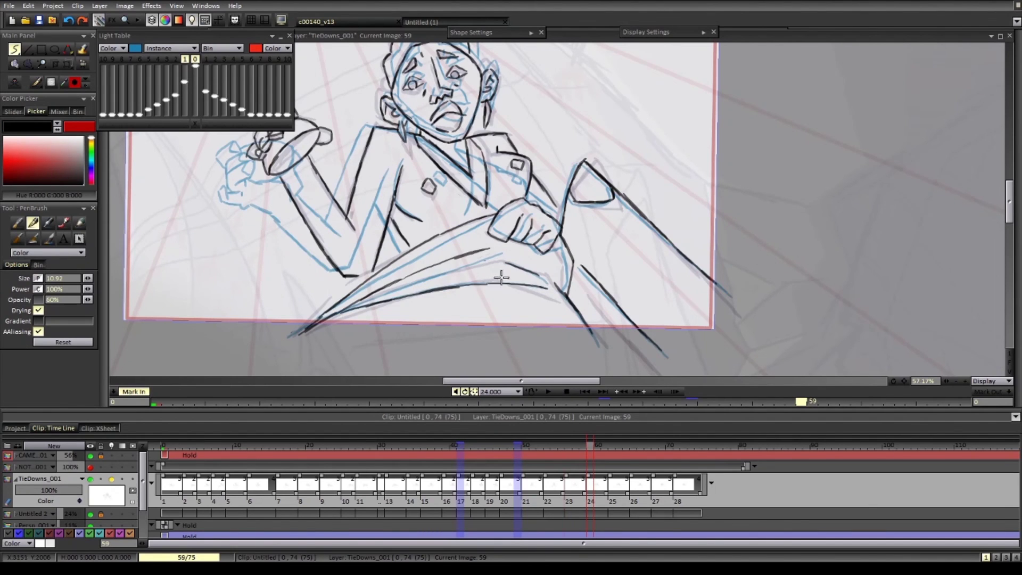
# - Ink the curved foreground contours beneath the gripping hand on the drawing at frame 62 and erase the stray line ends
pyautogui.press('Right')
pyautogui.press('Left')
pyautogui.press('Right')
pyautogui.press('Right')
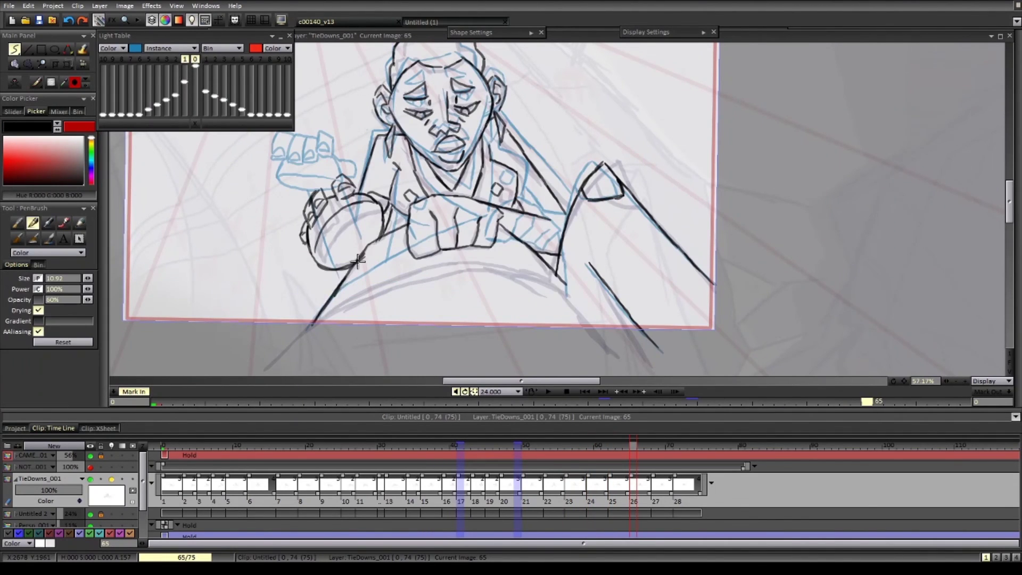
pyautogui.press('Left')
pyautogui.moveTo(365, 304); pyautogui.dragTo(584, 335)
pyautogui.press('Left')
pyautogui.press('Right')
pyautogui.press('e')
pyautogui.moveTo(348, 280); pyautogui.dragTo(419, 244)
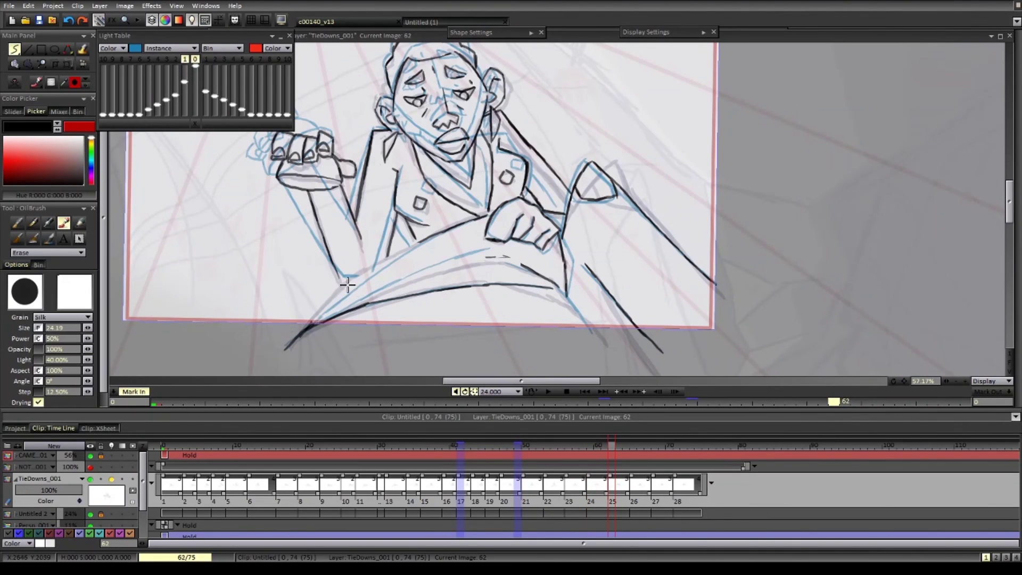
pyautogui.press('e')
pyautogui.press('e')
pyautogui.press('e')
# - Ink the curved foreground contours on the drawings at frames 65 and 68, comparing them with the neighbouring drawings
pyautogui.press('Left')
pyautogui.press('Right')
pyautogui.press('Right')
pyautogui.press('Left')
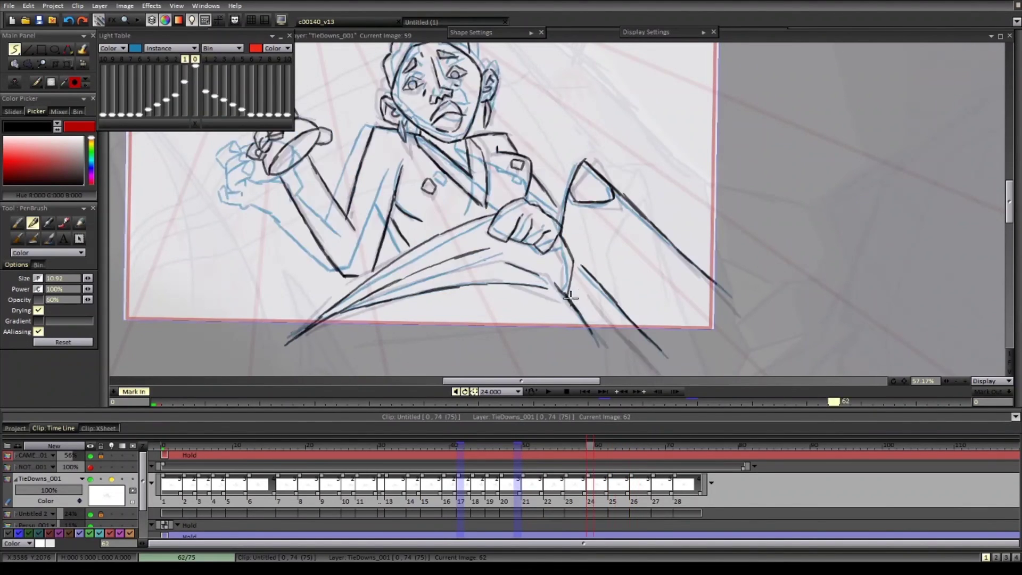
pyautogui.press('Right')
pyautogui.press('Right')
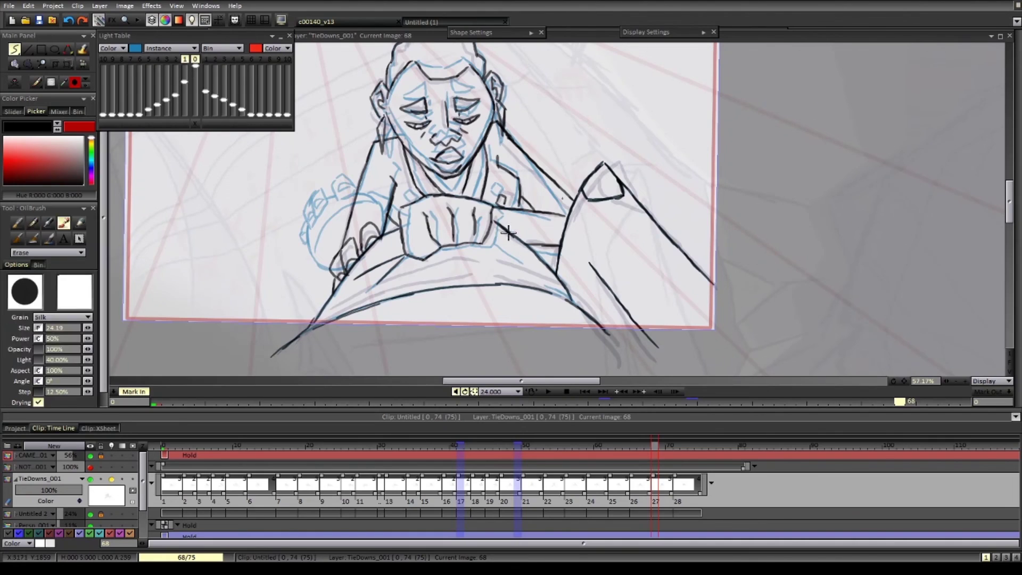
pyautogui.press('Right')
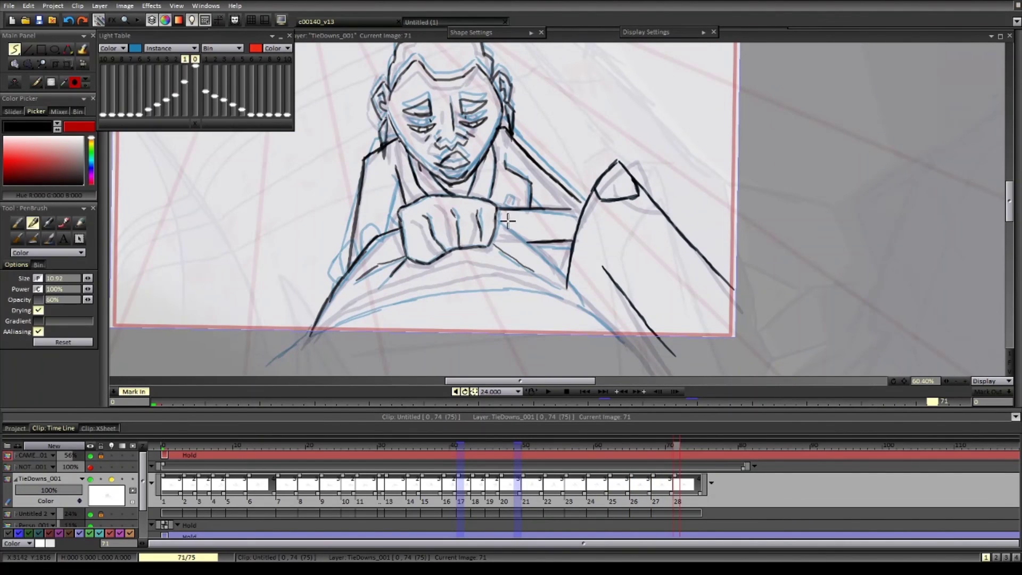
# - Ink the inner fold contours beneath the gripping hand on the drawing at frame 62
pyautogui.press('Left')
pyautogui.press('Left')
pyautogui.press('Left')
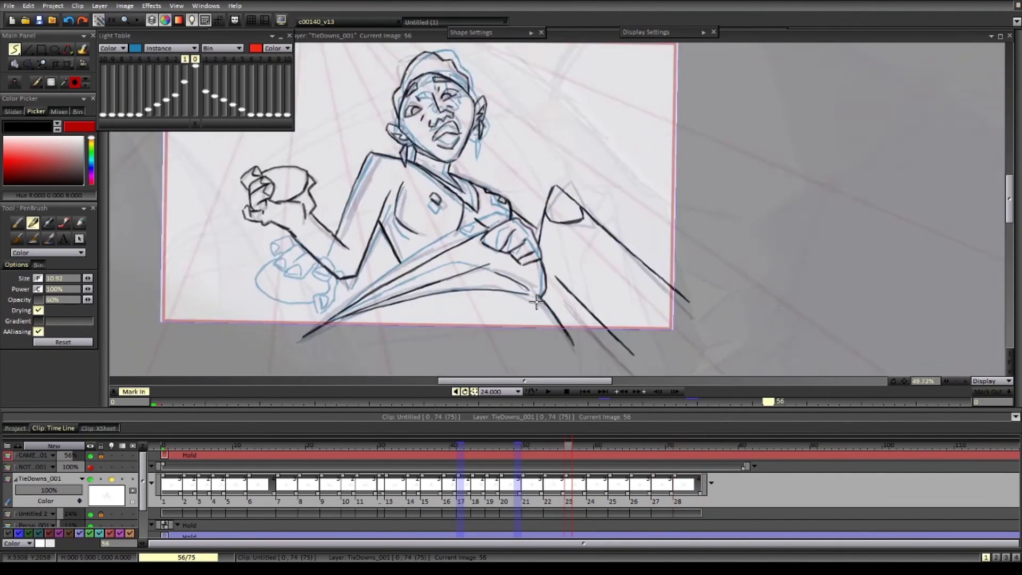
pyautogui.press('Right')
pyautogui.press('Right')
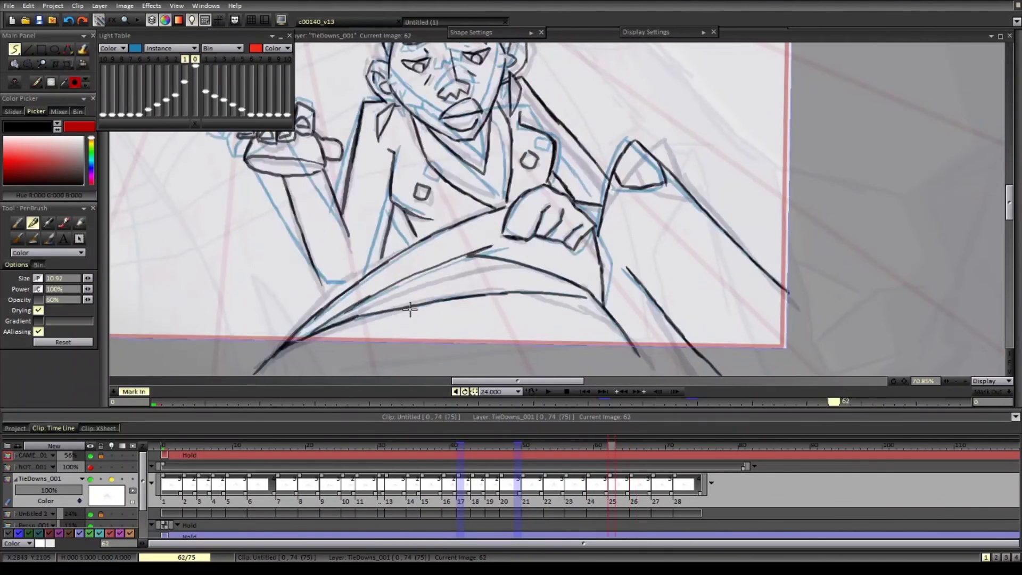
# - Ink the curved foreground contours beneath the fist on the drawing at frame 71 and save the project
pyautogui.press('Right')
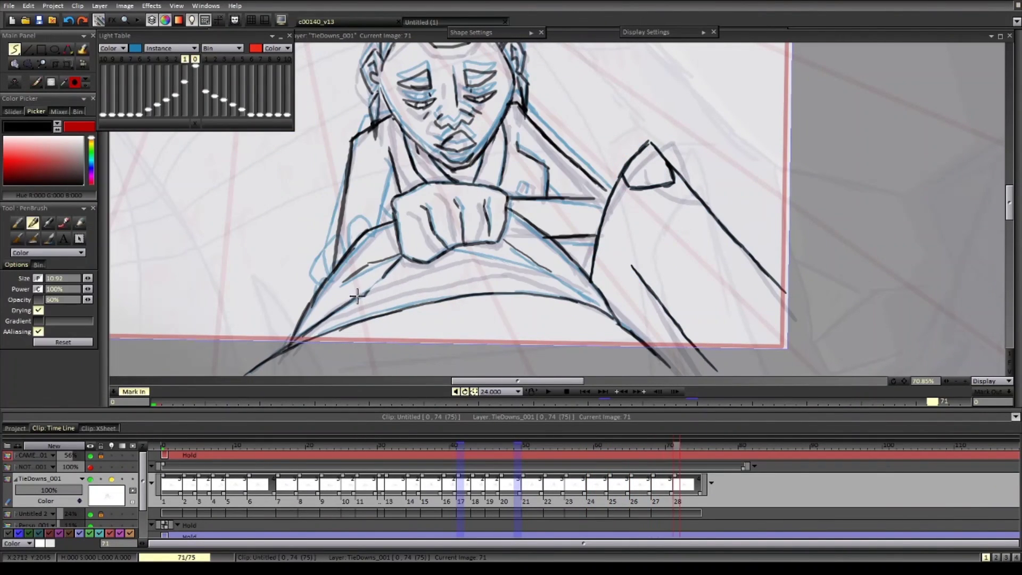
pyautogui.press('Left')
pyautogui.press('Left')
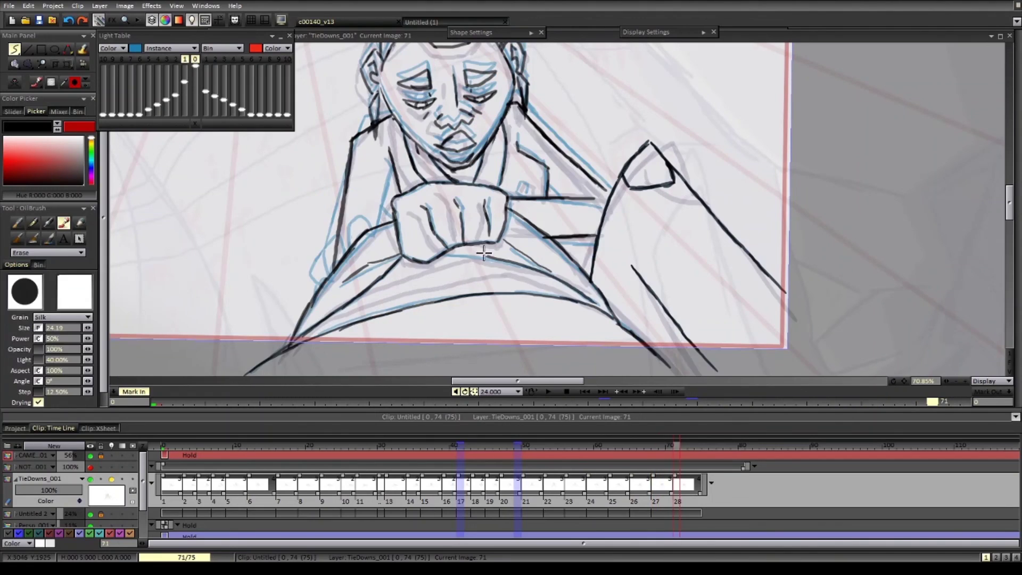
pyautogui.hotkey('ctrl', 's')
pyautogui.press('Left')
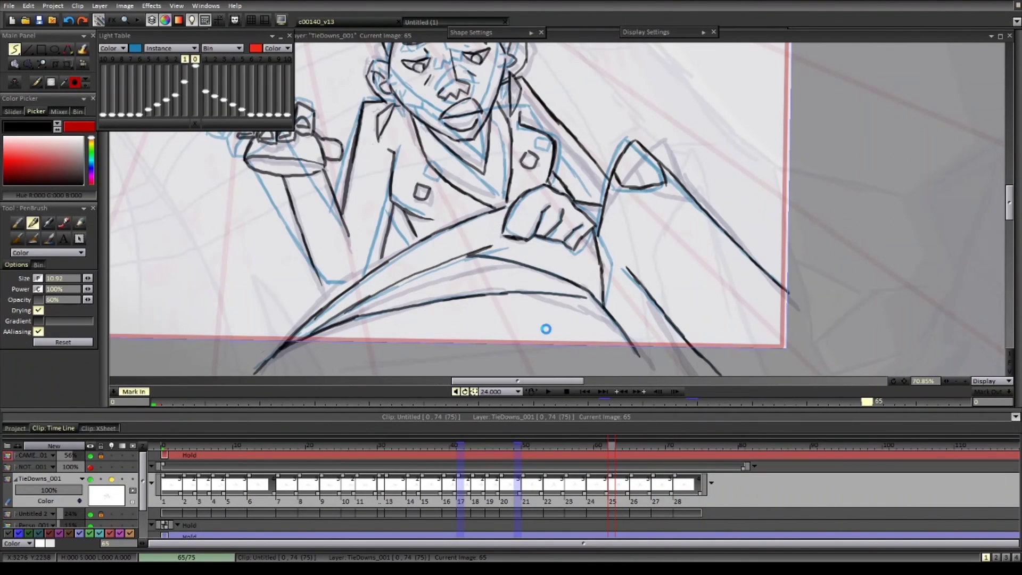
pyautogui.press('Right')
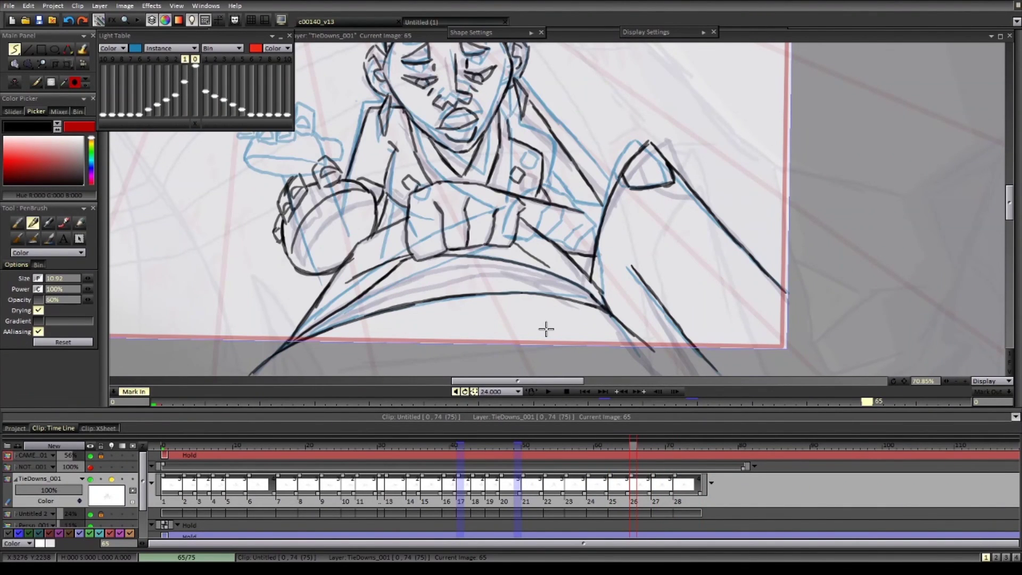
# - Save the project as a new version named c00140_v14
pyautogui.scroll(-10, 545, 329)
pyautogui.press('Right')
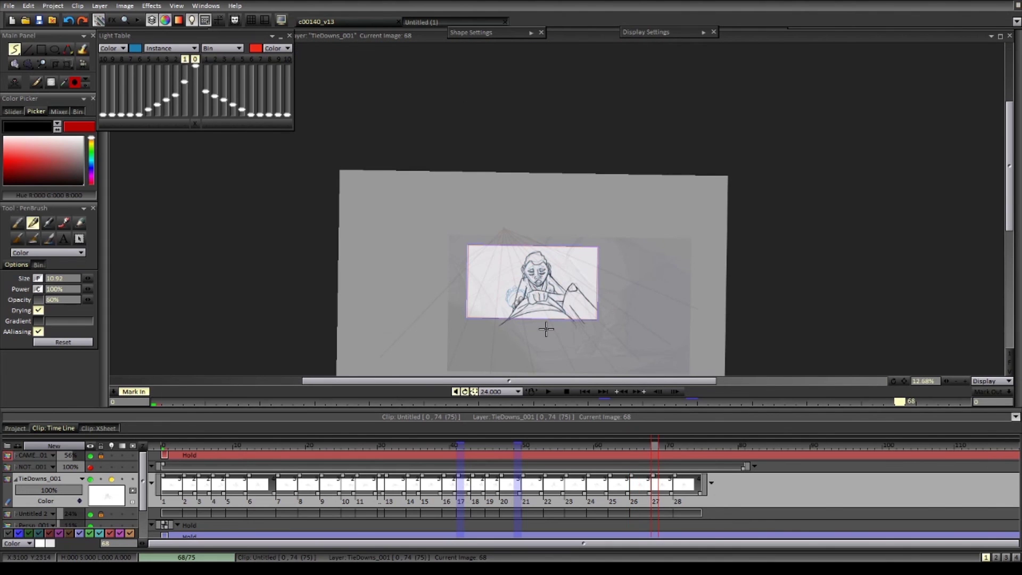
pyautogui.scroll(4, 681, 335)
pyautogui.press('Left')
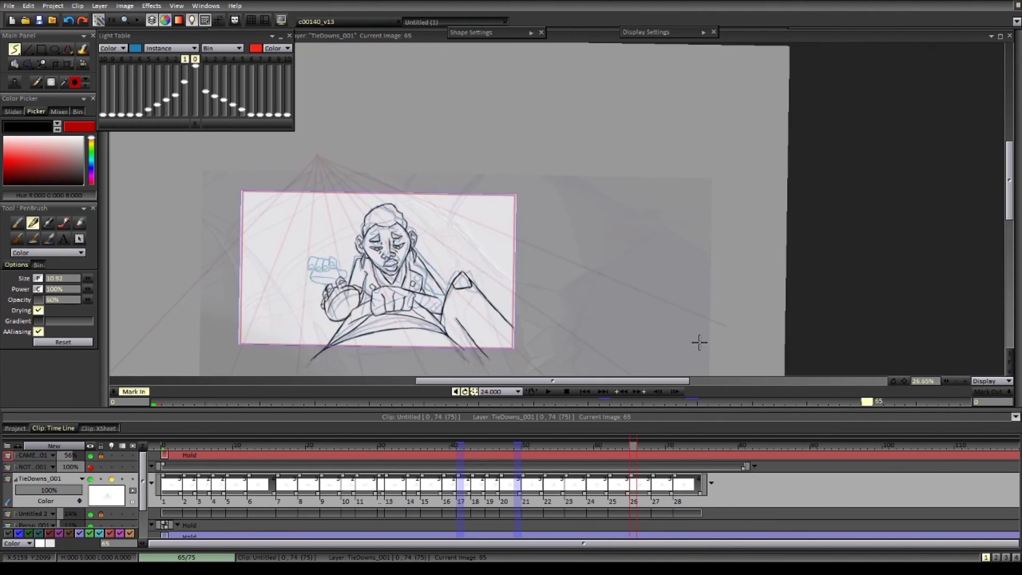
pyautogui.press('Right')
pyautogui.hotkey('ctrl', 'shift', 's')
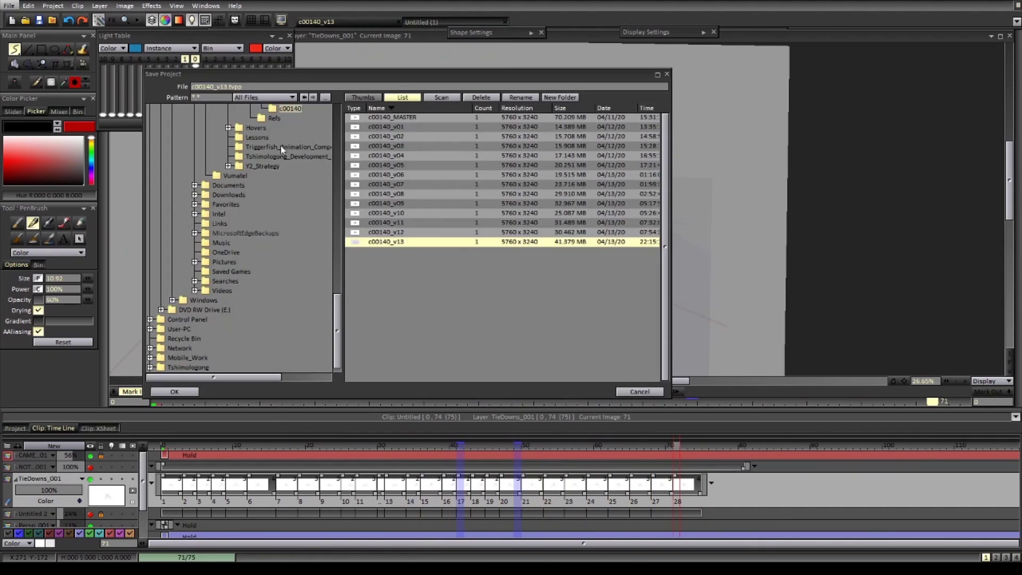
pyautogui.press('BackSpace')
pyautogui.write('4')
pyautogui.press('Return')
# - Hide the rough layer Untitled 2 and check the tie-down drawings up to frame 12
pyautogui.click(90, 514)
pyautogui.press('Right')
pyautogui.press('Right')
pyautogui.press('Right')
pyautogui.press('Right')
pyautogui.press('Right')
pyautogui.scroll(2, 456, 277)
pyautogui.press('Right')
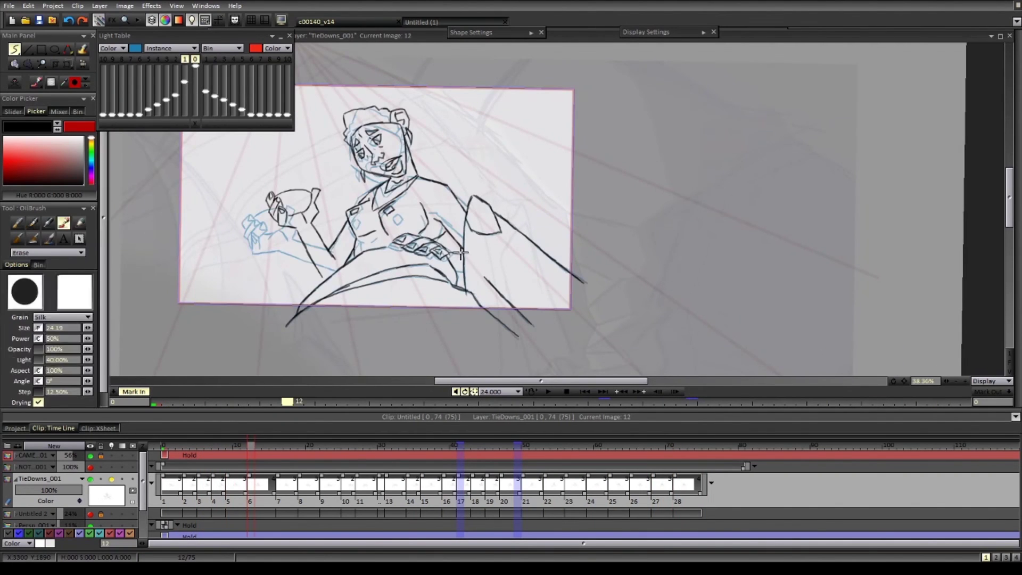
# - Turn off the light table for TieDowns_001 and check the clean drawings through frame 53
pyautogui.press('Left')
pyautogui.press('Right')
pyautogui.press('Right')
pyautogui.press('Right')
pyautogui.press('Right')
pyautogui.scroll(1, 340, 273)
pyautogui.press('Right')
pyautogui.press('Right')
pyautogui.press('Right')
pyautogui.press('Right')
pyautogui.press('Right')
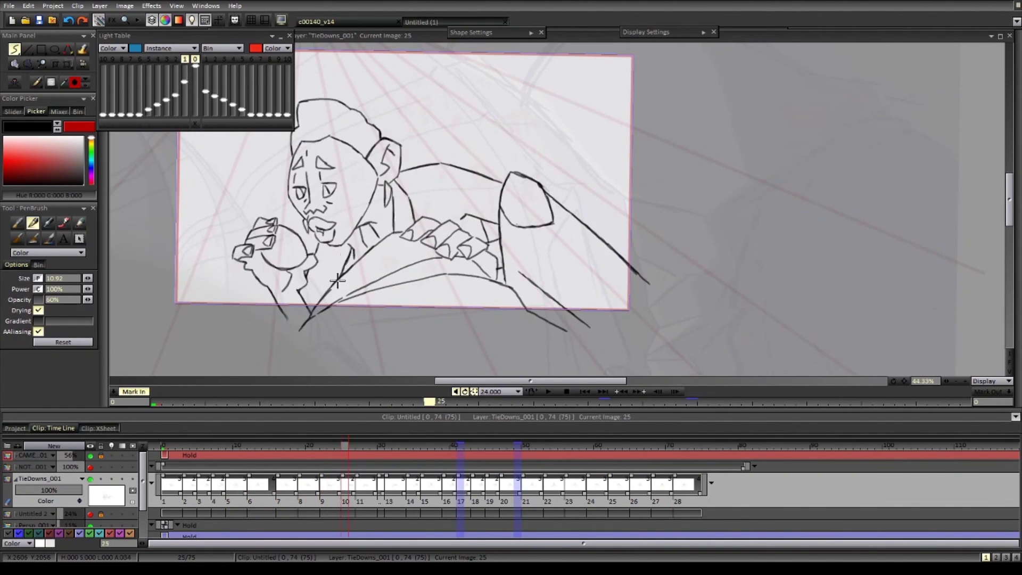
pyautogui.press('Right')
pyautogui.press('Right')
pyautogui.press('Right')
pyautogui.press('Right')
pyautogui.press('Right')
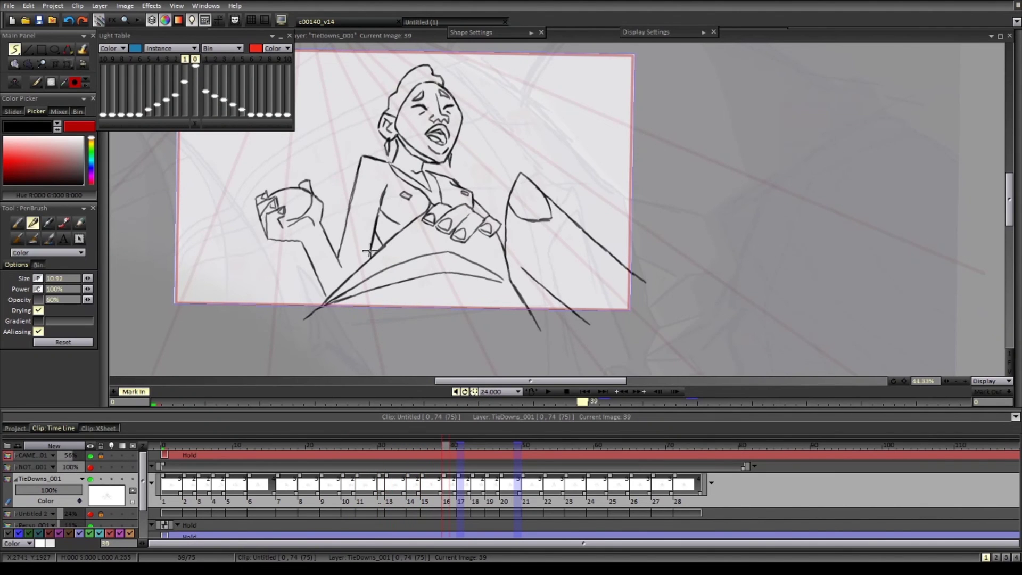
pyautogui.press('Right')
pyautogui.press('Right')
pyautogui.press('Right')
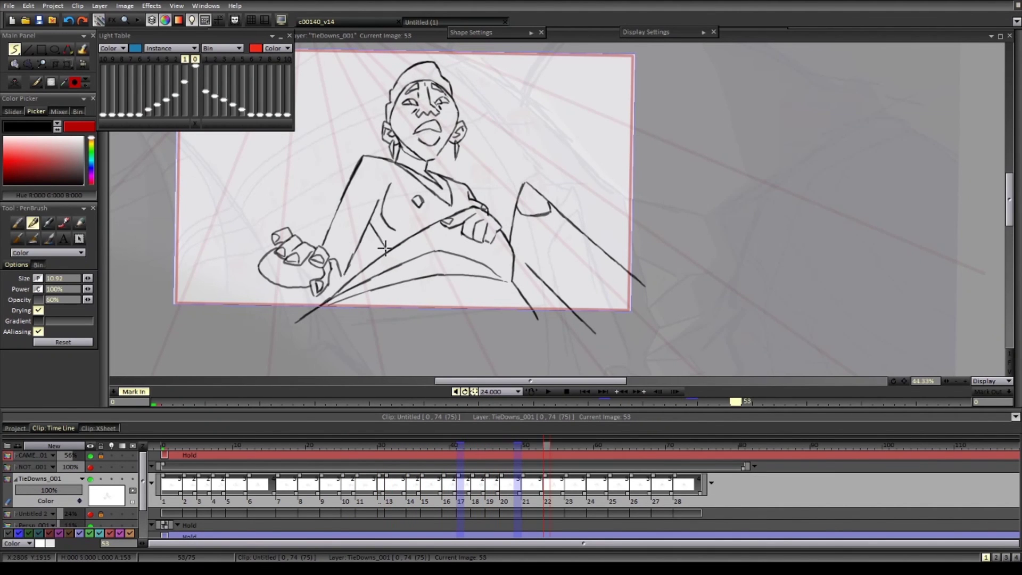
# - Touch up the tie-down lines between frames 53 and 68 with the eraser and pen
pyautogui.press('e')
pyautogui.press('b')
pyautogui.press('e')
pyautogui.press('e')
pyautogui.press('Right')
pyautogui.press('Right')
pyautogui.press('Right')
pyautogui.press('Right')
pyautogui.press('Right')
pyautogui.press('Right')
pyautogui.press('Right')
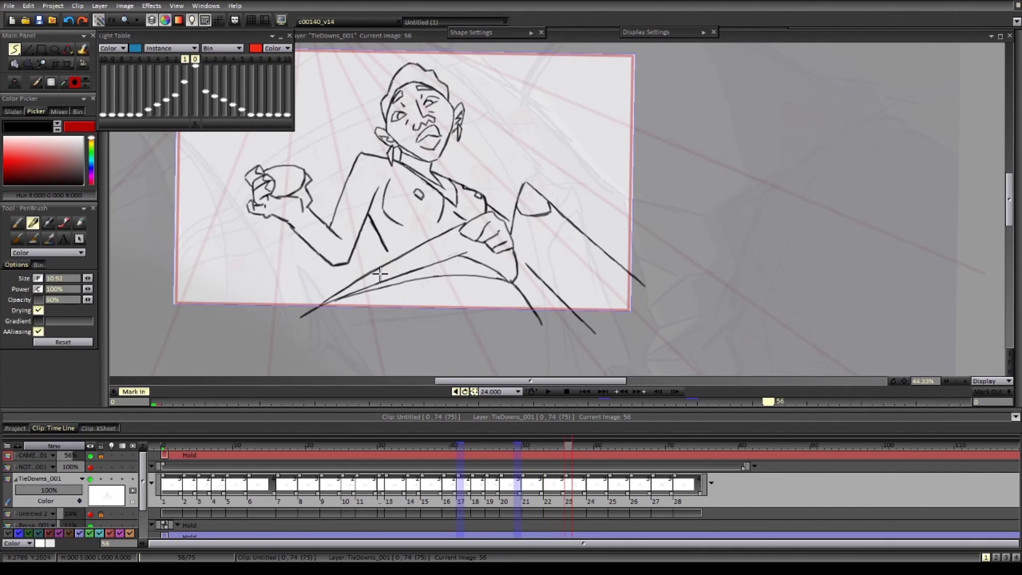
pyautogui.press('Left')
pyautogui.press('Left')
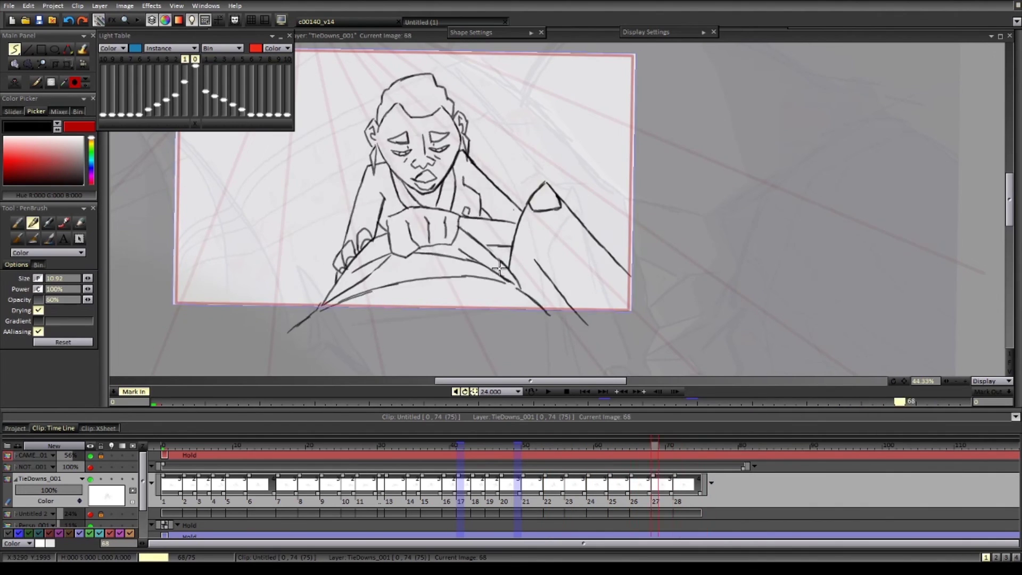
# - Step back through the tie-down drawings and play the animation to check the clean lines in motion
pyautogui.scroll(-2, 539, 243)
pyautogui.press('Left')
pyautogui.press('Left')
pyautogui.press('Left')
pyautogui.press('Left')
pyautogui.press('Left')
pyautogui.press('Left')
pyautogui.press('Left')
pyautogui.press('Left')
pyautogui.press('Left')
pyautogui.press('Left')
pyautogui.press('Left')
pyautogui.press('Left')
pyautogui.press('Left')
pyautogui.press('Left')
pyautogui.click(547, 392)
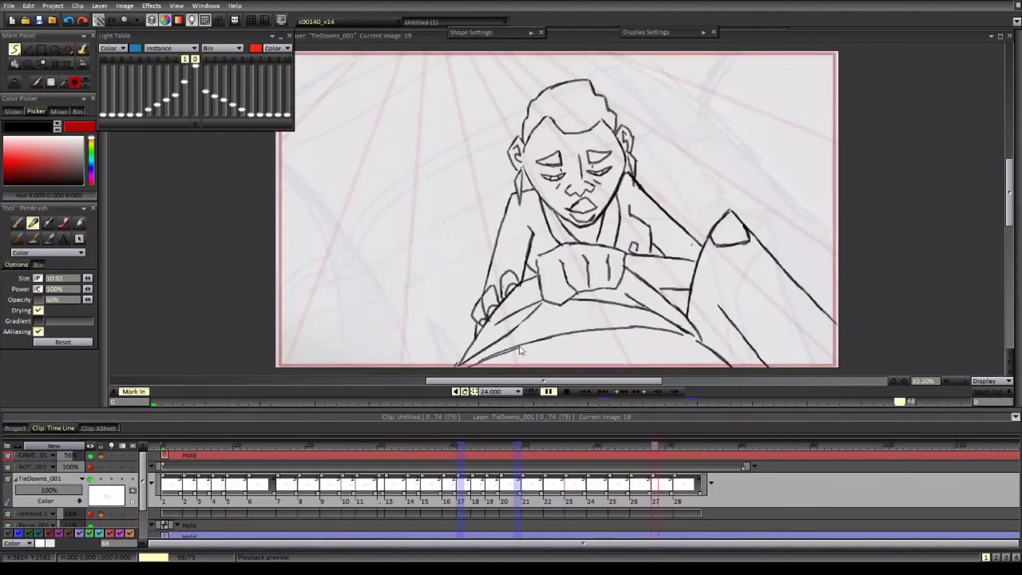
pyautogui.click(548, 392)
# - Create a new animation layer named Details_001 above TieDowns_001, starting at frame 0
pyautogui.scroll(-1, 90, 505)
pyautogui.click(90, 510)
pyautogui.click(164, 445)
pyautogui.click(72, 446)
pyautogui.write('Details')
pyautogui.press('Return')
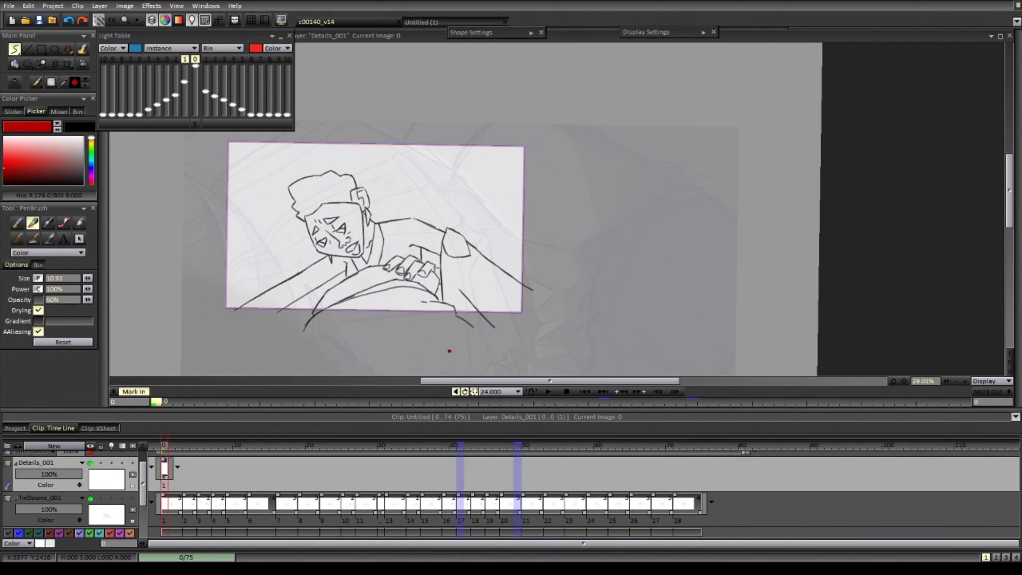
# - Colour-code the TieDowns_001 layer blue and clear the Untitled 2 and Persp_001 layers from the timeline
pyautogui.scroll(-3, 142, 509)
pyautogui.click(549, 392)
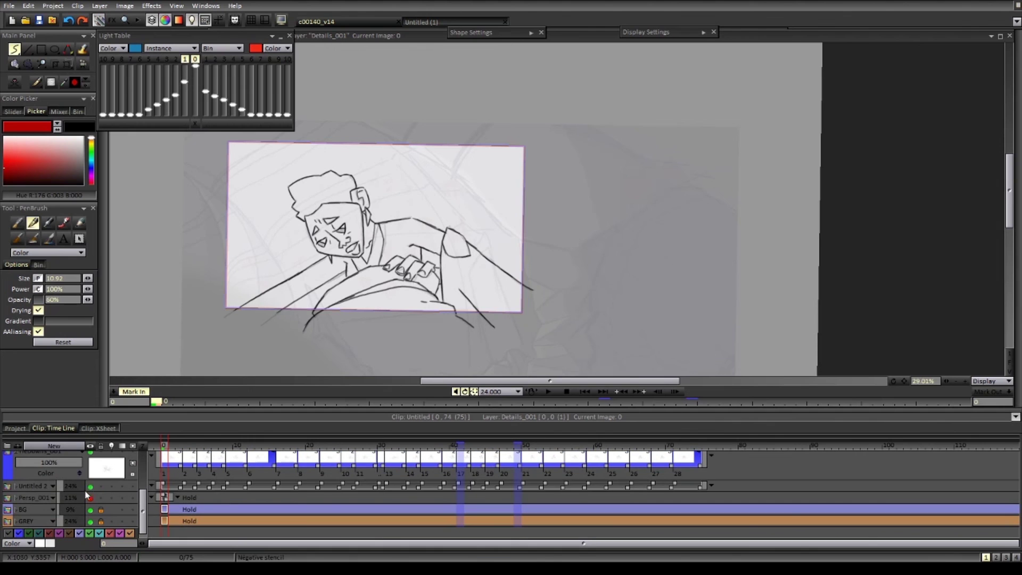
pyautogui.press('space')
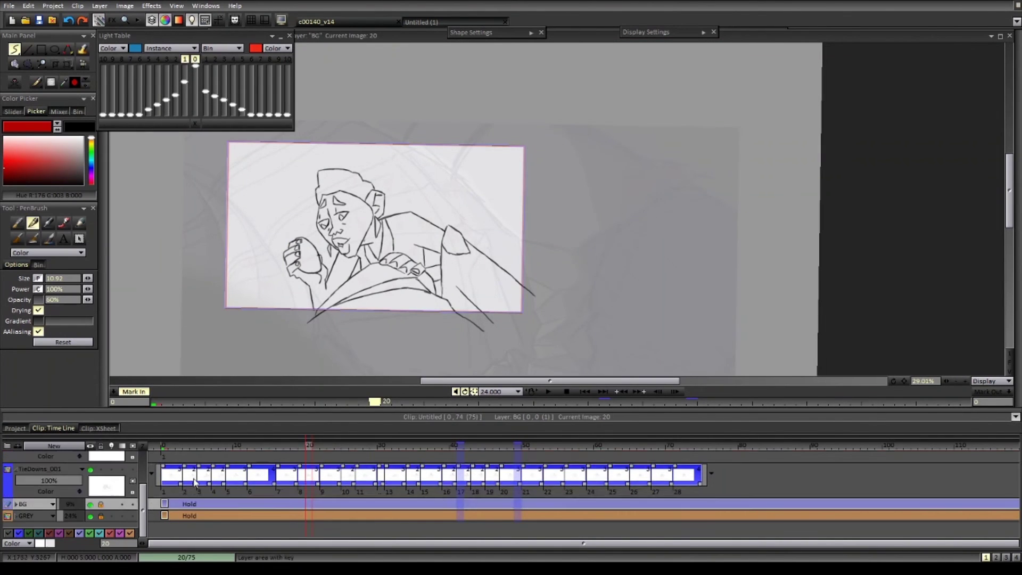
# - Draw the small red square patch on the character's shoulder on Details_001 at frames 0 and 3
pyautogui.scroll(2, 372, 268)
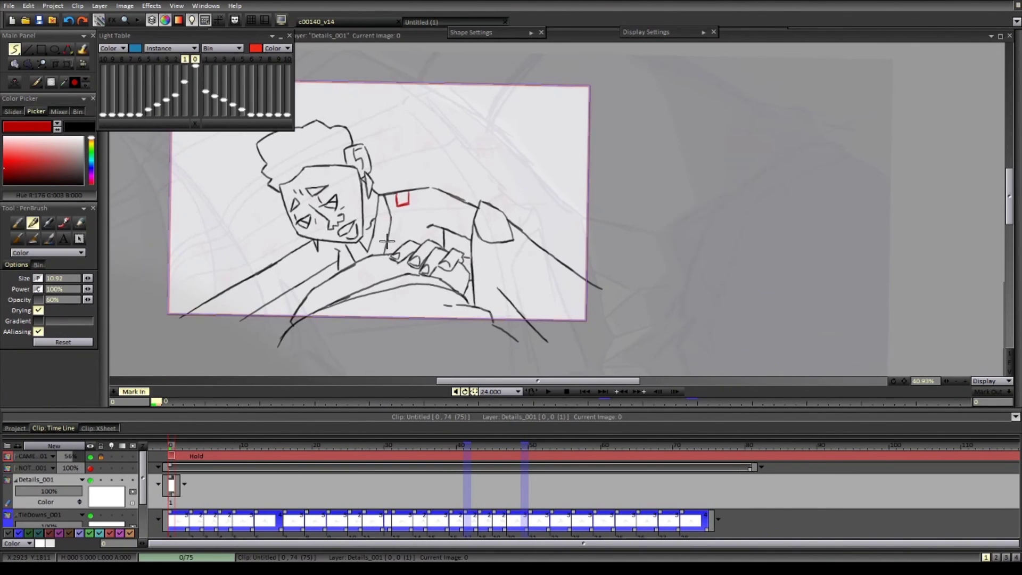
pyautogui.press('Right')
pyautogui.press('Right')
pyautogui.press('Right')
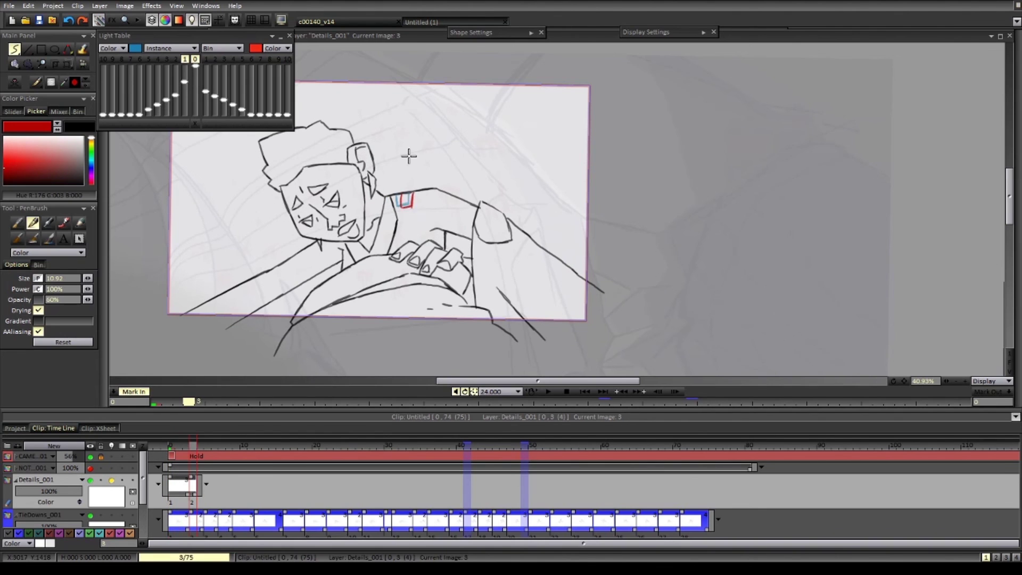
# - Add a Details_001 drawing at frame 5 with the red shoulder patch following the character's pose
pyautogui.press('Right')
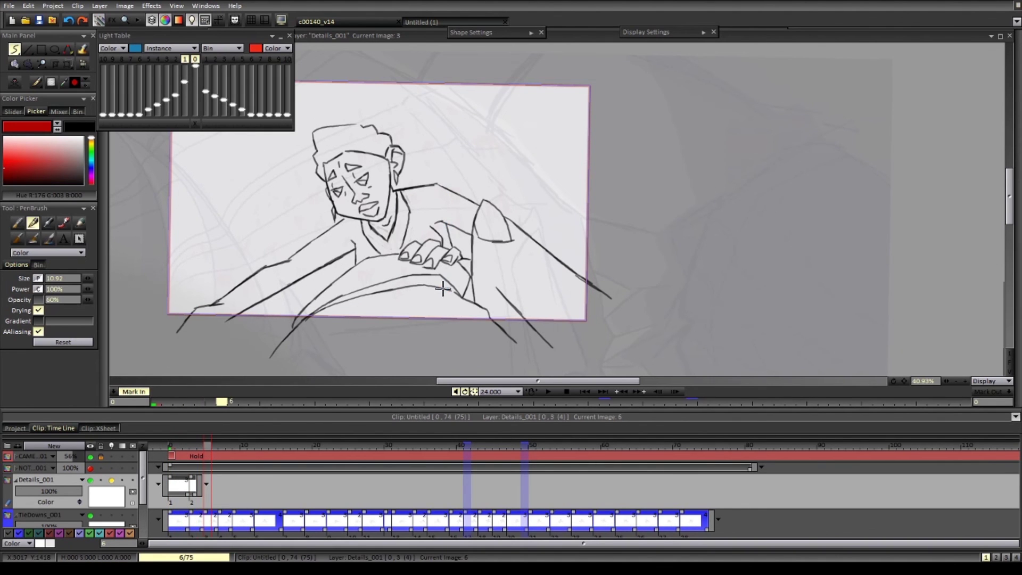
pyautogui.press('Left')
pyautogui.press('Left')
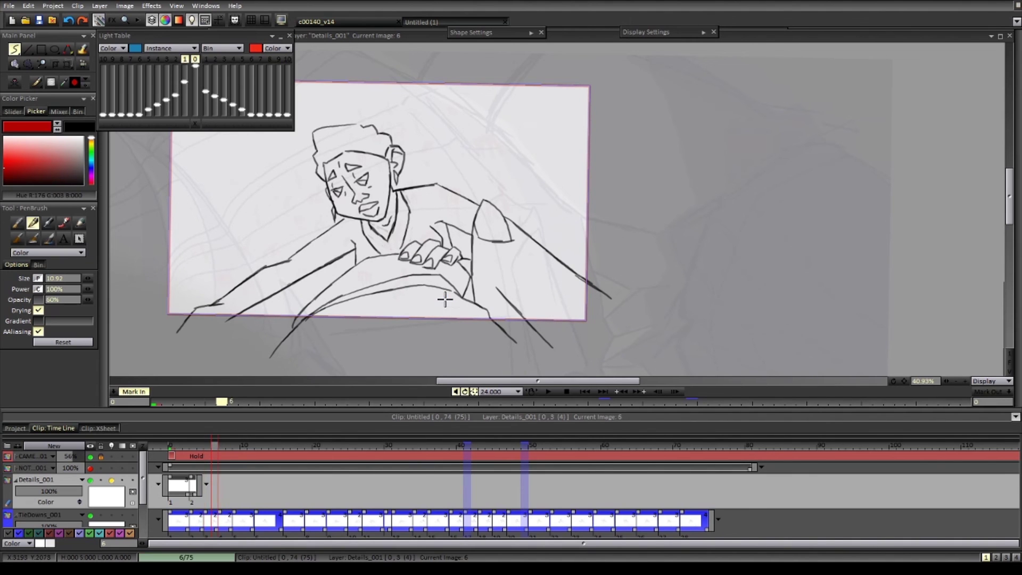
pyautogui.press('Left')
pyautogui.press('Left')
pyautogui.press('Right')
pyautogui.moveTo(392, 231); pyautogui.dragTo(401, 234)
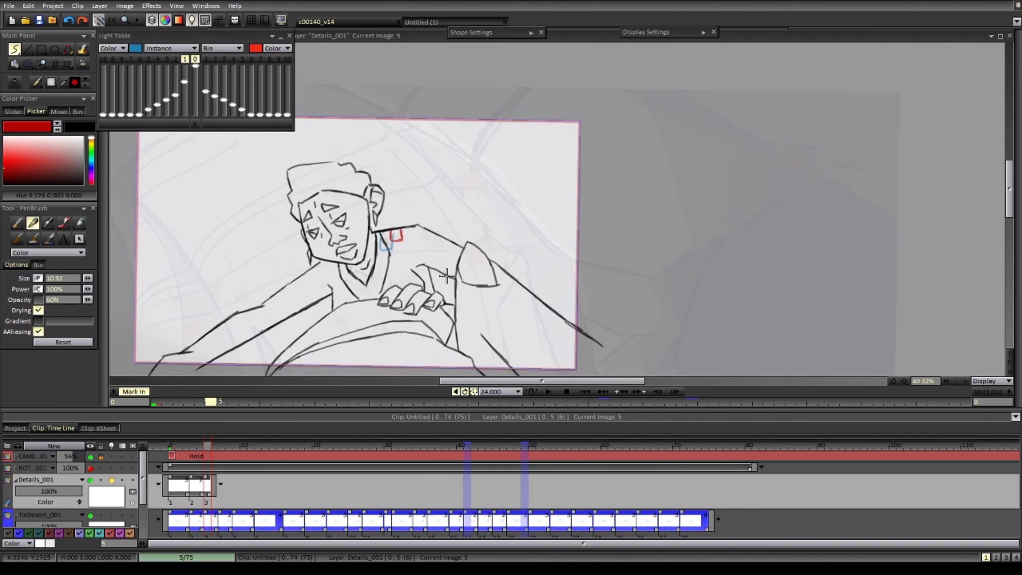
# - Draw the red shoulder patch on new Details_001 drawings at frames 7 and 9
pyautogui.press('Right')
pyautogui.press('Right')
pyautogui.press('Right')
pyautogui.press('Right')
pyautogui.press('Right')
pyautogui.press('Right')
pyautogui.press('Right')
pyautogui.press('Right')
pyautogui.press('Right')
pyautogui.press('Right')
pyautogui.press('Right')
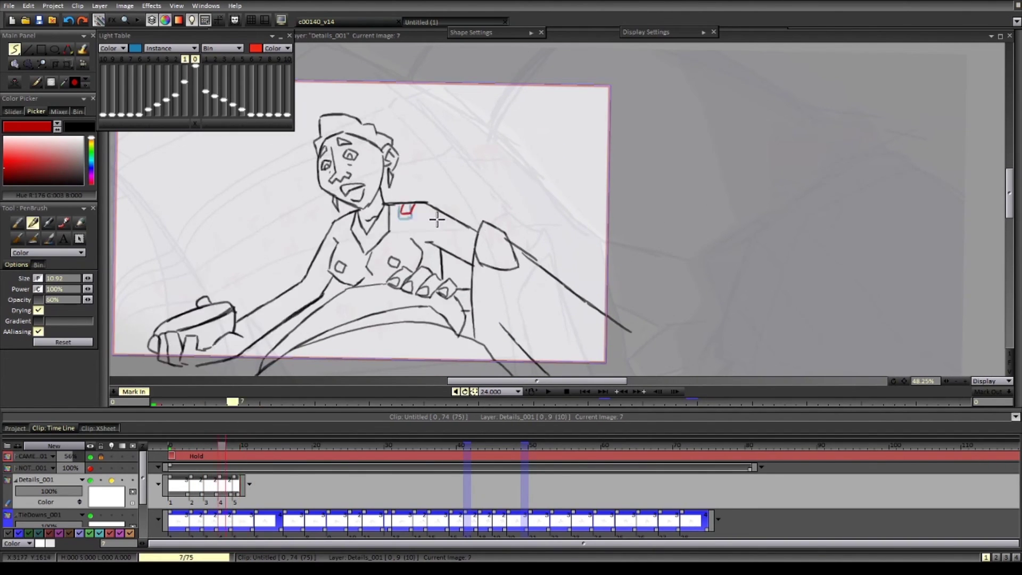
# - Continue the red shoulder patch on Details_001, adding drawings that match the tie-down timing up to frame 31
pyautogui.press('Right')
pyautogui.press('Right')
pyautogui.press('Right')
pyautogui.moveTo(406, 207)
pyautogui.mouseDown()
pyautogui.moveTo(413, 200)
pyautogui.moveTo(365, 213)
pyautogui.moveTo(388, 228)
pyautogui.moveTo(365, 214)
pyautogui.mouseUp()
pyautogui.press('Right')
pyautogui.press('Right')
pyautogui.press('Right')
pyautogui.press('Right')
pyautogui.press('Right')
pyautogui.press('Right')
pyautogui.press('Right')
pyautogui.press('Right')
pyautogui.press('Right')
pyautogui.press('Right')
pyautogui.press('Right')
pyautogui.press('Right')
pyautogui.press('Right')
pyautogui.press('Right')
pyautogui.press('Right')
pyautogui.press('Right')
pyautogui.press('Right')
pyautogui.press('Right')
pyautogui.press('Right')
pyautogui.press('Right')
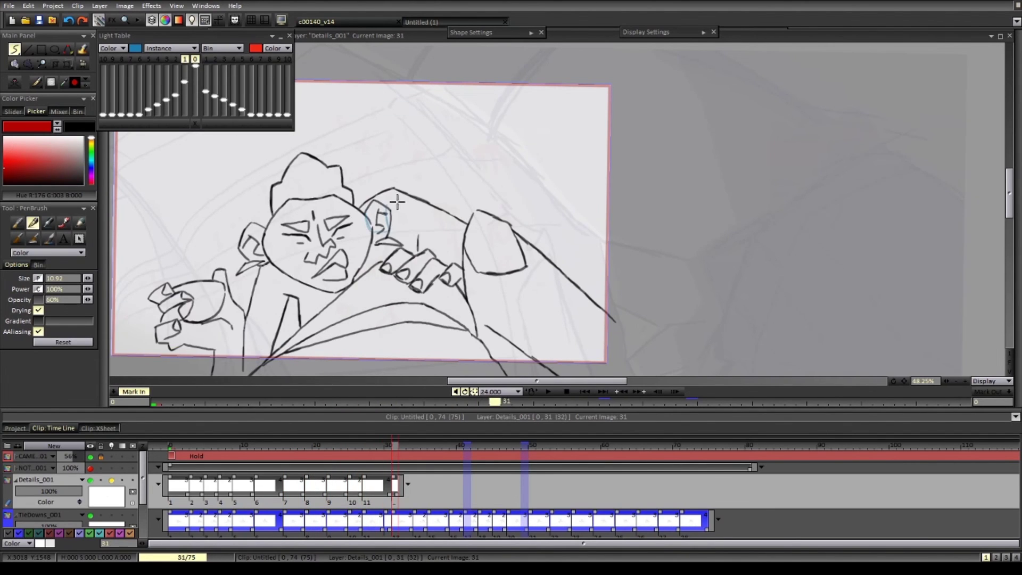
# - Continue the red shoulder patch on new Details_001 drawings up to frame 43, matching the tie-down timing
pyautogui.press('Right')
pyautogui.press('Right')
pyautogui.press('Right')
pyautogui.press('Right')
pyautogui.press('Right')
pyautogui.press('Right')
pyautogui.press('Right')
pyautogui.press('Right')
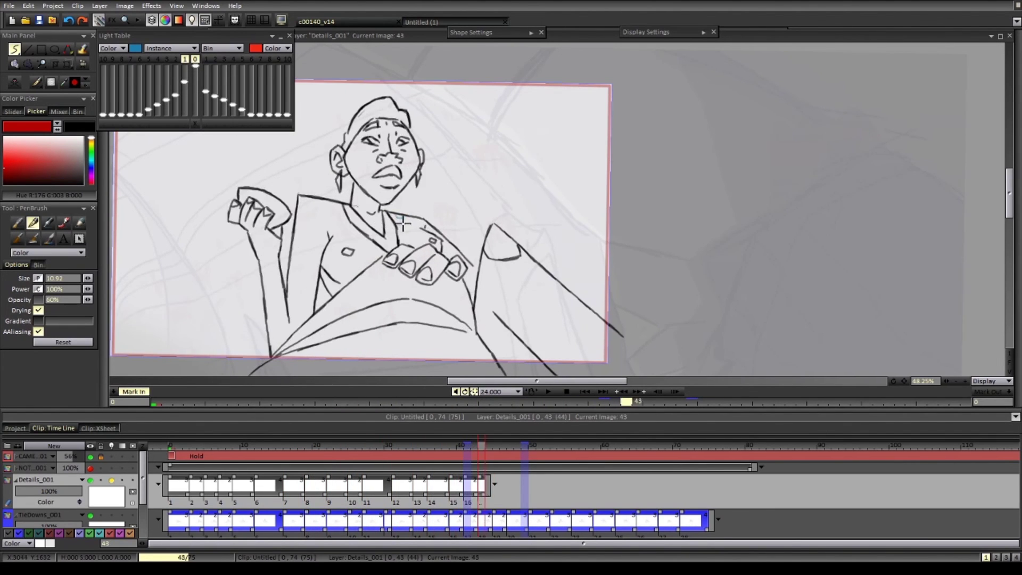
# - Complete the red shoulder patch on Details_001 drawings through the end of the clip and play back the animation
pyautogui.press('Right')
pyautogui.press('Right')
pyautogui.press('Right')
pyautogui.press('Right')
pyautogui.press('Right')
pyautogui.press('Right')
pyautogui.press('Right')
pyautogui.press('Right')
pyautogui.press('Right')
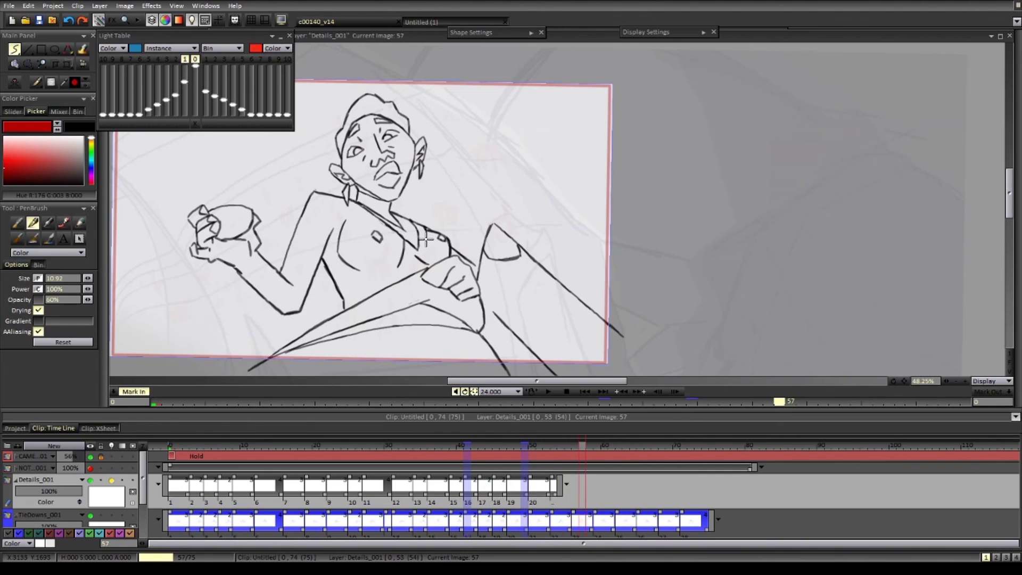
pyautogui.press('Right')
pyautogui.press('Right')
pyautogui.press('Right')
pyautogui.press('Right')
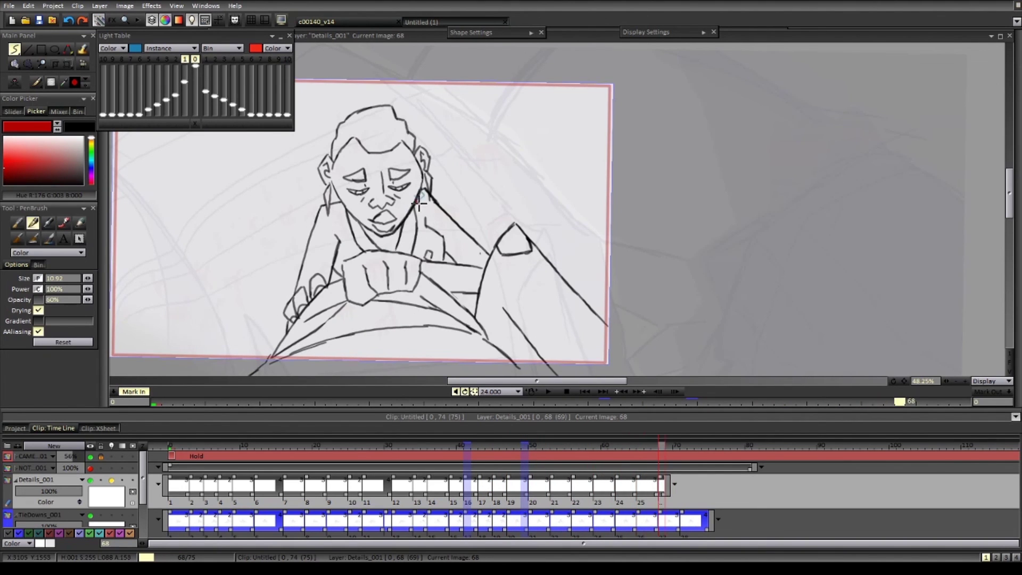
pyautogui.click(548, 392)
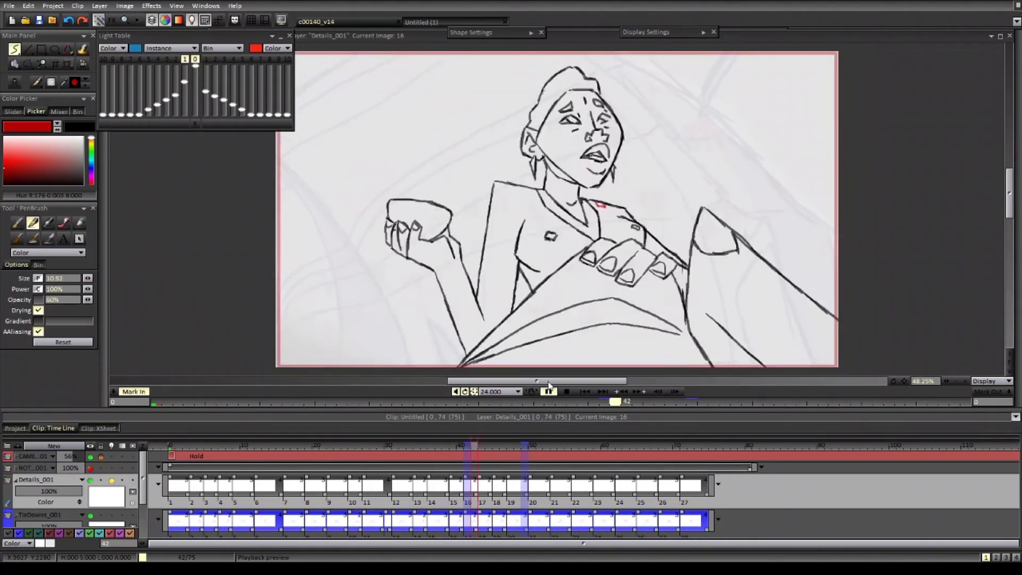
# - Starting from the first frame, add a jagged red patch beside the collar on the opposite shoulder through frame 25
pyautogui.click(583, 392)
pyautogui.press('Right')
pyautogui.press('Right')
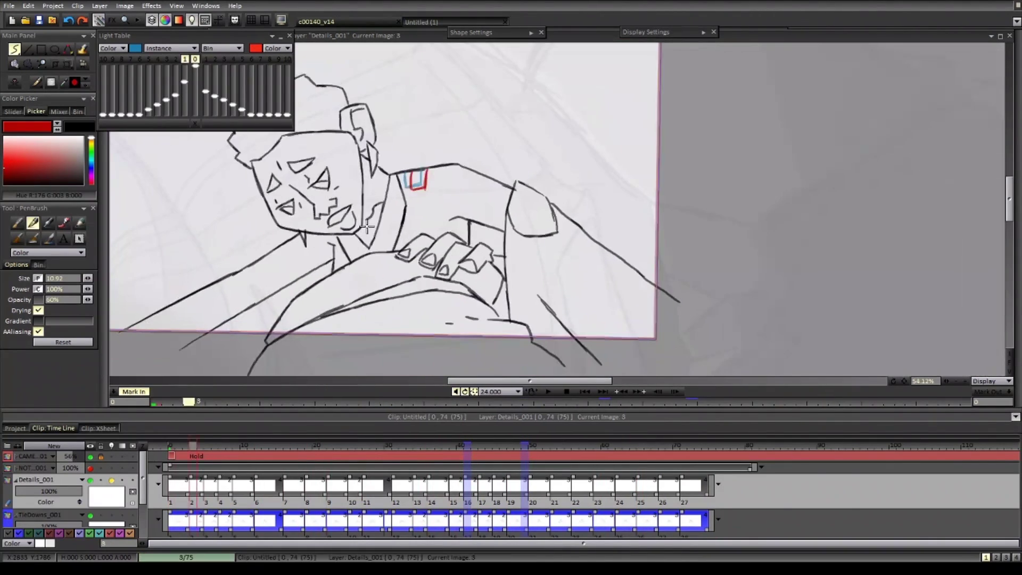
pyautogui.press('Right')
pyautogui.press('Right')
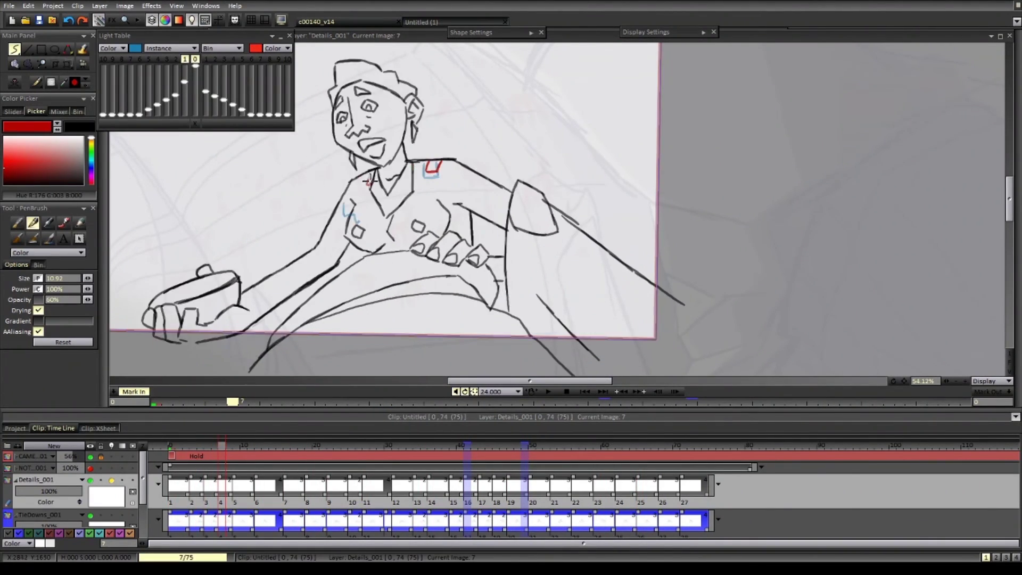
pyautogui.press('Right')
pyautogui.press('Right')
pyautogui.press('Left')
pyautogui.press('Right')
pyautogui.press('Right')
pyautogui.press('Right')
pyautogui.press('Right')
pyautogui.press('Right')
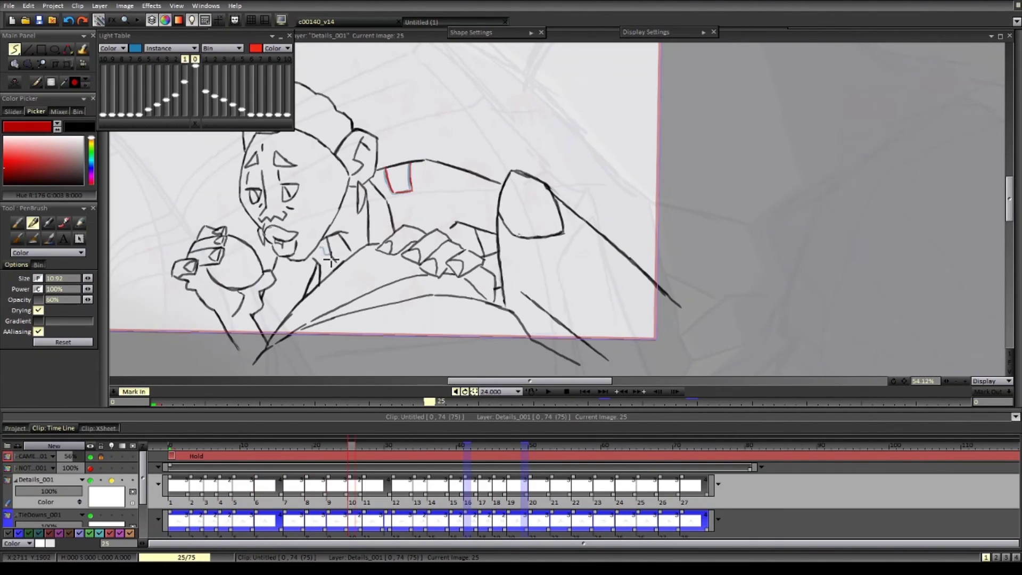
# - Continue the jagged red collar patch on the Details_001 drawings up to frame 36
pyautogui.press('Right')
pyautogui.press('Right')
pyautogui.press('Right')
pyautogui.press('Right')
pyautogui.press('Right')
pyautogui.press('Right')
pyautogui.press('Right')
pyautogui.press('Right')
pyautogui.press('Right')
pyautogui.press('Right')
pyautogui.press('Right')
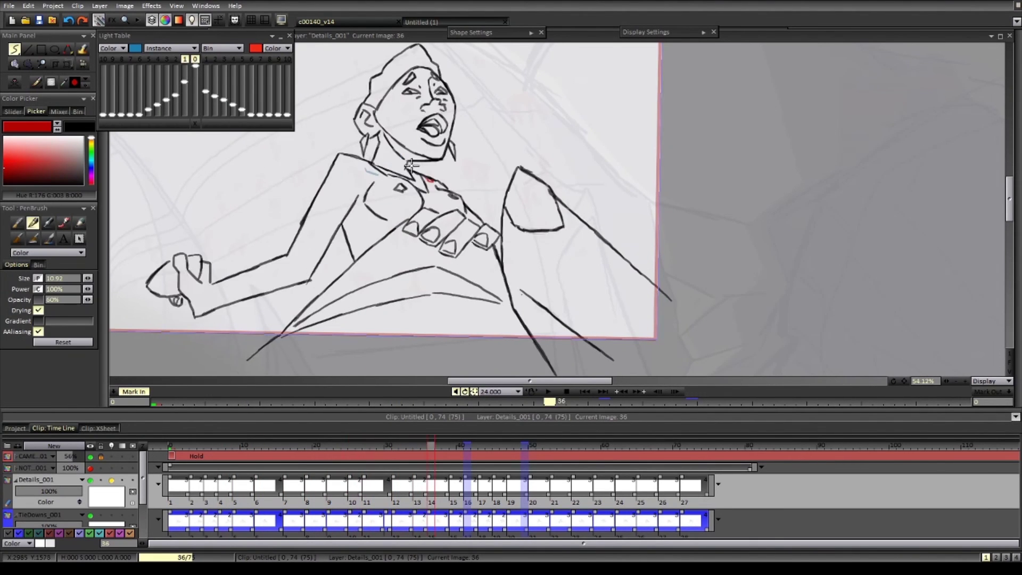
# - Draw the jagged red collar patch on the remaining Details_001 drawings up to frame 71
pyautogui.press('Right')
pyautogui.press('Right')
pyautogui.press('Right')
pyautogui.press('Right')
pyautogui.press('Right')
pyautogui.press('Right')
pyautogui.press('Right')
pyautogui.press('Right')
pyautogui.press('Right')
pyautogui.press('Right')
pyautogui.press('Right')
pyautogui.press('Right')
pyautogui.press('Right')
pyautogui.press('Right')
pyautogui.press('Right')
pyautogui.press('Right')
pyautogui.press('Right')
pyautogui.press('Right')
pyautogui.press('Right')
pyautogui.press('Right')
pyautogui.press('Right')
pyautogui.press('Right')
pyautogui.press('Right')
pyautogui.press('Right')
pyautogui.press('Right')
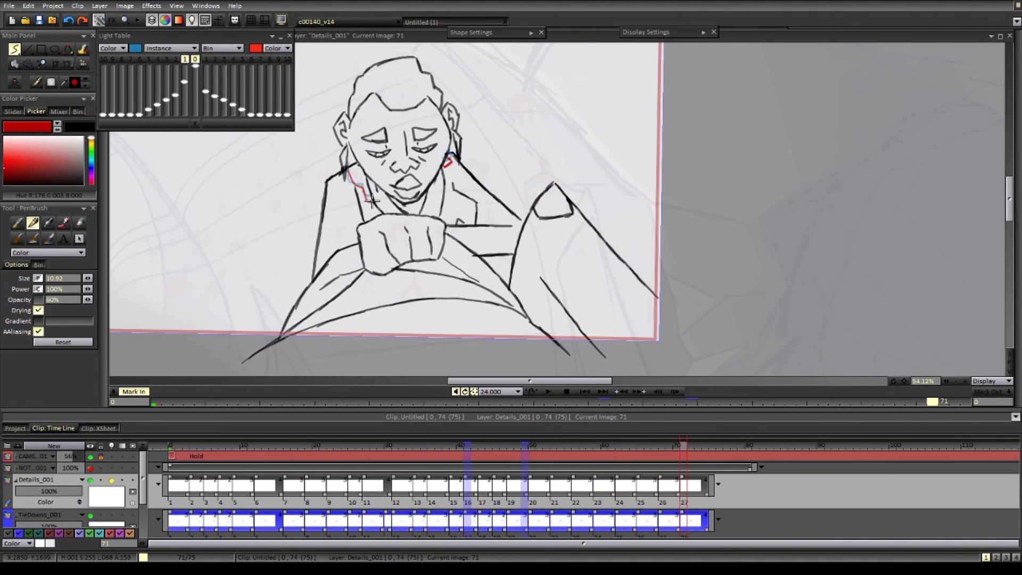
# - Review the jagged patch on the last drawings, play the clip, and return to the first frame
pyautogui.press('Left')
pyautogui.press('Left')
pyautogui.press('Left')
pyautogui.press('Left')
pyautogui.press('Return')
pyautogui.click(588, 394)
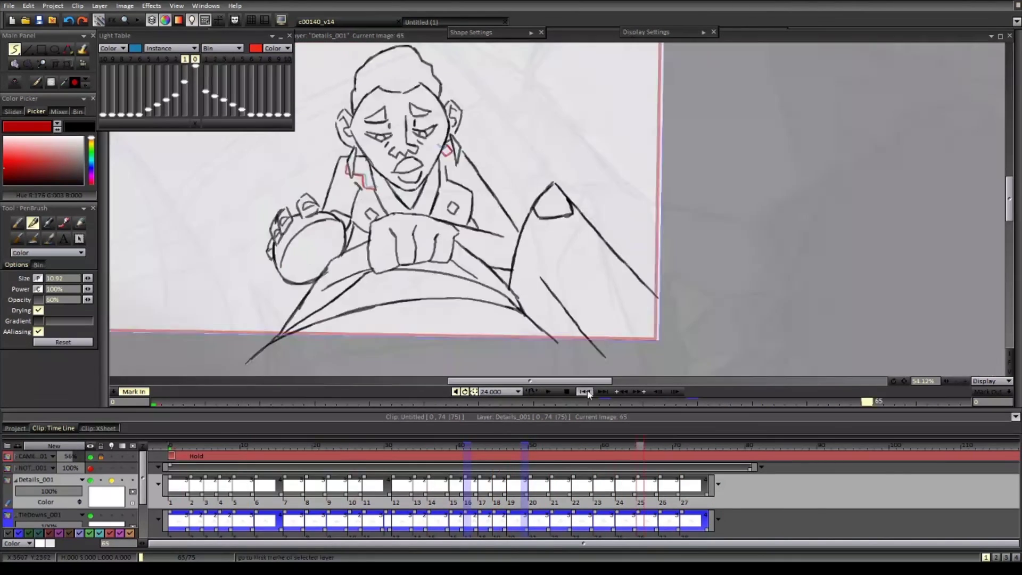
# - Add a small red square below the jagged collar patch and touch up the patch, frame by frame through frame 39
pyautogui.scroll(1, 293, 287)
pyautogui.press('Right')
pyautogui.moveTo(352, 232); pyautogui.dragTo(385, 228)
pyautogui.press('Right')
pyautogui.press('Right')
pyautogui.moveTo(391, 176)
pyautogui.mouseDown()
pyautogui.moveTo(398, 158)
pyautogui.moveTo(383, 208)
pyautogui.mouseUp()
pyautogui.press('Right')
pyautogui.press('Right')
pyautogui.press('Right')
pyautogui.press('Right')
pyautogui.press('Right')
pyautogui.press('Right')
pyautogui.press('Right')
pyautogui.press('Right')
pyautogui.press('Right')
pyautogui.press('Right')
pyautogui.press('Right')
pyautogui.moveTo(369, 125); pyautogui.dragTo(392, 145)
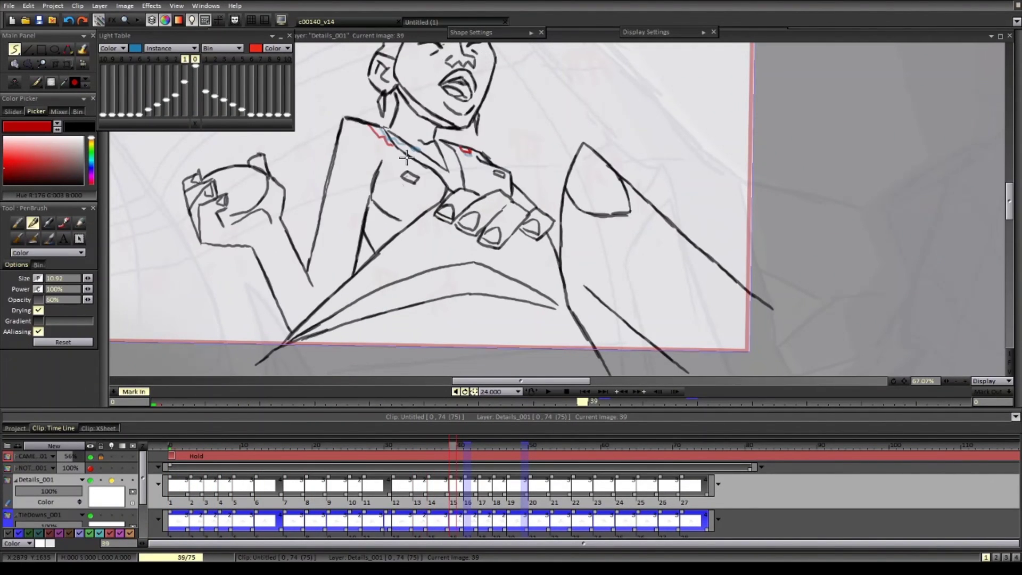
# - Continue the small red square below the jagged patch on the remaining drawings and play back the result
pyautogui.press('b')
pyautogui.press('Right')
pyautogui.moveTo(388, 127)
pyautogui.mouseDown()
pyautogui.moveTo(423, 143)
pyautogui.moveTo(393, 180)
pyautogui.mouseUp()
pyautogui.press('Right')
pyautogui.press('Right')
pyautogui.press('Right')
pyautogui.press('Right')
pyautogui.press('Right')
pyautogui.press('Right')
pyautogui.press('Return')
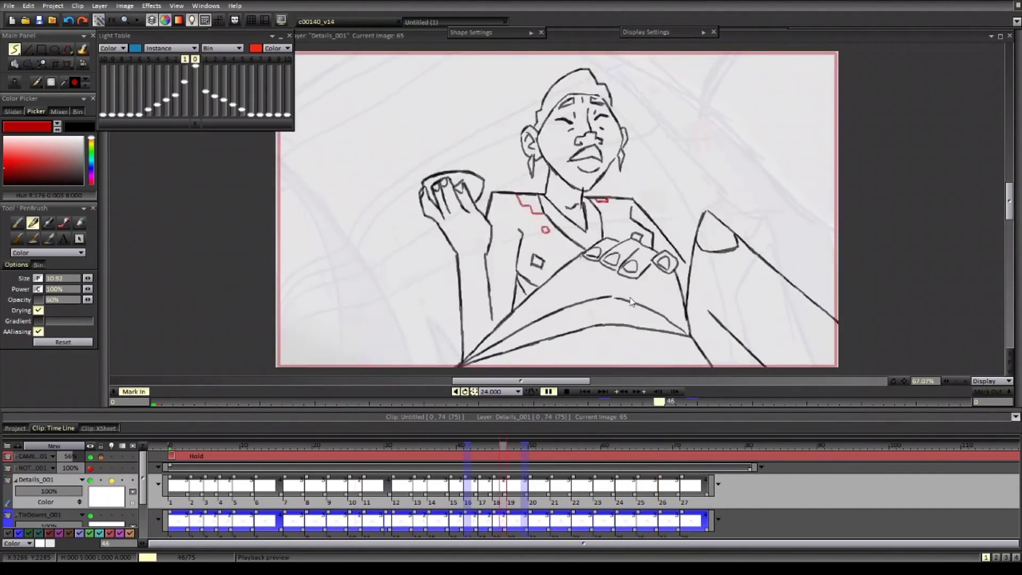
pyautogui.press('Return')
# - Choose blue and draw two curved bands around the character's upper arm on the Details_001 drawings, starting at frame 0
pyautogui.click(91, 169)
pyautogui.press('Home')
pyautogui.scroll(-3, 322, 298)
pyautogui.moveTo(443, 213)
pyautogui.mouseDown()
pyautogui.moveTo(445, 197)
pyautogui.moveTo(468, 190)
pyautogui.moveTo(457, 184)
pyautogui.moveTo(469, 190)
pyautogui.mouseUp()
pyautogui.press('Right')
pyautogui.press('e')
pyautogui.press('b')
pyautogui.press('Right')
pyautogui.press('Right')
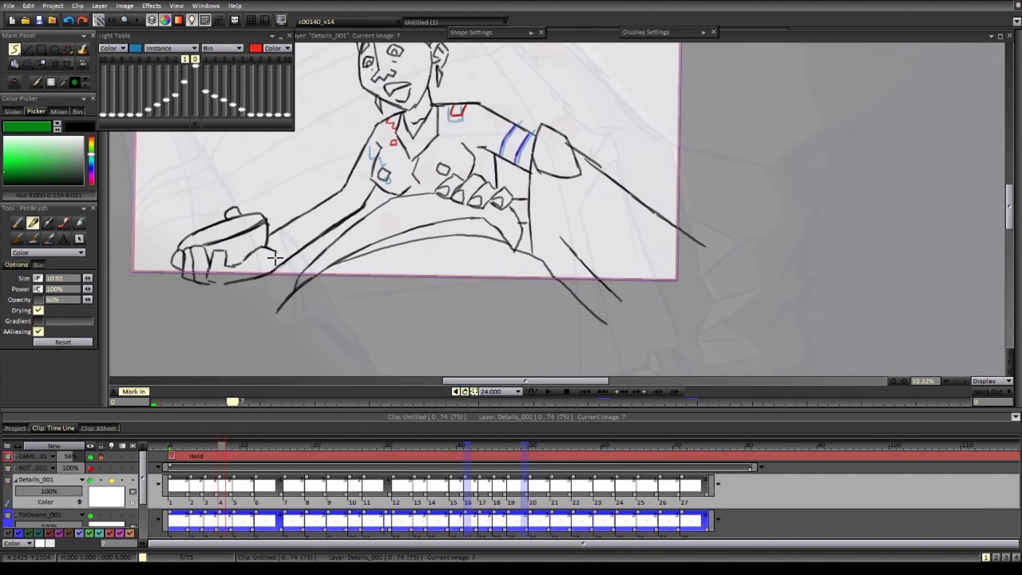
# - Draw green wrap bands around the forearm holding the bowl on the Details_001 drawings
pyautogui.moveTo(282, 259); pyautogui.dragTo(269, 238)
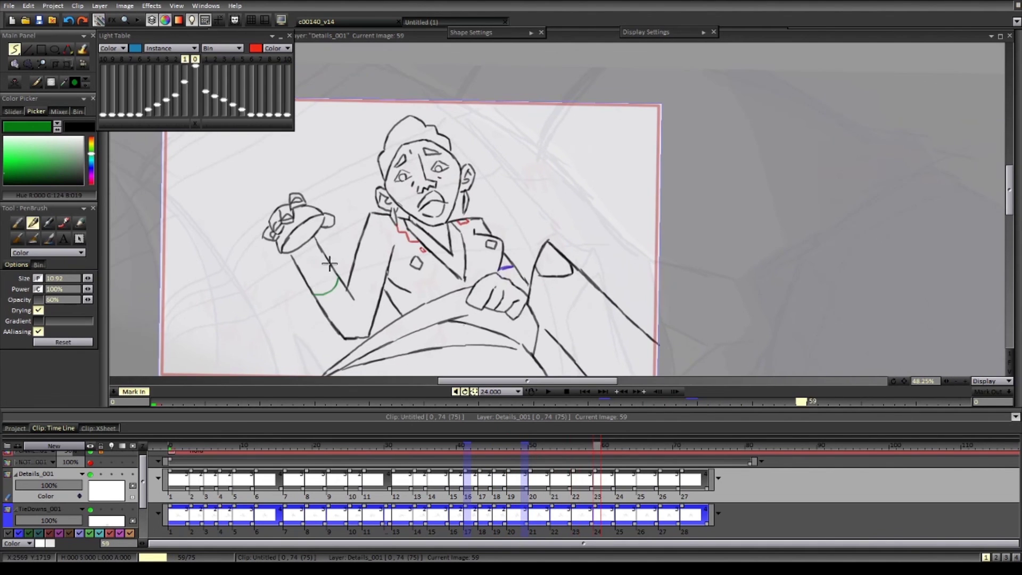
pyautogui.moveTo(348, 282); pyautogui.dragTo(330, 279)
pyautogui.scroll(-2, 331, 298)
pyautogui.moveTo(344, 338); pyautogui.dragTo(329, 312)
# - Lower the Details_001 layer opacity to 60%, collapse the layer, and play back the clip
pyautogui.moveTo(72, 485); pyautogui.dragTo(56, 487)
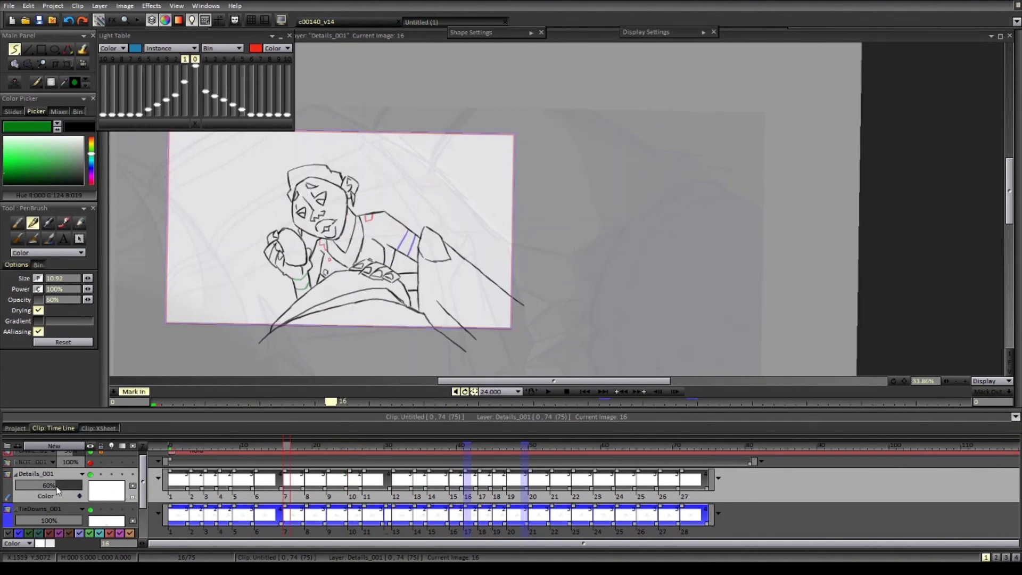
pyautogui.click(16, 475)
pyautogui.click(548, 392)
pyautogui.click(548, 392)
pyautogui.click(171, 445)
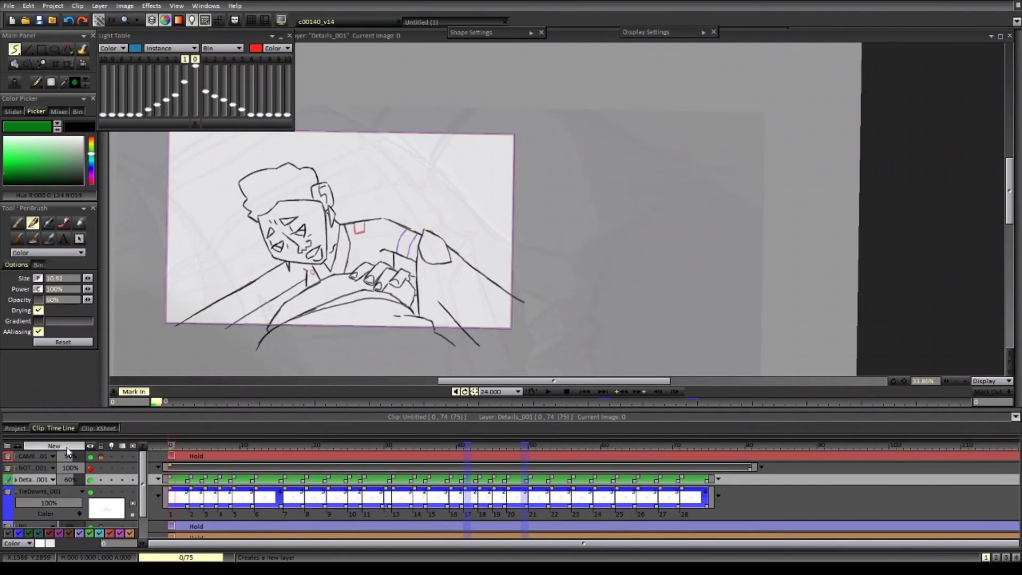
# - Create an FX_001 layer and draw the first small magenta drops between mouth and bowl at frames 22 and 25
pyautogui.click(67, 448)
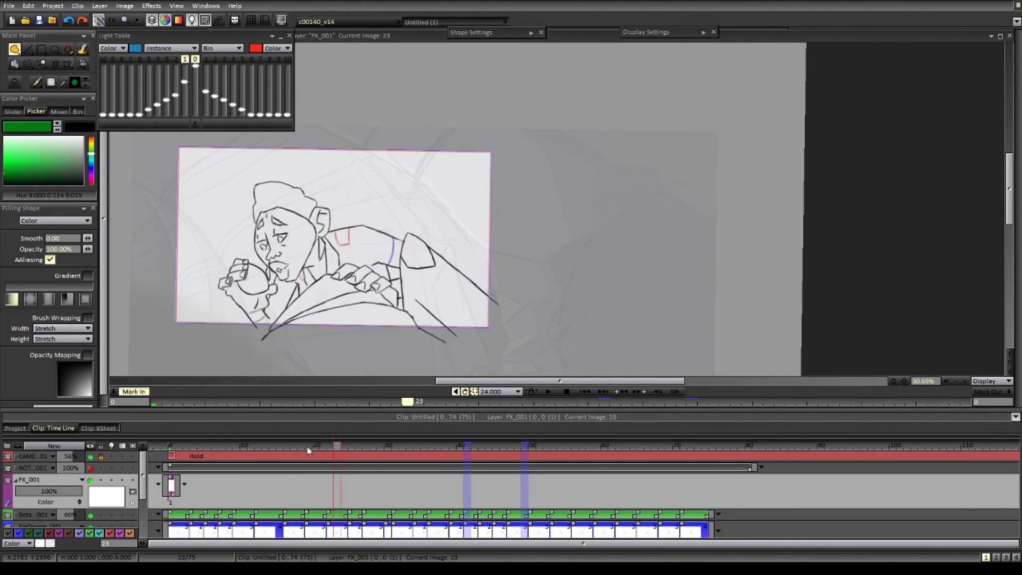
pyautogui.moveTo(307, 450); pyautogui.dragTo(330, 451)
pyautogui.scroll(2, 256, 305)
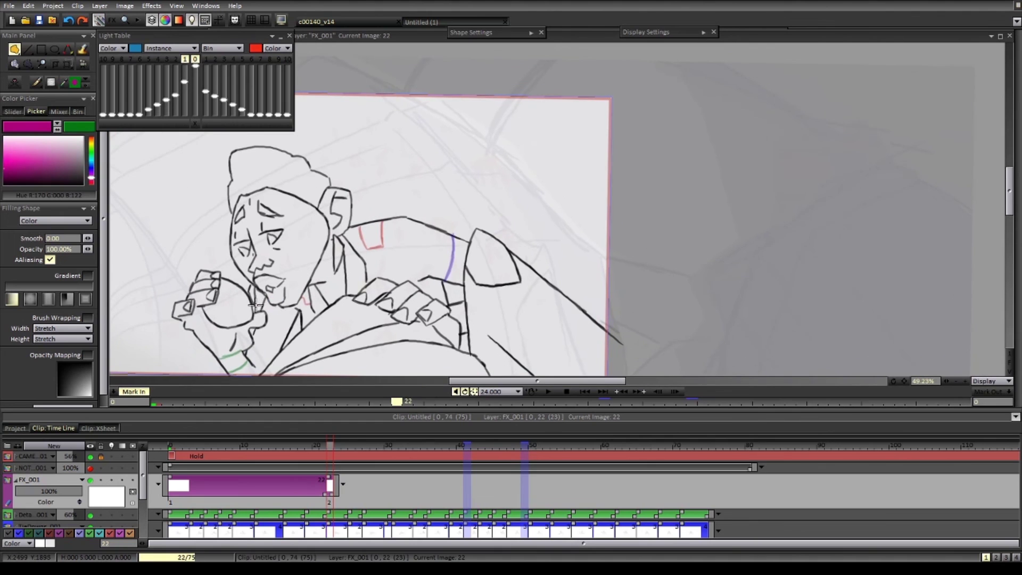
pyautogui.press('Left')
pyautogui.press('Right')
pyautogui.press('Right')
pyautogui.press('Right')
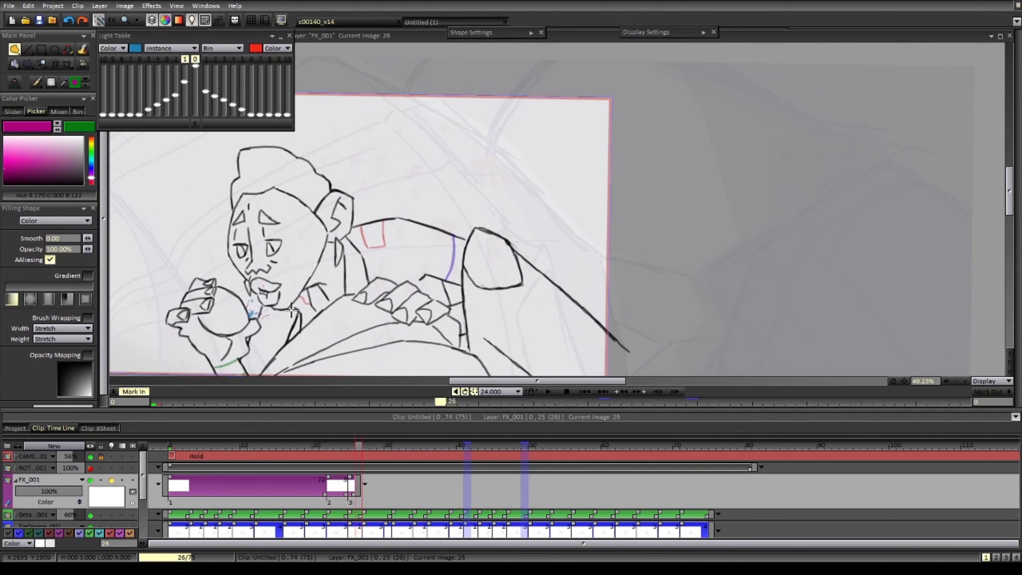
# - Add more FX_001 drawings of drops scattering around the mouth and bowl through frame 32
pyautogui.moveTo(243, 296); pyautogui.dragTo(244, 316)
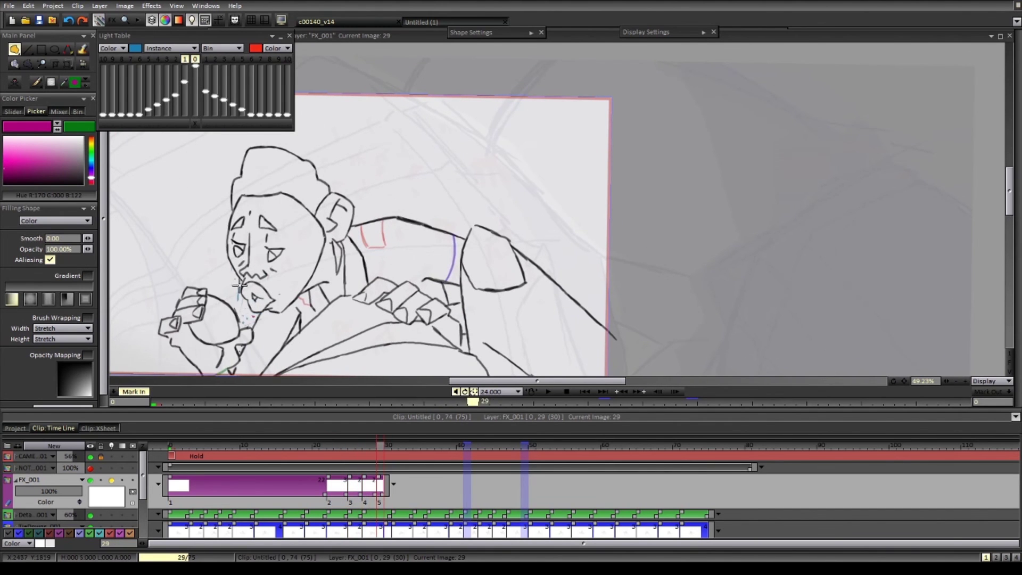
pyautogui.click(225, 297)
pyautogui.press('Right')
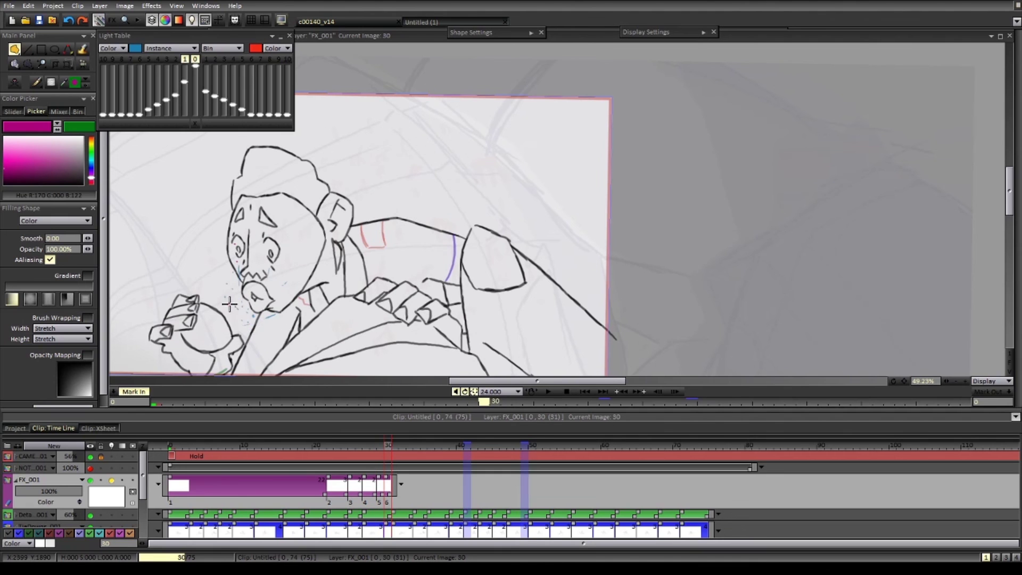
pyautogui.click(250, 327)
pyautogui.press('Left')
pyautogui.press('Right')
pyautogui.press('Right')
pyautogui.click(239, 307)
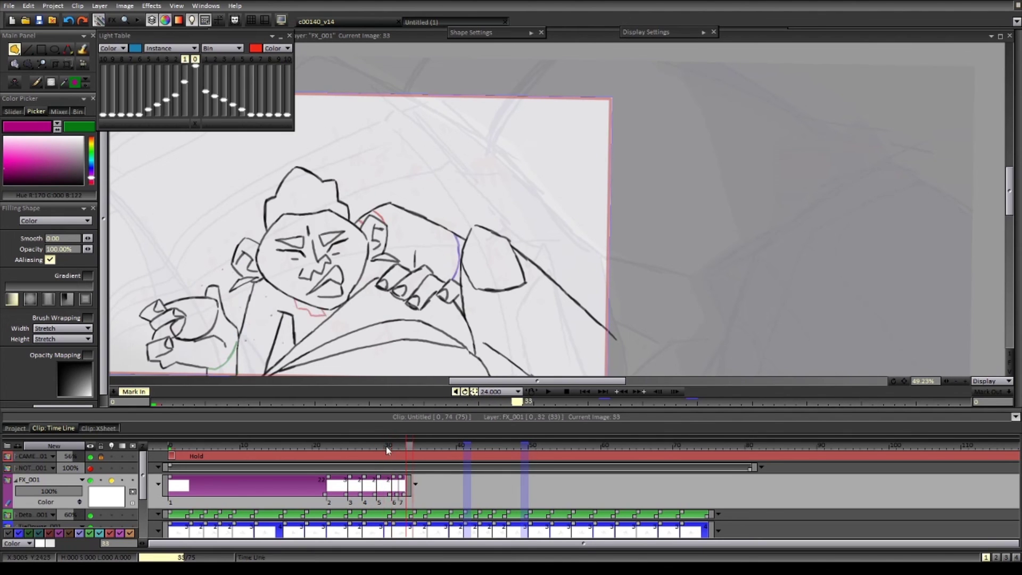
# - Undo the last drop edit, finish the spray on an FX_001 drawing extended to frame 34, and play it back
pyautogui.click(386, 447)
pyautogui.hotkey('ctrl', 'z')
pyautogui.scroll(-1, 255, 324)
pyautogui.press('Right')
pyautogui.press('Right')
pyautogui.moveTo(415, 485); pyautogui.dragTo(422, 485)
pyautogui.click(548, 391)
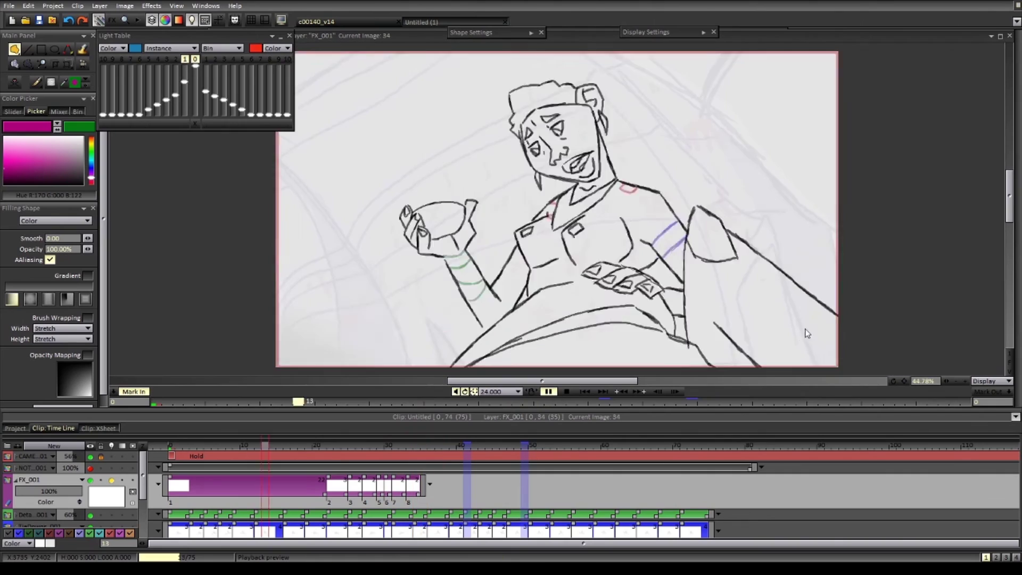
pyautogui.click(548, 391)
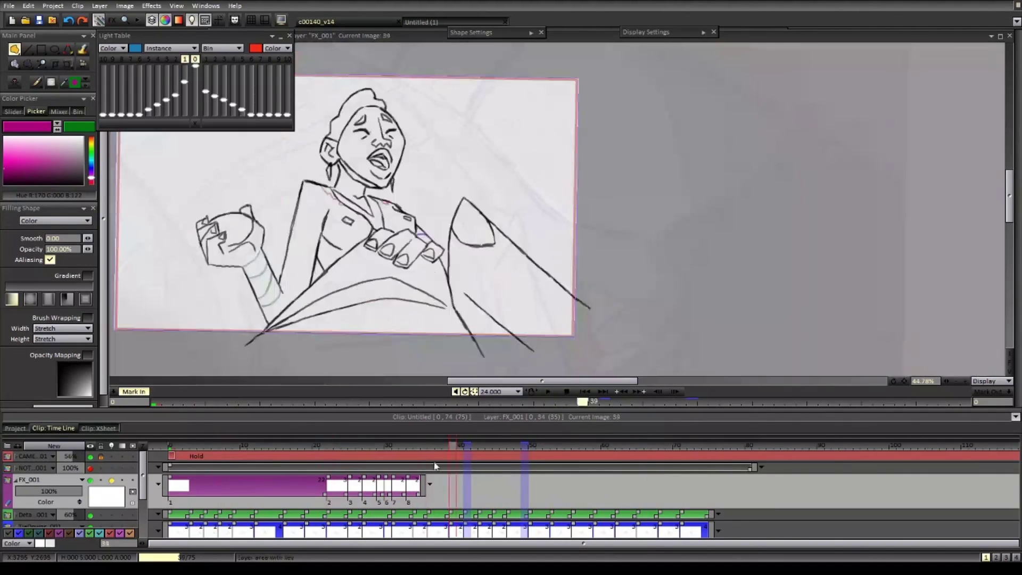
# - Draw a cluster of small magenta drops over the bowl on a new FX_001 drawing at frame 50
pyautogui.moveTo(452, 446); pyautogui.dragTo(509, 446)
pyautogui.press('Right')
pyautogui.press('Right')
pyautogui.press('Right')
pyautogui.click(301, 257)
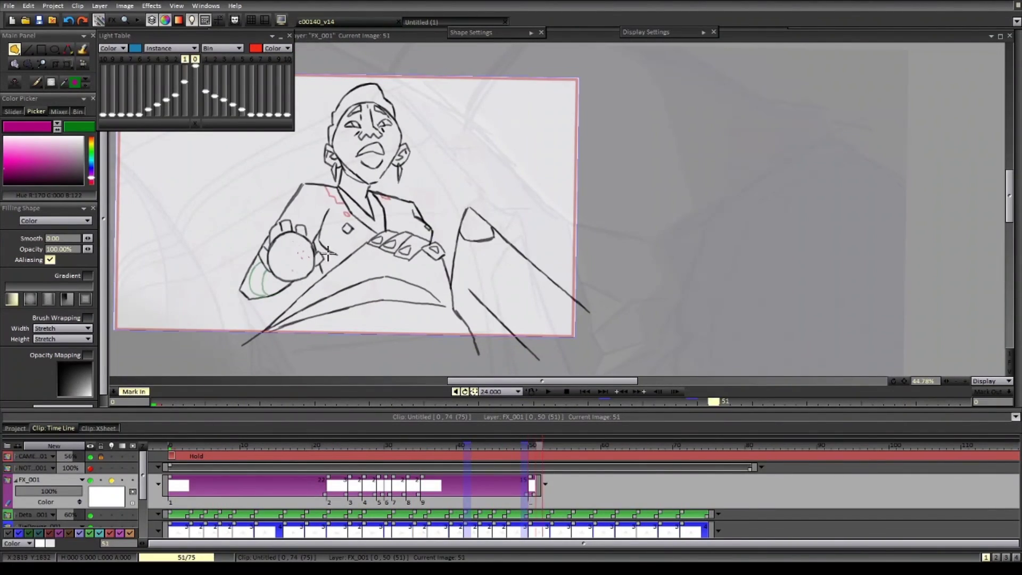
# - Add FX_001 drawings of the drops spilling from the swinging bowl through frame 54, undoing a stray mark
pyautogui.press('Right')
pyautogui.press('Right')
pyautogui.click(314, 275)
pyautogui.hotkey('ctrl', 'z')
pyautogui.press('Right')
pyautogui.click(301, 253)
pyautogui.press('Right')
pyautogui.press('Right')
pyautogui.click(253, 324)
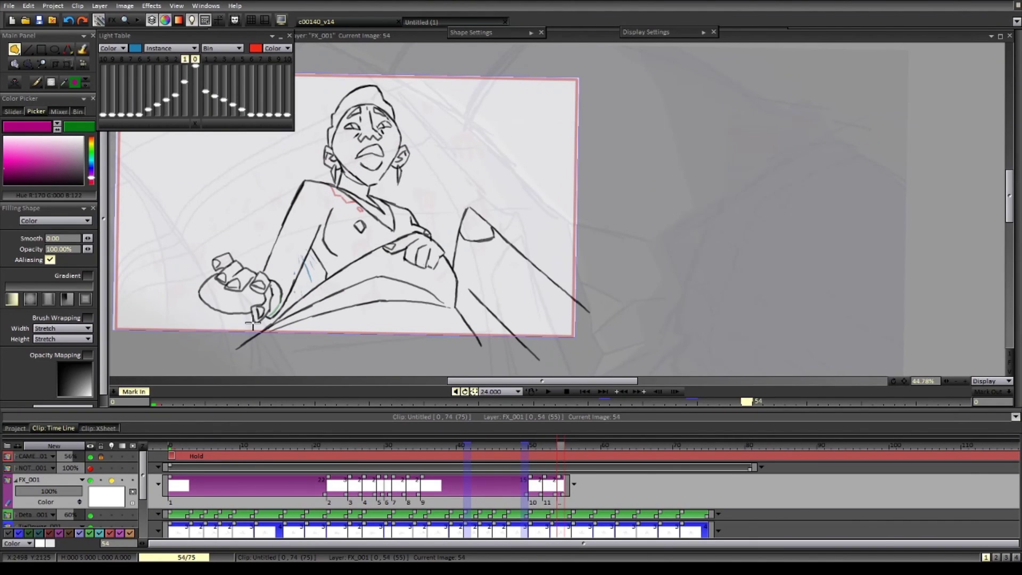
# - Draw the scattered drops falling below the raised bowl on FX_001 at frames 56 and 58
pyautogui.press('Right')
pyautogui.press('Right')
pyautogui.click(316, 286)
pyautogui.press('b')
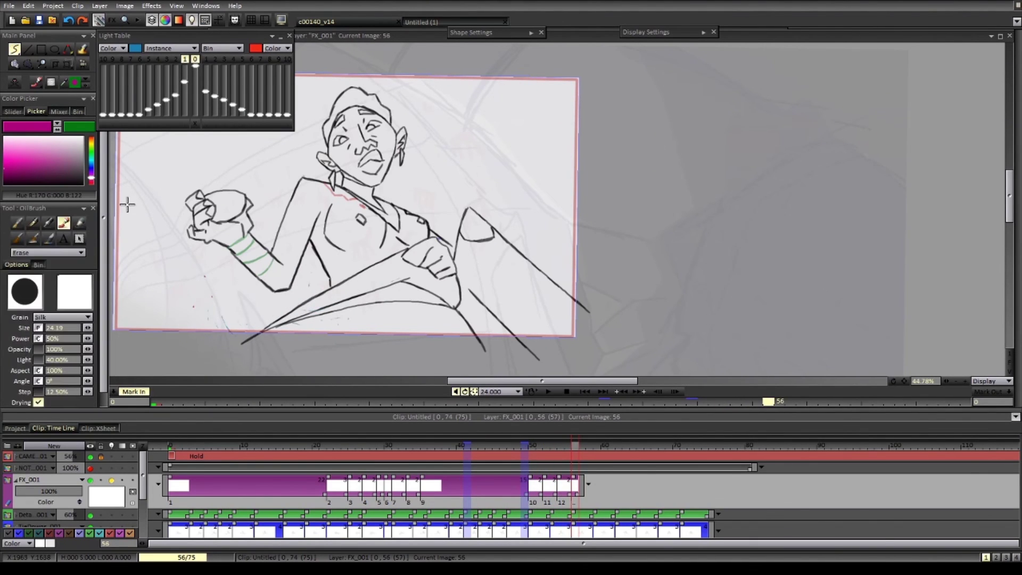
pyautogui.press('f')
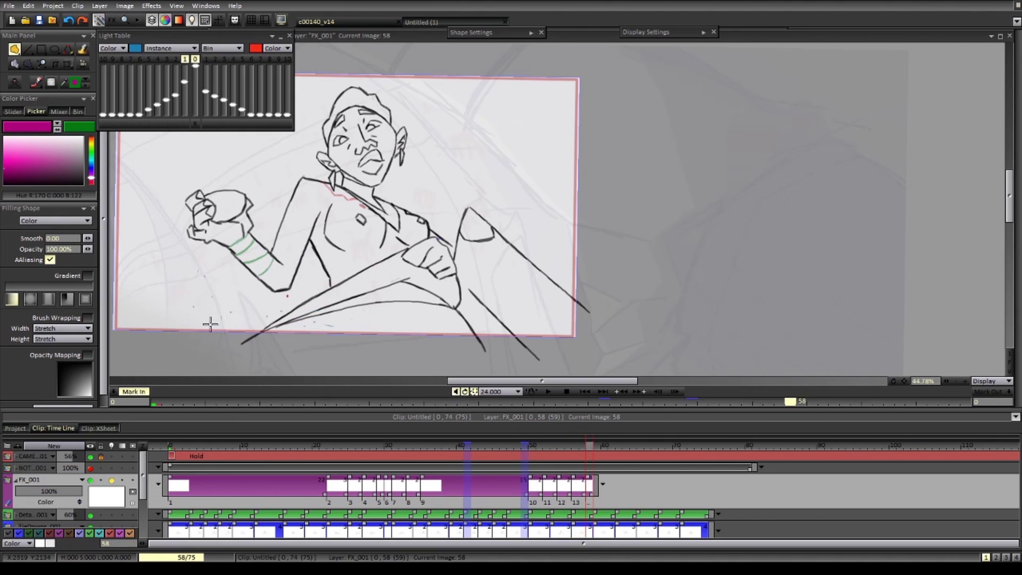
# - Continue the FX_001 drawings through frame 64, adding a thin vertical stream falling from the bowl's edge
pyautogui.press('Right')
pyautogui.press('Right')
pyautogui.click(210, 323)
pyautogui.press('Left')
pyautogui.press('Left')
pyautogui.press('Right')
pyautogui.press('Right')
pyautogui.press('Right')
pyautogui.press('Right')
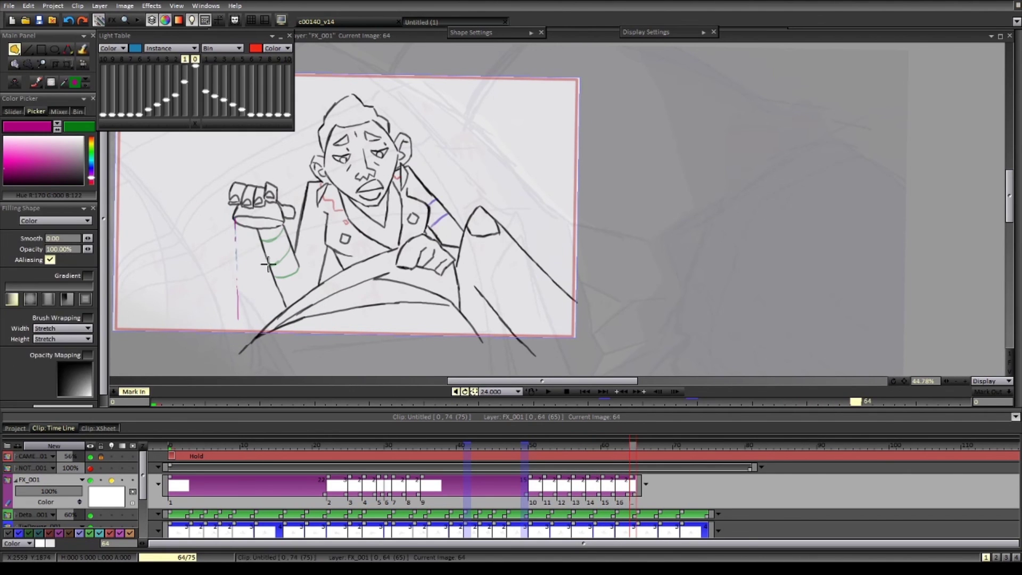
# - Draw the stream breaking up and falling toward the frame's lower edge on FX_001 drawings through frame 68
pyautogui.press('Right')
pyautogui.press('Left')
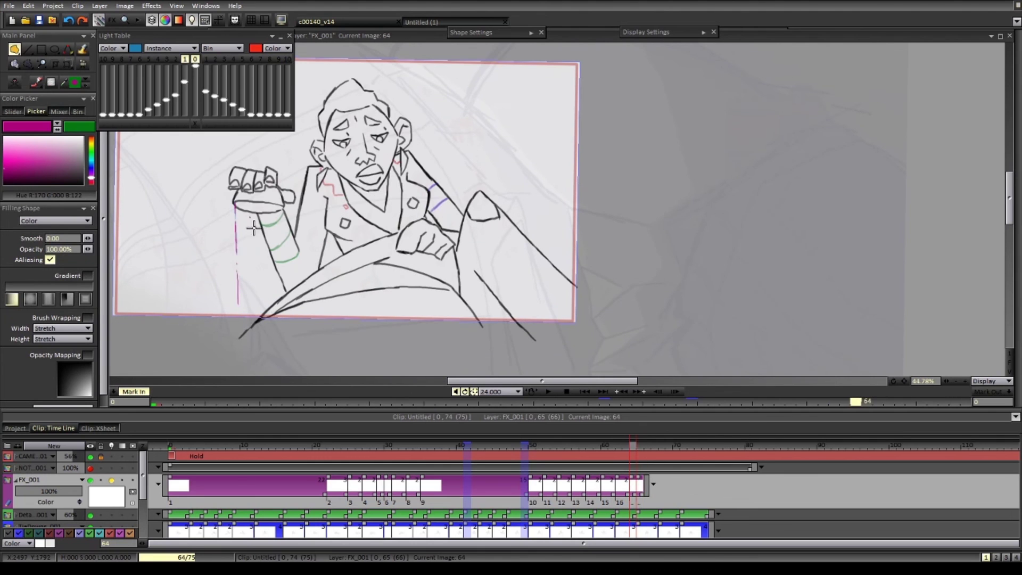
pyautogui.press('Right')
pyautogui.press('Right')
pyautogui.press('Right')
pyautogui.moveTo(634, 447); pyautogui.dragTo(652, 460)
pyautogui.press('Right')
pyautogui.press('Right')
pyautogui.press('Right')
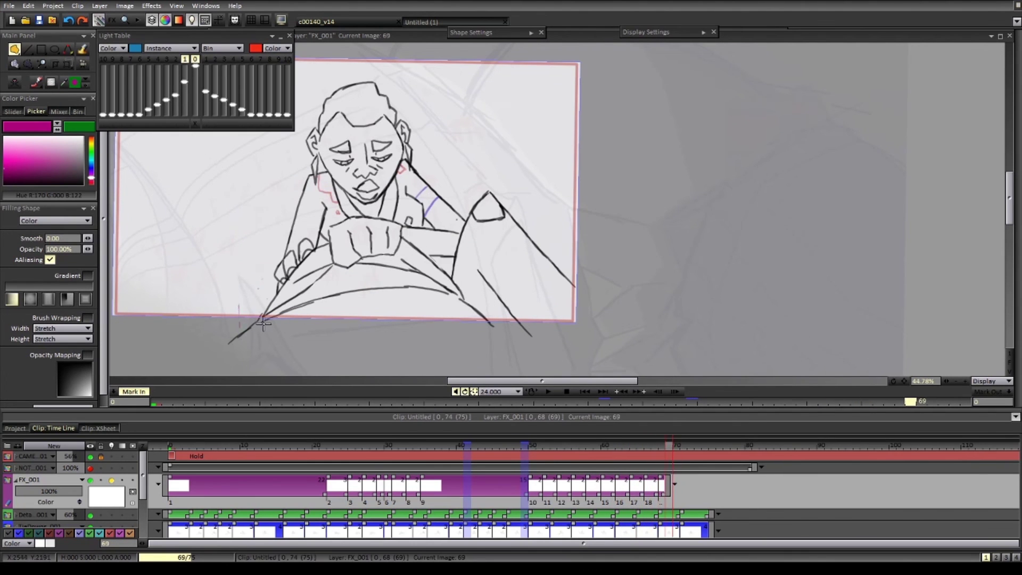
# - Collapse the FX_001 layer, hide and reshow Details_001, and play back the clip
pyautogui.click(100, 481)
pyautogui.click(75, 491)
pyautogui.click(16, 503)
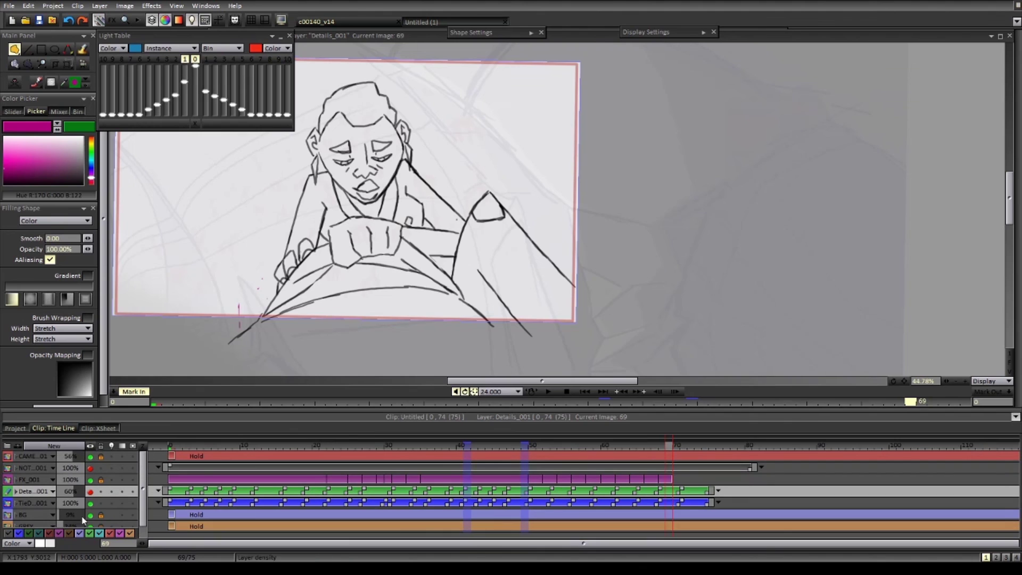
pyautogui.click(550, 391)
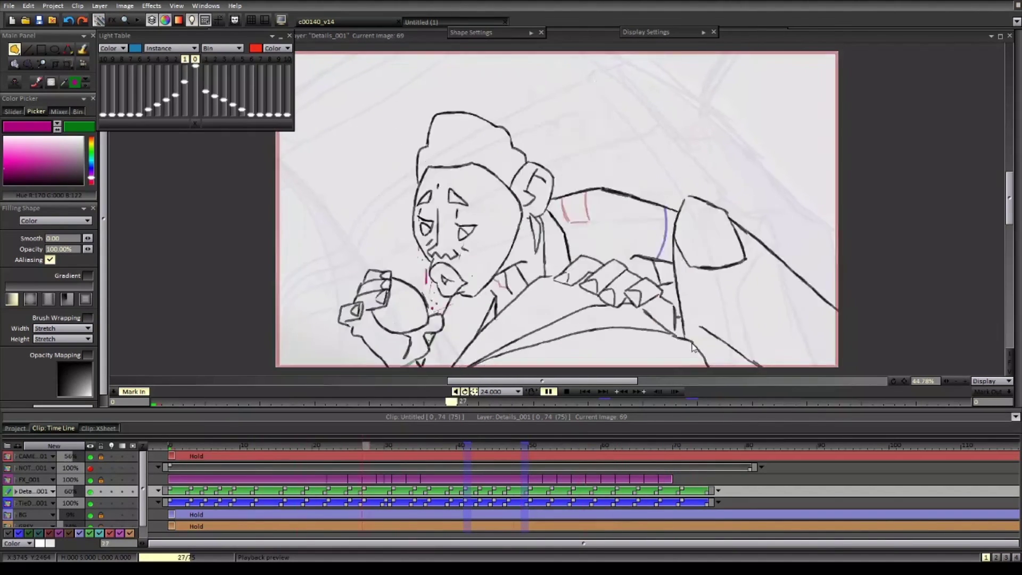
pyautogui.press('space')
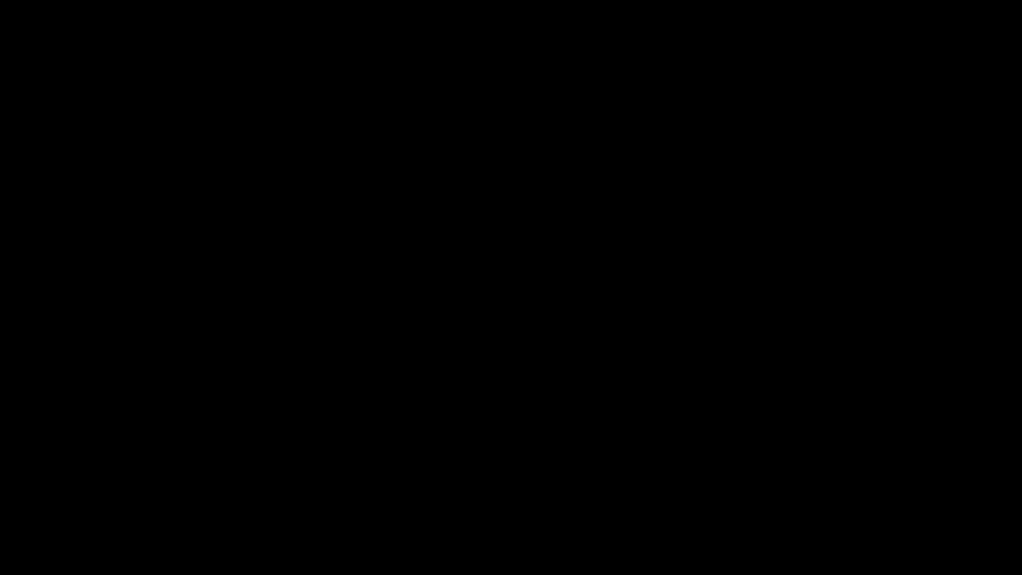